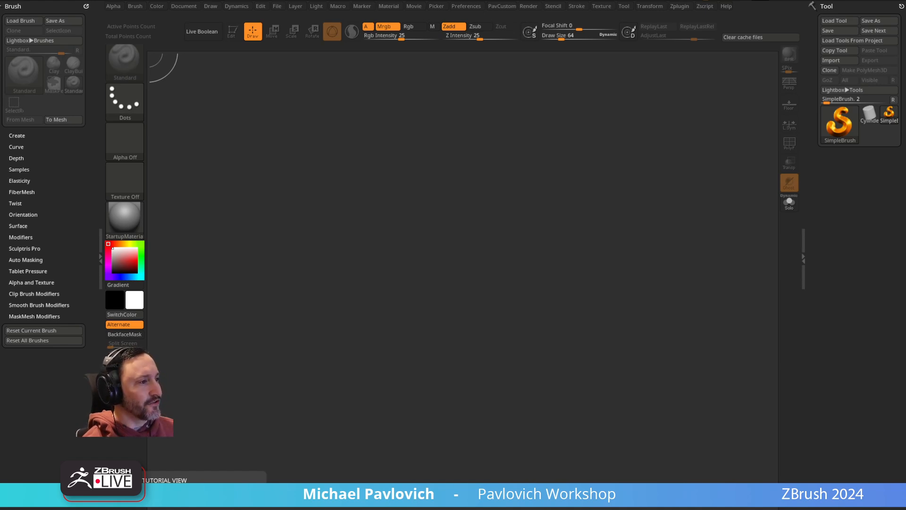
# Step: Open the Streaming folder in File Explorer and look inside its Christmas project folder
pyautogui.moveTo(411, 508); pyautogui.dragTo(395, 127)
pyautogui.scroll(-1, 432, 396)
pyautogui.scroll(-8, 431, 396)
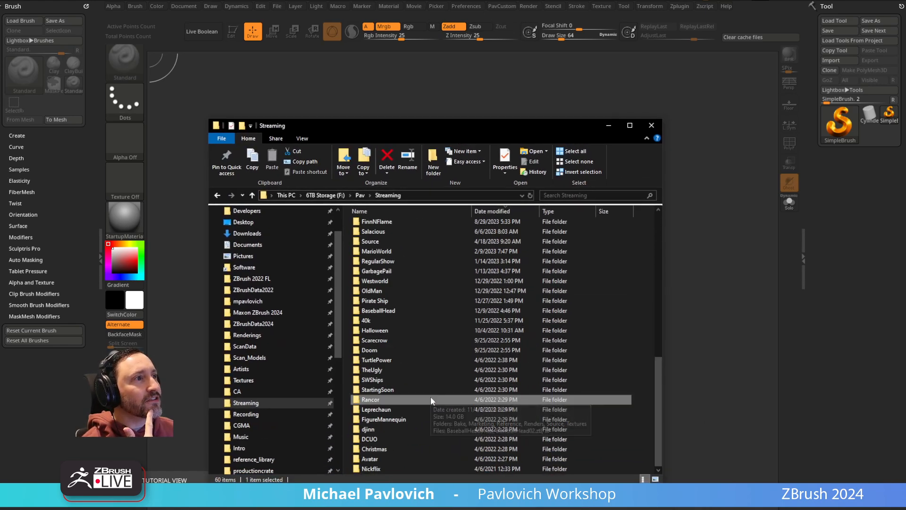
pyautogui.doubleClick(406, 448)
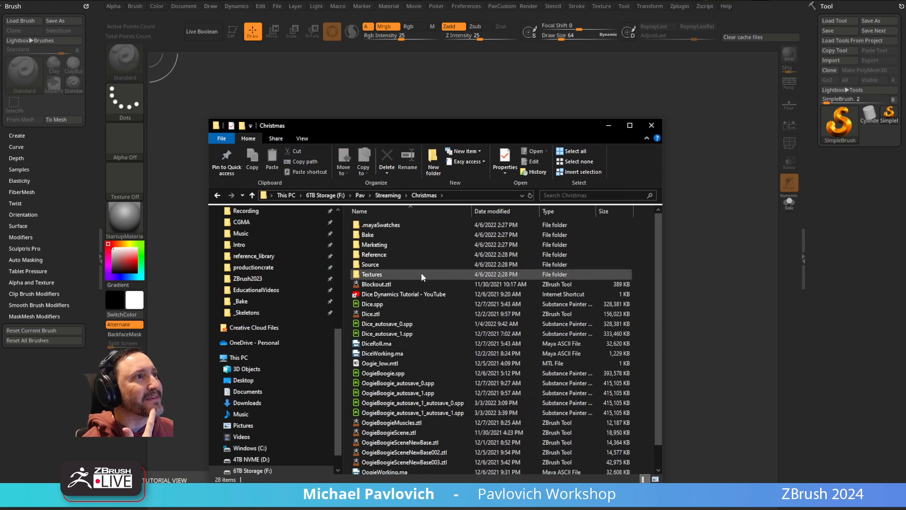
pyautogui.click(389, 196)
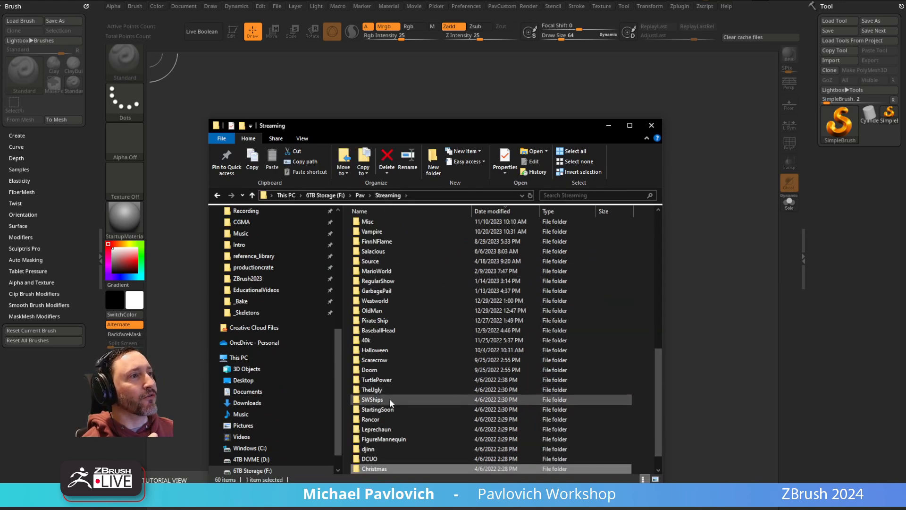
# Step: Check the Death folder of the RegularShow project, and return to the Streaming folder
pyautogui.scroll(1, 394, 438)
pyautogui.scroll(2, 394, 438)
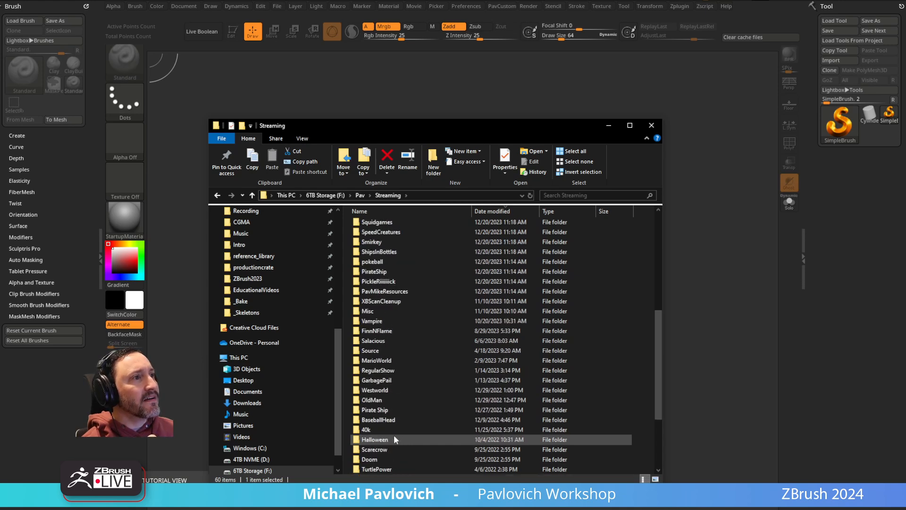
pyautogui.scroll(1, 395, 434)
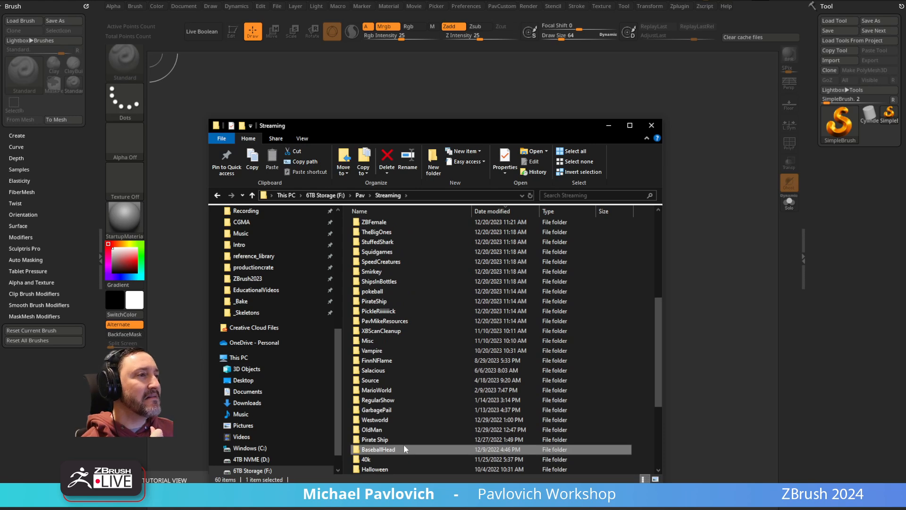
pyautogui.scroll(1, 403, 443)
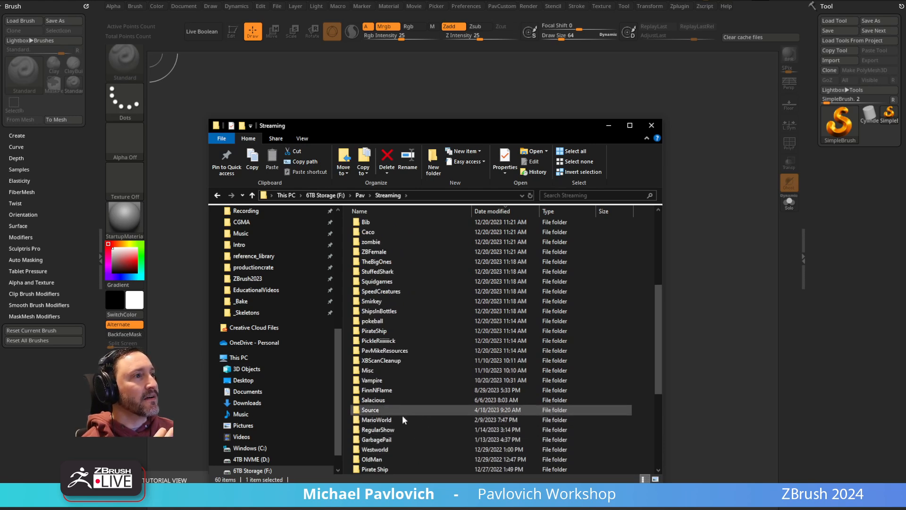
pyautogui.doubleClick(400, 429)
pyautogui.doubleClick(390, 225)
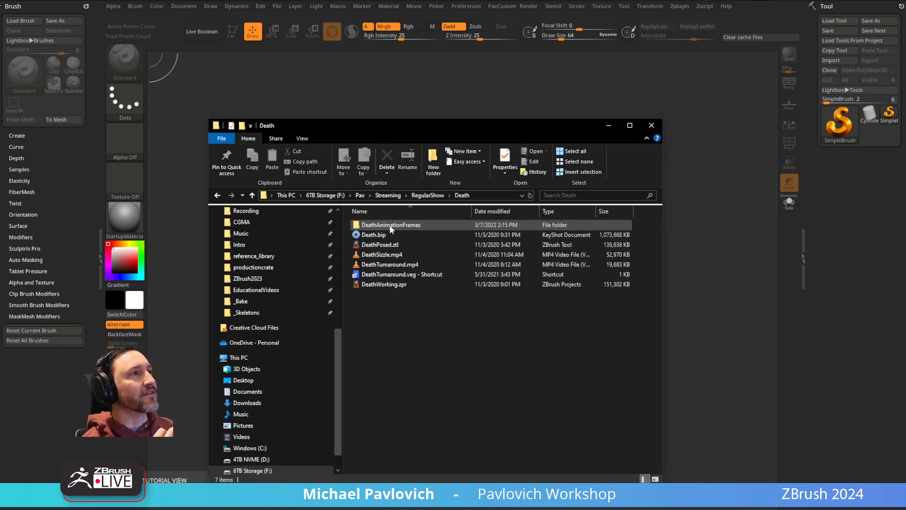
pyautogui.click(388, 195)
# Step: Load Zombies001.ZTL from the MedievalZombie project's Zombies folder into ZBrush
pyautogui.scroll(2, 400, 302)
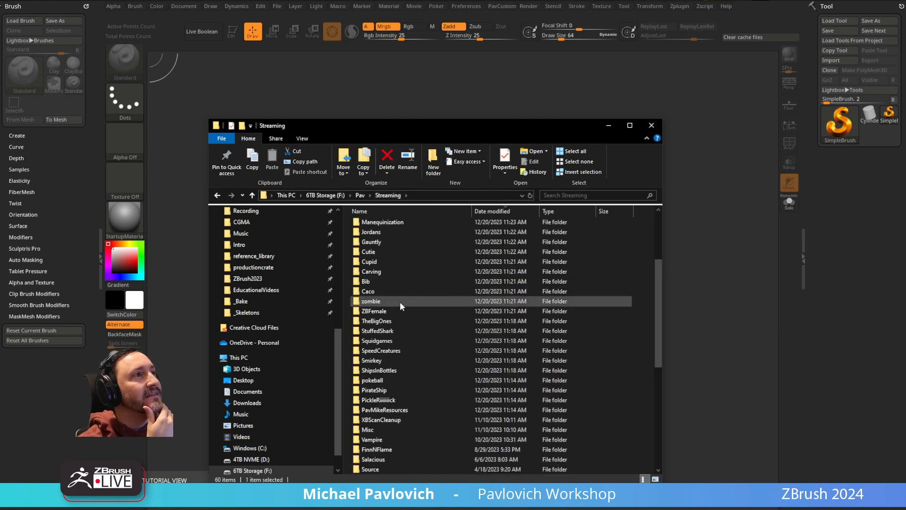
pyautogui.scroll(2, 400, 305)
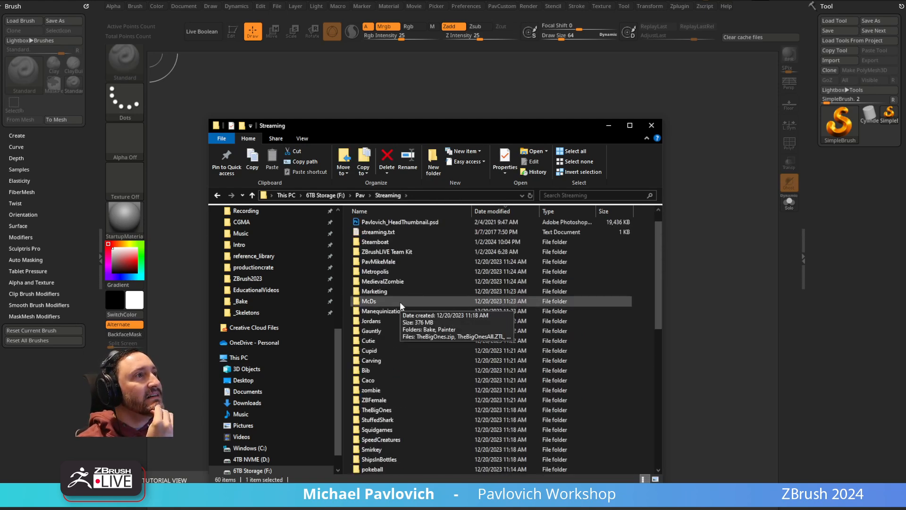
pyautogui.doubleClick(406, 282)
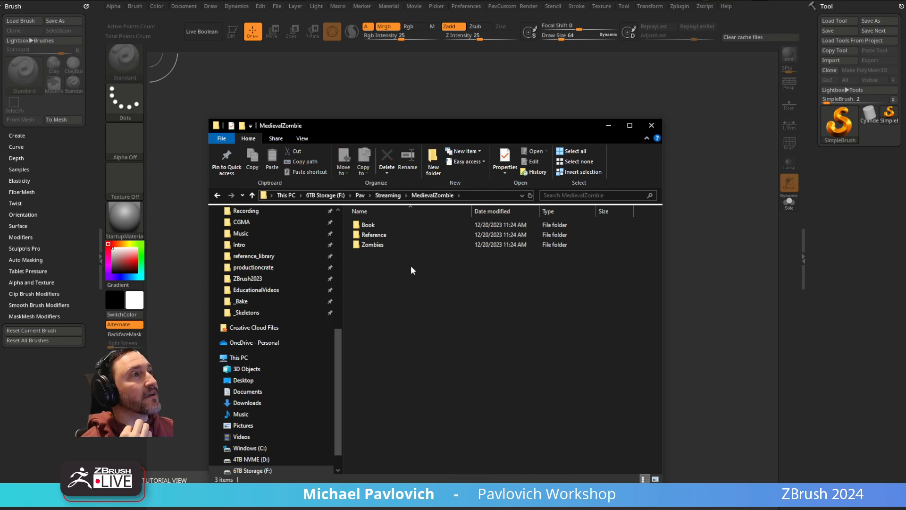
pyautogui.doubleClick(392, 244)
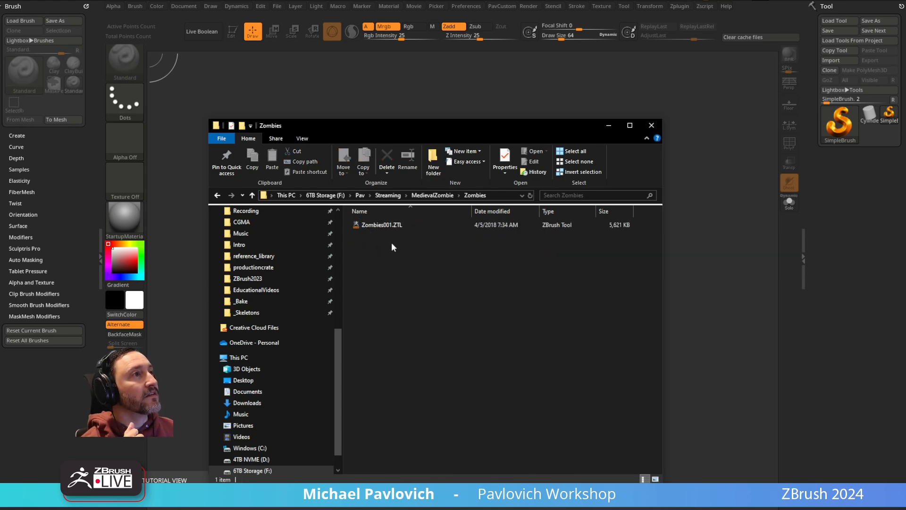
pyautogui.moveTo(391, 129); pyautogui.dragTo(391, 0)
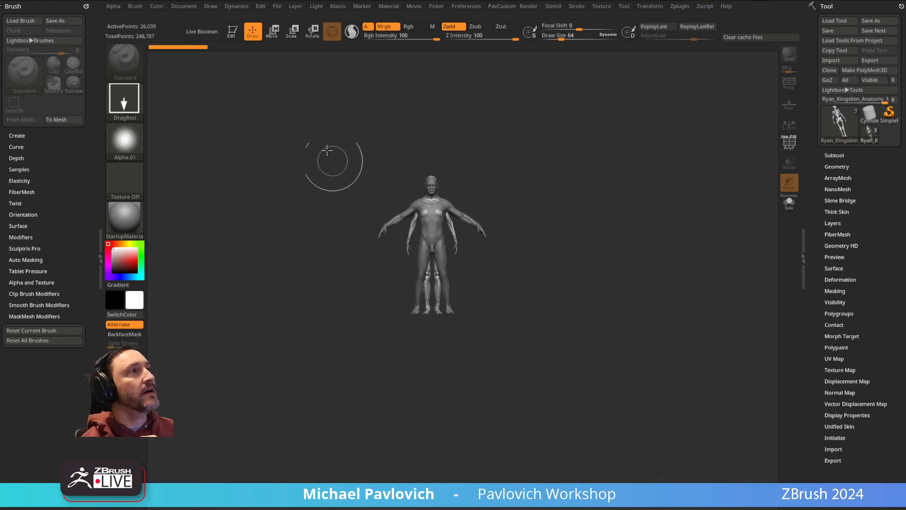
# Step: Put the loaded figure into Edit mode and isolate the active subtool with Solo
pyautogui.click(233, 32)
pyautogui.keyDown('ctrl'); pyautogui.moveTo(551, 161); pyautogui.dragTo(645, 208, button='right'); pyautogui.keyUp('ctrl')
pyautogui.moveTo(645, 209); pyautogui.dragTo(628, 207, button='right')
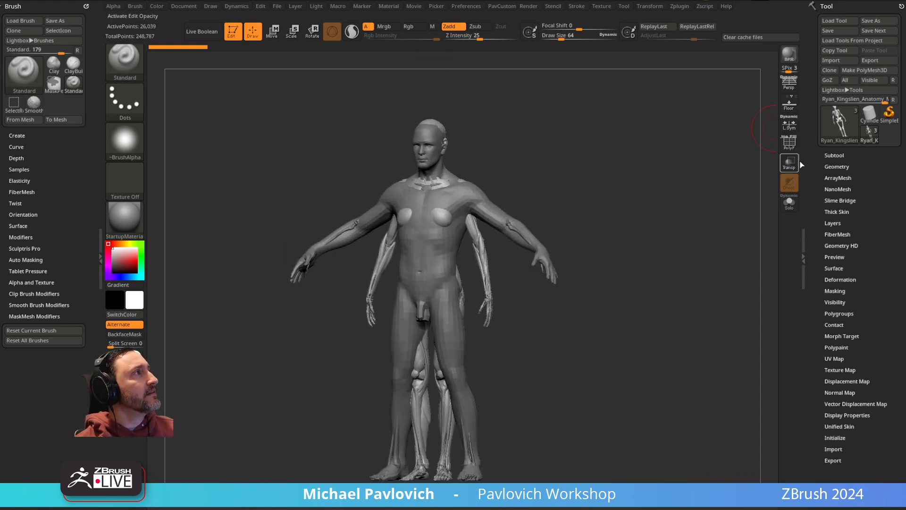
pyautogui.click(793, 205)
pyautogui.moveTo(696, 190)
pyautogui.mouseDown(button='right')
pyautogui.moveTo(681, 202)
pyautogui.moveTo(693, 203)
pyautogui.mouseUp(button='right')
# Step: Make Zombies001 the active subtool and face the figure from the front
pyautogui.click(842, 156)
pyautogui.click(864, 135)
pyautogui.click(862, 112)
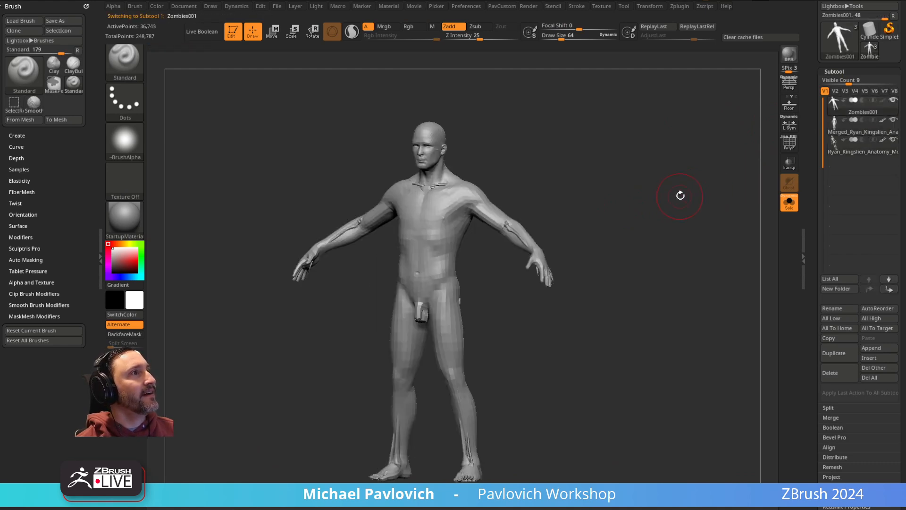
pyautogui.moveTo(707, 197); pyautogui.dragTo(665, 208, button='right')
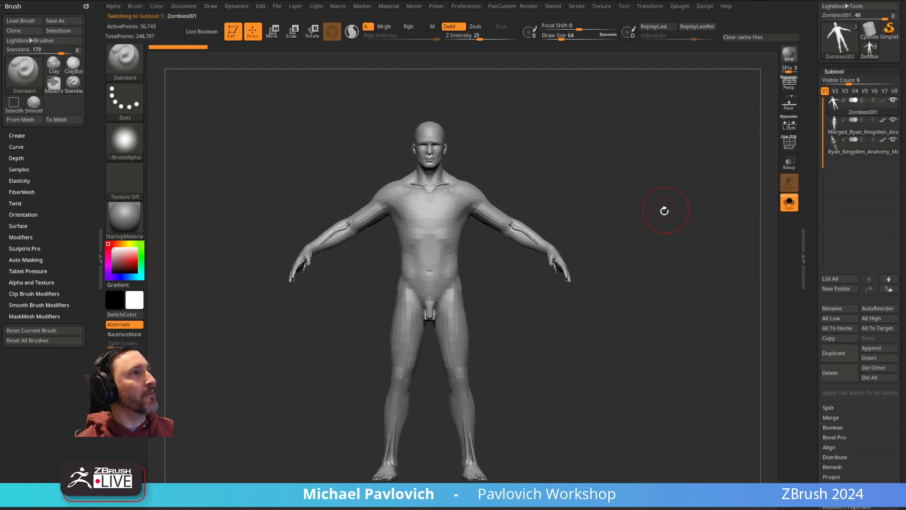
# Step: DynaMesh the fully visible Zombies001 body at resolution 128
pyautogui.keyDown('ctrl'); pyautogui.keyDown('shift'); pyautogui.click(487, 196); pyautogui.keyUp('shift'); pyautogui.keyUp('ctrl')
pyautogui.keyDown('ctrl'); pyautogui.keyDown('shift'); pyautogui.click(703, 163); pyautogui.keyUp('shift'); pyautogui.keyUp('ctrl')
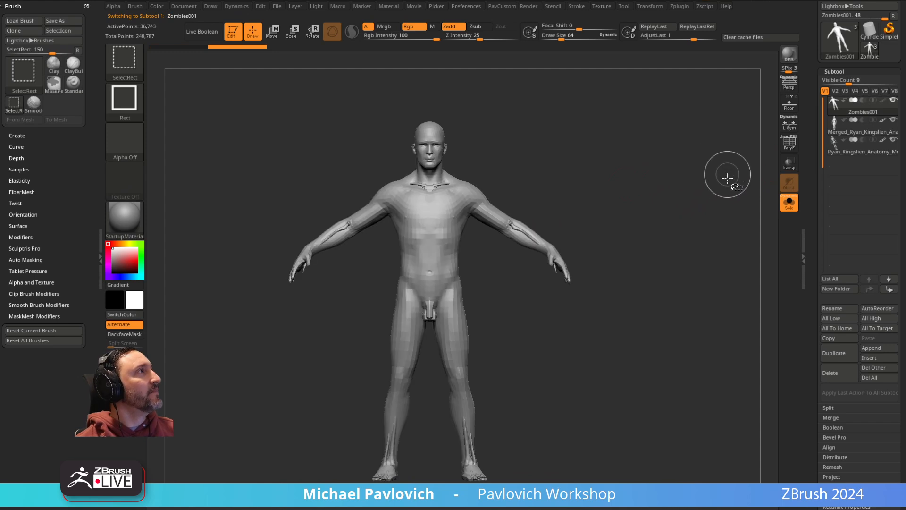
pyautogui.press('space')
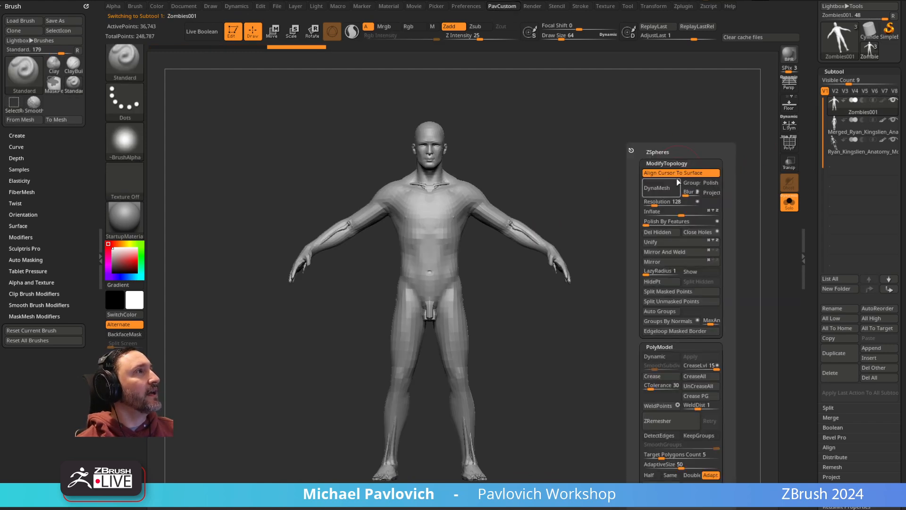
pyautogui.click(668, 193)
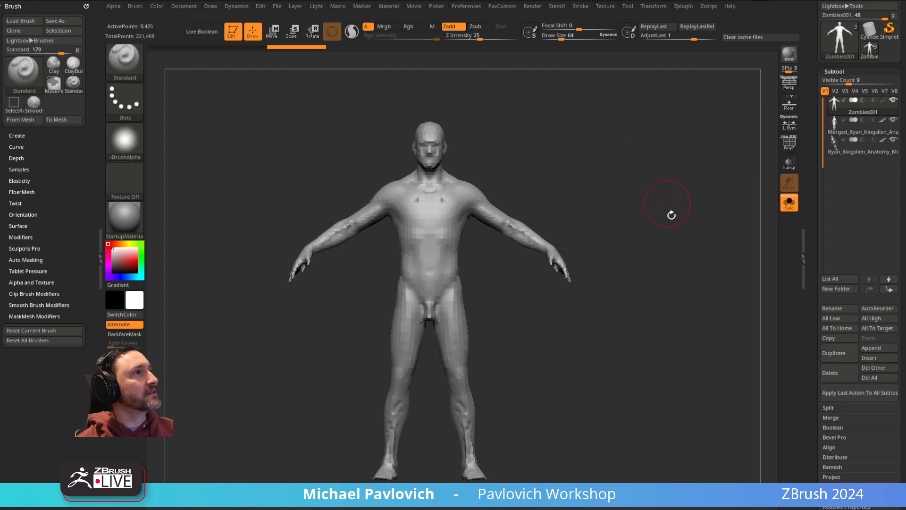
# Step: Try smoothing the torso and groin of the body with the Smooth brush
pyautogui.moveTo(602, 170); pyautogui.dragTo(465, 262)
pyautogui.keyDown('shift'); pyautogui.moveTo(413, 308); pyautogui.dragTo(423, 250); pyautogui.keyUp('shift')
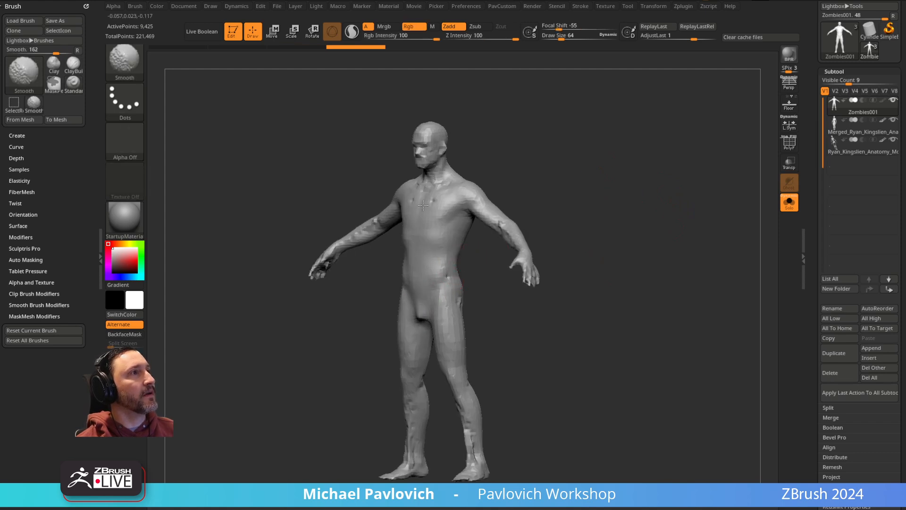
pyautogui.keyDown('shift'); pyautogui.moveTo(340, 253); pyautogui.dragTo(531, 246); pyautogui.keyUp('shift')
pyautogui.keyDown('shift'); pyautogui.moveTo(585, 212); pyautogui.dragTo(629, 184); pyautogui.keyUp('shift')
pyautogui.hotkey('ctrl', 'z')
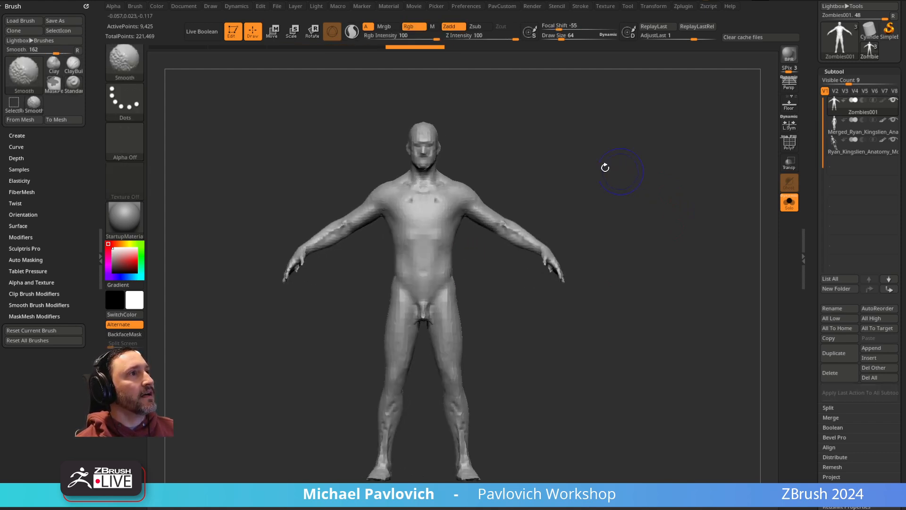
# Step: Turn off Solo to show the body together with the anatomy subtools
pyautogui.keyDown('alt'); pyautogui.moveTo(562, 135); pyautogui.dragTo(572, 196); pyautogui.keyUp('alt')
pyautogui.moveTo(573, 197); pyautogui.dragTo(475, 233)
pyautogui.click(789, 202)
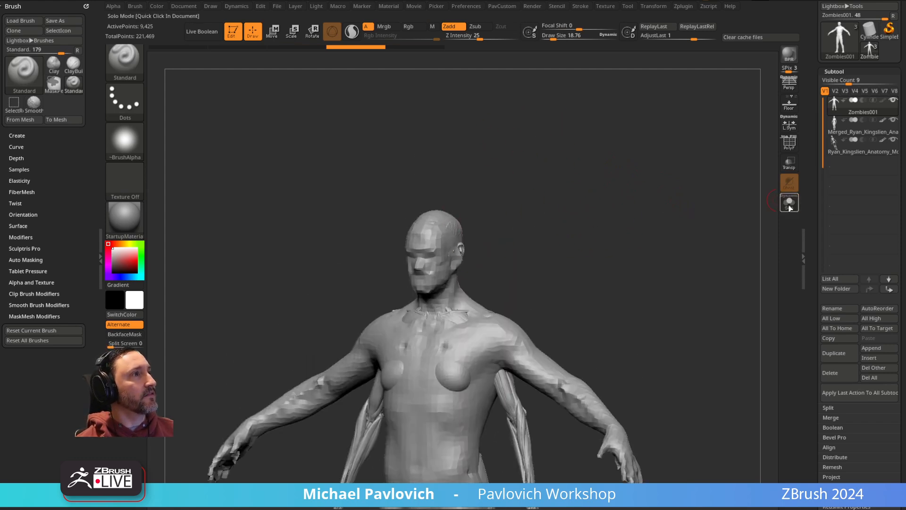
pyautogui.moveTo(746, 221); pyautogui.dragTo(702, 226)
pyautogui.keyDown('alt'); pyautogui.moveTo(702, 227); pyautogui.dragTo(682, 165); pyautogui.keyUp('alt')
pyautogui.keyDown('alt'); pyautogui.moveTo(628, 154); pyautogui.dragTo(637, 171); pyautogui.keyUp('alt')
pyautogui.press('s')
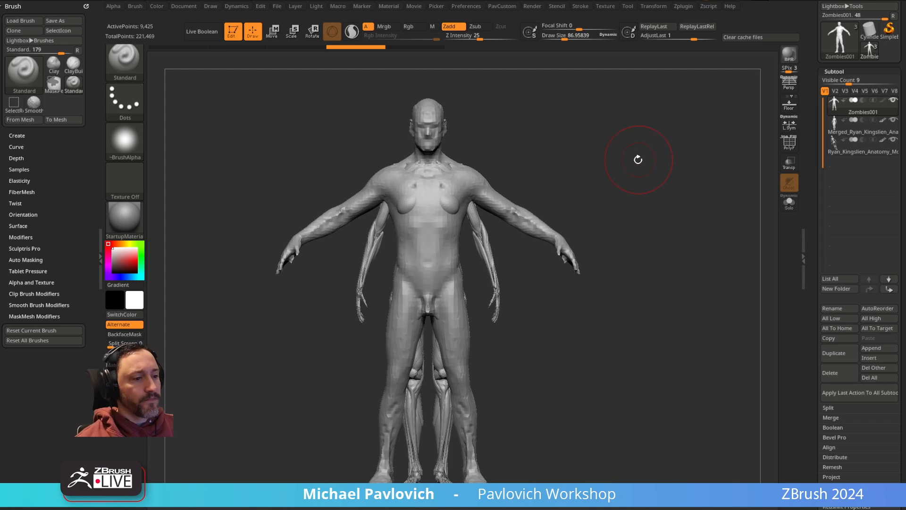
# Step: Turn on PolyFrame and combine the Zombies001 body into a single polygroup
pyautogui.keyDown('alt'); pyautogui.moveTo(635, 163); pyautogui.dragTo(633, 158); pyautogui.keyUp('alt')
pyautogui.click(784, 144)
pyautogui.keyDown('alt'); pyautogui.moveTo(643, 212); pyautogui.dragTo(629, 208); pyautogui.keyUp('alt')
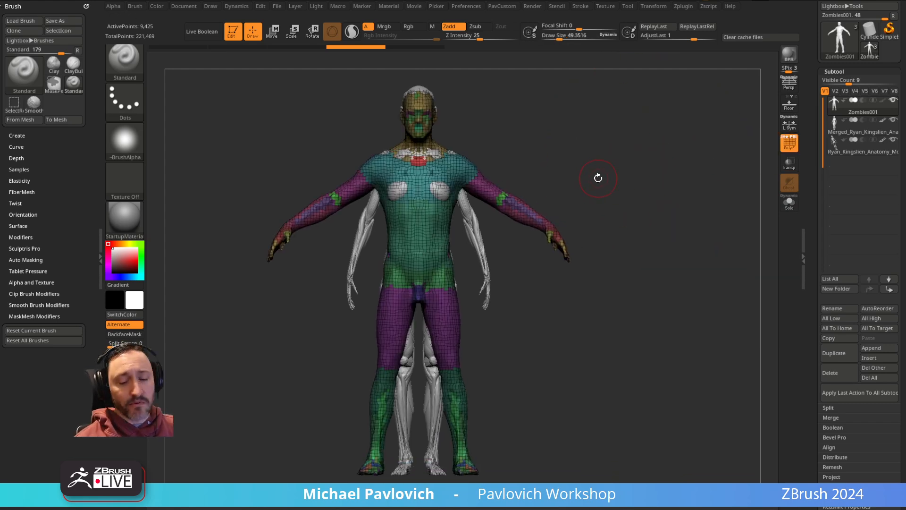
pyautogui.hotkey('ctrl', 'w')
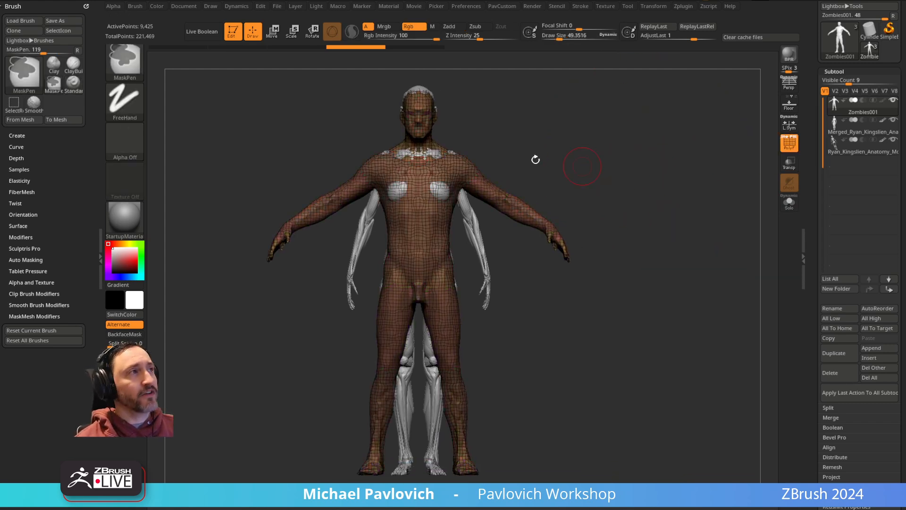
# Step: Choose the MaskLasso brush and mask both arms of the Zombies001 body from the shoulders outward
pyautogui.keyDown('ctrl'); pyautogui.click(133, 71); pyautogui.keyUp('ctrl')
pyautogui.keyDown('ctrl'); pyautogui.click(295, 113); pyautogui.keyUp('ctrl')
pyautogui.moveTo(539, 184)
pyautogui.keyDown('alt'); pyautogui.mouseDown()
pyautogui.moveTo(431, 142)
pyautogui.moveTo(441, 192)
pyautogui.moveTo(593, 177)
pyautogui.moveTo(557, 180)
pyautogui.mouseUp(); pyautogui.keyUp('alt')
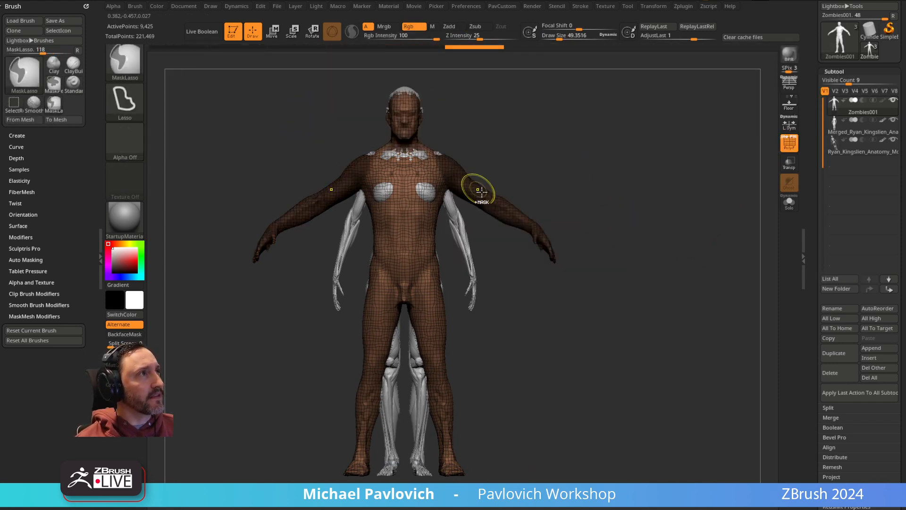
pyautogui.keyDown('ctrl'); pyautogui.click(564, 153); pyautogui.keyUp('ctrl')
pyautogui.keyDown('ctrl'); pyautogui.click(430, 174); pyautogui.keyUp('ctrl')
pyautogui.keyDown('ctrl'); pyautogui.click(557, 156); pyautogui.keyUp('ctrl')
# Step: Try rotating both arms of the body down to its sides about the shoulders, with everything else masked
pyautogui.press('w')
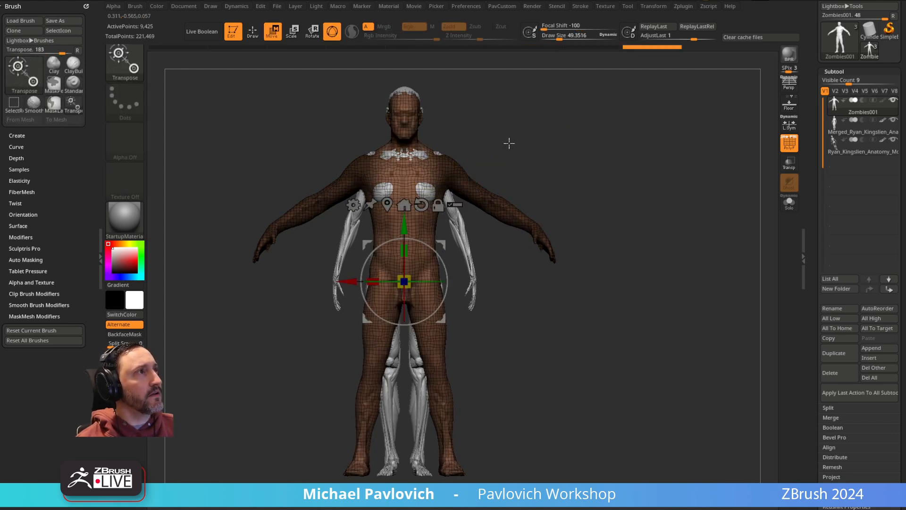
pyautogui.keyDown('ctrl'); pyautogui.click(495, 145); pyautogui.keyUp('ctrl')
pyautogui.keyDown('alt'); pyautogui.click(447, 167); pyautogui.keyUp('alt')
pyautogui.moveTo(486, 147); pyautogui.dragTo(488, 175)
pyautogui.moveTo(488, 130); pyautogui.dragTo(488, 139)
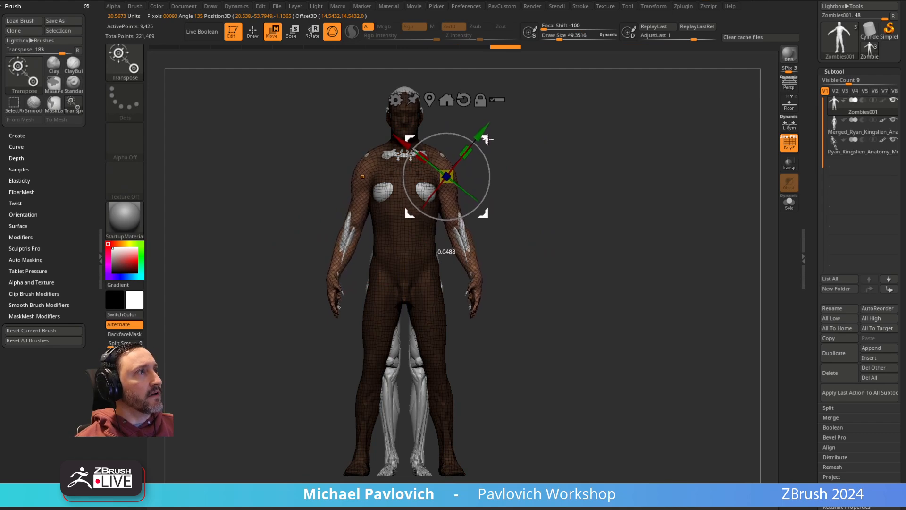
# Step: Undo the rotation of the body's arms
pyautogui.press('q')
pyautogui.moveTo(647, 137)
pyautogui.mouseDown()
pyautogui.moveTo(532, 148)
pyautogui.moveTo(637, 140)
pyautogui.mouseUp()
pyautogui.hotkey('ctrl', 'z')
pyautogui.hotkey('ctrl', 'z')
# Step: Make the merged anatomy model the active subtool, isolate it with Solo and turn off PolyFrame
pyautogui.keyDown('alt'); pyautogui.click(461, 217); pyautogui.keyUp('alt')
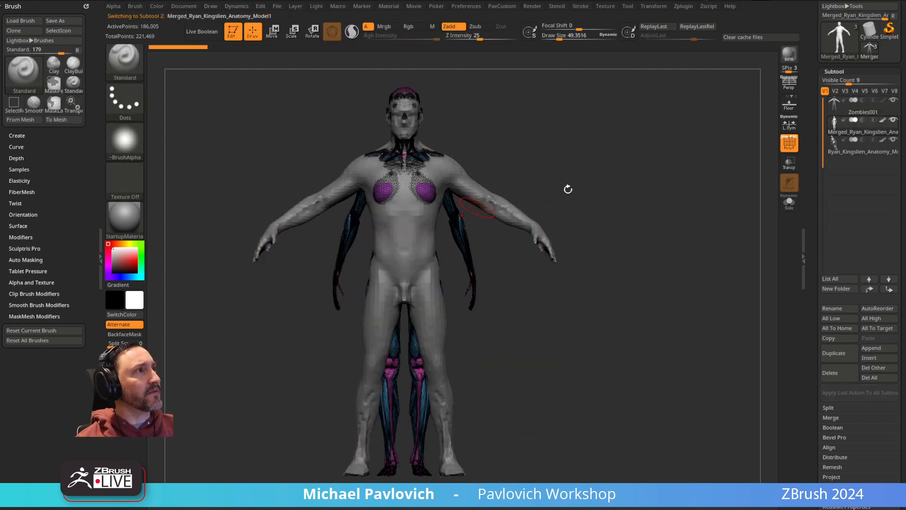
pyautogui.click(789, 202)
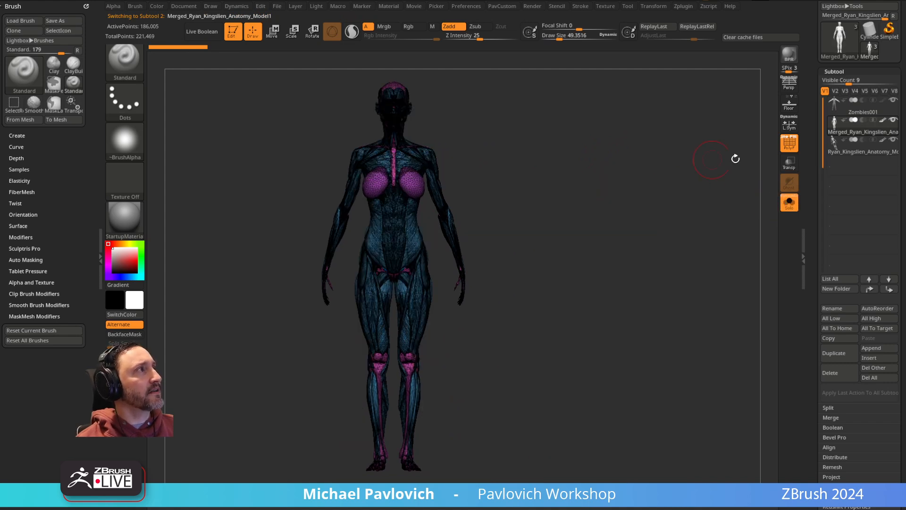
pyautogui.click(787, 148)
# Step: Hide the breasts polygroup of the anatomy model and delete the hidden geometry
pyautogui.keyDown('shift'); pyautogui.moveTo(670, 175); pyautogui.dragTo(557, 180); pyautogui.keyUp('shift')
pyautogui.keyDown('ctrl'); pyautogui.keyDown('shift'); pyautogui.click(410, 183); pyautogui.keyUp('shift'); pyautogui.keyUp('ctrl')
pyautogui.keyDown('ctrl'); pyautogui.keyDown('shift'); pyautogui.moveTo(575, 146); pyautogui.dragTo(681, 167); pyautogui.keyUp('shift'); pyautogui.keyUp('ctrl')
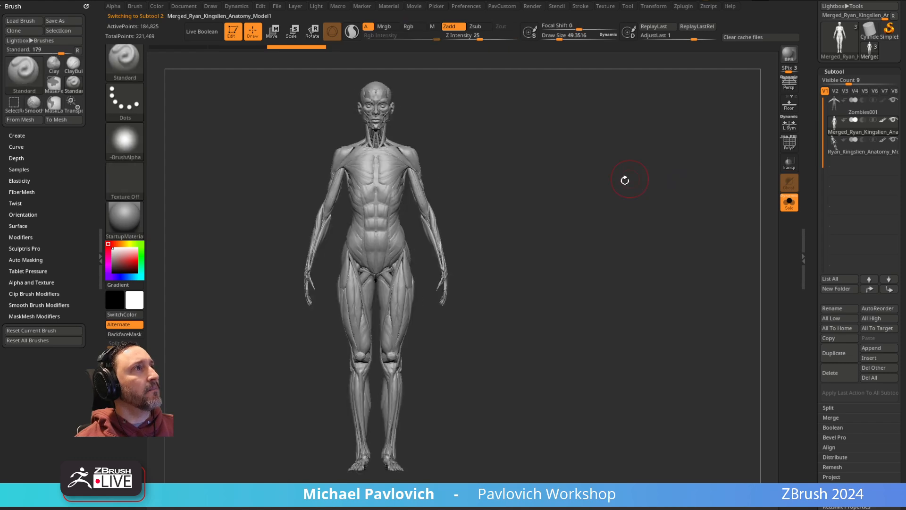
pyautogui.press('2')
pyautogui.click(601, 234)
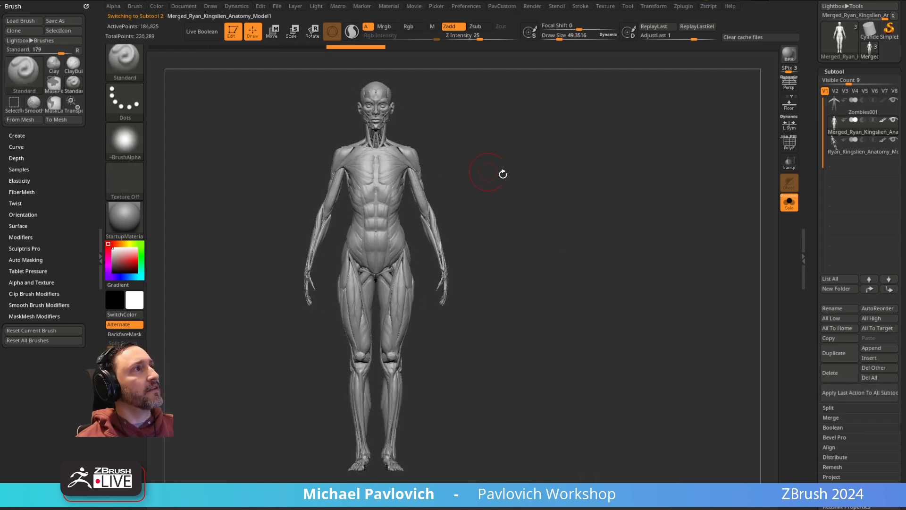
pyautogui.moveTo(466, 201)
pyautogui.keyDown('ctrl'); pyautogui.mouseDown()
pyautogui.moveTo(431, 133)
pyautogui.moveTo(408, 152)
pyautogui.moveTo(409, 175)
pyautogui.moveTo(549, 325)
pyautogui.mouseUp(); pyautogui.keyUp('ctrl')
pyautogui.keyDown('ctrl'); pyautogui.click(517, 172); pyautogui.keyUp('ctrl')
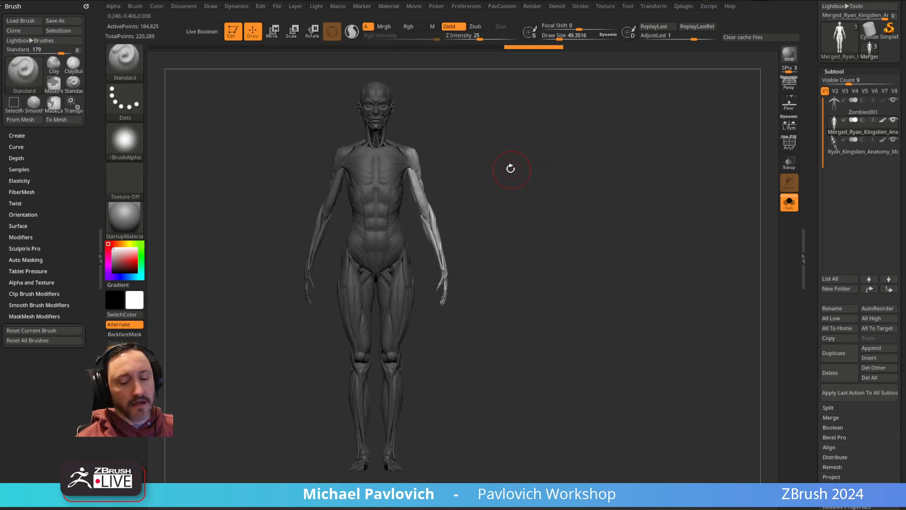
pyautogui.keyDown('ctrl'); pyautogui.moveTo(482, 166); pyautogui.dragTo(459, 176); pyautogui.keyUp('ctrl')
pyautogui.moveTo(408, 129)
pyautogui.keyDown('ctrl'); pyautogui.mouseDown()
pyautogui.moveTo(472, 201)
pyautogui.moveTo(424, 276)
pyautogui.moveTo(528, 330)
pyautogui.mouseUp(); pyautogui.keyUp('ctrl')
pyautogui.keyDown('ctrl'); pyautogui.moveTo(496, 174); pyautogui.dragTo(576, 265); pyautogui.keyUp('ctrl')
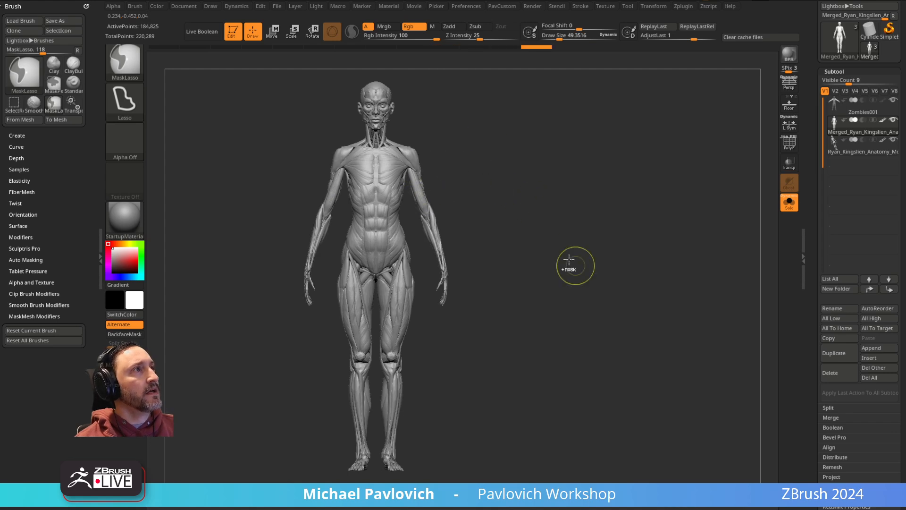
# Step: Mask everything on the anatomy model except its two arms and get it ready for transposing
pyautogui.moveTo(538, 216)
pyautogui.keyDown('alt'); pyautogui.mouseDown()
pyautogui.moveTo(474, 196)
pyautogui.moveTo(473, 211)
pyautogui.mouseUp(); pyautogui.keyUp('alt')
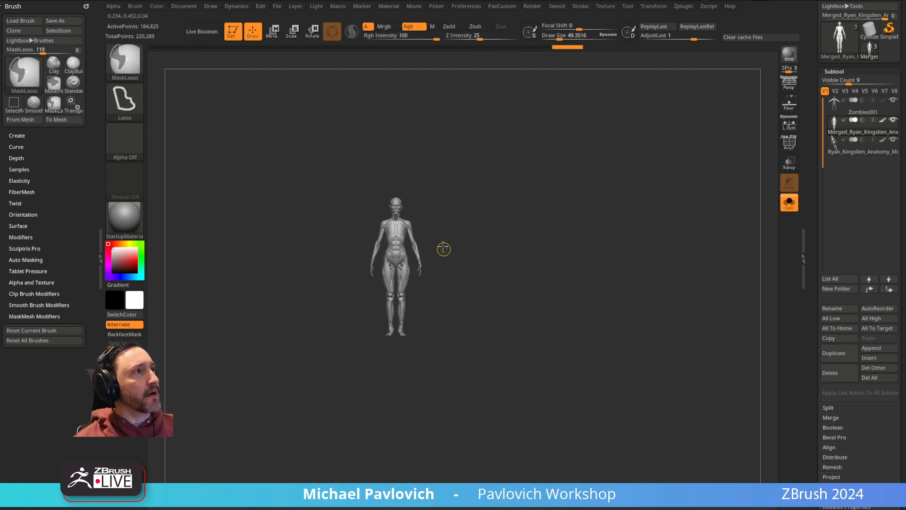
pyautogui.keyDown('ctrl'); pyautogui.moveTo(408, 234); pyautogui.dragTo(492, 335); pyautogui.keyUp('ctrl')
pyautogui.moveTo(480, 147)
pyautogui.keyDown('alt'); pyautogui.mouseDown()
pyautogui.moveTo(504, 234)
pyautogui.moveTo(488, 134)
pyautogui.mouseUp(); pyautogui.keyUp('alt')
pyautogui.press('w')
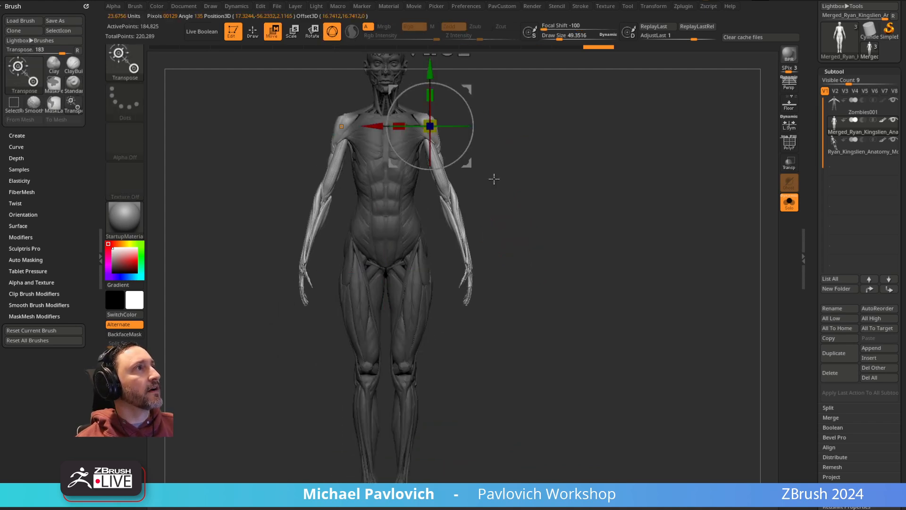
# Step: Try rotating the anatomy model's unmasked arms outward about the shoulders and show the body for comparison
pyautogui.moveTo(396, 200); pyautogui.dragTo(430, 197)
pyautogui.hotkey('ctrl', 'z')
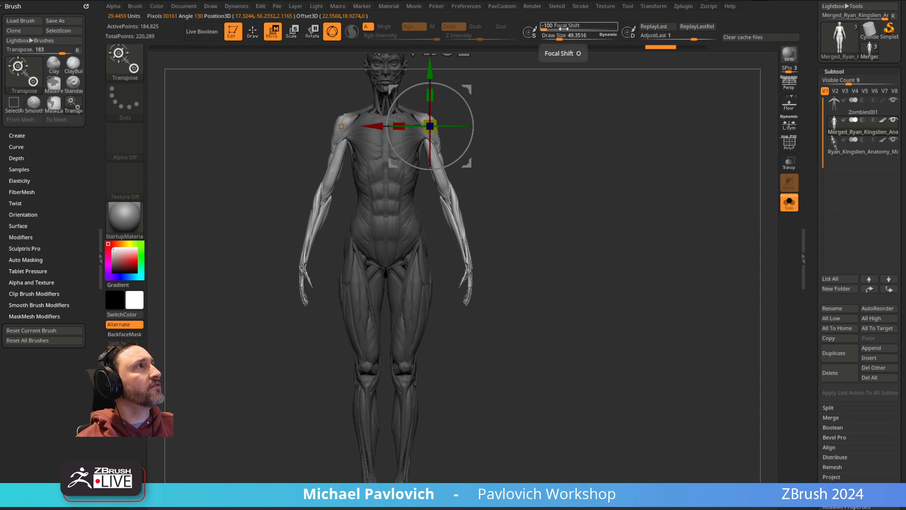
pyautogui.keyDown('ctrl'); pyautogui.moveTo(495, 246); pyautogui.dragTo(434, 226); pyautogui.keyUp('ctrl')
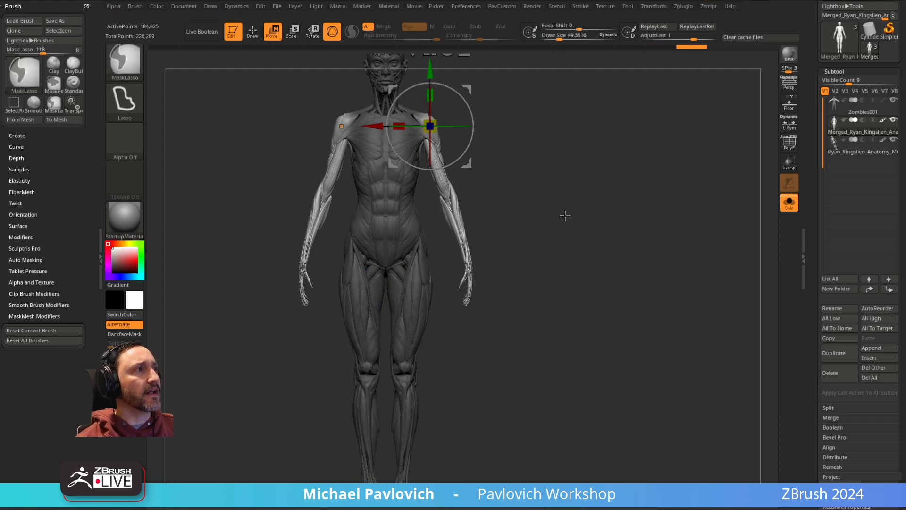
pyautogui.moveTo(476, 108)
pyautogui.mouseDown()
pyautogui.moveTo(466, 92)
pyautogui.moveTo(472, 102)
pyautogui.mouseUp()
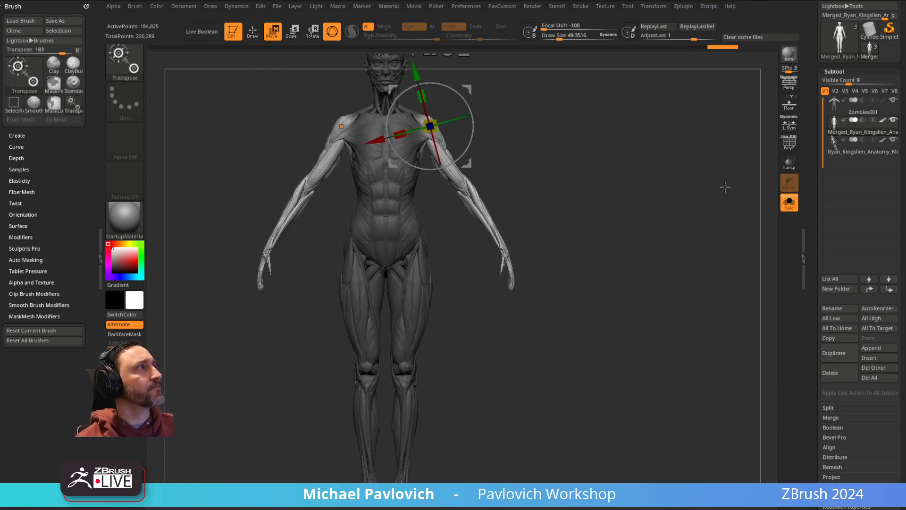
pyautogui.click(789, 202)
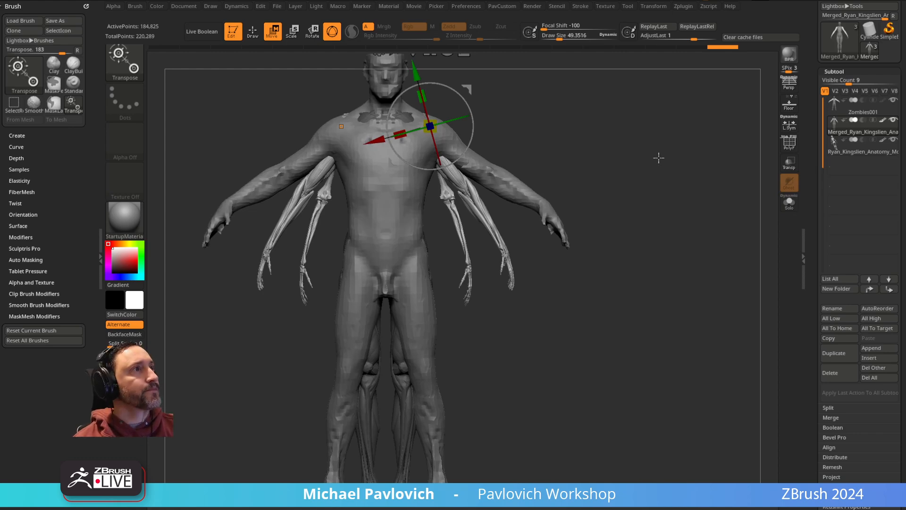
pyautogui.moveTo(626, 171)
pyautogui.mouseDown()
pyautogui.moveTo(634, 110)
pyautogui.moveTo(643, 174)
pyautogui.mouseUp()
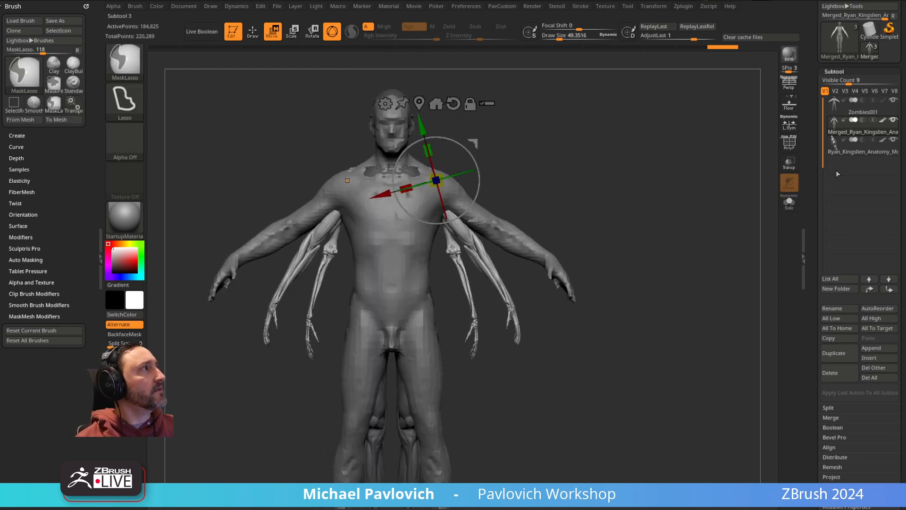
# Step: Undo the rotation of the anatomy model's arms and clear its mask
pyautogui.click(862, 124)
pyautogui.keyDown('ctrl'); pyautogui.moveTo(662, 127); pyautogui.dragTo(732, 208); pyautogui.keyUp('ctrl')
pyautogui.press('q')
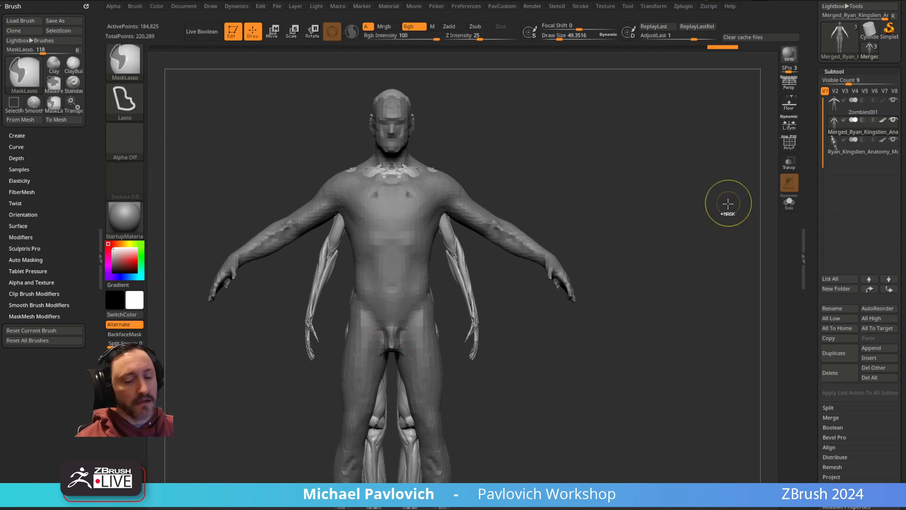
# Step: Merge the Ryan_Kingslien_Anatomy_Model1 subtool into the merged anatomy model, always accepting the non-undoable operation notice
pyautogui.moveTo(849, 151)
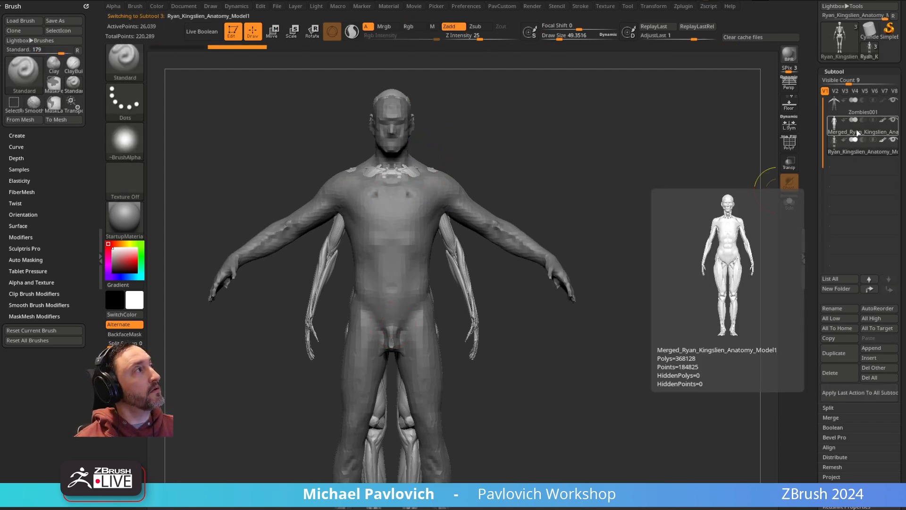
pyautogui.hotkey('ctrl', 'm')
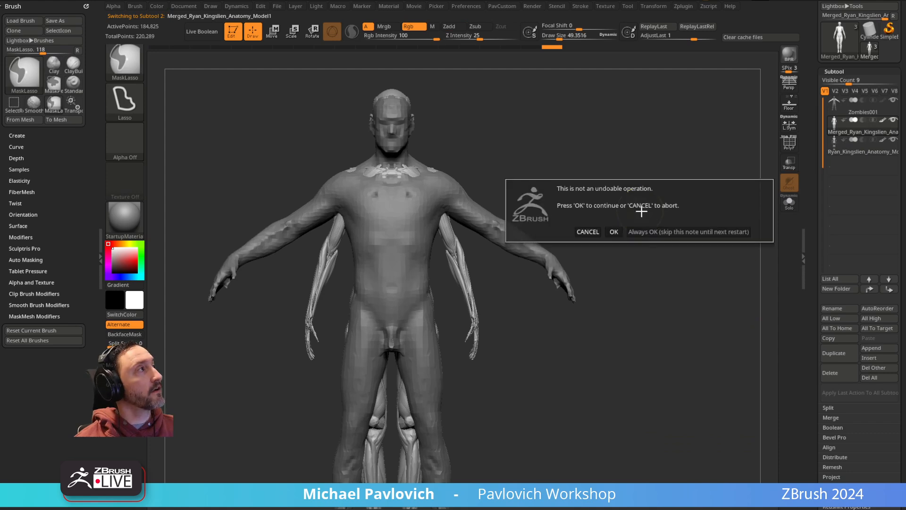
pyautogui.click(688, 230)
pyautogui.moveTo(655, 200)
pyautogui.keyDown('alt'); pyautogui.mouseDown()
pyautogui.moveTo(658, 168)
pyautogui.moveTo(661, 213)
pyautogui.mouseUp(); pyautogui.keyUp('alt')
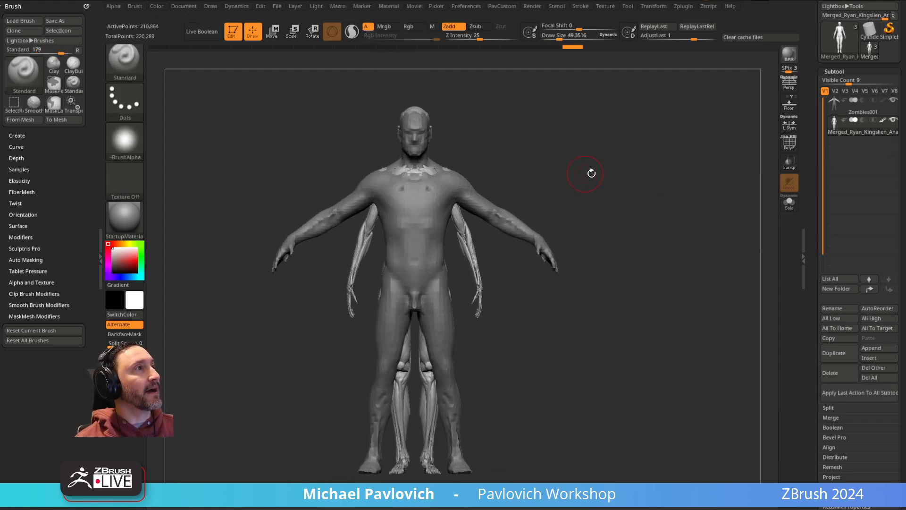
# Step: Check the combined anatomy model's polygroups with PolyFrame and isolate the model with Solo
pyautogui.hotkey('shift', 'f')
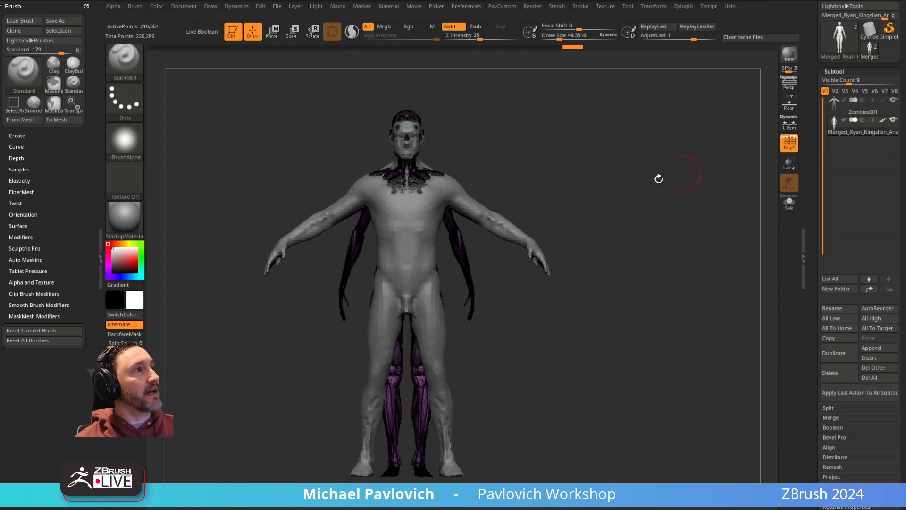
pyautogui.click(785, 198)
pyautogui.hotkey('shift', 'f')
# Step: Lasso-mask both arms of the anatomy model and invert the mask so that only the arms stay editable
pyautogui.press('ctrl')
pyautogui.keyDown('ctrl'); pyautogui.moveTo(458, 216); pyautogui.dragTo(421, 182); pyautogui.keyUp('ctrl')
pyautogui.keyDown('alt'); pyautogui.moveTo(580, 226); pyautogui.dragTo(501, 210); pyautogui.keyUp('alt')
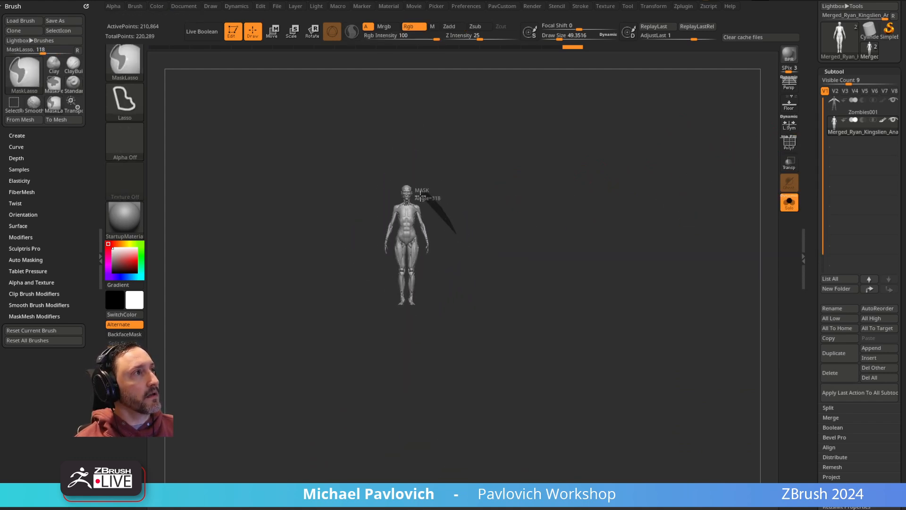
pyautogui.keyDown('ctrl'); pyautogui.moveTo(422, 241); pyautogui.dragTo(427, 285); pyautogui.keyUp('ctrl')
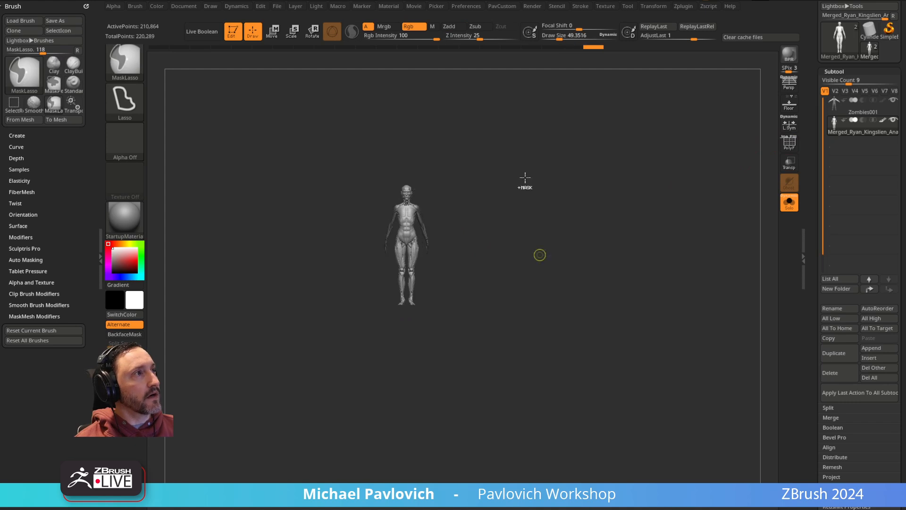
pyautogui.keyDown('ctrl'); pyautogui.moveTo(540, 257); pyautogui.dragTo(565, 251, button='right'); pyautogui.keyUp('ctrl')
pyautogui.keyDown('ctrl'); pyautogui.click(566, 251); pyautogui.keyUp('ctrl')
# Step: Centre the gizmo on the shoulder and rotate both arms of the anatomy model outward
pyautogui.moveTo(503, 225)
pyautogui.keyDown('alt'); pyautogui.mouseDown(button='right')
pyautogui.moveTo(550, 113)
pyautogui.moveTo(551, 153)
pyautogui.mouseUp(button='right'); pyautogui.keyUp('alt')
pyautogui.press('e')
pyautogui.keyDown('alt'); pyautogui.click(458, 143); pyautogui.keyUp('alt')
pyautogui.moveTo(499, 128); pyautogui.dragTo(494, 115)
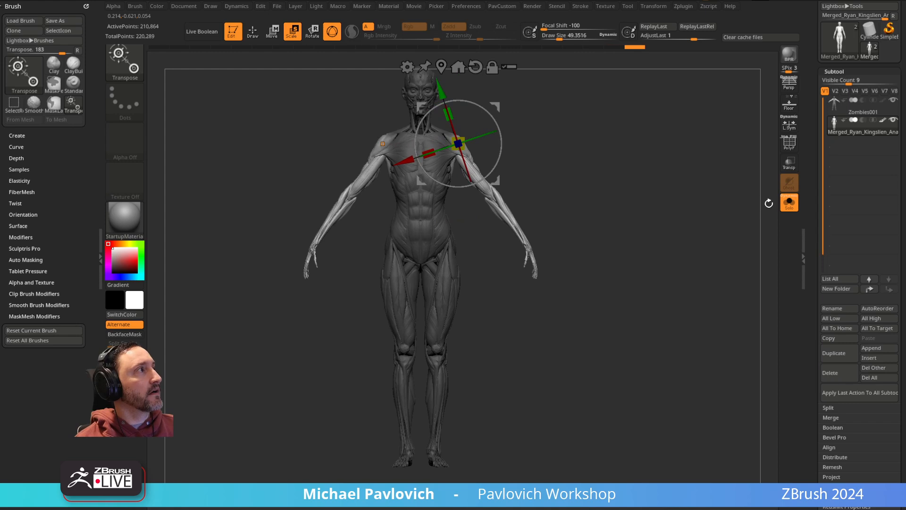
# Step: Show the body transparently over the anatomy model and rotate the arms about 20° further to match the body's arms
pyautogui.click(789, 203)
pyautogui.keyDown('alt'); pyautogui.moveTo(679, 172); pyautogui.dragTo(601, 157, button='right'); pyautogui.keyUp('alt')
pyautogui.click(789, 162)
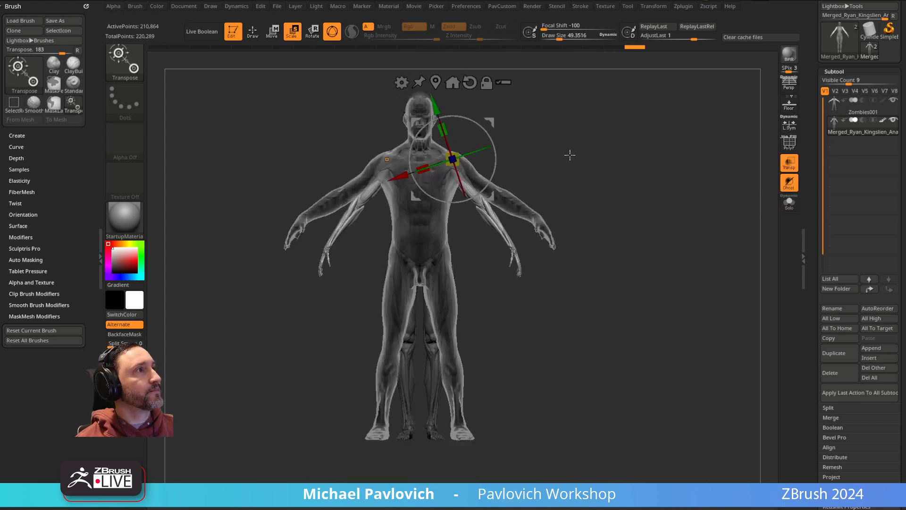
pyautogui.moveTo(477, 133); pyautogui.dragTo(479, 119)
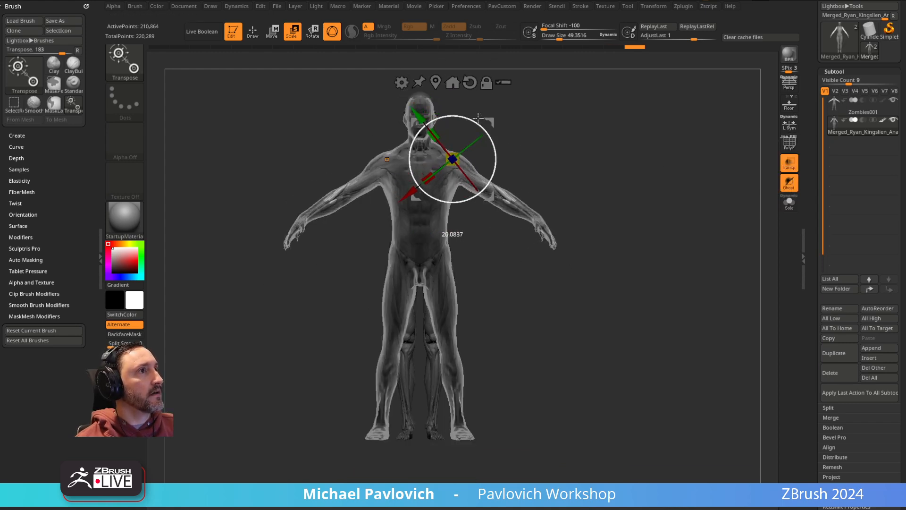
# Step: Lasso-mask both legs of the anatomy model and invert the mask so that only the legs stay editable
pyautogui.press('q')
pyautogui.moveTo(603, 164)
pyautogui.keyDown('alt'); pyautogui.mouseDown(button='right')
pyautogui.moveTo(496, 285)
pyautogui.moveTo(517, 243)
pyautogui.mouseUp(button='right'); pyautogui.keyUp('alt')
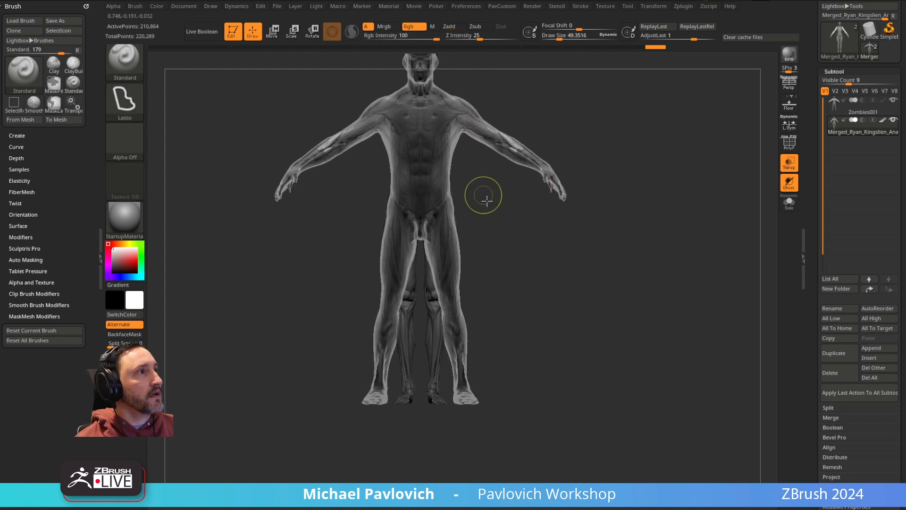
pyautogui.keyDown('ctrl'); pyautogui.moveTo(479, 203); pyautogui.dragTo(508, 283); pyautogui.keyUp('ctrl')
pyautogui.keyDown('alt'); pyautogui.moveTo(507, 283); pyautogui.dragTo(489, 308, button='right'); pyautogui.keyUp('alt')
pyautogui.moveTo(475, 304)
pyautogui.keyDown('ctrl'); pyautogui.mouseDown()
pyautogui.moveTo(453, 243)
pyautogui.moveTo(423, 256)
pyautogui.mouseUp(); pyautogui.keyUp('ctrl')
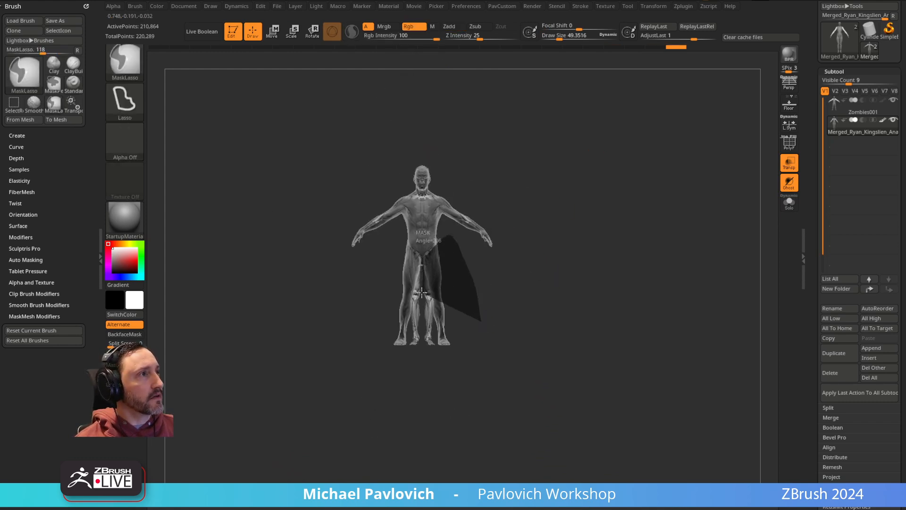
pyautogui.moveTo(421, 320)
pyautogui.keyDown('ctrl'); pyautogui.mouseDown()
pyautogui.moveTo(453, 433)
pyautogui.moveTo(477, 415)
pyautogui.mouseUp(); pyautogui.keyUp('ctrl')
pyautogui.moveTo(549, 289)
pyautogui.keyDown('alt'); pyautogui.mouseDown(button='right')
pyautogui.moveTo(607, 320)
pyautogui.moveTo(602, 328)
pyautogui.mouseUp(button='right'); pyautogui.keyUp('alt')
pyautogui.keyDown('ctrl'); pyautogui.click(536, 357); pyautogui.keyUp('ctrl')
# Step: Rotate the anatomy model's legs outward about the hips to match the body's legs and check the fit from behind
pyautogui.moveTo(681, 321)
pyautogui.keyDown('alt'); pyautogui.mouseDown(button='right')
pyautogui.moveTo(716, 213)
pyautogui.moveTo(723, 221)
pyautogui.mouseUp(button='right'); pyautogui.keyUp('alt')
pyautogui.click(720, 203)
pyautogui.press('w')
pyautogui.moveTo(492, 214); pyautogui.dragTo(490, 206)
pyautogui.click(789, 204)
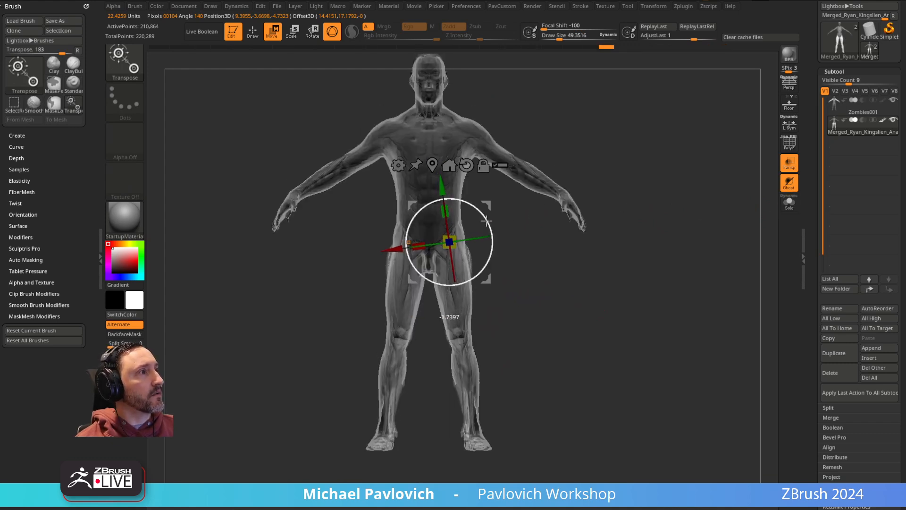
pyautogui.press('q')
pyautogui.moveTo(637, 190)
pyautogui.mouseDown()
pyautogui.moveTo(661, 174)
pyautogui.moveTo(592, 182)
pyautogui.moveTo(634, 173)
pyautogui.mouseUp()
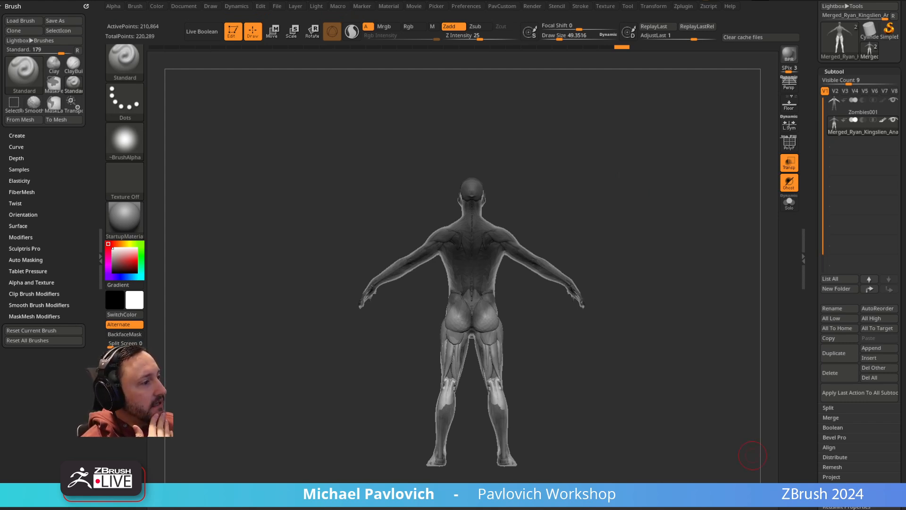
# Step: Switch to the web browser, enlarge its window and look over the created playlists on the YouTube channel
pyautogui.hotkey('alt', 'Tab')
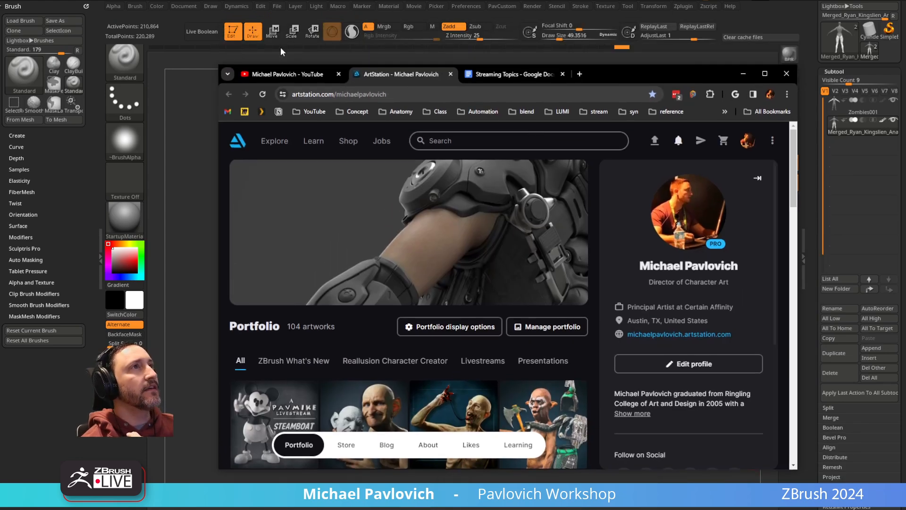
pyautogui.moveTo(223, 66); pyautogui.dragTo(35, 14)
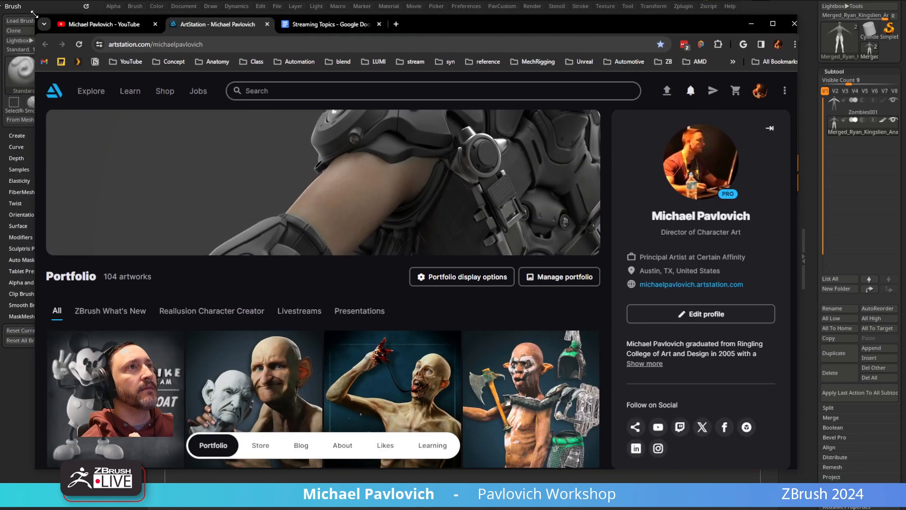
pyautogui.click(85, 24)
pyautogui.scroll(-2, 330, 274)
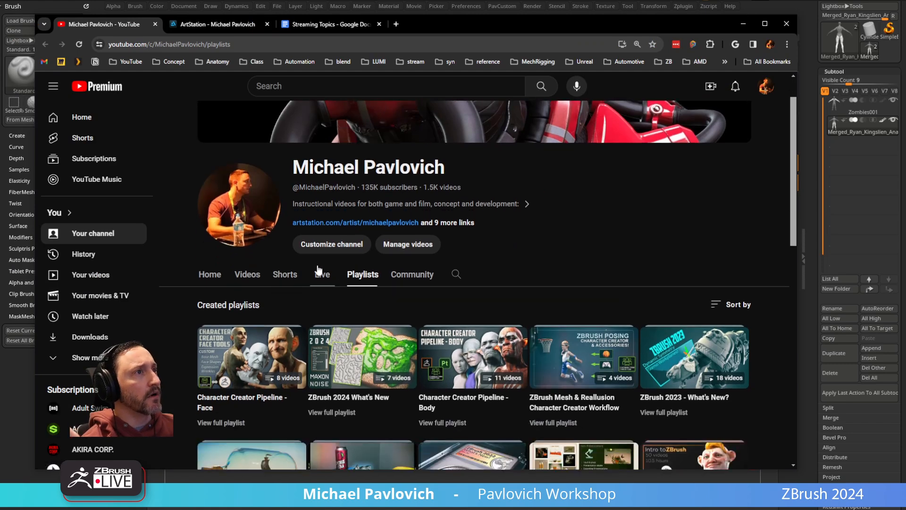
pyautogui.scroll(-2, 354, 278)
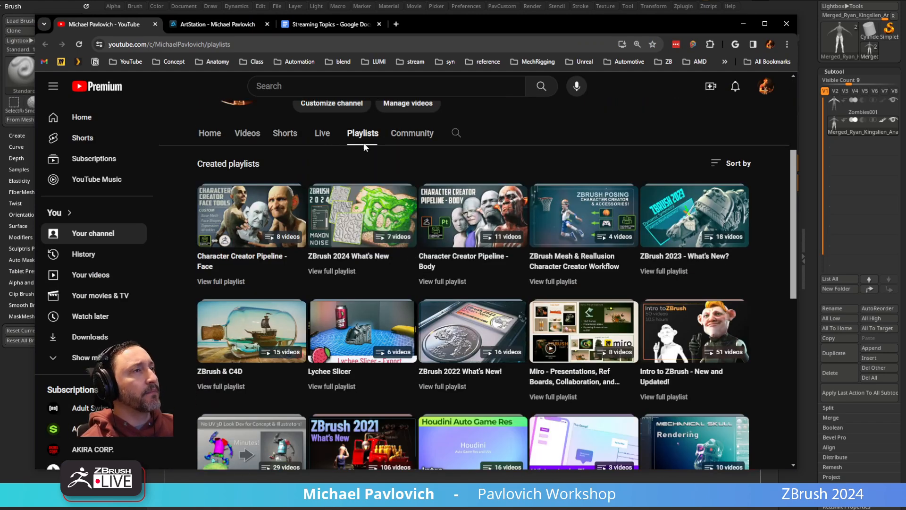
# Step: Open the YouTube channel's home page from the bookmarks and go down to the ZBrush What's New Playlists
pyautogui.click(129, 63)
pyautogui.click(130, 79)
pyautogui.click(250, 45)
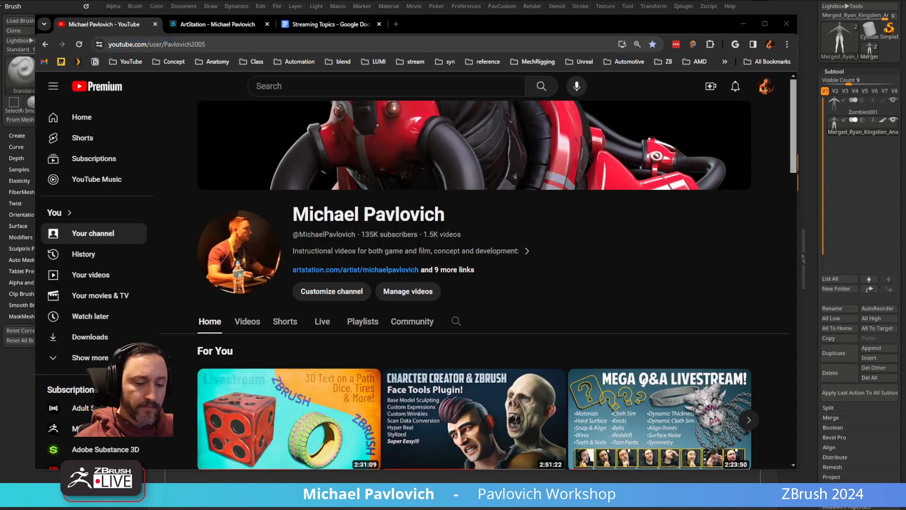
pyautogui.scroll(-6, 337, 400)
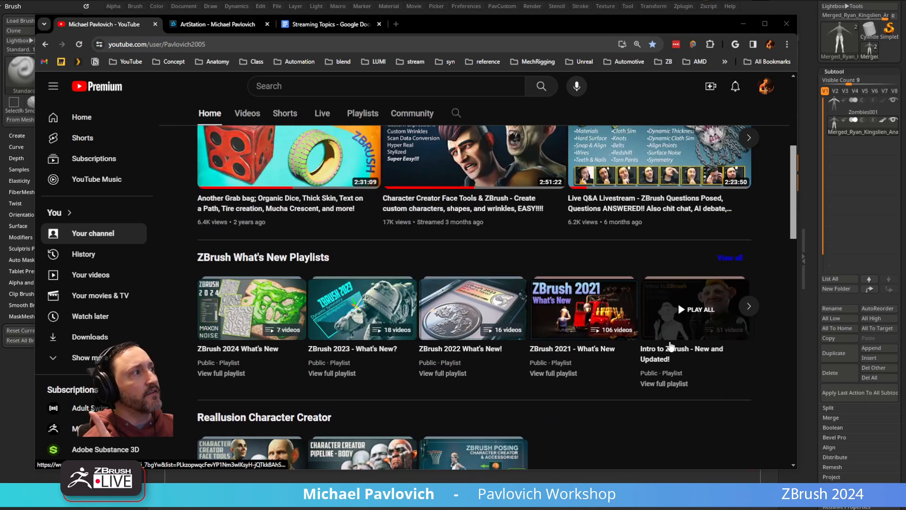
# Step: Look through the ZBrush What's New Playlists and open the full ZBrush 2024 What's New playlist
pyautogui.click(749, 308)
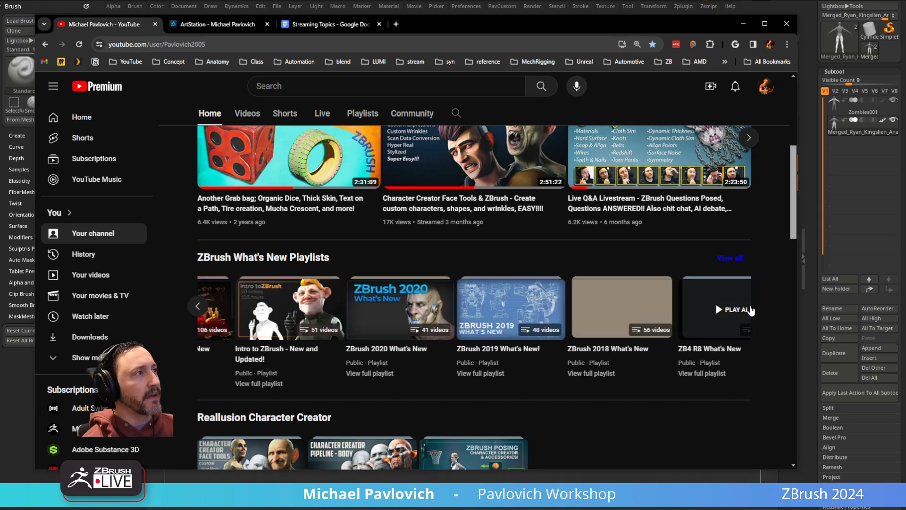
pyautogui.click(194, 307)
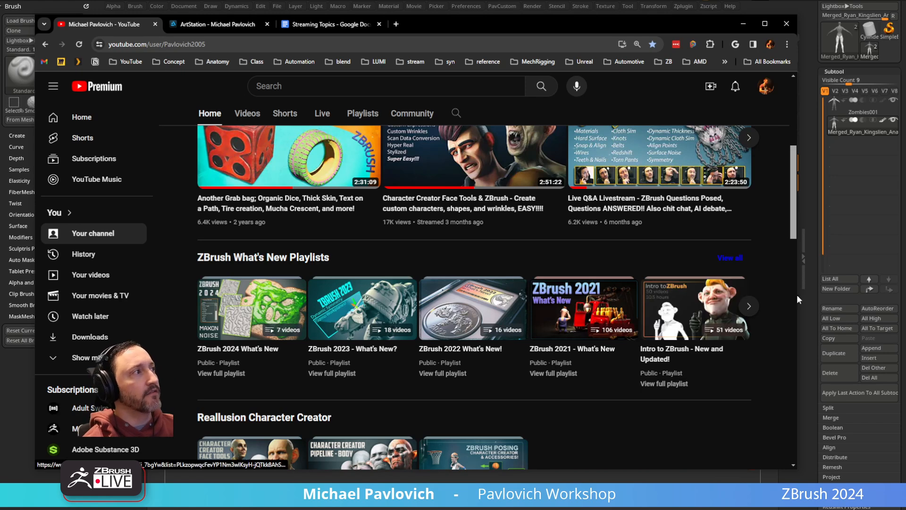
pyautogui.click(751, 306)
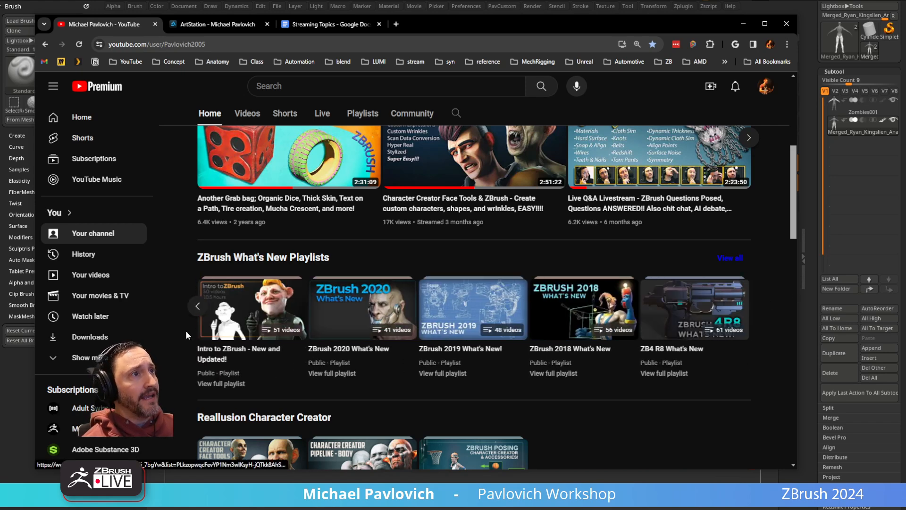
pyautogui.click(194, 307)
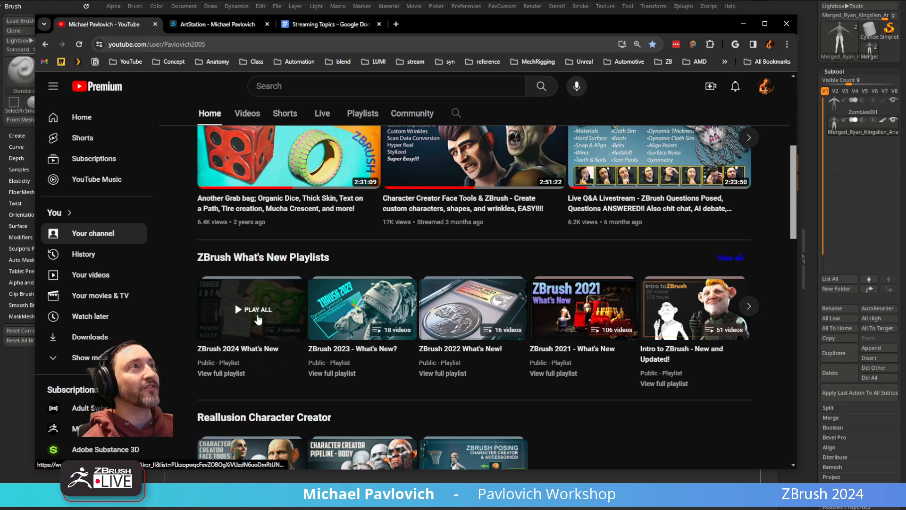
pyautogui.click(227, 372)
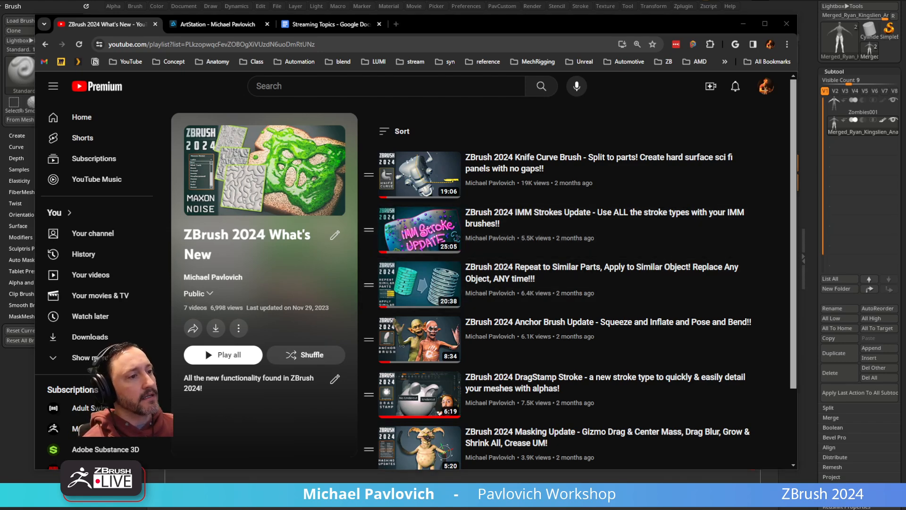
# Step: Open miro.com/app/dashboard/ in a new tab, open the Character Creator board and view its overall layout
pyautogui.click(396, 24)
pyautogui.write('miro.com/app/dashboard/')
pyautogui.press('Return')
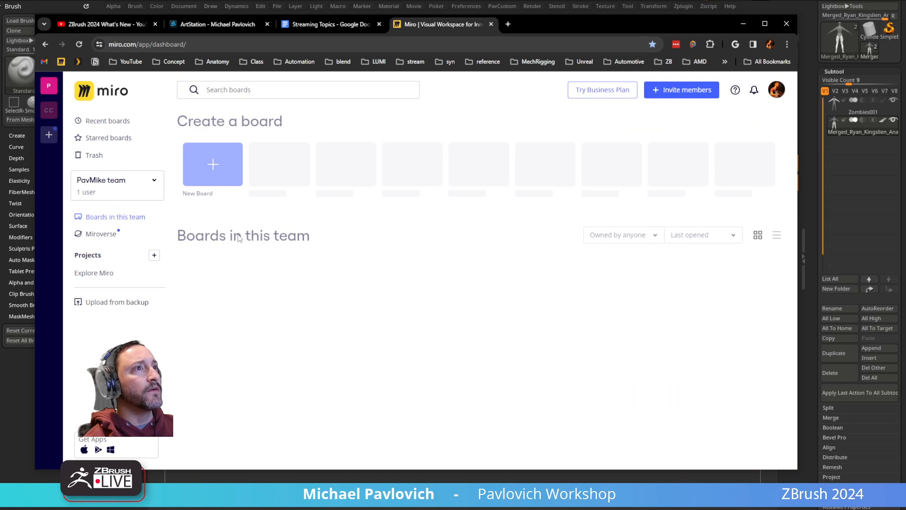
pyautogui.click(224, 333)
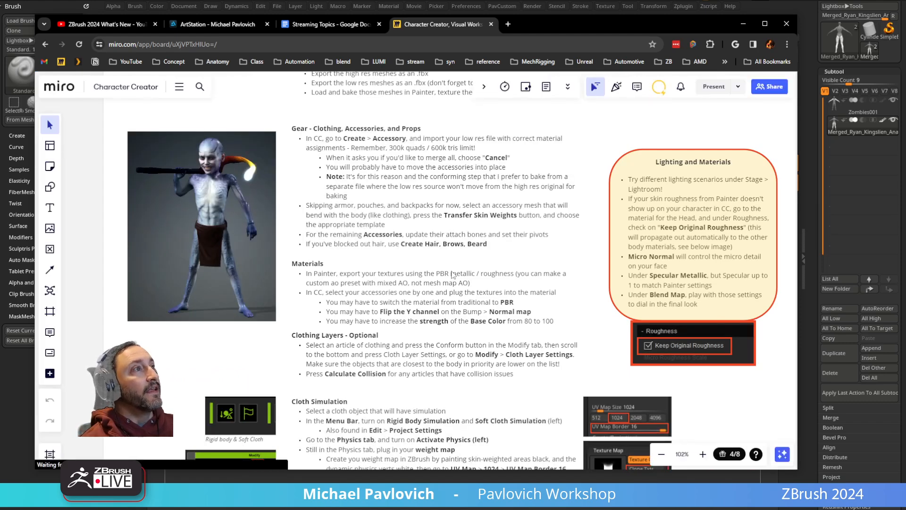
pyautogui.scroll(-10, 445, 279)
pyautogui.scroll(-8, 445, 276)
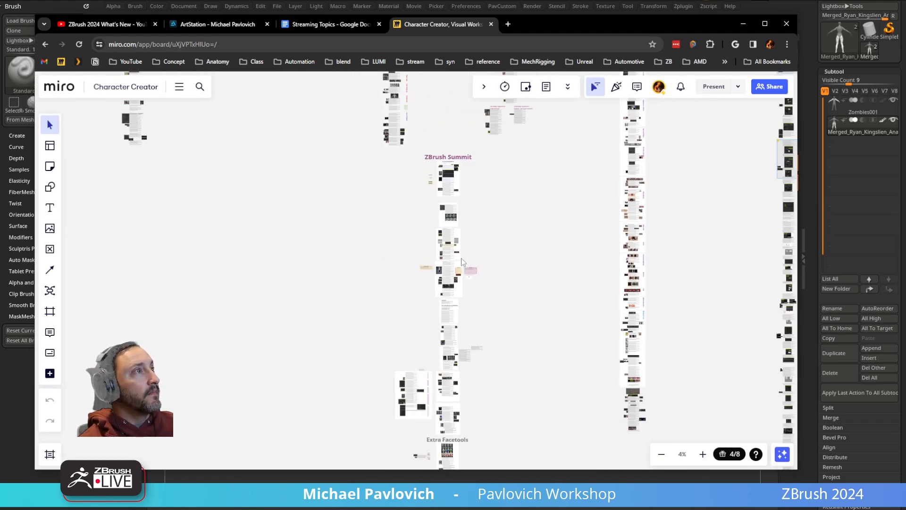
# Step: Survey the note columns of the Character Creator board, from the Pose Tools frame to the Headshot and ZBrush Summit columns
pyautogui.scroll(-5, 477, 325)
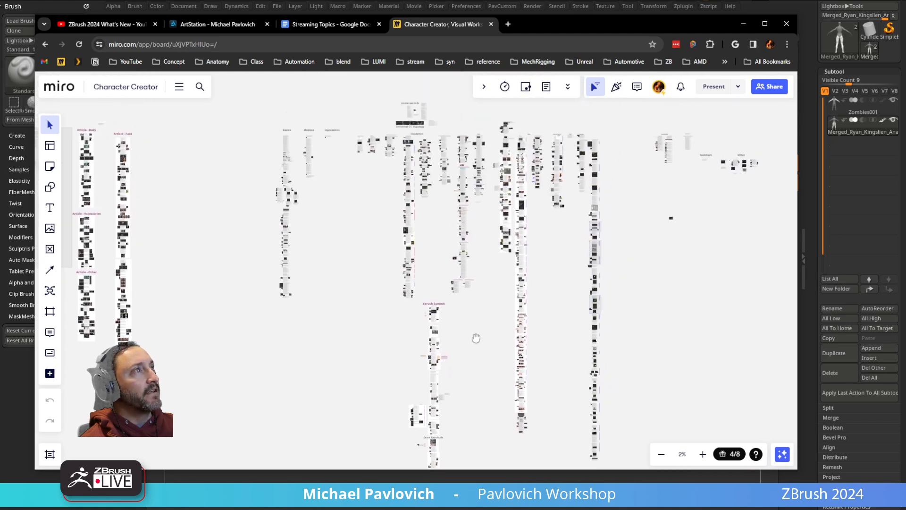
pyautogui.moveTo(432, 312); pyautogui.dragTo(420, 269, button='middle')
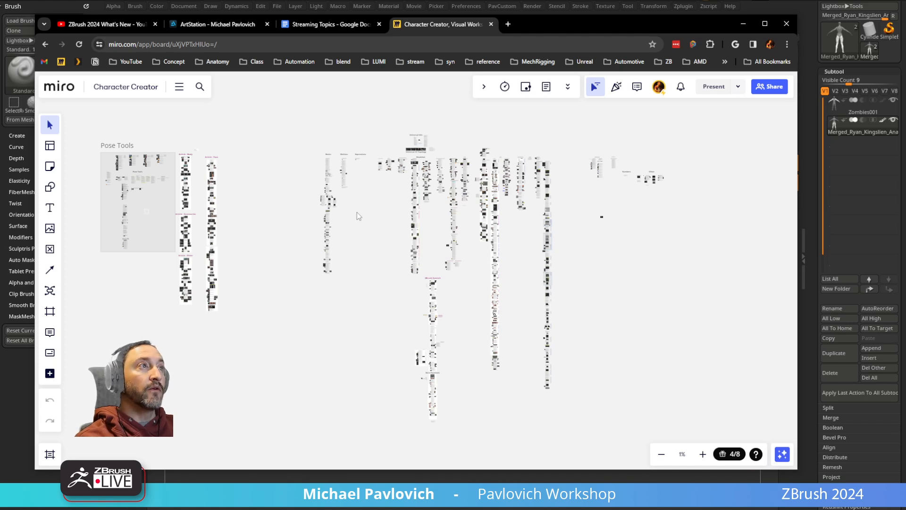
pyautogui.scroll(3, 429, 223)
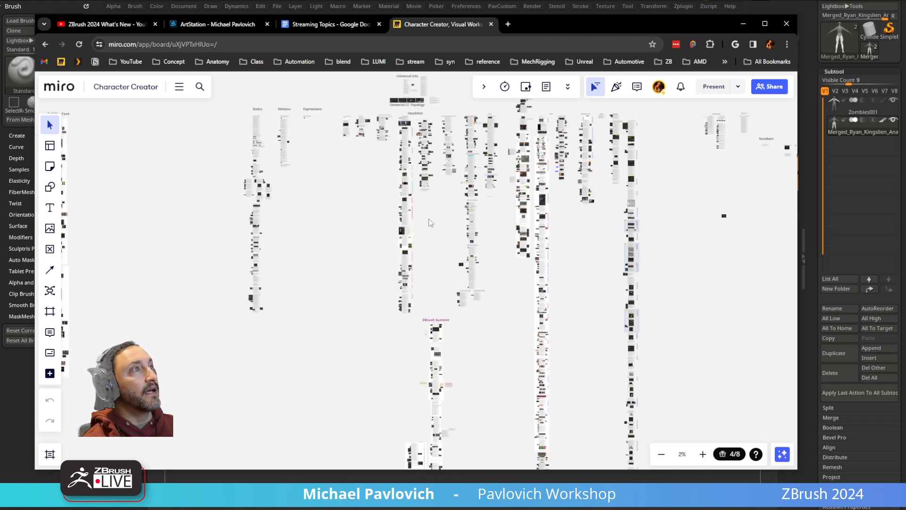
pyautogui.moveTo(451, 204); pyautogui.dragTo(399, 266)
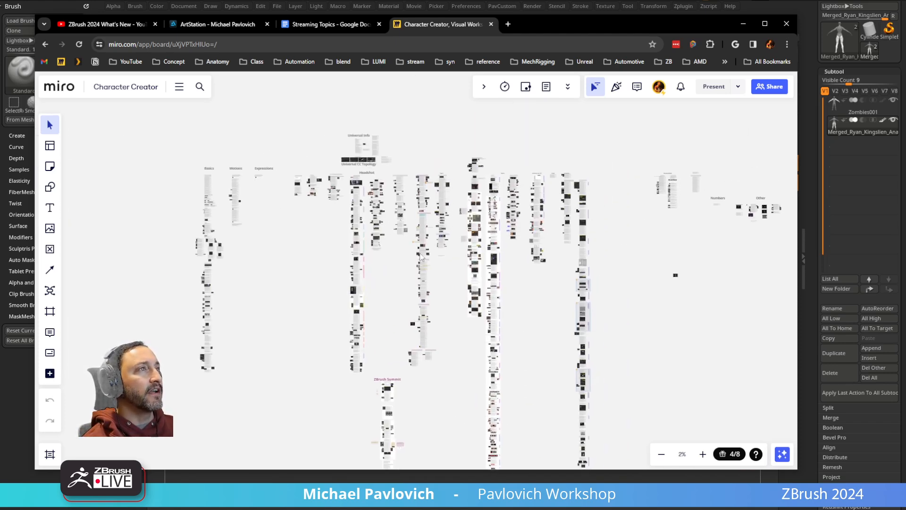
pyautogui.scroll(3, 429, 246)
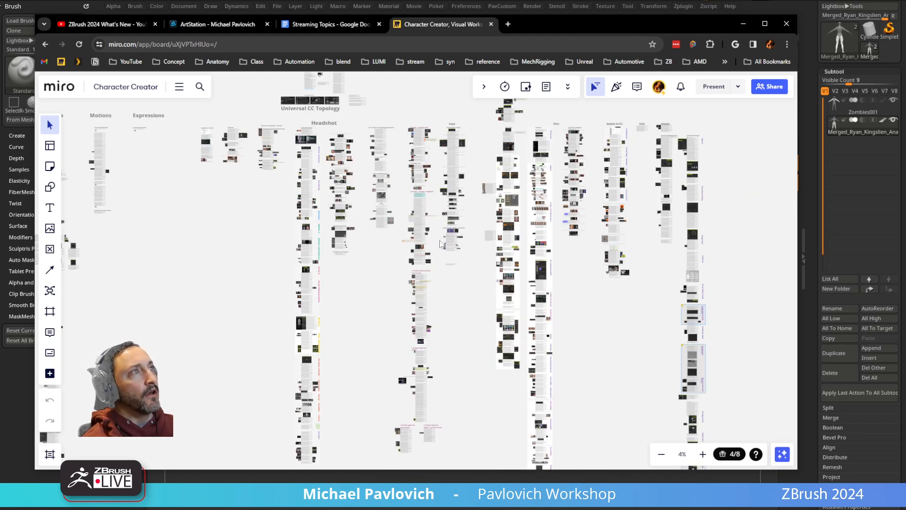
pyautogui.scroll(-3, 439, 243)
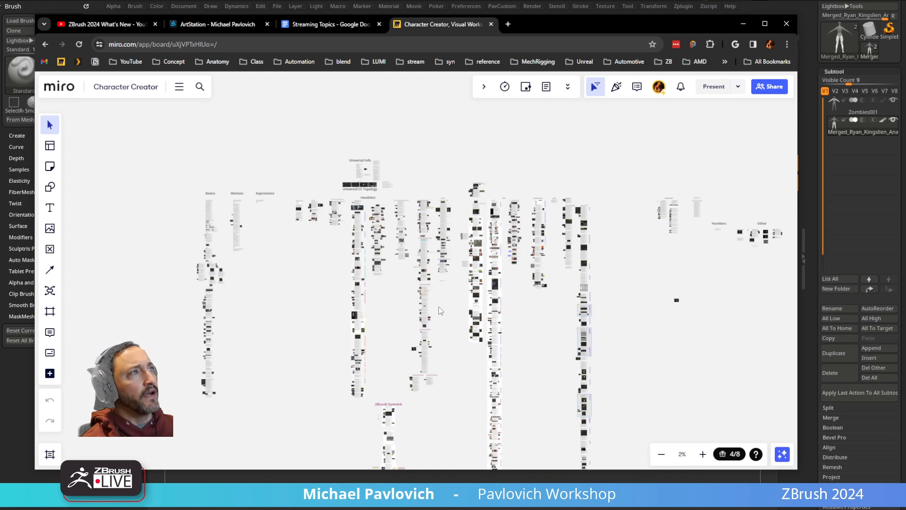
pyautogui.scroll(3, 421, 334)
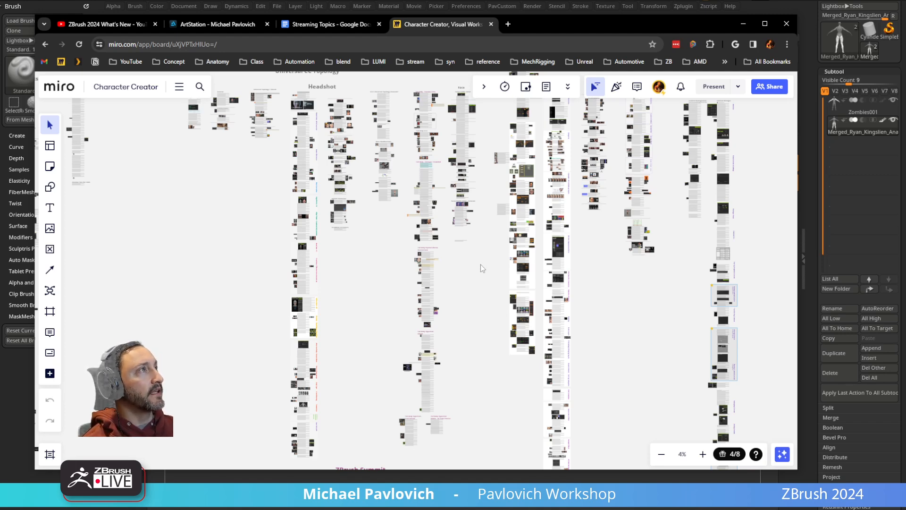
# Step: Look over the board's Article - Face, Basics, Motions and Expressions sections and return to the overall layout
pyautogui.moveTo(464, 264); pyautogui.dragTo(528, 377, button='middle')
pyautogui.moveTo(352, 276); pyautogui.dragTo(793, 286, button='middle')
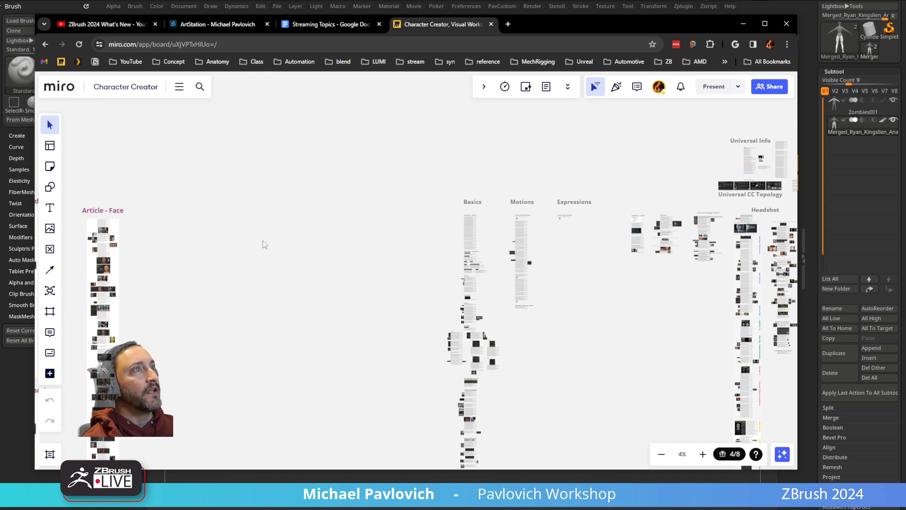
pyautogui.moveTo(271, 243); pyautogui.dragTo(694, 218, button='middle')
pyautogui.moveTo(491, 253); pyautogui.dragTo(269, 225, button='middle')
pyautogui.scroll(-3, 253, 221)
pyautogui.moveTo(583, 265); pyautogui.dragTo(229, 240, button='middle')
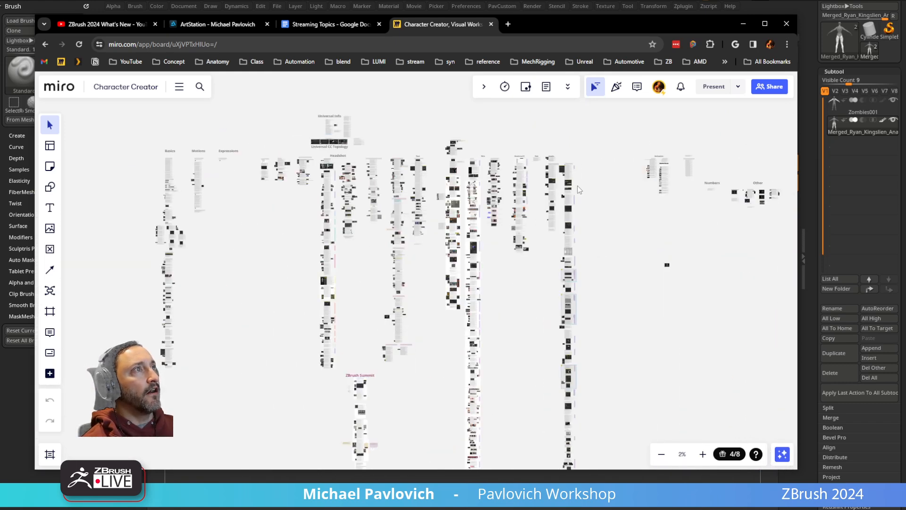
# Step: Examine the board's columns on Face Tools, skin and makeup, layer concepts and the Skin Gen Appearance Editor
pyautogui.scroll(10, 453, 255)
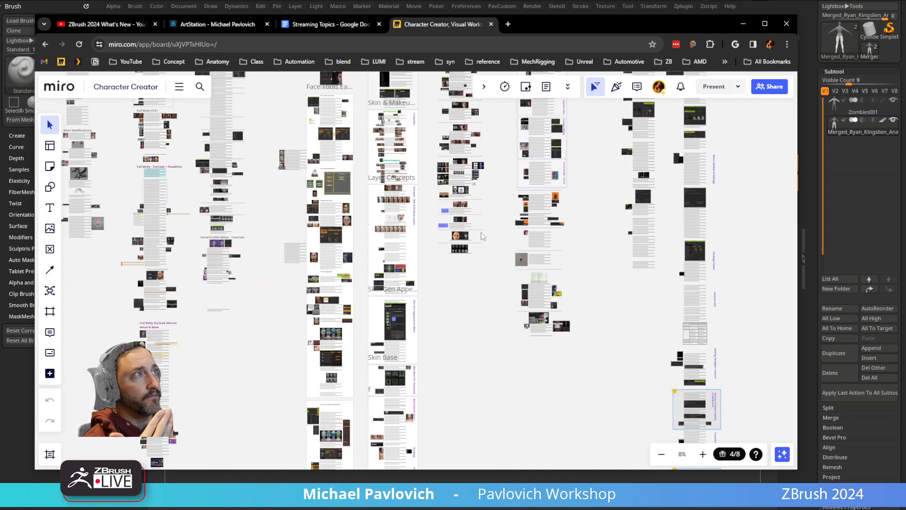
pyautogui.moveTo(500, 240); pyautogui.dragTo(464, 371, button='middle')
pyautogui.moveTo(453, 218); pyautogui.dragTo(393, 371, button='middle')
pyautogui.scroll(-1, 462, 298)
pyautogui.moveTo(540, 324); pyautogui.dragTo(364, 269, button='middle')
pyautogui.moveTo(100, 259); pyautogui.dragTo(382, 219, button='middle')
# Step: Read the board's notes on the Expression Wrinkles Tab, Face Key Editor and refining smile lines with facial profiles and morphs
pyautogui.scroll(4, 382, 219)
pyautogui.scroll(2, 479, 225)
pyautogui.moveTo(490, 211); pyautogui.dragTo(331, 370, button='middle')
pyautogui.moveTo(399, 250); pyautogui.dragTo(305, 360, button='middle')
pyautogui.scroll(6, 374, 296)
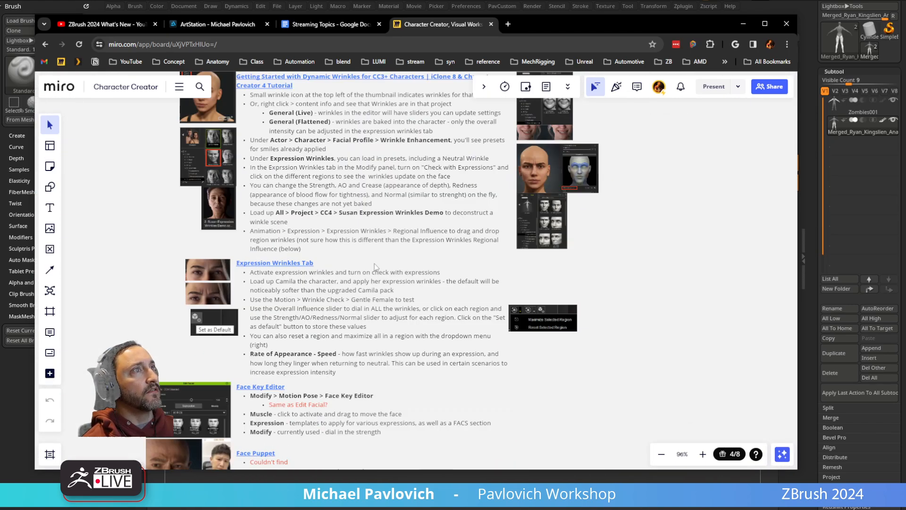
pyautogui.scroll(-10, 382, 266)
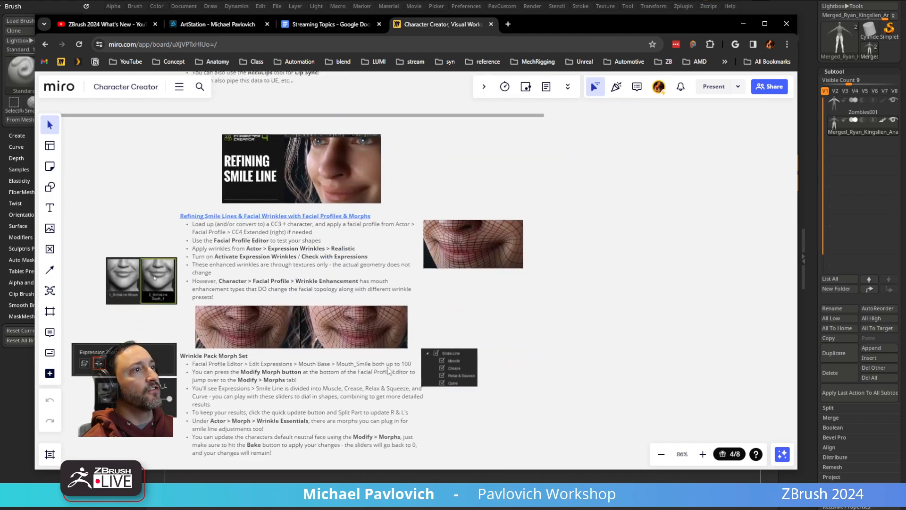
pyautogui.scroll(-15, 427, 349)
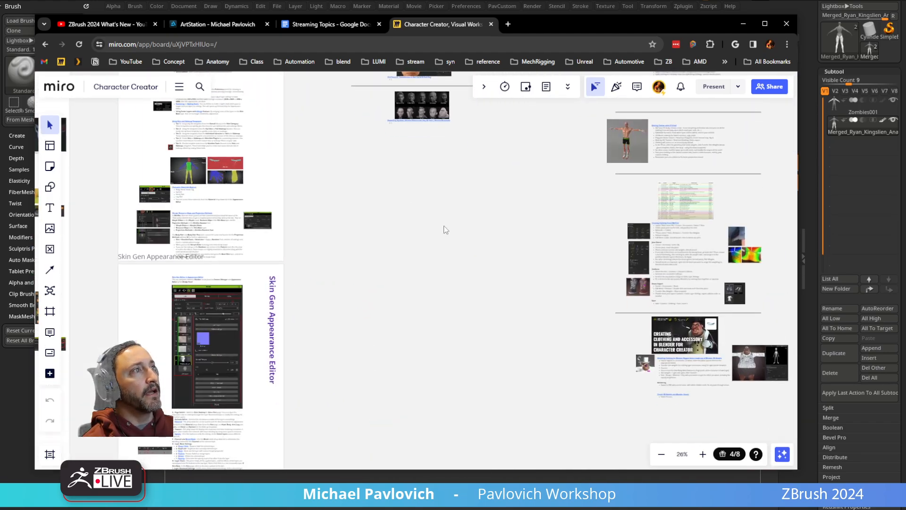
# Step: Locate the ZBrush Summit column and read its CC to ZB Workflow notes, from Neutral Base Body Setup through Skin Gen
pyautogui.scroll(-5, 423, 272)
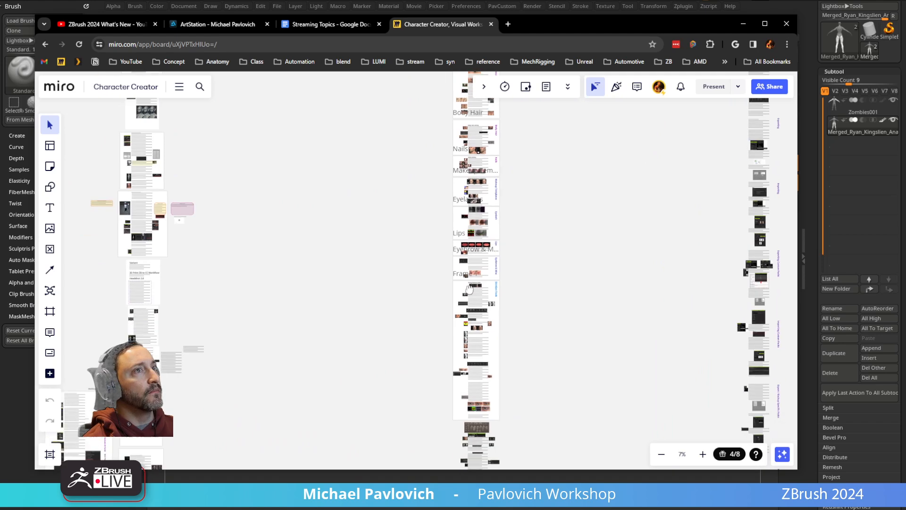
pyautogui.scroll(-5, 430, 238)
pyautogui.moveTo(332, 158); pyautogui.dragTo(490, 340, button='right')
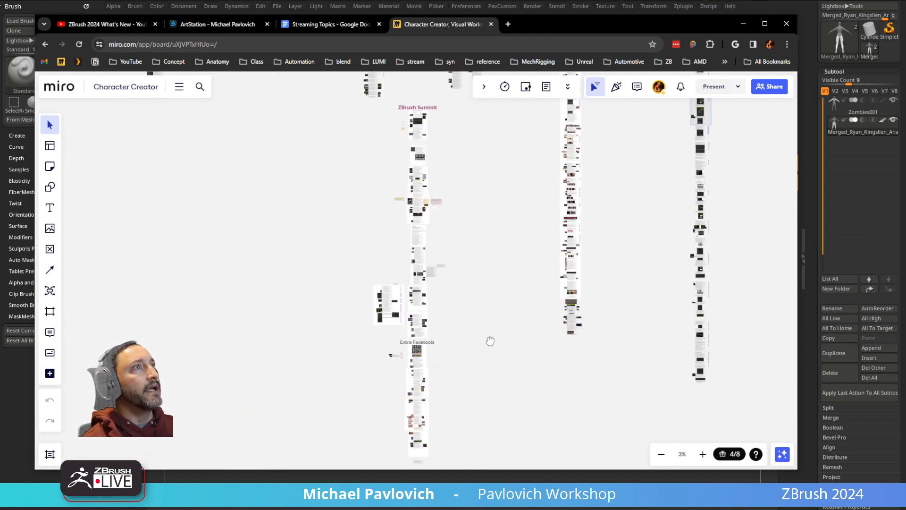
pyautogui.scroll(15, 433, 200)
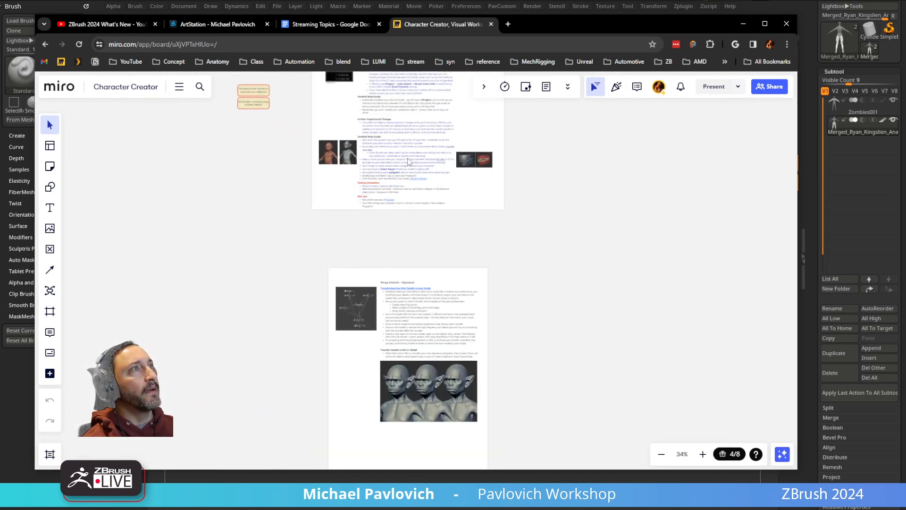
pyautogui.scroll(5, 419, 282)
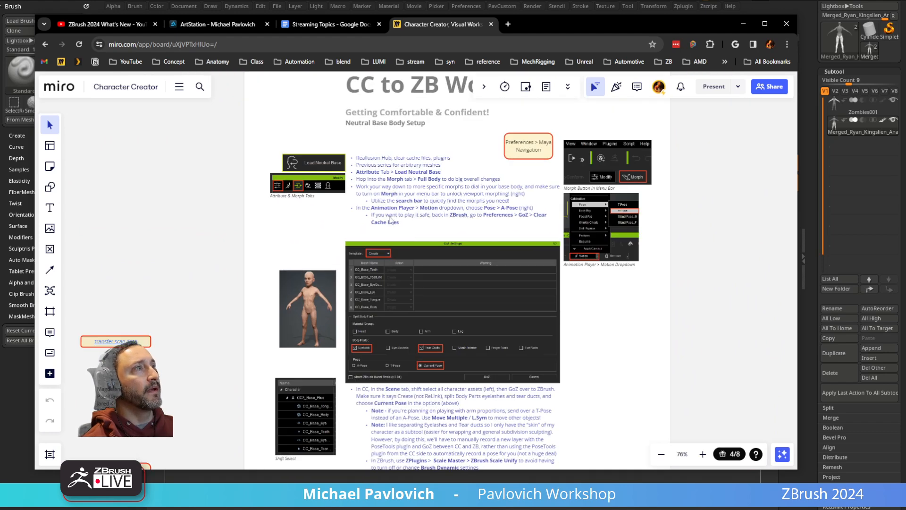
pyautogui.scroll(-2, 391, 220)
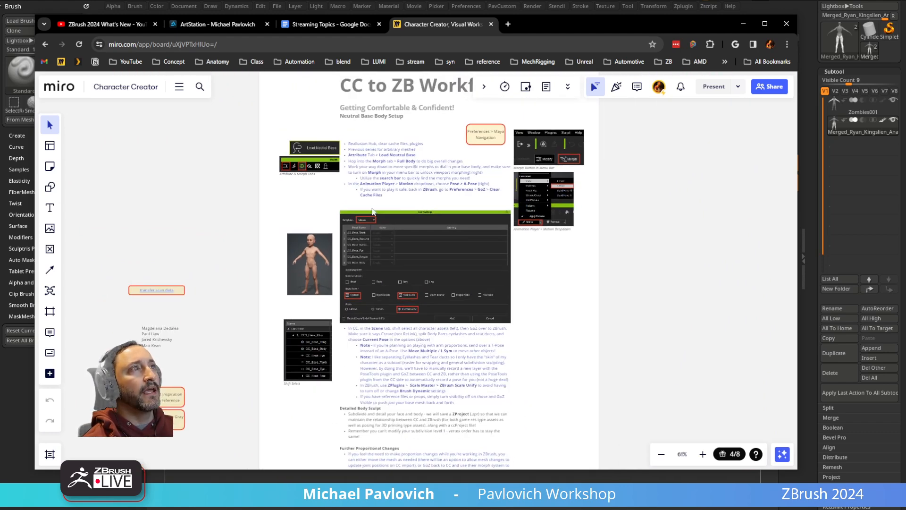
pyautogui.scroll(-15, 387, 330)
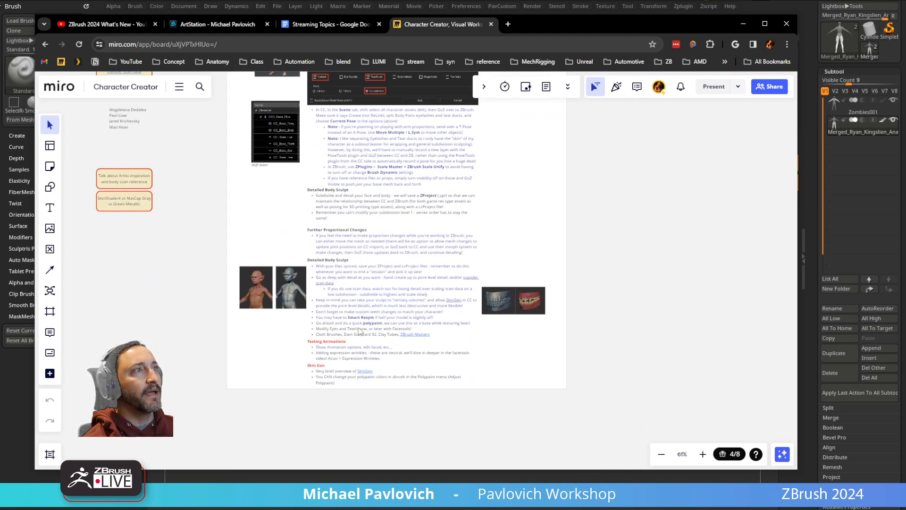
# Step: Examine the Baking the details of our body notes, including the body baking Painter workflow and the texture exporting section
pyautogui.scroll(-10, 374, 344)
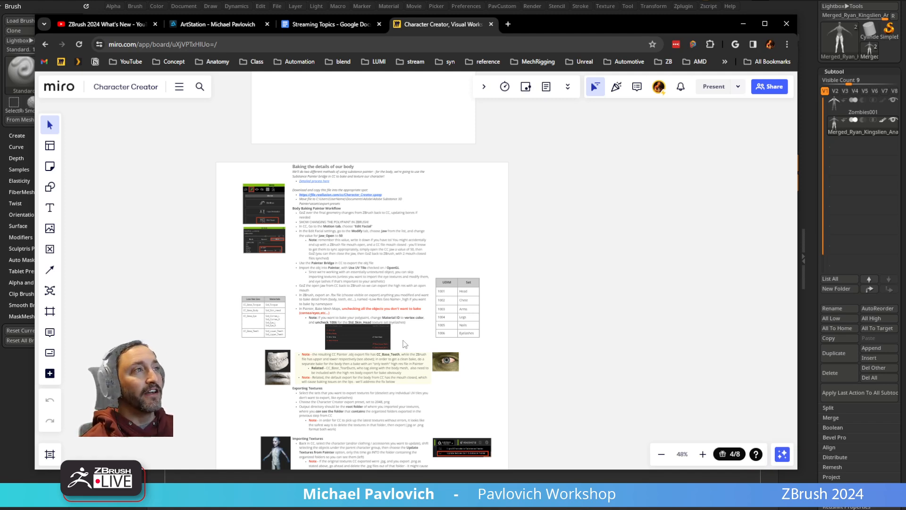
pyautogui.scroll(-3, 411, 368)
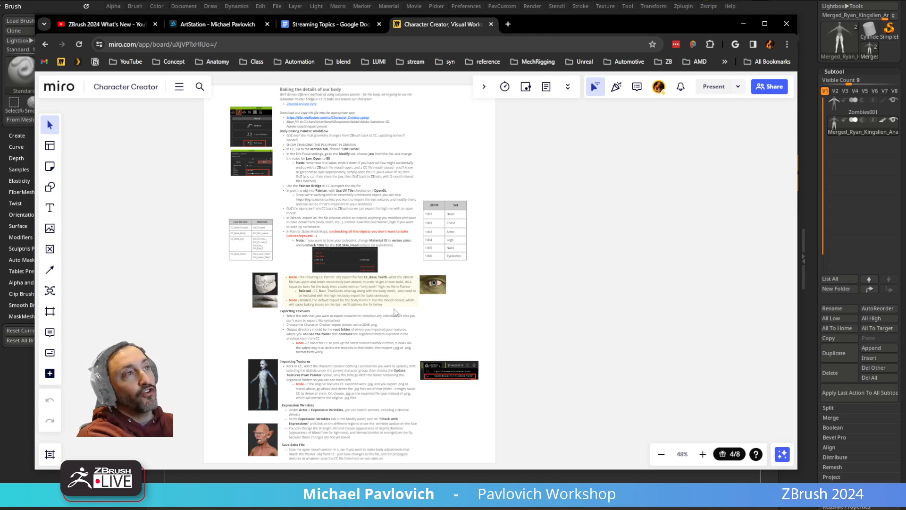
pyautogui.keyDown('ctrl'); pyautogui.scroll(-2, 389, 312); pyautogui.keyUp('ctrl')
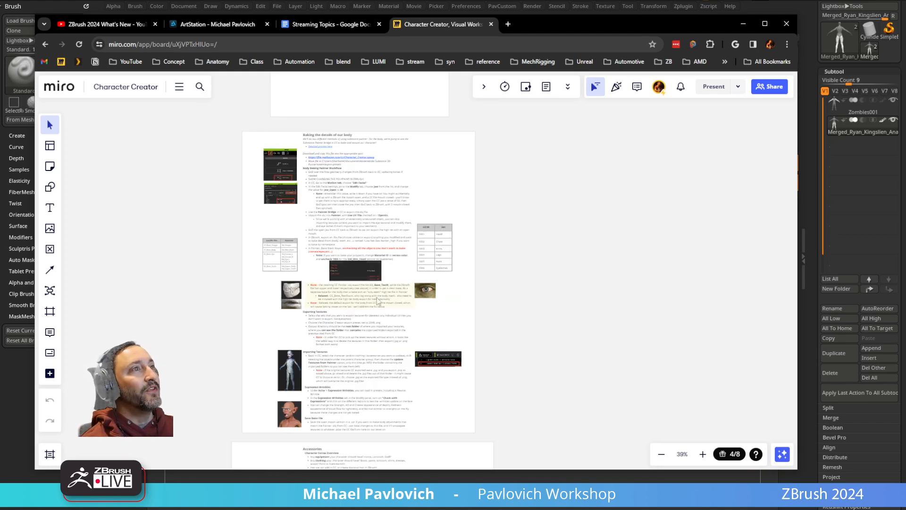
pyautogui.keyDown('ctrl'); pyautogui.scroll(2, 381, 310); pyautogui.keyUp('ctrl')
pyautogui.keyDown('ctrl'); pyautogui.scroll(4, 399, 330); pyautogui.keyUp('ctrl')
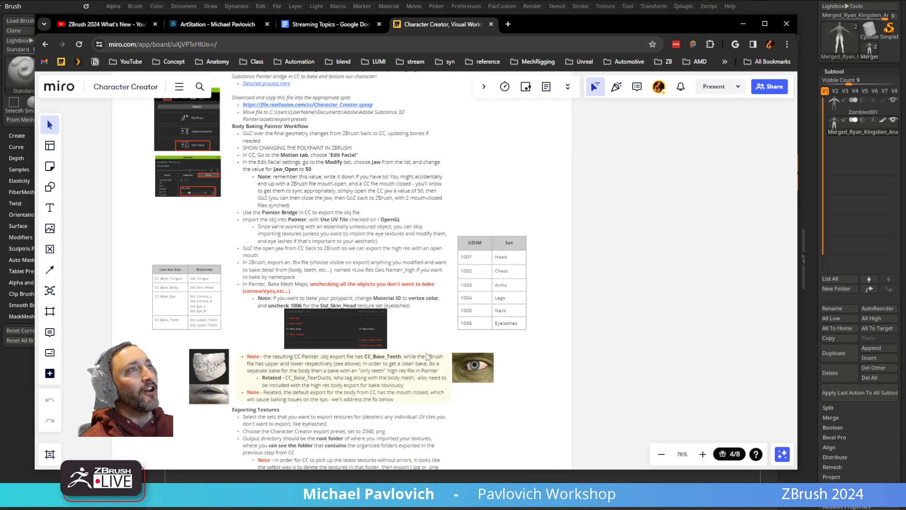
pyautogui.scroll(2, 420, 351)
pyautogui.scroll(-3, 430, 344)
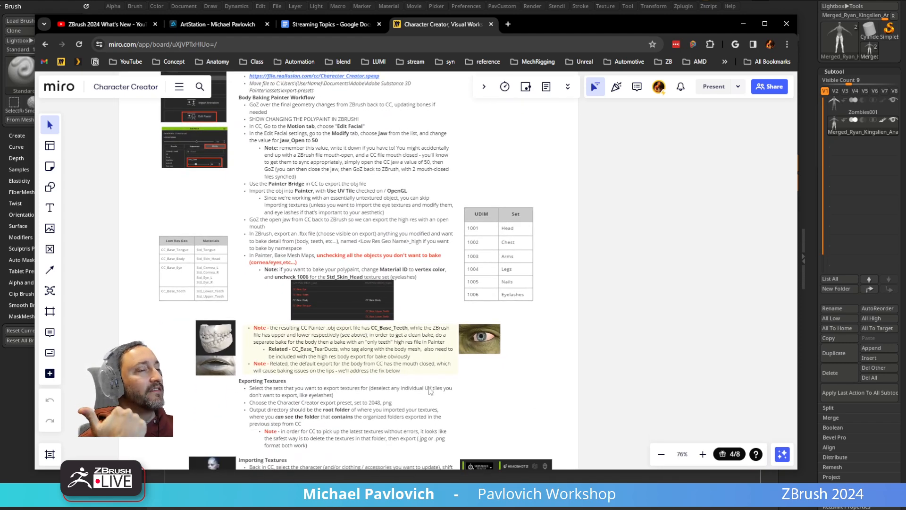
pyautogui.keyDown('ctrl'); pyautogui.scroll(-10, 430, 390); pyautogui.keyUp('ctrl')
# Step: Look through the remaining note pages on the Character Creator board and move the browser aside to return to ZBrush
pyautogui.moveTo(445, 321); pyautogui.dragTo(422, 182, button='middle')
pyautogui.scroll(-4, 416, 182)
pyautogui.moveTo(409, 344); pyautogui.dragTo(418, 239, button='middle')
pyautogui.scroll(5, 415, 239)
pyautogui.scroll(-7, 415, 239)
pyautogui.moveTo(290, 182); pyautogui.dragTo(704, 399, button='middle')
pyautogui.moveTo(332, 226); pyautogui.dragTo(671, 463, button='middle')
pyautogui.scroll(-1, 671, 463)
pyautogui.moveTo(267, 314); pyautogui.dragTo(262, 365, button='middle')
pyautogui.scroll(-1, 262, 365)
pyautogui.moveTo(325, 90); pyautogui.dragTo(341, 295, button='middle')
pyautogui.scroll(8, 341, 295)
pyautogui.moveTo(389, 444); pyautogui.dragTo(386, 258, button='middle')
pyautogui.moveTo(542, 26); pyautogui.dragTo(548, 507)
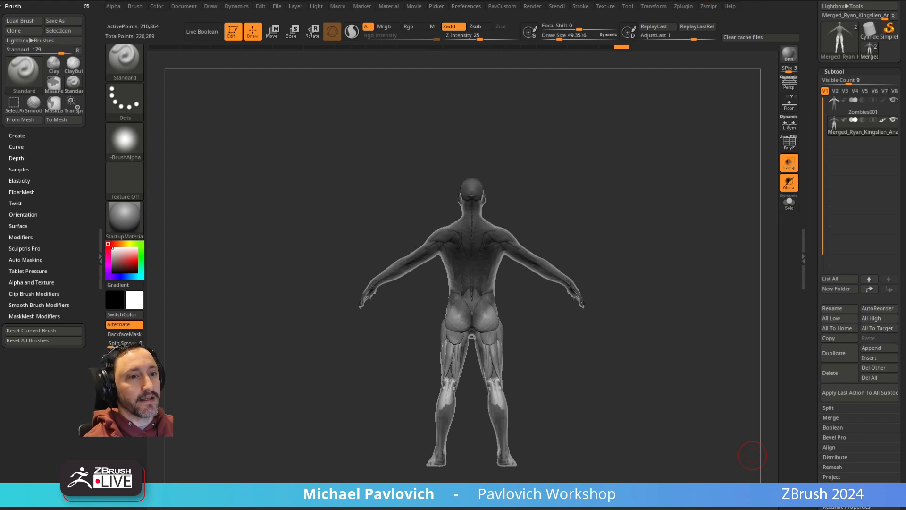
# Step: Switch back to the browser, return to the YouTube channel's home page and view the ZBrush What's New Playlists
pyautogui.hotkey('alt', 'Tab')
pyautogui.moveTo(580, 49); pyautogui.dragTo(582, 45)
pyautogui.click(66, 58)
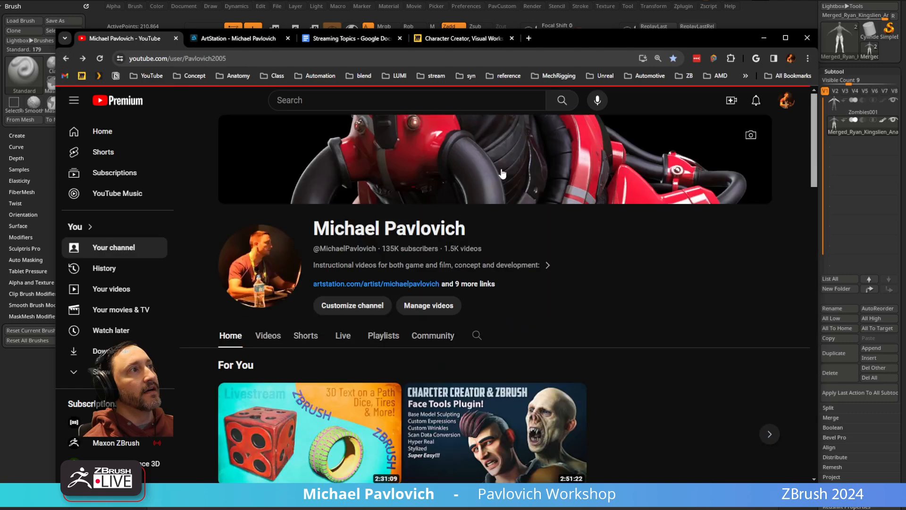
pyautogui.scroll(-10, 405, 274)
pyautogui.scroll(2, 405, 273)
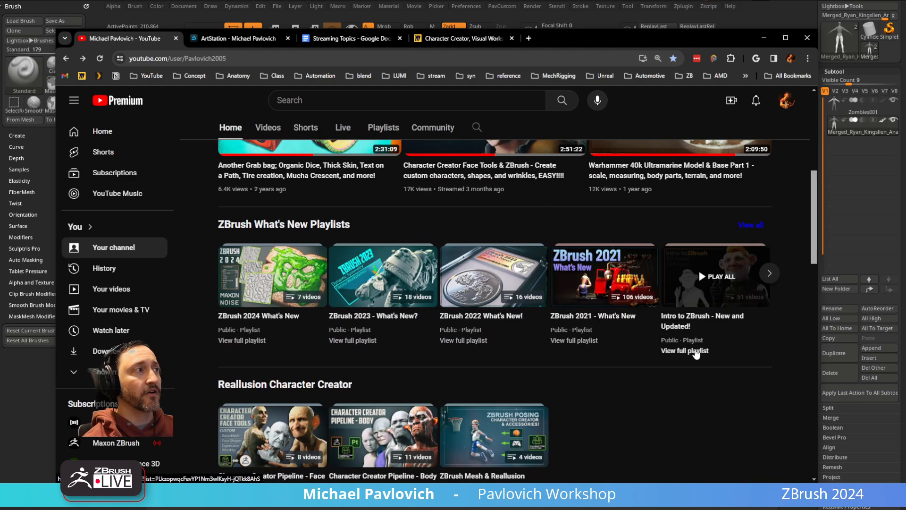
# Step: Switch to the ArtStation portfolio, open the ZBrush What's New album and look through its artworks
pyautogui.click(253, 40)
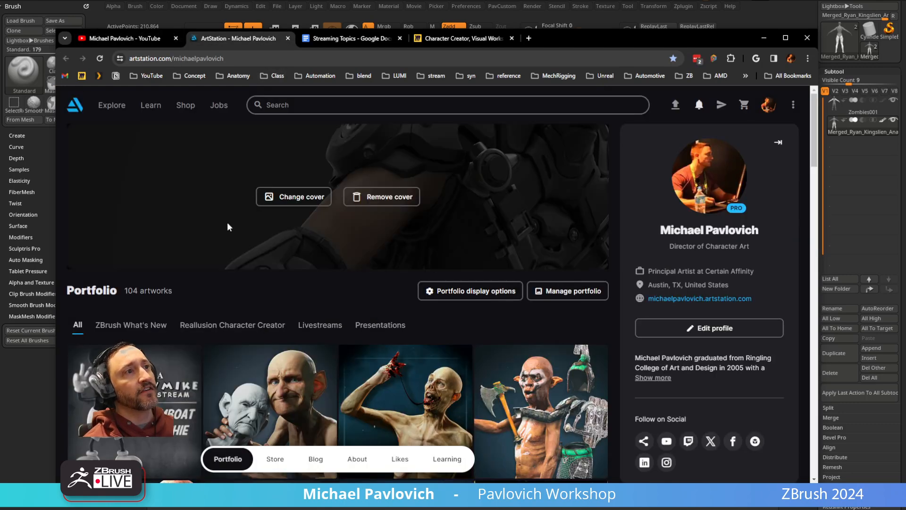
pyautogui.click(138, 325)
pyautogui.click(300, 58)
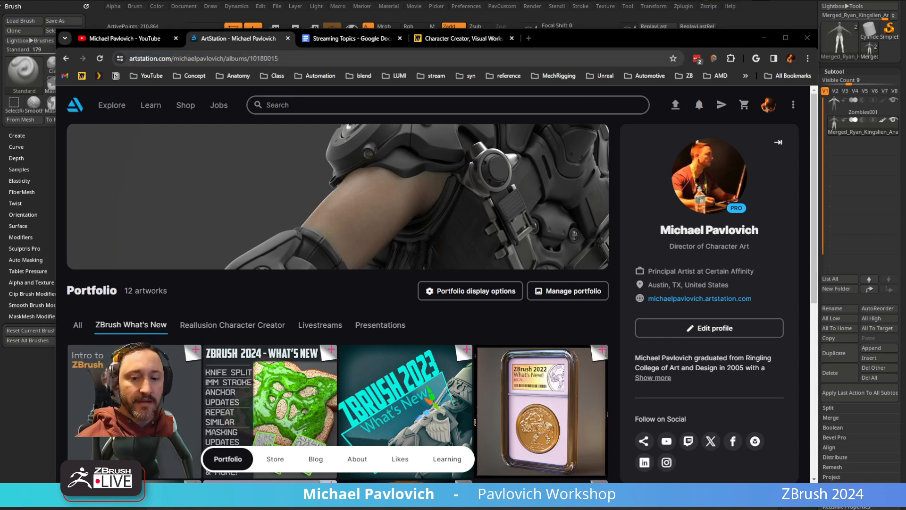
pyautogui.scroll(-9, 160, 303)
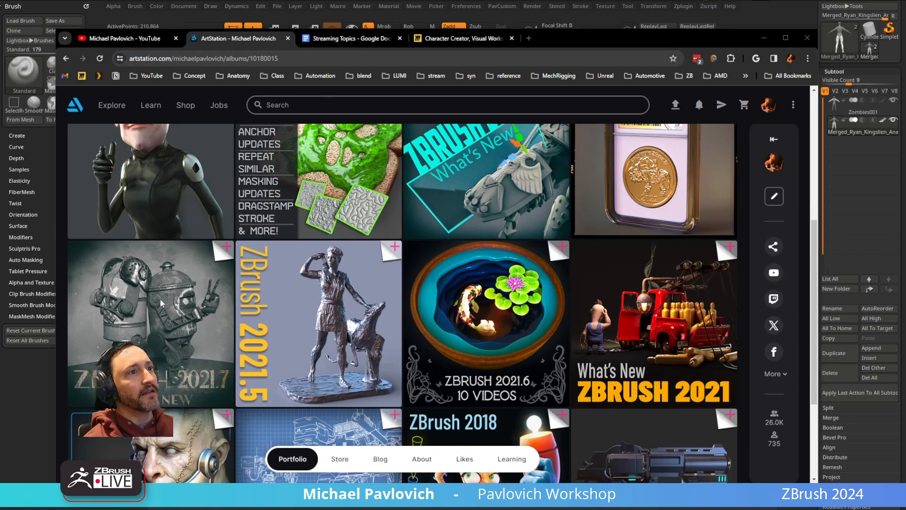
pyautogui.scroll(8, 270, 339)
pyautogui.scroll(-3, 556, 350)
pyautogui.scroll(-5, 559, 350)
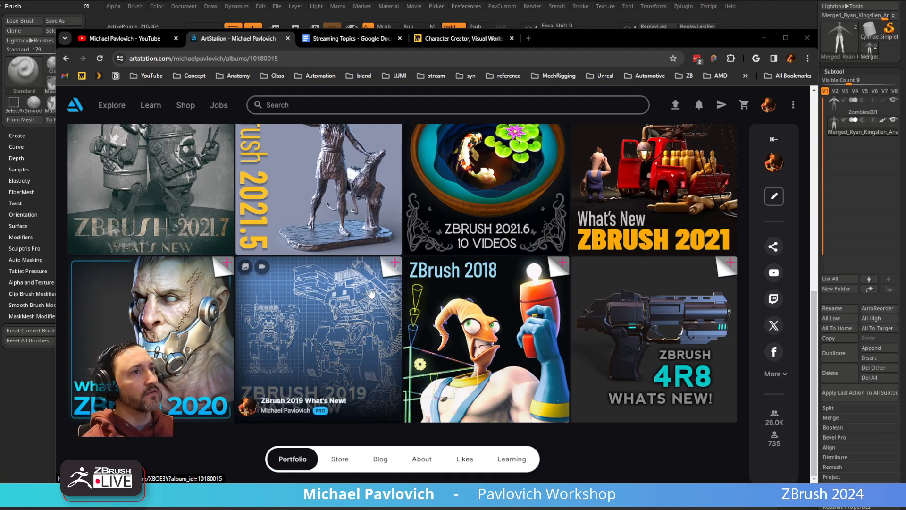
pyautogui.scroll(4, 363, 294)
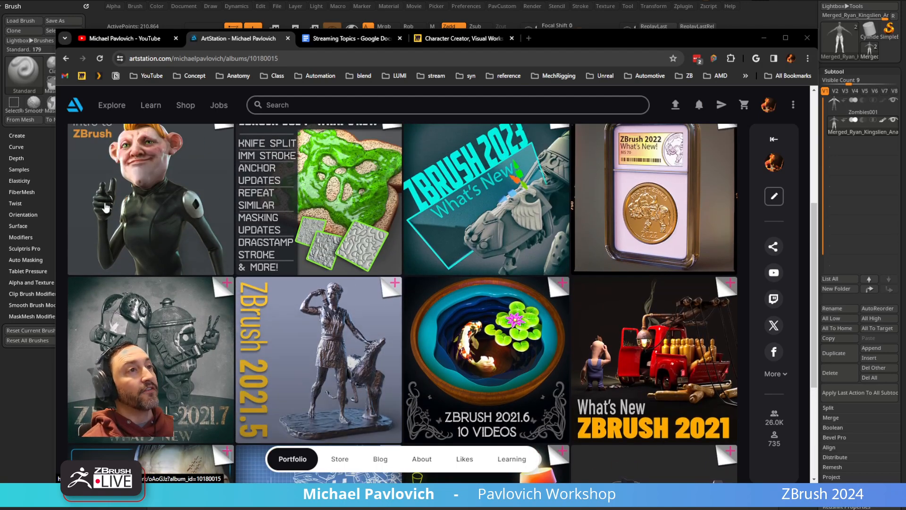
# Step: Open the Intro to ZBrush project, look through its embedded video playlist and switch back to ZBrush
pyautogui.scroll(1, 220, 225)
pyautogui.click(221, 225)
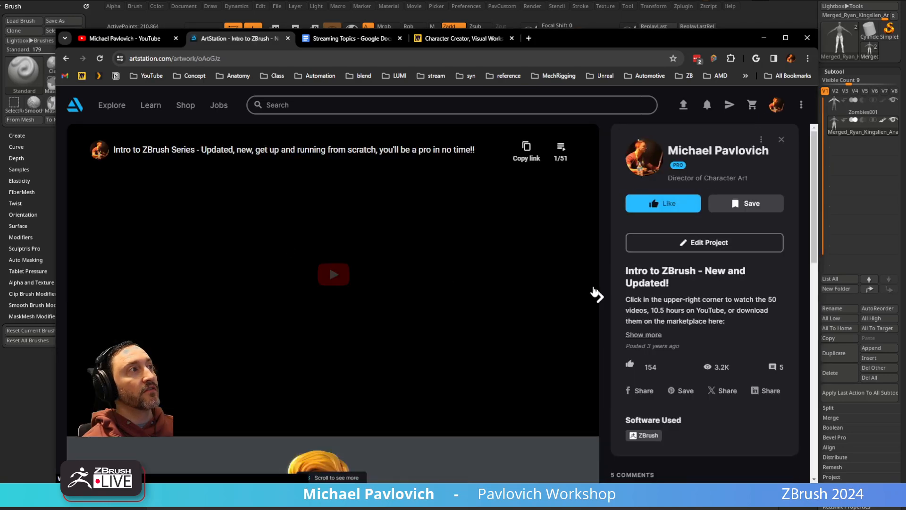
pyautogui.click(562, 145)
pyautogui.scroll(-20, 576, 248)
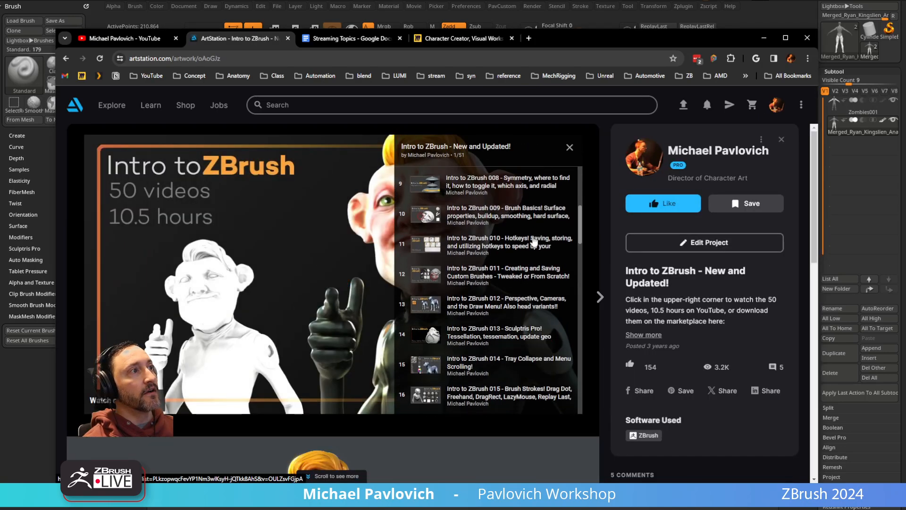
pyautogui.click(21, 413)
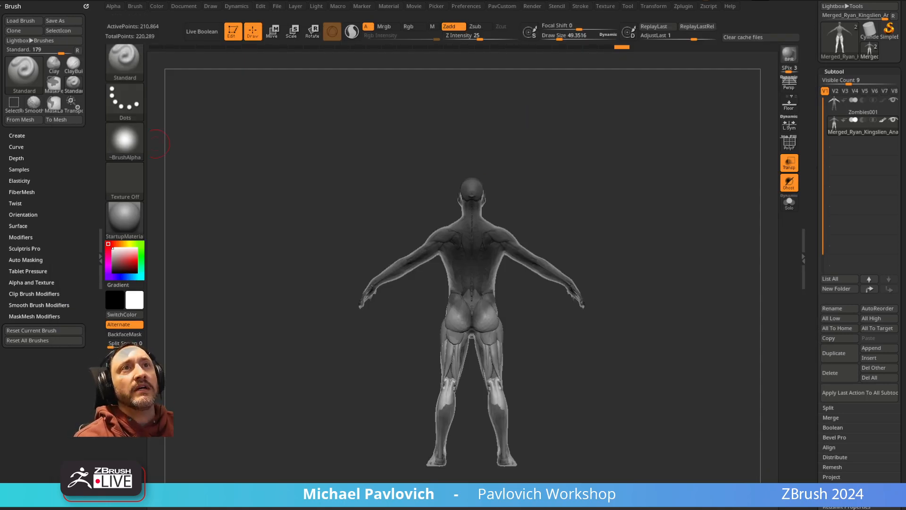
# Step: Turn off the transparent display and view both overlapping figures from the front
pyautogui.keyDown('shift'); pyautogui.moveTo(577, 174); pyautogui.dragTo(668, 175); pyautogui.keyUp('shift')
pyautogui.click(779, 164)
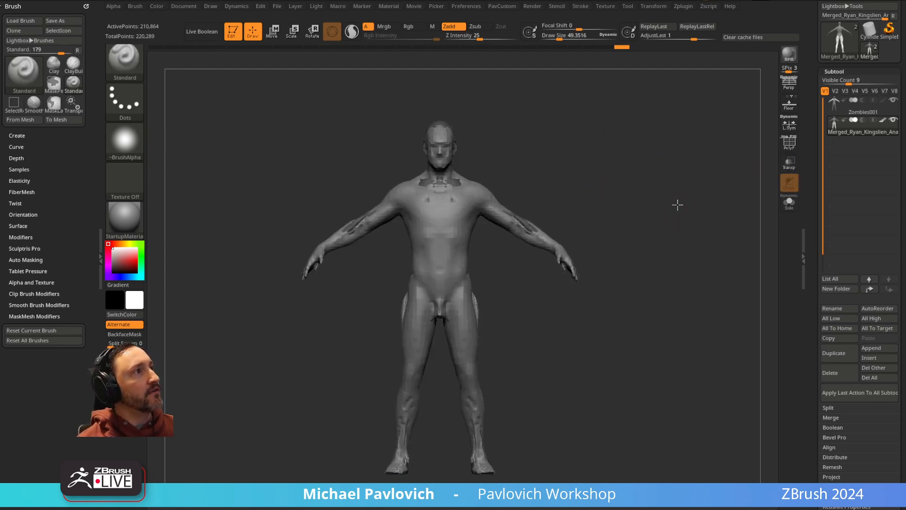
pyautogui.keyDown('alt'); pyautogui.moveTo(727, 180); pyautogui.dragTo(723, 191); pyautogui.keyUp('alt')
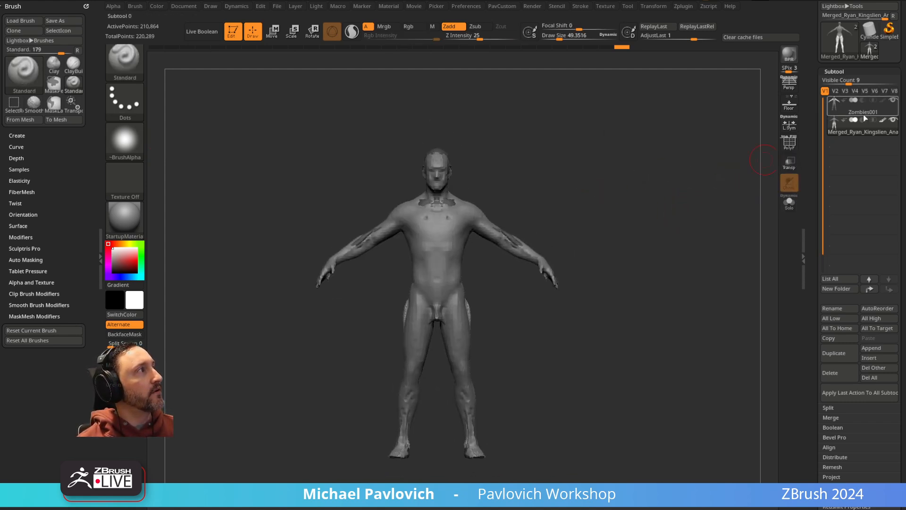
# Step: Isolate the active subtool with Solo, switch from Zombies001 to the merged anatomy model and clear its mask
pyautogui.click(852, 111)
pyautogui.click(789, 202)
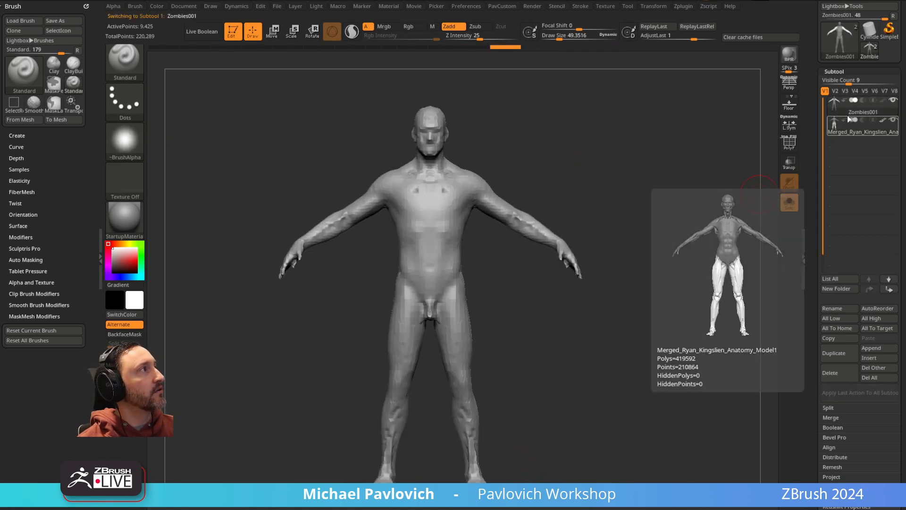
pyautogui.click(851, 134)
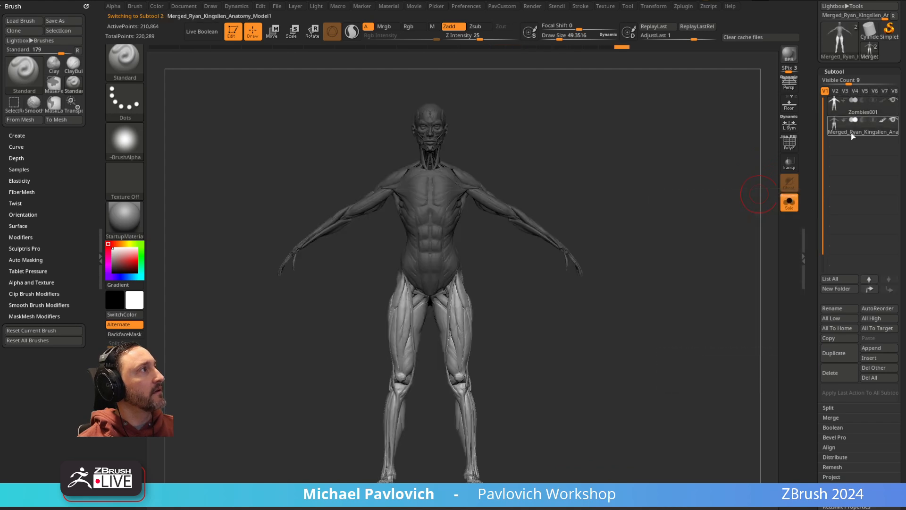
pyautogui.moveTo(698, 201); pyautogui.dragTo(586, 118)
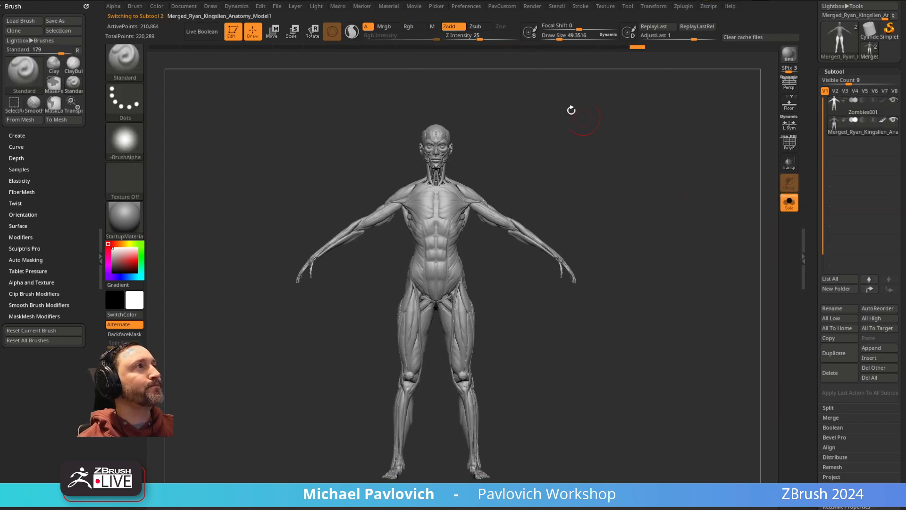
# Step: Open LightBox, switch to the browser, return to the What's New album and open the ZBrush 2019 What's New project
pyautogui.press(',')
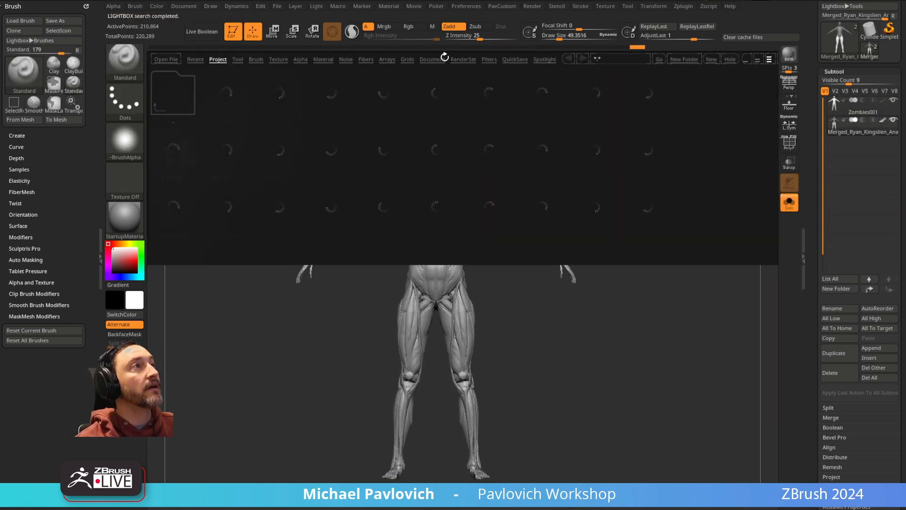
pyautogui.hotkey('alt', 'Tab')
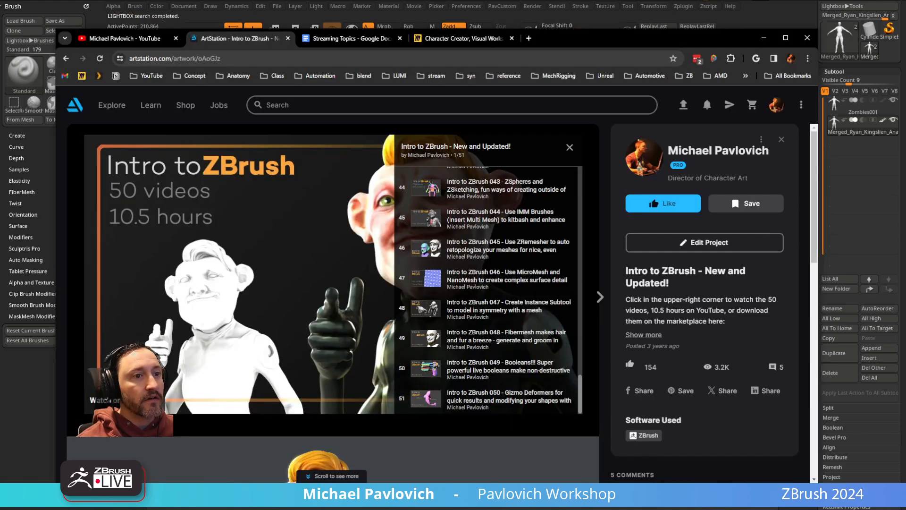
pyautogui.moveTo(541, 40); pyautogui.dragTo(444, 66)
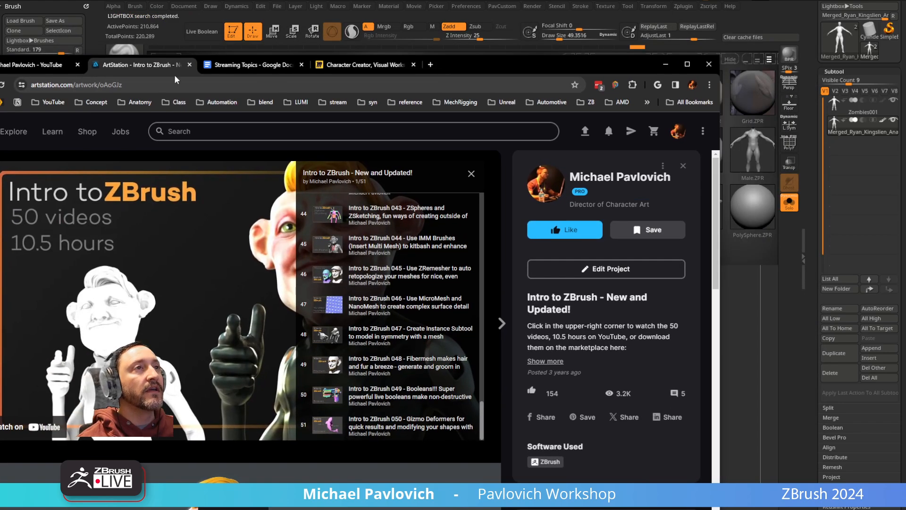
pyautogui.hotkey('alt', 'Left')
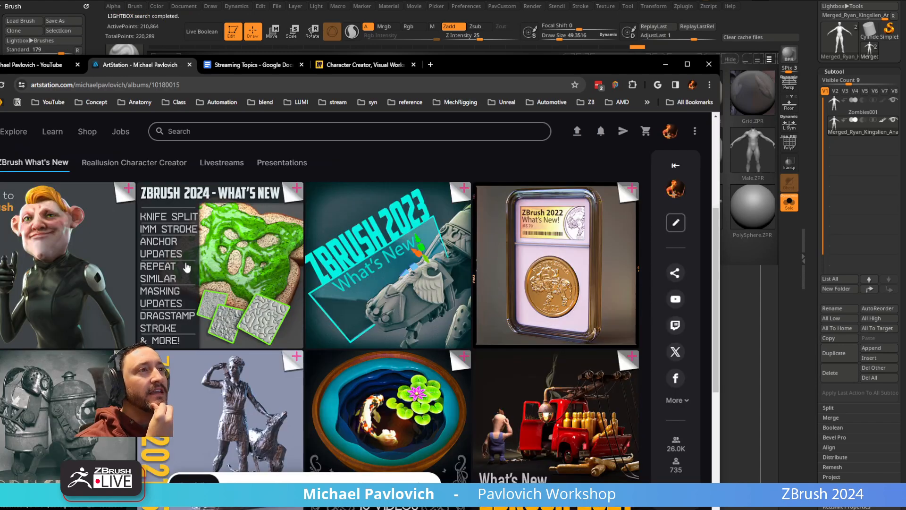
pyautogui.scroll(-4, 186, 266)
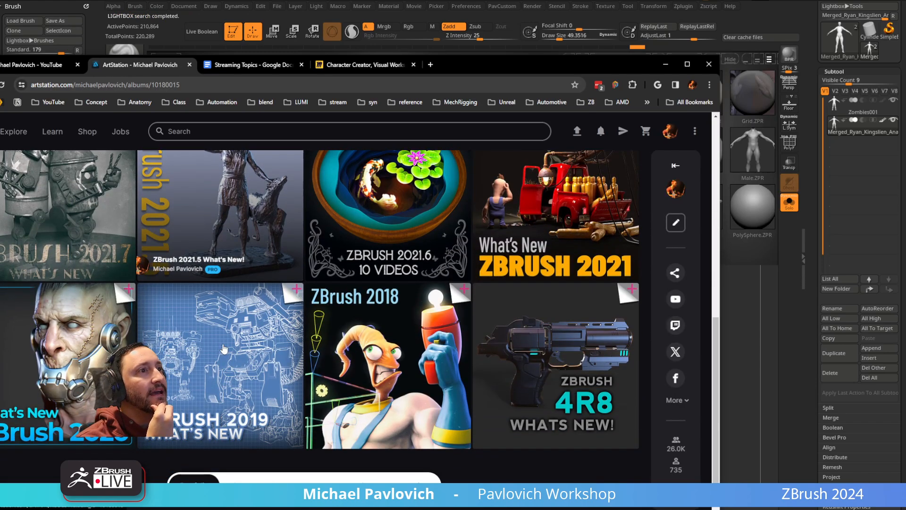
pyautogui.click(222, 347)
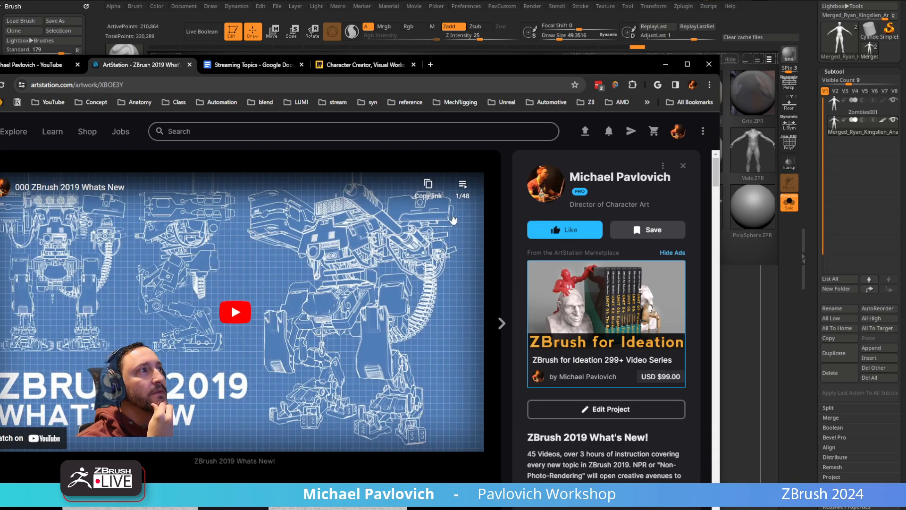
# Step: Look through the ZBrush 2019 What's New video playlist and project images, and return to ZBrush
pyautogui.click(462, 185)
pyautogui.scroll(-5, 403, 280)
pyautogui.scroll(-5, 403, 280)
pyautogui.scroll(-2, 403, 280)
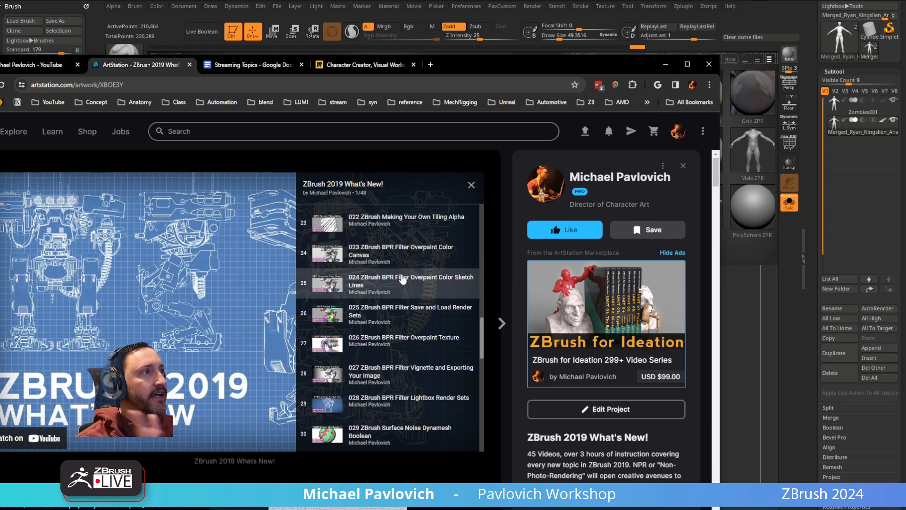
pyautogui.scroll(-5, 405, 294)
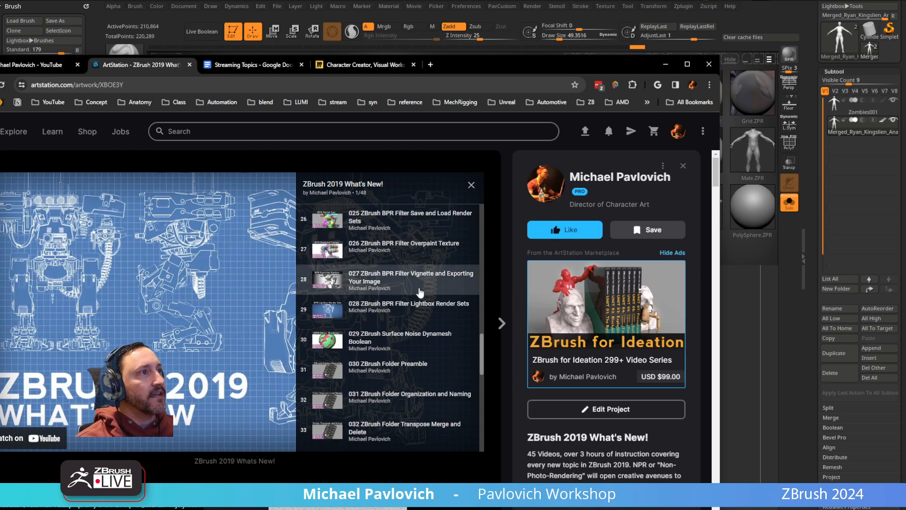
pyautogui.scroll(-10, 50, 368)
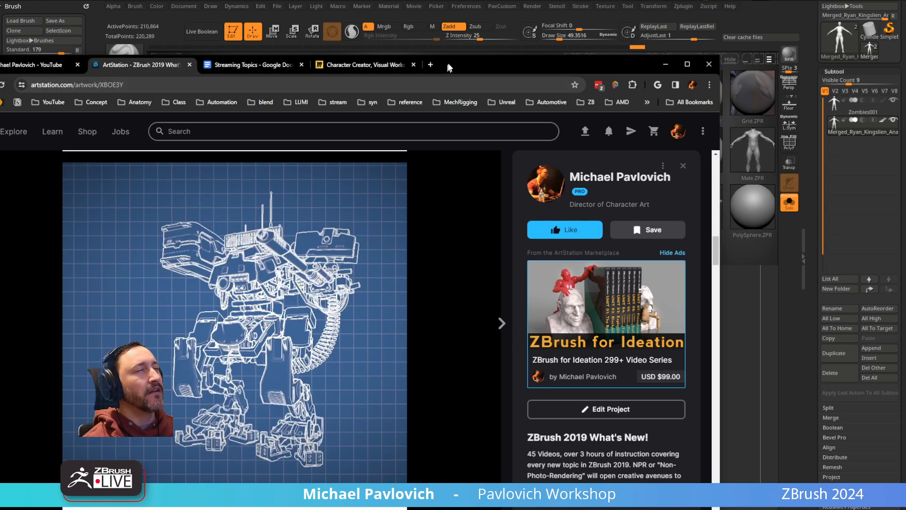
pyautogui.moveTo(446, 71); pyautogui.dragTo(450, 65)
pyautogui.click(426, 5)
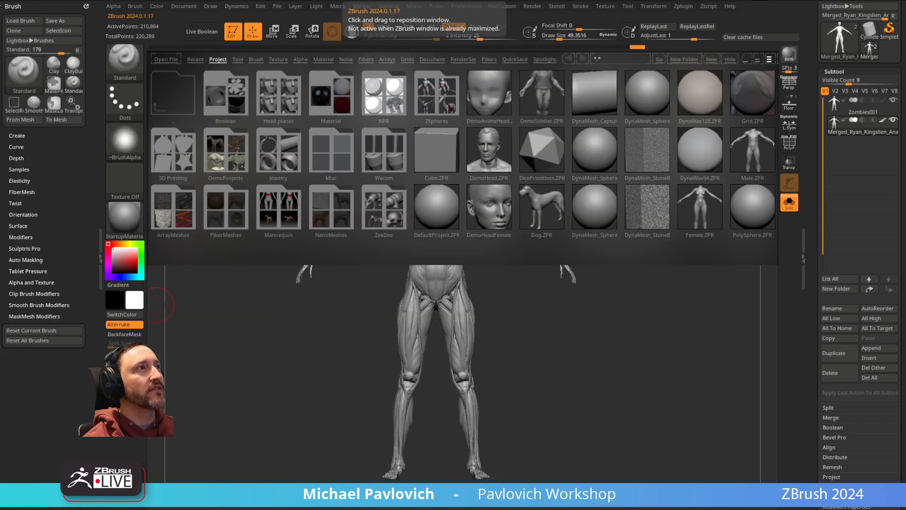
# Step: Load the Notebook Doodle preset from the LightBox render sets and render the anatomy model with it
pyautogui.click(378, 103)
pyautogui.click(466, 60)
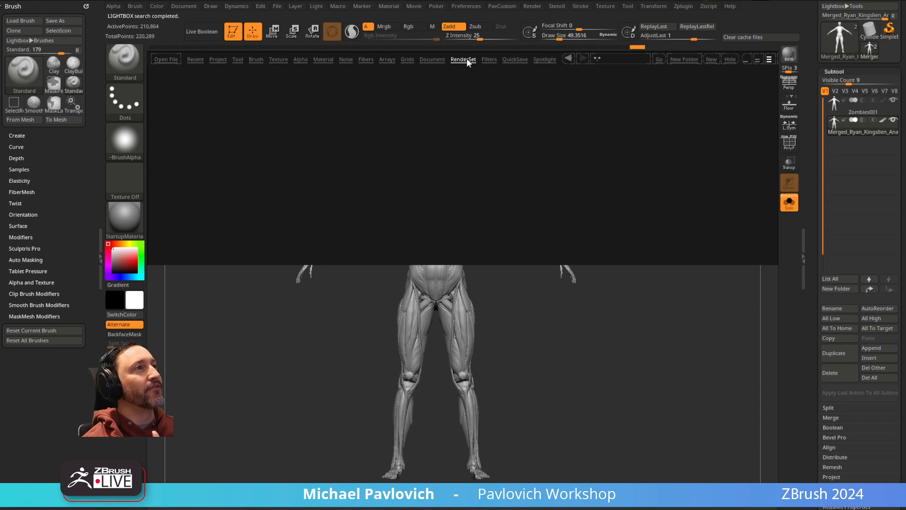
pyautogui.moveTo(426, 161); pyautogui.dragTo(376, 158)
pyautogui.moveTo(543, 164); pyautogui.dragTo(495, 162)
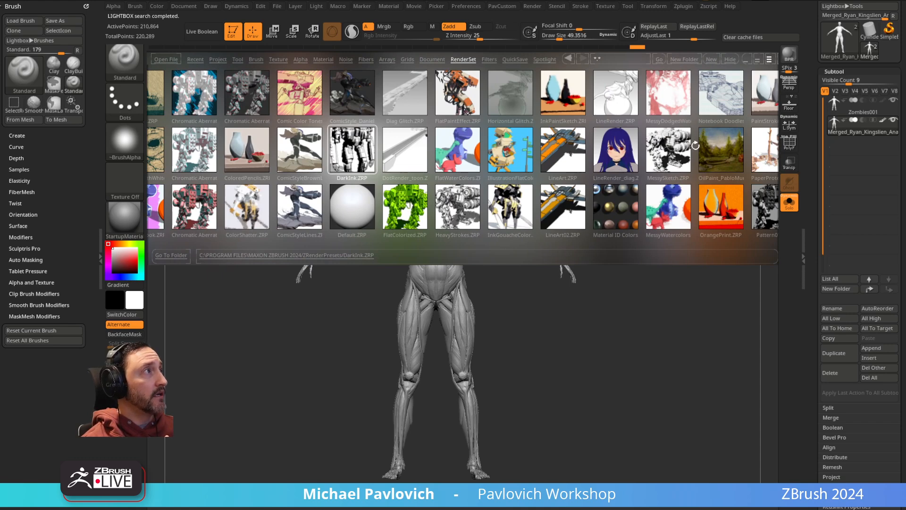
pyautogui.doubleClick(725, 97)
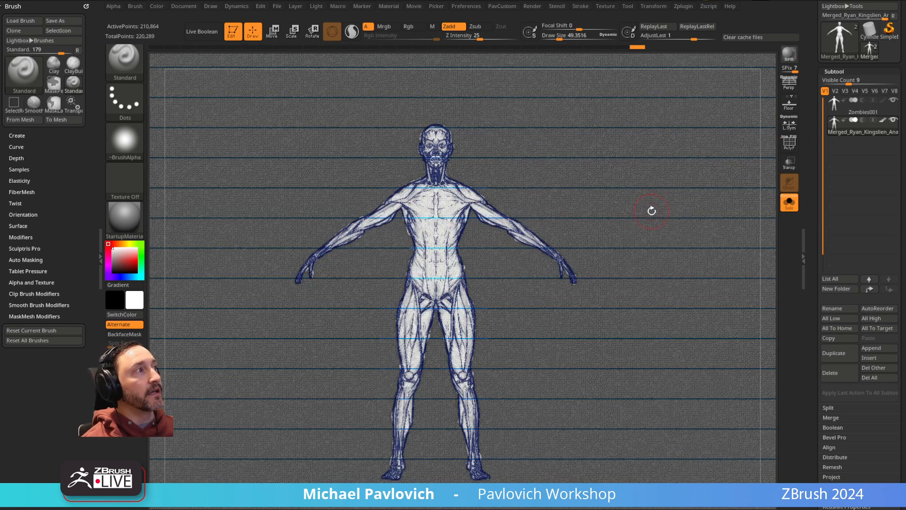
# Step: Turn on perspective, shorten the camera focal length to about 14 mm and render the anatomy model from an angled view
pyautogui.moveTo(652, 211); pyautogui.dragTo(627, 222)
pyautogui.click(789, 84)
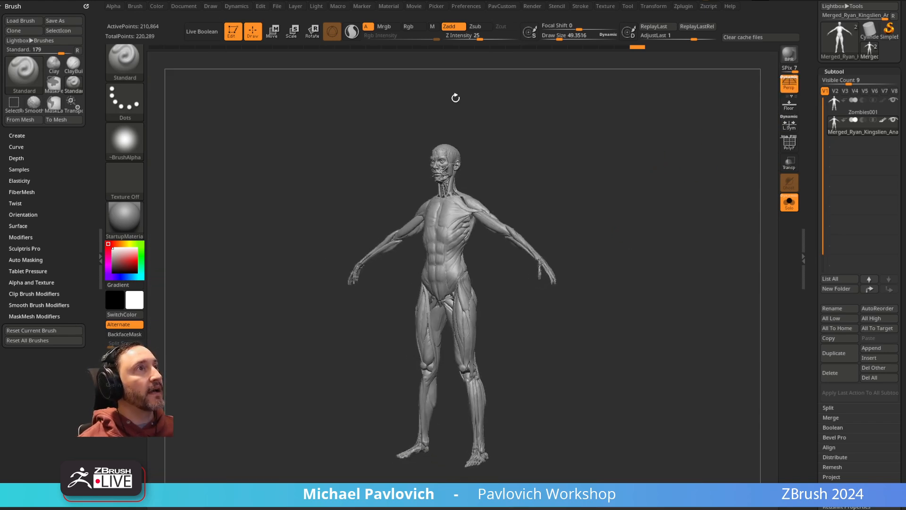
pyautogui.click(209, 7)
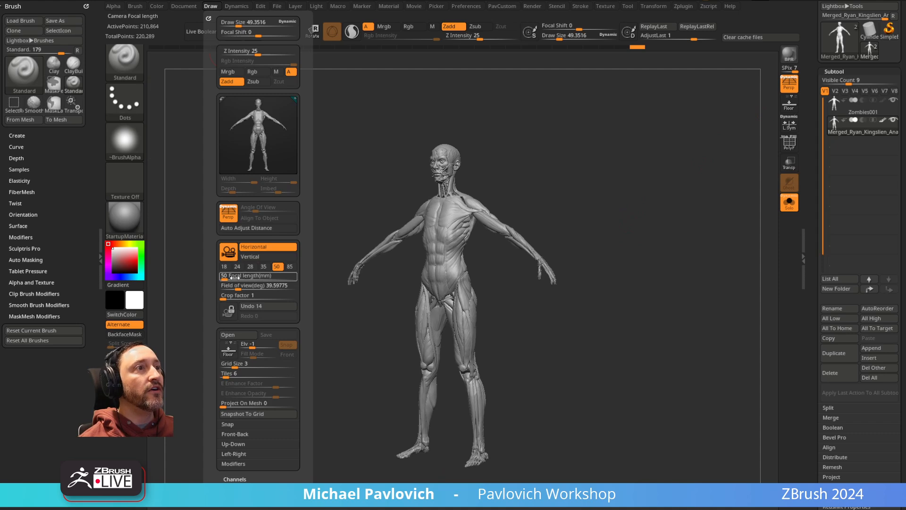
pyautogui.moveTo(223, 279); pyautogui.dragTo(224, 279)
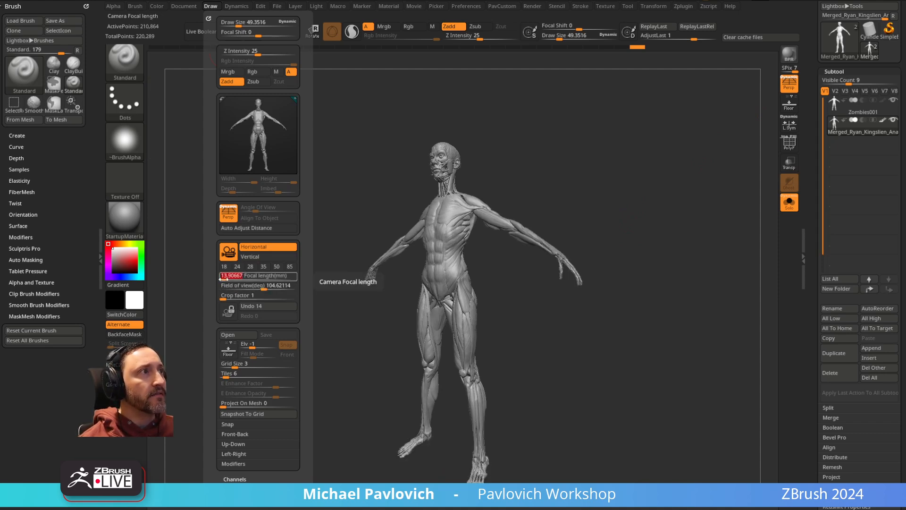
pyautogui.moveTo(709, 263)
pyautogui.mouseDown()
pyautogui.moveTo(716, 313)
pyautogui.moveTo(720, 306)
pyautogui.mouseUp()
pyautogui.click(789, 58)
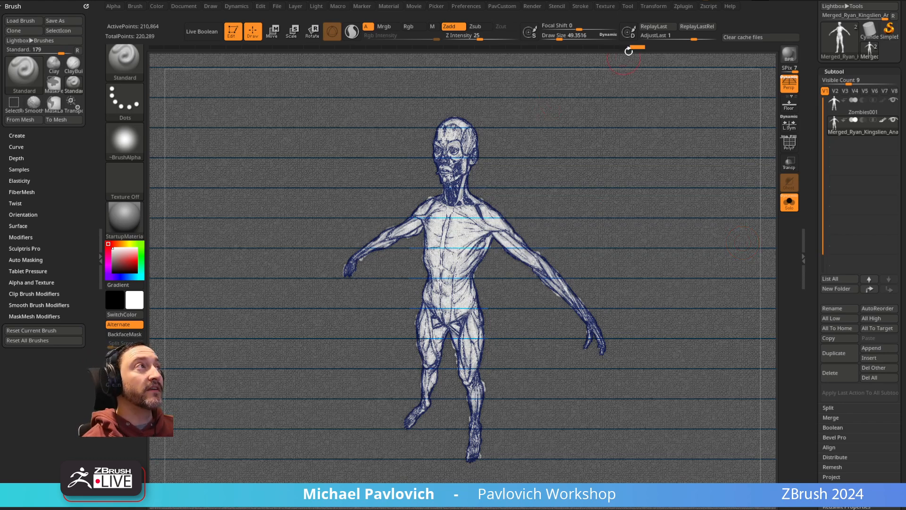
pyautogui.moveTo(673, 162); pyautogui.dragTo(745, 128)
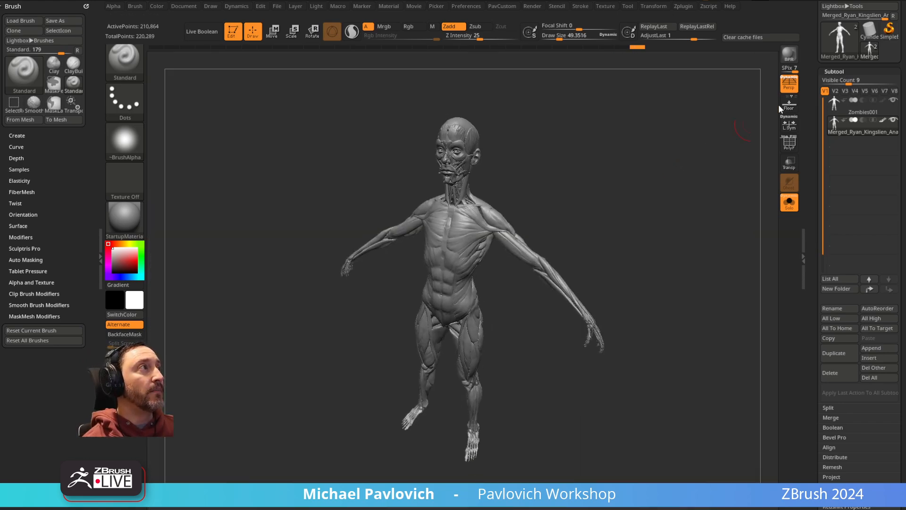
pyautogui.click(789, 53)
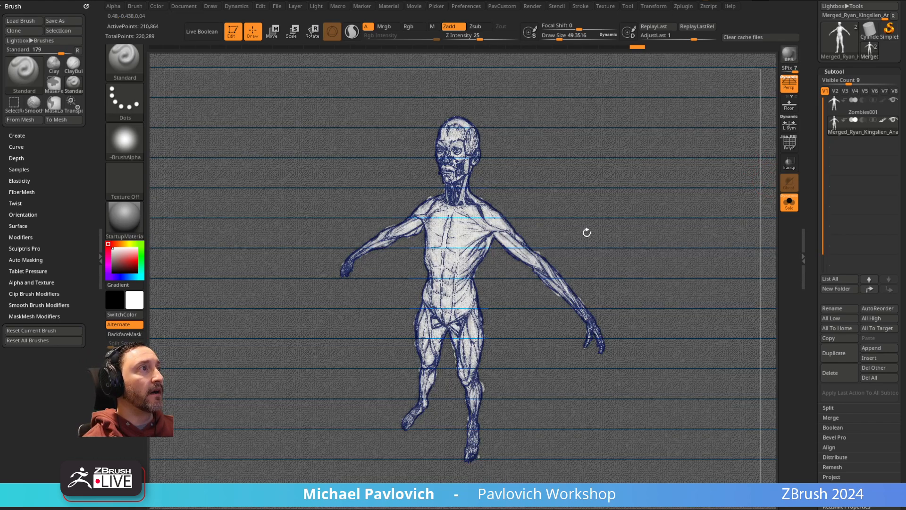
# Step: Dock the Render palette beside the canvas and expand its BPR Filters settings
pyautogui.click(536, 8)
pyautogui.moveTo(528, 18)
pyautogui.mouseDown()
pyautogui.moveTo(47, 38)
pyautogui.moveTo(42, 29)
pyautogui.mouseUp()
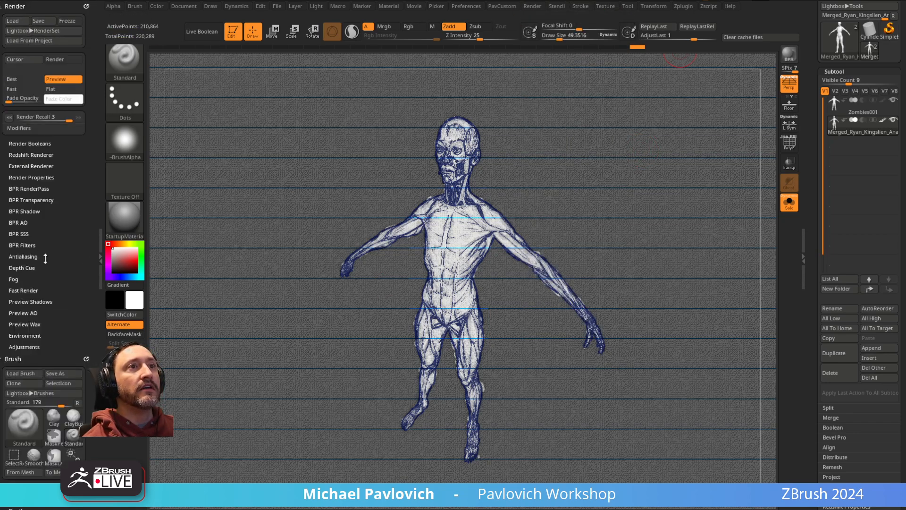
pyautogui.click(23, 245)
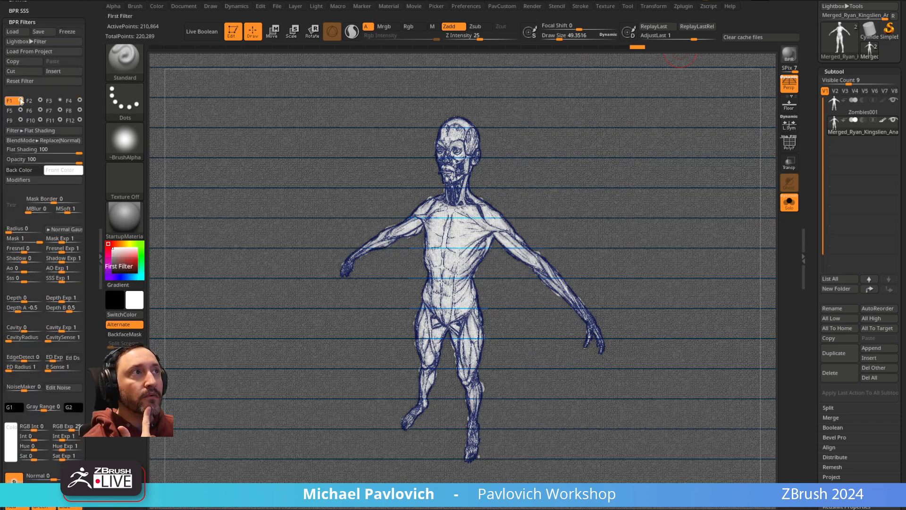
# Step: Set the F2 Colorize filter's opacity to 100 and pick a near-white back color for it
pyautogui.click(41, 101)
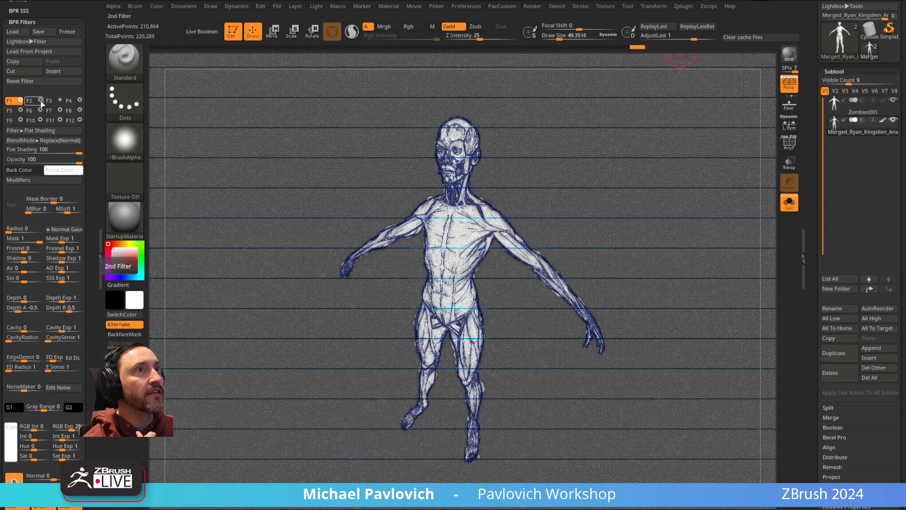
pyautogui.click(34, 102)
pyautogui.click(40, 101)
pyautogui.click(40, 101)
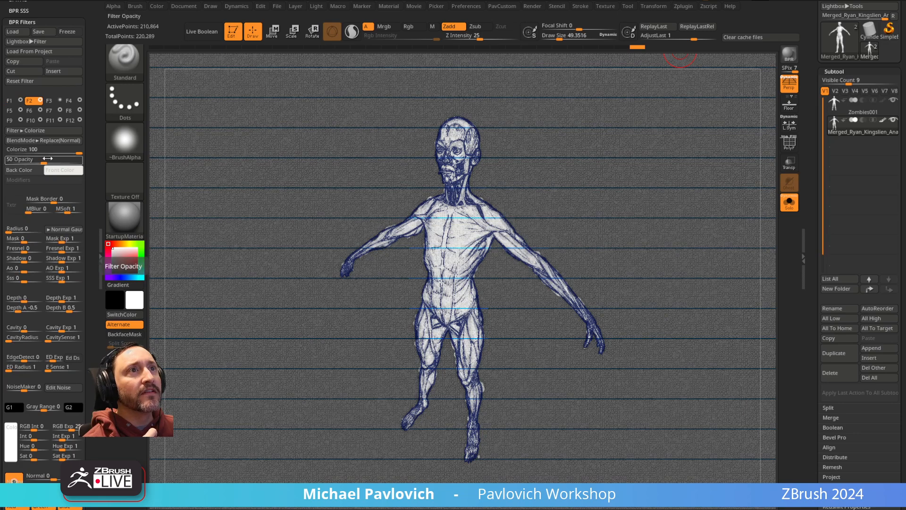
pyautogui.moveTo(46, 160); pyautogui.dragTo(96, 162)
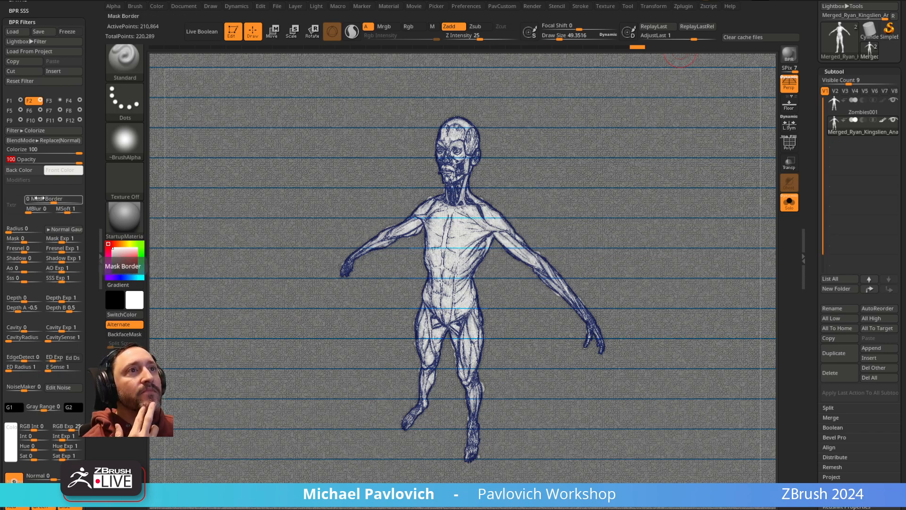
pyautogui.click(30, 170)
pyautogui.moveTo(27, 181)
pyautogui.mouseDown()
pyautogui.moveTo(14, 160)
pyautogui.moveTo(14, 112)
pyautogui.moveTo(21, 164)
pyautogui.moveTo(168, 130)
pyautogui.mouseUp()
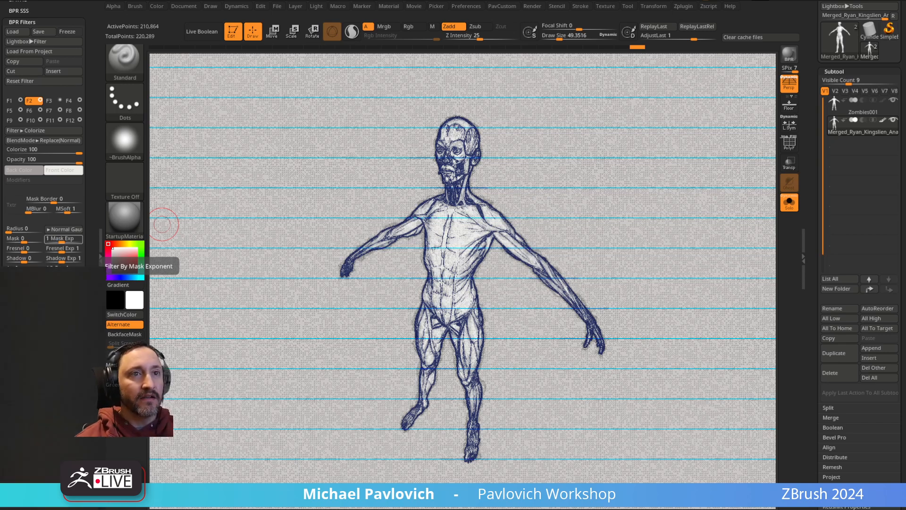
pyautogui.press('BackSpace')
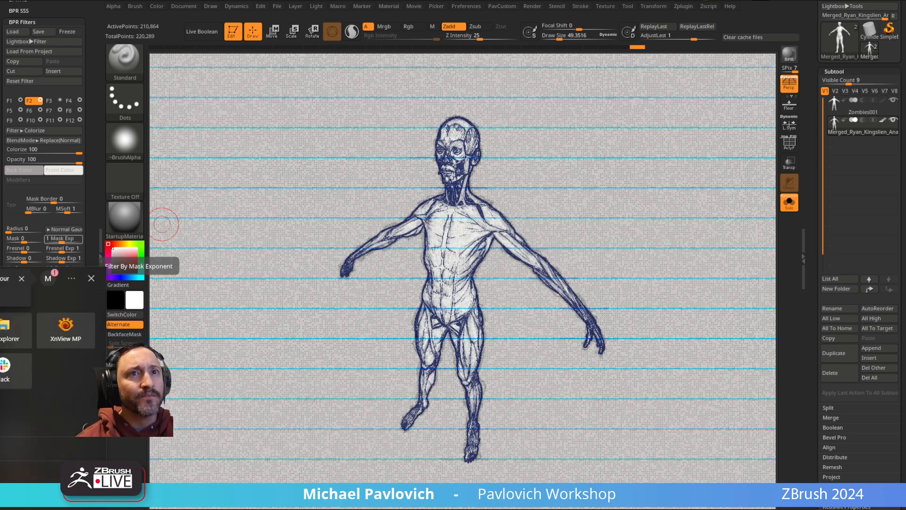
pyautogui.write('corel')
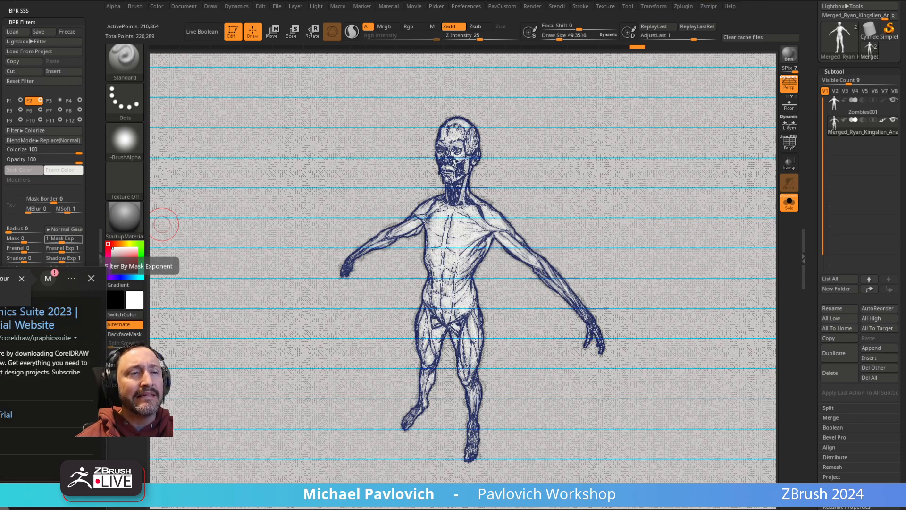
pyautogui.press('BackSpace')
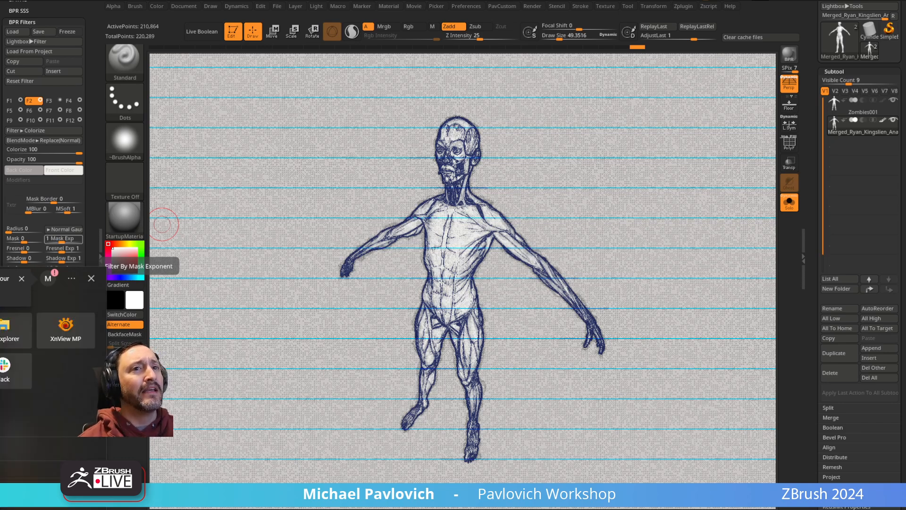
pyautogui.press('Escape')
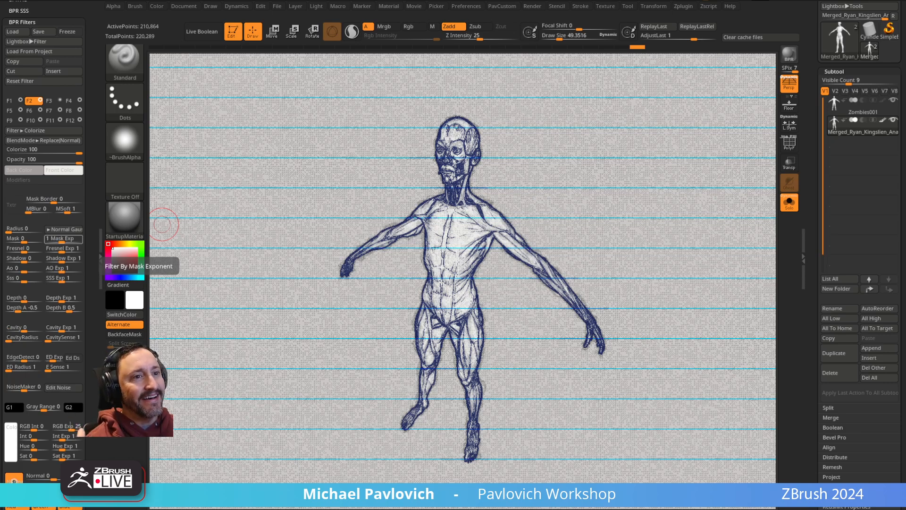
# Step: Switch to the browser and search the YouTube channel's videos for "mini"
pyautogui.hotkey('alt', 'Tab')
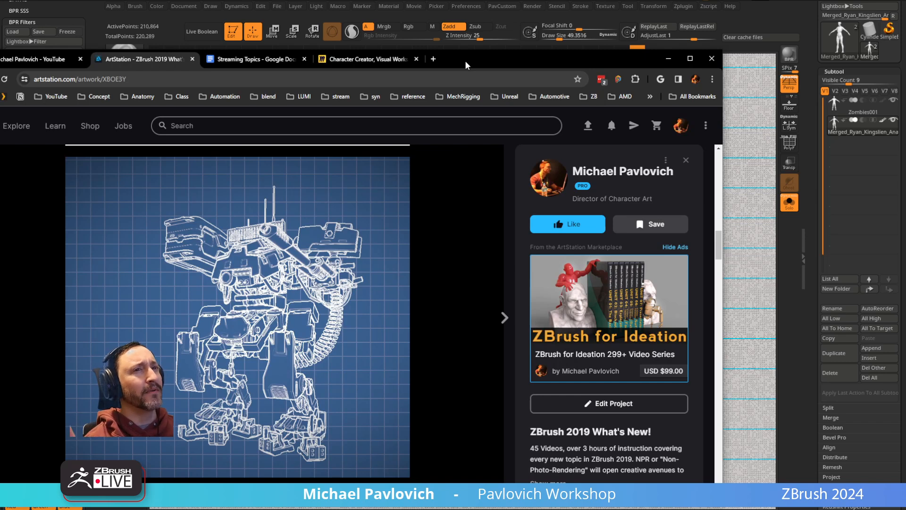
pyautogui.moveTo(465, 60); pyautogui.dragTo(500, 64)
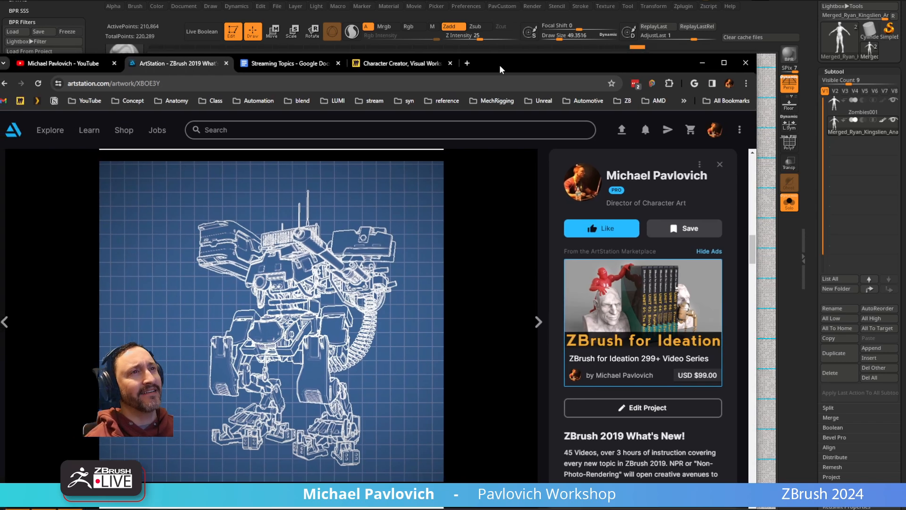
pyautogui.click(63, 66)
pyautogui.scroll(3, 187, 231)
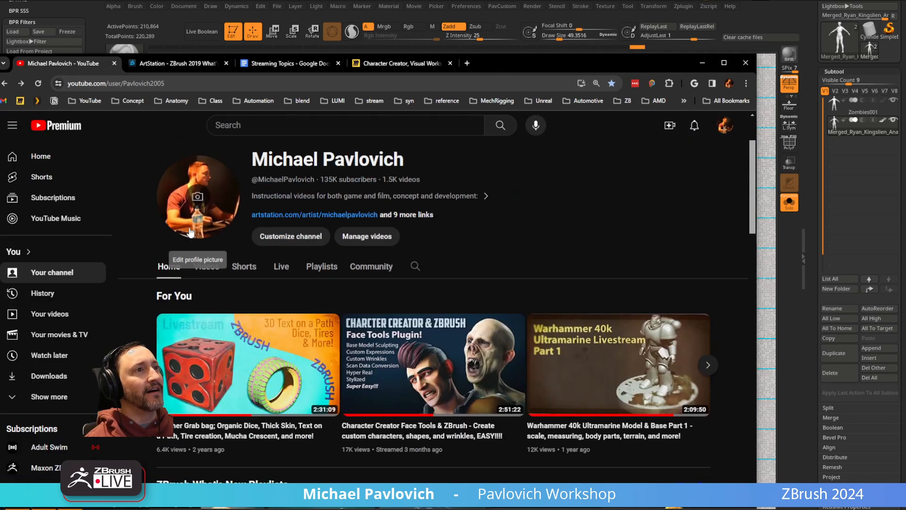
pyautogui.click(415, 267)
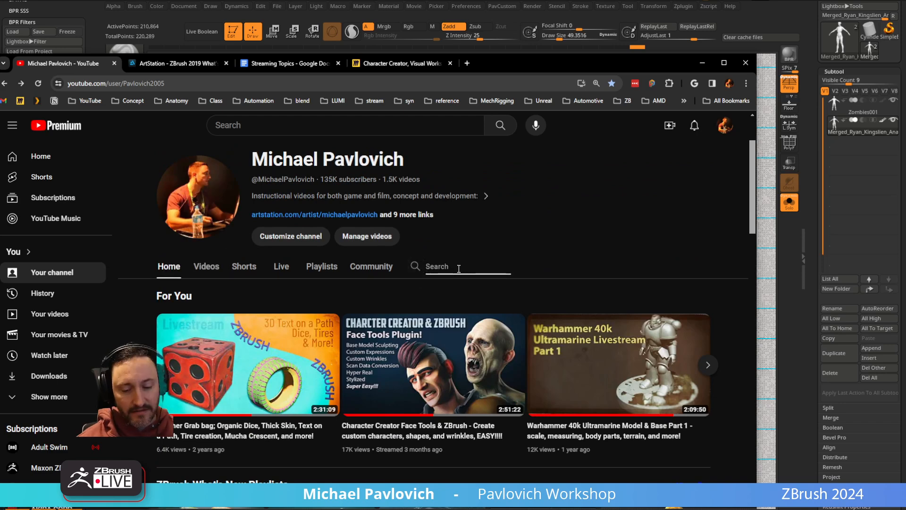
pyautogui.press('Return')
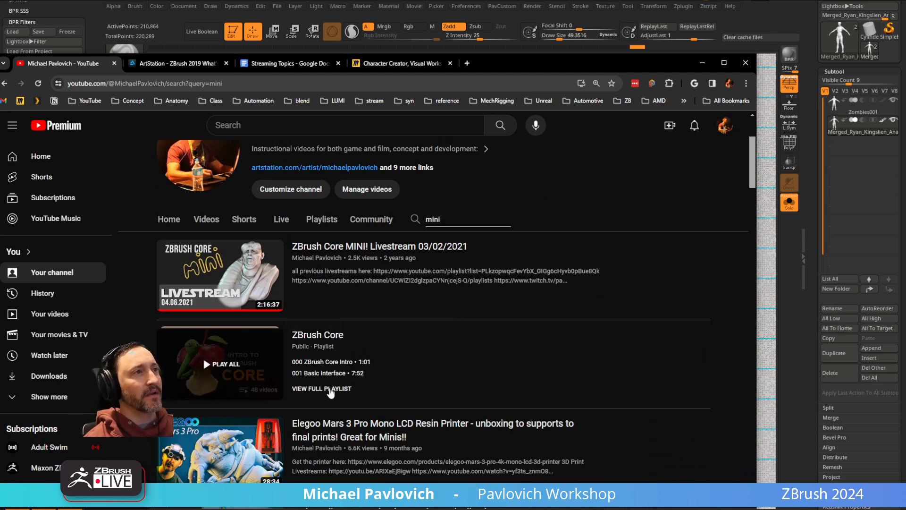
# Step: Open the ZBrush Core playlist and the ZBrush Core MINI! livestream in new tabs, and bring up the livestream
pyautogui.middleClick(331, 392)
pyautogui.middleClick(356, 250)
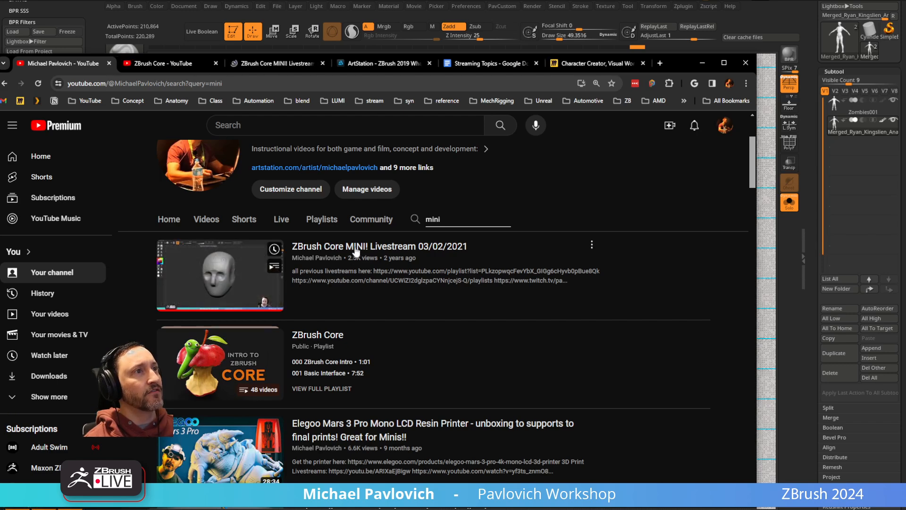
pyautogui.click(260, 67)
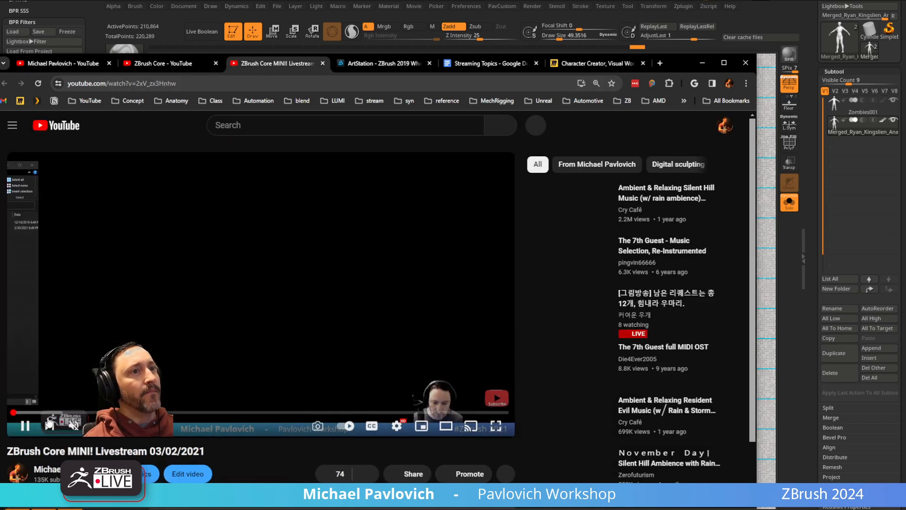
# Step: Skim through the ZBrush Core MINI! livestream at several points, pause it and select its web address
pyautogui.moveTo(45, 413); pyautogui.dragTo(43, 414)
pyautogui.click(75, 414)
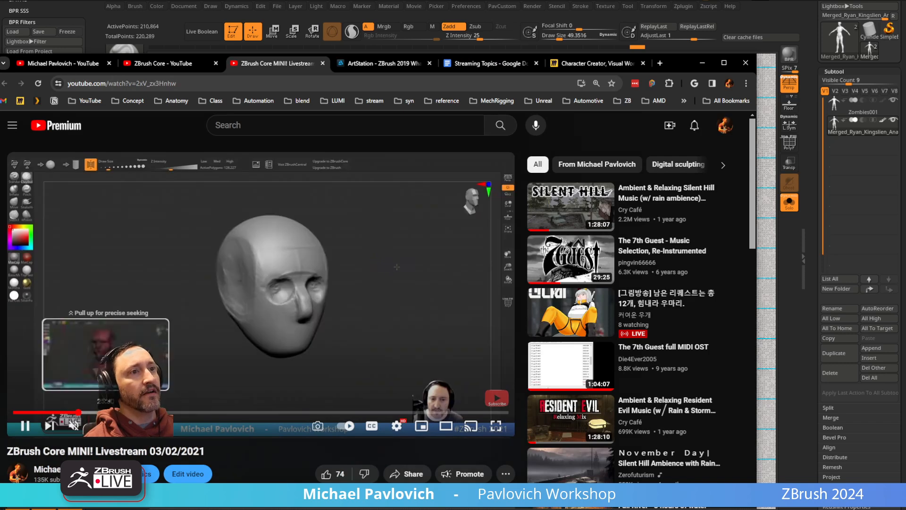
pyautogui.click(109, 413)
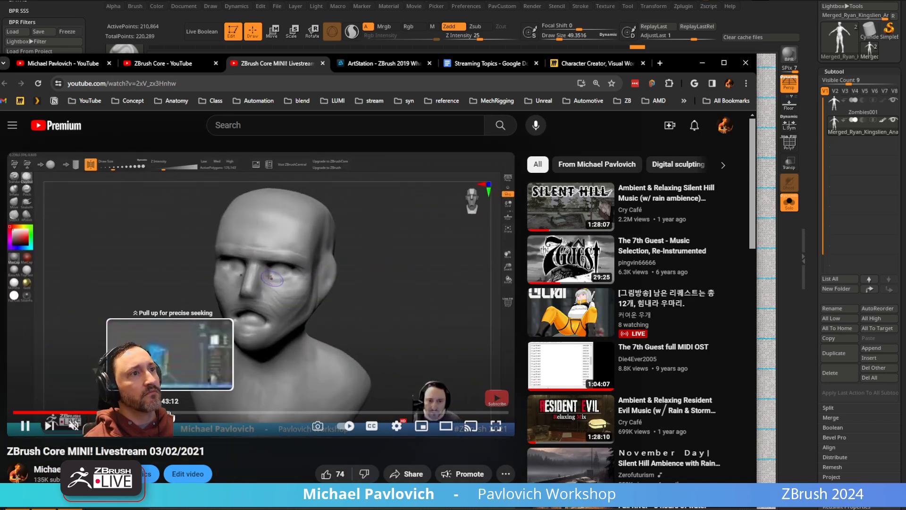
pyautogui.click(231, 412)
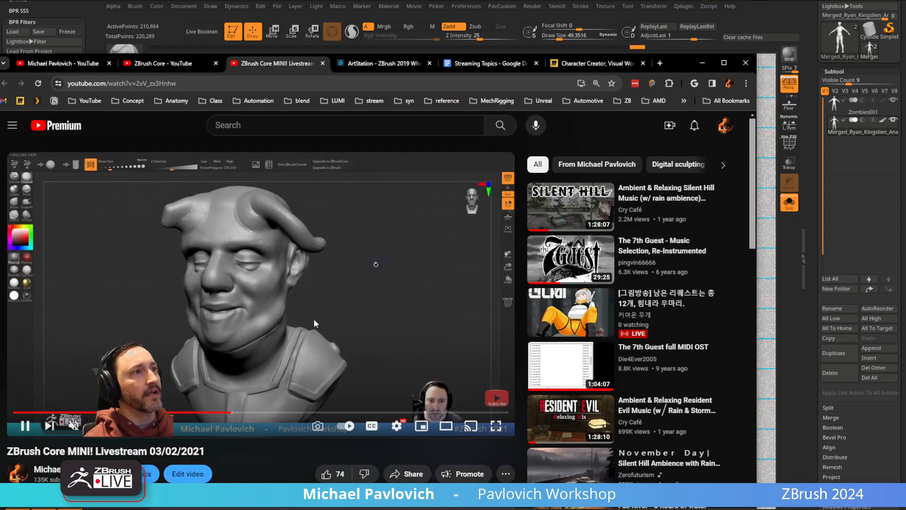
pyautogui.click(281, 412)
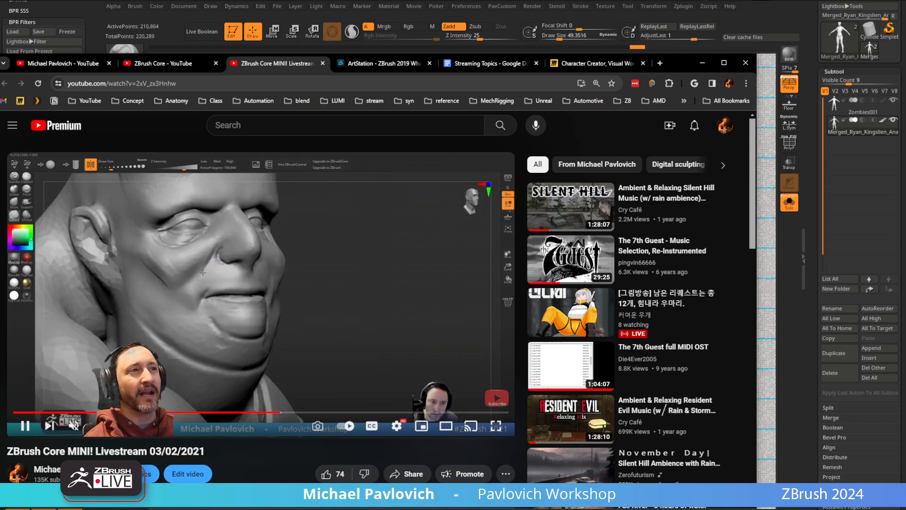
pyautogui.click(23, 425)
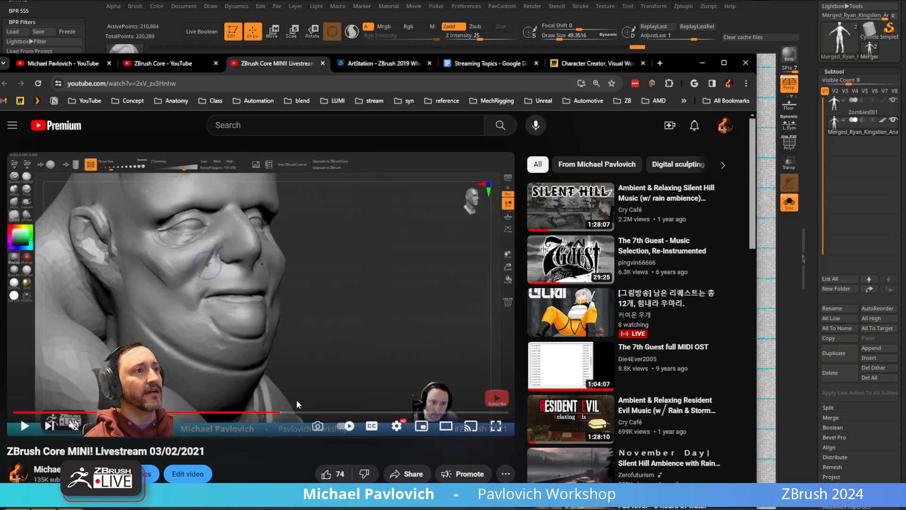
pyautogui.click(314, 412)
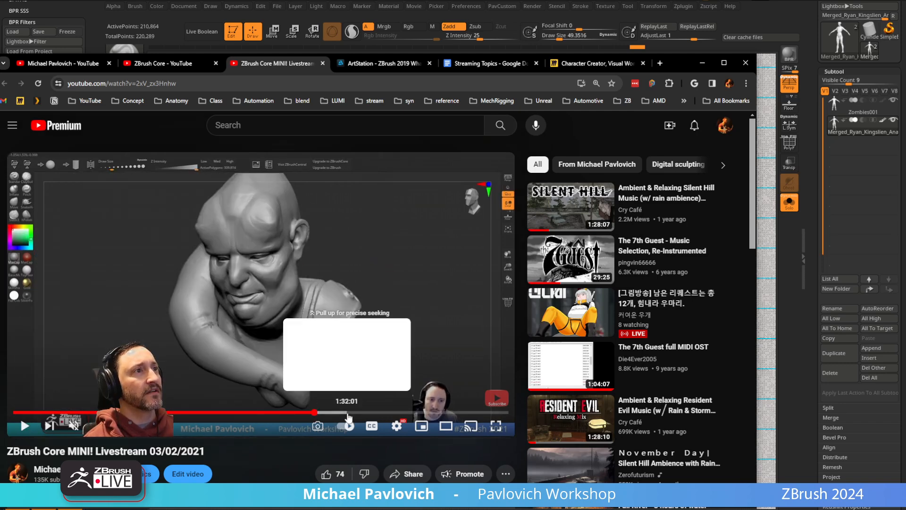
pyautogui.click(348, 413)
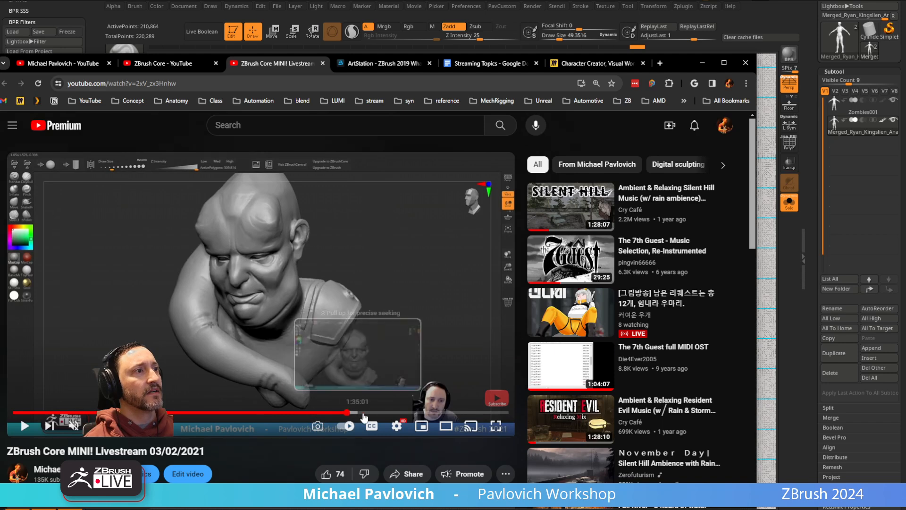
pyautogui.click(202, 89)
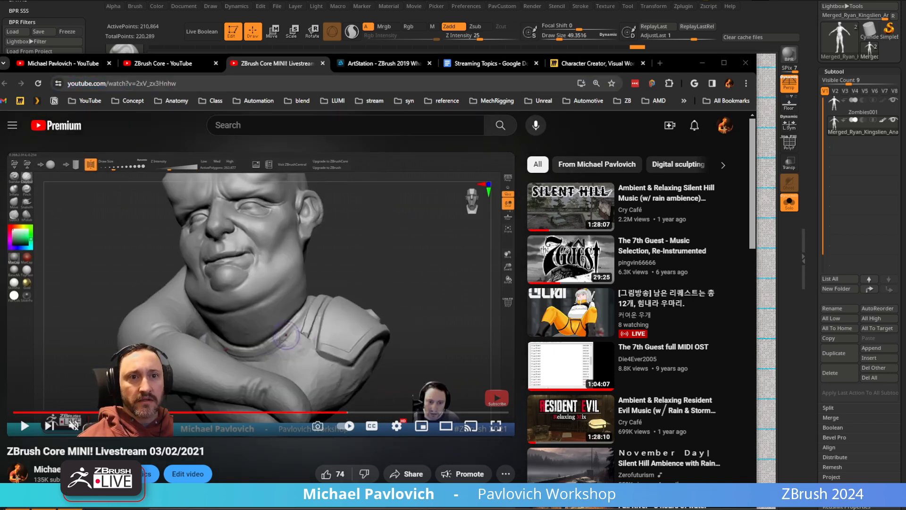
# Step: Bring up the ZBrush Core playlist, select its web address and return to ZBrush
pyautogui.click(165, 63)
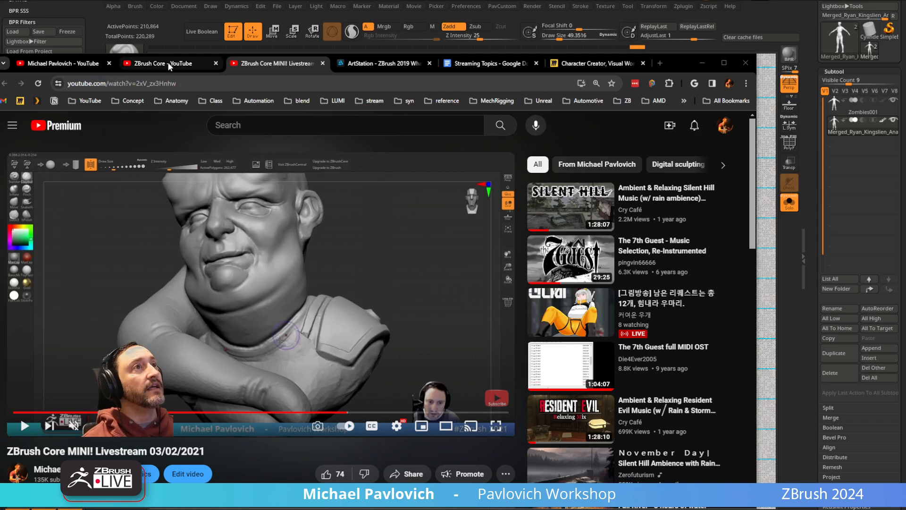
pyautogui.click(189, 83)
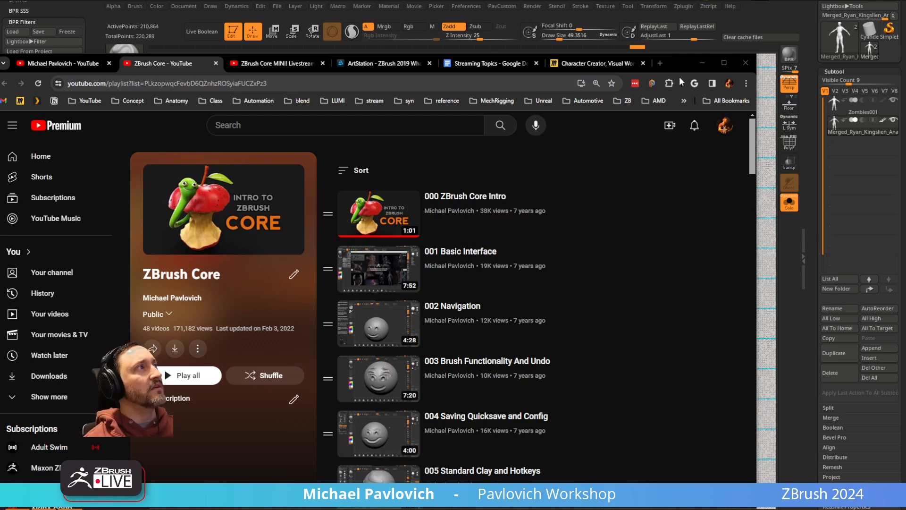
pyautogui.click(702, 63)
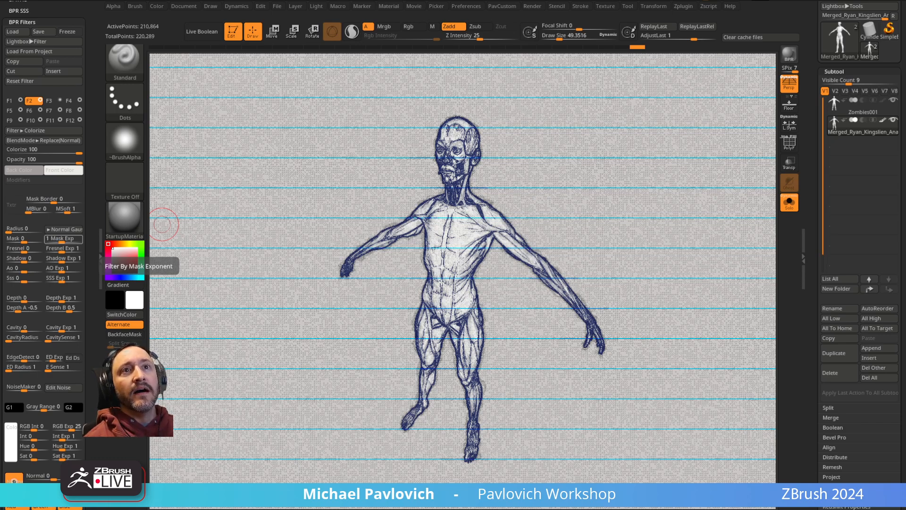
# Step: Leave the rendered view, set the camera focal length to 50 mm and view the anatomy model from a slight angle
pyautogui.click(309, 343)
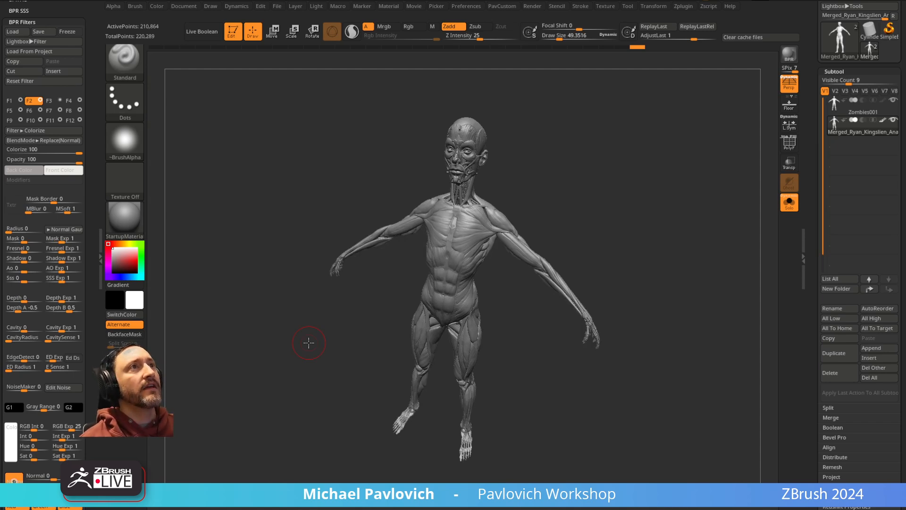
pyautogui.click(210, 6)
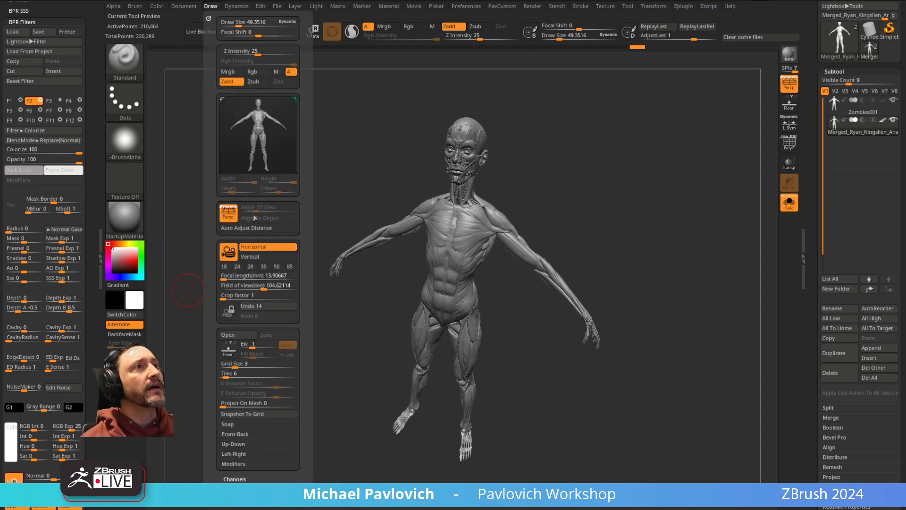
pyautogui.click(277, 267)
pyautogui.moveTo(652, 261); pyautogui.dragTo(601, 180)
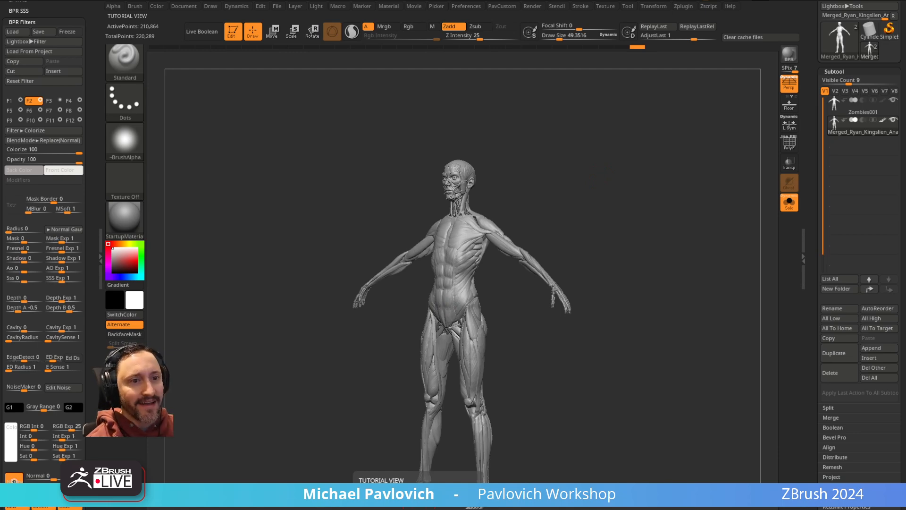
# Step: Switch to the browser and look through the YouTube channel's created playlists for learning resources
pyautogui.hotkey('alt', 'Tab')
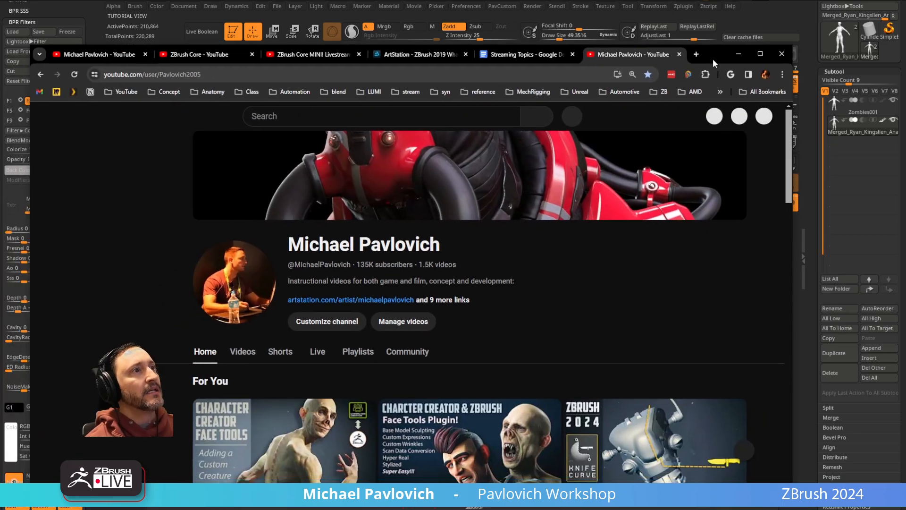
pyautogui.click(348, 351)
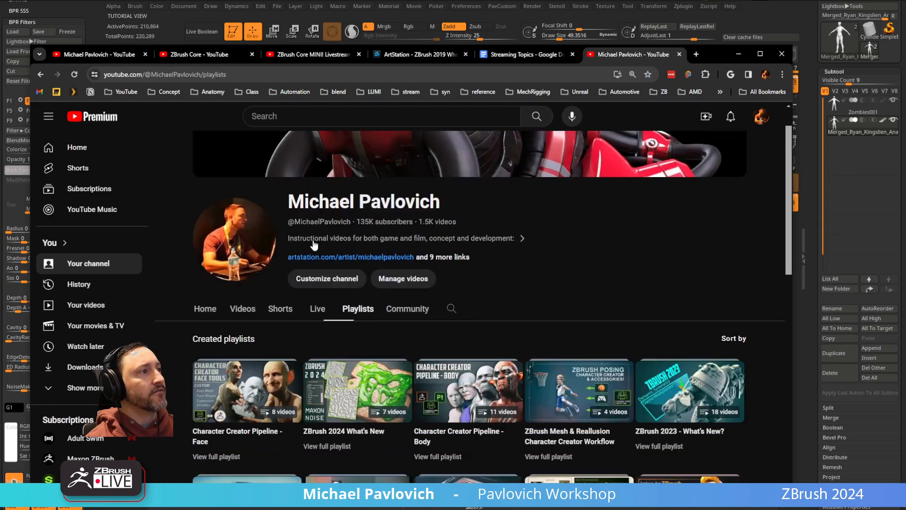
pyautogui.scroll(-7, 313, 250)
pyautogui.scroll(-5, 313, 245)
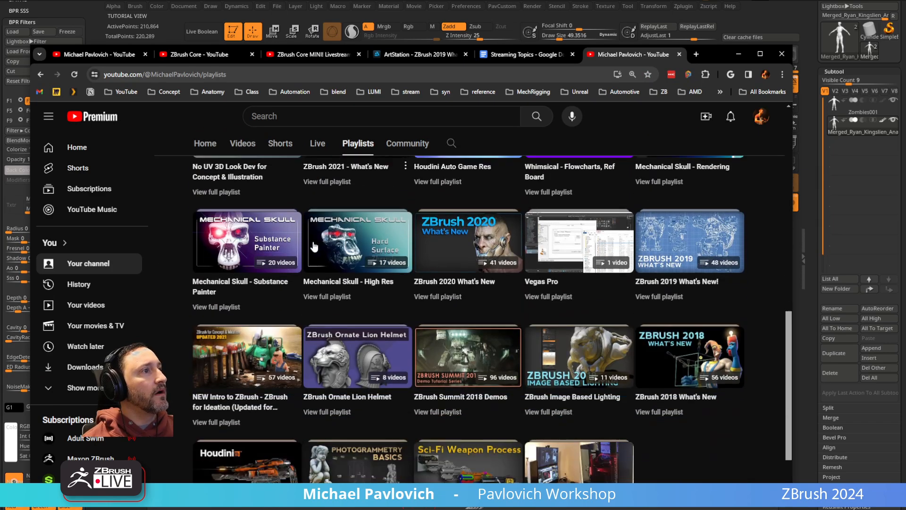
pyautogui.scroll(-6, 313, 242)
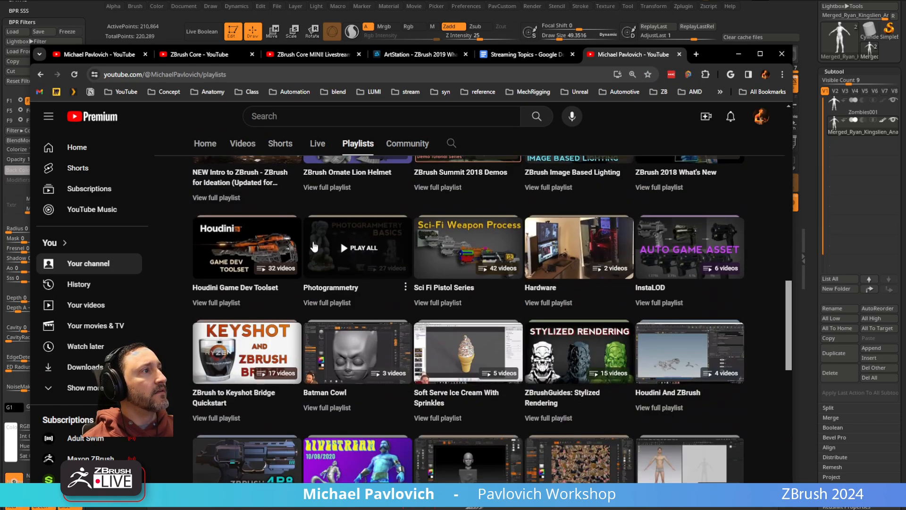
pyautogui.scroll(-4, 313, 245)
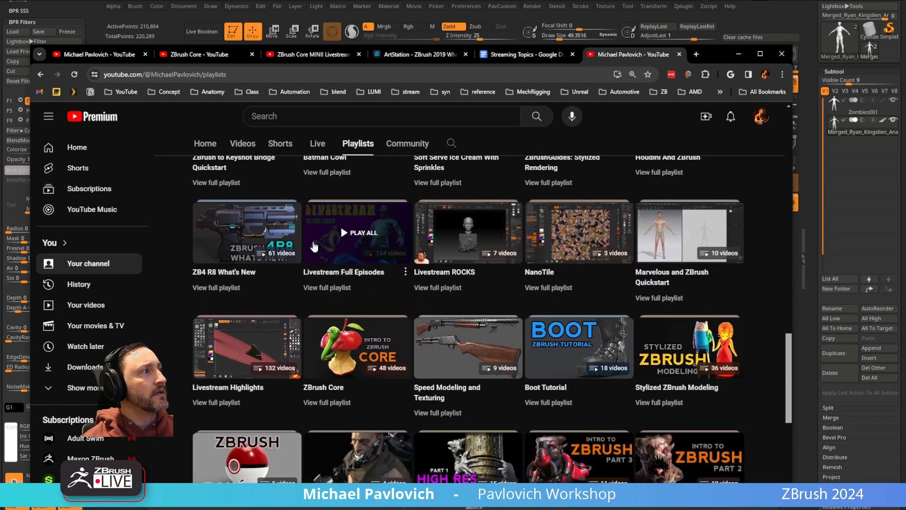
pyautogui.scroll(9, 314, 247)
pyautogui.scroll(8, 313, 245)
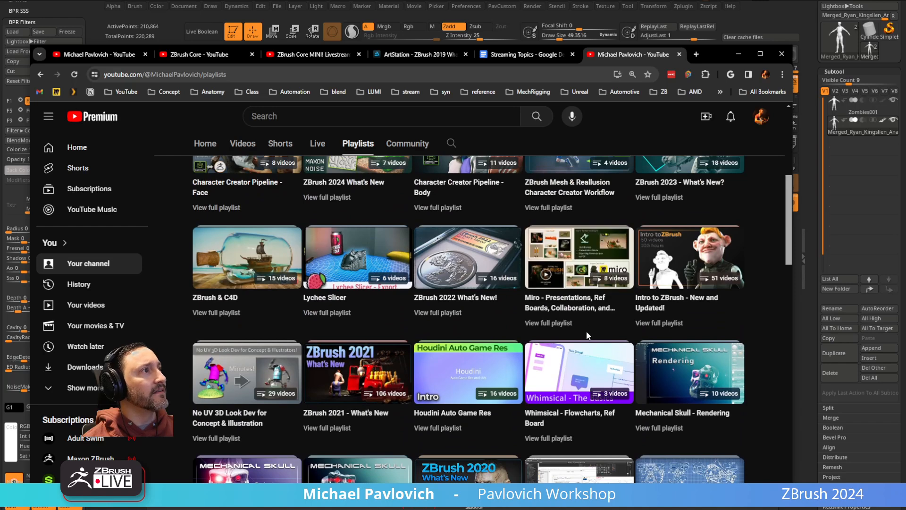
# Step: Open the Miro presentations and reference boards playlist, look over its videos and return to ZBrush
pyautogui.click(549, 323)
pyautogui.click(299, 75)
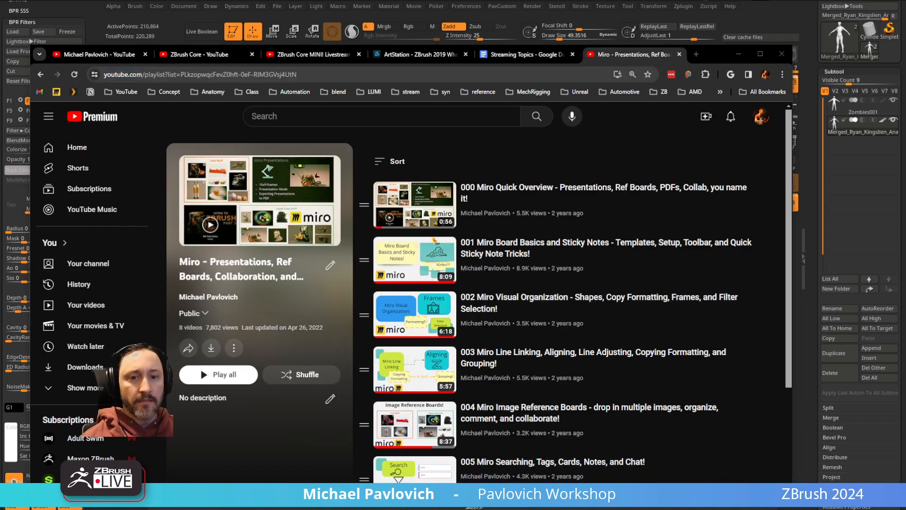
pyautogui.scroll(-3, 542, 236)
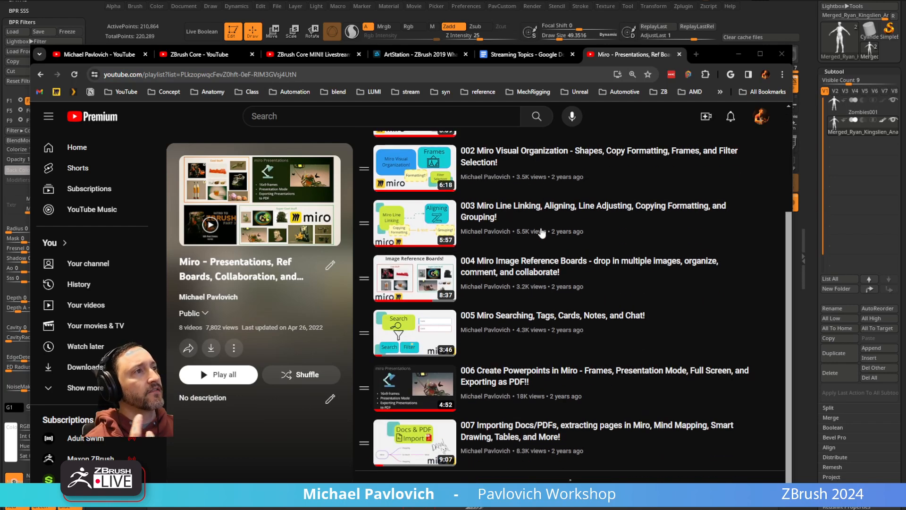
pyautogui.scroll(3, 542, 217)
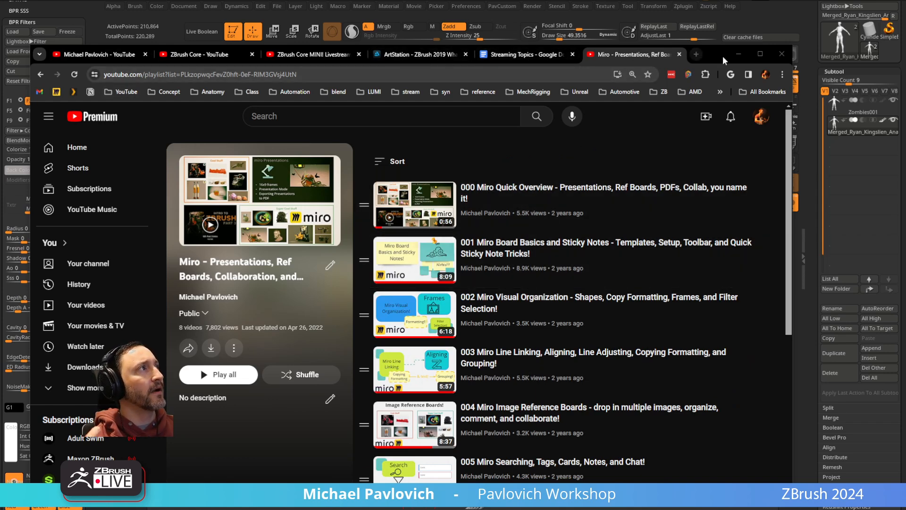
pyautogui.click(739, 54)
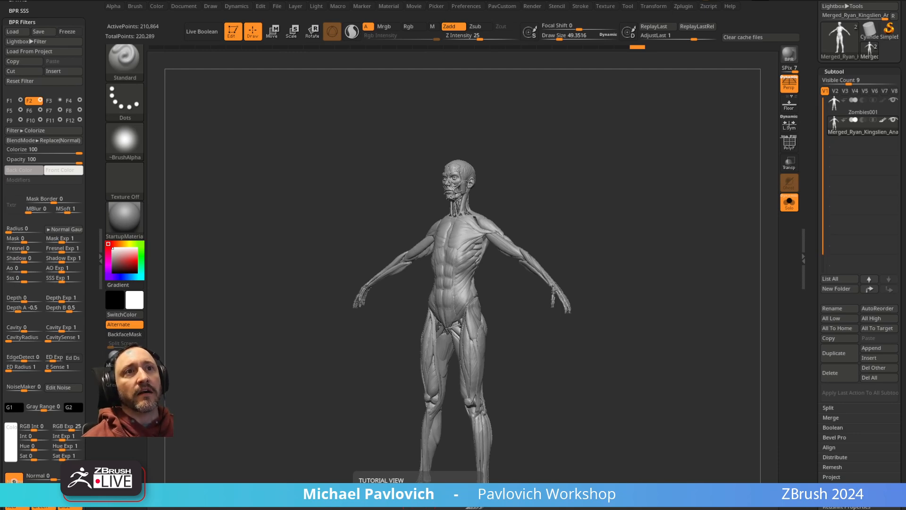
# Step: Undo the last several operations on the merged anatomy model, viewing its head and torso from the front
pyautogui.keyDown('ctrl'); pyautogui.moveTo(591, 167); pyautogui.dragTo(519, 295, button='right'); pyautogui.keyUp('ctrl')
pyautogui.moveTo(532, 252)
pyautogui.mouseDown(button='right')
pyautogui.moveTo(562, 211)
pyautogui.moveTo(538, 276)
pyautogui.mouseUp(button='right')
pyautogui.press('ctrl')
pyautogui.hotkey('ctrl', 'z')
pyautogui.hotkey('ctrl', 'z')
pyautogui.hotkey('ctrl', 'z')
pyautogui.hotkey('ctrl', 'z')
pyautogui.hotkey('ctrl', 'z')
pyautogui.hotkey('ctrl', 'z')
pyautogui.hotkey('ctrl', 'z')
pyautogui.hotkey('ctrl', 'z')
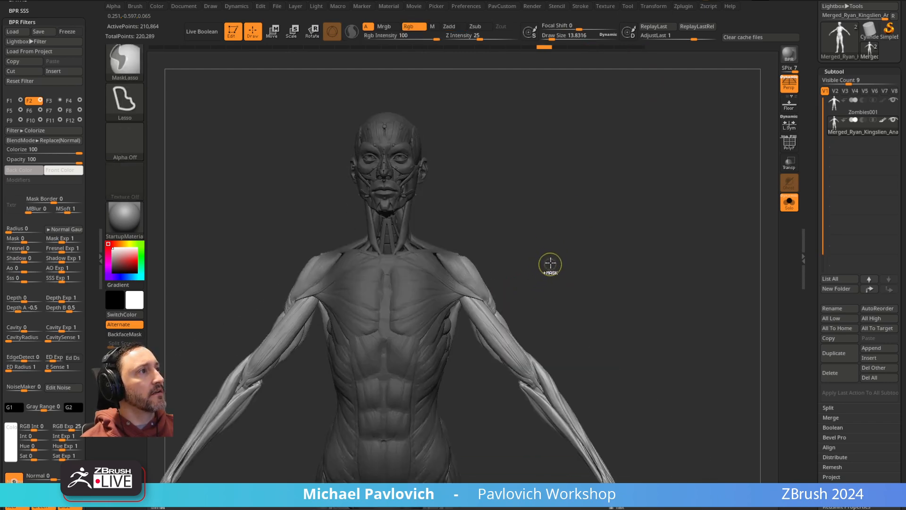
# Step: Clear the mask from the anatomy model and turn on PolyFrame to show its wireframe
pyautogui.keyDown('ctrl'); pyautogui.moveTo(550, 263); pyautogui.dragTo(578, 244); pyautogui.keyUp('ctrl')
pyautogui.moveTo(607, 255)
pyautogui.keyDown('ctrl'); pyautogui.mouseDown(button='right')
pyautogui.moveTo(726, 179)
pyautogui.moveTo(692, 200)
pyautogui.mouseUp(button='right'); pyautogui.keyUp('ctrl')
pyautogui.hotkey('shift', 'f')
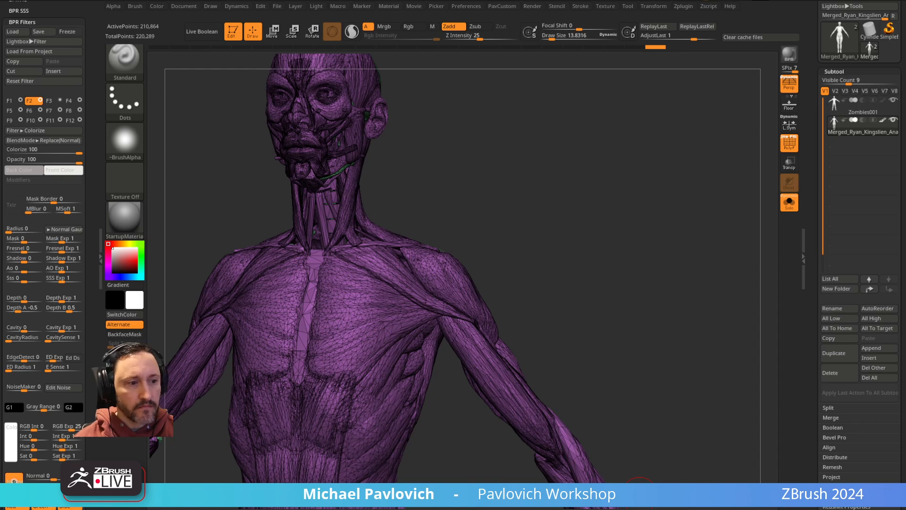
# Step: Switch to the Zygote Body site in the browser and hide the female figure's skin layer to expose the muscles
pyautogui.moveTo(640, 493); pyautogui.dragTo(755, 39)
pyautogui.click(286, 396)
pyautogui.moveTo(293, 365); pyautogui.dragTo(275, 337)
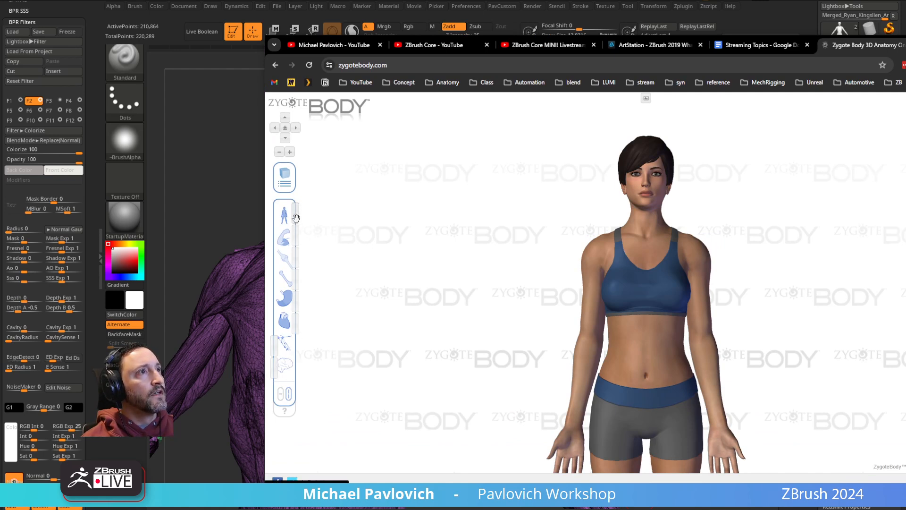
pyautogui.moveTo(295, 219); pyautogui.dragTo(254, 221)
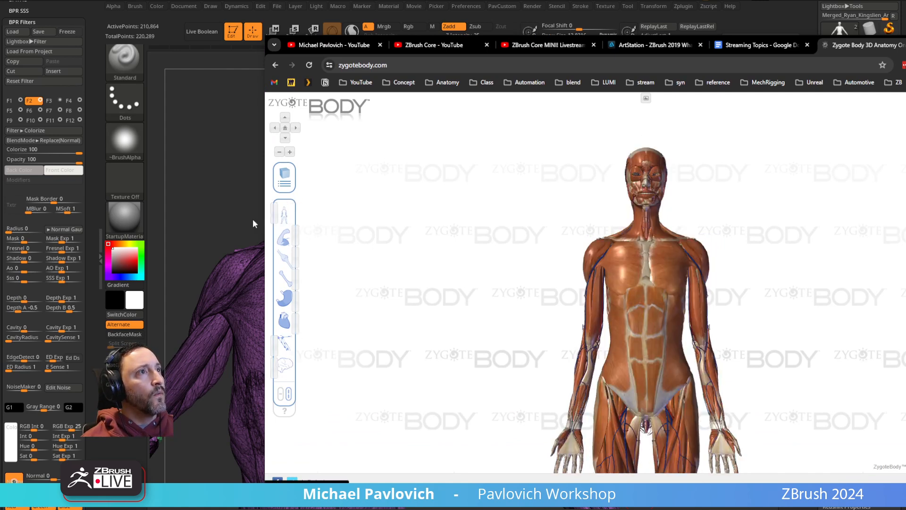
# Step: Hide all anatomy layers except the muscles and skeleton, and highlight the long and short heads of the biceps brachii
pyautogui.click(294, 326)
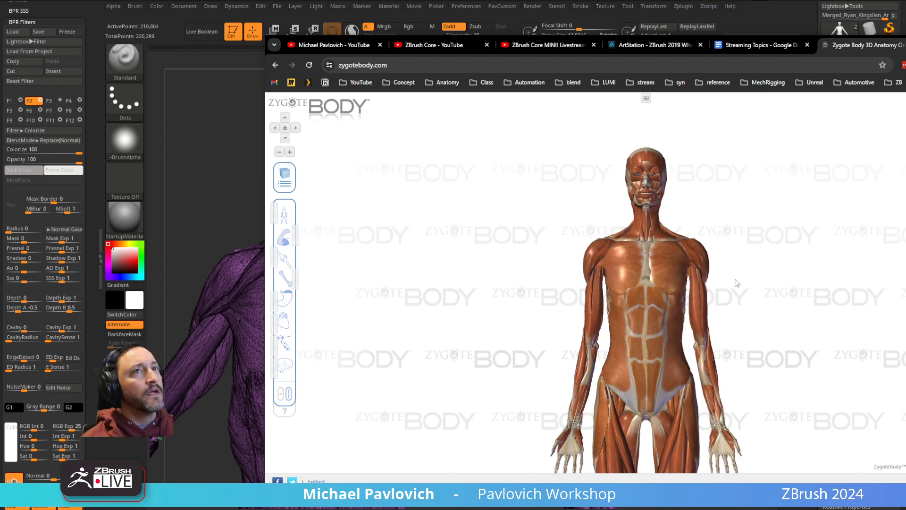
pyautogui.moveTo(747, 284); pyautogui.dragTo(809, 293)
pyautogui.scroll(4, 728, 280)
pyautogui.click(713, 301)
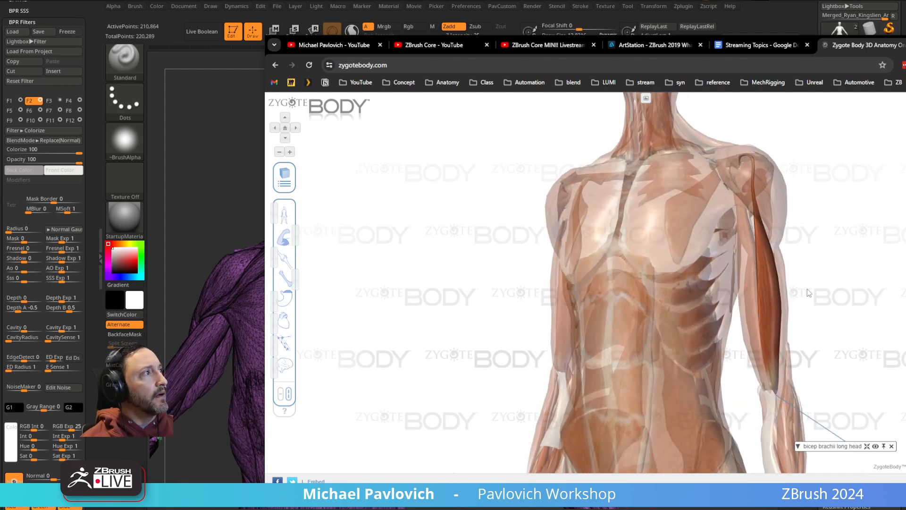
pyautogui.click(749, 293)
# Step: Add the triceps heads and the pectoralis minor to the highlighted muscles, examining the arm and chest from behind and in front
pyautogui.moveTo(838, 304); pyautogui.dragTo(587, 265)
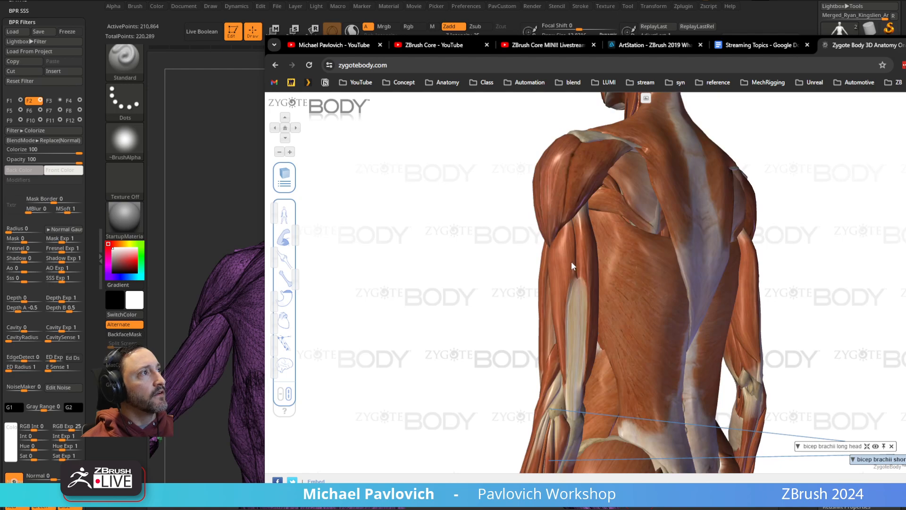
pyautogui.click(570, 262)
pyautogui.click(577, 259)
pyautogui.moveTo(472, 270); pyautogui.dragTo(577, 282)
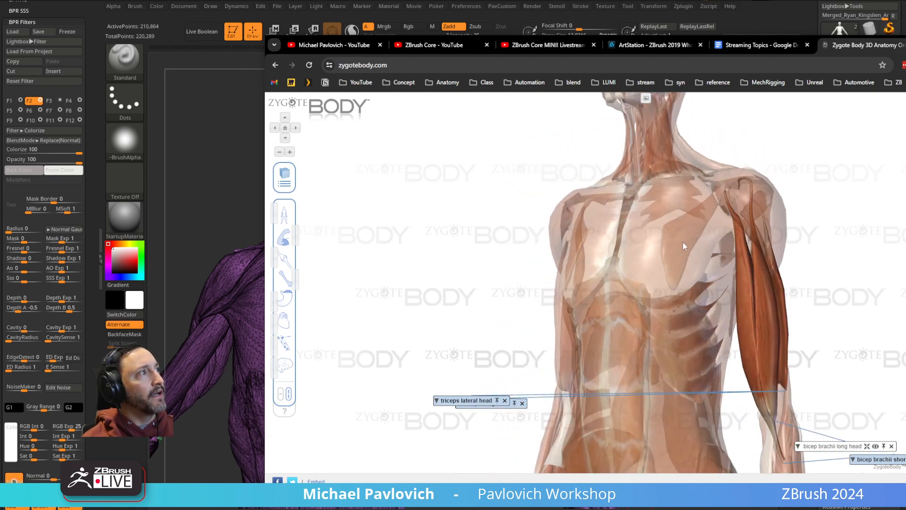
pyautogui.moveTo(872, 217); pyautogui.dragTo(777, 286)
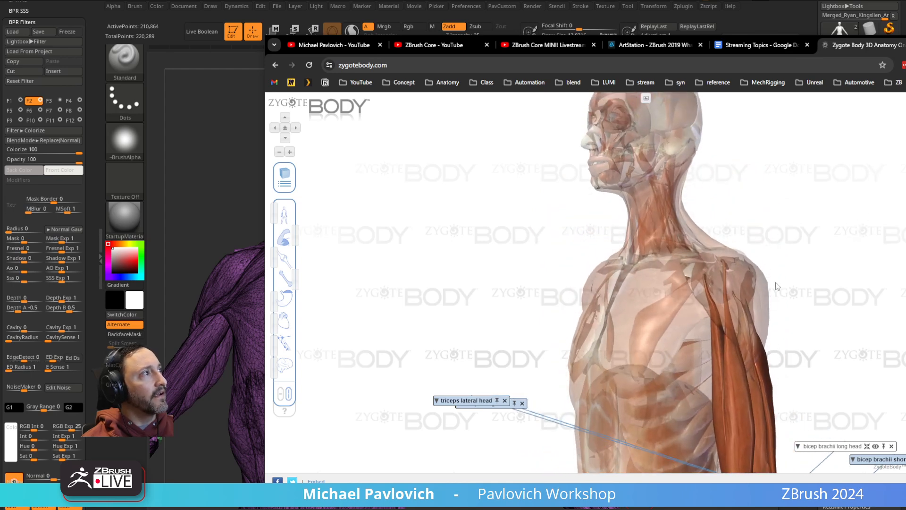
pyautogui.click(689, 280)
pyautogui.moveTo(795, 259); pyautogui.dragTo(633, 199)
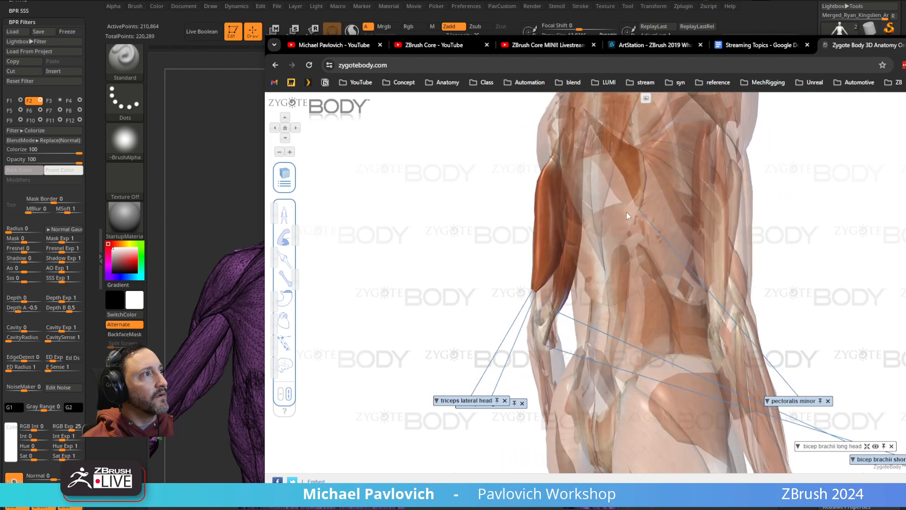
pyautogui.click(549, 290)
# Step: Hide the general muscle layer and examine how the highlighted arm and chest muscles attach to the skeleton
pyautogui.moveTo(465, 231); pyautogui.dragTo(543, 255)
pyautogui.moveTo(297, 239); pyautogui.dragTo(271, 241)
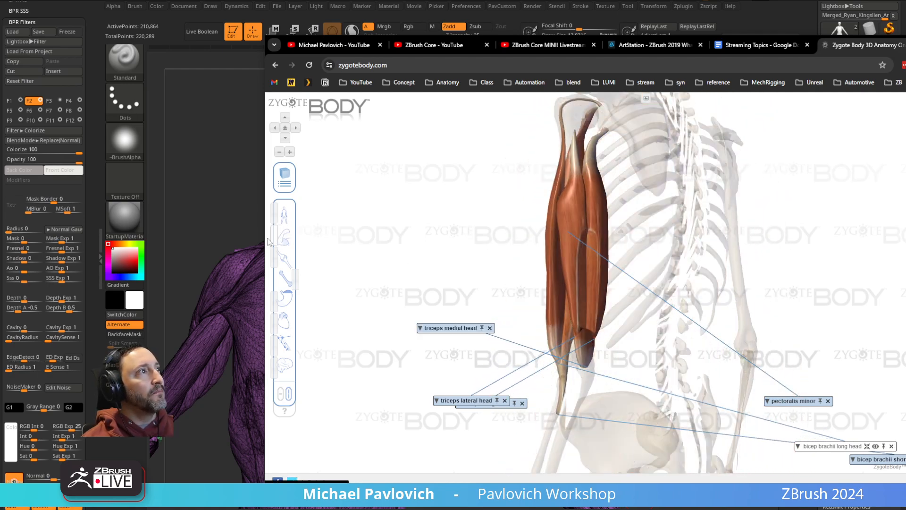
pyautogui.moveTo(424, 243); pyautogui.dragTo(540, 270)
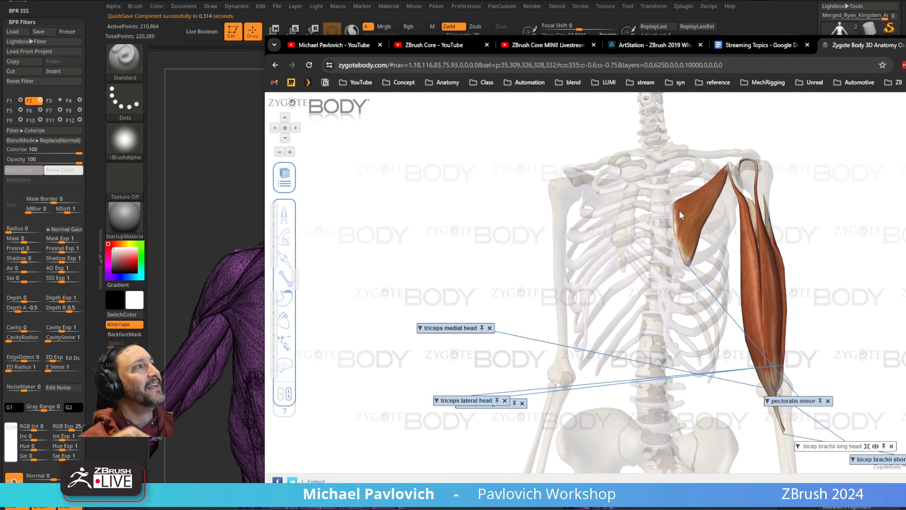
pyautogui.moveTo(858, 215); pyautogui.dragTo(837, 208)
pyautogui.moveTo(726, 153); pyautogui.dragTo(813, 167)
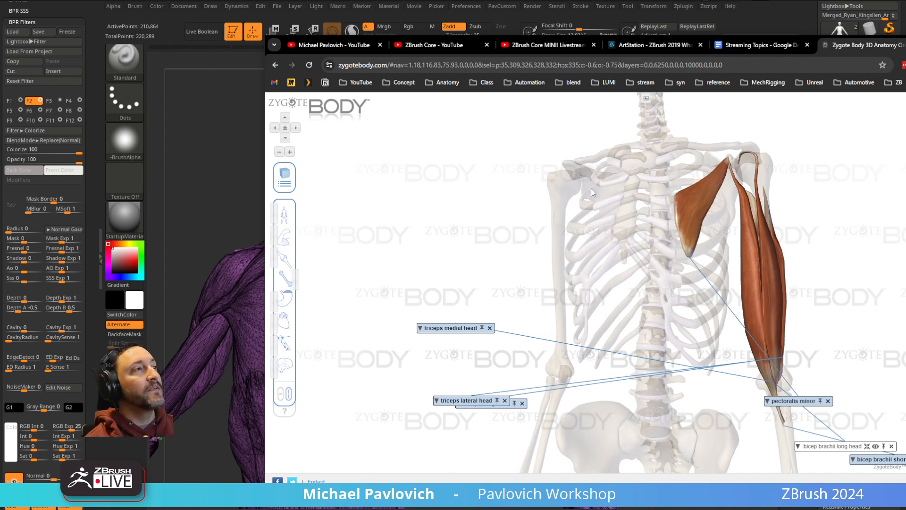
# Step: Switch back to ZBrush and turn off PolyFrame on the merged anatomy model
pyautogui.click(640, 494)
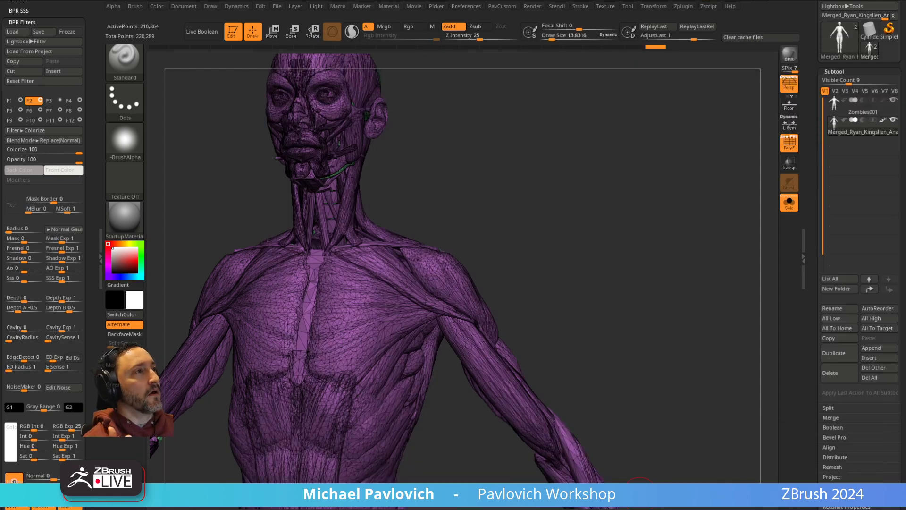
pyautogui.moveTo(585, 179); pyautogui.dragTo(543, 216)
pyautogui.moveTo(451, 169)
pyautogui.mouseDown()
pyautogui.moveTo(617, 186)
pyautogui.moveTo(597, 178)
pyautogui.mouseUp()
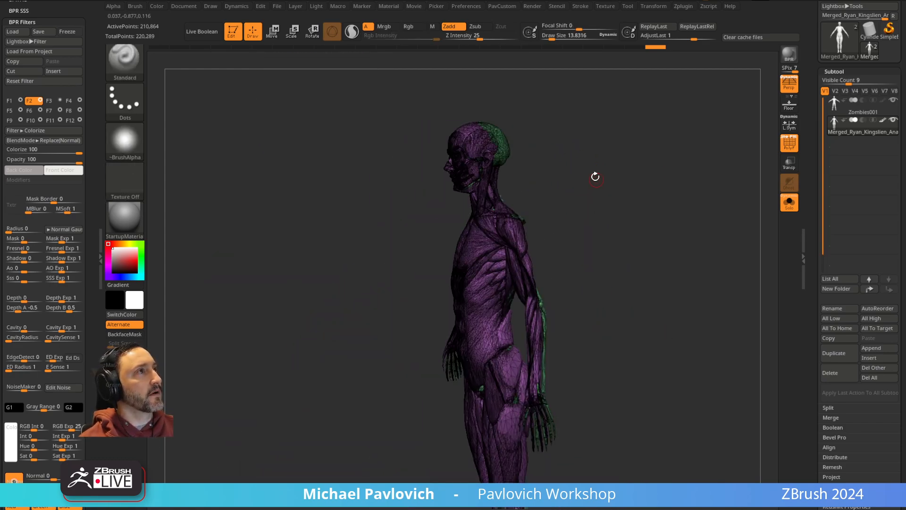
pyautogui.click(790, 143)
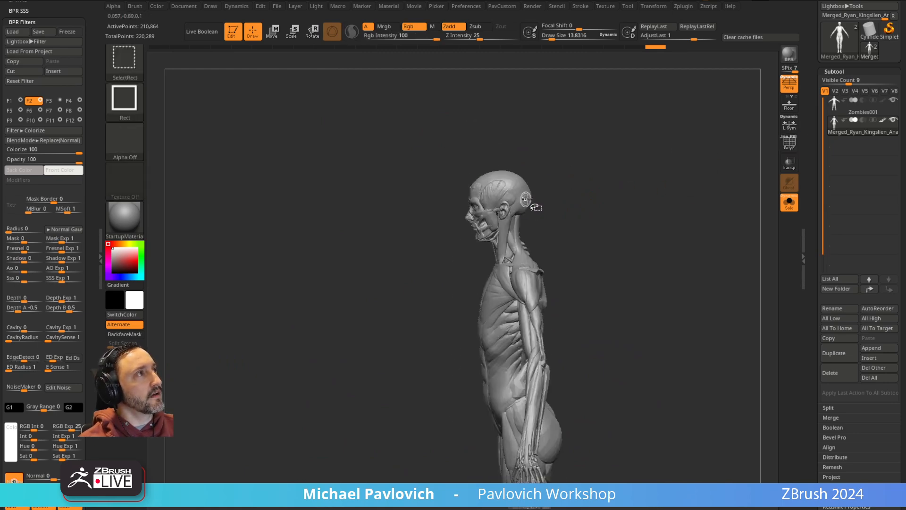
# Step: Isolate the skeleton polygroup and split the hidden muscles into their own subtool
pyautogui.keyDown('ctrl'); pyautogui.keyDown('shift'); pyautogui.click(670, 203); pyautogui.keyUp('shift'); pyautogui.keyUp('ctrl')
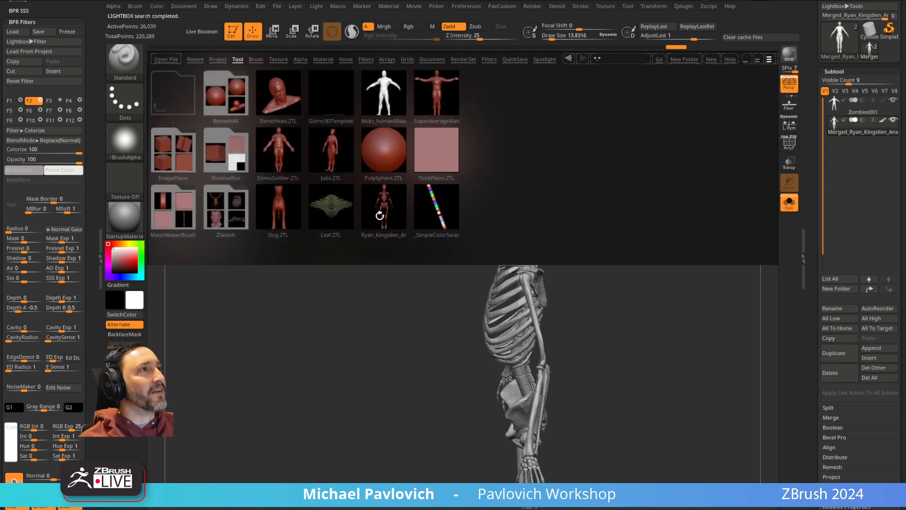
pyautogui.moveTo(591, 184); pyautogui.dragTo(613, 203)
pyautogui.press('2')
pyautogui.click(650, 281)
# Step: Select the muscle subtool with PolyFrame on, assign Auto Groups to it, and apply Mirror And Weld
pyautogui.keyDown('shift'); pyautogui.moveTo(648, 232); pyautogui.dragTo(617, 239); pyautogui.keyUp('shift')
pyautogui.click(837, 146)
pyautogui.click(793, 146)
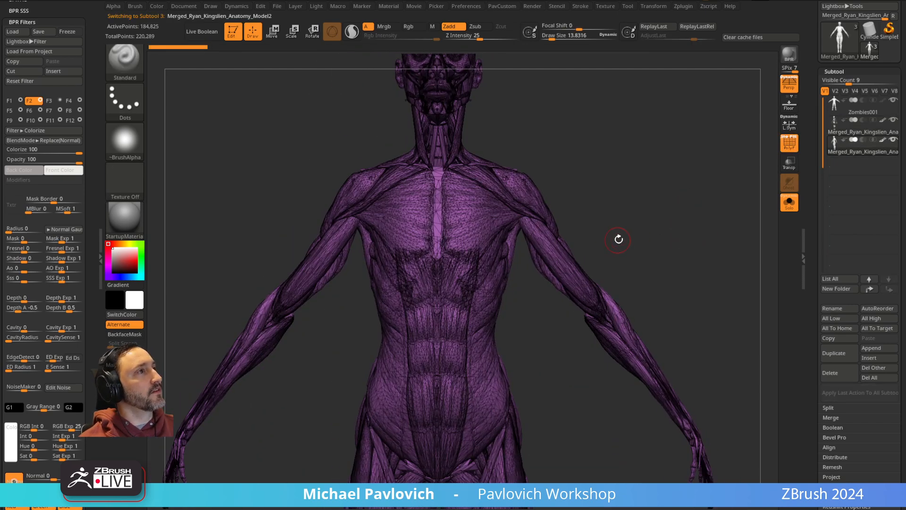
pyautogui.press('2')
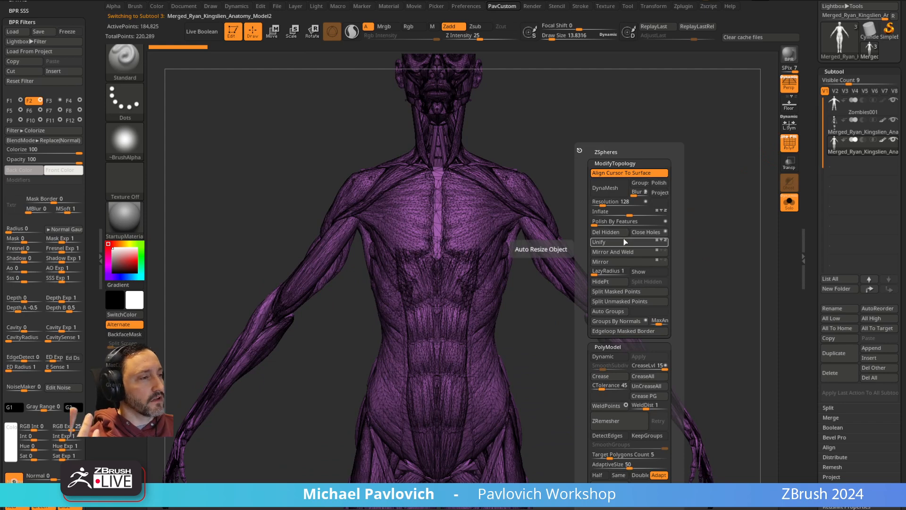
pyautogui.click(616, 311)
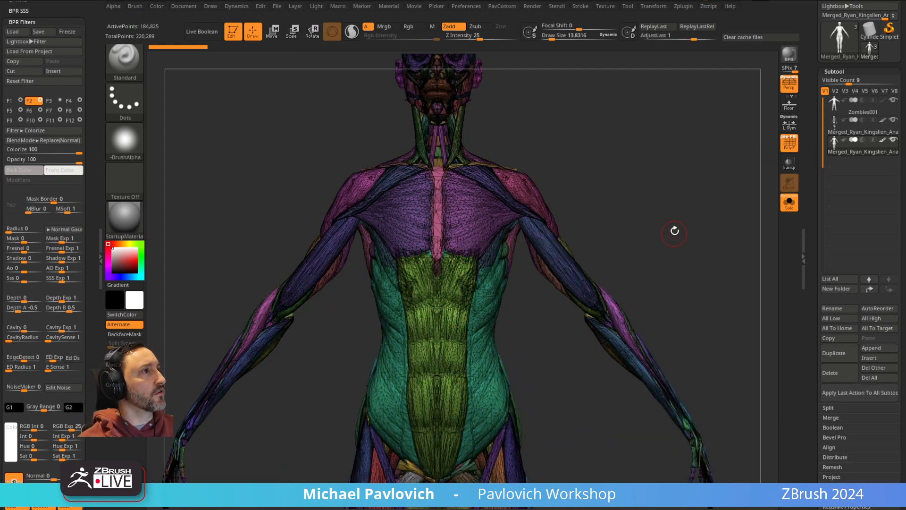
pyautogui.press('2')
pyautogui.click(660, 253)
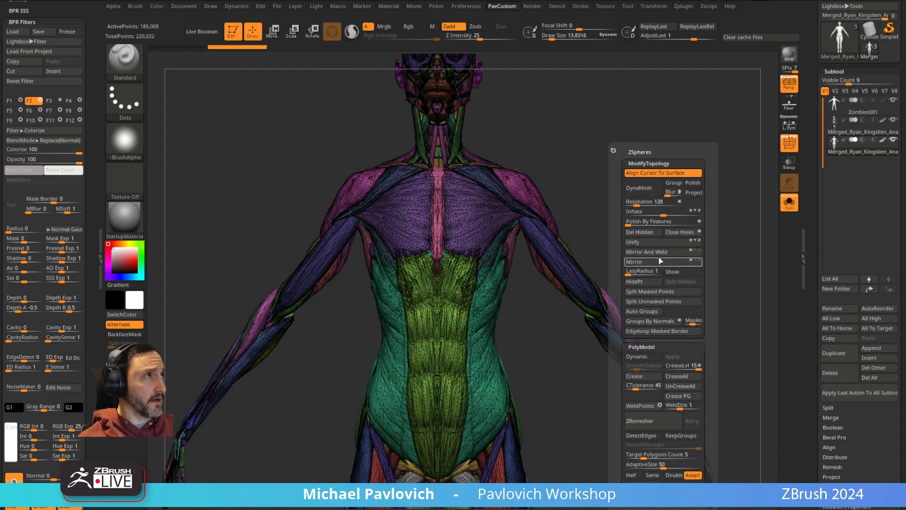
# Step: Hide the biceps and triceps polygroups on the upper arms, inverting the visibility to check which muscles are collected
pyautogui.moveTo(605, 224); pyautogui.dragTo(525, 259)
pyautogui.keyDown('ctrl'); pyautogui.keyDown('shift'); pyautogui.click(518, 354); pyautogui.keyUp('shift'); pyautogui.keyUp('ctrl')
pyautogui.keyDown('ctrl'); pyautogui.keyDown('shift'); pyautogui.moveTo(603, 266); pyautogui.dragTo(552, 257); pyautogui.keyUp('shift'); pyautogui.keyUp('ctrl')
pyautogui.keyDown('ctrl'); pyautogui.keyDown('shift'); pyautogui.click(558, 262); pyautogui.keyUp('shift'); pyautogui.keyUp('ctrl')
pyautogui.moveTo(426, 306); pyautogui.dragTo(394, 285)
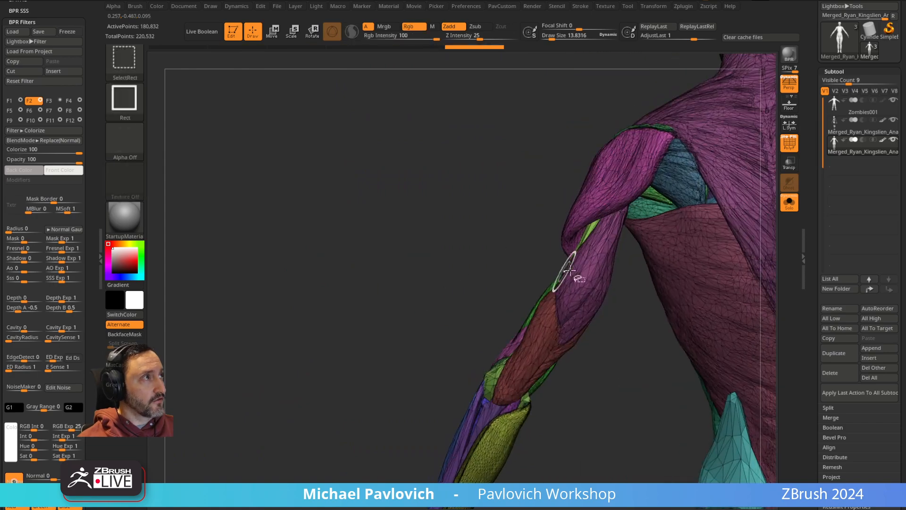
pyautogui.keyDown('ctrl'); pyautogui.keyDown('shift'); pyautogui.click(572, 279); pyautogui.keyUp('shift'); pyautogui.keyUp('ctrl')
pyautogui.moveTo(503, 283); pyautogui.dragTo(456, 268)
pyautogui.keyDown('ctrl'); pyautogui.keyDown('shift'); pyautogui.click(440, 263); pyautogui.keyUp('shift'); pyautogui.keyUp('ctrl')
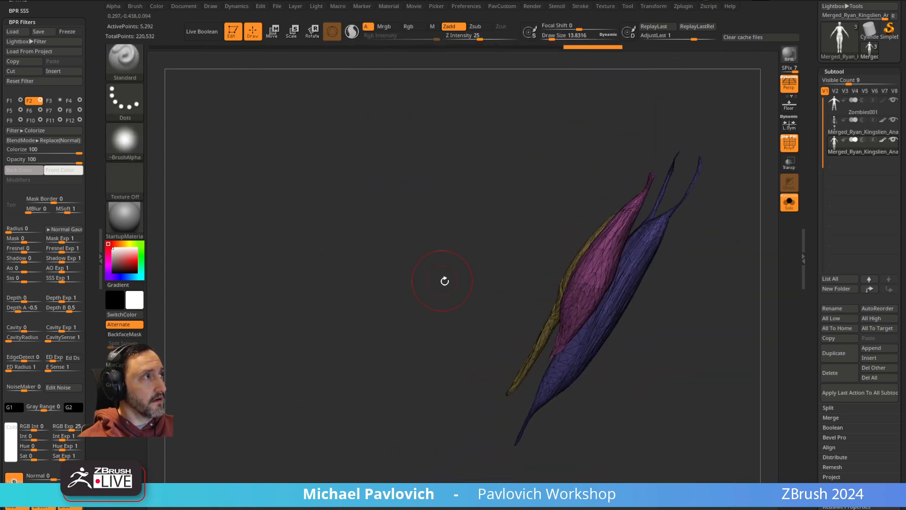
pyautogui.keyDown('ctrl'); pyautogui.keyDown('shift'); pyautogui.click(441, 277); pyautogui.keyUp('shift'); pyautogui.keyUp('ctrl')
pyautogui.keyDown('ctrl'); pyautogui.keyDown('shift'); pyautogui.click(601, 326); pyautogui.keyUp('shift'); pyautogui.keyUp('ctrl')
# Step: Hide the pectoral polygroups as well and split the collected chest and upper-arm muscles into their own subtool
pyautogui.moveTo(587, 313); pyautogui.dragTo(477, 263)
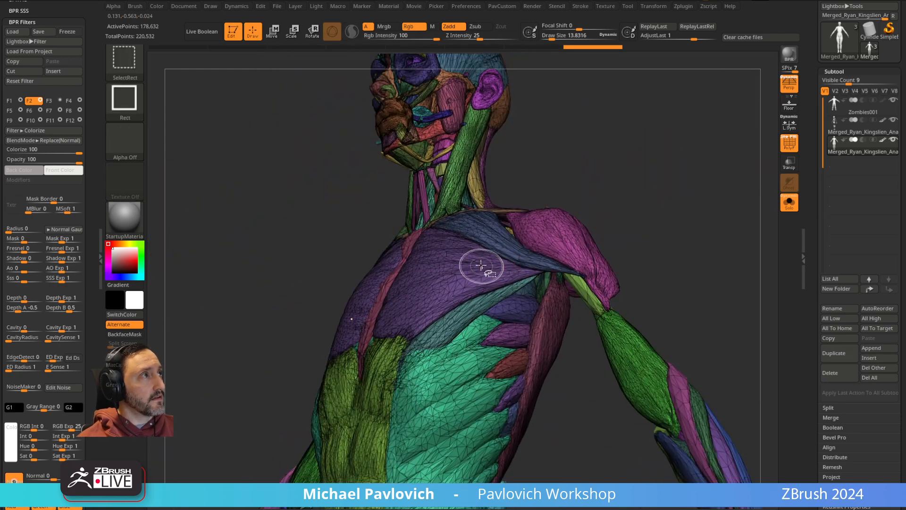
pyautogui.keyDown('ctrl'); pyautogui.keyDown('shift'); pyautogui.click(477, 263); pyautogui.keyUp('shift'); pyautogui.keyUp('ctrl')
pyautogui.keyDown('ctrl'); pyautogui.keyDown('shift'); pyautogui.click(485, 237); pyautogui.keyUp('shift'); pyautogui.keyUp('ctrl')
pyautogui.moveTo(607, 202); pyautogui.dragTo(661, 215)
pyautogui.press('3')
pyautogui.click(680, 281)
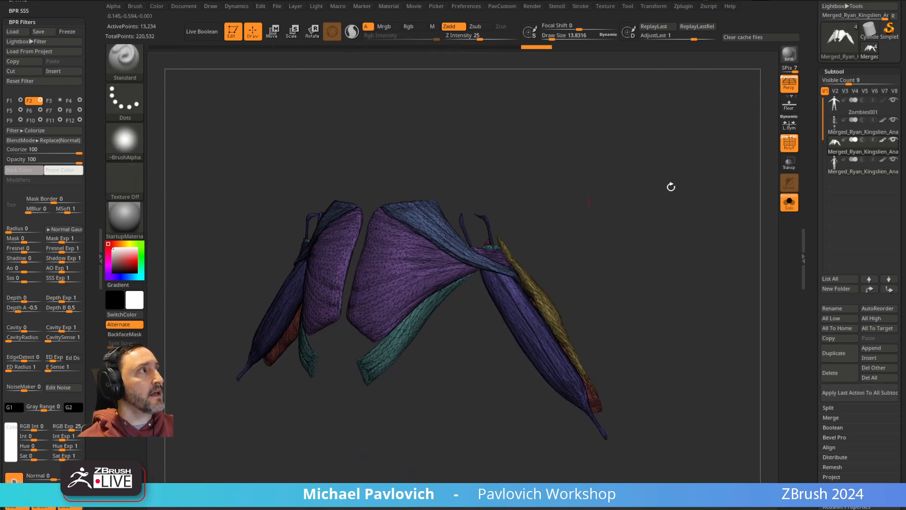
# Step: Turn off the wireframe lines while keeping polygroup colors, and apply the SkinShade4 material to the muscles
pyautogui.click(787, 140)
pyautogui.moveTo(649, 188); pyautogui.dragTo(243, 277)
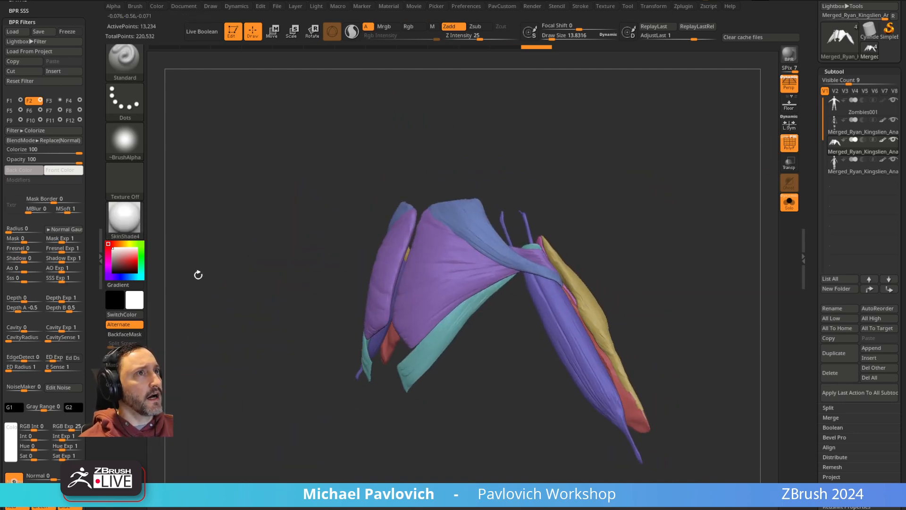
pyautogui.click(135, 222)
pyautogui.moveTo(658, 172); pyautogui.dragTo(628, 170)
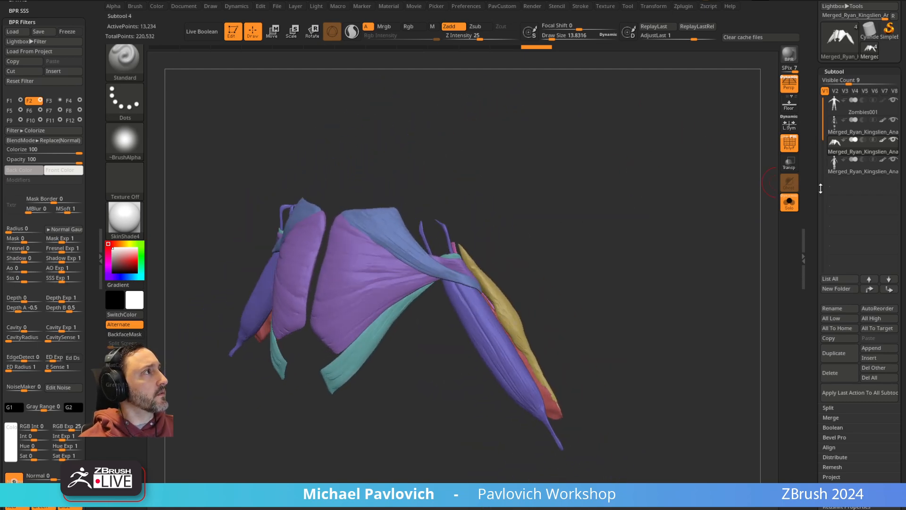
# Step: Turn off Solo, hide the Zombies001 subtool and rename the skeleton subtool as Skeley
pyautogui.click(791, 204)
pyautogui.click(886, 121)
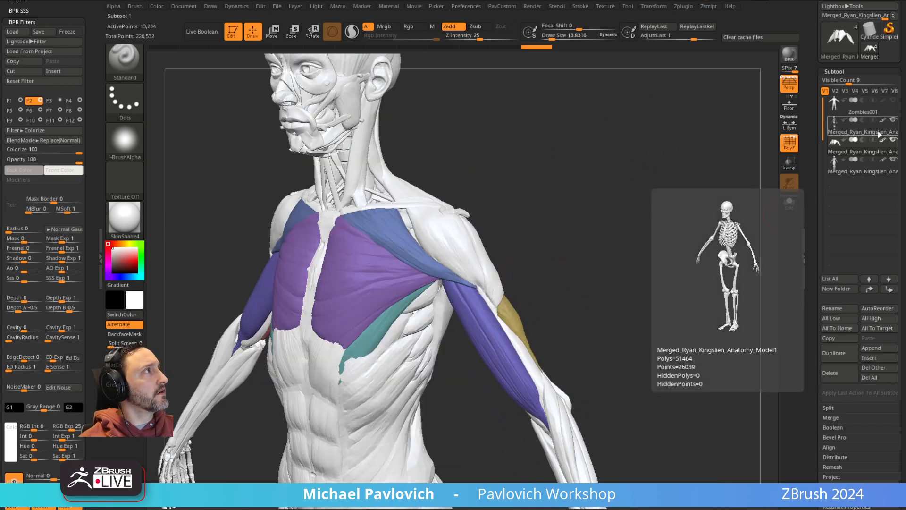
pyautogui.click(879, 131)
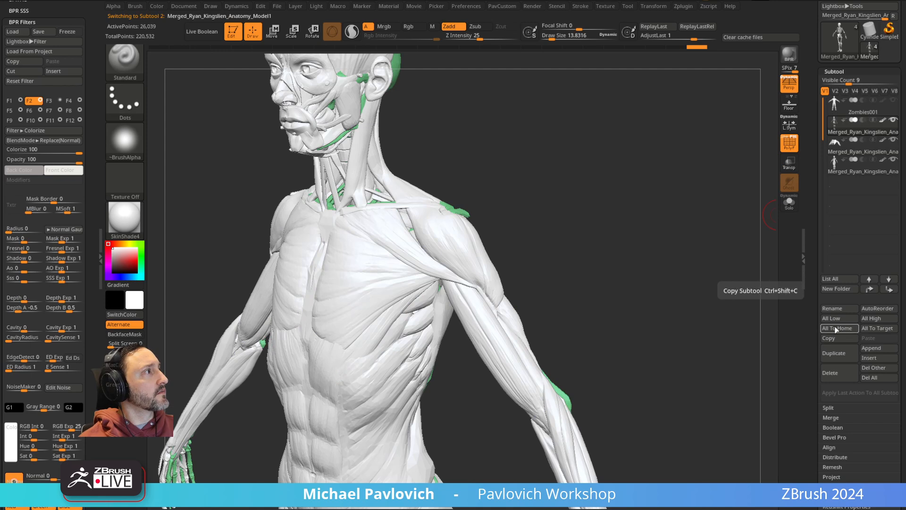
pyautogui.click(833, 308)
pyautogui.write('Skeley')
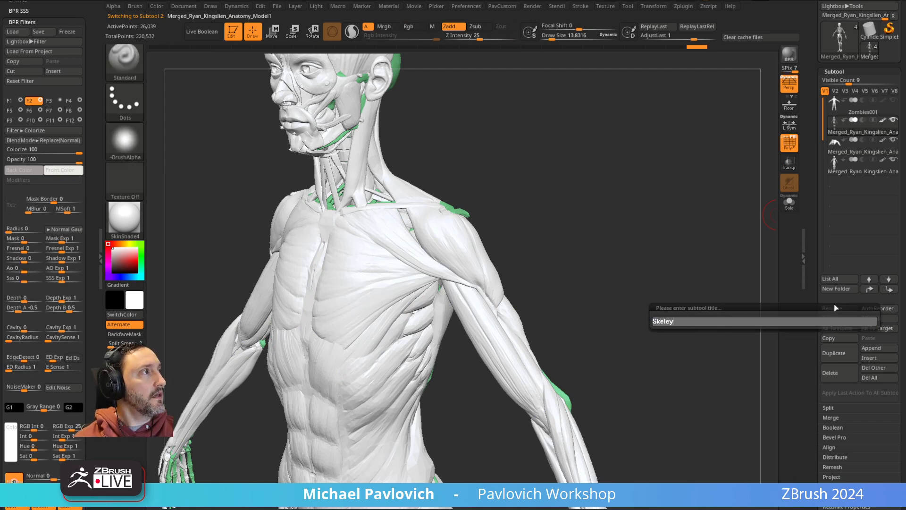
pyautogui.press('Return')
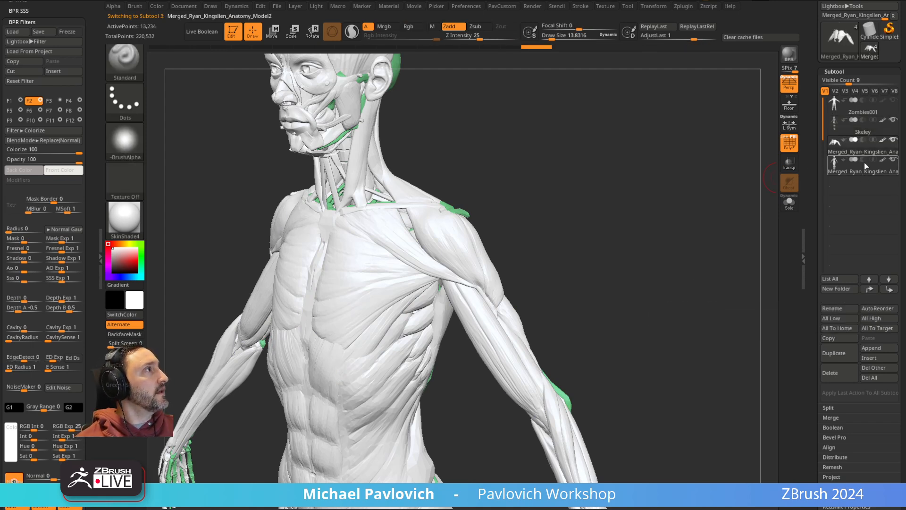
# Step: Rename the chest and upper-arm muscle subtool as muscley and the remaining muscle subtool as therest
pyautogui.click(831, 306)
pyautogui.write('muscley')
pyautogui.press('Return')
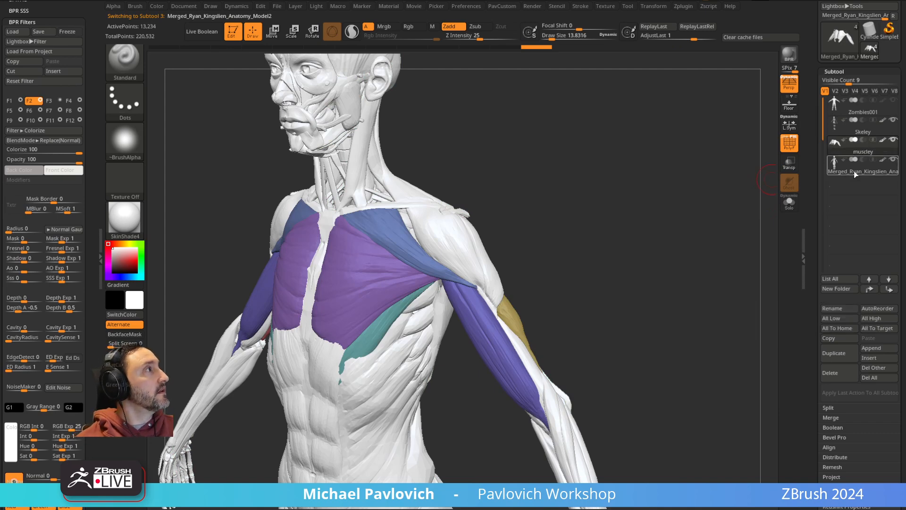
pyautogui.click(854, 171)
pyautogui.click(843, 306)
pyautogui.write('therest')
pyautogui.press('Return')
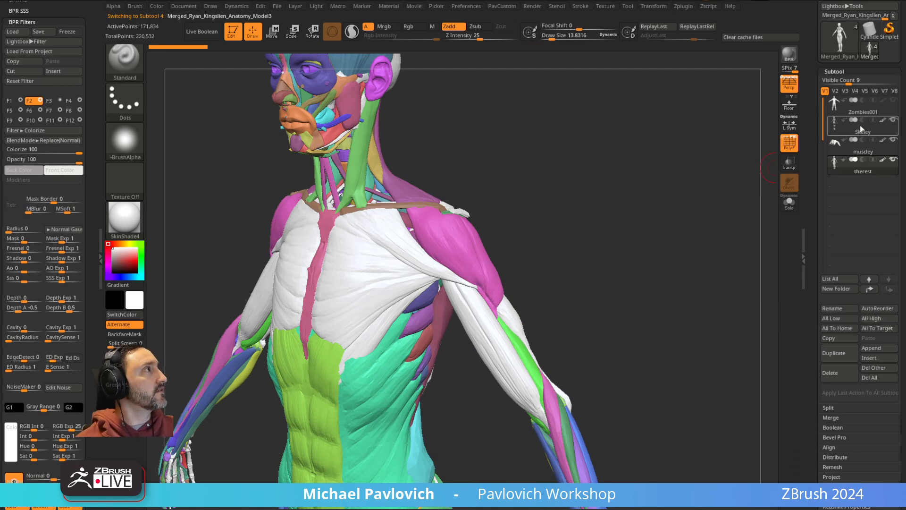
# Step: Hide the therest subtool and isolate the pectoral muscle polygroups of muscley over the skeleton with perspective off
pyautogui.click(892, 159)
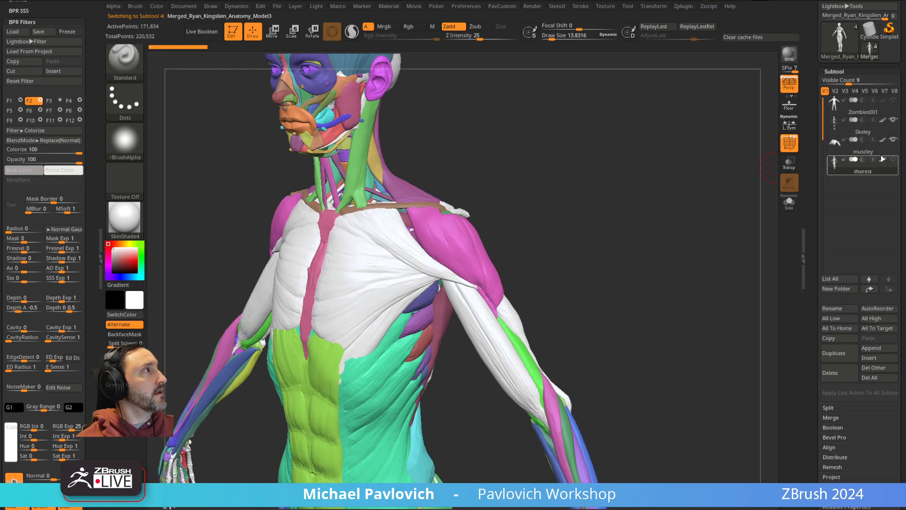
pyautogui.moveTo(654, 192); pyautogui.dragTo(569, 200)
pyautogui.keyDown('ctrl'); pyautogui.keyDown('shift'); pyautogui.click(406, 236); pyautogui.keyUp('shift'); pyautogui.keyUp('ctrl')
pyautogui.keyDown('ctrl'); pyautogui.keyDown('shift'); pyautogui.moveTo(486, 199); pyautogui.dragTo(505, 219); pyautogui.keyUp('shift'); pyautogui.keyUp('ctrl')
pyautogui.keyDown('ctrl'); pyautogui.keyDown('shift'); pyautogui.click(406, 272); pyautogui.keyUp('shift'); pyautogui.keyUp('ctrl')
pyautogui.keyDown('ctrl'); pyautogui.keyDown('shift'); pyautogui.click(411, 298); pyautogui.keyUp('shift'); pyautogui.keyUp('ctrl')
pyautogui.moveTo(564, 195)
pyautogui.keyDown('ctrl'); pyautogui.keyDown('shift'); pyautogui.mouseDown()
pyautogui.moveTo(587, 233)
pyautogui.moveTo(568, 194)
pyautogui.moveTo(564, 204)
pyautogui.moveTo(602, 150)
pyautogui.mouseUp(); pyautogui.keyUp('shift'); pyautogui.keyUp('ctrl')
pyautogui.keyDown('ctrl'); pyautogui.keyDown('shift'); pyautogui.click(576, 208); pyautogui.keyUp('shift'); pyautogui.keyUp('ctrl')
pyautogui.press('p')
pyautogui.keyDown('ctrl'); pyautogui.keyDown('shift'); pyautogui.moveTo(421, 150); pyautogui.dragTo(423, 365); pyautogui.keyUp('shift'); pyautogui.keyUp('ctrl')
pyautogui.keyDown('ctrl'); pyautogui.keyDown('shift'); pyautogui.click(650, 271); pyautogui.keyUp('shift'); pyautogui.keyUp('ctrl')
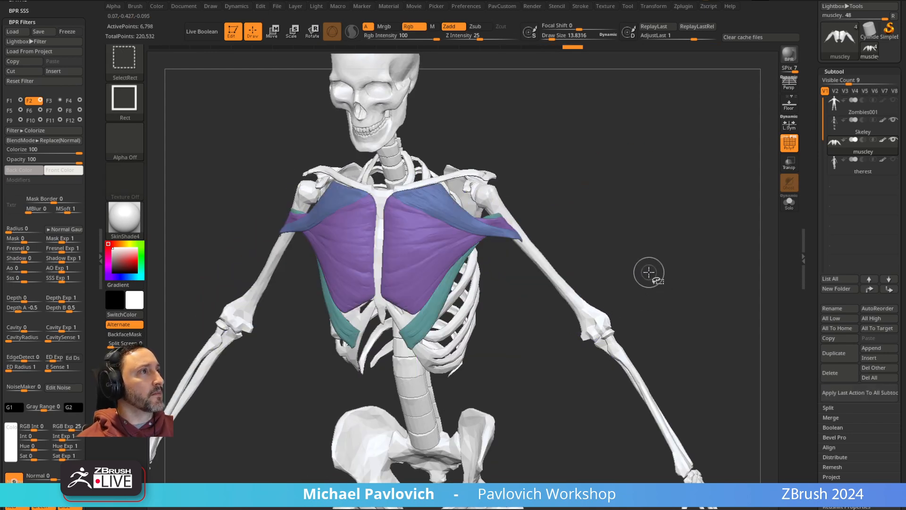
# Step: Split the hidden upper-arm muscles from the pectorals into a separate subtool, and expand the Visibility and Split options
pyautogui.moveTo(813, 262); pyautogui.dragTo(807, 144)
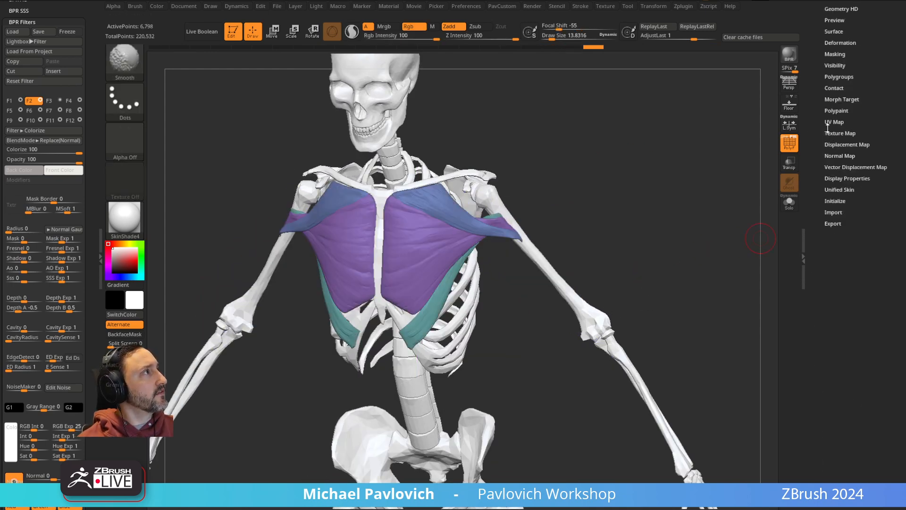
pyautogui.keyDown('shift'); pyautogui.click(834, 65); pyautogui.keyUp('shift')
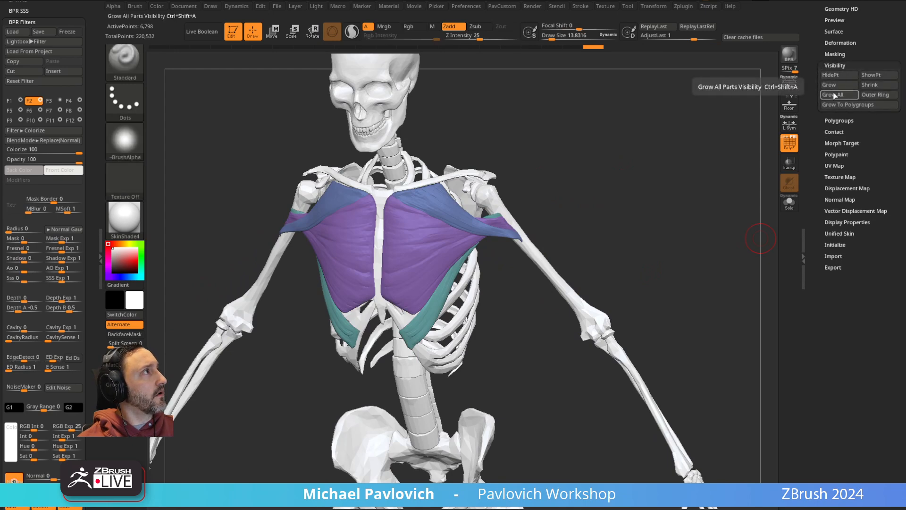
pyautogui.press('space')
pyautogui.click(676, 281)
pyautogui.moveTo(812, 131); pyautogui.dragTo(811, 209)
pyautogui.press('shift')
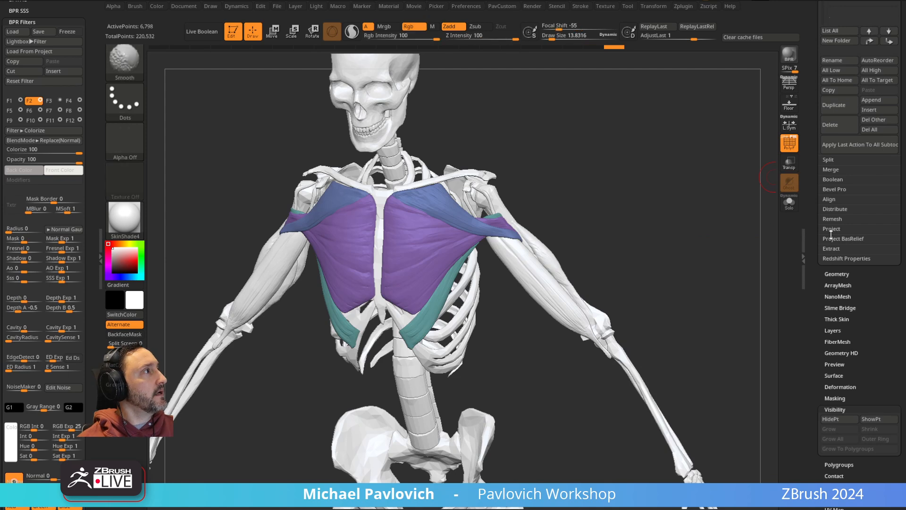
pyautogui.keyDown('shift'); pyautogui.click(832, 159); pyautogui.keyUp('shift')
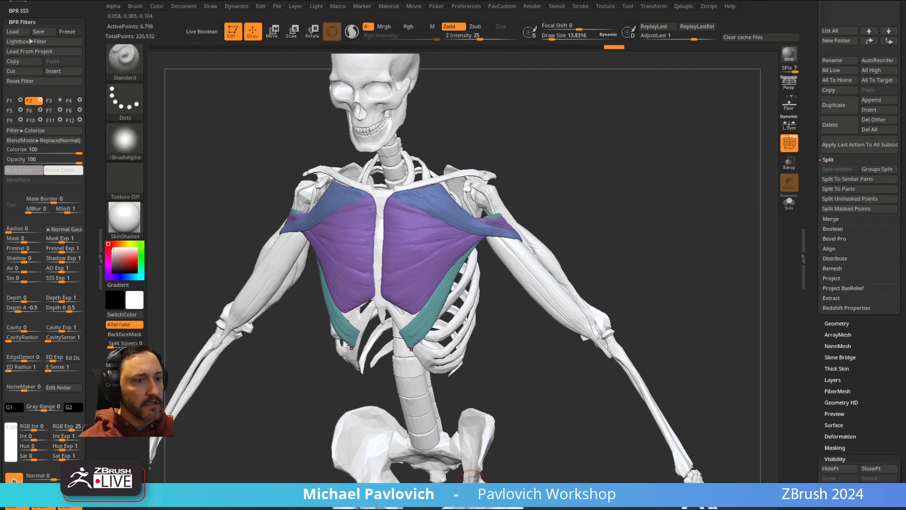
# Step: Switch to the browser and bring up the ZBrush What's New album of the ArtStation portfolio
pyautogui.moveTo(471, 481); pyautogui.dragTo(693, 54)
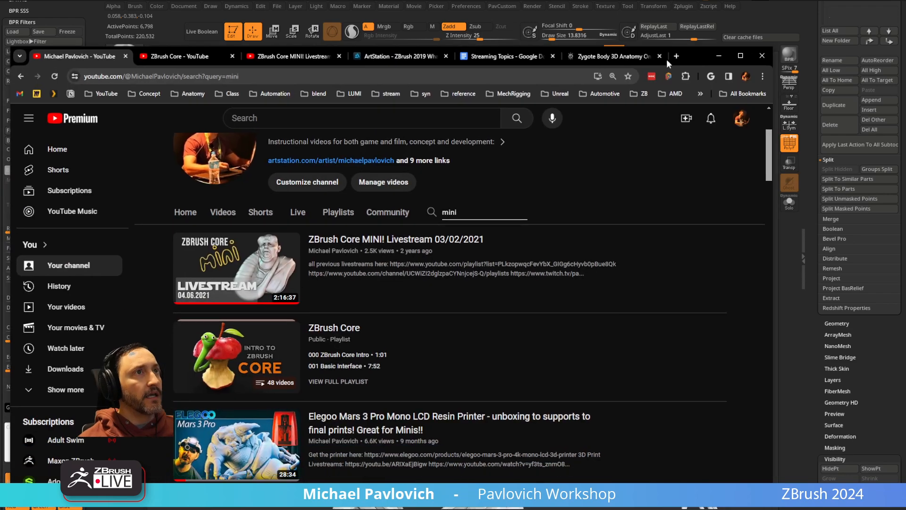
pyautogui.click(21, 77)
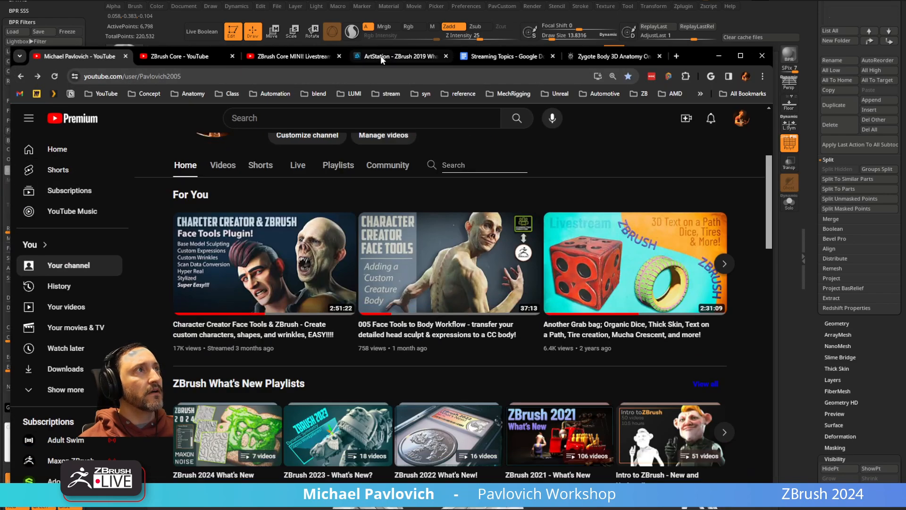
pyautogui.click(381, 56)
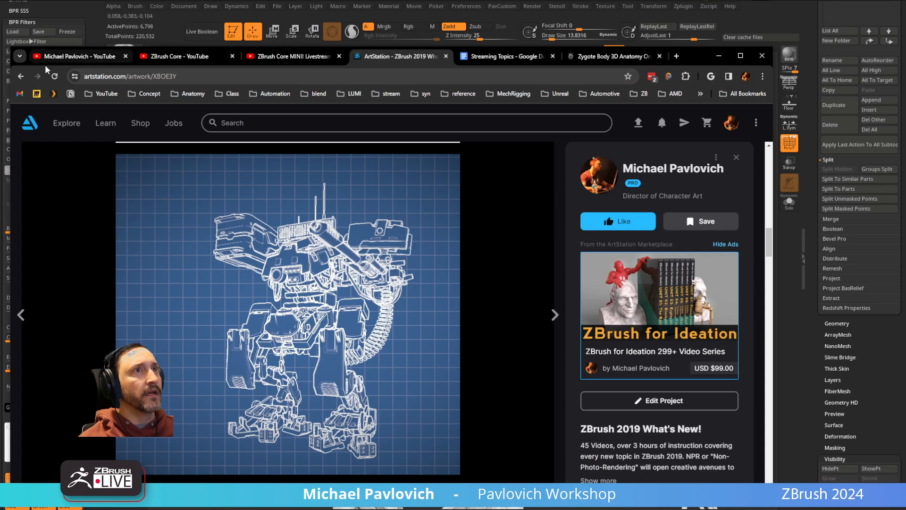
pyautogui.hotkey('alt', 'Left')
pyautogui.scroll(7, 373, 225)
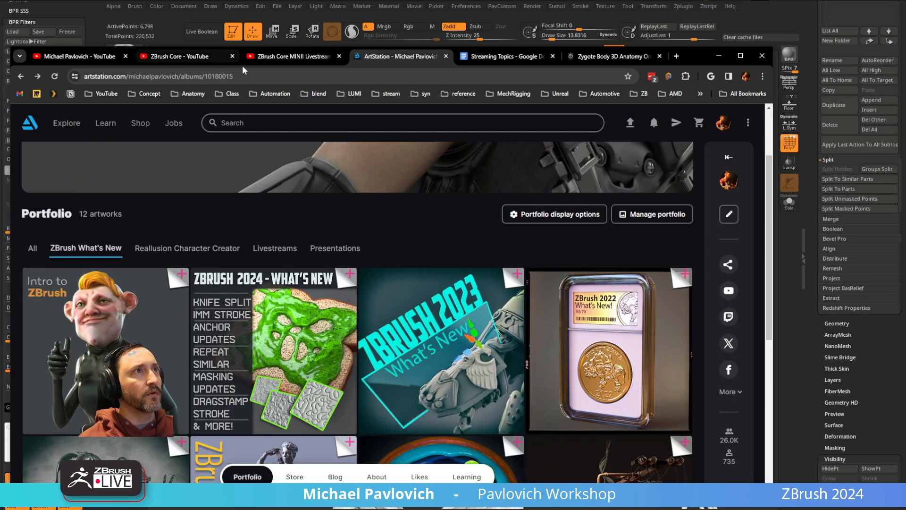
pyautogui.click(243, 76)
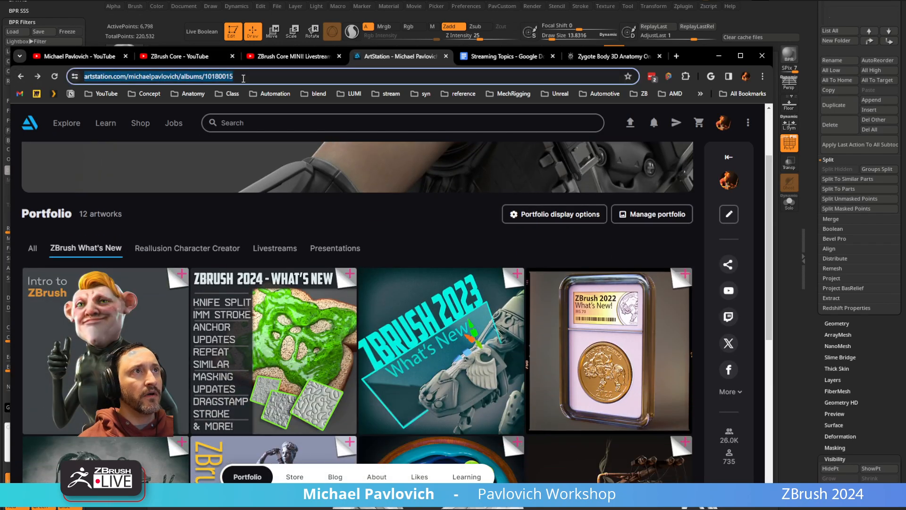
# Step: Open the Intro to ZBrush playlist on YouTube, find the videos matching "custom", and return to ZBrush
pyautogui.click(75, 56)
pyautogui.scroll(-4, 627, 326)
pyautogui.click(627, 327)
pyautogui.scroll(-10, 550, 310)
pyautogui.scroll(-7, 550, 310)
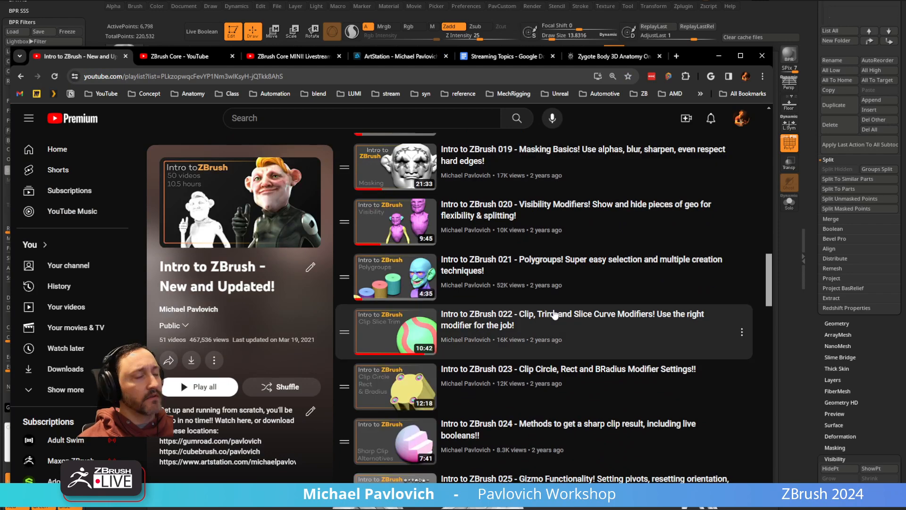
pyautogui.hotkey('ctrl', 'f')
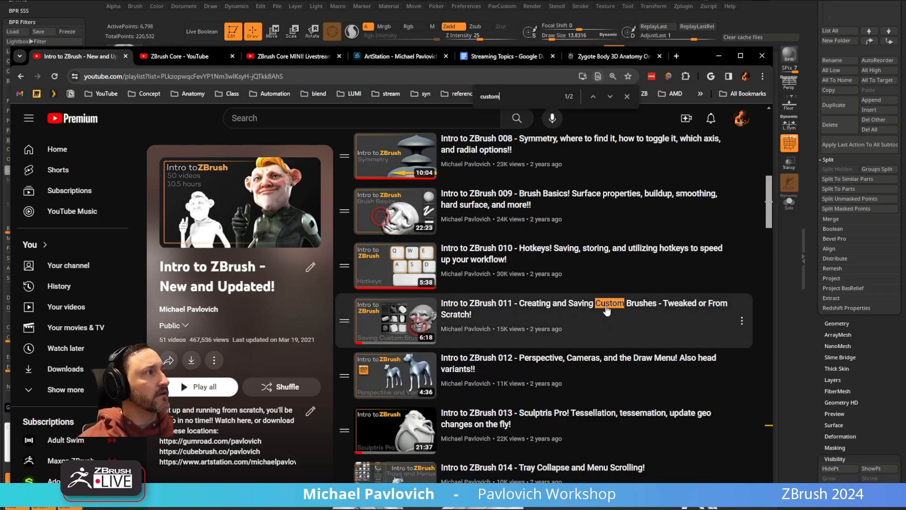
pyautogui.click(611, 96)
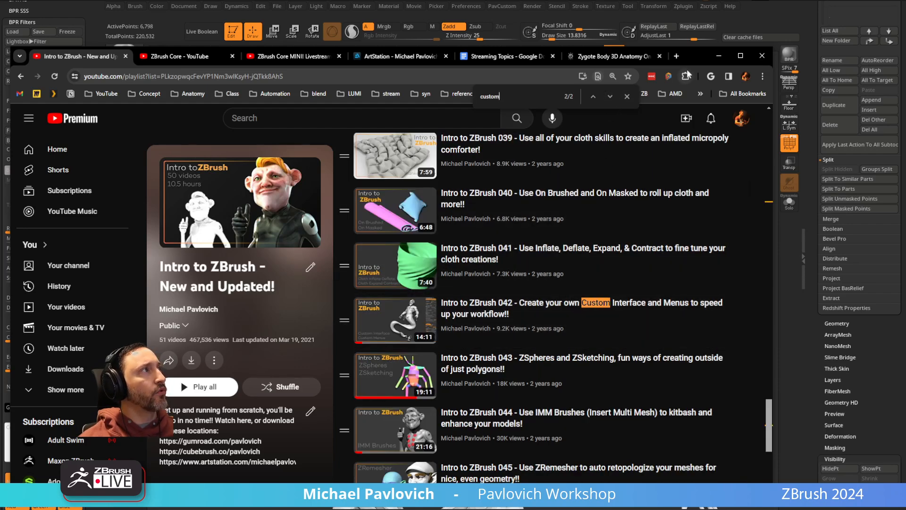
pyautogui.click(718, 56)
# Step: Bring up the custom pop-up menu with the ModifyTopology and PolyModel controls over the model
pyautogui.moveTo(624, 192); pyautogui.dragTo(613, 209)
pyautogui.press('space')
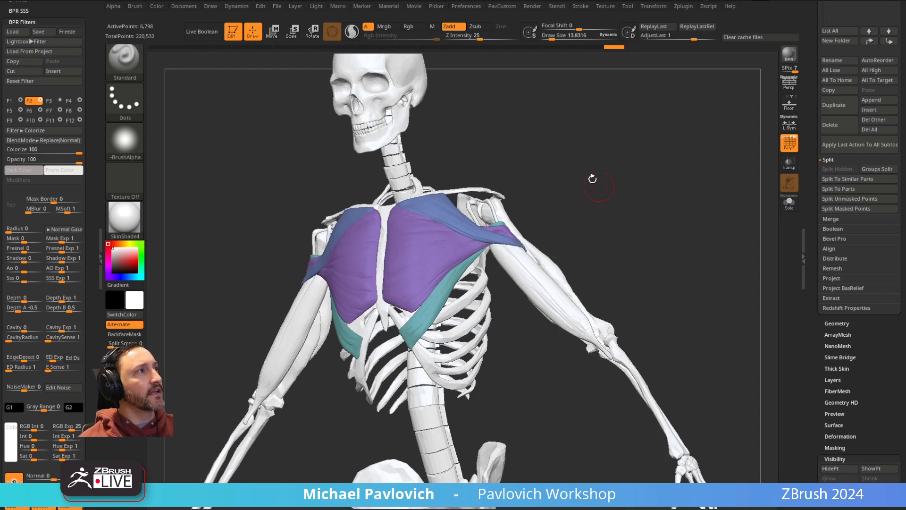
pyautogui.press('space')
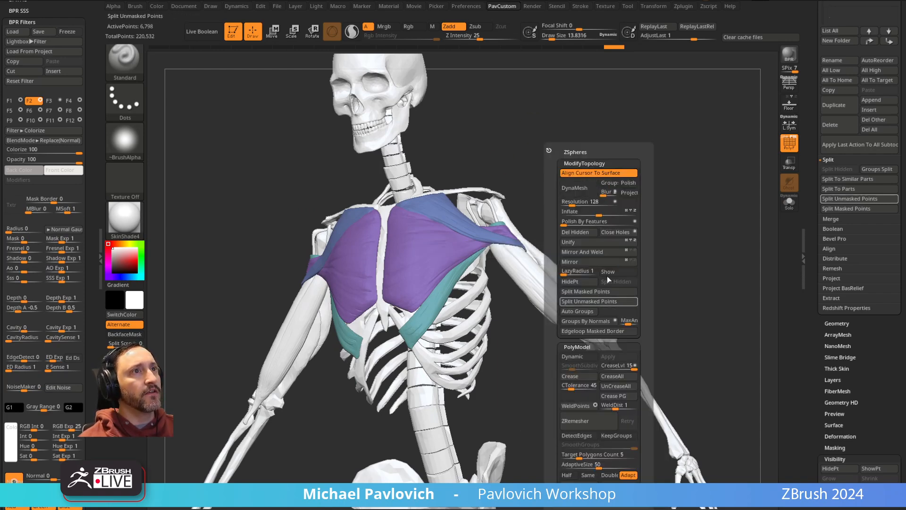
pyautogui.click(788, 52)
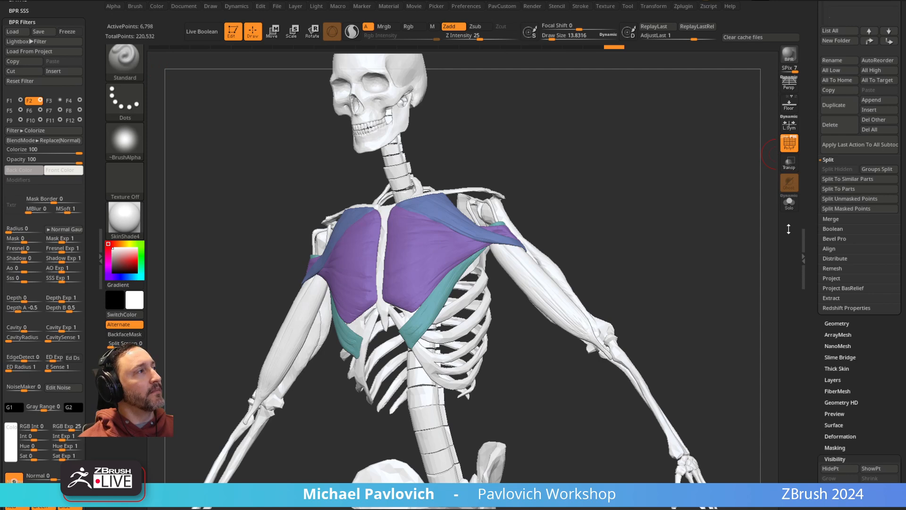
pyautogui.moveTo(787, 221)
pyautogui.keyDown('ctrl'); pyautogui.mouseDown()
pyautogui.moveTo(784, 329)
pyautogui.moveTo(799, 128)
pyautogui.mouseUp(); pyautogui.keyUp('ctrl')
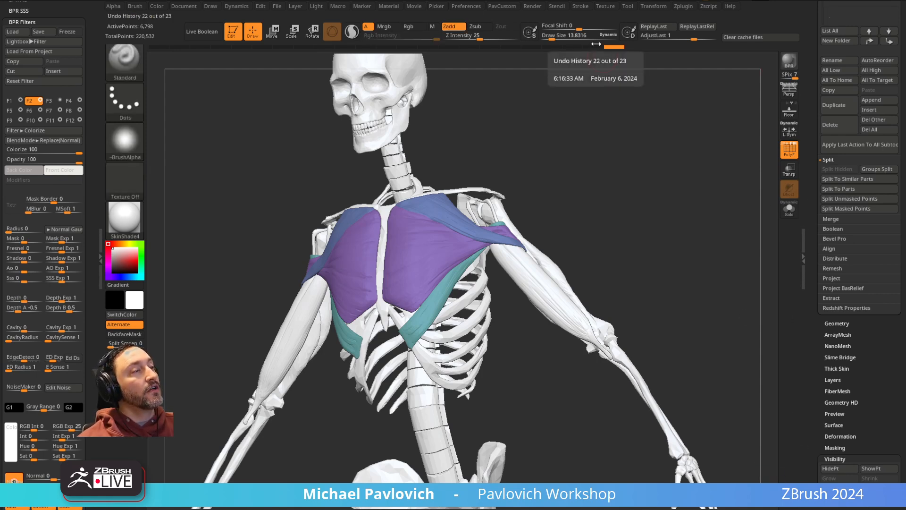
# Step: Look through the Interface and Config preferences, including the options for restoring, loading and saving a UI
pyautogui.click(654, 7)
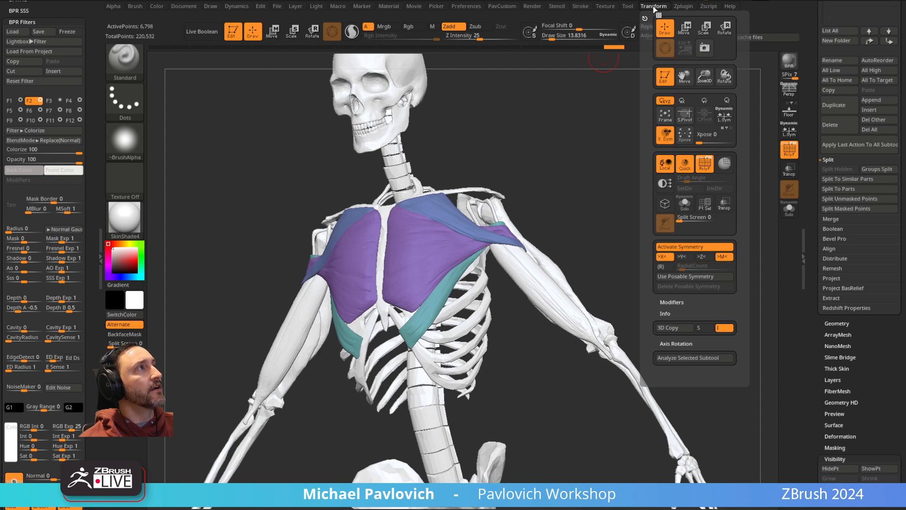
pyautogui.moveTo(470, 9)
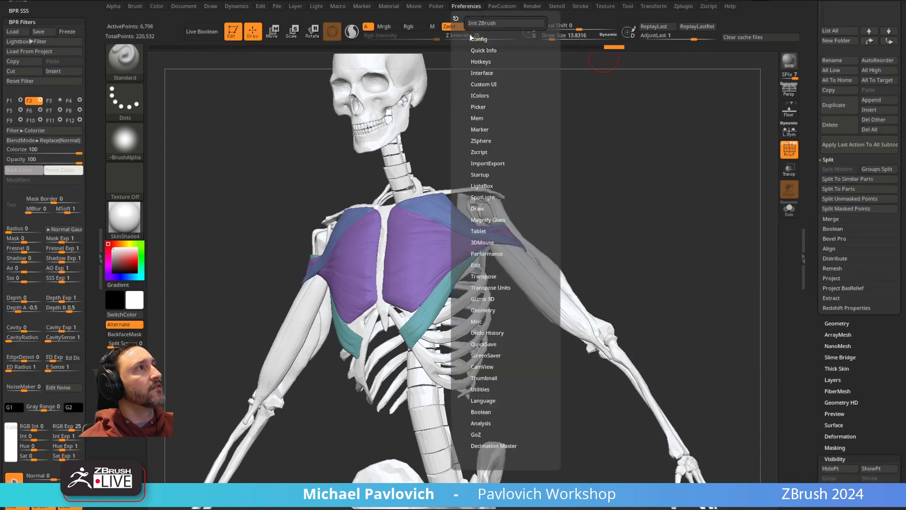
pyautogui.click(485, 73)
pyautogui.click(483, 84)
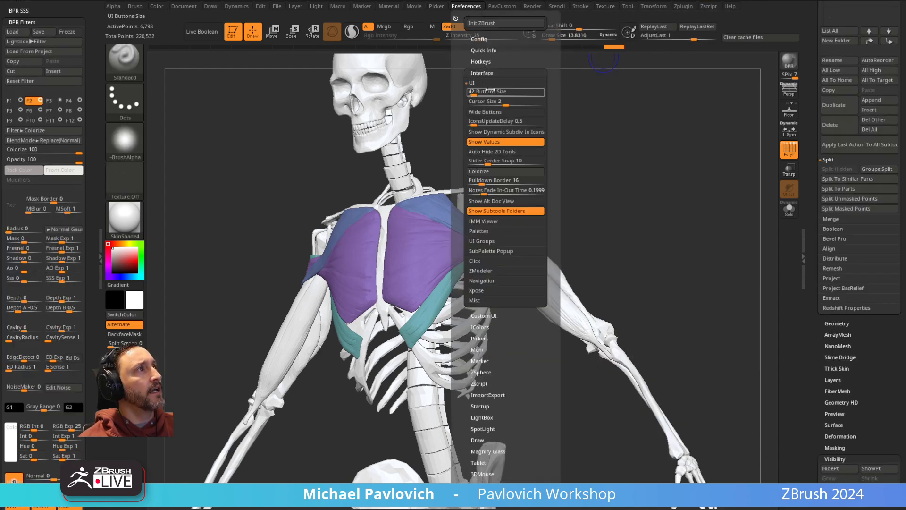
pyautogui.click(483, 85)
pyautogui.click(485, 71)
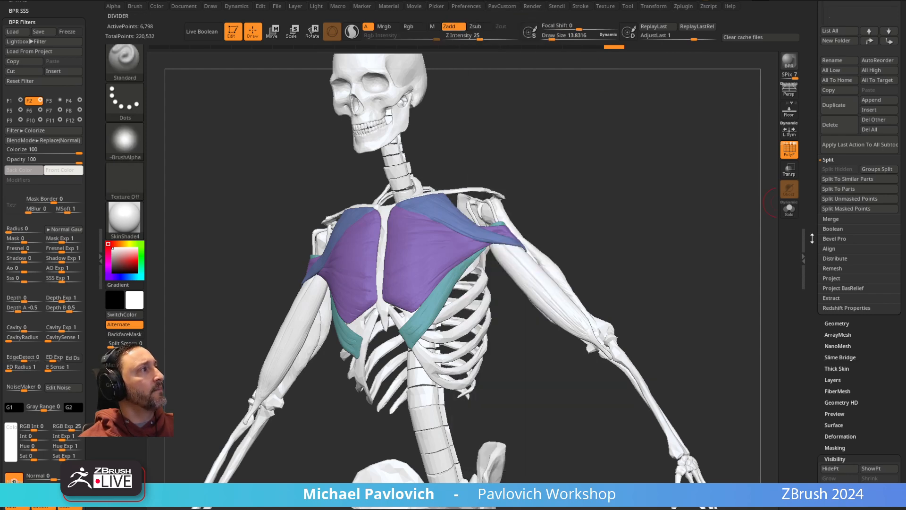
pyautogui.moveTo(791, 243)
pyautogui.keyDown('ctrl'); pyautogui.mouseDown()
pyautogui.moveTo(792, 262)
pyautogui.moveTo(793, 247)
pyautogui.mouseUp(); pyautogui.keyUp('ctrl')
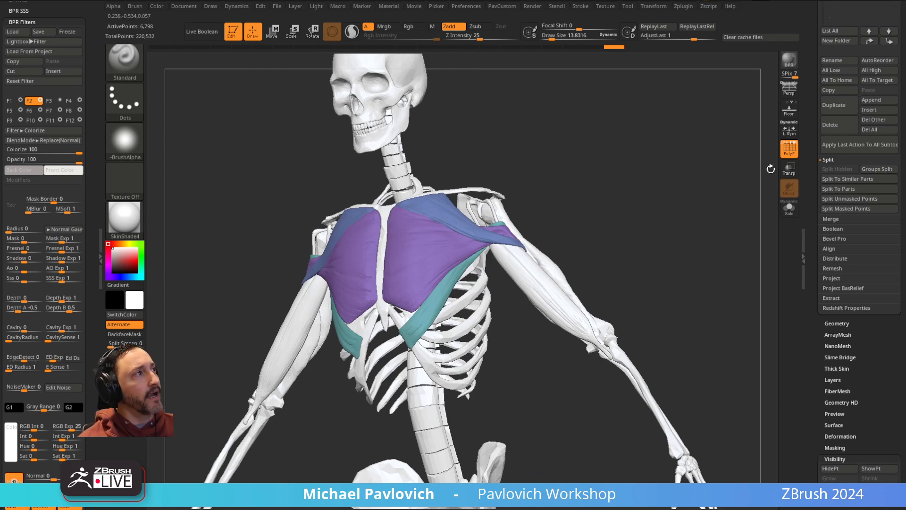
pyautogui.moveTo(471, 7)
pyautogui.click(491, 40)
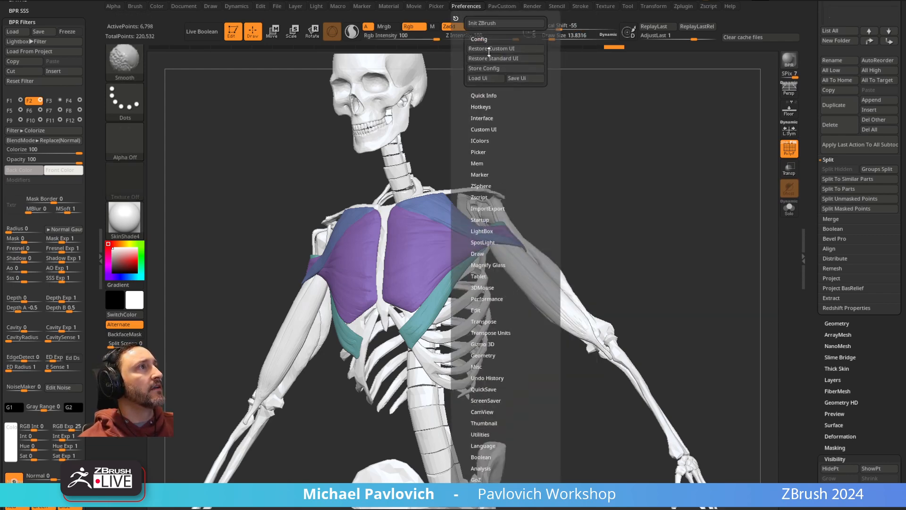
pyautogui.click(486, 78)
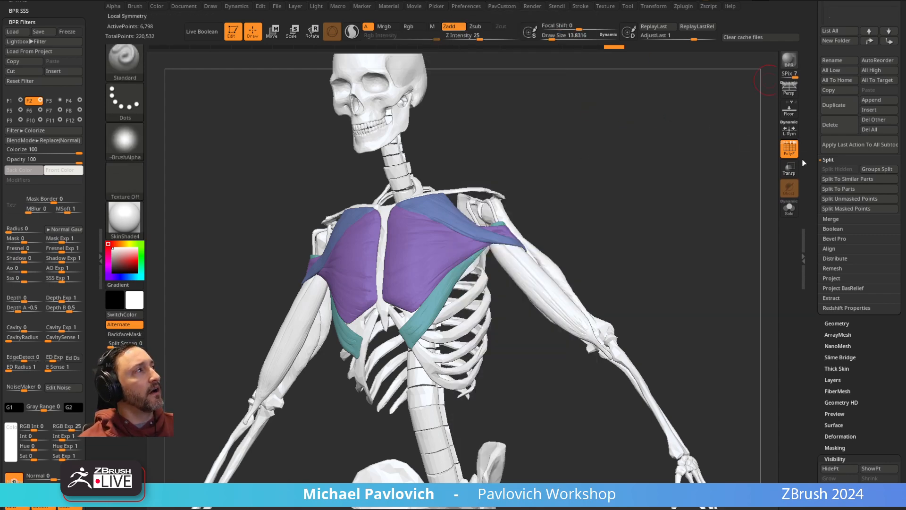
# Step: Hide the muscley subtool with the pectorals and make the upper-arm muscle subtool muscley1 active
pyautogui.moveTo(615, 155); pyautogui.dragTo(665, 233)
pyautogui.moveTo(811, 171); pyautogui.dragTo(817, 331)
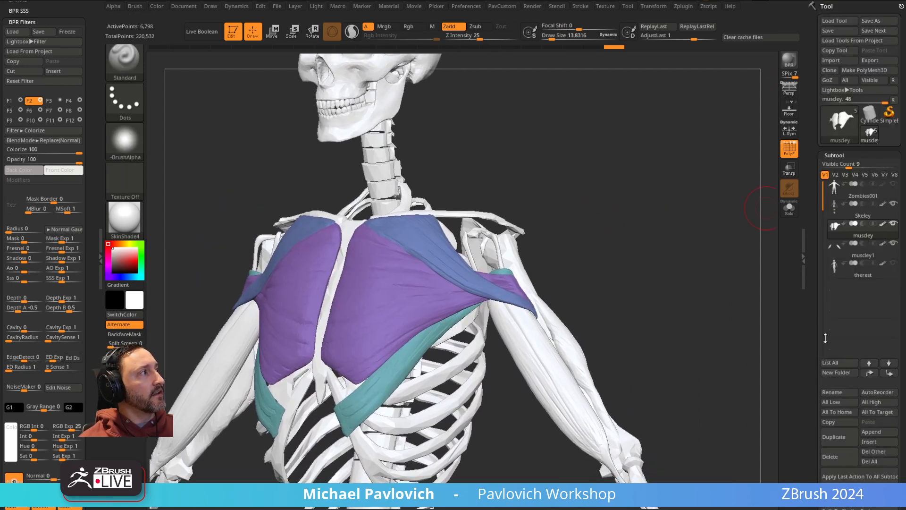
pyautogui.click(894, 223)
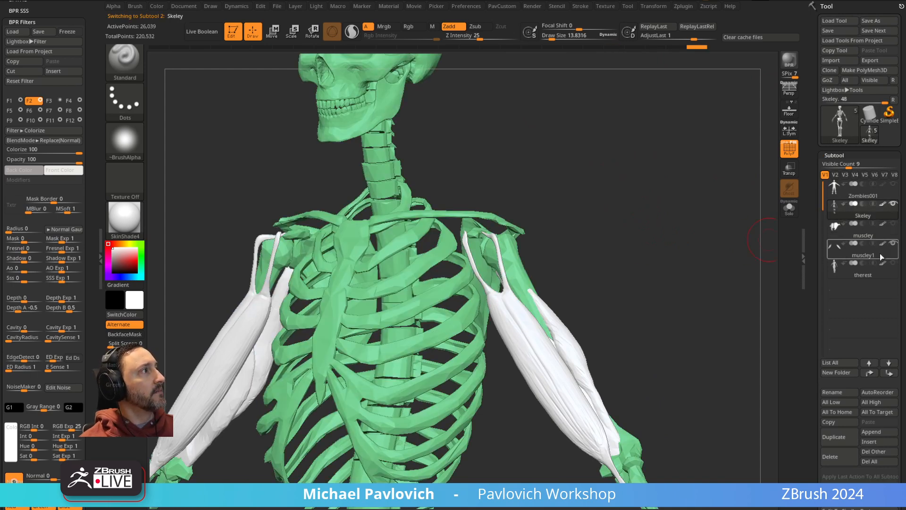
pyautogui.moveTo(632, 304); pyautogui.dragTo(609, 323)
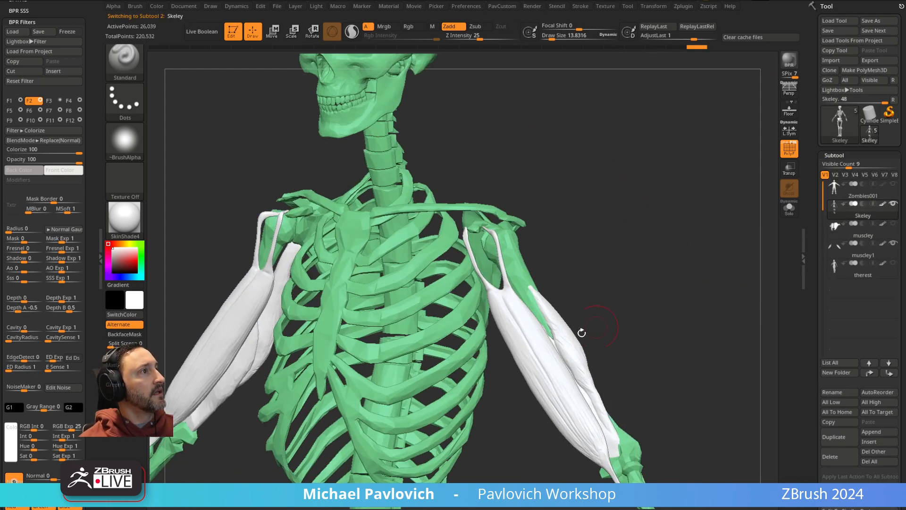
pyautogui.keyDown('alt'); pyautogui.click(544, 337); pyautogui.keyUp('alt')
# Step: Set the brush draw size to about 12.4 for work on the rib cage and upper arms
pyautogui.keyDown('alt'); pyautogui.moveTo(681, 285); pyautogui.dragTo(596, 276); pyautogui.keyUp('alt')
pyautogui.moveTo(602, 406)
pyautogui.keyDown('alt'); pyautogui.mouseDown()
pyautogui.moveTo(623, 366)
pyautogui.moveTo(606, 297)
pyautogui.mouseUp(); pyautogui.keyUp('alt')
pyautogui.moveTo(470, 277); pyautogui.dragTo(461, 272)
pyautogui.press('s')
pyautogui.moveTo(461, 272)
pyautogui.mouseDown()
pyautogui.moveTo(472, 272)
pyautogui.moveTo(439, 244)
pyautogui.moveTo(449, 235)
pyautogui.moveTo(410, 291)
pyautogui.moveTo(672, 200)
pyautogui.moveTo(540, 270)
pyautogui.moveTo(546, 263)
pyautogui.mouseUp()
pyautogui.press('3')
pyautogui.moveTo(656, 214)
pyautogui.mouseDown()
pyautogui.moveTo(666, 221)
pyautogui.moveTo(653, 161)
pyautogui.moveTo(667, 196)
pyautogui.moveTo(600, 206)
pyautogui.moveTo(645, 193)
pyautogui.moveTo(657, 206)
pyautogui.moveTo(637, 209)
pyautogui.mouseUp()
pyautogui.click(656, 173)
pyautogui.press('s')
pyautogui.press('s')
pyautogui.moveTo(637, 209); pyautogui.dragTo(641, 209)
pyautogui.press('s')
pyautogui.click(641, 210)
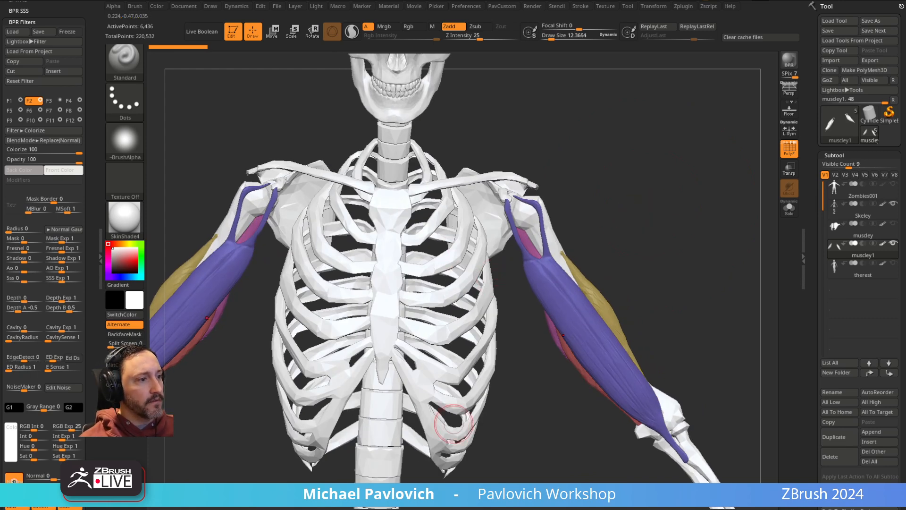
# Step: Check the pectoralis minor in the Zygote Body browser reference and choose the CurveTube brush
pyautogui.hotkey('alt', 'Tab')
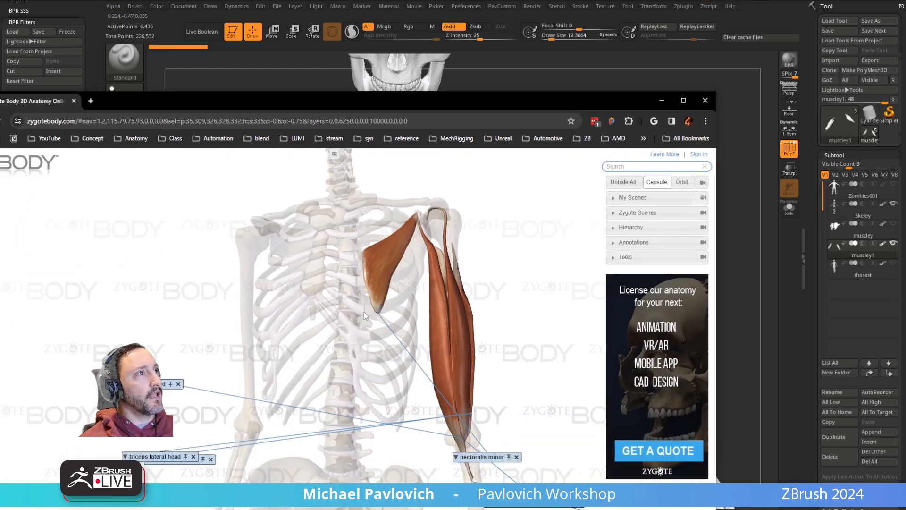
pyautogui.hotkey('alt', 'Tab')
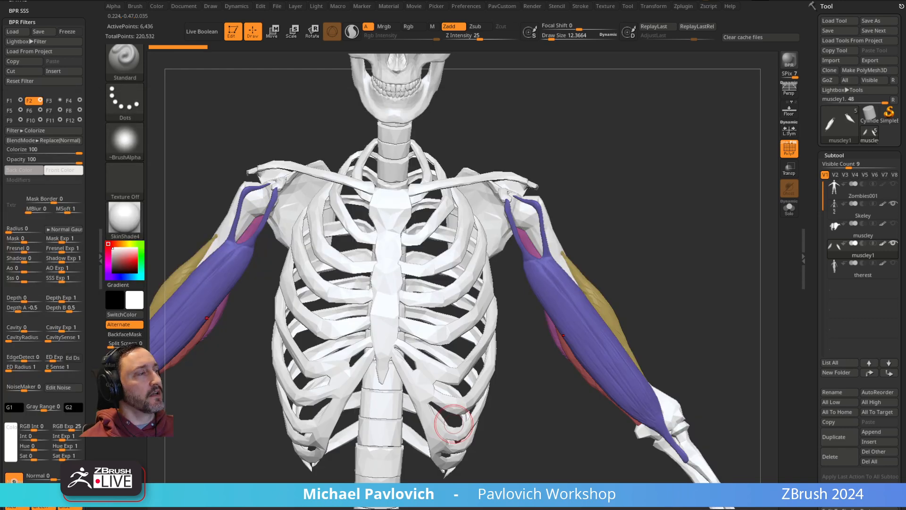
pyautogui.moveTo(637, 198)
pyautogui.mouseDown()
pyautogui.moveTo(669, 152)
pyautogui.moveTo(678, 180)
pyautogui.moveTo(646, 192)
pyautogui.mouseUp()
pyautogui.press('b')
pyautogui.press('c')
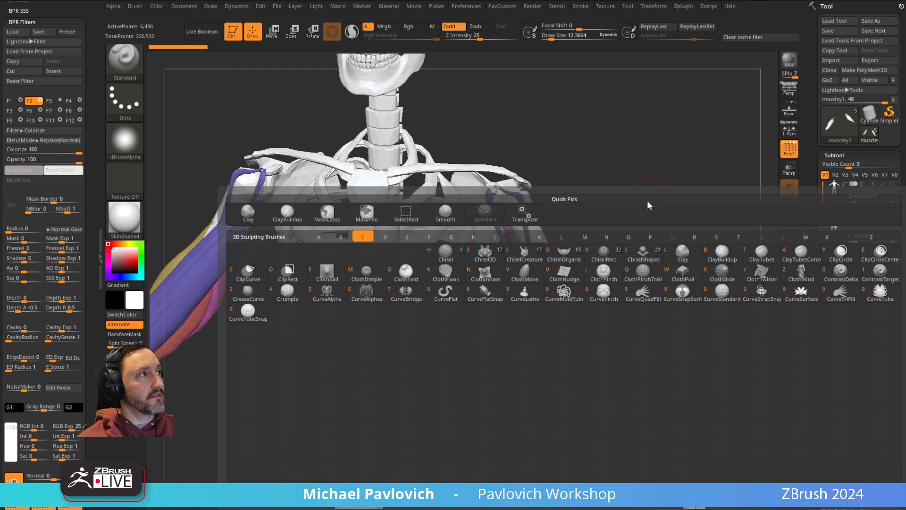
pyautogui.click(869, 302)
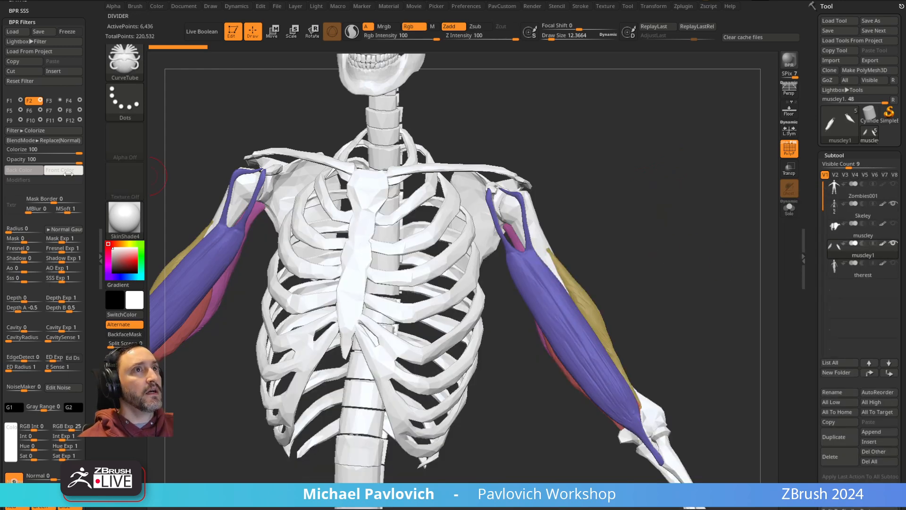
# Step: Remove the Render palette from the docking tray and dock the Stroke palette in its place
pyautogui.scroll(5, 101, 194)
pyautogui.moveTo(88, 3); pyautogui.dragTo(87, 4)
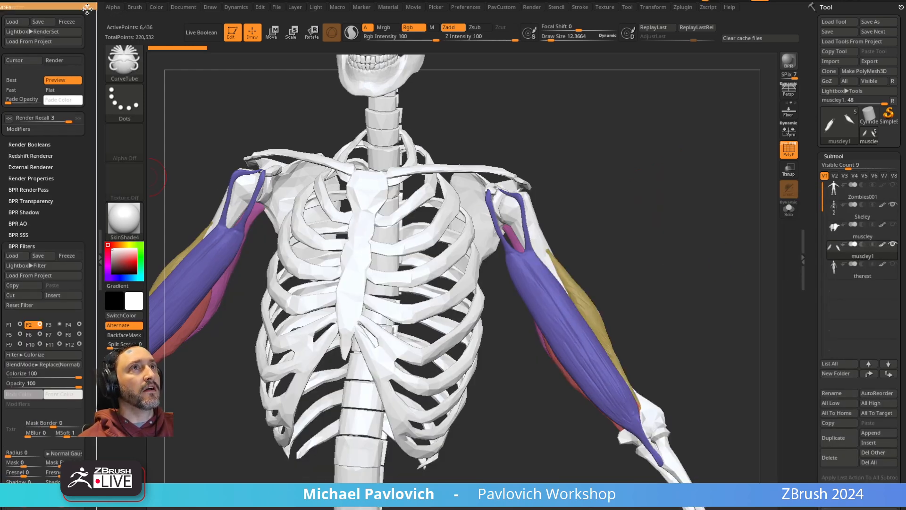
pyautogui.click(87, 6)
pyautogui.click(86, 7)
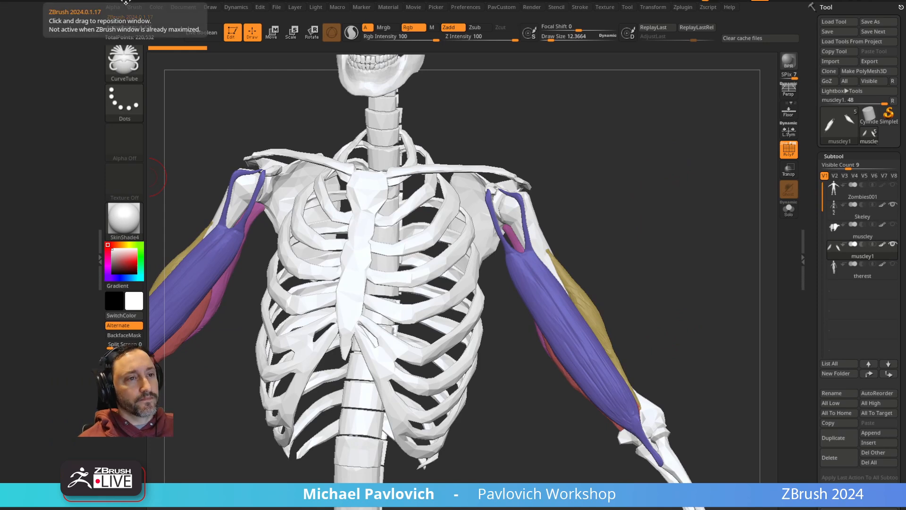
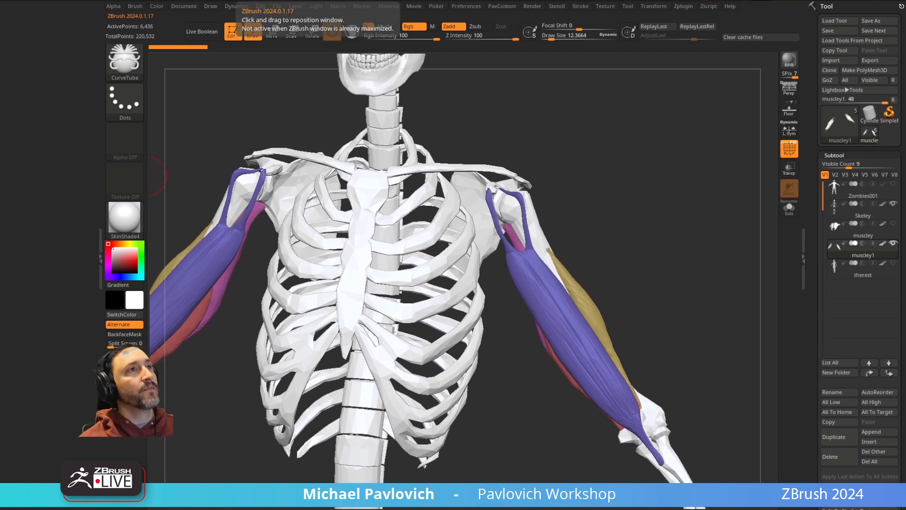
pyautogui.moveTo(201, 102); pyautogui.dragTo(184, 61)
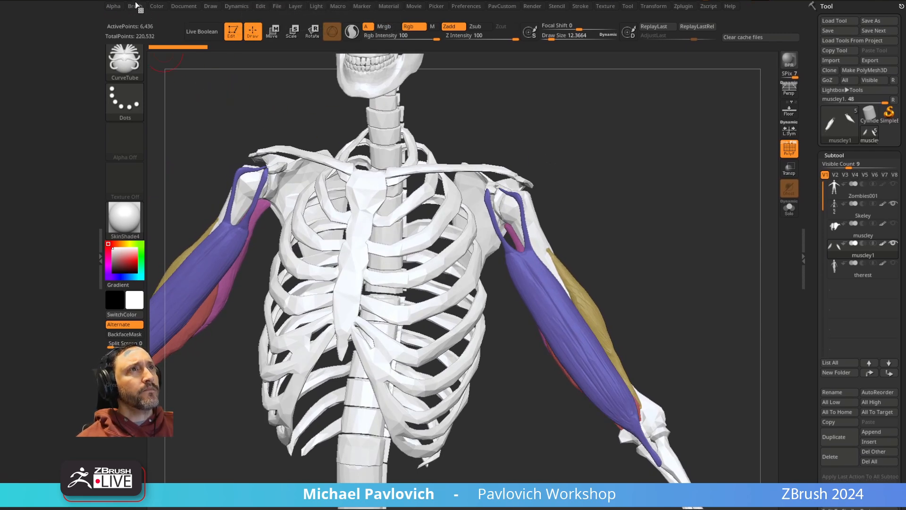
pyautogui.click(581, 6)
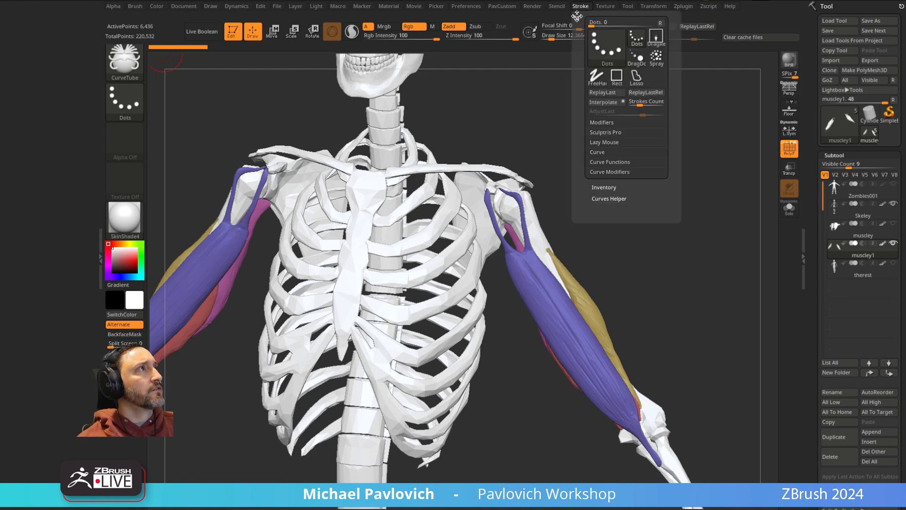
pyautogui.moveTo(284, 93); pyautogui.dragTo(58, 190)
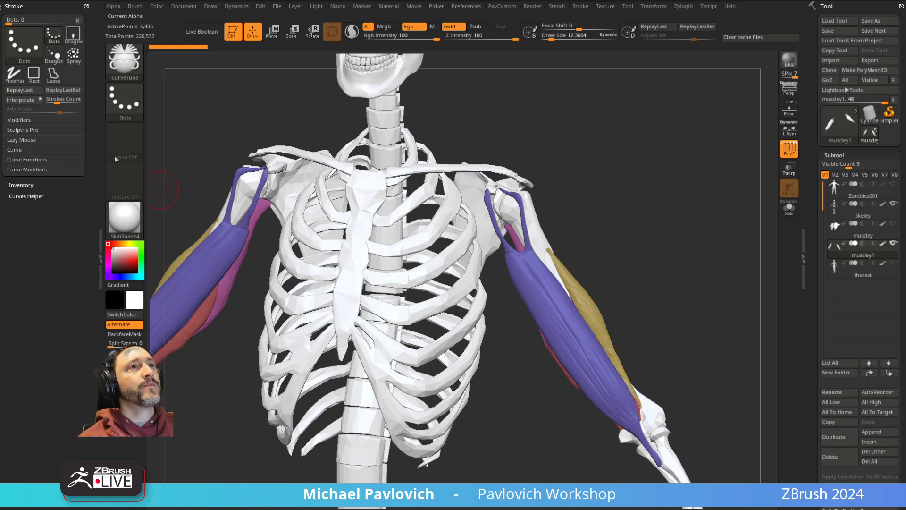
# Step: Expand the Curve, Curve Functions and Curve Modifiers settings and enable the Size modifier for the CurveTube brush
pyautogui.click(23, 151)
pyautogui.click(27, 238)
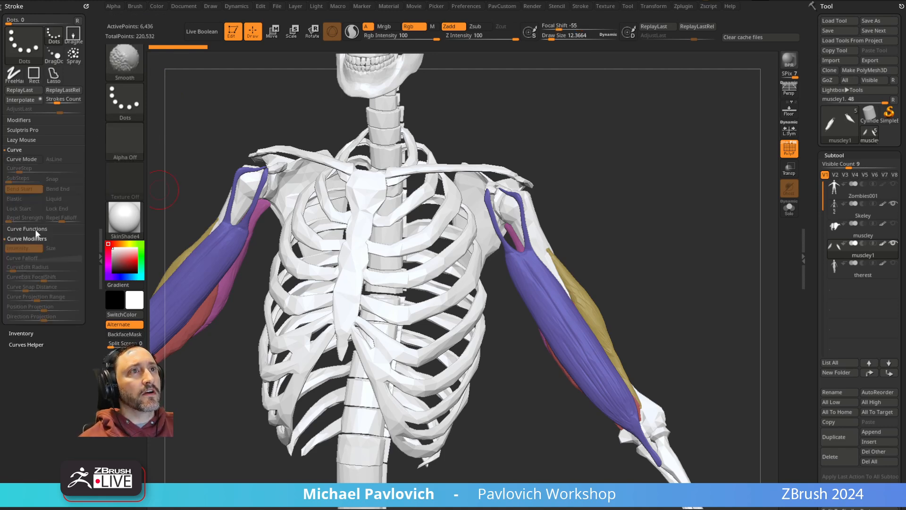
pyautogui.click(42, 228)
pyautogui.click(51, 307)
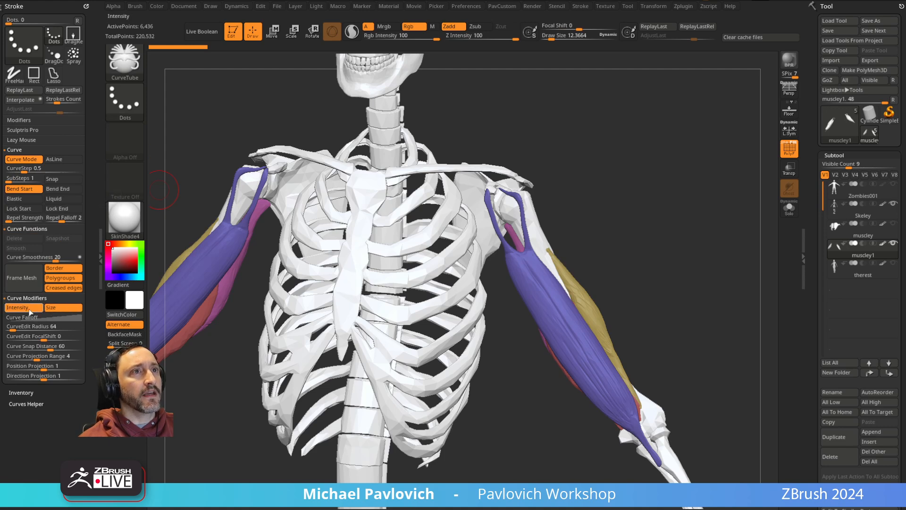
# Step: Shape the CurveTube brush's Curve Falloff into a dome, thin at both ends and thickest in the middle
pyautogui.click(43, 318)
pyautogui.moveTo(7, 390); pyautogui.dragTo(4, 371)
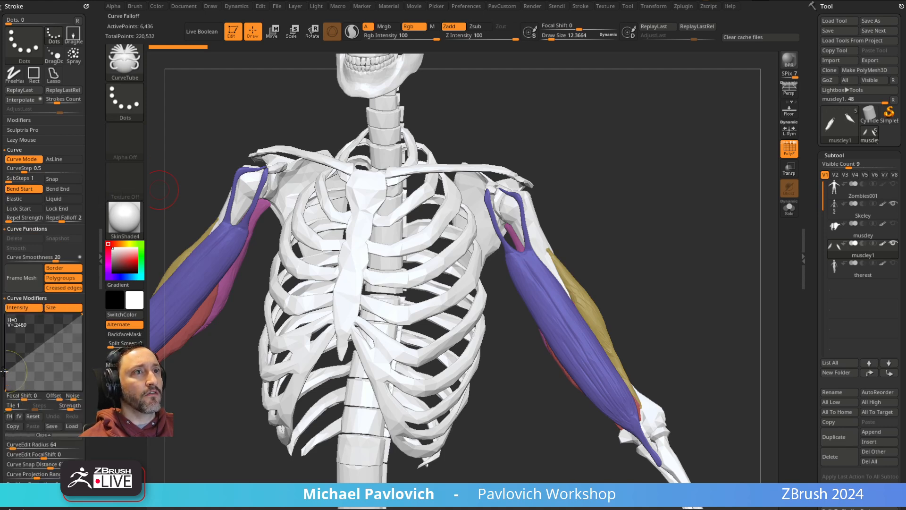
pyautogui.moveTo(32, 343); pyautogui.dragTo(35, 330)
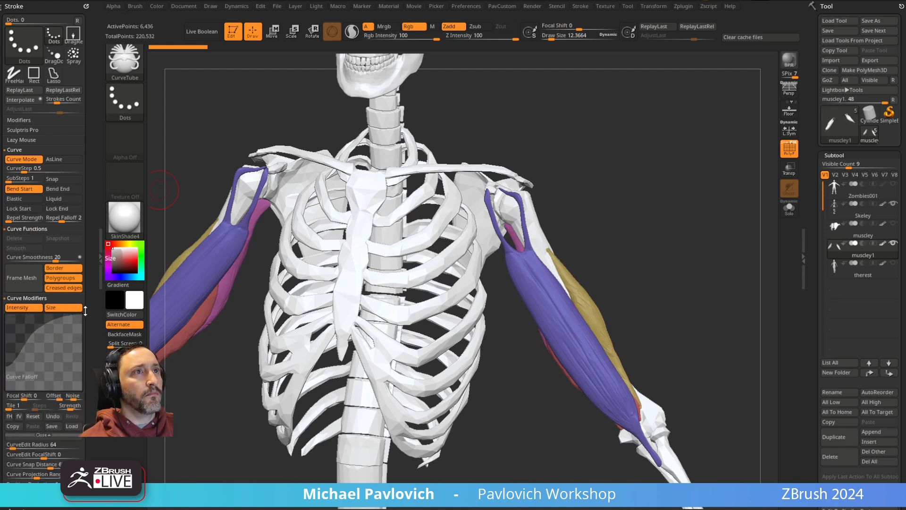
pyautogui.moveTo(82, 314); pyautogui.dragTo(85, 354)
pyautogui.moveTo(35, 331); pyautogui.dragTo(66, 334)
pyautogui.moveTo(7, 362); pyautogui.dragTo(4, 355)
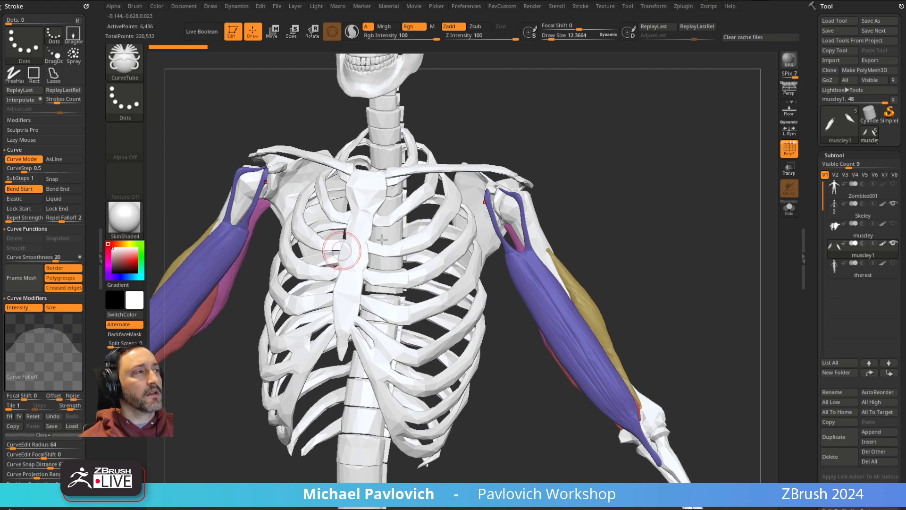
# Step: Disable Bend Start and enable AsLine for the CurveTube brush
pyautogui.moveTo(587, 199); pyautogui.dragTo(564, 187)
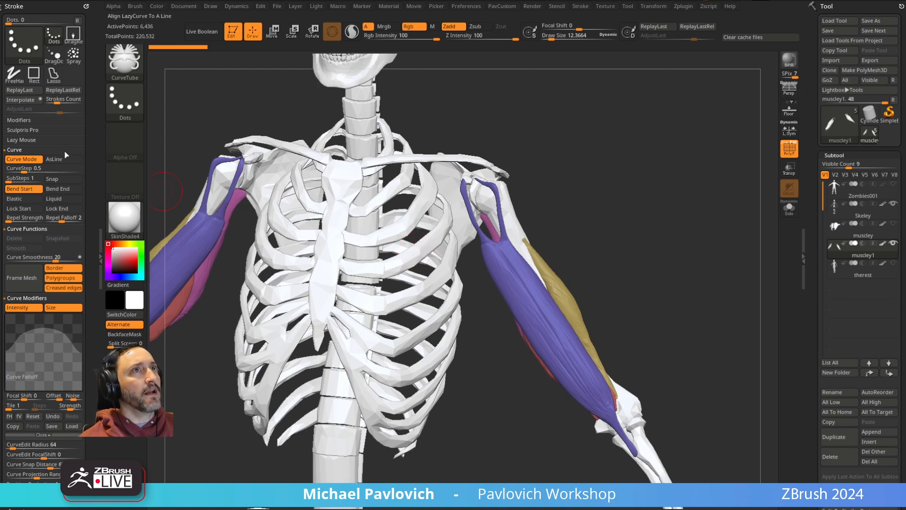
pyautogui.click(33, 191)
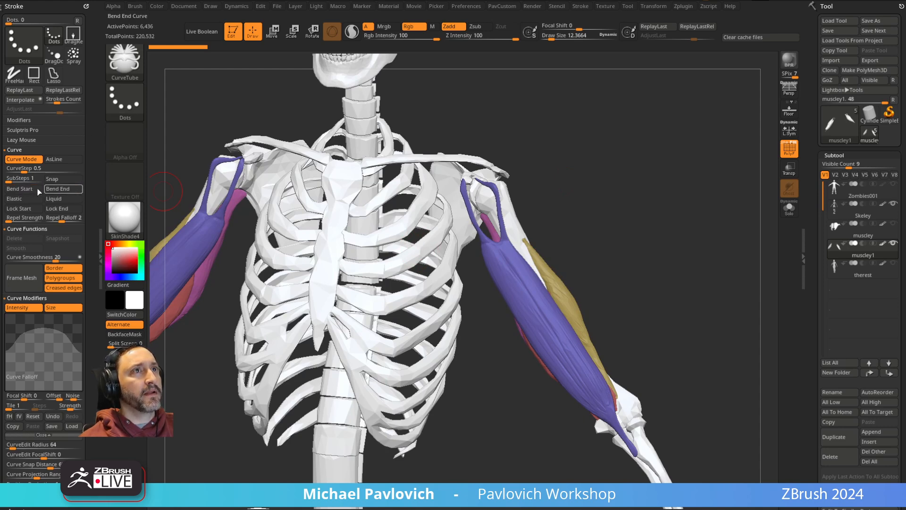
pyautogui.click(57, 161)
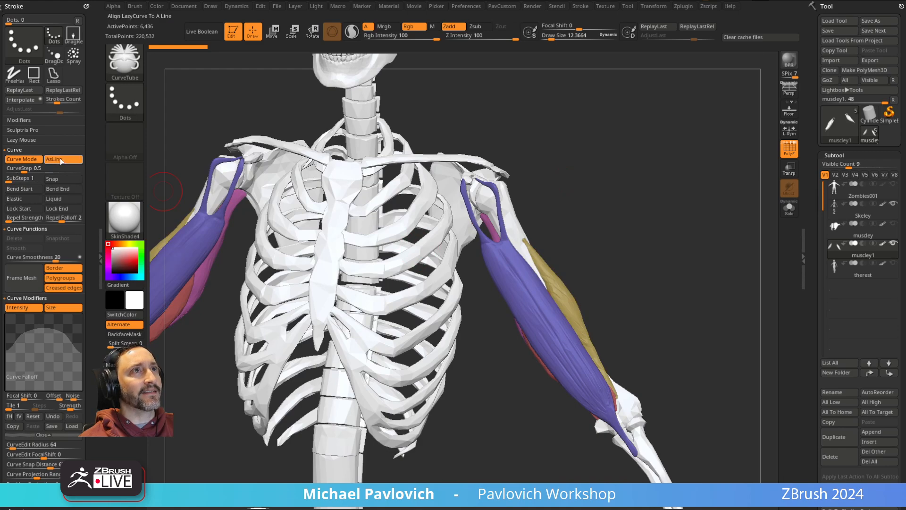
# Step: Draw a test CurveTube muscle from the upper ribs to the shoulder, check it from the side and undo it
pyautogui.keyDown('alt'); pyautogui.moveTo(593, 132); pyautogui.dragTo(565, 140); pyautogui.keyUp('alt')
pyautogui.moveTo(383, 267); pyautogui.dragTo(472, 208)
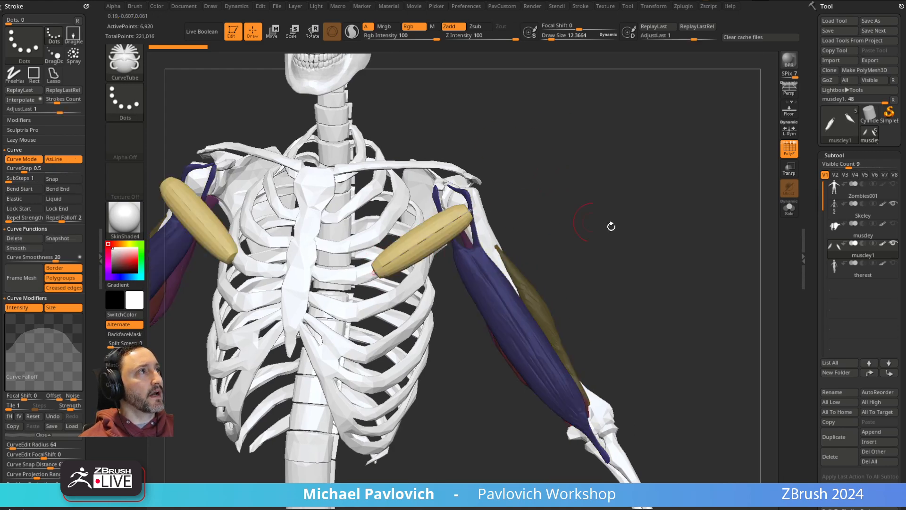
pyautogui.moveTo(621, 216)
pyautogui.mouseDown()
pyautogui.moveTo(586, 188)
pyautogui.moveTo(627, 168)
pyautogui.moveTo(621, 222)
pyautogui.moveTo(454, 259)
pyautogui.mouseUp()
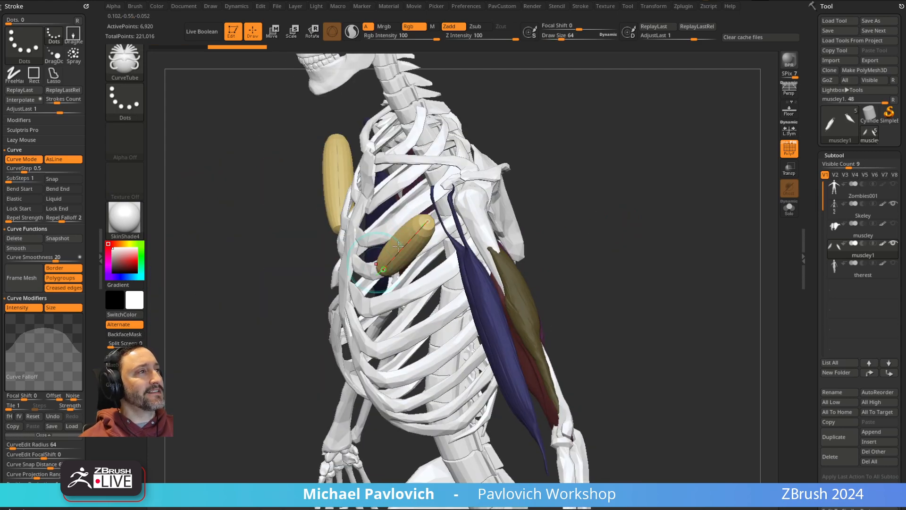
pyautogui.moveTo(589, 172)
pyautogui.mouseDown()
pyautogui.moveTo(626, 158)
pyautogui.moveTo(578, 160)
pyautogui.mouseUp()
pyautogui.moveTo(427, 203); pyautogui.dragTo(447, 207)
pyautogui.moveTo(578, 187)
pyautogui.mouseDown()
pyautogui.moveTo(629, 190)
pyautogui.moveTo(593, 180)
pyautogui.mouseUp()
pyautogui.hotkey('ctrl', 'z')
pyautogui.hotkey('ctrl', 'z')
pyautogui.keyDown('shift'); pyautogui.moveTo(656, 206); pyautogui.dragTo(654, 238); pyautogui.keyUp('shift')
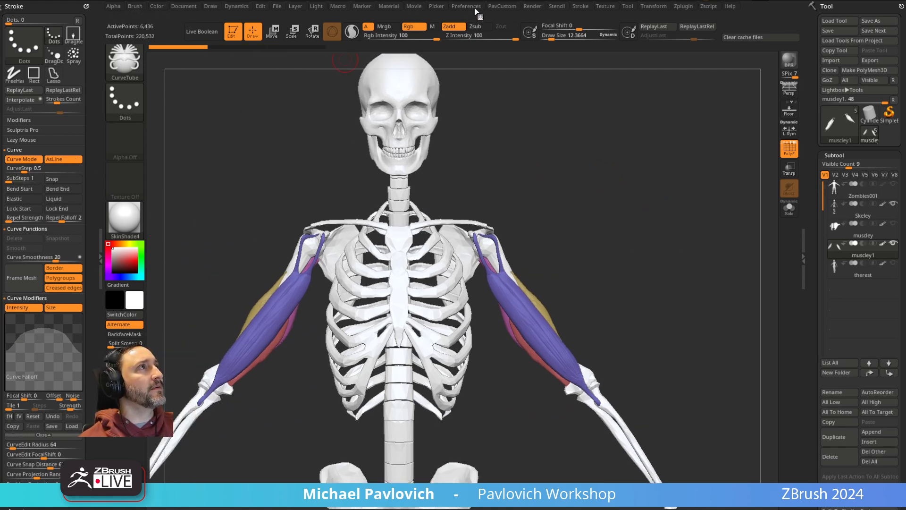
pyautogui.click(436, 6)
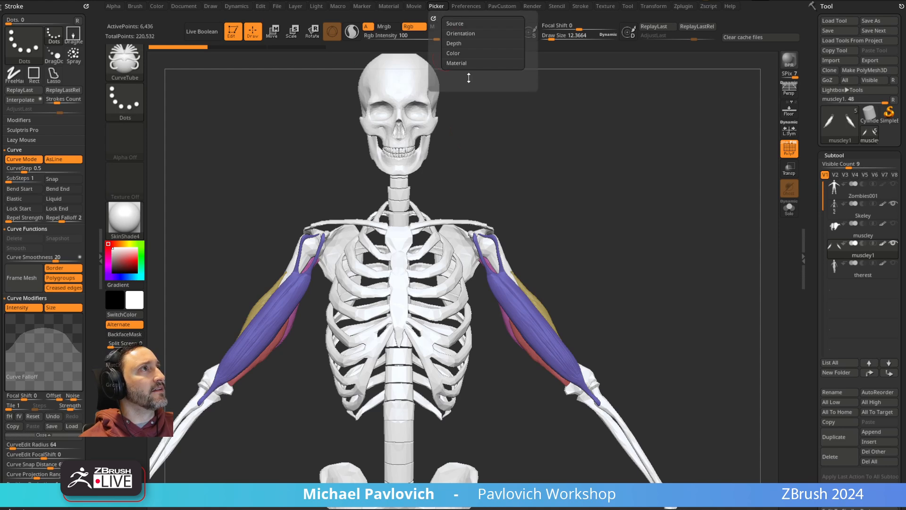
pyautogui.press('shift')
pyautogui.click(459, 33)
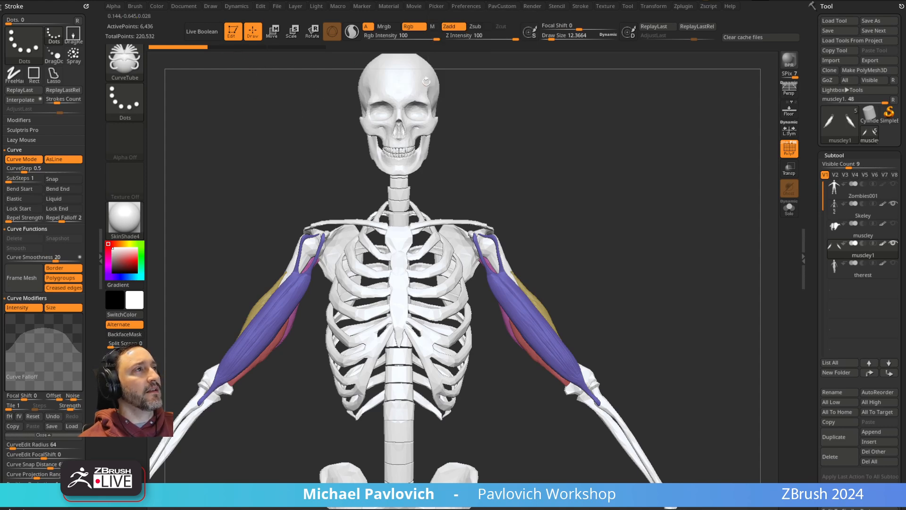
# Step: Leave edit mode, clear the skeleton from the canvas, and draw a Cylinder3D in edit mode
pyautogui.click(240, 33)
pyautogui.click(287, 50)
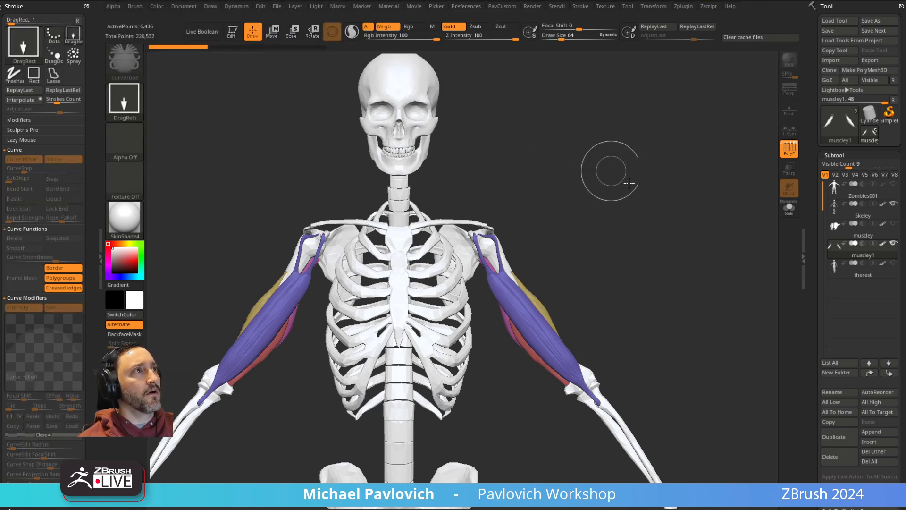
pyautogui.hotkey('ctrl', 'n')
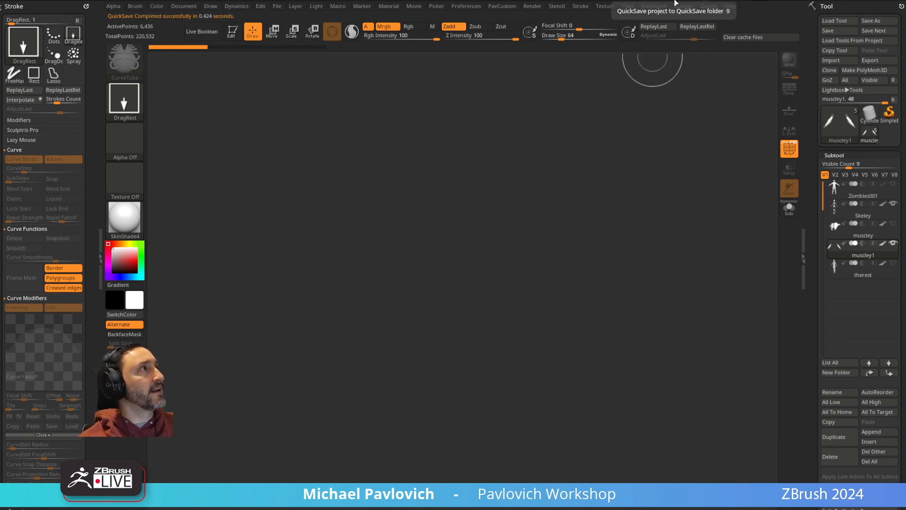
pyautogui.click(839, 123)
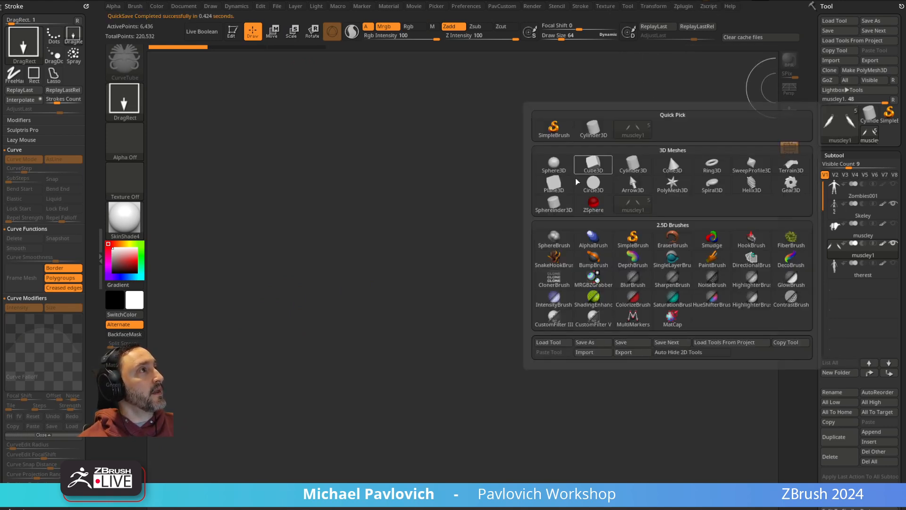
pyautogui.click(635, 173)
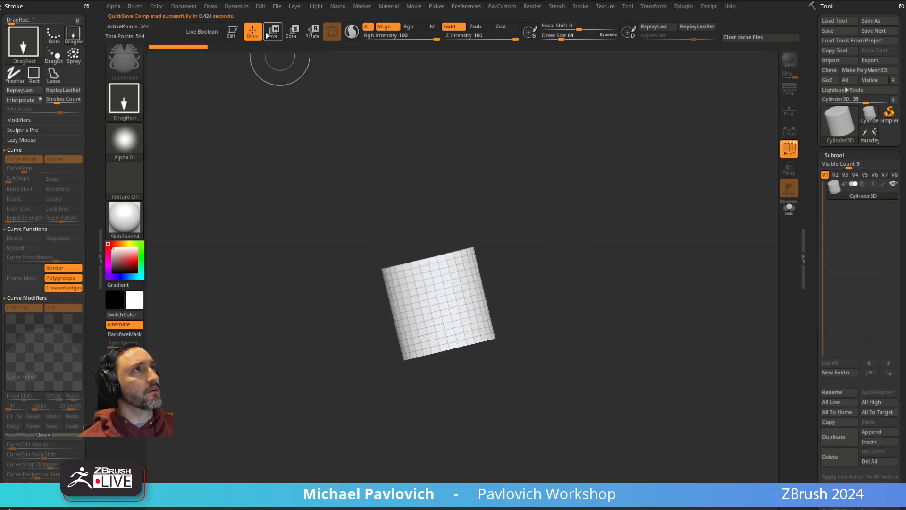
pyautogui.click(241, 38)
pyautogui.press('f')
pyautogui.moveTo(624, 275); pyautogui.dragTo(661, 240)
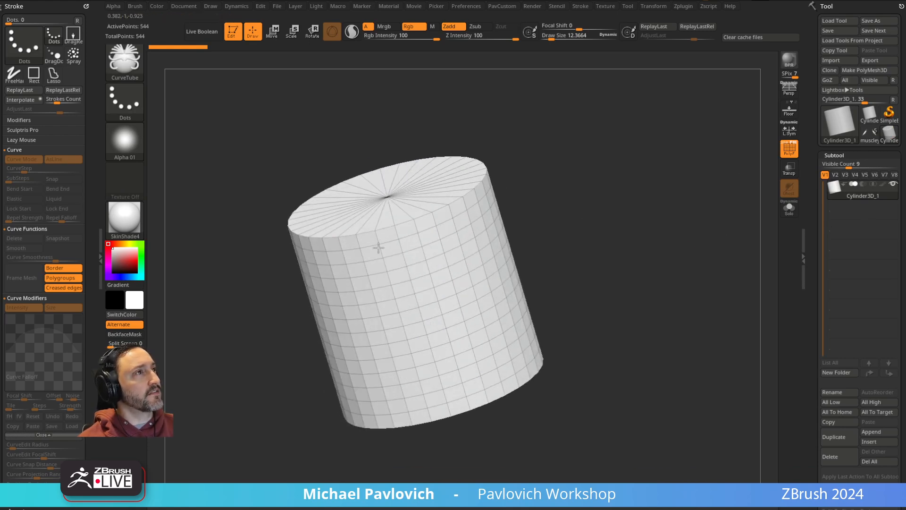
# Step: Initialize the cylinder with HDivide 8 and VDivide 4, and convert it to a PolyMesh3D
pyautogui.moveTo(819, 259); pyautogui.dragTo(819, 137)
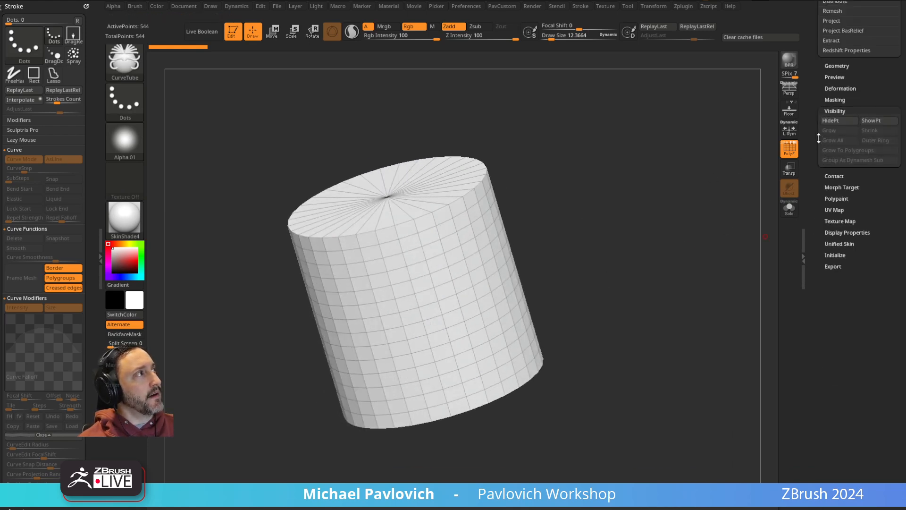
pyautogui.keyDown('shift'); pyautogui.click(827, 255); pyautogui.keyUp('shift')
pyautogui.click(839, 293)
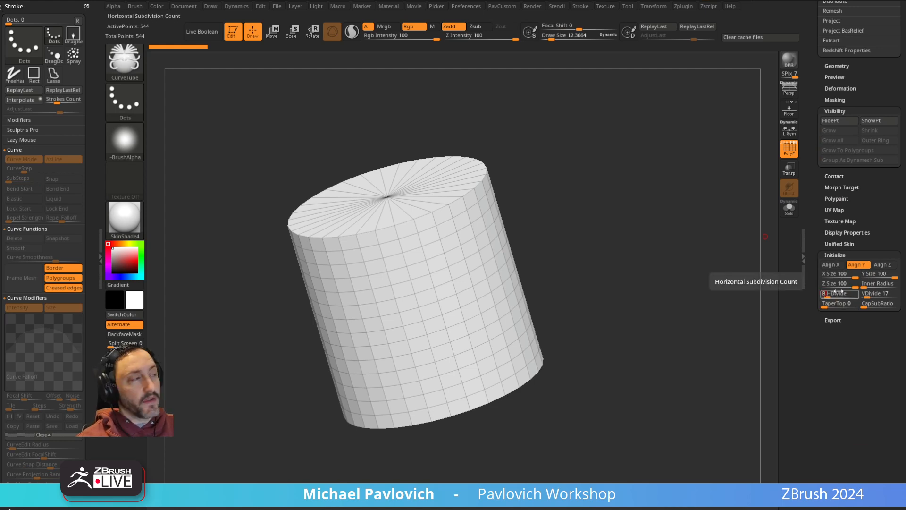
pyautogui.press('Tab')
pyautogui.write('4')
pyautogui.press('Return')
pyautogui.moveTo(808, 227); pyautogui.dragTo(802, 340)
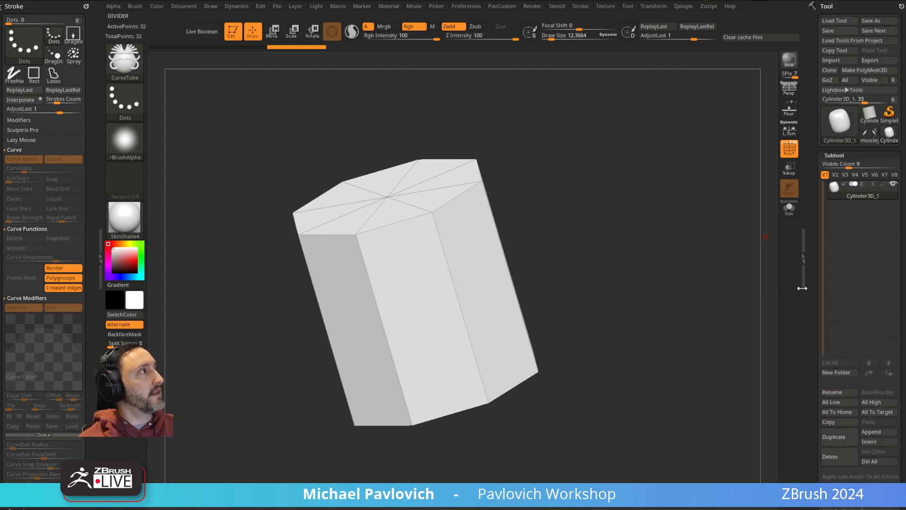
pyautogui.click(864, 70)
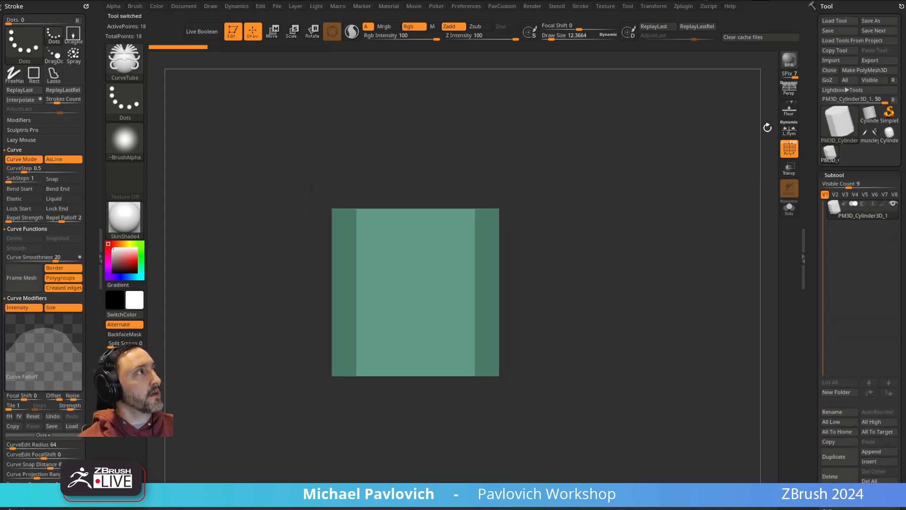
# Step: Insert two evenly spaced edge loops around the cylinder's sides using ZModeler's Insert action with Multiple EdgeLoops
pyautogui.click(787, 146)
pyautogui.moveTo(697, 176)
pyautogui.mouseDown()
pyautogui.moveTo(615, 228)
pyautogui.moveTo(646, 204)
pyautogui.moveTo(636, 213)
pyautogui.mouseUp()
pyautogui.press('b')
pyautogui.press('z')
pyautogui.press('m')
pyautogui.press('space')
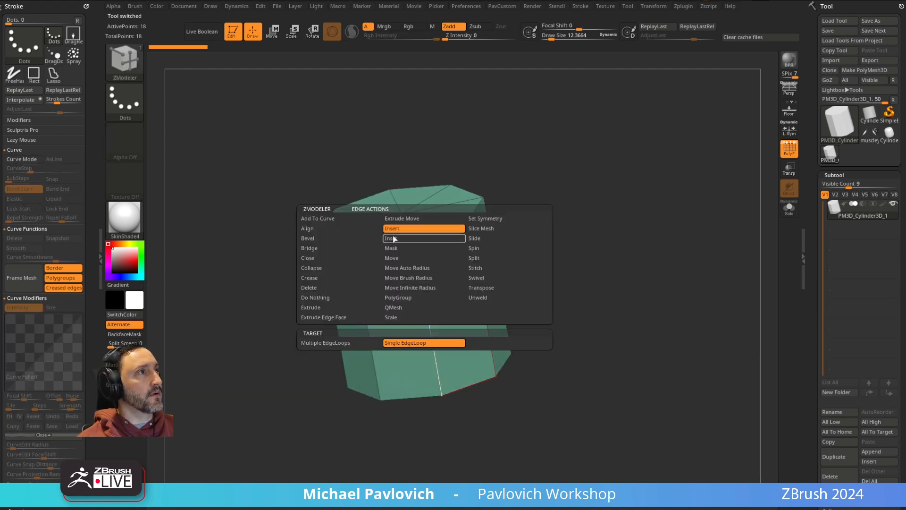
pyautogui.click(345, 342)
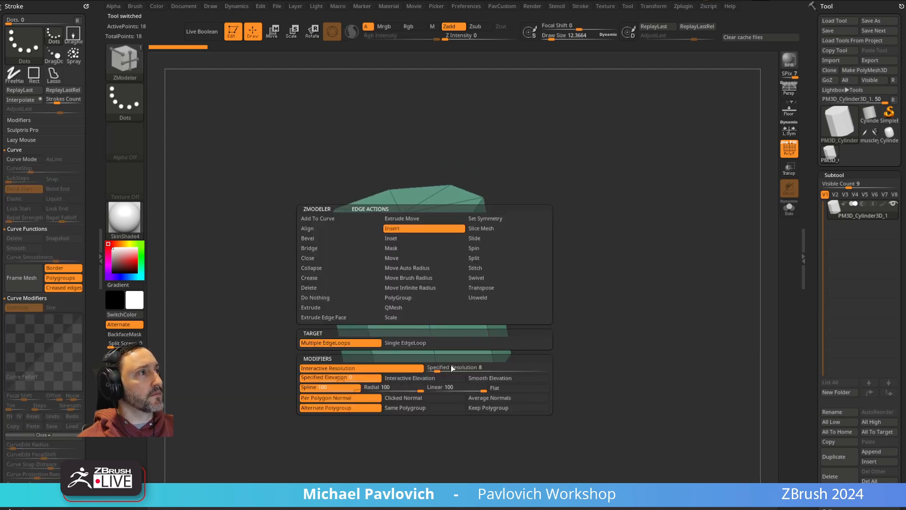
pyautogui.click(490, 409)
pyautogui.click(418, 271)
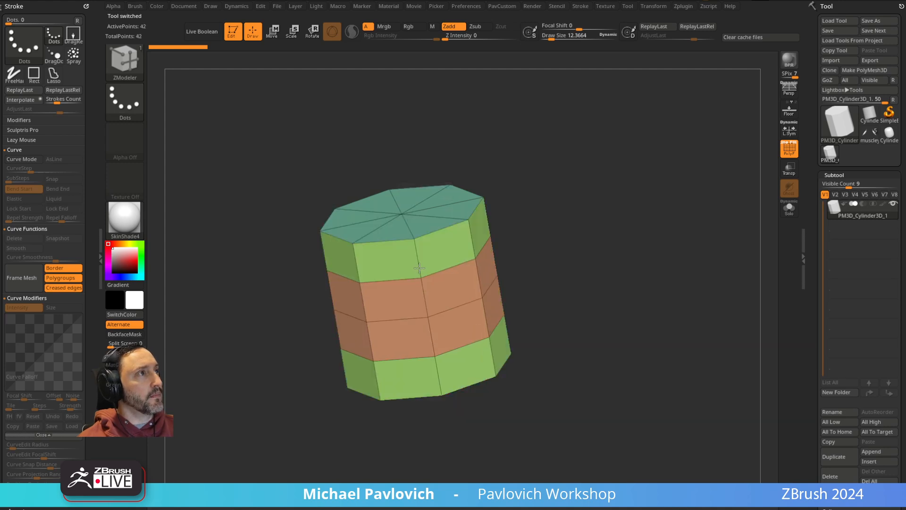
pyautogui.hotkey('ctrl', 'z')
pyautogui.moveTo(421, 284); pyautogui.dragTo(428, 261)
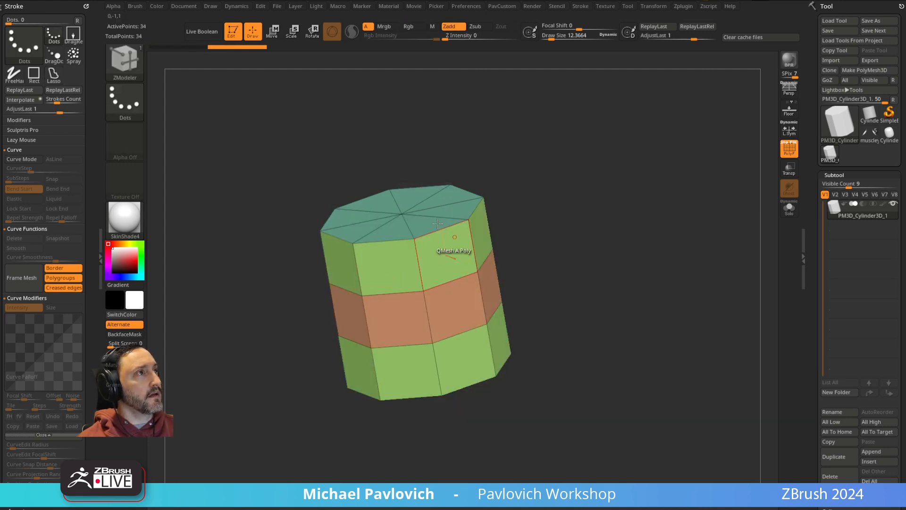
# Step: Polygroup the cylinder's end sections together with their caps, keeping the middle band as a separate polygroup
pyautogui.keyDown('shift'); pyautogui.moveTo(569, 210); pyautogui.dragTo(573, 210); pyautogui.keyUp('shift')
pyautogui.keyDown('ctrl'); pyautogui.keyDown('shift'); pyautogui.moveTo(225, 166); pyautogui.dragTo(538, 307); pyautogui.keyUp('shift'); pyautogui.keyUp('ctrl')
pyautogui.keyDown('ctrl'); pyautogui.click(538, 293); pyautogui.keyUp('ctrl')
pyautogui.keyDown('ctrl'); pyautogui.keyDown('shift'); pyautogui.click(533, 306); pyautogui.keyUp('shift'); pyautogui.keyUp('ctrl')
pyautogui.keyDown('ctrl'); pyautogui.keyDown('shift'); pyautogui.moveTo(514, 447); pyautogui.dragTo(204, 331); pyautogui.keyUp('shift'); pyautogui.keyUp('ctrl')
pyautogui.moveTo(544, 279); pyautogui.dragTo(552, 243)
pyautogui.hotkey('ctrl', 'w')
pyautogui.keyDown('ctrl'); pyautogui.keyDown('shift'); pyautogui.click(569, 243); pyautogui.keyUp('shift'); pyautogui.keyUp('ctrl')
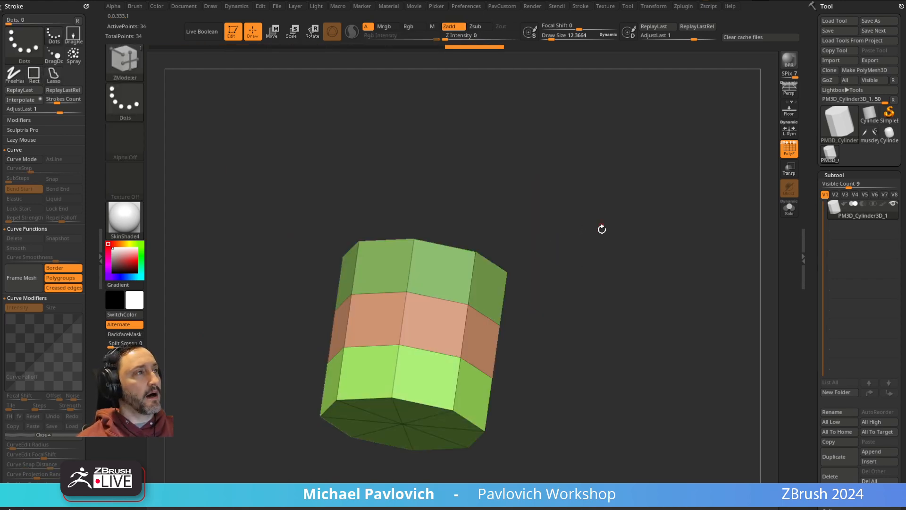
# Step: Face the upright cylinder straight on and create a new InsertMesh brush from it
pyautogui.moveTo(506, 170); pyautogui.dragTo(583, 239)
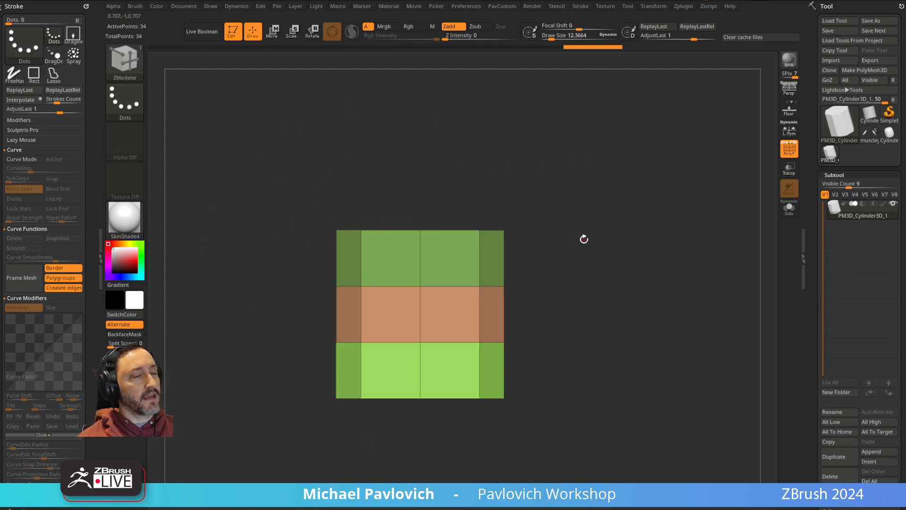
pyautogui.press('b')
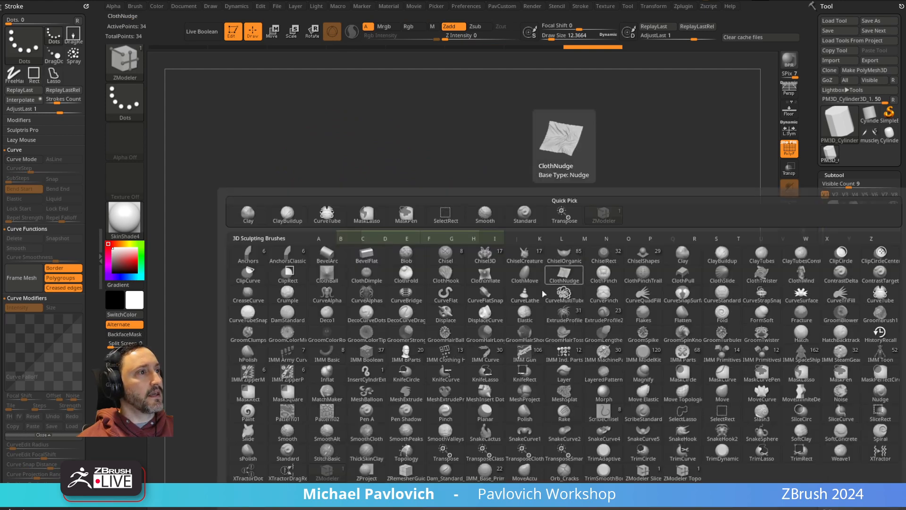
pyautogui.click(434, 198)
pyautogui.click(411, 163)
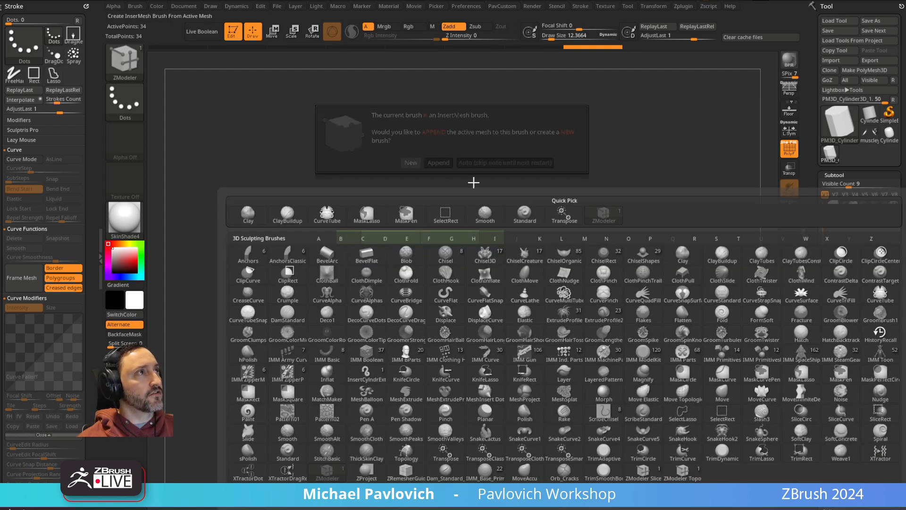
# Step: Place two test copies of the insert mesh on the cylinder and undo them
pyautogui.moveTo(453, 331)
pyautogui.mouseDown()
pyautogui.moveTo(472, 302)
pyautogui.moveTo(476, 349)
pyautogui.mouseUp()
pyautogui.moveTo(419, 342); pyautogui.dragTo(424, 355)
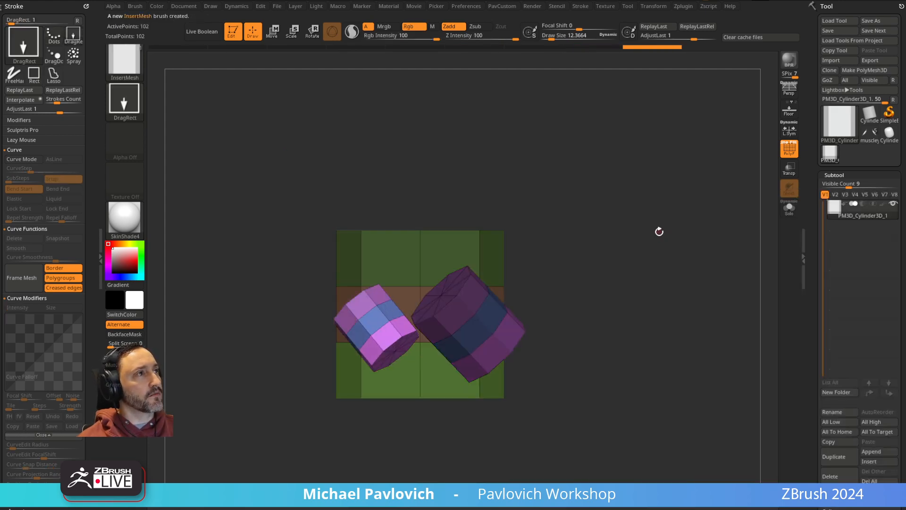
pyautogui.hotkey('ctrl', 'z')
pyautogui.hotkey('ctrl', 'z')
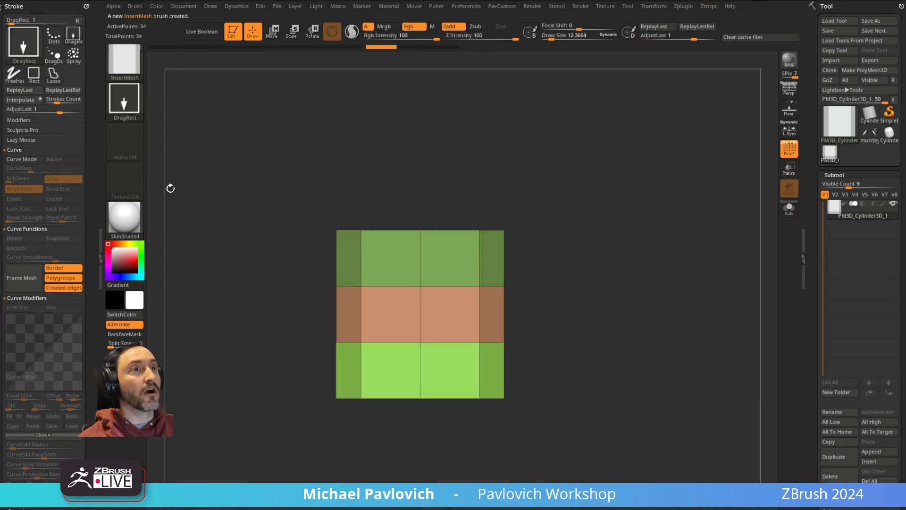
# Step: Enable Curve Mode for the InsertMesh brush, enlarge the brush to about 125.7, and draw an S-shaped curve beginning on the cylinder
pyautogui.click(23, 159)
pyautogui.moveTo(623, 199); pyautogui.dragTo(611, 105)
pyautogui.press('s')
pyautogui.moveTo(703, 250)
pyautogui.keyDown('alt'); pyautogui.mouseDown()
pyautogui.moveTo(650, 287)
pyautogui.moveTo(663, 272)
pyautogui.mouseUp(); pyautogui.keyUp('alt')
pyautogui.hotkey('ctrl', 'z')
pyautogui.moveTo(400, 370)
pyautogui.mouseDown()
pyautogui.moveTo(584, 188)
pyautogui.moveTo(503, 195)
pyautogui.mouseUp()
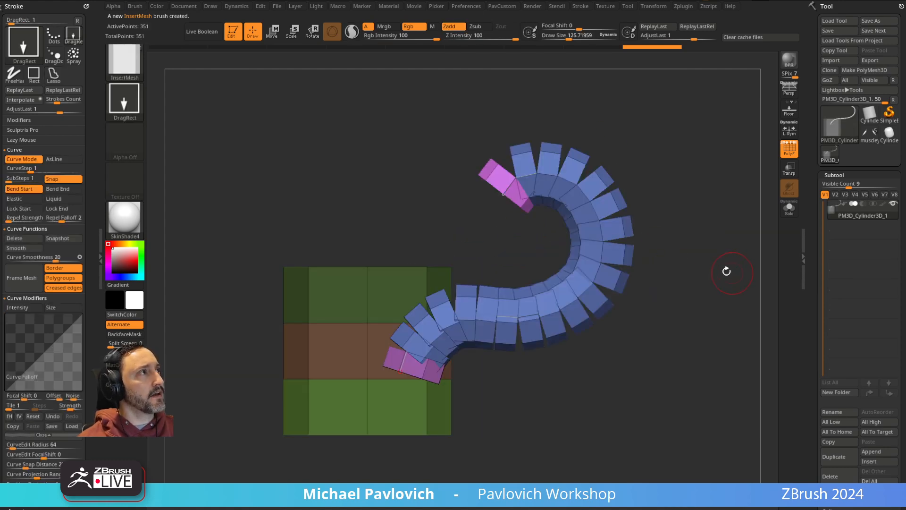
pyautogui.keyDown('alt'); pyautogui.moveTo(732, 273); pyautogui.dragTo(716, 265); pyautogui.keyUp('alt')
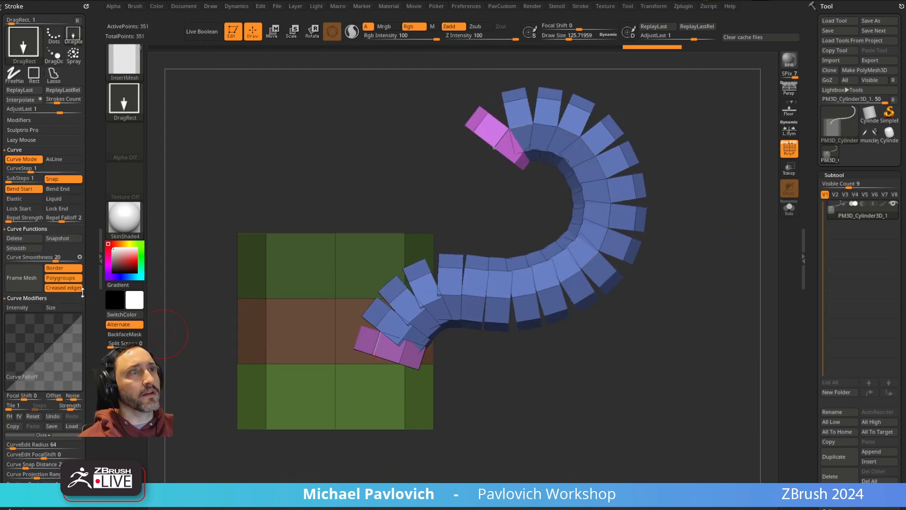
# Step: Dock the Brush palette and enable Tri Parts and Weld Points in the InsertMesh brush's modifiers, applying them to the S-shaped curve
pyautogui.click(129, 14)
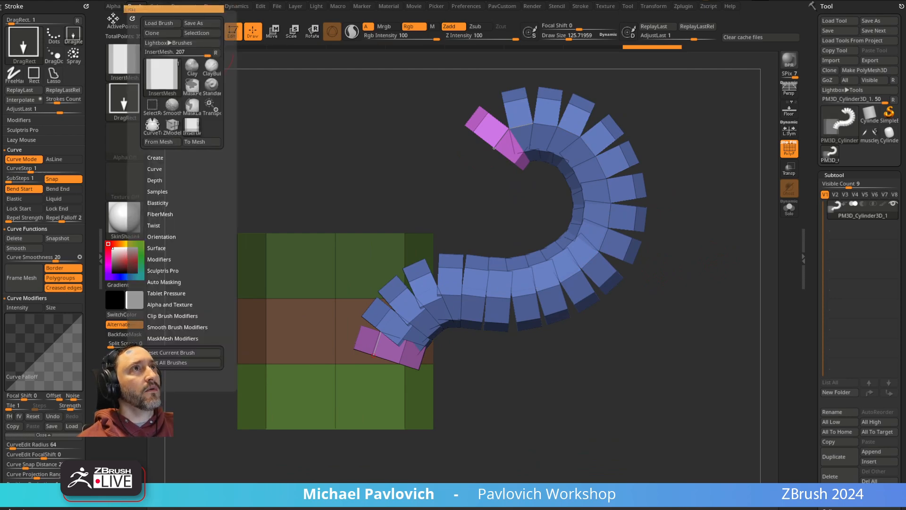
pyautogui.click(26, 254)
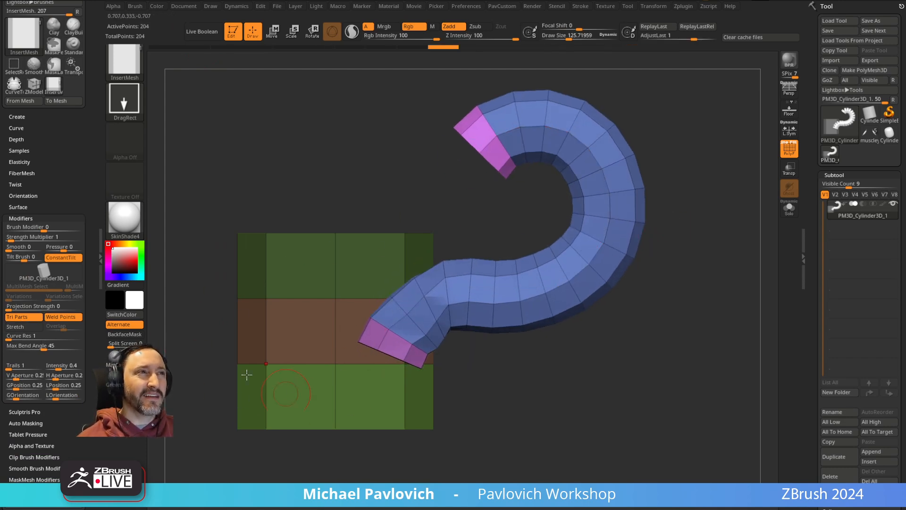
pyautogui.moveTo(665, 211)
pyautogui.keyDown('alt'); pyautogui.mouseDown()
pyautogui.moveTo(651, 208)
pyautogui.moveTo(679, 220)
pyautogui.mouseUp(); pyautogui.keyUp('alt')
pyautogui.moveTo(493, 210)
pyautogui.mouseDown()
pyautogui.moveTo(412, 221)
pyautogui.moveTo(420, 244)
pyautogui.moveTo(257, 210)
pyautogui.moveTo(398, 324)
pyautogui.moveTo(514, 369)
pyautogui.moveTo(344, 373)
pyautogui.moveTo(219, 269)
pyautogui.moveTo(246, 391)
pyautogui.moveTo(593, 199)
pyautogui.moveTo(344, 340)
pyautogui.moveTo(268, 402)
pyautogui.mouseUp()
pyautogui.moveTo(596, 207)
pyautogui.mouseDown()
pyautogui.moveTo(552, 206)
pyautogui.moveTo(534, 227)
pyautogui.moveTo(586, 259)
pyautogui.moveTo(594, 290)
pyautogui.moveTo(576, 311)
pyautogui.moveTo(585, 326)
pyautogui.moveTo(593, 269)
pyautogui.moveTo(589, 290)
pyautogui.mouseUp()
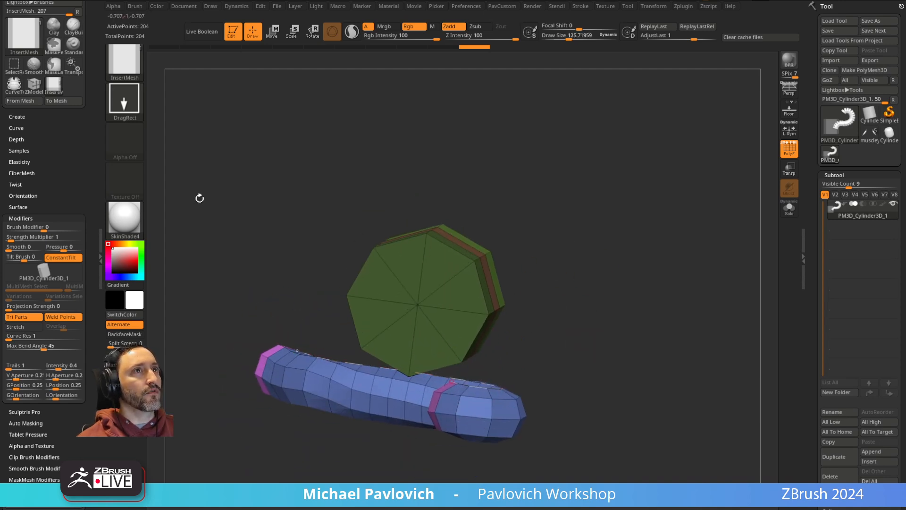
# Step: Adjust the InsertMesh brush's Imbed depth to centre the tube on its curve, and update the S-shaped curve
pyautogui.click(16, 139)
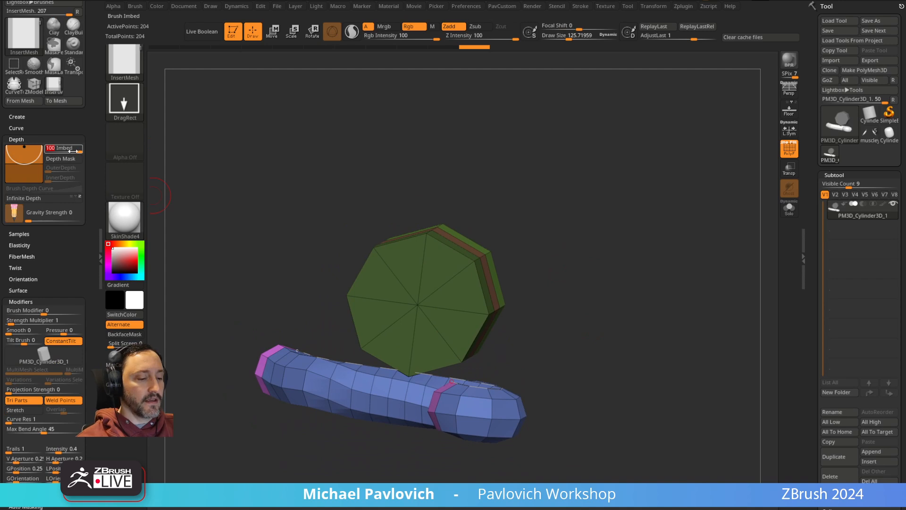
pyautogui.click(476, 384)
pyautogui.moveTo(596, 340); pyautogui.dragTo(576, 236)
# Step: Enable the Size curve modifier and shape its falloff into an arch with ends near 0.35 and a raised middle, applying it to the S-shaped curve
pyautogui.moveTo(57, 253); pyautogui.dragTo(59, 289)
pyautogui.moveTo(57, 443); pyautogui.dragTo(57, 57)
pyautogui.moveTo(57, 339); pyautogui.dragTo(57, 4)
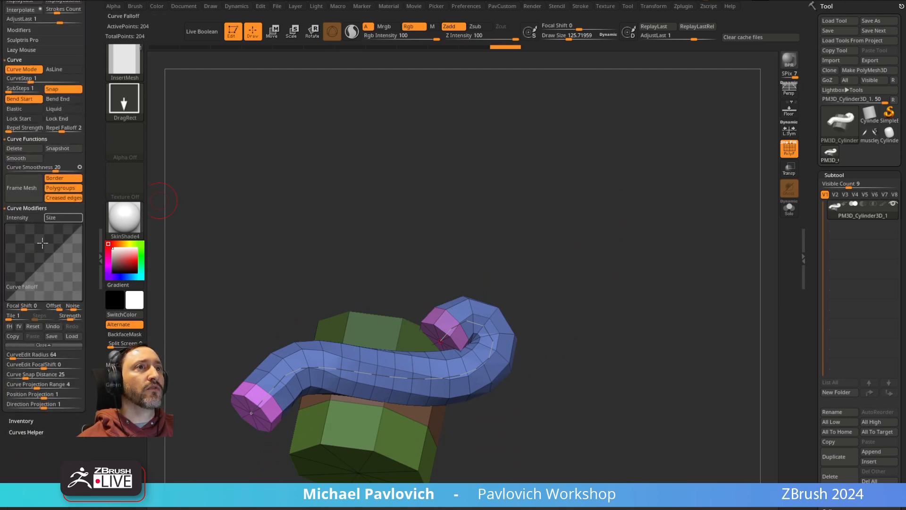
pyautogui.moveTo(4, 295); pyautogui.dragTo(4, 275)
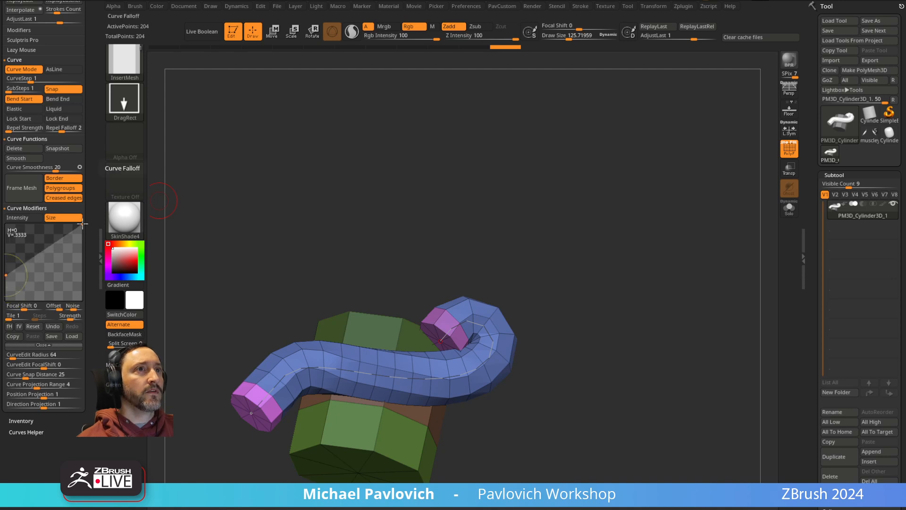
pyautogui.moveTo(82, 224); pyautogui.dragTo(84, 274)
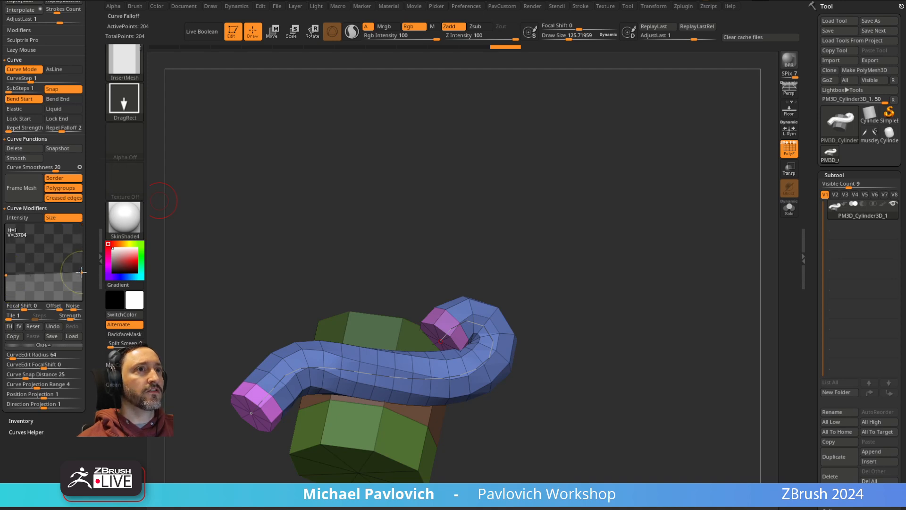
pyautogui.moveTo(26, 274); pyautogui.dragTo(59, 243)
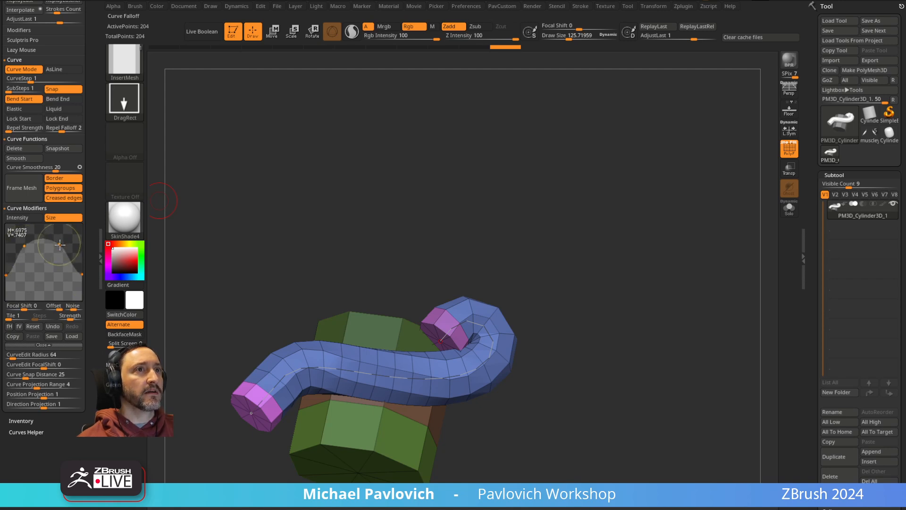
pyautogui.click(384, 370)
pyautogui.moveTo(605, 250)
pyautogui.mouseDown()
pyautogui.moveTo(594, 273)
pyautogui.moveTo(585, 270)
pyautogui.mouseUp()
# Step: Draw an upward S-shaped test tube and a spiral test tube, both starting from the green cylinder
pyautogui.moveTo(363, 352); pyautogui.dragTo(443, 210)
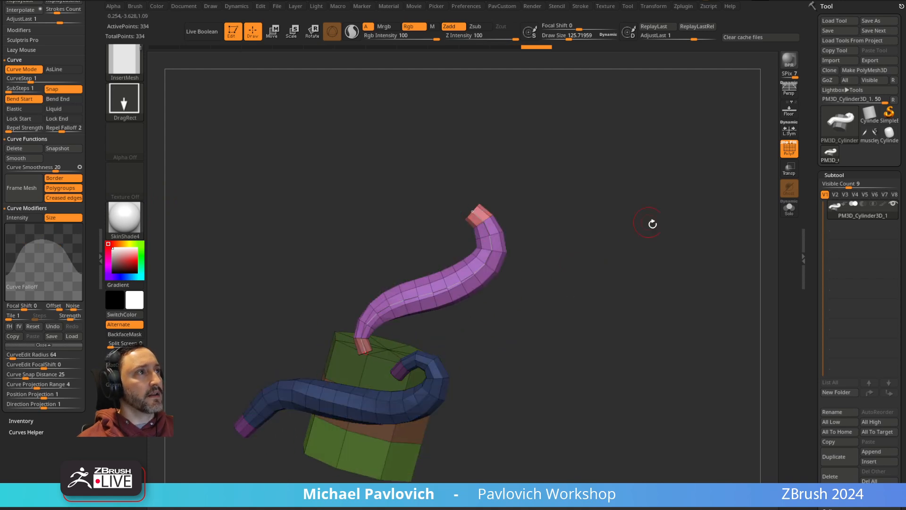
pyautogui.moveTo(644, 212); pyautogui.dragTo(635, 201)
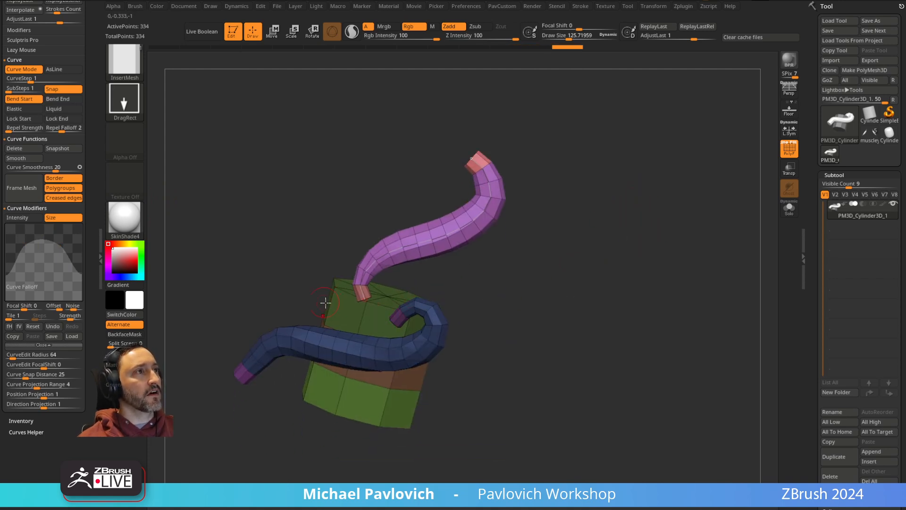
pyautogui.moveTo(343, 177); pyautogui.dragTo(345, 174)
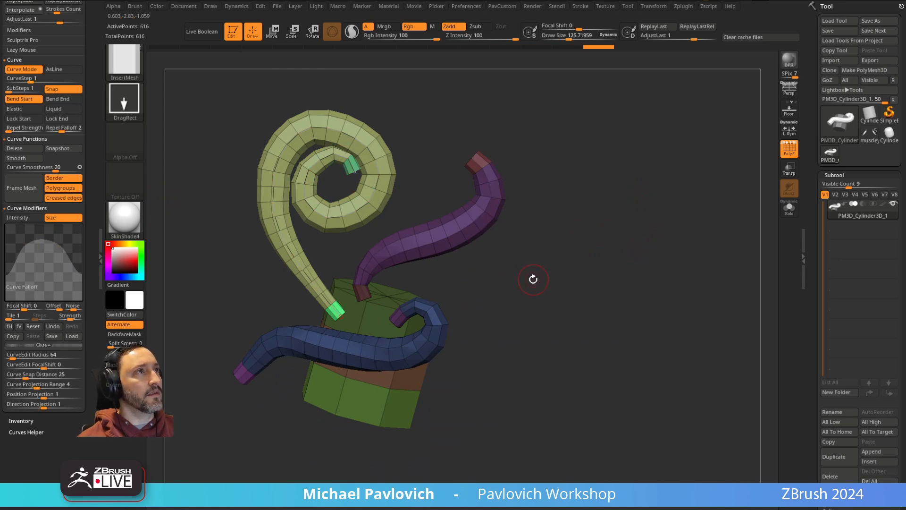
pyautogui.moveTo(425, 170); pyautogui.dragTo(588, 210)
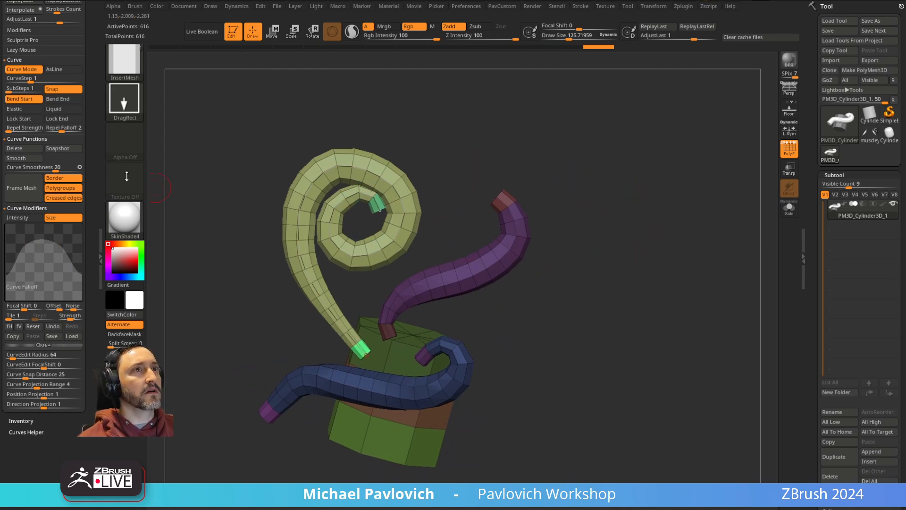
# Step: Enable AsLine for the curve stroke, switch to the muscley1 skeleton tool and set the draw size to about 13.8 facing the rib cage
pyautogui.moveTo(96, 135); pyautogui.dragTo(91, 191)
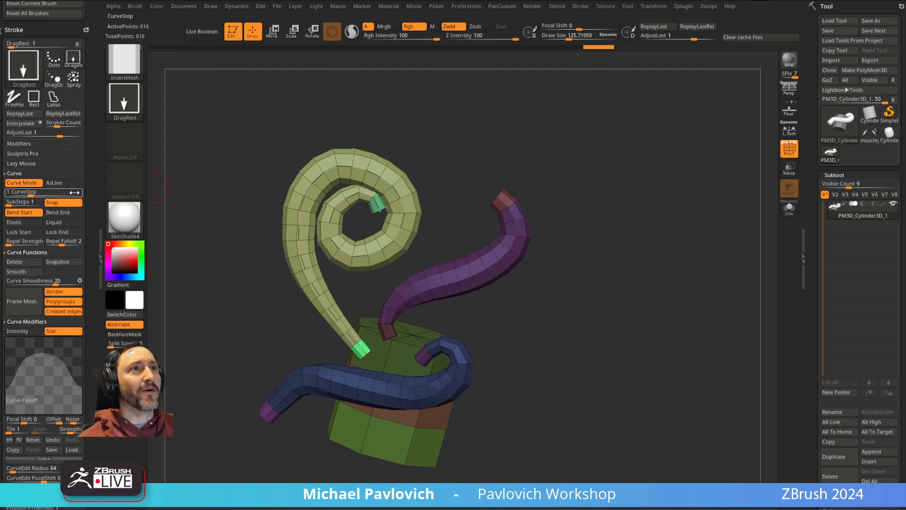
pyautogui.click(61, 184)
pyautogui.click(868, 137)
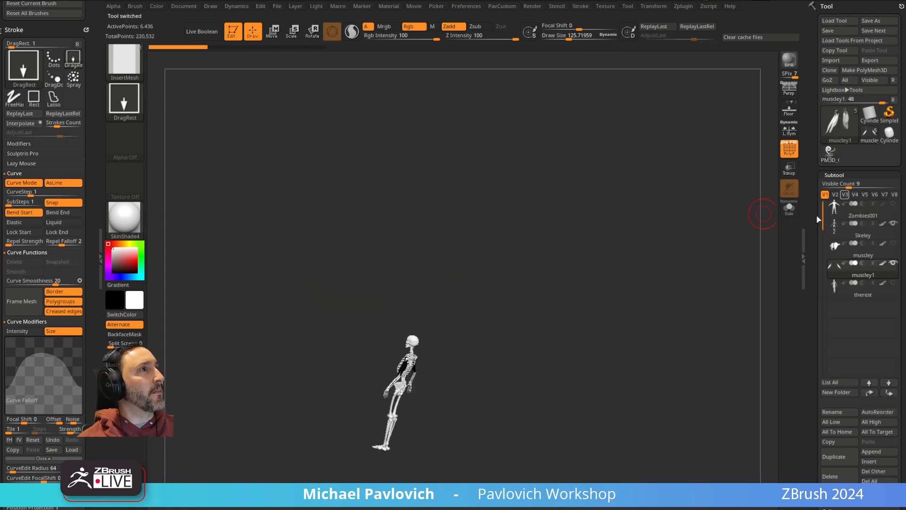
pyautogui.moveTo(597, 300)
pyautogui.keyDown('shift'); pyautogui.mouseDown(button='right')
pyautogui.moveTo(627, 291)
pyautogui.moveTo(643, 370)
pyautogui.moveTo(676, 212)
pyautogui.mouseUp(button='right'); pyautogui.keyUp('shift')
pyautogui.press('s')
pyautogui.moveTo(662, 230); pyautogui.dragTo(645, 230)
pyautogui.moveTo(647, 213)
pyautogui.keyDown('ctrl'); pyautogui.mouseDown(button='right')
pyautogui.moveTo(679, 216)
pyautogui.moveTo(667, 228)
pyautogui.mouseUp(button='right'); pyautogui.keyUp('ctrl')
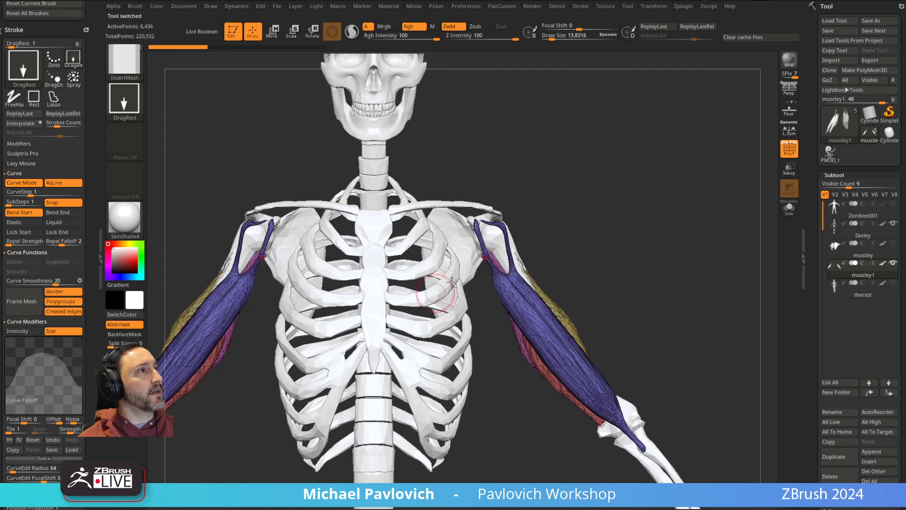
# Step: Try a straight muscle ending near the shoulder, undo it, and turn off Snap and Bend Start for the curve
pyautogui.click(495, 237)
pyautogui.moveTo(667, 197)
pyautogui.mouseDown(button='right')
pyautogui.moveTo(642, 200)
pyautogui.moveTo(658, 187)
pyautogui.mouseUp(button='right')
pyautogui.hotkey('ctrl', 'z')
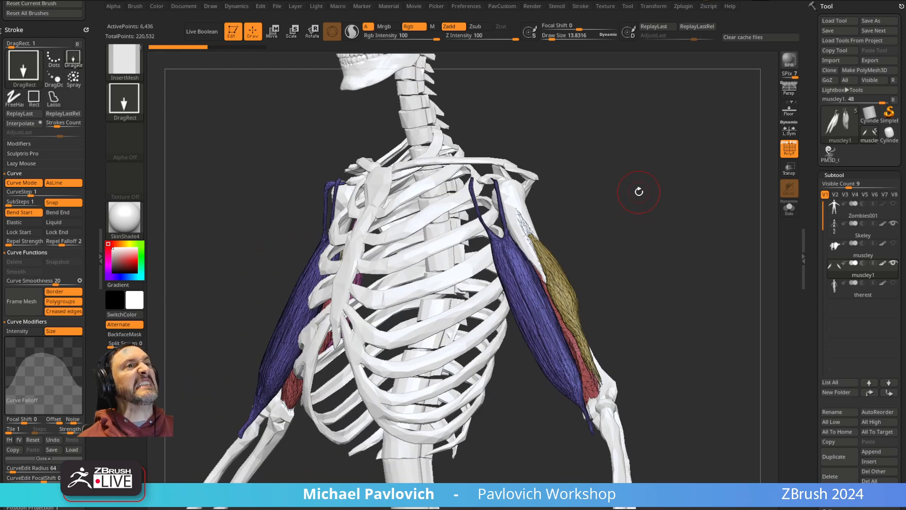
pyautogui.click(70, 205)
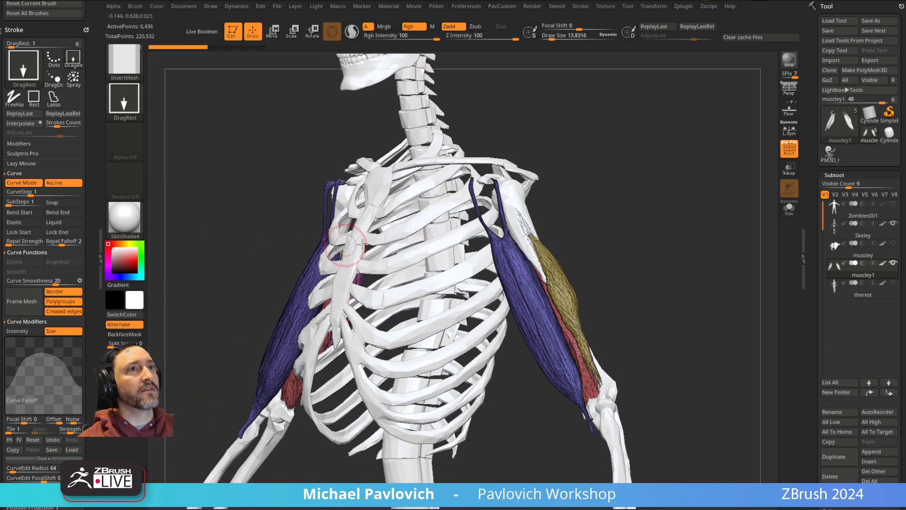
# Step: Try a muscle line from the ribs to the upper arm at draw size 13.8, and undo it
pyautogui.moveTo(602, 169); pyautogui.dragTo(599, 186, button='right')
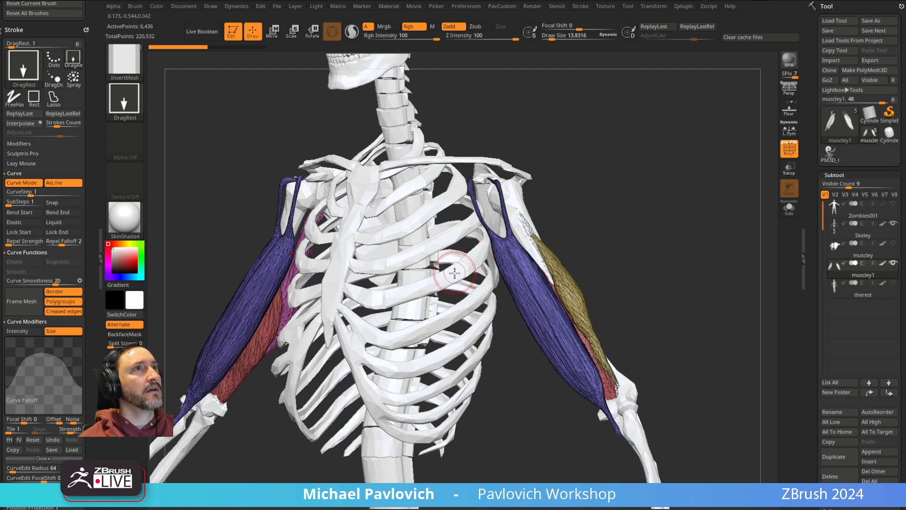
pyautogui.moveTo(522, 215); pyautogui.dragTo(523, 214)
pyautogui.moveTo(608, 192)
pyautogui.mouseDown(button='right')
pyautogui.moveTo(591, 217)
pyautogui.moveTo(598, 205)
pyautogui.mouseUp(button='right')
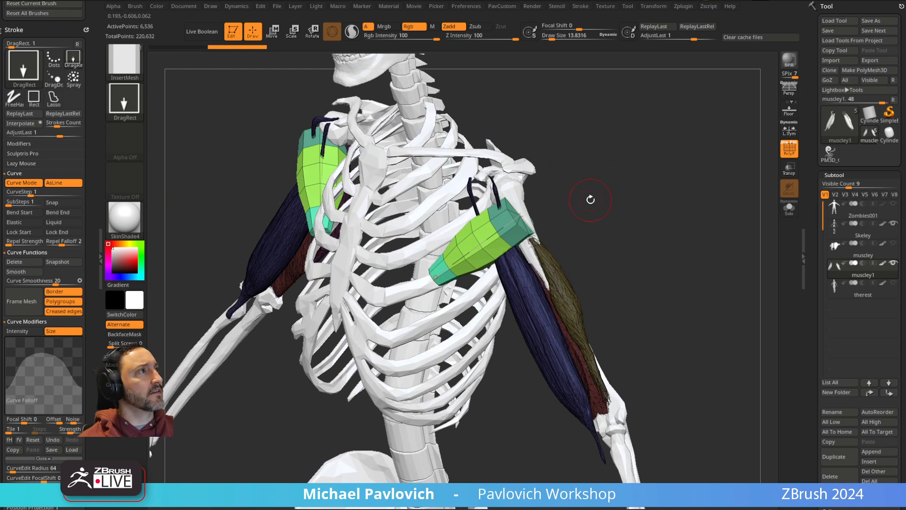
pyautogui.hotkey('ctrl', 'z')
# Step: Reduce the draw size to about 6.37 and draw a slimmer muscle from an upper rib to the front of the shoulder, replacing a trial one
pyautogui.press('s')
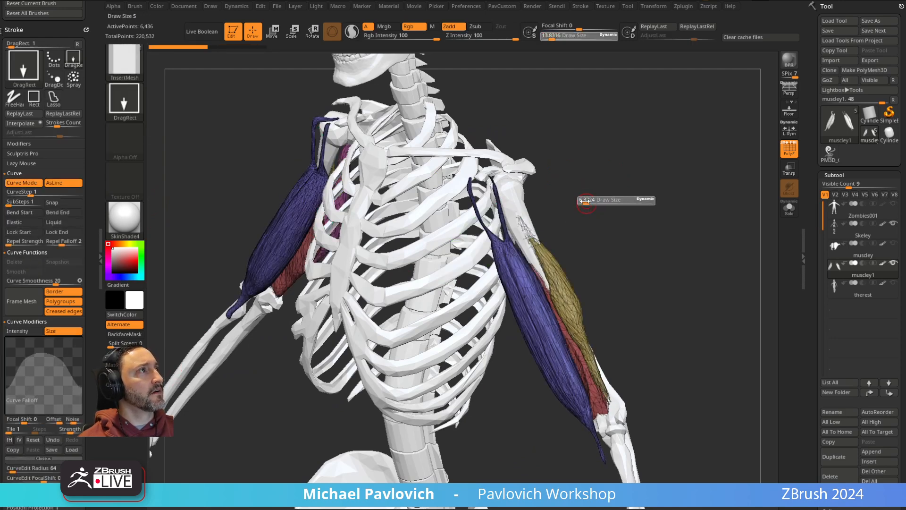
pyautogui.moveTo(433, 278); pyautogui.dragTo(505, 217)
pyautogui.moveTo(662, 177); pyautogui.dragTo(564, 206)
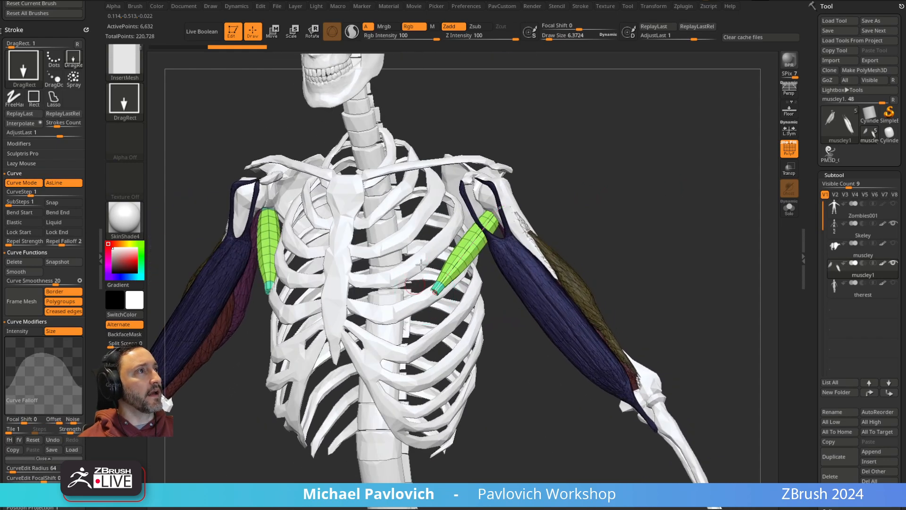
pyautogui.hotkey('ctrl', 'z')
pyautogui.moveTo(480, 191); pyautogui.dragTo(482, 193)
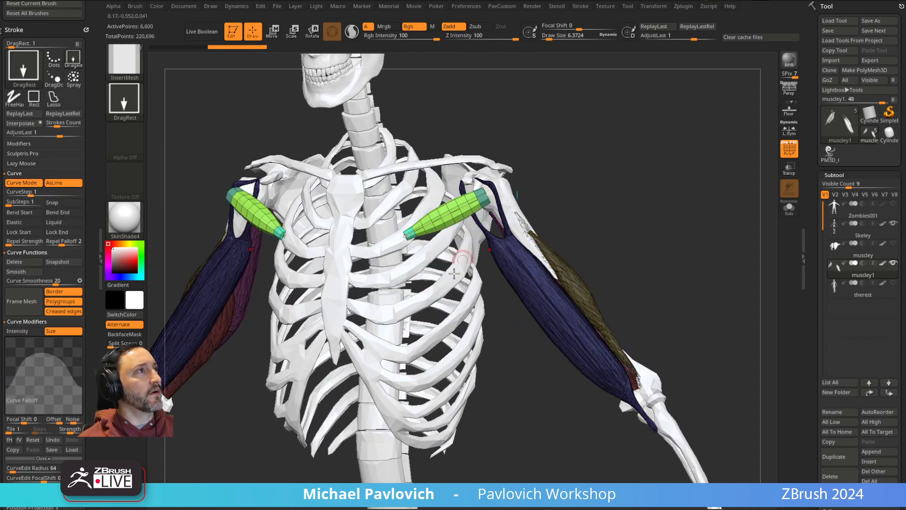
pyautogui.moveTo(613, 156)
pyautogui.mouseDown()
pyautogui.moveTo(582, 151)
pyautogui.moveTo(492, 192)
pyautogui.moveTo(477, 188)
pyautogui.mouseUp()
# Step: Enable Bend Start and Bend End for the curve and reposition the muscle's shoulder end
pyautogui.click(57, 212)
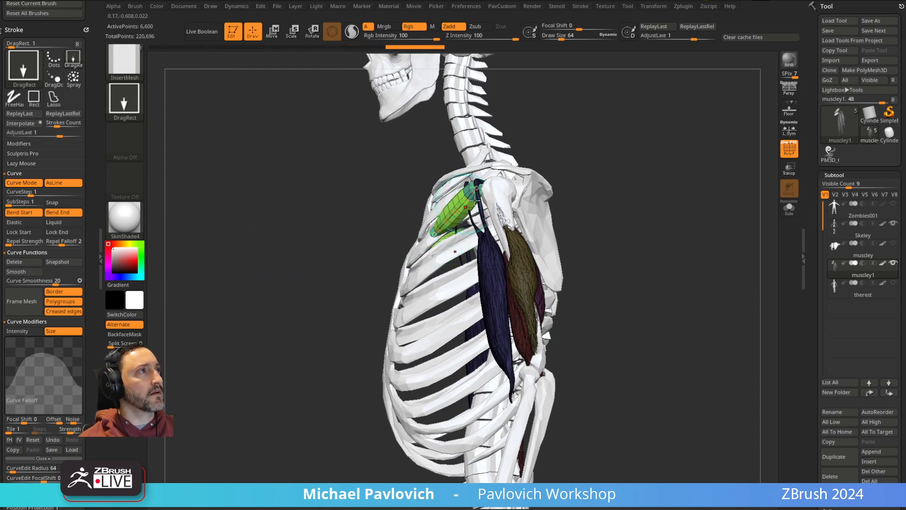
pyautogui.moveTo(478, 187); pyautogui.dragTo(489, 191)
pyautogui.moveTo(589, 156)
pyautogui.mouseDown()
pyautogui.moveTo(503, 203)
pyautogui.moveTo(447, 200)
pyautogui.mouseUp()
# Step: Draw three more muscles at draw size 6.37, fanning from the shoulder down to successively lower ribs
pyautogui.press('s')
pyautogui.moveTo(608, 166)
pyautogui.mouseDown()
pyautogui.moveTo(496, 168)
pyautogui.moveTo(478, 194)
pyautogui.mouseUp()
pyautogui.moveTo(604, 137)
pyautogui.mouseDown()
pyautogui.moveTo(641, 133)
pyautogui.moveTo(643, 146)
pyautogui.moveTo(516, 180)
pyautogui.mouseUp()
pyautogui.moveTo(443, 151)
pyautogui.mouseDown()
pyautogui.moveTo(432, 253)
pyautogui.moveTo(498, 210)
pyautogui.mouseUp()
pyautogui.moveTo(606, 182)
pyautogui.mouseDown()
pyautogui.moveTo(587, 171)
pyautogui.moveTo(604, 186)
pyautogui.moveTo(442, 251)
pyautogui.moveTo(488, 191)
pyautogui.mouseUp()
pyautogui.moveTo(622, 166)
pyautogui.mouseDown()
pyautogui.moveTo(591, 157)
pyautogui.moveTo(627, 171)
pyautogui.moveTo(535, 183)
pyautogui.mouseUp()
pyautogui.click(391, 308)
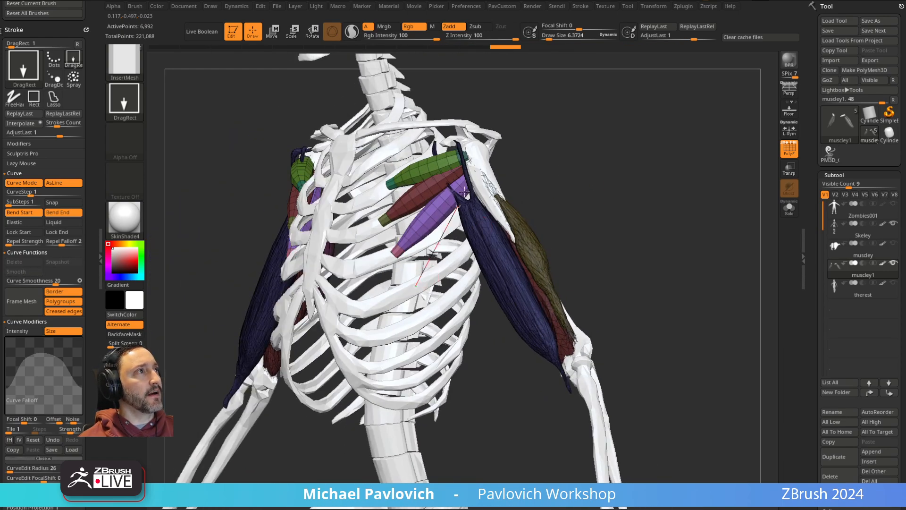
pyautogui.moveTo(462, 197); pyautogui.dragTo(468, 183)
# Step: Isolate the four new chest muscles on each side and split them from the arm muscles into a separate subtool
pyautogui.moveTo(633, 136)
pyautogui.mouseDown()
pyautogui.moveTo(481, 153)
pyautogui.moveTo(670, 178)
pyautogui.moveTo(658, 178)
pyautogui.mouseUp()
pyautogui.click(344, 229)
pyautogui.moveTo(607, 149); pyautogui.dragTo(651, 183)
pyautogui.keyDown('ctrl'); pyautogui.moveTo(653, 144); pyautogui.dragTo(675, 201); pyautogui.keyUp('ctrl')
pyautogui.keyDown('ctrl'); pyautogui.keyDown('shift'); pyautogui.moveTo(429, 138); pyautogui.dragTo(480, 369); pyautogui.keyUp('shift'); pyautogui.keyUp('ctrl')
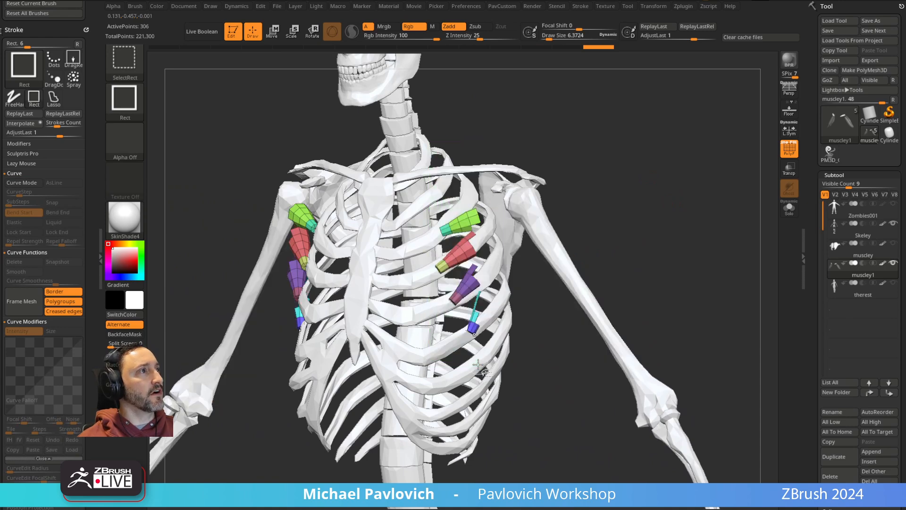
pyautogui.hotkey('ctrl', 'shift', 'a')
pyautogui.press('3')
pyautogui.click(667, 281)
# Step: Activate Dynamic Subdiv on the chest muscles, always allowing it, and display them in MatCap Gray without the polyframe
pyautogui.press('d')
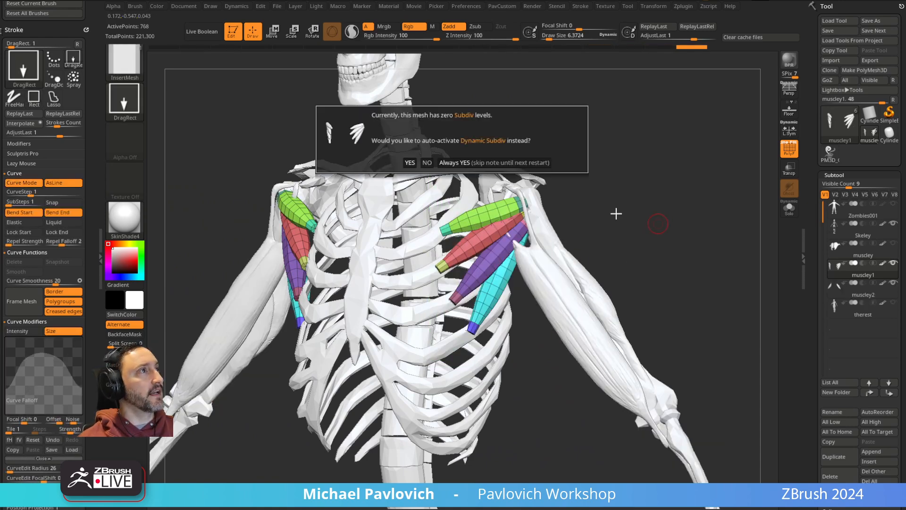
pyautogui.click(537, 161)
pyautogui.click(797, 153)
pyautogui.keyDown('shift'); pyautogui.moveTo(668, 196); pyautogui.dragTo(610, 200); pyautogui.keyUp('shift')
pyautogui.click(115, 361)
# Step: Apply the chest muscles' Dynamic Subdiv as real subdivision levels and review the Geometry subdivision settings
pyautogui.press('space')
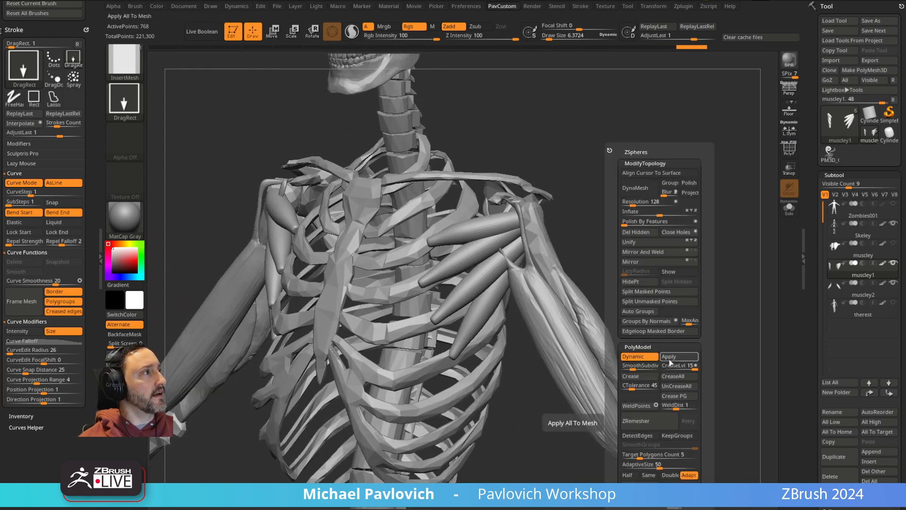
pyautogui.scroll(-5, 815, 190)
pyautogui.scroll(-5, 815, 191)
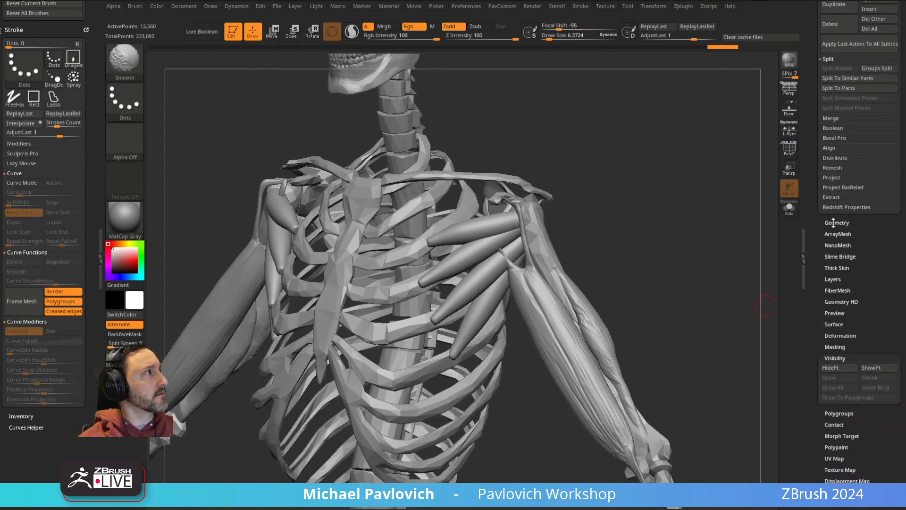
pyautogui.click(837, 222)
pyautogui.click(834, 321)
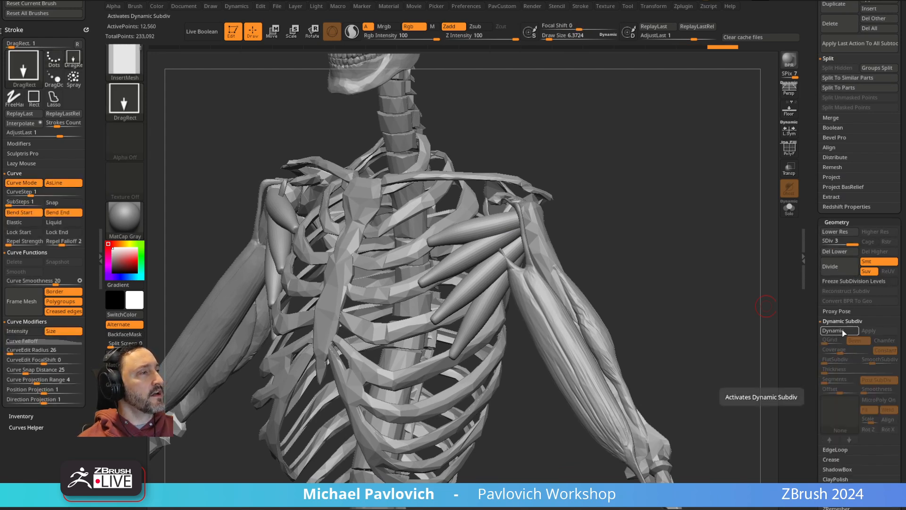
pyautogui.moveTo(848, 244)
pyautogui.mouseDown()
pyautogui.moveTo(825, 251)
pyautogui.moveTo(860, 244)
pyautogui.mouseUp()
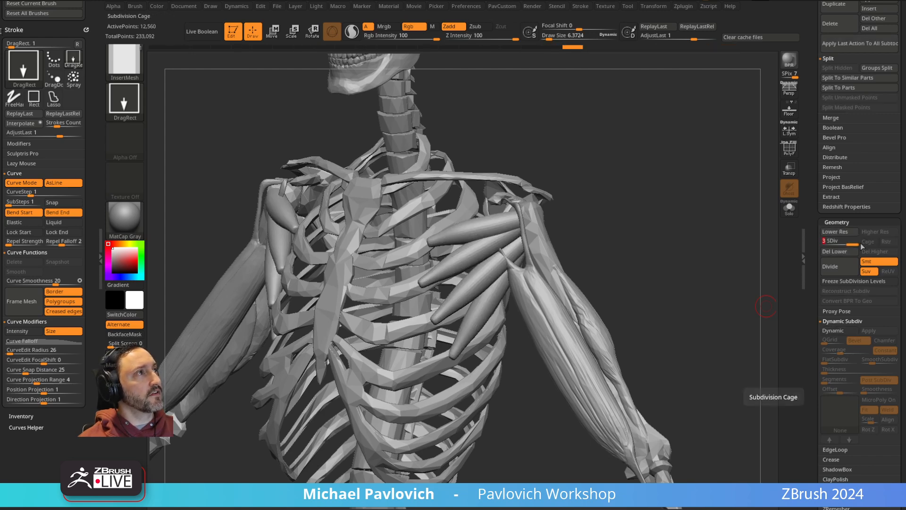
# Step: Try to DynaMesh the chest muscles at resolution 128 without freezing the subdivision levels, and undo it
pyautogui.scroll(-5, 862, 255)
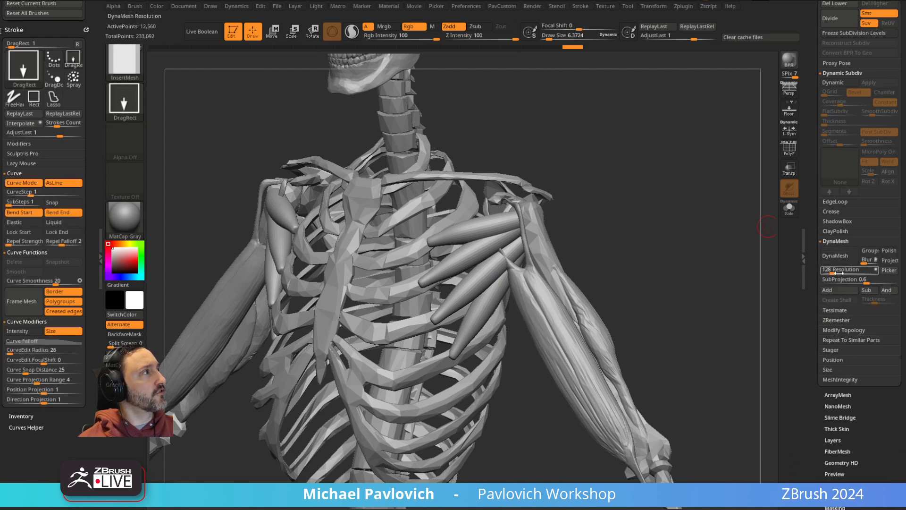
pyautogui.click(835, 256)
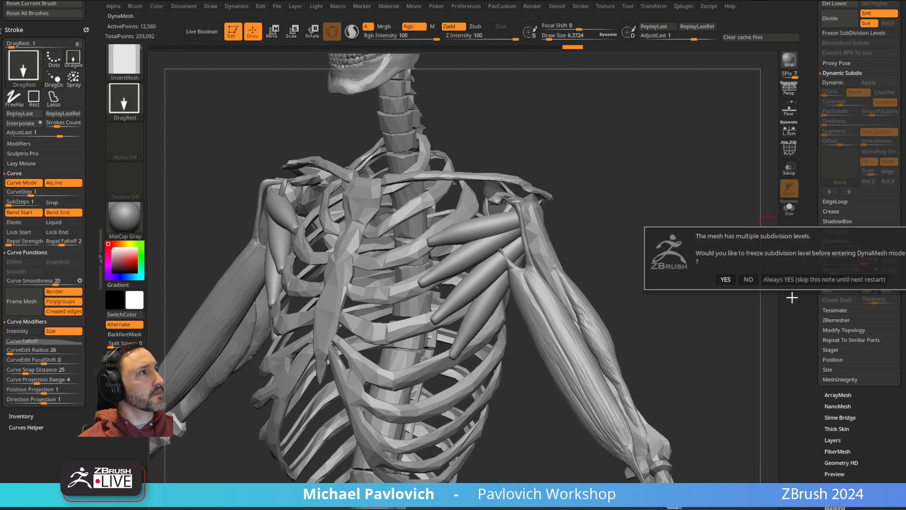
pyautogui.click(749, 279)
pyautogui.hotkey('ctrl', 'z')
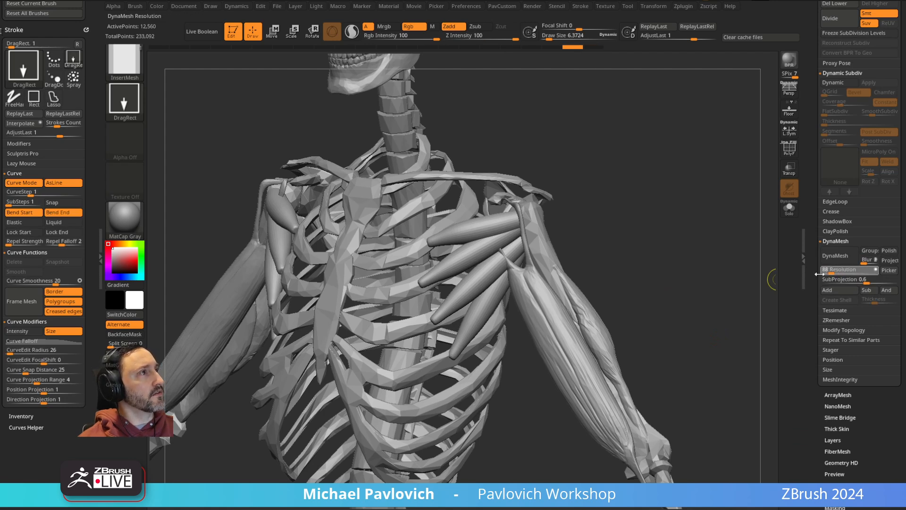
# Step: Set the DynaMesh resolution to 672 and DynaMesh the chest muscles without freezing the subdivision levels
pyautogui.moveTo(470, 256); pyautogui.dragTo(471, 253)
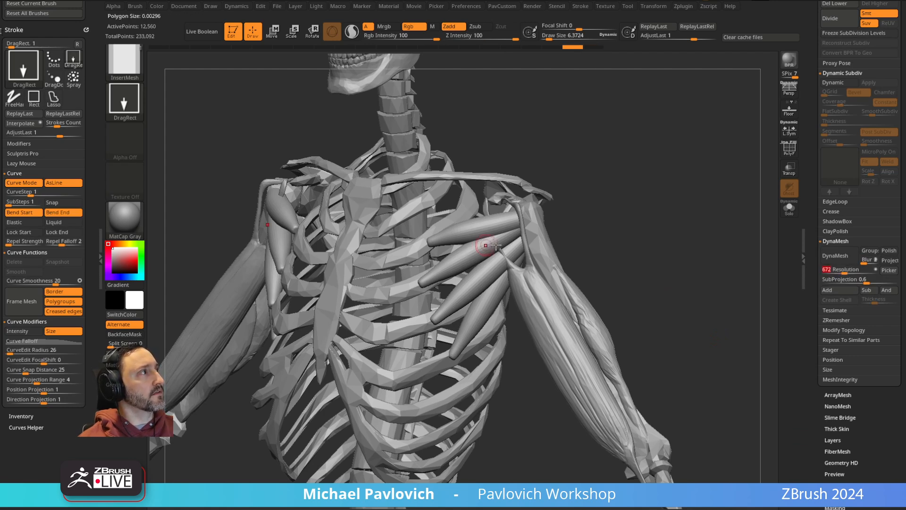
pyautogui.click(838, 256)
pyautogui.click(747, 280)
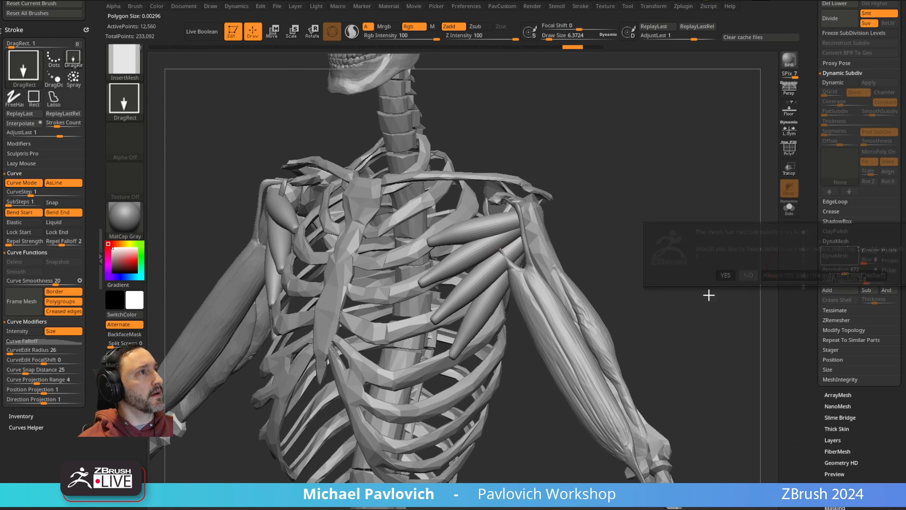
# Step: Enlarge the brush to about 31 and smooth the seams between the merged chest muscles
pyautogui.keyDown('alt'); pyautogui.moveTo(625, 185); pyautogui.dragTo(620, 218); pyautogui.keyUp('alt')
pyautogui.press('s')
pyautogui.click(482, 281)
pyautogui.press('1')
pyautogui.moveTo(476, 293)
pyautogui.keyDown('shift'); pyautogui.mouseDown()
pyautogui.moveTo(520, 265)
pyautogui.moveTo(458, 321)
pyautogui.mouseUp(); pyautogui.keyUp('shift')
# Step: Raise the DynaMesh resolution to 1184, remesh the chest muscles, and choose the Dam_Standard brush
pyautogui.moveTo(616, 196)
pyautogui.mouseDown()
pyautogui.moveTo(631, 187)
pyautogui.moveTo(622, 204)
pyautogui.mouseUp()
pyautogui.press('2')
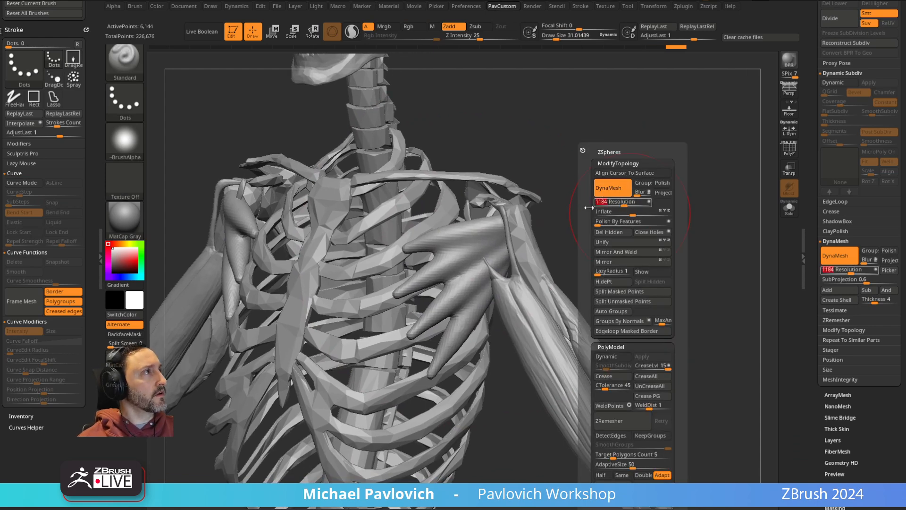
pyautogui.keyDown('ctrl'); pyautogui.moveTo(627, 150); pyautogui.dragTo(663, 227); pyautogui.keyUp('ctrl')
pyautogui.press('3')
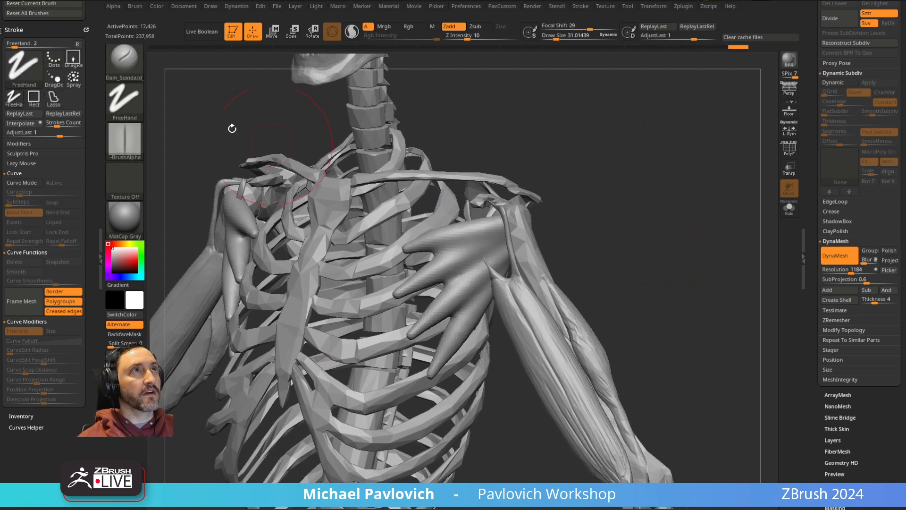
pyautogui.keyDown('alt'); pyautogui.moveTo(663, 202); pyautogui.dragTo(629, 178); pyautogui.keyUp('alt')
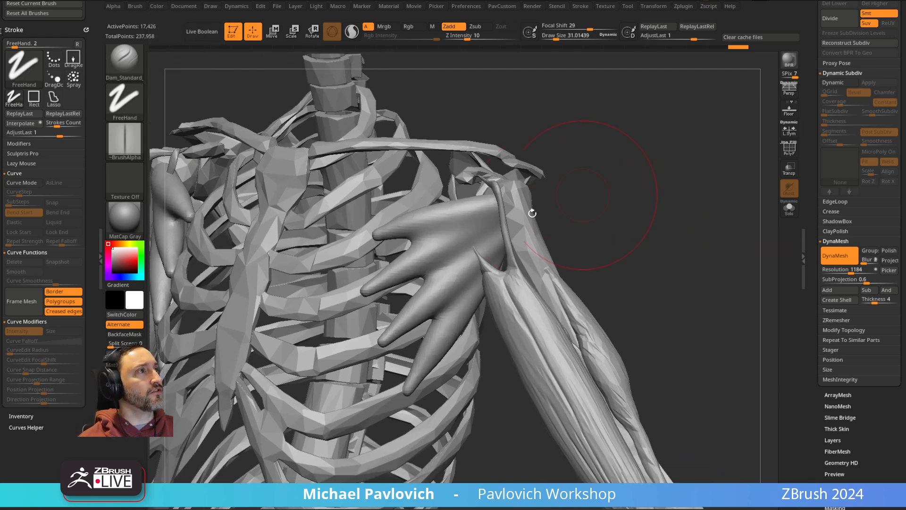
# Step: Enlarge the Dam_Standard brush to about 41, carve grooves between the chest muscle strands toward the shoulder, and isolate the muscles
pyautogui.press('s')
pyautogui.moveTo(396, 275); pyautogui.dragTo(397, 275)
pyautogui.moveTo(412, 241); pyautogui.dragTo(501, 211)
pyautogui.moveTo(426, 275); pyautogui.dragTo(503, 230)
pyautogui.moveTo(560, 217); pyautogui.dragTo(566, 187)
pyautogui.moveTo(451, 233); pyautogui.dragTo(498, 213)
pyautogui.moveTo(591, 184)
pyautogui.mouseDown()
pyautogui.moveTo(604, 214)
pyautogui.moveTo(501, 182)
pyautogui.moveTo(666, 139)
pyautogui.moveTo(653, 146)
pyautogui.mouseUp()
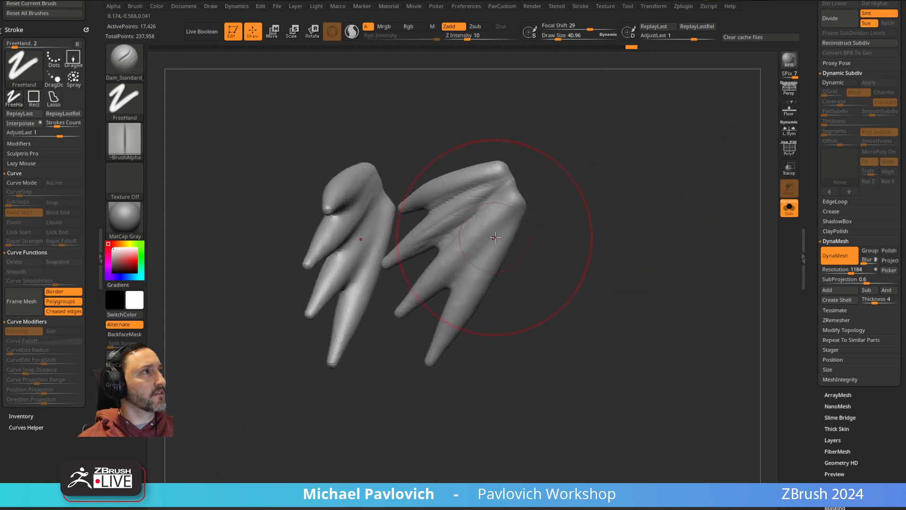
# Step: Set the Dam_Standard brush size to about 46 and deepen the grooves across the isolated chest muscles
pyautogui.press('[')
pyautogui.press('[')
pyautogui.press('[')
pyautogui.press('[')
pyautogui.moveTo(493, 238); pyautogui.dragTo(499, 235, button='right')
pyautogui.moveTo(468, 257); pyautogui.dragTo(472, 256)
# Step: Show the polyframe and repeatedly ZRemesh the chest muscles at Half density with an adaptive size of 9
pyautogui.click(789, 149)
pyautogui.moveTo(627, 194)
pyautogui.mouseDown()
pyautogui.moveTo(669, 200)
pyautogui.moveTo(660, 201)
pyautogui.mouseUp()
pyautogui.moveTo(610, 229); pyautogui.dragTo(671, 87)
pyautogui.moveTo(536, 202); pyautogui.dragTo(650, 209)
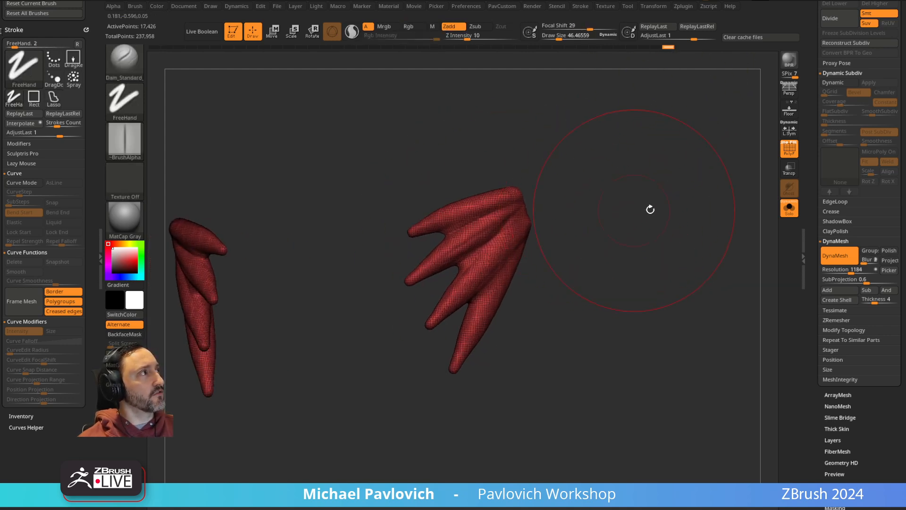
pyautogui.click(821, 321)
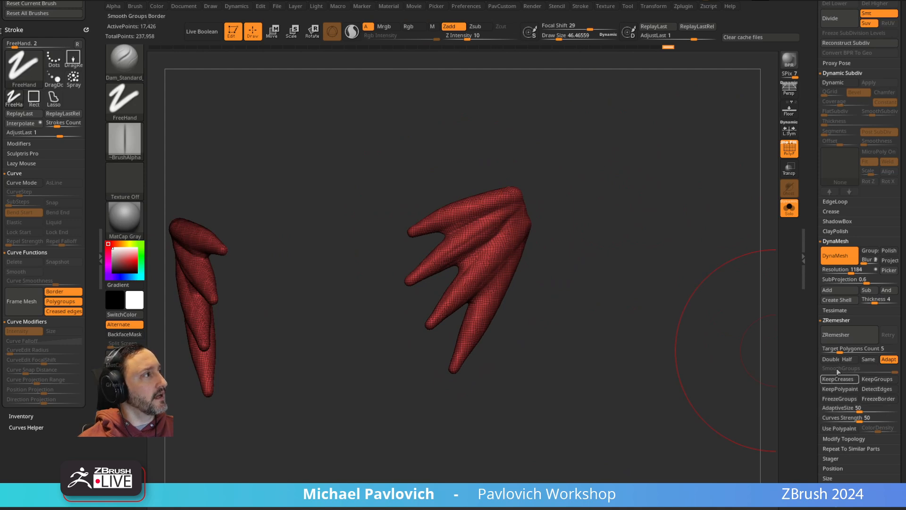
pyautogui.moveTo(845, 409); pyautogui.dragTo(830, 411)
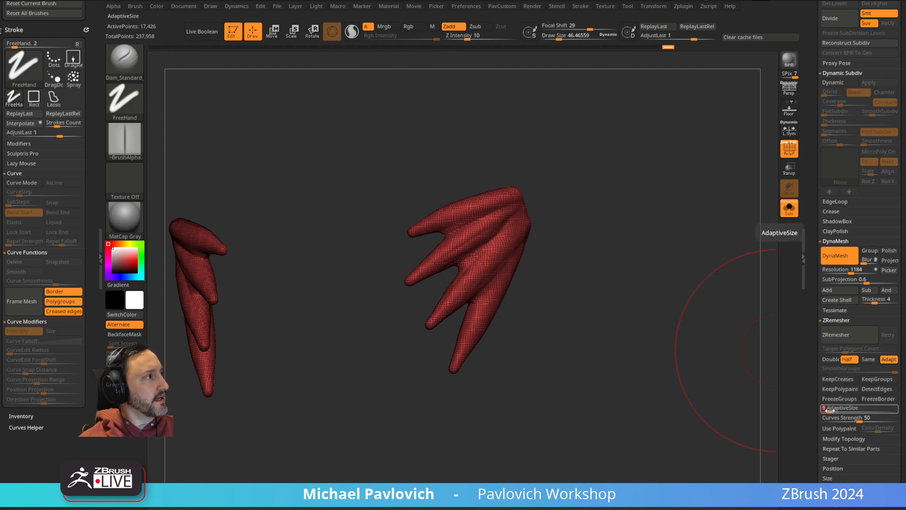
pyautogui.click(847, 334)
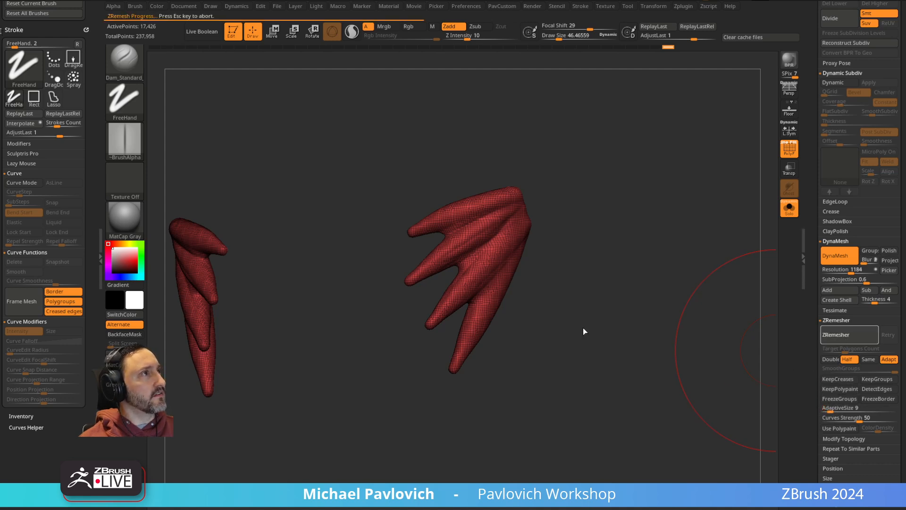
pyautogui.click(848, 337)
pyautogui.click(848, 333)
pyautogui.moveTo(638, 275); pyautogui.dragTo(677, 253)
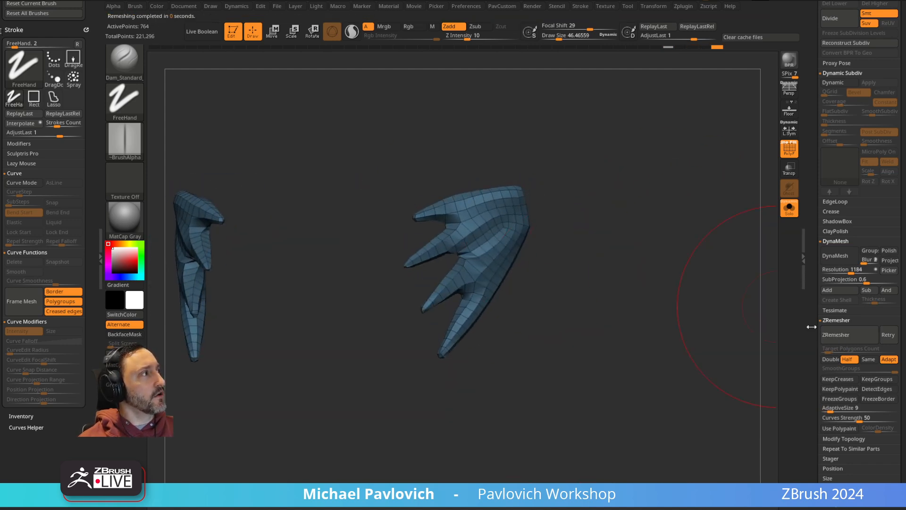
# Step: Project the earlier sculpted shape onto the remeshed chest muscles and divide them up to subdivision level 4
pyautogui.scroll(3, 815, 204)
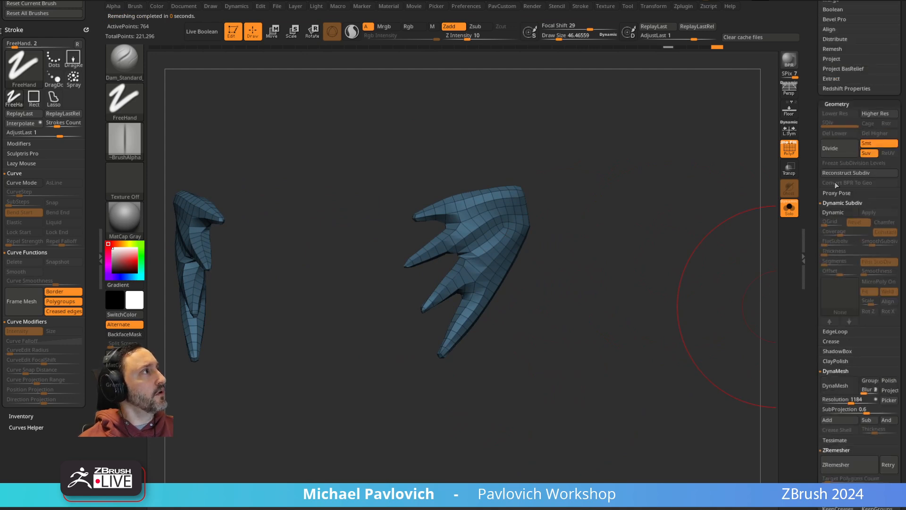
pyautogui.scroll(2, 839, 95)
pyautogui.press('shift')
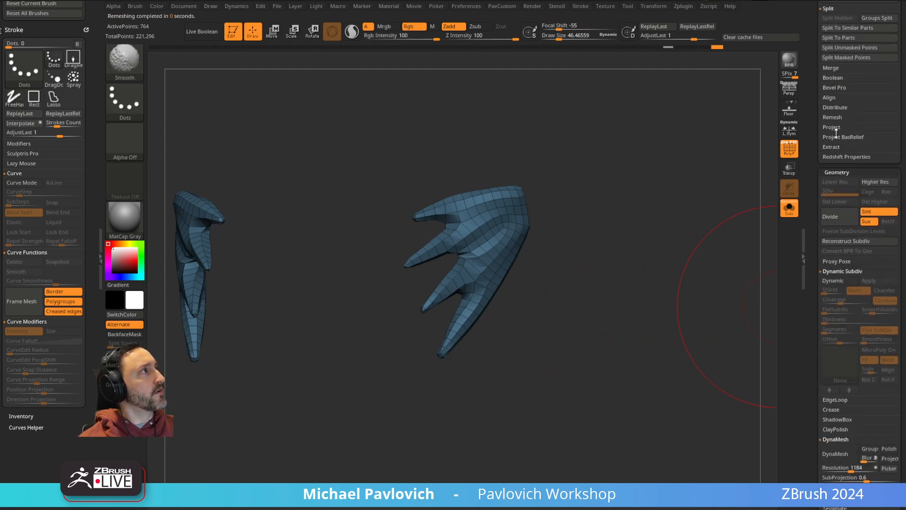
pyautogui.click(832, 127)
pyautogui.click(842, 136)
pyautogui.click(774, 157)
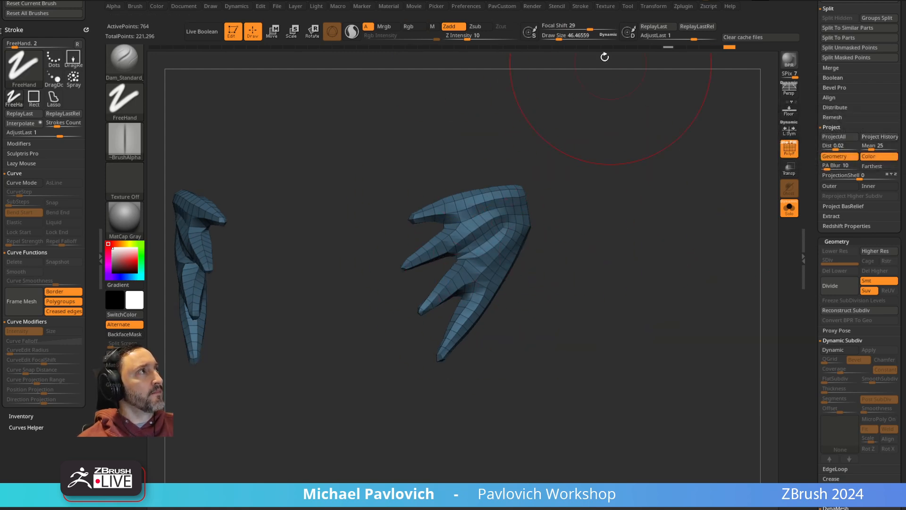
pyautogui.hotkey('ctrl', 'd')
pyautogui.hotkey('ctrl', 'd')
pyautogui.hotkey('ctrl', 'd')
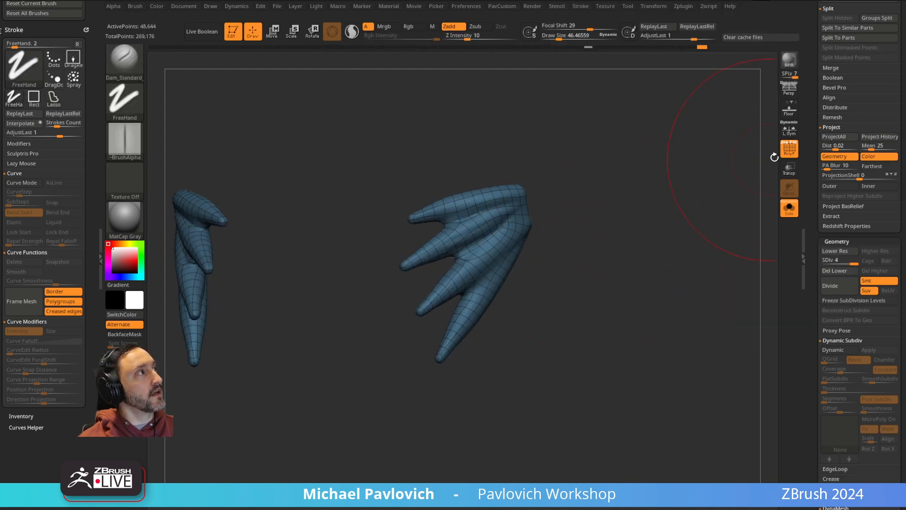
# Step: Hide the polyframe, repeat the projection, and smooth the rough spots between the chest muscle strands
pyautogui.click(789, 148)
pyautogui.moveTo(653, 182); pyautogui.dragTo(631, 247)
pyautogui.press('1')
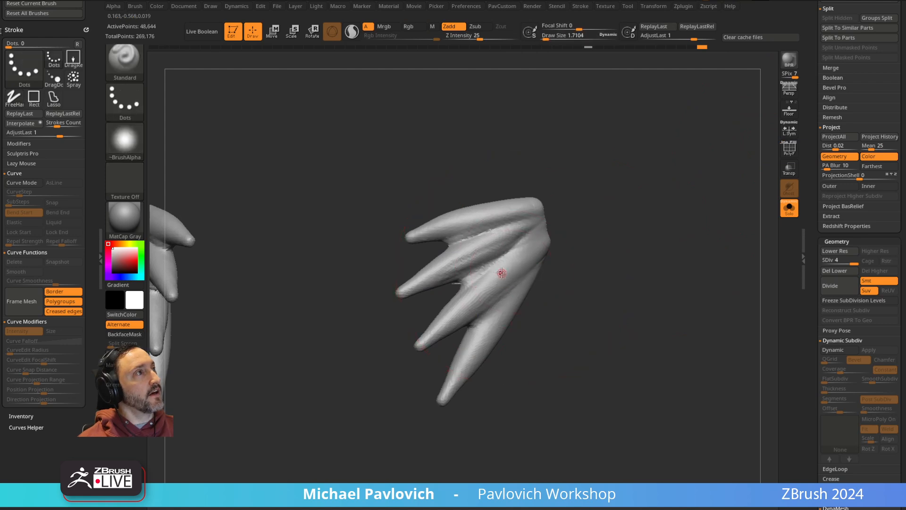
pyautogui.keyDown('shift'); pyautogui.moveTo(561, 249); pyautogui.dragTo(556, 237); pyautogui.keyUp('shift')
pyautogui.moveTo(587, 208); pyautogui.dragTo(643, 176)
pyautogui.keyDown('shift'); pyautogui.moveTo(546, 255); pyautogui.dragTo(553, 247); pyautogui.keyUp('shift')
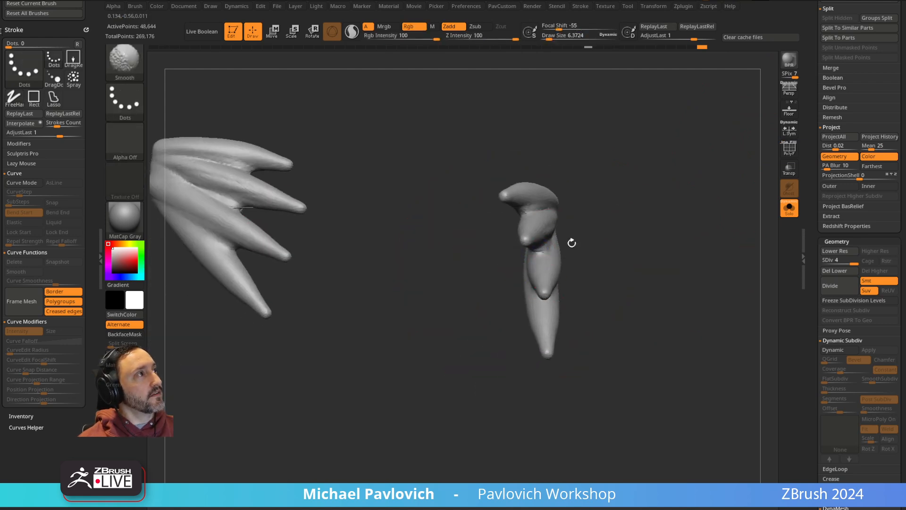
pyautogui.moveTo(603, 206); pyautogui.dragTo(553, 276)
pyautogui.moveTo(597, 229)
pyautogui.mouseDown()
pyautogui.moveTo(574, 252)
pyautogui.moveTo(561, 246)
pyautogui.moveTo(628, 227)
pyautogui.mouseUp()
pyautogui.keyDown('shift'); pyautogui.moveTo(533, 267); pyautogui.dragTo(530, 259); pyautogui.keyUp('shift')
pyautogui.moveTo(608, 222)
pyautogui.mouseDown()
pyautogui.moveTo(644, 239)
pyautogui.moveTo(678, 237)
pyautogui.moveTo(587, 232)
pyautogui.mouseUp()
# Step: Choose the Dam_Standard brush, carve between the chest muscle strands, and reduce the brush size to about 21
pyautogui.press('b')
pyautogui.press('d')
pyautogui.press('s')
pyautogui.press('s')
pyautogui.moveTo(516, 251); pyautogui.dragTo(510, 251)
pyautogui.moveTo(615, 216); pyautogui.dragTo(597, 239)
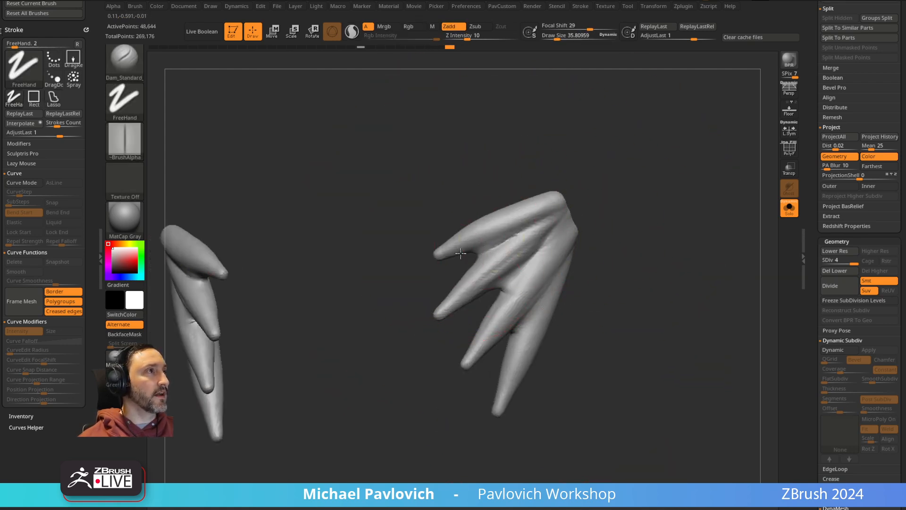
pyautogui.keyDown('alt'); pyautogui.moveTo(601, 187); pyautogui.dragTo(597, 164); pyautogui.keyUp('alt')
pyautogui.press('s')
pyautogui.moveTo(510, 230); pyautogui.dragTo(506, 229)
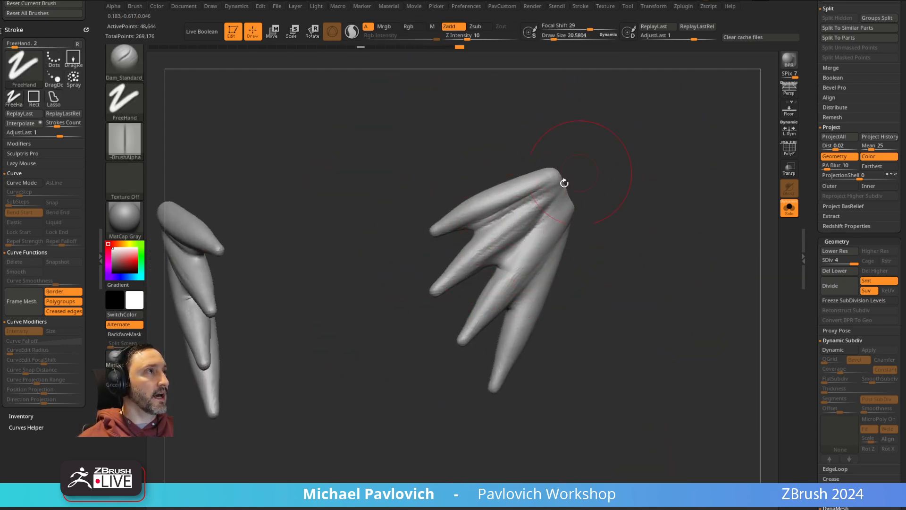
# Step: Divide the chest muscles to subdivision level 5 and carve sharper grooves with Dam_Standard at brush sizes of about 21 and 33
pyautogui.moveTo(595, 187)
pyautogui.keyDown('alt'); pyautogui.mouseDown()
pyautogui.moveTo(560, 197)
pyautogui.moveTo(572, 206)
pyautogui.moveTo(497, 250)
pyautogui.mouseUp(); pyautogui.keyUp('alt')
pyautogui.hotkey('ctrl', 'd')
pyautogui.press('shift')
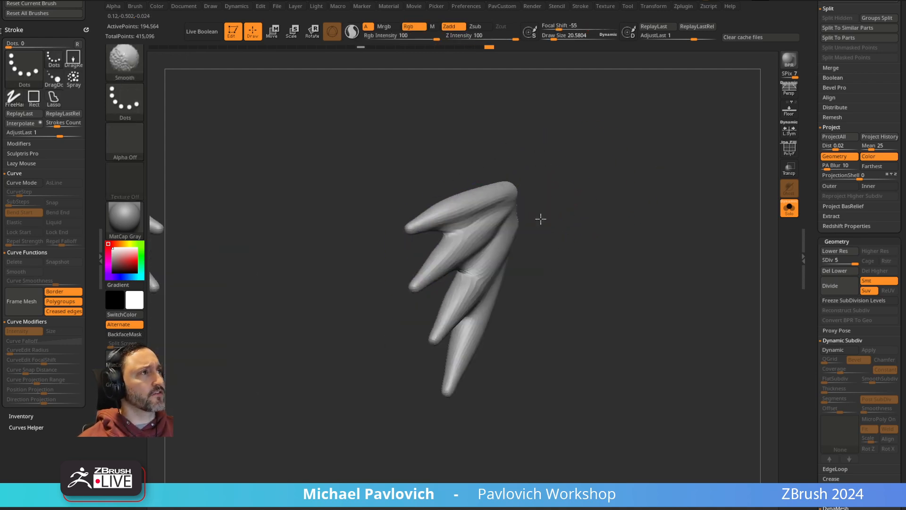
pyautogui.moveTo(550, 196); pyautogui.dragTo(470, 247)
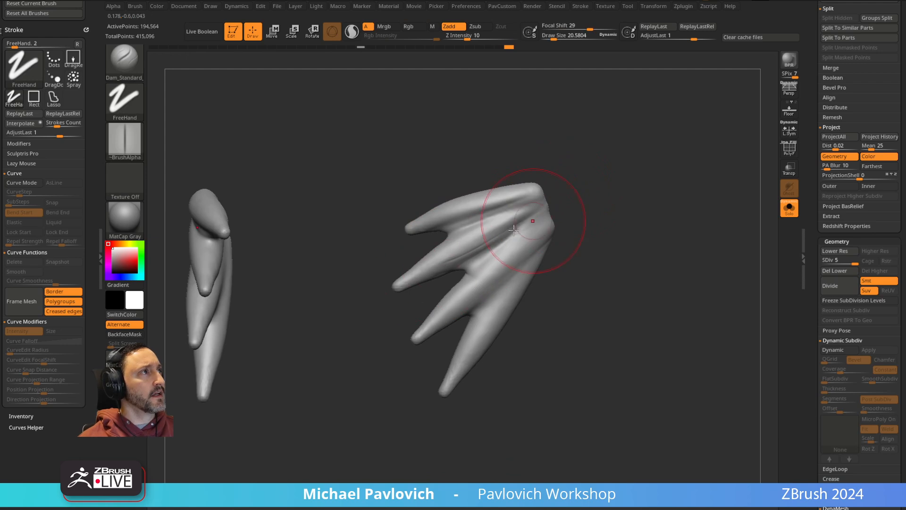
pyautogui.moveTo(534, 202); pyautogui.dragTo(543, 200)
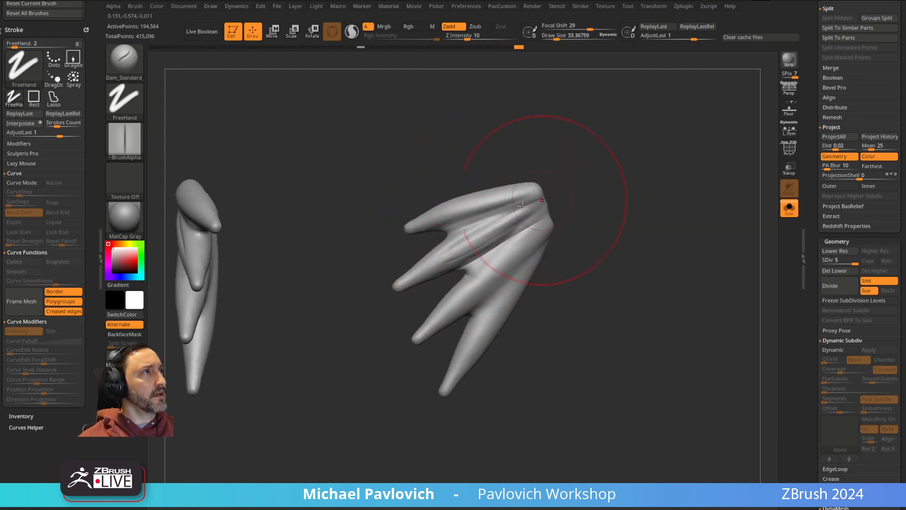
pyautogui.moveTo(605, 196); pyautogui.dragTo(478, 243)
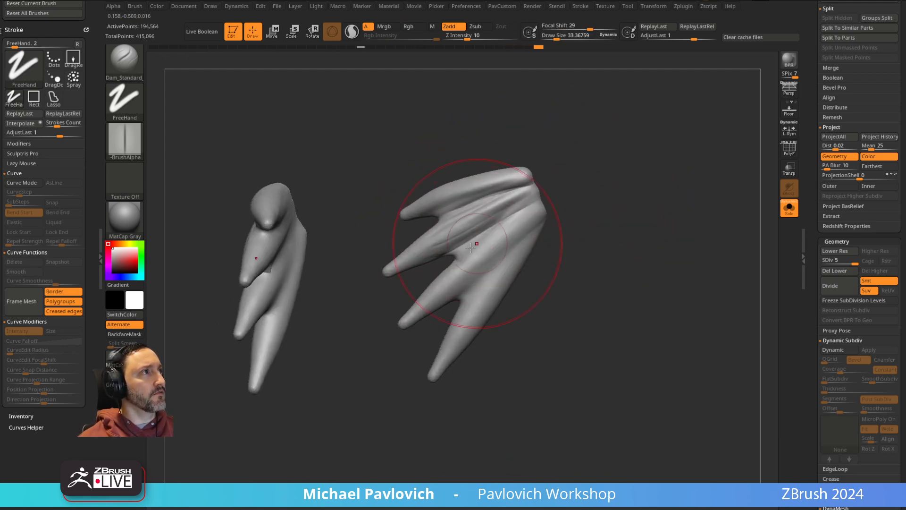
pyautogui.moveTo(580, 219)
pyautogui.mouseDown()
pyautogui.moveTo(496, 262)
pyautogui.moveTo(496, 212)
pyautogui.moveTo(588, 214)
pyautogui.moveTo(564, 203)
pyautogui.mouseUp()
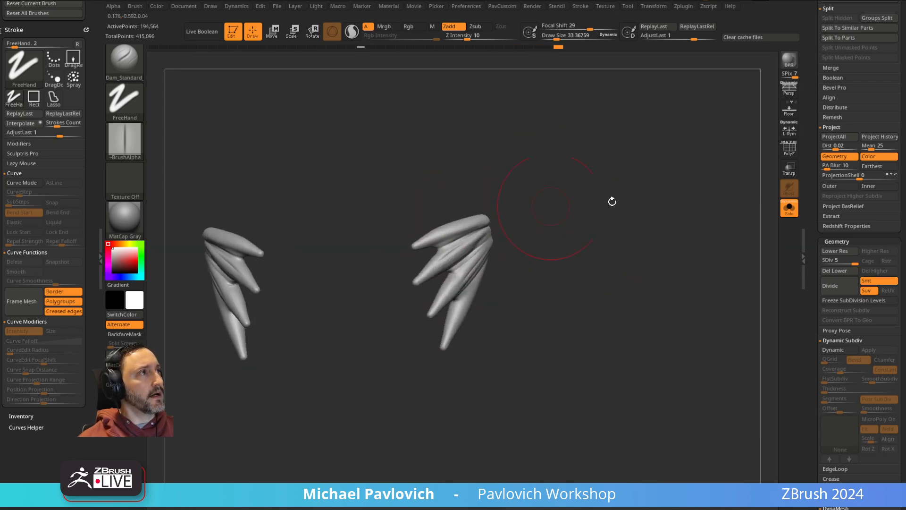
# Step: Show the whole skeleton, return to the Standard brush, and delete the muscley1 subtool
pyautogui.click(790, 208)
pyautogui.moveTo(658, 228)
pyautogui.mouseDown()
pyautogui.moveTo(686, 253)
pyautogui.moveTo(692, 228)
pyautogui.moveTo(723, 237)
pyautogui.moveTo(641, 252)
pyautogui.moveTo(630, 244)
pyautogui.mouseUp()
pyautogui.press('b')
pyautogui.press('s')
pyautogui.press('t')
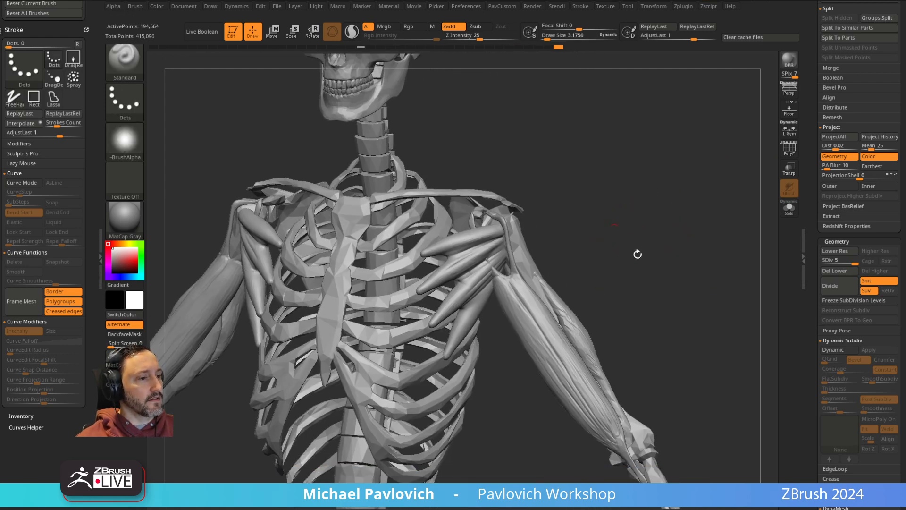
pyautogui.moveTo(614, 190); pyautogui.dragTo(604, 191)
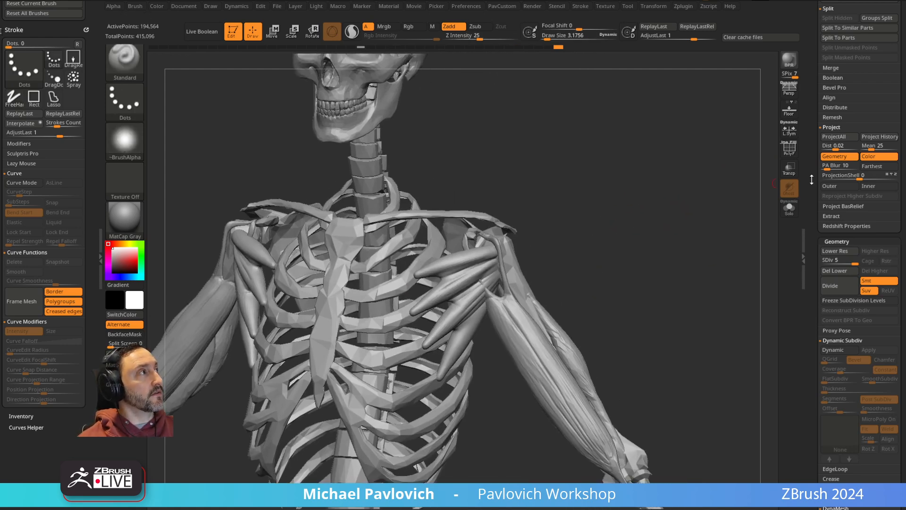
pyautogui.moveTo(801, 270); pyautogui.dragTo(803, 319)
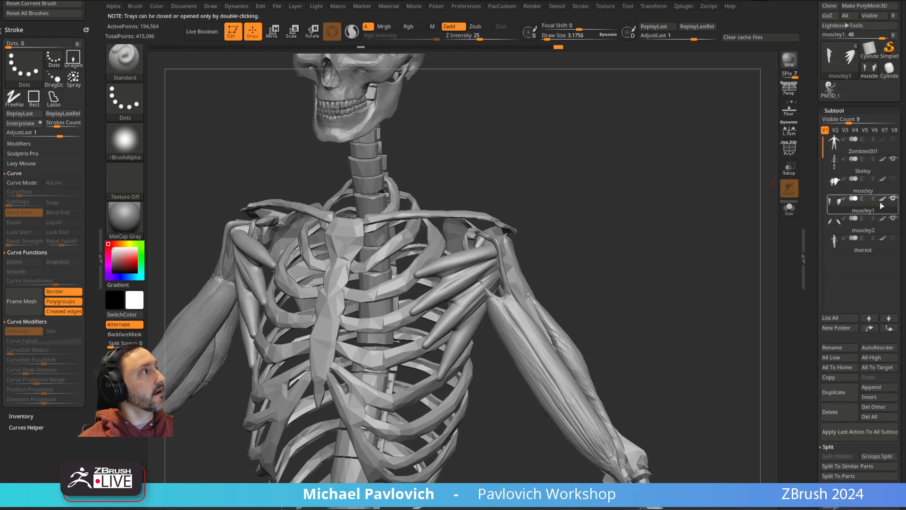
pyautogui.click(843, 418)
pyautogui.click(793, 430)
# Step: Choose the Topology brush and enlarge its draw size to about 27 for the upper arm muscle
pyautogui.moveTo(652, 222)
pyautogui.mouseDown()
pyautogui.moveTo(639, 222)
pyautogui.moveTo(653, 233)
pyautogui.moveTo(621, 198)
pyautogui.mouseUp()
pyautogui.press(']')
pyautogui.press(']')
pyautogui.press(']')
pyautogui.press('b')
pyautogui.press('t')
pyautogui.press('o')
# Step: Try to draw Topology curves along and across the upper arm muscle, and revert them through the undo history
pyautogui.moveTo(513, 253); pyautogui.dragTo(577, 353)
pyautogui.moveTo(546, 238); pyautogui.dragTo(614, 350)
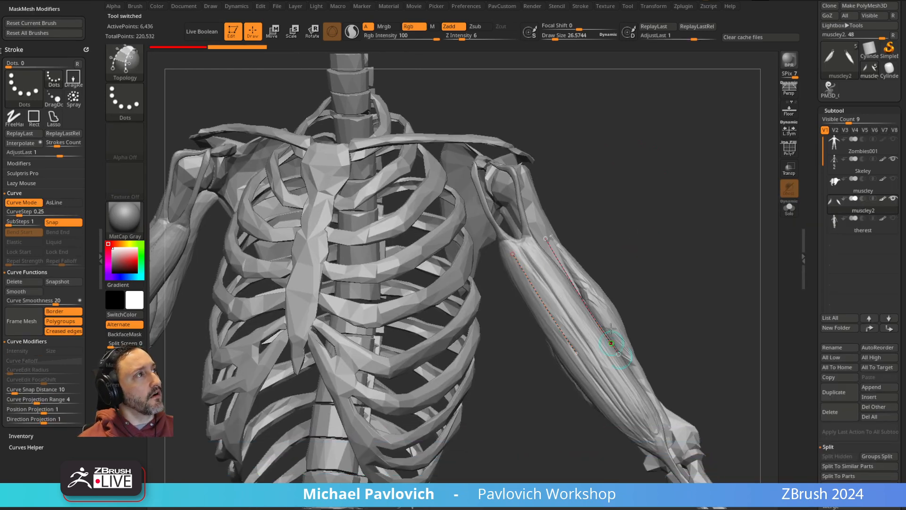
pyautogui.moveTo(665, 294); pyautogui.dragTo(635, 283)
pyautogui.moveTo(502, 285); pyautogui.dragTo(580, 244)
pyautogui.moveTo(521, 312); pyautogui.dragTo(595, 267)
pyautogui.moveTo(689, 264); pyautogui.dragTo(608, 249)
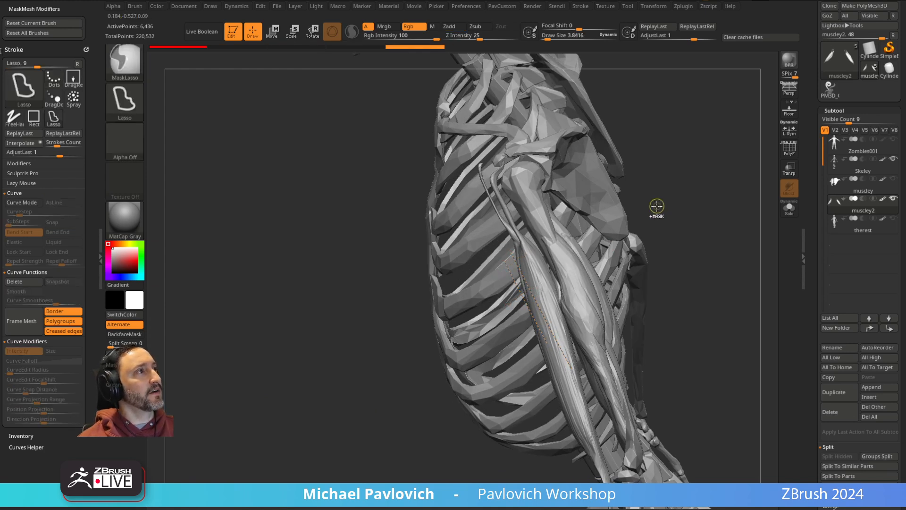
pyautogui.click(178, 47)
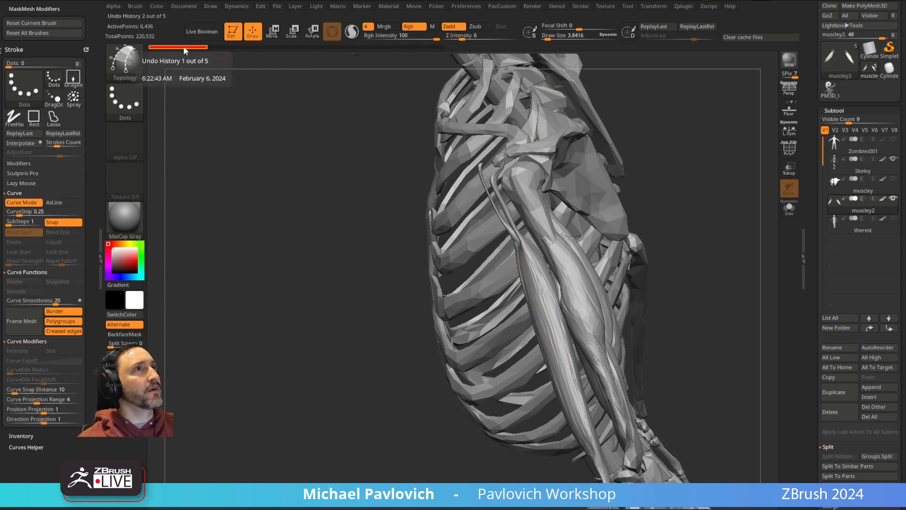
# Step: Draw a Topology grid of lengthwise and crossing curves on the upper arm muscle and generate a thick strip from it
pyautogui.press('ctrl')
pyautogui.moveTo(235, 158)
pyautogui.mouseDown()
pyautogui.moveTo(392, 210)
pyautogui.moveTo(594, 231)
pyautogui.mouseUp()
pyautogui.moveTo(602, 343); pyautogui.dragTo(603, 342)
pyautogui.moveTo(561, 243); pyautogui.dragTo(623, 343)
pyautogui.moveTo(552, 325)
pyautogui.mouseDown(button='right')
pyautogui.moveTo(439, 293)
pyautogui.moveTo(595, 251)
pyautogui.mouseUp(button='right')
pyautogui.moveTo(552, 280); pyautogui.dragTo(606, 264)
pyautogui.moveTo(565, 302); pyautogui.dragTo(615, 279)
pyautogui.moveTo(580, 328); pyautogui.dragTo(624, 294)
pyautogui.moveTo(593, 345); pyautogui.dragTo(635, 308)
pyautogui.moveTo(730, 241); pyautogui.dragTo(632, 259)
pyautogui.click(647, 355)
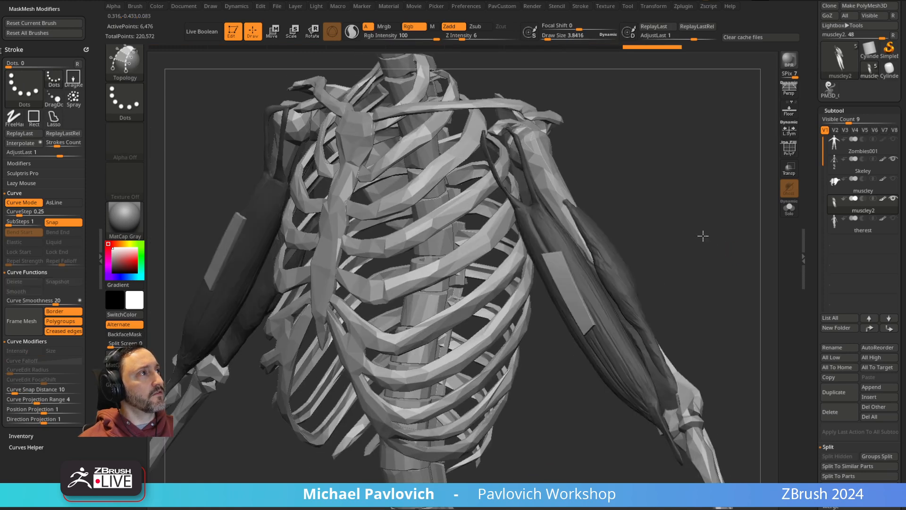
# Step: Split the new strip from the arm muscle into its own subtool and divide it twice
pyautogui.moveTo(710, 242); pyautogui.dragTo(734, 237)
pyautogui.press('4')
pyautogui.click(720, 291)
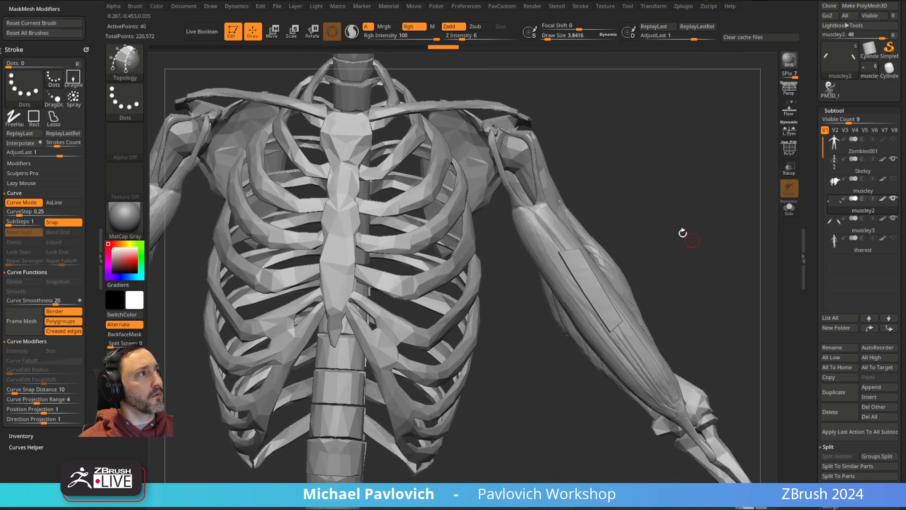
pyautogui.hotkey('ctrl', 'd')
pyautogui.hotkey('ctrl', 'd')
# Step: Inflate the strip into a rounded muscle with the Inflat brush at a size of about 15, smoothing its surface
pyautogui.moveTo(646, 234)
pyautogui.mouseDown()
pyautogui.moveTo(613, 240)
pyautogui.moveTo(607, 302)
pyautogui.mouseUp()
pyautogui.press('s')
pyautogui.moveTo(653, 269)
pyautogui.mouseDown()
pyautogui.moveTo(538, 272)
pyautogui.moveTo(599, 272)
pyautogui.moveTo(588, 309)
pyautogui.mouseUp()
pyautogui.press('b')
pyautogui.press('m')
pyautogui.press('v')
pyautogui.press('b')
pyautogui.press('i')
pyautogui.press('n')
pyautogui.moveTo(672, 295)
pyautogui.mouseDown()
pyautogui.moveTo(555, 290)
pyautogui.moveTo(658, 291)
pyautogui.mouseUp()
pyautogui.keyDown('shift'); pyautogui.moveTo(587, 295); pyautogui.dragTo(598, 323); pyautogui.keyUp('shift')
pyautogui.moveTo(695, 235)
pyautogui.mouseDown()
pyautogui.moveTo(640, 224)
pyautogui.moveTo(672, 255)
pyautogui.mouseUp()
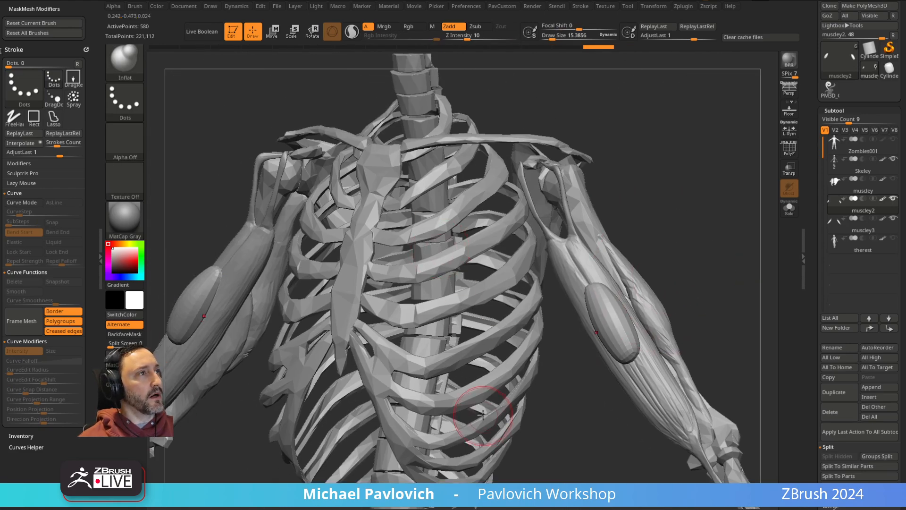
# Step: Return to the Standard brush, append a ZSphere subtool, select it, and scale the ZSphere down inside the skeleton
pyautogui.moveTo(664, 173)
pyautogui.mouseDown()
pyautogui.moveTo(706, 162)
pyautogui.moveTo(679, 168)
pyautogui.moveTo(684, 180)
pyautogui.moveTo(704, 176)
pyautogui.moveTo(690, 174)
pyautogui.mouseUp()
pyautogui.press('b')
pyautogui.press('s')
pyautogui.press('t')
pyautogui.click(877, 388)
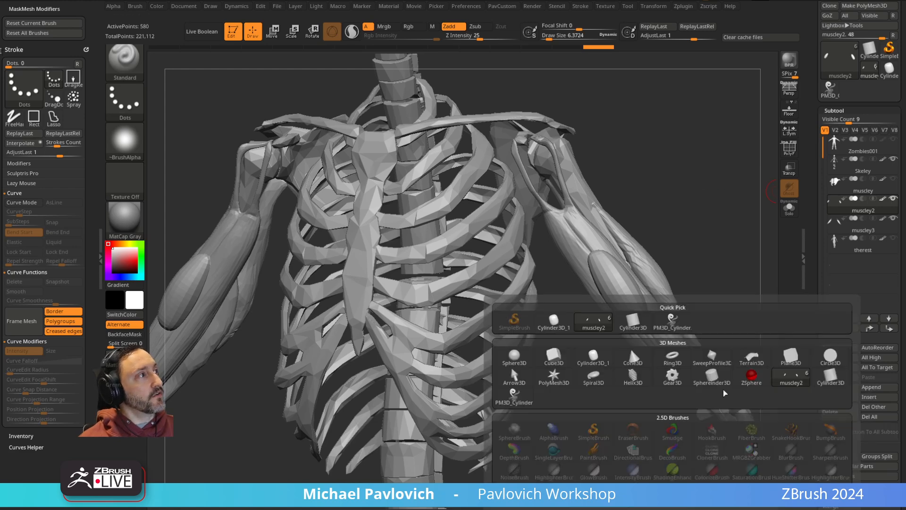
pyautogui.click(752, 372)
pyautogui.press('f')
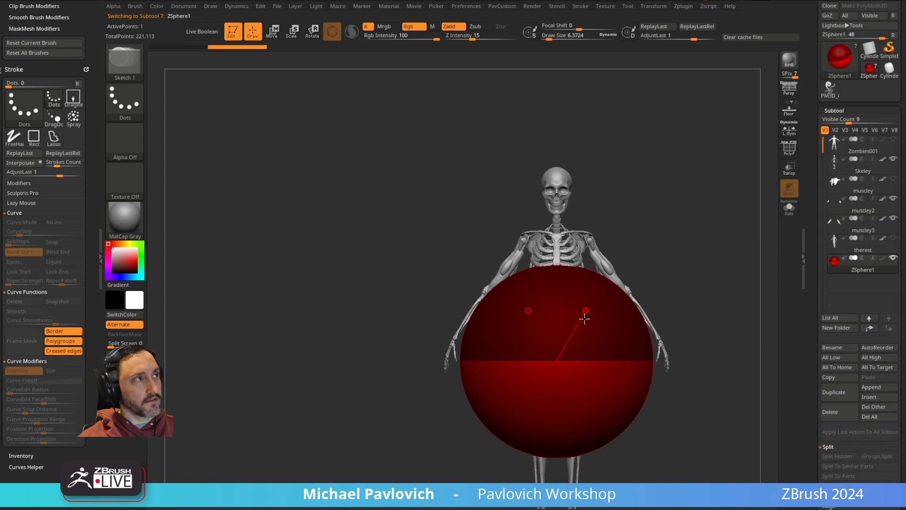
pyautogui.press('e')
pyautogui.moveTo(554, 338)
pyautogui.mouseDown()
pyautogui.moveTo(512, 207)
pyautogui.moveTo(524, 246)
pyautogui.moveTo(517, 225)
pyautogui.mouseUp()
pyautogui.press('q')
# Step: Turn on Edit Topology for the ZSphere and set the draw size to 1
pyautogui.moveTo(678, 196)
pyautogui.keyDown('alt'); pyautogui.mouseDown()
pyautogui.moveTo(660, 217)
pyautogui.moveTo(717, 233)
pyautogui.mouseUp(); pyautogui.keyUp('alt')
pyautogui.keyDown('alt'); pyautogui.moveTo(737, 102); pyautogui.dragTo(689, 278); pyautogui.keyUp('alt')
pyautogui.moveTo(812, 222); pyautogui.dragTo(816, 123)
pyautogui.click(839, 234)
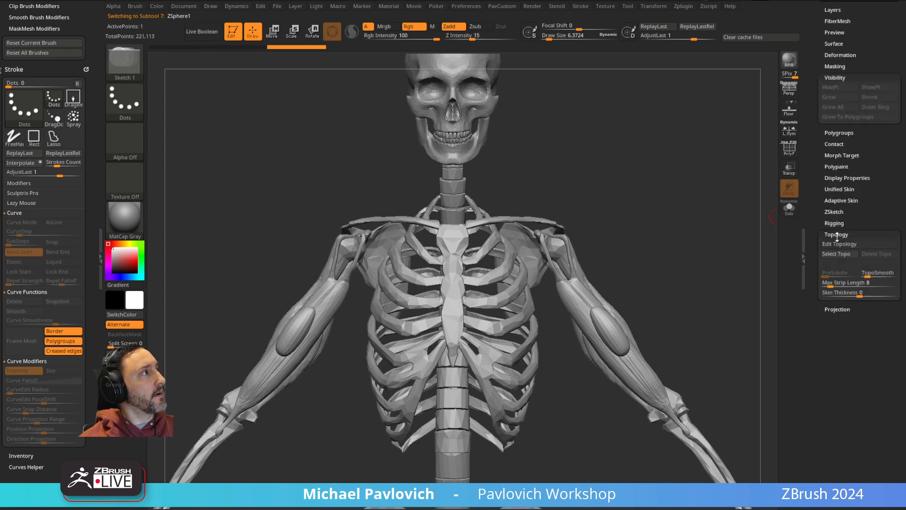
pyautogui.click(830, 244)
pyautogui.moveTo(745, 230); pyautogui.dragTo(698, 243)
pyautogui.press('s')
pyautogui.moveTo(701, 226)
pyautogui.keyDown('alt'); pyautogui.mouseDown()
pyautogui.moveTo(692, 251)
pyautogui.moveTo(706, 257)
pyautogui.mouseUp(); pyautogui.keyUp('alt')
pyautogui.moveTo(719, 167)
pyautogui.keyDown('alt'); pyautogui.mouseDown()
pyautogui.moveTo(698, 289)
pyautogui.moveTo(697, 267)
pyautogui.mouseUp(); pyautogui.keyUp('alt')
pyautogui.press('1')
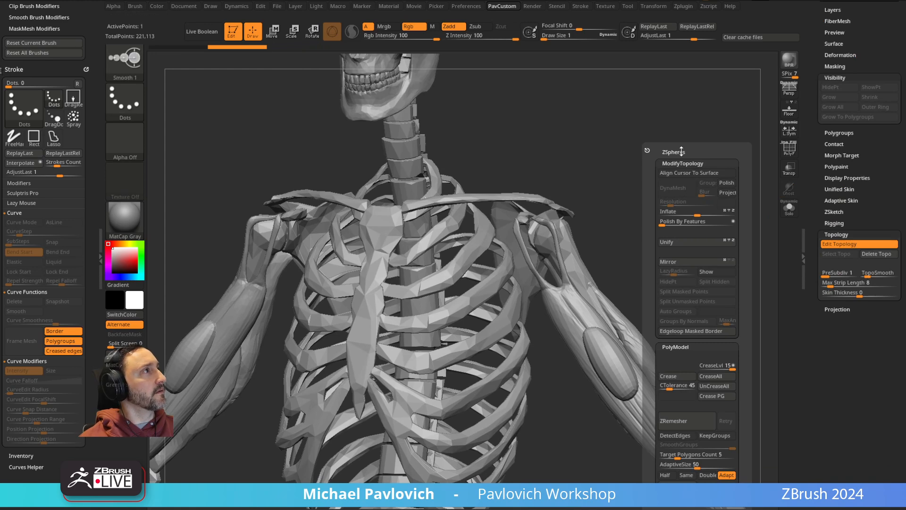
pyautogui.click(672, 151)
pyautogui.keyDown('alt'); pyautogui.moveTo(633, 183); pyautogui.dragTo(702, 189); pyautogui.keyUp('alt')
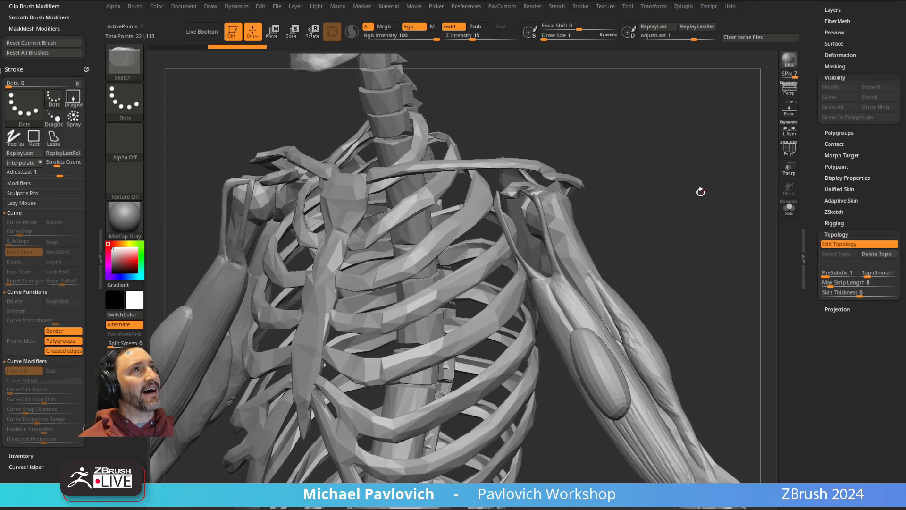
# Step: Turn off polypaint colour on all subtools and choose a mid gray main colour to darken the skeleton
pyautogui.click(112, 267)
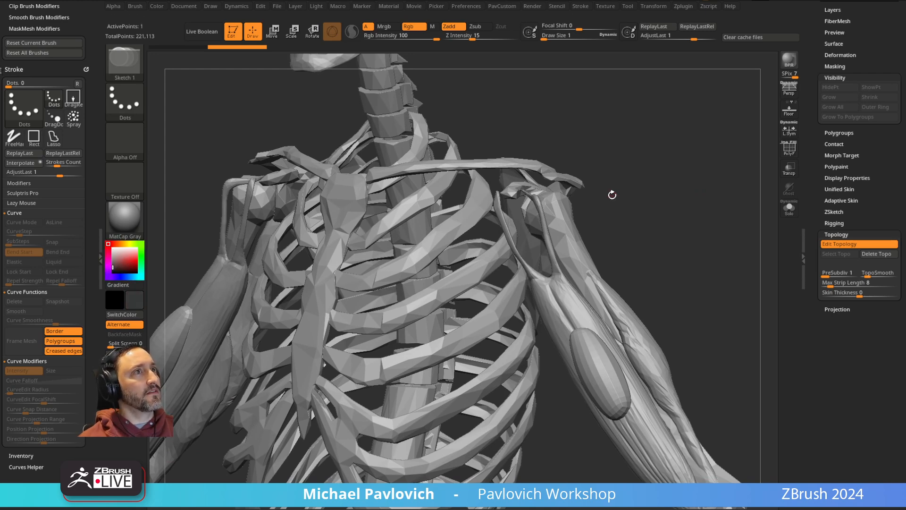
pyautogui.keyDown('alt'); pyautogui.moveTo(638, 189); pyautogui.dragTo(657, 172); pyautogui.keyUp('alt')
pyautogui.moveTo(808, 151); pyautogui.dragTo(808, 359)
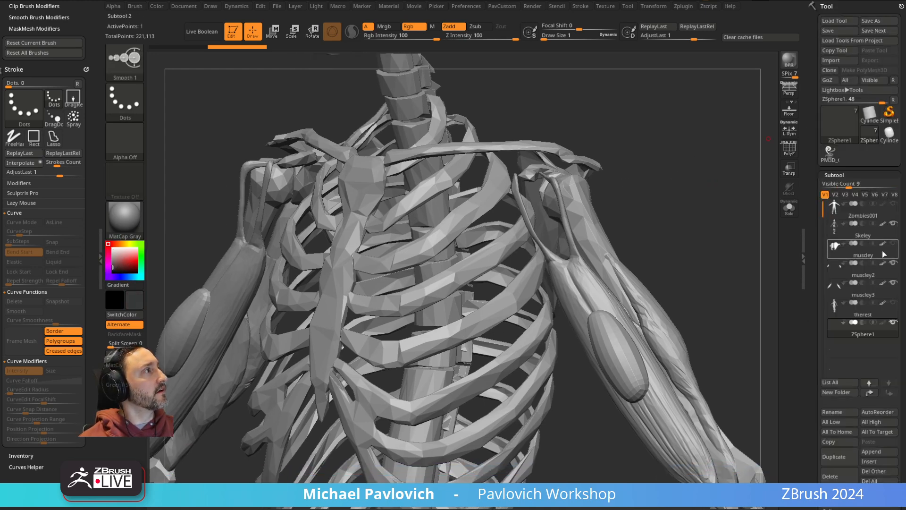
pyautogui.keyDown('shift'); pyautogui.click(883, 243); pyautogui.keyUp('shift')
pyautogui.moveTo(686, 168)
pyautogui.keyDown('alt'); pyautogui.mouseDown()
pyautogui.moveTo(700, 191)
pyautogui.moveTo(724, 179)
pyautogui.moveTo(718, 160)
pyautogui.moveTo(707, 191)
pyautogui.moveTo(532, 210)
pyautogui.mouseUp(); pyautogui.keyUp('alt')
pyautogui.click(113, 260)
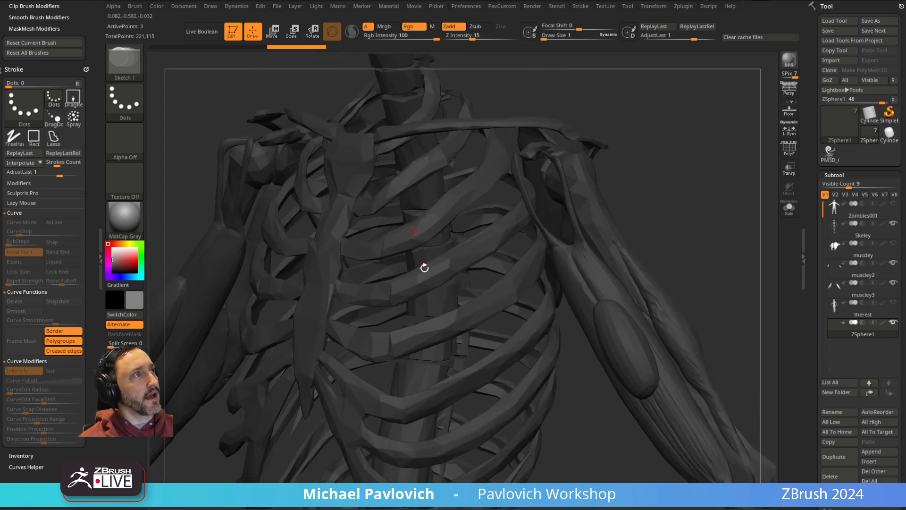
# Step: Draw topology points down the front ribs and back up their outer side to start the chest muscle outline
pyautogui.moveTo(427, 287); pyautogui.dragTo(413, 231)
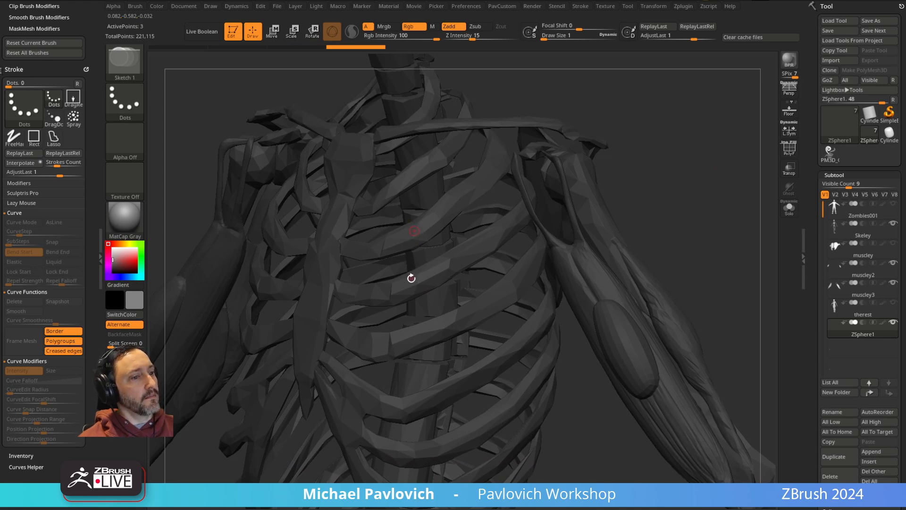
pyautogui.moveTo(417, 320)
pyautogui.mouseDown()
pyautogui.moveTo(427, 339)
pyautogui.moveTo(446, 323)
pyautogui.mouseUp()
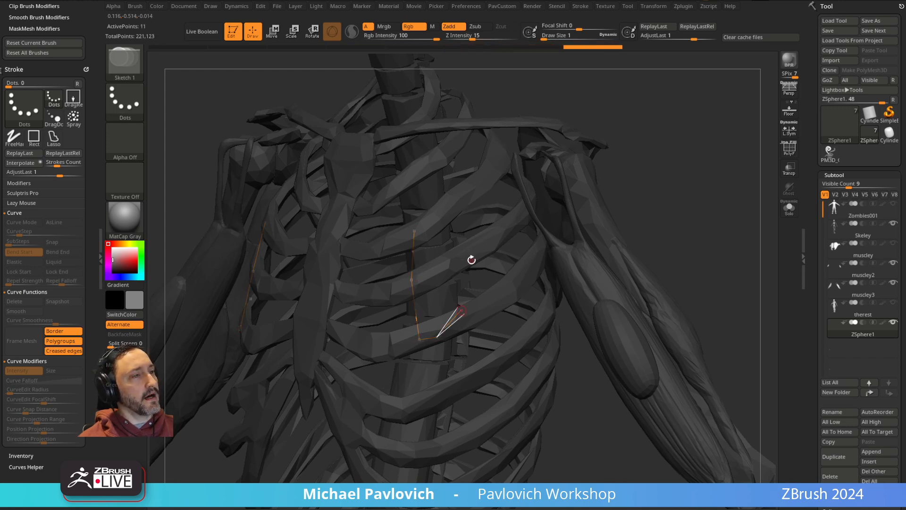
pyautogui.moveTo(471, 260); pyautogui.dragTo(472, 255)
pyautogui.moveTo(682, 135)
pyautogui.mouseDown(button='right')
pyautogui.moveTo(641, 176)
pyautogui.moveTo(702, 131)
pyautogui.moveTo(633, 200)
pyautogui.mouseUp(button='right')
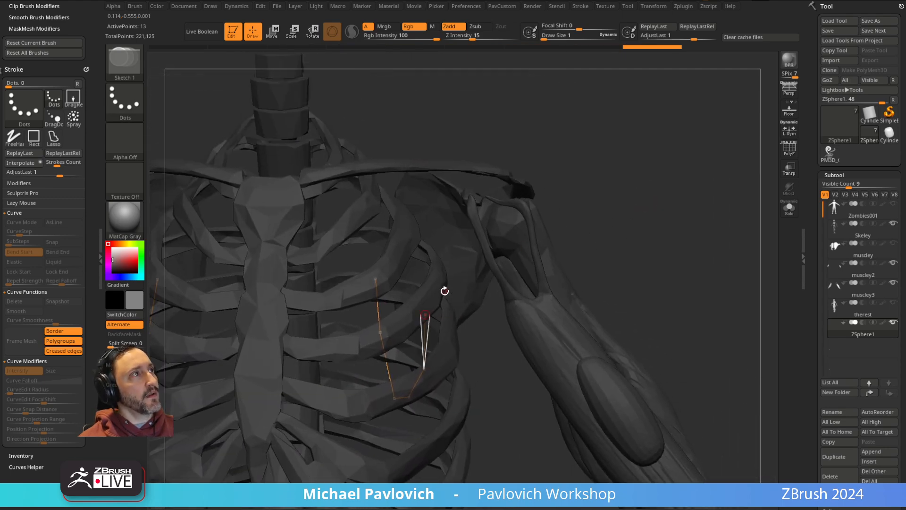
pyautogui.moveTo(584, 174); pyautogui.dragTo(555, 204, button='right')
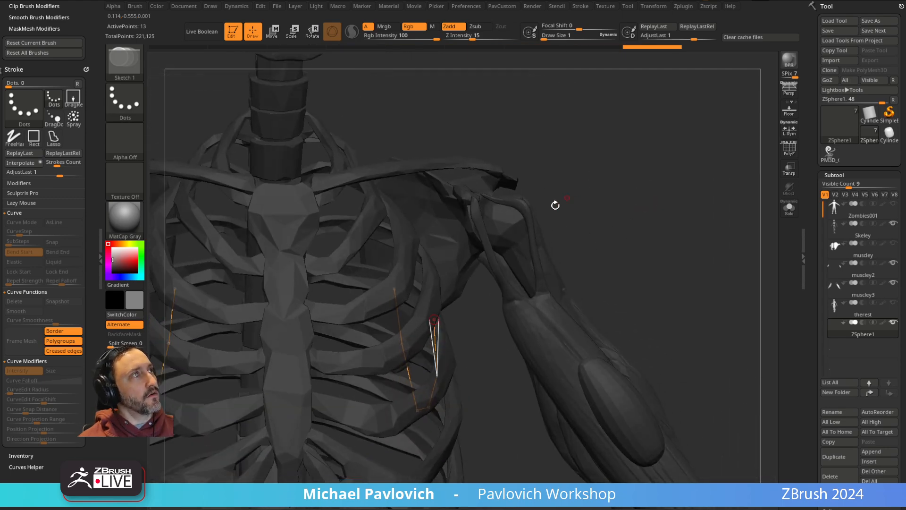
# Step: Extend the outline up to the shoulder and bring it back down across the upper ribs to the starting point
pyautogui.click(464, 199)
pyautogui.moveTo(614, 162)
pyautogui.mouseDown()
pyautogui.moveTo(601, 176)
pyautogui.moveTo(612, 181)
pyautogui.moveTo(557, 157)
pyautogui.moveTo(613, 143)
pyautogui.moveTo(618, 153)
pyautogui.moveTo(639, 148)
pyautogui.moveTo(602, 149)
pyautogui.moveTo(643, 165)
pyautogui.moveTo(616, 164)
pyautogui.mouseUp()
pyautogui.click(458, 203)
pyautogui.click(401, 245)
pyautogui.click(429, 202)
pyautogui.click(453, 203)
pyautogui.click(458, 238)
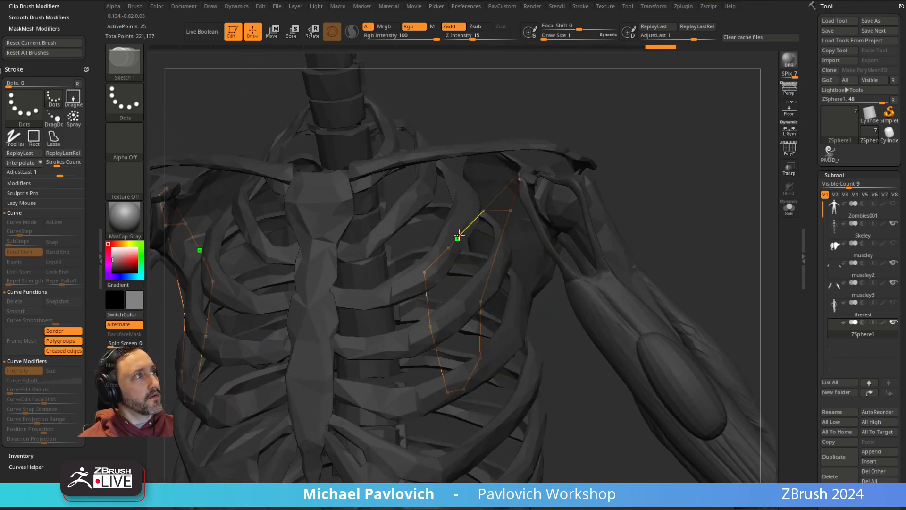
# Step: Connect the two sides of the upper chest outline with cross edges, repositioning a point along the inner edge
pyautogui.click(495, 255)
pyautogui.click(448, 249)
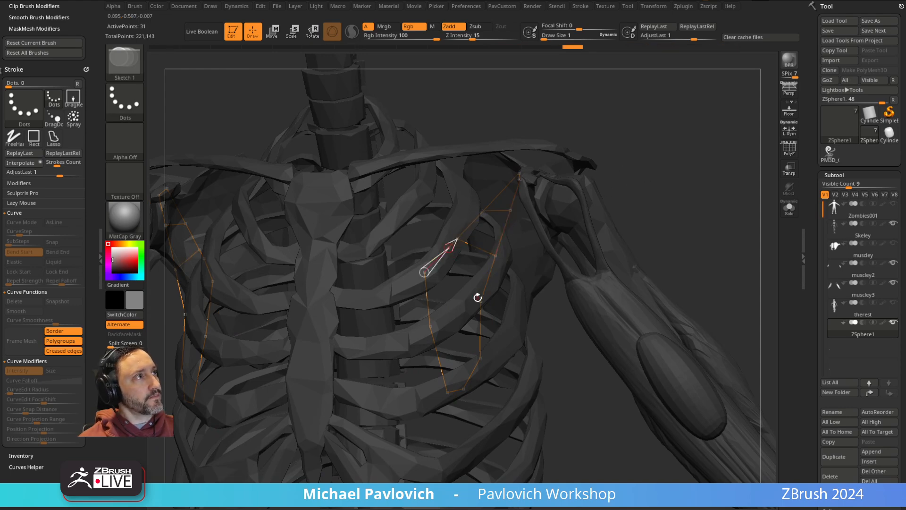
pyautogui.moveTo(664, 181); pyautogui.dragTo(643, 182)
pyautogui.press('w')
pyautogui.moveTo(446, 250)
pyautogui.mouseDown()
pyautogui.moveTo(437, 257)
pyautogui.moveTo(447, 275)
pyautogui.mouseUp()
pyautogui.press('q')
pyautogui.click(416, 278)
pyautogui.click(479, 302)
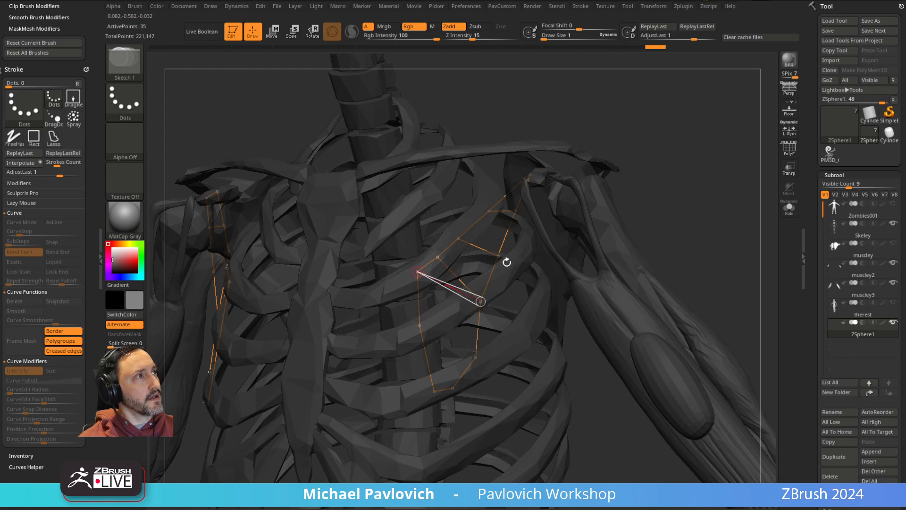
# Step: Add two cross edges between the inner and outer sides of the lower chest outline
pyautogui.keyDown('alt'); pyautogui.moveTo(699, 190); pyautogui.dragTo(668, 177); pyautogui.keyUp('alt')
pyautogui.click(394, 313)
pyautogui.click(447, 315)
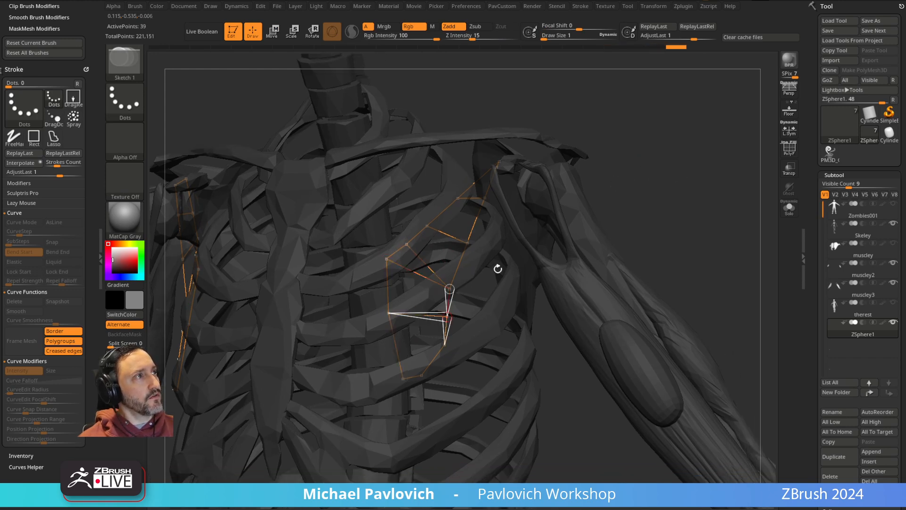
pyautogui.click(398, 348)
pyautogui.click(445, 345)
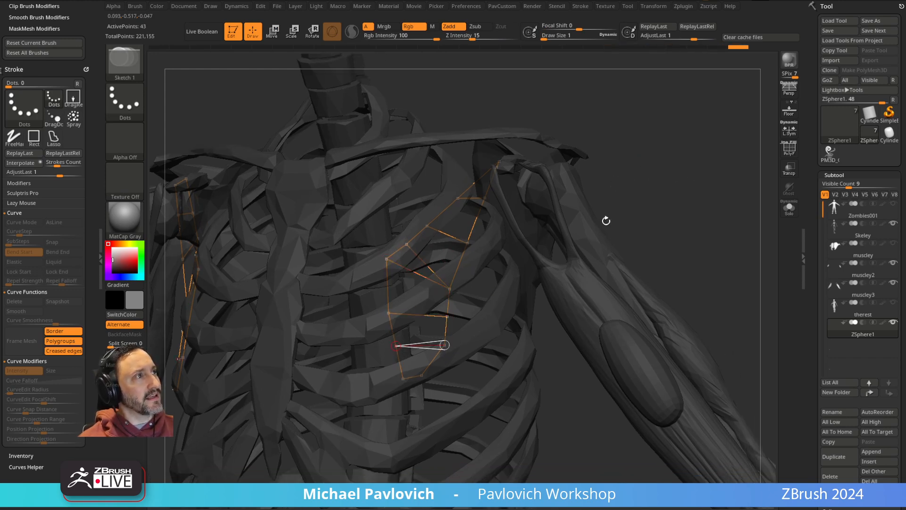
# Step: Add another cross edge through the middle of the chest outline and delete the stray point
pyautogui.moveTo(580, 235); pyautogui.dragTo(613, 215)
pyautogui.keyDown('alt'); pyautogui.moveTo(675, 151); pyautogui.dragTo(683, 175); pyautogui.keyUp('alt')
pyautogui.moveTo(472, 255); pyautogui.dragTo(481, 261)
pyautogui.click(415, 268)
pyautogui.click(468, 288)
pyautogui.keyDown('alt'); pyautogui.click(435, 288); pyautogui.keyUp('alt')
pyautogui.moveTo(683, 178); pyautogui.dragTo(642, 188)
pyautogui.moveTo(664, 222); pyautogui.dragTo(672, 214)
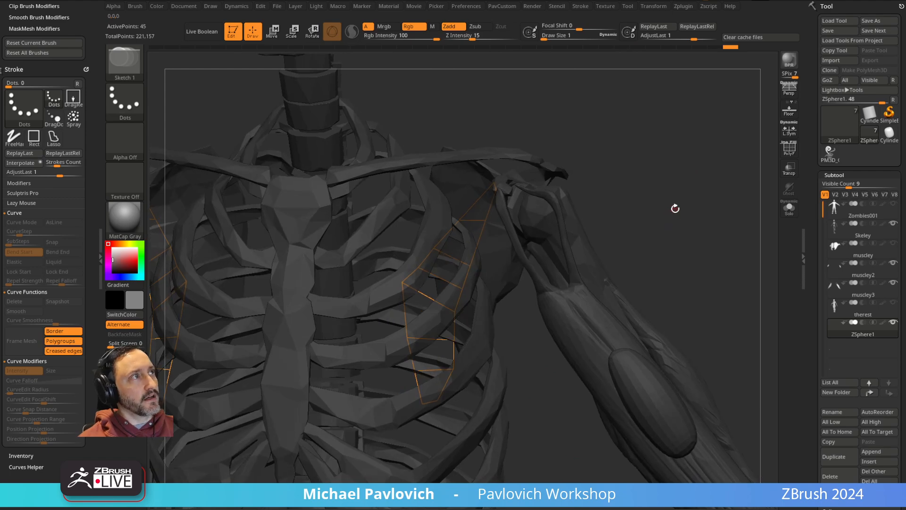
# Step: Preview the topology as a mesh, reset the main colour to white, and turn on the polyframe display
pyautogui.press('a')
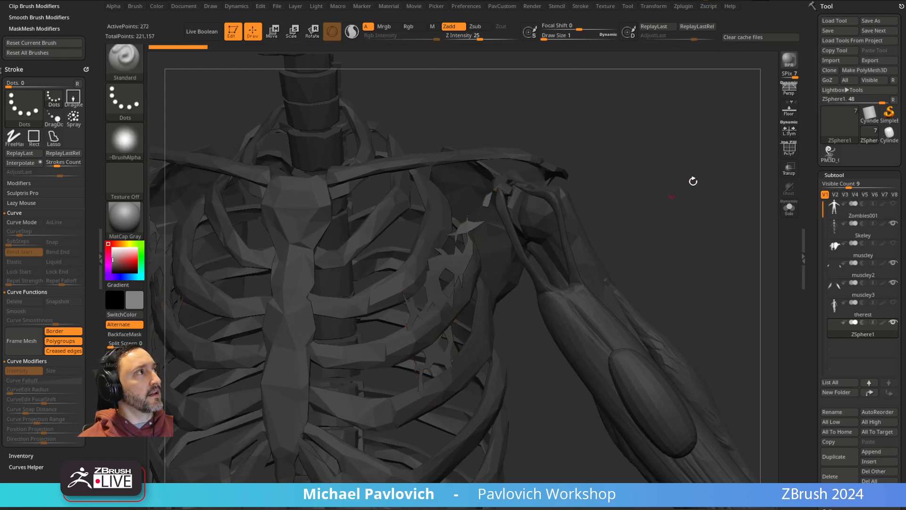
pyautogui.keyDown('alt'); pyautogui.moveTo(717, 177); pyautogui.dragTo(704, 182); pyautogui.keyUp('alt')
pyautogui.moveTo(122, 256); pyautogui.dragTo(101, 237)
pyautogui.click(791, 154)
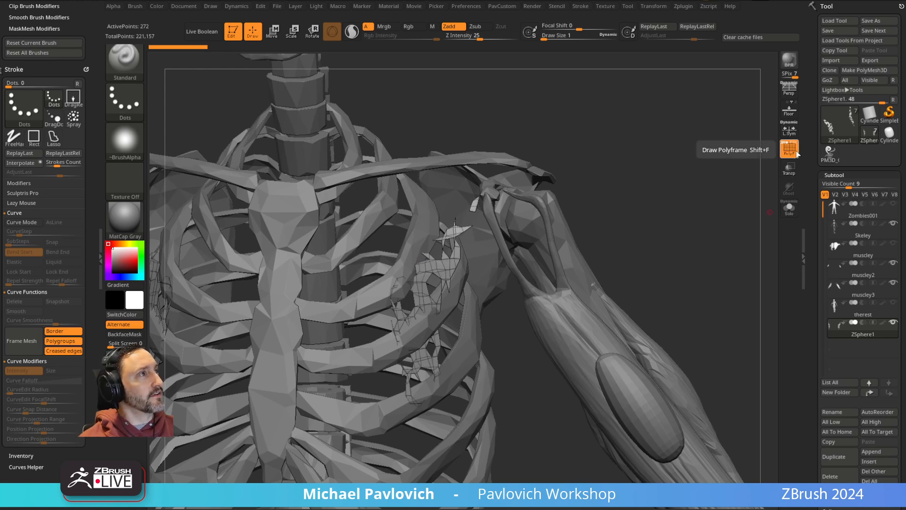
pyautogui.moveTo(720, 212); pyautogui.dragTo(717, 212)
pyautogui.moveTo(809, 238); pyautogui.dragTo(822, 124)
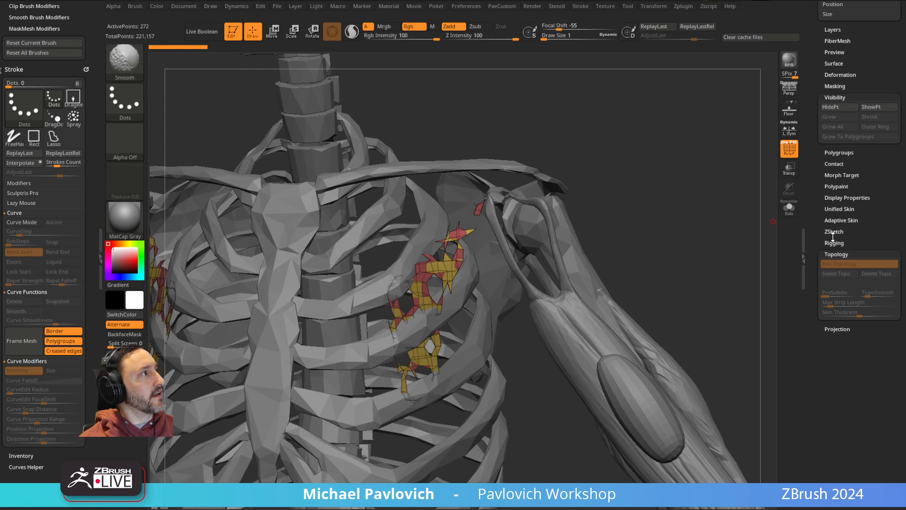
# Step: Lower the adaptive skin density so only the drawn polygons remain, and generate the adaptive skin
pyautogui.click(838, 220)
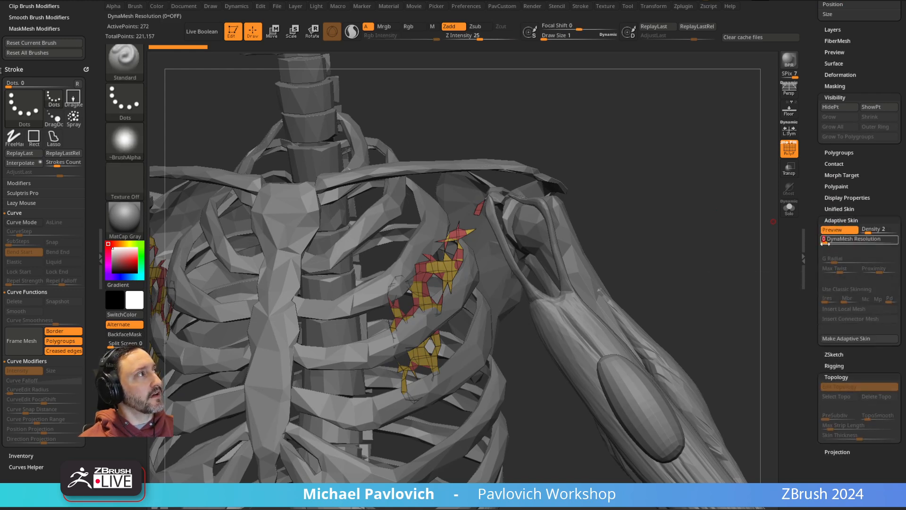
pyautogui.click(864, 232)
pyautogui.click(847, 231)
pyautogui.click(846, 232)
pyautogui.moveTo(676, 200)
pyautogui.mouseDown()
pyautogui.moveTo(707, 212)
pyautogui.moveTo(651, 208)
pyautogui.moveTo(701, 199)
pyautogui.moveTo(674, 212)
pyautogui.mouseUp()
pyautogui.click(845, 338)
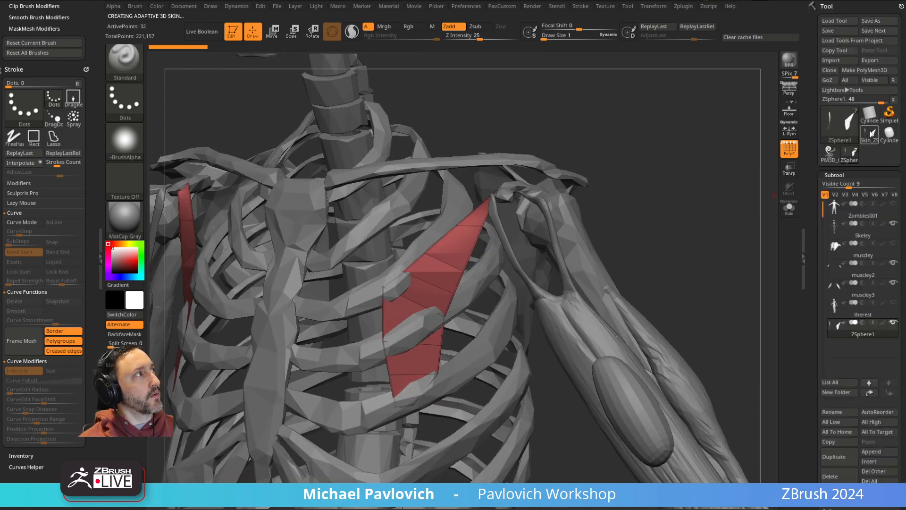
# Step: Append the generated skin mesh as a subtool and delete the source ZSphere1 subtool
pyautogui.moveTo(872, 135)
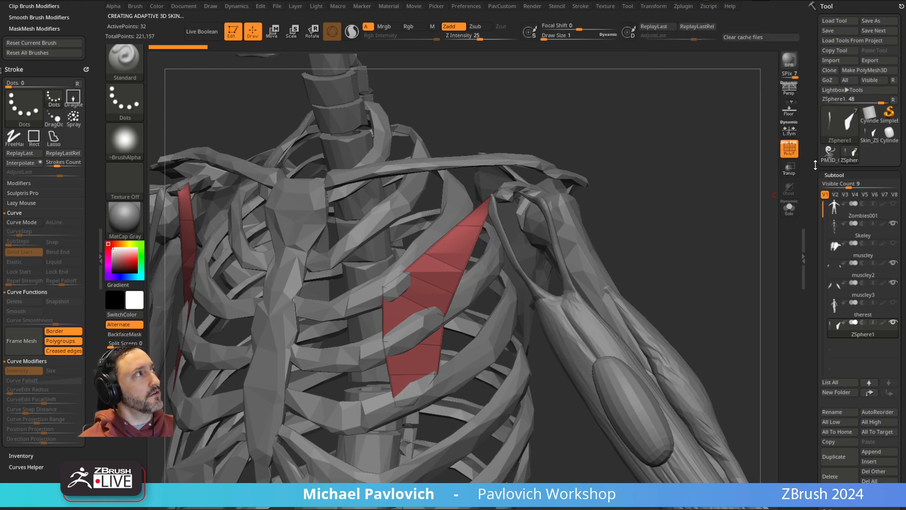
pyautogui.click(873, 451)
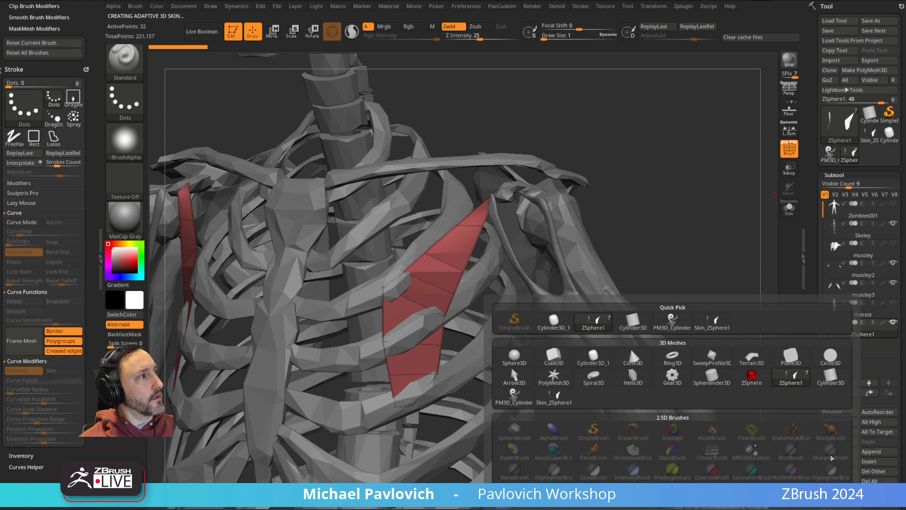
pyautogui.click(629, 345)
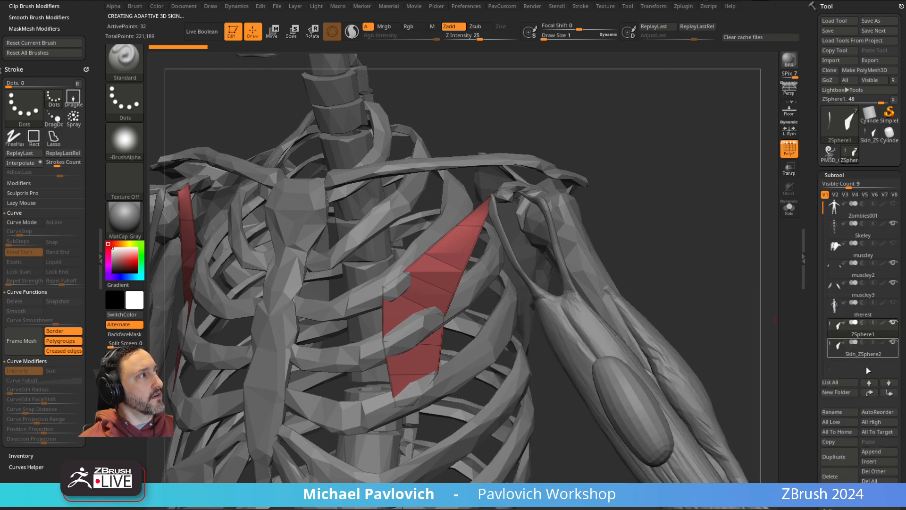
pyautogui.click(831, 477)
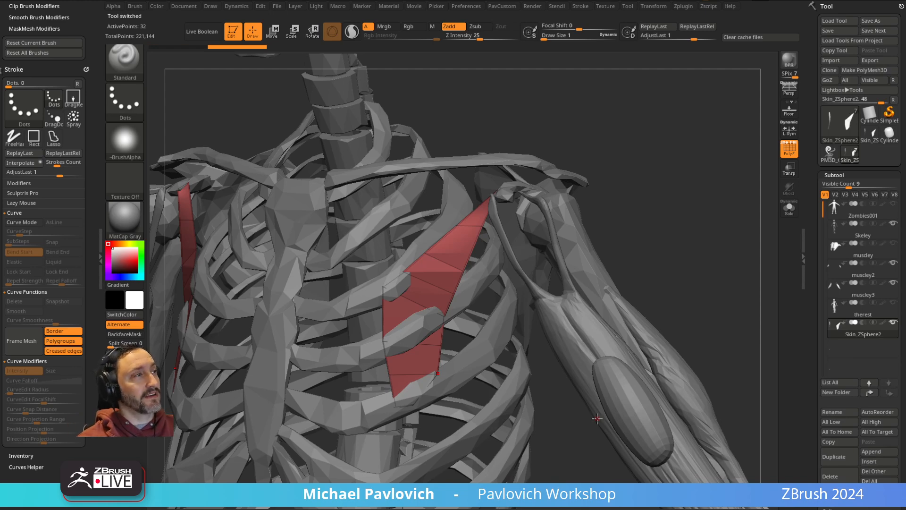
# Step: Reshape the flat chest muscle with the Move brush to fit over the ribs from several angles
pyautogui.moveTo(653, 201)
pyautogui.mouseDown()
pyautogui.moveTo(676, 192)
pyautogui.moveTo(681, 176)
pyautogui.moveTo(665, 200)
pyautogui.moveTo(651, 188)
pyautogui.moveTo(522, 247)
pyautogui.mouseUp()
pyautogui.press('`')
pyautogui.press('b')
pyautogui.press('m')
pyautogui.press('v')
pyautogui.moveTo(560, 207)
pyautogui.mouseDown()
pyautogui.moveTo(449, 255)
pyautogui.moveTo(439, 249)
pyautogui.mouseUp()
pyautogui.moveTo(429, 285); pyautogui.dragTo(424, 294)
pyautogui.moveTo(500, 330); pyautogui.dragTo(398, 375, button='right')
pyautogui.moveTo(394, 370); pyautogui.dragTo(383, 366)
pyautogui.moveTo(311, 394)
pyautogui.mouseDown()
pyautogui.moveTo(348, 384)
pyautogui.moveTo(531, 257)
pyautogui.mouseUp()
# Step: Thicken the chest muscle using ZModeler QMesh on Polygroup All, and uncrease all of its edges
pyautogui.press('b')
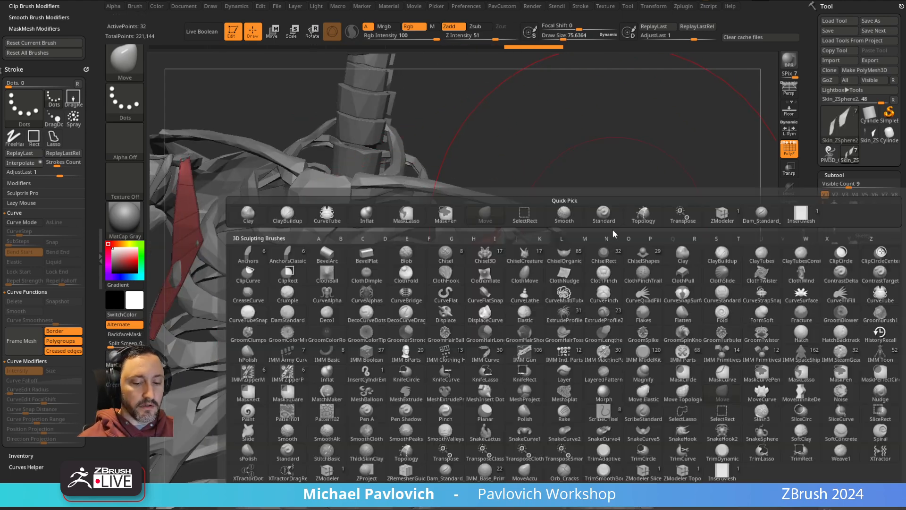
pyautogui.press('z')
pyautogui.press('m')
pyautogui.moveTo(619, 176); pyautogui.dragTo(385, 223)
pyautogui.press('space')
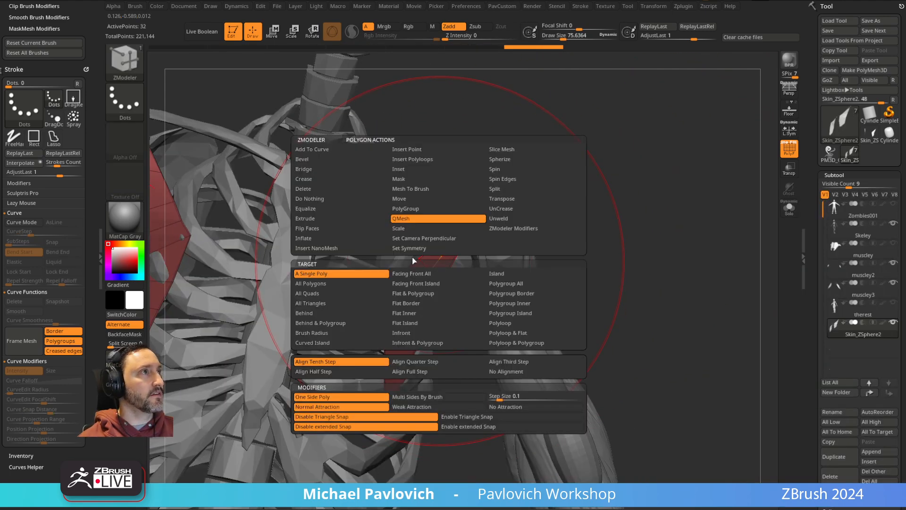
pyautogui.click(506, 283)
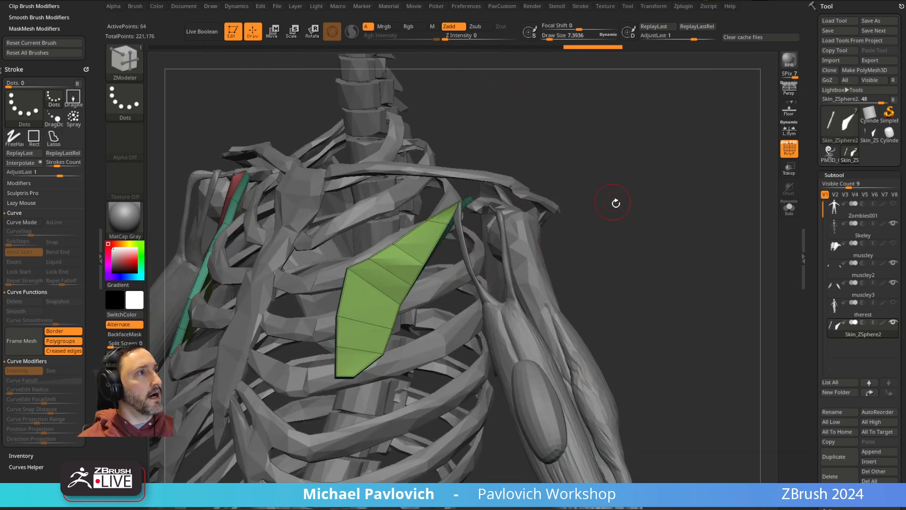
pyautogui.hotkey('shift', 'space')
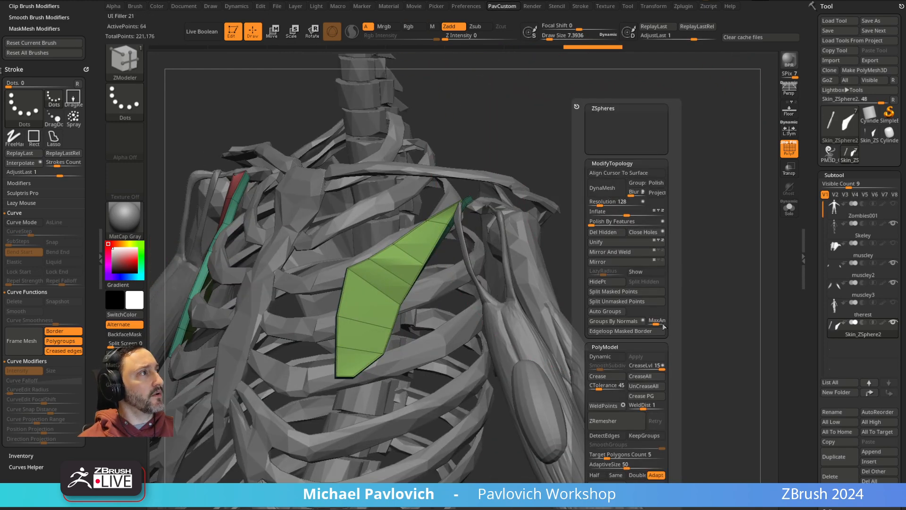
pyautogui.click(652, 389)
# Step: Switch to the MoveAccu brush and open its Curve settings to examine AccuCurve
pyautogui.moveTo(615, 220); pyautogui.dragTo(675, 259)
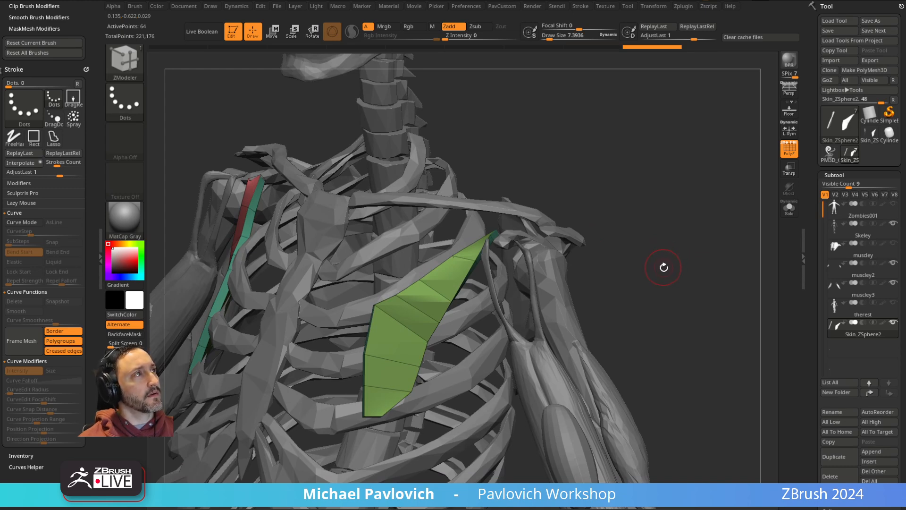
pyautogui.moveTo(665, 264); pyautogui.dragTo(684, 293)
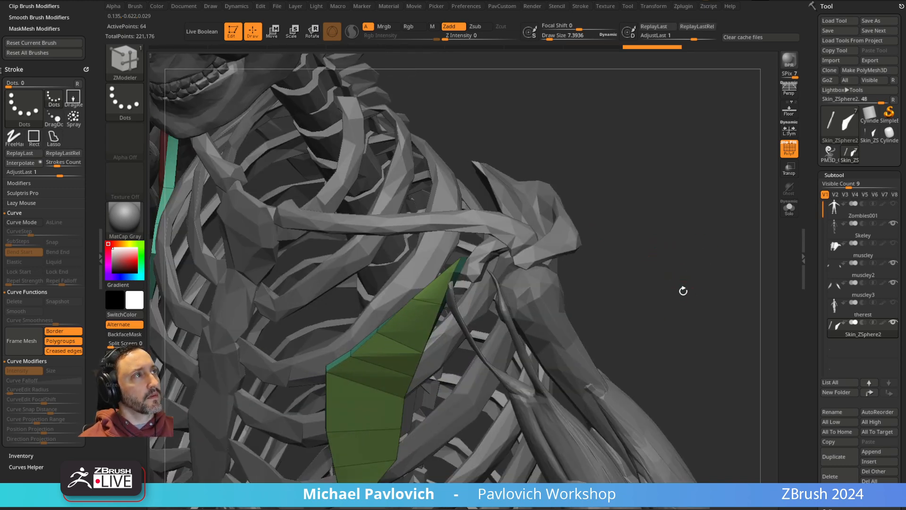
pyautogui.press('1')
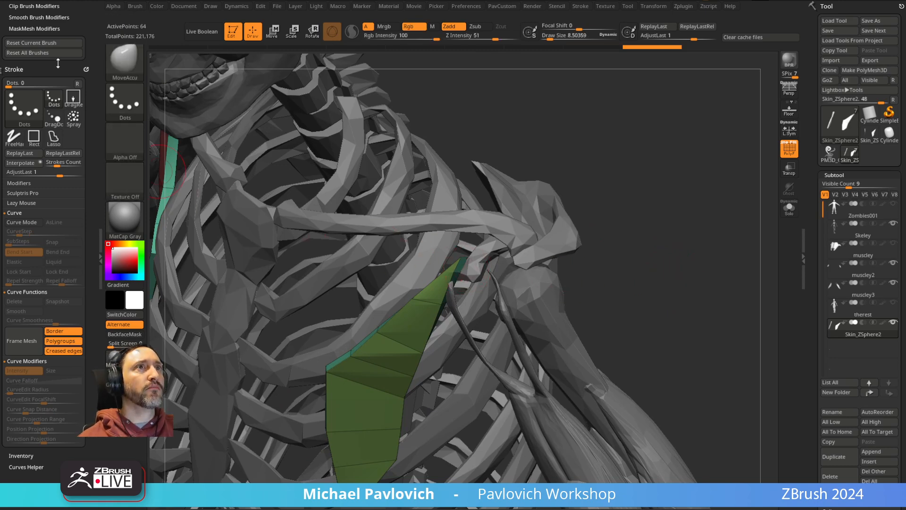
pyautogui.moveTo(93, 106)
pyautogui.mouseDown()
pyautogui.moveTo(85, 36)
pyautogui.moveTo(88, 226)
pyautogui.mouseUp()
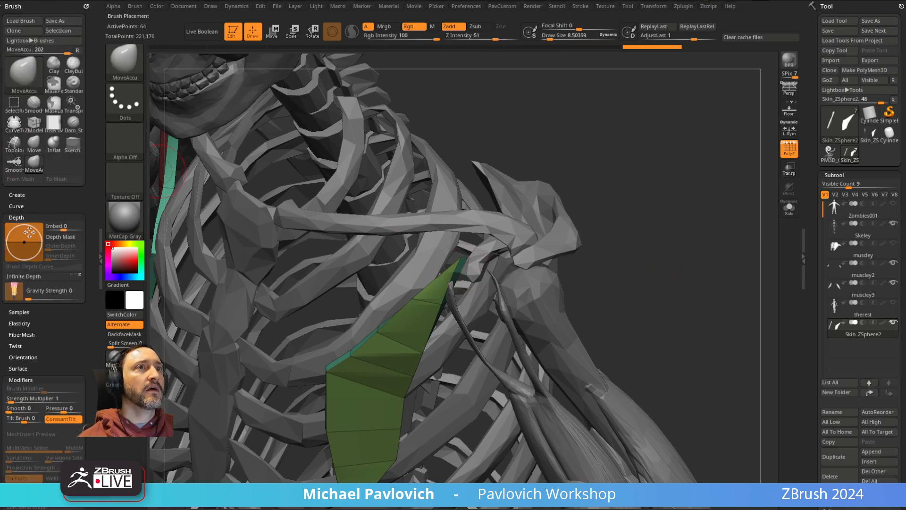
pyautogui.keyDown('shift'); pyautogui.click(19, 206); pyautogui.keyUp('shift')
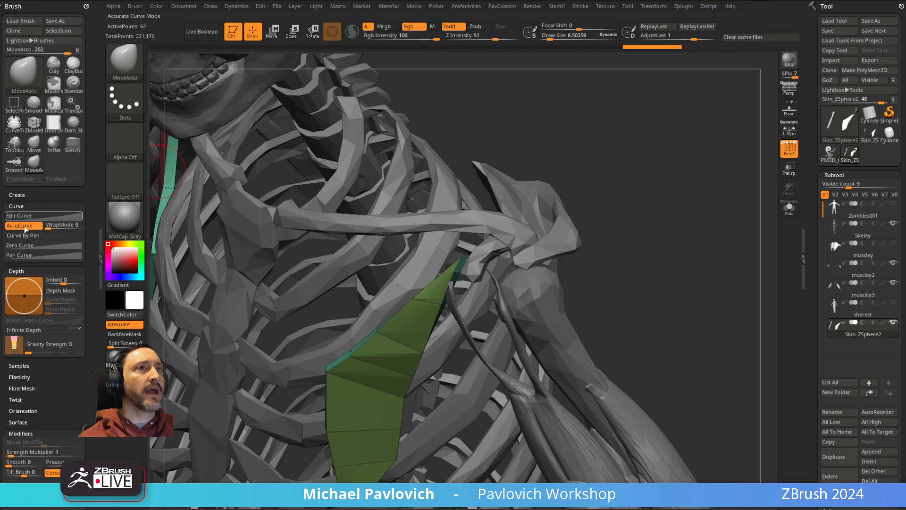
# Step: Adjust the upper end of the chest muscle strip near the shoulder with a slightly larger MoveAccurate brush
pyautogui.keyDown('alt'); pyautogui.moveTo(758, 188); pyautogui.dragTo(756, 144); pyautogui.keyUp('alt')
pyautogui.press('s')
pyautogui.moveTo(474, 237); pyautogui.dragTo(486, 237)
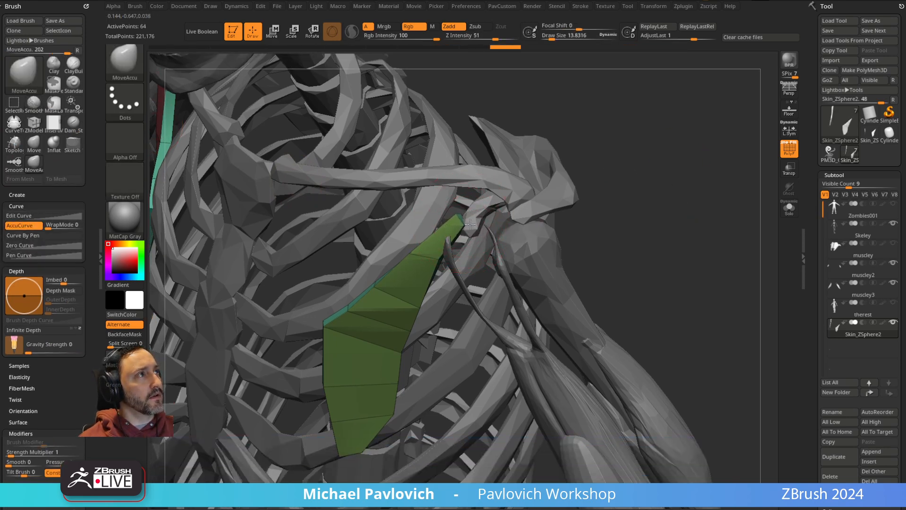
pyautogui.moveTo(641, 182)
pyautogui.mouseDown()
pyautogui.moveTo(634, 174)
pyautogui.moveTo(472, 222)
pyautogui.moveTo(459, 236)
pyautogui.mouseUp()
pyautogui.moveTo(632, 207)
pyautogui.mouseDown()
pyautogui.moveTo(638, 186)
pyautogui.moveTo(641, 193)
pyautogui.moveTo(694, 184)
pyautogui.moveTo(670, 172)
pyautogui.moveTo(662, 178)
pyautogui.moveTo(668, 181)
pyautogui.moveTo(622, 153)
pyautogui.mouseUp()
# Step: Subdivide the chest muscle strip twice and hide its wireframe
pyautogui.hotkey('ctrl', 'd')
pyautogui.hotkey('shift', 'f')
pyautogui.hotkey('ctrl', 'd')
# Step: Thicken the chest muscle with the Inflat brush, from its middle up to the pointed shoulder end
pyautogui.press('b')
pyautogui.press('i')
pyautogui.press('n')
pyautogui.press('s')
pyautogui.moveTo(427, 271); pyautogui.dragTo(405, 287)
pyautogui.press('s')
pyautogui.press('s')
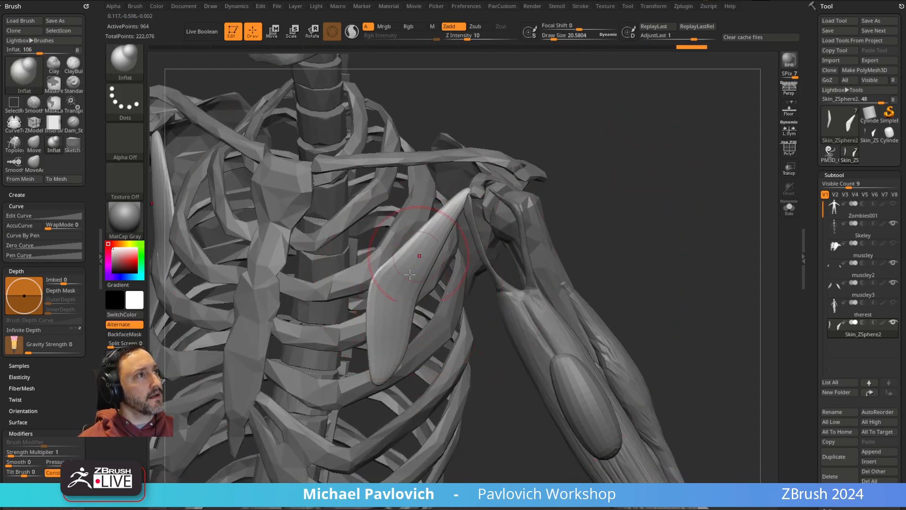
pyautogui.moveTo(460, 165); pyautogui.dragTo(449, 190)
pyautogui.moveTo(611, 184)
pyautogui.mouseDown()
pyautogui.moveTo(591, 152)
pyautogui.moveTo(664, 128)
pyautogui.moveTo(647, 136)
pyautogui.mouseUp()
# Step: Flatten the shoulder end and lower part of the chest muscle with a small TrimDynamic brush
pyautogui.press('b')
pyautogui.press('t')
pyautogui.press('d')
pyautogui.press('s')
pyautogui.moveTo(465, 172)
pyautogui.mouseDown()
pyautogui.moveTo(453, 179)
pyautogui.moveTo(472, 171)
pyautogui.mouseUp()
pyautogui.moveTo(695, 142); pyautogui.dragTo(668, 102)
pyautogui.moveTo(396, 321)
pyautogui.mouseDown()
pyautogui.moveTo(389, 339)
pyautogui.moveTo(399, 324)
pyautogui.mouseUp()
pyautogui.moveTo(389, 337); pyautogui.dragTo(401, 325)
pyautogui.moveTo(688, 155)
pyautogui.mouseDown()
pyautogui.moveTo(667, 166)
pyautogui.moveTo(648, 136)
pyautogui.mouseUp()
pyautogui.moveTo(402, 369); pyautogui.dragTo(401, 344)
pyautogui.moveTo(677, 195)
pyautogui.mouseDown()
pyautogui.moveTo(679, 180)
pyautogui.moveTo(684, 187)
pyautogui.mouseUp()
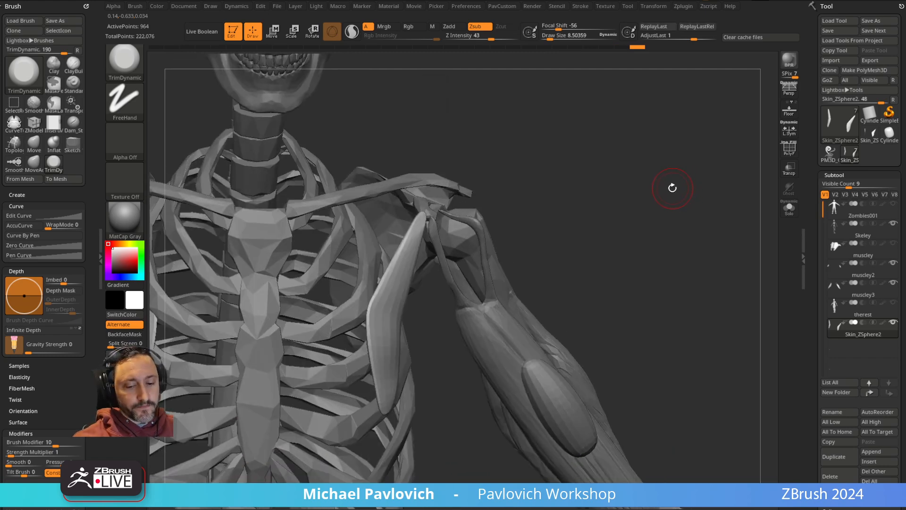
# Step: Swell the middle of the chest muscle with the Inflat brush at a draw size of 28.75
pyautogui.press('b')
pyautogui.press('i')
pyautogui.press('n')
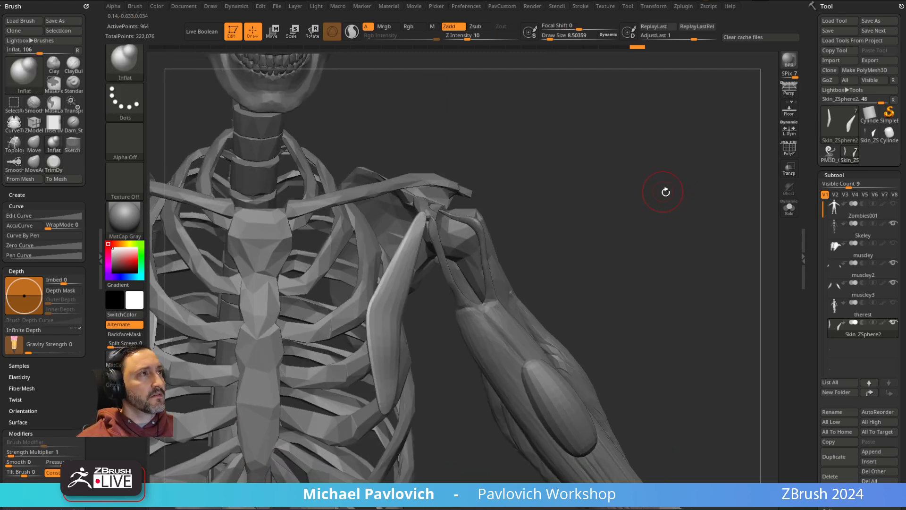
pyautogui.moveTo(663, 192); pyautogui.dragTo(641, 193)
pyautogui.press(']')
pyautogui.press(']')
pyautogui.moveTo(394, 322); pyautogui.dragTo(395, 280)
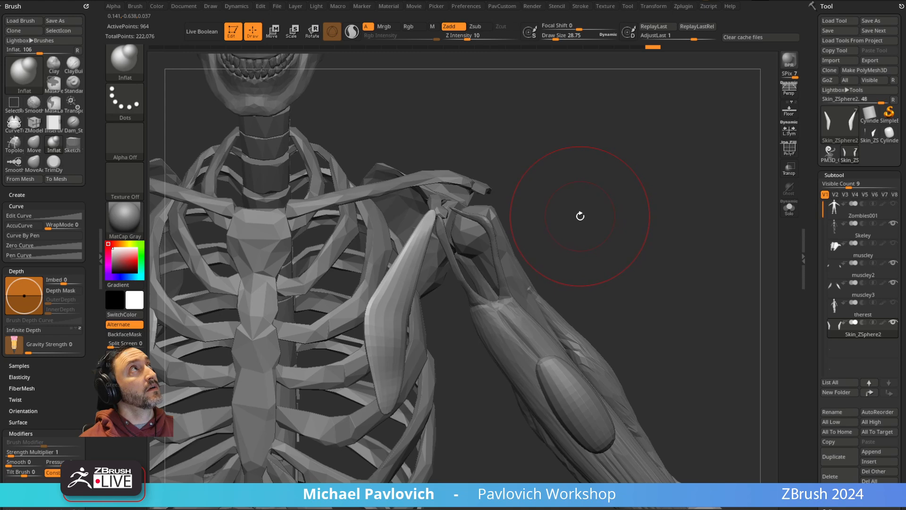
pyautogui.moveTo(649, 206); pyautogui.dragTo(588, 178)
pyautogui.moveTo(674, 154)
pyautogui.mouseDown()
pyautogui.moveTo(708, 162)
pyautogui.moveTo(703, 184)
pyautogui.moveTo(604, 225)
pyautogui.mouseUp()
# Step: Subdivide the chest muscle, show its wireframe and ZRemesh it twice with the Half option
pyautogui.press('ctrl')
pyautogui.click(789, 148)
pyautogui.press('space')
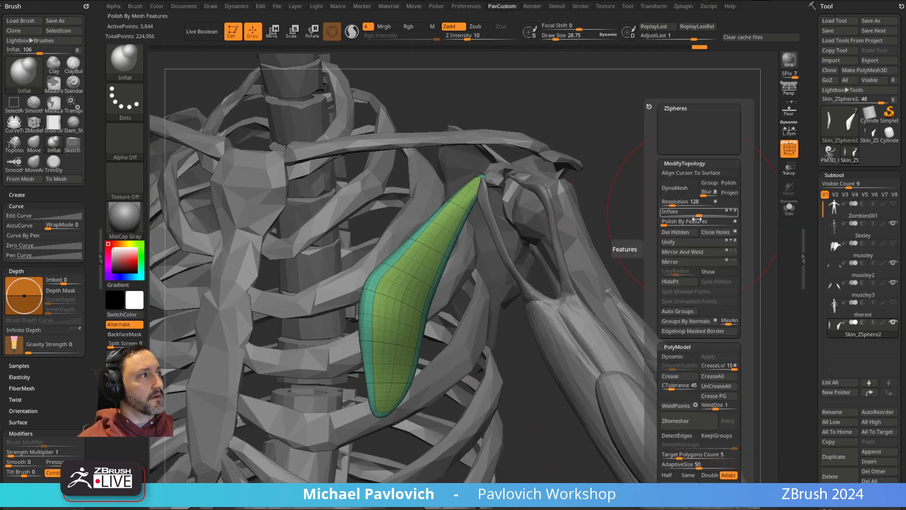
pyautogui.click(667, 476)
pyautogui.click(675, 420)
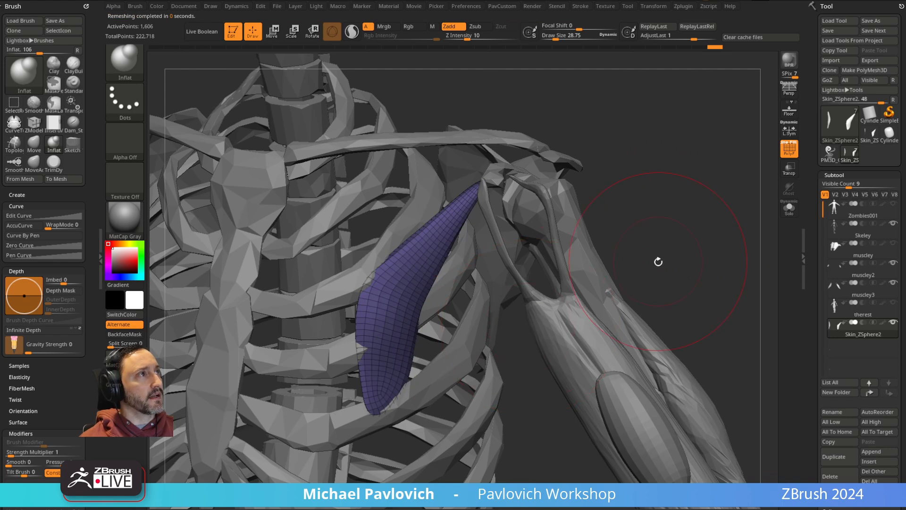
pyautogui.press('space')
pyautogui.click(636, 421)
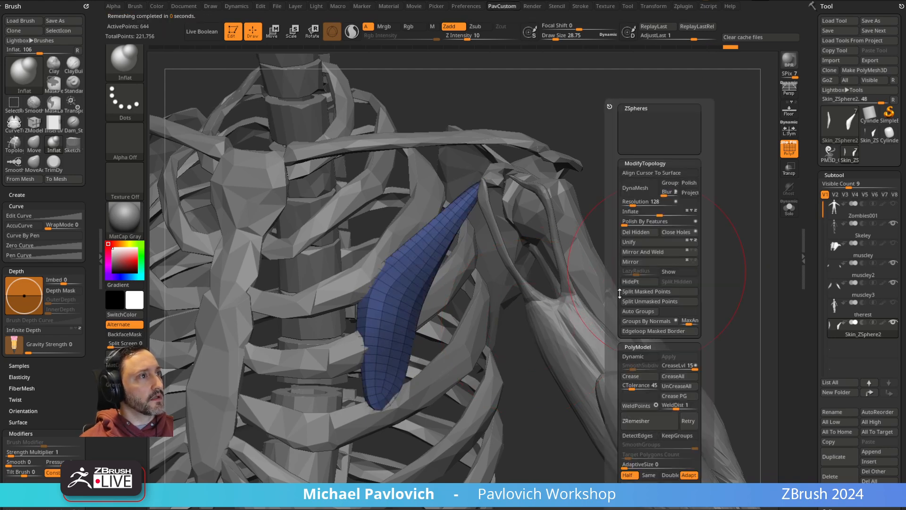
# Step: Subdivide the remeshed chest muscle once and reshape its body and outline against the ribs
pyautogui.hotkey('ctrl', 'd')
pyautogui.moveTo(670, 174)
pyautogui.mouseDown()
pyautogui.moveTo(668, 162)
pyautogui.moveTo(684, 174)
pyautogui.moveTo(672, 161)
pyautogui.mouseUp()
pyautogui.press('s')
pyautogui.moveTo(408, 346)
pyautogui.mouseDown()
pyautogui.moveTo(374, 371)
pyautogui.moveTo(403, 360)
pyautogui.mouseUp()
pyautogui.moveTo(609, 184); pyautogui.dragTo(622, 199)
pyautogui.press('s')
pyautogui.moveTo(406, 327); pyautogui.dragTo(415, 326)
pyautogui.press('s')
pyautogui.moveTo(663, 186); pyautogui.dragTo(380, 350)
pyautogui.press('s')
pyautogui.moveTo(388, 290)
pyautogui.mouseDown()
pyautogui.moveTo(381, 286)
pyautogui.moveTo(396, 271)
pyautogui.mouseUp()
pyautogui.moveTo(614, 189)
pyautogui.mouseDown()
pyautogui.moveTo(677, 174)
pyautogui.moveTo(618, 185)
pyautogui.mouseUp()
# Step: Add volume along the middle of the chest muscle with the Inflat brush
pyautogui.press('b')
pyautogui.press('i')
pyautogui.press('n')
pyautogui.press('s')
pyautogui.moveTo(417, 312); pyautogui.dragTo(418, 312)
pyautogui.moveTo(413, 279); pyautogui.dragTo(413, 316)
# Step: Hide the wireframe and subdivide the chest muscle two more times
pyautogui.hotkey('shift', 'f')
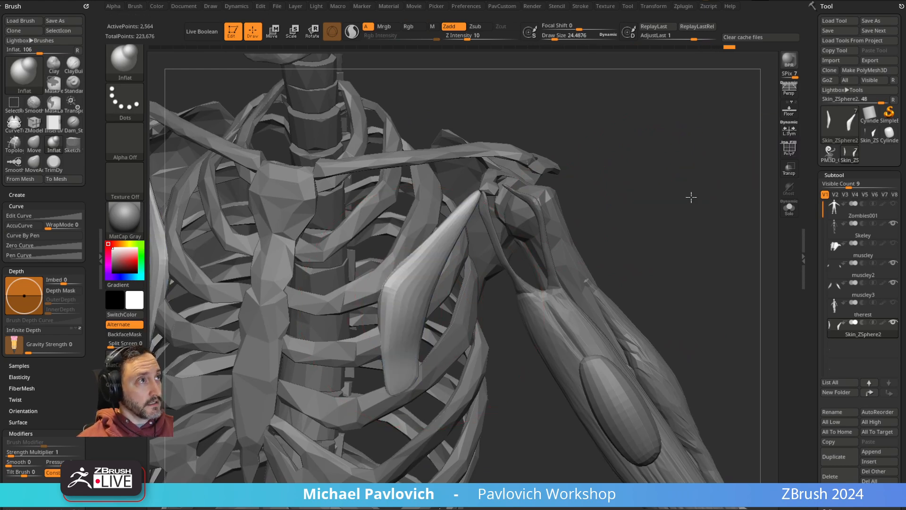
pyautogui.moveTo(694, 198); pyautogui.dragTo(694, 190)
pyautogui.press('ctrl')
pyautogui.hotkey('ctrl', 'd')
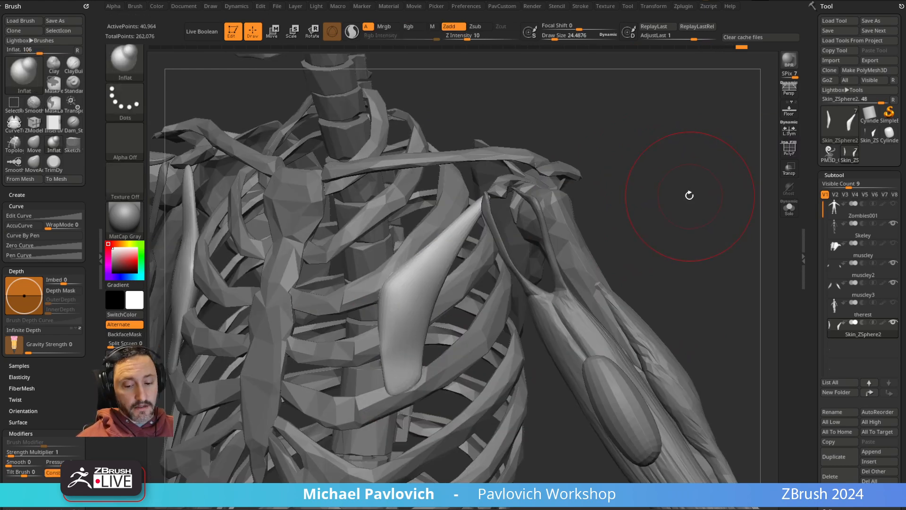
# Step: Carve fibre grooves from the muscle's shoulder tip down towards its middle with the Dam_Standard brush
pyautogui.press('b')
pyautogui.press('d')
pyautogui.press('s')
pyautogui.moveTo(479, 210); pyautogui.dragTo(428, 256)
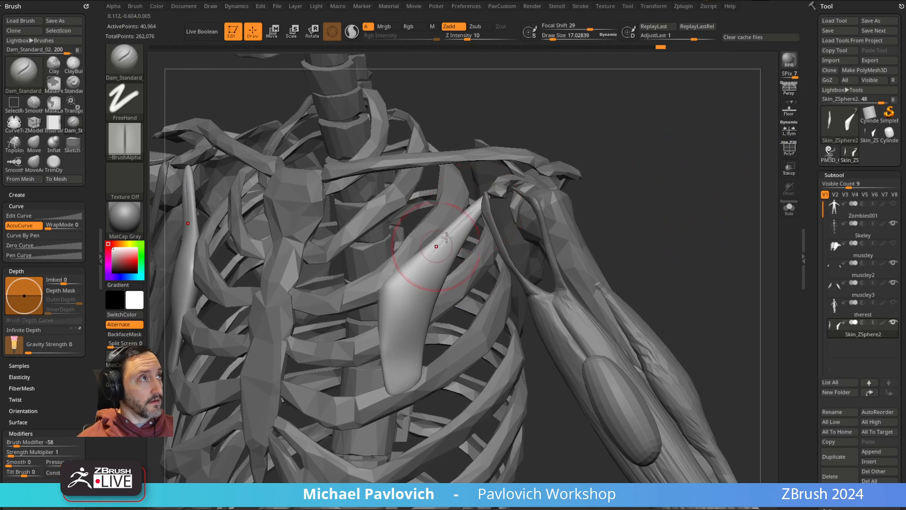
pyautogui.moveTo(473, 211); pyautogui.dragTo(421, 283)
pyautogui.moveTo(627, 189)
pyautogui.mouseDown()
pyautogui.moveTo(625, 156)
pyautogui.moveTo(596, 158)
pyautogui.mouseUp()
pyautogui.moveTo(476, 203); pyautogui.dragTo(434, 283)
pyautogui.moveTo(583, 184)
pyautogui.mouseDown()
pyautogui.moveTo(610, 191)
pyautogui.moveTo(603, 186)
pyautogui.mouseUp()
# Step: Carve more lengthwise fibre grooves from the muscle's rib attachments up towards the shoulder with Dam_Standard
pyautogui.moveTo(382, 291); pyautogui.dragTo(457, 210)
pyautogui.moveTo(385, 326); pyautogui.dragTo(413, 270)
pyautogui.moveTo(387, 355)
pyautogui.mouseDown()
pyautogui.moveTo(407, 330)
pyautogui.moveTo(414, 288)
pyautogui.mouseUp()
pyautogui.moveTo(410, 324); pyautogui.dragTo(423, 288)
pyautogui.moveTo(400, 353); pyautogui.dragTo(429, 273)
pyautogui.moveTo(585, 167); pyautogui.dragTo(615, 165)
pyautogui.moveTo(578, 201); pyautogui.dragTo(561, 202)
pyautogui.moveTo(409, 349)
pyautogui.mouseDown()
pyautogui.moveTo(427, 281)
pyautogui.moveTo(411, 302)
pyautogui.mouseUp()
pyautogui.moveTo(695, 198)
pyautogui.keyDown('alt'); pyautogui.mouseDown()
pyautogui.moveTo(666, 184)
pyautogui.moveTo(683, 198)
pyautogui.mouseUp(); pyautogui.keyUp('alt')
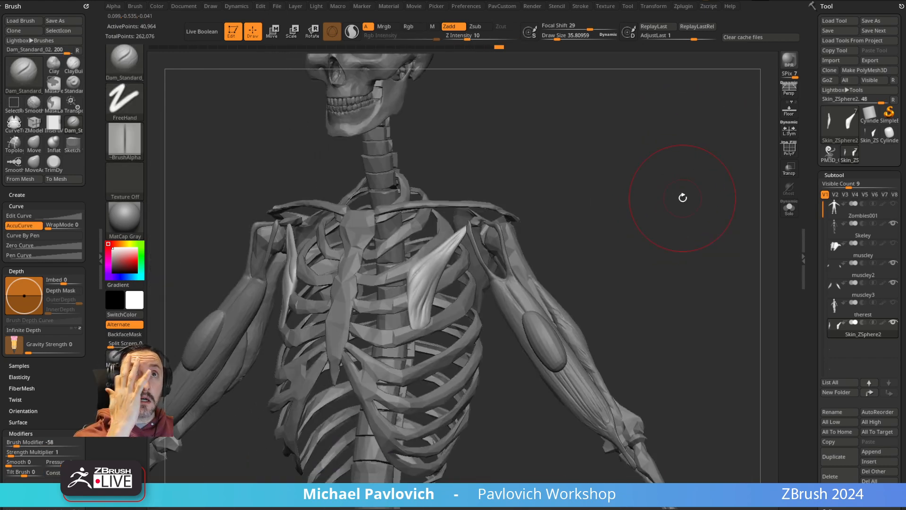
pyautogui.press('shift')
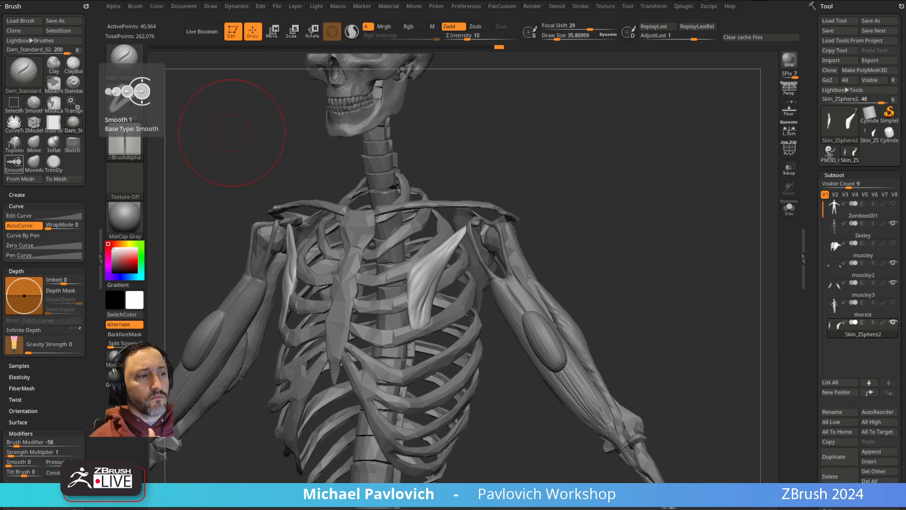
# Step: Switch to the Zygote Body page in the browser and examine the pectoralis minor and biceps reference
pyautogui.hotkey('alt', 'Tab')
pyautogui.moveTo(268, 18); pyautogui.dragTo(253, 42)
pyautogui.scroll(3, 358, 265)
pyautogui.scroll(-3, 364, 266)
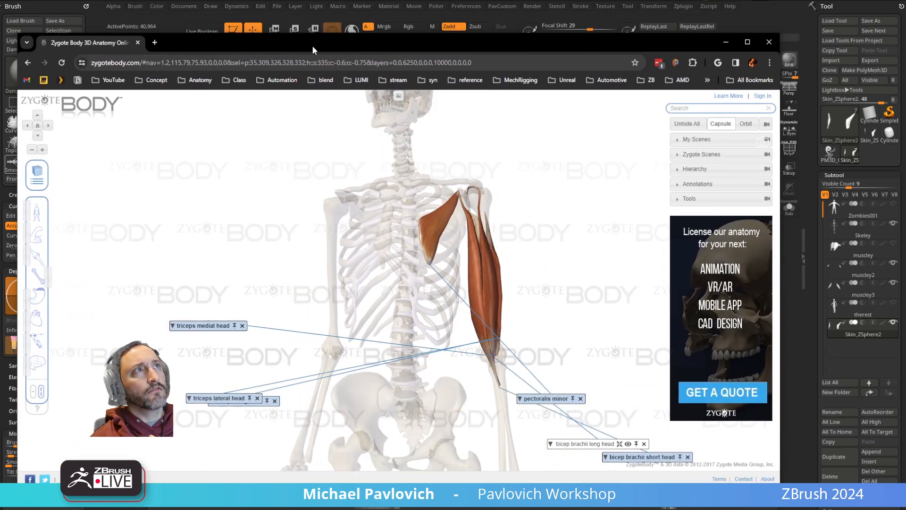
pyautogui.hotkey('alt', 'Tab')
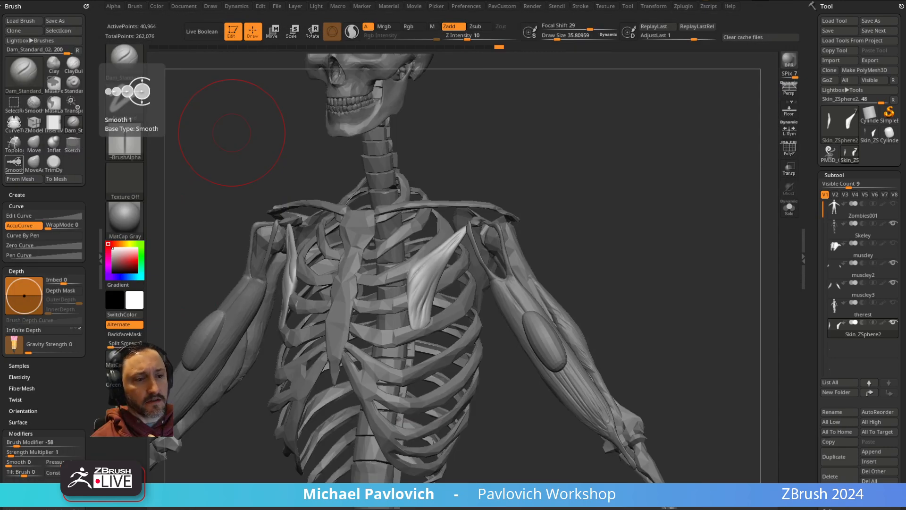
# Step: Switch to YouTube in the browser, go back to the channel page and search it for "anatomy"
pyautogui.hotkey('alt', 'Tab')
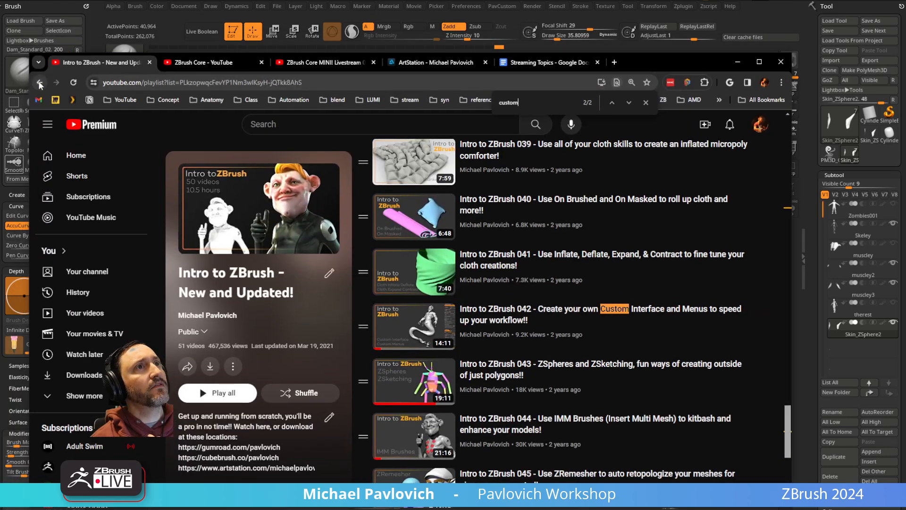
pyautogui.click(40, 83)
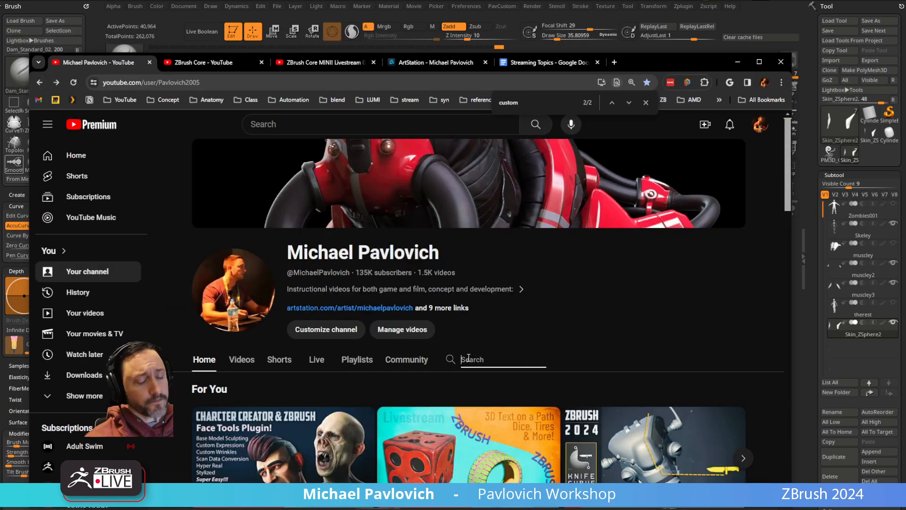
pyautogui.click(469, 361)
pyautogui.write('anatomy')
pyautogui.press('Return')
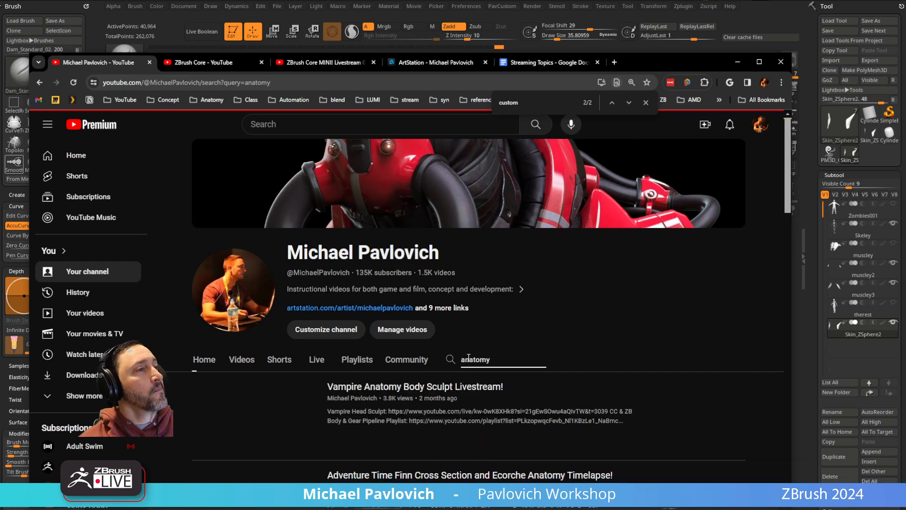
pyautogui.scroll(-3, 469, 363)
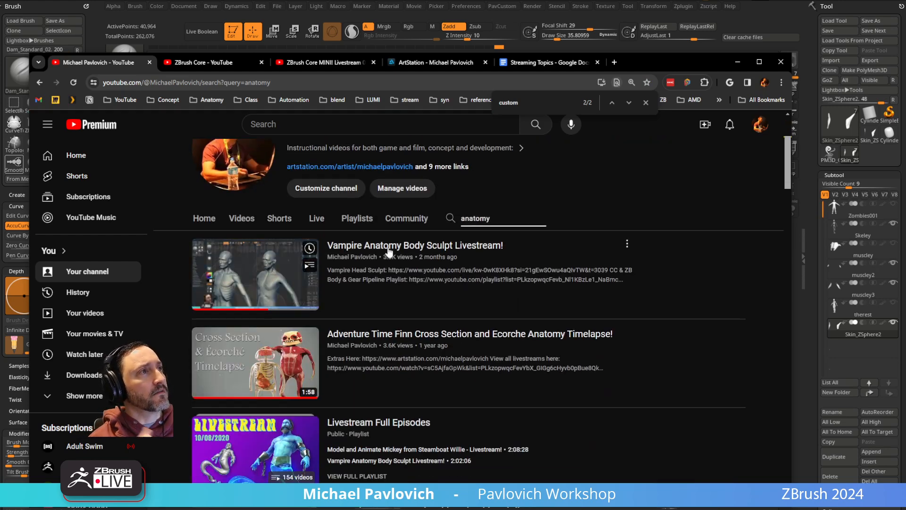
# Step: Open the Vampire Anatomy Body Sculpt Livestream video in its own tab and skip ahead to the Armpit Coracobrachialis Muscle chapter
pyautogui.middleClick(312, 257)
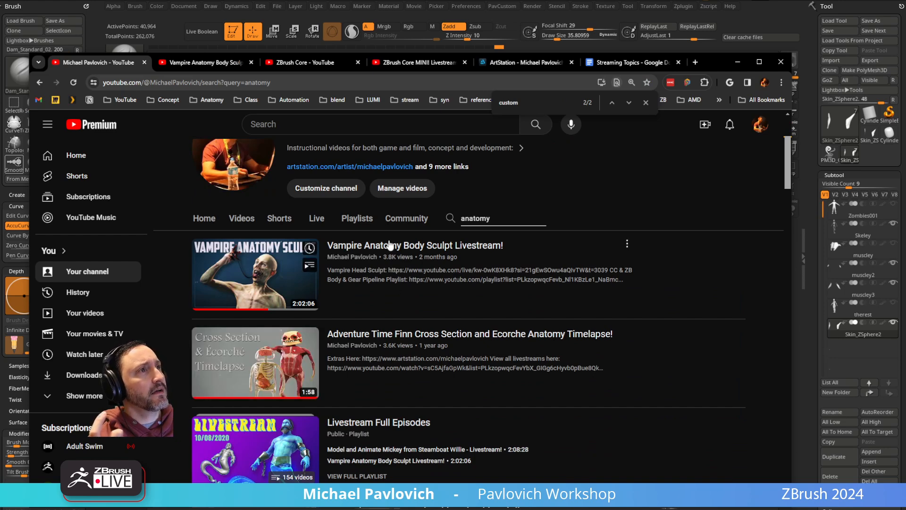
pyautogui.click(200, 63)
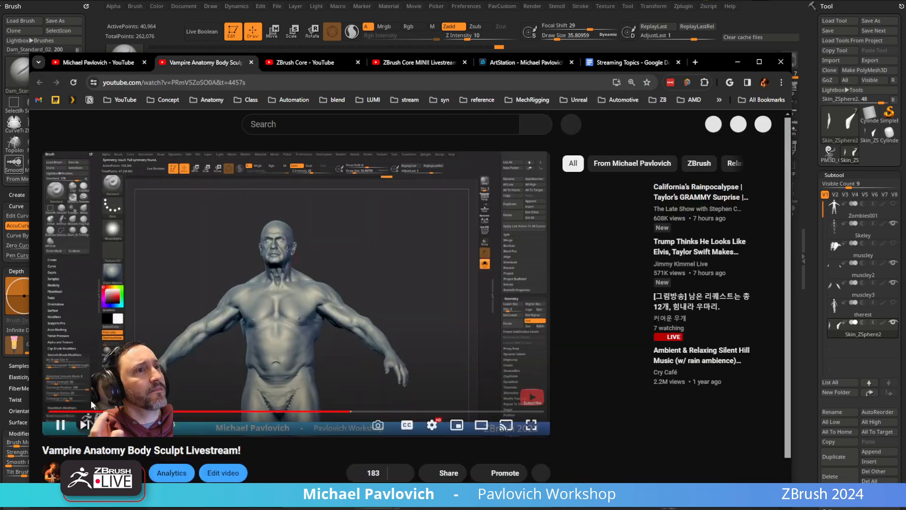
pyautogui.click(76, 411)
pyautogui.click(97, 412)
pyautogui.click(125, 411)
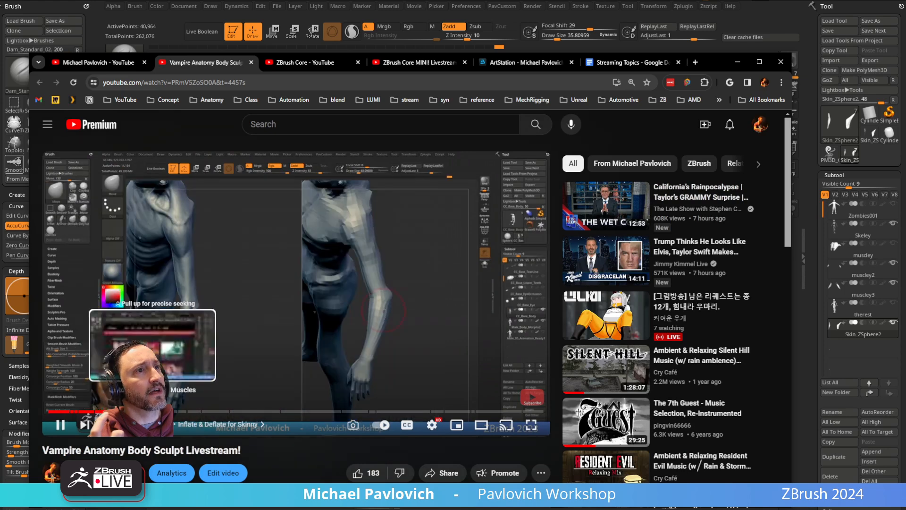
pyautogui.click(153, 411)
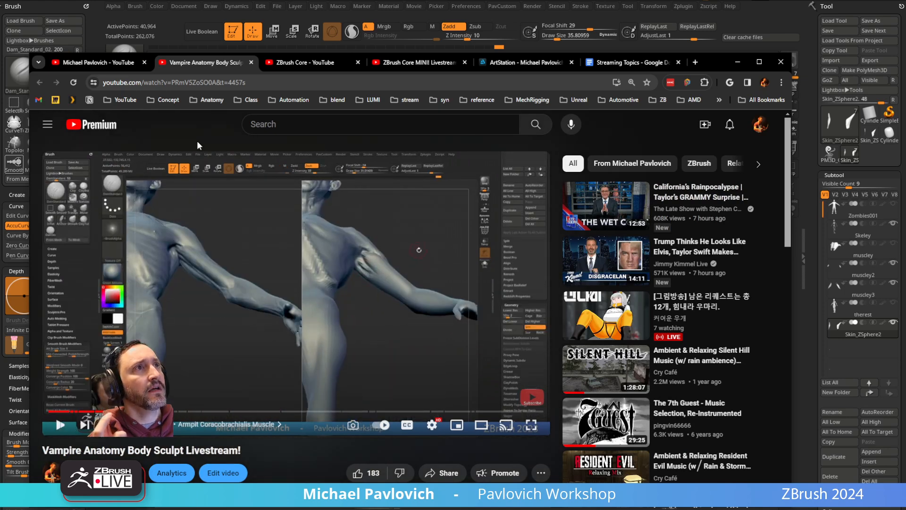
# Step: View the livestream video's share link, close it and return to ZBrush
pyautogui.click(446, 472)
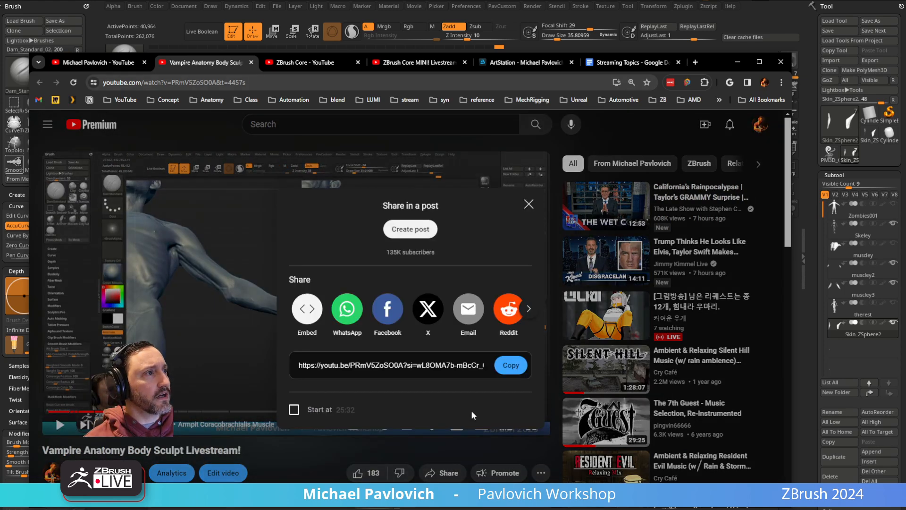
pyautogui.click(528, 204)
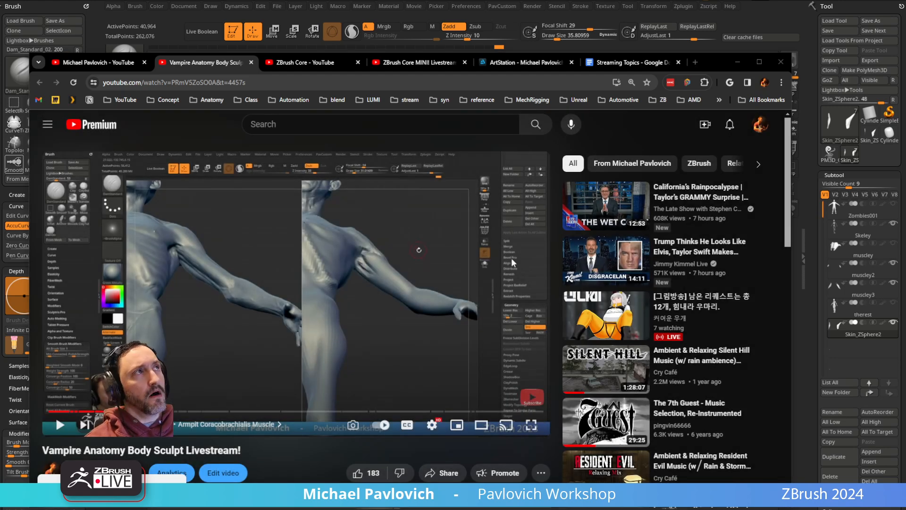
pyautogui.click(738, 62)
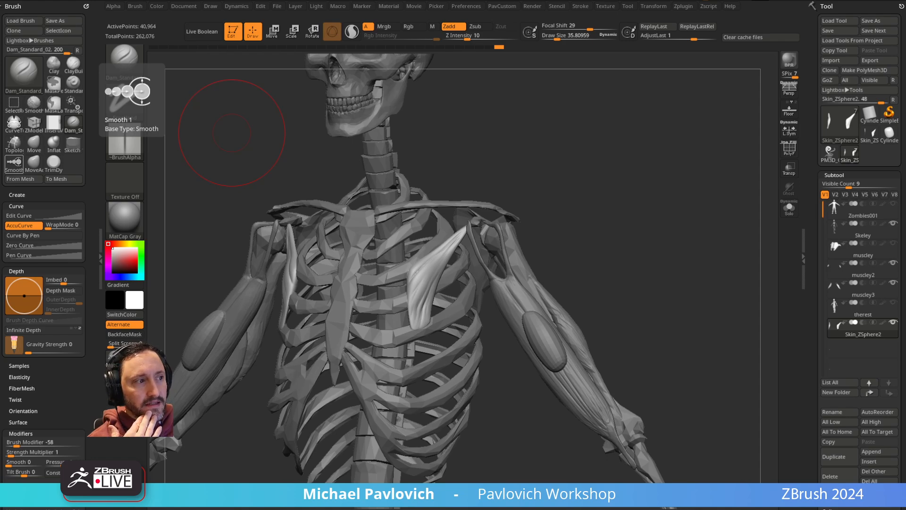
# Step: Switch to the ArtStation album in the browser, open the Spongebob Jump project and view its videos
pyautogui.hotkey('alt', 'Tab')
pyautogui.scroll(-10, 432, 227)
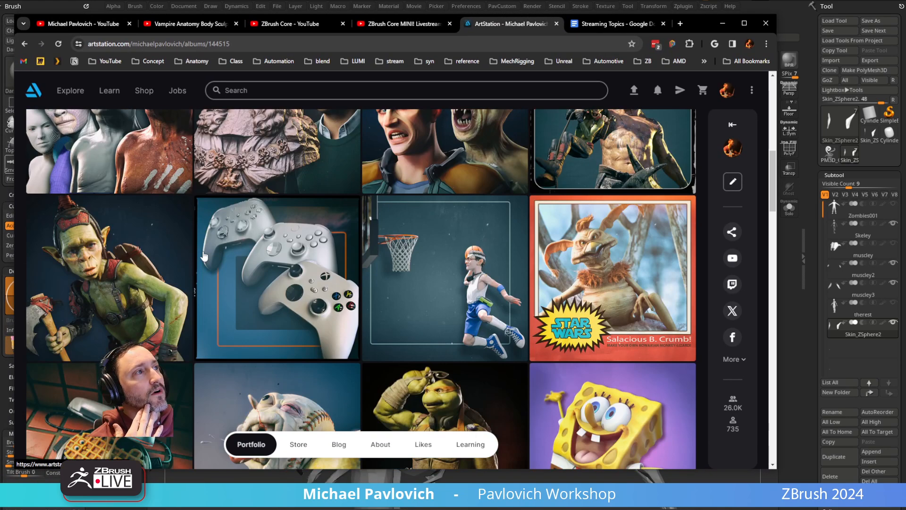
pyautogui.scroll(-3, 203, 256)
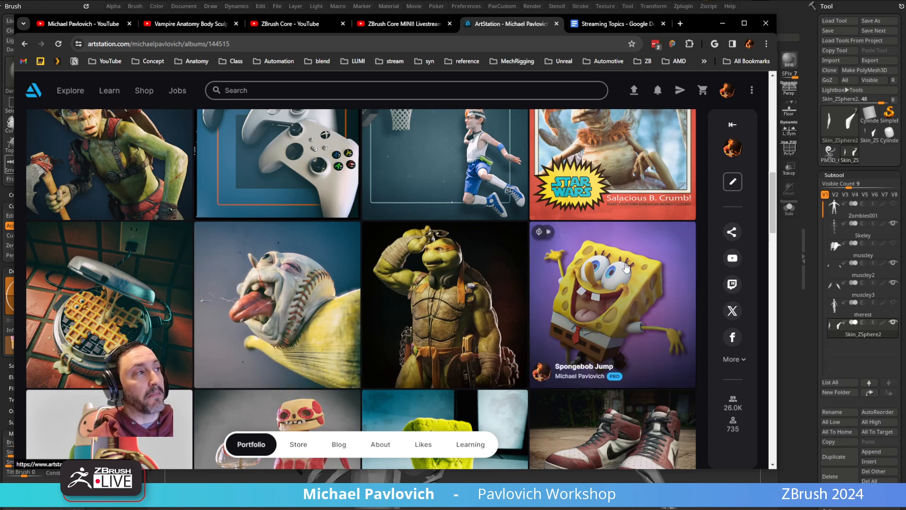
pyautogui.scroll(-2, 660, 286)
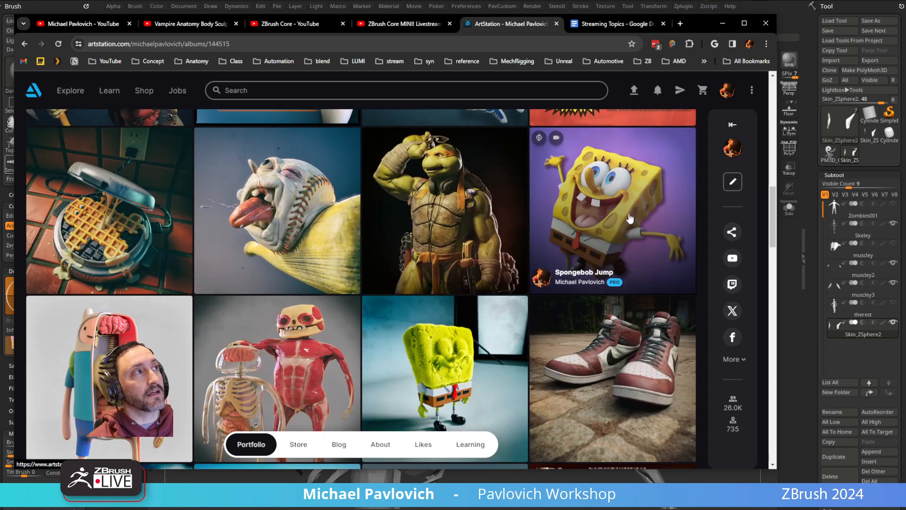
pyautogui.scroll(2, 610, 220)
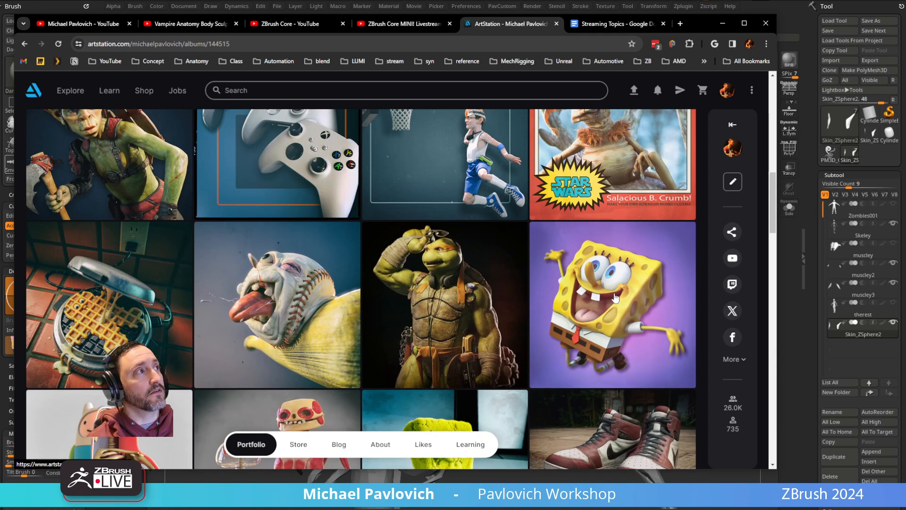
pyautogui.click(616, 297)
pyautogui.scroll(-3, 321, 272)
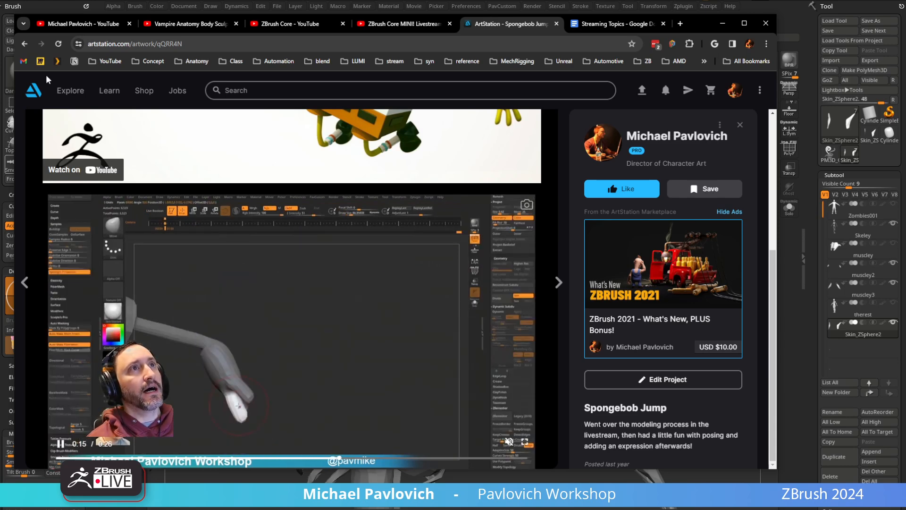
# Step: Go back to the ArtStation album, open the Bison 2021.7 project and play its Bison Timelapse video
pyautogui.click(24, 44)
pyautogui.scroll(-4, 508, 313)
pyautogui.scroll(-5, 508, 314)
pyautogui.click(462, 267)
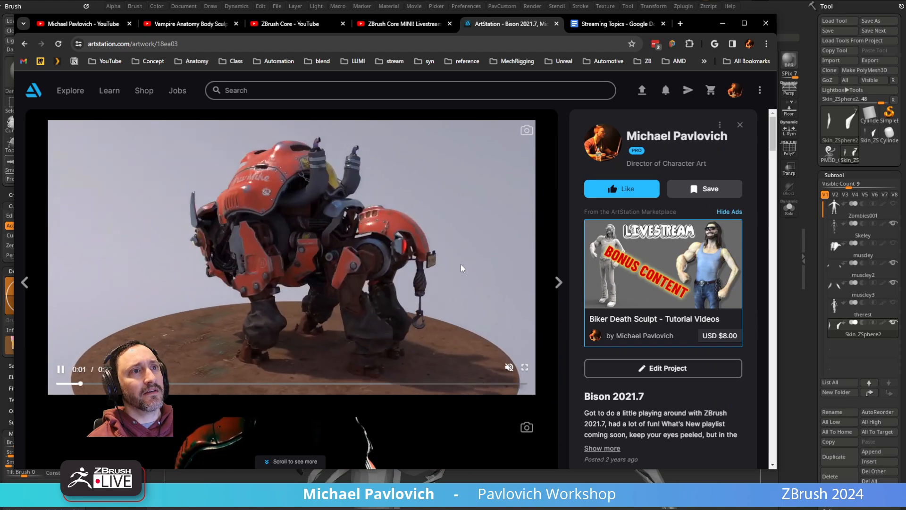
pyautogui.scroll(-8, 359, 240)
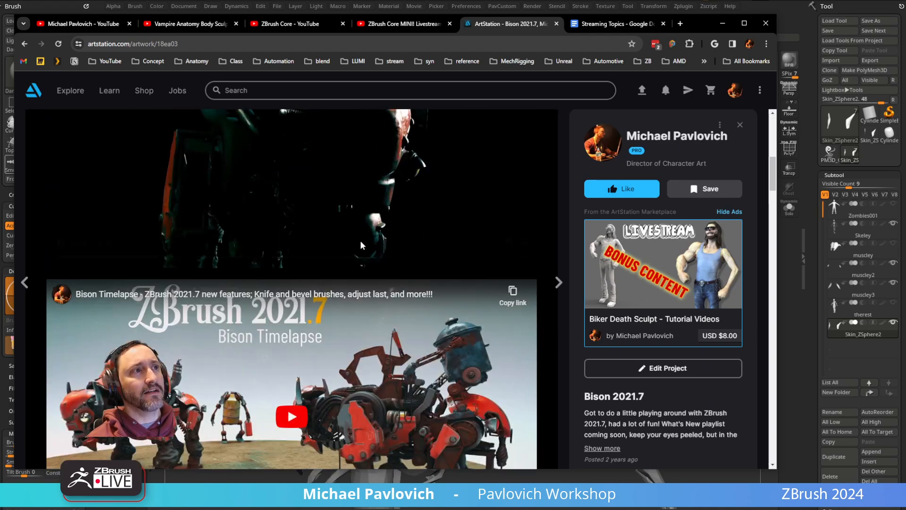
pyautogui.scroll(-3, 361, 239)
pyautogui.click(305, 233)
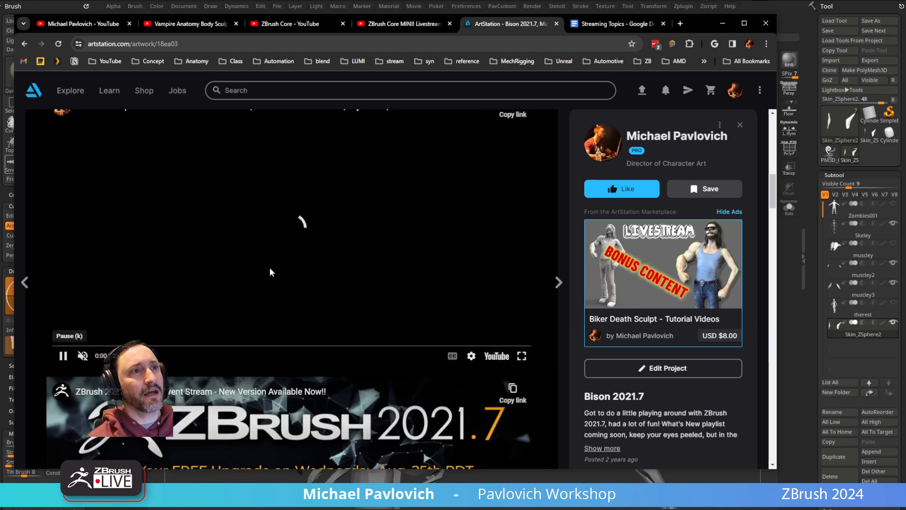
pyautogui.scroll(1, 242, 290)
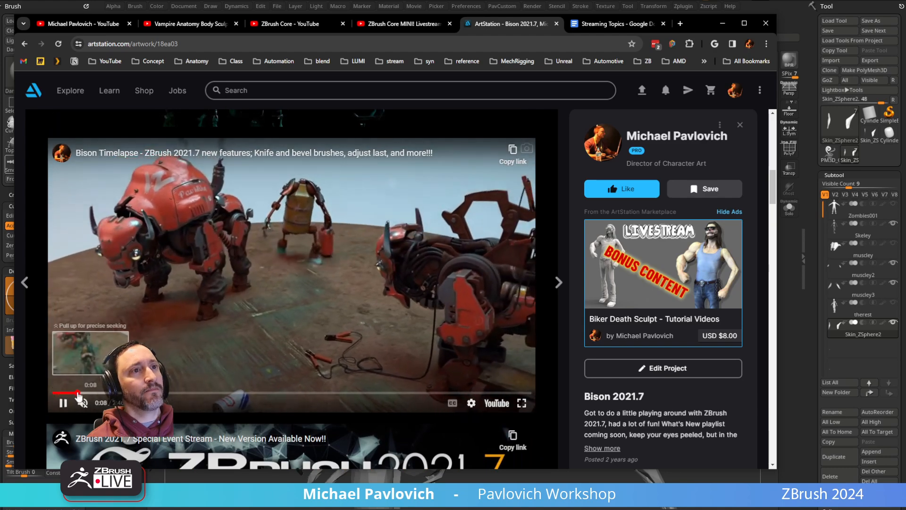
# Step: Pause the Bison Timelapse video, switch to File Explorer and open the Mechs folder inside the Bison Reference folder
pyautogui.click(67, 404)
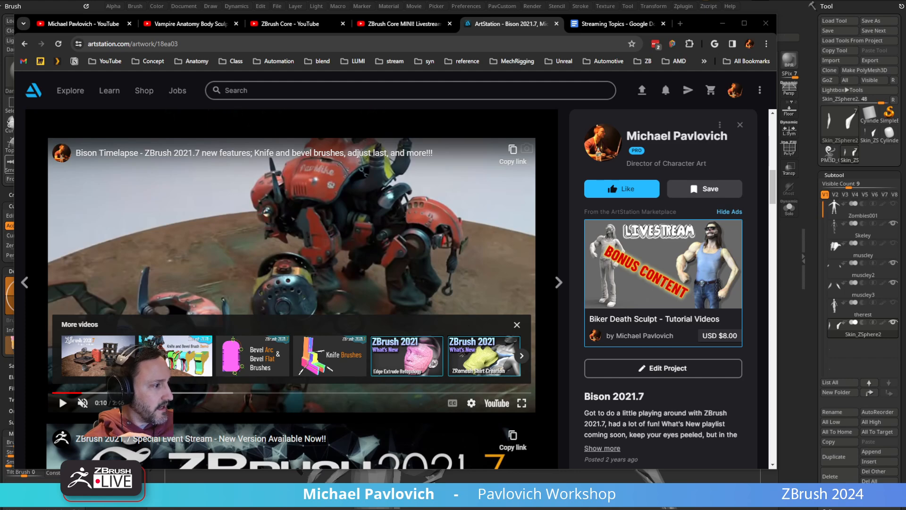
pyautogui.moveTo(290, 509); pyautogui.dragTo(265, 99)
pyautogui.click(258, 228)
pyautogui.click(249, 218)
pyautogui.doubleClick(245, 209)
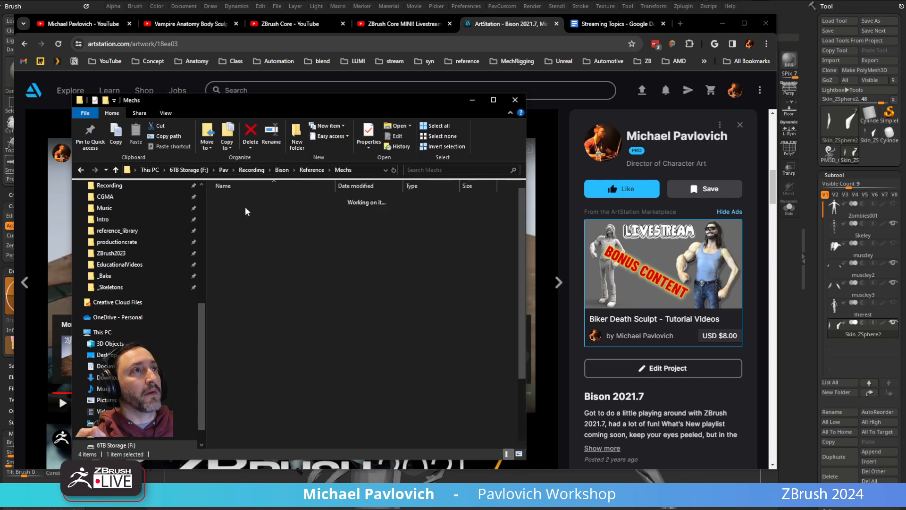
pyautogui.scroll(-2, 257, 272)
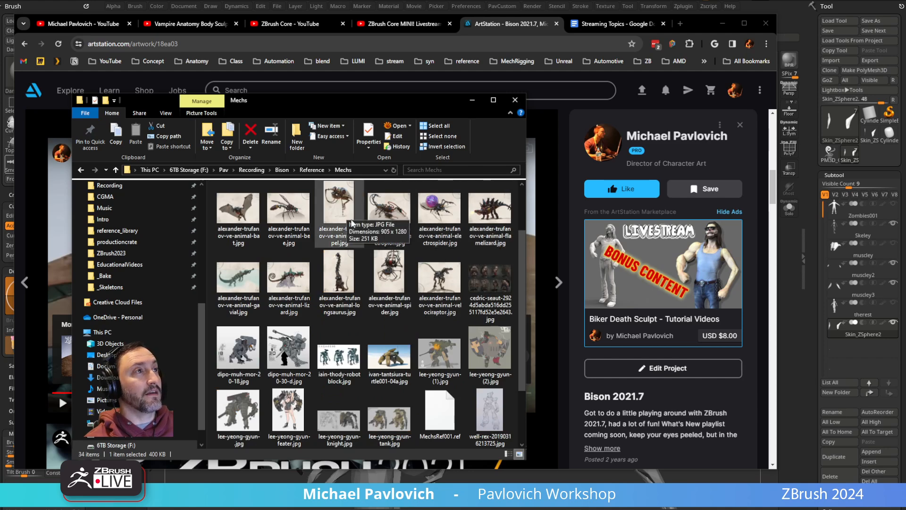
# Step: Open the acid lizard mech image from the Mechs folder, examine its head and body up close, and close it
pyautogui.scroll(1, 348, 217)
pyautogui.click(484, 219)
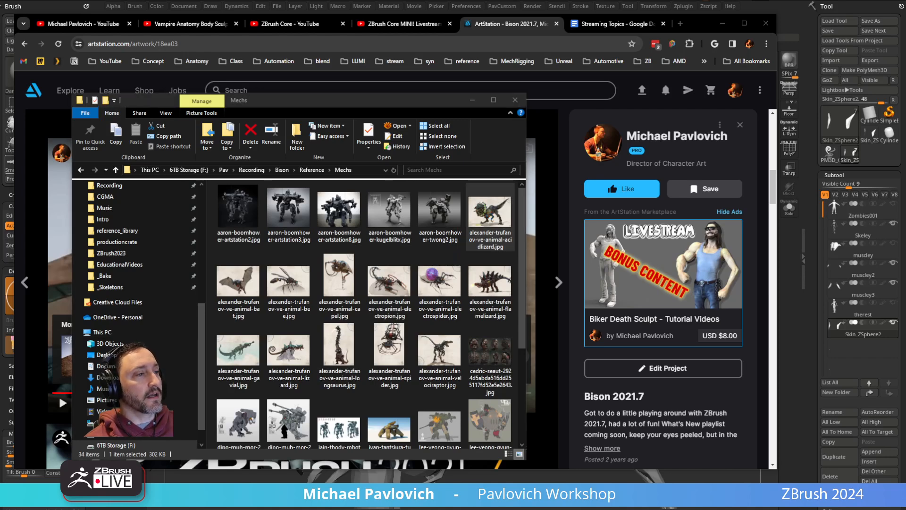
pyautogui.scroll(3, 198, 250)
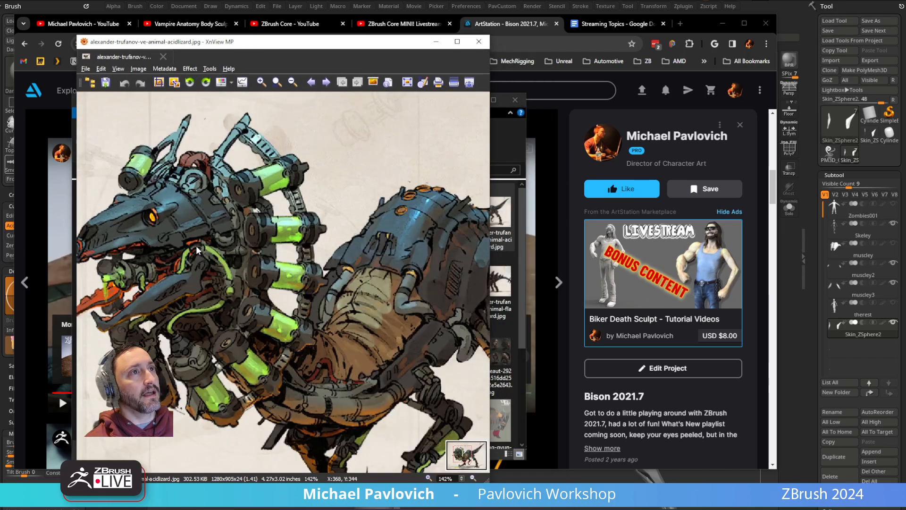
pyautogui.scroll(-2, 265, 283)
pyautogui.scroll(-1, 320, 309)
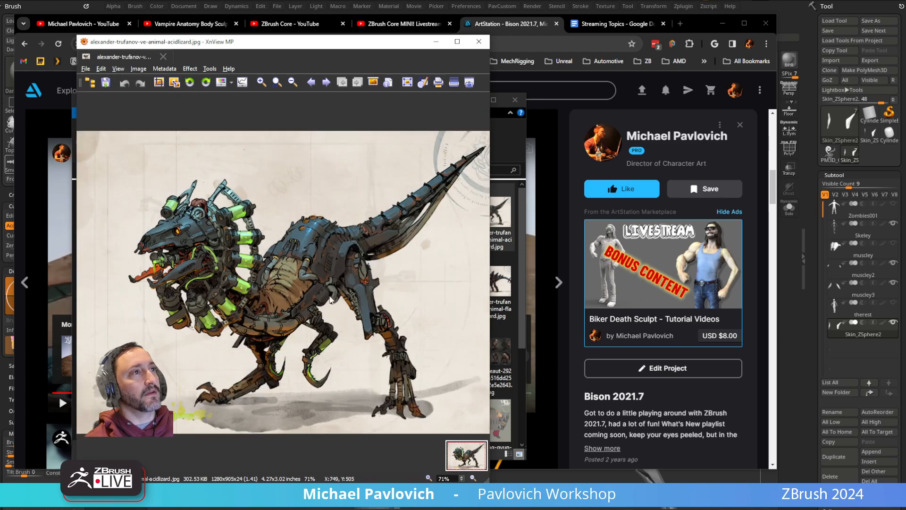
pyautogui.scroll(1, 321, 309)
pyautogui.moveTo(195, 293); pyautogui.dragTo(174, 264)
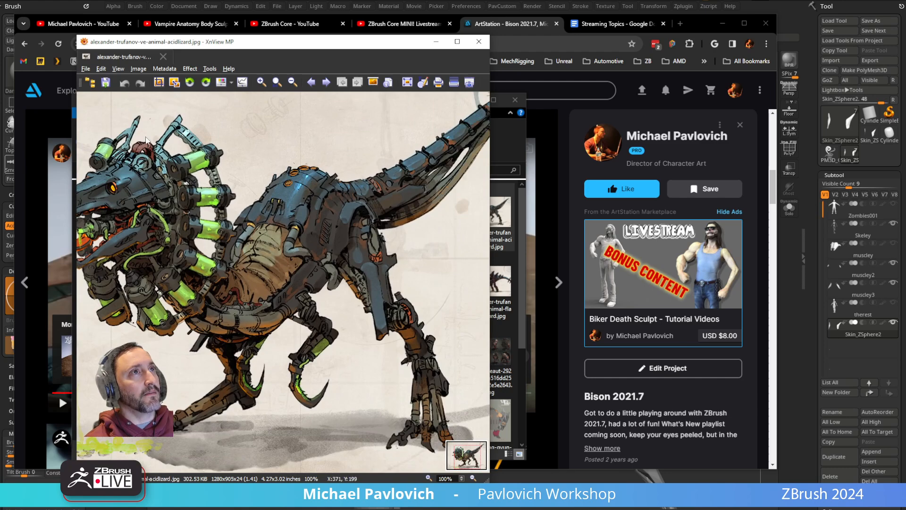
pyautogui.click(476, 46)
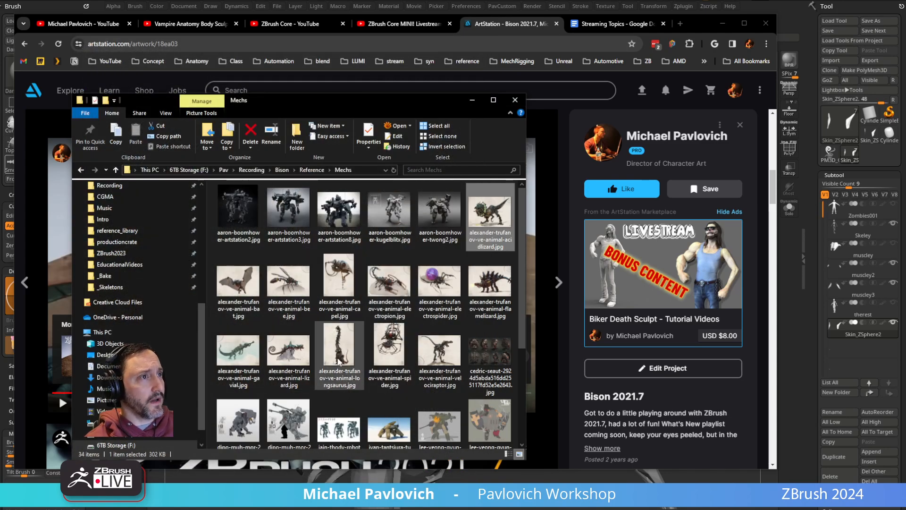
# Step: Open the velociraptor mech image, look over its head, body and legs, close it and put the Mechs folder away
pyautogui.doubleClick(435, 353)
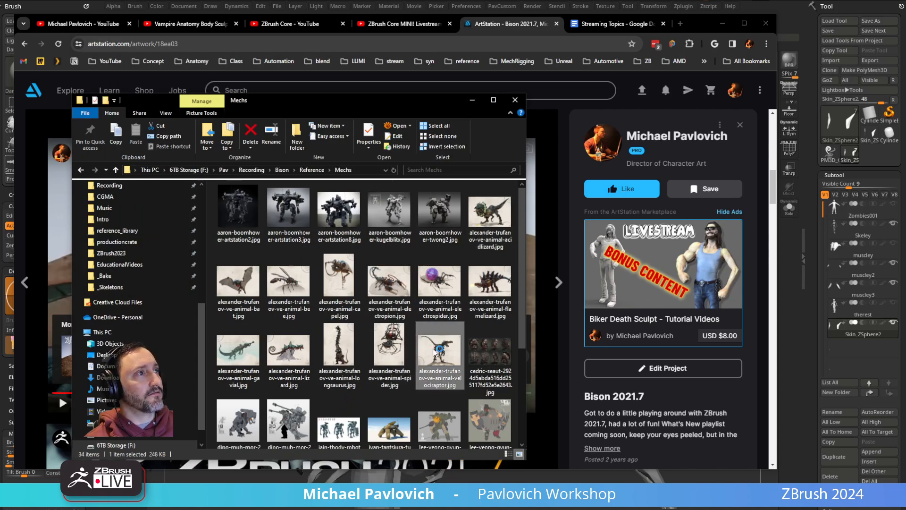
pyautogui.moveTo(322, 257); pyautogui.dragTo(297, 273)
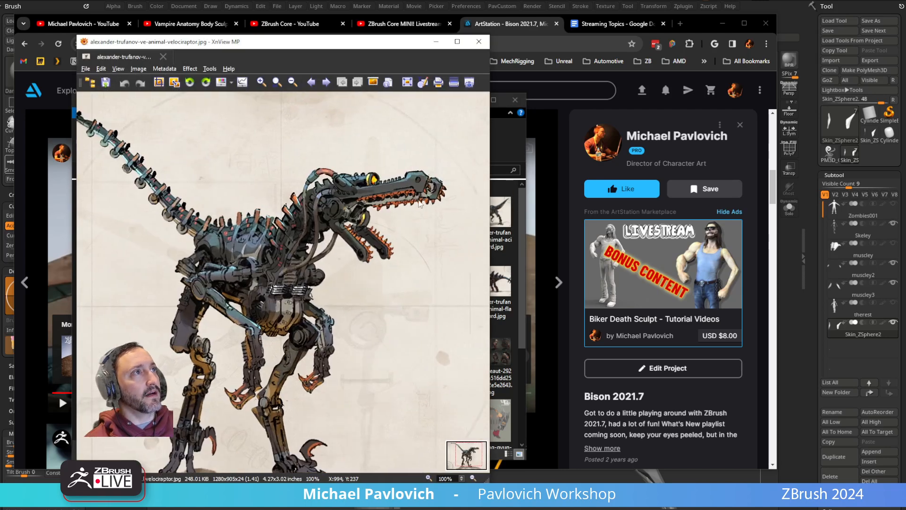
pyautogui.moveTo(214, 382); pyautogui.dragTo(221, 343)
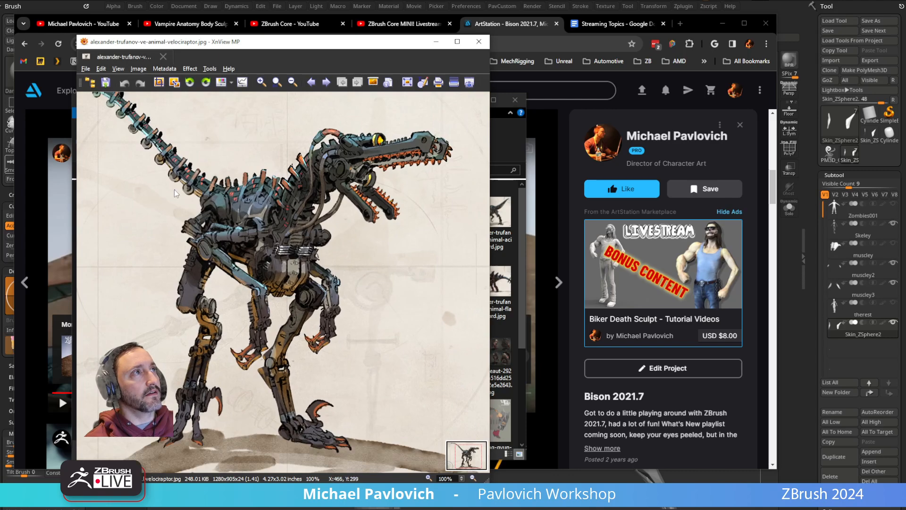
pyautogui.moveTo(388, 156); pyautogui.dragTo(411, 184)
pyautogui.click(478, 42)
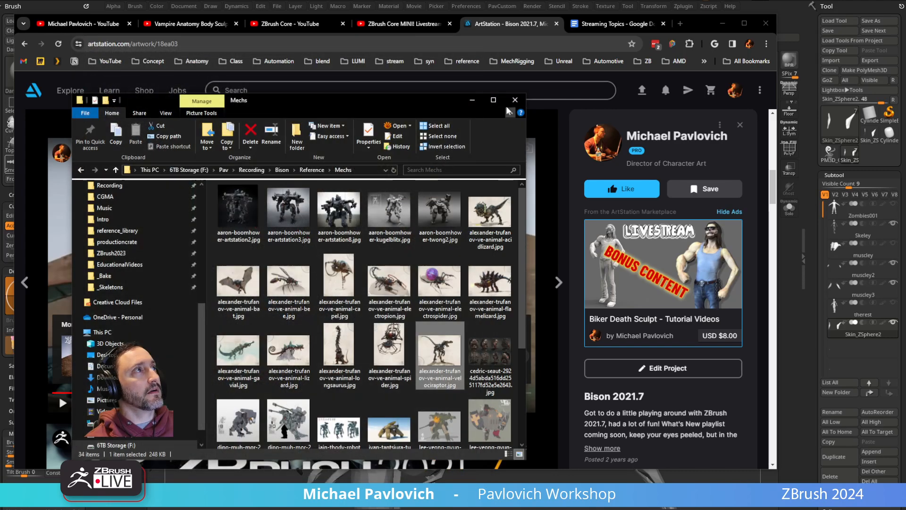
pyautogui.click(472, 100)
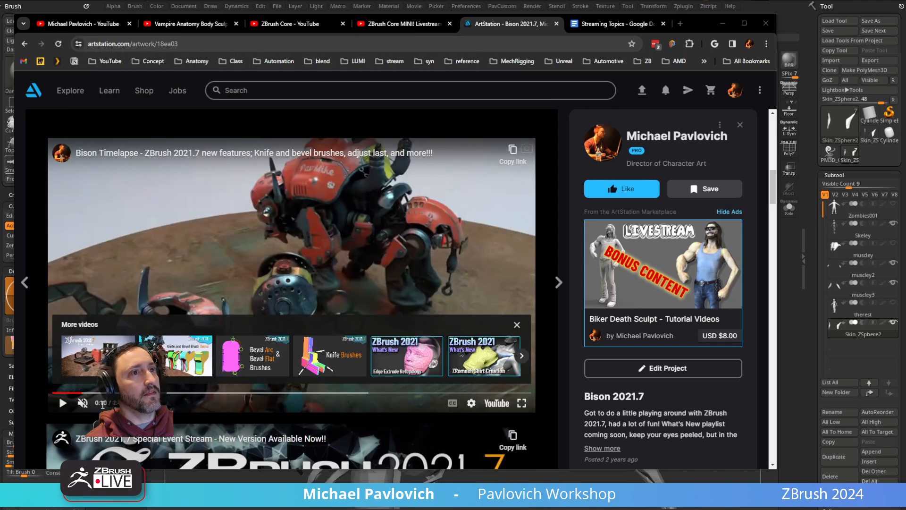
# Step: Resume the Bison Timelapse video, skip ahead to the simple bison base model, pause it and return to ZBrush
pyautogui.click(64, 403)
pyautogui.click(91, 393)
pyautogui.click(106, 393)
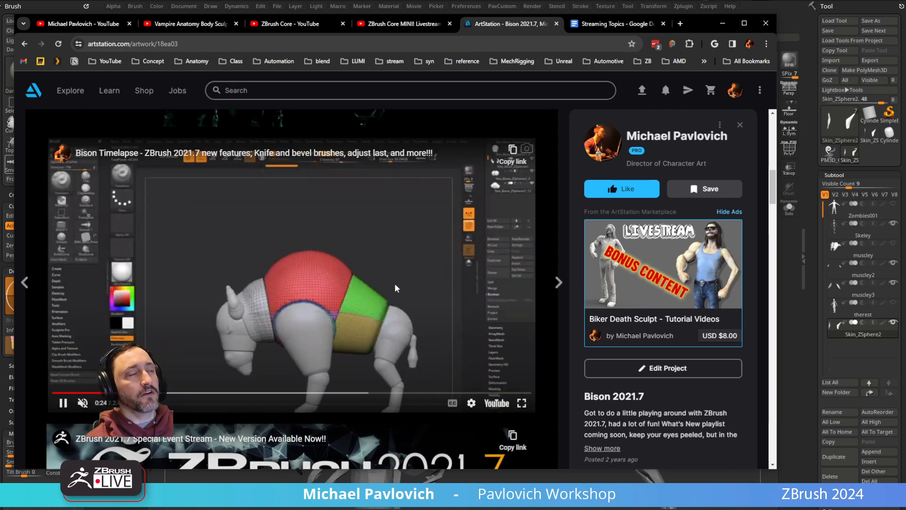
pyautogui.click(65, 404)
pyautogui.click(722, 23)
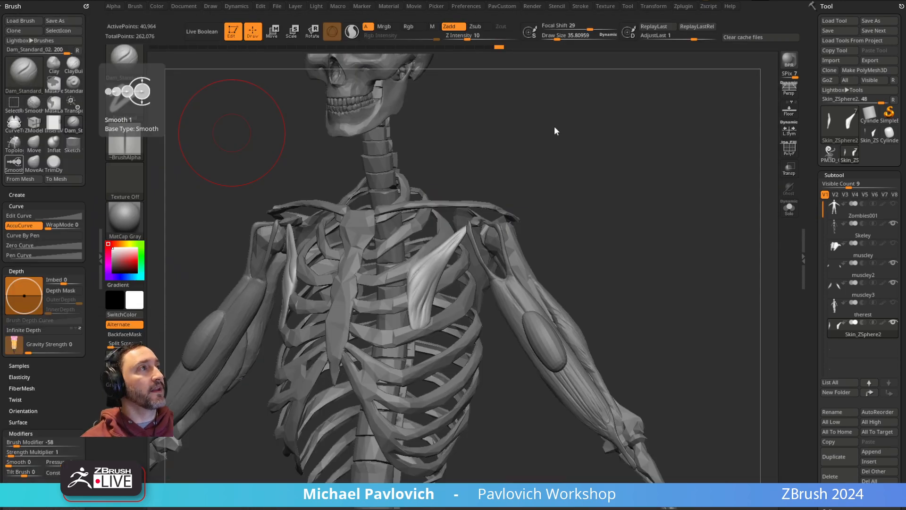
# Step: Open the ZeeZoo folder of ZSphere animals among the LightBox projects and dismiss the Load Project dialog
pyautogui.moveTo(554, 136); pyautogui.dragTo(562, 129)
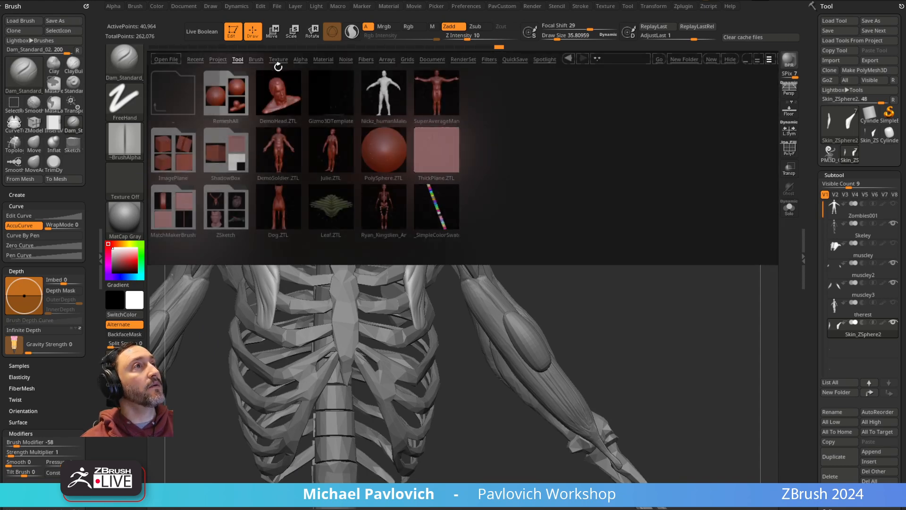
pyautogui.click(217, 59)
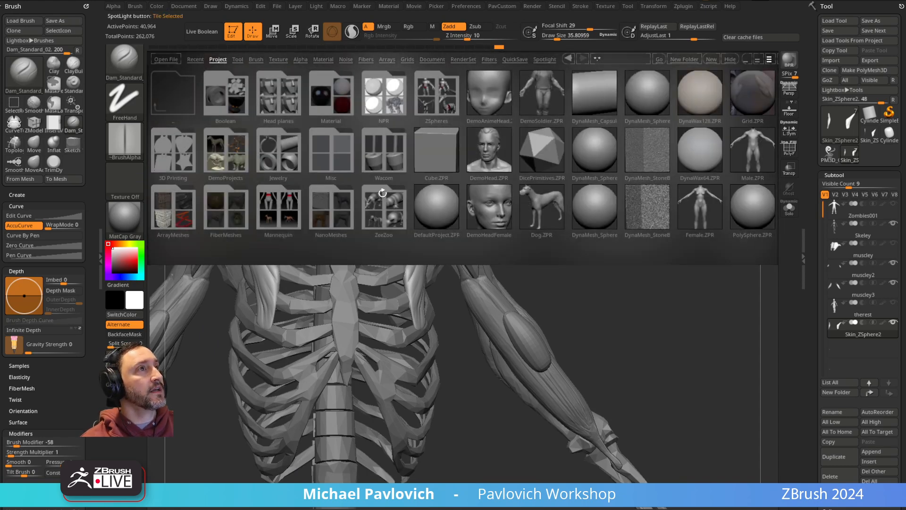
pyautogui.click(385, 206)
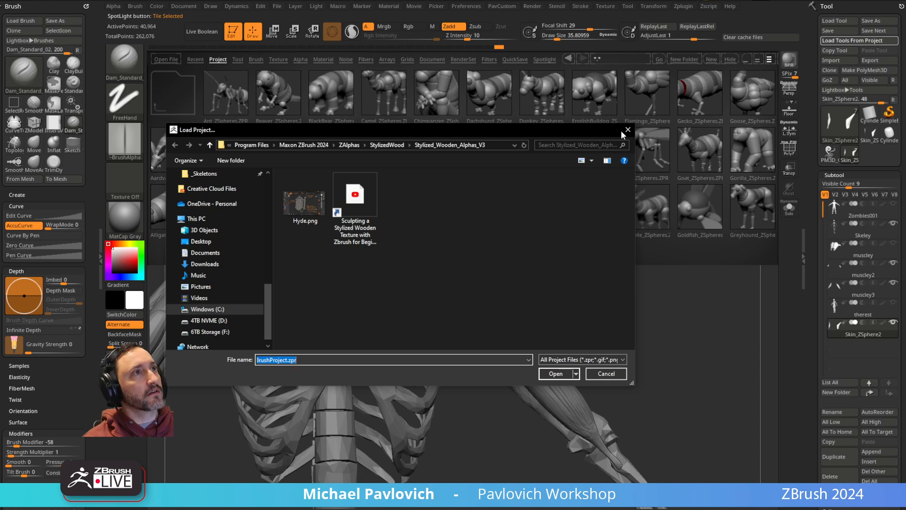
pyautogui.press('Escape')
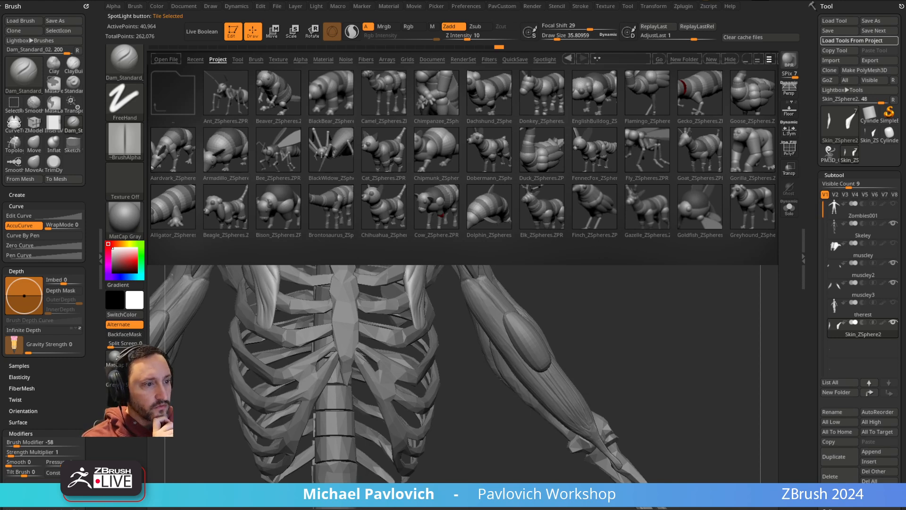
# Step: Browse the Load Project dialog to ZProjects > ZeeZoo in the Maxon ZBrush 2024 folder, look through the ZSphere project files and cancel
pyautogui.moveTo(432, 507); pyautogui.dragTo(461, 114)
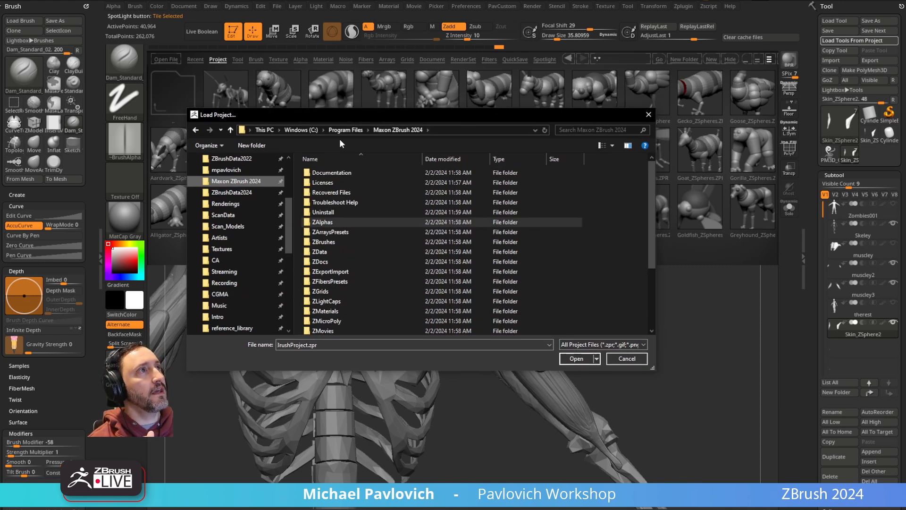
pyautogui.scroll(-2, 361, 240)
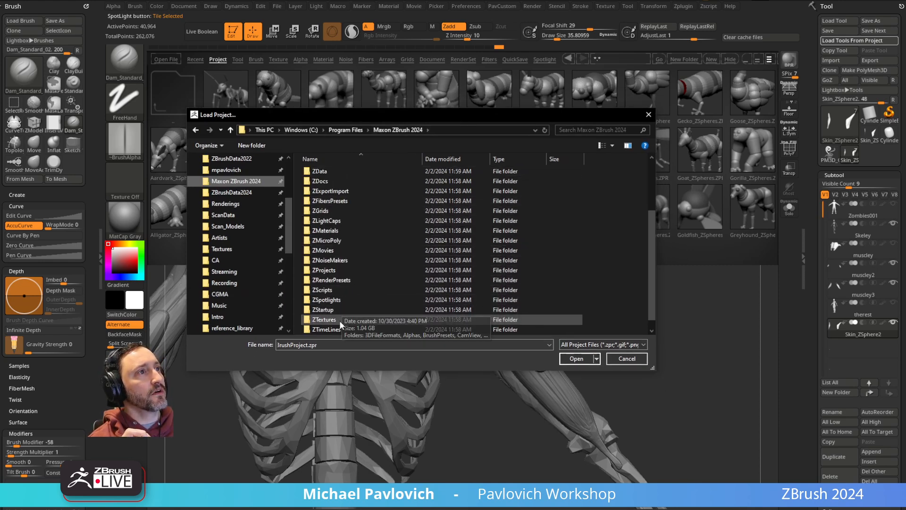
pyautogui.scroll(2, 333, 245)
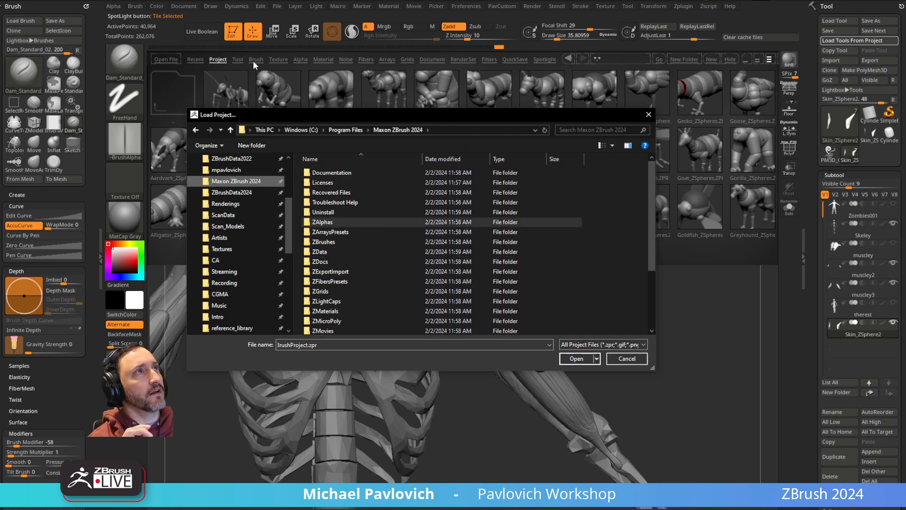
pyautogui.scroll(-1, 327, 228)
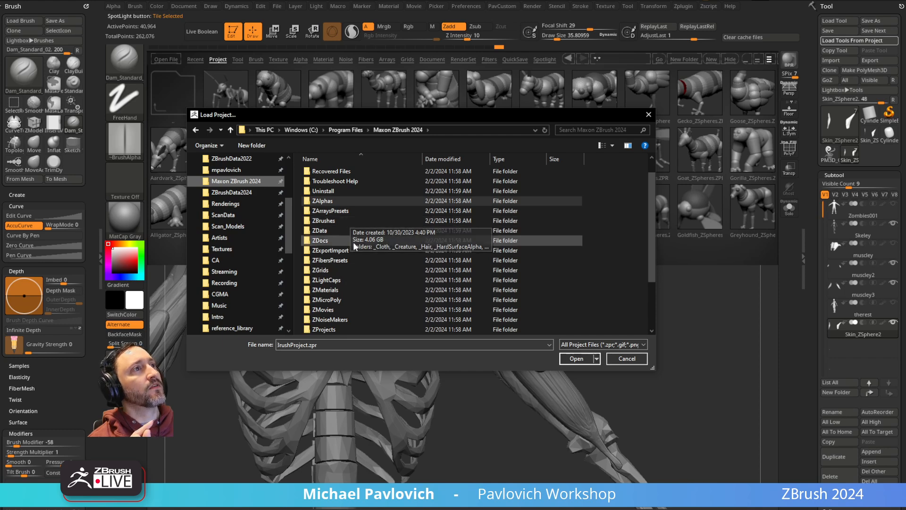
pyautogui.scroll(-1, 357, 289)
pyautogui.doubleClick(346, 299)
pyautogui.doubleClick(330, 301)
pyautogui.scroll(-3, 376, 229)
pyautogui.scroll(-9, 476, 243)
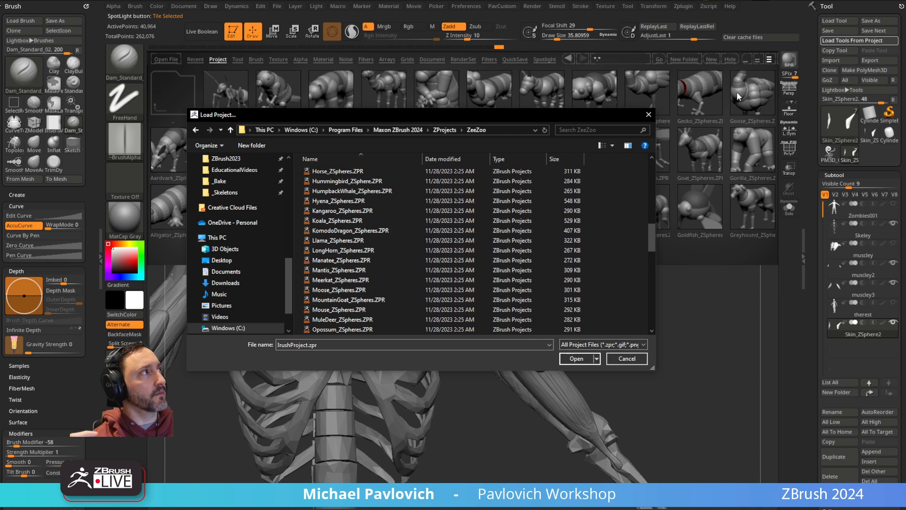
pyautogui.click(622, 358)
# Step: Load the Gorilla_ZSpheres.ZPR project from the ZeeZoo folder in LightBox
pyautogui.moveTo(479, 174); pyautogui.dragTo(423, 172)
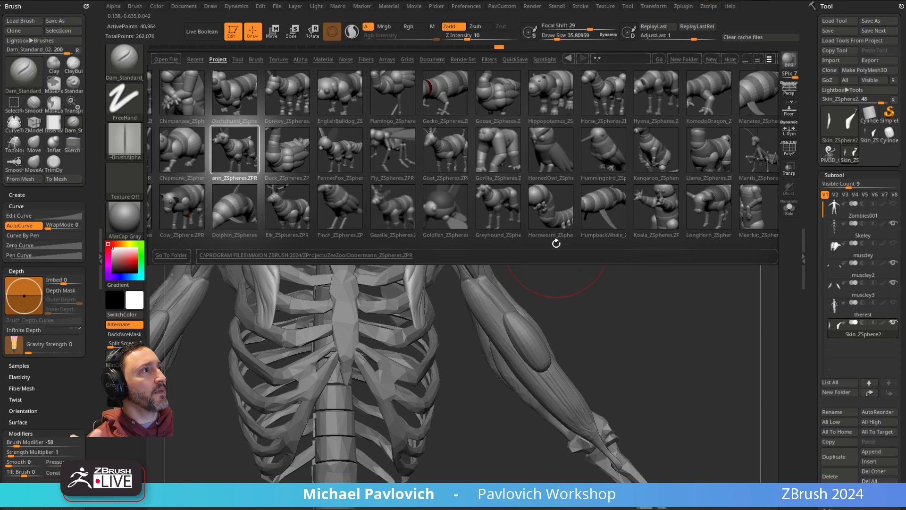
pyautogui.doubleClick(504, 155)
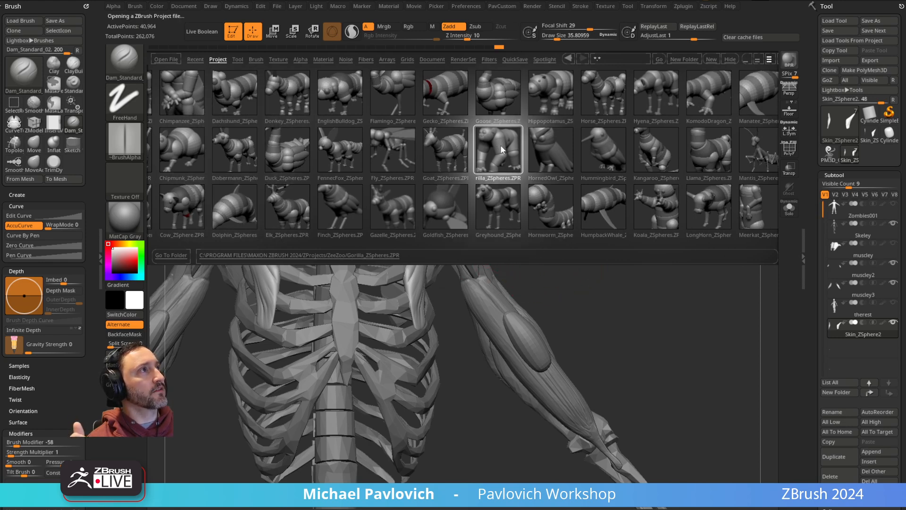
pyautogui.click(558, 279)
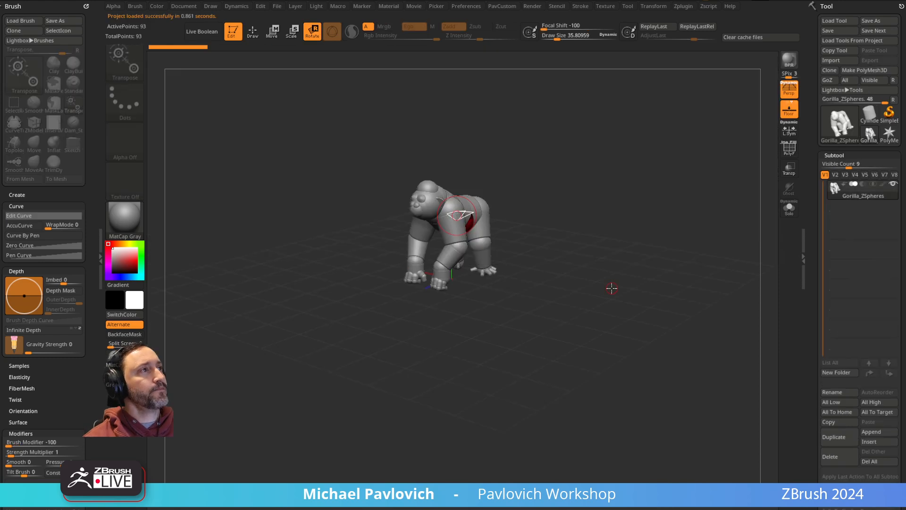
# Step: Examine the gorilla ZSphere model from several sides, try rotating its body parts into other poses, and undo the last change
pyautogui.moveTo(651, 176); pyautogui.dragTo(669, 185)
pyautogui.keyDown('alt'); pyautogui.moveTo(651, 153); pyautogui.dragTo(587, 265); pyautogui.keyUp('alt')
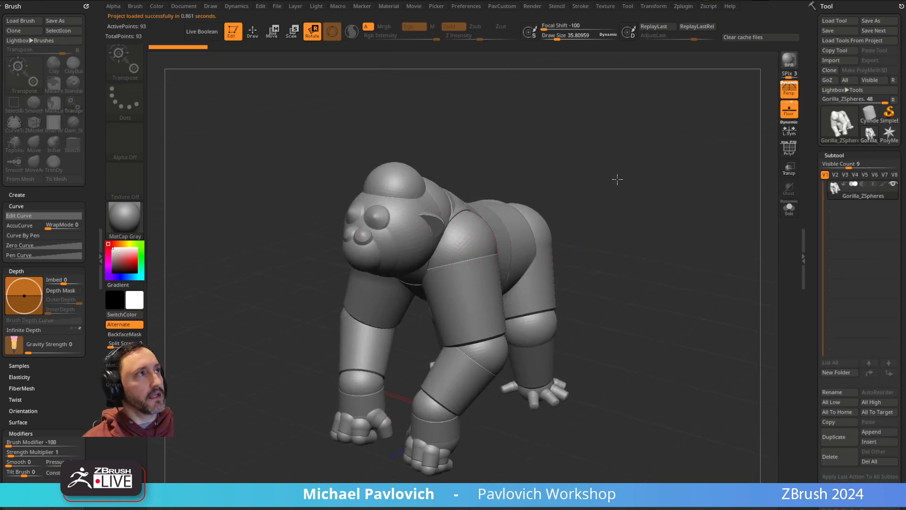
pyautogui.moveTo(614, 184); pyautogui.dragTo(648, 183)
pyautogui.moveTo(499, 263); pyautogui.dragTo(525, 263)
pyautogui.keyDown('shift'); pyautogui.moveTo(584, 219); pyautogui.dragTo(551, 222); pyautogui.keyUp('shift')
pyautogui.moveTo(496, 271)
pyautogui.mouseDown()
pyautogui.moveTo(484, 277)
pyautogui.moveTo(500, 274)
pyautogui.mouseUp()
pyautogui.keyDown('alt'); pyautogui.moveTo(678, 255); pyautogui.dragTo(576, 264); pyautogui.keyUp('alt')
pyautogui.moveTo(540, 295)
pyautogui.mouseDown()
pyautogui.moveTo(560, 303)
pyautogui.moveTo(549, 300)
pyautogui.mouseUp()
pyautogui.keyDown('alt'); pyautogui.moveTo(510, 194); pyautogui.dragTo(573, 220); pyautogui.keyUp('alt')
pyautogui.moveTo(453, 207); pyautogui.dragTo(590, 222)
pyautogui.moveTo(360, 257)
pyautogui.mouseDown()
pyautogui.moveTo(253, 273)
pyautogui.moveTo(273, 253)
pyautogui.moveTo(368, 257)
pyautogui.moveTo(361, 257)
pyautogui.mouseUp()
pyautogui.moveTo(570, 196); pyautogui.dragTo(625, 185)
pyautogui.hotkey('ctrl', 'z')
# Step: Switch the gorilla to Draw mode, turn on its adaptive skin preview and display the PolyFrame
pyautogui.press('q')
pyautogui.moveTo(529, 201)
pyautogui.mouseDown()
pyautogui.moveTo(670, 160)
pyautogui.moveTo(642, 191)
pyautogui.moveTo(655, 178)
pyautogui.moveTo(727, 191)
pyautogui.mouseUp()
pyautogui.press('a')
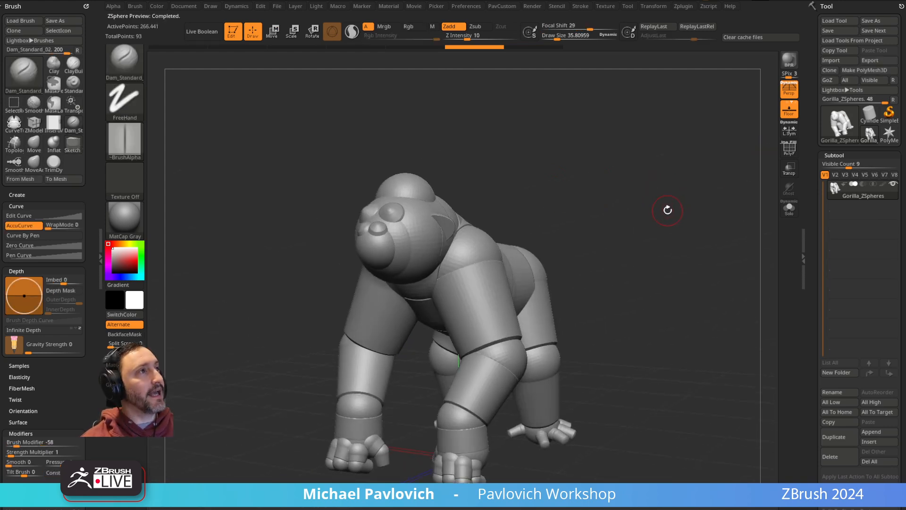
pyautogui.moveTo(805, 202); pyautogui.dragTo(809, 46)
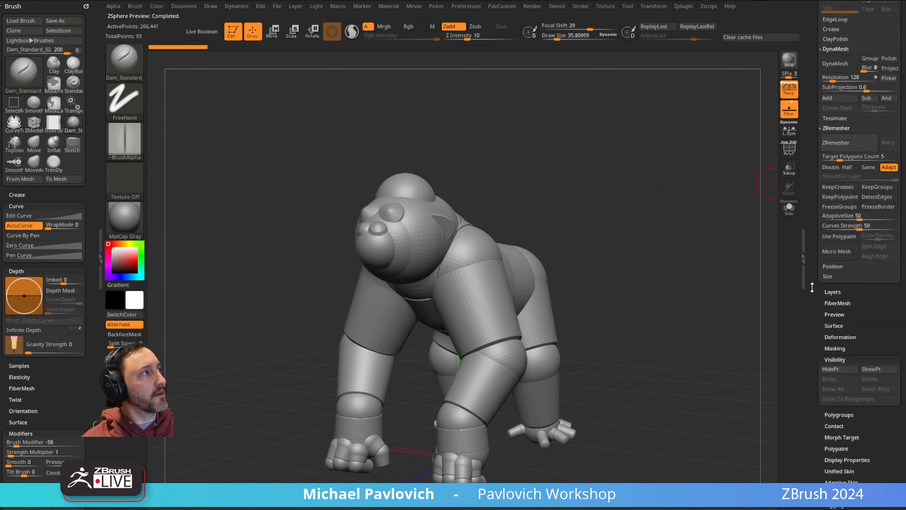
pyautogui.click(787, 151)
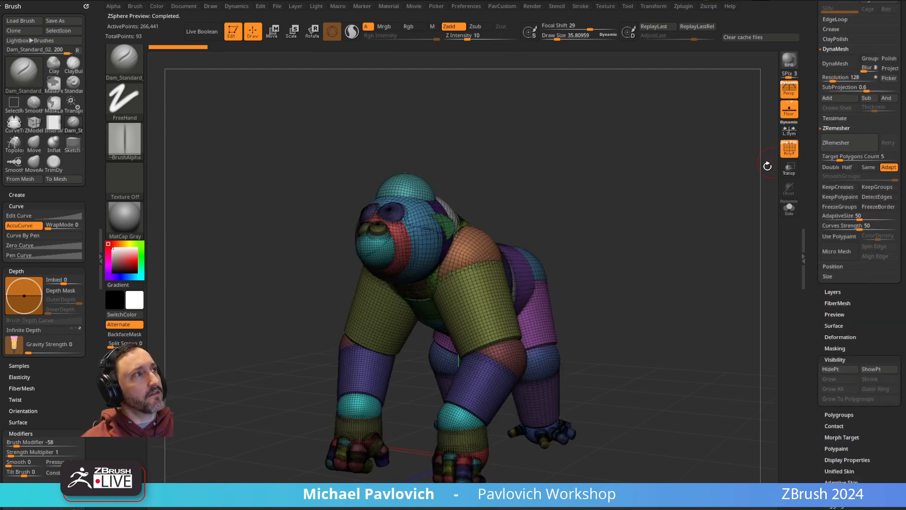
# Step: Expand the Rigging, Topology and Adaptive Skin settings of the gorilla ZSphere tool
pyautogui.moveTo(814, 294); pyautogui.dragTo(842, 241)
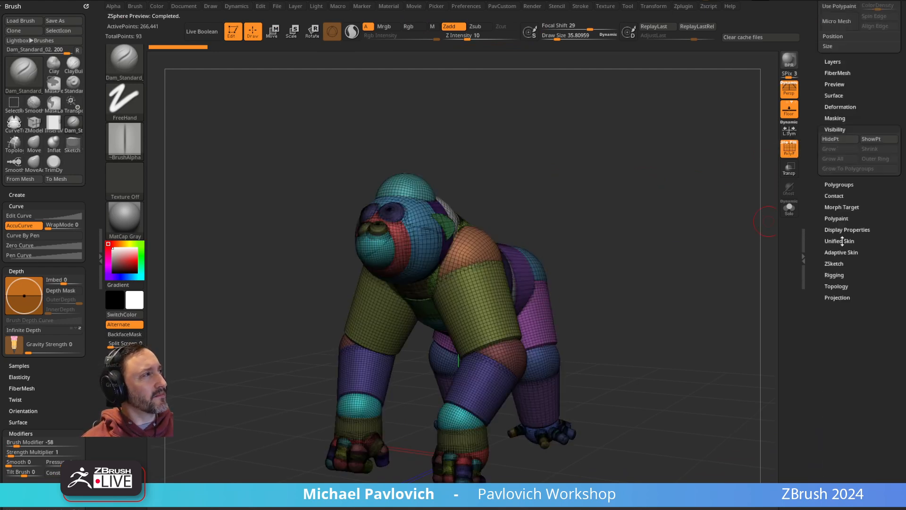
pyautogui.press('shift')
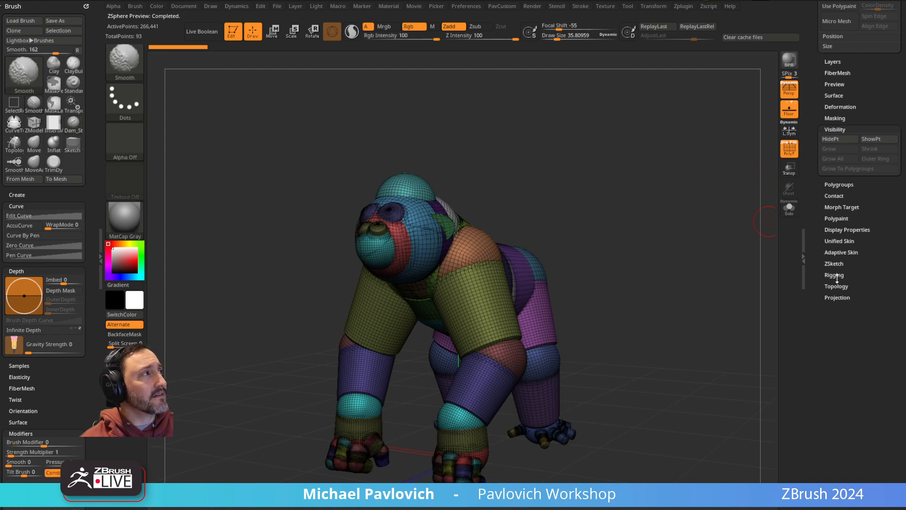
pyautogui.keyDown('shift'); pyautogui.click(832, 309); pyautogui.keyUp('shift')
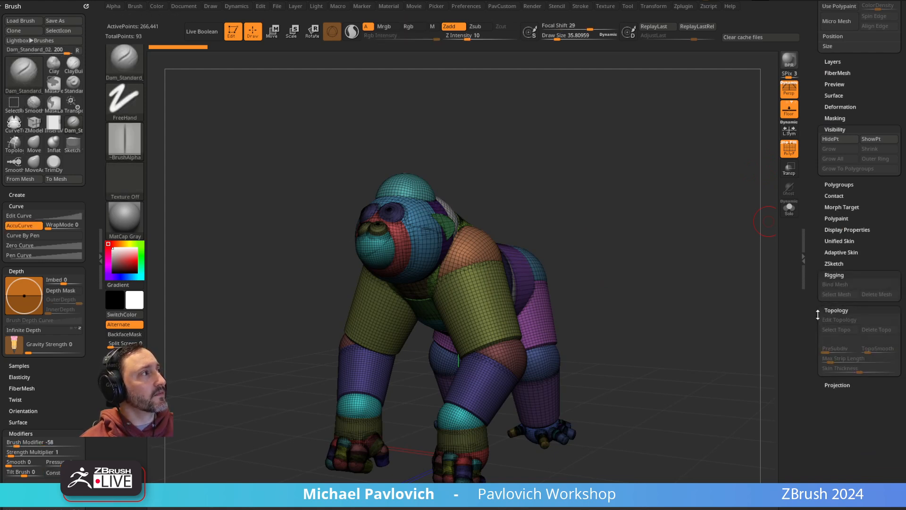
pyautogui.keyDown('shift'); pyautogui.click(841, 252); pyautogui.keyUp('shift')
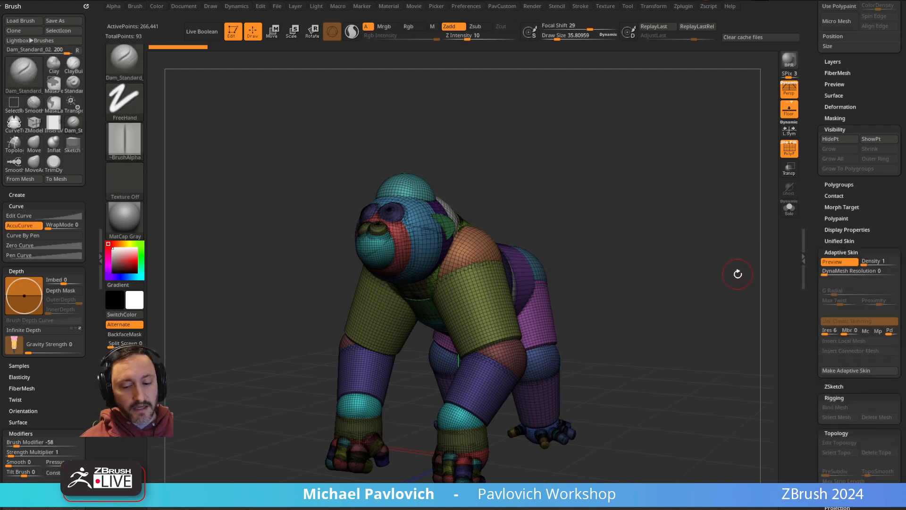
# Step: Make an adaptive skin from the previewed gorilla ZSpheres and switch to the Skin_Gorilla_ZSpheres tool
pyautogui.press('a')
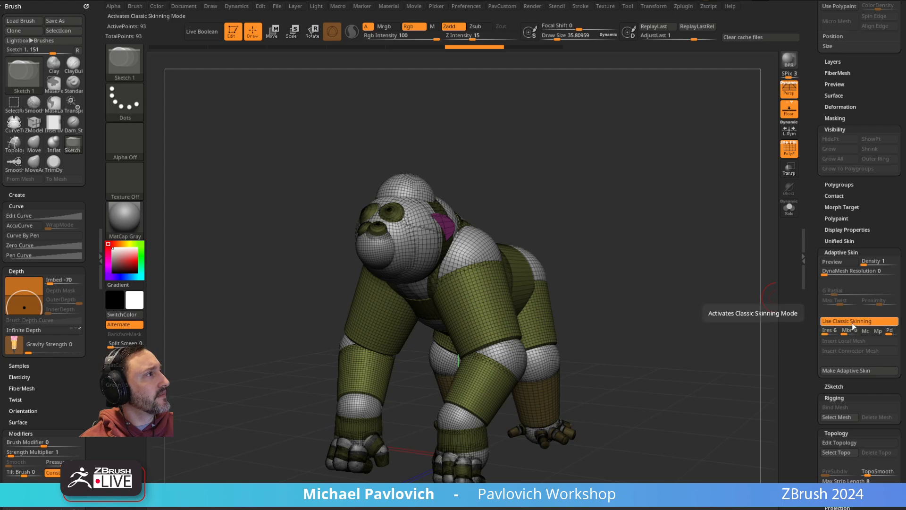
pyautogui.click(834, 263)
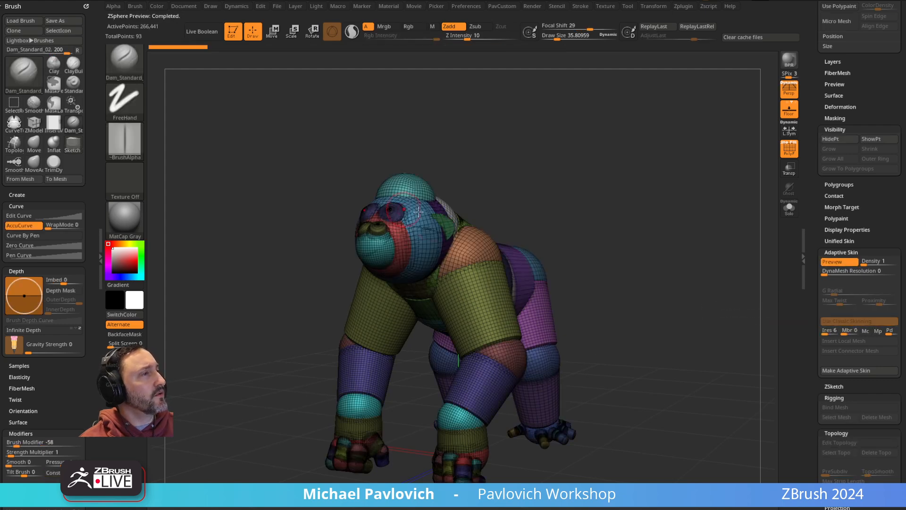
pyautogui.moveTo(582, 245); pyautogui.dragTo(566, 233)
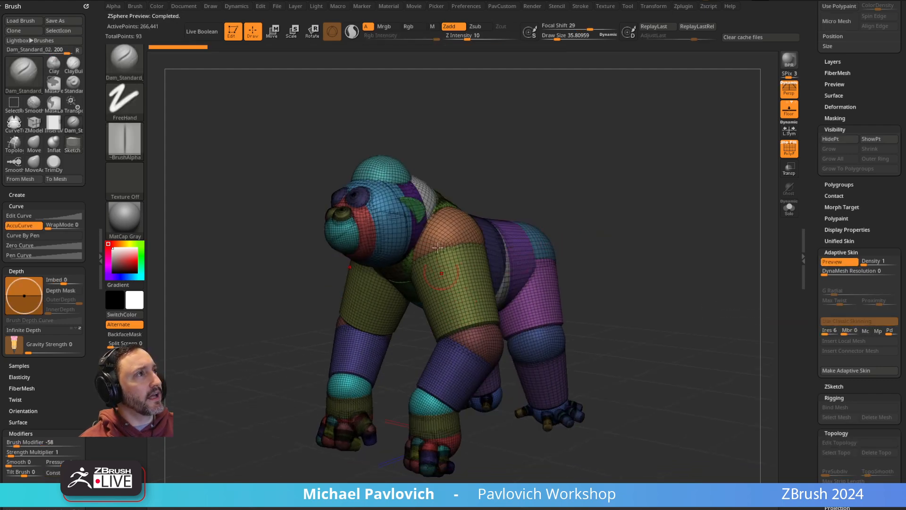
pyautogui.moveTo(619, 198); pyautogui.dragTo(440, 237)
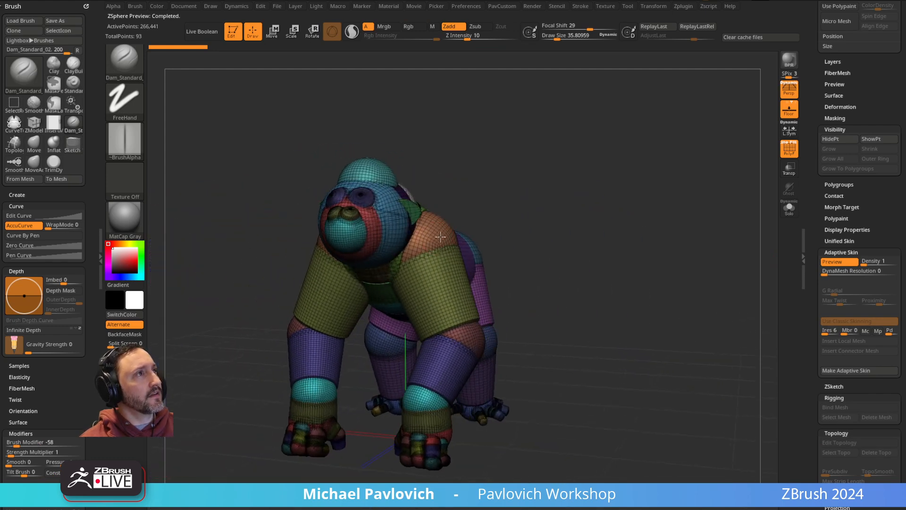
pyautogui.click(847, 371)
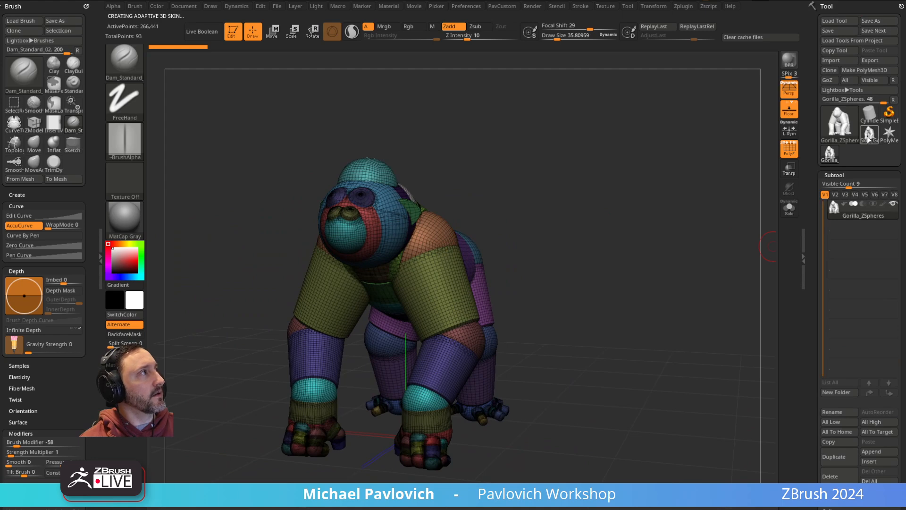
pyautogui.click(868, 137)
# Step: Turn off perspective and the floor grid, and apply the SkinShade4 material to the gorilla mesh
pyautogui.click(789, 89)
pyautogui.click(786, 114)
pyautogui.moveTo(710, 155); pyautogui.dragTo(694, 164)
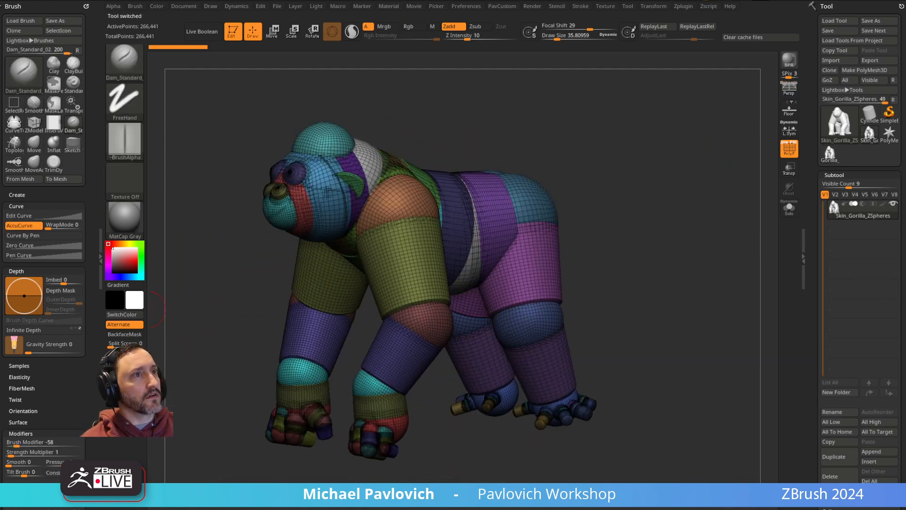
pyautogui.click(178, 336)
pyautogui.keyDown('alt'); pyautogui.moveTo(606, 151); pyautogui.dragTo(653, 201); pyautogui.keyUp('alt')
pyautogui.moveTo(653, 201)
pyautogui.keyDown('ctrl'); pyautogui.mouseDown(button='right')
pyautogui.moveTo(621, 207)
pyautogui.moveTo(599, 174)
pyautogui.moveTo(647, 204)
pyautogui.mouseUp(button='right'); pyautogui.keyUp('ctrl')
# Step: Hide the gorilla's arm and hand polygroups and split them off into a separate subtool with Split Hidden
pyautogui.keyDown('ctrl'); pyautogui.keyDown('shift'); pyautogui.click(443, 358); pyautogui.keyUp('shift'); pyautogui.keyUp('ctrl')
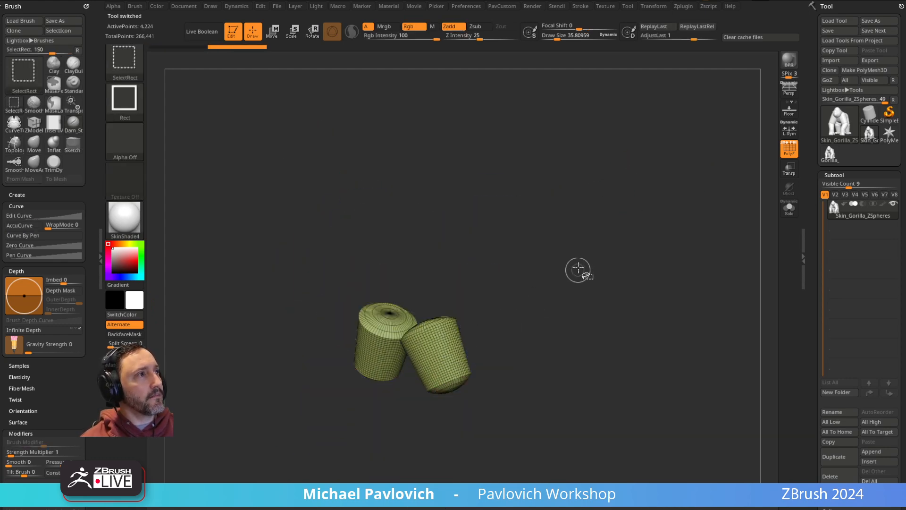
pyautogui.keyDown('ctrl'); pyautogui.keyDown('shift'); pyautogui.click(578, 269); pyautogui.keyUp('shift'); pyautogui.keyUp('ctrl')
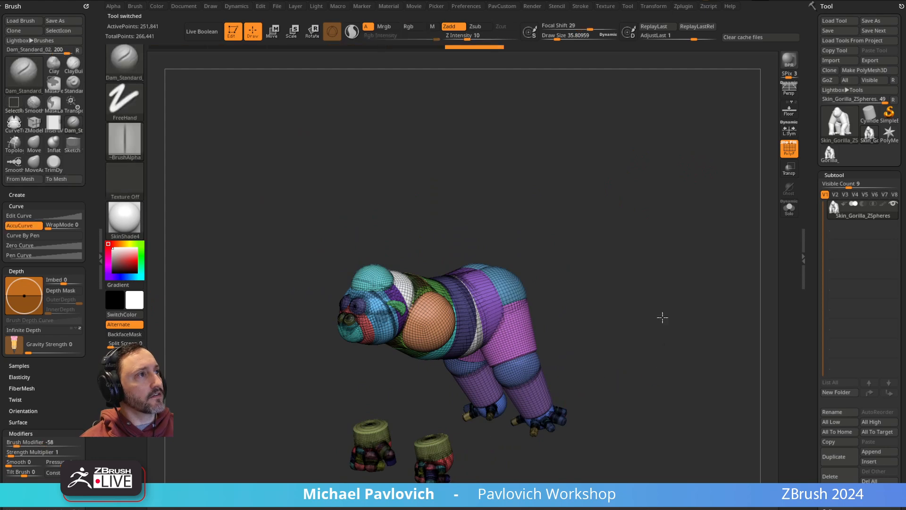
pyautogui.keyDown('alt'); pyautogui.moveTo(665, 348); pyautogui.dragTo(659, 270, button='right'); pyautogui.keyUp('alt')
pyautogui.moveTo(660, 270); pyautogui.dragTo(673, 279, button='right')
pyautogui.keyDown('ctrl'); pyautogui.keyDown('alt'); pyautogui.keyDown('shift'); pyautogui.moveTo(445, 339); pyautogui.dragTo(395, 440); pyautogui.keyUp('shift'); pyautogui.keyUp('alt'); pyautogui.keyUp('ctrl')
pyautogui.press('2')
pyautogui.moveTo(574, 283); pyautogui.dragTo(616, 234, button='right')
pyautogui.press('2')
pyautogui.click(671, 285)
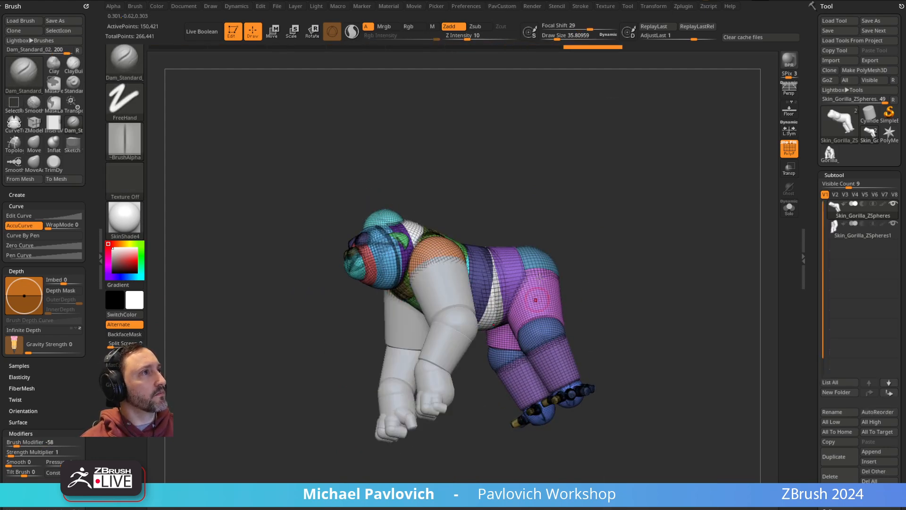
# Step: Hide the hind legs and feet of the gorilla body and split them into their own subtool
pyautogui.moveTo(538, 298); pyautogui.dragTo(578, 294, button='right')
pyautogui.moveTo(661, 224); pyautogui.dragTo(590, 343, button='right')
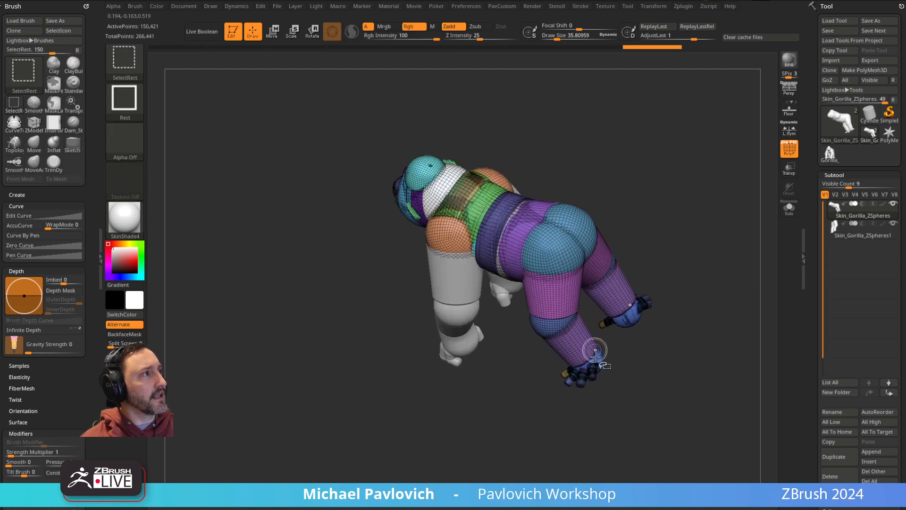
pyautogui.keyDown('ctrl'); pyautogui.keyDown('shift'); pyautogui.moveTo(608, 398); pyautogui.dragTo(531, 355); pyautogui.keyUp('shift'); pyautogui.keyUp('ctrl')
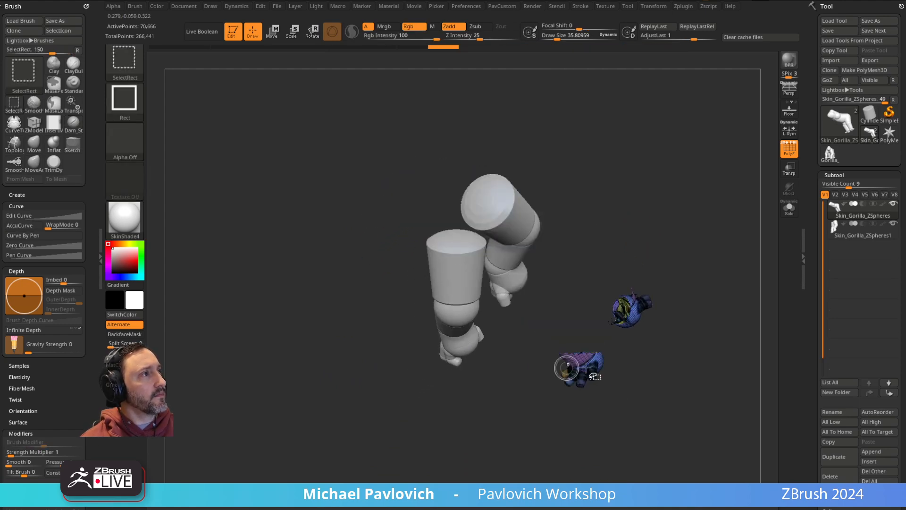
pyautogui.keyDown('ctrl'); pyautogui.keyDown('shift'); pyautogui.click(685, 242); pyautogui.keyUp('shift'); pyautogui.keyUp('ctrl')
pyautogui.keyDown('ctrl'); pyautogui.keyDown('shift'); pyautogui.moveTo(519, 318); pyautogui.dragTo(594, 415); pyautogui.keyUp('shift'); pyautogui.keyUp('ctrl')
pyautogui.keyDown('ctrl'); pyautogui.keyDown('shift'); pyautogui.click(731, 268); pyautogui.keyUp('shift'); pyautogui.keyUp('ctrl')
pyautogui.press('`')
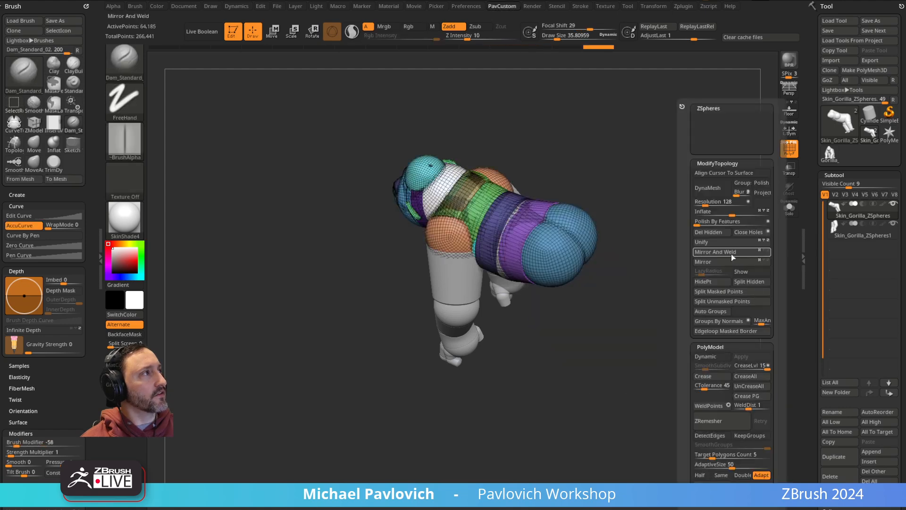
pyautogui.click(743, 281)
pyautogui.moveTo(682, 200)
pyautogui.mouseDown()
pyautogui.moveTo(701, 225)
pyautogui.moveTo(694, 231)
pyautogui.mouseUp()
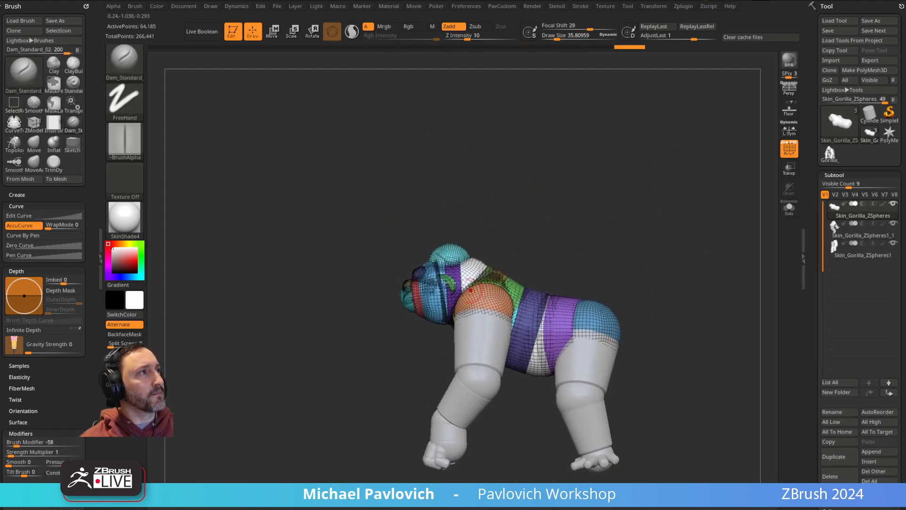
# Step: Isolate the gorilla's head with the SelectLasso brush and split the torso off as a separate subtool
pyautogui.keyDown('ctrl'); pyautogui.keyDown('shift'); pyautogui.click(124, 59); pyautogui.keyUp('shift'); pyautogui.keyUp('ctrl')
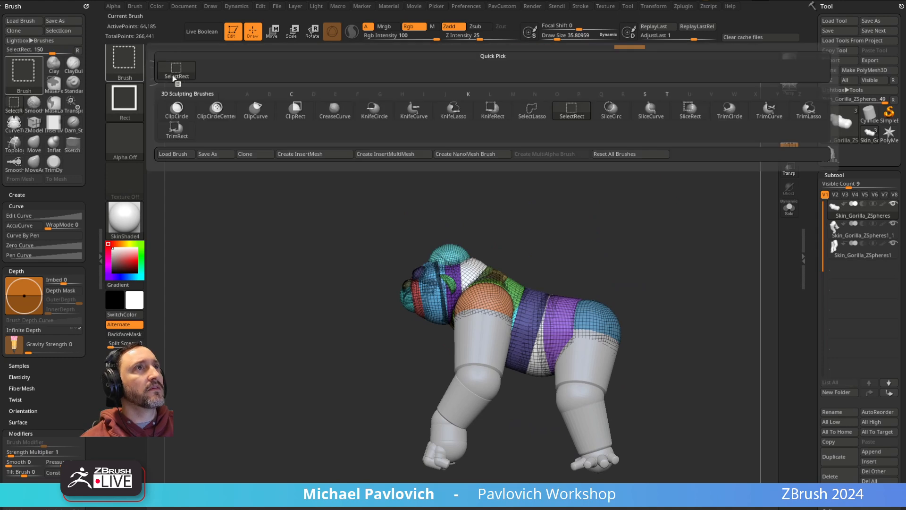
pyautogui.click(531, 114)
pyautogui.keyDown('ctrl'); pyautogui.keyDown('shift'); pyautogui.moveTo(492, 217); pyautogui.dragTo(409, 371); pyautogui.keyUp('shift'); pyautogui.keyUp('ctrl')
pyautogui.keyDown('ctrl'); pyautogui.keyDown('shift'); pyautogui.moveTo(455, 291); pyautogui.dragTo(457, 289); pyautogui.keyUp('shift'); pyautogui.keyUp('ctrl')
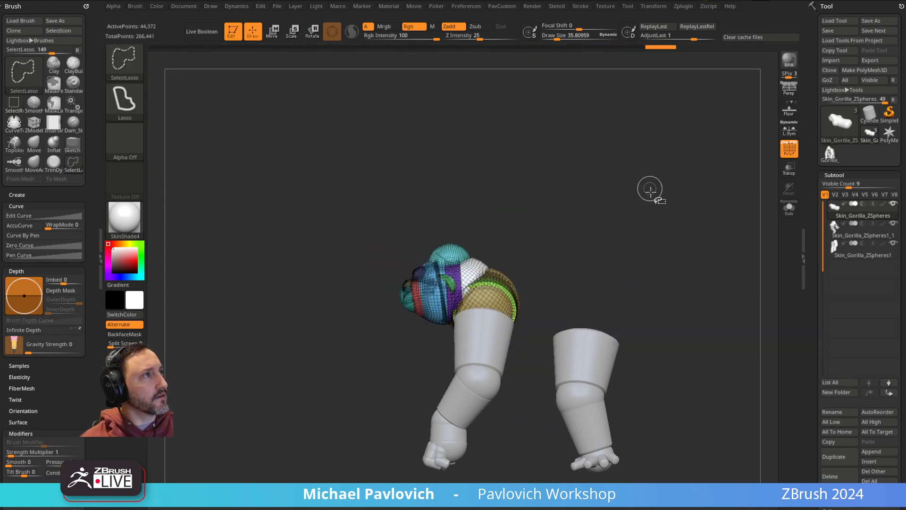
pyautogui.hotkey('ctrl', 'shift', 'a')
pyautogui.keyDown('ctrl'); pyautogui.keyDown('shift'); pyautogui.moveTo(696, 224); pyautogui.dragTo(727, 270); pyautogui.keyUp('shift'); pyautogui.keyUp('ctrl')
pyautogui.press('space')
pyautogui.click(715, 281)
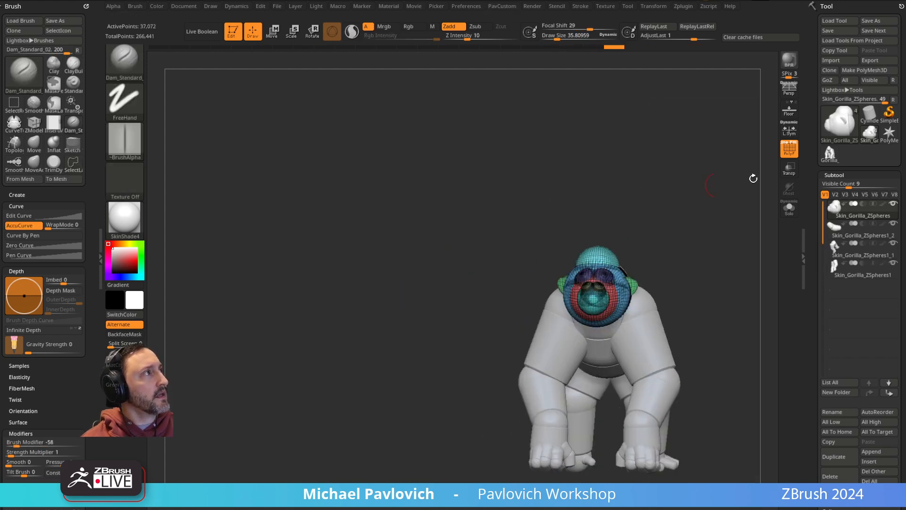
# Step: Frame the whole gorilla and show its polygroup colors without the wireframe lines
pyautogui.hotkey('shift', 'f')
pyautogui.press('f')
pyautogui.keyDown('alt'); pyautogui.moveTo(700, 198); pyautogui.dragTo(682, 165); pyautogui.keyUp('alt')
pyautogui.click(789, 154)
# Step: Examine the split gorilla by activating its arms, torso, legs and head subtools from several angles
pyautogui.moveTo(736, 177); pyautogui.dragTo(665, 184)
pyautogui.keyDown('alt'); pyautogui.click(423, 256); pyautogui.keyUp('alt')
pyautogui.moveTo(679, 248); pyautogui.dragTo(628, 251)
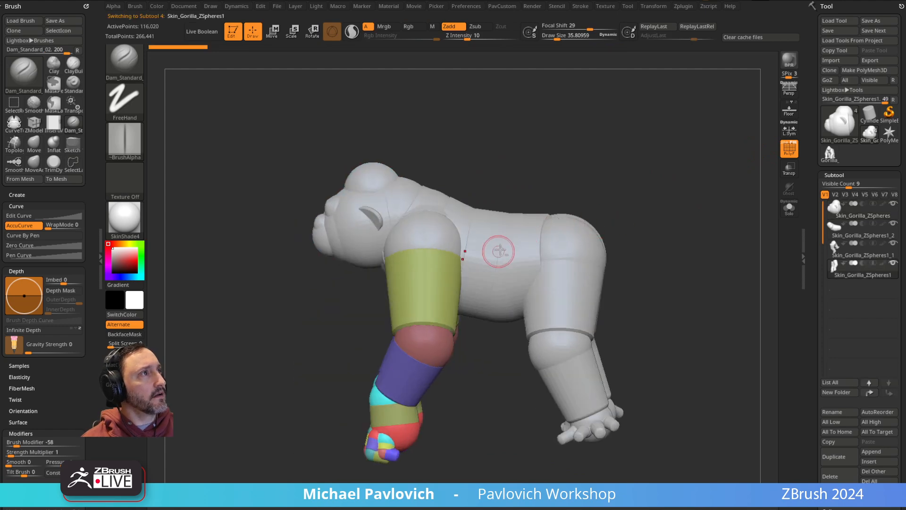
pyautogui.keyDown('alt'); pyautogui.click(499, 253); pyautogui.keyUp('alt')
pyautogui.keyDown('alt'); pyautogui.click(572, 311); pyautogui.keyUp('alt')
pyautogui.moveTo(647, 202); pyautogui.dragTo(624, 236)
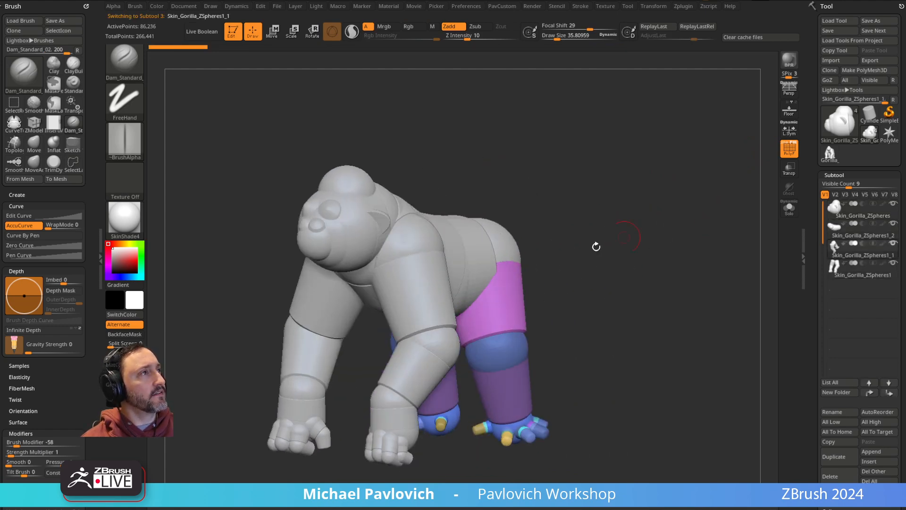
pyautogui.keyDown('alt'); pyautogui.click(355, 224); pyautogui.keyUp('alt')
pyautogui.keyDown('alt'); pyautogui.moveTo(609, 163); pyautogui.dragTo(633, 197); pyautogui.keyUp('alt')
pyautogui.keyDown('alt'); pyautogui.moveTo(568, 230); pyautogui.dragTo(548, 178); pyautogui.keyUp('alt')
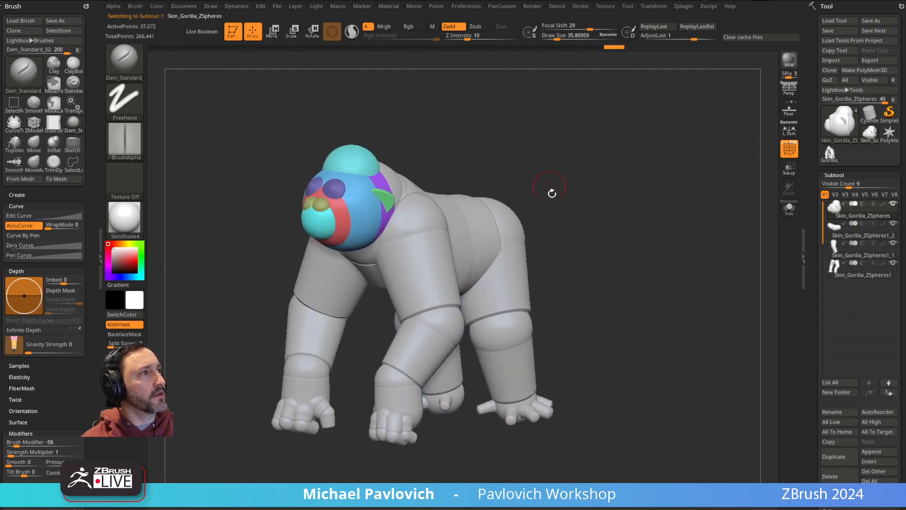
pyautogui.keyDown('alt'); pyautogui.click(428, 288); pyautogui.keyUp('alt')
pyautogui.moveTo(617, 195); pyautogui.dragTo(618, 203)
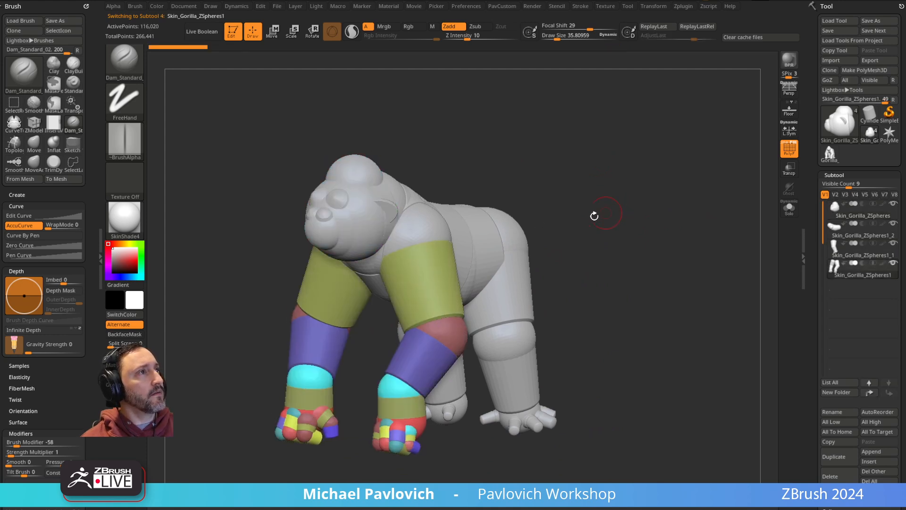
pyautogui.keyDown('alt'); pyautogui.click(434, 227); pyautogui.keyUp('alt')
pyautogui.moveTo(525, 198)
pyautogui.mouseDown()
pyautogui.moveTo(535, 196)
pyautogui.moveTo(537, 225)
pyautogui.mouseUp()
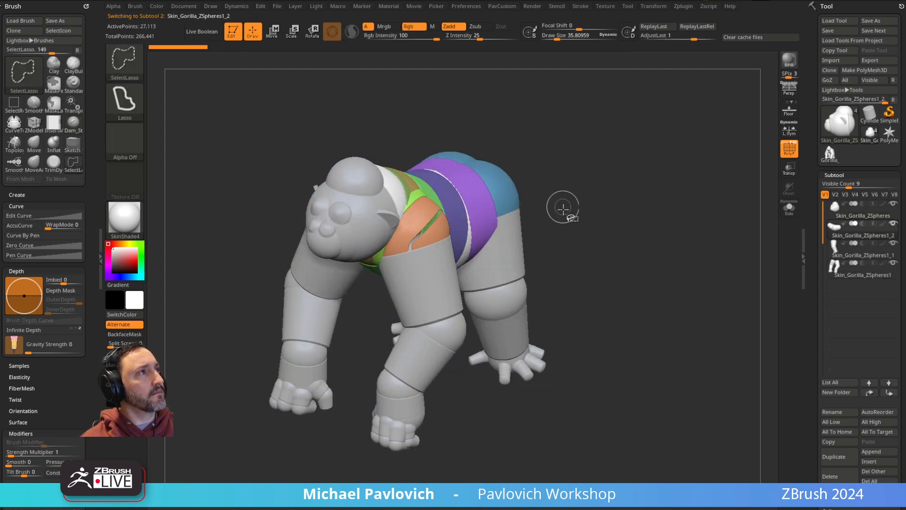
# Step: Hide the two shoulder spheres of the torso with SelectRect and split them into their own subtool
pyautogui.keyDown('ctrl'); pyautogui.keyDown('shift'); pyautogui.click(125, 71); pyautogui.keyUp('shift'); pyautogui.keyUp('ctrl')
pyautogui.keyDown('ctrl'); pyautogui.keyDown('shift'); pyautogui.click(216, 77); pyautogui.keyUp('shift'); pyautogui.keyUp('ctrl')
pyautogui.keyDown('ctrl'); pyautogui.keyDown('shift'); pyautogui.click(420, 231); pyautogui.keyUp('shift'); pyautogui.keyUp('ctrl')
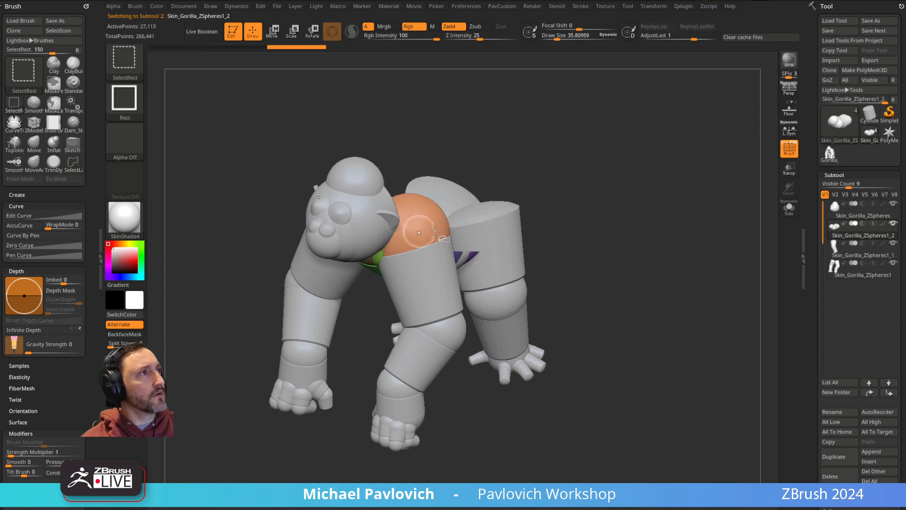
pyautogui.keyDown('ctrl'); pyautogui.keyDown('shift'); pyautogui.moveTo(646, 172); pyautogui.dragTo(687, 220); pyautogui.keyUp('shift'); pyautogui.keyUp('ctrl')
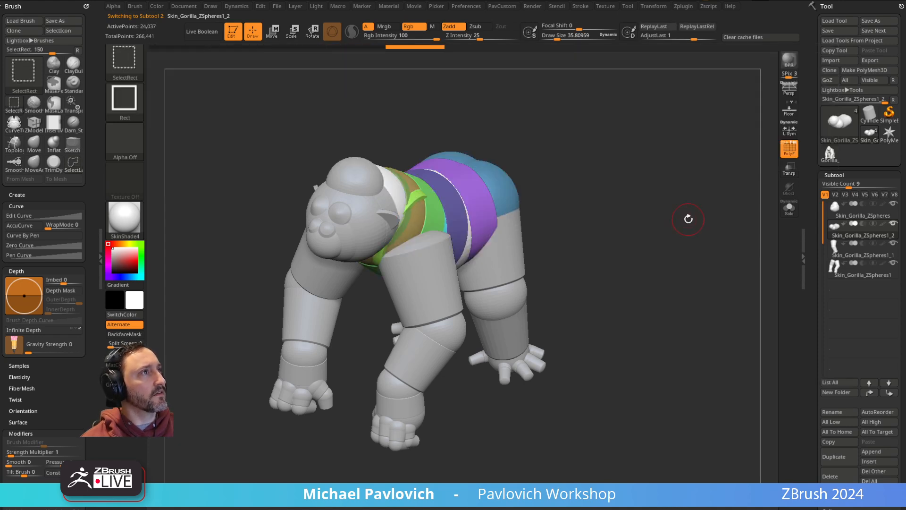
pyautogui.press('4')
pyautogui.click(700, 282)
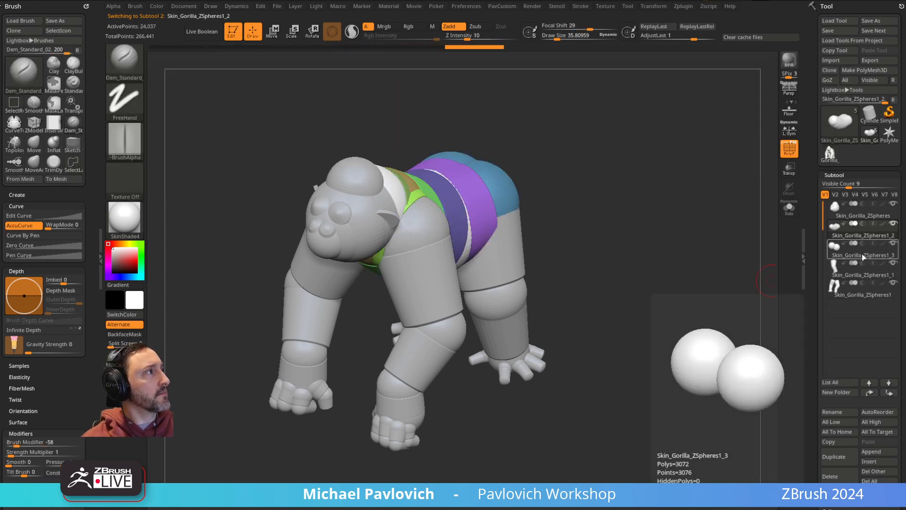
# Step: Move the shoulder spheres subtool down below the legs and merge it with the arms subtool
pyautogui.click(862, 254)
pyautogui.click(889, 392)
pyautogui.hotkey('ctrl', 'shift', 'm')
pyautogui.scroll(-7, 813, 291)
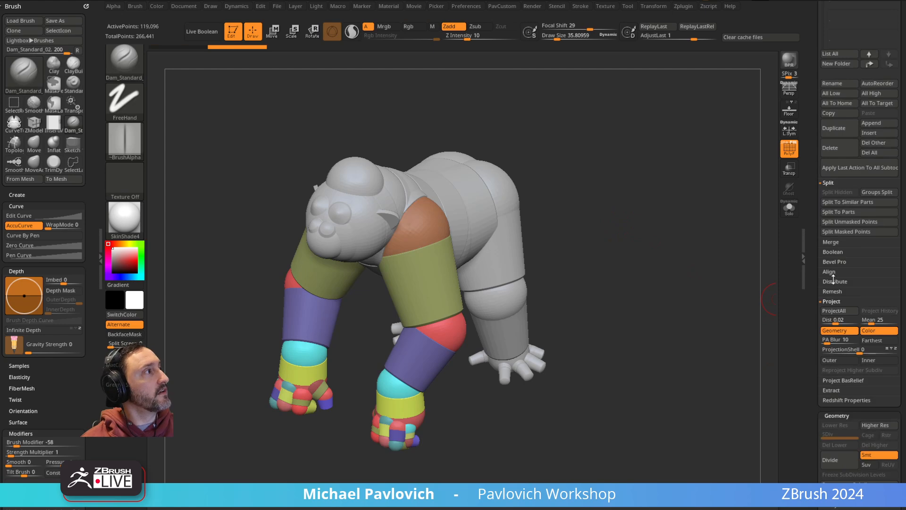
pyautogui.click(831, 241)
pyautogui.moveTo(690, 234); pyautogui.dragTo(536, 415)
pyautogui.moveTo(447, 438); pyautogui.dragTo(688, 222)
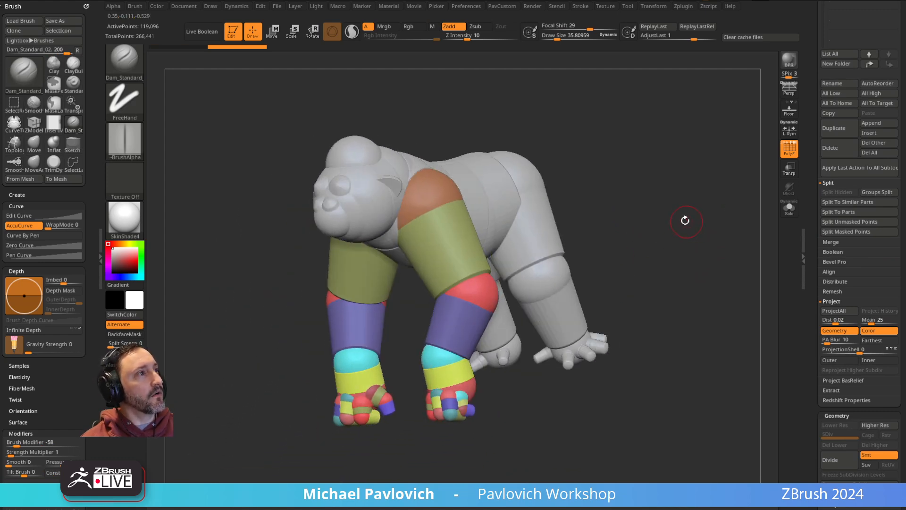
# Step: DynaMesh the merged shoulders and arms at resolution 128 with Blur 0 and give them a single polygroup
pyautogui.press('space')
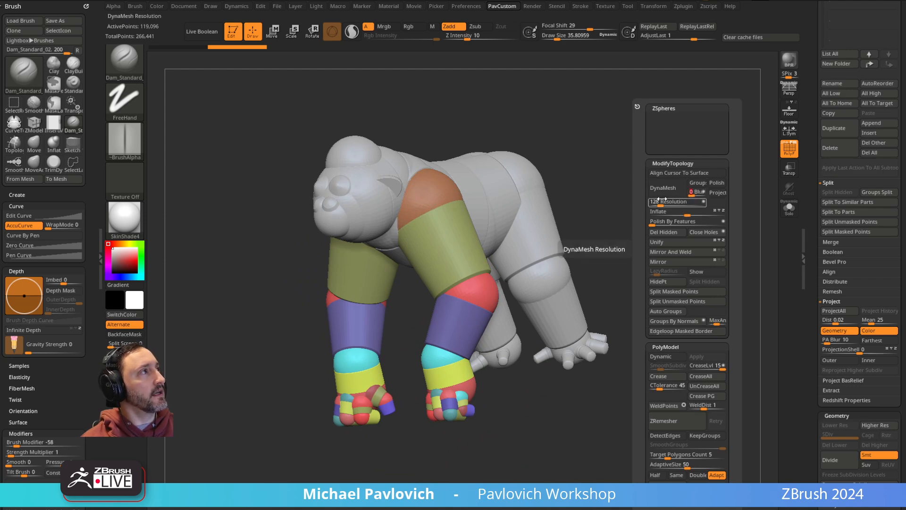
pyautogui.click(665, 193)
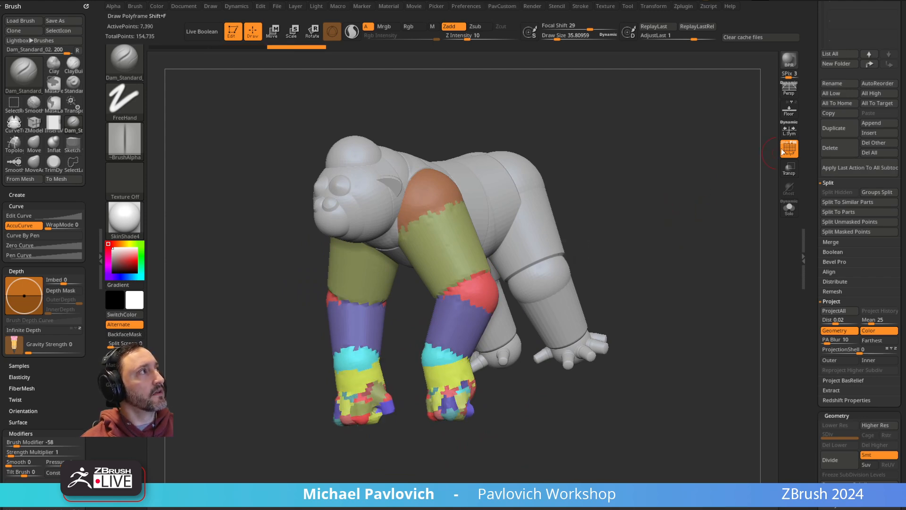
pyautogui.press('ctrl')
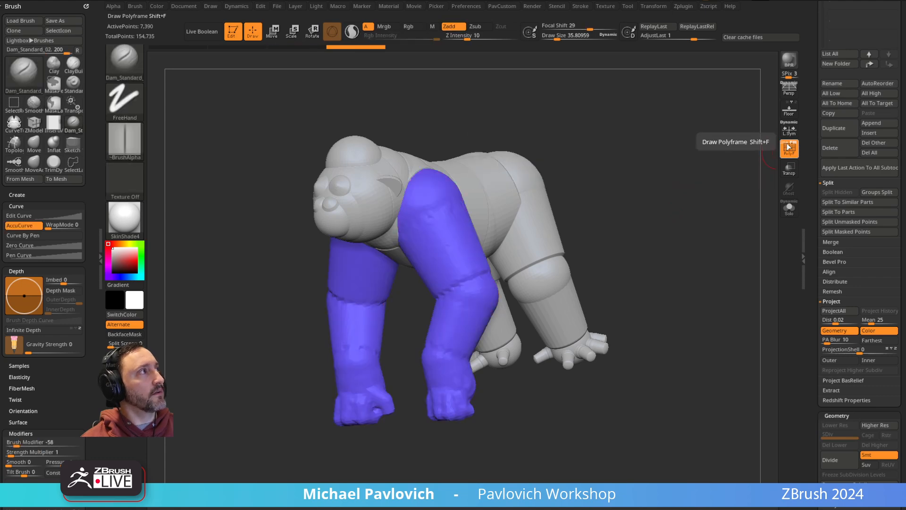
# Step: Check the remeshed arms' wireframe, turn off PolyFrame and apply the Green Metallic material
pyautogui.click(789, 148)
pyautogui.click(789, 148)
pyautogui.click(785, 143)
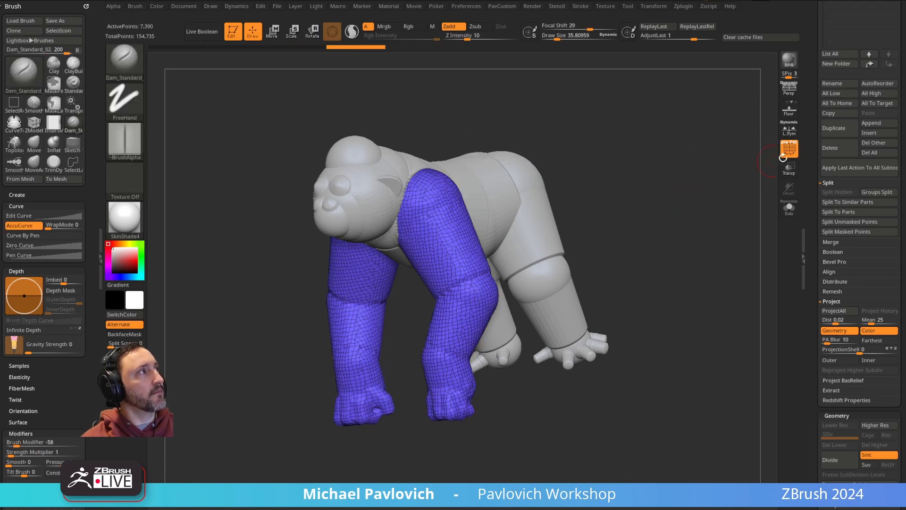
pyautogui.hotkey('shift', 'f')
pyautogui.moveTo(702, 181); pyautogui.dragTo(228, 281)
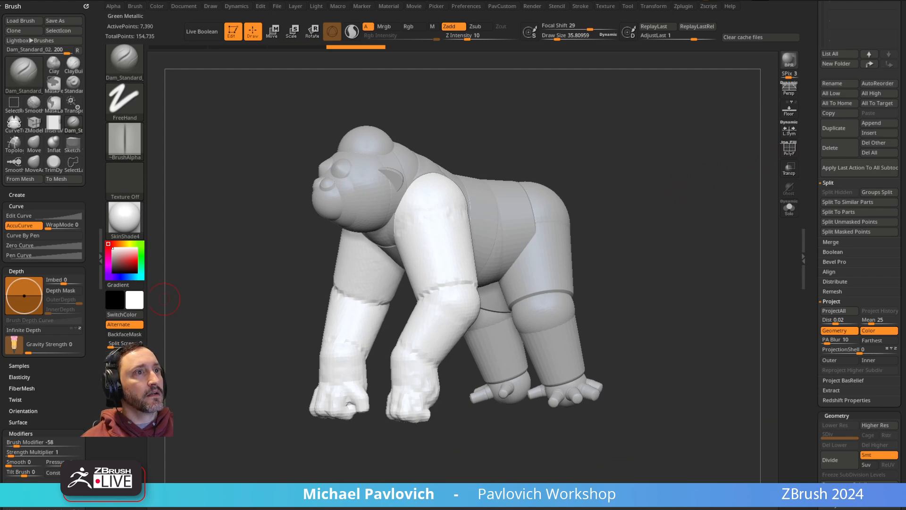
# Step: Smooth the seams between the upper arm, elbow and forearm segments of the gorilla's arms
pyautogui.press('shift')
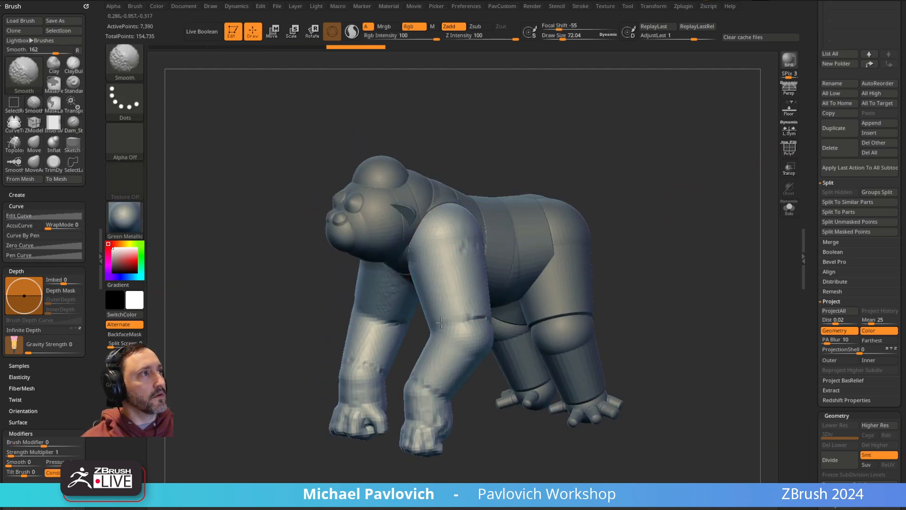
pyautogui.keyDown('shift'); pyautogui.moveTo(435, 295); pyautogui.dragTo(483, 293); pyautogui.keyUp('shift')
pyautogui.moveTo(619, 235)
pyautogui.mouseDown()
pyautogui.moveTo(647, 142)
pyautogui.moveTo(416, 420)
pyautogui.mouseUp()
pyautogui.press('shift')
pyautogui.moveTo(601, 160)
pyautogui.mouseDown()
pyautogui.moveTo(642, 188)
pyautogui.moveTo(628, 165)
pyautogui.moveTo(660, 163)
pyautogui.moveTo(637, 198)
pyautogui.mouseUp()
# Step: Carve creases along the lower edge of the gorilla's deltoid with the DamStandard brush
pyautogui.press('b')
pyautogui.press('d')
pyautogui.press('s')
pyautogui.moveTo(445, 283); pyautogui.dragTo(465, 282)
pyautogui.moveTo(661, 175); pyautogui.dragTo(609, 182)
pyautogui.press('s')
pyautogui.moveTo(491, 276); pyautogui.dragTo(488, 275)
pyautogui.moveTo(455, 278); pyautogui.dragTo(479, 283)
pyautogui.moveTo(641, 163); pyautogui.dragTo(492, 272)
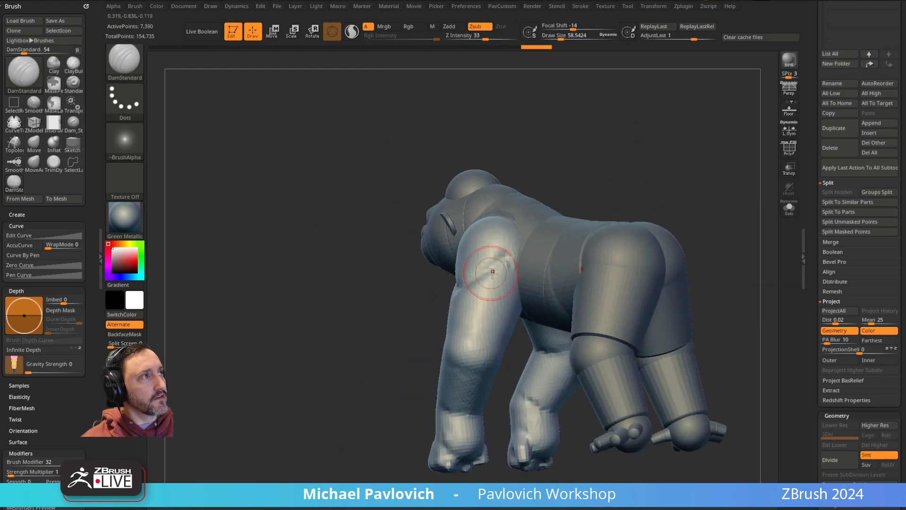
# Step: Deepen the V-shaped deltoid crease and carve further muscle creases down the upper arm using a smaller brush
pyautogui.moveTo(415, 320); pyautogui.dragTo(466, 273)
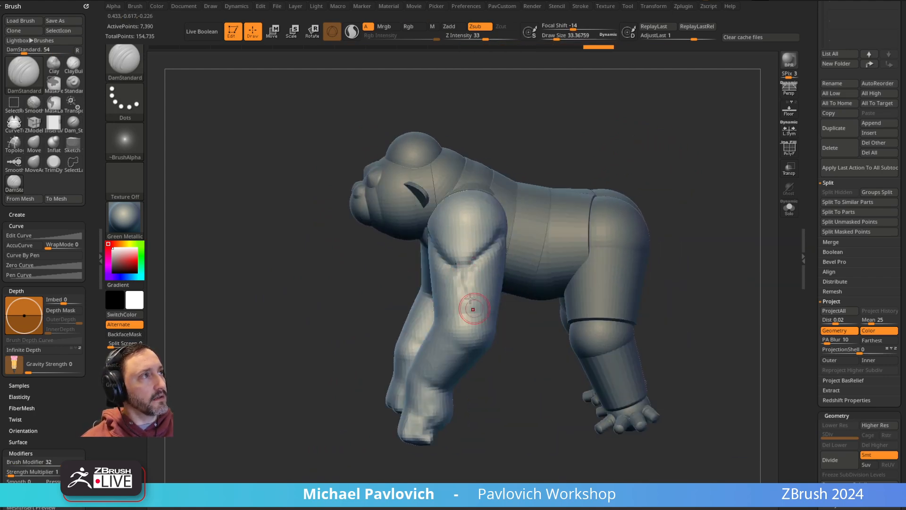
pyautogui.moveTo(528, 327); pyautogui.dragTo(478, 302)
pyautogui.moveTo(529, 339); pyautogui.dragTo(524, 292)
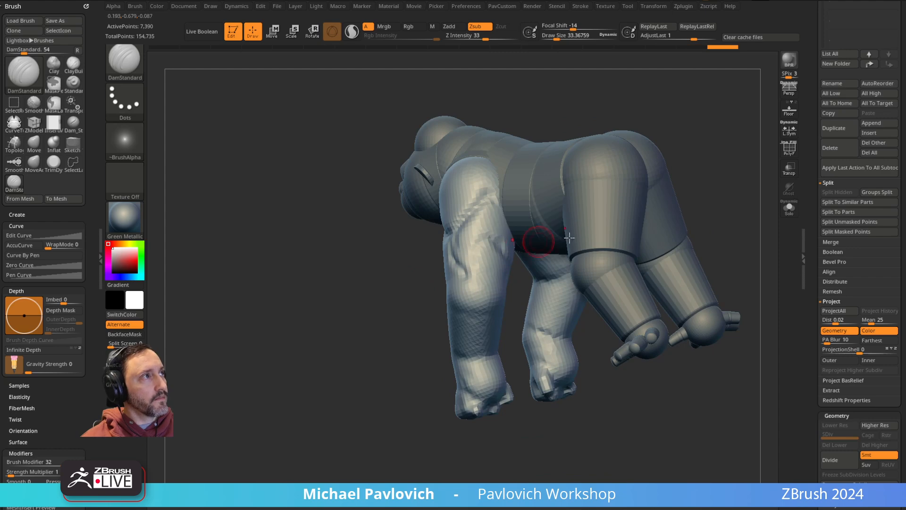
# Step: Isolate the gorilla's arms with Solo and bring the inner side of the upper arms into view
pyautogui.click(788, 208)
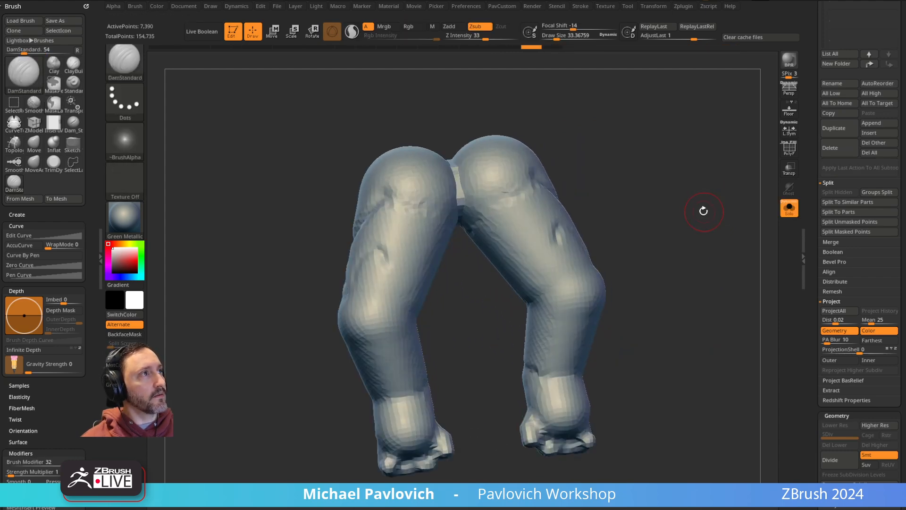
pyautogui.click(783, 211)
pyautogui.moveTo(706, 208); pyautogui.dragTo(741, 182)
pyautogui.click(789, 207)
pyautogui.moveTo(681, 196); pyautogui.dragTo(551, 250)
pyautogui.moveTo(749, 199); pyautogui.dragTo(542, 202)
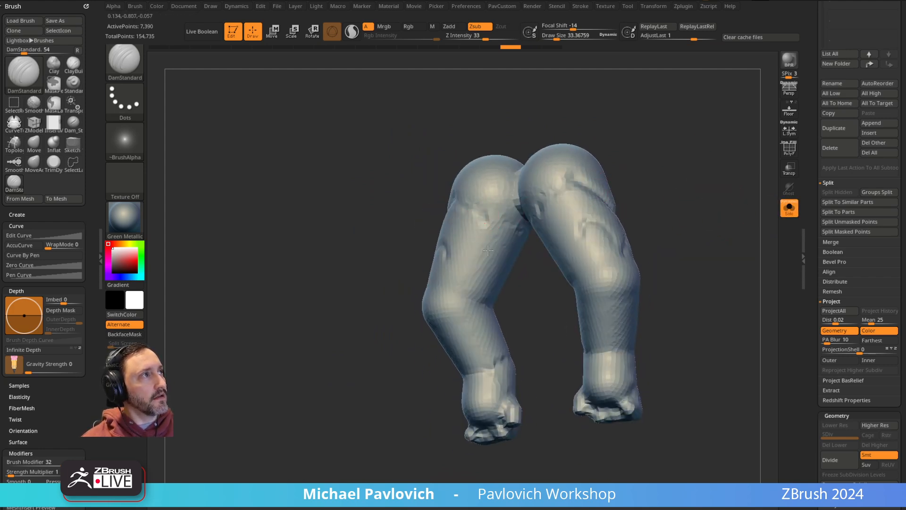
# Step: Carve diagonal muscle creases into the inner side of the upper arms with the DamStandard brush
pyautogui.moveTo(458, 269); pyautogui.dragTo(454, 273)
pyautogui.moveTo(403, 321); pyautogui.dragTo(407, 314)
pyautogui.moveTo(457, 280); pyautogui.dragTo(464, 274)
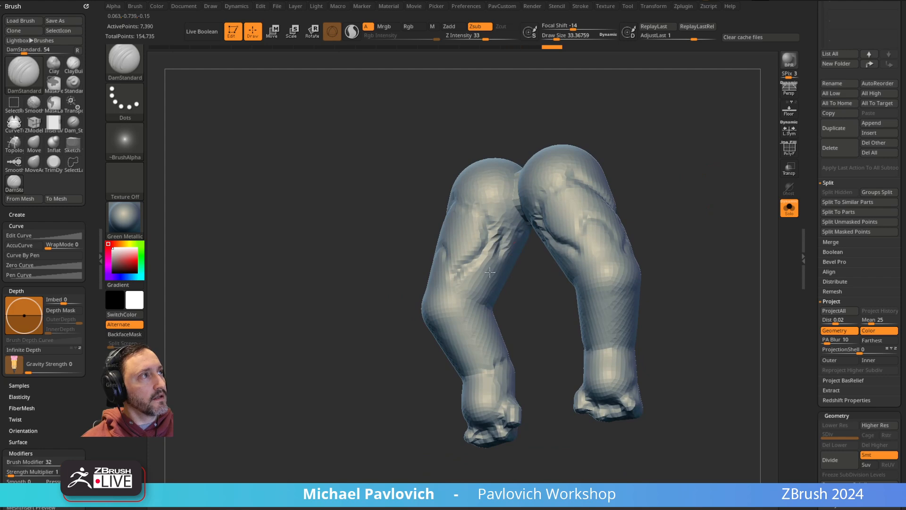
pyautogui.moveTo(405, 269)
pyautogui.mouseDown()
pyautogui.moveTo(647, 194)
pyautogui.moveTo(552, 232)
pyautogui.mouseUp()
pyautogui.moveTo(508, 295); pyautogui.dragTo(512, 307)
# Step: Carve long grooves down the upper arms to outline the biceps, ending in a crease at the elbow
pyautogui.moveTo(562, 224); pyautogui.dragTo(609, 216)
pyautogui.moveTo(462, 217)
pyautogui.mouseDown()
pyautogui.moveTo(488, 265)
pyautogui.moveTo(492, 313)
pyautogui.mouseUp()
pyautogui.moveTo(565, 217); pyautogui.dragTo(602, 216)
pyautogui.moveTo(421, 210); pyautogui.dragTo(439, 282)
pyautogui.moveTo(420, 217); pyautogui.dragTo(449, 298)
pyautogui.moveTo(588, 246)
pyautogui.mouseDown()
pyautogui.moveTo(566, 243)
pyautogui.moveTo(617, 245)
pyautogui.moveTo(486, 245)
pyautogui.moveTo(585, 206)
pyautogui.moveTo(564, 212)
pyautogui.mouseUp()
pyautogui.moveTo(514, 240); pyautogui.dragTo(492, 279)
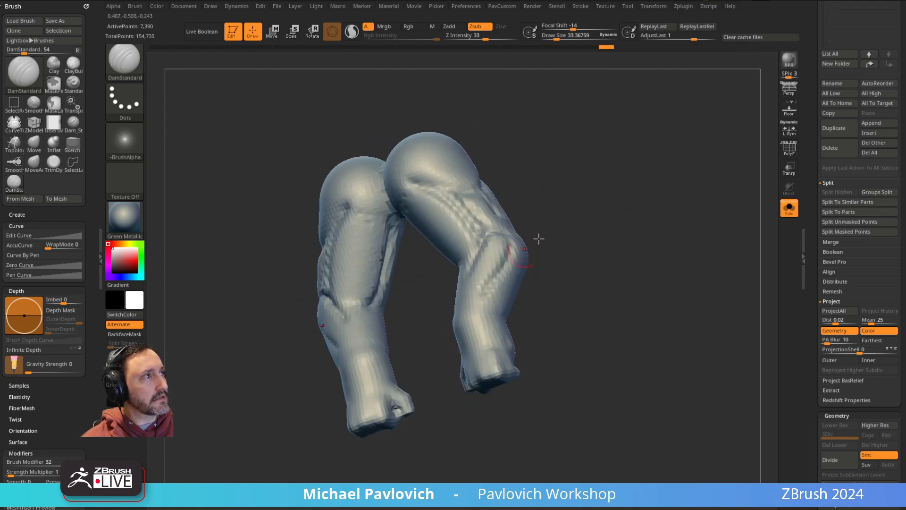
# Step: Carve diagonal muscle creases from the elbow down the forearms
pyautogui.moveTo(552, 283); pyautogui.dragTo(503, 296)
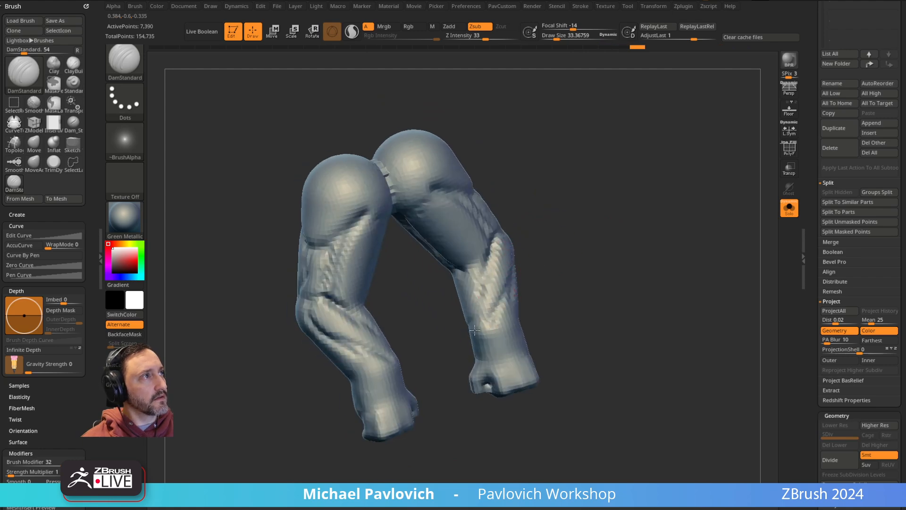
pyautogui.moveTo(564, 238); pyautogui.dragTo(559, 244)
pyautogui.moveTo(477, 325); pyautogui.dragTo(516, 279)
pyautogui.moveTo(567, 253); pyautogui.dragTo(556, 243)
pyautogui.moveTo(453, 316)
pyautogui.mouseDown()
pyautogui.moveTo(433, 317)
pyautogui.moveTo(494, 284)
pyautogui.moveTo(506, 314)
pyautogui.mouseUp()
pyautogui.moveTo(540, 271)
pyautogui.mouseDown()
pyautogui.moveTo(506, 317)
pyautogui.moveTo(590, 333)
pyautogui.mouseUp()
# Step: Raise the DynaMesh resolution to 176 and remesh the isolated arms
pyautogui.press('space')
pyautogui.click(648, 203)
pyautogui.press('Return')
pyautogui.keyDown('ctrl'); pyautogui.moveTo(644, 149); pyautogui.dragTo(676, 229); pyautogui.keyUp('ctrl')
pyautogui.moveTo(609, 197)
pyautogui.mouseDown()
pyautogui.moveTo(537, 199)
pyautogui.moveTo(576, 210)
pyautogui.moveTo(523, 230)
pyautogui.moveTo(543, 230)
pyautogui.mouseUp()
# Step: Rework the biceps and forearm creases on the remeshed arms with a larger brush
pyautogui.press(']')
pyautogui.moveTo(463, 231)
pyautogui.mouseDown()
pyautogui.moveTo(492, 306)
pyautogui.moveTo(474, 327)
pyautogui.mouseUp()
pyautogui.moveTo(533, 283); pyautogui.dragTo(569, 282)
pyautogui.moveTo(486, 305)
pyautogui.mouseDown()
pyautogui.moveTo(462, 339)
pyautogui.moveTo(446, 334)
pyautogui.mouseUp()
pyautogui.moveTo(572, 285); pyautogui.dragTo(609, 243)
# Step: Switch to the ClayTubes brush at Z Intensity 13 and build up volume on the arm muscles
pyautogui.press('b')
pyautogui.press('c')
pyautogui.press('t')
pyautogui.moveTo(582, 192); pyautogui.dragTo(562, 221)
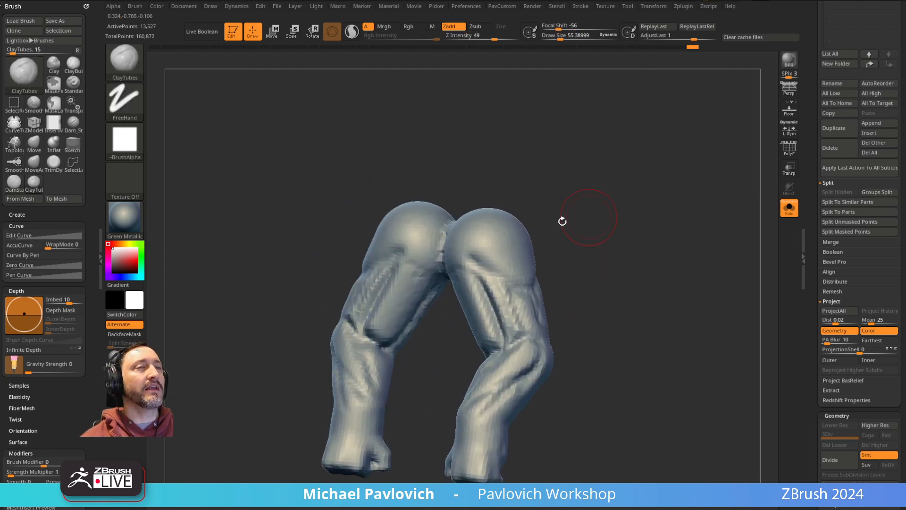
pyautogui.click(471, 38)
pyautogui.moveTo(557, 166); pyautogui.dragTo(592, 154)
pyautogui.moveTo(524, 215); pyautogui.dragTo(585, 198)
pyautogui.moveTo(623, 156)
pyautogui.mouseDown()
pyautogui.moveTo(633, 145)
pyautogui.moveTo(593, 144)
pyautogui.moveTo(528, 250)
pyautogui.moveTo(478, 245)
pyautogui.mouseUp()
# Step: Reduce the ClayTubes draw size to about 31 and build up the muscles around the elbows and forearms
pyautogui.press('s')
pyautogui.moveTo(552, 221); pyautogui.dragTo(481, 247)
pyautogui.moveTo(544, 205); pyautogui.dragTo(577, 188)
pyautogui.moveTo(501, 220); pyautogui.dragTo(451, 237)
pyautogui.moveTo(601, 210); pyautogui.dragTo(485, 276)
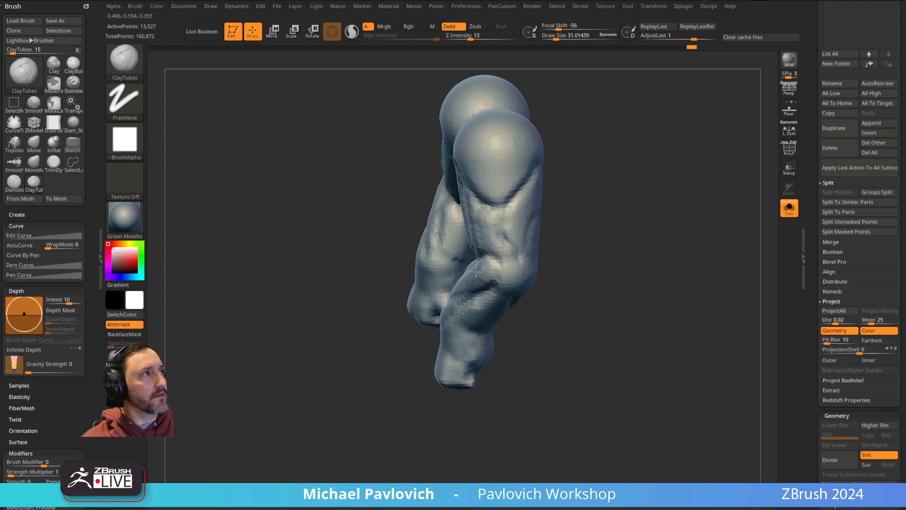
pyautogui.moveTo(532, 245); pyautogui.dragTo(476, 289)
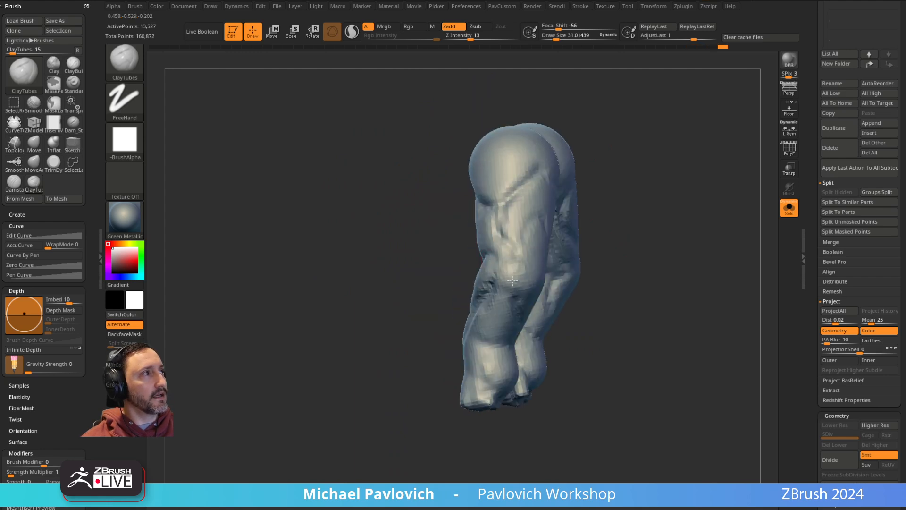
# Step: Fill out the outer upper arm and elbow muscles with ClayTubes strokes
pyautogui.moveTo(620, 217); pyautogui.dragTo(506, 299)
pyautogui.moveTo(543, 264)
pyautogui.mouseDown()
pyautogui.moveTo(559, 228)
pyautogui.moveTo(514, 250)
pyautogui.mouseUp()
pyautogui.moveTo(566, 304)
pyautogui.mouseDown()
pyautogui.moveTo(641, 192)
pyautogui.moveTo(523, 283)
pyautogui.moveTo(512, 269)
pyautogui.moveTo(543, 256)
pyautogui.mouseUp()
pyautogui.moveTo(543, 250)
pyautogui.mouseDown(button='right')
pyautogui.moveTo(533, 263)
pyautogui.moveTo(587, 237)
pyautogui.moveTo(564, 203)
pyautogui.mouseUp(button='right')
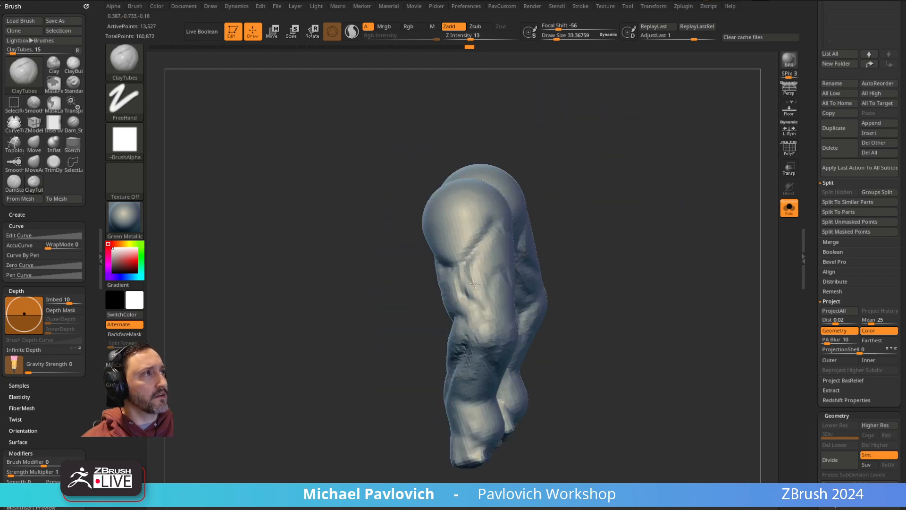
pyautogui.moveTo(498, 252)
pyautogui.mouseDown(button='right')
pyautogui.moveTo(485, 263)
pyautogui.moveTo(516, 277)
pyautogui.moveTo(597, 222)
pyautogui.moveTo(683, 129)
pyautogui.moveTo(682, 172)
pyautogui.moveTo(666, 202)
pyautogui.moveTo(628, 161)
pyautogui.mouseUp(button='right')
# Step: Show the whole gorilla again and remesh the arms at a higher DynaMesh resolution
pyautogui.click(789, 208)
pyautogui.moveTo(654, 219); pyautogui.dragTo(676, 192, button='right')
pyautogui.press('space')
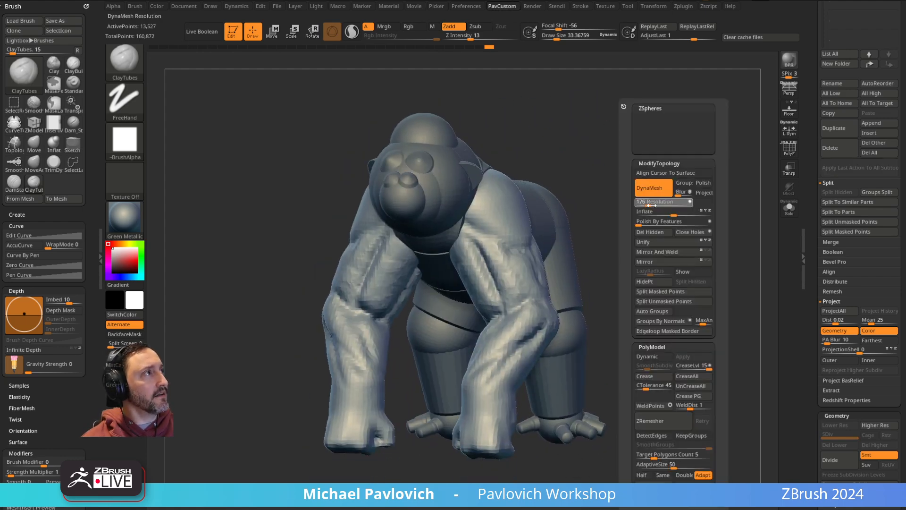
pyautogui.moveTo(652, 226)
pyautogui.keyDown('shift'); pyautogui.mouseDown(button='right')
pyautogui.moveTo(503, 254)
pyautogui.moveTo(623, 156)
pyautogui.moveTo(632, 187)
pyautogui.moveTo(638, 129)
pyautogui.mouseUp(button='right'); pyautogui.keyUp('shift')
# Step: Carve creases across the front and side of the deltoid with a small DamStandard brush
pyautogui.press('b')
pyautogui.press('d')
pyautogui.press('s')
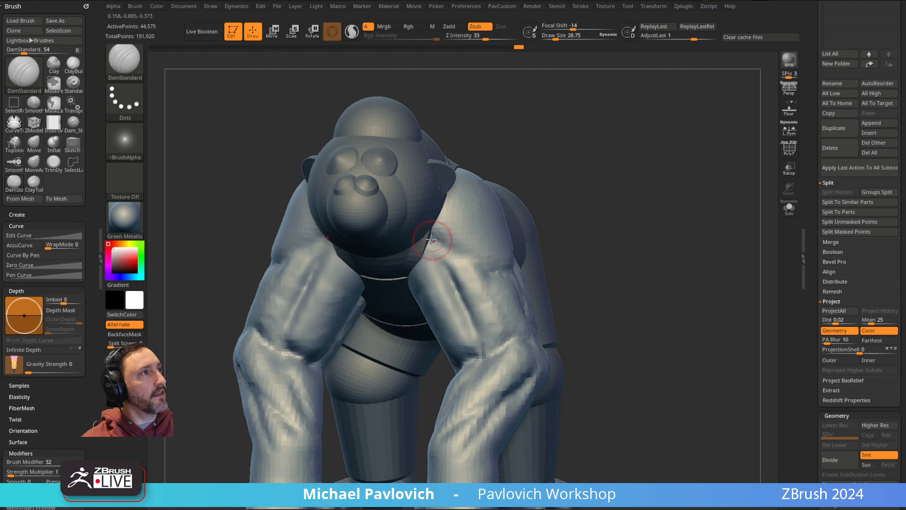
pyautogui.moveTo(455, 252)
pyautogui.mouseDown(button='right')
pyautogui.moveTo(599, 228)
pyautogui.moveTo(463, 255)
pyautogui.moveTo(672, 184)
pyautogui.moveTo(458, 280)
pyautogui.mouseUp(button='right')
pyautogui.moveTo(621, 124); pyautogui.dragTo(446, 242, button='right')
pyautogui.moveTo(417, 277)
pyautogui.mouseDown(button='right')
pyautogui.moveTo(492, 214)
pyautogui.moveTo(430, 269)
pyautogui.mouseUp(button='right')
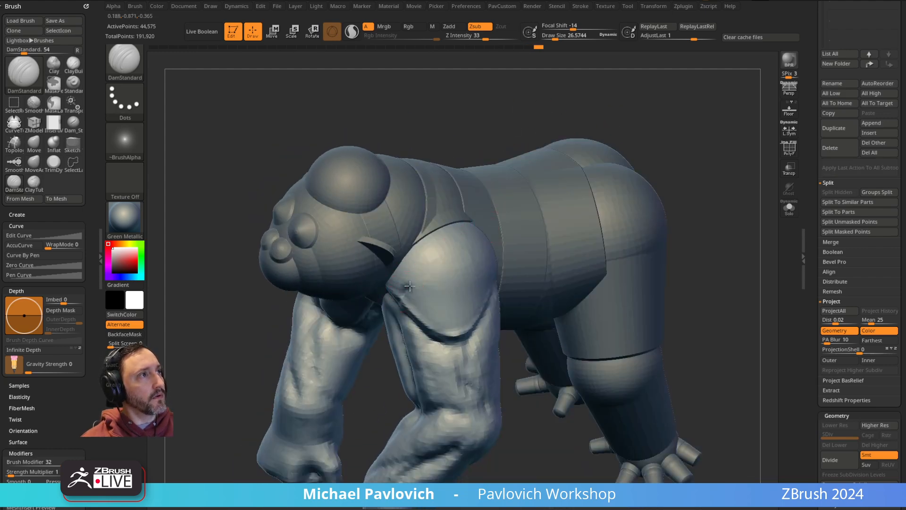
pyautogui.moveTo(421, 291); pyautogui.dragTo(461, 263, button='right')
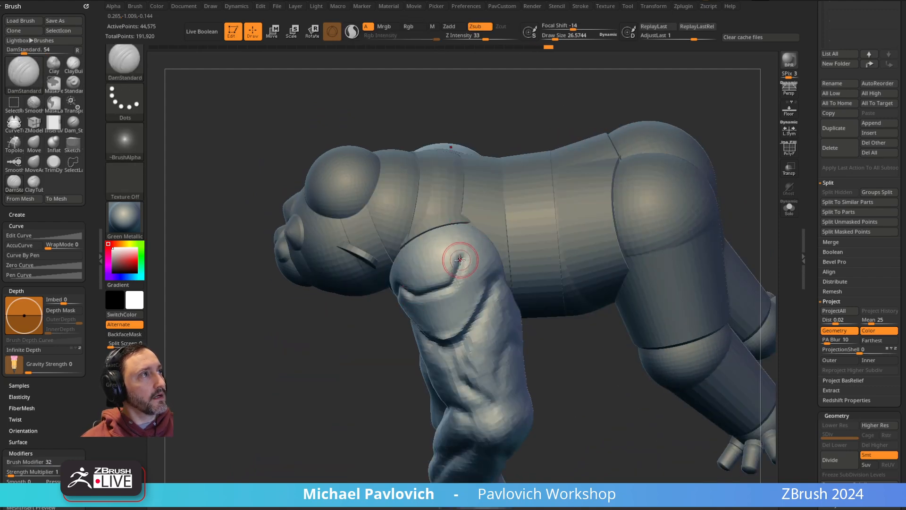
# Step: Build up the deltoid's muscle heads between the carved creases with the ClayTubes brush
pyautogui.moveTo(573, 158)
pyautogui.mouseDown(button='right')
pyautogui.moveTo(625, 99)
pyautogui.moveTo(576, 156)
pyautogui.moveTo(425, 280)
pyautogui.moveTo(449, 255)
pyautogui.moveTo(450, 276)
pyautogui.mouseUp(button='right')
pyautogui.press('b')
pyautogui.press('c')
pyautogui.press('t')
pyautogui.moveTo(463, 280); pyautogui.dragTo(459, 285)
pyautogui.moveTo(537, 136)
pyautogui.mouseDown(button='right')
pyautogui.moveTo(478, 239)
pyautogui.moveTo(472, 274)
pyautogui.mouseUp(button='right')
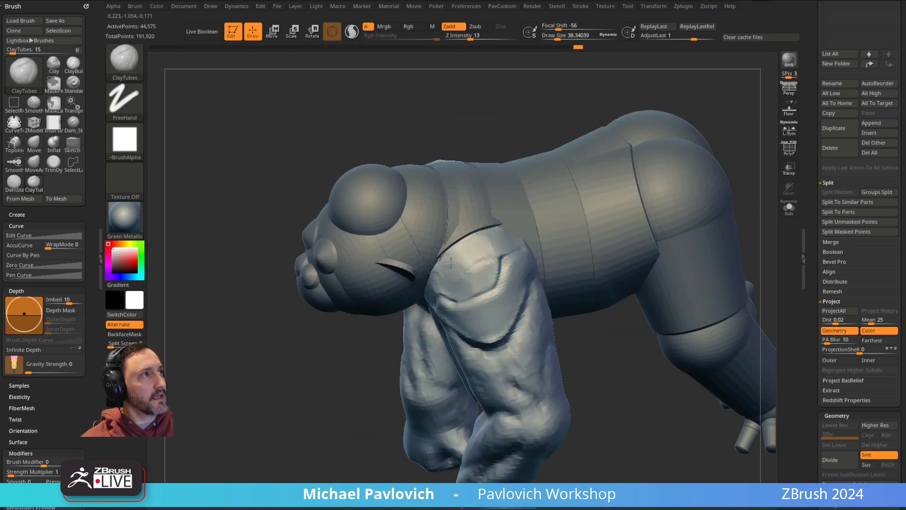
pyautogui.moveTo(544, 148); pyautogui.dragTo(466, 272, button='right')
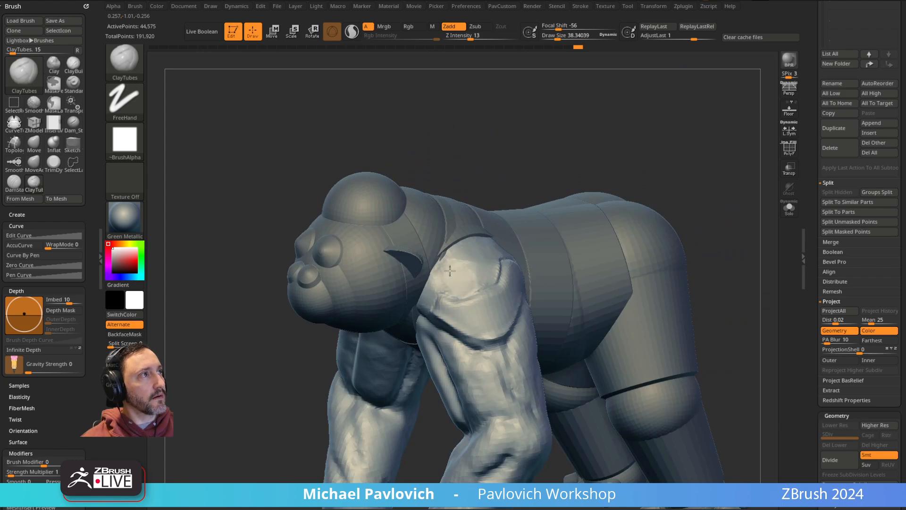
pyautogui.moveTo(540, 169); pyautogui.dragTo(565, 183, button='right')
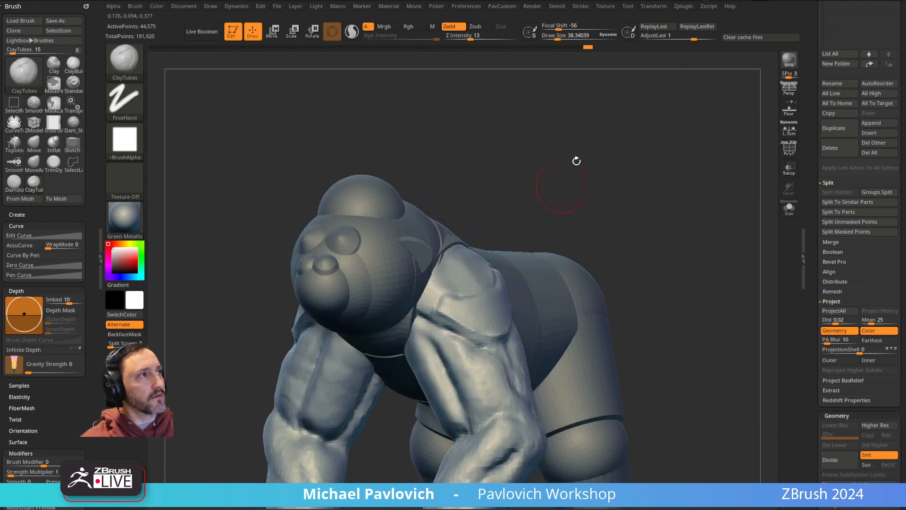
# Step: Isolate the arms and cut a long groove over the shoulder with an enlarged Dam_Standard_02 brush
pyautogui.click(790, 208)
pyautogui.moveTo(722, 181)
pyautogui.mouseDown(button='right')
pyautogui.moveTo(675, 184)
pyautogui.moveTo(552, 229)
pyautogui.mouseUp(button='right')
pyautogui.press('b')
pyautogui.press('d')
pyautogui.press('s')
pyautogui.moveTo(585, 194)
pyautogui.mouseDown(button='right')
pyautogui.moveTo(584, 220)
pyautogui.moveTo(538, 223)
pyautogui.mouseUp(button='right')
pyautogui.press(']')
pyautogui.moveTo(414, 348)
pyautogui.mouseDown()
pyautogui.moveTo(421, 318)
pyautogui.moveTo(473, 268)
pyautogui.mouseUp()
pyautogui.moveTo(474, 267); pyautogui.dragTo(471, 292, button='right')
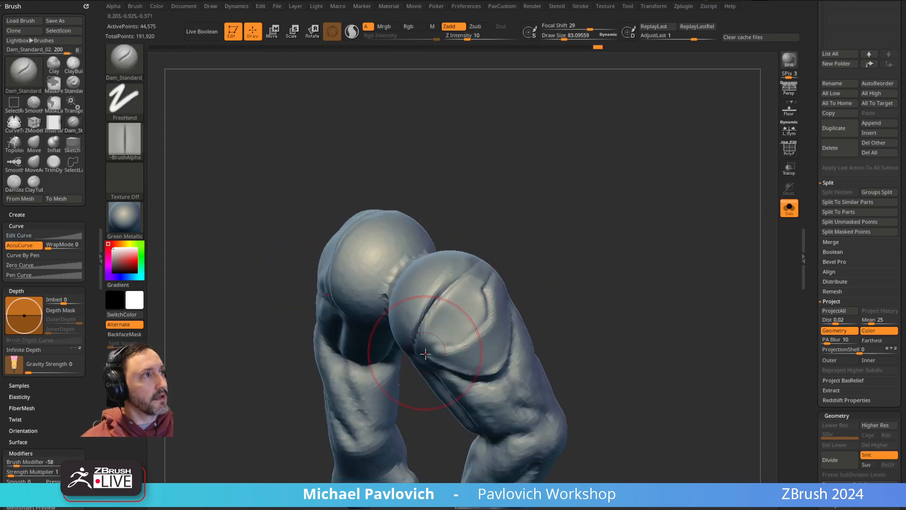
# Step: Reduce the brush size and add parallel grooves across the front of the deltoid
pyautogui.moveTo(545, 239); pyautogui.dragTo(524, 265, button='right')
pyautogui.press('[')
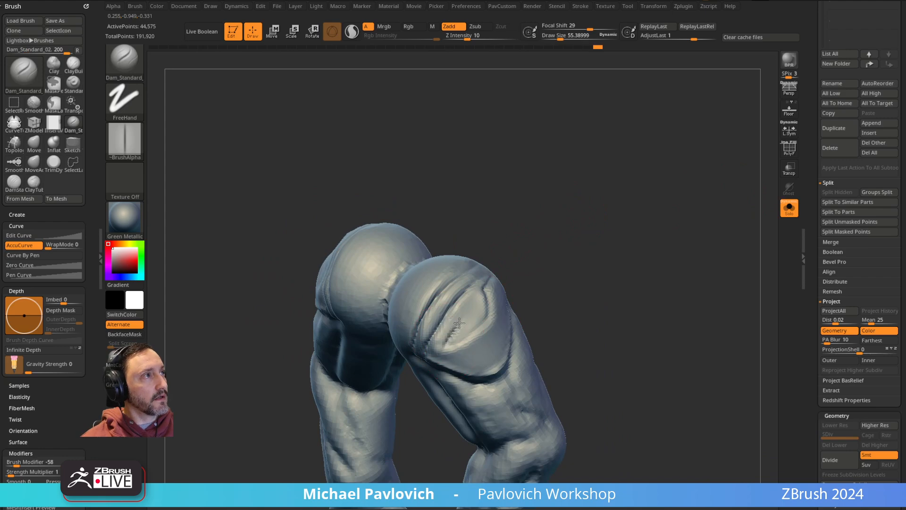
pyautogui.moveTo(550, 266)
pyautogui.mouseDown(button='right')
pyautogui.moveTo(570, 263)
pyautogui.moveTo(480, 319)
pyautogui.mouseUp(button='right')
pyautogui.moveTo(582, 264)
pyautogui.mouseDown(button='right')
pyautogui.moveTo(551, 194)
pyautogui.moveTo(534, 207)
pyautogui.mouseUp(button='right')
# Step: Adjust the shape of the deltoid and its lower edge with a small MoveAccu brush
pyautogui.press('1')
pyautogui.press('[')
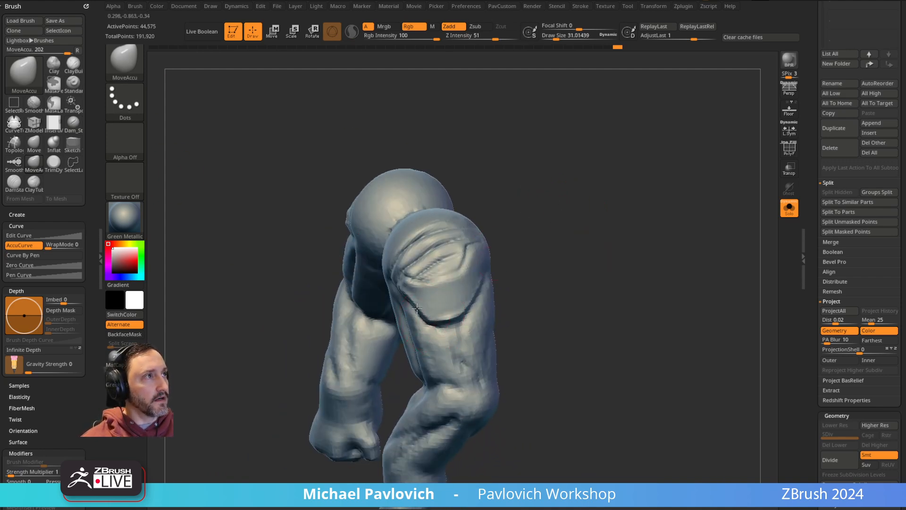
pyautogui.moveTo(482, 291)
pyautogui.mouseDown(button='right')
pyautogui.moveTo(437, 325)
pyautogui.moveTo(559, 222)
pyautogui.moveTo(477, 326)
pyautogui.moveTo(535, 233)
pyautogui.mouseUp(button='right')
pyautogui.moveTo(389, 299); pyautogui.dragTo(499, 282, button='right')
pyautogui.moveTo(628, 221)
pyautogui.mouseDown(button='right')
pyautogui.moveTo(587, 205)
pyautogui.moveTo(461, 212)
pyautogui.mouseUp(button='right')
# Step: Carve a crease at the back of the shoulder with the DamStandard brush
pyautogui.press('b')
pyautogui.press('d')
pyautogui.press('s')
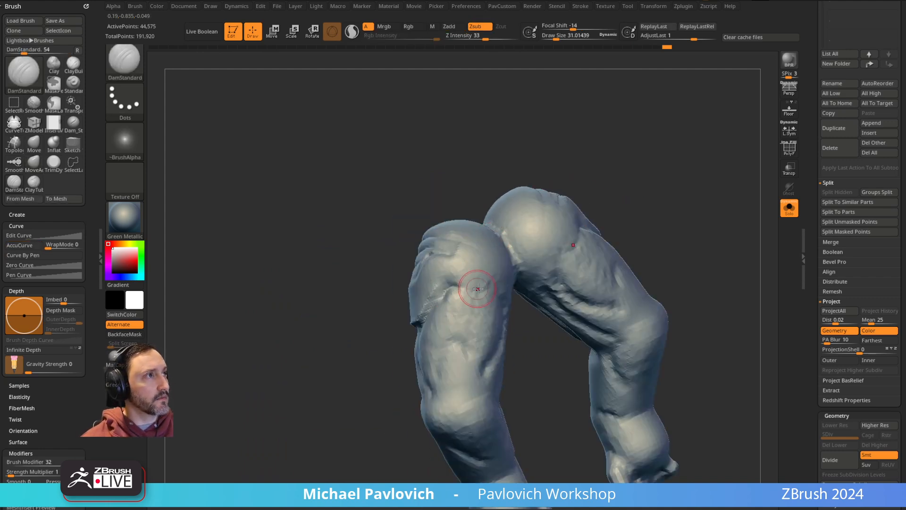
pyautogui.moveTo(475, 282); pyautogui.dragTo(489, 284)
pyautogui.moveTo(500, 278)
pyautogui.mouseDown(button='right')
pyautogui.moveTo(660, 241)
pyautogui.moveTo(712, 218)
pyautogui.moveTo(662, 226)
pyautogui.moveTo(679, 210)
pyautogui.mouseUp(button='right')
# Step: Show the whole gorilla again and carve a crease around the bony point of the elbow
pyautogui.click(789, 208)
pyautogui.keyDown('alt'); pyautogui.moveTo(600, 199); pyautogui.dragTo(597, 173, button='right'); pyautogui.keyUp('alt')
pyautogui.moveTo(597, 173); pyautogui.dragTo(558, 196, button='right')
pyautogui.moveTo(460, 323); pyautogui.dragTo(412, 307, button='right')
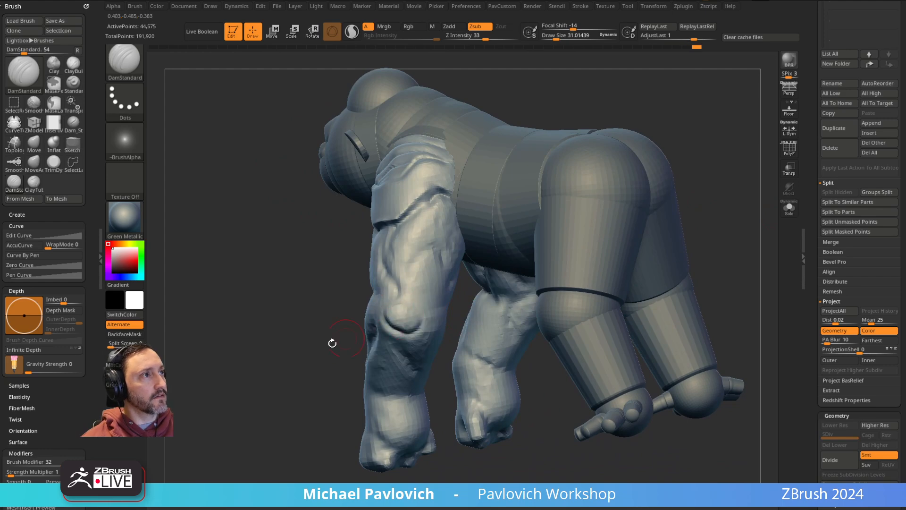
pyautogui.moveTo(348, 336); pyautogui.dragTo(354, 348, button='right')
pyautogui.moveTo(328, 376); pyautogui.dragTo(370, 297, button='right')
# Step: Deepen the creases in the crook of the elbow and around the elbow knob
pyautogui.moveTo(425, 279); pyautogui.dragTo(390, 293, button='right')
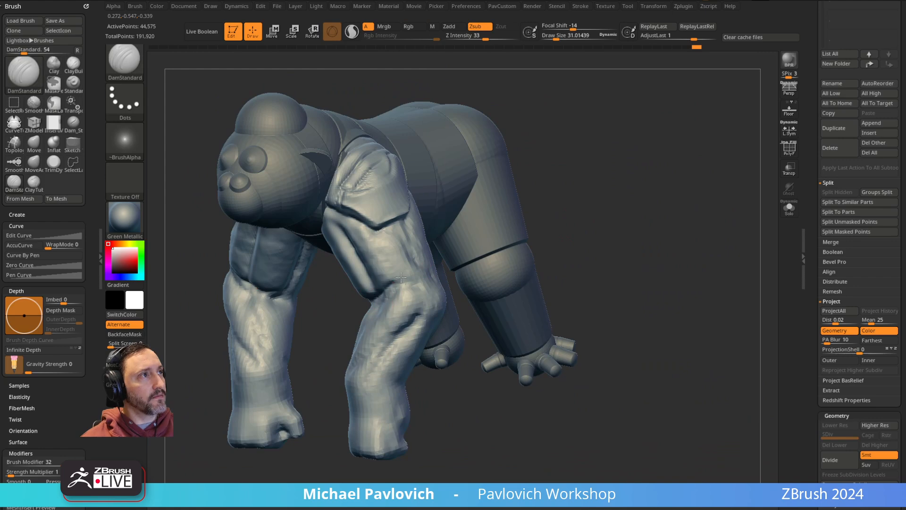
pyautogui.moveTo(584, 216); pyautogui.dragTo(370, 299, button='right')
pyautogui.moveTo(495, 233); pyautogui.dragTo(388, 300, button='right')
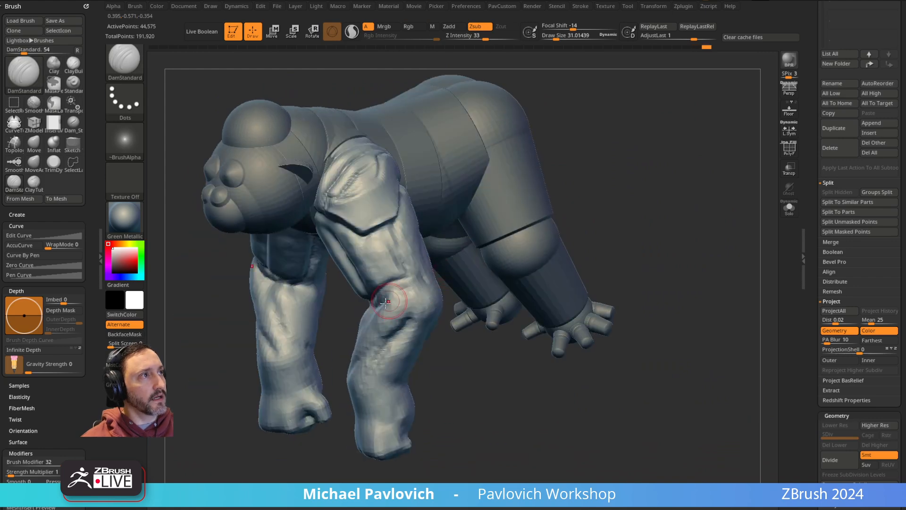
pyautogui.moveTo(466, 325); pyautogui.dragTo(401, 346, button='right')
pyautogui.moveTo(474, 273); pyautogui.dragTo(398, 300, button='right')
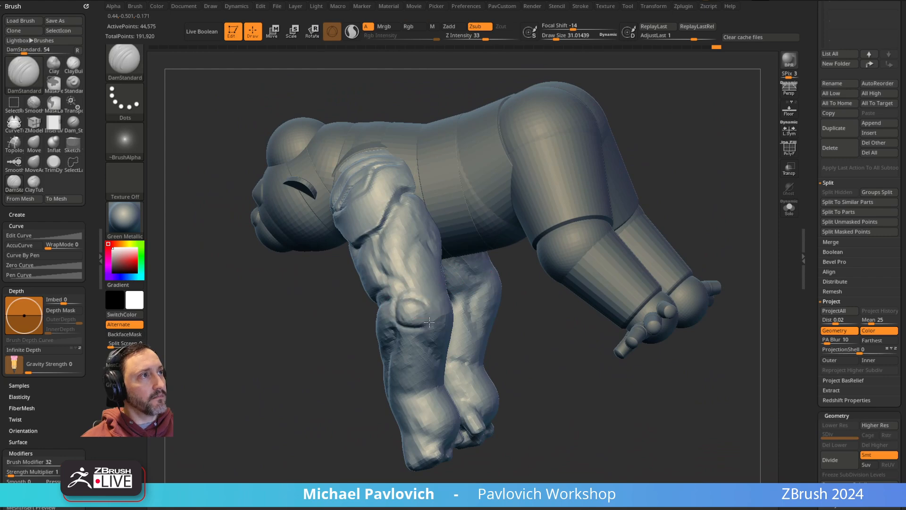
# Step: Outline the long muscle running from the elbow down the outer forearm
pyautogui.moveTo(363, 327); pyautogui.dragTo(434, 303, button='right')
pyautogui.moveTo(560, 179); pyautogui.dragTo(527, 238, button='right')
pyautogui.moveTo(416, 299)
pyautogui.mouseDown(button='right')
pyautogui.moveTo(347, 381)
pyautogui.moveTo(552, 218)
pyautogui.moveTo(421, 286)
pyautogui.mouseUp(button='right')
pyautogui.moveTo(421, 231)
pyautogui.mouseDown()
pyautogui.moveTo(425, 245)
pyautogui.moveTo(369, 331)
pyautogui.mouseUp()
pyautogui.moveTo(443, 331)
pyautogui.mouseDown(button='right')
pyautogui.moveTo(433, 269)
pyautogui.moveTo(421, 380)
pyautogui.moveTo(390, 331)
pyautogui.moveTo(564, 242)
pyautogui.moveTo(500, 302)
pyautogui.moveTo(460, 360)
pyautogui.moveTo(426, 322)
pyautogui.mouseUp(button='right')
# Step: Paint a mask with the MaskPen brush along the outer forearm and over the elbow point
pyautogui.press('ctrl')
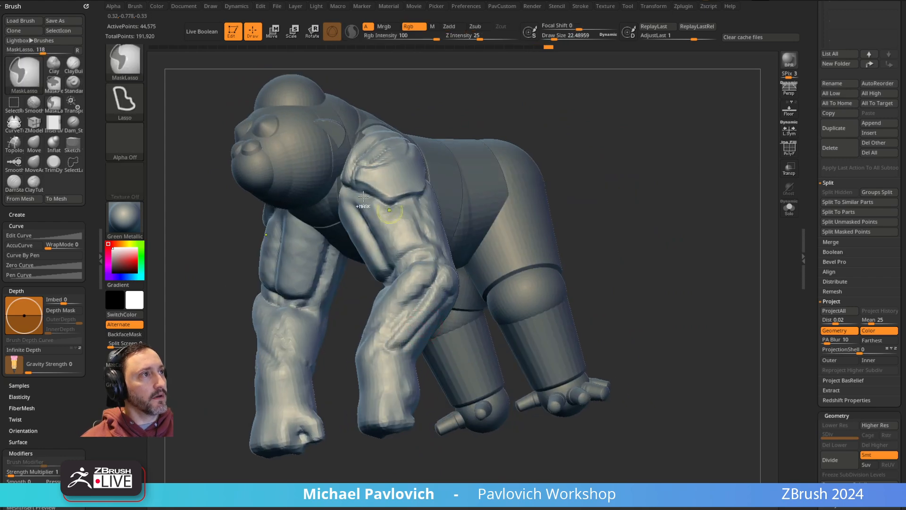
pyautogui.keyDown('ctrl'); pyautogui.click(124, 61); pyautogui.keyUp('ctrl')
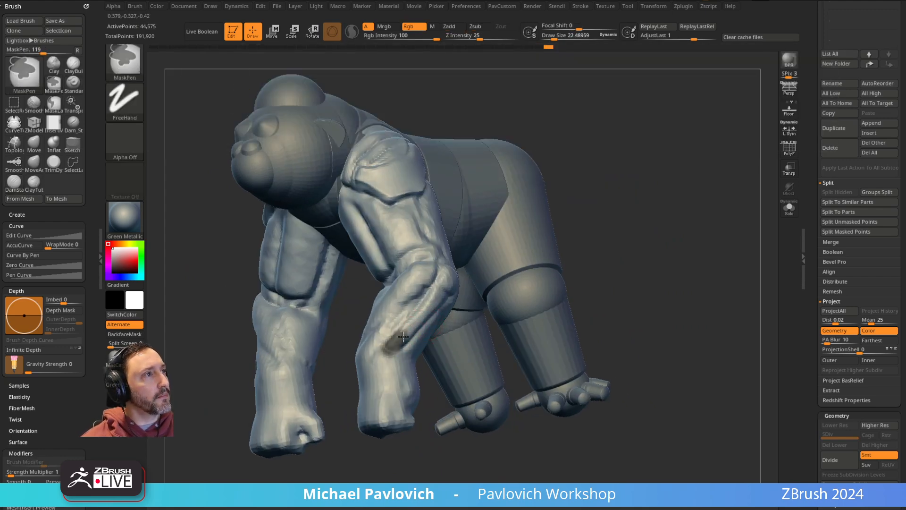
pyautogui.moveTo(400, 339); pyautogui.dragTo(428, 306)
pyautogui.moveTo(506, 221); pyautogui.dragTo(447, 276, button='right')
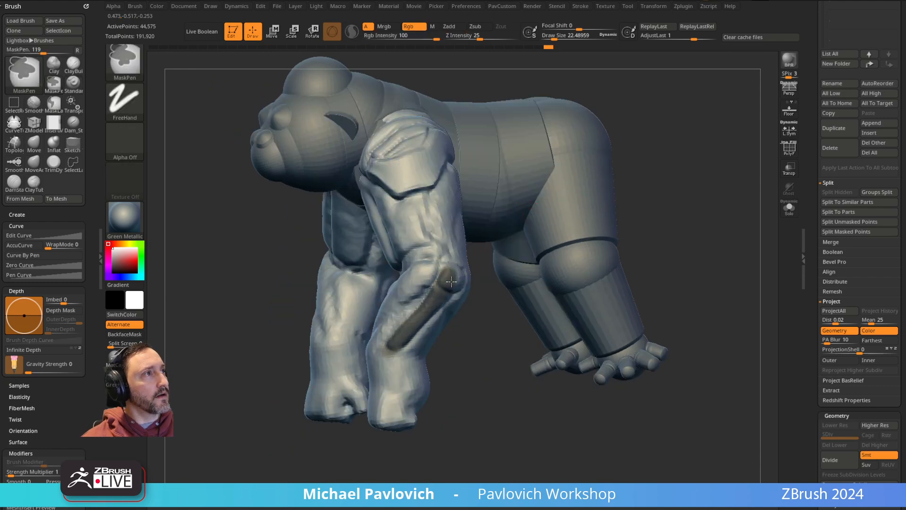
pyautogui.moveTo(409, 326); pyautogui.dragTo(463, 288, button='right')
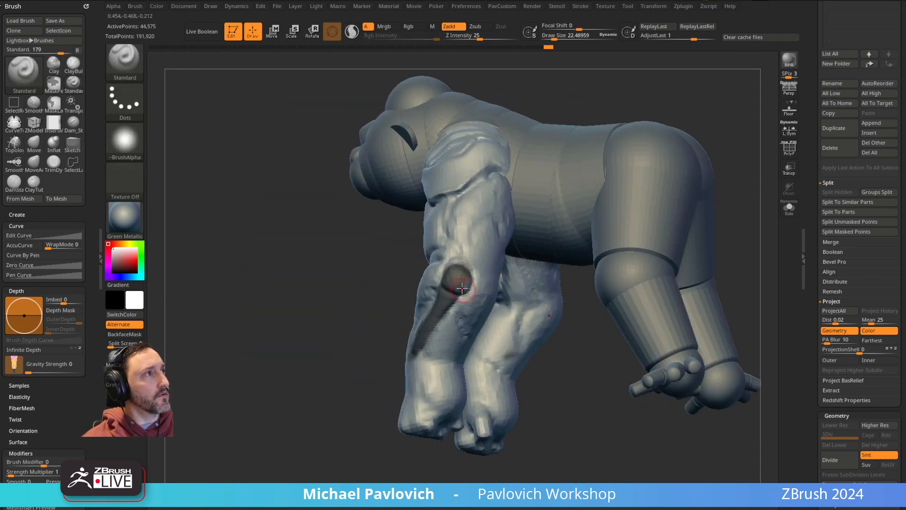
pyautogui.moveTo(609, 93); pyautogui.dragTo(696, 190, button='right')
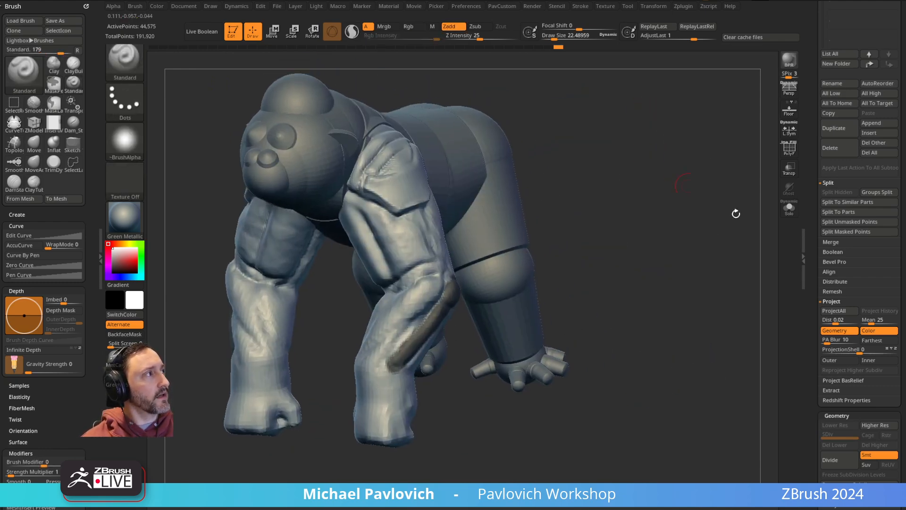
# Step: Preview an extraction of the masked forearm strip with a thickness of 0.02 and smoothing of 5
pyautogui.moveTo(814, 301); pyautogui.dragTo(814, 251)
pyautogui.click(831, 341)
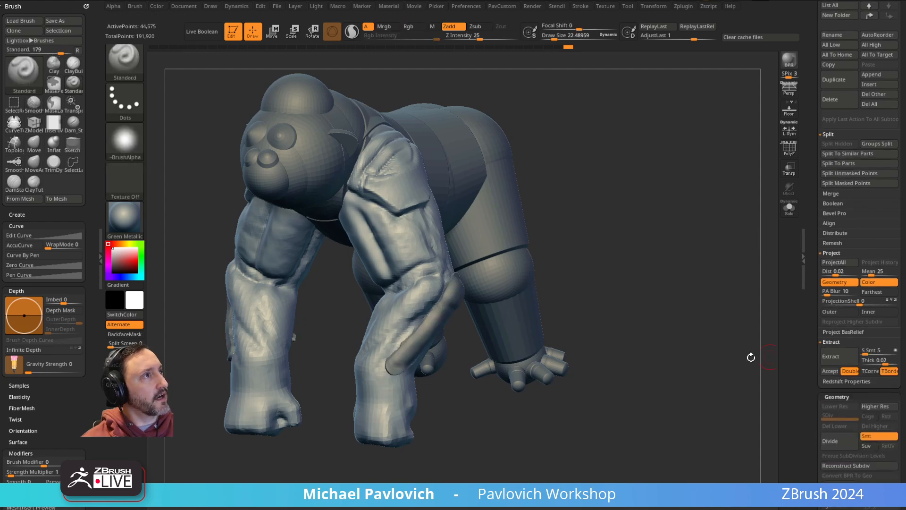
pyautogui.moveTo(728, 326)
pyautogui.mouseDown(button='right')
pyautogui.moveTo(714, 340)
pyautogui.moveTo(691, 307)
pyautogui.moveTo(672, 348)
pyautogui.mouseUp(button='right')
pyautogui.press('ctrl')
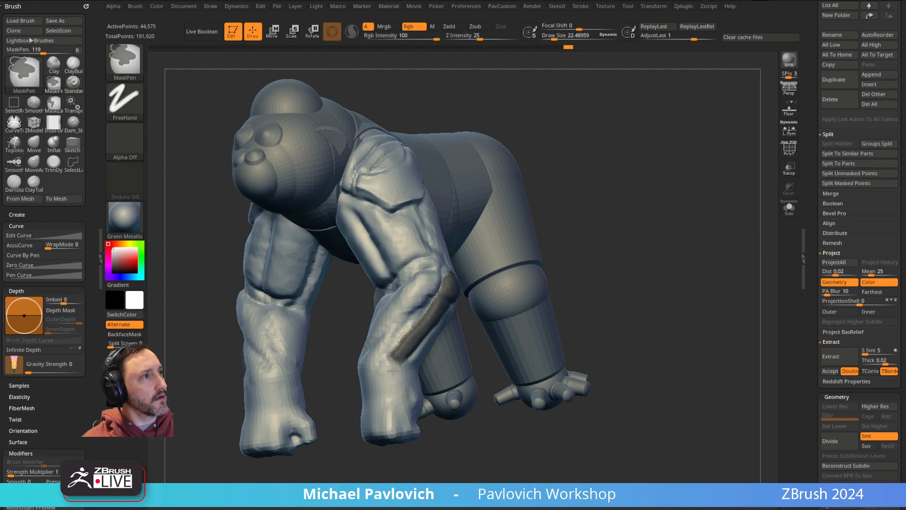
pyautogui.click(817, 356)
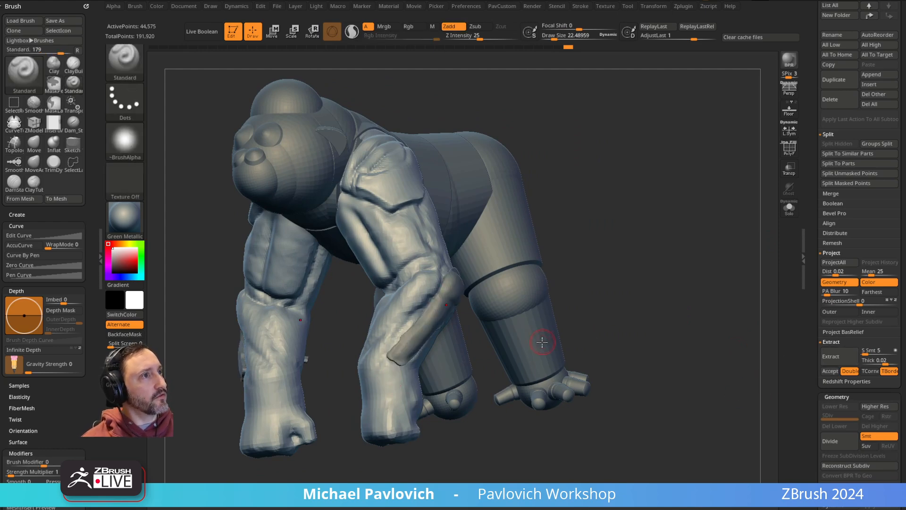
# Step: Touch up the forearm mask from below and preview the extraction again
pyautogui.moveTo(597, 310); pyautogui.dragTo(452, 459, button='right')
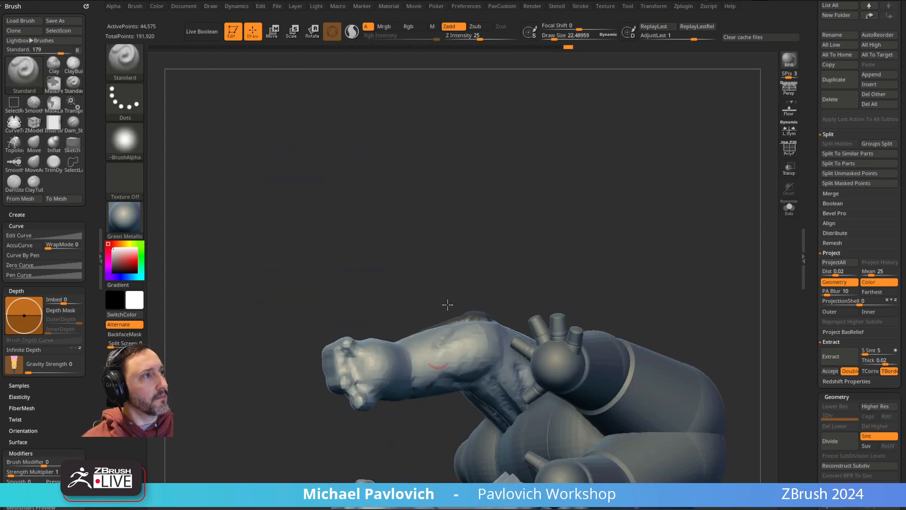
pyautogui.moveTo(438, 354); pyautogui.dragTo(424, 359, button='right')
pyautogui.press('ctrl')
pyautogui.moveTo(454, 220); pyautogui.dragTo(634, 276, button='right')
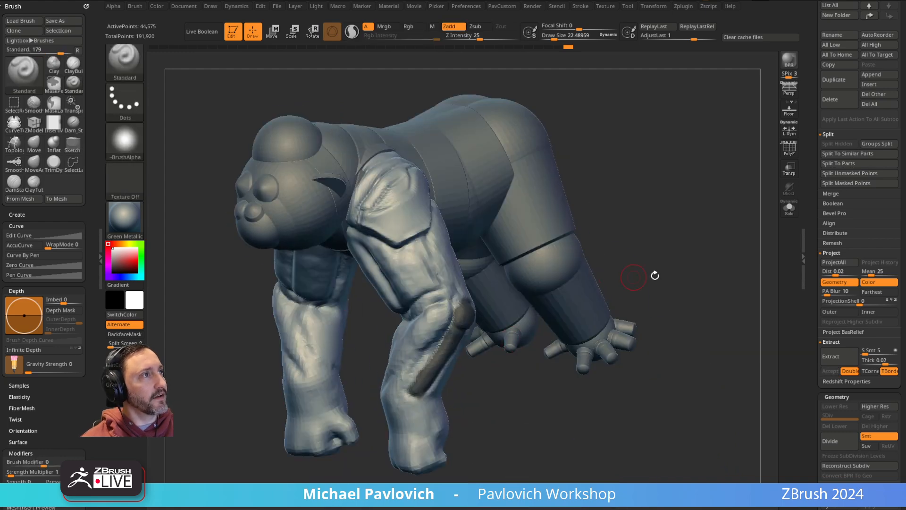
pyautogui.click(838, 357)
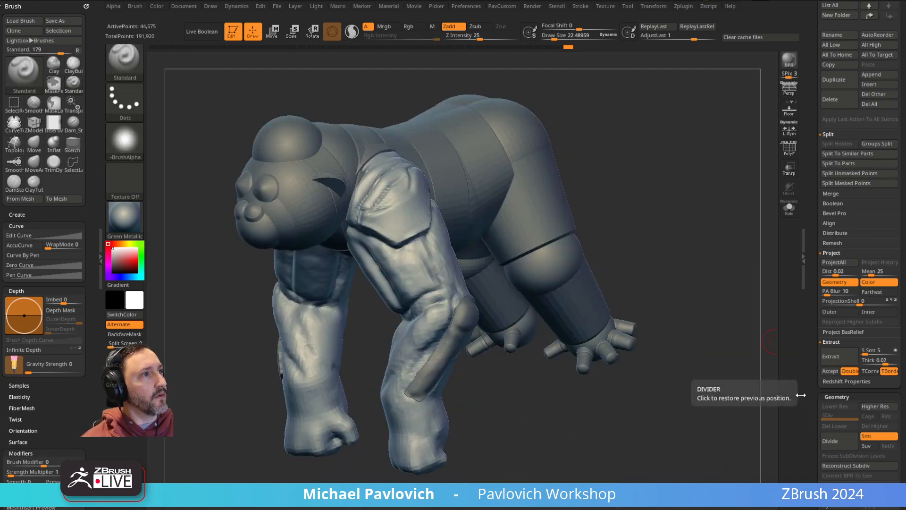
# Step: Accept the extraction of the masked forearm strip as a separate mesh and clear the mask
pyautogui.click(831, 372)
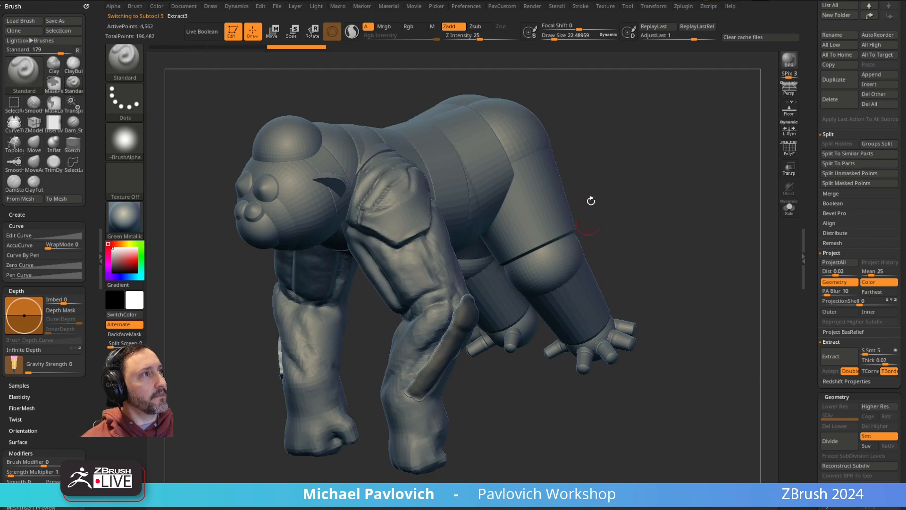
pyautogui.keyDown('ctrl'); pyautogui.moveTo(540, 379); pyautogui.dragTo(530, 404); pyautogui.keyUp('ctrl')
pyautogui.moveTo(530, 404); pyautogui.dragTo(593, 310, button='right')
# Step: Polish the extracted forearm strip with Polish By Features in its open-circle mode
pyautogui.press('5')
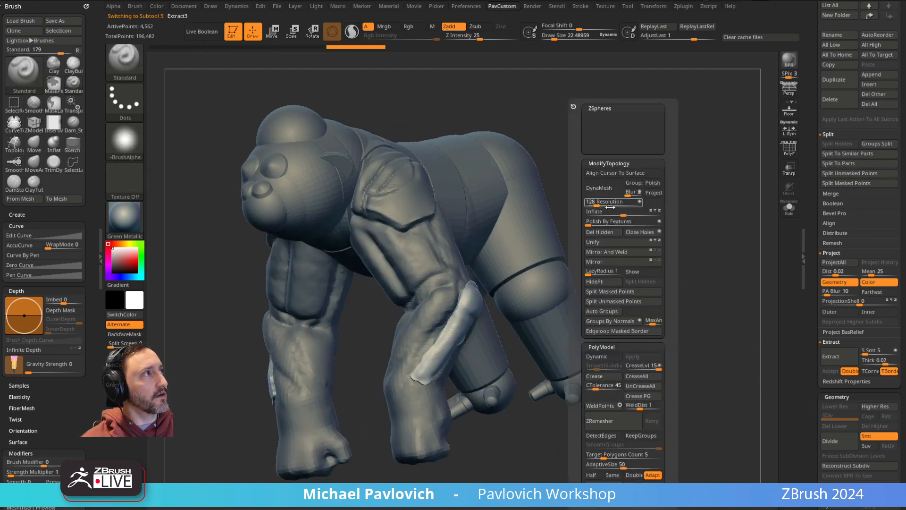
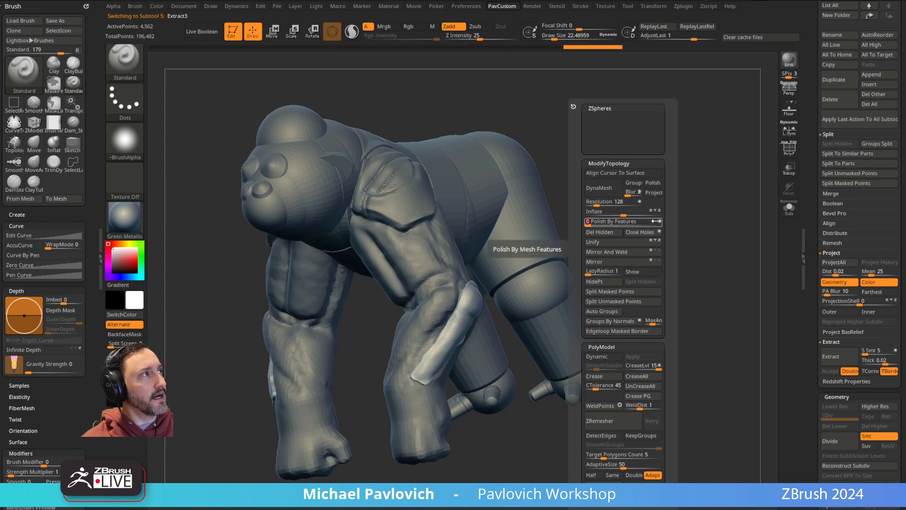
pyautogui.click(660, 221)
pyautogui.click(590, 223)
pyautogui.click(590, 223)
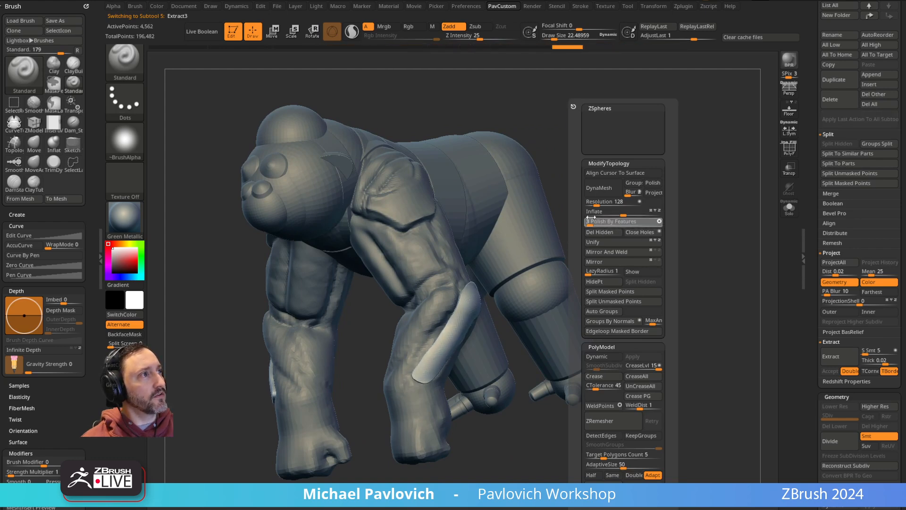
pyautogui.keyDown('shift'); pyautogui.moveTo(625, 197); pyautogui.dragTo(501, 289); pyautogui.keyUp('shift')
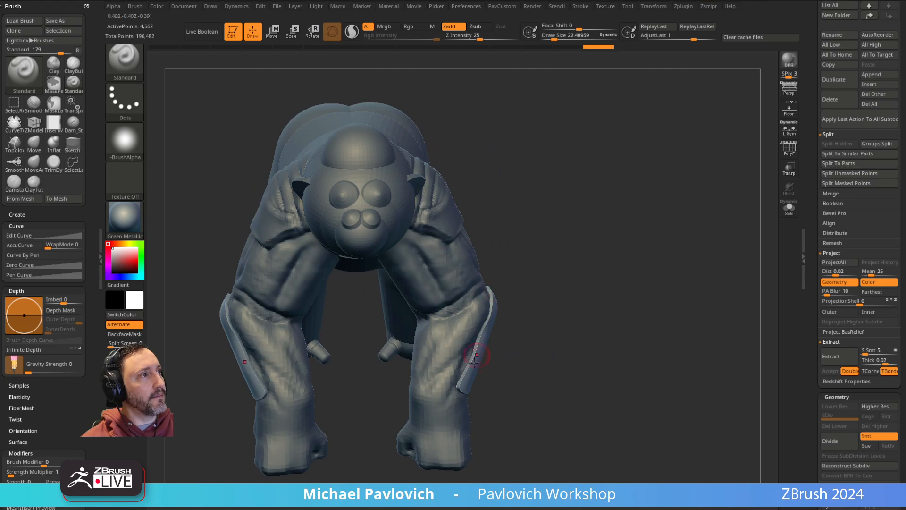
pyautogui.moveTo(595, 309); pyautogui.dragTo(757, 242)
# Step: Round off the forearm strip a little more with the Polish deformation
pyautogui.moveTo(815, 257)
pyautogui.mouseDown()
pyautogui.moveTo(813, 152)
pyautogui.moveTo(813, 241)
pyautogui.mouseUp()
pyautogui.keyDown('ctrl'); pyautogui.moveTo(655, 283); pyautogui.dragTo(654, 243); pyautogui.keyUp('ctrl')
pyautogui.press('2')
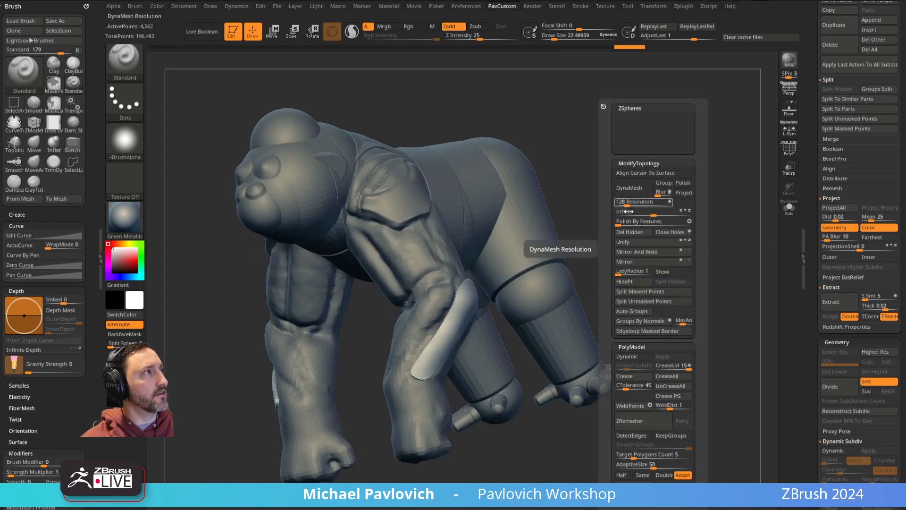
pyautogui.moveTo(813, 243); pyautogui.dragTo(813, 111)
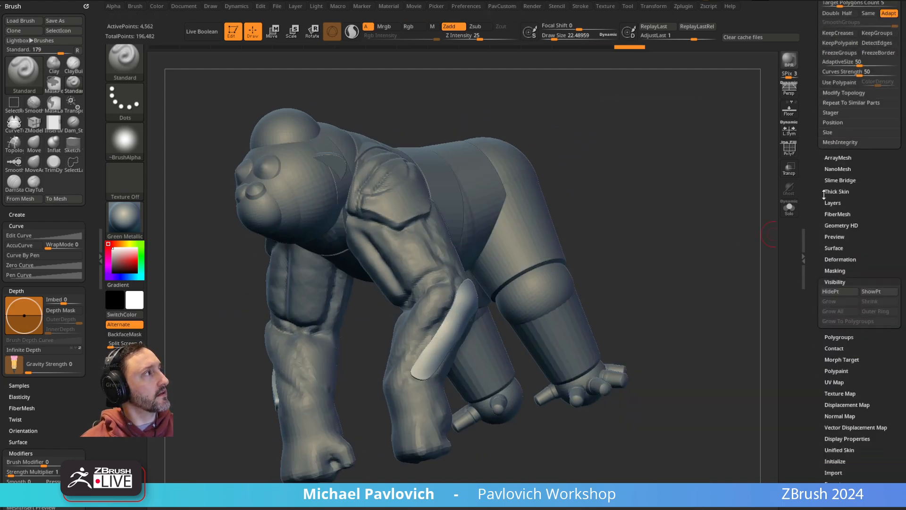
pyautogui.click(834, 262)
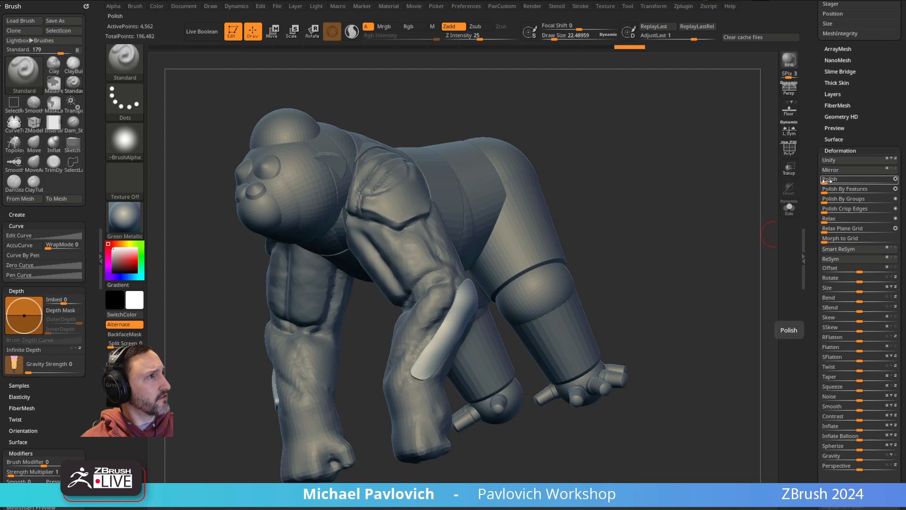
pyautogui.moveTo(825, 180); pyautogui.dragTo(831, 180)
pyautogui.moveTo(551, 197); pyautogui.dragTo(480, 325)
pyautogui.keyDown('alt'); pyautogui.moveTo(657, 259); pyautogui.dragTo(651, 245); pyautogui.keyUp('alt')
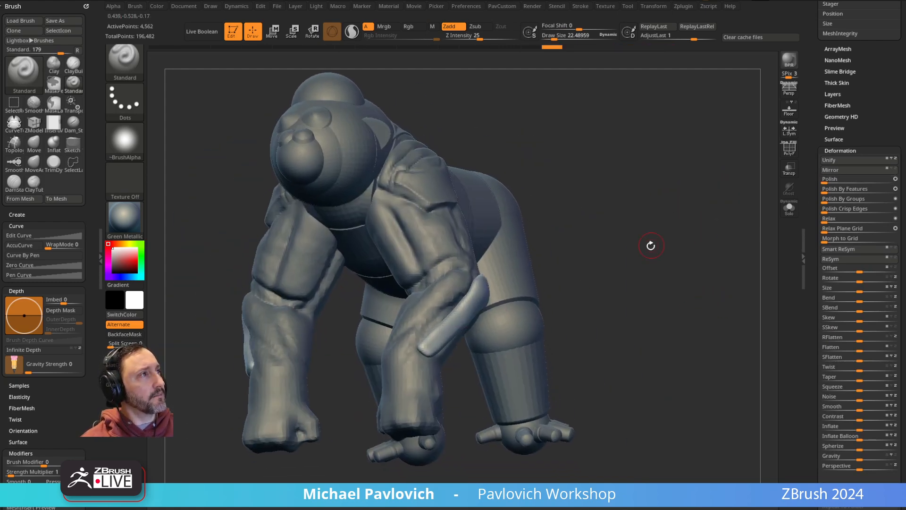
# Step: Sample a DynaMesh resolution from the model and remesh the forearm strip with it
pyautogui.press('`')
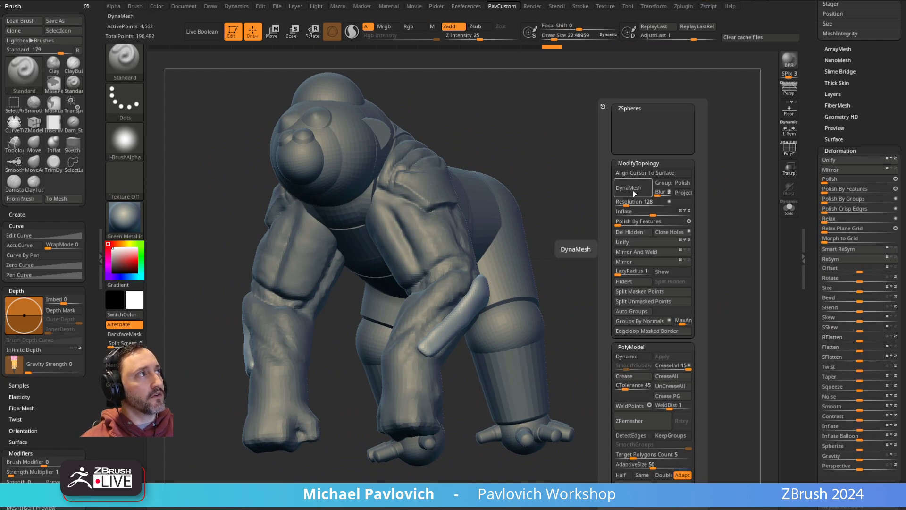
pyautogui.write('8')
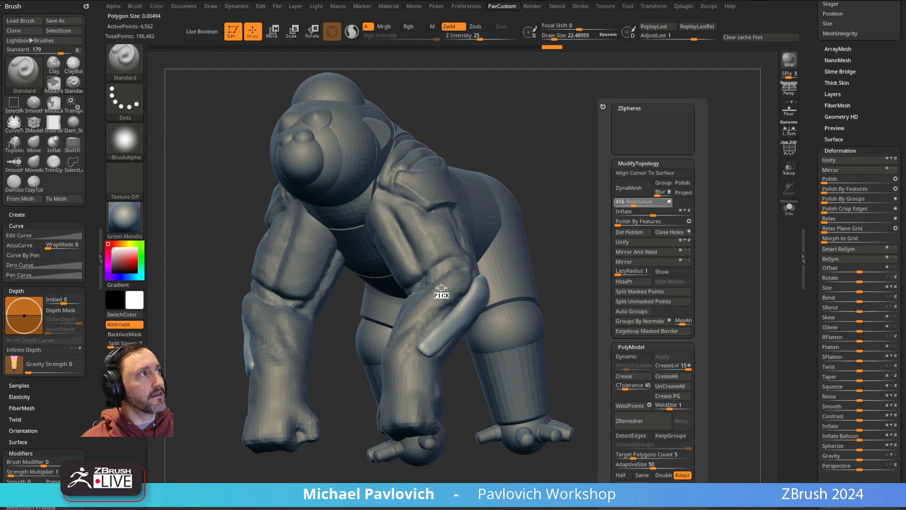
pyautogui.press('Return')
pyautogui.press('4')
pyautogui.click(631, 213)
pyautogui.moveTo(594, 236); pyautogui.dragTo(560, 282)
pyautogui.press('shift')
pyautogui.moveTo(650, 224)
pyautogui.keyDown('alt'); pyautogui.mouseDown()
pyautogui.moveTo(667, 192)
pyautogui.moveTo(534, 200)
pyautogui.moveTo(665, 207)
pyautogui.mouseUp(); pyautogui.keyUp('alt')
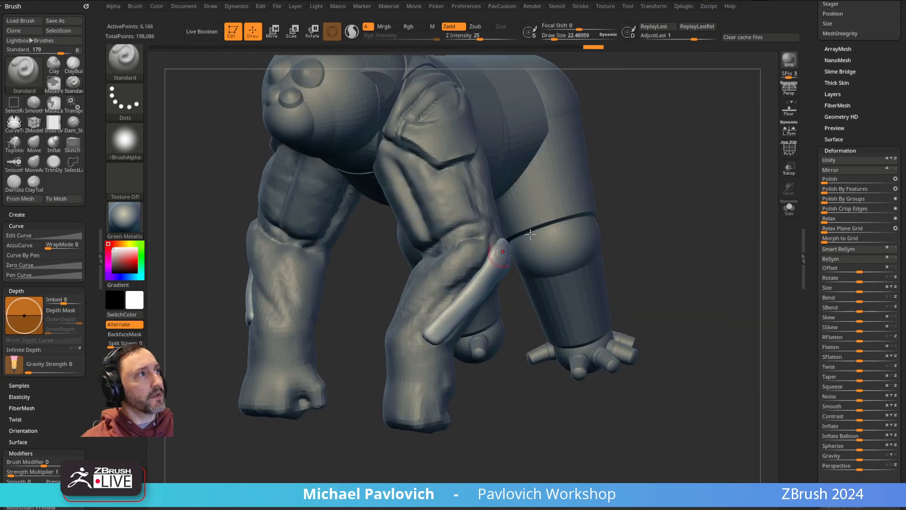
# Step: Switch to the TrimDynamic brush and isolate the extracted strips in Solo mode
pyautogui.moveTo(495, 260); pyautogui.dragTo(522, 287, button='right')
pyautogui.press('b')
pyautogui.press('t')
pyautogui.press('d')
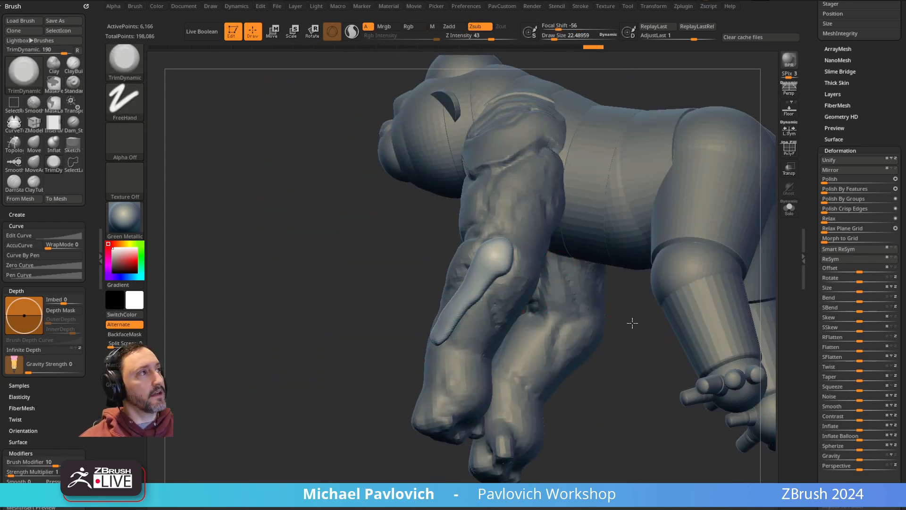
pyautogui.keyDown('alt'); pyautogui.moveTo(629, 317); pyautogui.dragTo(622, 352); pyautogui.keyUp('alt')
pyautogui.click(790, 208)
pyautogui.moveTo(651, 226); pyautogui.dragTo(616, 241)
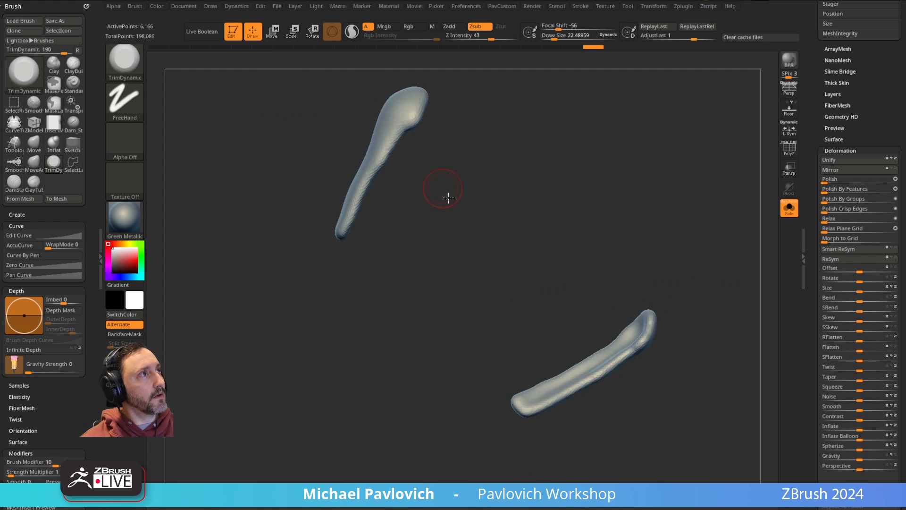
# Step: Remesh the isolated strips with DynaMesh at a higher resolution, smooth them and enlarge the brush to about 49
pyautogui.keyDown('alt'); pyautogui.moveTo(441, 187); pyautogui.dragTo(478, 287); pyautogui.keyUp('alt')
pyautogui.press('3')
pyautogui.click(486, 203)
pyautogui.write('256')
pyautogui.press('Return')
pyautogui.keyDown('shift'); pyautogui.moveTo(448, 207); pyautogui.dragTo(434, 210); pyautogui.keyUp('shift')
pyautogui.keyDown('ctrl'); pyautogui.moveTo(500, 217); pyautogui.dragTo(496, 191); pyautogui.keyUp('ctrl')
pyautogui.press('s')
pyautogui.click(441, 270)
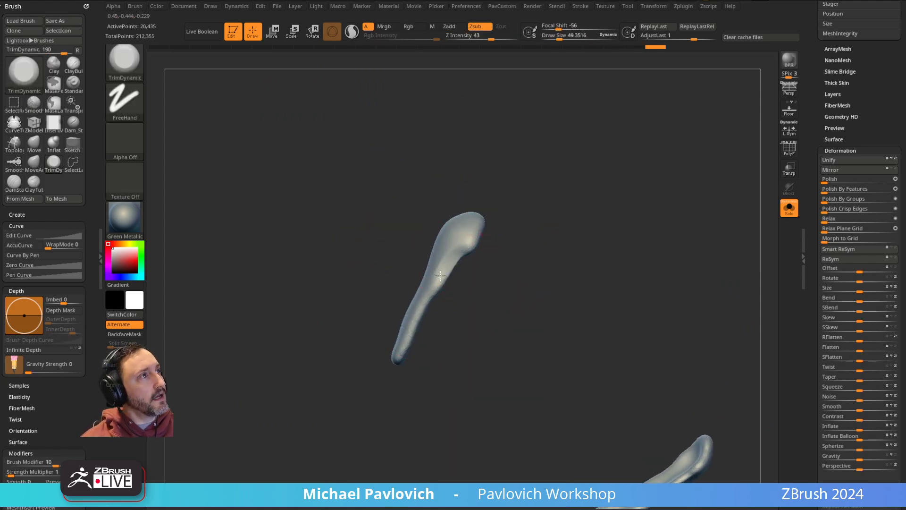
pyautogui.moveTo(481, 301); pyautogui.dragTo(525, 244)
# Step: Choose the ClipCurve brush and try to clip an angled notch into the edge of the strip
pyautogui.hotkey('ctrl', 'shift', 'b')
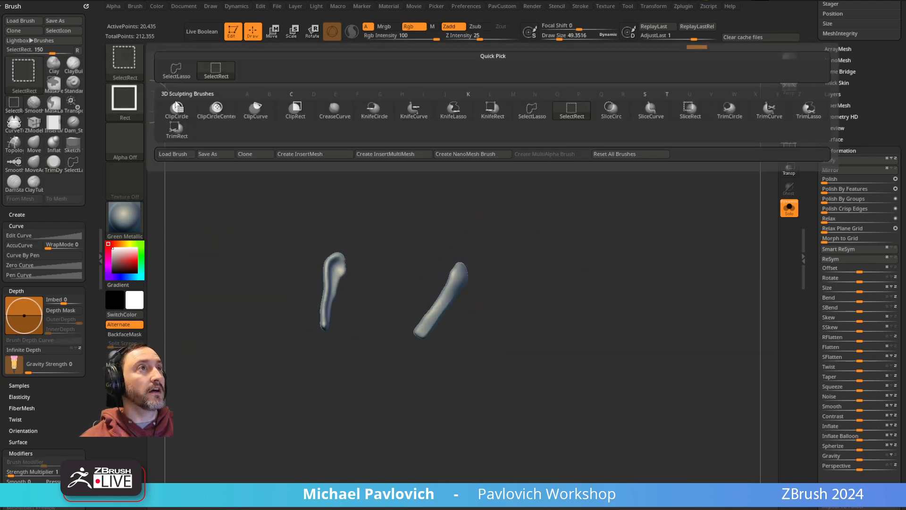
pyautogui.click(255, 109)
pyautogui.moveTo(512, 192); pyautogui.dragTo(571, 225)
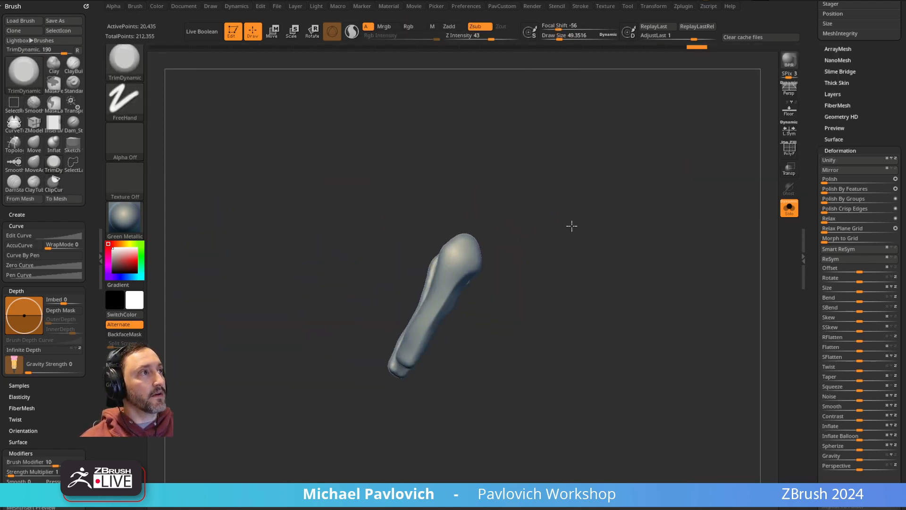
pyautogui.keyDown('ctrl'); pyautogui.keyDown('shift'); pyautogui.moveTo(512, 314); pyautogui.dragTo(450, 289); pyautogui.keyUp('shift'); pyautogui.keyUp('ctrl')
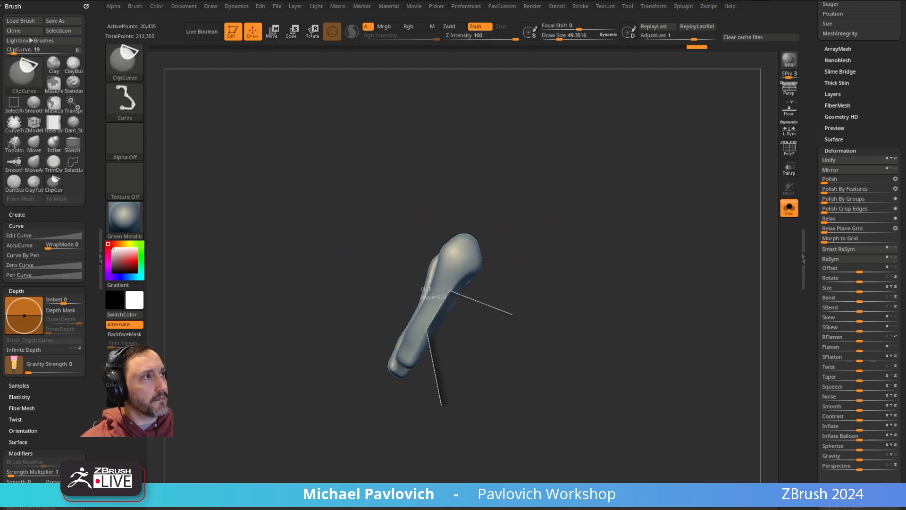
pyautogui.keyDown('ctrl'); pyautogui.keyDown('shift'); pyautogui.moveTo(442, 404); pyautogui.dragTo(444, 401); pyautogui.keyUp('shift'); pyautogui.keyUp('ctrl')
pyautogui.moveTo(528, 353)
pyautogui.mouseDown()
pyautogui.moveTo(582, 307)
pyautogui.moveTo(400, 352)
pyautogui.mouseUp()
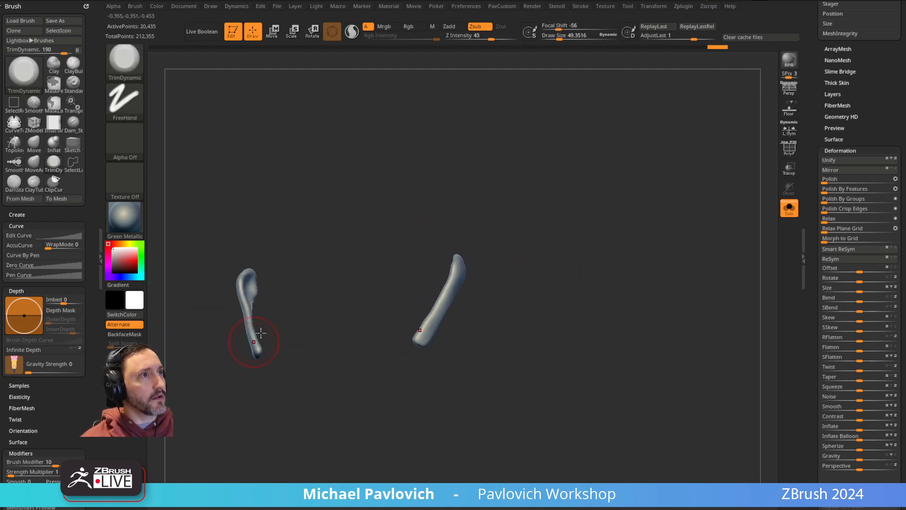
# Step: Bring the full gorilla back into view and delete the strip on its right forearm
pyautogui.moveTo(360, 272); pyautogui.dragTo(375, 284)
pyautogui.moveTo(596, 250); pyautogui.dragTo(585, 217)
pyautogui.click(789, 207)
pyautogui.moveTo(344, 295); pyautogui.dragTo(483, 348)
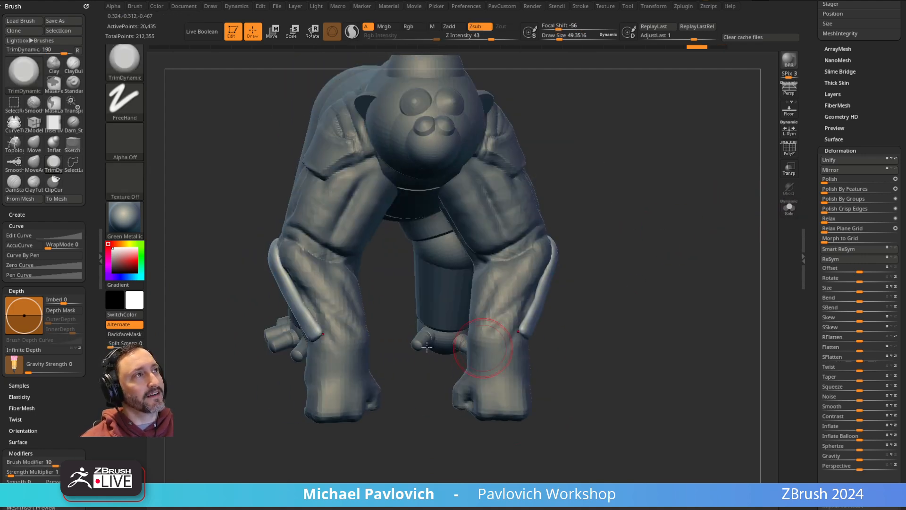
pyautogui.moveTo(625, 251); pyautogui.dragTo(635, 262)
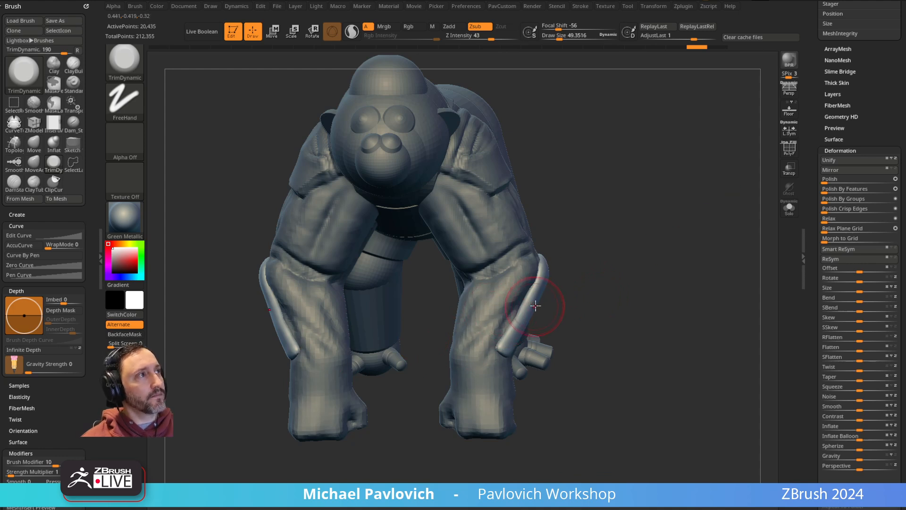
pyautogui.moveTo(597, 229)
pyautogui.keyDown('ctrl'); pyautogui.keyDown('shift'); pyautogui.mouseDown()
pyautogui.moveTo(521, 297)
pyautogui.moveTo(525, 289)
pyautogui.mouseUp(); pyautogui.keyUp('shift'); pyautogui.keyUp('ctrl')
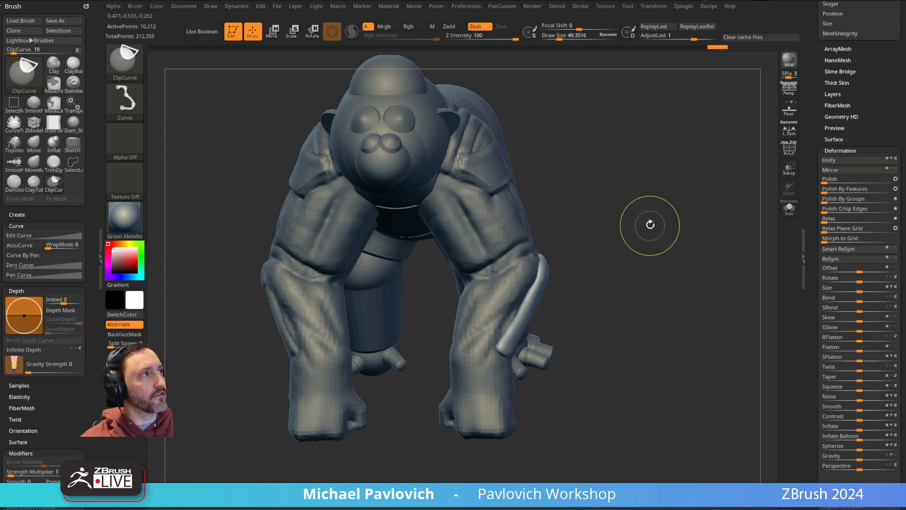
pyautogui.press('`')
pyautogui.click(631, 236)
# Step: Mirror the remaining strip onto the other forearm with an ArrayMesh using X Mirror, and turn on the polyframe
pyautogui.keyDown('shift'); pyautogui.click(840, 151); pyautogui.keyUp('shift')
pyautogui.keyDown('shift'); pyautogui.click(835, 49); pyautogui.keyUp('shift')
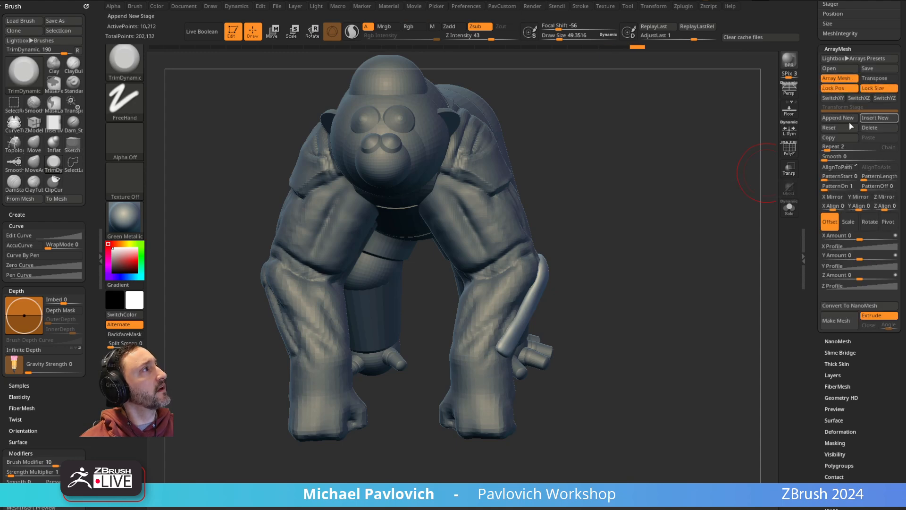
pyautogui.click(833, 196)
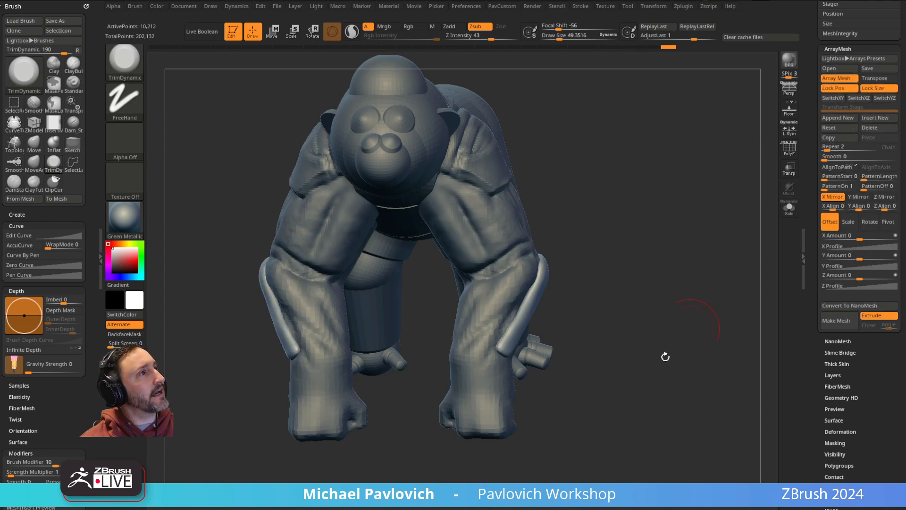
pyautogui.moveTo(639, 209); pyautogui.dragTo(670, 224, button='right')
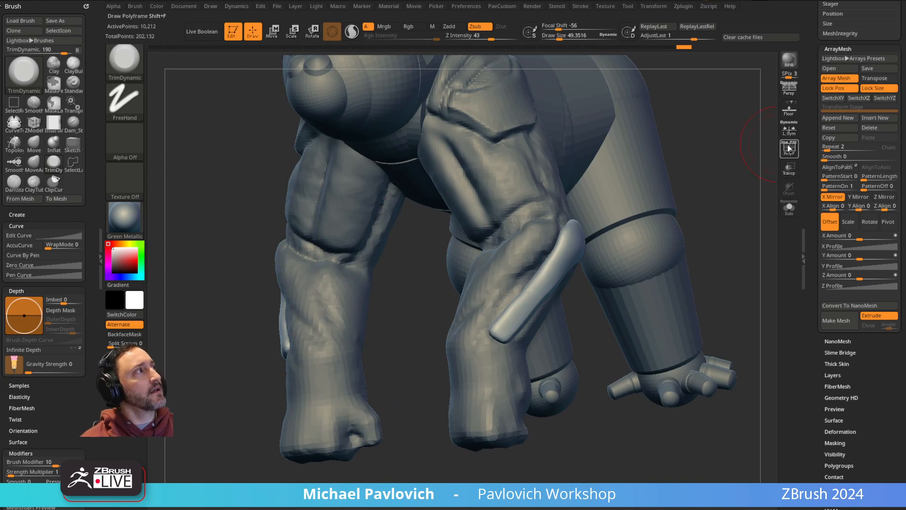
pyautogui.click(787, 148)
pyautogui.moveTo(720, 128); pyautogui.dragTo(714, 136, button='right')
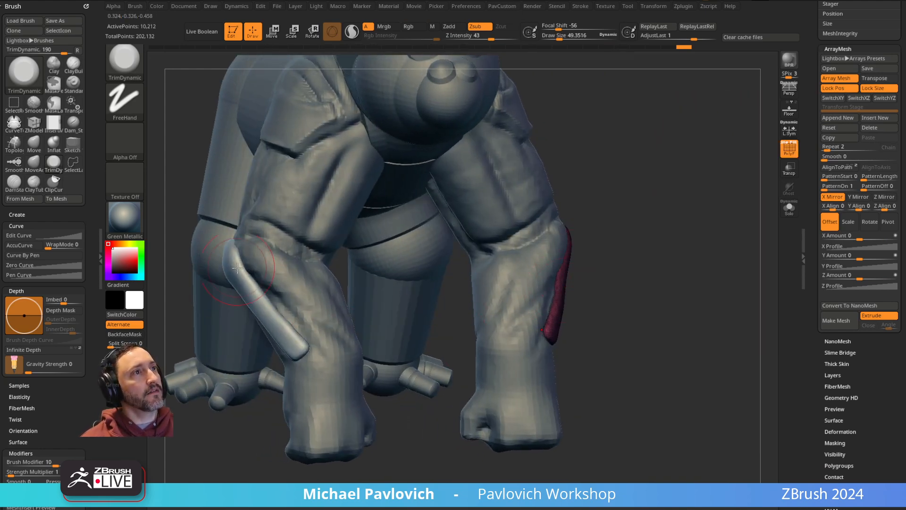
# Step: Toggle the array mesh off and on to compare the real strip with its mirrored instance
pyautogui.click(835, 80)
pyautogui.click(838, 80)
pyautogui.click(840, 79)
pyautogui.click(841, 80)
pyautogui.click(842, 79)
pyautogui.click(841, 79)
pyautogui.moveTo(682, 186); pyautogui.dragTo(655, 206, button='right')
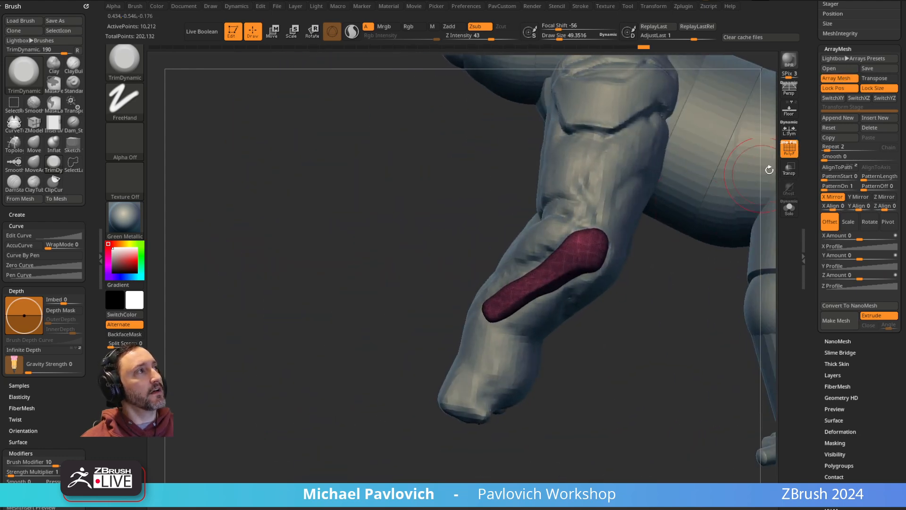
# Step: Isolate the strips, clip a notch into the lower edge with ClipCurve and smooth the clipped surface
pyautogui.click(789, 208)
pyautogui.keyDown('ctrl'); pyautogui.keyDown('shift'); pyautogui.moveTo(566, 325); pyautogui.dragTo(529, 297); pyautogui.keyUp('shift'); pyautogui.keyUp('ctrl')
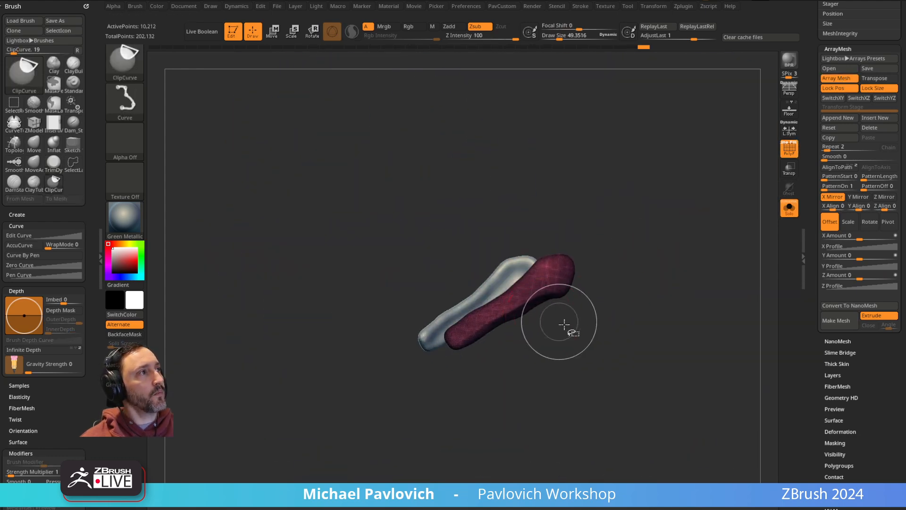
pyautogui.keyDown('ctrl'); pyautogui.keyDown('shift'); pyautogui.moveTo(484, 323); pyautogui.dragTo(500, 401); pyautogui.keyUp('shift'); pyautogui.keyUp('ctrl')
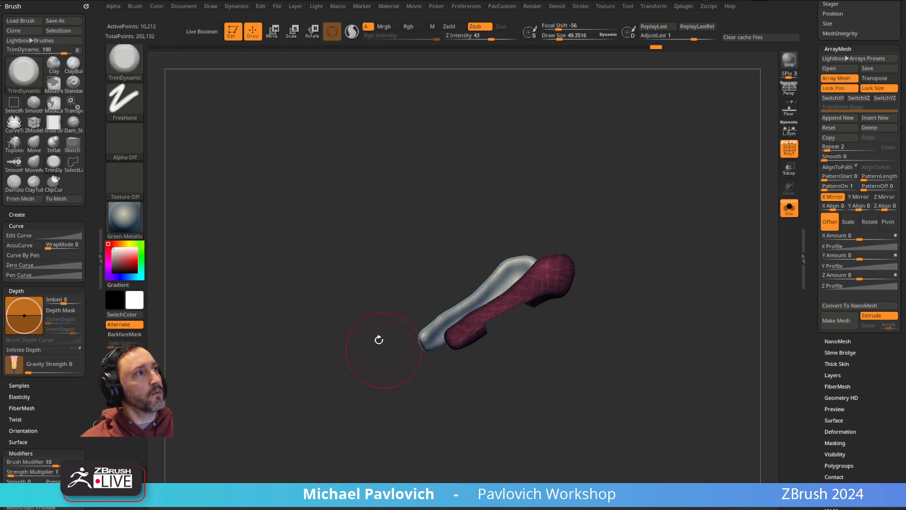
pyautogui.moveTo(389, 352); pyautogui.dragTo(431, 329, button='right')
pyautogui.moveTo(585, 286); pyautogui.dragTo(572, 294, button='right')
pyautogui.keyDown('shift'); pyautogui.moveTo(480, 328); pyautogui.dragTo(492, 322); pyautogui.keyUp('shift')
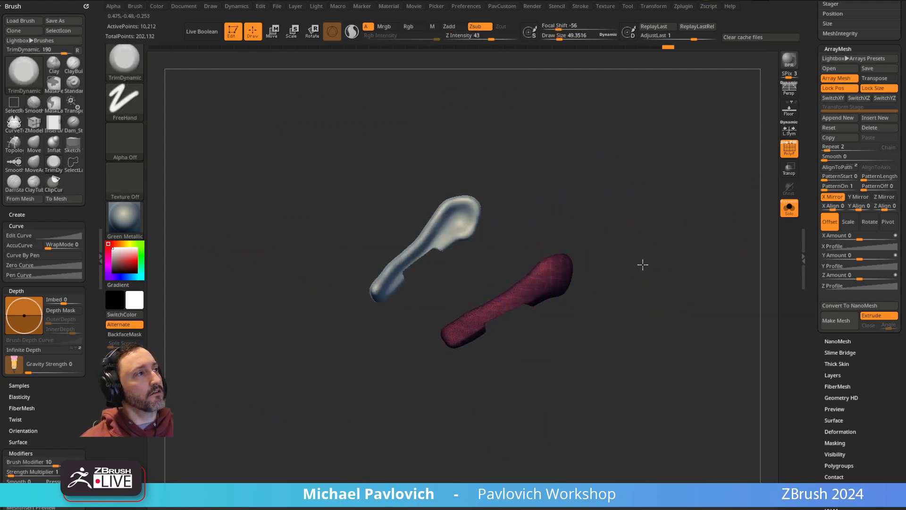
pyautogui.moveTo(627, 269); pyautogui.dragTo(652, 287, button='right')
pyautogui.moveTo(444, 288)
pyautogui.mouseDown(button='right')
pyautogui.moveTo(607, 263)
pyautogui.moveTo(571, 242)
pyautogui.moveTo(633, 218)
pyautogui.moveTo(625, 250)
pyautogui.moveTo(633, 196)
pyautogui.moveTo(594, 192)
pyautogui.mouseUp(button='right')
# Step: Switch to the Clay brush with a draw size of about 21 and hide the polyframe
pyautogui.press('2')
pyautogui.click(785, 153)
pyautogui.press('s')
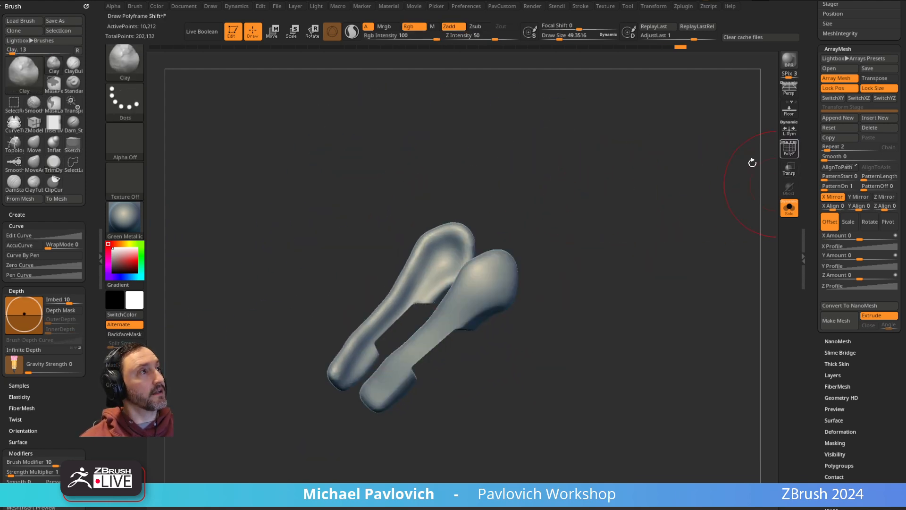
# Step: Try Clay and smoothing strokes on the wide end of the thin strip, and undo them
pyautogui.moveTo(497, 289); pyautogui.dragTo(491, 289)
pyautogui.moveTo(491, 286); pyautogui.dragTo(494, 278)
pyautogui.moveTo(569, 264); pyautogui.dragTo(540, 225, button='right')
pyautogui.moveTo(487, 276)
pyautogui.keyDown('shift'); pyautogui.mouseDown()
pyautogui.moveTo(489, 289)
pyautogui.moveTo(493, 278)
pyautogui.mouseUp(); pyautogui.keyUp('shift')
pyautogui.hotkey('ctrl', 'z')
pyautogui.hotkey('ctrl', 'z')
pyautogui.moveTo(606, 233)
pyautogui.mouseDown(button='right')
pyautogui.moveTo(584, 249)
pyautogui.moveTo(437, 254)
pyautogui.moveTo(404, 284)
pyautogui.mouseUp(button='right')
pyautogui.moveTo(542, 257)
pyautogui.mouseDown(button='right')
pyautogui.moveTo(540, 285)
pyautogui.moveTo(581, 274)
pyautogui.moveTo(469, 241)
pyautogui.mouseUp(button='right')
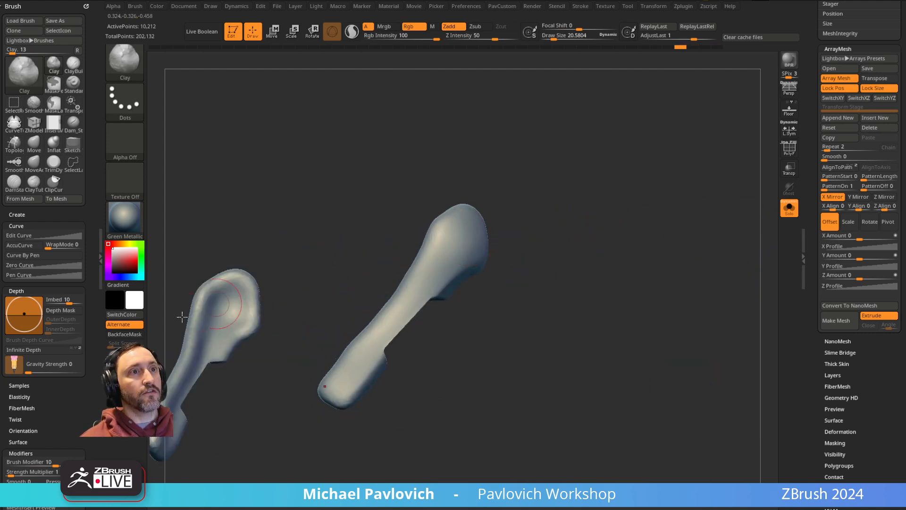
# Step: Enable BackfaceMask in the Clay brush's auto masking settings
pyautogui.keyDown('shift'); pyautogui.click(21, 216); pyautogui.keyUp('shift')
pyautogui.keyDown('shift'); pyautogui.click(21, 216); pyautogui.keyUp('shift')
pyautogui.keyDown('shift'); pyautogui.click(21, 225); pyautogui.keyUp('shift')
pyautogui.keyDown('shift'); pyautogui.click(19, 237); pyautogui.keyUp('shift')
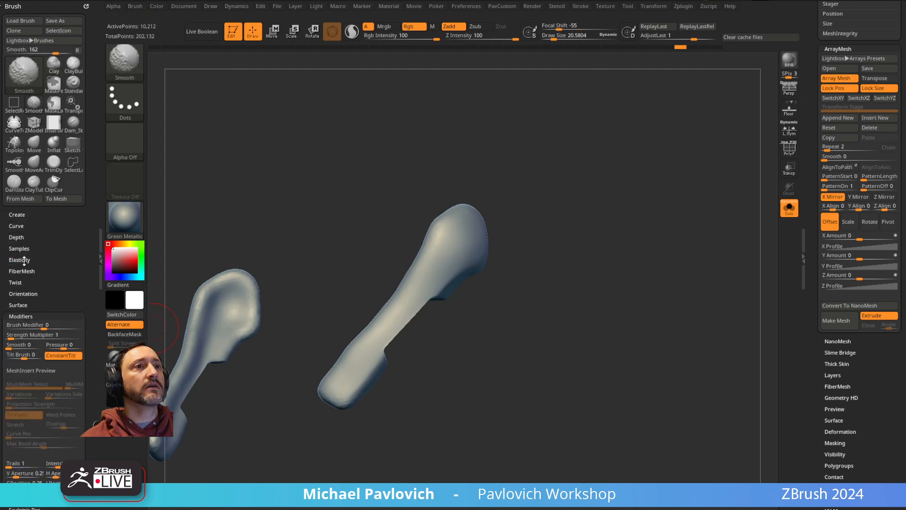
pyautogui.keyDown('shift'); pyautogui.click(21, 315); pyautogui.keyUp('shift')
pyautogui.keyDown('shift'); pyautogui.click(69, 336); pyautogui.keyUp('shift')
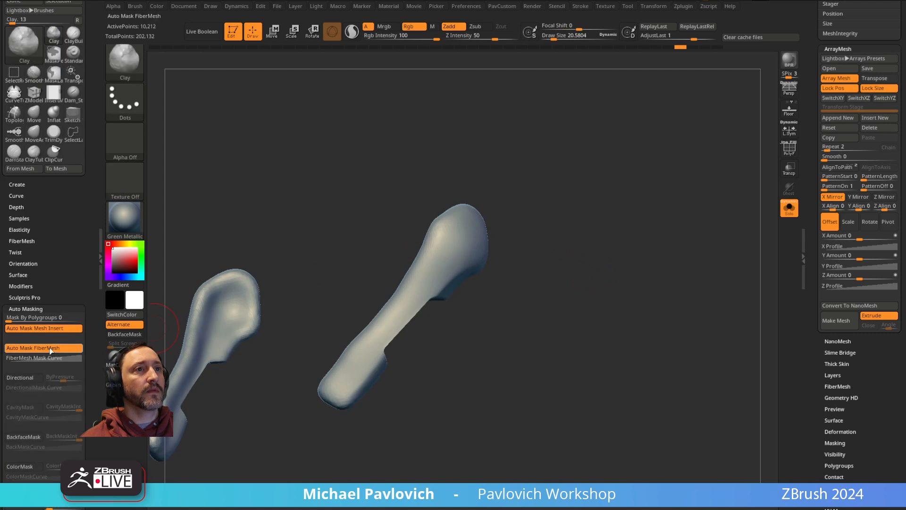
pyautogui.click(23, 436)
pyautogui.moveTo(650, 278); pyautogui.dragTo(620, 181)
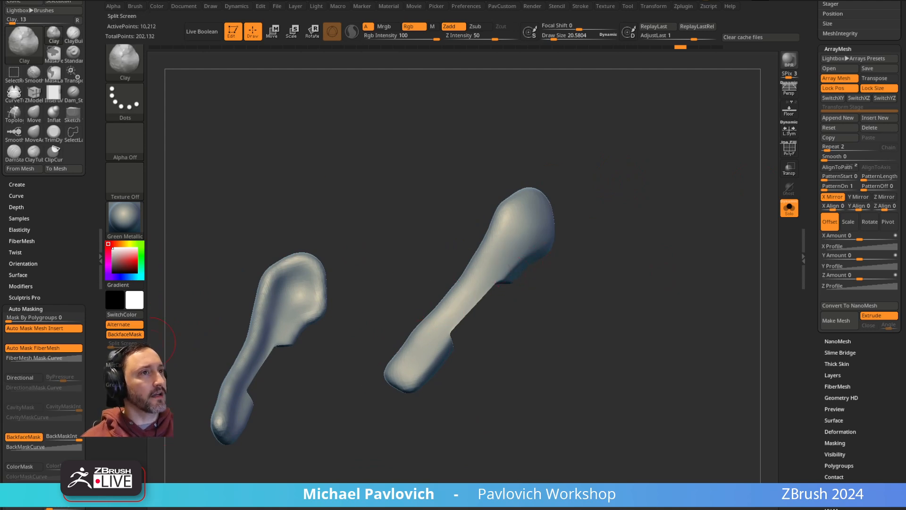
# Step: Turn off the Clay brush's BackfaceMask and switch to the ClayTubes brush with the auto masking settings closed
pyautogui.click(29, 442)
pyautogui.moveTo(580, 273); pyautogui.dragTo(599, 253)
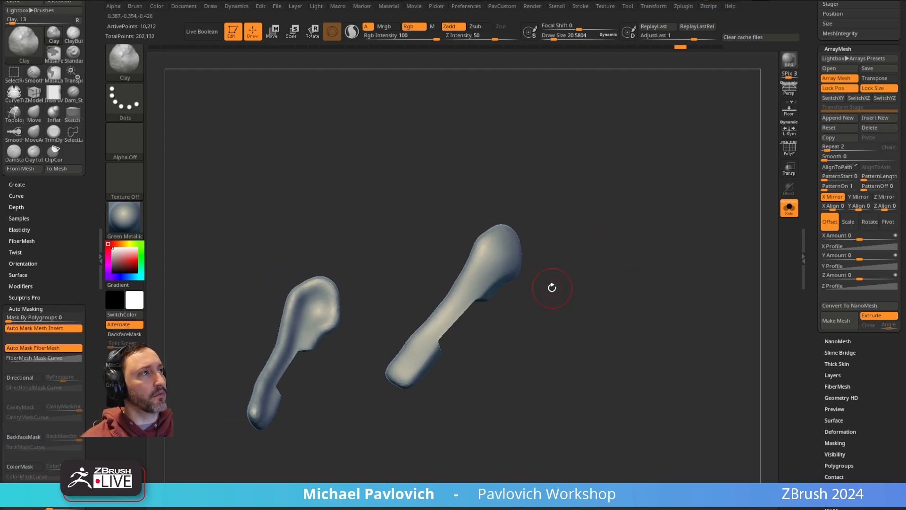
pyautogui.press('b')
pyautogui.press('c')
pyautogui.press('t')
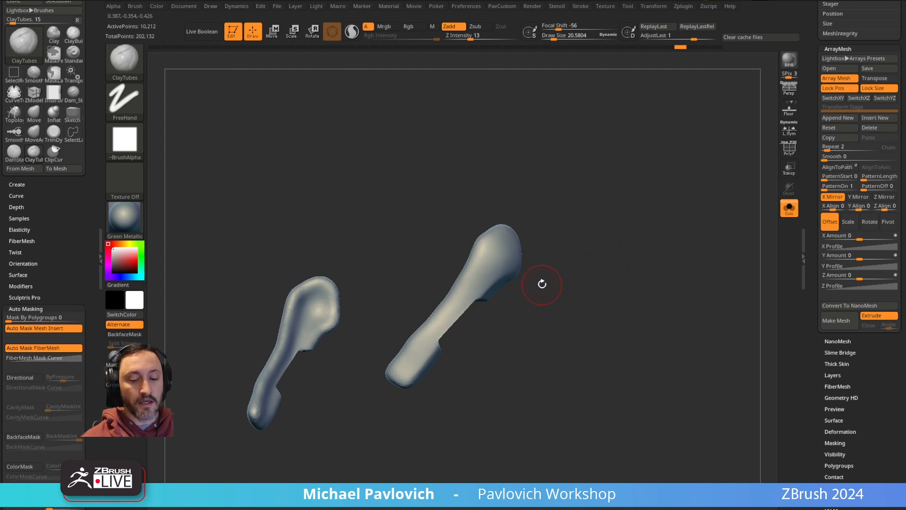
pyautogui.press('shift')
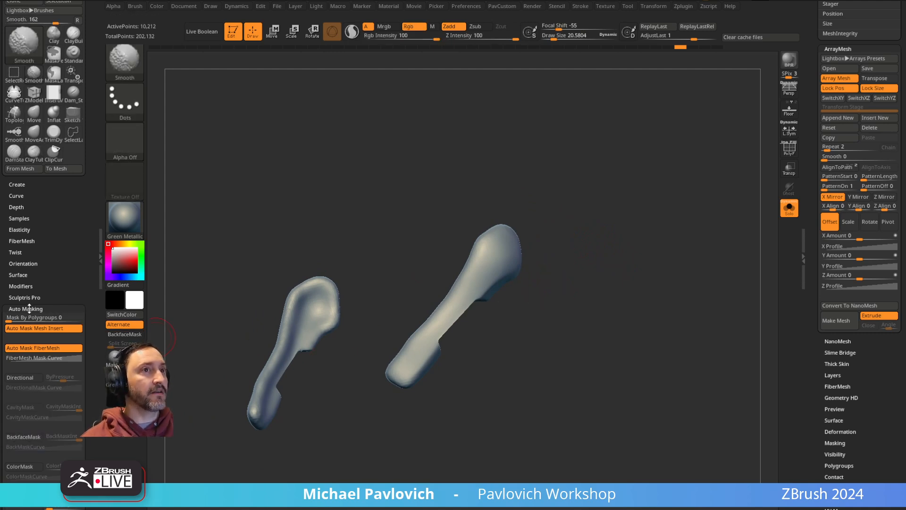
pyautogui.click(30, 307)
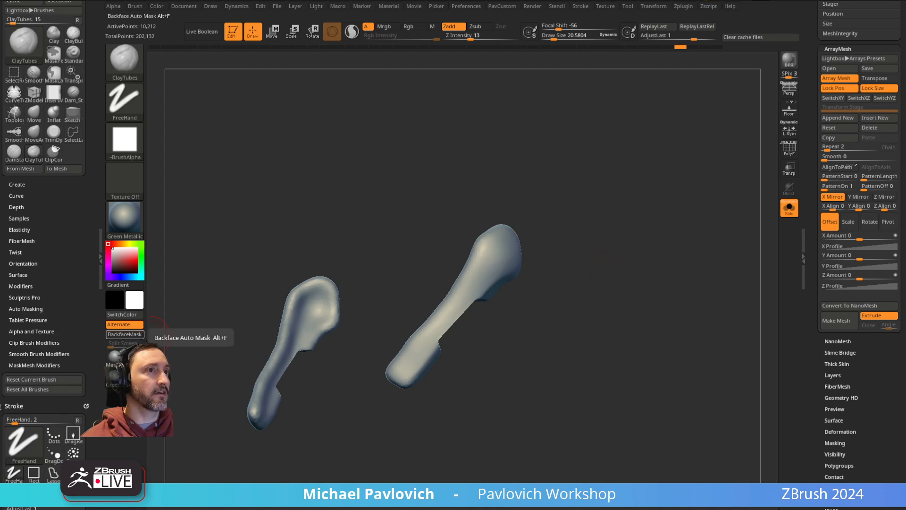
# Step: Enable BackfaceMask on the Clay brush and sculpt a round form on the wide end of the strip
pyautogui.moveTo(670, 218)
pyautogui.mouseDown()
pyautogui.moveTo(633, 217)
pyautogui.moveTo(616, 265)
pyautogui.moveTo(628, 240)
pyautogui.moveTo(595, 264)
pyautogui.mouseUp()
pyautogui.press('2')
pyautogui.hotkey('alt', 'f')
pyautogui.moveTo(444, 310); pyautogui.dragTo(444, 310)
pyautogui.press('s')
pyautogui.hotkey('ctrl', 'z')
pyautogui.press('[')
pyautogui.moveTo(520, 267)
pyautogui.mouseDown()
pyautogui.moveTo(556, 275)
pyautogui.moveTo(522, 264)
pyautogui.moveTo(521, 286)
pyautogui.mouseUp()
pyautogui.press('[')
pyautogui.click(443, 310)
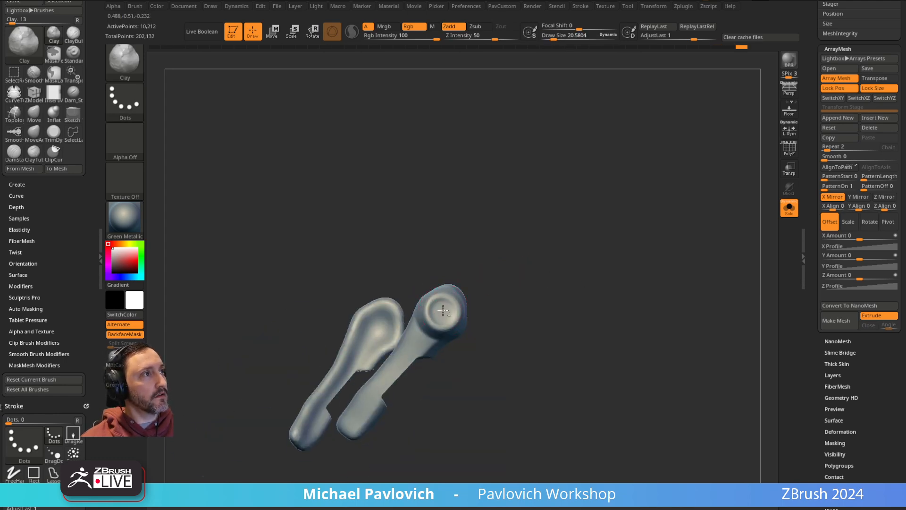
# Step: Insert a Philips Type01 screw head from the IMM Ind. Parts brush at the round form on the strip's wide end
pyautogui.press('b')
pyautogui.press('i')
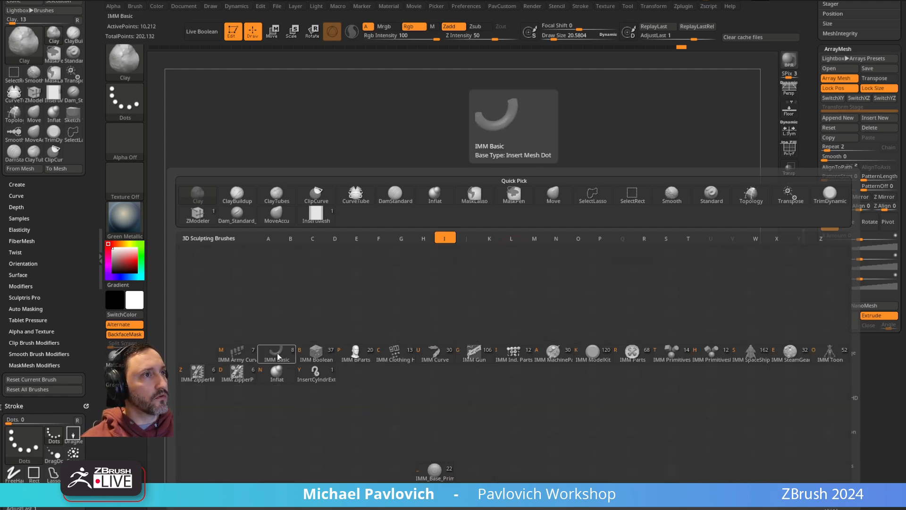
pyautogui.click(508, 355)
pyautogui.press('m')
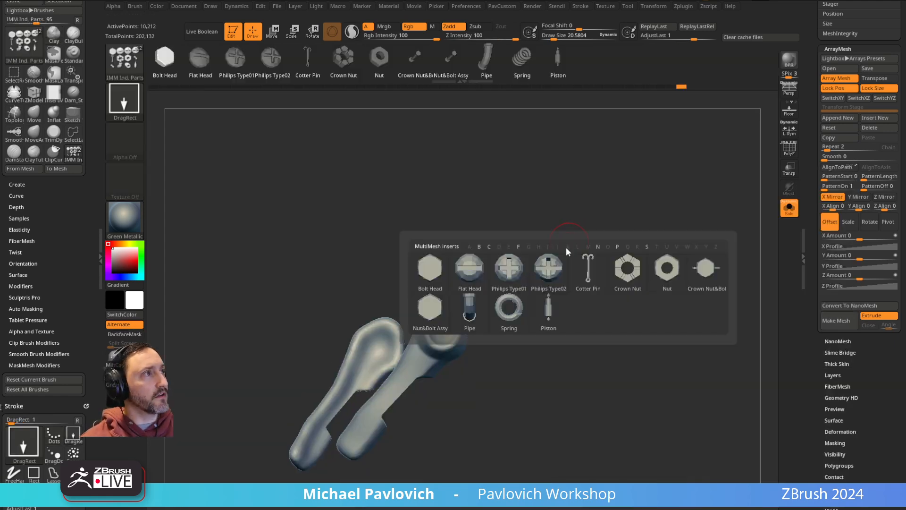
pyautogui.click(512, 273)
pyautogui.keyDown('ctrl'); pyautogui.moveTo(476, 302); pyautogui.dragTo(456, 317, button='right'); pyautogui.keyUp('ctrl')
pyautogui.moveTo(442, 335); pyautogui.dragTo(457, 327)
# Step: Separate the inserted screw head from the strips with Split Masked Points and turn off Solo to show the whole gorilla
pyautogui.moveTo(538, 261); pyautogui.dragTo(568, 265, button='right')
pyautogui.press('5')
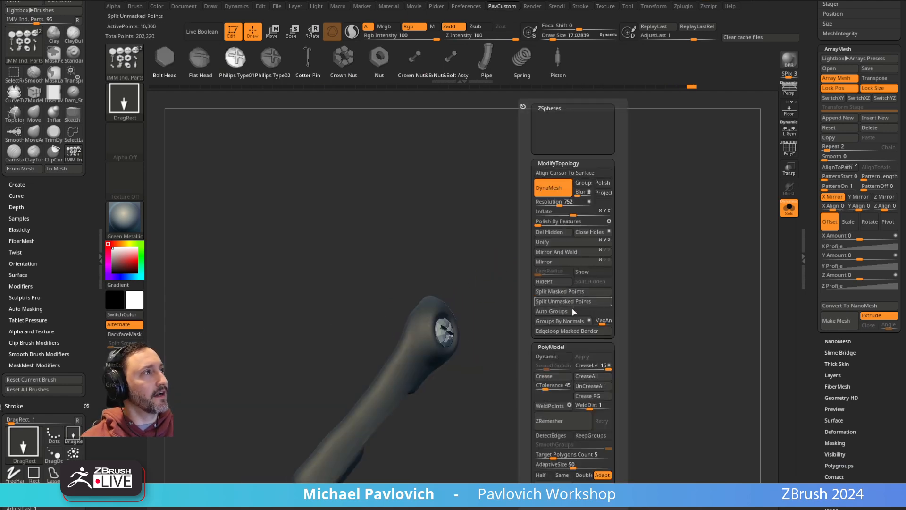
pyautogui.click(562, 293)
pyautogui.click(785, 209)
pyautogui.keyDown('ctrl'); pyautogui.moveTo(626, 258); pyautogui.dragTo(703, 223, button='right'); pyautogui.keyUp('ctrl')
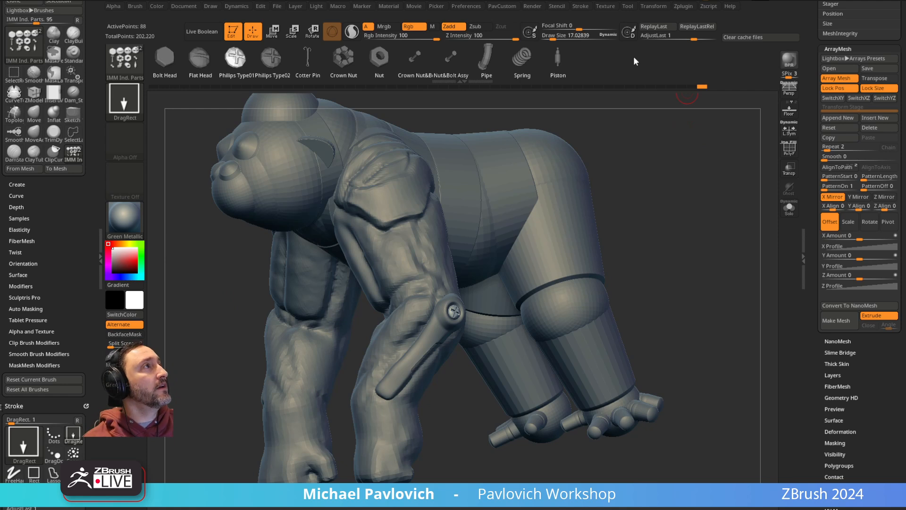
pyautogui.press('ctrl')
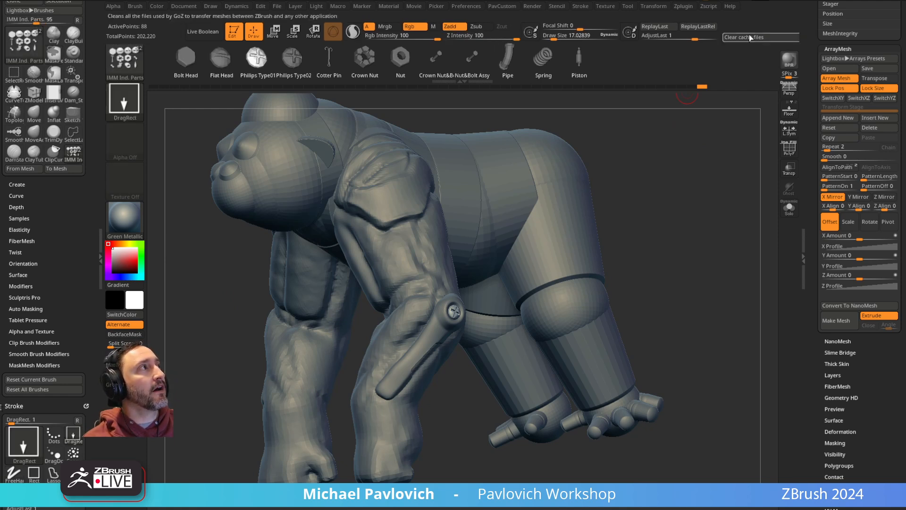
pyautogui.press('ctrl')
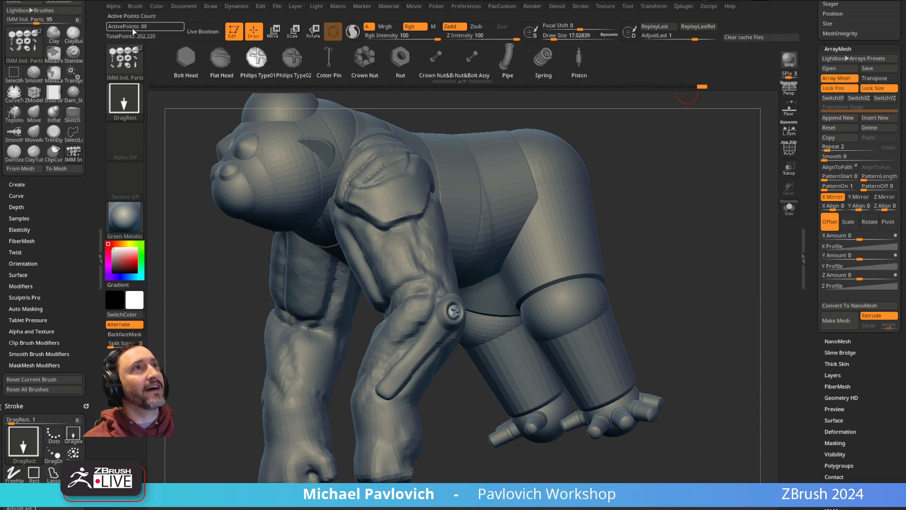
pyautogui.press('ctrl')
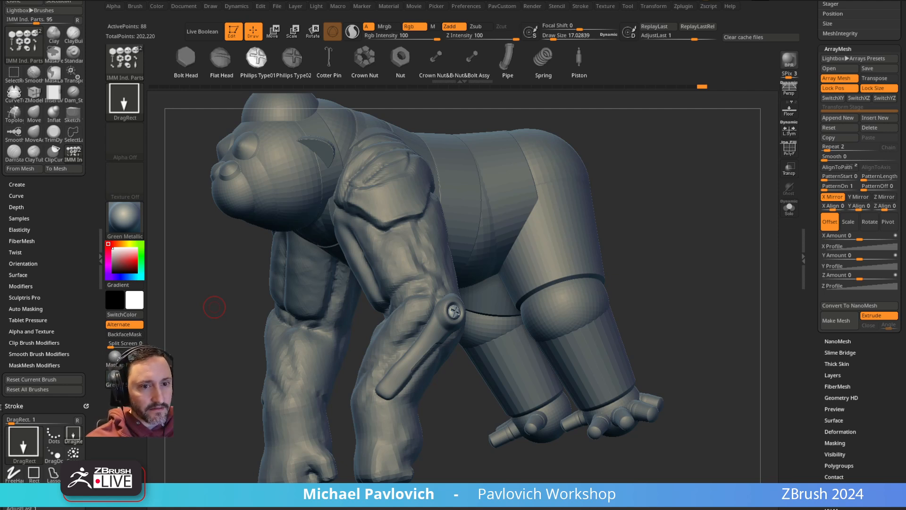
# Step: Bring up the browser with ArtStation, open the artist's own profile and view its blog posts
pyautogui.moveTo(0, 141); pyautogui.dragTo(684, 48)
pyautogui.scroll(10, 121, 132)
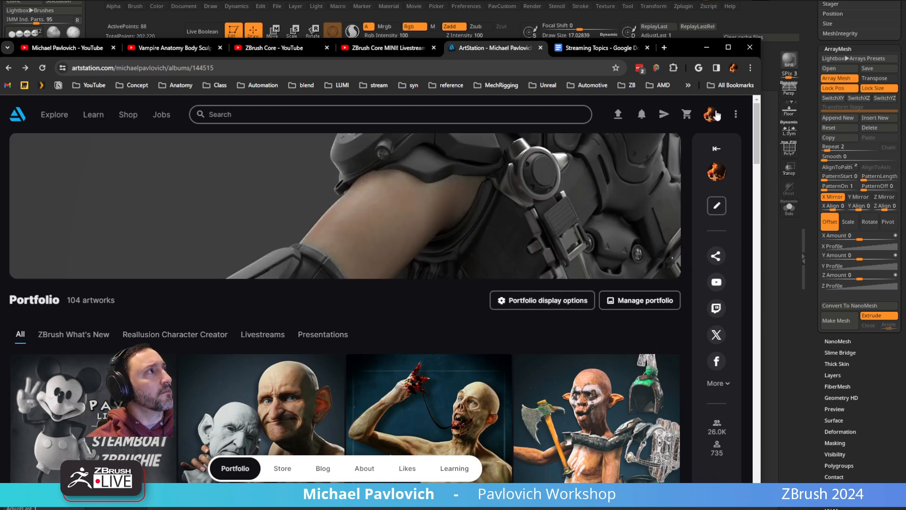
pyautogui.click(715, 115)
pyautogui.click(660, 150)
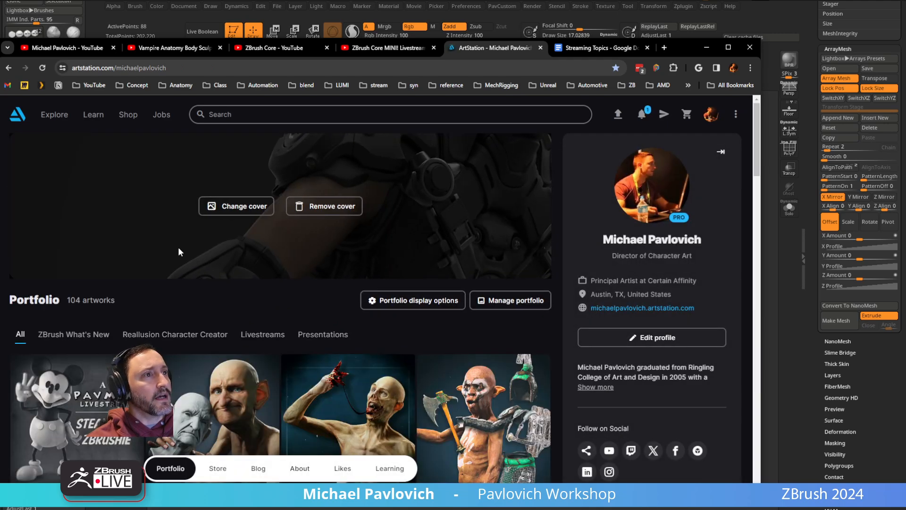
pyautogui.click(266, 473)
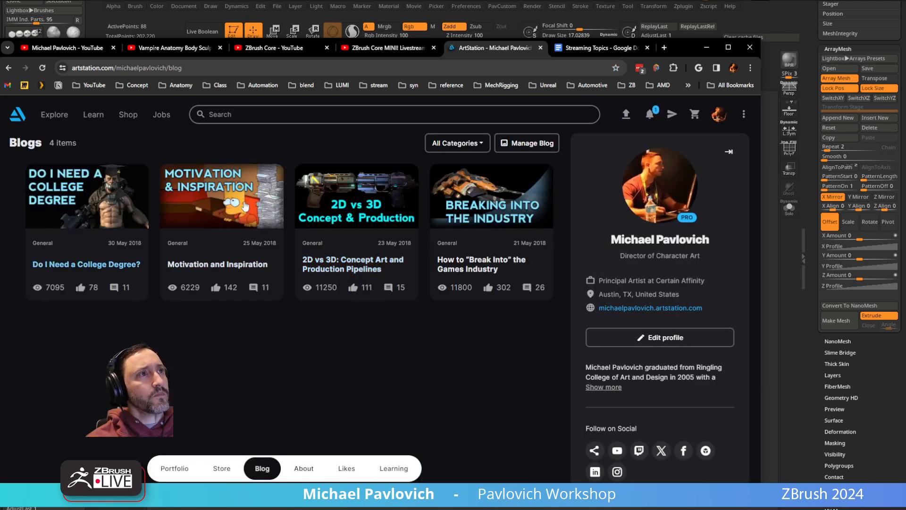
pyautogui.click(280, 63)
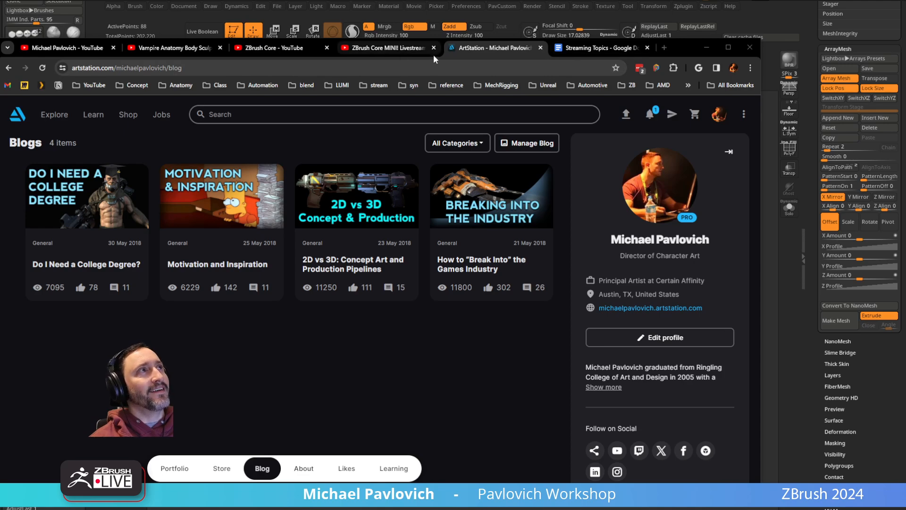
# Step: Return from the blog to the ArtStation portfolio and look through its artwork thumbnails
pyautogui.click(10, 69)
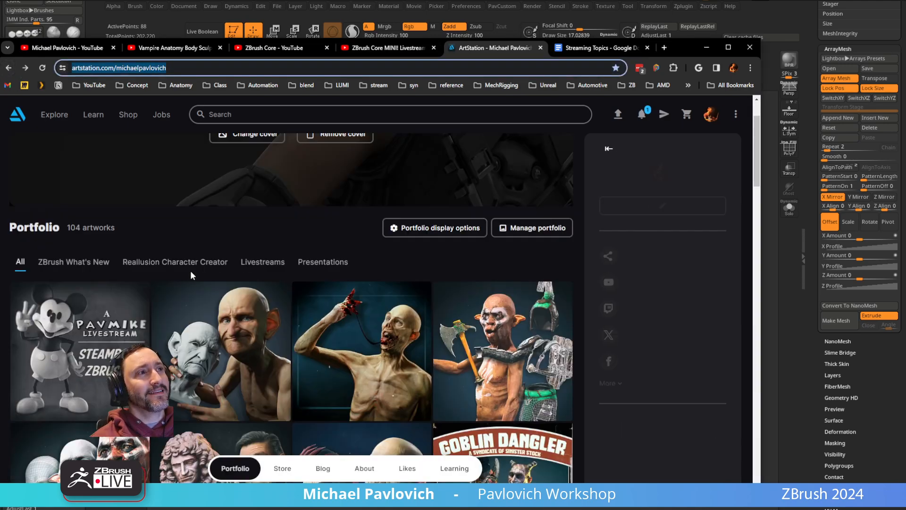
pyautogui.scroll(-8, 191, 271)
pyautogui.scroll(-2, 190, 273)
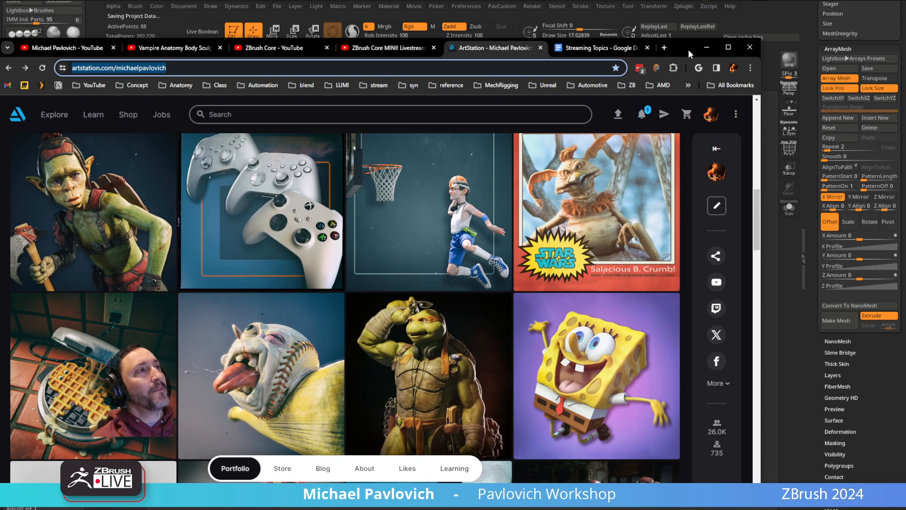
pyautogui.moveTo(688, 49); pyautogui.dragTo(707, 49)
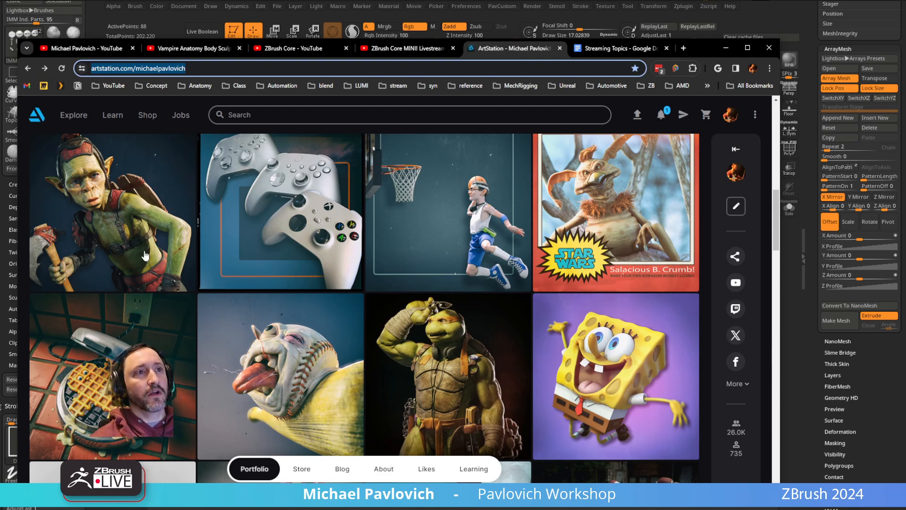
pyautogui.scroll(-4, 312, 328)
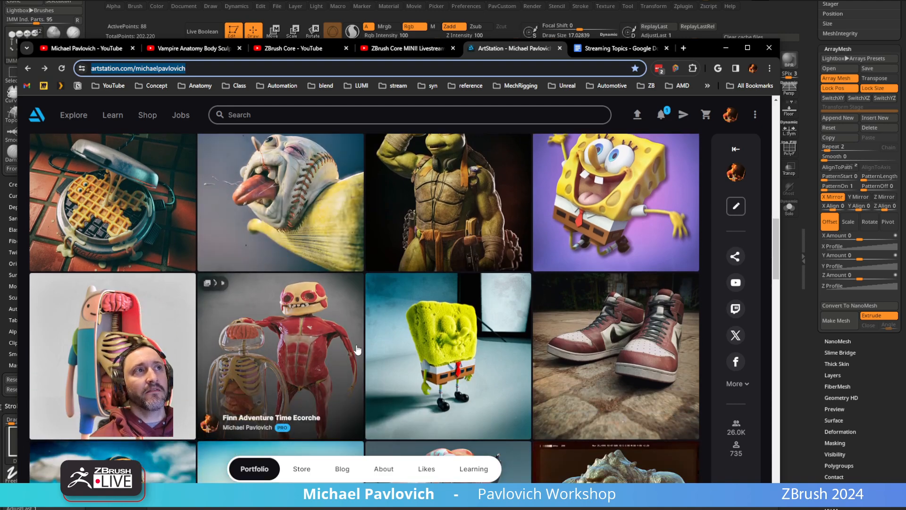
# Step: Open the Baseball Head artwork and view its video and ZBrush process clips
pyautogui.scroll(3, 312, 326)
pyautogui.click(314, 316)
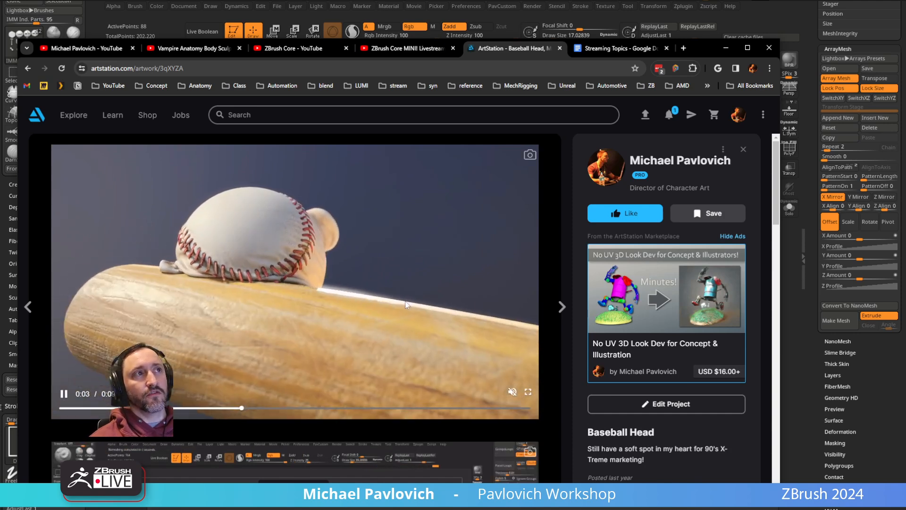
pyautogui.scroll(-10, 399, 298)
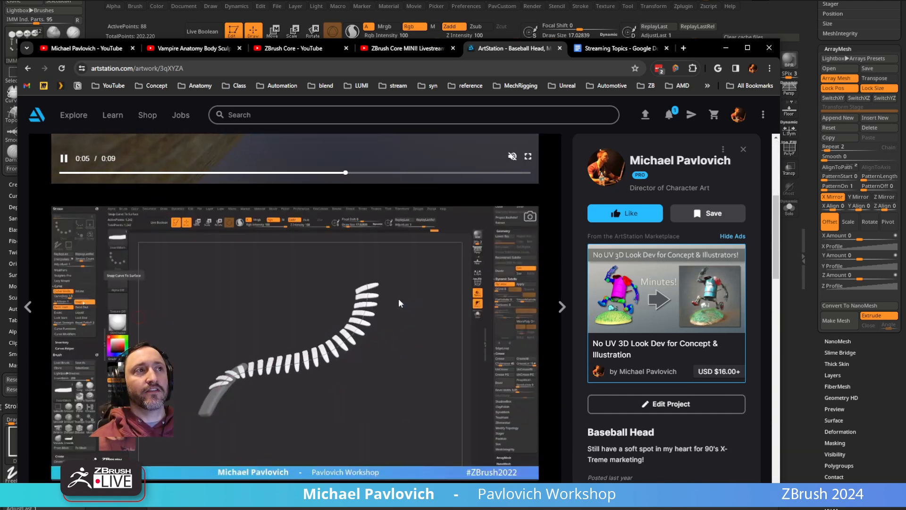
pyautogui.scroll(10, 360, 362)
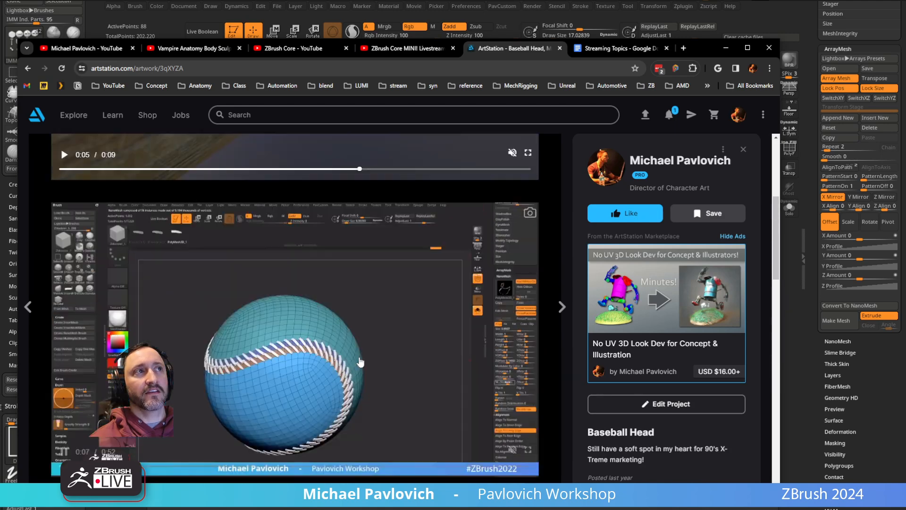
# Step: Leave the Baseball Head page and browse the older and newer portfolio pieces for another example project
pyautogui.click(28, 69)
pyautogui.scroll(2, 130, 310)
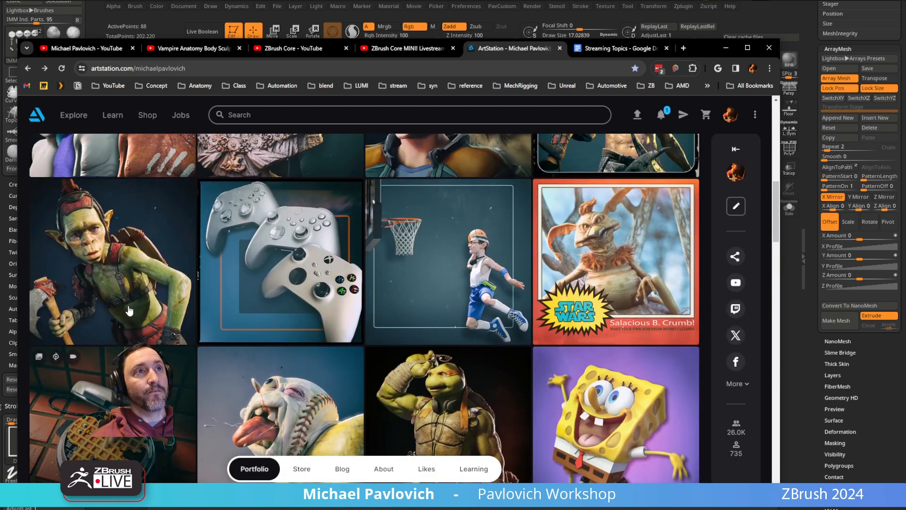
pyautogui.scroll(-2, 334, 337)
pyautogui.scroll(-2, 333, 337)
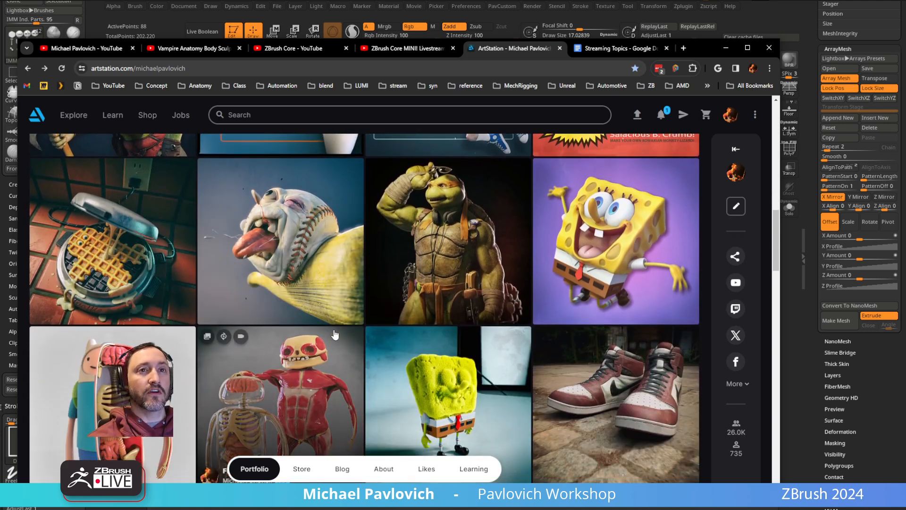
pyautogui.scroll(-3, 334, 335)
pyautogui.scroll(-5, 334, 335)
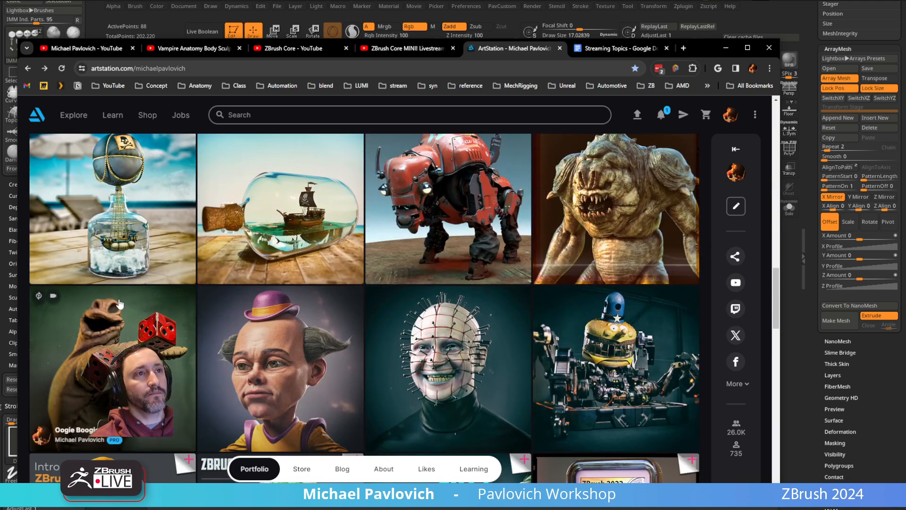
pyautogui.scroll(-9, 375, 345)
pyautogui.scroll(20, 373, 350)
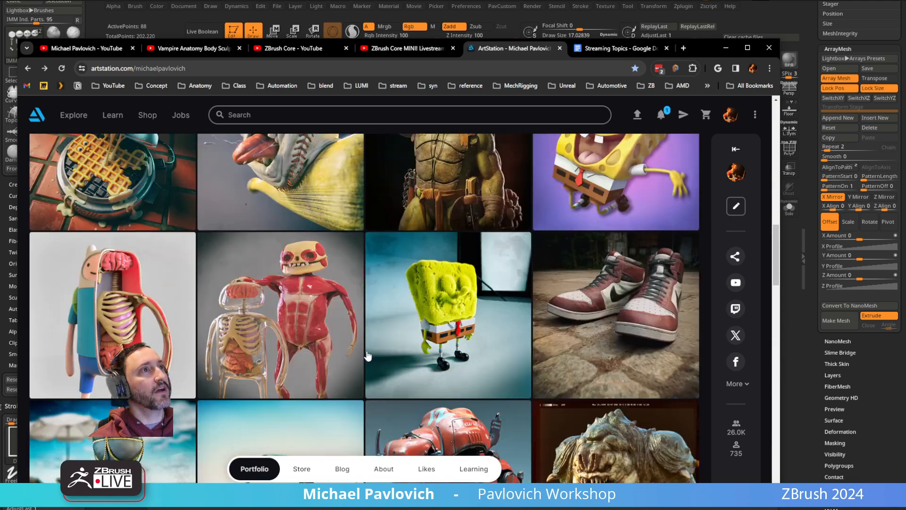
pyautogui.scroll(-13, 367, 354)
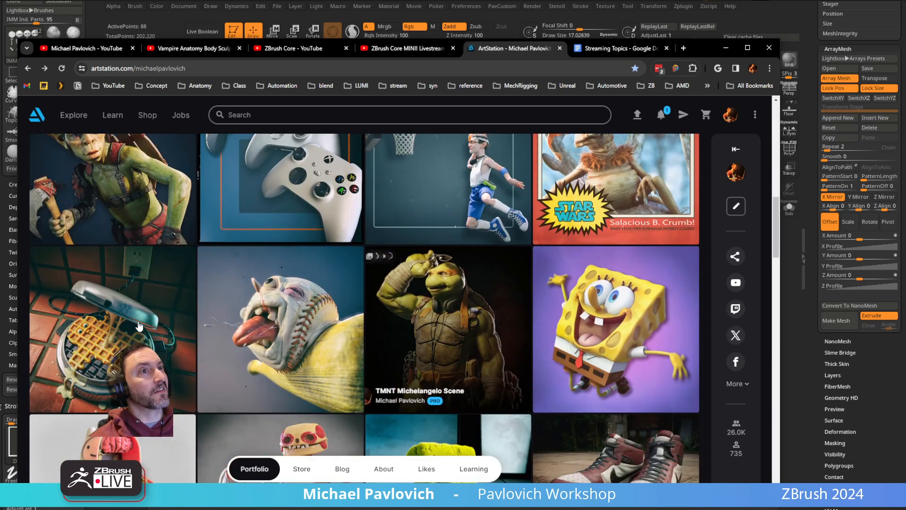
# Step: Open the Garbage Pail Kids - Waffle IRA artwork and look through its videos, livestream links and final render
pyautogui.click(189, 329)
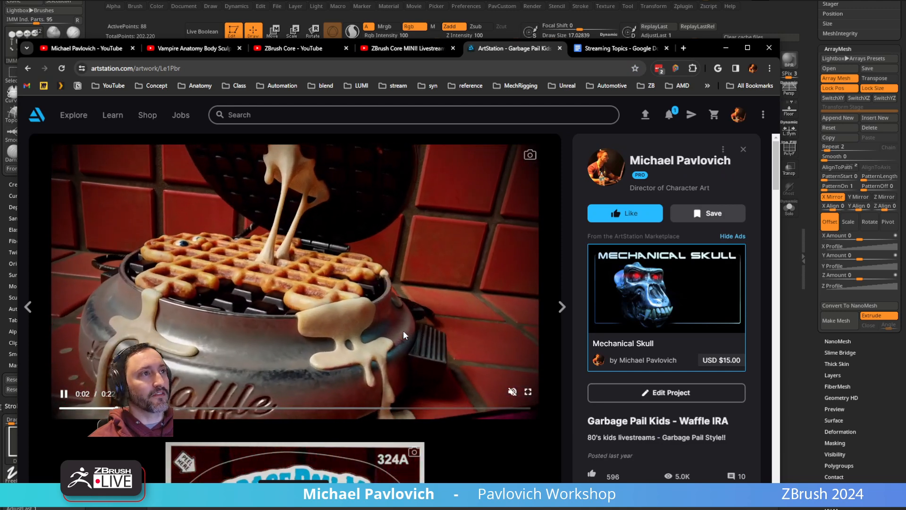
pyautogui.scroll(-10, 402, 333)
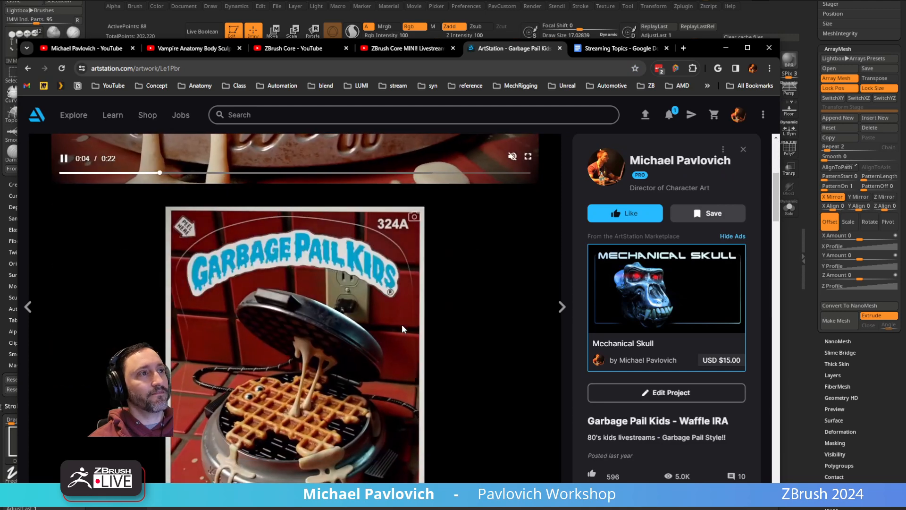
pyautogui.scroll(-9, 405, 316)
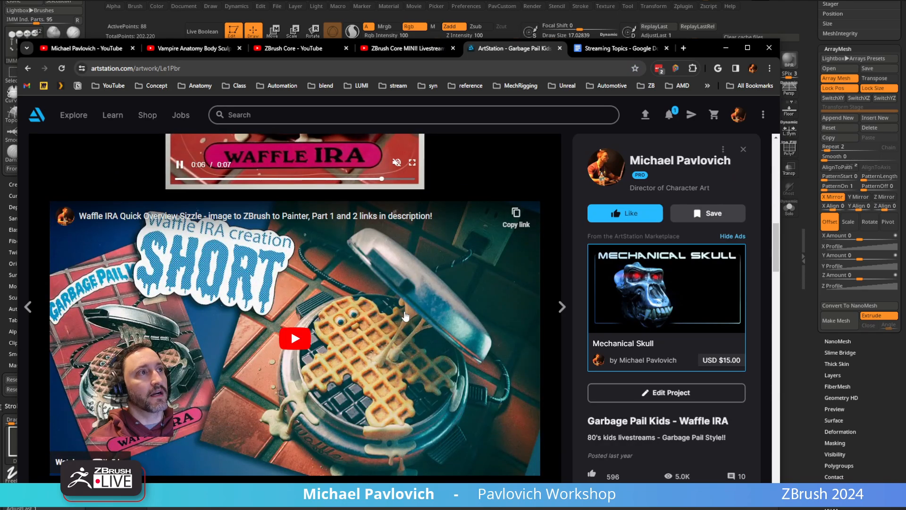
pyautogui.scroll(-8, 407, 314)
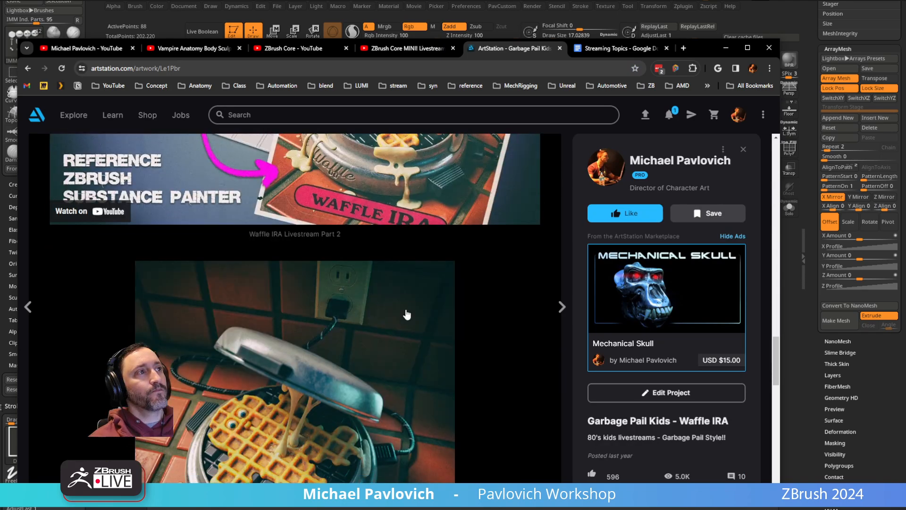
pyautogui.scroll(12, 400, 309)
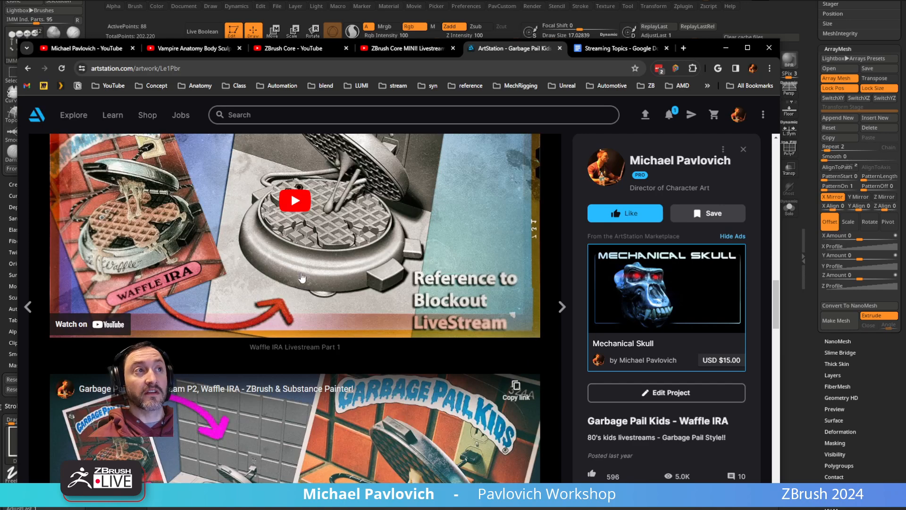
pyautogui.scroll(-4, 302, 277)
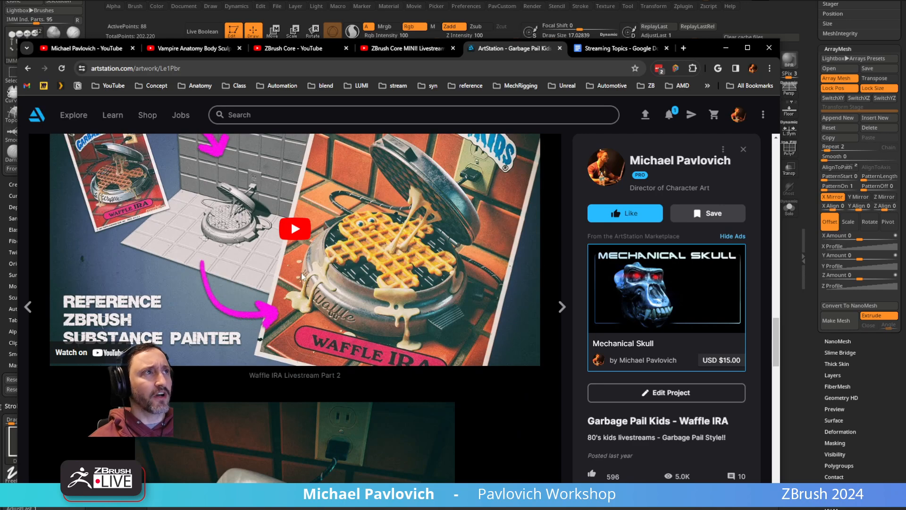
pyautogui.scroll(-1, 357, 258)
pyautogui.scroll(-4, 357, 258)
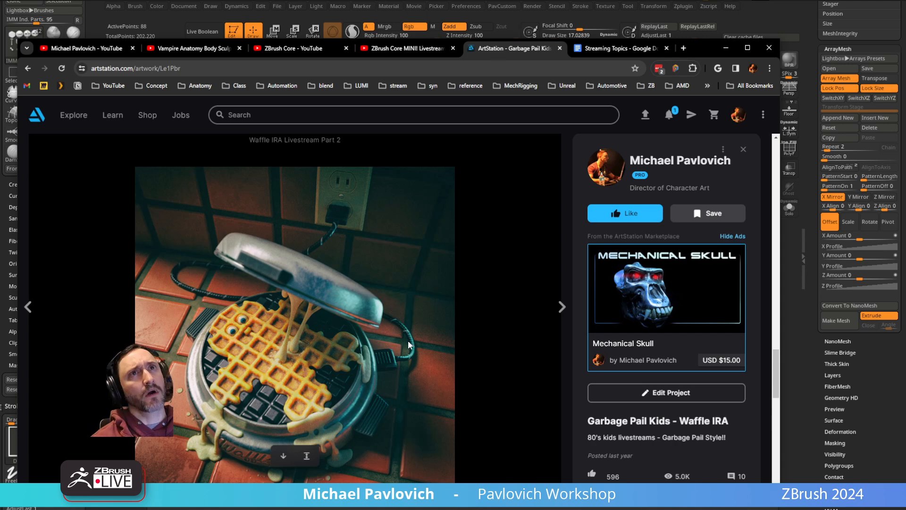
# Step: Return from the Waffle IRA artwork to the portfolio page and switch back to ZBrush
pyautogui.click(28, 68)
pyautogui.scroll(3, 272, 279)
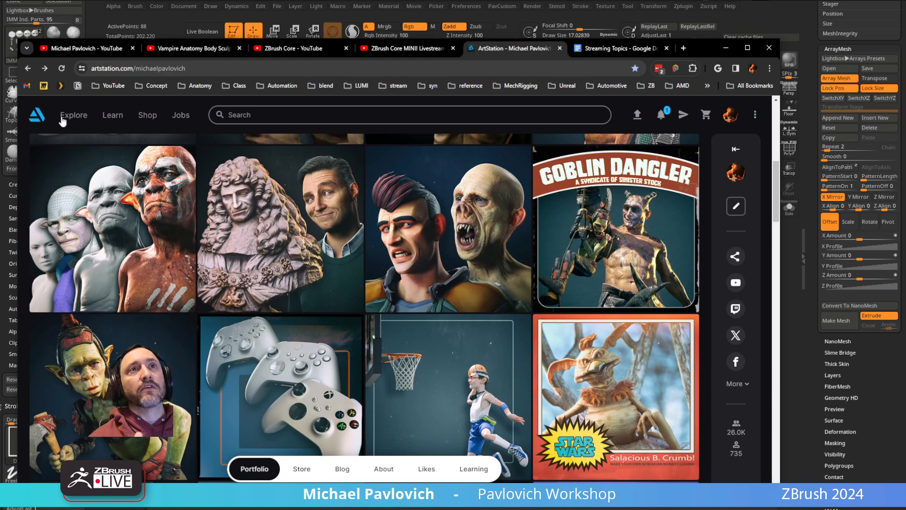
pyautogui.click(726, 47)
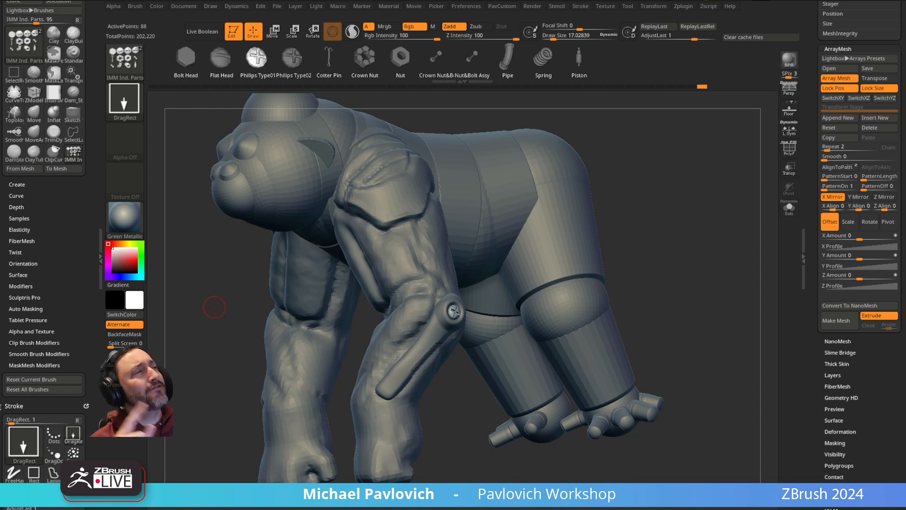
pyautogui.click(466, 6)
pyautogui.press('shift')
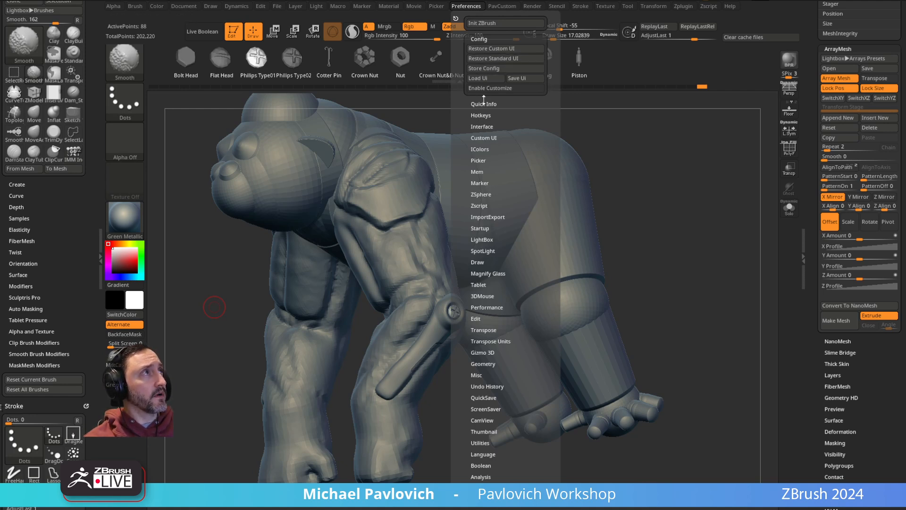
pyautogui.click(483, 38)
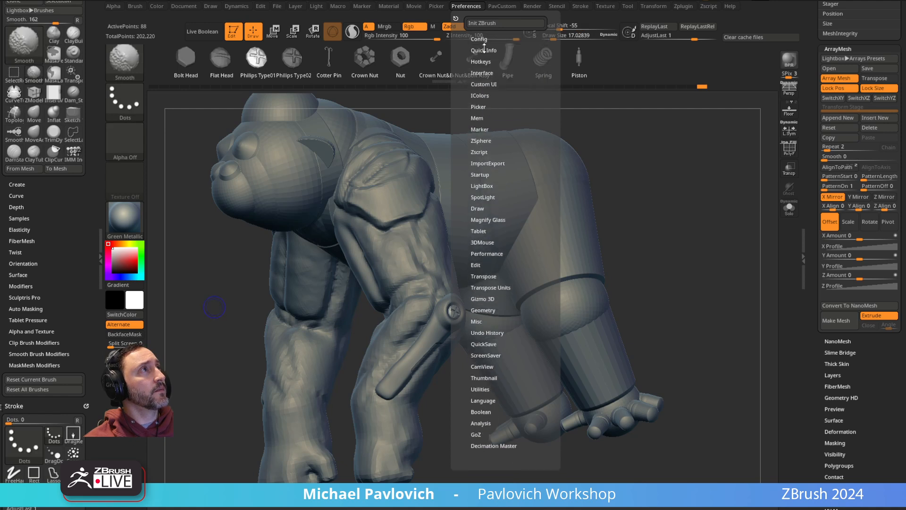
pyautogui.click(481, 72)
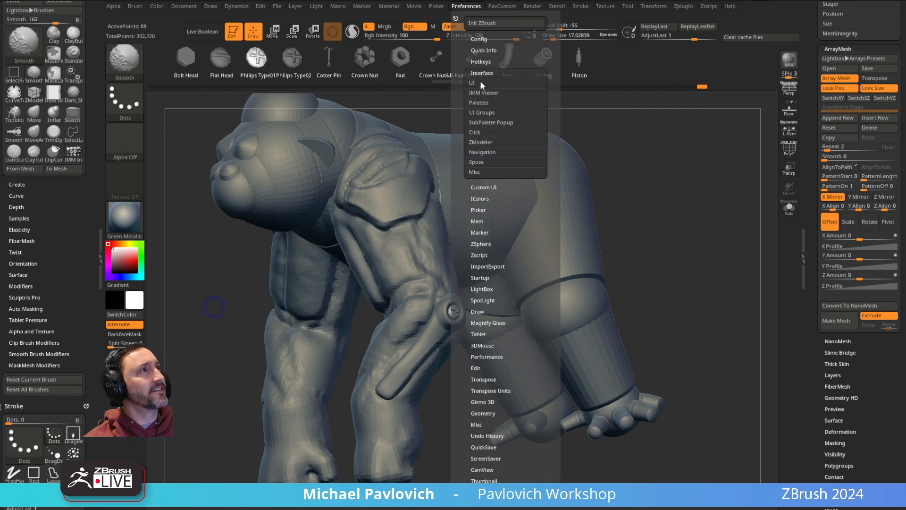
pyautogui.click(480, 83)
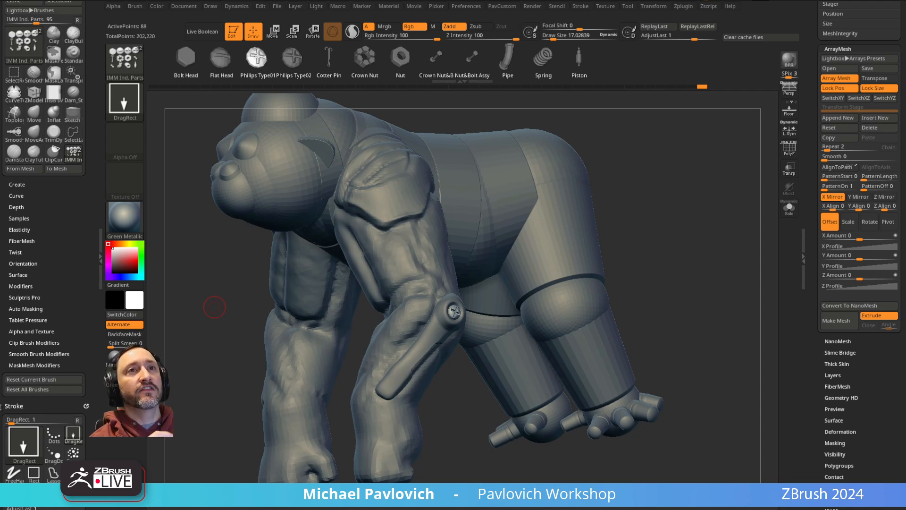
# Step: Make the gorilla's sculpted arms subtool active, and paint and clear test mask strokes on the upper arm
pyautogui.moveTo(485, 111); pyautogui.dragTo(599, 172)
pyautogui.keyDown('alt'); pyautogui.click(416, 243); pyautogui.keyUp('alt')
pyautogui.moveTo(670, 141); pyautogui.dragTo(737, 157)
pyautogui.moveTo(387, 258)
pyautogui.keyDown('ctrl'); pyautogui.mouseDown()
pyautogui.moveTo(432, 277)
pyautogui.moveTo(446, 312)
pyautogui.mouseUp(); pyautogui.keyUp('ctrl')
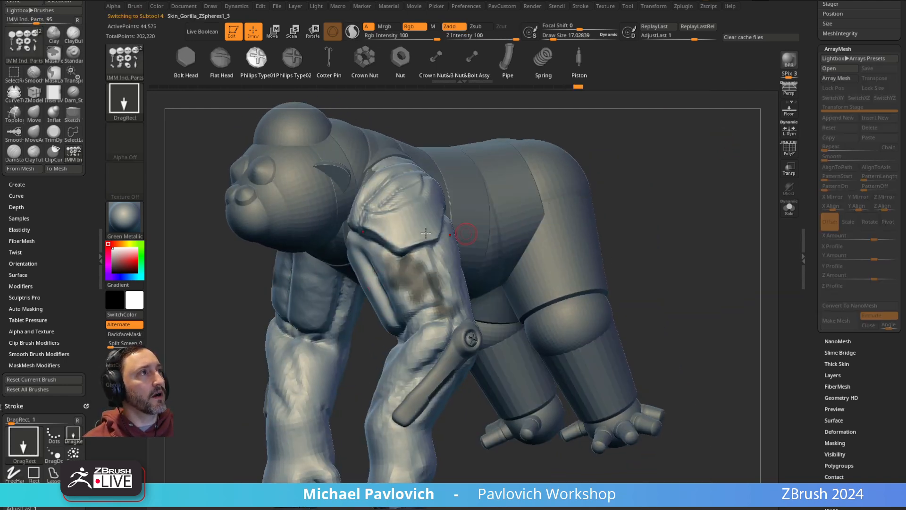
pyautogui.keyDown('ctrl'); pyautogui.click(396, 193); pyautogui.keyUp('ctrl')
pyautogui.keyDown('ctrl'); pyautogui.moveTo(395, 193); pyautogui.dragTo(450, 331); pyautogui.keyUp('ctrl')
pyautogui.keyDown('ctrl'); pyautogui.moveTo(646, 191); pyautogui.dragTo(671, 189); pyautogui.keyUp('ctrl')
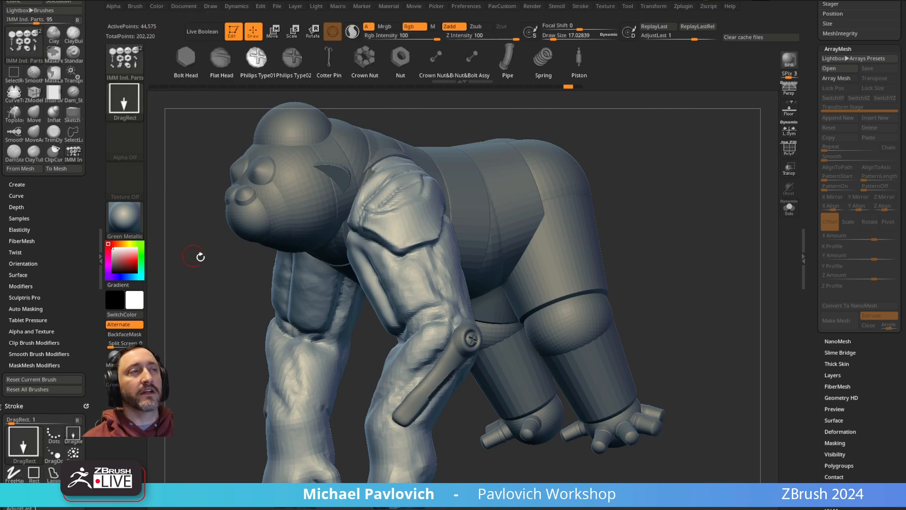
# Step: Show the MaskPen brush's Tablet Pressure settings and clone the brush
pyautogui.press('ctrl')
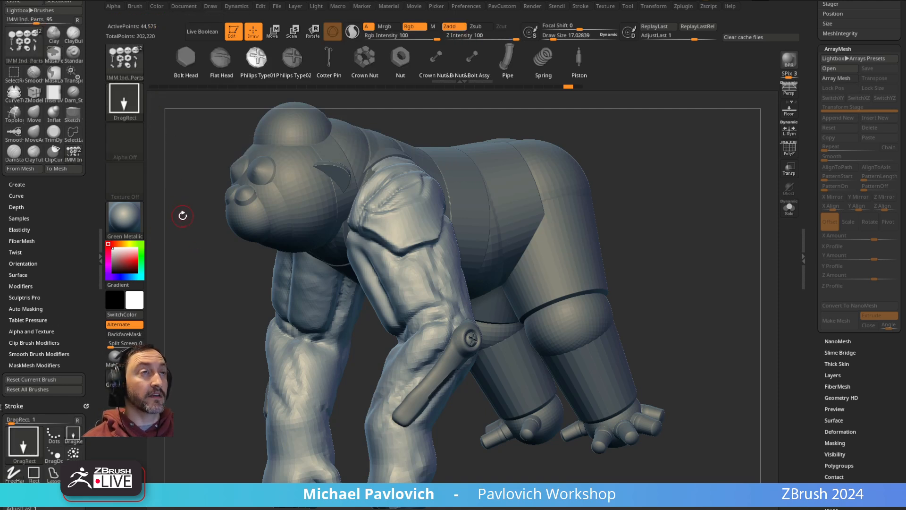
pyautogui.press('ctrl')
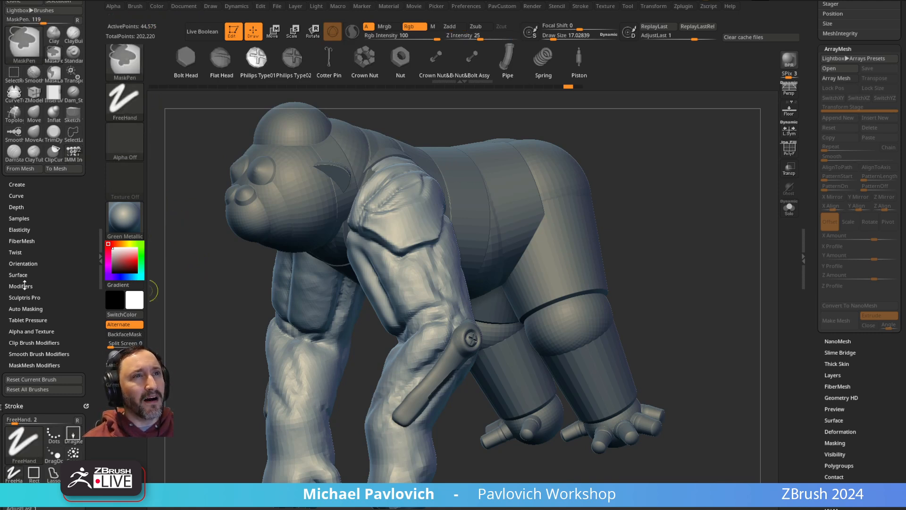
pyautogui.click(26, 319)
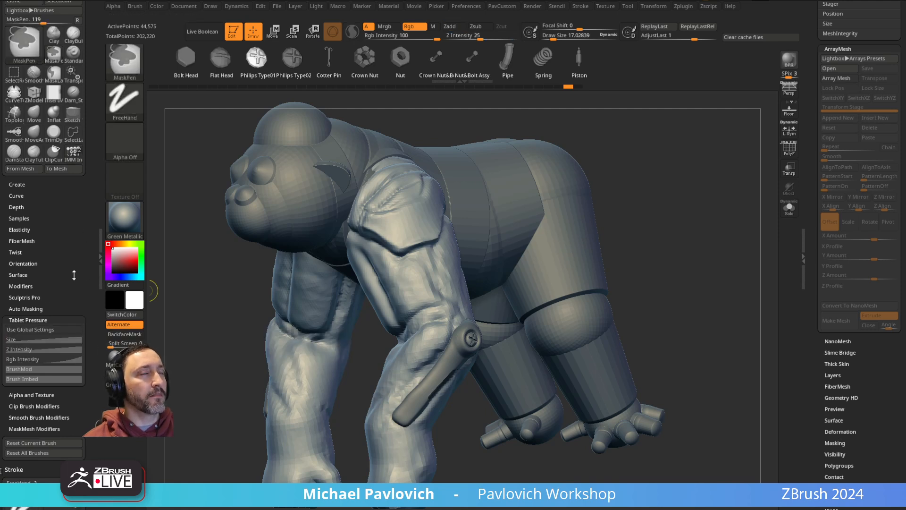
pyautogui.click(125, 59)
pyautogui.keyDown('ctrl'); pyautogui.click(246, 134); pyautogui.keyUp('ctrl')
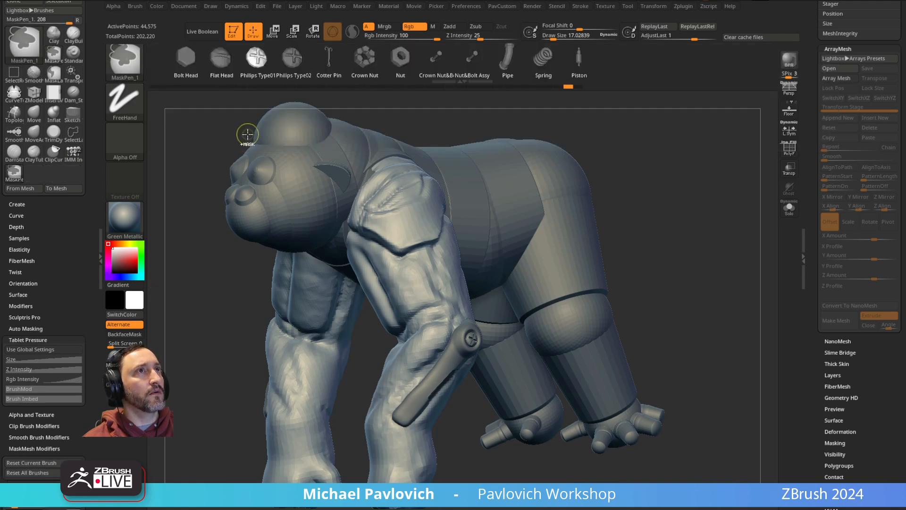
pyautogui.keyDown('ctrl'); pyautogui.click(125, 59); pyautogui.keyUp('ctrl')
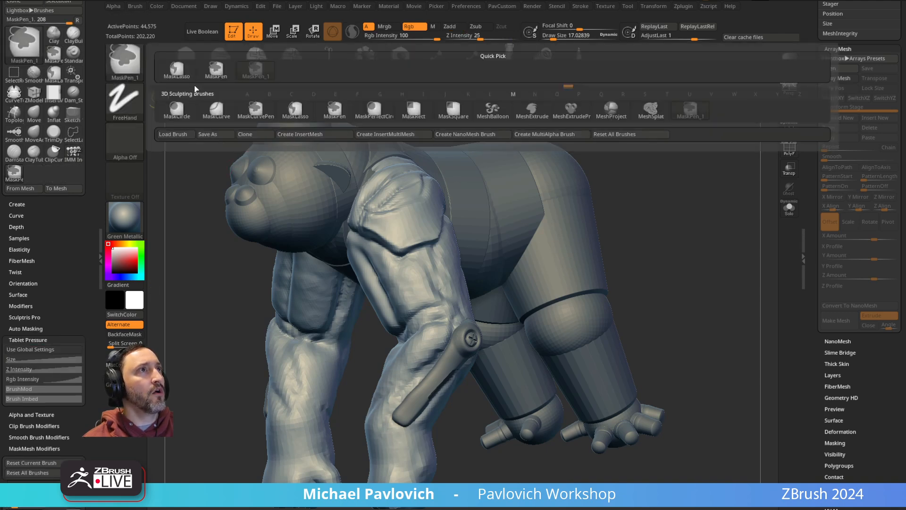
pyautogui.moveTo(261, 79)
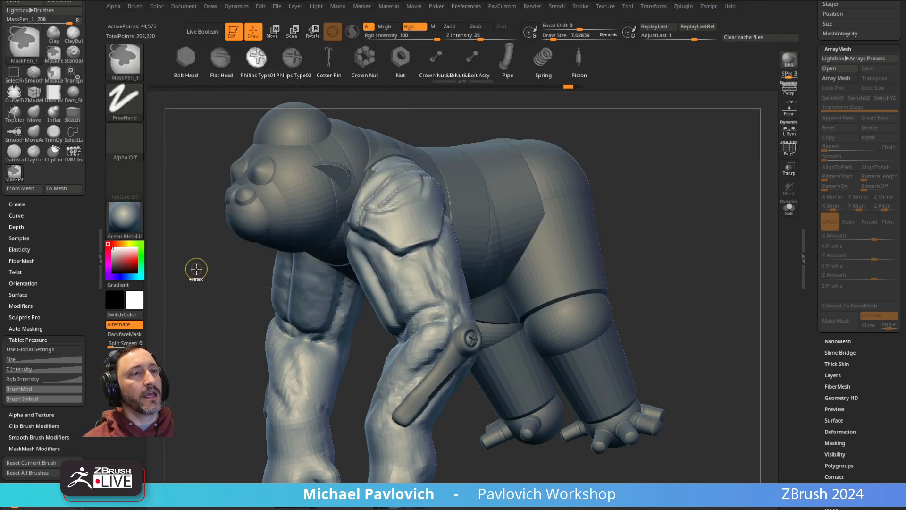
# Step: Try a flat Size pressure curve for the cloned mask brush, and return the curve to its sloped shape
pyautogui.moveTo(45, 359)
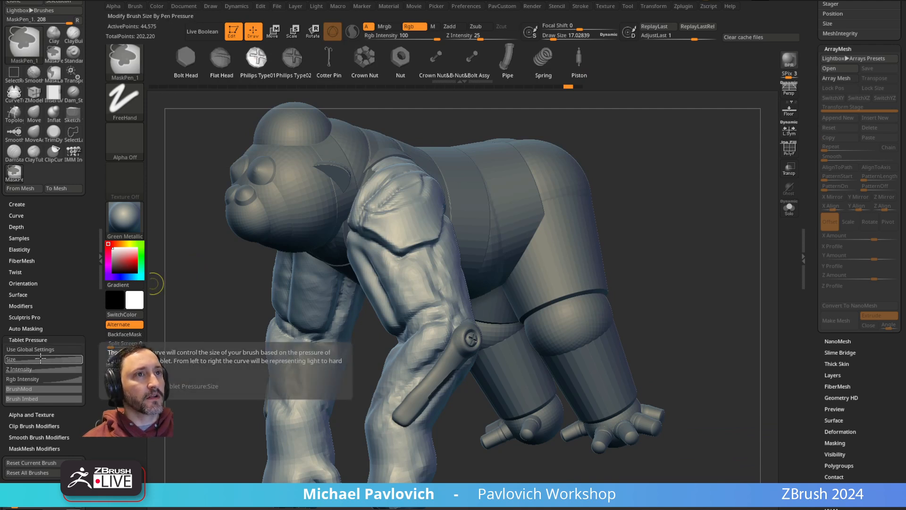
pyautogui.click(44, 359)
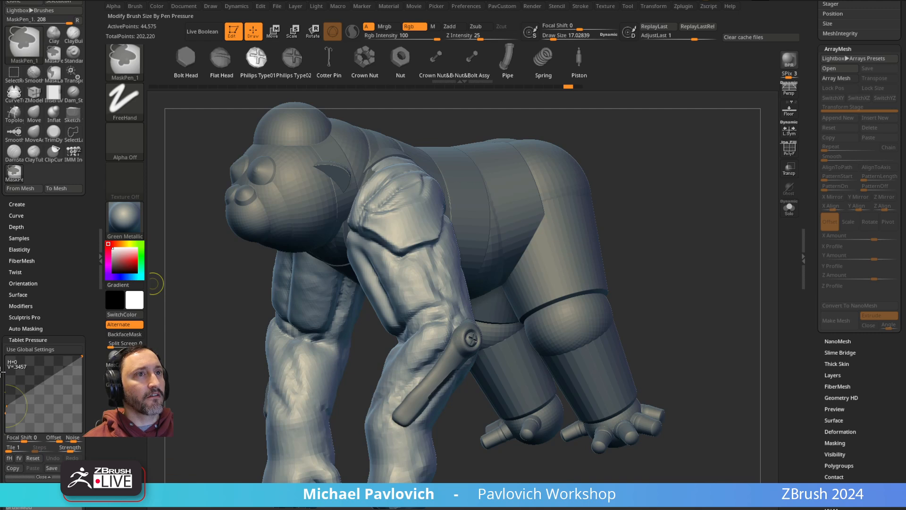
pyautogui.moveTo(5, 413); pyautogui.dragTo(5, 359)
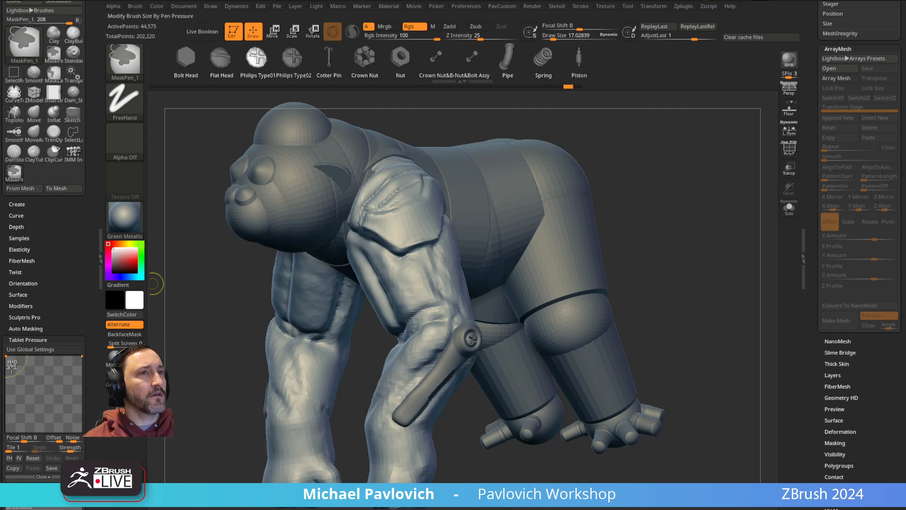
pyautogui.moveTo(5, 357); pyautogui.dragTo(8, 392)
pyautogui.moveTo(7, 404); pyautogui.dragTo(7, 412)
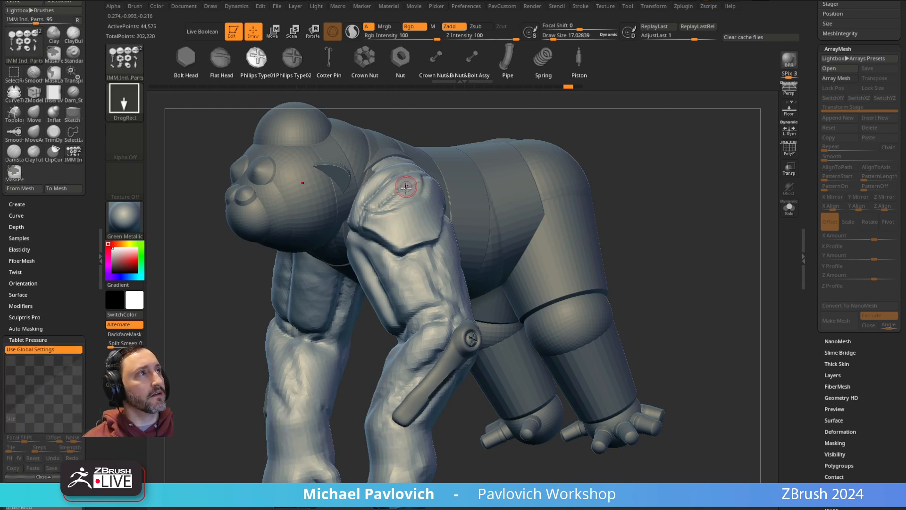
# Step: Flatten the cloned mask brush's Z Intensity pressure curve at full strength
pyautogui.moveTo(73, 299); pyautogui.dragTo(66, 236)
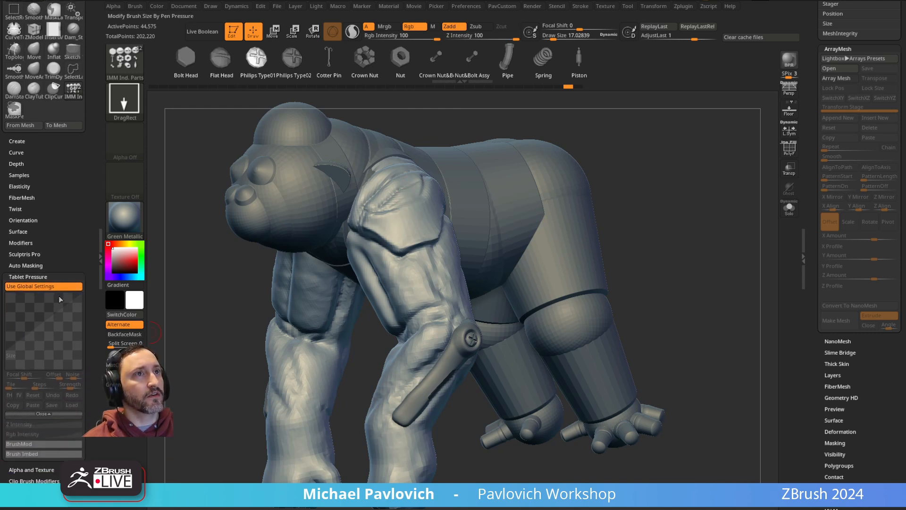
pyautogui.press('ctrl')
pyautogui.click(30, 423)
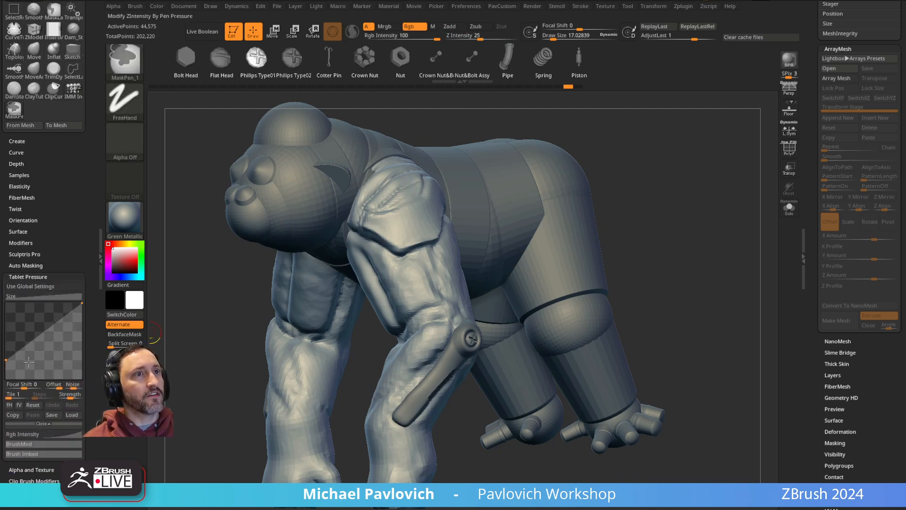
pyautogui.moveTo(7, 358); pyautogui.dragTo(5, 301)
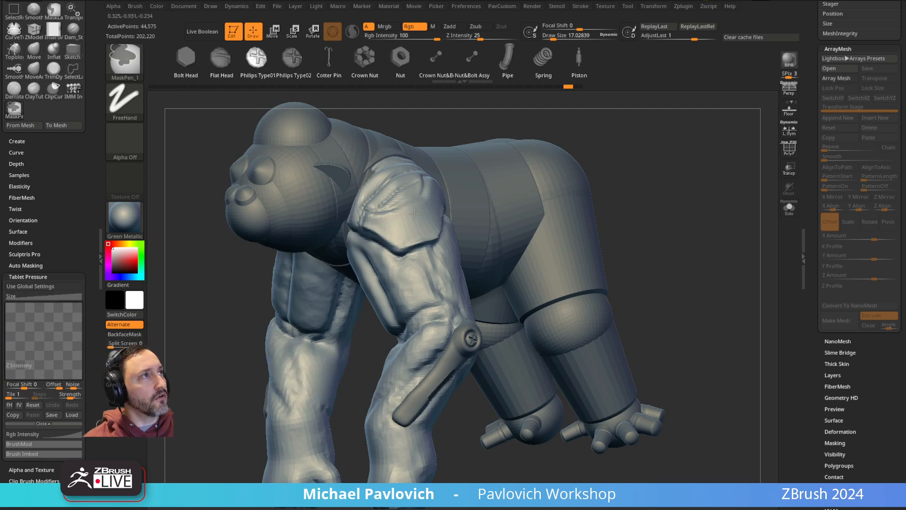
# Step: Test the flattened Z Intensity with mask strokes over the shoulder and upper arm, clearing the mask after each test
pyautogui.moveTo(424, 223)
pyautogui.keyDown('ctrl'); pyautogui.mouseDown()
pyautogui.moveTo(417, 243)
pyautogui.moveTo(429, 302)
pyautogui.mouseUp(); pyautogui.keyUp('ctrl')
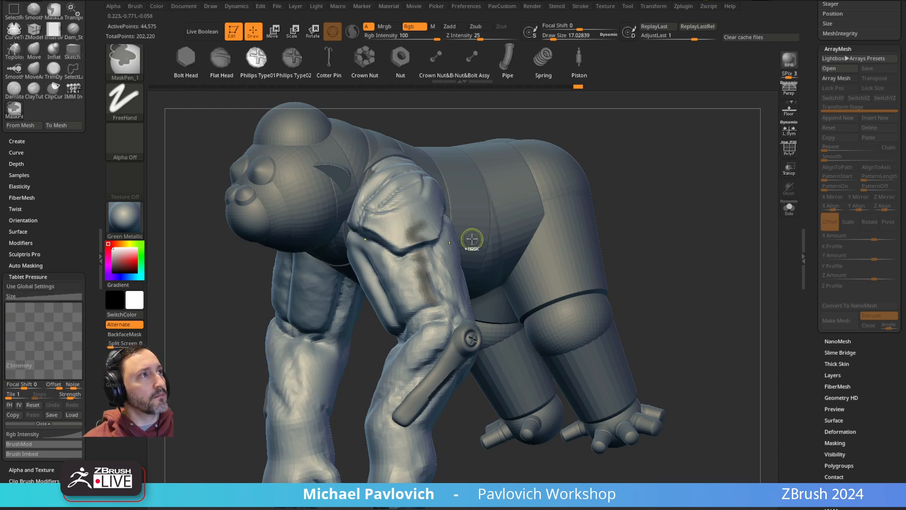
pyautogui.moveTo(426, 213)
pyautogui.keyDown('ctrl'); pyautogui.mouseDown()
pyautogui.moveTo(415, 210)
pyautogui.moveTo(420, 225)
pyautogui.moveTo(408, 234)
pyautogui.moveTo(399, 227)
pyautogui.moveTo(416, 283)
pyautogui.mouseUp(); pyautogui.keyUp('ctrl')
pyautogui.keyDown('ctrl'); pyautogui.moveTo(646, 140); pyautogui.dragTo(669, 183); pyautogui.keyUp('ctrl')
pyautogui.moveTo(412, 222)
pyautogui.keyDown('ctrl'); pyautogui.mouseDown()
pyautogui.moveTo(429, 273)
pyautogui.moveTo(402, 278)
pyautogui.moveTo(395, 226)
pyautogui.moveTo(394, 253)
pyautogui.mouseUp(); pyautogui.keyUp('ctrl')
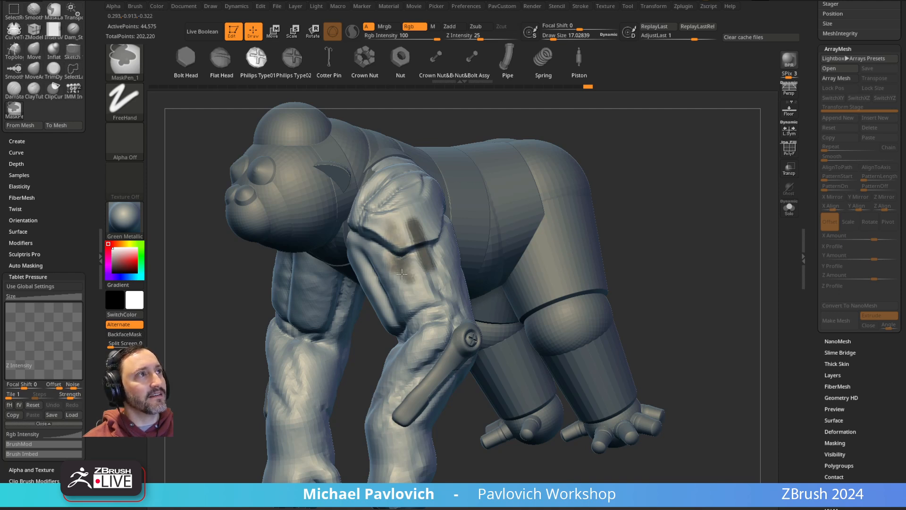
pyautogui.keyDown('ctrl'); pyautogui.moveTo(624, 193); pyautogui.dragTo(619, 242); pyautogui.keyUp('ctrl')
pyautogui.keyDown('ctrl'); pyautogui.moveTo(416, 249); pyautogui.dragTo(430, 283); pyautogui.keyUp('ctrl')
pyautogui.keyDown('ctrl'); pyautogui.moveTo(703, 181); pyautogui.dragTo(690, 238); pyautogui.keyUp('ctrl')
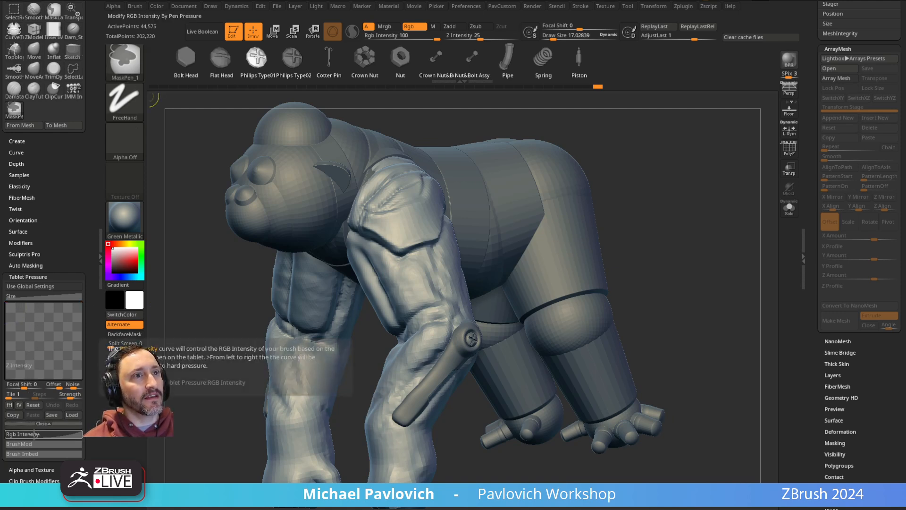
# Step: Flatten the cloned mask brush's Rgb Intensity pressure curve at full strength
pyautogui.click(66, 433)
pyautogui.click(49, 413)
pyautogui.click(46, 371)
pyautogui.moveTo(47, 370); pyautogui.dragTo(70, 377)
pyautogui.click(34, 415)
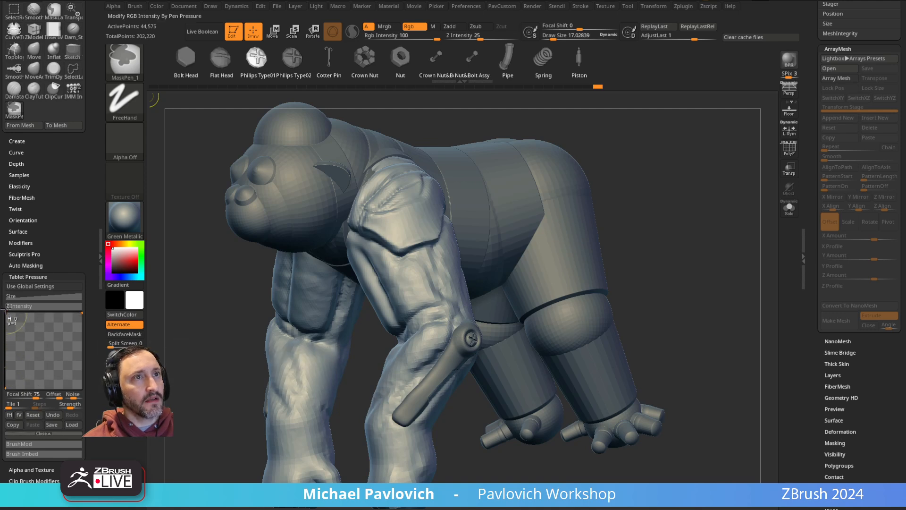
# Step: Test the flattened Rgb Intensity with long mask strokes down the gorilla's arm and clear the mask
pyautogui.keyDown('ctrl'); pyautogui.moveTo(405, 221); pyautogui.dragTo(427, 293); pyautogui.keyUp('ctrl')
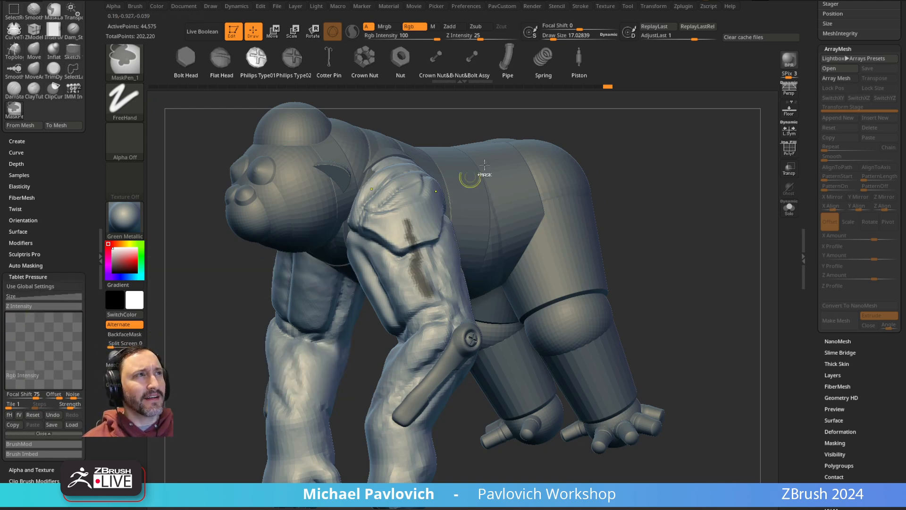
pyautogui.keyDown('ctrl'); pyautogui.moveTo(618, 155); pyautogui.dragTo(602, 201); pyautogui.keyUp('ctrl')
pyautogui.keyDown('ctrl'); pyautogui.moveTo(418, 227); pyautogui.dragTo(414, 375); pyautogui.keyUp('ctrl')
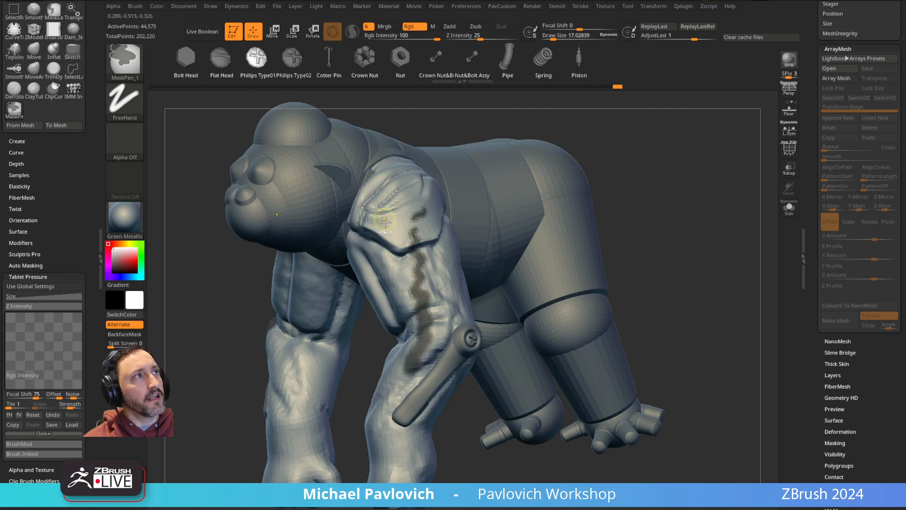
pyautogui.keyDown('ctrl'); pyautogui.moveTo(643, 180); pyautogui.dragTo(689, 269); pyautogui.keyUp('ctrl')
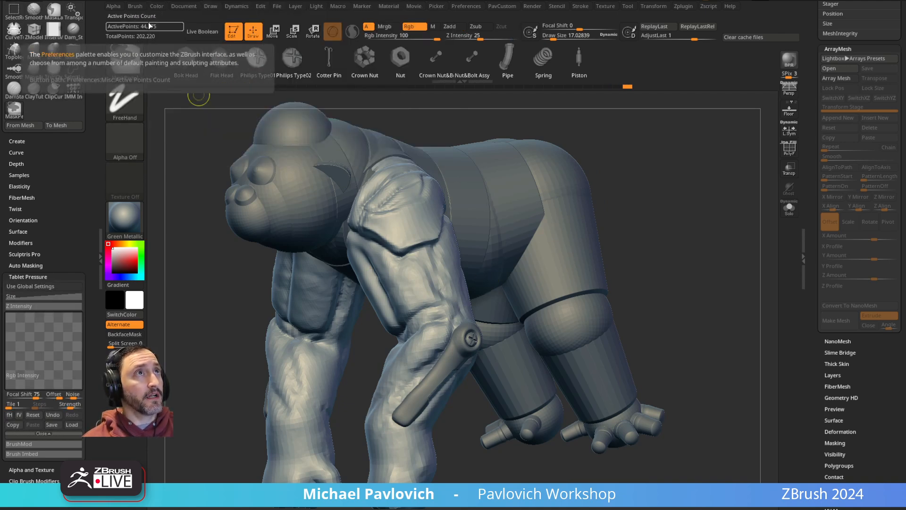
# Step: Save the cloned mask brush as MaskPen_Constant in the ZStartup BrushPresets folder of Maxon ZBrush 2024
pyautogui.click(136, 7)
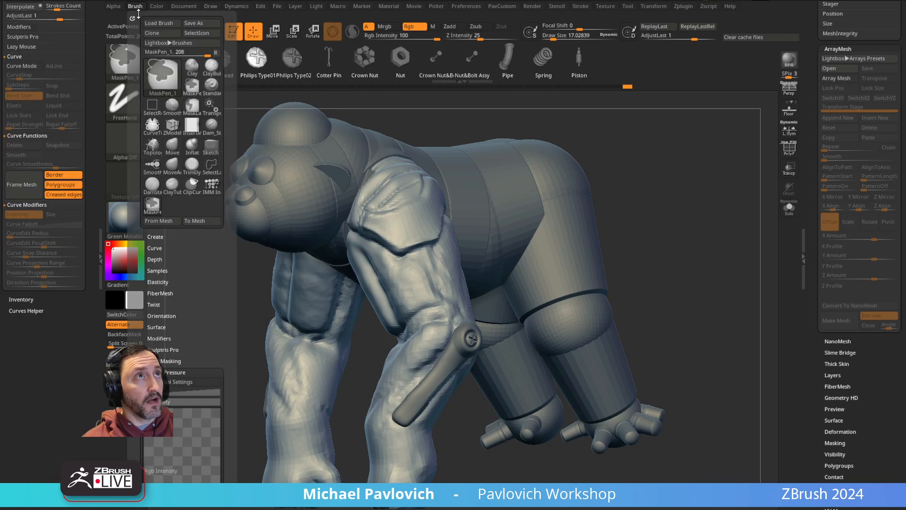
pyautogui.click(196, 24)
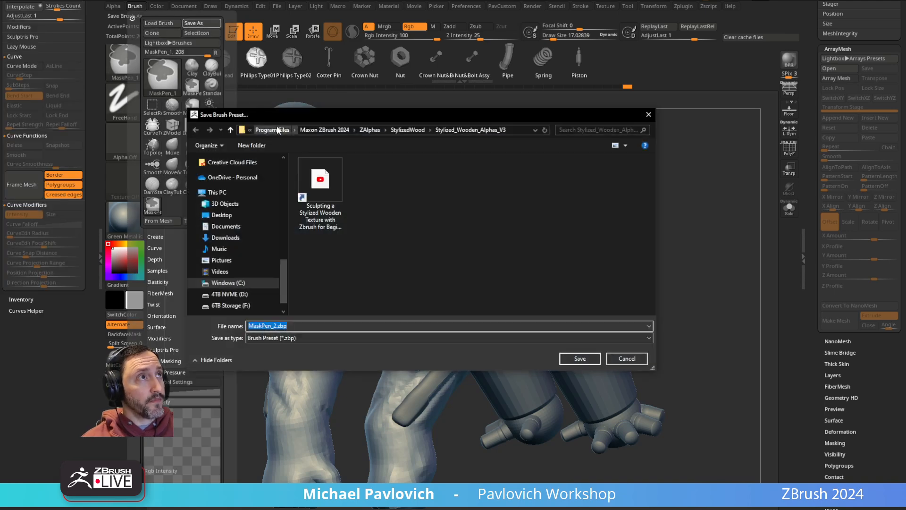
pyautogui.scroll(8, 247, 211)
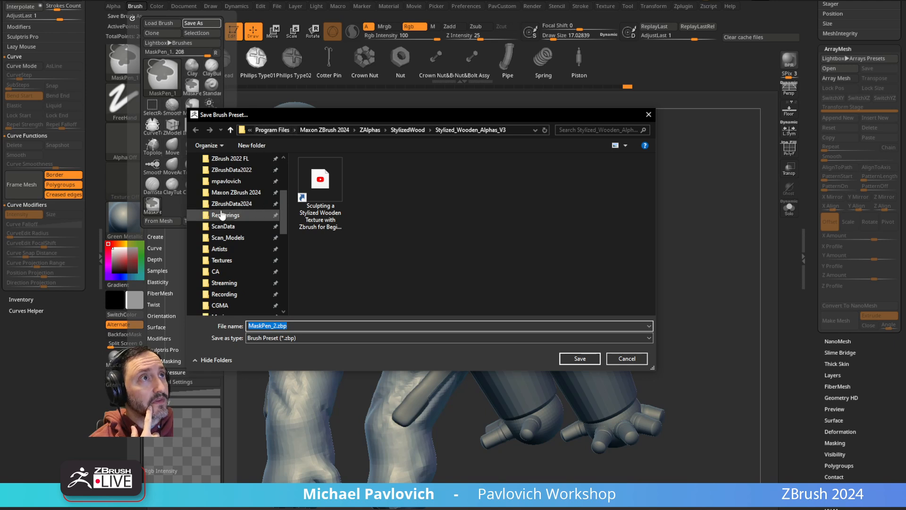
pyautogui.click(233, 194)
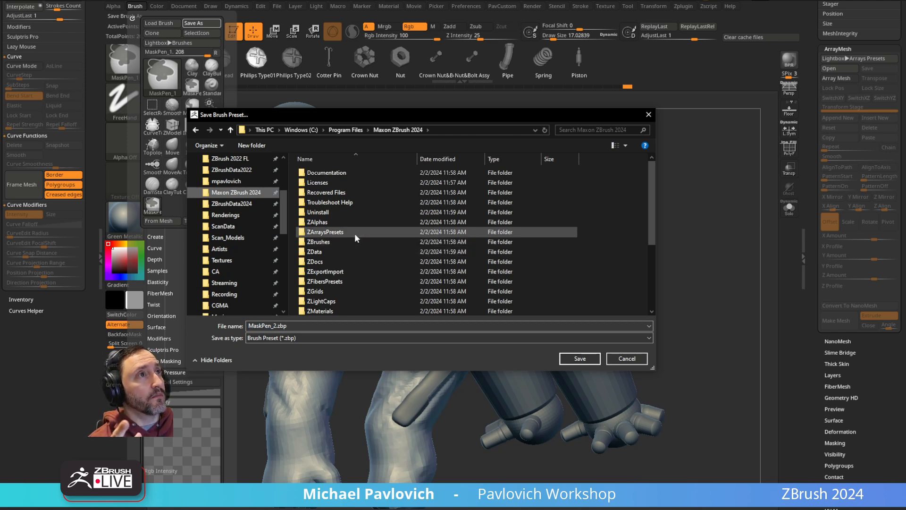
pyautogui.scroll(-4, 363, 220)
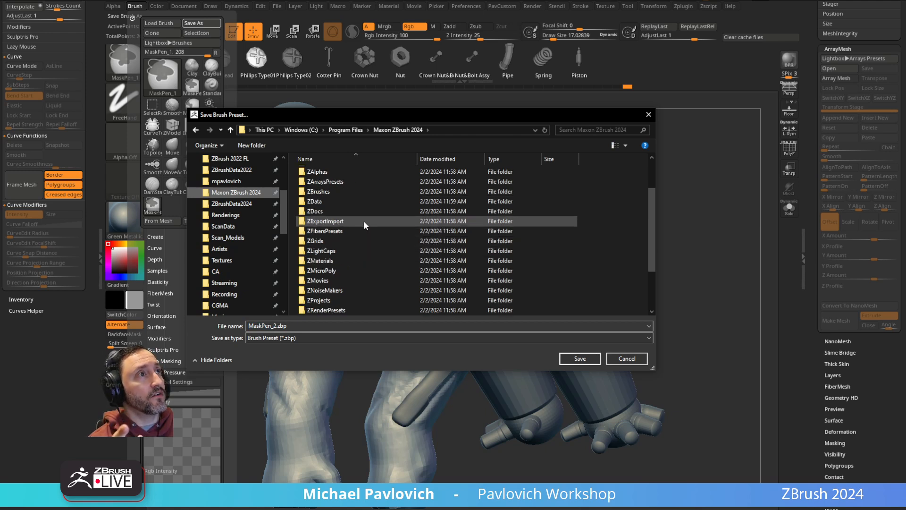
pyautogui.doubleClick(343, 278)
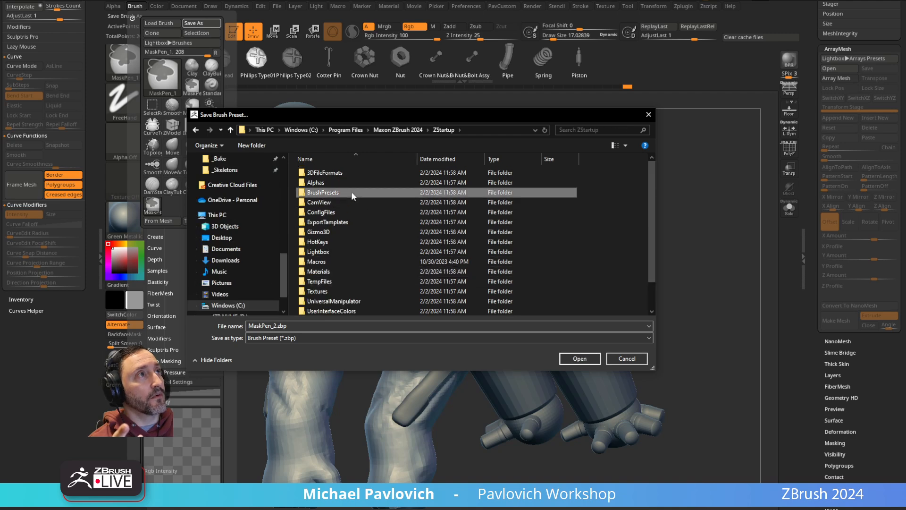
pyautogui.doubleClick(351, 191)
pyautogui.click(274, 325)
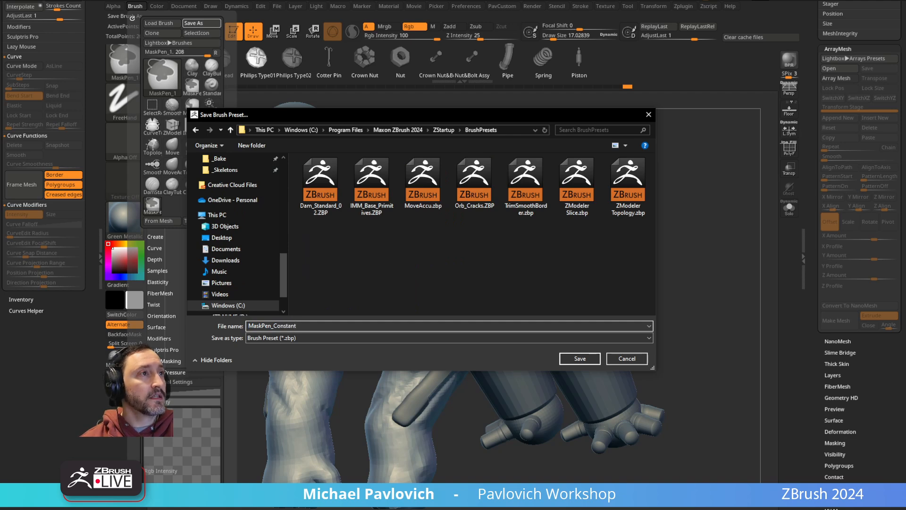
pyautogui.press('Return')
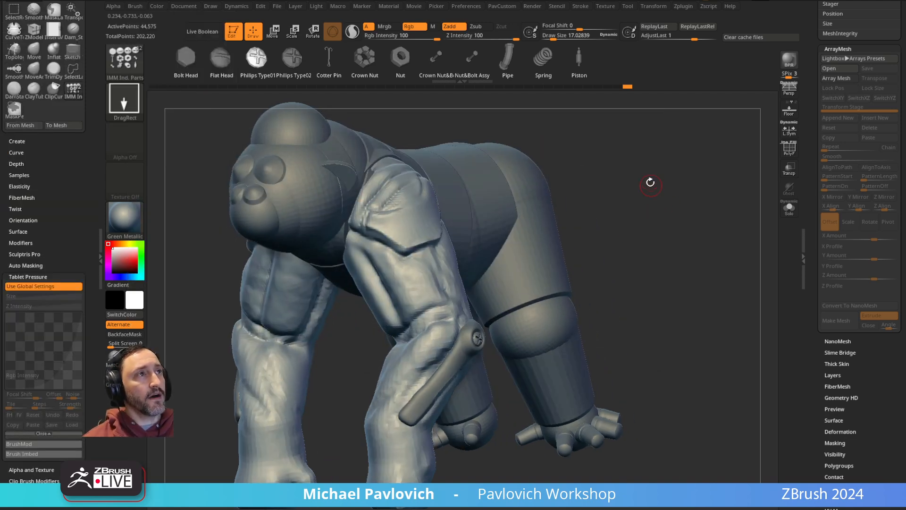
# Step: Choose MaskPen_Constant as the active masking brush and skip its usage note until the next restart
pyautogui.press('ctrl')
pyautogui.press('ctrl')
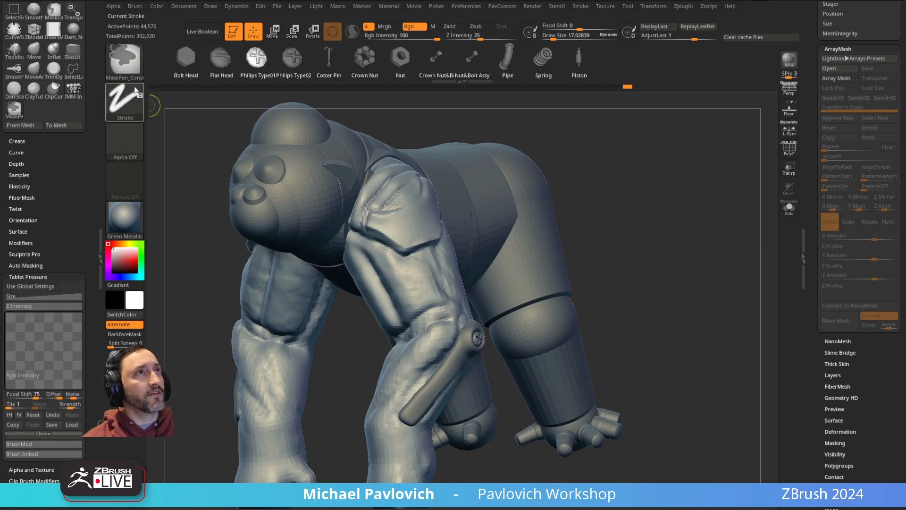
pyautogui.press('b')
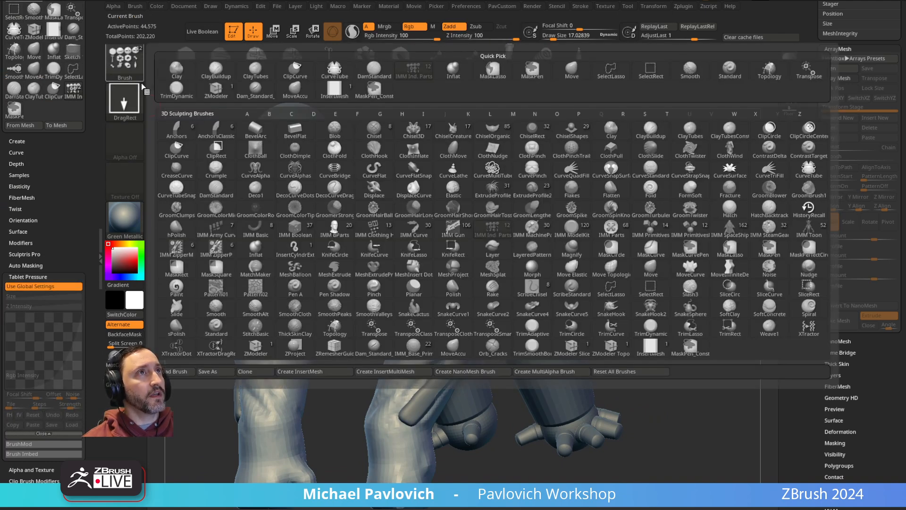
pyautogui.click(690, 349)
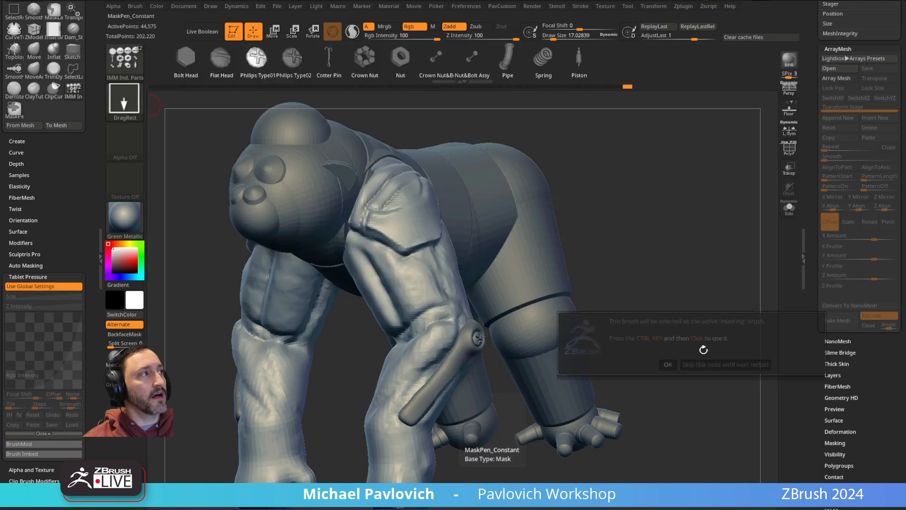
pyautogui.click(693, 365)
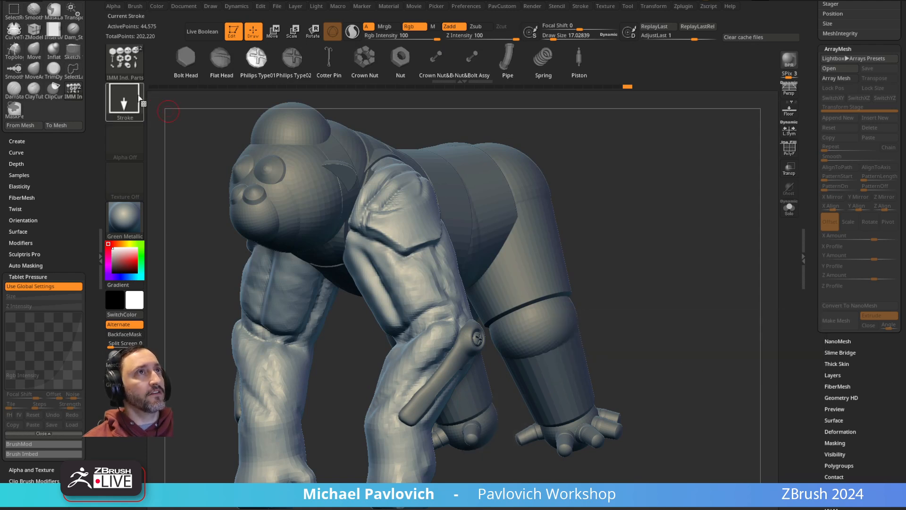
# Step: Test MaskPen_Constant with a mask stroke down the gorilla's upper arm and clear the mask
pyautogui.press('ctrl')
pyautogui.keyDown('ctrl'); pyautogui.moveTo(419, 208); pyautogui.dragTo(451, 326); pyautogui.keyUp('ctrl')
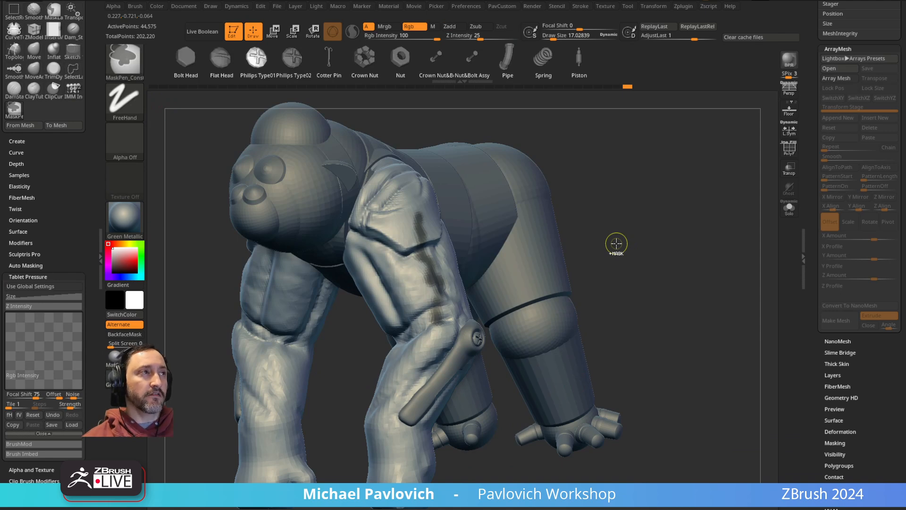
pyautogui.keyDown('ctrl'); pyautogui.moveTo(579, 146); pyautogui.dragTo(627, 242); pyautogui.keyUp('ctrl')
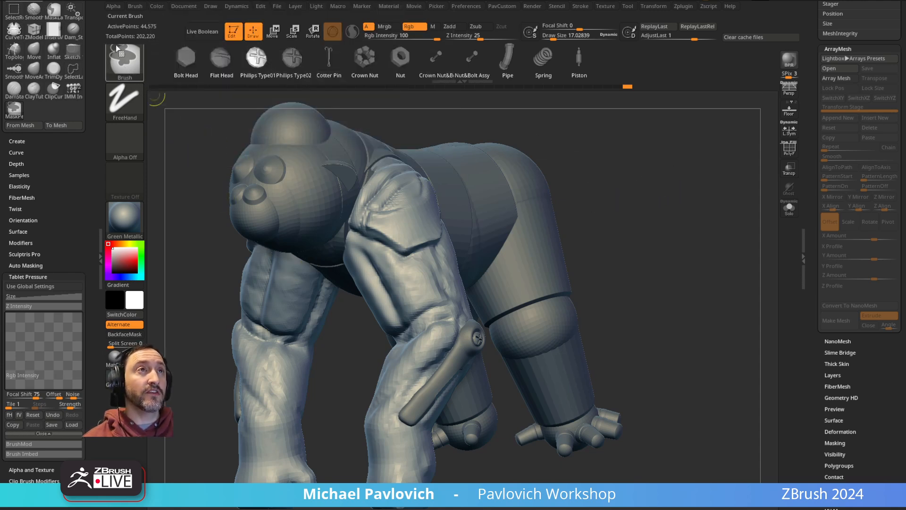
# Step: Start saving the brush again, browse to Maxon ZBrush 2024's ZData folder, and compare BrushPresets with BrushPresets - Copy
pyautogui.click(135, 6)
pyautogui.click(189, 23)
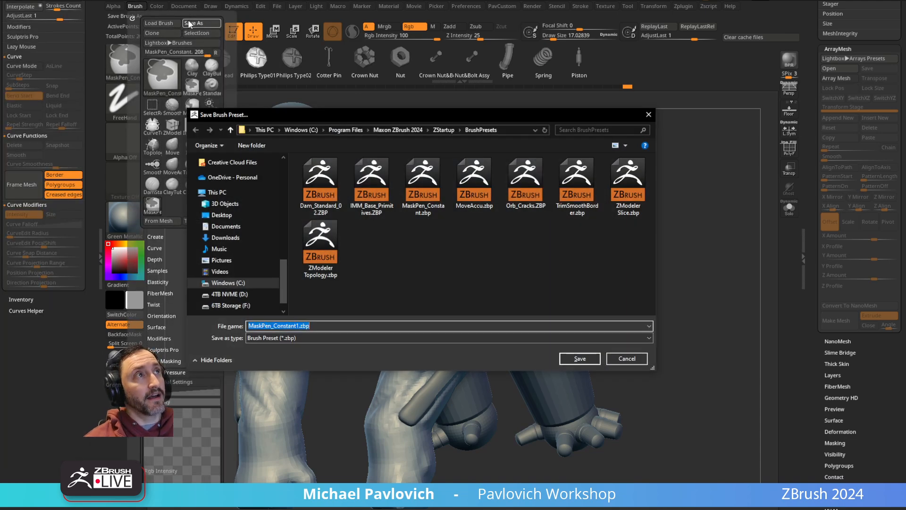
pyautogui.click(405, 129)
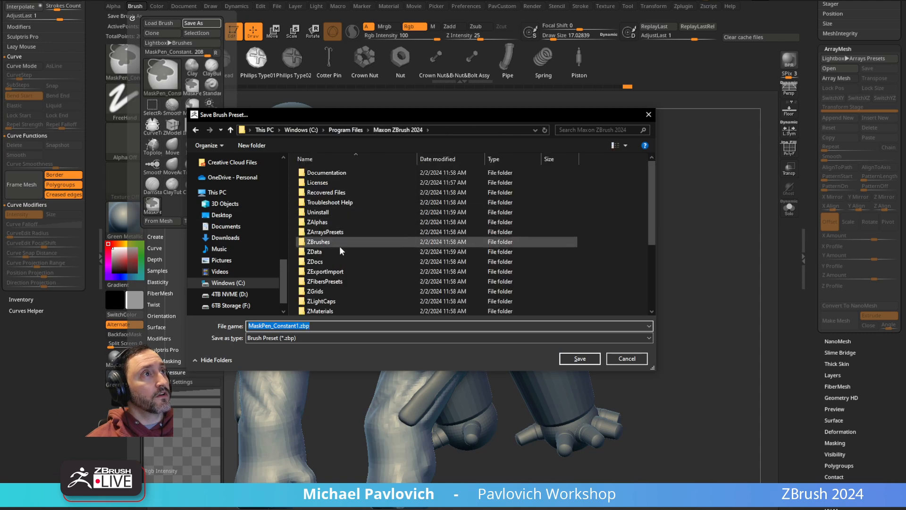
pyautogui.doubleClick(336, 252)
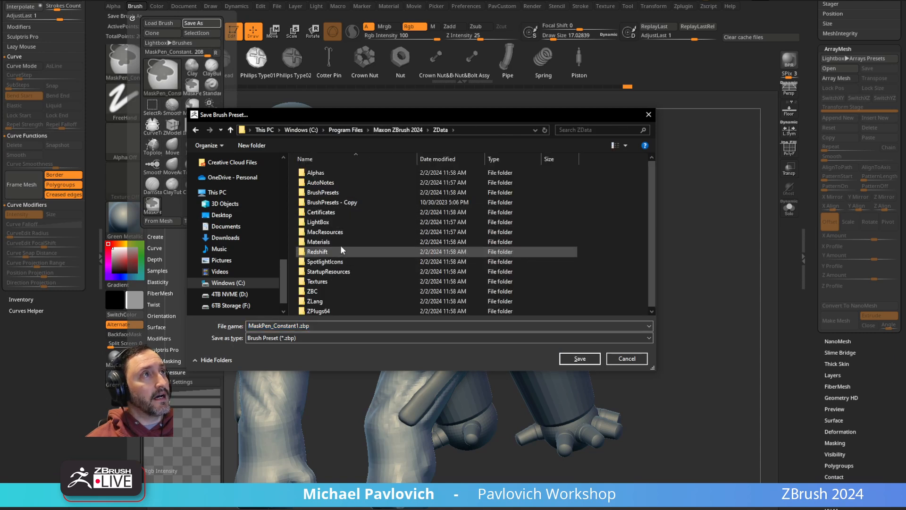
pyautogui.click(348, 196)
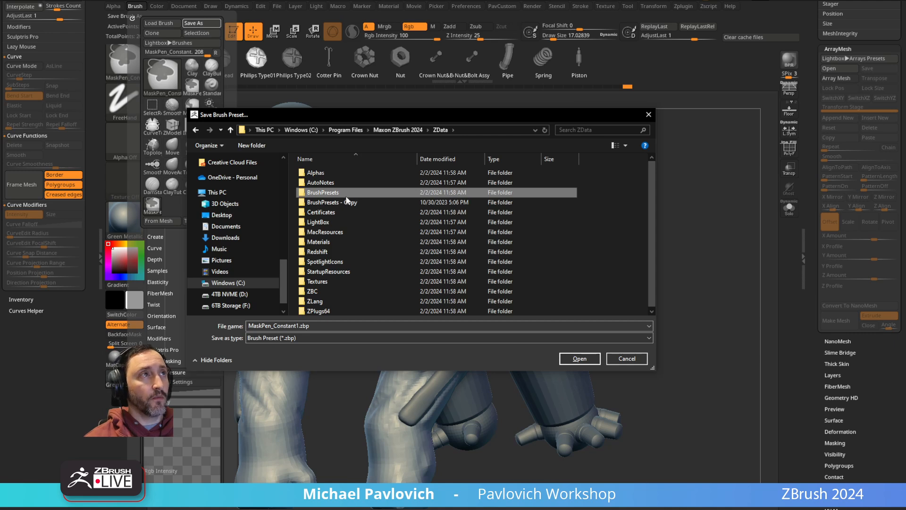
pyautogui.click(344, 203)
pyautogui.click(344, 193)
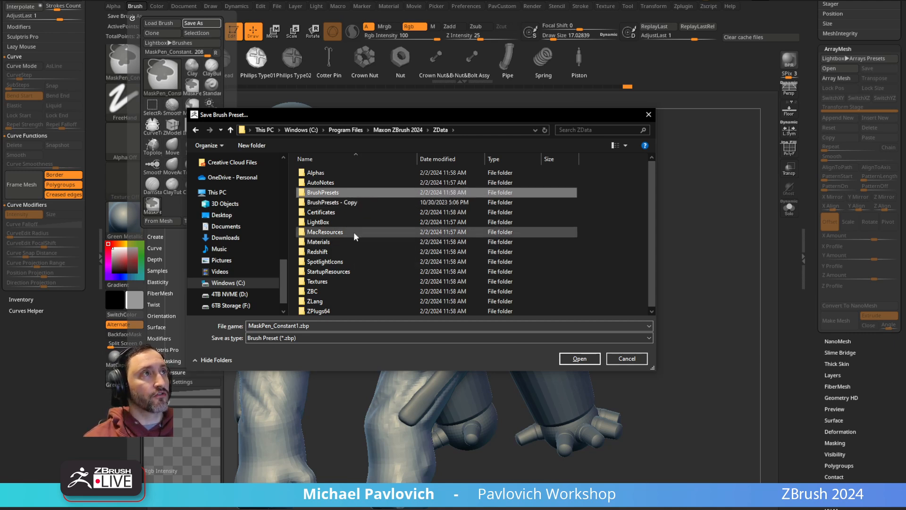
pyautogui.click(352, 202)
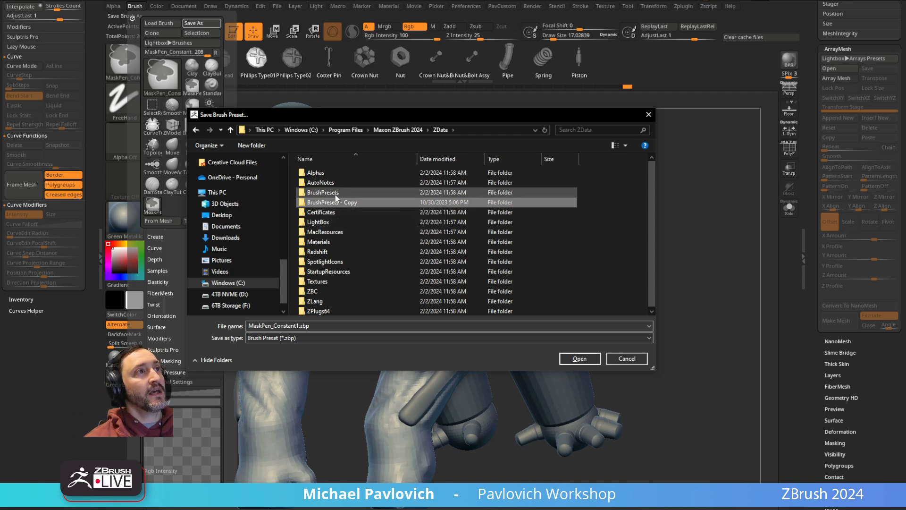
# Step: Locate the default MaskPen.ZBP in ZData's BrushPresets folder and cancel the save without overwriting it
pyautogui.doubleClick(338, 193)
pyautogui.scroll(-3, 353, 239)
pyautogui.click(355, 240)
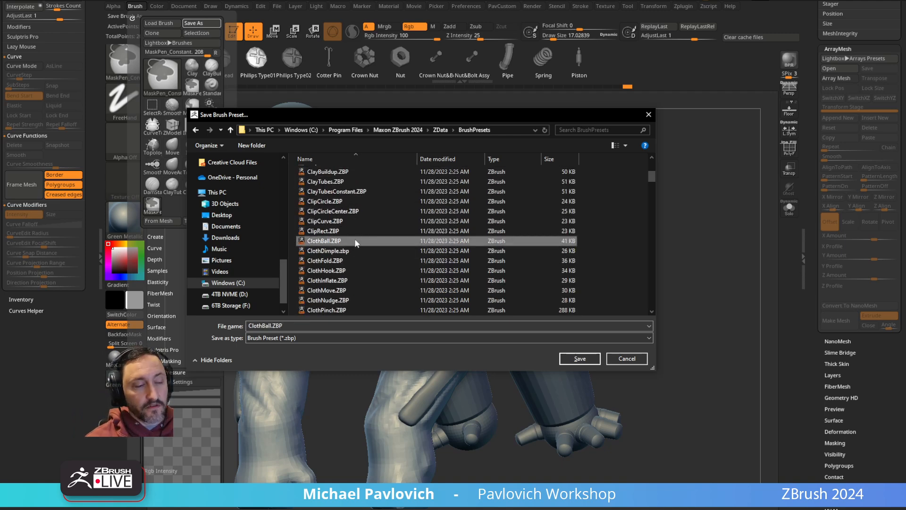
pyautogui.press('m')
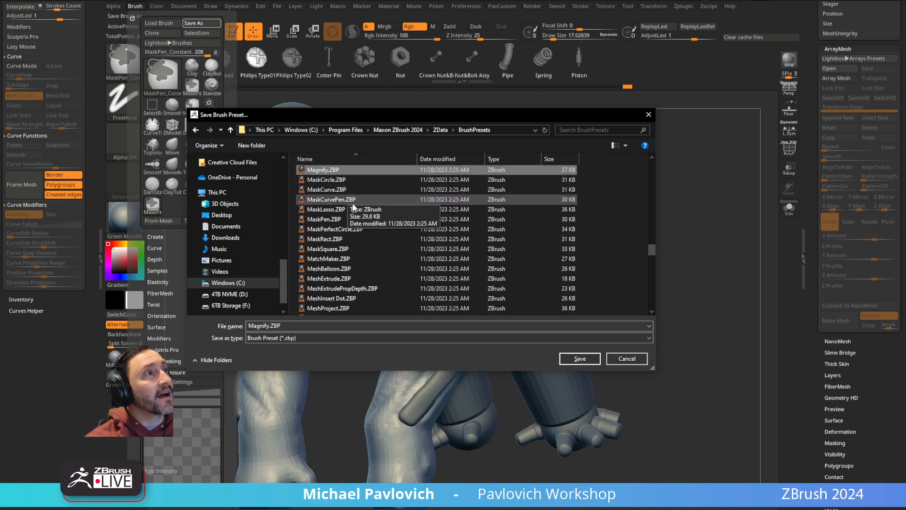
pyautogui.click(350, 218)
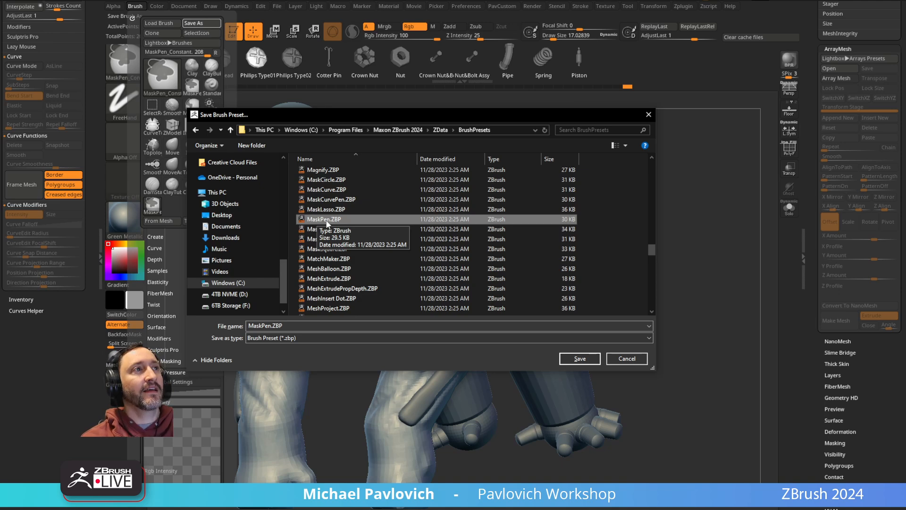
pyautogui.click(625, 359)
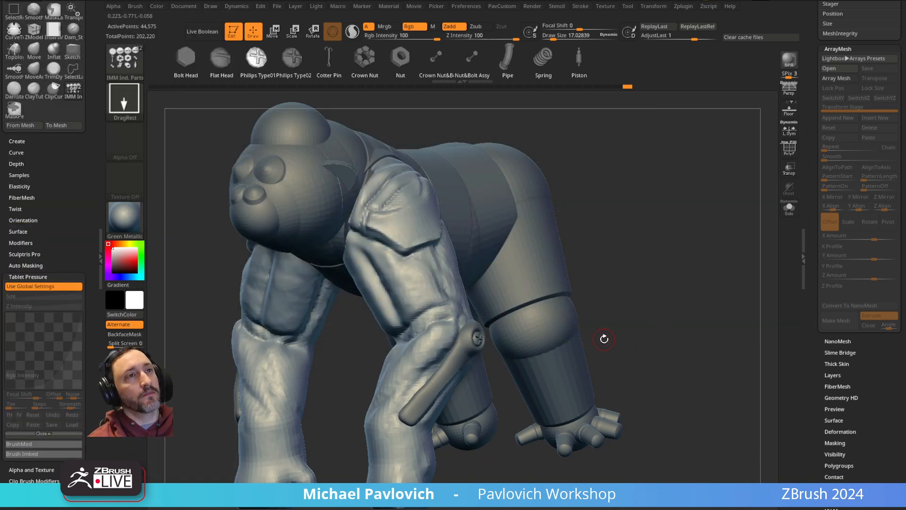
# Step: Paint a mask stroke down the gorilla's upper arm with MaskPen_Constant
pyautogui.keyDown('ctrl'); pyautogui.moveTo(409, 220); pyautogui.dragTo(429, 337); pyautogui.keyUp('ctrl')
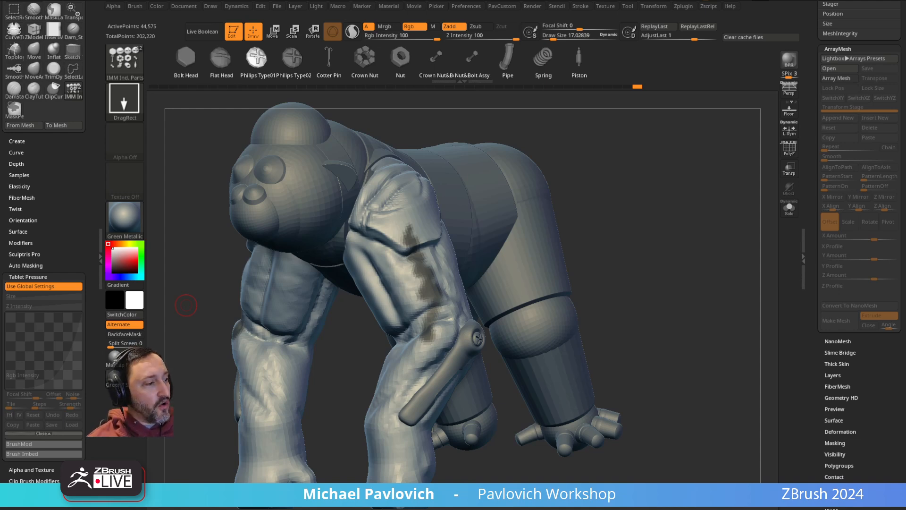
# Step: Switch to the browser, return to the YouTube channel's playlists page, and look through the created playlists
pyautogui.hotkey('alt', 'Tab')
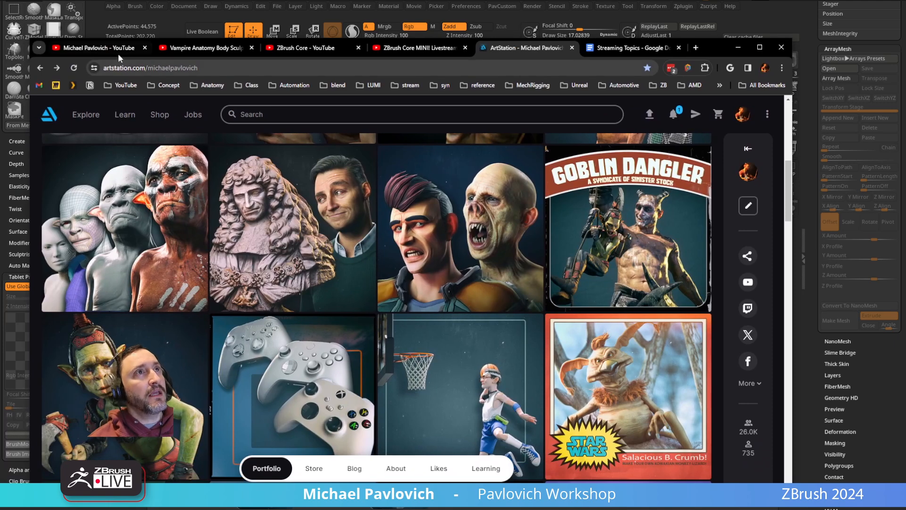
pyautogui.click(117, 49)
pyautogui.click(40, 67)
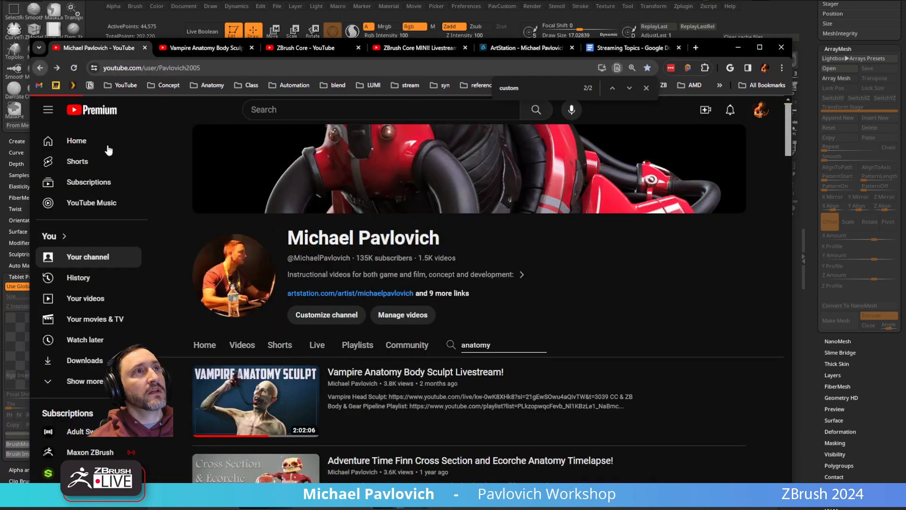
pyautogui.click(40, 68)
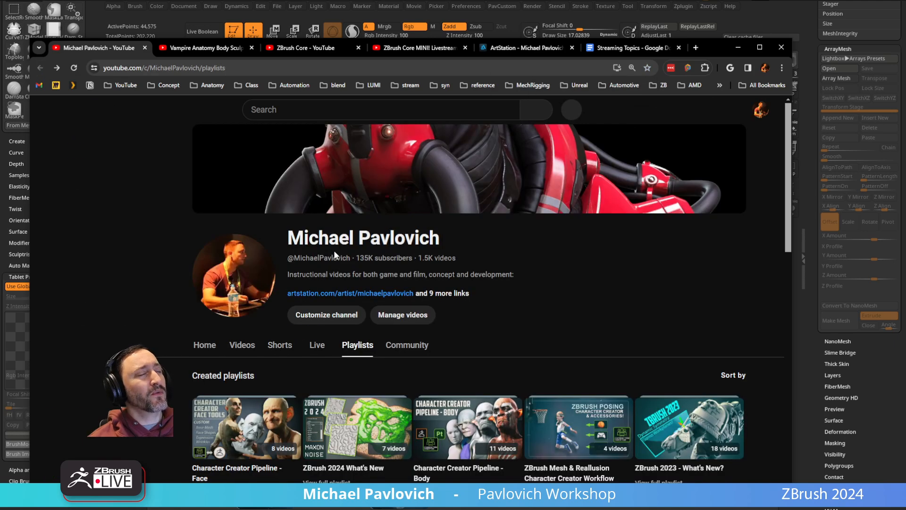
pyautogui.scroll(-6, 472, 330)
pyautogui.scroll(-1, 538, 308)
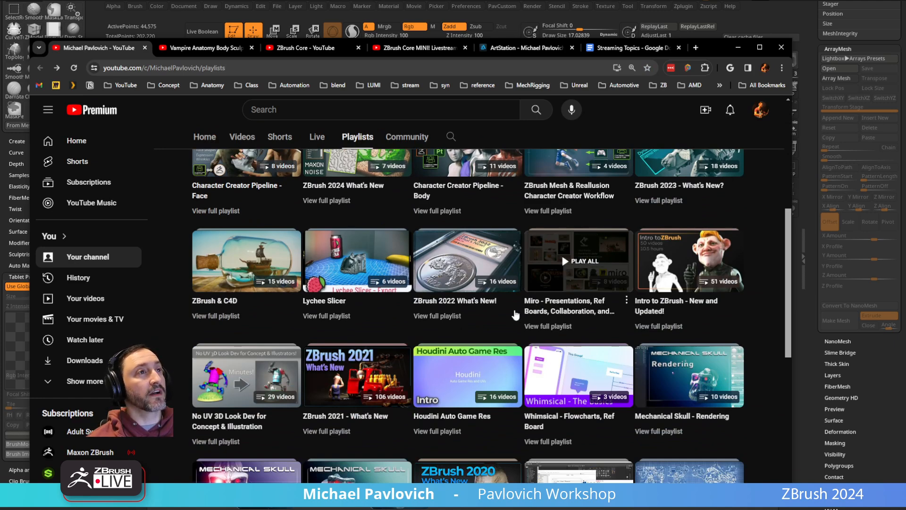
pyautogui.scroll(4, 533, 314)
pyautogui.scroll(-2, 604, 368)
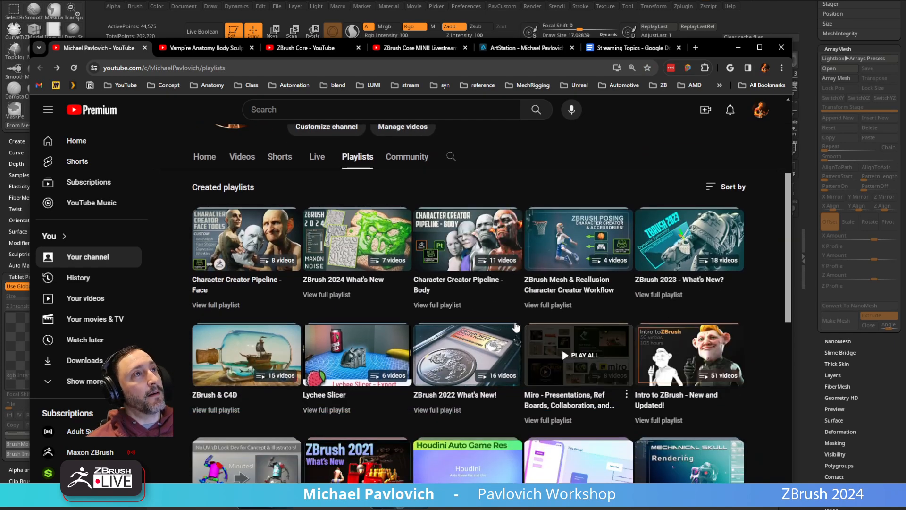
# Step: Find the "Intro to ZBrush - New and Updated!" playlist on the channel's home page and open it
pyautogui.click(204, 156)
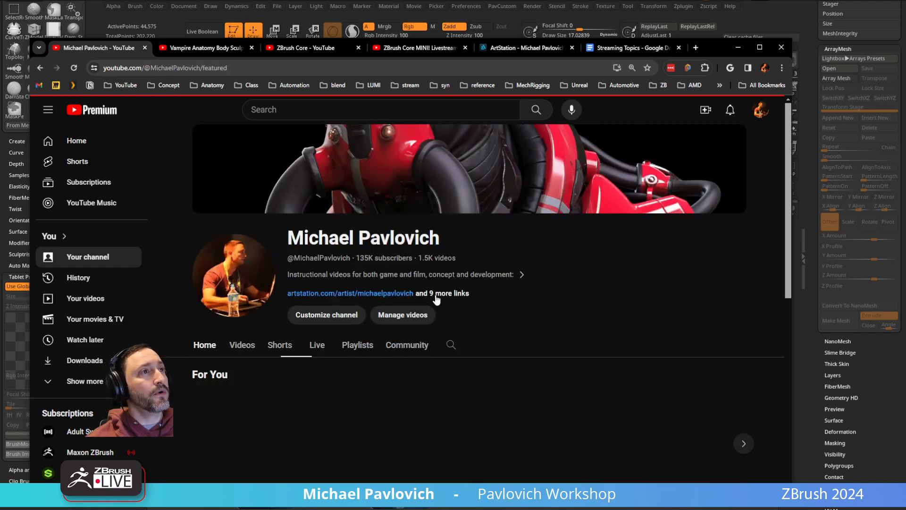
pyautogui.scroll(-10, 255, 329)
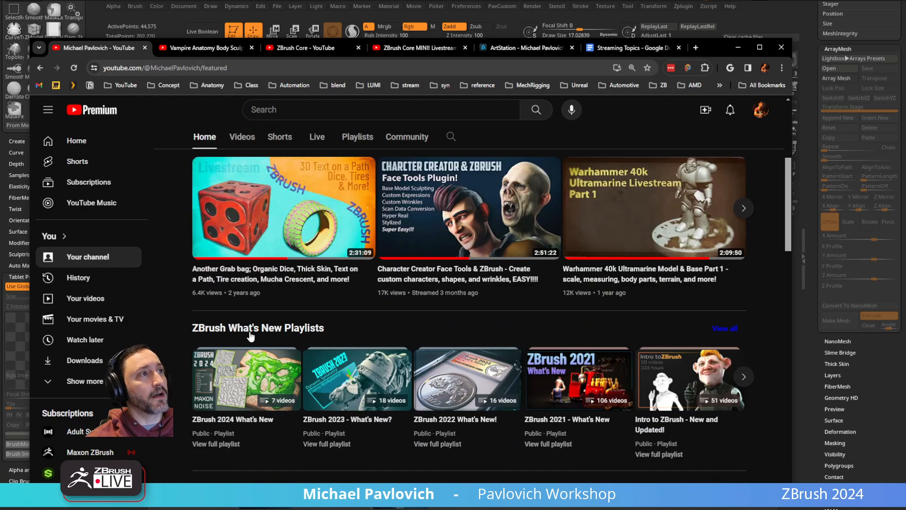
pyautogui.scroll(2, 300, 243)
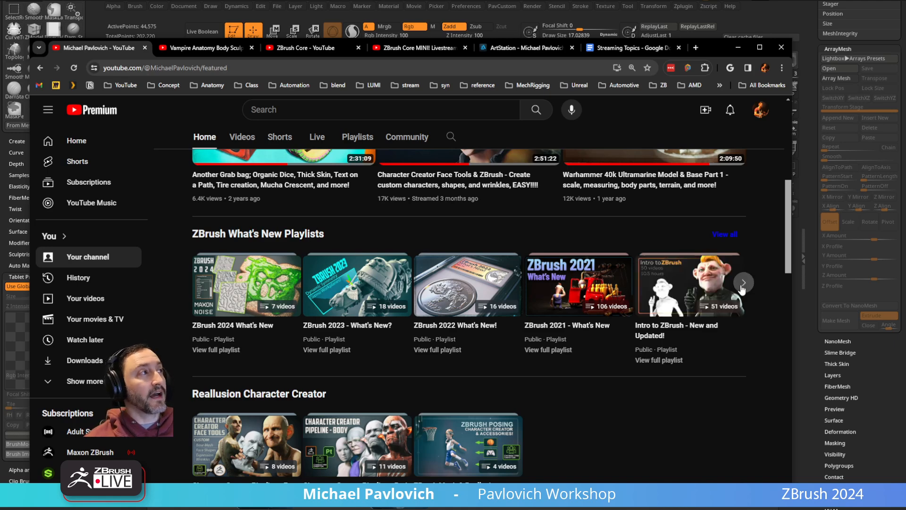
pyautogui.click(663, 325)
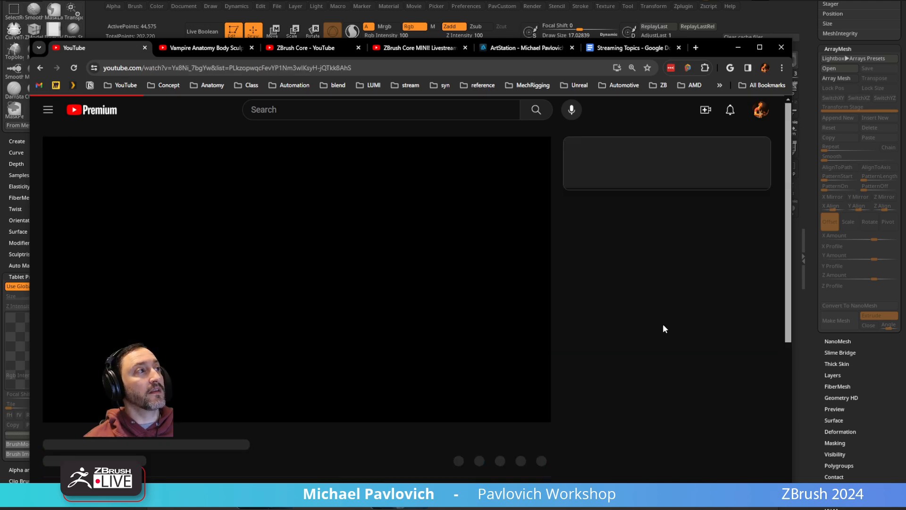
pyautogui.click(86, 410)
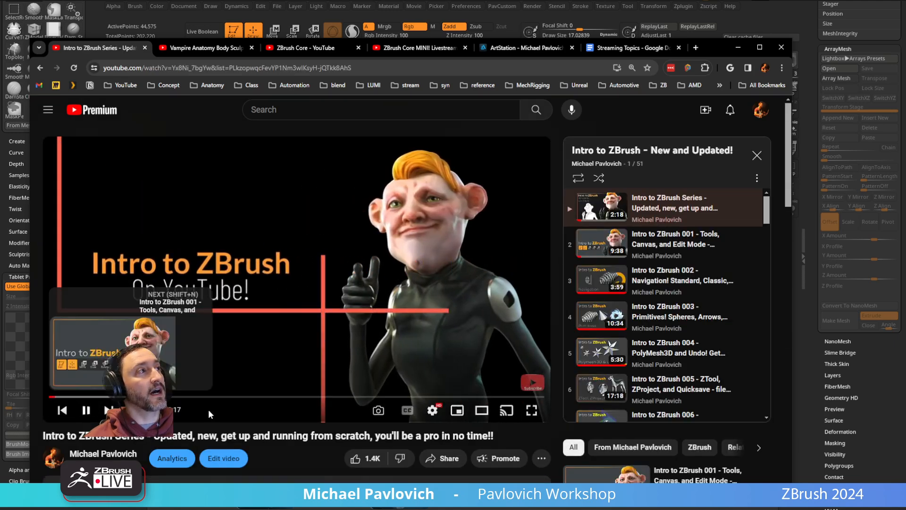
# Step: Look through the videos in the "Intro to ZBrush - New and Updated!" playlist, and switch back to ZBrush
pyautogui.scroll(-12, 717, 303)
pyautogui.scroll(-14, 717, 303)
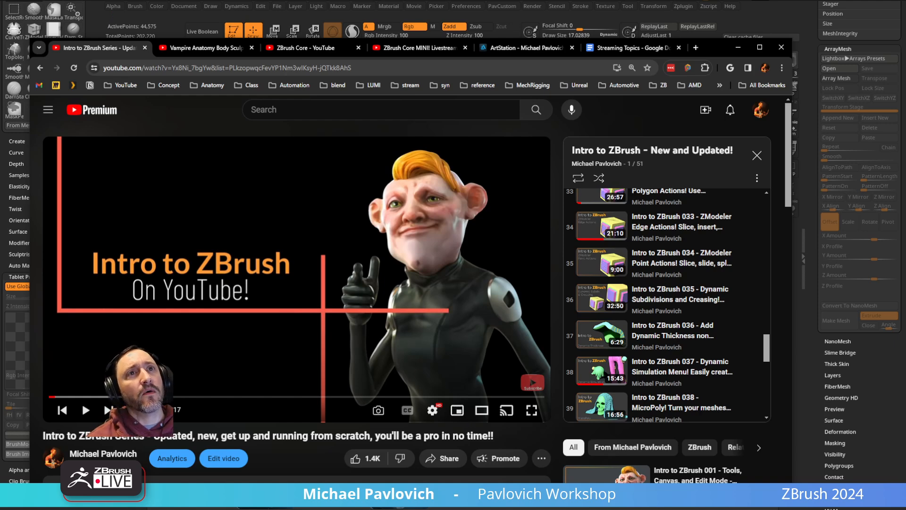
pyautogui.hotkey('alt', 'Tab')
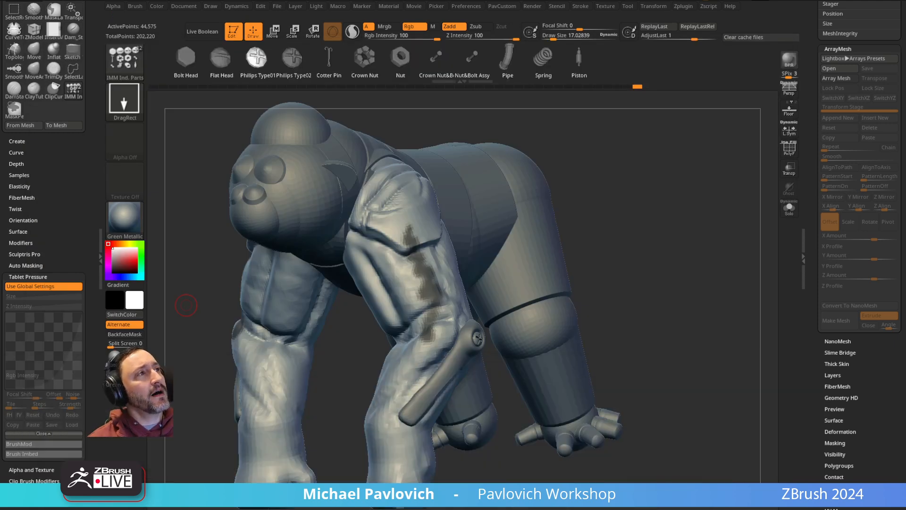
# Step: Return the masking brush from MaskPen_Constant to MaskPen and collapse the brush's Tablet Pressure settings
pyautogui.moveTo(629, 168); pyautogui.dragTo(680, 177)
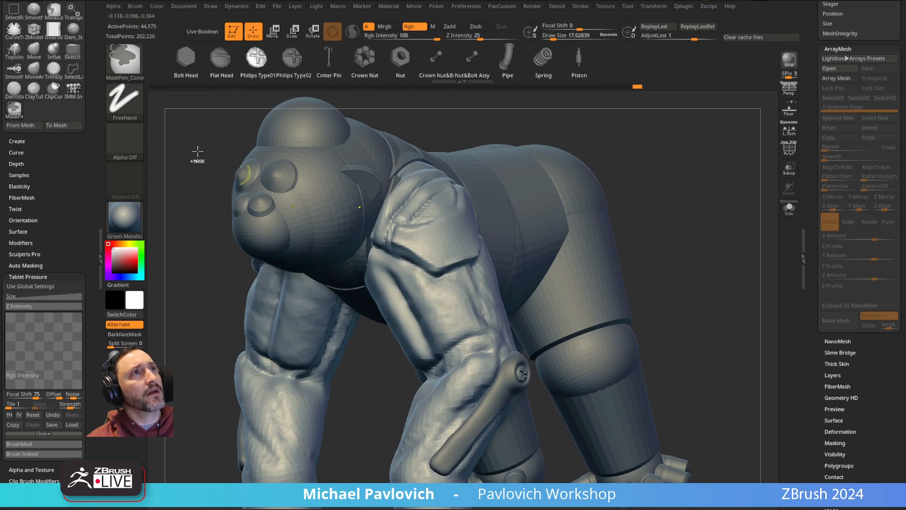
pyautogui.keyDown('ctrl'); pyautogui.click(125, 62); pyautogui.keyUp('ctrl')
pyautogui.moveTo(751, 182); pyautogui.dragTo(651, 232)
pyautogui.press('shift')
pyautogui.keyDown('shift'); pyautogui.click(20, 277); pyautogui.keyUp('shift')
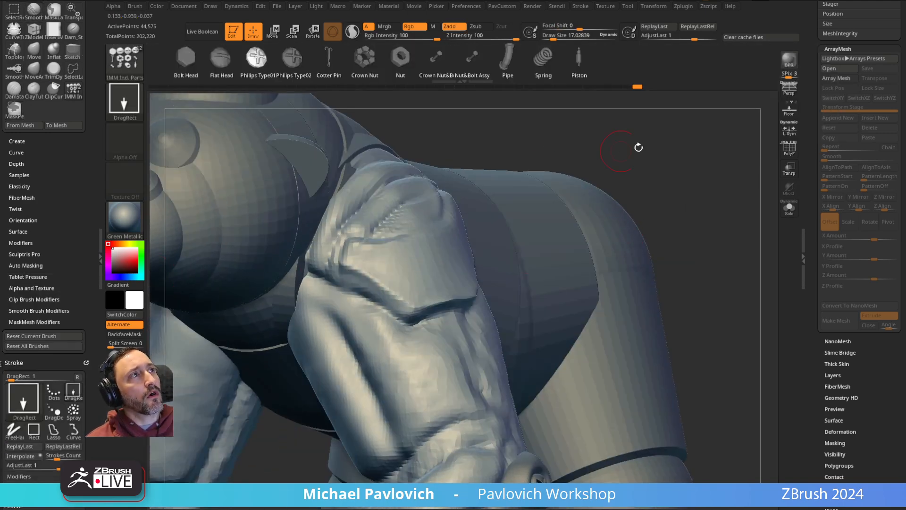
# Step: Examine the RightClick Navigation and Enable RightClick Popup options in the interface's navigation preferences, and try out right-click navigation over the shoulder
pyautogui.moveTo(625, 150); pyautogui.dragTo(556, 221)
pyautogui.moveTo(427, 322)
pyautogui.mouseDown(button='right')
pyautogui.moveTo(549, 173)
pyautogui.moveTo(475, 358)
pyautogui.moveTo(438, 302)
pyautogui.moveTo(417, 313)
pyautogui.moveTo(420, 324)
pyautogui.moveTo(504, 113)
pyautogui.mouseUp(button='right')
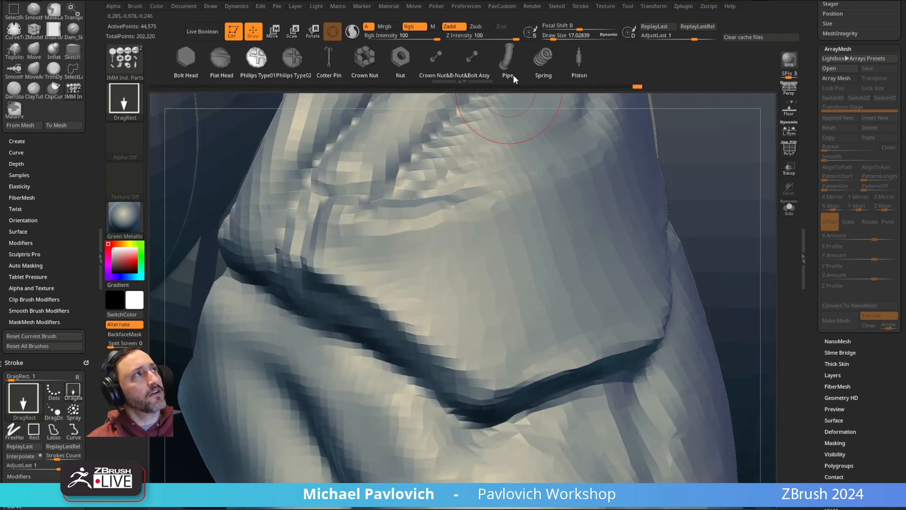
pyautogui.click(466, 6)
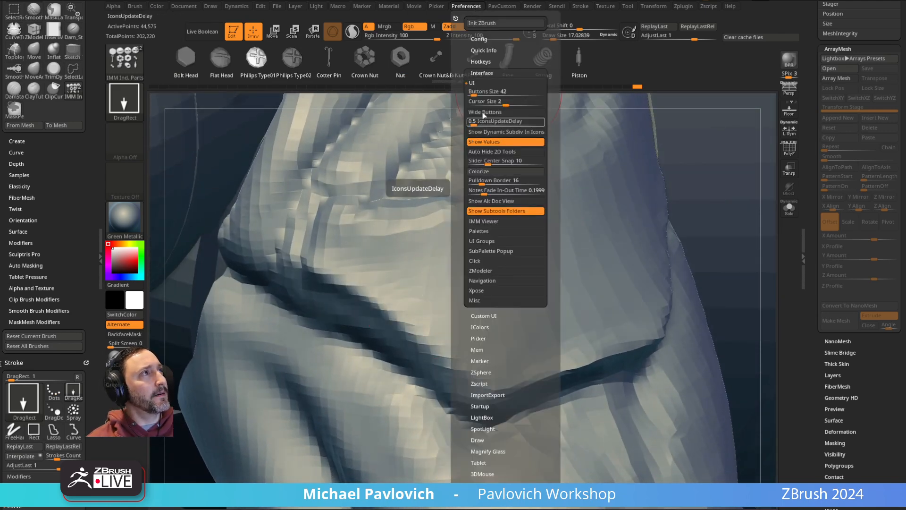
pyautogui.press('shift')
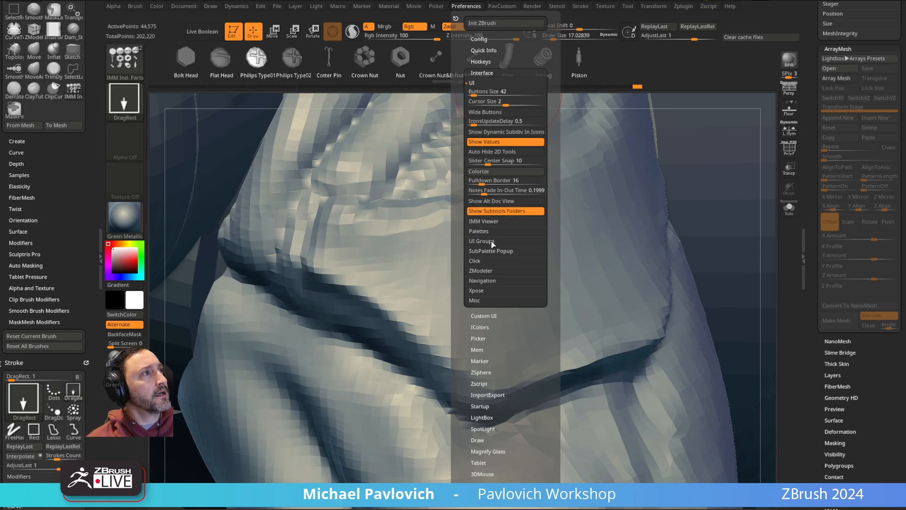
pyautogui.press('shift')
pyautogui.press('shift')
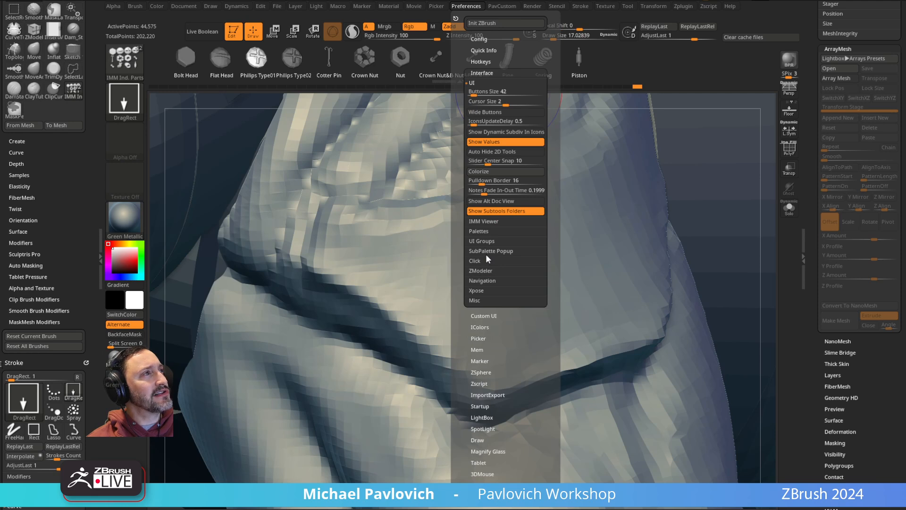
pyautogui.click(486, 280)
pyautogui.click(501, 320)
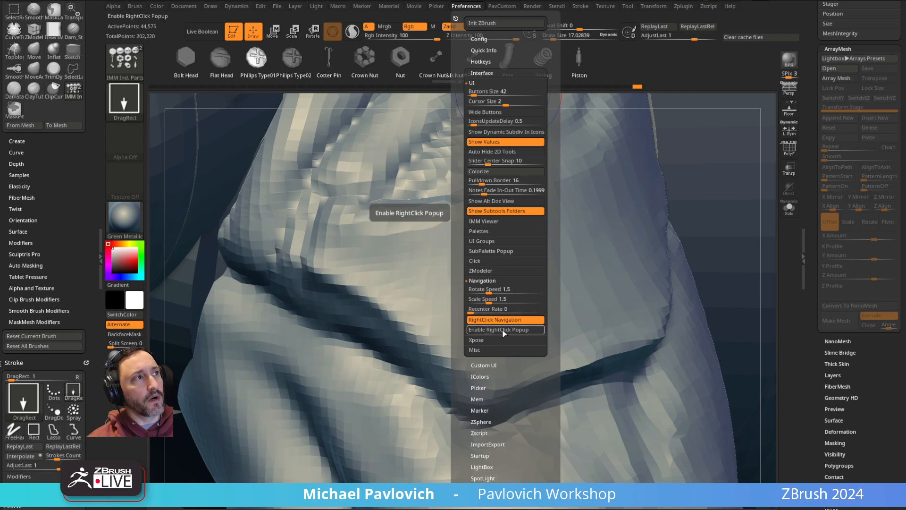
pyautogui.moveTo(420, 251); pyautogui.dragTo(420, 259, button='right')
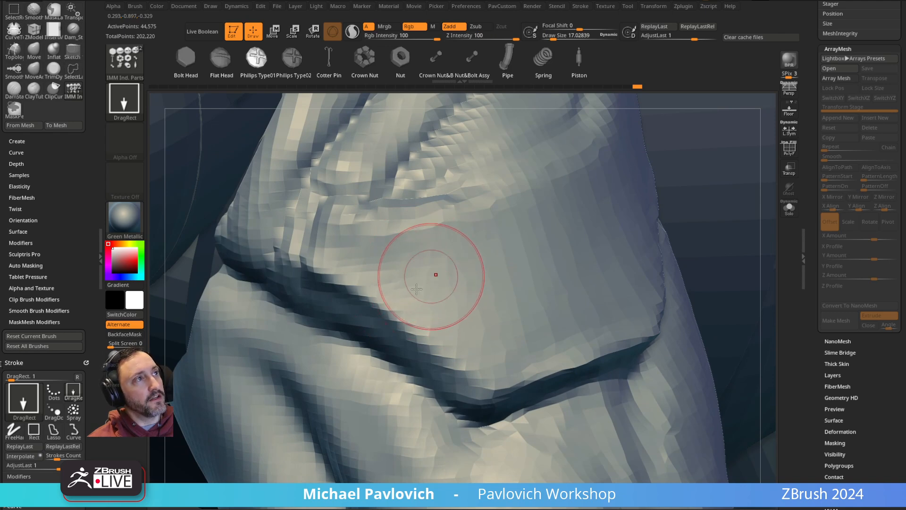
pyautogui.moveTo(417, 269)
pyautogui.mouseDown(button='right')
pyautogui.moveTo(398, 252)
pyautogui.moveTo(431, 247)
pyautogui.moveTo(398, 283)
pyautogui.moveTo(427, 297)
pyautogui.moveTo(411, 268)
pyautogui.moveTo(469, 330)
pyautogui.moveTo(418, 268)
pyautogui.moveTo(528, 245)
pyautogui.moveTo(467, 270)
pyautogui.mouseUp(button='right')
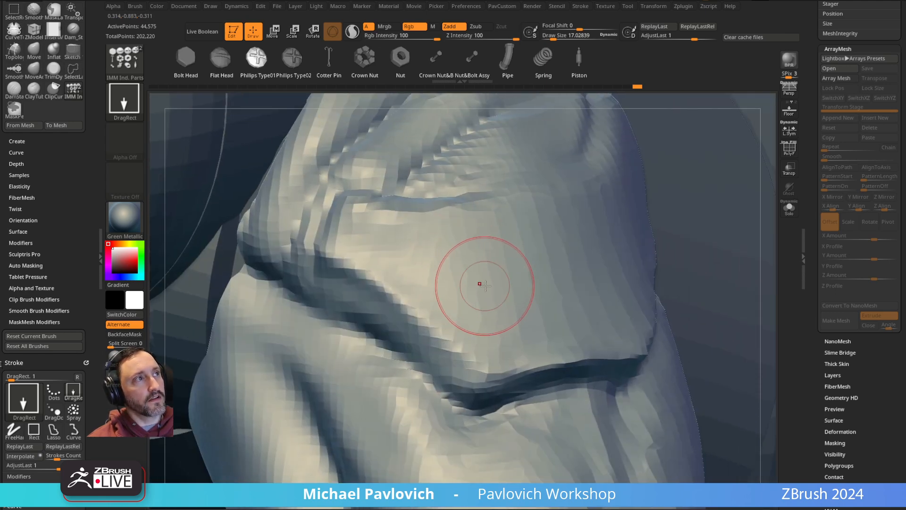
# Step: Remesh the gorilla's arms with DynaMesh at a resolution of 816
pyautogui.press('space')
pyautogui.click(514, 204)
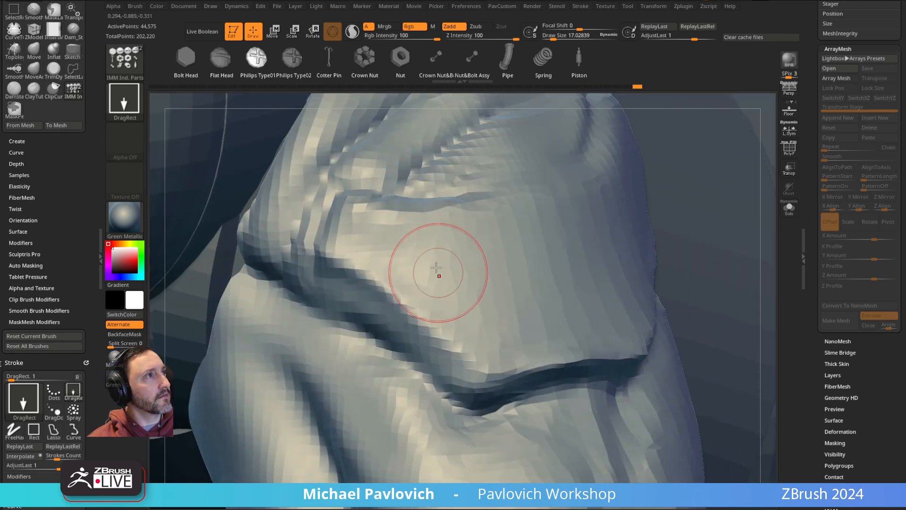
pyautogui.keyDown('ctrl'); pyautogui.moveTo(765, 202); pyautogui.dragTo(778, 244); pyautogui.keyUp('ctrl')
pyautogui.keyDown('ctrl'); pyautogui.moveTo(560, 267); pyautogui.dragTo(479, 184, button='right'); pyautogui.keyUp('ctrl')
# Step: Select the Standard brush and set the draw size to about 14
pyautogui.press('b')
pyautogui.press('s')
pyautogui.press('t')
pyautogui.moveTo(512, 249); pyautogui.dragTo(544, 151, button='right')
pyautogui.press('s')
pyautogui.moveTo(433, 294); pyautogui.dragTo(441, 294)
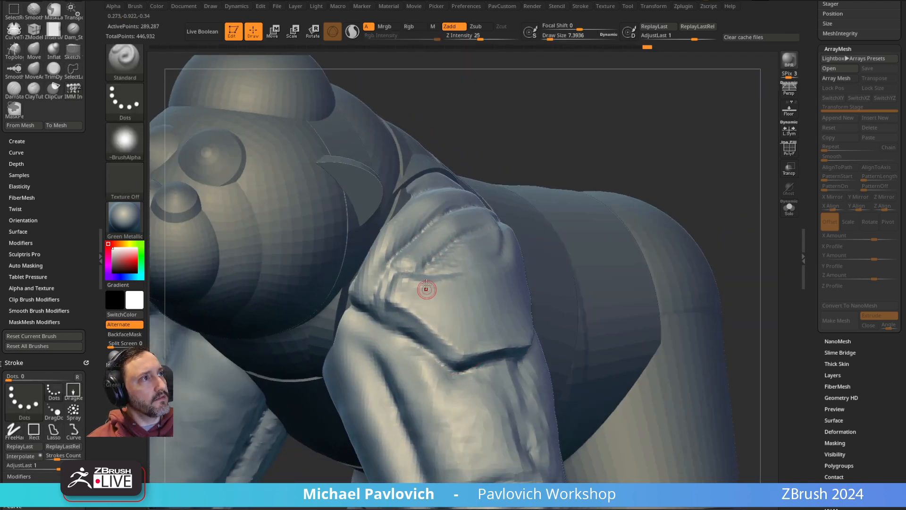
pyautogui.moveTo(544, 151); pyautogui.dragTo(609, 156, button='right')
pyautogui.press('s')
# Step: Paint a MaskPen outline along the crease at the lower edge of the shoulder plate
pyautogui.moveTo(417, 289); pyautogui.dragTo(403, 301)
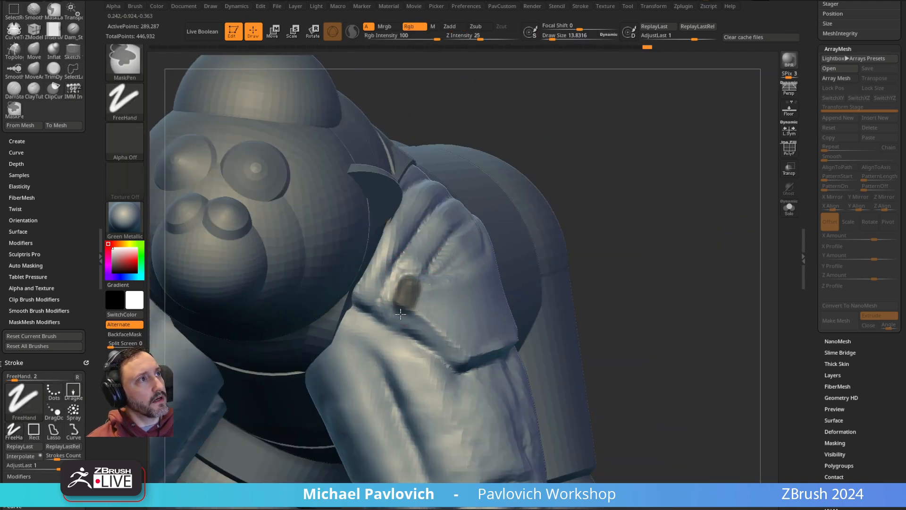
pyautogui.moveTo(623, 255); pyautogui.dragTo(458, 348, button='right')
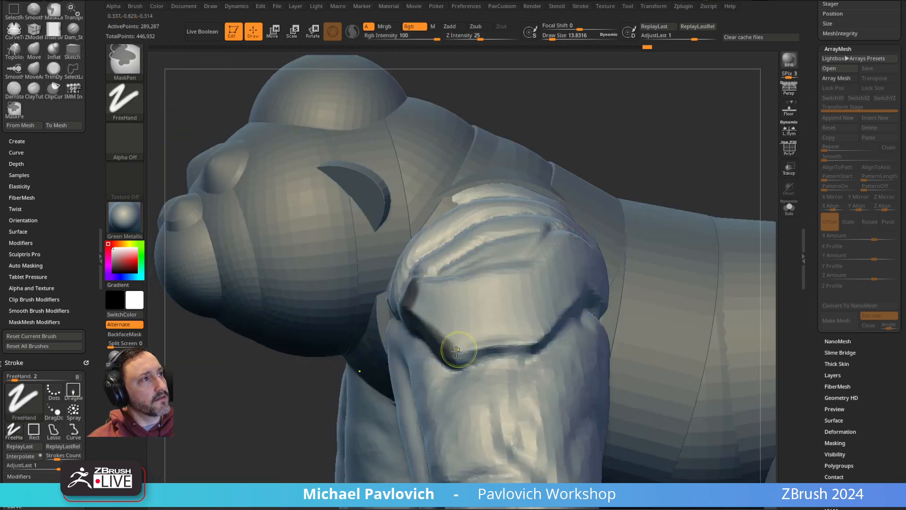
pyautogui.keyDown('ctrl'); pyautogui.moveTo(480, 351); pyautogui.dragTo(539, 338); pyautogui.keyUp('ctrl')
pyautogui.moveTo(643, 174); pyautogui.dragTo(562, 203)
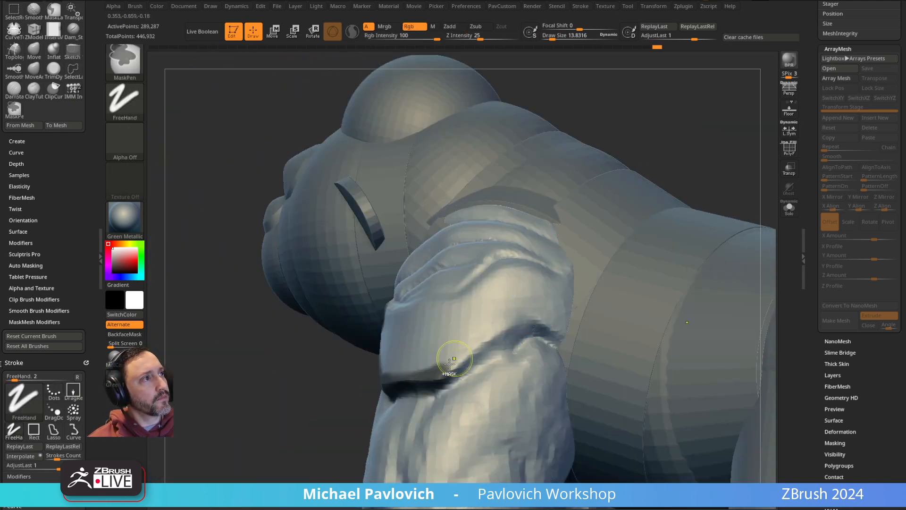
pyautogui.keyDown('ctrl'); pyautogui.moveTo(475, 355); pyautogui.dragTo(536, 323); pyautogui.keyUp('ctrl')
# Step: Isolate the arms and continue the mask outline around the back and upper edge until it encloses the shoulder plate area
pyautogui.click(789, 208)
pyautogui.moveTo(722, 181); pyautogui.dragTo(660, 217)
pyautogui.moveTo(486, 375)
pyautogui.keyDown('ctrl'); pyautogui.mouseDown()
pyautogui.moveTo(507, 361)
pyautogui.moveTo(578, 392)
pyautogui.moveTo(622, 358)
pyautogui.moveTo(575, 297)
pyautogui.moveTo(538, 326)
pyautogui.mouseUp(); pyautogui.keyUp('ctrl')
pyautogui.moveTo(593, 188); pyautogui.dragTo(547, 323)
pyautogui.keyDown('ctrl'); pyautogui.moveTo(495, 299); pyautogui.dragTo(484, 304); pyautogui.keyUp('ctrl')
pyautogui.moveTo(608, 245)
pyautogui.mouseDown()
pyautogui.moveTo(680, 215)
pyautogui.moveTo(643, 186)
pyautogui.moveTo(562, 210)
pyautogui.mouseUp()
pyautogui.moveTo(378, 309)
pyautogui.keyDown('ctrl'); pyautogui.mouseDown()
pyautogui.moveTo(418, 323)
pyautogui.moveTo(472, 322)
pyautogui.mouseUp(); pyautogui.keyUp('ctrl')
pyautogui.moveTo(581, 283)
pyautogui.mouseDown()
pyautogui.moveTo(481, 304)
pyautogui.moveTo(519, 278)
pyautogui.mouseUp()
pyautogui.moveTo(645, 225); pyautogui.dragTo(589, 268)
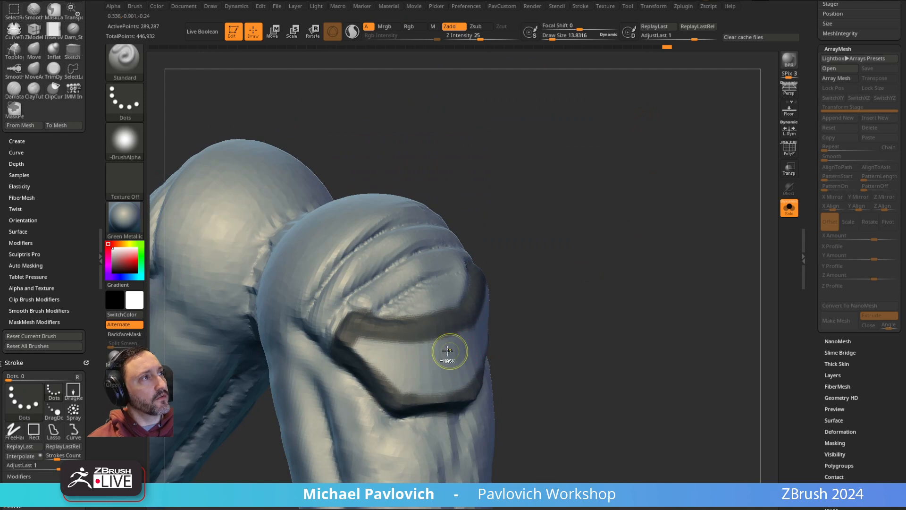
# Step: Mask a spot inside the shoulder outline and fill the enclosed area with Fill Region
pyautogui.scroll(-4, 823, 286)
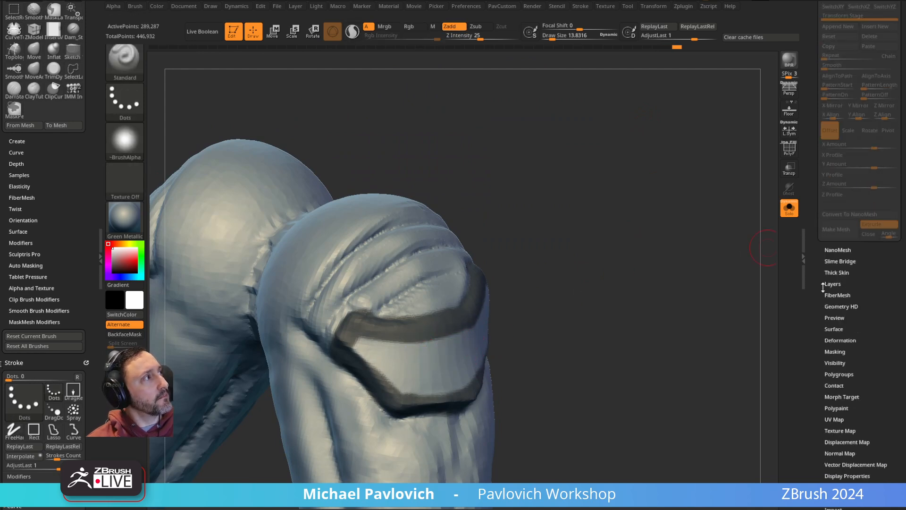
pyautogui.click(835, 352)
pyautogui.scroll(-6, 838, 354)
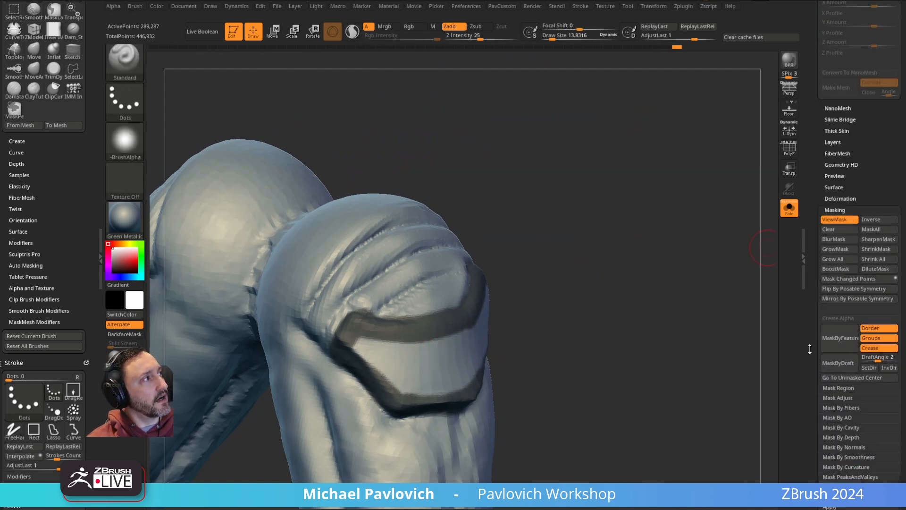
pyautogui.click(839, 357)
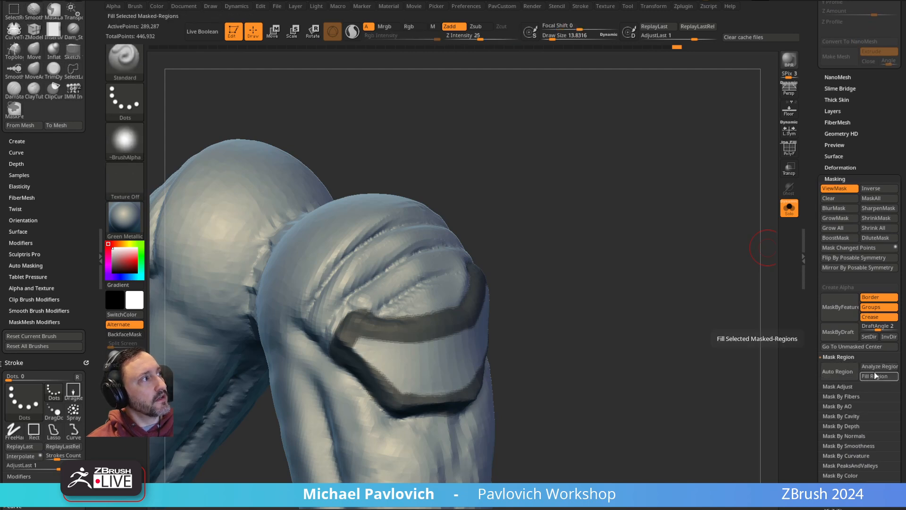
pyautogui.click(875, 376)
pyautogui.keyDown('ctrl'); pyautogui.click(419, 366); pyautogui.keyUp('ctrl')
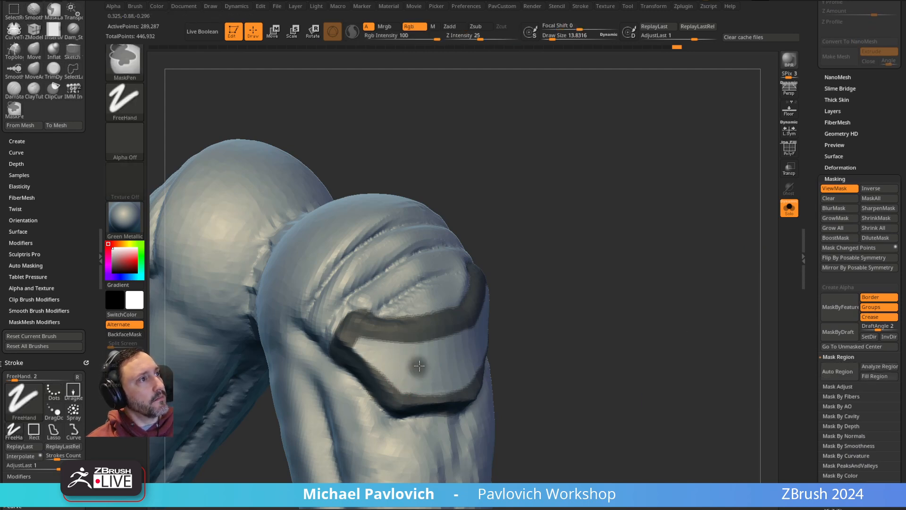
pyautogui.click(870, 375)
# Step: Show only the masked shoulder plate area, split it from the arms into its own subtool, and frame it
pyautogui.moveTo(576, 332); pyautogui.dragTo(624, 298)
pyautogui.moveTo(810, 153); pyautogui.dragTo(799, 404)
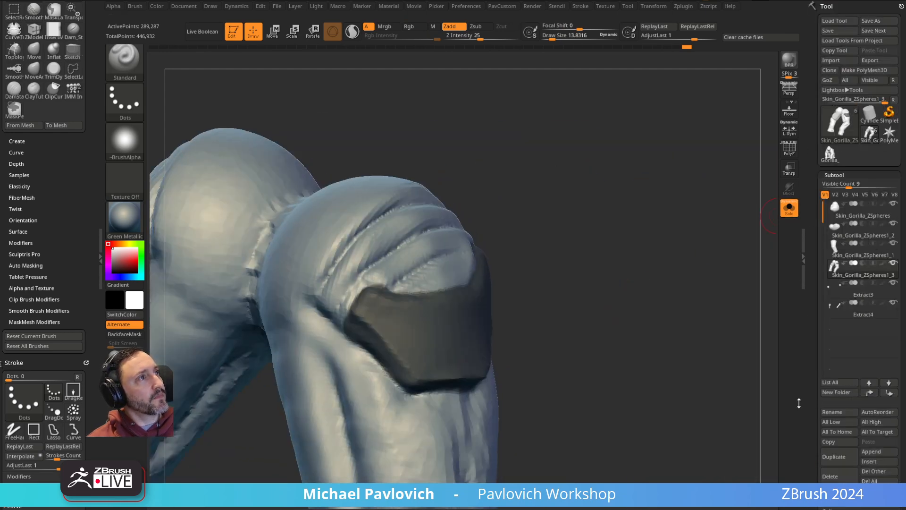
pyautogui.moveTo(596, 329); pyautogui.dragTo(577, 302)
pyautogui.keyDown('ctrl'); pyautogui.keyDown('shift'); pyautogui.click(420, 336); pyautogui.keyUp('shift'); pyautogui.keyUp('ctrl')
pyautogui.press('space')
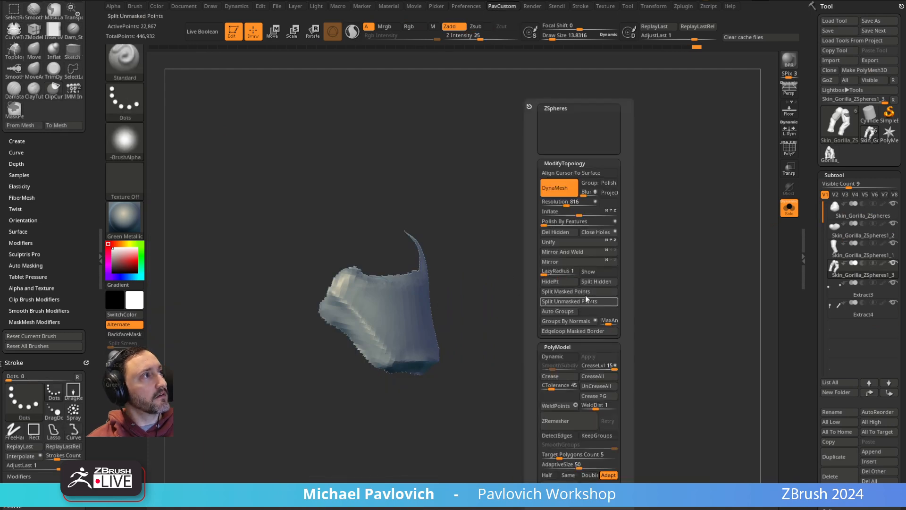
pyautogui.click(595, 281)
pyautogui.press('f')
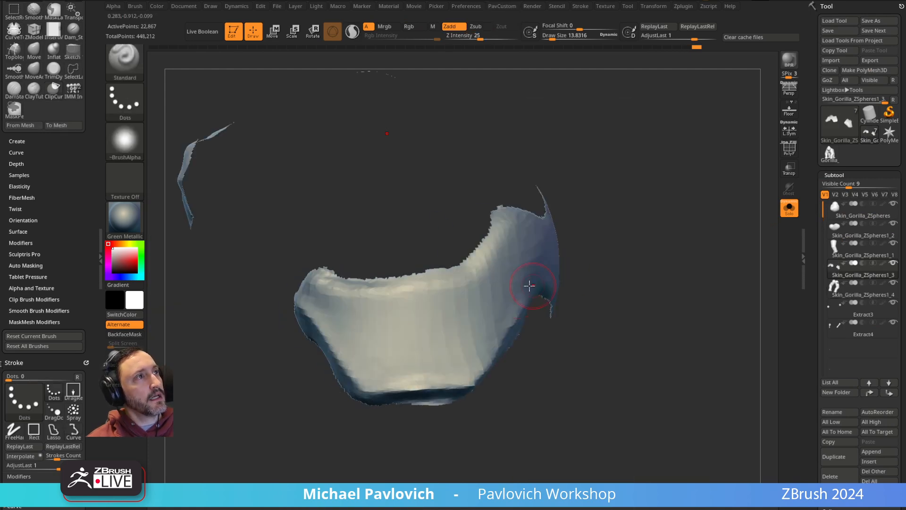
# Step: Collapse the expanded Geometry subsections of the tool settings, including DynaMesh and Dynamic Subdiv
pyautogui.press('space')
pyautogui.moveTo(634, 220); pyautogui.dragTo(631, 248)
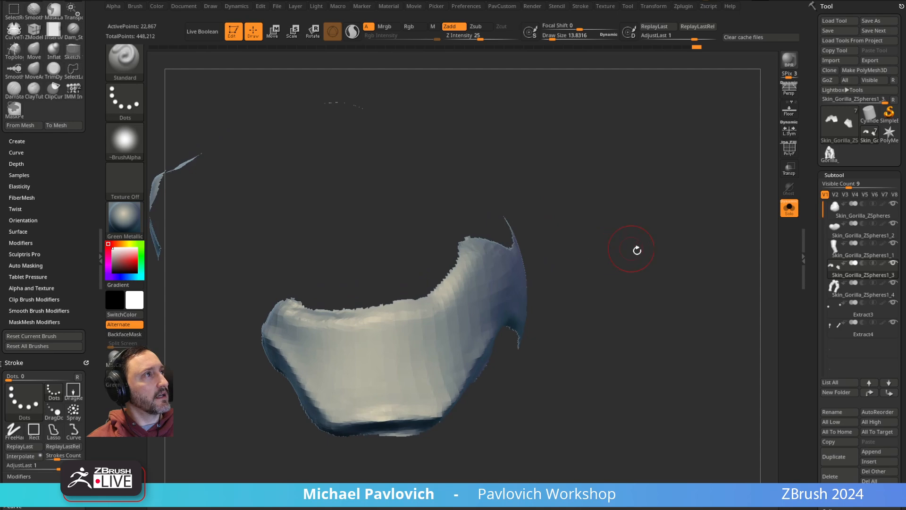
pyautogui.moveTo(806, 245); pyautogui.dragTo(819, 146)
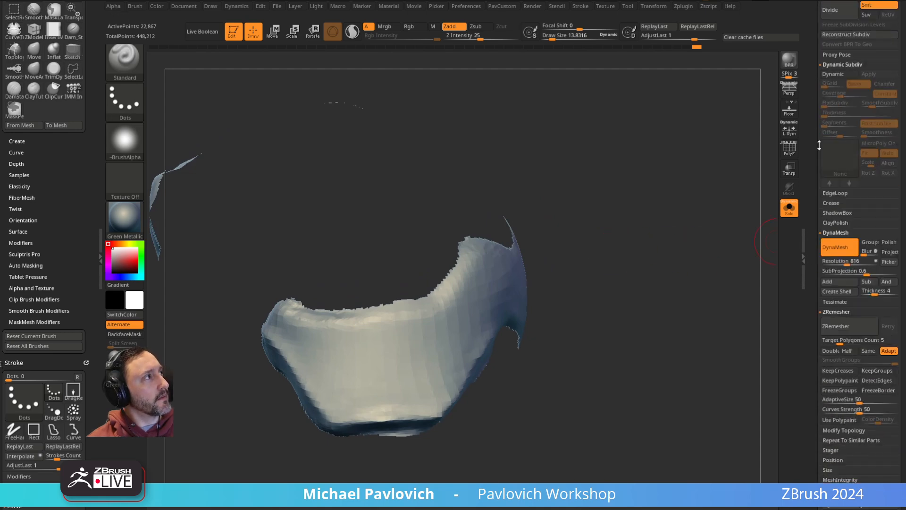
pyautogui.click(835, 233)
pyautogui.keyDown('shift'); pyautogui.click(836, 253); pyautogui.keyUp('shift')
pyautogui.moveTo(814, 329); pyautogui.dragTo(814, 284)
pyautogui.keyDown('shift'); pyautogui.click(827, 282); pyautogui.keyUp('shift')
# Step: Mask the plates by the Border feature only, invert the mask, and smooth the jagged borders with Polish By Features
pyautogui.moveTo(809, 368); pyautogui.dragTo(813, 170)
pyautogui.click(872, 326)
pyautogui.click(840, 331)
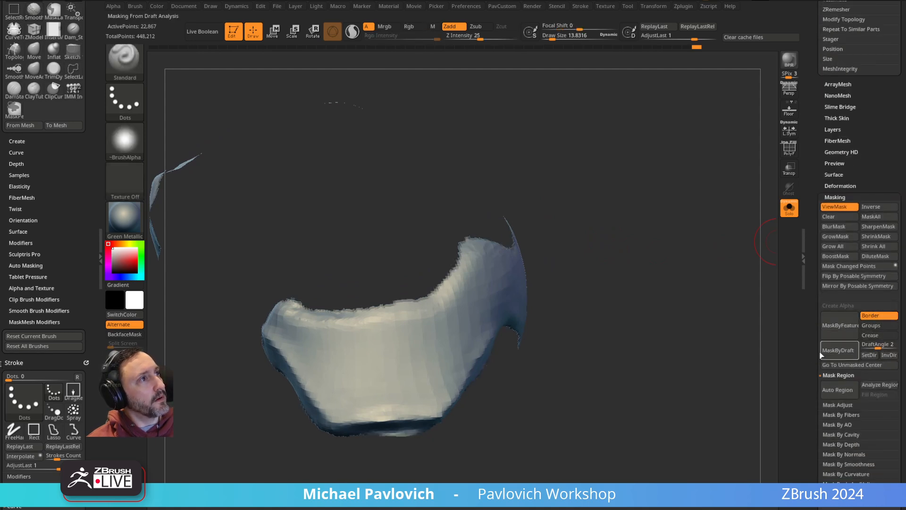
pyautogui.keyDown('ctrl'); pyautogui.click(653, 266); pyautogui.keyUp('ctrl')
pyautogui.press('3')
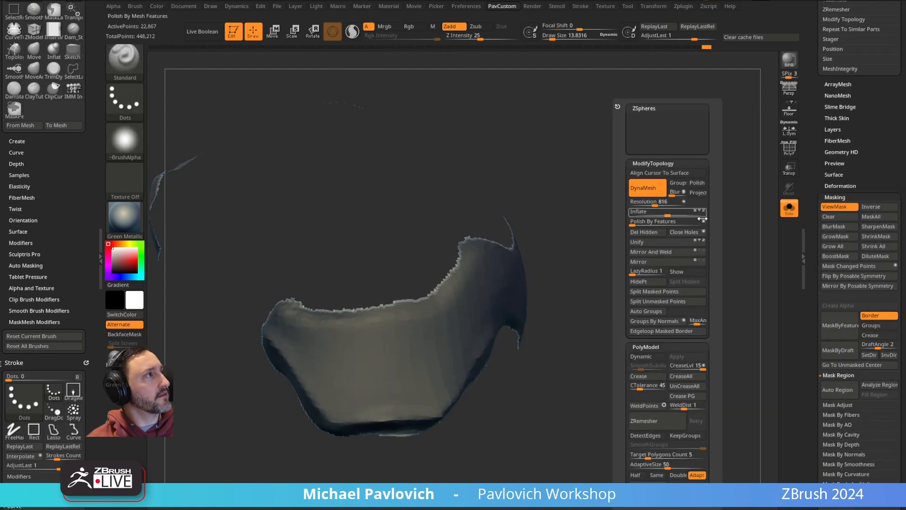
pyautogui.moveTo(633, 223); pyautogui.dragTo(640, 224)
pyautogui.hotkey('ctrl', 'h')
# Step: Apply Mirror And Weld to the cleaned shoulder plates
pyautogui.moveTo(666, 255); pyautogui.dragTo(637, 255)
pyautogui.press('3')
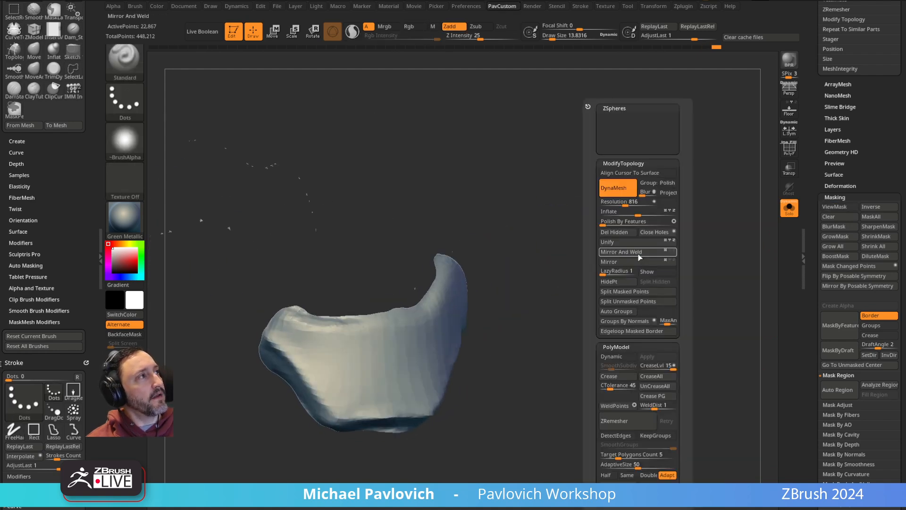
pyautogui.click(637, 254)
# Step: Extrude thickness into the shoulder plates and adjust their unmasked side in Move mode
pyautogui.moveTo(509, 304); pyautogui.dragTo(605, 275)
pyautogui.press('w')
pyautogui.moveTo(552, 248); pyautogui.dragTo(431, 274)
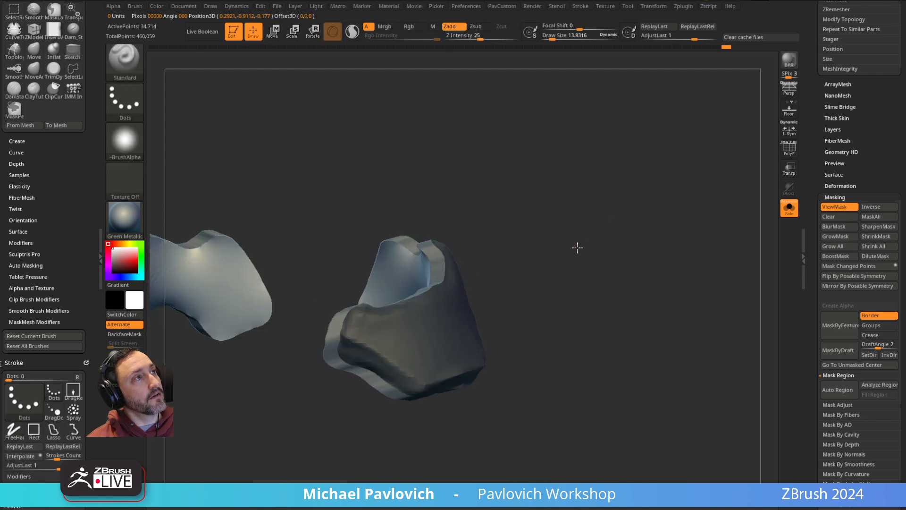
pyautogui.moveTo(577, 247); pyautogui.dragTo(554, 249)
pyautogui.press('w')
pyautogui.moveTo(409, 332); pyautogui.dragTo(476, 274)
pyautogui.press('q')
# Step: Examine the thickened shoulder plates on the full gorilla from the front, and isolate the plates again
pyautogui.moveTo(625, 247)
pyautogui.mouseDown()
pyautogui.moveTo(621, 168)
pyautogui.moveTo(652, 222)
pyautogui.moveTo(599, 186)
pyautogui.mouseUp()
pyautogui.click(789, 208)
pyautogui.keyDown('shift'); pyautogui.moveTo(627, 214); pyautogui.dragTo(601, 204); pyautogui.keyUp('shift')
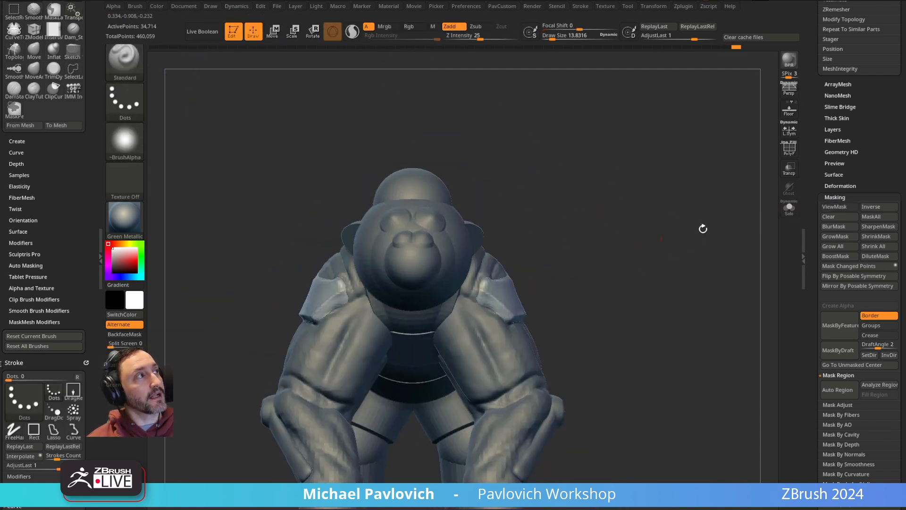
pyautogui.click(789, 208)
# Step: Try to cut the outer side of the shoulder plate with ClipCurve, undoing and repeating the cut
pyautogui.keyDown('ctrl'); pyautogui.keyDown('shift'); pyautogui.moveTo(540, 221); pyautogui.dragTo(498, 304); pyautogui.keyUp('shift'); pyautogui.keyUp('ctrl')
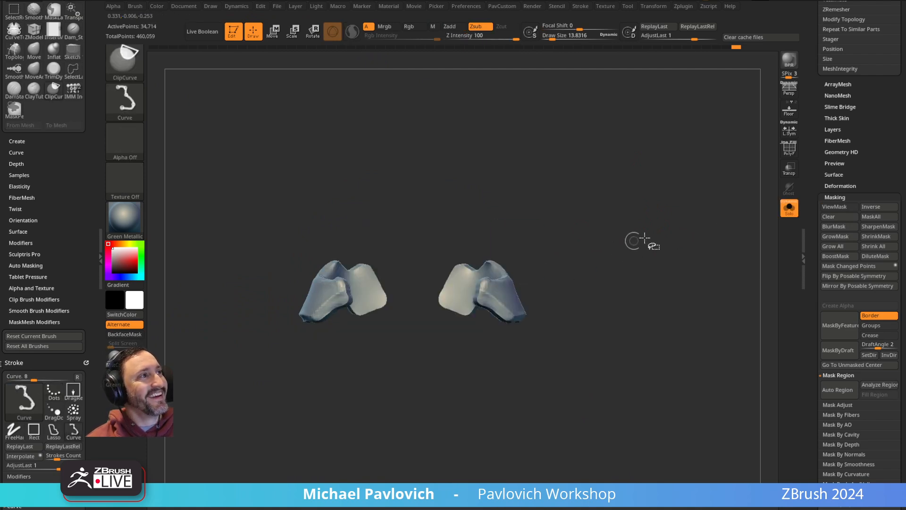
pyautogui.moveTo(543, 235)
pyautogui.keyDown('ctrl'); pyautogui.keyDown('shift'); pyautogui.mouseDown()
pyautogui.moveTo(536, 257)
pyautogui.moveTo(545, 278)
pyautogui.mouseUp(); pyautogui.keyUp('shift'); pyautogui.keyUp('ctrl')
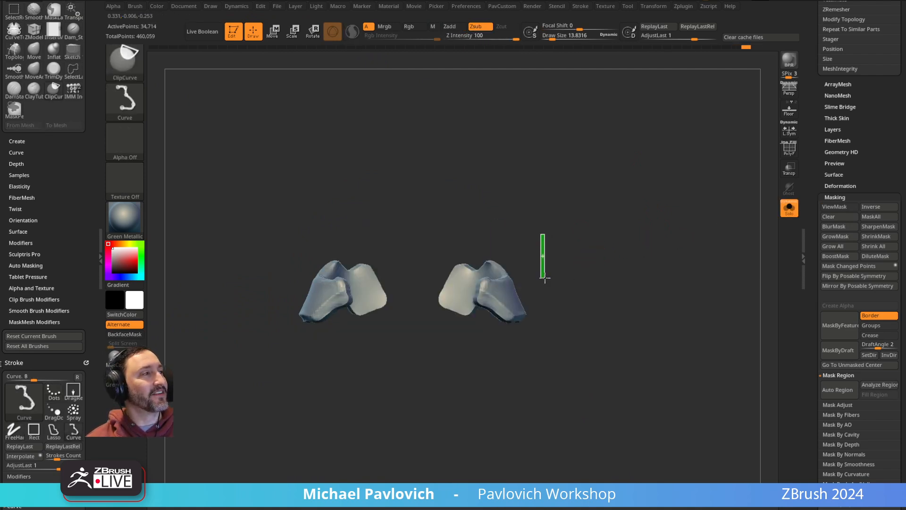
pyautogui.keyDown('ctrl'); pyautogui.keyDown('shift'); pyautogui.moveTo(537, 197); pyautogui.dragTo(499, 332); pyautogui.keyUp('shift'); pyautogui.keyUp('ctrl')
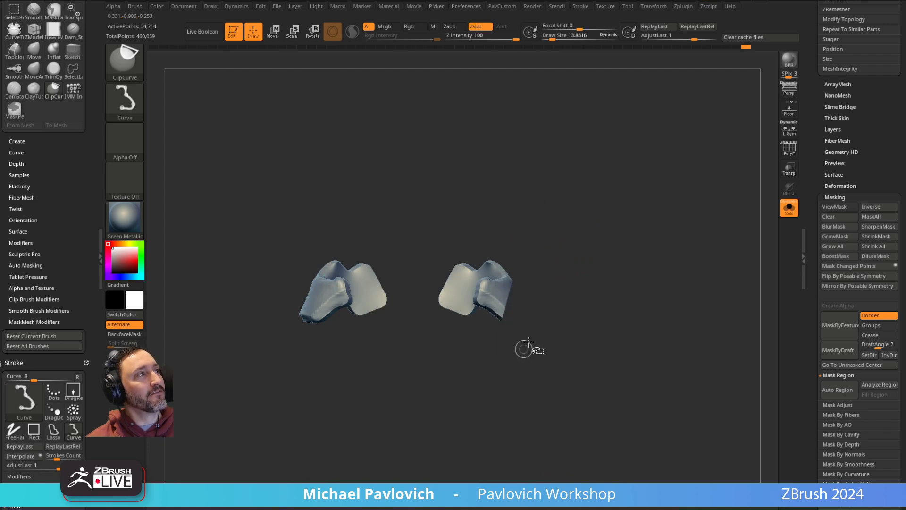
pyautogui.hotkey('ctrl', 'z')
pyautogui.keyDown('ctrl'); pyautogui.keyDown('shift'); pyautogui.moveTo(545, 176); pyautogui.dragTo(504, 333); pyautogui.keyUp('shift'); pyautogui.keyUp('ctrl')
# Step: Delete one of the two shoulder plates and replace it with a live ArrayMesh copy mirrored in X
pyautogui.keyDown('ctrl'); pyautogui.keyDown('shift'); pyautogui.click(648, 251); pyautogui.keyUp('shift'); pyautogui.keyUp('ctrl')
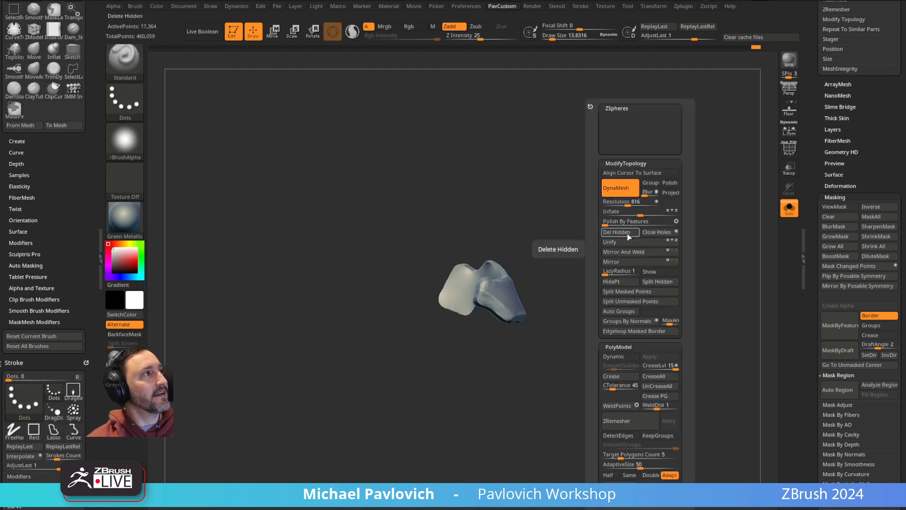
pyautogui.moveTo(812, 134); pyautogui.dragTo(818, 184)
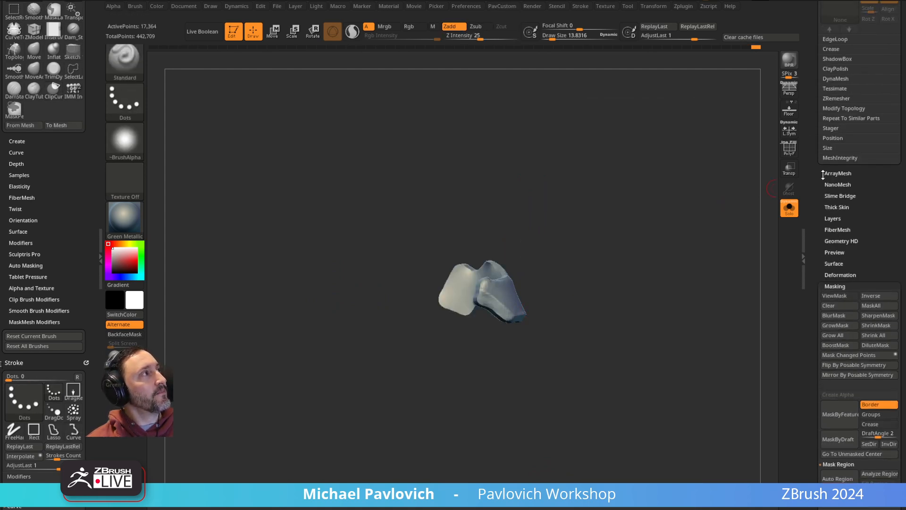
pyautogui.click(829, 175)
pyautogui.click(836, 203)
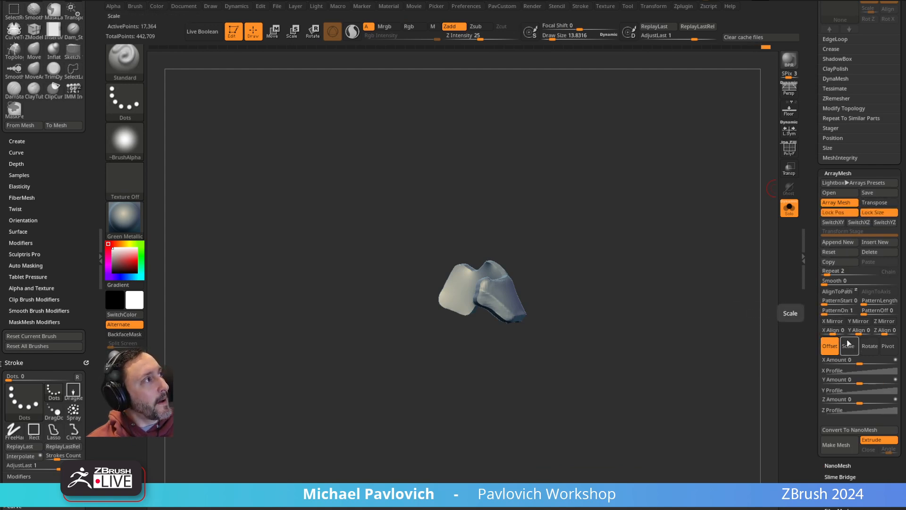
pyautogui.click(833, 321)
pyautogui.hotkey('shift', 'f')
pyautogui.moveTo(582, 235); pyautogui.dragTo(655, 207)
pyautogui.click(787, 155)
pyautogui.moveTo(751, 173); pyautogui.dragTo(708, 203)
# Step: Cut the lower outline of the shoulder plate into straighter edges with ClipCurve
pyautogui.keyDown('ctrl'); pyautogui.keyDown('shift'); pyautogui.click(137, 68); pyautogui.keyUp('shift'); pyautogui.keyUp('ctrl')
pyautogui.moveTo(608, 256)
pyautogui.mouseDown()
pyautogui.moveTo(623, 229)
pyautogui.moveTo(599, 248)
pyautogui.mouseUp()
pyautogui.keyDown('ctrl'); pyautogui.keyDown('shift'); pyautogui.moveTo(492, 305); pyautogui.dragTo(516, 297); pyautogui.keyUp('shift'); pyautogui.keyUp('ctrl')
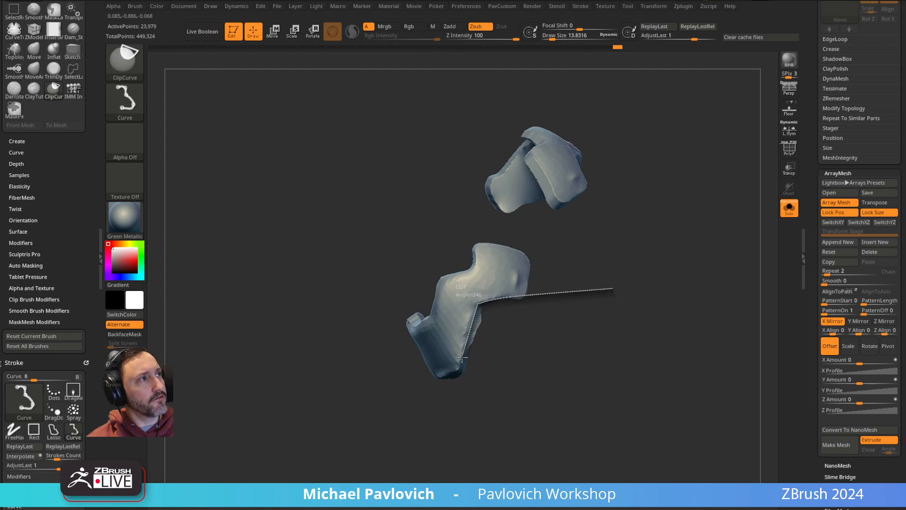
pyautogui.moveTo(461, 366)
pyautogui.keyDown('ctrl'); pyautogui.keyDown('shift'); pyautogui.mouseDown()
pyautogui.moveTo(455, 392)
pyautogui.moveTo(618, 265)
pyautogui.moveTo(476, 374)
pyautogui.moveTo(411, 387)
pyautogui.mouseUp(); pyautogui.keyUp('shift'); pyautogui.keyUp('ctrl')
pyautogui.moveTo(471, 403)
pyautogui.keyDown('ctrl'); pyautogui.keyDown('shift'); pyautogui.mouseDown()
pyautogui.moveTo(413, 351)
pyautogui.moveTo(373, 344)
pyautogui.mouseUp(); pyautogui.keyUp('shift'); pyautogui.keyUp('ctrl')
# Step: Clip the inner curved rim of the shoulder plate with ClipCurve and remesh the plate with DynaMesh
pyautogui.moveTo(538, 299)
pyautogui.mouseDown()
pyautogui.moveTo(596, 263)
pyautogui.moveTo(380, 315)
pyautogui.mouseUp()
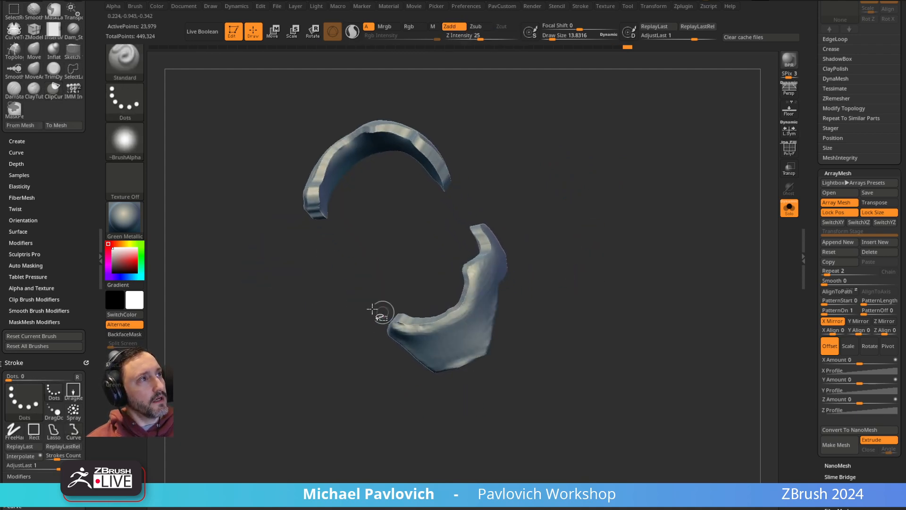
pyautogui.keyDown('ctrl'); pyautogui.keyDown('shift'); pyautogui.moveTo(347, 348); pyautogui.dragTo(399, 312); pyautogui.keyUp('shift'); pyautogui.keyUp('ctrl')
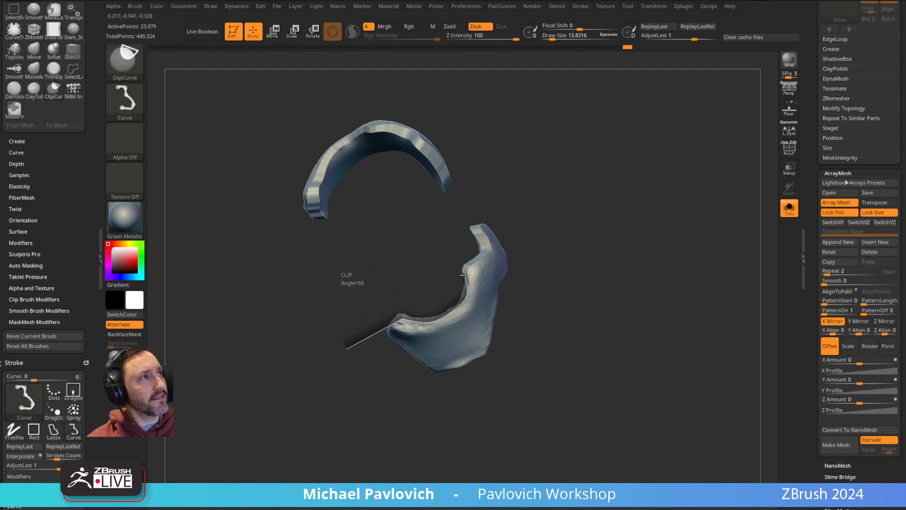
pyautogui.keyDown('ctrl'); pyautogui.keyDown('shift'); pyautogui.moveTo(457, 241); pyautogui.dragTo(457, 242); pyautogui.keyUp('shift'); pyautogui.keyUp('ctrl')
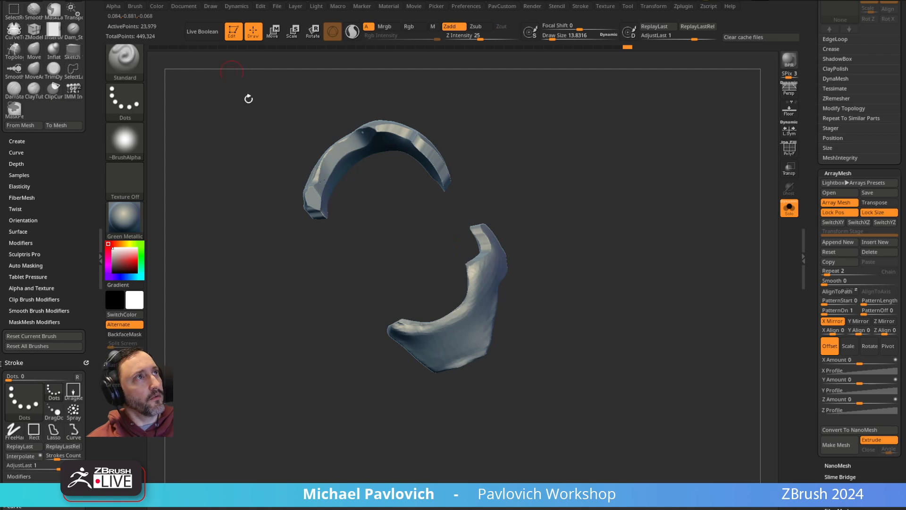
pyautogui.moveTo(610, 233); pyautogui.dragTo(599, 202)
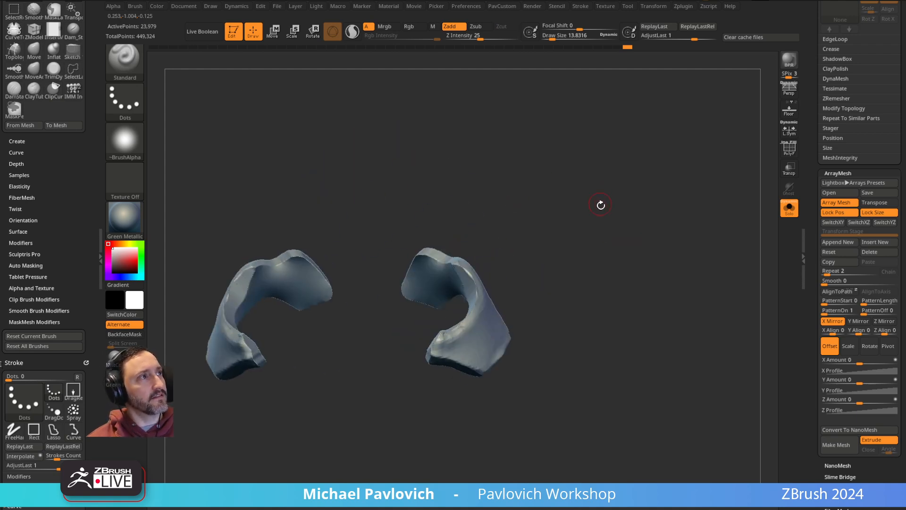
pyautogui.moveTo(626, 270); pyautogui.dragTo(546, 306)
pyautogui.keyDown('ctrl'); pyautogui.moveTo(572, 209); pyautogui.dragTo(438, 433); pyautogui.keyUp('ctrl')
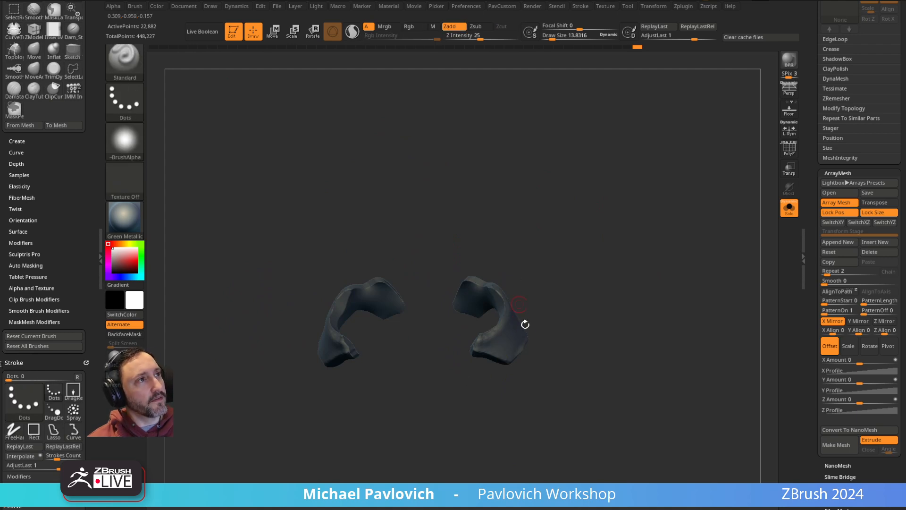
pyautogui.keyDown('ctrl'); pyautogui.click(551, 204); pyautogui.keyUp('ctrl')
# Step: Flatten the outer face of the shoulder plate with the hPolish brush
pyautogui.moveTo(553, 204); pyautogui.dragTo(548, 275)
pyautogui.moveTo(387, 315); pyautogui.dragTo(613, 258)
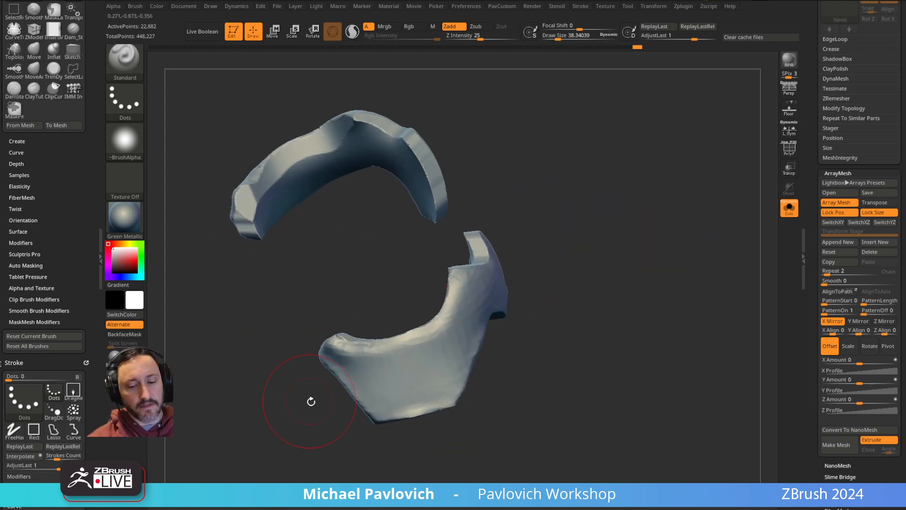
pyautogui.press('b')
pyautogui.press('h')
pyautogui.press('p')
pyautogui.moveTo(309, 400); pyautogui.dragTo(333, 384)
pyautogui.moveTo(500, 288); pyautogui.dragTo(457, 297)
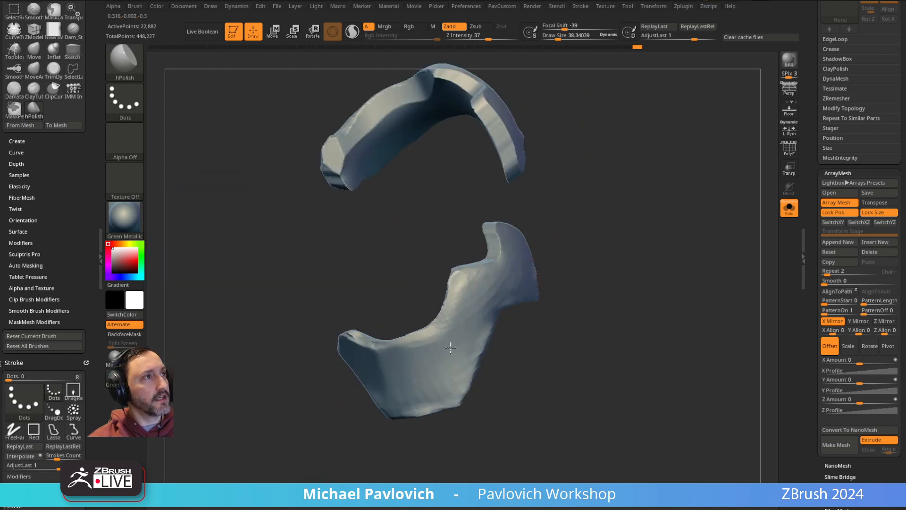
# Step: Bevel the inner rim of the shoulder plate with the TrimDynamic brush
pyautogui.moveTo(405, 386); pyautogui.dragTo(604, 302)
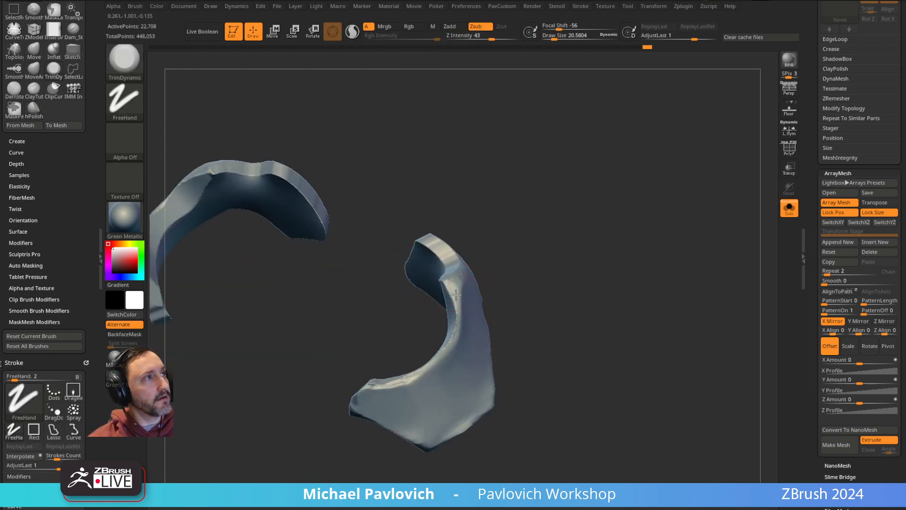
pyautogui.moveTo(453, 294); pyautogui.dragTo(456, 307)
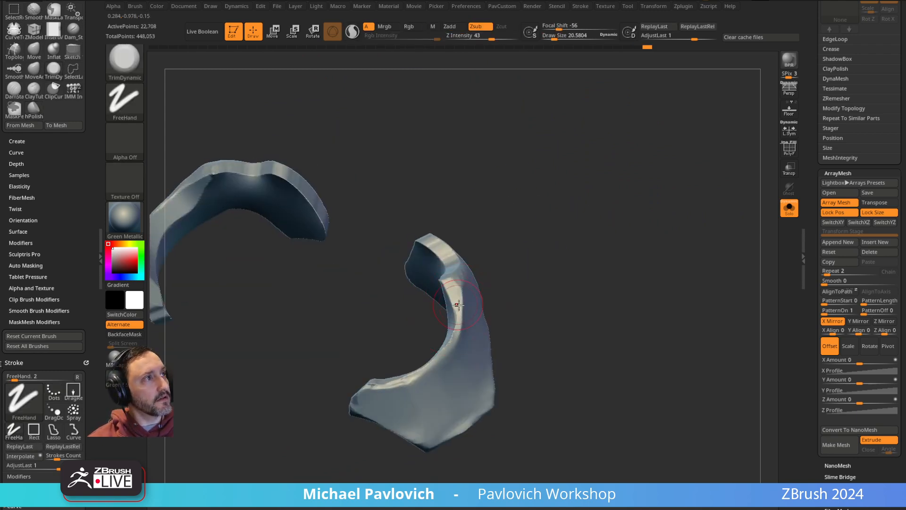
pyautogui.moveTo(347, 368)
pyautogui.mouseDown()
pyautogui.moveTo(376, 357)
pyautogui.moveTo(483, 261)
pyautogui.moveTo(341, 357)
pyautogui.mouseUp()
pyautogui.moveTo(510, 360); pyautogui.dragTo(406, 402)
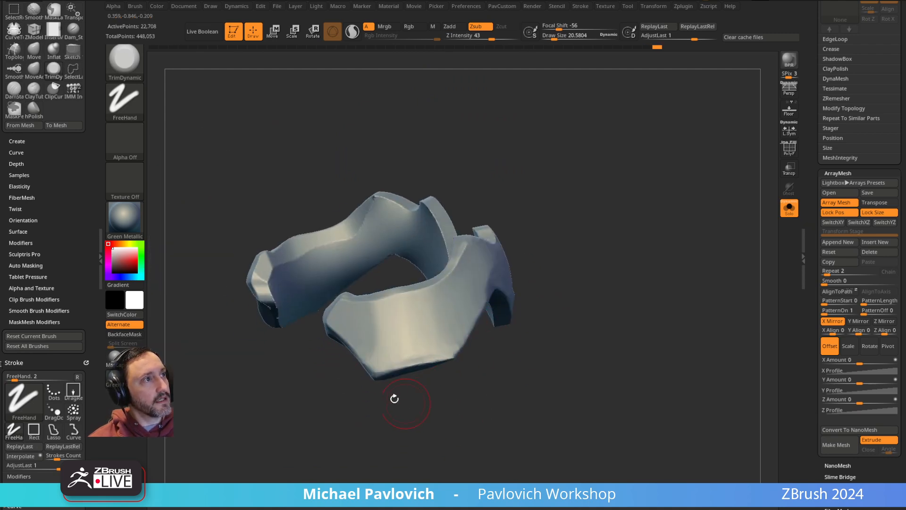
# Step: Trim the lower and rear edges and corners of the shoulder plate with TrimDynamic
pyautogui.moveTo(488, 361); pyautogui.dragTo(409, 364)
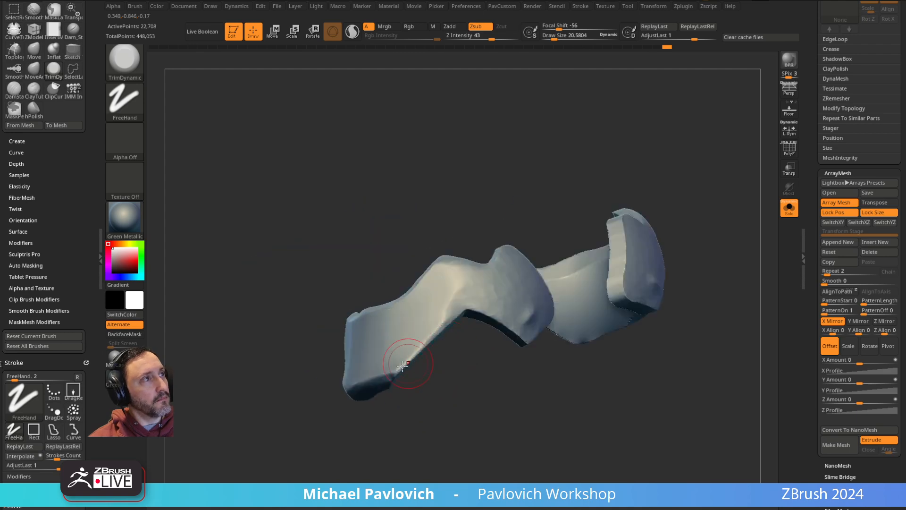
pyautogui.moveTo(506, 206); pyautogui.dragTo(465, 213)
pyautogui.moveTo(451, 321)
pyautogui.mouseDown()
pyautogui.moveTo(434, 304)
pyautogui.moveTo(477, 342)
pyautogui.mouseUp()
pyautogui.moveTo(543, 365)
pyautogui.mouseDown()
pyautogui.moveTo(505, 336)
pyautogui.moveTo(532, 301)
pyautogui.mouseUp()
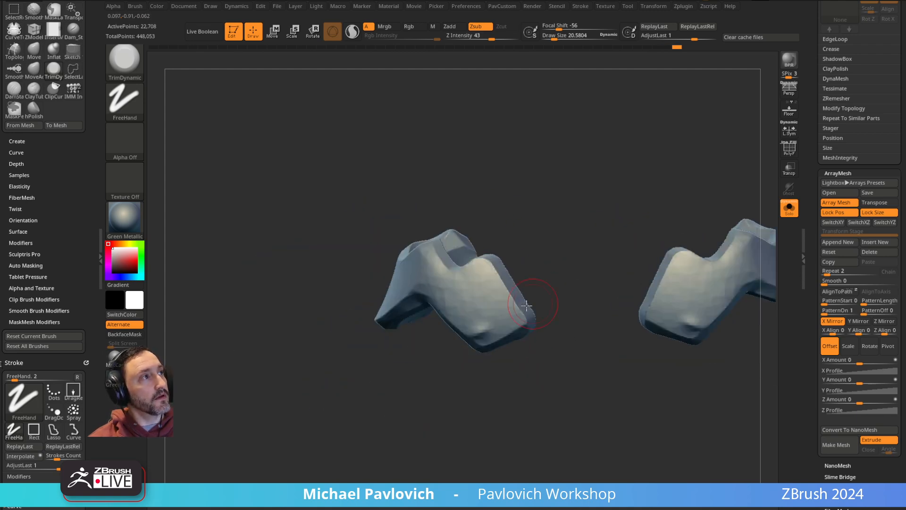
pyautogui.moveTo(501, 206)
pyautogui.mouseDown()
pyautogui.moveTo(583, 230)
pyautogui.moveTo(564, 201)
pyautogui.mouseUp()
pyautogui.moveTo(503, 246)
pyautogui.mouseDown()
pyautogui.moveTo(501, 278)
pyautogui.moveTo(486, 283)
pyautogui.mouseUp()
pyautogui.moveTo(520, 330)
pyautogui.mouseDown()
pyautogui.moveTo(465, 269)
pyautogui.moveTo(464, 310)
pyautogui.moveTo(479, 313)
pyautogui.mouseUp()
pyautogui.moveTo(595, 245)
pyautogui.mouseDown()
pyautogui.moveTo(645, 230)
pyautogui.moveTo(667, 245)
pyautogui.moveTo(635, 256)
pyautogui.moveTo(608, 203)
pyautogui.moveTo(564, 222)
pyautogui.mouseUp()
# Step: Carve a crease down the front face of the shoulder plate with the DamStandard brush
pyautogui.press('b')
pyautogui.press('d')
pyautogui.press('s')
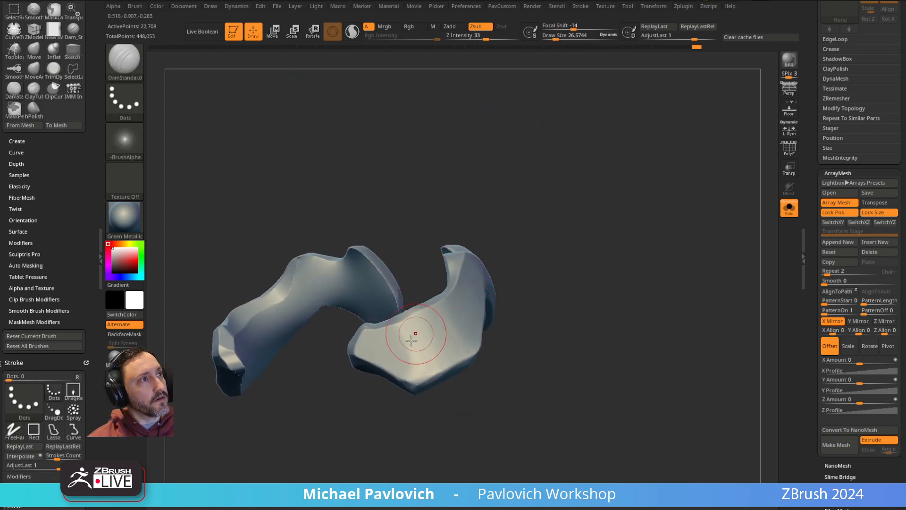
pyautogui.press('s')
pyautogui.moveTo(398, 332); pyautogui.dragTo(400, 332)
pyautogui.moveTo(417, 396); pyautogui.dragTo(446, 418)
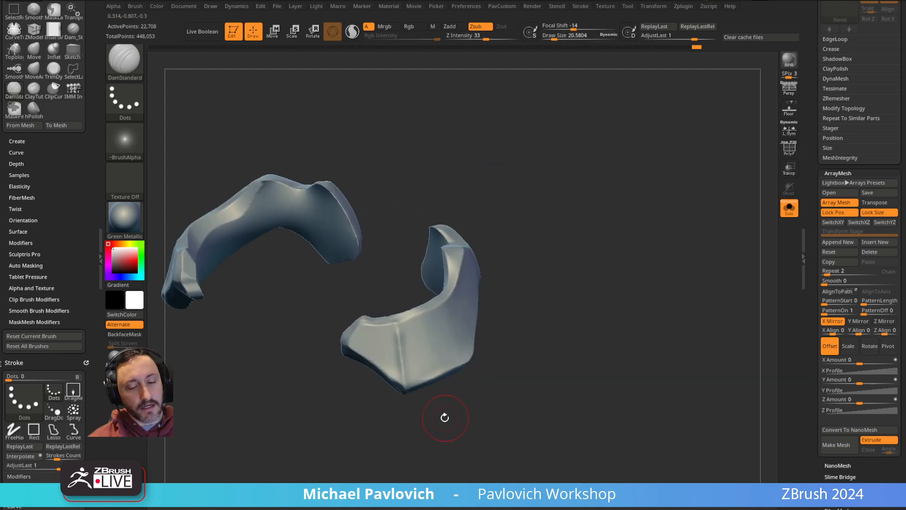
# Step: Build up the surface beside the front crease of the shoulder plate with the Clay brush
pyautogui.press('b')
pyautogui.press('c')
pyautogui.press('l')
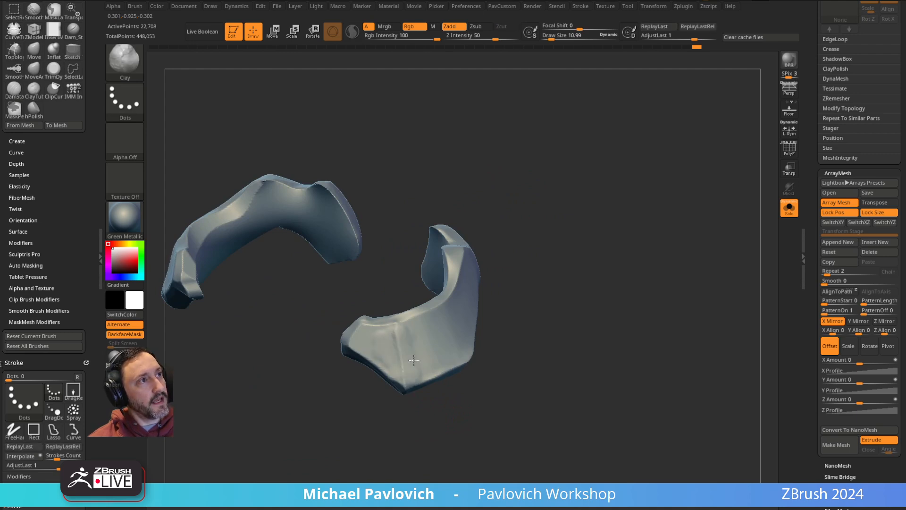
pyautogui.moveTo(600, 286)
pyautogui.mouseDown()
pyautogui.moveTo(622, 222)
pyautogui.moveTo(605, 278)
pyautogui.mouseUp()
# Step: Polish the shoulder plate's front into crisp flat planes with a resized hPolish brush
pyautogui.press('b')
pyautogui.press('h')
pyautogui.press('p')
pyautogui.press('s')
pyautogui.moveTo(411, 332); pyautogui.dragTo(407, 332)
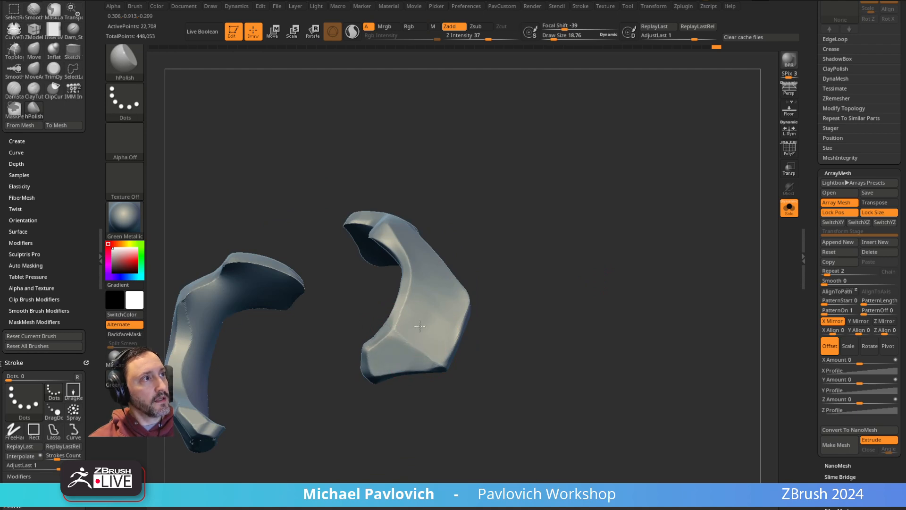
pyautogui.moveTo(430, 341); pyautogui.dragTo(459, 296)
pyautogui.moveTo(496, 289); pyautogui.dragTo(425, 330)
# Step: Bring back the full gorilla, select the arms subtool and isolate it
pyautogui.moveTo(504, 250); pyautogui.dragTo(609, 274)
pyautogui.click(789, 208)
pyautogui.moveTo(663, 186)
pyautogui.mouseDown()
pyautogui.moveTo(641, 218)
pyautogui.moveTo(607, 193)
pyautogui.moveTo(628, 208)
pyautogui.mouseUp()
pyautogui.keyDown('alt'); pyautogui.click(532, 242); pyautogui.keyUp('alt')
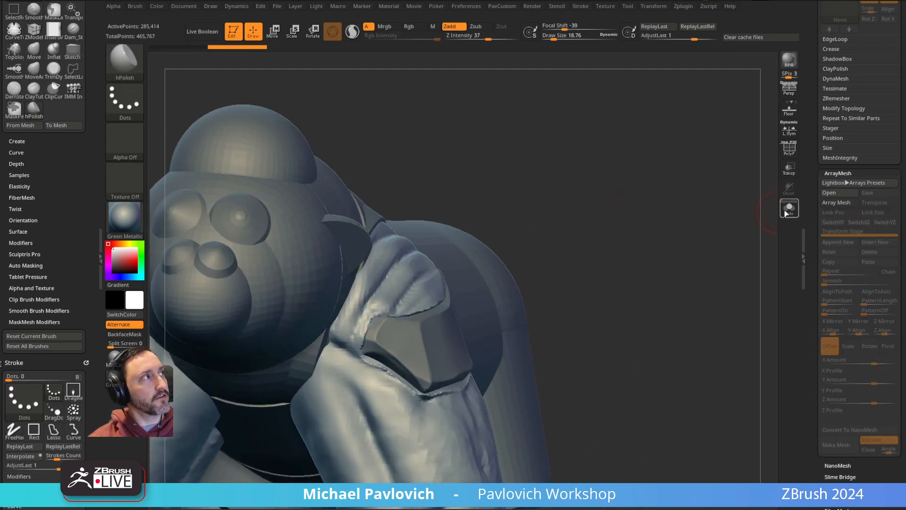
pyautogui.click(789, 208)
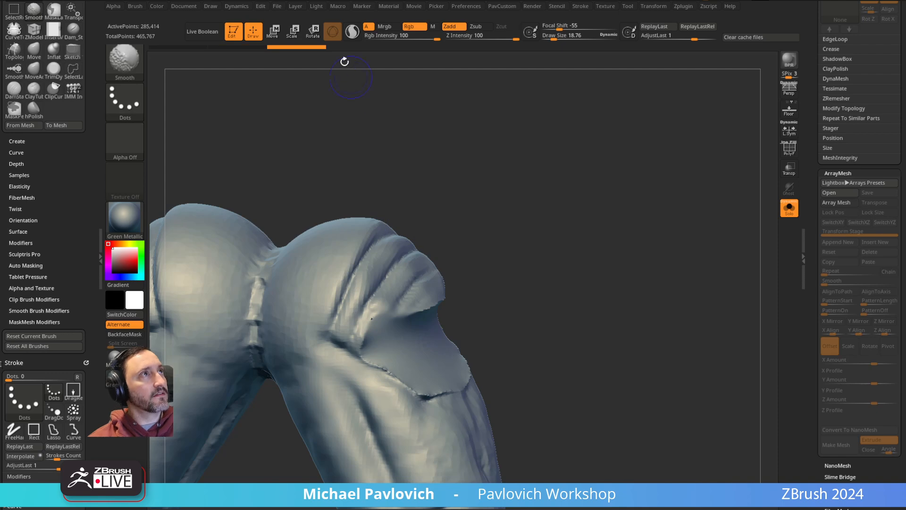
# Step: Smooth the jagged borders around the shoulder recess where the plate was cut out, enlarging the brush as needed
pyautogui.moveTo(523, 257)
pyautogui.mouseDown()
pyautogui.moveTo(545, 260)
pyautogui.moveTo(532, 239)
pyautogui.mouseUp()
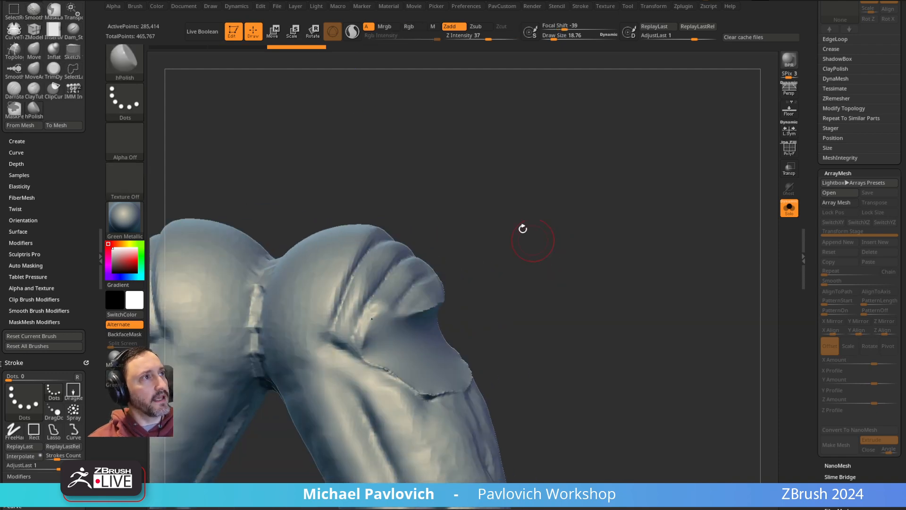
pyautogui.press('shift')
pyautogui.moveTo(378, 320)
pyautogui.keyDown('shift'); pyautogui.mouseDown()
pyautogui.moveTo(394, 375)
pyautogui.moveTo(429, 396)
pyautogui.mouseUp(); pyautogui.keyUp('shift')
pyautogui.moveTo(550, 248); pyautogui.dragTo(524, 248)
pyautogui.press('s')
pyautogui.moveTo(440, 397); pyautogui.dragTo(422, 396)
pyautogui.moveTo(571, 302); pyautogui.dragTo(531, 305)
pyautogui.keyDown('shift'); pyautogui.moveTo(497, 380); pyautogui.dragTo(519, 362); pyautogui.keyUp('shift')
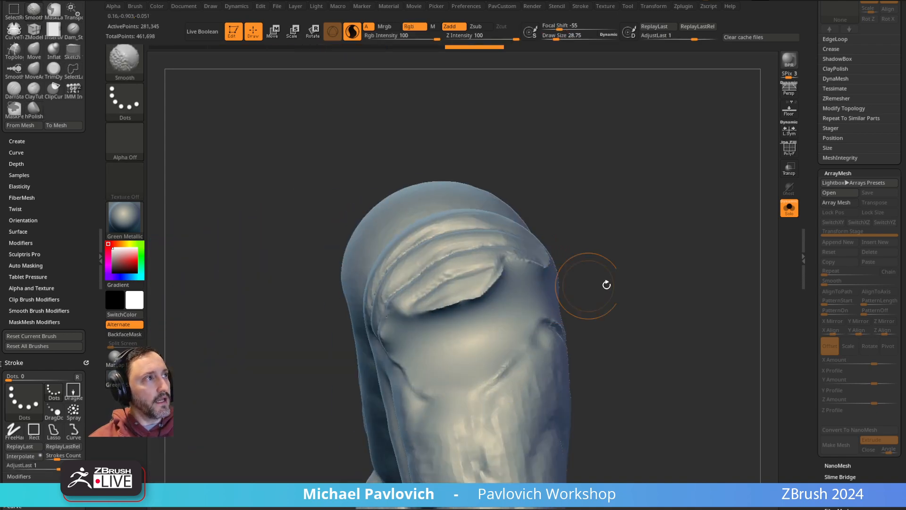
# Step: Soften the remaining ridges at the front and back of the shoulder recess and remesh the arms with DynaMesh
pyautogui.moveTo(590, 285); pyautogui.dragTo(542, 288)
pyautogui.keyDown('shift'); pyautogui.moveTo(472, 309); pyautogui.dragTo(503, 283); pyautogui.keyUp('shift')
pyautogui.moveTo(710, 208); pyautogui.dragTo(734, 203)
pyautogui.keyDown('shift'); pyautogui.moveTo(590, 330); pyautogui.dragTo(566, 323); pyautogui.keyUp('shift')
pyautogui.moveTo(359, 347); pyautogui.dragTo(580, 325)
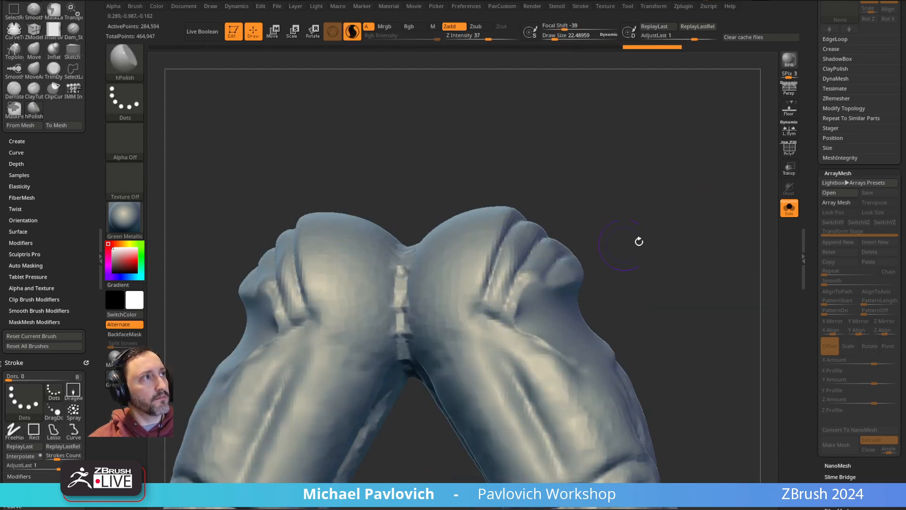
pyautogui.keyDown('alt'); pyautogui.moveTo(624, 244); pyautogui.dragTo(539, 260); pyautogui.keyUp('alt')
pyautogui.keyDown('ctrl'); pyautogui.moveTo(542, 191); pyautogui.dragTo(561, 212); pyautogui.keyUp('ctrl')
pyautogui.keyDown('shift'); pyautogui.moveTo(440, 303); pyautogui.dragTo(435, 320); pyautogui.keyUp('shift')
pyautogui.moveTo(543, 276)
pyautogui.mouseDown()
pyautogui.moveTo(583, 259)
pyautogui.moveTo(629, 263)
pyautogui.mouseUp()
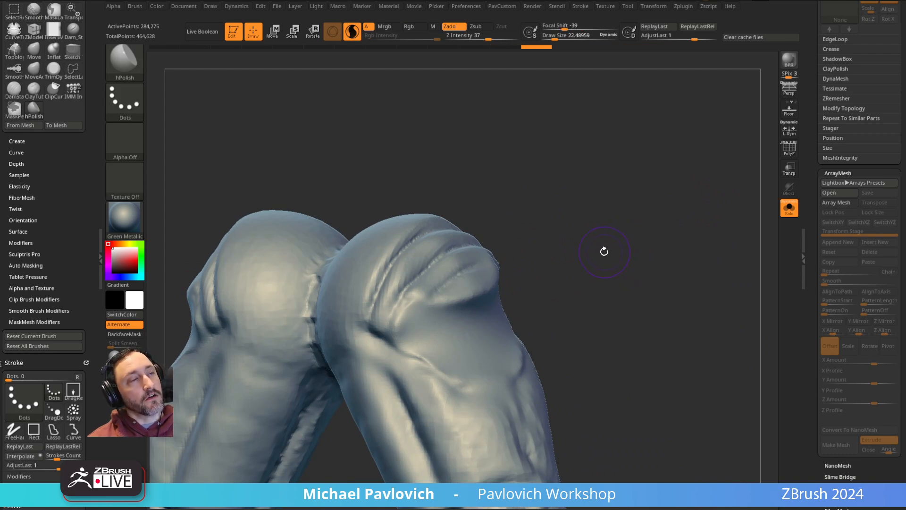
# Step: Set the Smooth brush's minimum connected points to 1 and pull a test spike out of the shoulder with MoveAccu
pyautogui.keyDown('shift'); pyautogui.click(47, 311); pyautogui.keyUp('shift')
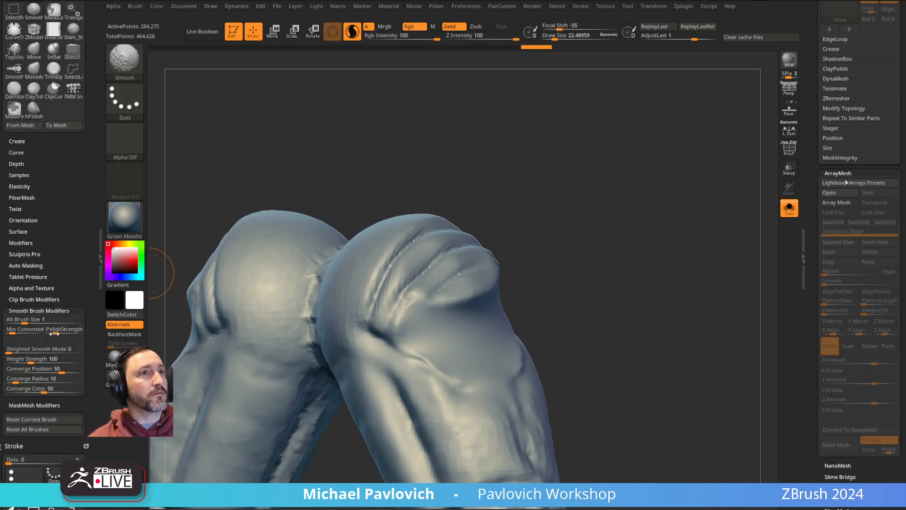
pyautogui.keyDown('shift'); pyautogui.click(8, 333); pyautogui.keyUp('shift')
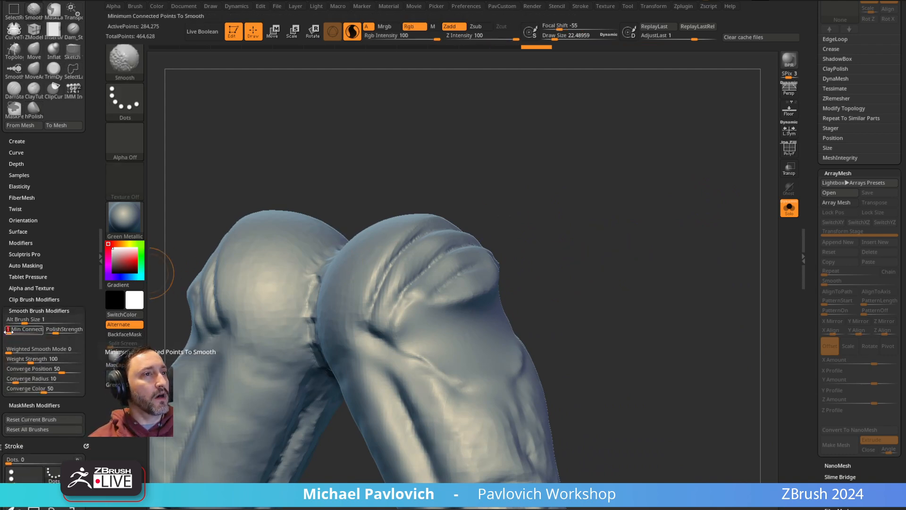
pyautogui.moveTo(519, 263); pyautogui.dragTo(522, 261)
pyautogui.press('2')
pyautogui.moveTo(487, 344); pyautogui.dragTo(523, 277)
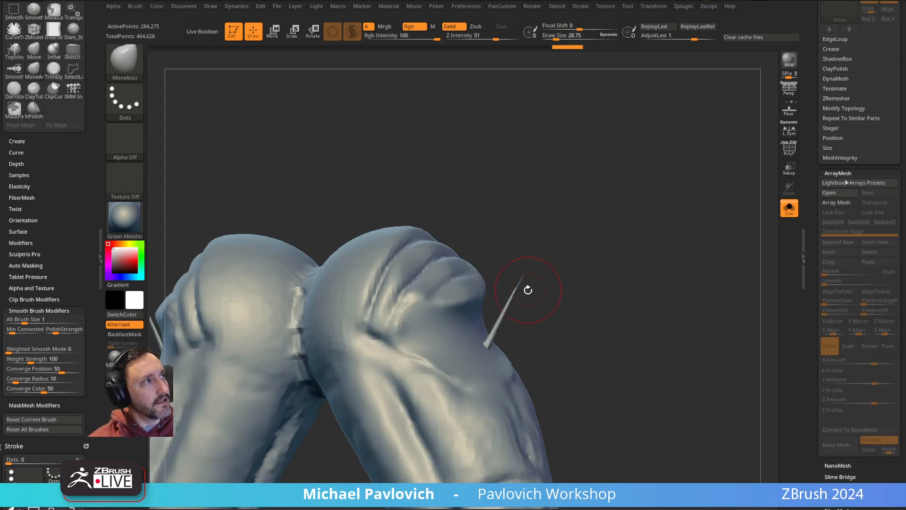
# Step: Smooth away the shoulder spike at different brush sizes, undoing the earlier attempts, and even out the surrounding surface
pyautogui.press('shift')
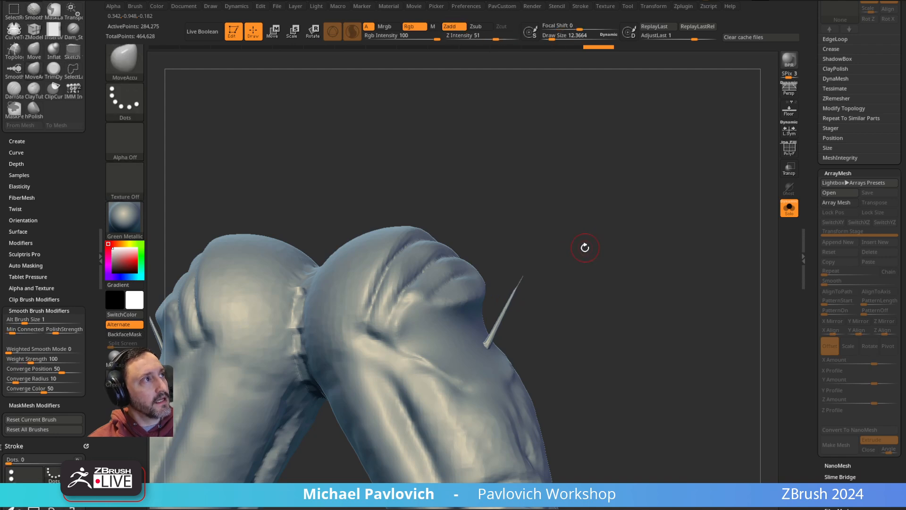
pyautogui.hotkey('ctrl', 'z')
pyautogui.press('s')
pyautogui.moveTo(541, 294)
pyautogui.mouseDown()
pyautogui.moveTo(507, 307)
pyautogui.moveTo(491, 336)
pyautogui.mouseUp()
pyautogui.hotkey('ctrl', 'z')
pyautogui.press('s')
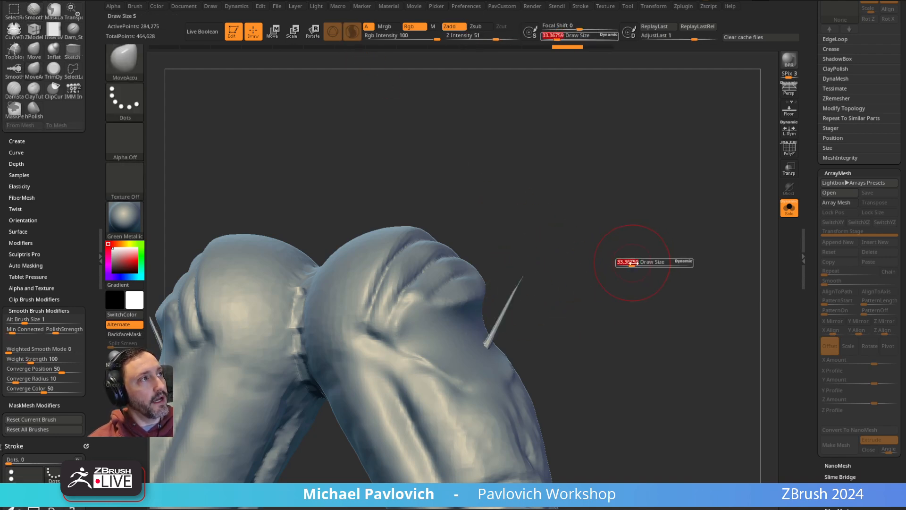
pyautogui.moveTo(636, 263); pyautogui.dragTo(627, 261)
pyautogui.press('s')
pyautogui.moveTo(542, 265); pyautogui.dragTo(549, 264)
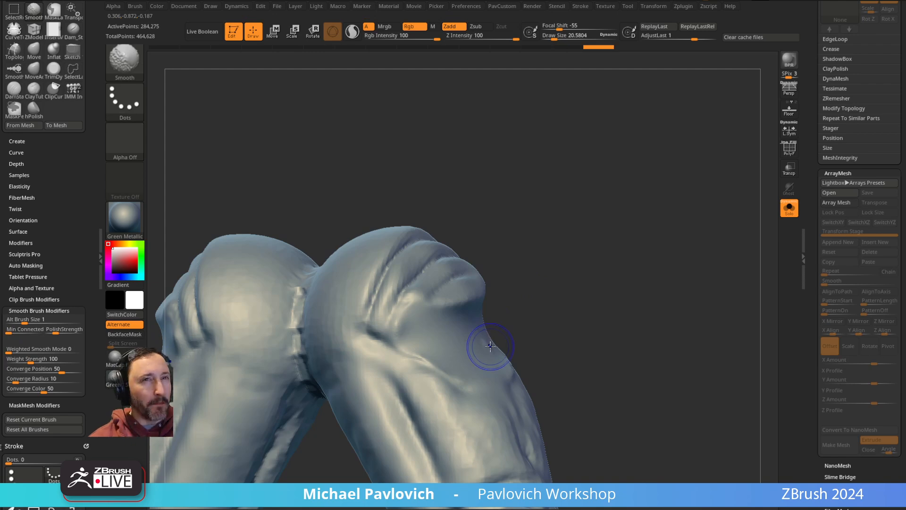
pyautogui.moveTo(492, 344); pyautogui.dragTo(439, 348, button='right')
pyautogui.keyDown('shift'); pyautogui.moveTo(495, 350); pyautogui.dragTo(497, 330); pyautogui.keyUp('shift')
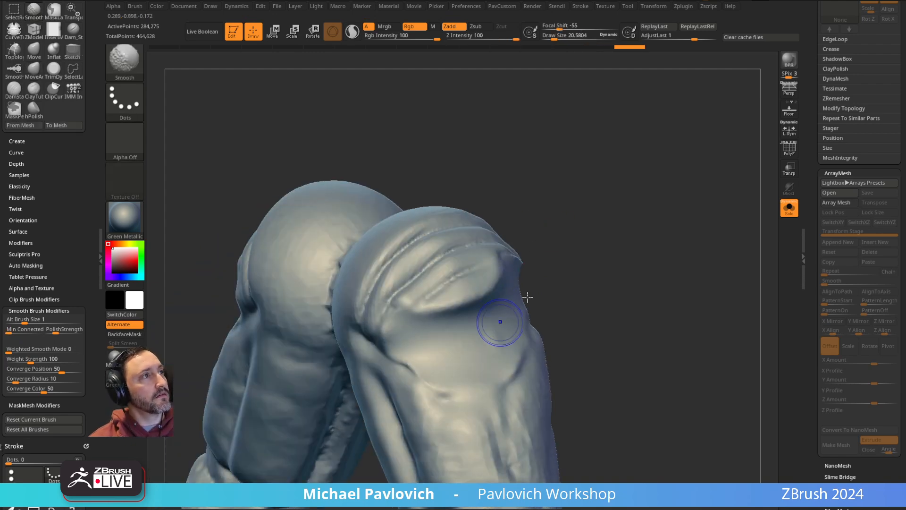
# Step: Show all the gorilla's subtools again and make the shoulder plate the active subtool
pyautogui.moveTo(498, 329); pyautogui.dragTo(594, 246, button='right')
pyautogui.click(788, 209)
pyautogui.keyDown('ctrl'); pyautogui.moveTo(647, 212); pyautogui.dragTo(647, 183, button='right'); pyautogui.keyUp('ctrl')
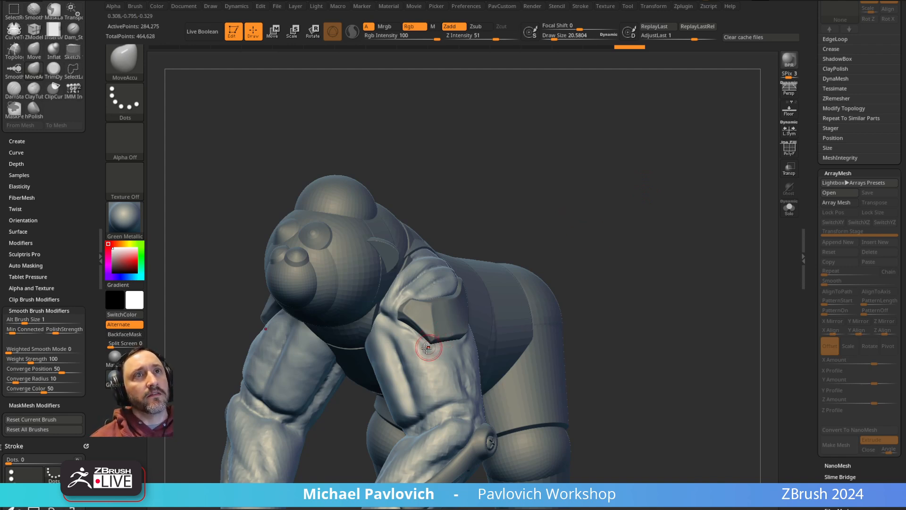
pyautogui.keyDown('ctrl'); pyautogui.moveTo(426, 334); pyautogui.dragTo(479, 342, button='right'); pyautogui.keyUp('ctrl')
pyautogui.keyDown('alt'); pyautogui.click(474, 281); pyautogui.keyUp('alt')
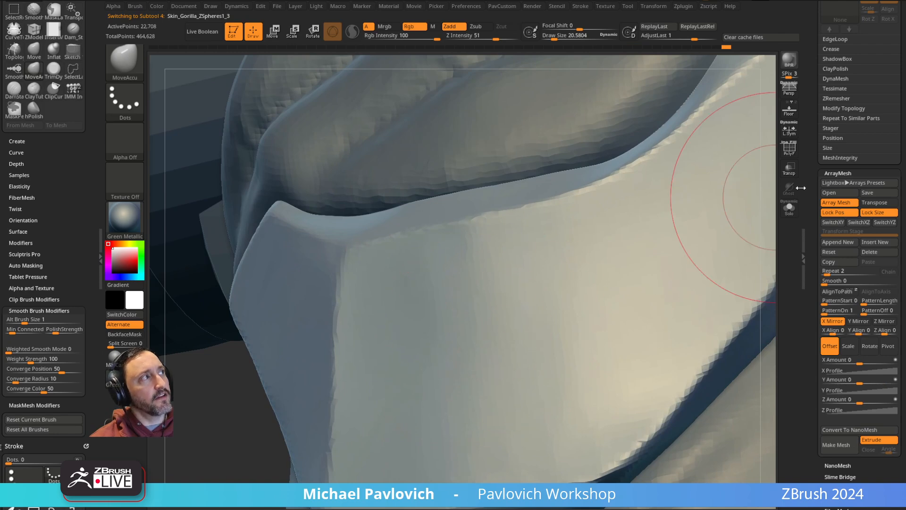
pyautogui.moveTo(772, 212); pyautogui.dragTo(742, 218)
pyautogui.moveTo(718, 228)
pyautogui.keyDown('ctrl'); pyautogui.mouseDown(button='right')
pyautogui.moveTo(675, 224)
pyautogui.moveTo(707, 224)
pyautogui.mouseUp(button='right'); pyautogui.keyUp('ctrl')
pyautogui.moveTo(708, 224); pyautogui.dragTo(670, 148)
pyautogui.moveTo(670, 148)
pyautogui.keyDown('ctrl'); pyautogui.mouseDown(button='right')
pyautogui.moveTo(704, 150)
pyautogui.moveTo(646, 178)
pyautogui.mouseUp(button='right'); pyautogui.keyUp('ctrl')
pyautogui.press('b')
pyautogui.press('h')
pyautogui.press('p')
pyautogui.moveTo(626, 202); pyautogui.dragTo(600, 213)
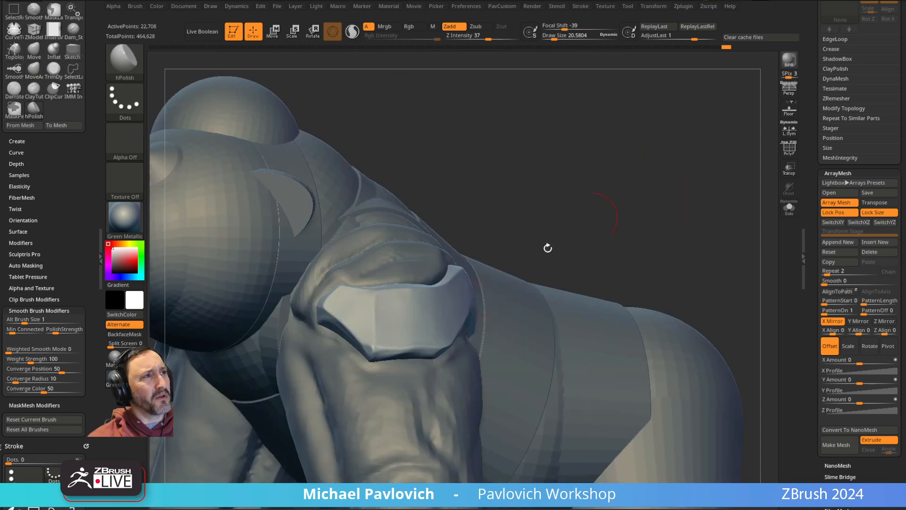
# Step: Select the TrimDynamic brush and reduce its draw size to about 17 over the shoulder plate
pyautogui.press('b')
pyautogui.press('t')
pyautogui.press('d')
pyautogui.moveTo(542, 194)
pyautogui.mouseDown()
pyautogui.moveTo(386, 354)
pyautogui.moveTo(375, 353)
pyautogui.mouseUp()
pyautogui.moveTo(415, 283); pyautogui.dragTo(457, 259, button='right')
pyautogui.press('[')
pyautogui.press('[')
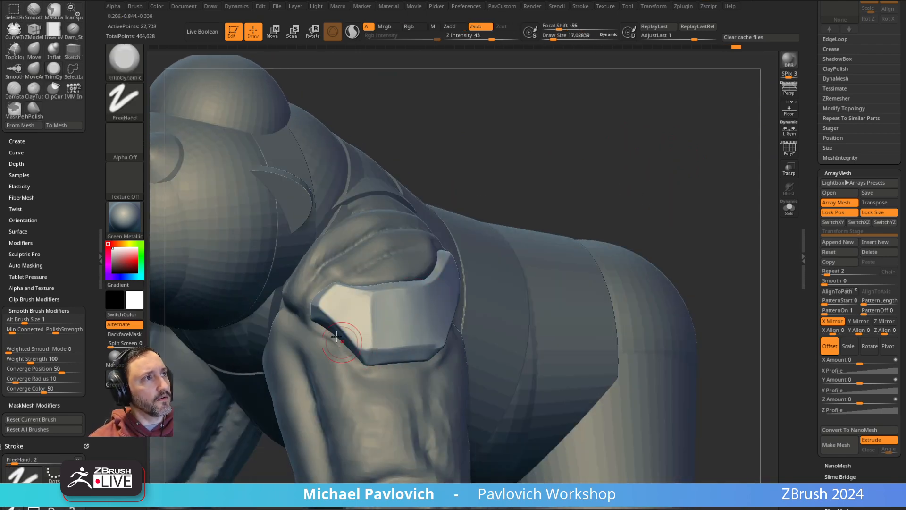
# Step: Examine the shoulder plate's lower edge and corners from the front and the side
pyautogui.moveTo(513, 245); pyautogui.dragTo(401, 345, button='right')
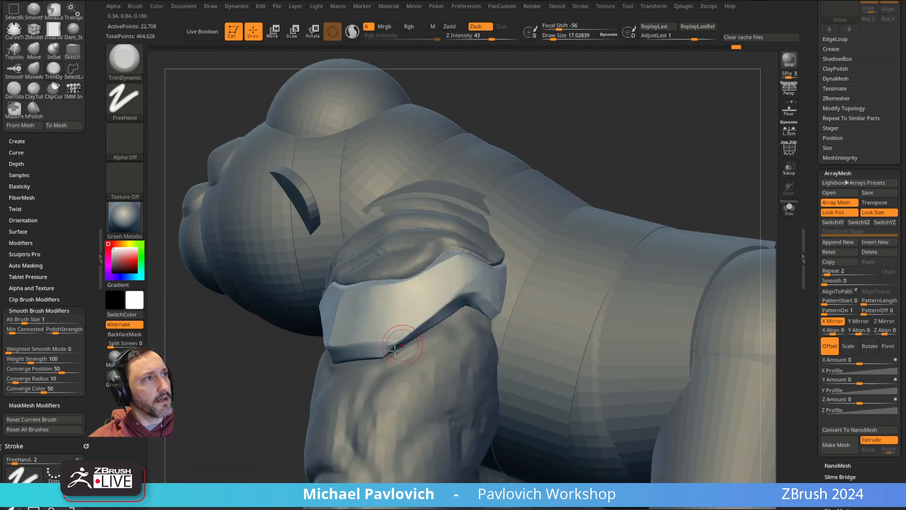
pyautogui.moveTo(644, 169); pyautogui.dragTo(468, 392, button='right')
pyautogui.press('b')
pyautogui.press('c')
pyautogui.press('c')
pyautogui.moveTo(501, 410)
pyautogui.mouseDown()
pyautogui.moveTo(415, 336)
pyautogui.moveTo(403, 329)
pyautogui.moveTo(399, 337)
pyautogui.mouseUp()
pyautogui.moveTo(597, 182)
pyautogui.mouseDown(button='right')
pyautogui.moveTo(670, 170)
pyautogui.moveTo(617, 176)
pyautogui.moveTo(630, 147)
pyautogui.mouseUp(button='right')
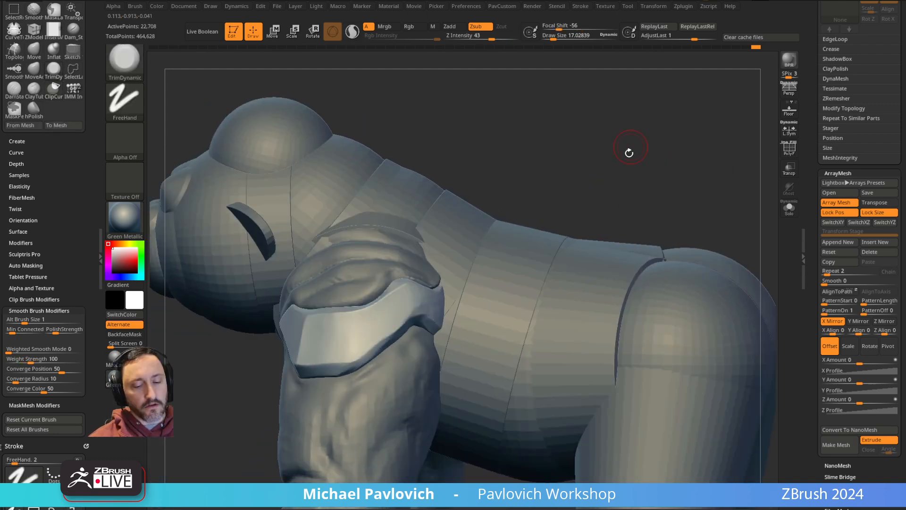
# Step: Load the TrimHole brush from the Trim folder of the LightBox brush library
pyautogui.press(',')
pyautogui.click(256, 59)
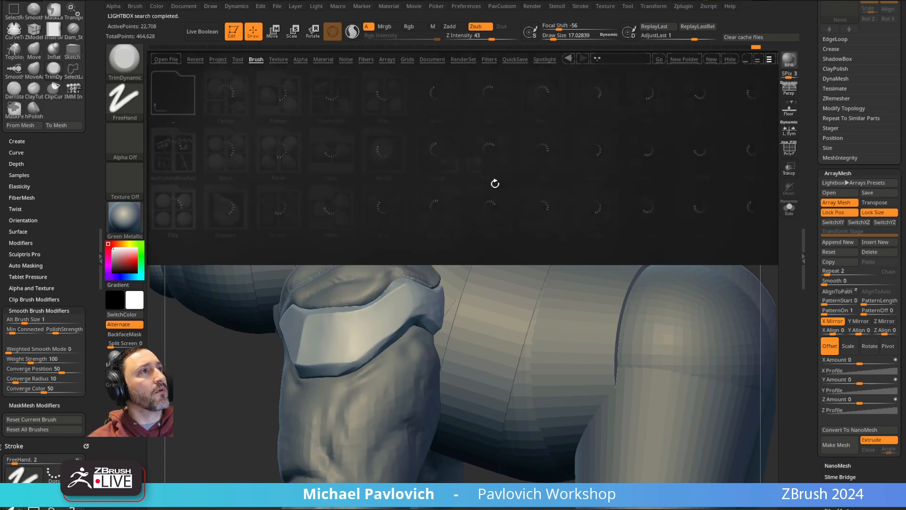
pyautogui.moveTo(481, 194); pyautogui.dragTo(454, 196)
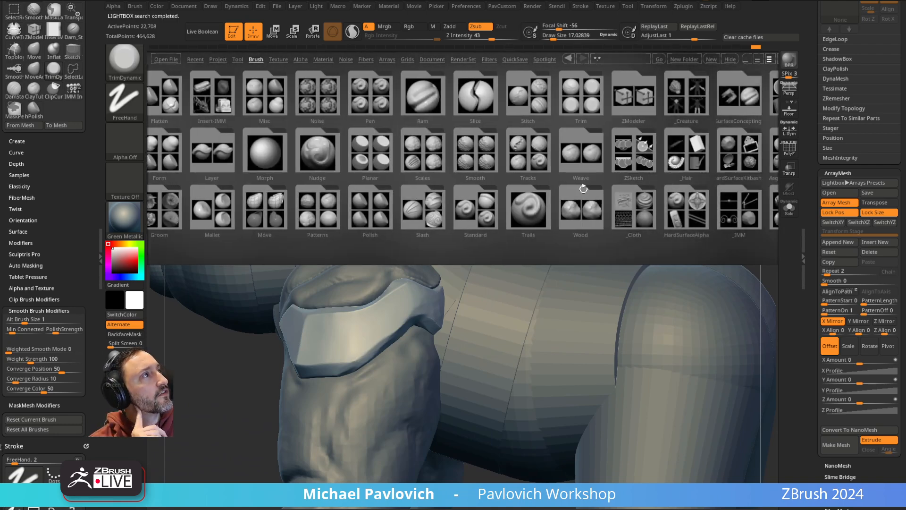
pyautogui.click(581, 114)
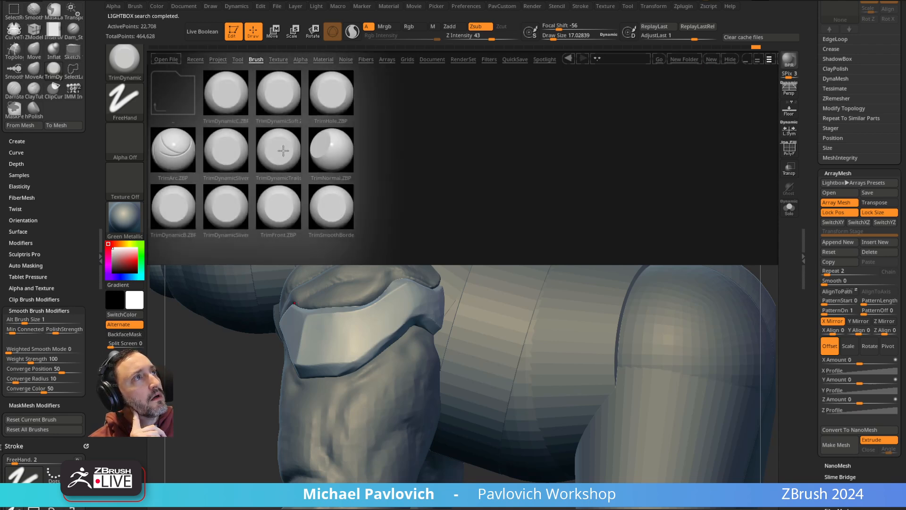
pyautogui.doubleClick(328, 95)
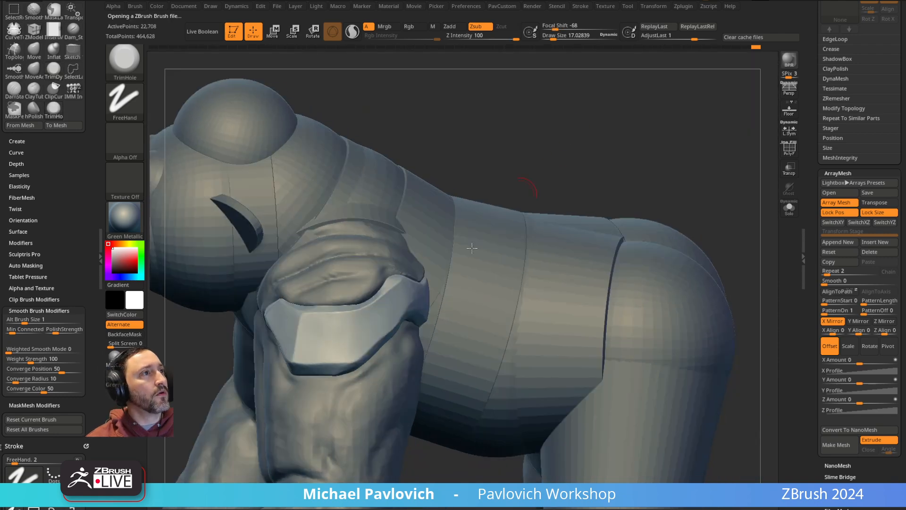
# Step: Try cutting a round hole near the shoulder plate's lower edge with TrimHole at a draw size of about 15
pyautogui.click(369, 345)
pyautogui.hotkey('ctrl', 'z')
pyautogui.press('s')
pyautogui.moveTo(370, 344); pyautogui.dragTo(367, 345)
pyautogui.click(370, 349)
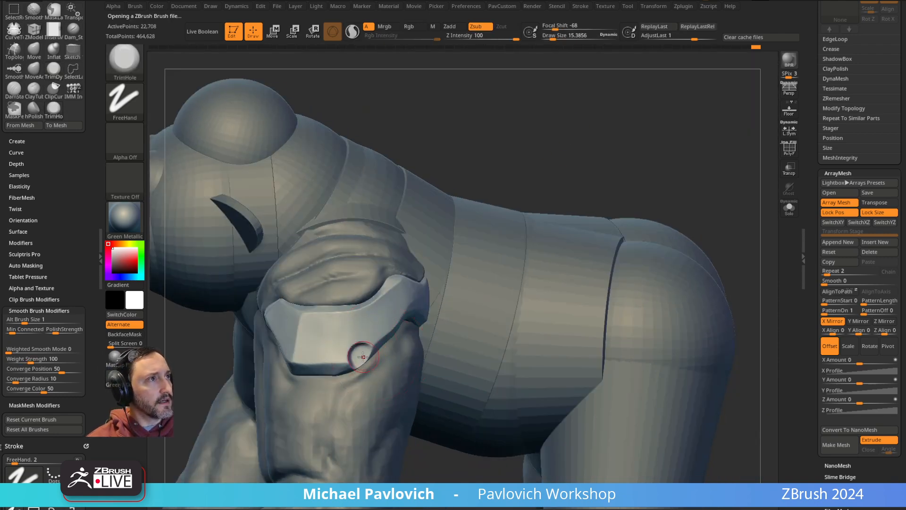
pyautogui.moveTo(570, 169)
pyautogui.mouseDown()
pyautogui.moveTo(536, 142)
pyautogui.moveTo(569, 176)
pyautogui.moveTo(556, 163)
pyautogui.mouseUp()
pyautogui.hotkey('ctrl', 'z')
pyautogui.click(377, 337)
pyautogui.hotkey('ctrl', 'z')
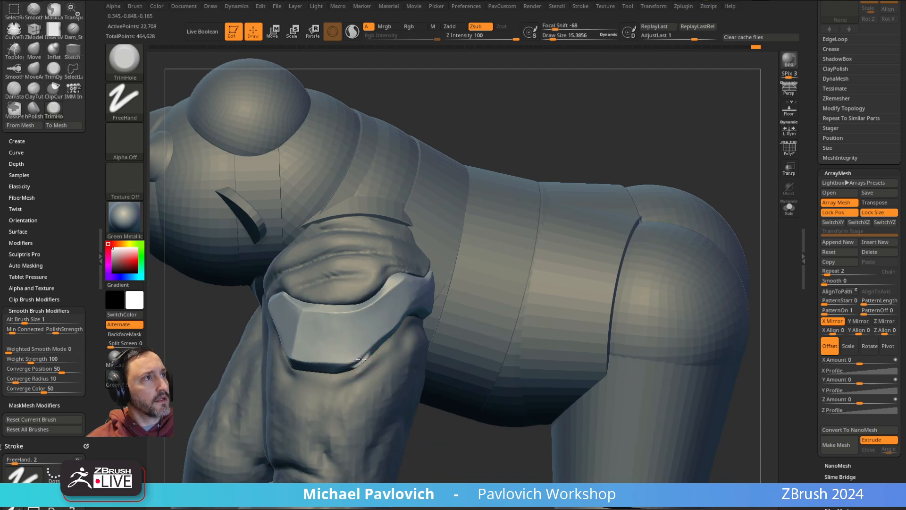
pyautogui.hotkey('ctrl', 'z')
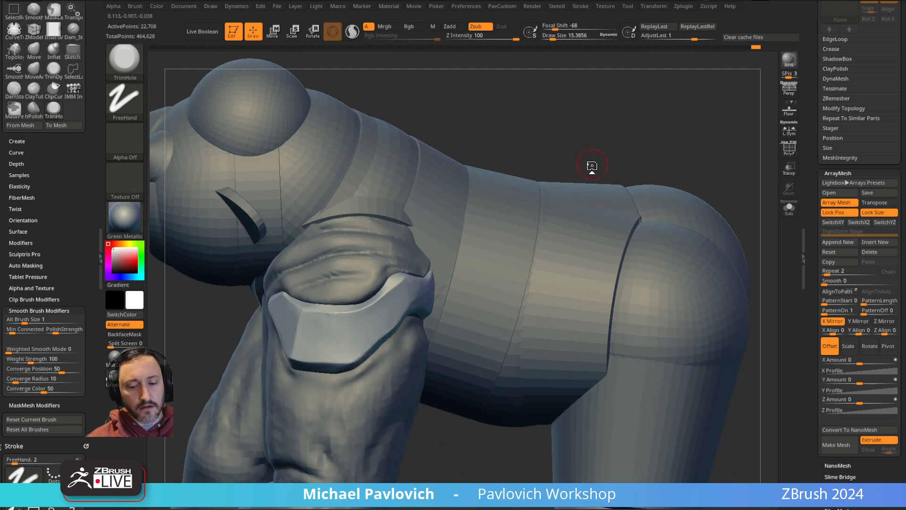
# Step: Look through the IMM Primitives inserts and make IMM_Base_Prim the active insert brush
pyautogui.press('1')
pyautogui.press('m')
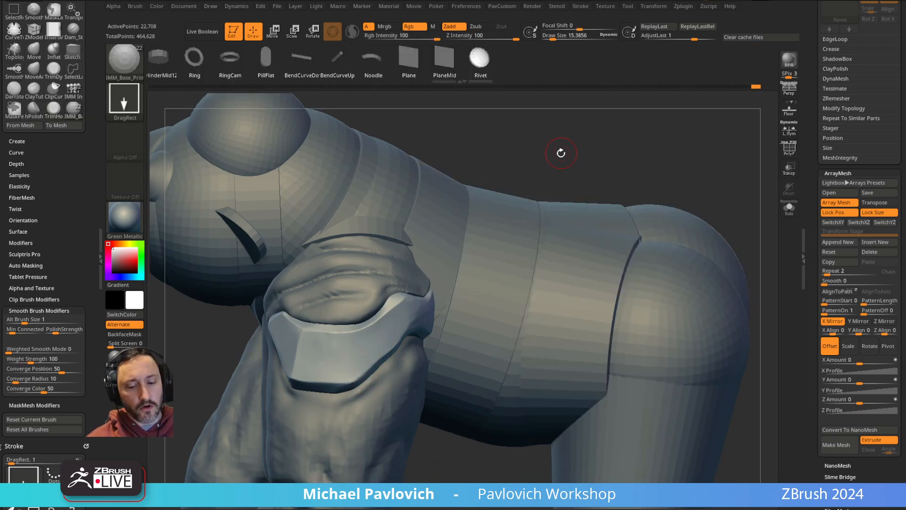
pyautogui.press('b')
pyautogui.press('i')
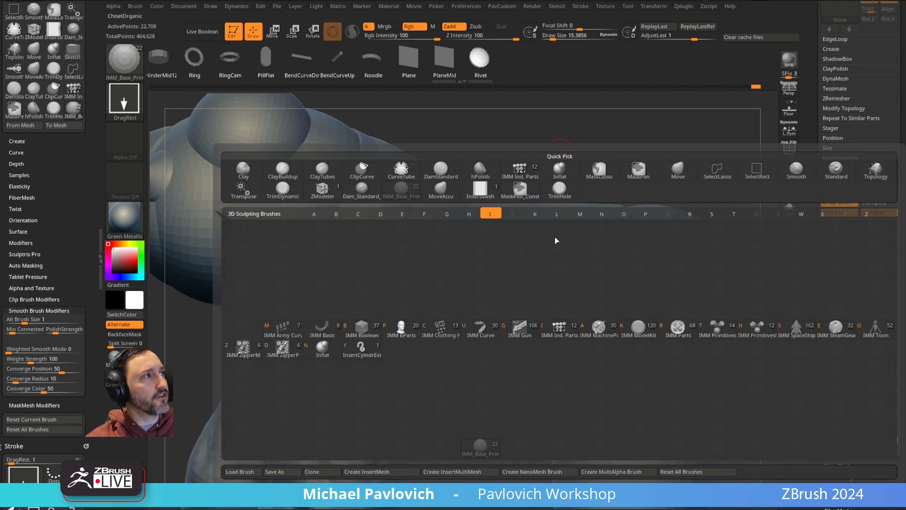
pyautogui.click(704, 335)
pyautogui.press('m')
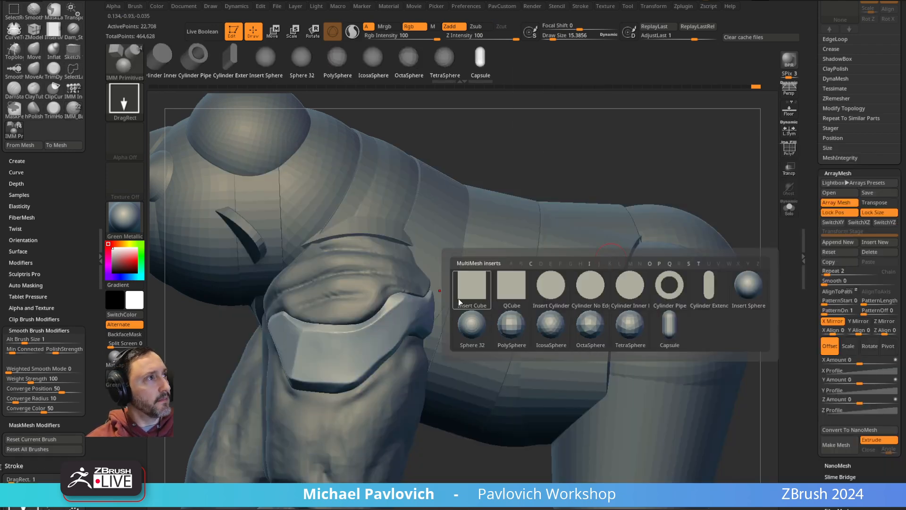
pyautogui.press('i')
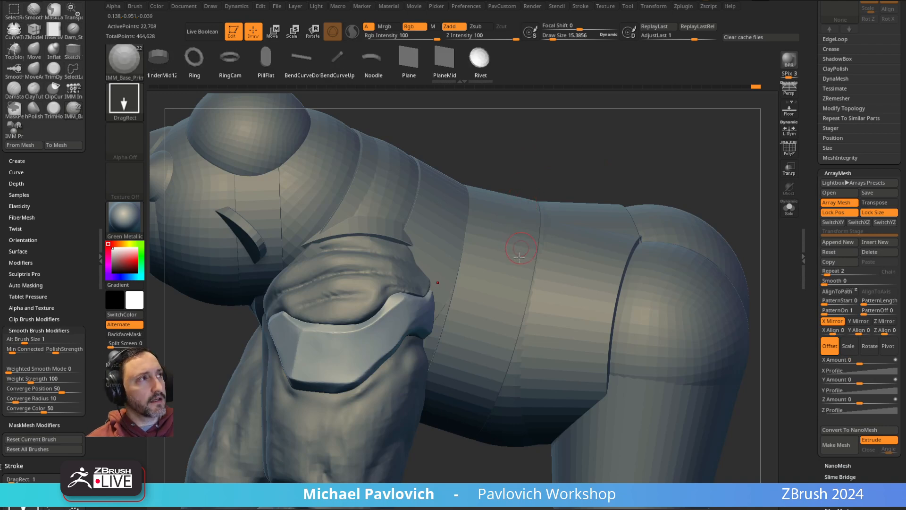
pyautogui.click(127, 66)
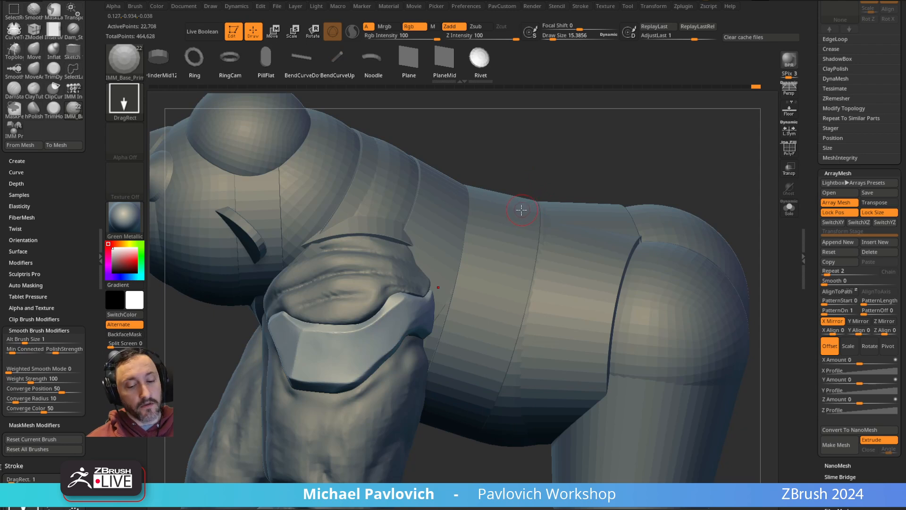
# Step: Insert a small cylinder from IMM_Base_Prim on the rear lower part of the shoulder plate
pyautogui.press('m')
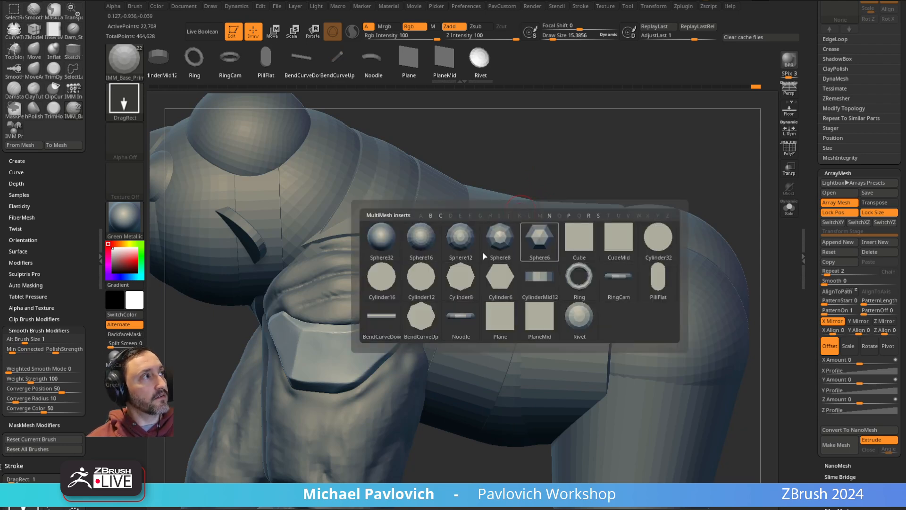
pyautogui.moveTo(600, 154)
pyautogui.keyDown('alt'); pyautogui.mouseDown()
pyautogui.moveTo(630, 116)
pyautogui.moveTo(624, 111)
pyautogui.mouseUp(); pyautogui.keyUp('alt')
pyautogui.moveTo(393, 330); pyautogui.dragTo(410, 316)
pyautogui.press('space')
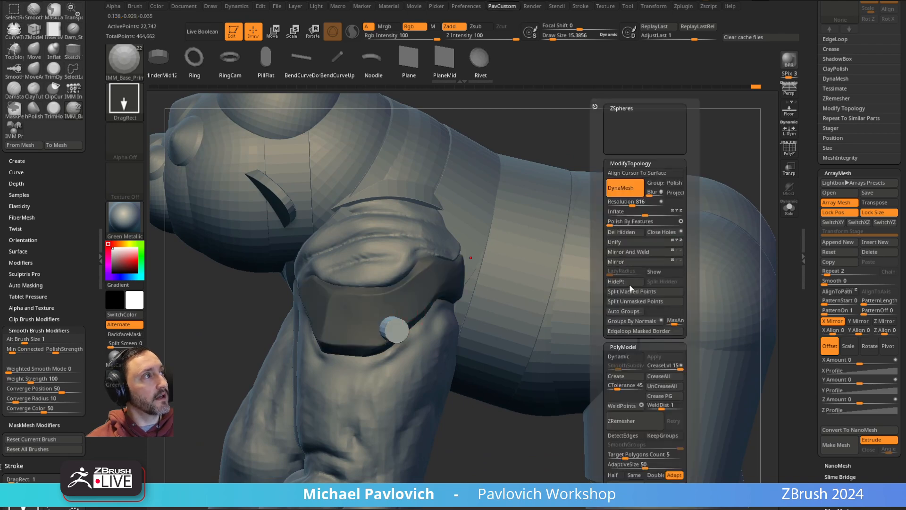
pyautogui.moveTo(584, 153)
pyautogui.mouseDown()
pyautogui.moveTo(602, 101)
pyautogui.moveTo(597, 142)
pyautogui.mouseUp()
# Step: Move and rotate the inserted cylinder with the Gizmo to line it up with the shoulder plate's outer surface
pyautogui.press('w')
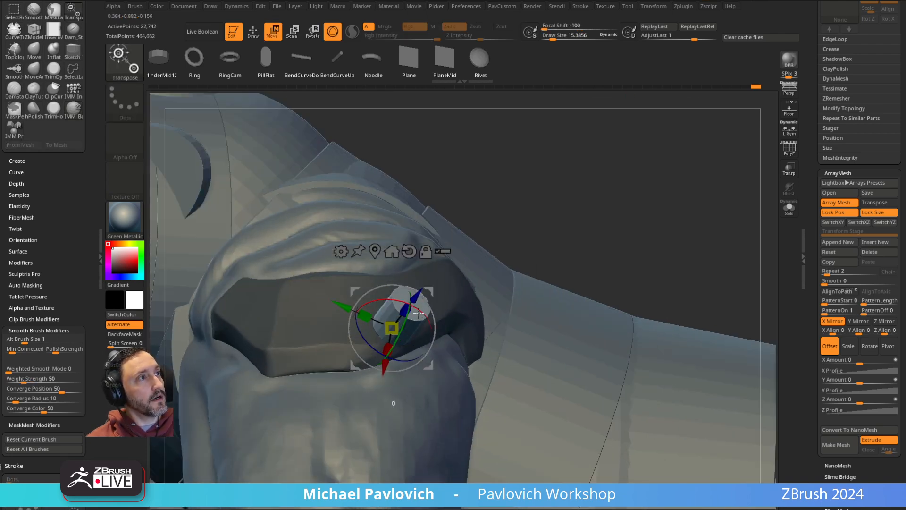
pyautogui.moveTo(424, 317); pyautogui.dragTo(407, 303)
pyautogui.moveTo(518, 212); pyautogui.dragTo(410, 218)
pyautogui.moveTo(379, 326)
pyautogui.mouseDown()
pyautogui.moveTo(373, 308)
pyautogui.moveTo(376, 319)
pyautogui.moveTo(384, 312)
pyautogui.mouseUp()
pyautogui.moveTo(364, 278); pyautogui.dragTo(376, 299)
pyautogui.moveTo(342, 264); pyautogui.dragTo(467, 257)
pyautogui.moveTo(442, 322); pyautogui.dragTo(437, 337)
pyautogui.moveTo(479, 271); pyautogui.dragTo(423, 278, button='right')
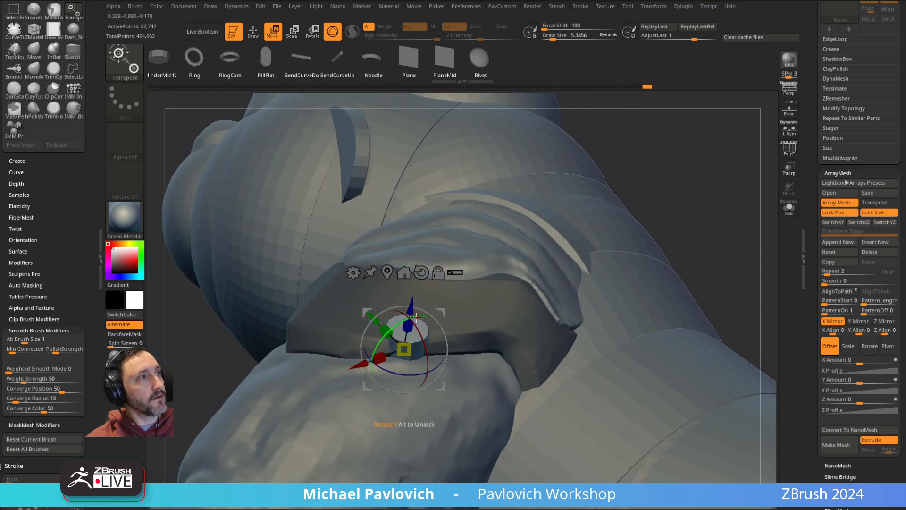
# Step: Fine-tune the cylinder's depth and position so it overlaps the plate's lower edge
pyautogui.moveTo(410, 308); pyautogui.dragTo(409, 312)
pyautogui.moveTo(612, 125); pyautogui.dragTo(624, 187)
pyautogui.keyDown('alt'); pyautogui.moveTo(423, 349); pyautogui.dragTo(444, 343); pyautogui.keyUp('alt')
pyautogui.moveTo(697, 167); pyautogui.dragTo(453, 305, button='right')
pyautogui.moveTo(424, 323); pyautogui.dragTo(460, 321)
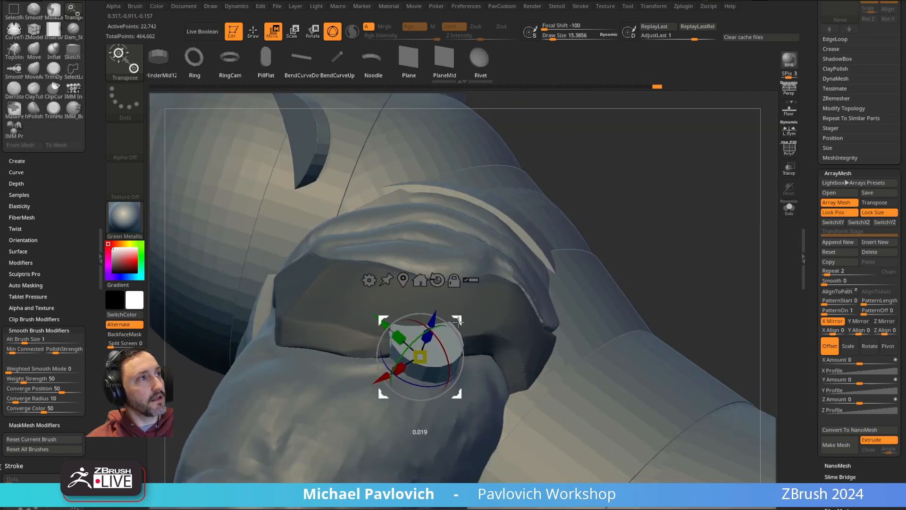
# Step: Split the unmasked cylinder off the shoulder plate into its own subtool
pyautogui.press('q')
pyautogui.moveTo(674, 188)
pyautogui.mouseDown(button='right')
pyautogui.moveTo(657, 186)
pyautogui.moveTo(665, 156)
pyautogui.moveTo(628, 184)
pyautogui.mouseUp(button='right')
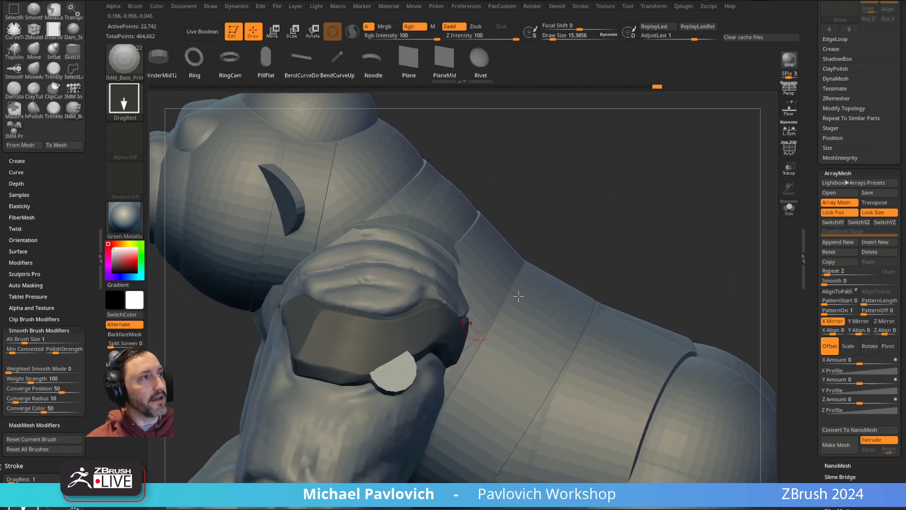
pyautogui.press('2')
pyautogui.click(671, 300)
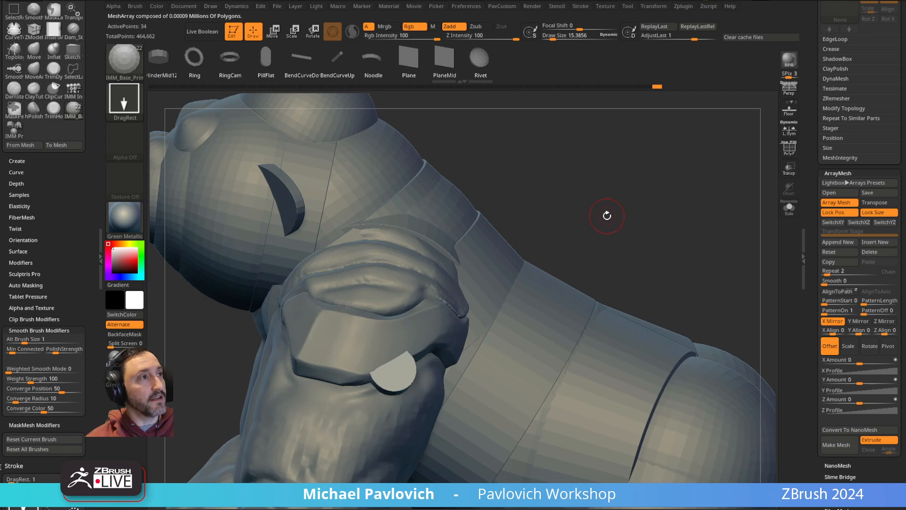
# Step: Apply dynamic subdivision to the cylinder subtool
pyautogui.click(783, 214)
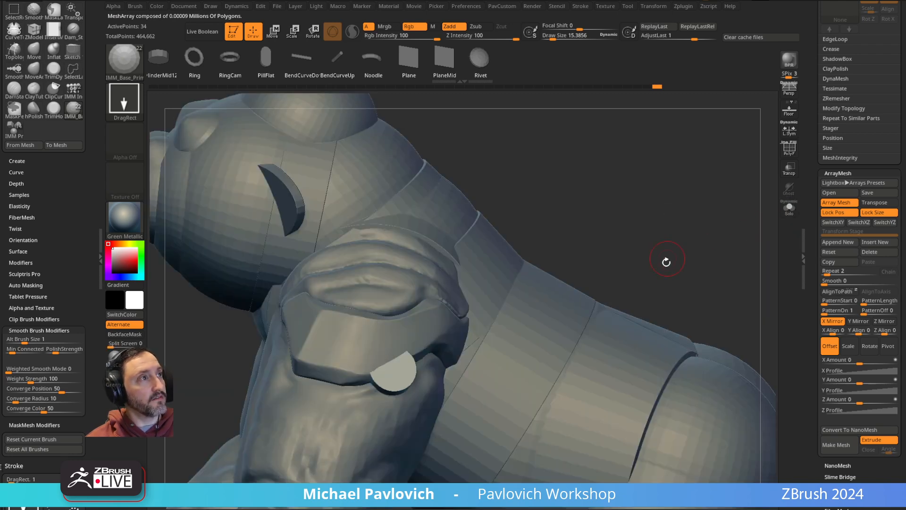
pyautogui.press('space')
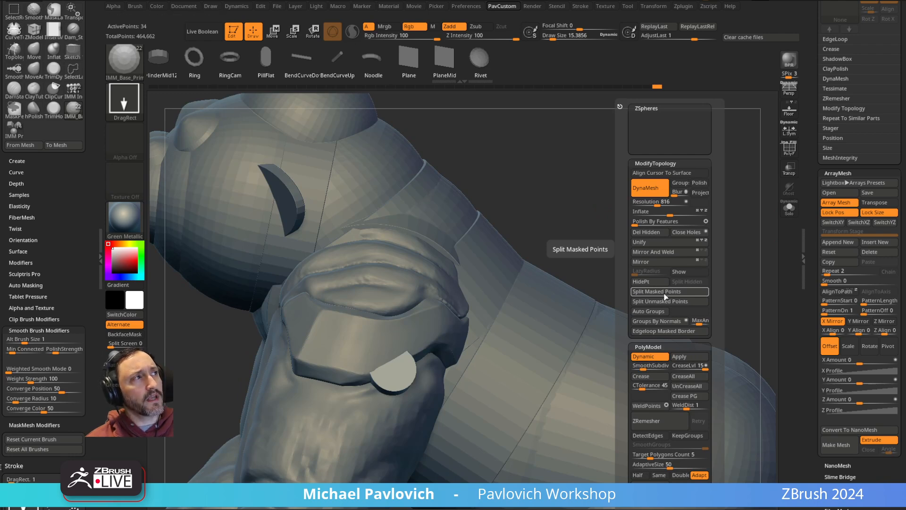
pyautogui.click(685, 357)
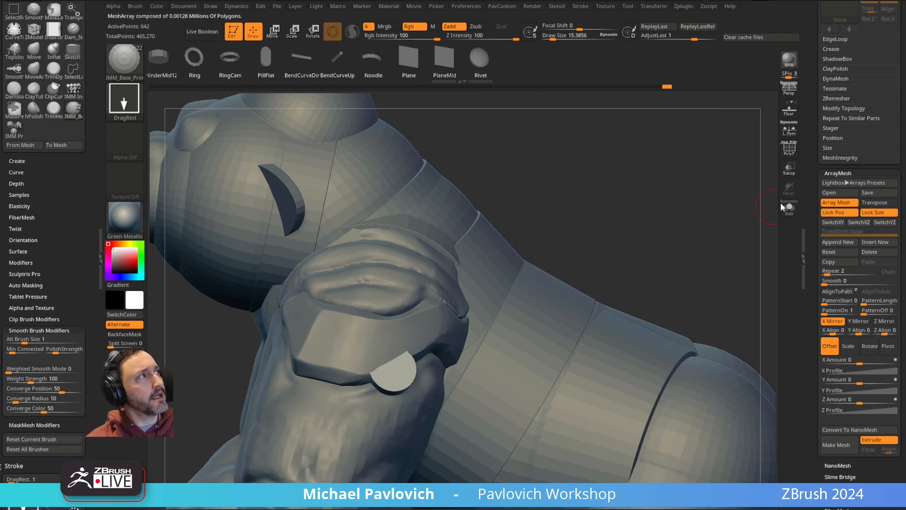
# Step: Merge the cylinder subtool with the shoulder plate subtool below it
pyautogui.moveTo(812, 163); pyautogui.dragTo(809, 292)
pyautogui.moveTo(816, 133); pyautogui.dragTo(815, 247)
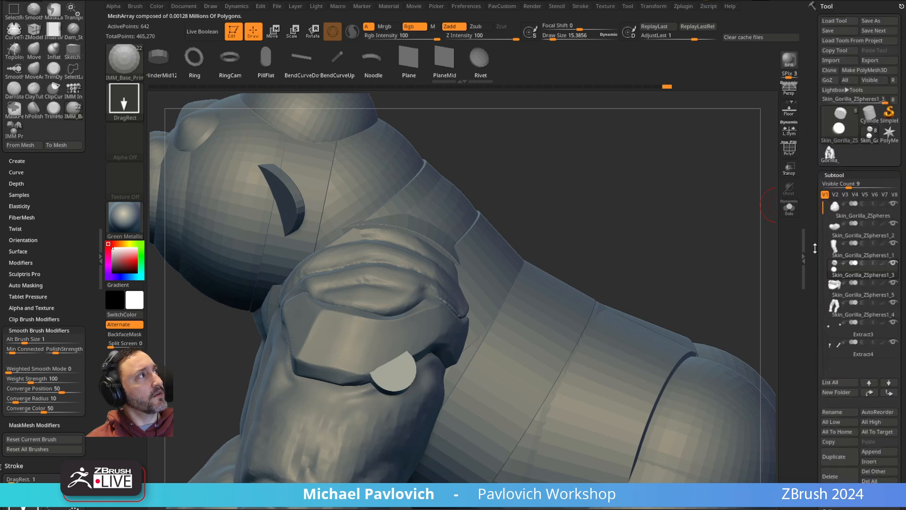
pyautogui.moveTo(856, 292)
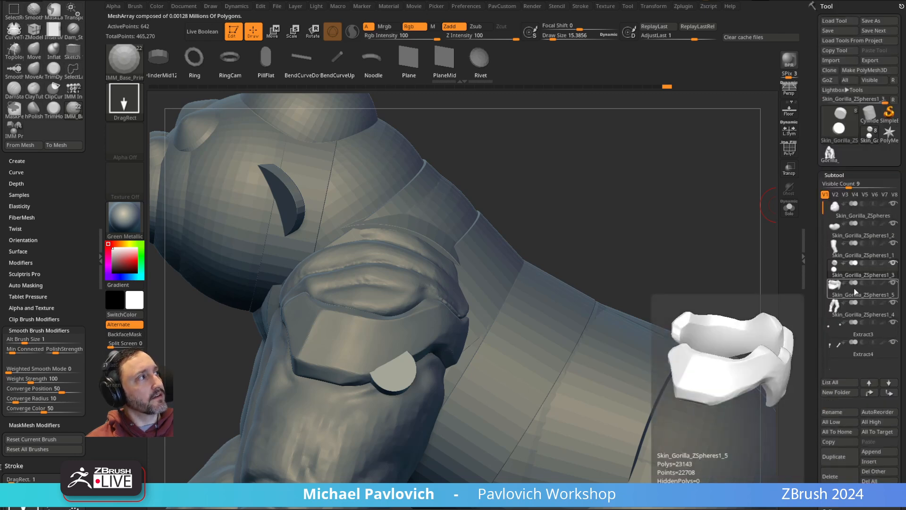
pyautogui.hotkey('ctrl', 'shift', 'm')
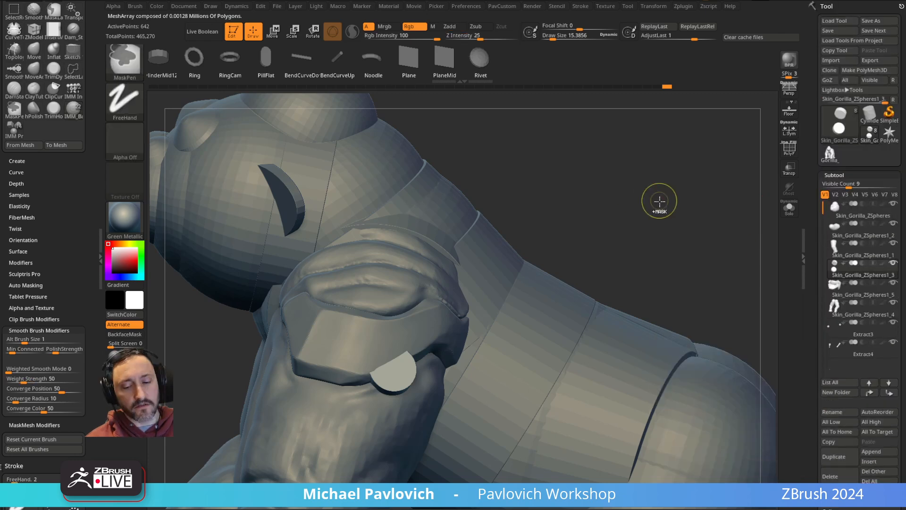
# Step: Remesh the combined plate and cylinder with DynaMesh and smooth the cylinder where it meets the plate
pyautogui.keyDown('ctrl'); pyautogui.moveTo(653, 189); pyautogui.dragTo(739, 263); pyautogui.keyUp('ctrl')
pyautogui.moveTo(667, 233)
pyautogui.mouseDown()
pyautogui.moveTo(675, 214)
pyautogui.moveTo(627, 227)
pyautogui.mouseUp()
pyautogui.keyDown('shift'); pyautogui.moveTo(392, 342); pyautogui.dragTo(405, 374); pyautogui.keyUp('shift')
pyautogui.moveTo(659, 180)
pyautogui.mouseDown()
pyautogui.moveTo(700, 154)
pyautogui.moveTo(582, 196)
pyautogui.mouseUp()
# Step: Try carving a round recess into the cylinder's face with the Clay brush
pyautogui.press('b')
pyautogui.press('c')
pyautogui.press('l')
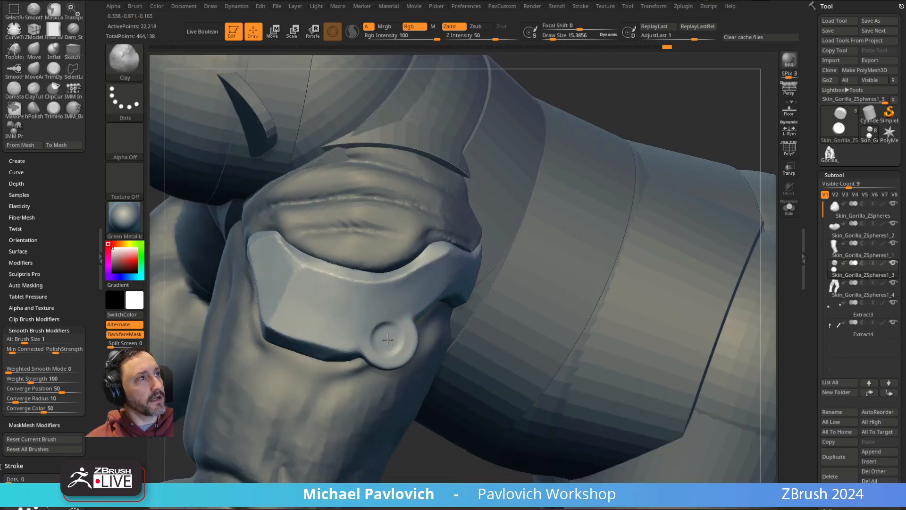
pyautogui.moveTo(664, 106); pyautogui.dragTo(387, 325)
pyautogui.hotkey('ctrl', 'z')
# Step: Cut a circular recess into the cylinder's face with the TrimHole brush, redoing the first cut
pyautogui.press('b')
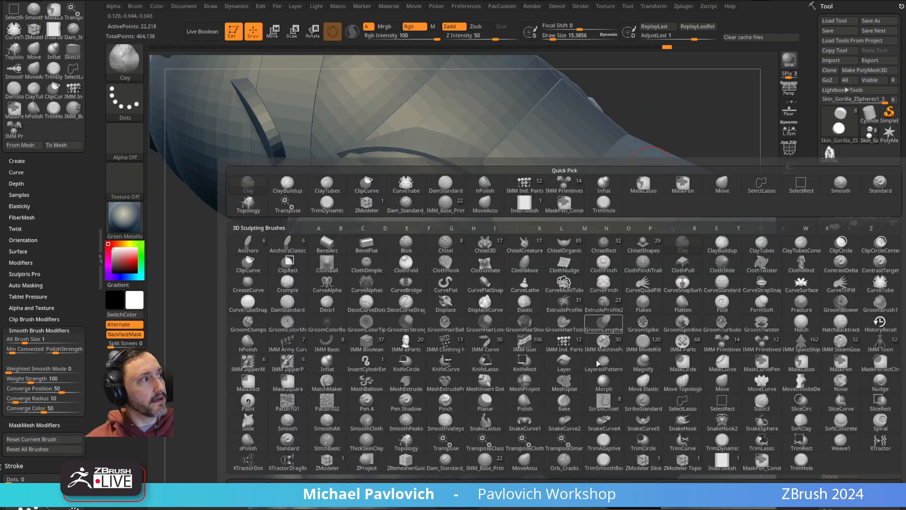
pyautogui.click(793, 460)
pyautogui.moveTo(675, 144); pyautogui.dragTo(693, 153)
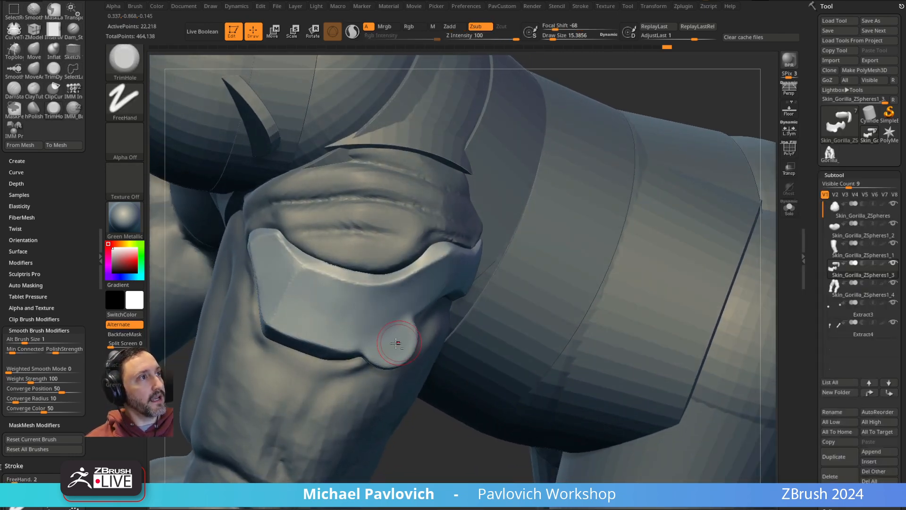
pyautogui.hotkey('ctrl', 'z')
pyautogui.moveTo(390, 335); pyautogui.dragTo(388, 338)
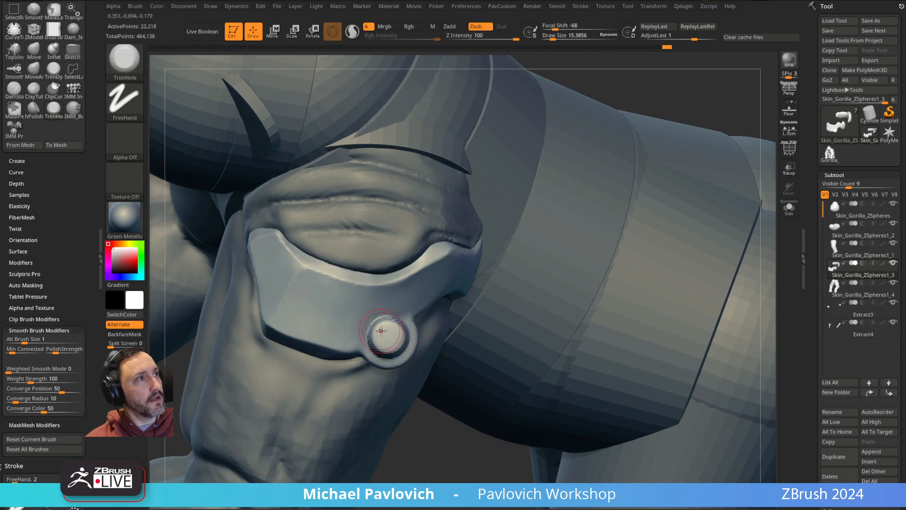
# Step: Undo the last hole stamps and try a TrimHole stamp at draw size 13.8 on the shoulder armour's round boss
pyautogui.hotkey('ctrl', 'z')
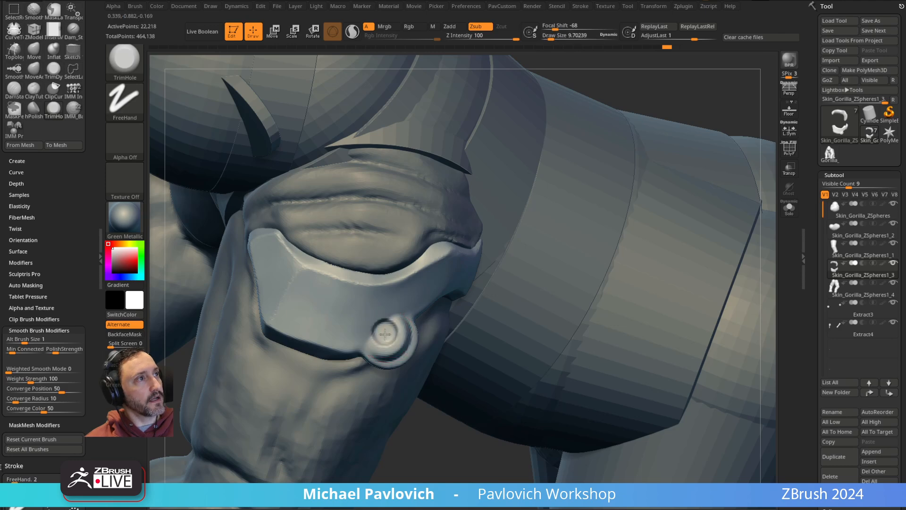
pyautogui.hotkey('ctrl', 'z')
pyautogui.press('s')
pyautogui.moveTo(384, 331); pyautogui.dragTo(386, 330)
pyautogui.click(383, 332)
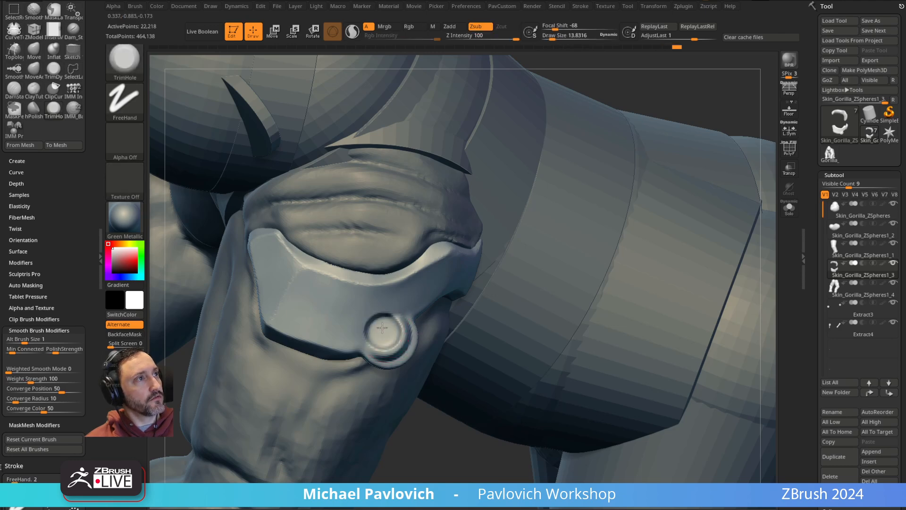
pyautogui.moveTo(689, 105); pyautogui.dragTo(665, 109)
pyautogui.hotkey('ctrl', 'shift', 'z')
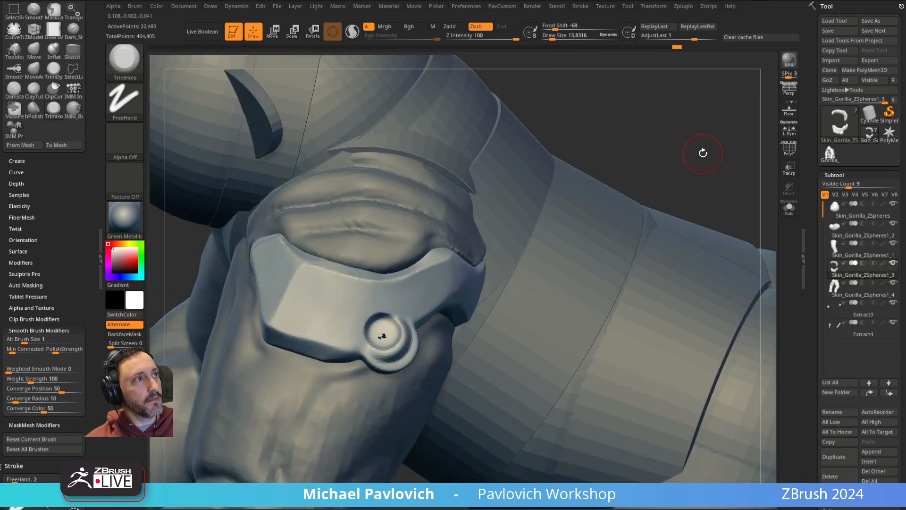
# Step: Isolate the shoulder armour, undo the test hole and prepare TrimHole with BackfaceMask on and draw size 18.76
pyautogui.click(789, 208)
pyautogui.moveTo(705, 163)
pyautogui.mouseDown()
pyautogui.moveTo(679, 109)
pyautogui.moveTo(651, 134)
pyautogui.moveTo(651, 157)
pyautogui.moveTo(682, 202)
pyautogui.moveTo(674, 186)
pyautogui.mouseUp()
pyautogui.hotkey('ctrl', 'z')
pyautogui.press('b')
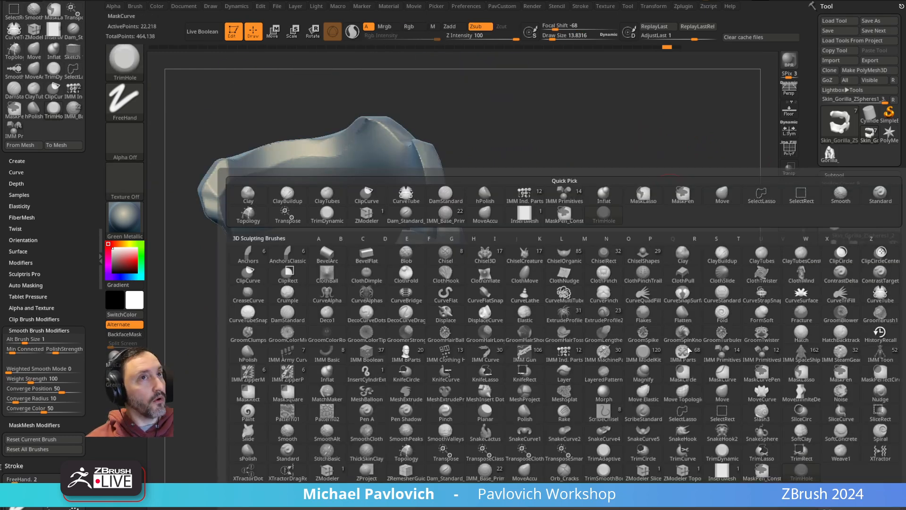
pyautogui.moveTo(624, 215); pyautogui.dragTo(661, 239)
pyautogui.press(']')
pyautogui.click(390, 341)
pyautogui.press(']')
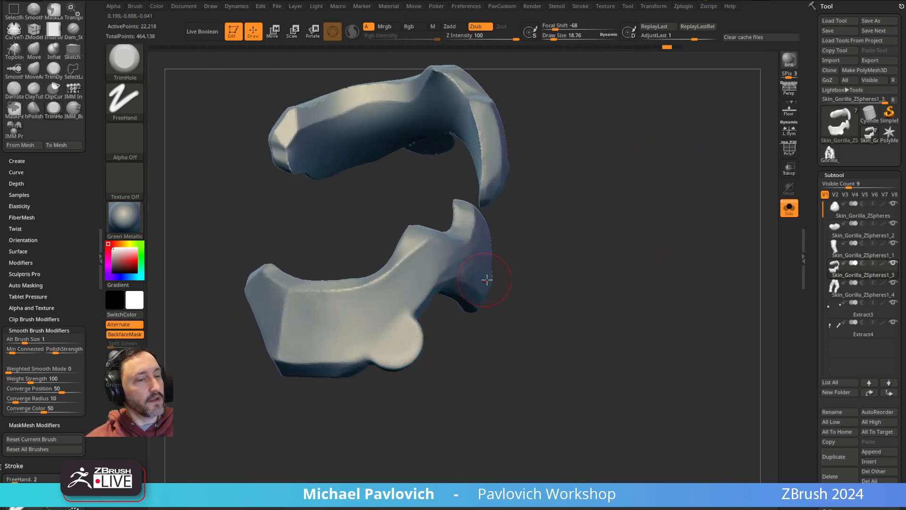
# Step: Re-DynaMesh the shoulder armour and try larger TrimHole stamps on the round boss, undoing them
pyautogui.press('1')
pyautogui.keyDown('ctrl'); pyautogui.moveTo(553, 208); pyautogui.dragTo(507, 218); pyautogui.keyUp('ctrl')
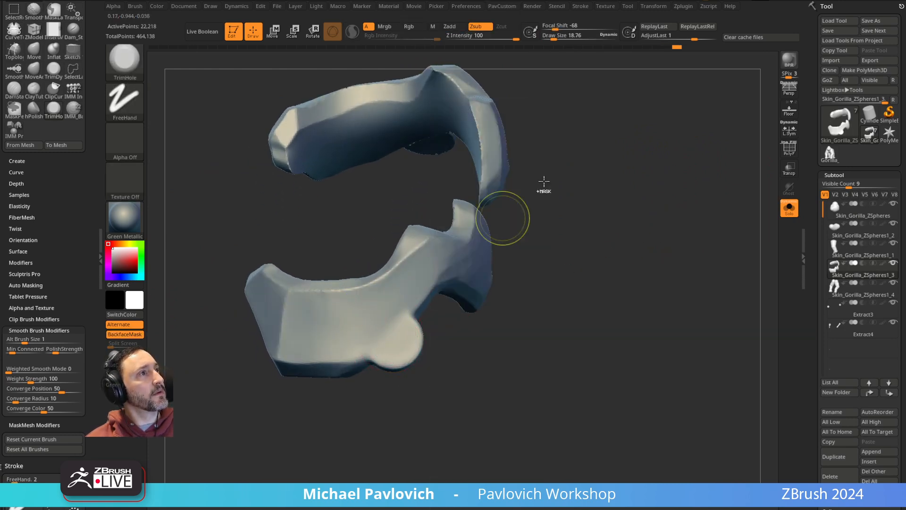
pyautogui.click(394, 338)
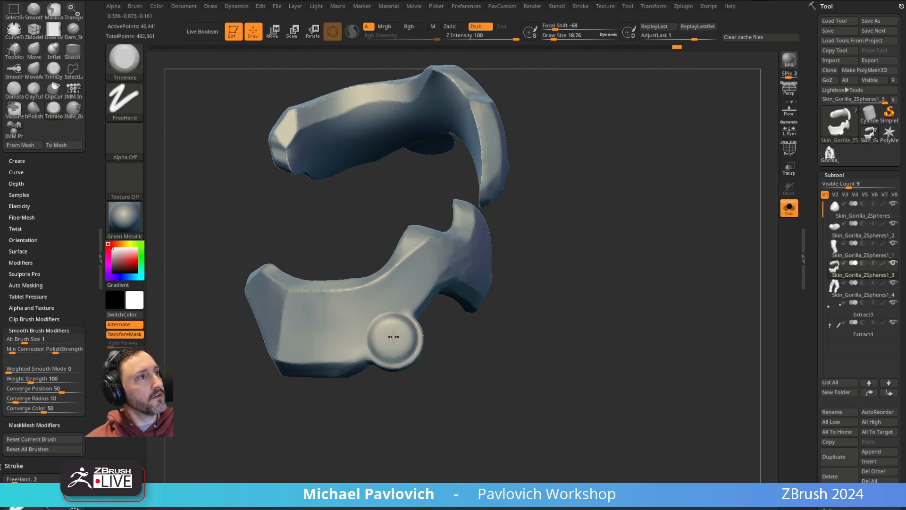
pyautogui.press(']')
pyautogui.moveTo(458, 315)
pyautogui.mouseDown()
pyautogui.moveTo(473, 313)
pyautogui.moveTo(471, 280)
pyautogui.mouseUp()
pyautogui.moveTo(445, 212)
pyautogui.mouseDown()
pyautogui.moveTo(483, 298)
pyautogui.moveTo(478, 320)
pyautogui.mouseUp()
pyautogui.hotkey('ctrl', 'z')
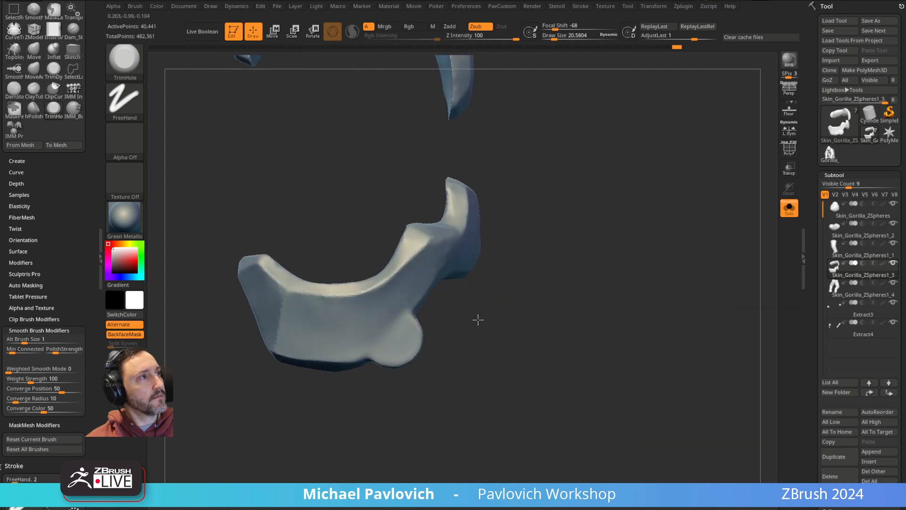
pyautogui.hotkey('ctrl', 'z')
# Step: Cut a circular recess into the armour's round boss with TrimHole at draw size 15.39
pyautogui.press('[')
pyautogui.press('[')
pyautogui.press('[')
pyautogui.moveTo(494, 306)
pyautogui.mouseDown()
pyautogui.moveTo(462, 328)
pyautogui.moveTo(471, 342)
pyautogui.moveTo(477, 304)
pyautogui.mouseUp()
pyautogui.moveTo(593, 257); pyautogui.dragTo(600, 269)
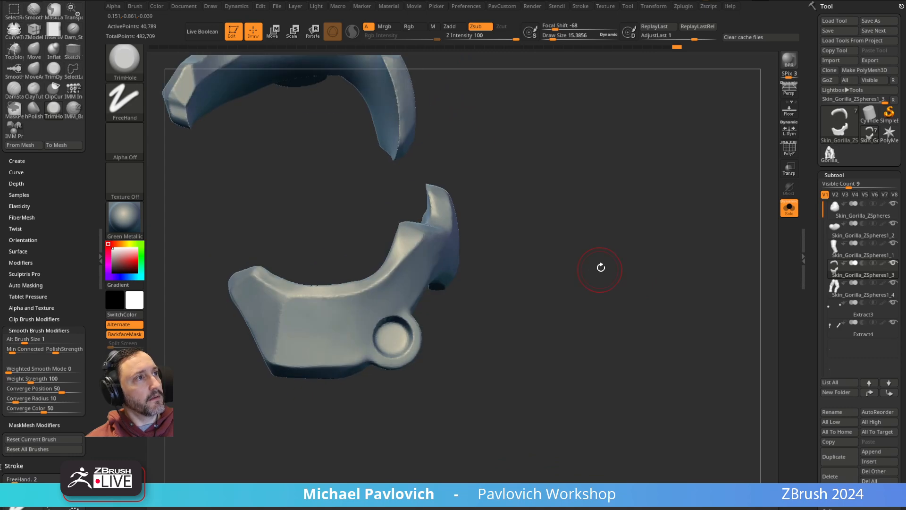
# Step: Insert a Flat Head screw from the IMM Ind. Parts brush into the centre of the circular recess
pyautogui.press('b')
pyautogui.press('i')
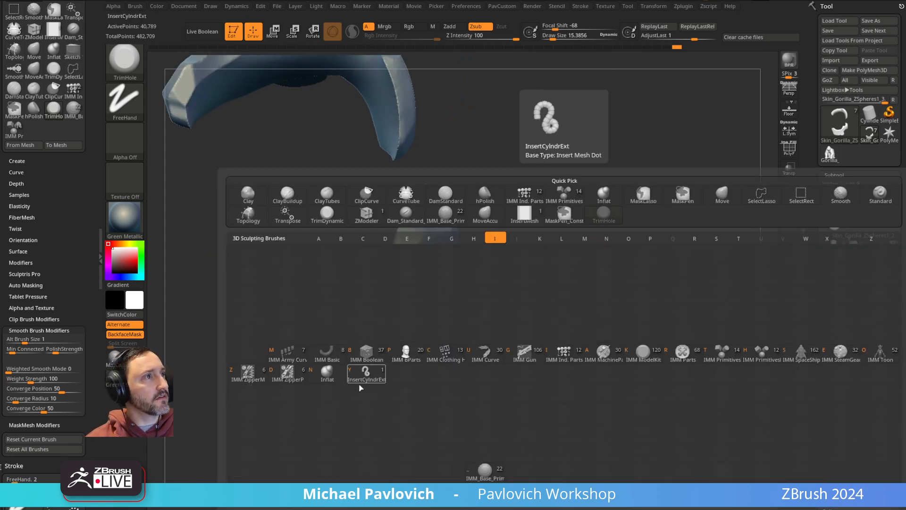
pyautogui.click(564, 354)
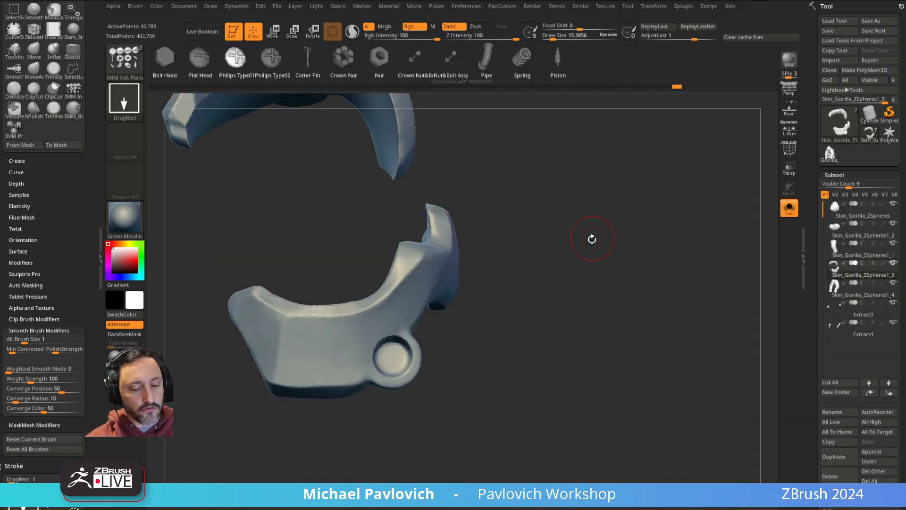
pyautogui.press('m')
pyautogui.moveTo(526, 283)
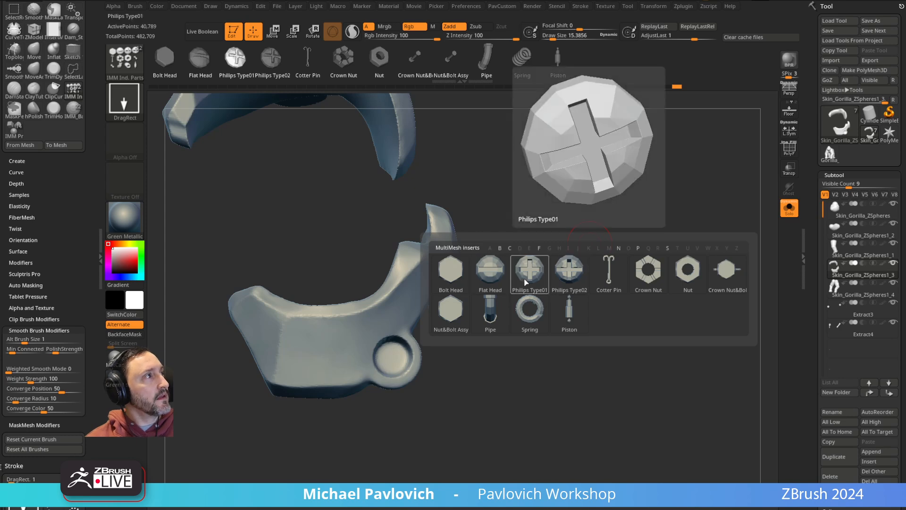
pyautogui.click(526, 282)
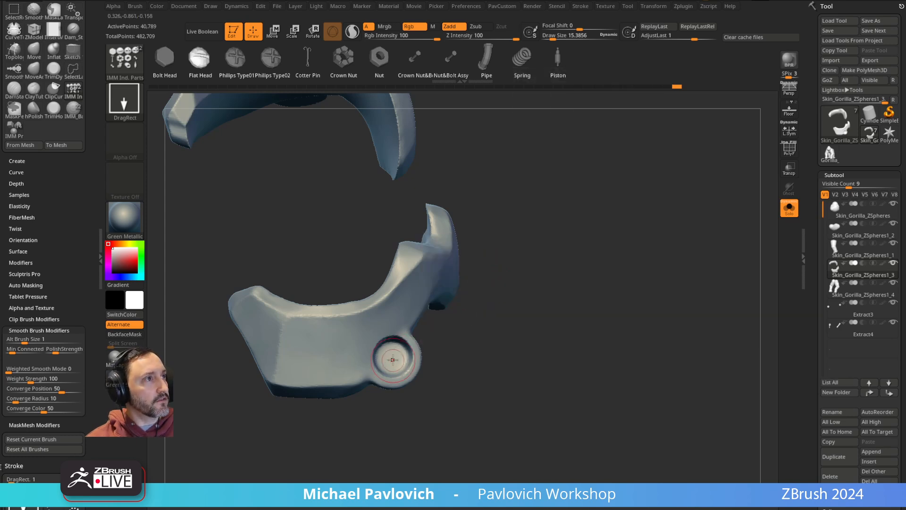
pyautogui.moveTo(394, 360); pyautogui.dragTo(406, 361)
# Step: Separate the armour from the inserted screws with Split Masked Points and show the whole gorilla again
pyautogui.moveTo(616, 260); pyautogui.dragTo(607, 197)
pyautogui.press('2')
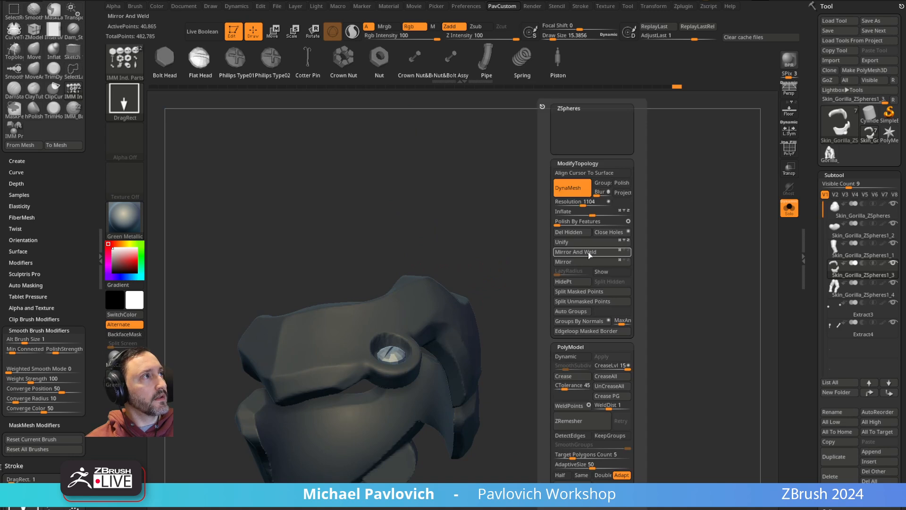
pyautogui.click(578, 292)
pyautogui.press('w')
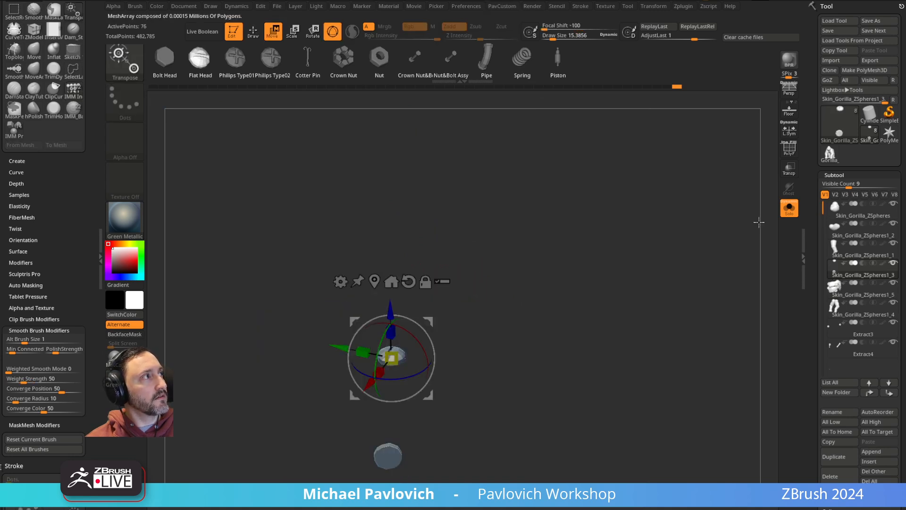
pyautogui.click(789, 209)
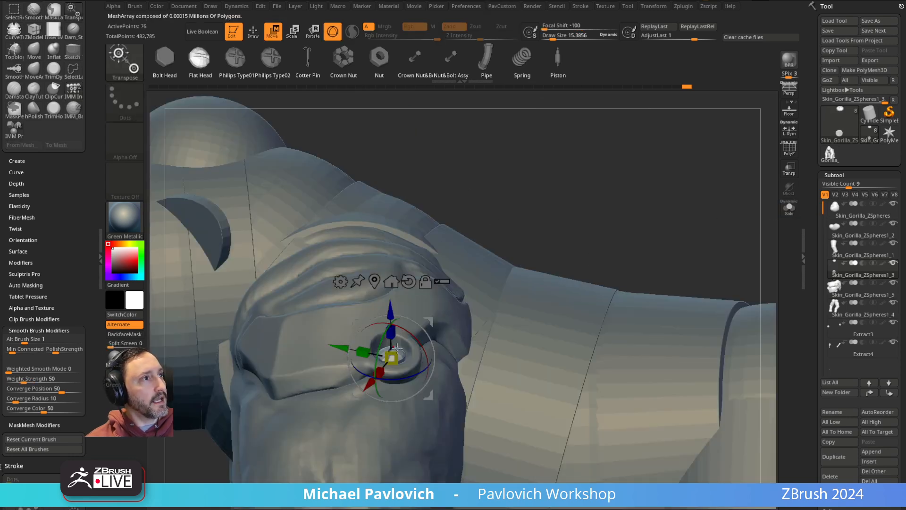
# Step: Enlarge the screws slightly and test scaling them with local symmetry on and off, undoing both tests
pyautogui.moveTo(399, 350); pyautogui.dragTo(407, 352)
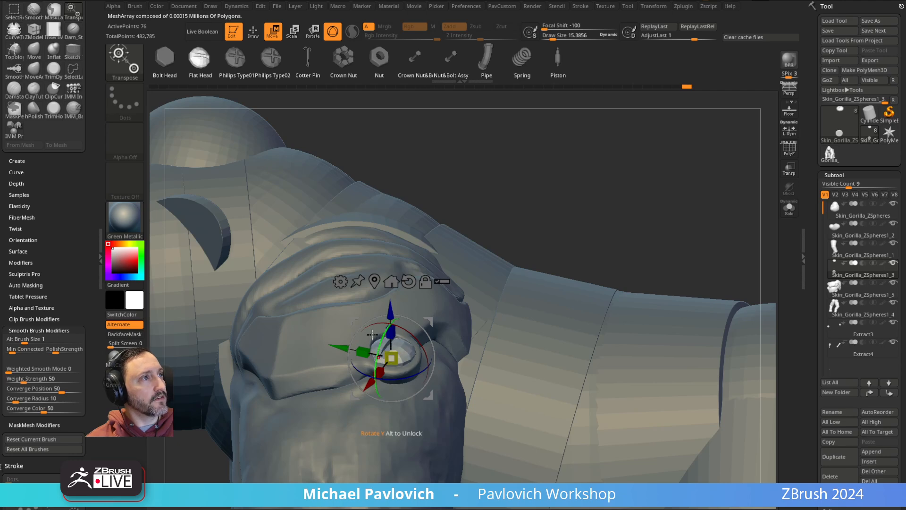
pyautogui.click(794, 135)
pyautogui.keyDown('ctrl'); pyautogui.moveTo(656, 174); pyautogui.dragTo(645, 143, button='right'); pyautogui.keyUp('ctrl')
pyautogui.moveTo(443, 299); pyautogui.dragTo(541, 256)
pyautogui.hotkey('ctrl', 'z')
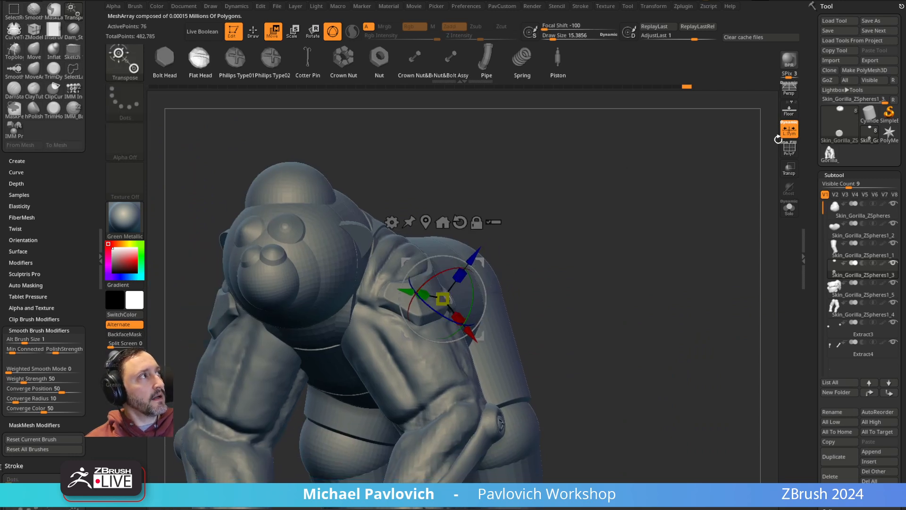
pyautogui.click(789, 131)
pyautogui.moveTo(443, 299); pyautogui.dragTo(590, 248)
pyautogui.hotkey('ctrl', 'z')
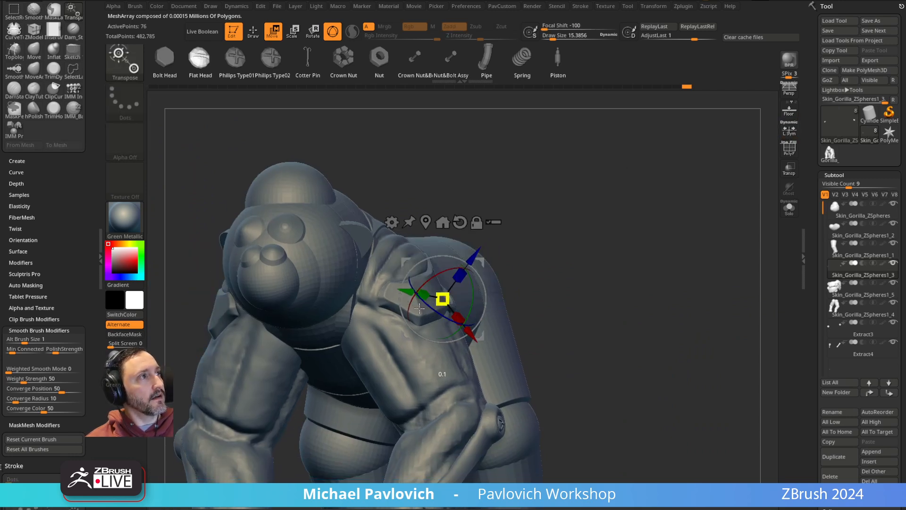
# Step: Scale the flat-head screw by about 1.18 and adjust its seating inside the shoulder armour's recess
pyautogui.moveTo(680, 188); pyautogui.dragTo(505, 276, button='right')
pyautogui.moveTo(332, 370); pyautogui.dragTo(602, 237, button='right')
pyautogui.keyDown('alt'); pyautogui.moveTo(632, 189); pyautogui.dragTo(566, 264, button='right'); pyautogui.keyUp('alt')
pyautogui.moveTo(566, 264); pyautogui.dragTo(629, 196, button='right')
pyautogui.moveTo(520, 273); pyautogui.dragTo(396, 295, button='right')
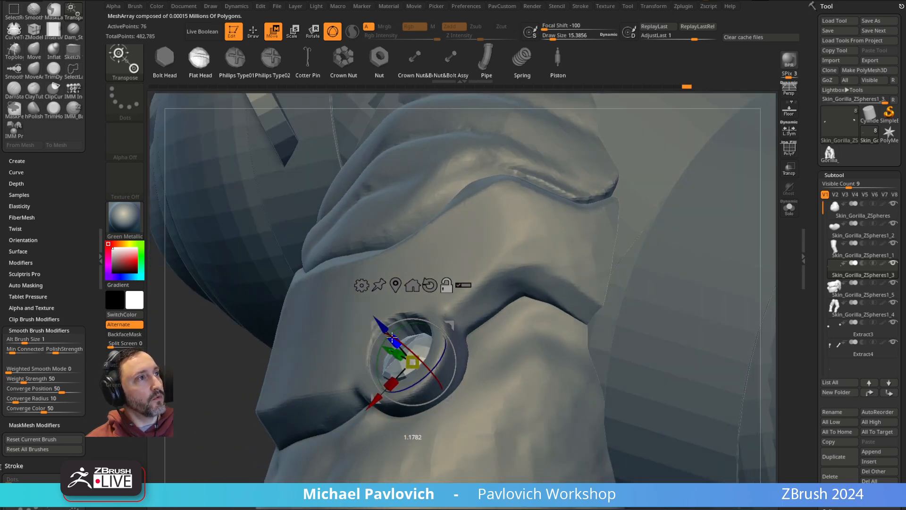
pyautogui.keyDown('alt'); pyautogui.moveTo(392, 337); pyautogui.dragTo(388, 332); pyautogui.keyUp('alt')
pyautogui.moveTo(381, 330)
pyautogui.mouseDown(button='right')
pyautogui.moveTo(389, 364)
pyautogui.moveTo(418, 361)
pyautogui.moveTo(390, 309)
pyautogui.moveTo(421, 371)
pyautogui.mouseUp(button='right')
# Step: Enable Dynamic subdivision on the screws and view the whole gorilla
pyautogui.press('q')
pyautogui.moveTo(524, 309); pyautogui.dragTo(527, 267, button='right')
pyautogui.press('space')
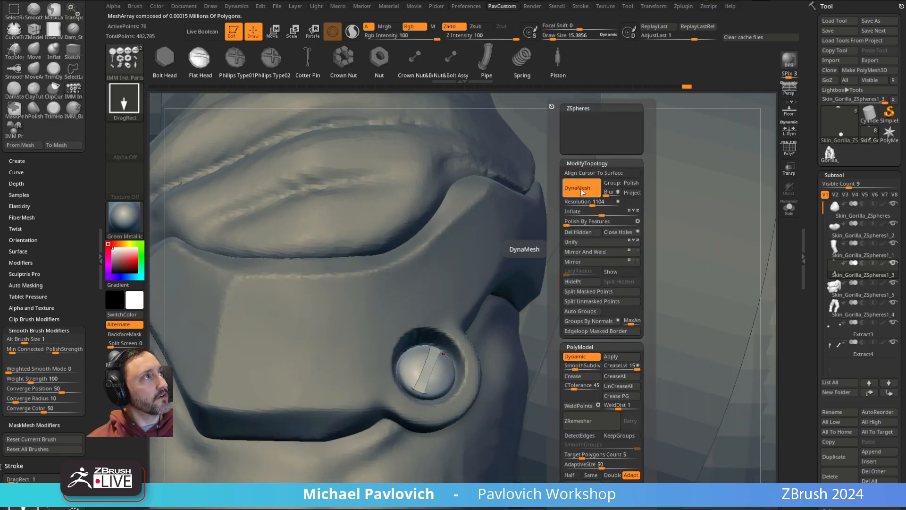
pyautogui.keyDown('ctrl'); pyautogui.moveTo(477, 296); pyautogui.dragTo(427, 200, button='right'); pyautogui.keyUp('ctrl')
pyautogui.keyDown('ctrl'); pyautogui.moveTo(659, 176); pyautogui.dragTo(635, 153, button='right'); pyautogui.keyUp('ctrl')
pyautogui.moveTo(635, 153); pyautogui.dragTo(645, 183, button='right')
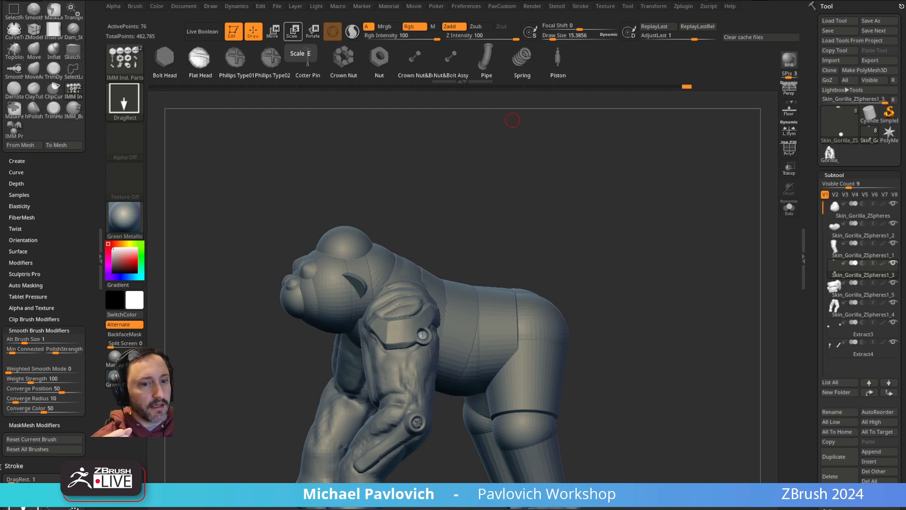
# Step: Switch to the web browser and look over the playlists on the YouTube channel's home page
pyautogui.moveTo(512, 120); pyautogui.dragTo(767, 66)
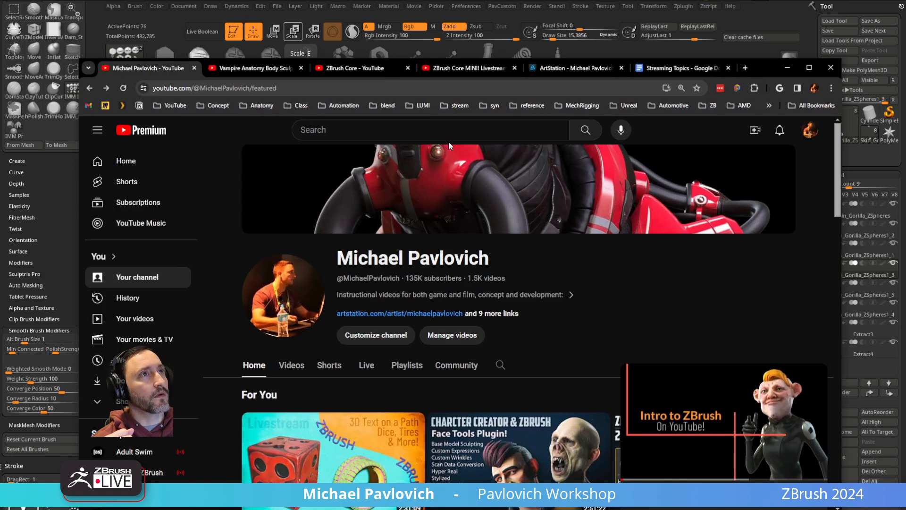
pyautogui.scroll(-3, 336, 237)
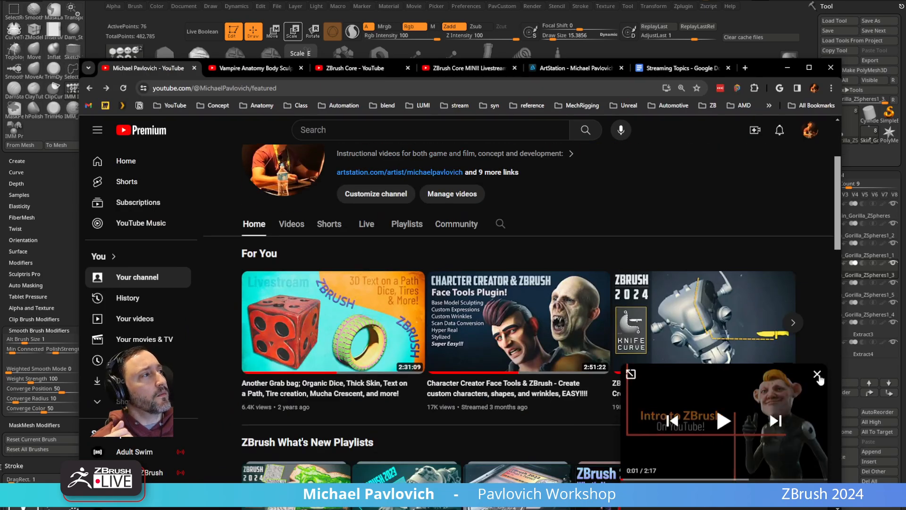
pyautogui.scroll(-15, 532, 299)
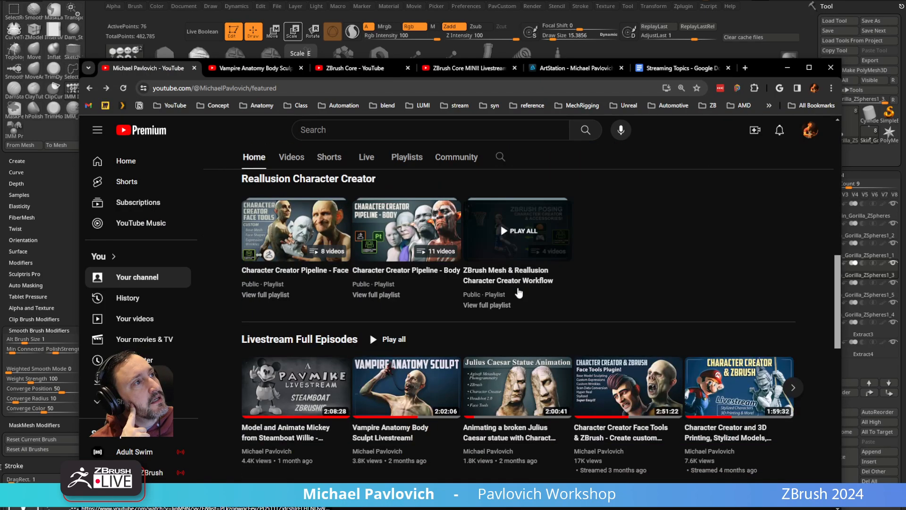
pyautogui.scroll(15, 517, 287)
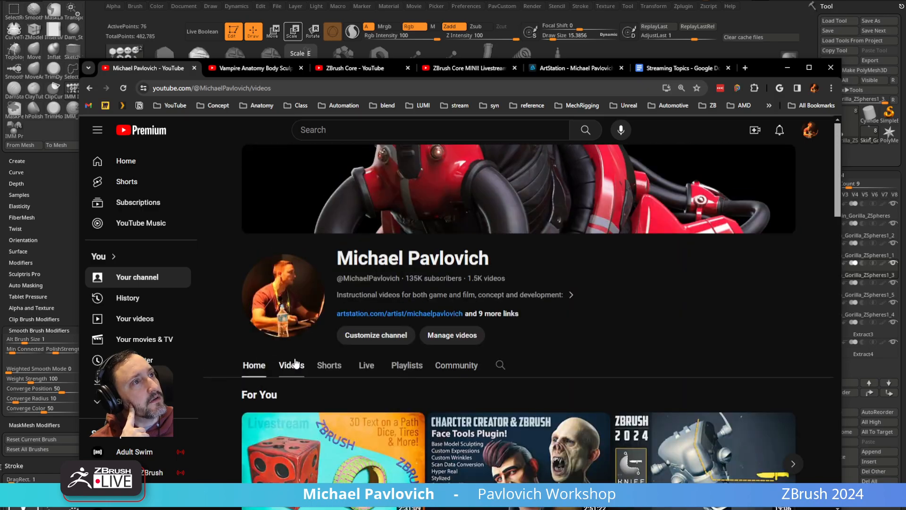
# Step: Look through the channel's uploaded videos for relevant ZBrush and Character Creator tutorials
pyautogui.click(292, 365)
pyautogui.scroll(-10, 387, 285)
pyautogui.scroll(-6, 387, 289)
pyautogui.scroll(-5, 387, 290)
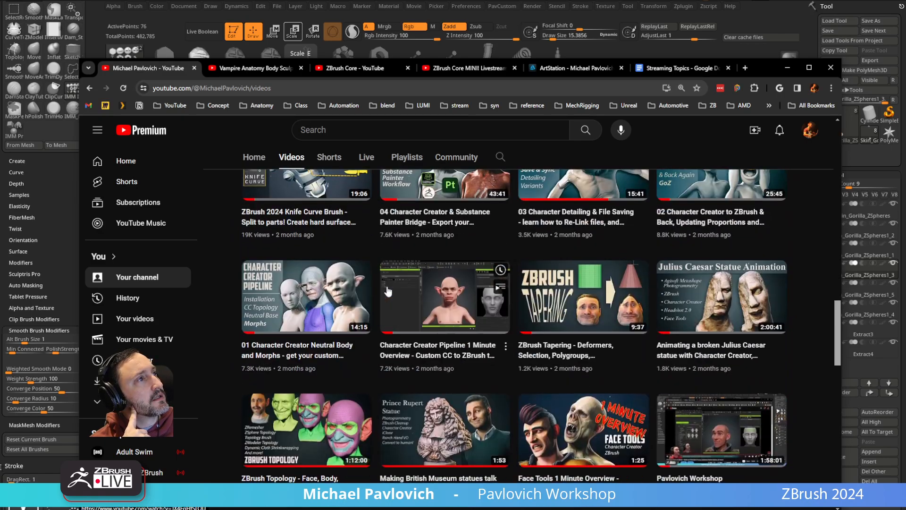
pyautogui.scroll(-6, 387, 291)
pyautogui.scroll(-4, 387, 291)
pyautogui.scroll(-4, 387, 291)
pyautogui.scroll(-6, 388, 291)
pyautogui.scroll(10, 388, 291)
pyautogui.scroll(15, 388, 290)
pyautogui.scroll(5, 388, 290)
pyautogui.scroll(-3, 387, 290)
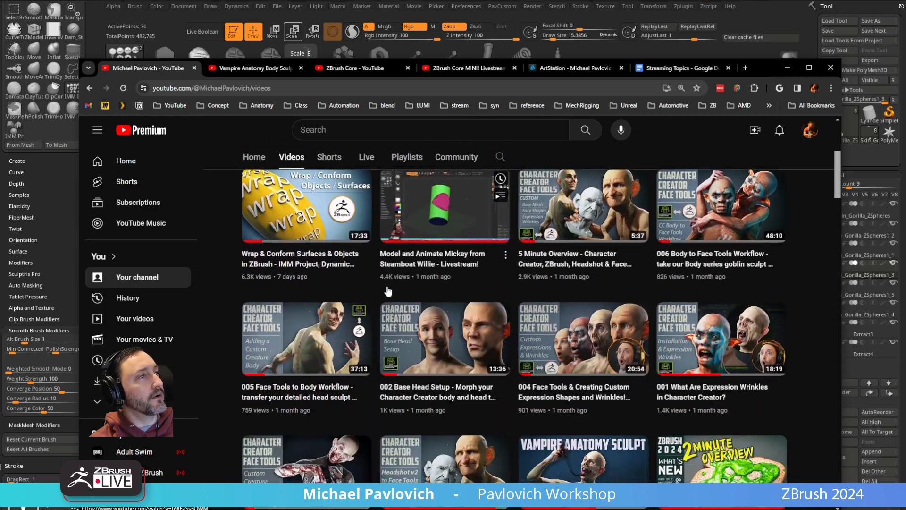
pyautogui.scroll(-4, 339, 338)
pyautogui.scroll(-6, 340, 336)
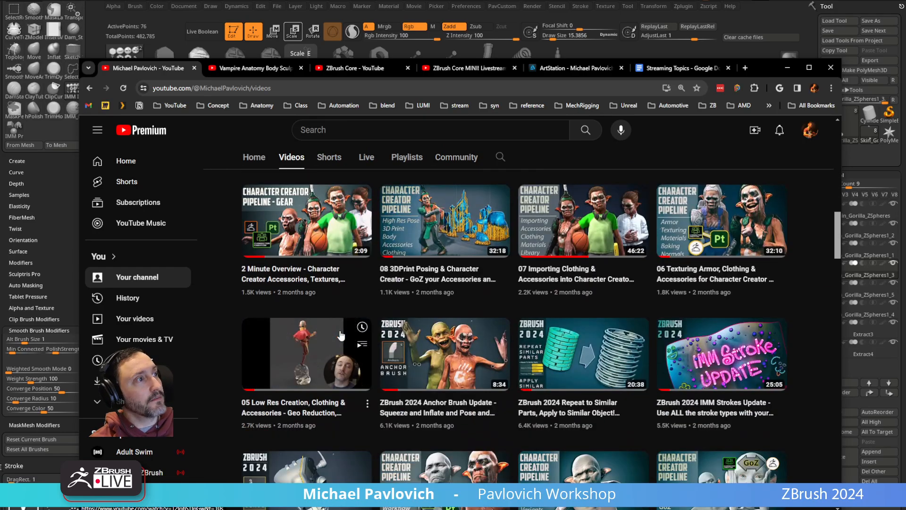
pyautogui.scroll(-7, 341, 335)
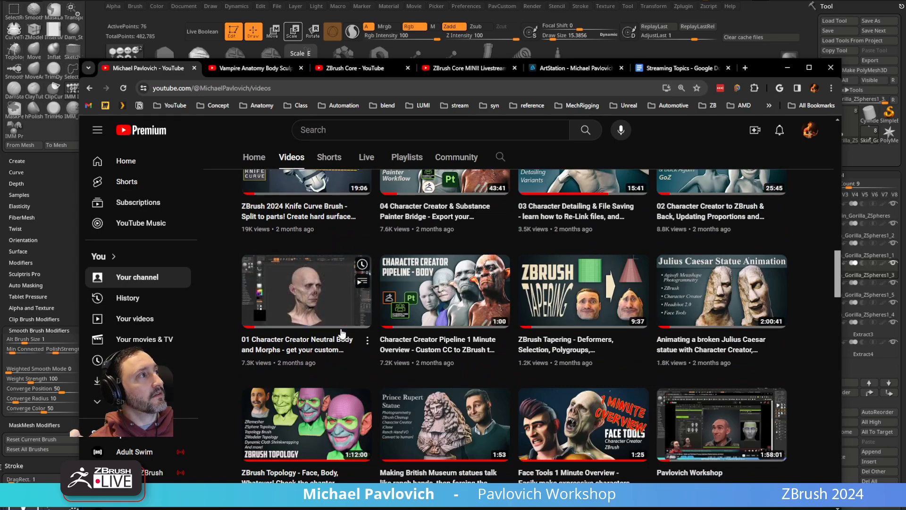
pyautogui.scroll(6, 606, 331)
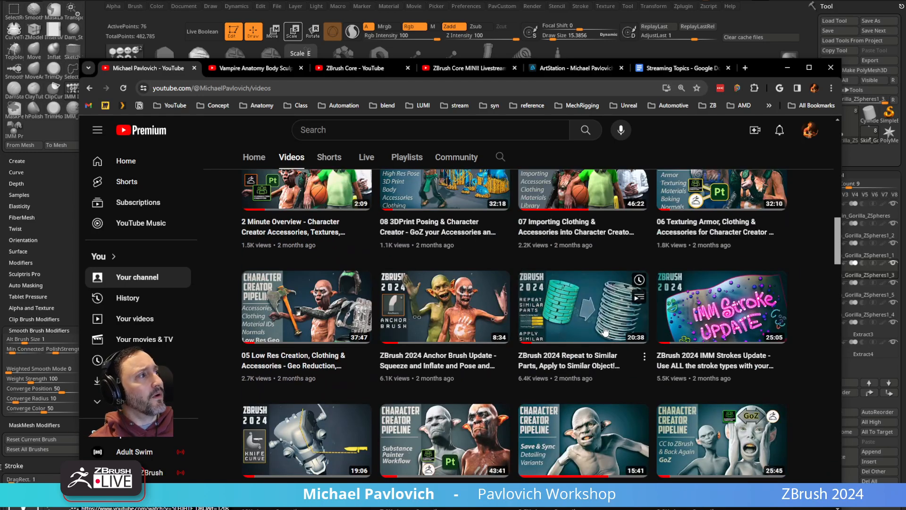
pyautogui.moveTo(605, 330)
pyautogui.scroll(3, 605, 331)
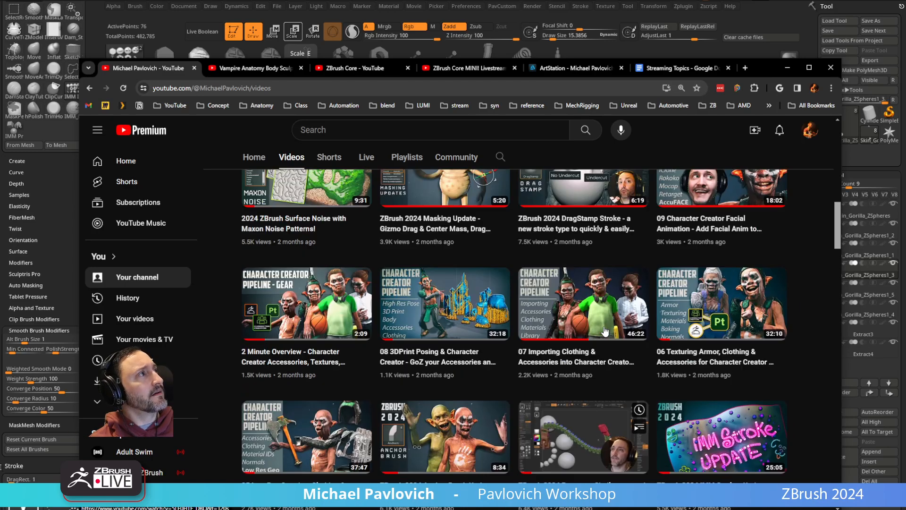
# Step: Search the YouTube channel for "topology"
pyautogui.scroll(10, 606, 331)
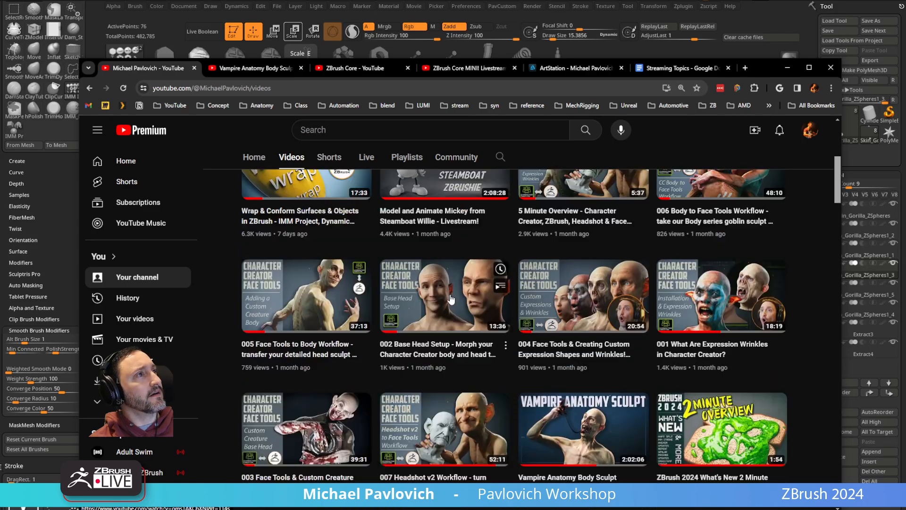
pyautogui.click(500, 365)
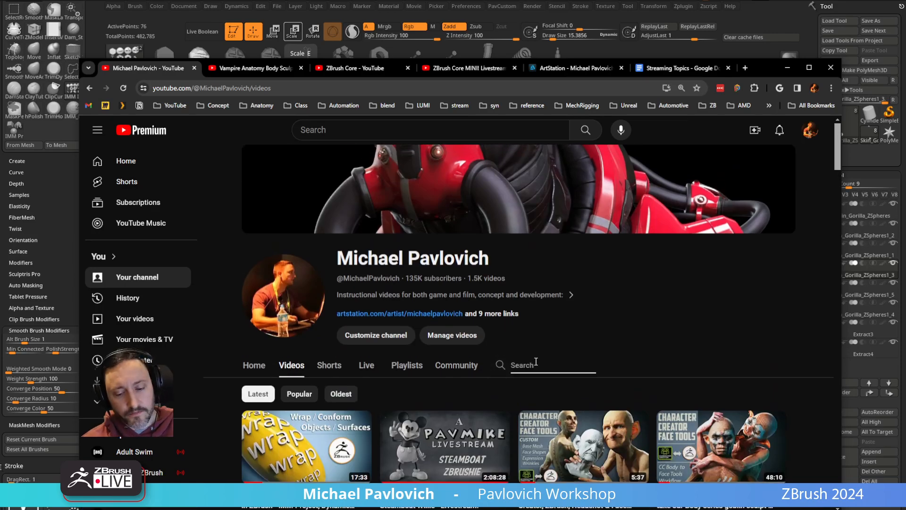
pyautogui.press('Return')
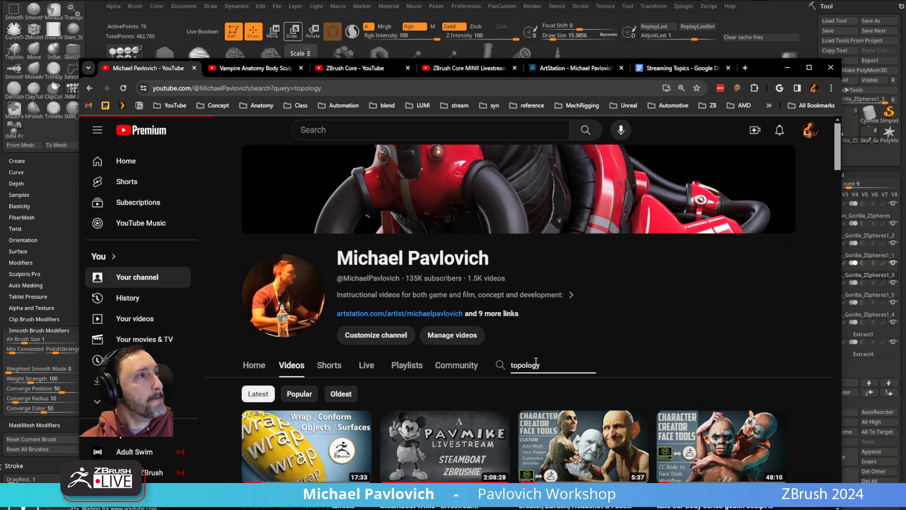
# Step: Open the video "ZBrush Topology - Face, Body, Whatever!" from the search results and bring up its share link
pyautogui.scroll(-7, 531, 365)
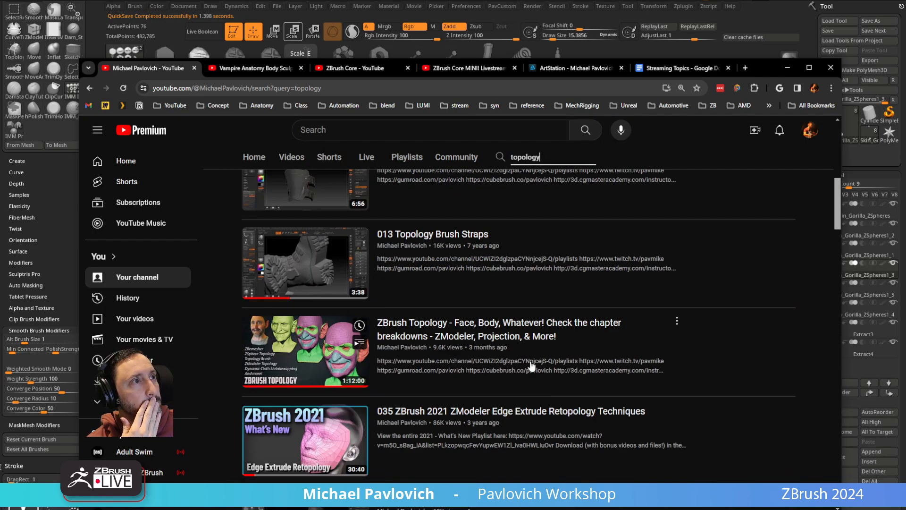
pyautogui.moveTo(526, 457)
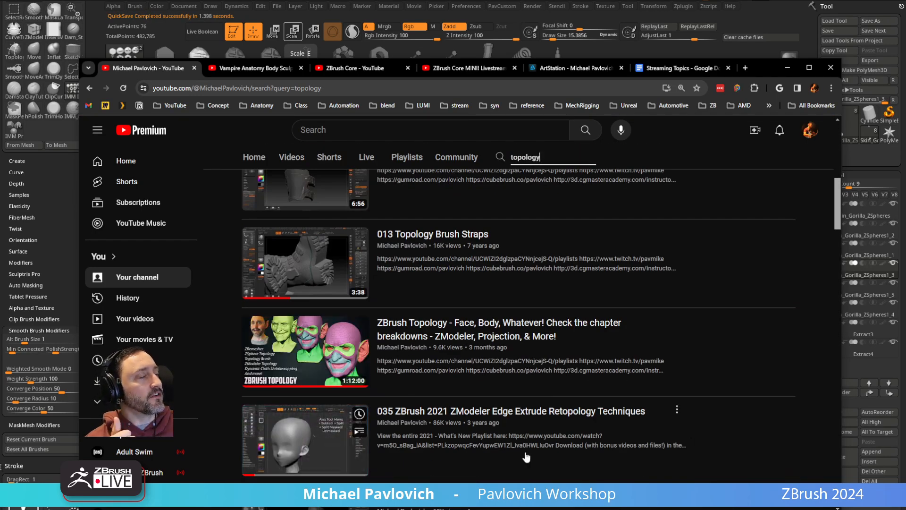
pyautogui.click(421, 336)
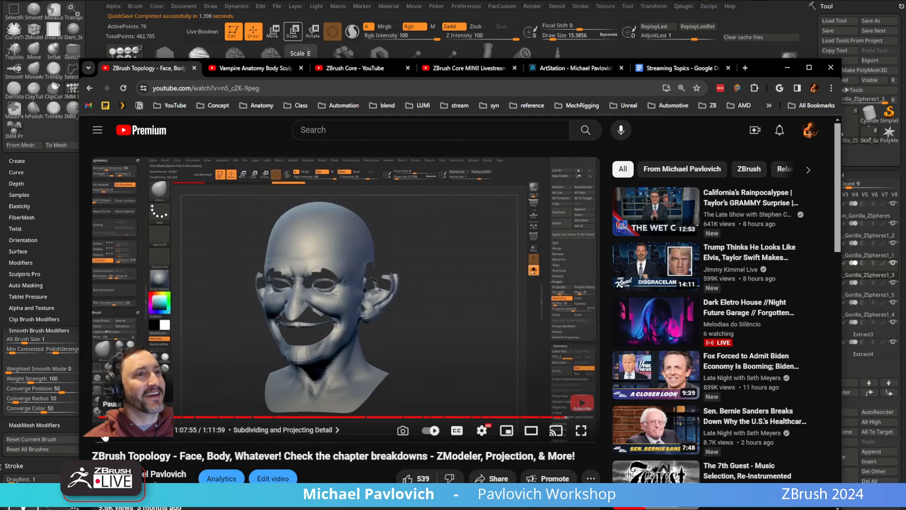
pyautogui.click(492, 478)
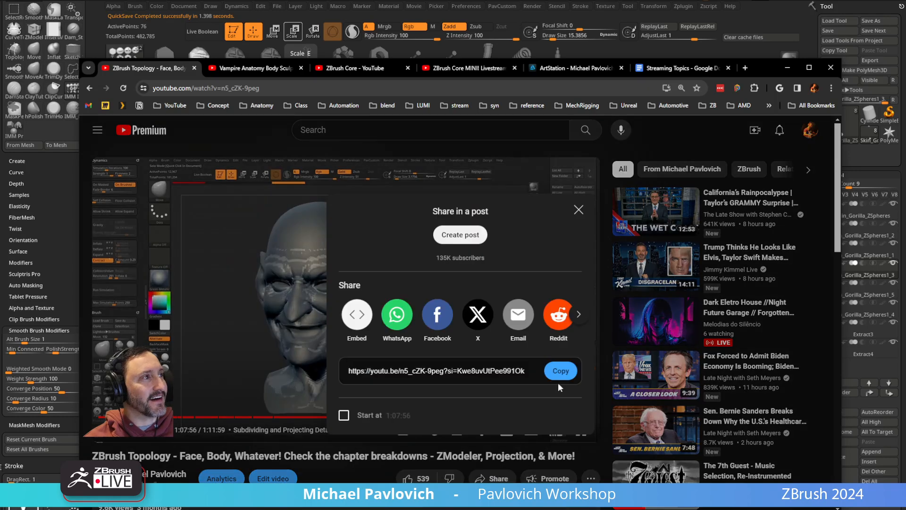
pyautogui.click(578, 210)
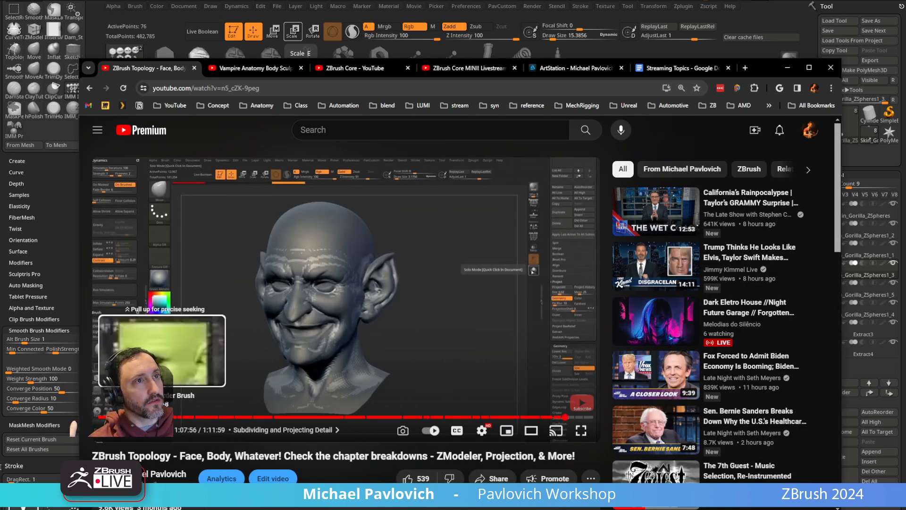
# Step: Skim the topology video's chapters from ZModeler Painting Polygroups through to ZRemesh Alt Button Midline Algorithm
pyautogui.click(160, 417)
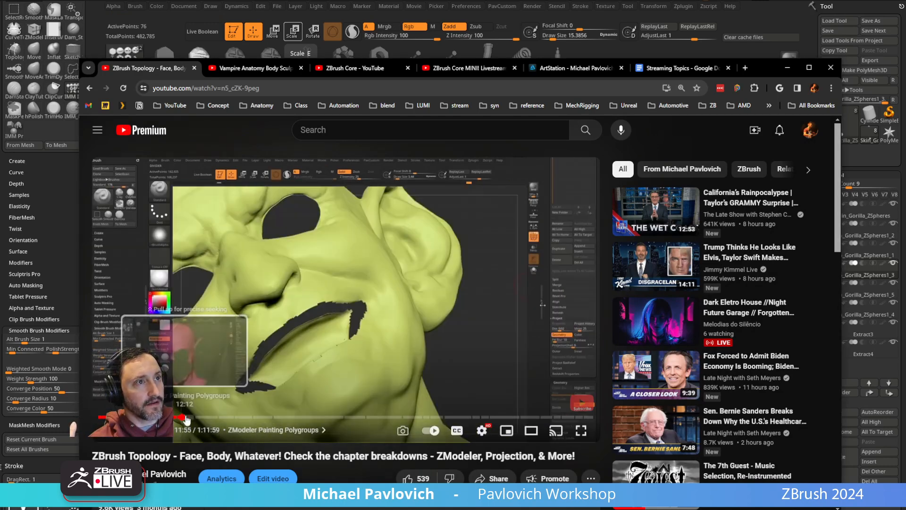
pyautogui.click(201, 417)
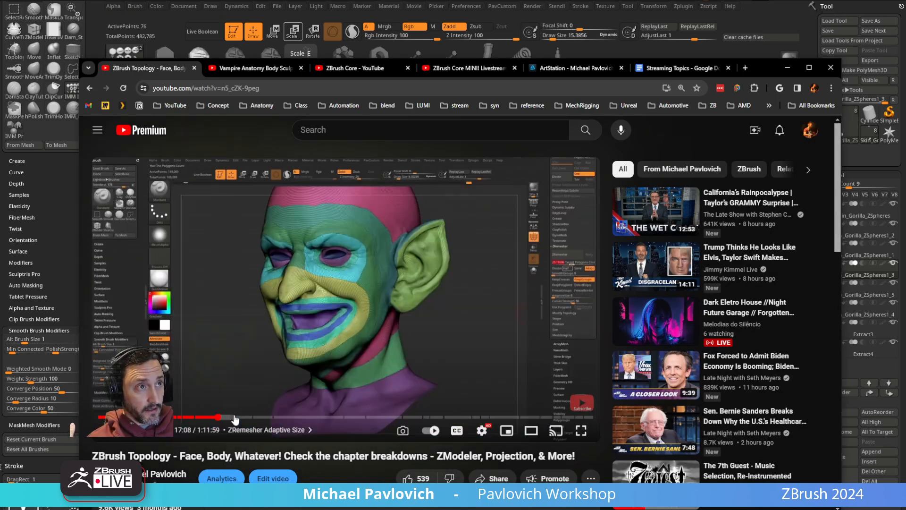
pyautogui.click(235, 419)
pyautogui.click(262, 418)
pyautogui.click(276, 418)
pyautogui.click(306, 418)
pyautogui.moveTo(306, 419); pyautogui.dragTo(430, 418)
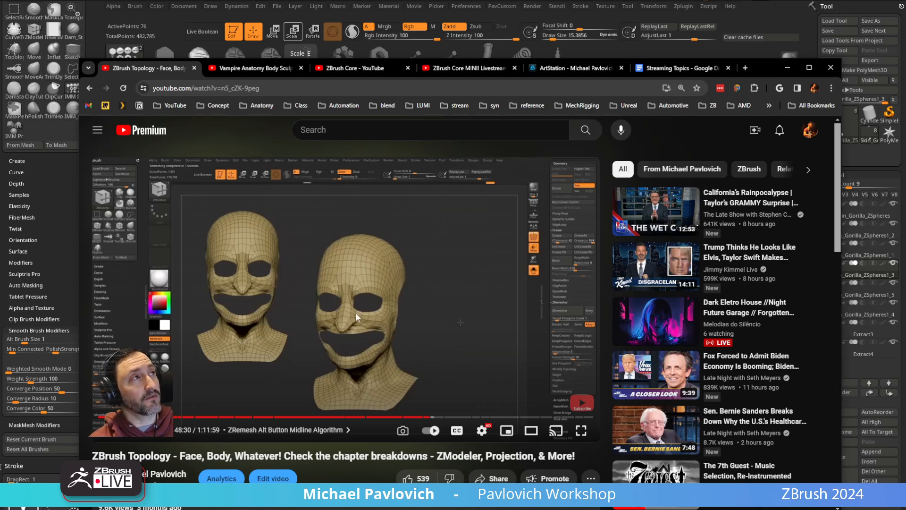
# Step: Return to ZBrush and make the gorilla's head subtool active in a front view
pyautogui.click(787, 68)
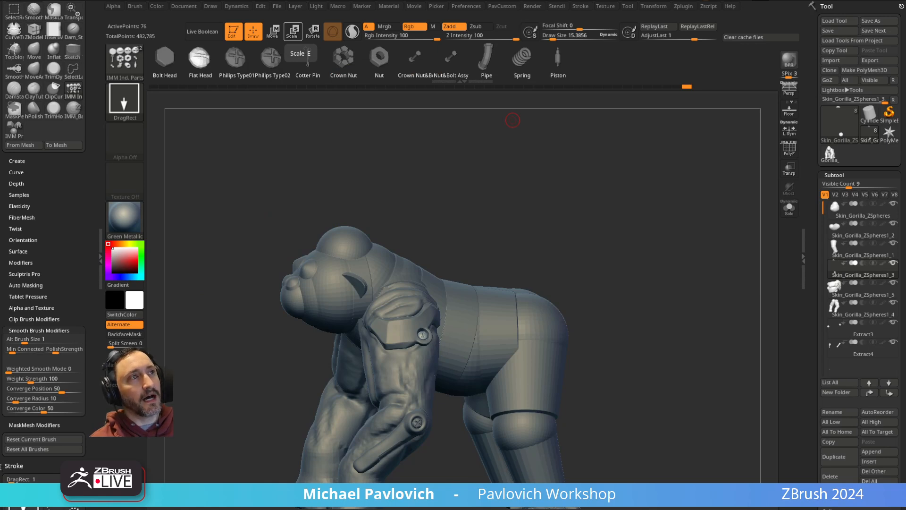
pyautogui.moveTo(574, 152); pyautogui.dragTo(640, 218)
pyautogui.press('2')
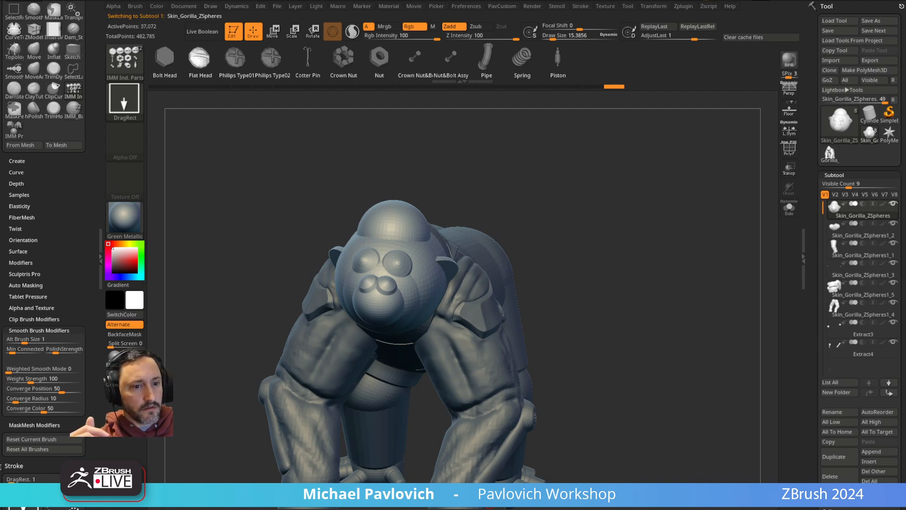
# Step: Look through the facial articulation diagrams on hippydrome.com and select the site's address
pyautogui.moveTo(567, 509); pyautogui.dragTo(624, 41)
pyautogui.scroll(-6, 465, 252)
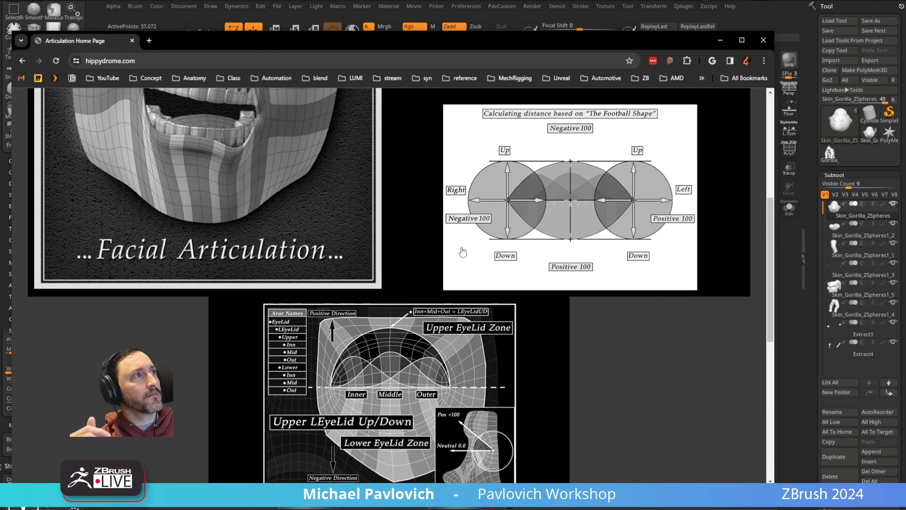
pyautogui.scroll(-6, 450, 245)
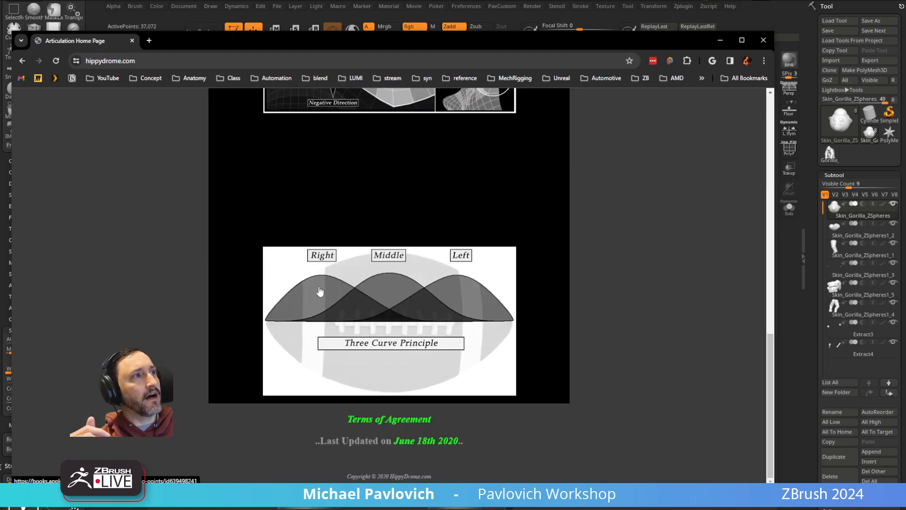
pyautogui.scroll(11, 317, 271)
pyautogui.scroll(3, 317, 271)
pyautogui.click(268, 57)
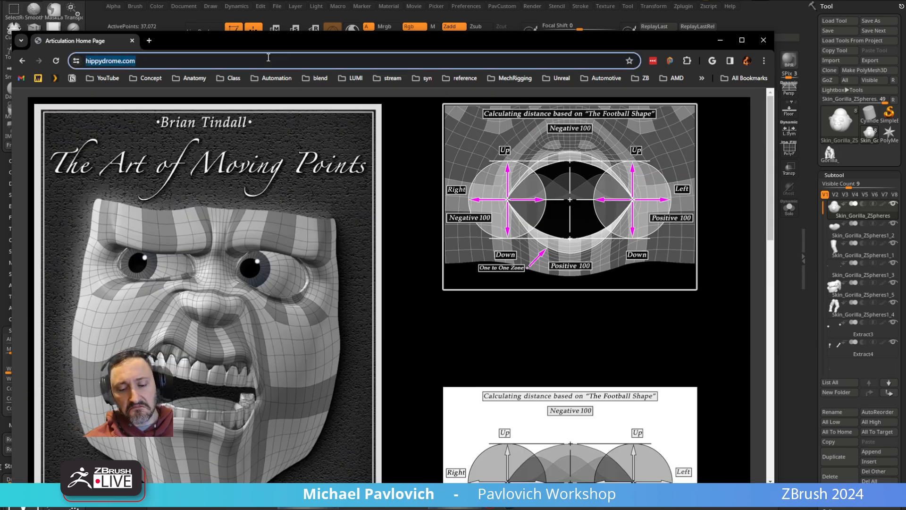
pyautogui.moveTo(366, 46); pyautogui.dragTo(365, 0)
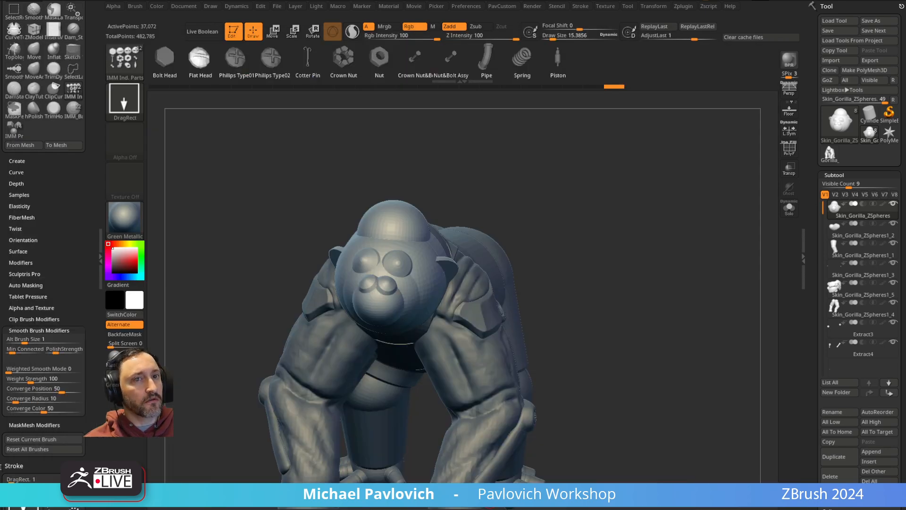
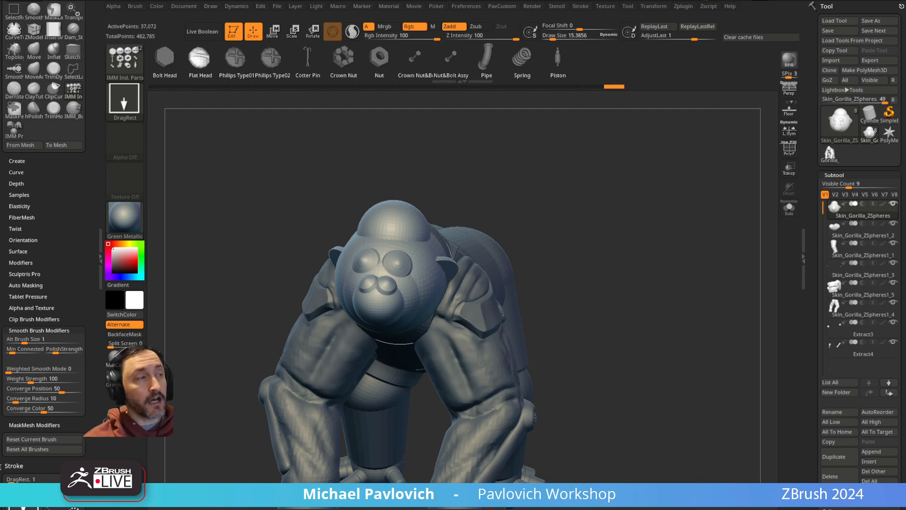
# Step: Set the draw size to about 33 and switch to the Standard brush
pyautogui.moveTo(566, 197)
pyautogui.mouseDown()
pyautogui.moveTo(625, 237)
pyautogui.moveTo(617, 184)
pyautogui.moveTo(601, 206)
pyautogui.moveTo(636, 222)
pyautogui.moveTo(595, 194)
pyautogui.mouseUp()
pyautogui.press('s')
pyautogui.click(627, 214)
pyautogui.press('b')
pyautogui.press('s')
pyautogui.press('t')
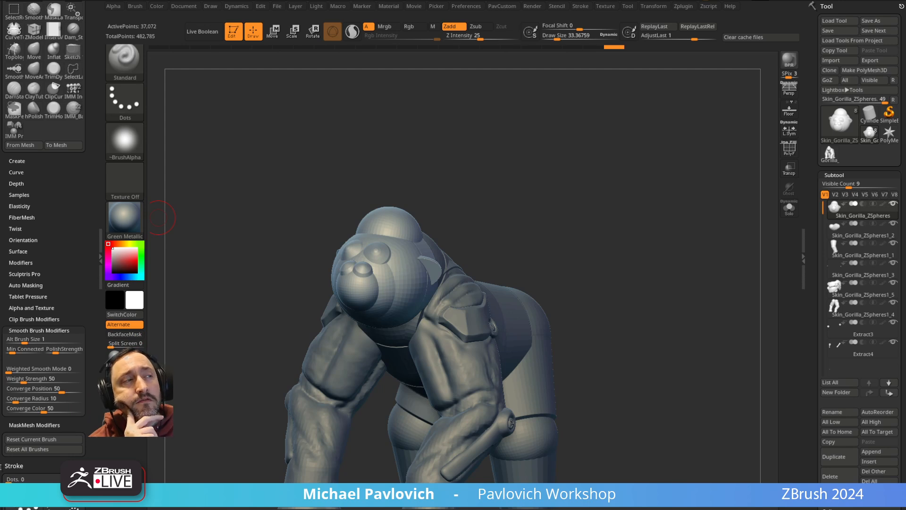
# Step: Make the gorilla's arms subtool active and switch to the ClayTubes brush
pyautogui.moveTo(562, 194); pyautogui.dragTo(558, 211)
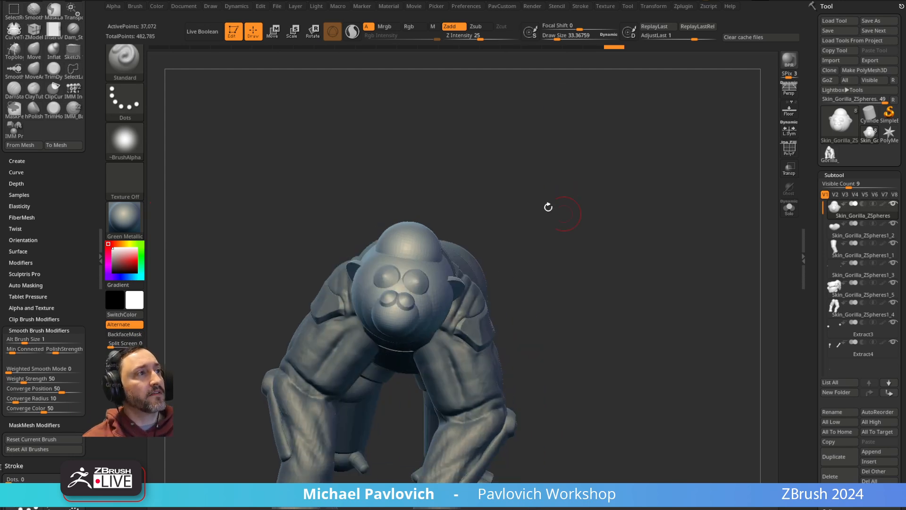
pyautogui.keyDown('alt'); pyautogui.click(475, 355); pyautogui.keyUp('alt')
pyautogui.keyDown('alt'); pyautogui.moveTo(630, 237); pyautogui.dragTo(630, 208); pyautogui.keyUp('alt')
pyautogui.moveTo(680, 167); pyautogui.dragTo(626, 205)
pyautogui.press('b')
pyautogui.press('c')
pyautogui.press('t')
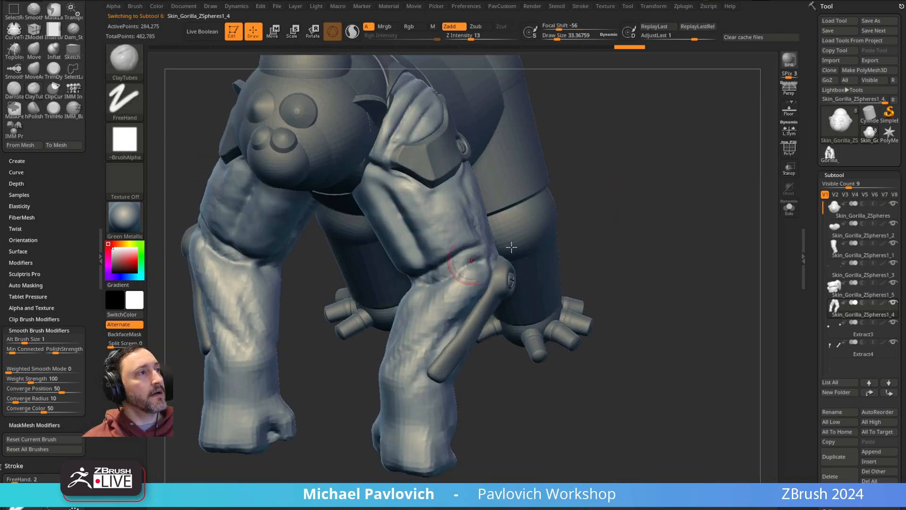
# Step: Isolate the arms with Solo and stroke ClayTubes over the outer forearm just below the elbow
pyautogui.click(794, 206)
pyautogui.moveTo(725, 208)
pyautogui.keyDown('alt'); pyautogui.mouseDown()
pyautogui.moveTo(714, 196)
pyautogui.moveTo(703, 219)
pyautogui.mouseUp(); pyautogui.keyUp('alt')
pyautogui.moveTo(448, 312)
pyautogui.mouseDown()
pyautogui.moveTo(439, 329)
pyautogui.moveTo(473, 281)
pyautogui.mouseUp()
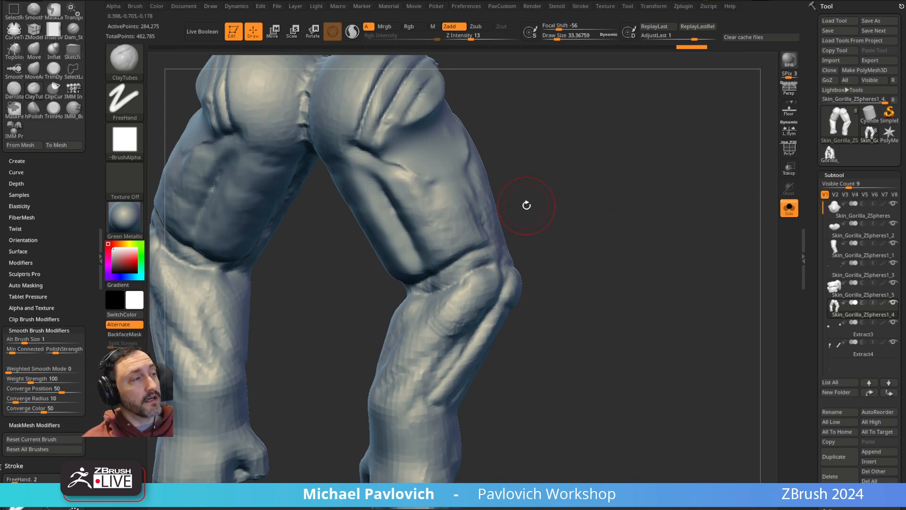
pyautogui.moveTo(556, 135); pyautogui.dragTo(548, 101)
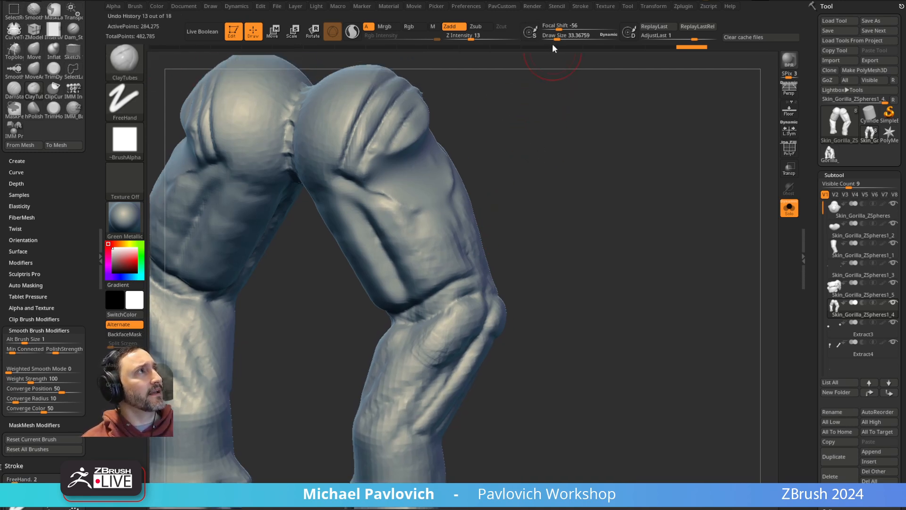
# Step: Examine the brush's stroke modifiers, including the Roll Distance option
pyautogui.click(580, 6)
pyautogui.click(635, 280)
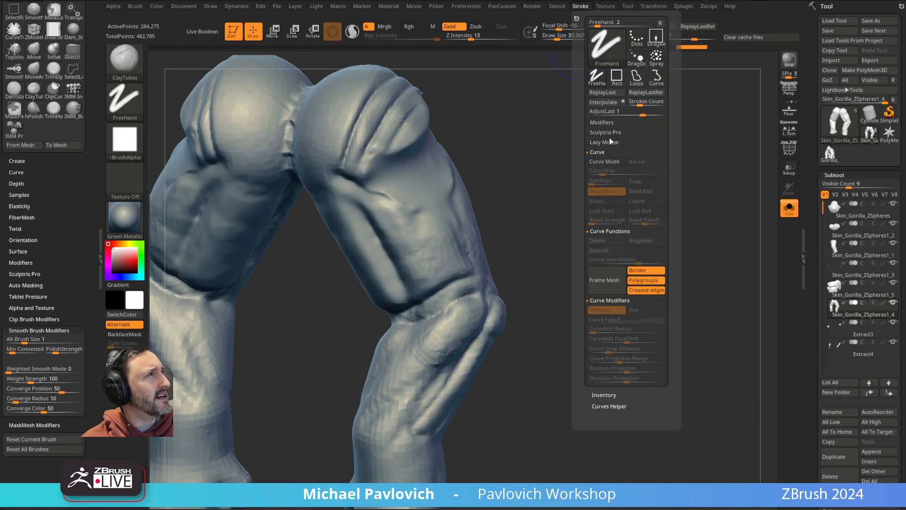
pyautogui.keyDown('shift'); pyautogui.click(614, 123); pyautogui.keyUp('shift')
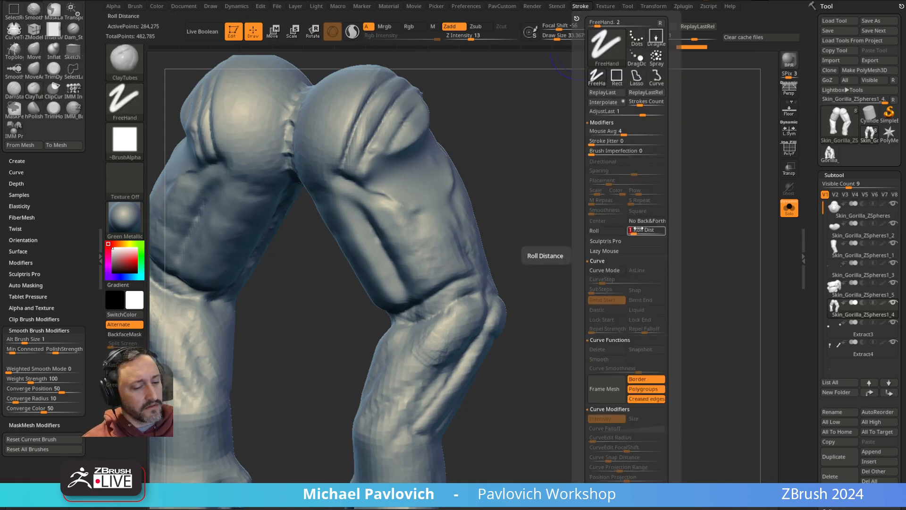
# Step: Lower the ClayTubes Z Intensity to 6 and the draw size to about 22, then build up and smooth the upper forearm muscle
pyautogui.moveTo(469, 36); pyautogui.dragTo(462, 36)
pyautogui.keyDown('alt'); pyautogui.moveTo(517, 127); pyautogui.dragTo(551, 175); pyautogui.keyUp('alt')
pyautogui.press('s')
pyautogui.moveTo(442, 326); pyautogui.dragTo(439, 325)
pyautogui.keyDown('shift'); pyautogui.moveTo(427, 340); pyautogui.dragTo(472, 302); pyautogui.keyUp('shift')
pyautogui.moveTo(538, 250); pyautogui.dragTo(500, 244)
pyautogui.moveTo(422, 332)
pyautogui.mouseDown()
pyautogui.moveTo(443, 338)
pyautogui.moveTo(453, 323)
pyautogui.mouseUp()
pyautogui.moveTo(546, 213)
pyautogui.mouseDown()
pyautogui.moveTo(552, 227)
pyautogui.moveTo(515, 219)
pyautogui.mouseUp()
# Step: Try three more strokes along the forearm muscle below the elbow and undo them
pyautogui.moveTo(443, 302)
pyautogui.mouseDown()
pyautogui.moveTo(469, 296)
pyautogui.moveTo(462, 279)
pyautogui.mouseUp()
pyautogui.moveTo(562, 236); pyautogui.dragTo(540, 196)
pyautogui.moveTo(467, 293); pyautogui.dragTo(430, 326)
pyautogui.moveTo(579, 213); pyautogui.dragTo(557, 222)
pyautogui.moveTo(429, 296); pyautogui.dragTo(413, 325)
pyautogui.hotkey('ctrl', 'z')
pyautogui.hotkey('ctrl', 'z')
pyautogui.hotkey('ctrl', 'z')
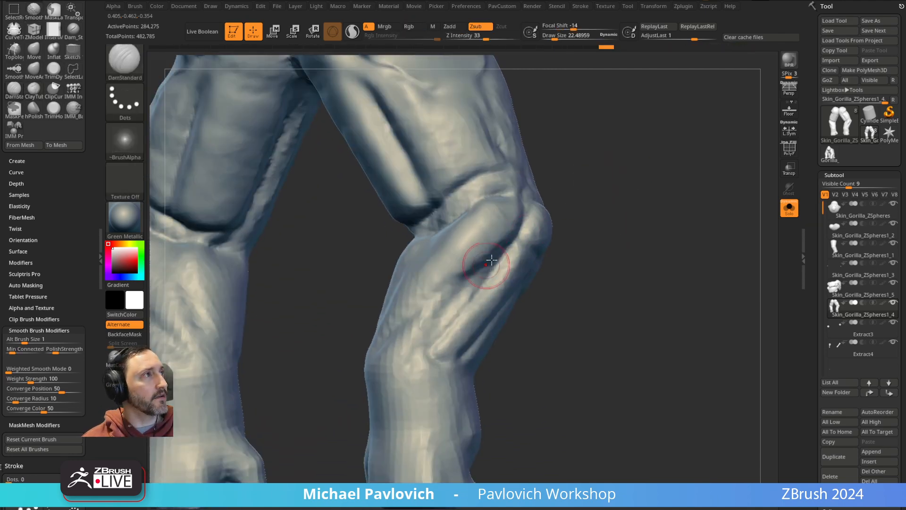
# Step: Carve a crease with DamStandard from the outer elbow diagonally down beneath the upper forearm muscle
pyautogui.moveTo(508, 234); pyautogui.dragTo(465, 276)
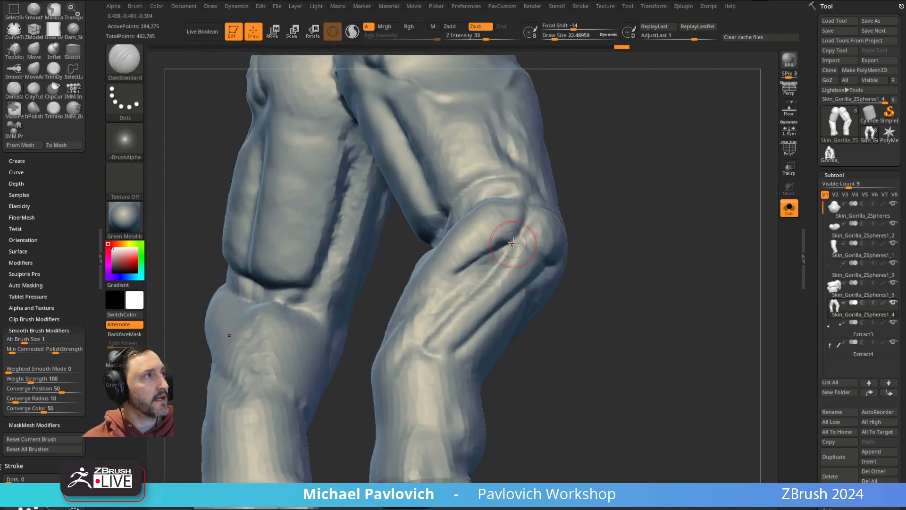
pyautogui.moveTo(512, 243); pyautogui.dragTo(419, 307)
pyautogui.moveTo(609, 211); pyautogui.dragTo(566, 218)
pyautogui.moveTo(587, 183); pyautogui.dragTo(604, 218)
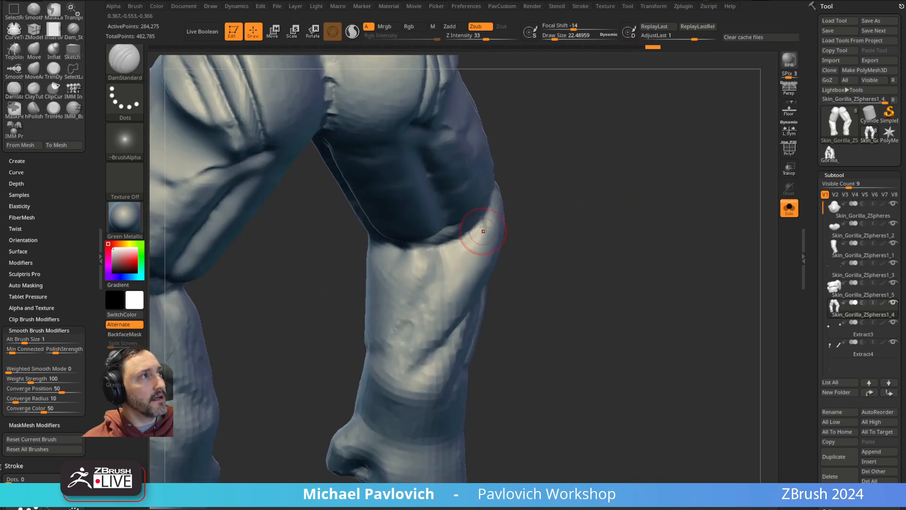
# Step: Cut the upper edge of the forearm muscle from the elbow toward the inner forearm and smooth the surface beside it
pyautogui.moveTo(486, 219); pyautogui.dragTo(420, 302)
pyautogui.moveTo(557, 250); pyautogui.dragTo(563, 227)
pyautogui.moveTo(487, 222); pyautogui.dragTo(425, 289)
pyautogui.moveTo(559, 232); pyautogui.dragTo(573, 235)
pyautogui.moveTo(455, 257)
pyautogui.keyDown('shift'); pyautogui.mouseDown()
pyautogui.moveTo(409, 350)
pyautogui.moveTo(439, 302)
pyautogui.moveTo(463, 286)
pyautogui.mouseUp(); pyautogui.keyUp('shift')
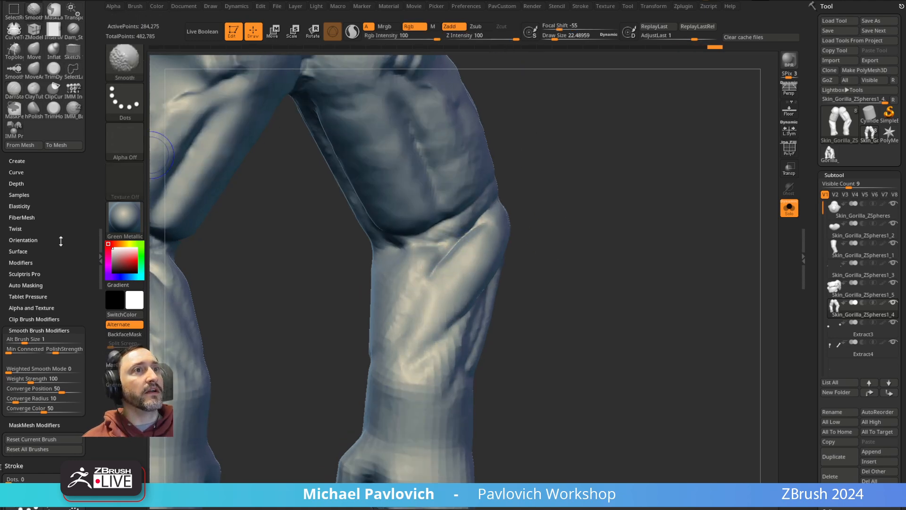
# Step: Set the Smooth brush's Weighted Smooth Mode to 1 and smooth the lower forearm
pyautogui.moveTo(60, 288); pyautogui.dragTo(58, 194)
pyautogui.keyDown('shift'); pyautogui.click(15, 275); pyautogui.keyUp('shift')
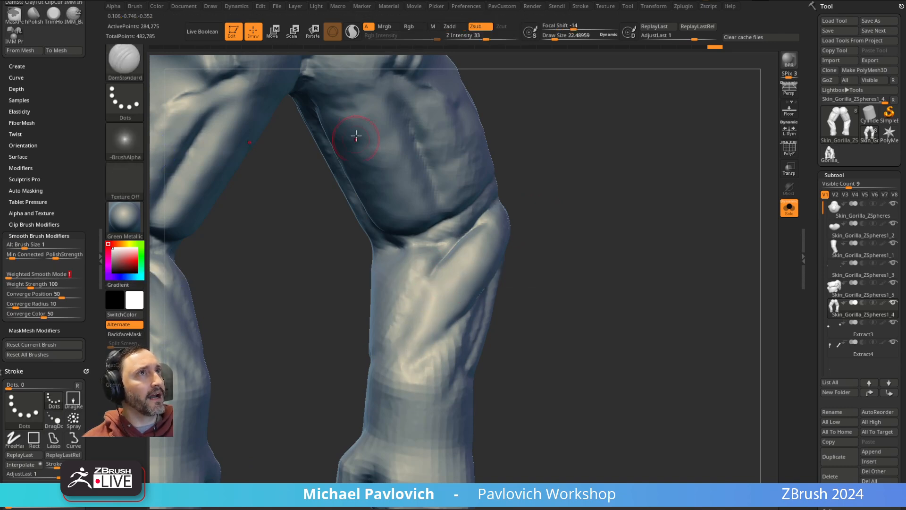
pyautogui.moveTo(413, 345)
pyautogui.keyDown('shift'); pyautogui.mouseDown()
pyautogui.moveTo(427, 370)
pyautogui.moveTo(439, 334)
pyautogui.mouseUp(); pyautogui.keyUp('shift')
pyautogui.moveTo(519, 283); pyautogui.dragTo(543, 255)
pyautogui.moveTo(590, 227)
pyautogui.mouseDown()
pyautogui.moveTo(625, 202)
pyautogui.moveTo(621, 183)
pyautogui.moveTo(607, 209)
pyautogui.mouseUp()
# Step: Increase the draw size to about 27, refine the forearm muscle below the elbow and smooth the elbow bend
pyautogui.press('1')
pyautogui.press(']')
pyautogui.moveTo(473, 281); pyautogui.dragTo(460, 279)
pyautogui.moveTo(597, 221)
pyautogui.keyDown('alt'); pyautogui.mouseDown()
pyautogui.moveTo(627, 218)
pyautogui.moveTo(600, 222)
pyautogui.mouseUp(); pyautogui.keyUp('alt')
pyautogui.moveTo(609, 215)
pyautogui.keyDown('alt'); pyautogui.mouseDown()
pyautogui.moveTo(625, 227)
pyautogui.moveTo(595, 229)
pyautogui.mouseUp(); pyautogui.keyUp('alt')
pyautogui.moveTo(455, 262); pyautogui.dragTo(462, 257)
pyautogui.moveTo(585, 219)
pyautogui.mouseDown()
pyautogui.moveTo(613, 204)
pyautogui.moveTo(584, 216)
pyautogui.mouseUp()
pyautogui.keyDown('shift'); pyautogui.moveTo(420, 246); pyautogui.dragTo(461, 219); pyautogui.keyUp('shift')
pyautogui.moveTo(562, 171); pyautogui.dragTo(585, 163)
# Step: Carve a DamStandard crease along the forearm muscle's upper edge and up around the outer elbow
pyautogui.press('b')
pyautogui.press('d')
pyautogui.press('s')
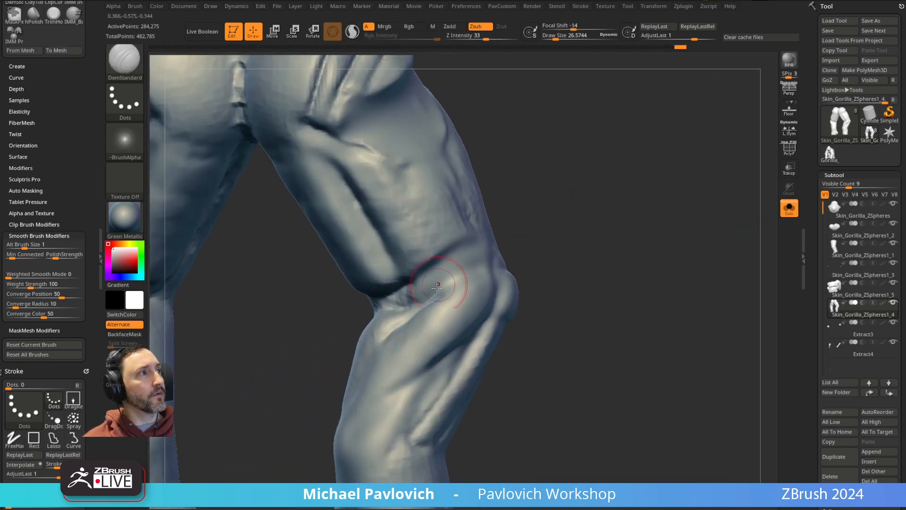
pyautogui.moveTo(424, 307); pyautogui.dragTo(471, 244)
pyautogui.moveTo(585, 189); pyautogui.dragTo(559, 190)
pyautogui.moveTo(481, 241); pyautogui.dragTo(491, 233)
pyautogui.keyDown('alt'); pyautogui.moveTo(576, 223); pyautogui.dragTo(555, 171); pyautogui.keyUp('alt')
pyautogui.moveTo(487, 222)
pyautogui.mouseDown()
pyautogui.moveTo(472, 264)
pyautogui.moveTo(493, 215)
pyautogui.mouseUp()
# Step: Switch to ClayTubes and build up the top of the forearm muscle where it meets the upper arm
pyautogui.press('b')
pyautogui.press('c')
pyautogui.press('t')
pyautogui.moveTo(589, 195)
pyautogui.mouseDown()
pyautogui.moveTo(607, 159)
pyautogui.moveTo(549, 184)
pyautogui.mouseUp()
pyautogui.moveTo(436, 207); pyautogui.dragTo(420, 198)
pyautogui.moveTo(651, 174); pyautogui.dragTo(609, 232)
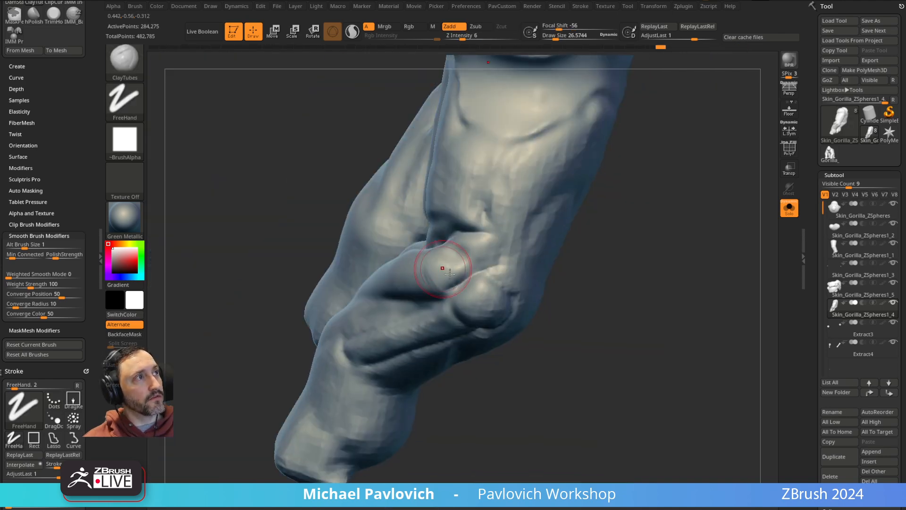
pyautogui.moveTo(444, 253); pyautogui.dragTo(467, 261)
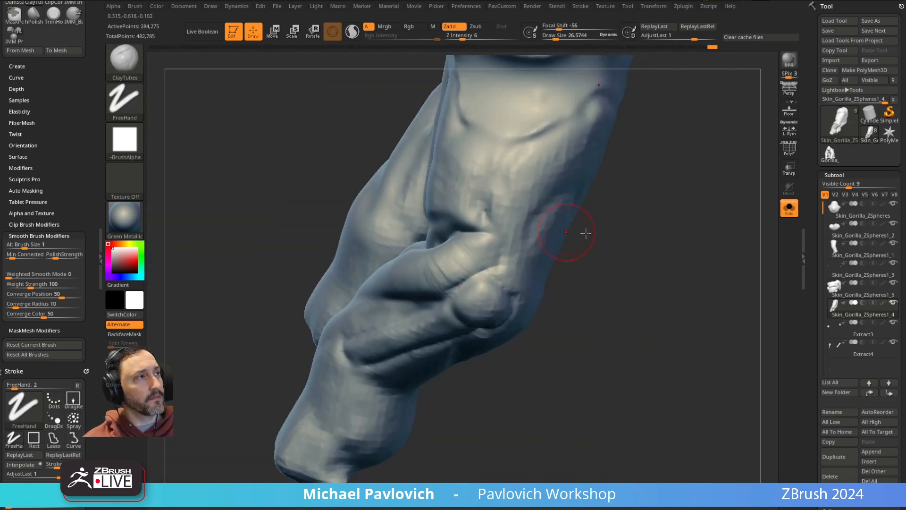
# Step: Add further ClayTubes strokes from several sides to blend the forearm muscle over the elbow into the upper arm
pyautogui.moveTo(625, 240); pyautogui.dragTo(590, 241)
pyautogui.moveTo(459, 257); pyautogui.dragTo(476, 243)
pyautogui.moveTo(582, 219); pyautogui.dragTo(551, 217)
pyautogui.moveTo(476, 251); pyautogui.dragTo(496, 246)
pyautogui.moveTo(583, 250); pyautogui.dragTo(653, 212)
pyautogui.moveTo(475, 254)
pyautogui.mouseDown()
pyautogui.moveTo(485, 249)
pyautogui.moveTo(441, 248)
pyautogui.mouseUp()
pyautogui.moveTo(553, 224); pyautogui.dragTo(613, 218)
pyautogui.moveTo(526, 236); pyautogui.dragTo(572, 227)
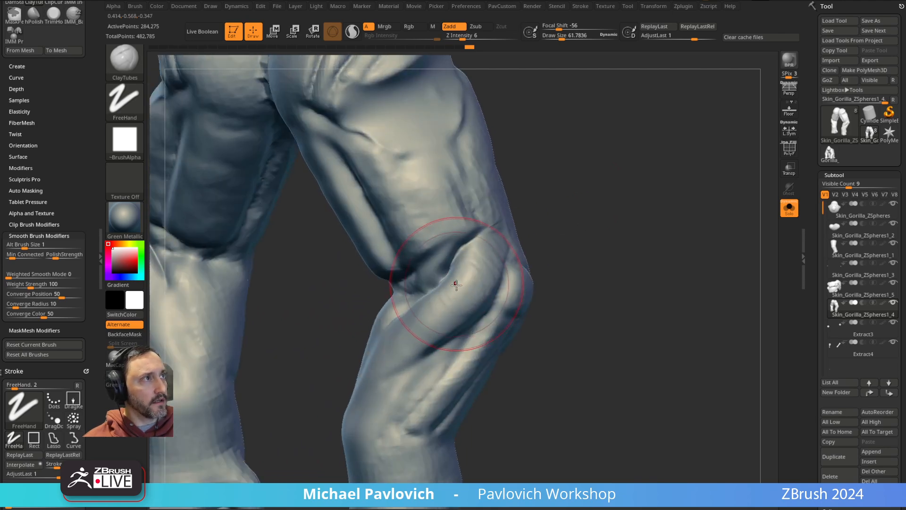
# Step: Reshape the forearm muscle's upper edge and the inner elbow with the Move brush, reducing the draw size to about 31
pyautogui.press('b')
pyautogui.press('m')
pyautogui.press('v')
pyautogui.moveTo(447, 280); pyautogui.dragTo(434, 279)
pyautogui.press('[')
pyautogui.moveTo(553, 232); pyautogui.dragTo(540, 223)
pyautogui.moveTo(533, 261)
pyautogui.mouseDown()
pyautogui.moveTo(540, 236)
pyautogui.moveTo(623, 212)
pyautogui.moveTo(619, 222)
pyautogui.mouseUp()
pyautogui.moveTo(445, 269); pyautogui.dragTo(435, 267)
pyautogui.moveTo(403, 284); pyautogui.dragTo(406, 282)
pyautogui.moveTo(531, 245); pyautogui.dragTo(570, 241)
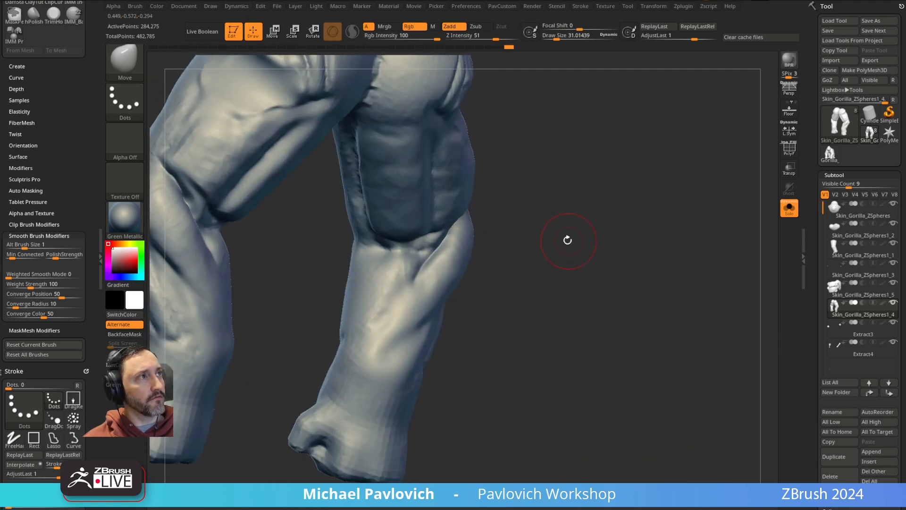
# Step: Choose the MaskLasso brush and mask the lower upper arm and inner forearm around the elbow bend
pyautogui.hotkey('ctrl', 'b')
pyautogui.hotkey('ctrl', 'm')
pyautogui.hotkey('ctrl', 'l')
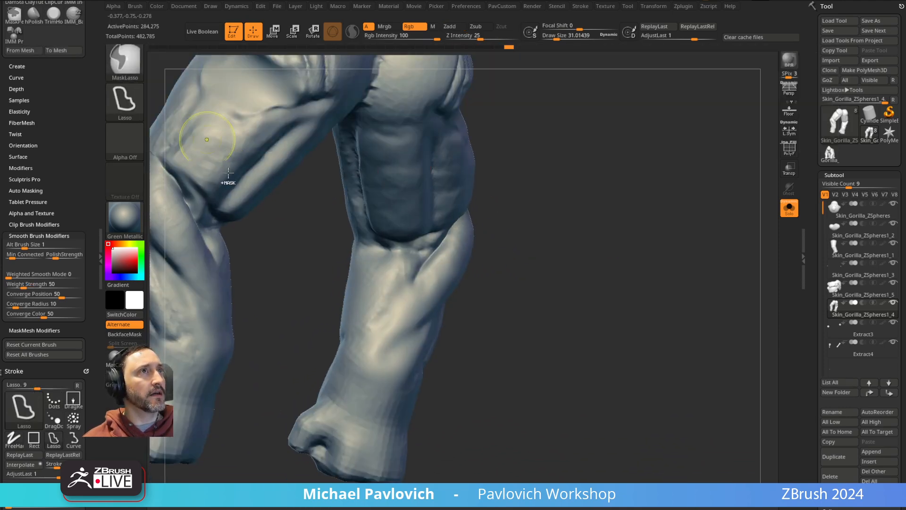
pyautogui.moveTo(332, 297)
pyautogui.keyDown('ctrl'); pyautogui.mouseDown()
pyautogui.moveTo(423, 269)
pyautogui.moveTo(269, 348)
pyautogui.mouseUp(); pyautogui.keyUp('ctrl')
pyautogui.moveTo(585, 222)
pyautogui.mouseDown()
pyautogui.moveTo(597, 216)
pyautogui.moveTo(605, 237)
pyautogui.moveTo(618, 240)
pyautogui.moveTo(556, 202)
pyautogui.moveTo(399, 307)
pyautogui.moveTo(482, 200)
pyautogui.mouseUp()
# Step: Build up the unmasked forearm muscle toward the elbow with ClayTubes at a draw size of about 21
pyautogui.press('b')
pyautogui.press('c')
pyautogui.press('t')
pyautogui.press('[')
pyautogui.moveTo(444, 267); pyautogui.dragTo(491, 232)
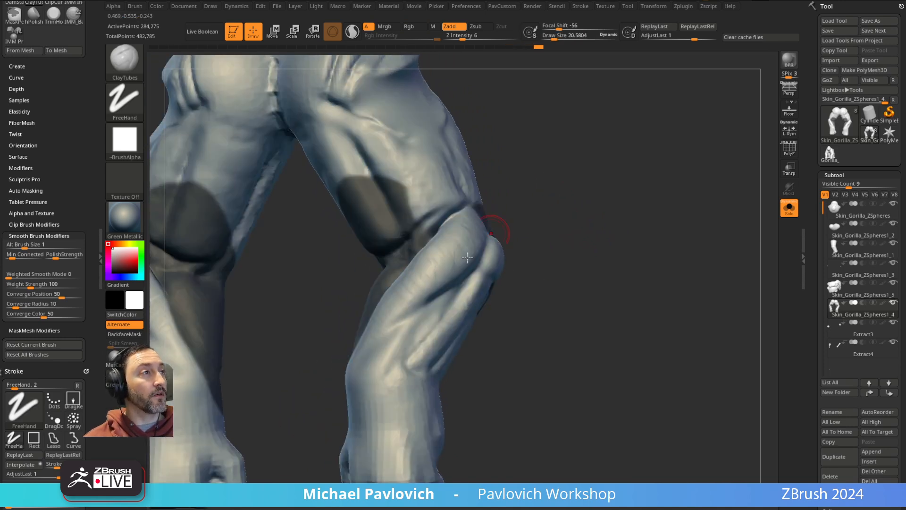
# Step: Choose the Move brush and clear the masking around both elbows
pyautogui.press('b')
pyautogui.press('m')
pyautogui.press('v')
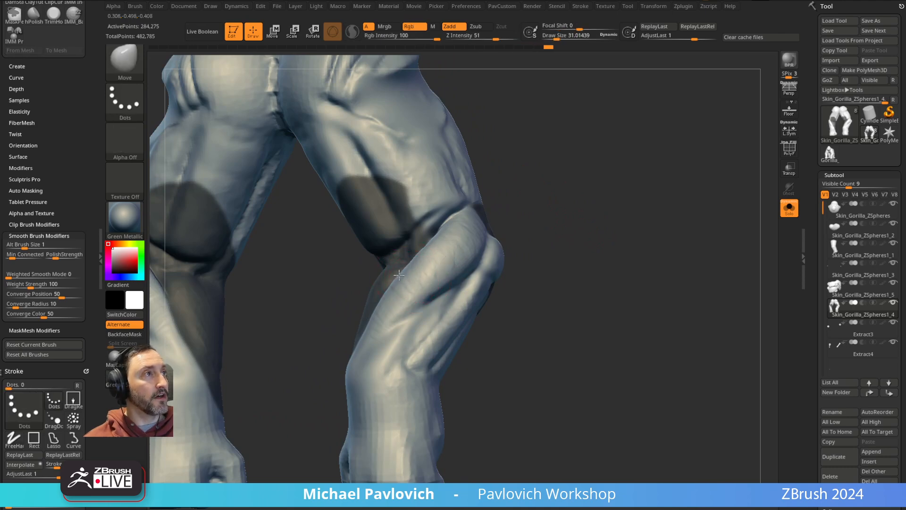
pyautogui.moveTo(552, 231); pyautogui.dragTo(483, 243)
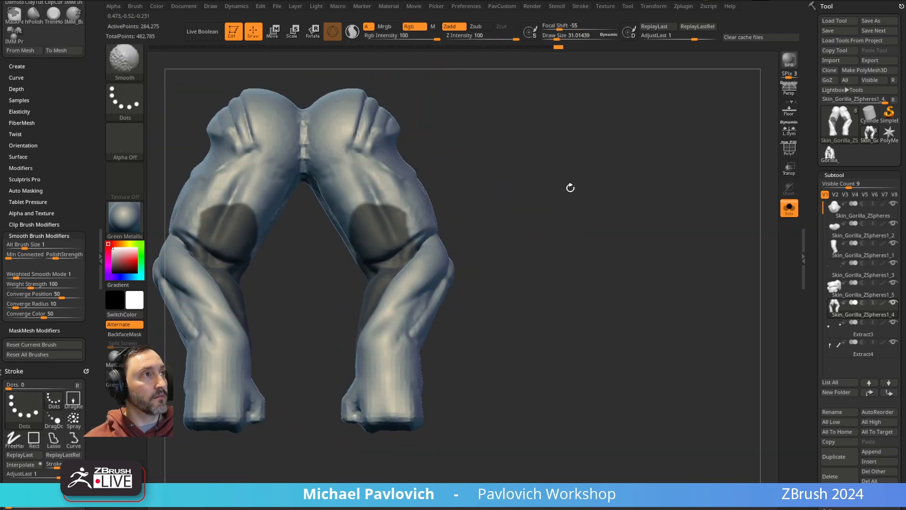
pyautogui.moveTo(592, 236); pyautogui.dragTo(568, 234)
pyautogui.moveTo(543, 197); pyautogui.dragTo(500, 250)
# Step: Add small surface bumps on the forearm muscle below the elbow with the Standard brush at a draw size of about 3
pyautogui.press('b')
pyautogui.press('s')
pyautogui.press('t')
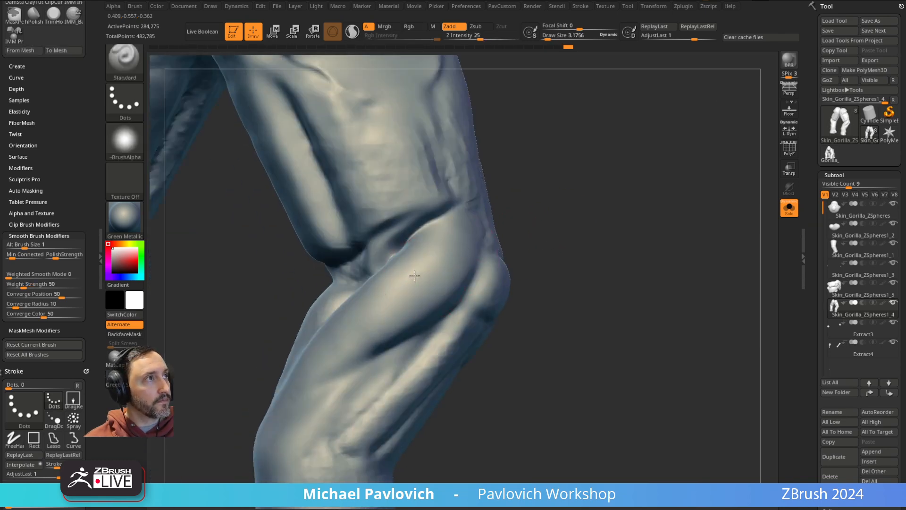
pyautogui.press('`')
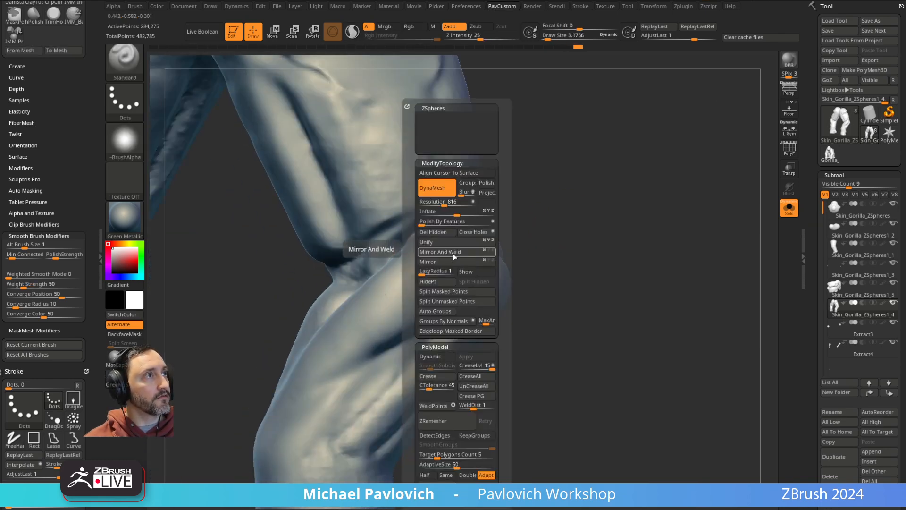
pyautogui.click(433, 272)
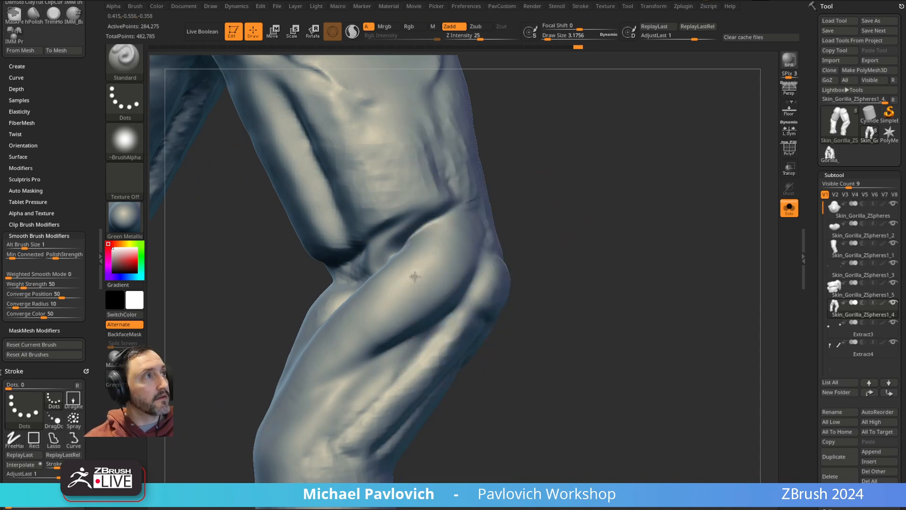
pyautogui.click(389, 293)
pyautogui.moveTo(464, 221); pyautogui.dragTo(493, 216, button='right')
pyautogui.moveTo(445, 270); pyautogui.dragTo(453, 262)
pyautogui.moveTo(584, 208)
pyautogui.mouseDown(button='right')
pyautogui.moveTo(549, 250)
pyautogui.moveTo(522, 228)
pyautogui.moveTo(435, 250)
pyautogui.mouseUp(button='right')
pyautogui.moveTo(519, 231)
pyautogui.keyDown('ctrl'); pyautogui.mouseDown(button='right')
pyautogui.moveTo(533, 243)
pyautogui.moveTo(541, 237)
pyautogui.mouseUp(button='right'); pyautogui.keyUp('ctrl')
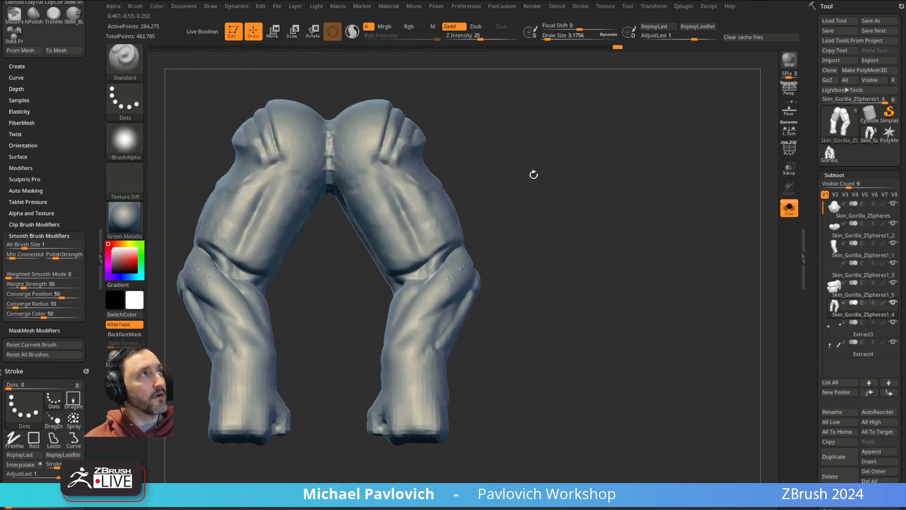
pyautogui.moveTo(618, 172); pyautogui.dragTo(535, 240, button='right')
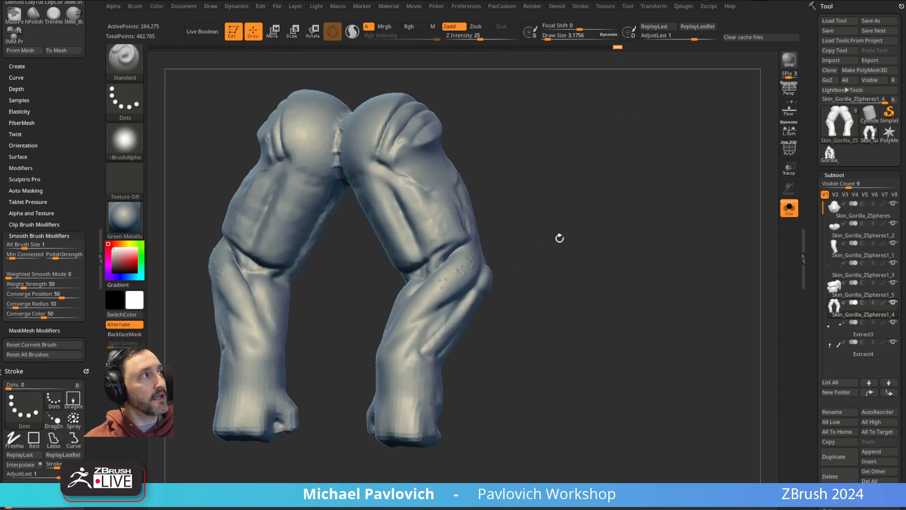
# Step: Remesh the arms with ZRemesher using an adaptive size of 17 and a target polygon count of 5
pyautogui.scroll(-15, 812, 141)
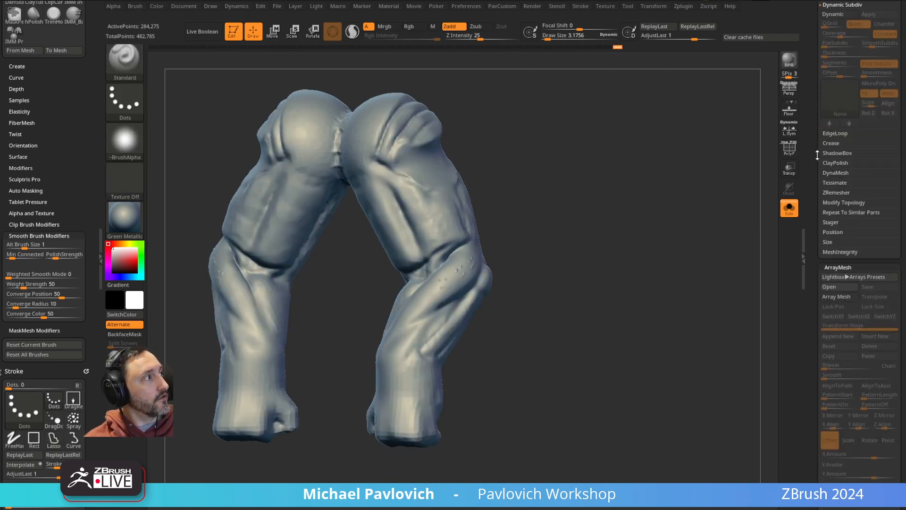
pyautogui.scroll(-5, 814, 122)
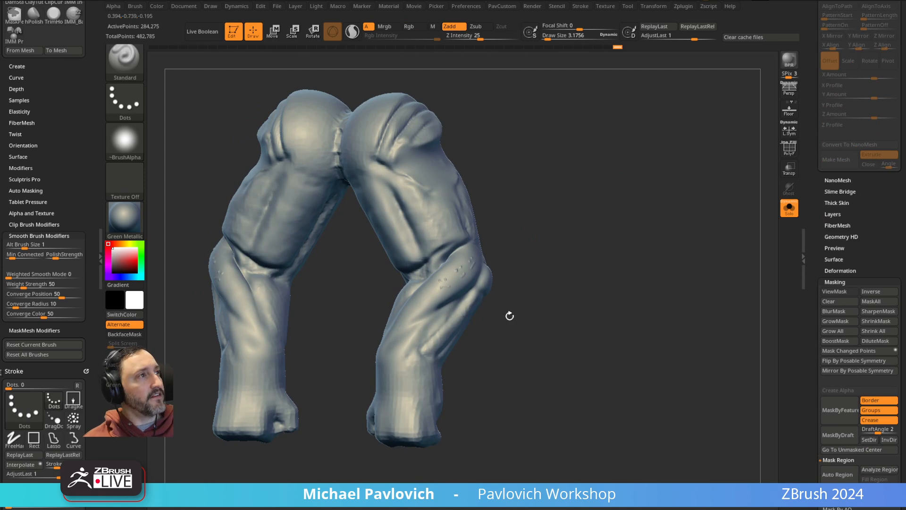
pyautogui.keyDown('shift'); pyautogui.click(832, 282); pyautogui.keyUp('shift')
pyautogui.scroll(14, 818, 128)
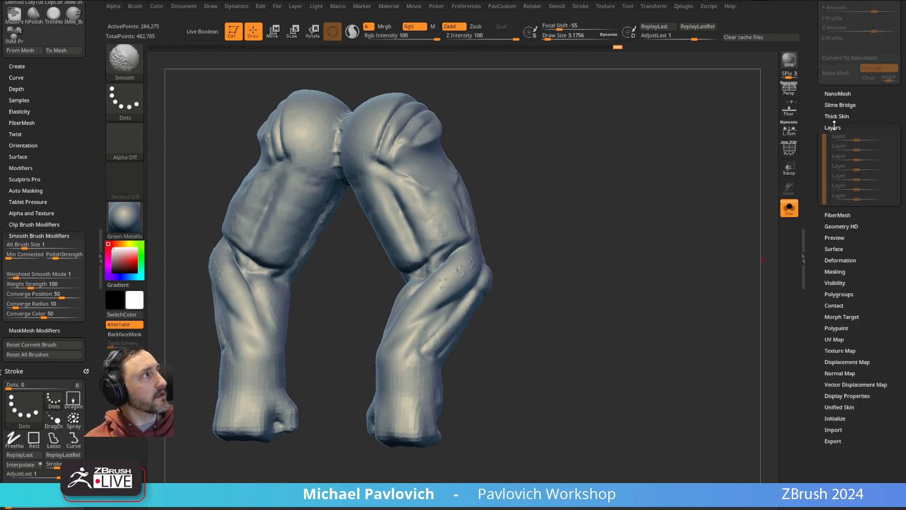
pyautogui.click(826, 198)
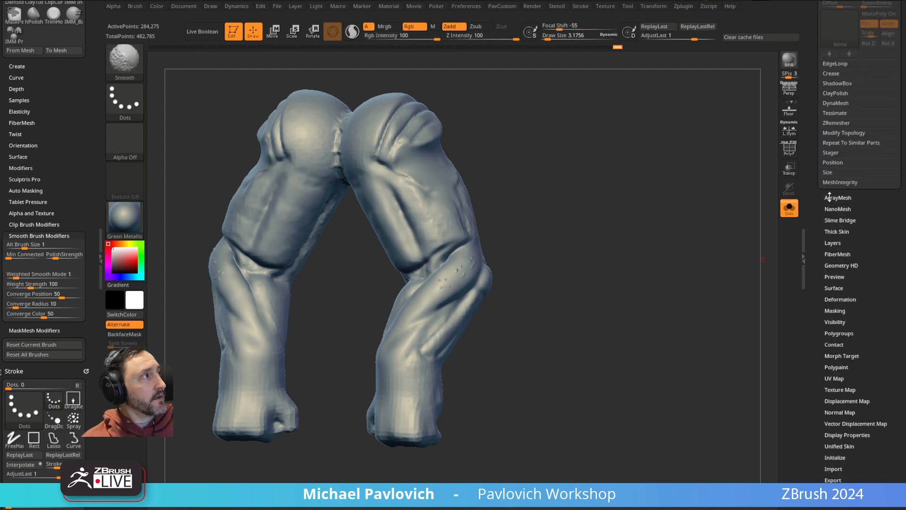
pyautogui.scroll(8, 812, 137)
pyautogui.press('shift')
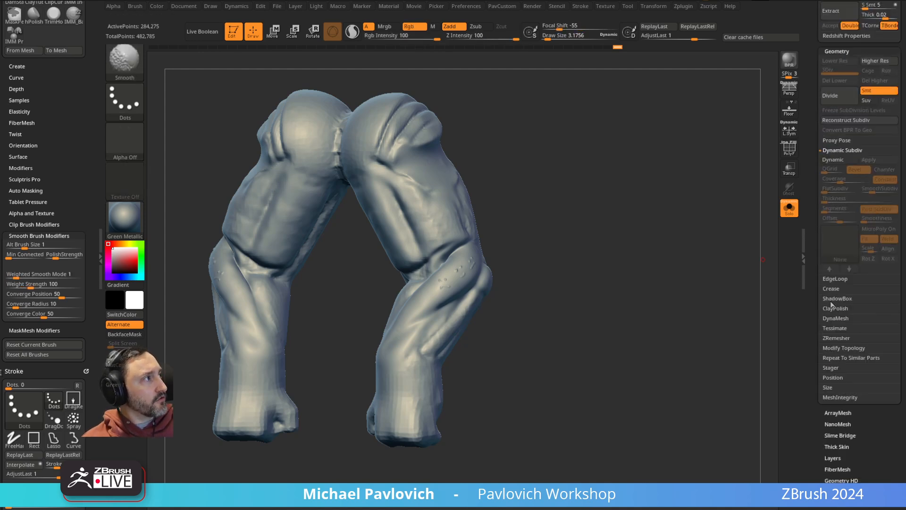
pyautogui.keyDown('shift'); pyautogui.click(837, 338); pyautogui.keyUp('shift')
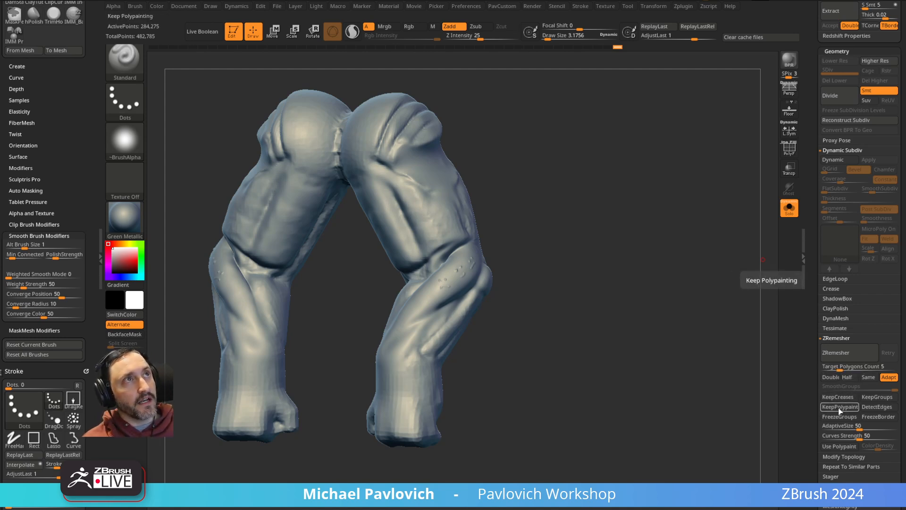
pyautogui.moveTo(852, 427); pyautogui.dragTo(836, 428)
pyautogui.click(845, 354)
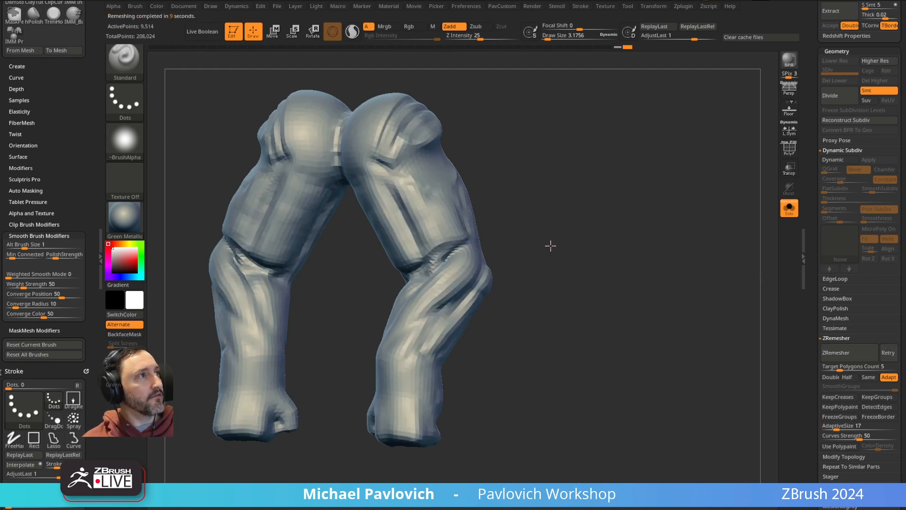
# Step: Inspect the remeshed arms' wireframe, project the original sculpt onto the base mesh and bring up the Project settings
pyautogui.moveTo(551, 245); pyautogui.dragTo(533, 250)
pyautogui.moveTo(570, 217); pyautogui.dragTo(577, 226)
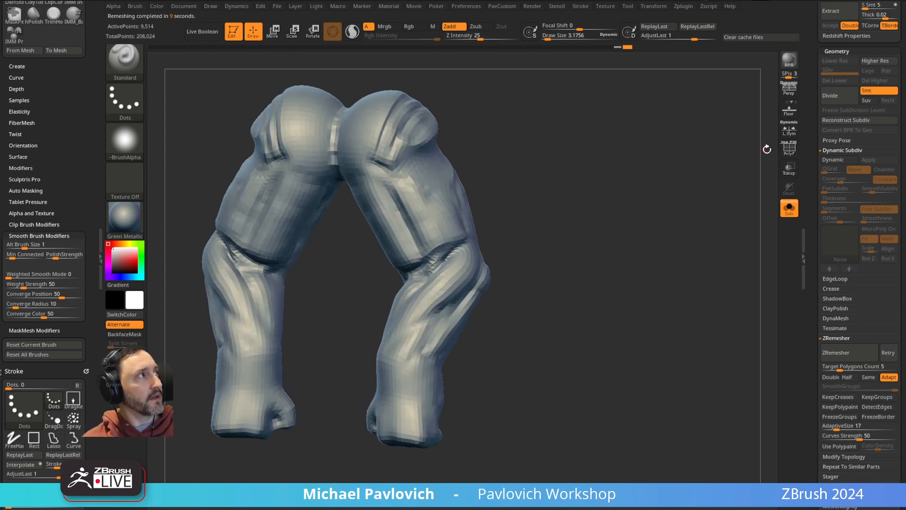
pyautogui.click(789, 148)
pyautogui.click(789, 149)
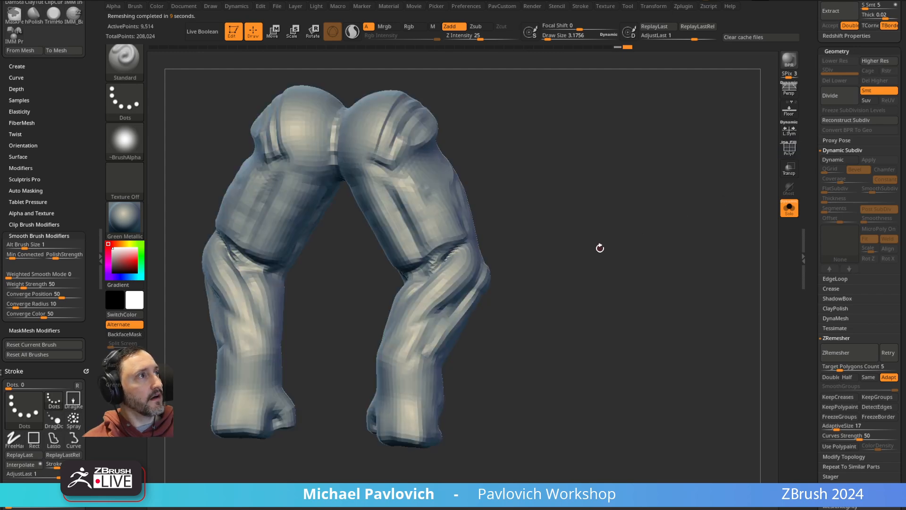
pyautogui.press('space')
pyautogui.click(631, 484)
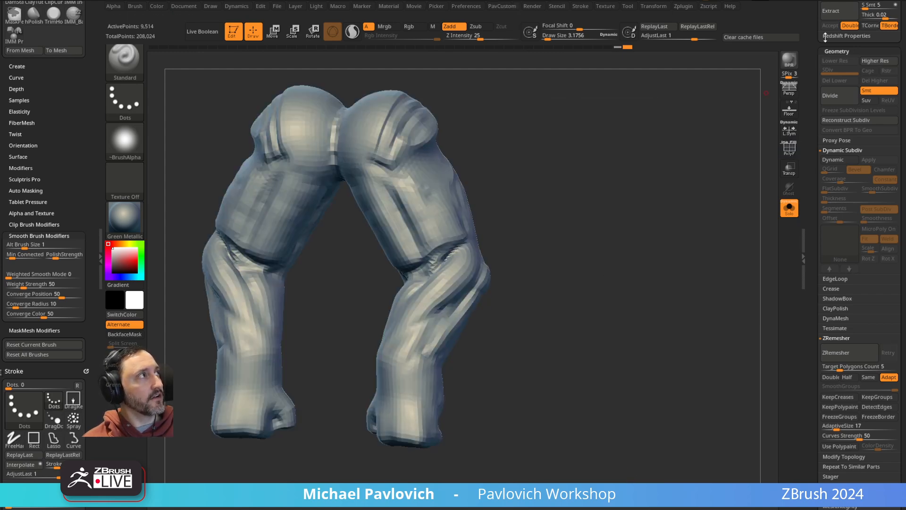
pyautogui.moveTo(817, 81); pyautogui.dragTo(830, 302)
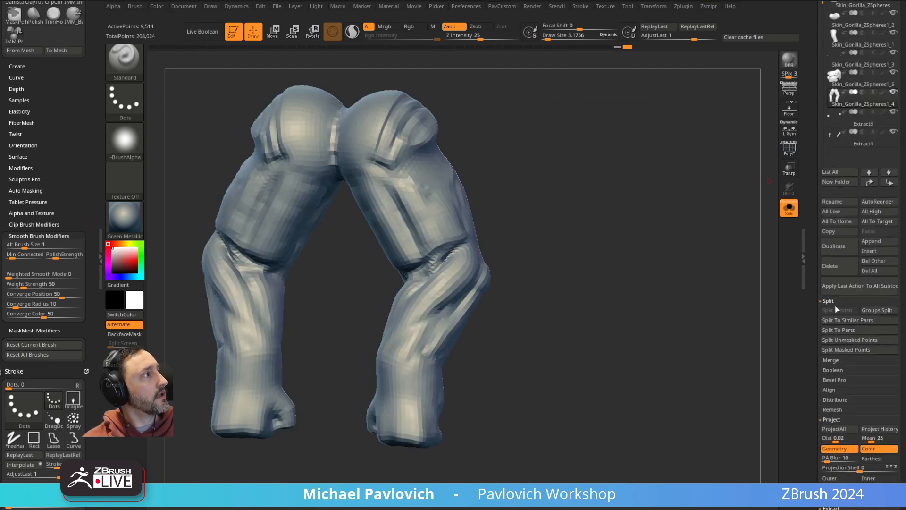
pyautogui.press('shift')
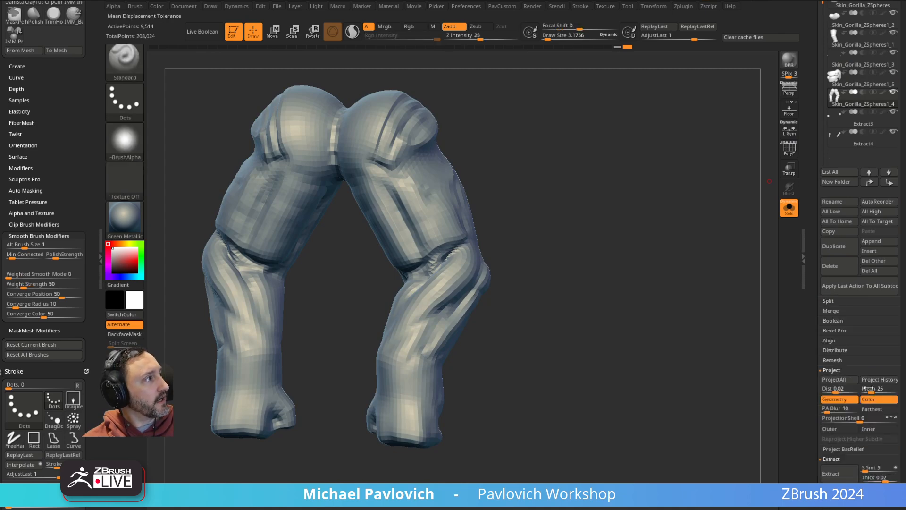
# Step: Subdivide the arms to level 2 and project the original sculpted detail onto them
pyautogui.hotkey('ctrl', 'd')
pyautogui.moveTo(812, 306); pyautogui.dragTo(815, 178)
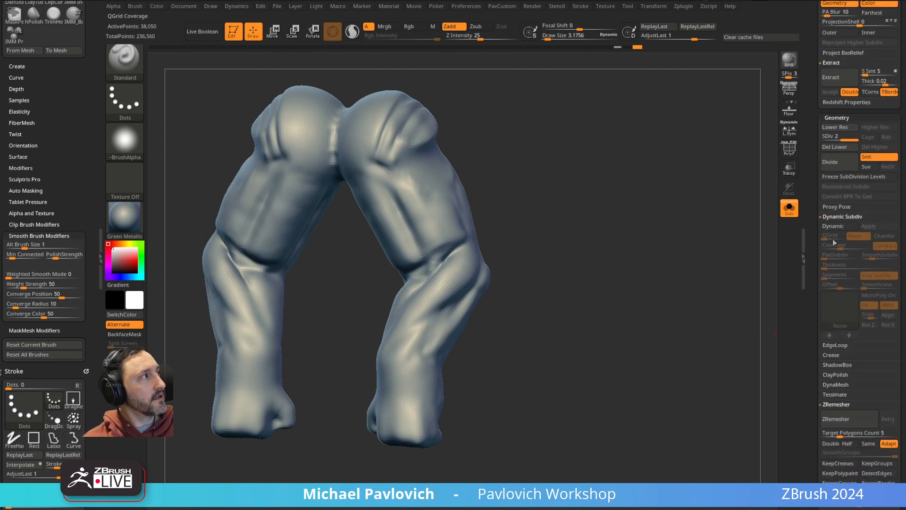
pyautogui.click(838, 216)
pyautogui.press('3')
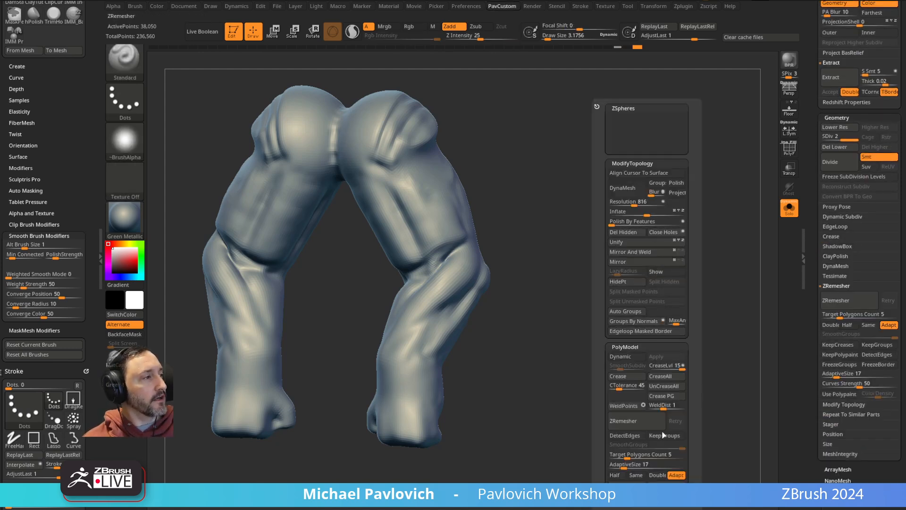
pyautogui.click(664, 494)
# Step: Subdivide the arms to levels 3 and 4, projecting the original sculpted detail after each division
pyautogui.hotkey('ctrl', 'd')
pyautogui.press('3')
pyautogui.click(660, 492)
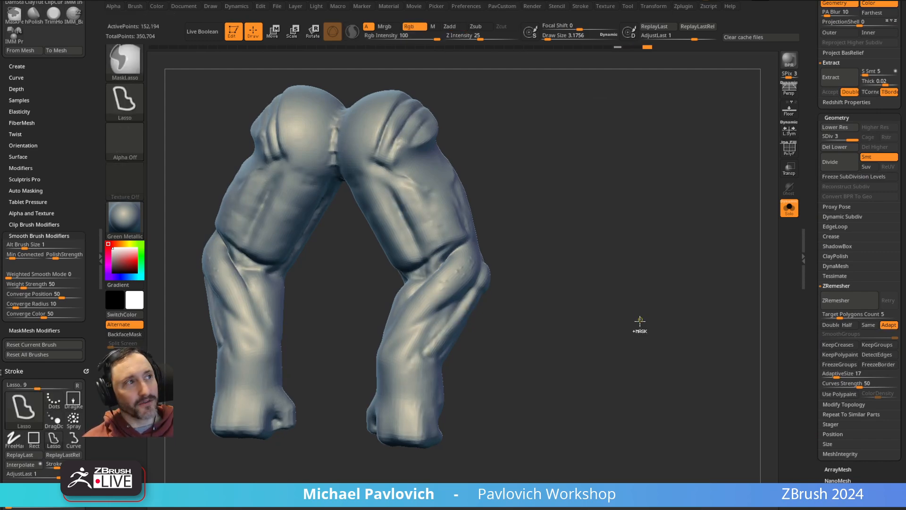
pyautogui.hotkey('ctrl', 'd')
pyautogui.press('3')
pyautogui.click(661, 491)
# Step: Smooth the forearm muscle around the outer elbow at a draw size of about 21
pyautogui.moveTo(675, 232)
pyautogui.mouseDown()
pyautogui.moveTo(618, 221)
pyautogui.moveTo(627, 277)
pyautogui.moveTo(611, 212)
pyautogui.moveTo(630, 214)
pyautogui.mouseUp()
pyautogui.press('s')
pyautogui.moveTo(437, 267); pyautogui.dragTo(447, 267)
pyautogui.moveTo(408, 292)
pyautogui.keyDown('shift'); pyautogui.mouseDown()
pyautogui.moveTo(426, 266)
pyautogui.moveTo(469, 237)
pyautogui.mouseUp(); pyautogui.keyUp('shift')
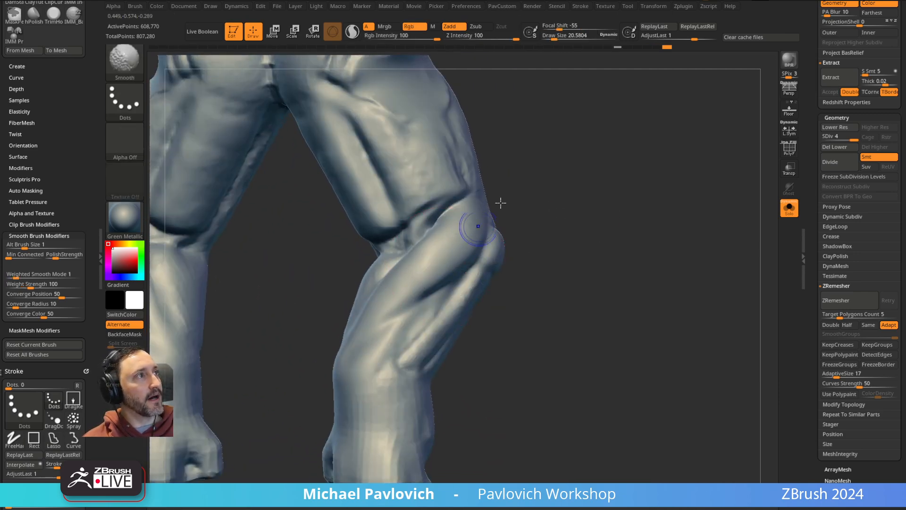
pyautogui.moveTo(609, 203); pyautogui.dragTo(561, 201)
pyautogui.keyDown('shift'); pyautogui.moveTo(504, 225); pyautogui.dragTo(500, 232); pyautogui.keyUp('shift')
# Step: Carve along the forearm muscle below the elbow with the Dam Standard brush, starting from a draw size of about 59
pyautogui.moveTo(568, 189)
pyautogui.mouseDown()
pyautogui.moveTo(619, 180)
pyautogui.moveTo(557, 165)
pyautogui.moveTo(545, 214)
pyautogui.mouseUp()
pyautogui.press('b')
pyautogui.press('d')
pyautogui.press('s')
pyautogui.press('s')
pyautogui.moveTo(419, 266); pyautogui.dragTo(423, 267)
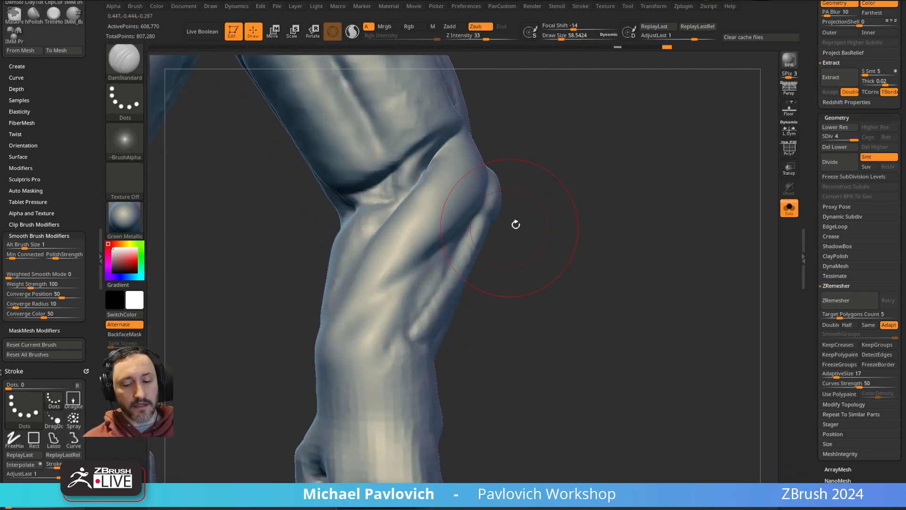
pyautogui.press('3')
pyautogui.moveTo(509, 227); pyautogui.dragTo(488, 229)
pyautogui.moveTo(441, 250); pyautogui.dragTo(456, 236)
pyautogui.moveTo(414, 274); pyautogui.dragTo(450, 243)
# Step: Undo the last stroke, set the draw size to about 69 and deepen the crease between forearm muscle and upper arm
pyautogui.moveTo(557, 257); pyautogui.dragTo(508, 216)
pyautogui.moveTo(582, 197)
pyautogui.mouseDown()
pyautogui.moveTo(607, 160)
pyautogui.moveTo(480, 215)
pyautogui.mouseUp()
pyautogui.moveTo(568, 190)
pyautogui.mouseDown()
pyautogui.moveTo(524, 212)
pyautogui.moveTo(561, 187)
pyautogui.mouseUp()
pyautogui.hotkey('ctrl', 'z')
pyautogui.press('s')
pyautogui.moveTo(481, 229); pyautogui.dragTo(489, 229)
pyautogui.moveTo(547, 191); pyautogui.dragTo(510, 185)
pyautogui.moveTo(477, 194)
pyautogui.mouseDown()
pyautogui.moveTo(456, 210)
pyautogui.moveTo(499, 187)
pyautogui.moveTo(462, 202)
pyautogui.mouseUp()
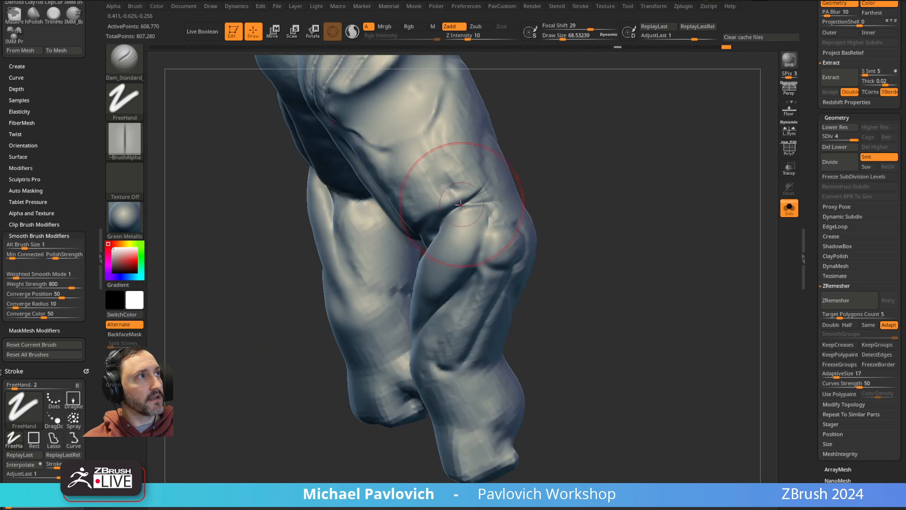
pyautogui.moveTo(524, 156)
pyautogui.mouseDown()
pyautogui.moveTo(530, 214)
pyautogui.moveTo(536, 174)
pyautogui.moveTo(525, 196)
pyautogui.moveTo(531, 229)
pyautogui.moveTo(363, 272)
pyautogui.moveTo(396, 292)
pyautogui.moveTo(615, 197)
pyautogui.moveTo(567, 218)
pyautogui.moveTo(587, 199)
pyautogui.moveTo(615, 216)
pyautogui.mouseUp()
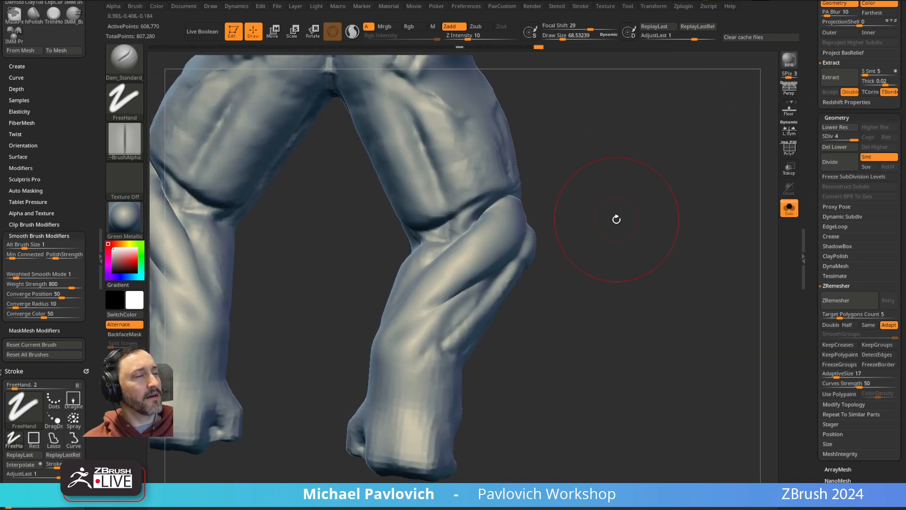
# Step: Add fine marks on the upper forearm muscle with the Standard brush at a draw size of about 2
pyautogui.moveTo(565, 199)
pyautogui.mouseDown()
pyautogui.moveTo(591, 219)
pyautogui.moveTo(581, 238)
pyautogui.mouseUp()
pyautogui.press('s')
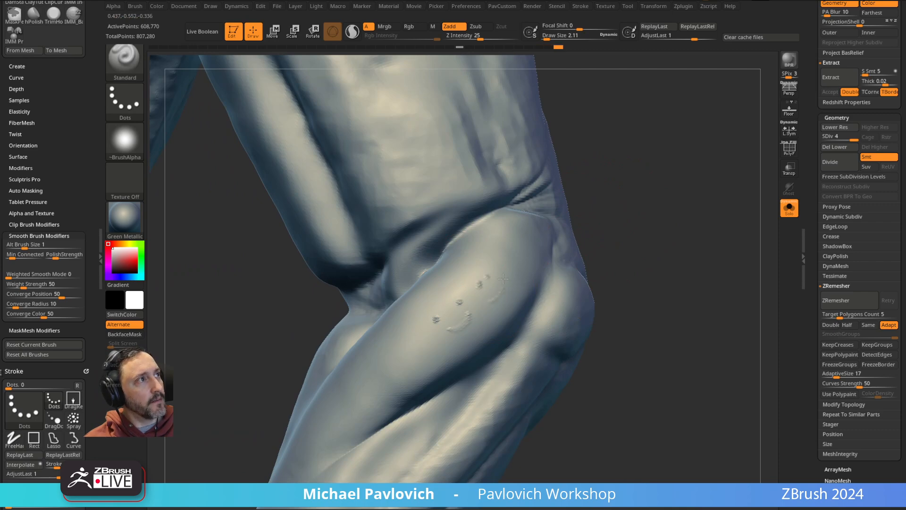
pyautogui.click(398, 350)
pyautogui.moveTo(590, 228)
pyautogui.mouseDown()
pyautogui.moveTo(604, 218)
pyautogui.moveTo(582, 252)
pyautogui.moveTo(593, 217)
pyautogui.mouseUp()
# Step: Lower the arms' subdivision to level 2
pyautogui.click(836, 137)
pyautogui.click(825, 137)
pyautogui.click(833, 138)
pyautogui.moveTo(700, 219)
pyautogui.mouseDown()
pyautogui.moveTo(732, 204)
pyautogui.moveTo(695, 251)
pyautogui.moveTo(700, 236)
pyautogui.mouseUp()
# Step: Build up the forearm muscles below the elbow with ClayTubes, increasing the draw size from about 11 to 19
pyautogui.press('2')
pyautogui.moveTo(669, 204); pyautogui.dragTo(630, 215)
pyautogui.press('s')
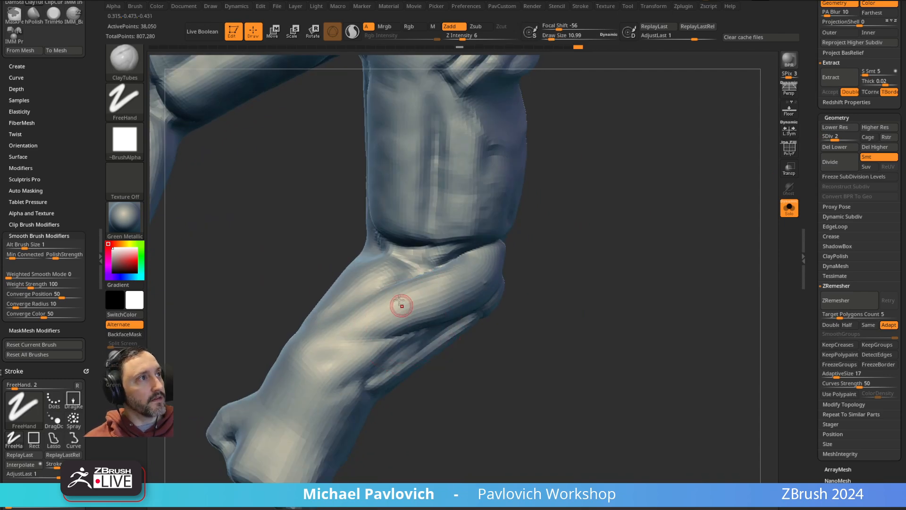
pyautogui.moveTo(428, 328); pyautogui.dragTo(401, 320, button='right')
pyautogui.press('s')
pyautogui.moveTo(400, 319); pyautogui.dragTo(408, 307)
pyautogui.press('s')
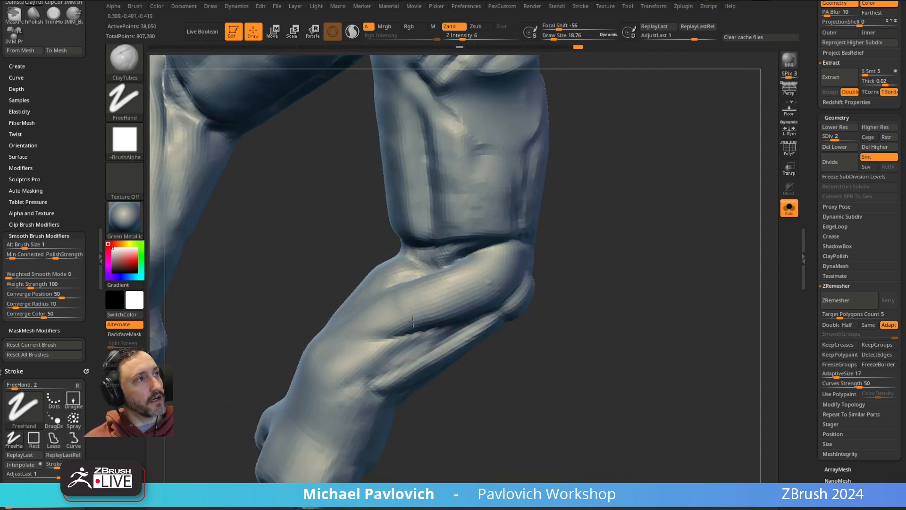
# Step: Smooth the forearm muscles and outer elbow from several sides at a draw size of about 19
pyautogui.moveTo(432, 320)
pyautogui.mouseDown(button='right')
pyautogui.moveTo(532, 239)
pyautogui.moveTo(427, 300)
pyautogui.moveTo(456, 296)
pyautogui.mouseUp(button='right')
pyautogui.press('shift')
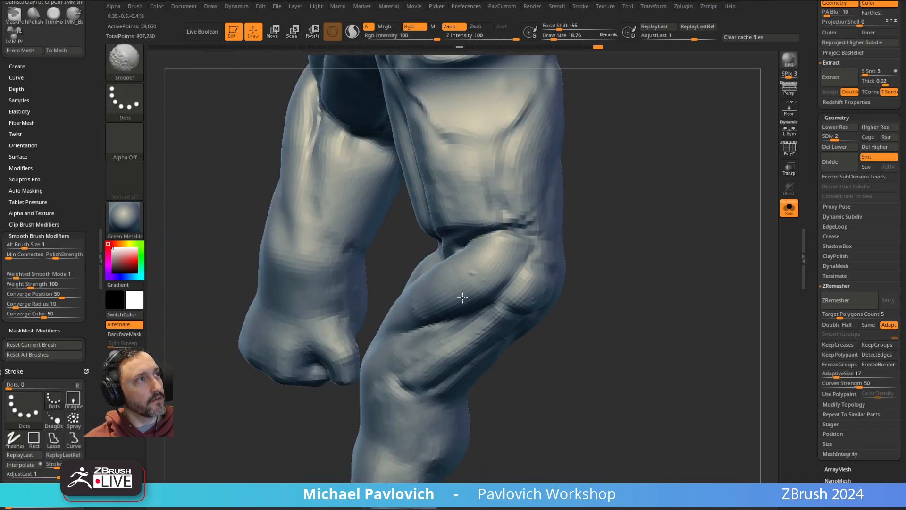
pyautogui.moveTo(584, 225); pyautogui.dragTo(526, 208, button='right')
pyautogui.keyDown('shift'); pyautogui.click(482, 38); pyautogui.keyUp('shift')
pyautogui.moveTo(486, 278); pyautogui.dragTo(420, 307, button='right')
pyautogui.keyDown('shift'); pyautogui.moveTo(406, 322); pyautogui.dragTo(410, 309); pyautogui.keyUp('shift')
pyautogui.keyDown('alt'); pyautogui.moveTo(607, 239); pyautogui.dragTo(634, 213, button='right'); pyautogui.keyUp('alt')
pyautogui.moveTo(553, 226)
pyautogui.keyDown('shift'); pyautogui.mouseDown()
pyautogui.moveTo(542, 222)
pyautogui.moveTo(514, 241)
pyautogui.mouseUp(); pyautogui.keyUp('shift')
pyautogui.moveTo(405, 266); pyautogui.dragTo(586, 226, button='right')
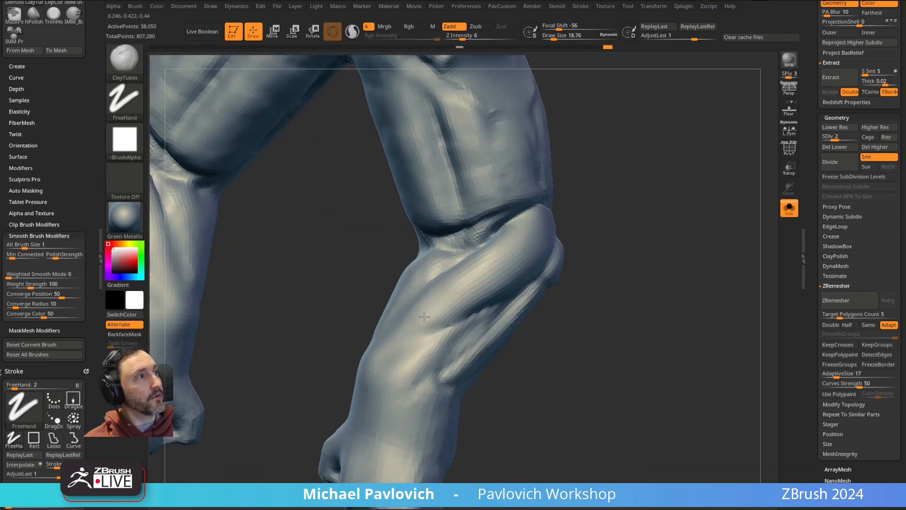
# Step: Reshape the upper edge of the forearm muscle with the Move brush at a draw size of about 22
pyautogui.moveTo(473, 299); pyautogui.dragTo(541, 202, button='right')
pyautogui.press('b')
pyautogui.press('m')
pyautogui.press('v')
pyautogui.press('s')
pyautogui.moveTo(493, 234); pyautogui.dragTo(449, 257)
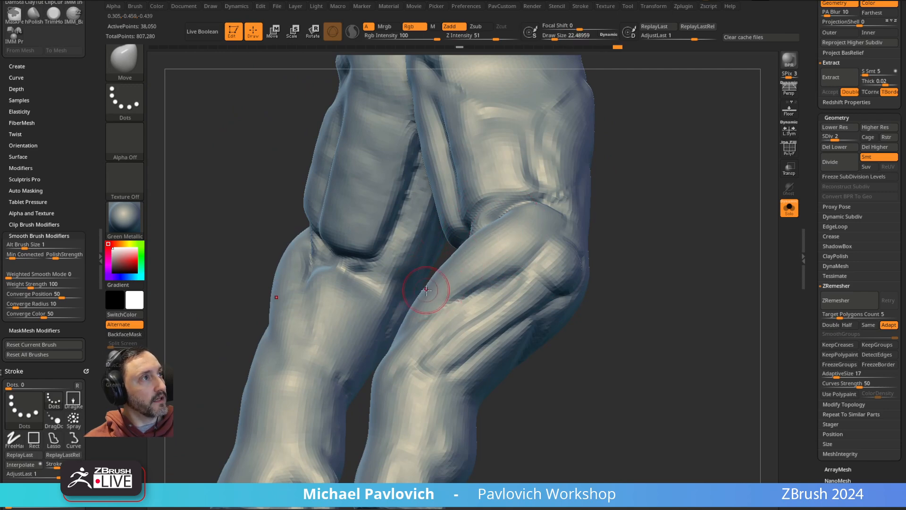
# Step: Adjust the forearm muscle's contour near the elbow with the Move brush at a draw size of about 31
pyautogui.moveTo(426, 284)
pyautogui.mouseDown(button='right')
pyautogui.moveTo(736, 202)
pyautogui.moveTo(608, 214)
pyautogui.mouseUp(button='right')
pyautogui.press('s')
pyautogui.moveTo(467, 257); pyautogui.dragTo(436, 261)
pyautogui.moveTo(557, 260); pyautogui.dragTo(510, 285, button='right')
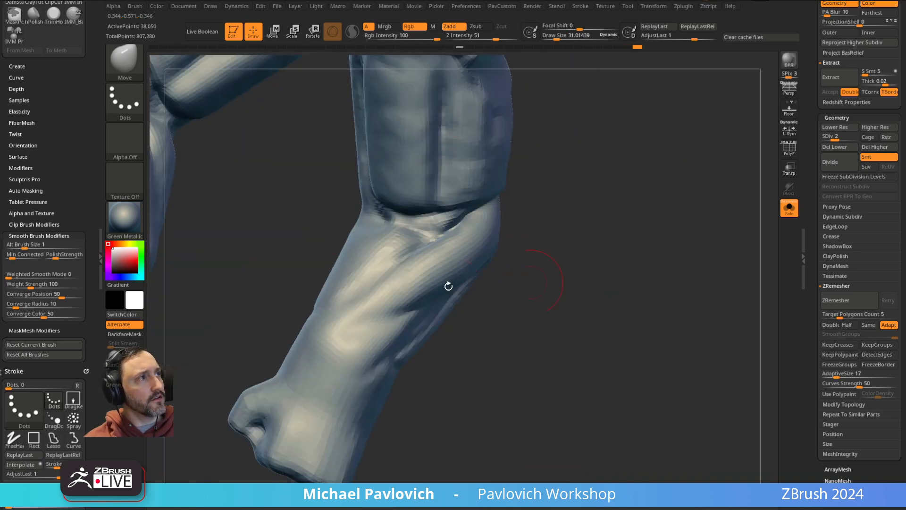
pyautogui.moveTo(618, 272); pyautogui.dragTo(486, 274, button='right')
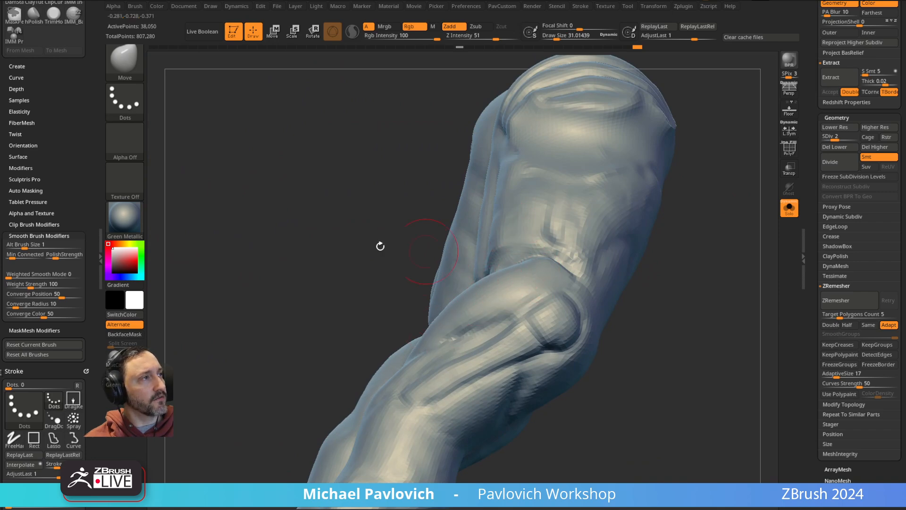
pyautogui.moveTo(413, 251); pyautogui.dragTo(519, 267, button='right')
# Step: Raise the arms back to subdivision level 4 and review the elbow
pyautogui.keyDown('ctrl'); pyautogui.moveTo(584, 282); pyautogui.dragTo(722, 212, button='right'); pyautogui.keyUp('ctrl')
pyautogui.moveTo(840, 138); pyautogui.dragTo(878, 142)
pyautogui.keyDown('ctrl'); pyautogui.moveTo(638, 257); pyautogui.dragTo(608, 279, button='right'); pyautogui.keyUp('ctrl')
pyautogui.moveTo(668, 250); pyautogui.dragTo(641, 225, button='right')
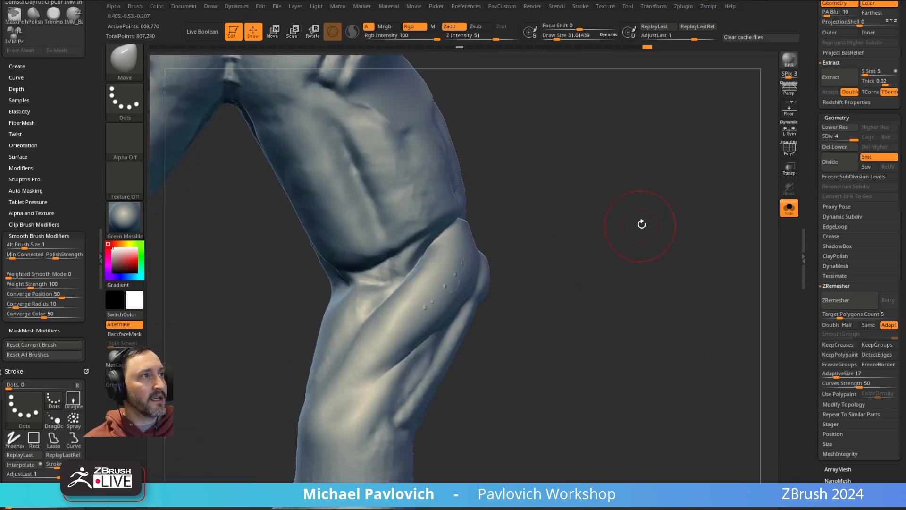
# Step: Try a stroke along the bumpy forearm muscle below the elbow with the FormSoft brush, and undo it
pyautogui.press('b')
pyautogui.press('f')
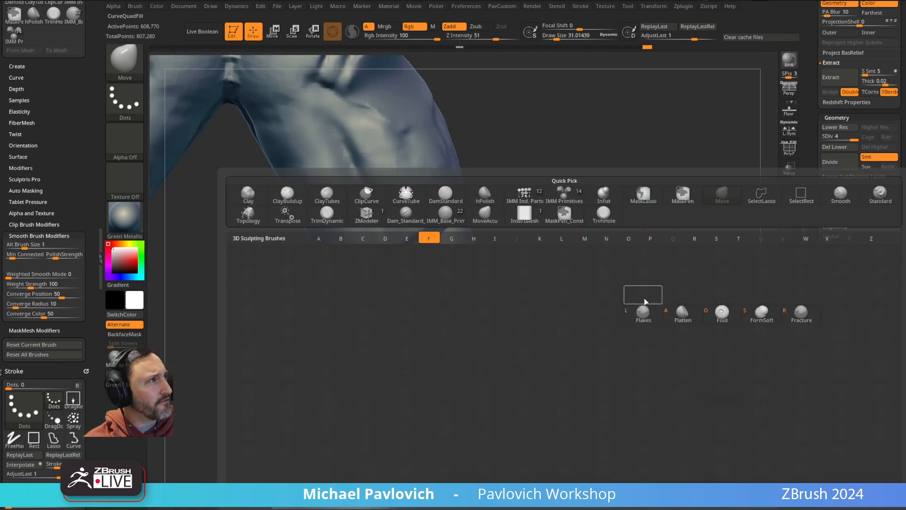
pyautogui.moveTo(563, 186)
pyautogui.keyDown('ctrl'); pyautogui.mouseDown(button='right')
pyautogui.moveTo(566, 211)
pyautogui.moveTo(538, 227)
pyautogui.mouseUp(button='right'); pyautogui.keyUp('ctrl')
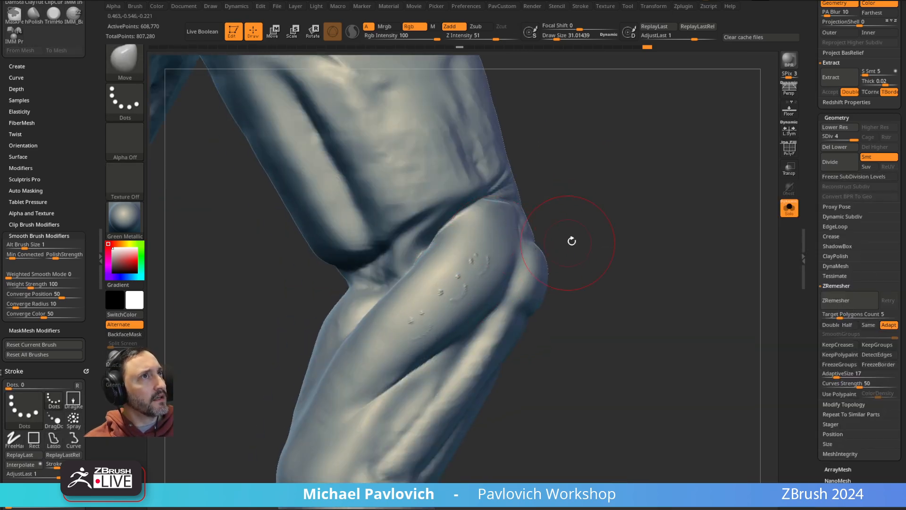
pyautogui.press('b')
pyautogui.press('f')
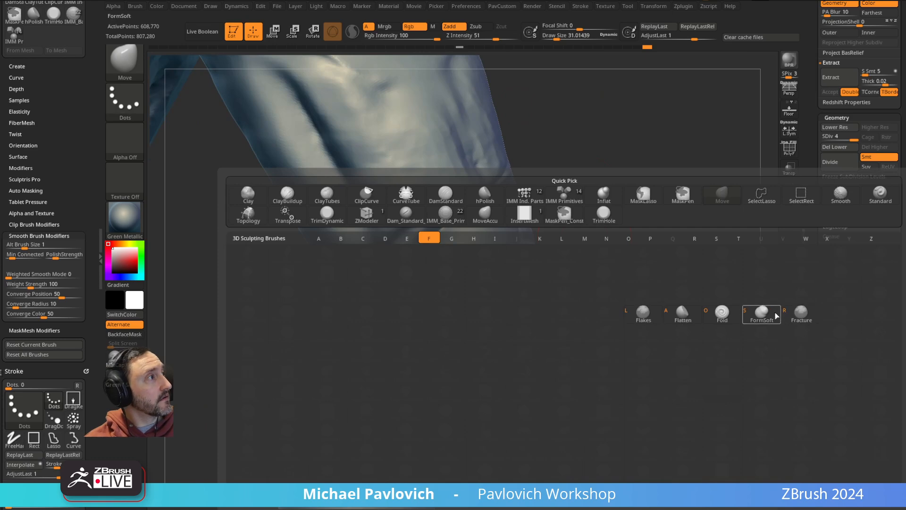
pyautogui.press('s')
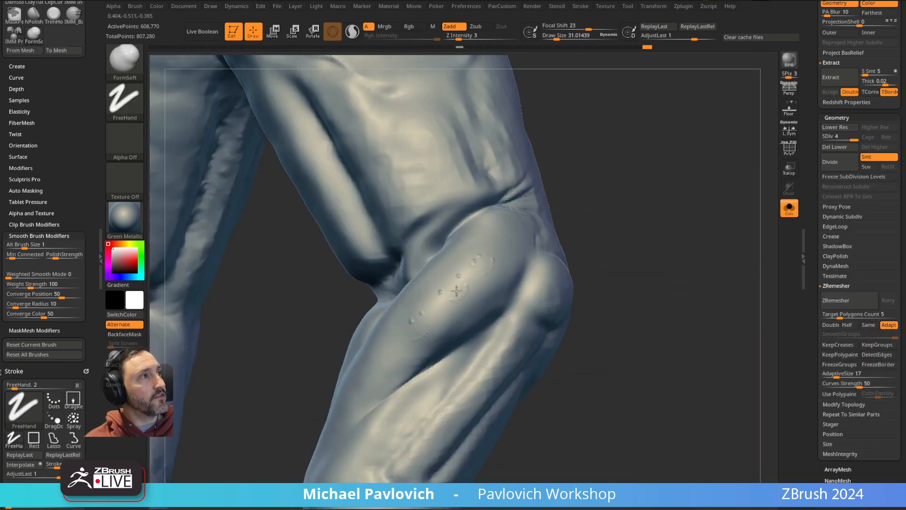
pyautogui.moveTo(571, 209); pyautogui.dragTo(532, 239)
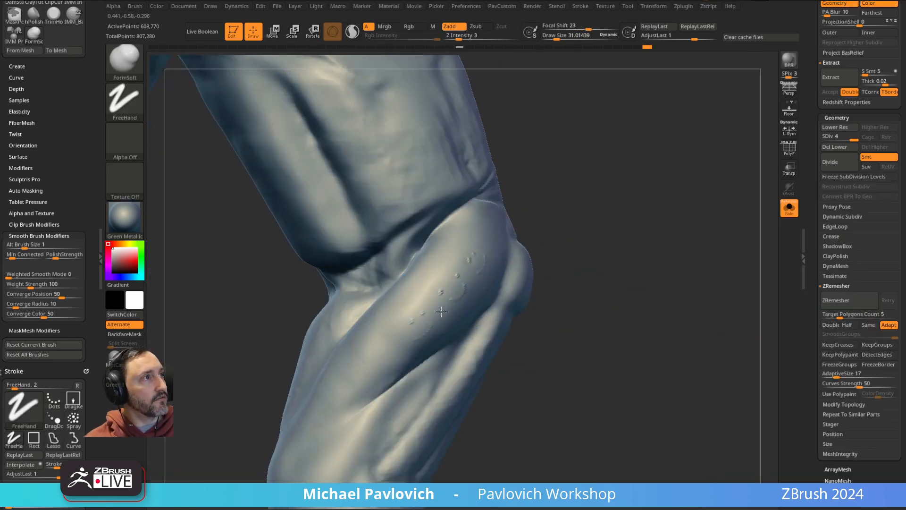
pyautogui.moveTo(399, 328); pyautogui.dragTo(430, 313)
pyautogui.hotkey('ctrl', 'z')
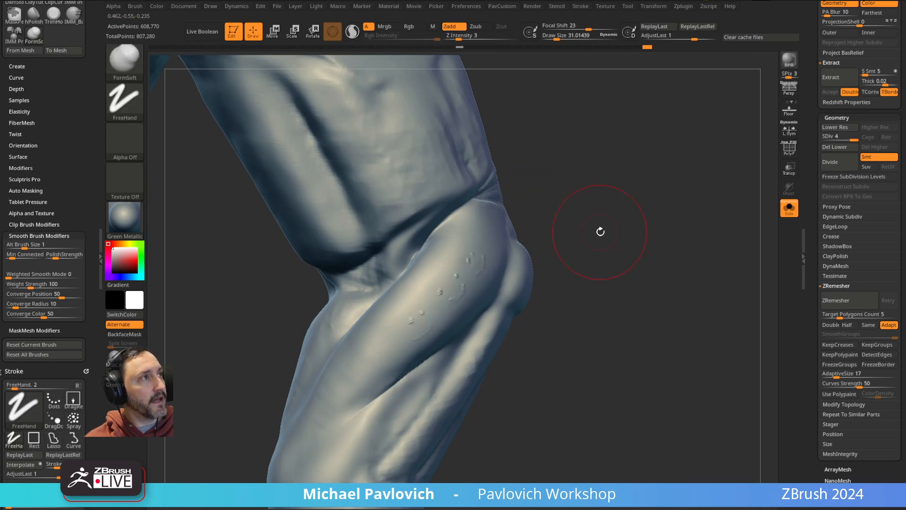
# Step: Try building up the forearm muscle with the Clay brush, and undo the stroke
pyautogui.press('b')
pyautogui.press('c')
pyautogui.press('l')
pyautogui.moveTo(465, 265)
pyautogui.mouseDown()
pyautogui.moveTo(457, 258)
pyautogui.moveTo(384, 346)
pyautogui.mouseUp()
pyautogui.hotkey('ctrl', 'z')
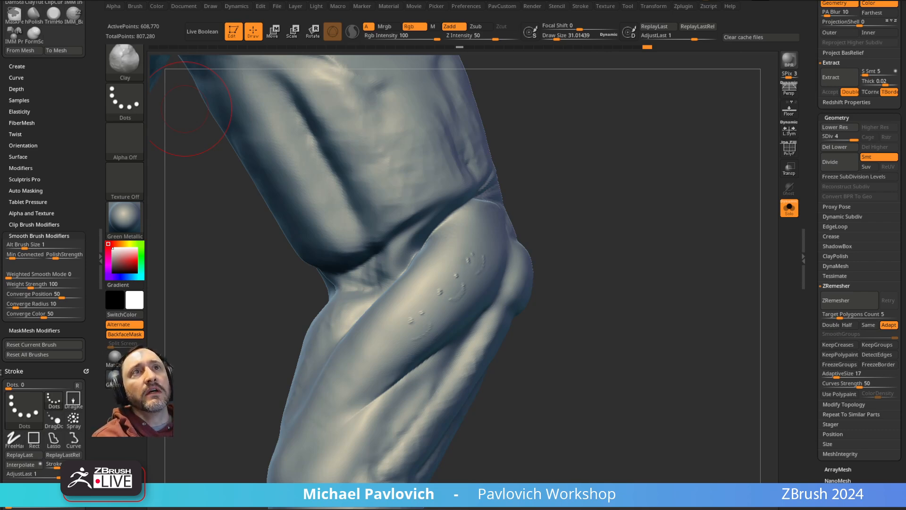
# Step: Bring back the hidden subtools and make the elbow cap active, with the Standard brush at a draw size of about 2.6
pyautogui.click(789, 208)
pyautogui.moveTo(617, 196)
pyautogui.mouseDown()
pyautogui.moveTo(627, 158)
pyautogui.moveTo(608, 137)
pyautogui.mouseUp()
pyautogui.press('b')
pyautogui.press('s')
pyautogui.press('t')
pyautogui.moveTo(607, 198)
pyautogui.keyDown('alt'); pyautogui.mouseDown()
pyautogui.moveTo(704, 182)
pyautogui.moveTo(701, 155)
pyautogui.mouseUp(); pyautogui.keyUp('alt')
pyautogui.press('s')
pyautogui.moveTo(522, 298); pyautogui.dragTo(513, 299)
pyautogui.keyDown('alt'); pyautogui.click(513, 299); pyautogui.keyUp('alt')
pyautogui.moveTo(692, 208)
pyautogui.mouseDown()
pyautogui.moveTo(694, 188)
pyautogui.moveTo(627, 212)
pyautogui.mouseUp()
pyautogui.moveTo(484, 266)
pyautogui.keyDown('alt'); pyautogui.mouseDown(button='right')
pyautogui.moveTo(510, 265)
pyautogui.moveTo(453, 350)
pyautogui.mouseUp(button='right'); pyautogui.keyUp('alt')
pyautogui.keyDown('alt'); pyautogui.moveTo(480, 223); pyautogui.dragTo(465, 314, button='right'); pyautogui.keyUp('alt')
pyautogui.moveTo(454, 352)
pyautogui.keyDown('alt'); pyautogui.mouseDown(button='right')
pyautogui.moveTo(444, 266)
pyautogui.moveTo(508, 290)
pyautogui.mouseUp(button='right'); pyautogui.keyUp('alt')
pyautogui.moveTo(410, 189)
pyautogui.keyDown('alt'); pyautogui.mouseDown(button='right')
pyautogui.moveTo(429, 297)
pyautogui.moveTo(425, 288)
pyautogui.mouseUp(button='right'); pyautogui.keyUp('alt')
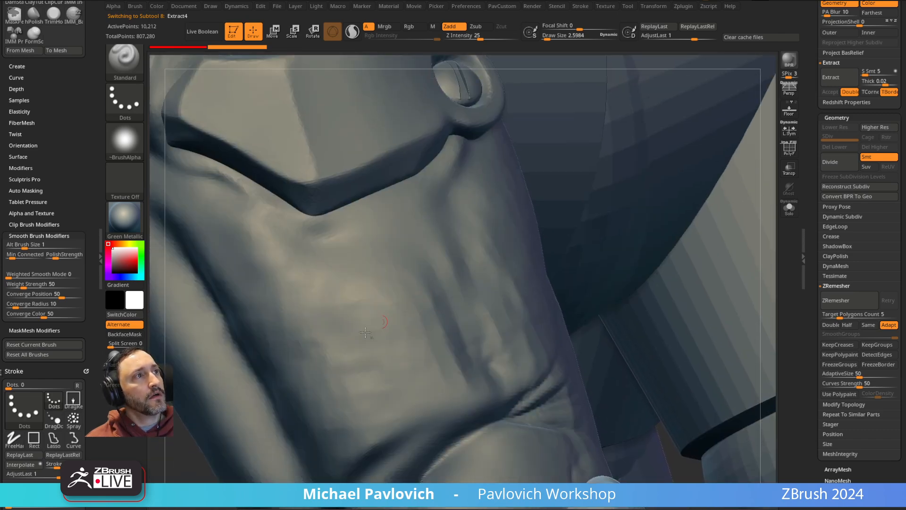
# Step: Nudge the elbow cap's outer edge with the Move brush at a draw size of about 13.8
pyautogui.keyDown('alt'); pyautogui.click(412, 340); pyautogui.keyUp('alt')
pyautogui.keyDown('ctrl'); pyautogui.moveTo(413, 340); pyautogui.dragTo(377, 307, button='right'); pyautogui.keyUp('ctrl')
pyautogui.keyDown('alt'); pyautogui.click(368, 127); pyautogui.keyUp('alt')
pyautogui.keyDown('alt'); pyautogui.click(426, 254); pyautogui.keyUp('alt')
pyautogui.moveTo(378, 307); pyautogui.dragTo(424, 330, button='right')
pyautogui.keyDown('alt'); pyautogui.click(425, 330); pyautogui.keyUp('alt')
pyautogui.moveTo(488, 313)
pyautogui.mouseDown(button='right')
pyautogui.moveTo(361, 345)
pyautogui.moveTo(336, 328)
pyautogui.moveTo(332, 339)
pyautogui.mouseUp(button='right')
pyautogui.press('s')
pyautogui.press('b')
pyautogui.press('m')
pyautogui.press('v')
pyautogui.moveTo(333, 339)
pyautogui.mouseDown()
pyautogui.moveTo(344, 340)
pyautogui.moveTo(326, 334)
pyautogui.moveTo(344, 329)
pyautogui.moveTo(339, 292)
pyautogui.mouseUp()
pyautogui.press('s')
pyautogui.press('s')
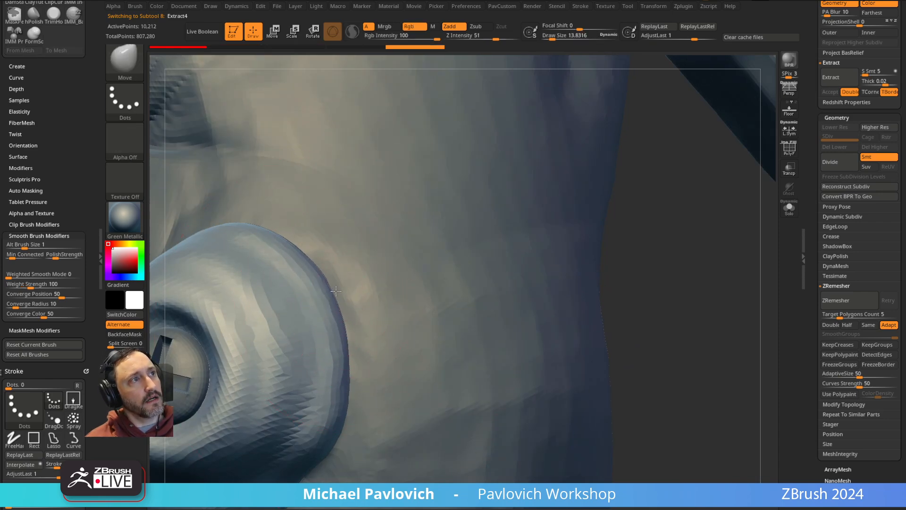
pyautogui.moveTo(344, 369); pyautogui.dragTo(351, 367)
# Step: Examine how the shoulder plate, upper arm and elbow cap fit together from several angles and distances
pyautogui.moveTo(395, 307)
pyautogui.keyDown('ctrl'); pyautogui.mouseDown(button='right')
pyautogui.moveTo(407, 236)
pyautogui.moveTo(426, 268)
pyautogui.moveTo(405, 313)
pyautogui.moveTo(401, 254)
pyautogui.moveTo(362, 265)
pyautogui.moveTo(366, 316)
pyautogui.moveTo(367, 281)
pyautogui.mouseUp(button='right'); pyautogui.keyUp('ctrl')
pyautogui.keyDown('alt'); pyautogui.click(361, 265); pyautogui.keyUp('alt')
pyautogui.moveTo(335, 210); pyautogui.dragTo(348, 292, button='right')
pyautogui.keyDown('ctrl'); pyautogui.moveTo(627, 188); pyautogui.dragTo(557, 213, button='right'); pyautogui.keyUp('ctrl')
pyautogui.keyDown('alt'); pyautogui.click(555, 215); pyautogui.keyUp('alt')
pyautogui.keyDown('alt'); pyautogui.click(593, 365); pyautogui.keyUp('alt')
pyautogui.keyDown('alt'); pyautogui.click(595, 366); pyautogui.keyUp('alt')
pyautogui.keyDown('alt'); pyautogui.click(576, 222); pyautogui.keyUp('alt')
pyautogui.keyDown('alt'); pyautogui.click(507, 222); pyautogui.keyUp('alt')
pyautogui.keyDown('alt'); pyautogui.moveTo(616, 322); pyautogui.dragTo(578, 339, button='right'); pyautogui.keyUp('alt')
pyautogui.keyDown('ctrl'); pyautogui.moveTo(465, 327); pyautogui.dragTo(410, 269, button='right'); pyautogui.keyUp('ctrl')
pyautogui.keyDown('alt'); pyautogui.moveTo(411, 270); pyautogui.dragTo(375, 344, button='right'); pyautogui.keyUp('alt')
pyautogui.keyDown('alt'); pyautogui.click(414, 304); pyautogui.keyUp('alt')
pyautogui.keyDown('ctrl'); pyautogui.moveTo(376, 344); pyautogui.dragTo(375, 416, button='right'); pyautogui.keyUp('ctrl')
pyautogui.moveTo(376, 211); pyautogui.dragTo(483, 243, button='right')
pyautogui.keyDown('alt'); pyautogui.click(380, 326); pyautogui.keyUp('alt')
pyautogui.keyDown('alt'); pyautogui.click(451, 359); pyautogui.keyUp('alt')
pyautogui.moveTo(451, 359)
pyautogui.mouseDown(button='right')
pyautogui.moveTo(480, 355)
pyautogui.moveTo(559, 272)
pyautogui.moveTo(529, 268)
pyautogui.moveTo(436, 373)
pyautogui.moveTo(414, 360)
pyautogui.moveTo(405, 401)
pyautogui.moveTo(371, 280)
pyautogui.moveTo(365, 309)
pyautogui.moveTo(424, 324)
pyautogui.moveTo(415, 330)
pyautogui.mouseUp(button='right')
pyautogui.keyDown('alt'); pyautogui.click(480, 351); pyautogui.keyUp('alt')
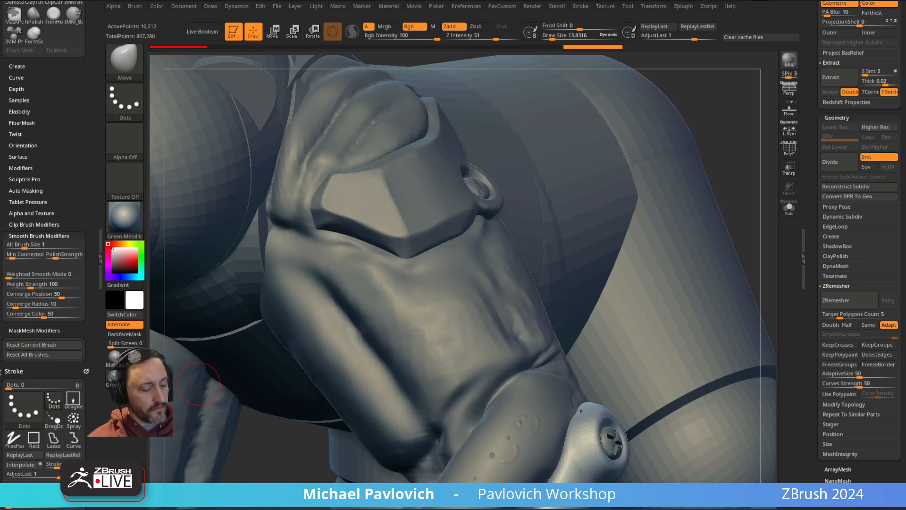
# Step: Set the Move brush's draw size to about 4.6 while checking the bumps on the upper forearm
pyautogui.moveTo(530, 253); pyautogui.dragTo(504, 292, button='right')
pyautogui.moveTo(504, 291)
pyautogui.keyDown('alt'); pyautogui.mouseDown(button='right')
pyautogui.moveTo(418, 310)
pyautogui.moveTo(407, 294)
pyautogui.moveTo(425, 365)
pyautogui.moveTo(447, 391)
pyautogui.moveTo(489, 394)
pyautogui.moveTo(446, 381)
pyautogui.moveTo(426, 362)
pyautogui.mouseUp(button='right'); pyautogui.keyUp('alt')
pyautogui.press('s')
pyautogui.moveTo(423, 365); pyautogui.dragTo(418, 366)
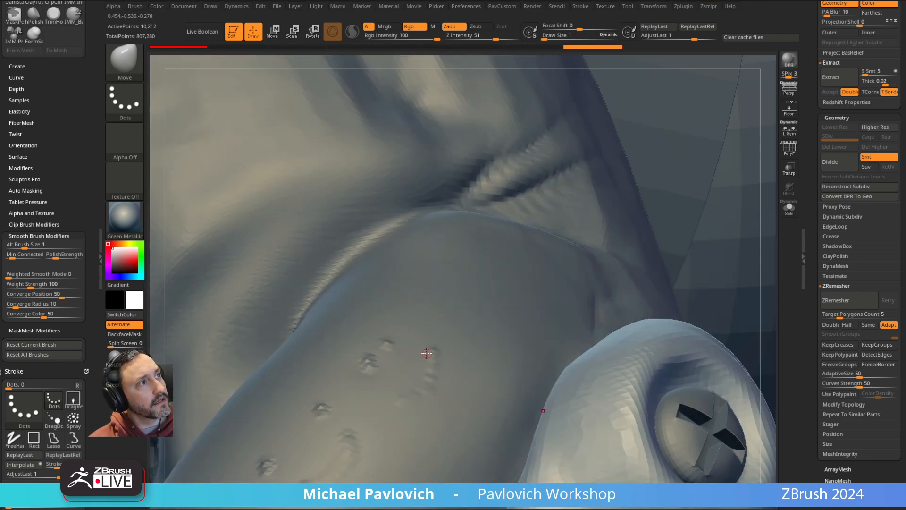
pyautogui.keyDown('ctrl'); pyautogui.moveTo(423, 363); pyautogui.dragTo(449, 371, button='right'); pyautogui.keyUp('ctrl')
pyautogui.press('s')
pyautogui.moveTo(452, 371)
pyautogui.mouseDown()
pyautogui.moveTo(466, 370)
pyautogui.moveTo(449, 375)
pyautogui.mouseUp()
pyautogui.press('s')
pyautogui.moveTo(445, 368)
pyautogui.keyDown('ctrl'); pyautogui.mouseDown(button='right')
pyautogui.moveTo(424, 298)
pyautogui.moveTo(429, 348)
pyautogui.moveTo(338, 269)
pyautogui.moveTo(389, 243)
pyautogui.moveTo(312, 304)
pyautogui.moveTo(315, 234)
pyautogui.mouseUp(button='right'); pyautogui.keyUp('ctrl')
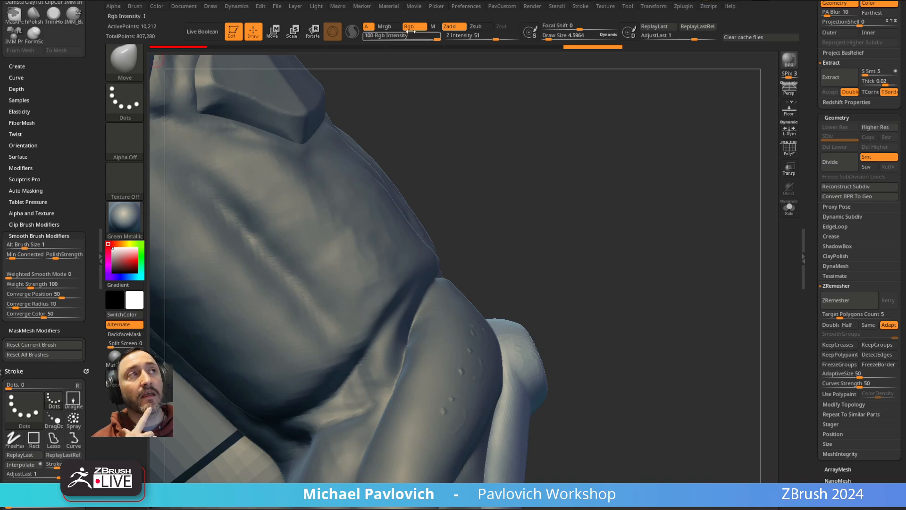
# Step: Switch to Chrome and open the ArtStation blog post "2D vs 3D: Concept Art and Production Pipelines"
pyautogui.click(466, 6)
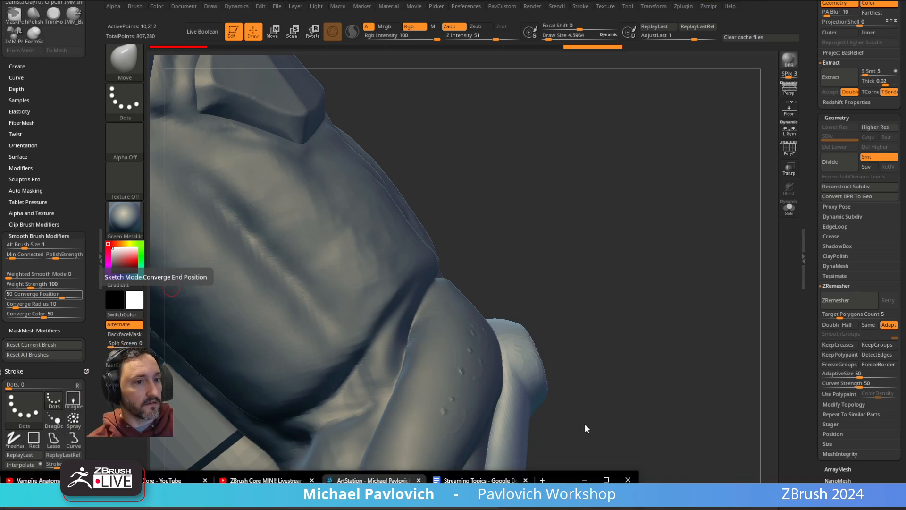
pyautogui.moveTo(0, 54); pyautogui.dragTo(712, 53)
pyautogui.scroll(10, 326, 219)
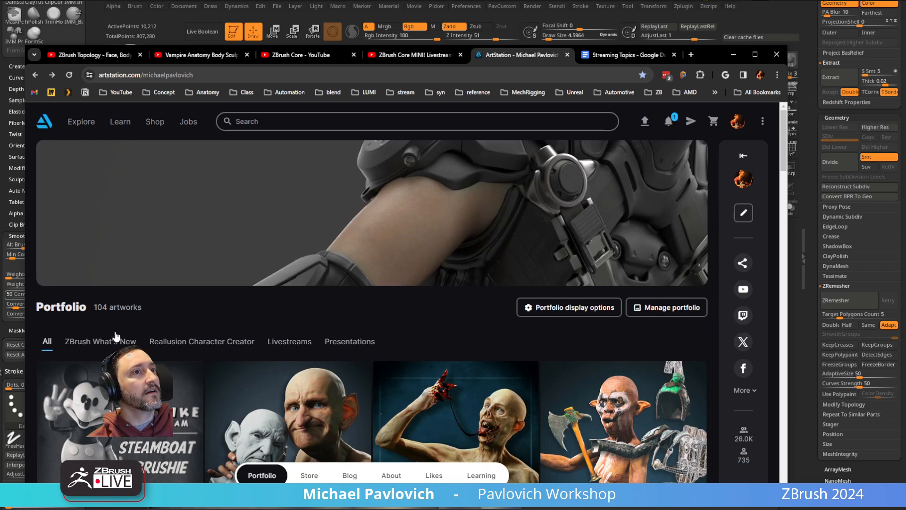
pyautogui.click(739, 121)
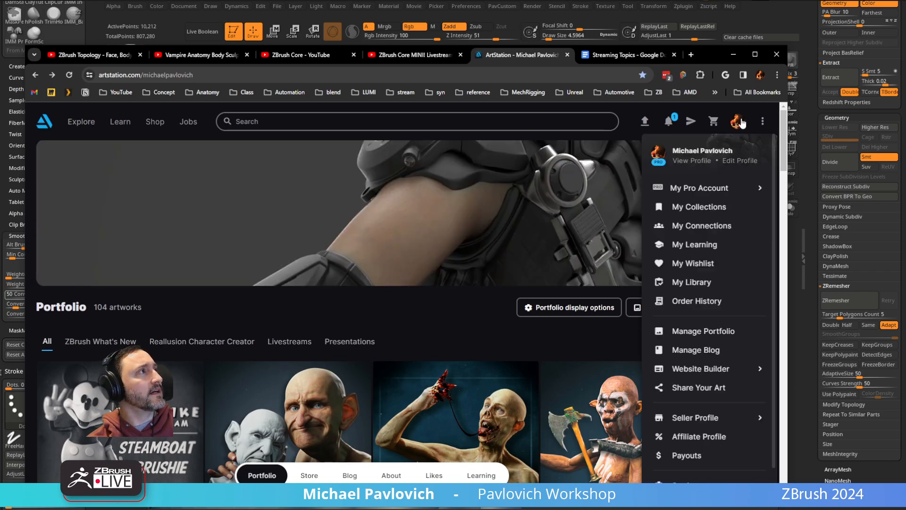
pyautogui.click(352, 475)
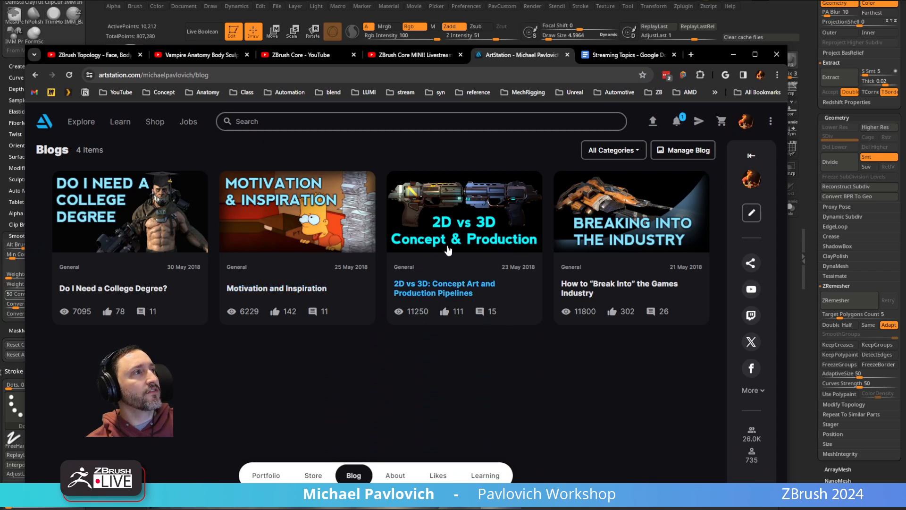
pyautogui.click(436, 234)
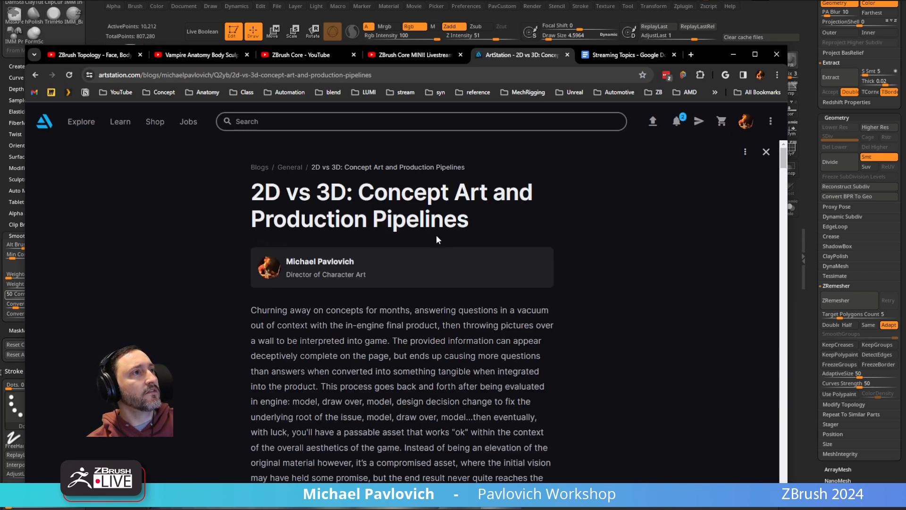
# Step: Return to the ArtStation portfolio, browse its artworks and open the ZBrush Summit 2018 Demo Tutorial Series project
pyautogui.click(118, 94)
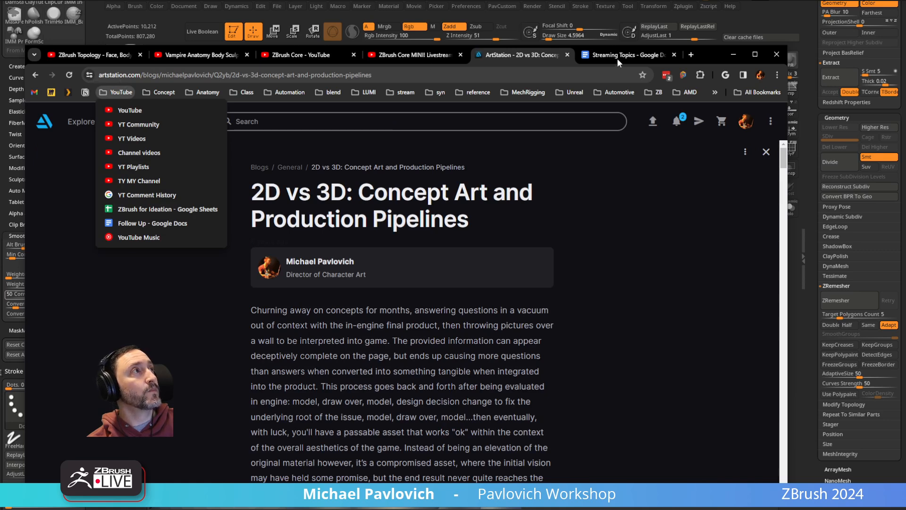
pyautogui.click(35, 75)
pyautogui.click(36, 75)
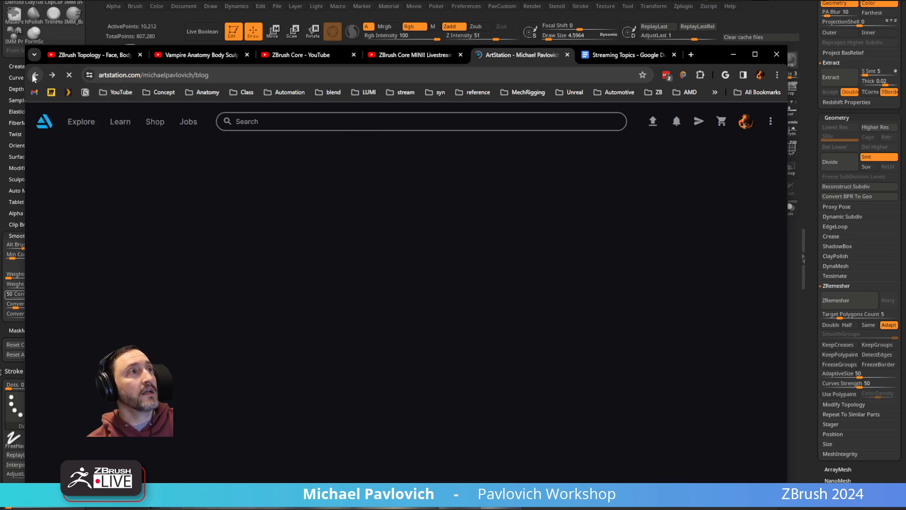
pyautogui.hotkey('alt', 'Left')
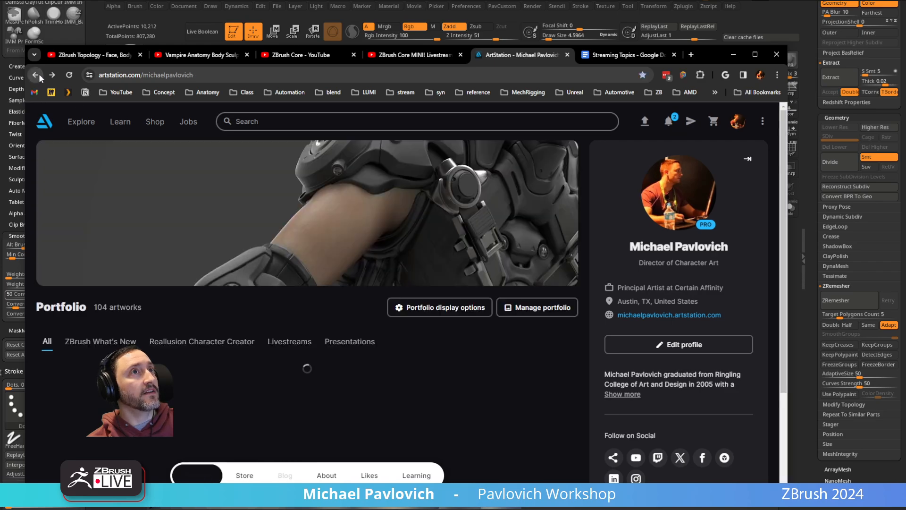
pyautogui.scroll(-20, 338, 231)
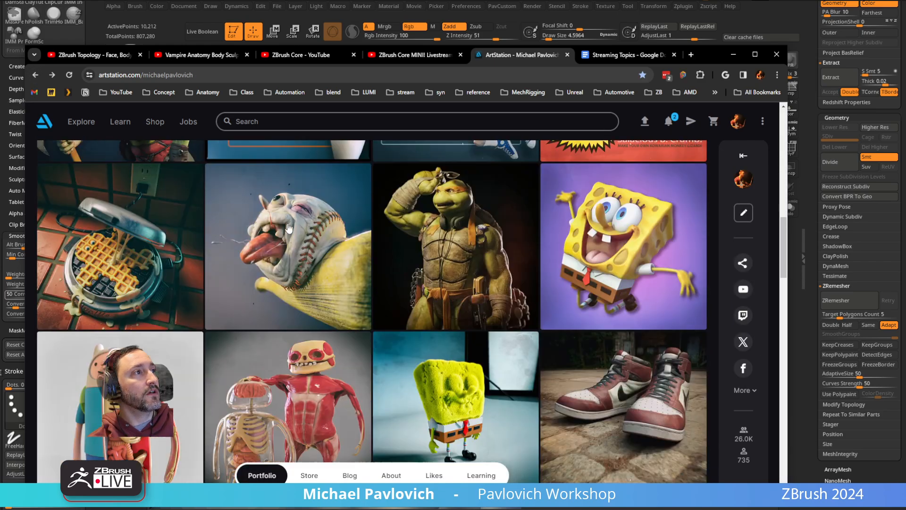
pyautogui.scroll(-10, 289, 228)
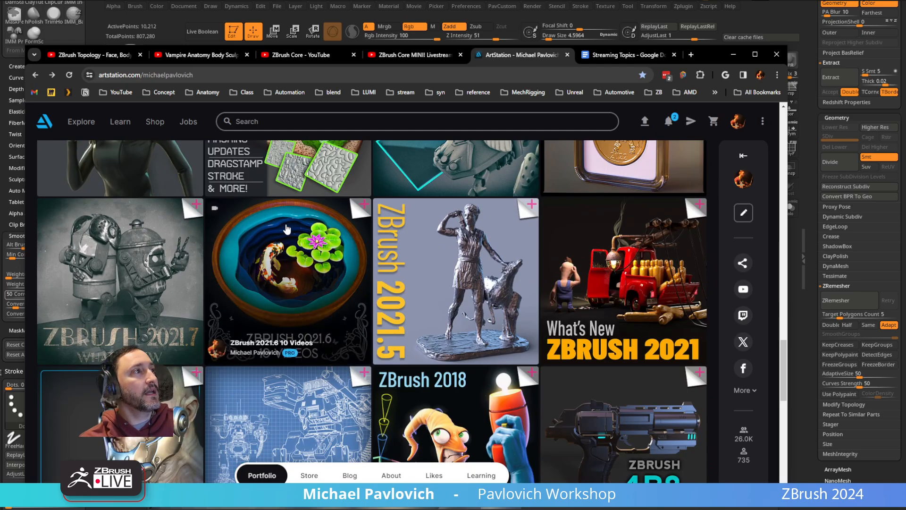
pyautogui.scroll(-10, 287, 228)
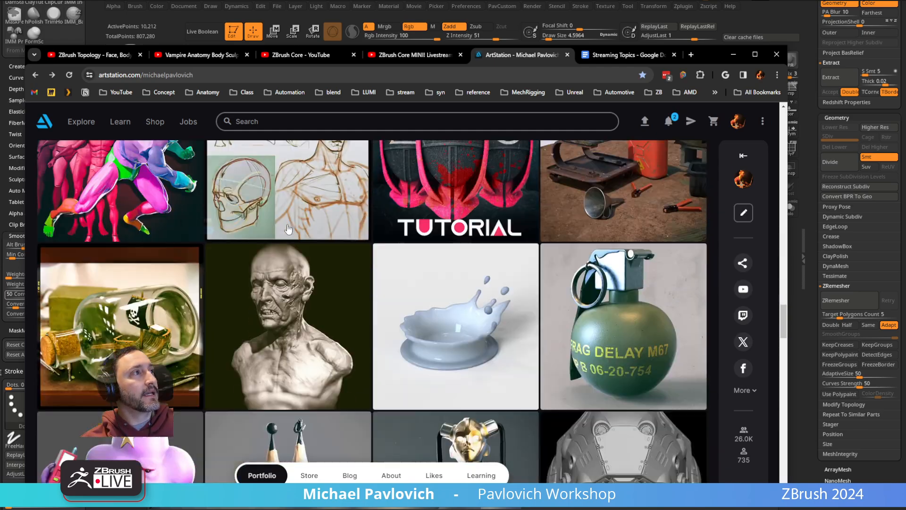
pyautogui.scroll(-10, 290, 229)
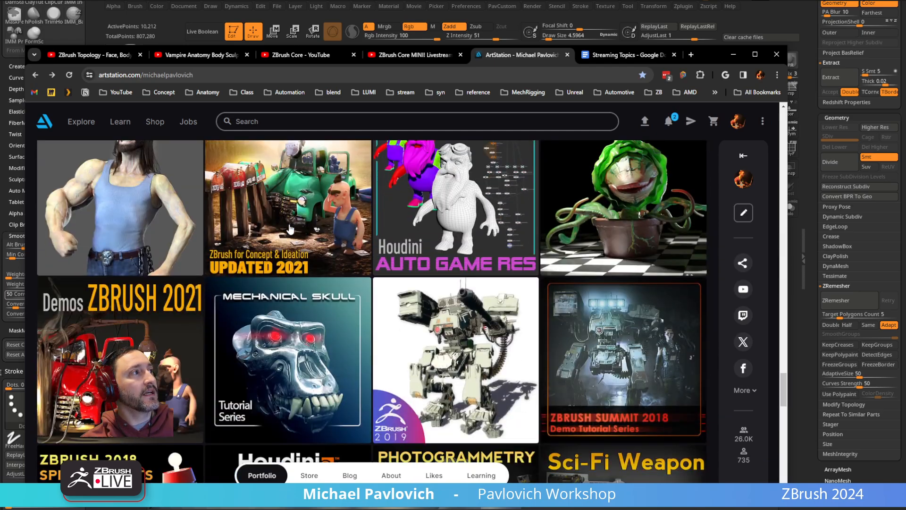
pyautogui.click(596, 358)
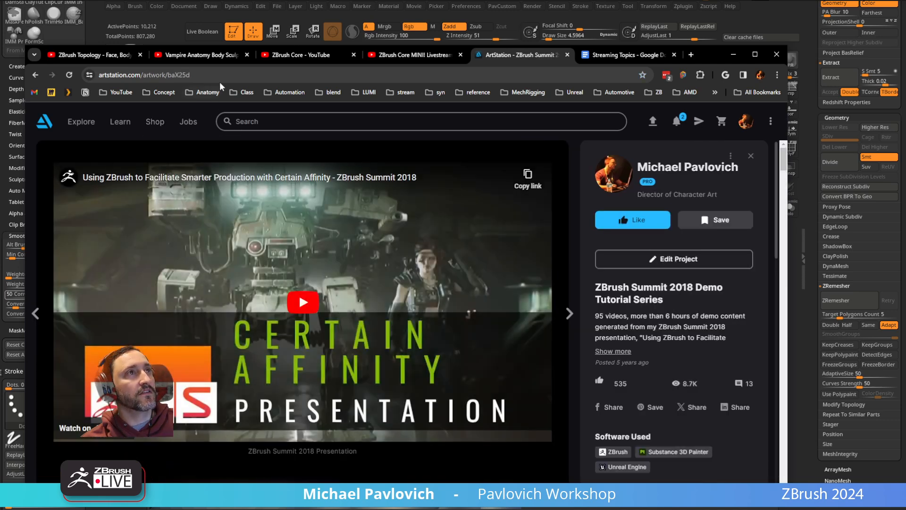
pyautogui.click(219, 77)
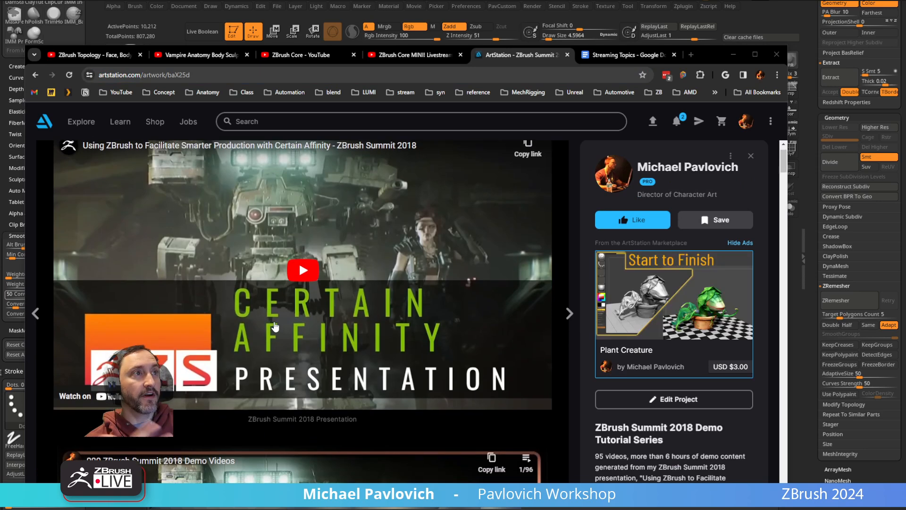
# Step: Play the Certain Affinity presentation video, skip ahead to the character breakdown slide, pause there and dismiss the suggested videos
pyautogui.click(85, 410)
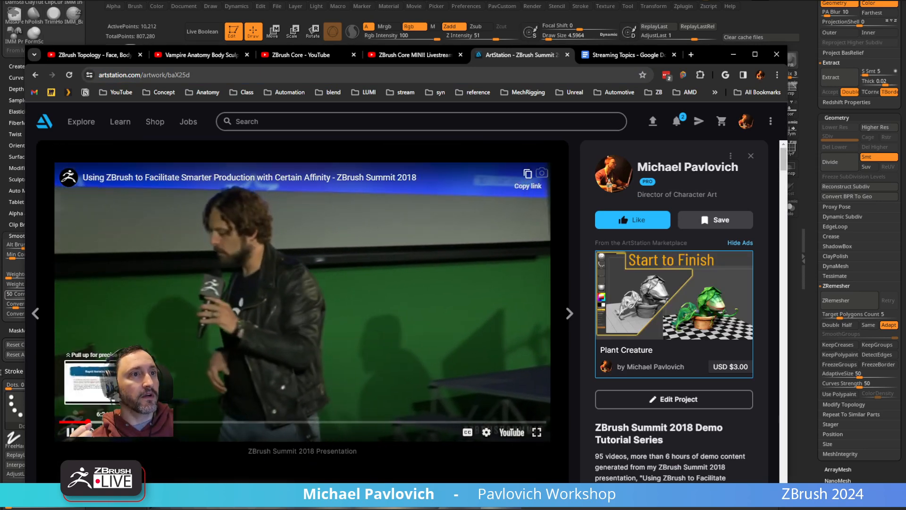
pyautogui.click(73, 422)
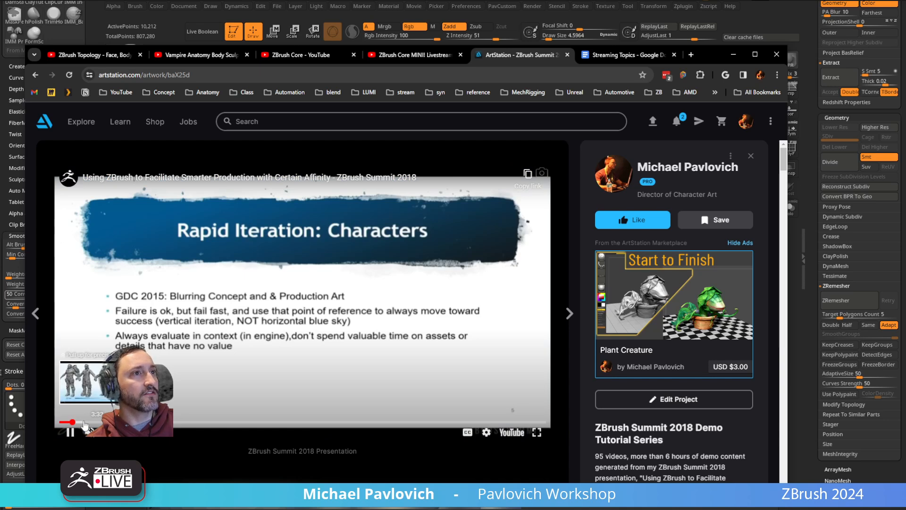
pyautogui.click(84, 423)
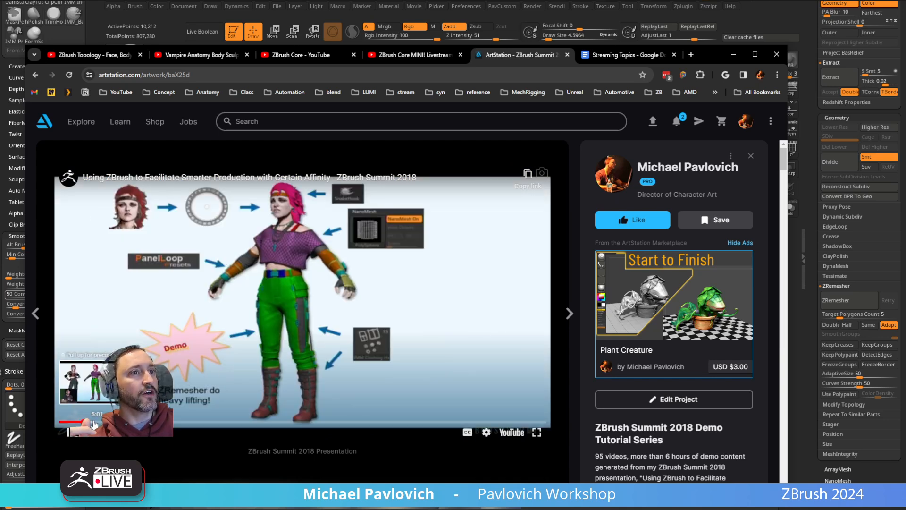
pyautogui.click(69, 433)
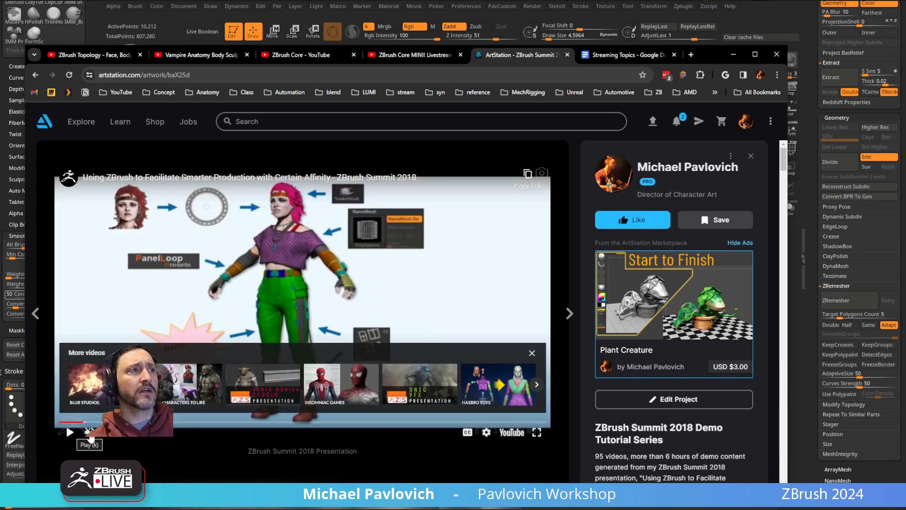
pyautogui.click(531, 354)
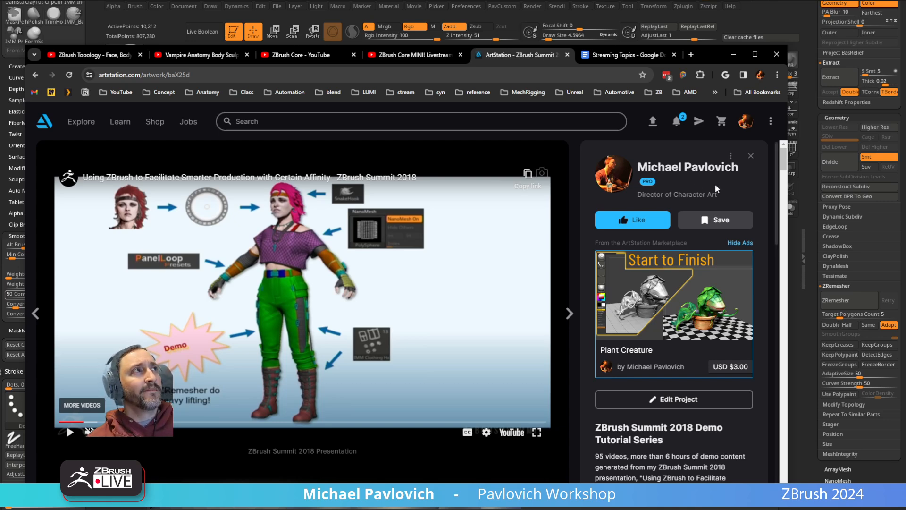
# Step: Switch back to ZBrush and bring the whole gorilla into view
pyautogui.click(734, 55)
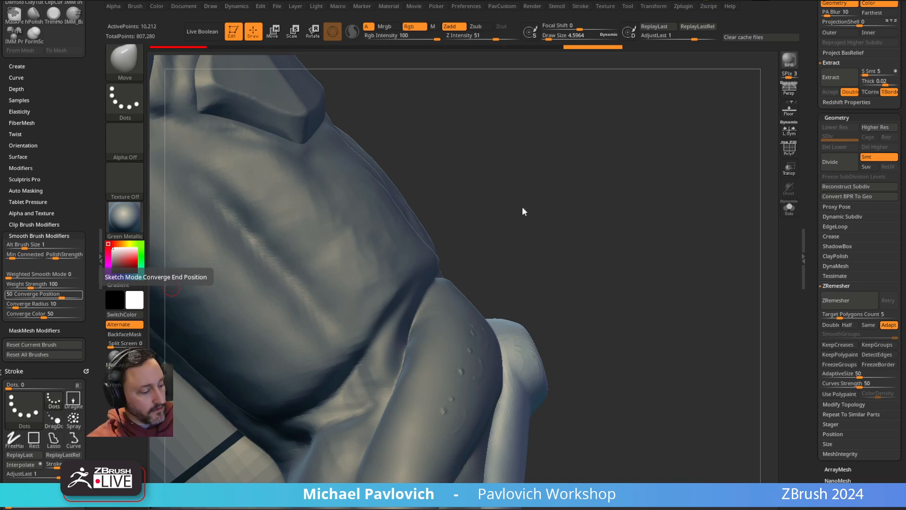
pyautogui.moveTo(598, 176)
pyautogui.keyDown('shift'); pyautogui.mouseDown()
pyautogui.moveTo(609, 210)
pyautogui.moveTo(587, 206)
pyautogui.moveTo(643, 162)
pyautogui.moveTo(656, 182)
pyautogui.moveTo(560, 275)
pyautogui.moveTo(577, 218)
pyautogui.moveTo(595, 214)
pyautogui.moveTo(605, 225)
pyautogui.mouseUp(); pyautogui.keyUp('shift')
pyautogui.press('s')
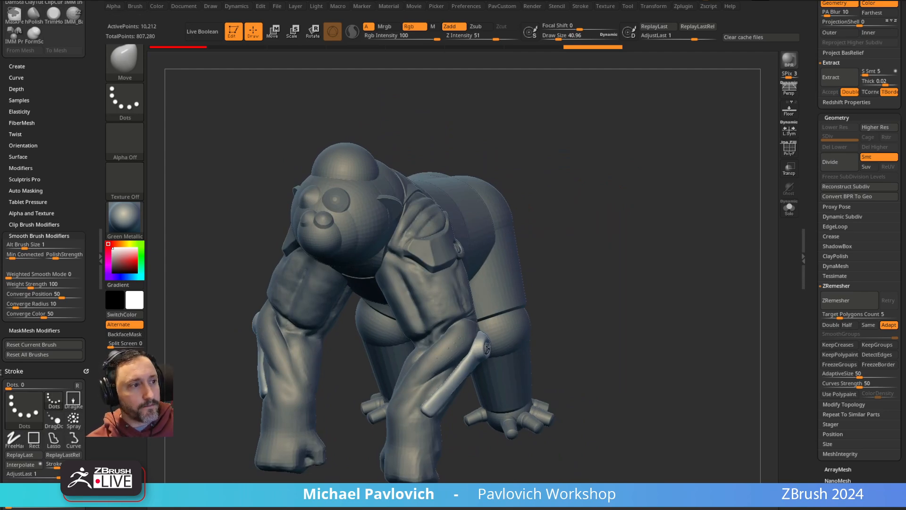
# Step: Switch to Chrome, browse the ArtStation portfolio and open the Bird Robot project
pyautogui.hotkey('alt', 'Tab')
pyautogui.scroll(-8, 334, 278)
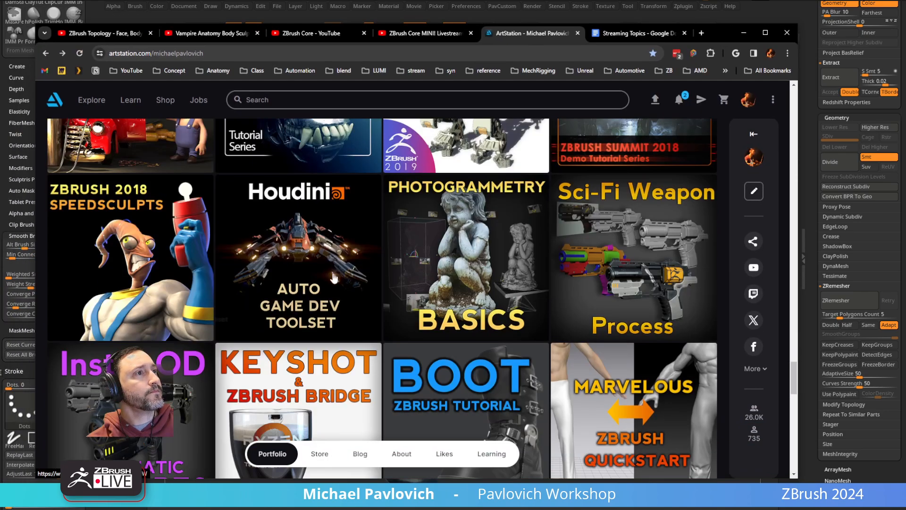
pyautogui.scroll(-12, 334, 278)
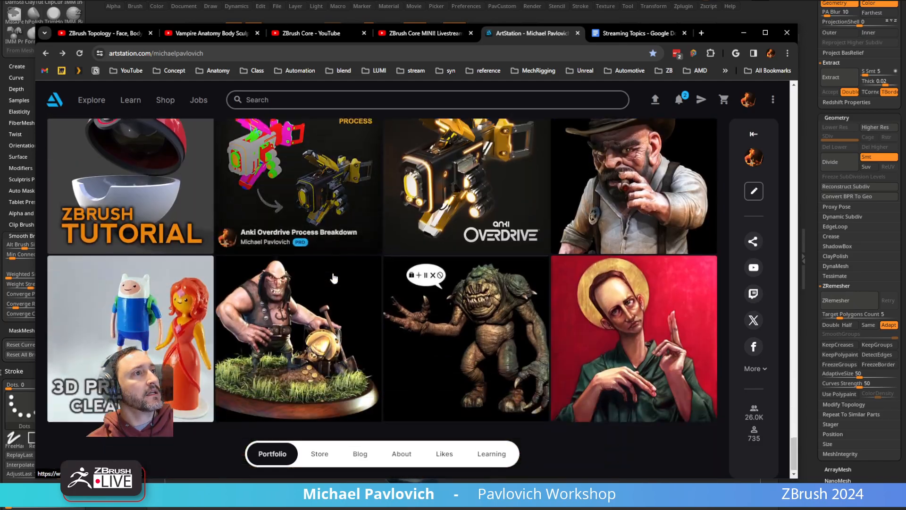
pyautogui.scroll(15, 334, 278)
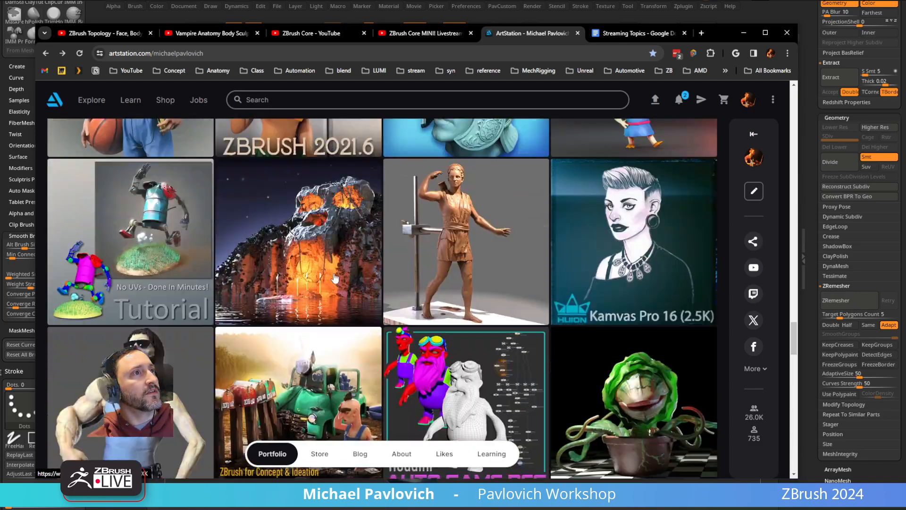
pyautogui.scroll(10, 334, 278)
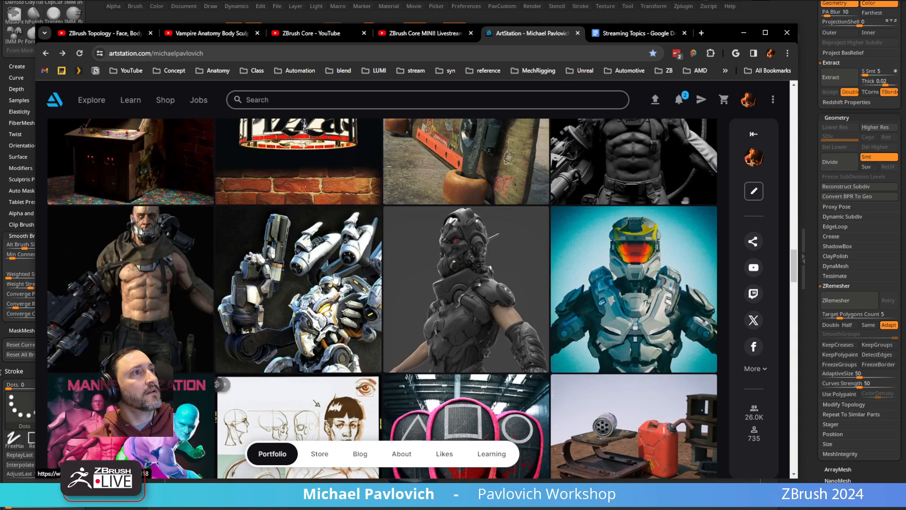
pyautogui.click(326, 293)
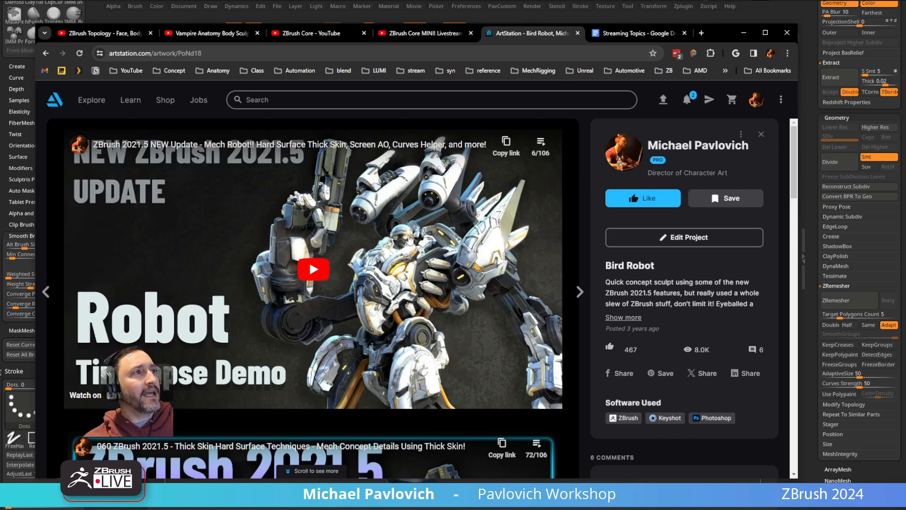
# Step: Play the Bird Robot timelapse video, skip ahead to the Transpose Master section, pause there and dismiss the suggested videos
pyautogui.scroll(-8, 412, 290)
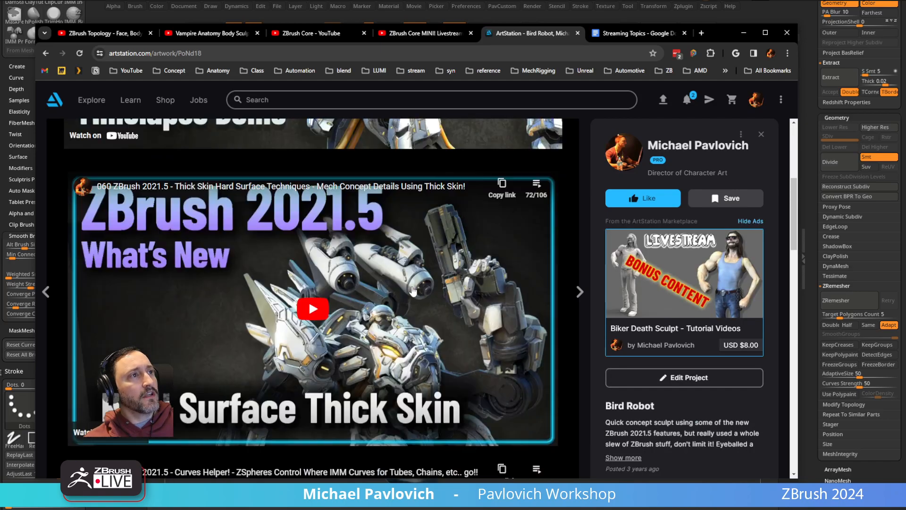
pyautogui.scroll(10, 414, 264)
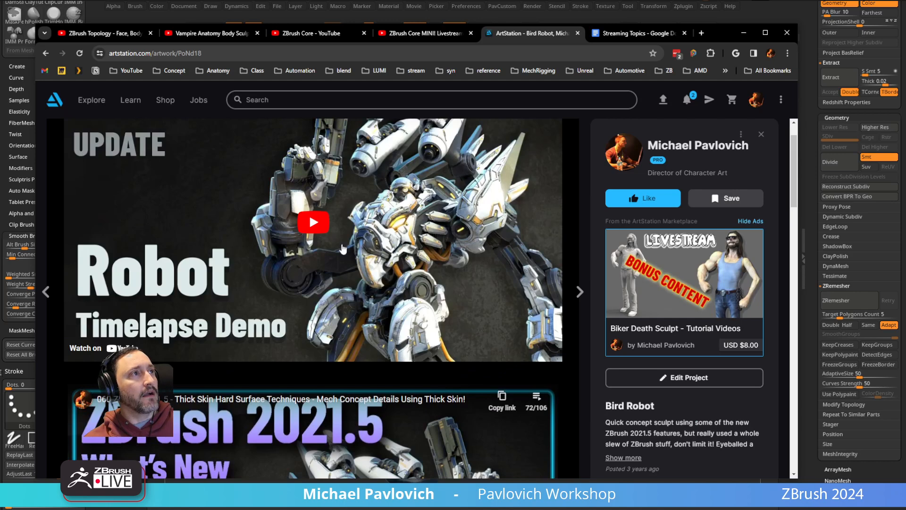
pyautogui.scroll(1, 415, 242)
pyautogui.click(315, 265)
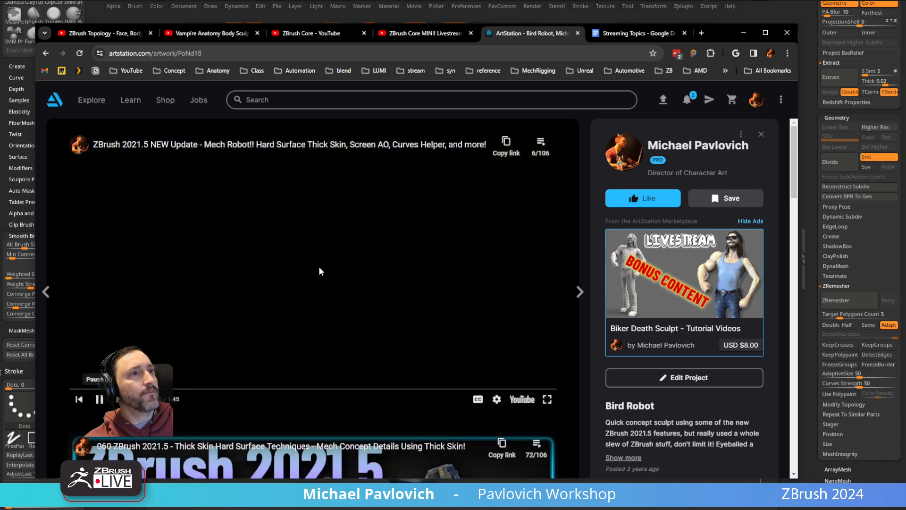
pyautogui.click(116, 389)
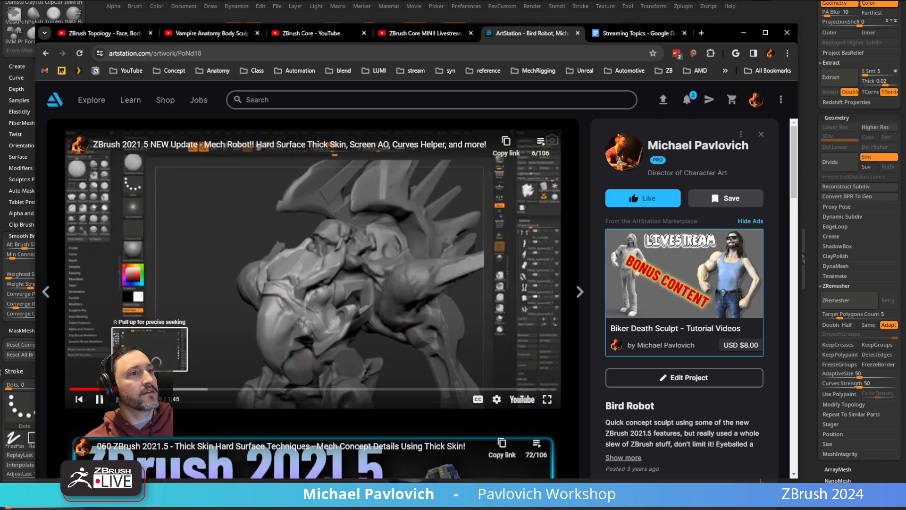
pyautogui.moveTo(162, 394); pyautogui.dragTo(297, 392)
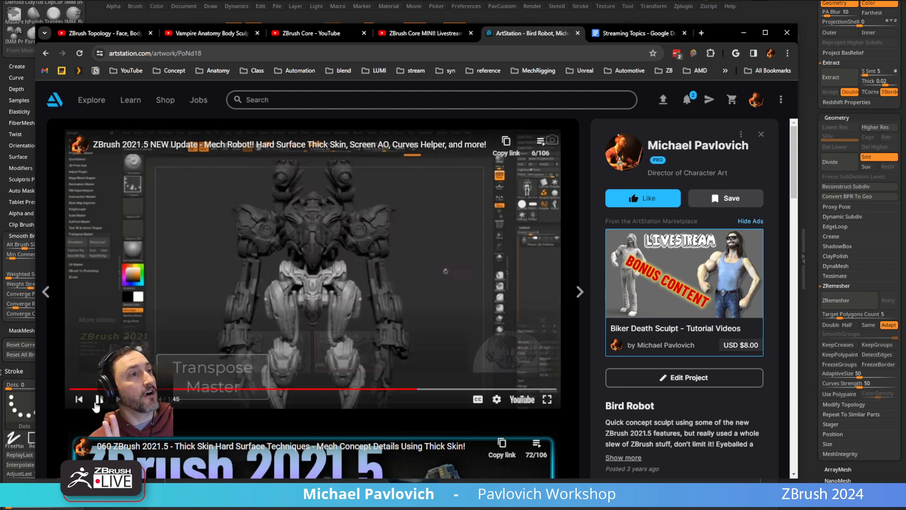
pyautogui.click(98, 401)
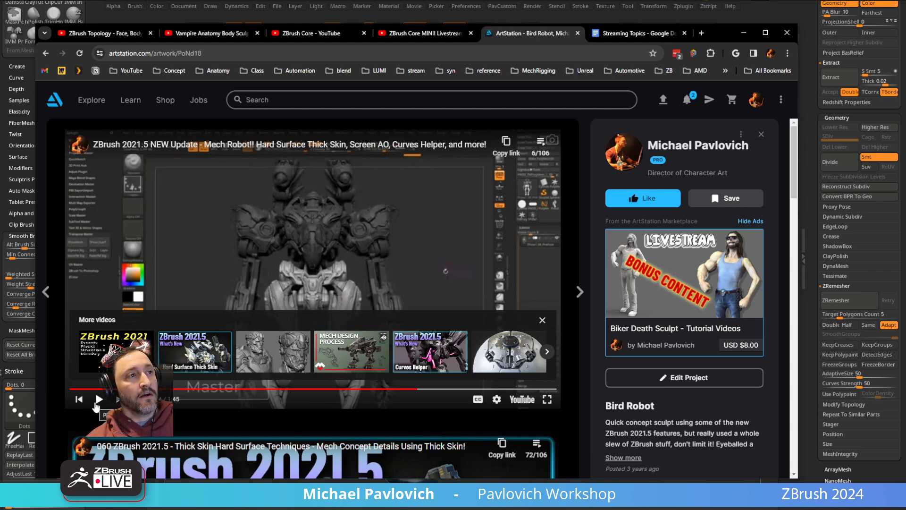
pyautogui.click(542, 320)
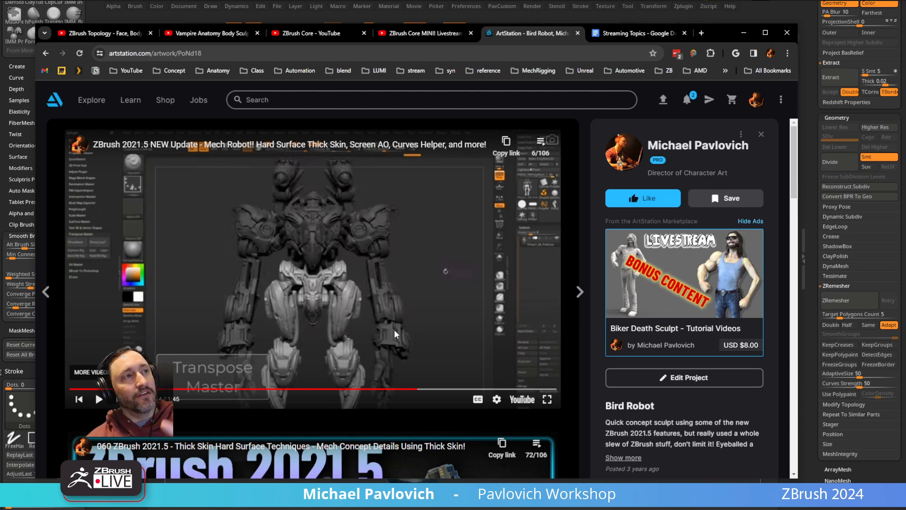
# Step: Resume the robot timelapse, skip ahead to the coloured full-body robot near the end and pause it
pyautogui.click(98, 400)
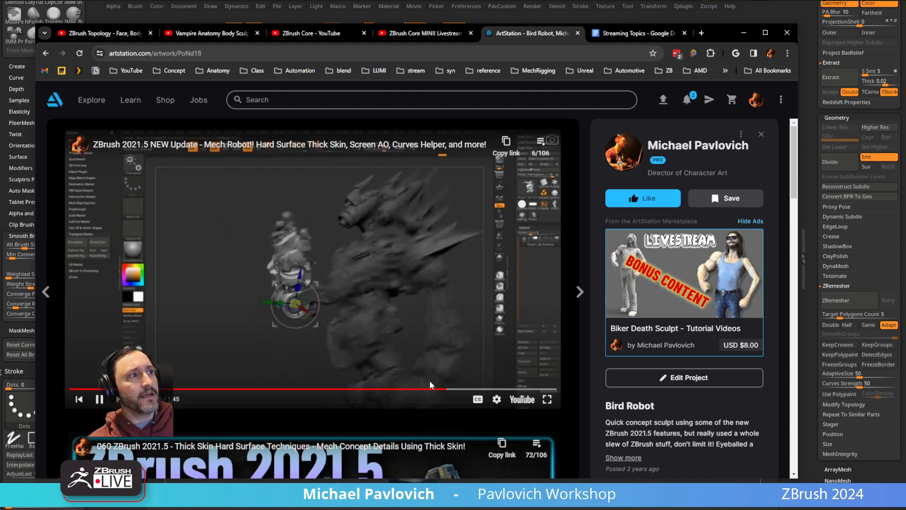
pyautogui.moveTo(429, 388); pyautogui.dragTo(471, 390)
pyautogui.click(476, 390)
pyautogui.click(490, 389)
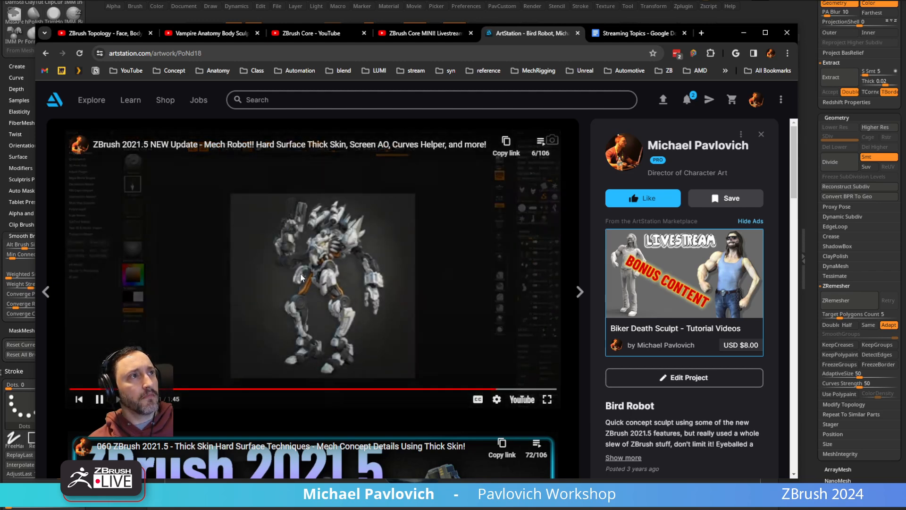
pyautogui.click(294, 313)
# Step: Play the ZBrush 2022 concept image planes video and skip through the document export section to the Photoshop paintover
pyautogui.scroll(-5, 294, 313)
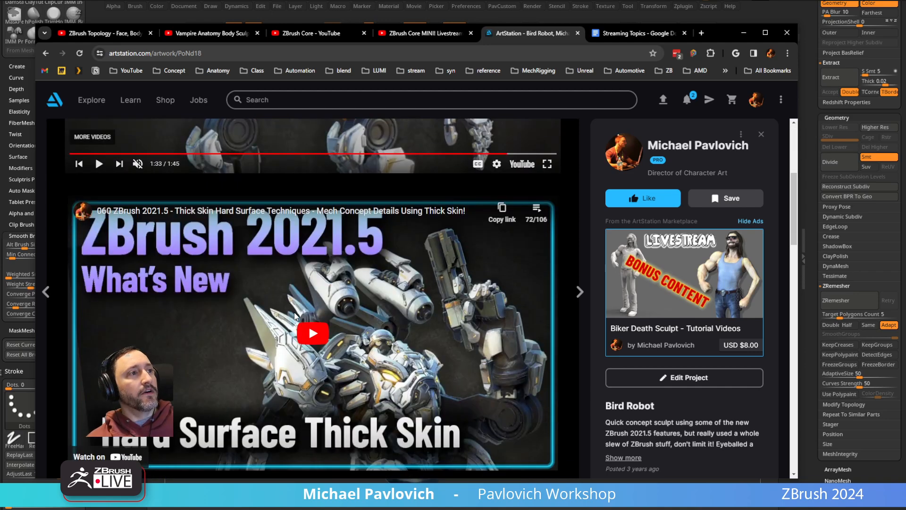
pyautogui.scroll(-13, 295, 315)
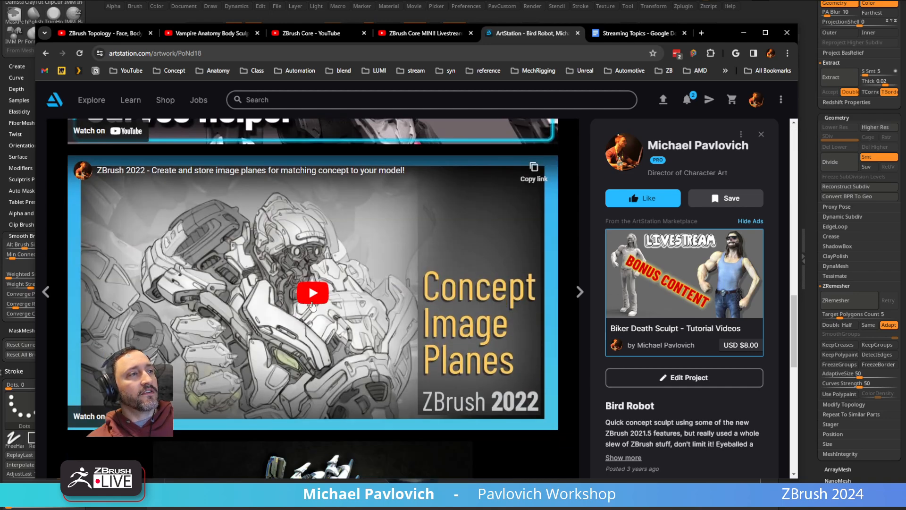
pyautogui.click(316, 309)
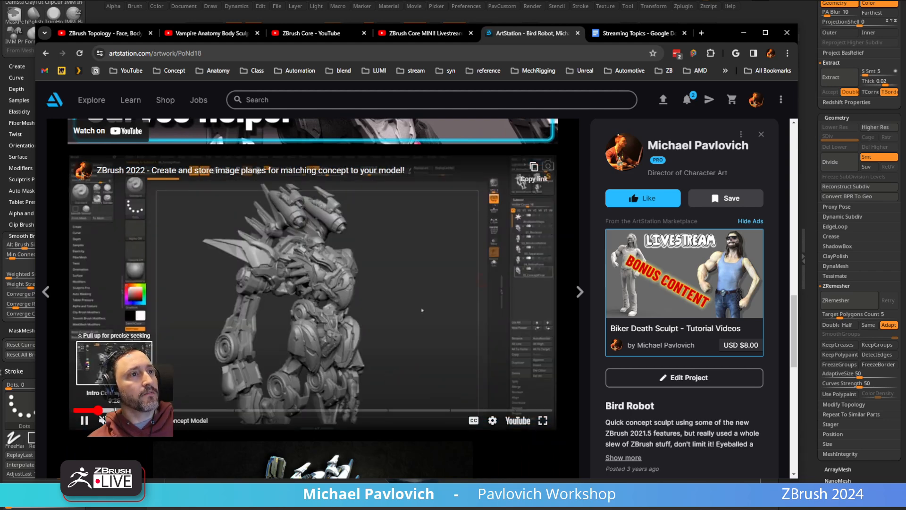
pyautogui.click(146, 411)
pyautogui.click(163, 410)
pyautogui.click(191, 411)
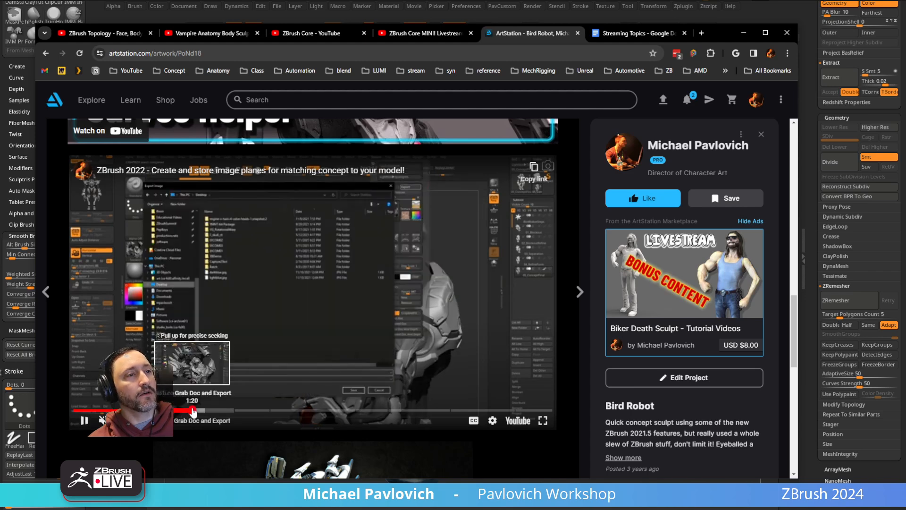
pyautogui.click(214, 412)
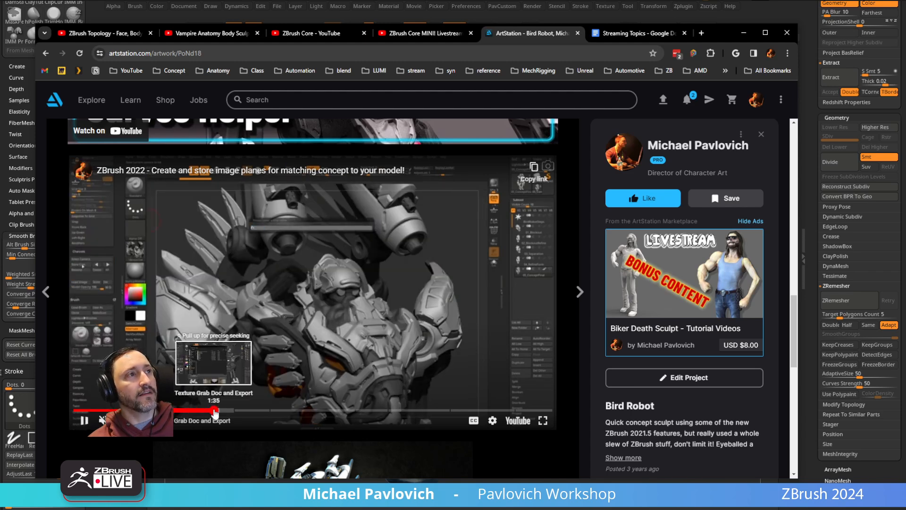
pyautogui.click(229, 412)
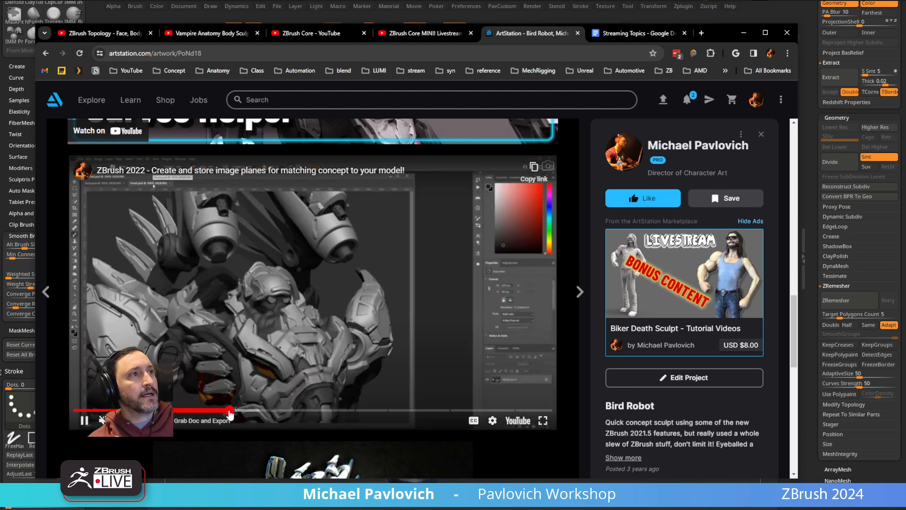
pyautogui.click(238, 413)
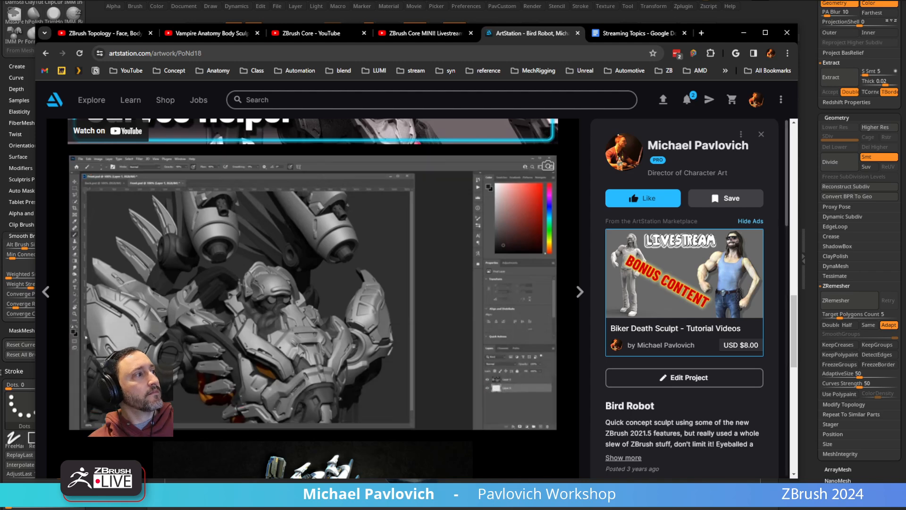
# Step: Enlarge the browser window, seek the image planes video to the front concept linework and pause it
pyautogui.moveTo(797, 478); pyautogui.dragTo(904, 505)
pyautogui.scroll(-4, 322, 280)
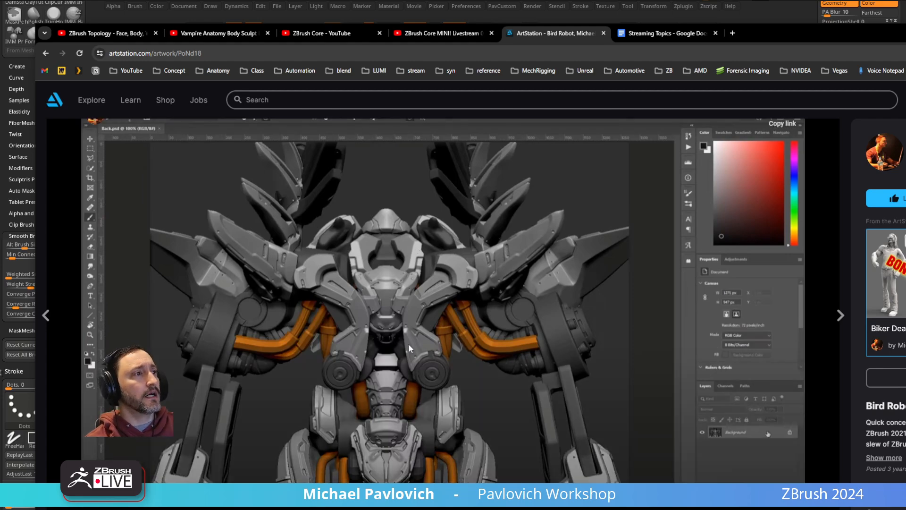
pyautogui.click(451, 489)
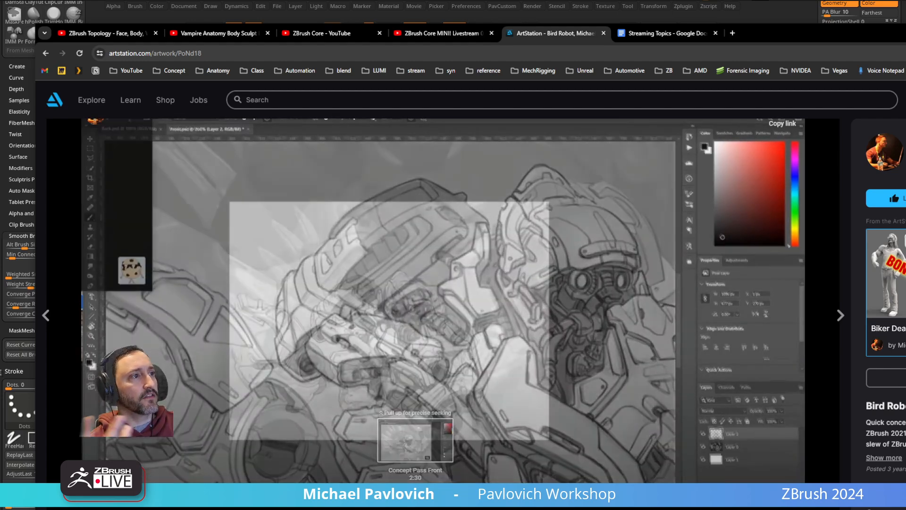
pyautogui.click(416, 489)
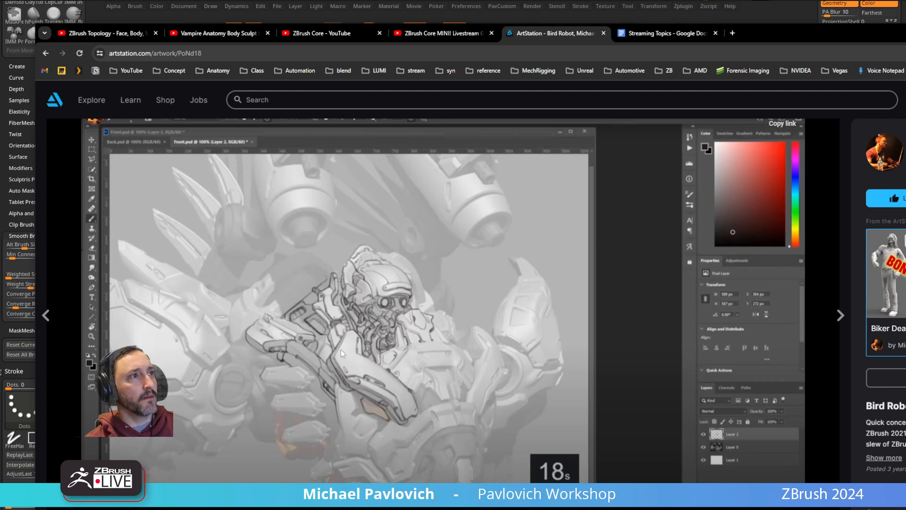
pyautogui.click(522, 205)
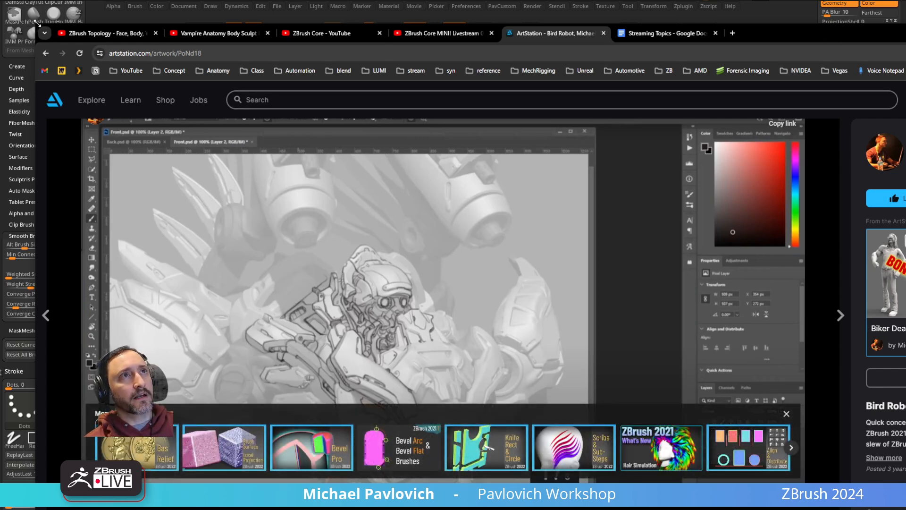
# Step: Move the browser window aside, minimise it and view the gorilla from its side in ZBrush
pyautogui.moveTo(39, 24); pyautogui.dragTo(359, 26)
pyautogui.press('super+Down')
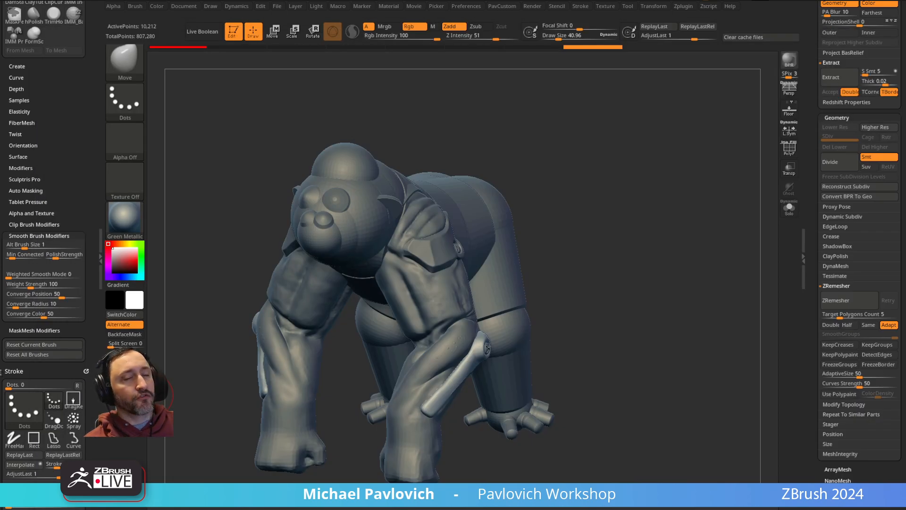
pyautogui.moveTo(647, 279); pyautogui.dragTo(673, 283)
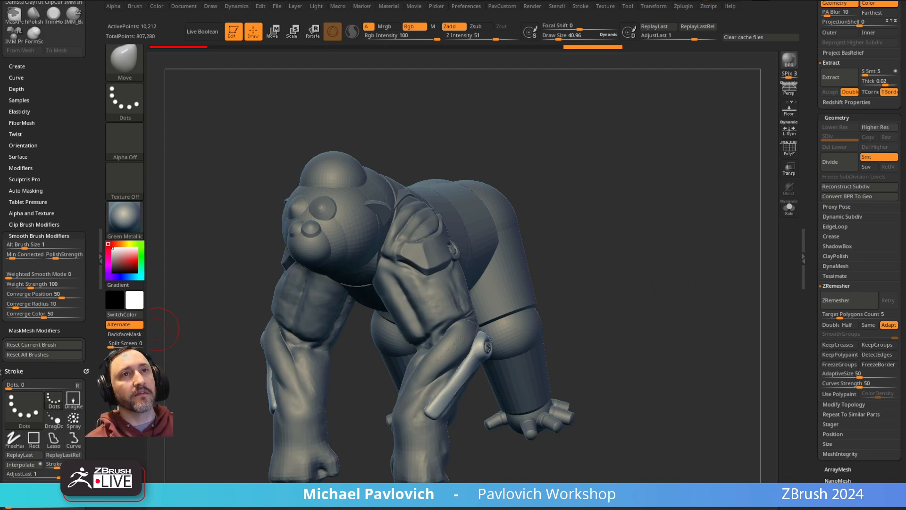
pyautogui.moveTo(583, 224); pyautogui.dragTo(627, 231)
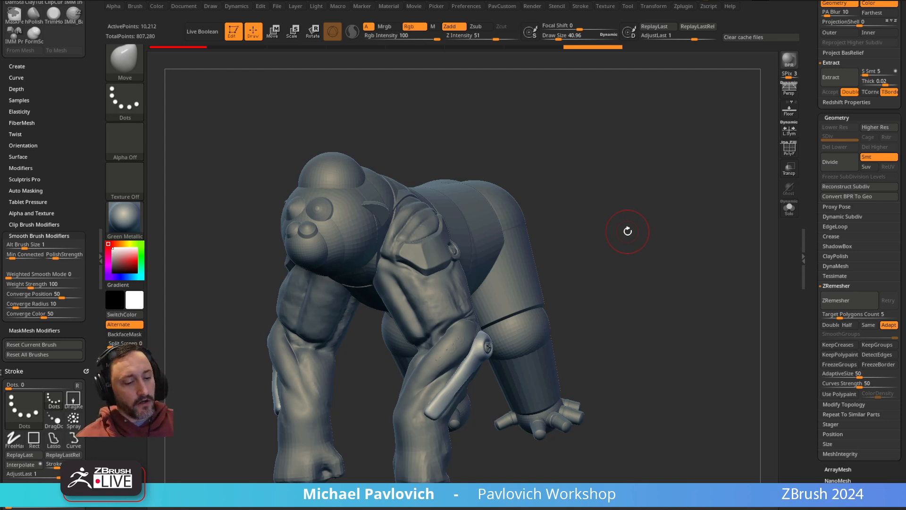
# Step: Select the Standard brush and inspect the gorilla's arm muscles up close
pyautogui.moveTo(544, 171)
pyautogui.mouseDown()
pyautogui.moveTo(610, 155)
pyautogui.moveTo(654, 127)
pyautogui.moveTo(647, 118)
pyautogui.moveTo(653, 190)
pyautogui.moveTo(701, 261)
pyautogui.moveTo(664, 192)
pyautogui.moveTo(668, 171)
pyautogui.moveTo(750, 171)
pyautogui.moveTo(708, 212)
pyautogui.mouseUp()
pyautogui.press('b')
pyautogui.press('s')
pyautogui.press('t')
pyautogui.moveTo(338, 325); pyautogui.dragTo(533, 247)
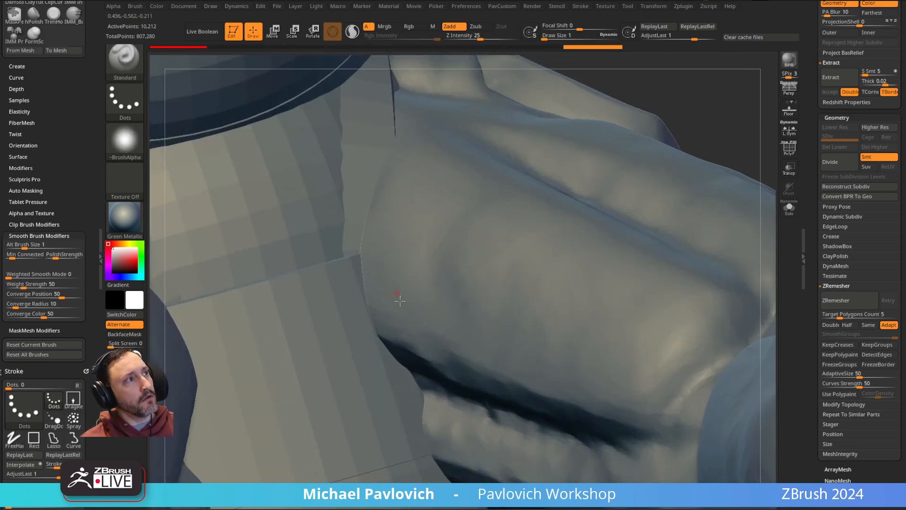
pyautogui.moveTo(457, 282); pyautogui.dragTo(585, 186)
pyautogui.keyDown('alt'); pyautogui.moveTo(634, 161); pyautogui.dragTo(621, 216); pyautogui.keyUp('alt')
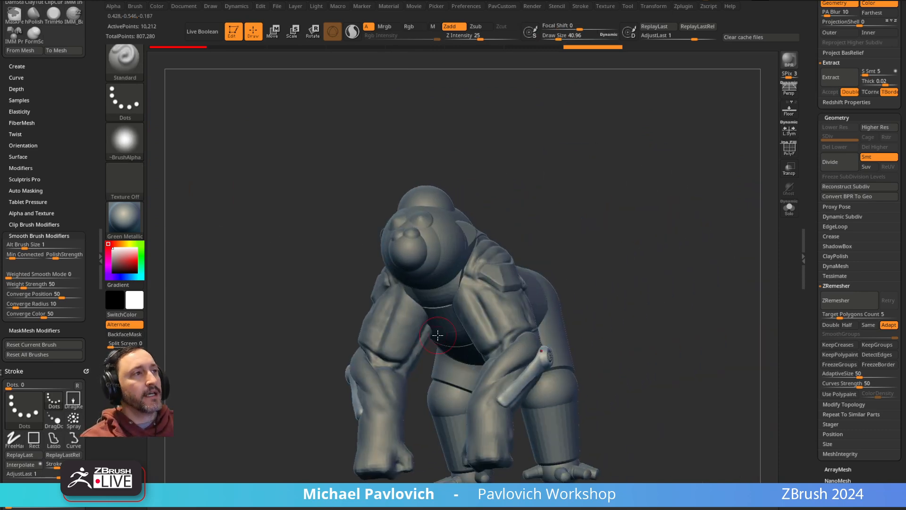
# Step: Set the Standard brush's draw size to about 11 and frame the whole gorilla
pyautogui.moveTo(616, 182); pyautogui.dragTo(563, 194)
pyautogui.keyDown('alt'); pyautogui.moveTo(634, 208); pyautogui.dragTo(700, 208); pyautogui.keyUp('alt')
pyautogui.moveTo(700, 208)
pyautogui.keyDown('alt'); pyautogui.mouseDown()
pyautogui.moveTo(654, 199)
pyautogui.moveTo(409, 243)
pyautogui.moveTo(637, 231)
pyautogui.moveTo(663, 257)
pyautogui.moveTo(679, 297)
pyautogui.moveTo(606, 179)
pyautogui.moveTo(682, 214)
pyautogui.moveTo(683, 160)
pyautogui.moveTo(549, 122)
pyautogui.moveTo(712, 228)
pyautogui.moveTo(663, 178)
pyautogui.moveTo(659, 150)
pyautogui.moveTo(654, 174)
pyautogui.moveTo(667, 197)
pyautogui.moveTo(639, 170)
pyautogui.moveTo(664, 160)
pyautogui.moveTo(699, 188)
pyautogui.moveTo(670, 200)
pyautogui.moveTo(674, 215)
pyautogui.moveTo(565, 240)
pyautogui.moveTo(588, 234)
pyautogui.moveTo(577, 234)
pyautogui.mouseUp(); pyautogui.keyUp('alt')
pyautogui.press('s')
pyautogui.moveTo(586, 233); pyautogui.dragTo(520, 231)
pyautogui.moveTo(613, 196)
pyautogui.mouseDown()
pyautogui.moveTo(519, 182)
pyautogui.moveTo(641, 202)
pyautogui.moveTo(598, 212)
pyautogui.mouseUp()
pyautogui.press('s')
pyautogui.keyDown('alt'); pyautogui.moveTo(659, 170); pyautogui.dragTo(668, 193); pyautogui.keyUp('alt')
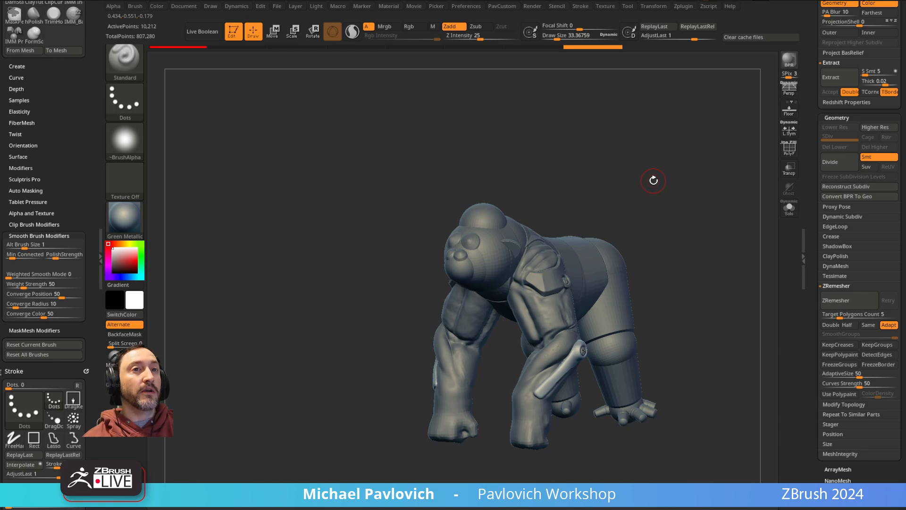
pyautogui.moveTo(641, 167)
pyautogui.mouseDown()
pyautogui.moveTo(639, 134)
pyautogui.moveTo(695, 151)
pyautogui.moveTo(647, 156)
pyautogui.moveTo(667, 178)
pyautogui.moveTo(519, 252)
pyautogui.mouseUp()
pyautogui.press('s')
pyautogui.moveTo(654, 145)
pyautogui.keyDown('alt'); pyautogui.mouseDown()
pyautogui.moveTo(672, 143)
pyautogui.moveTo(661, 141)
pyautogui.mouseUp(); pyautogui.keyUp('alt')
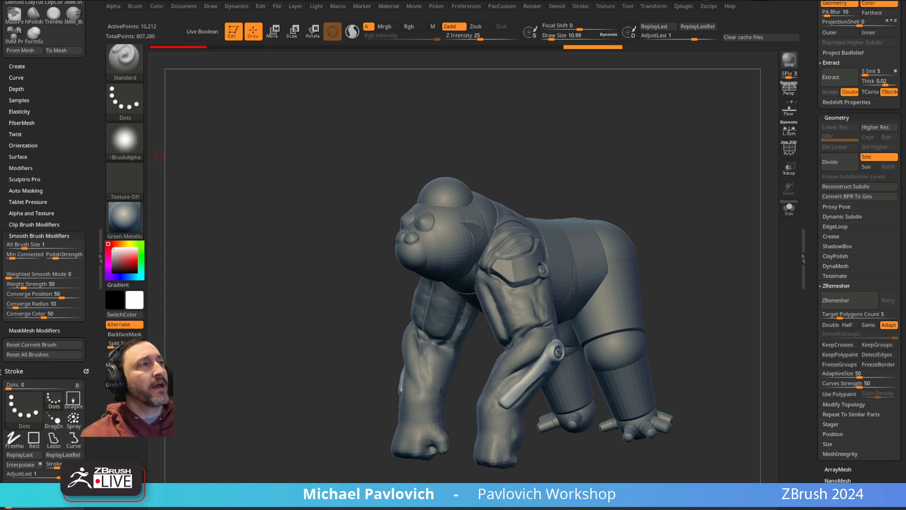
# Step: Leave edit mode, clear the canvas, then draw a Cylinder3D on it and make the cylinder editable
pyautogui.press('t')
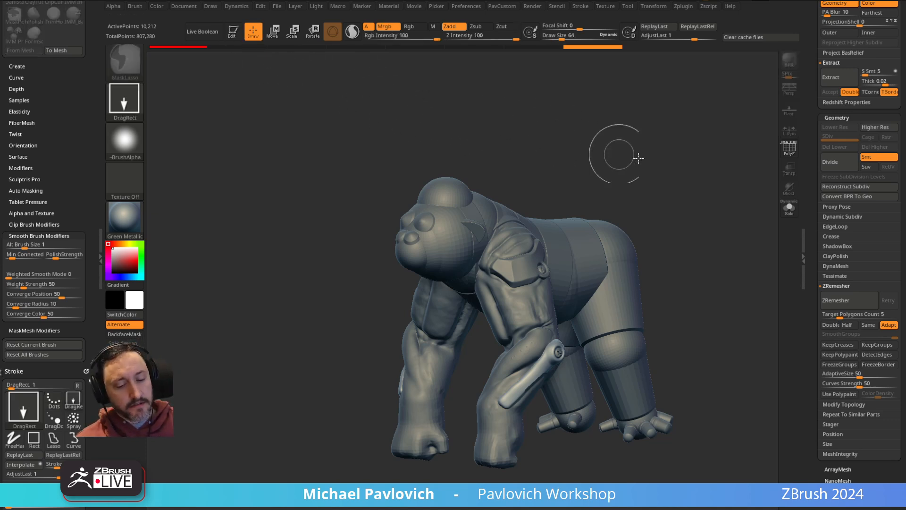
pyautogui.hotkey('ctrl', 'n')
pyautogui.moveTo(817, 145); pyautogui.dragTo(817, 255)
pyautogui.click(851, 127)
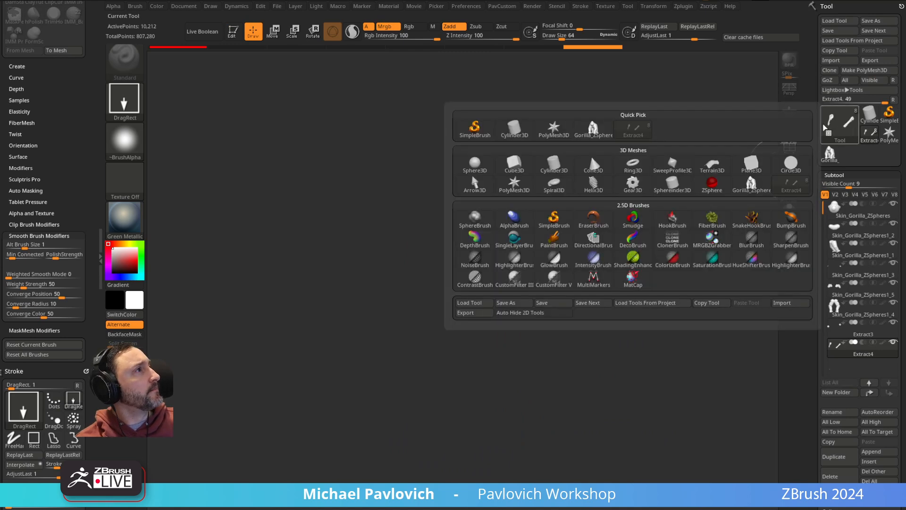
pyautogui.click(865, 116)
pyautogui.moveTo(463, 267); pyautogui.dragTo(491, 346)
pyautogui.click(234, 33)
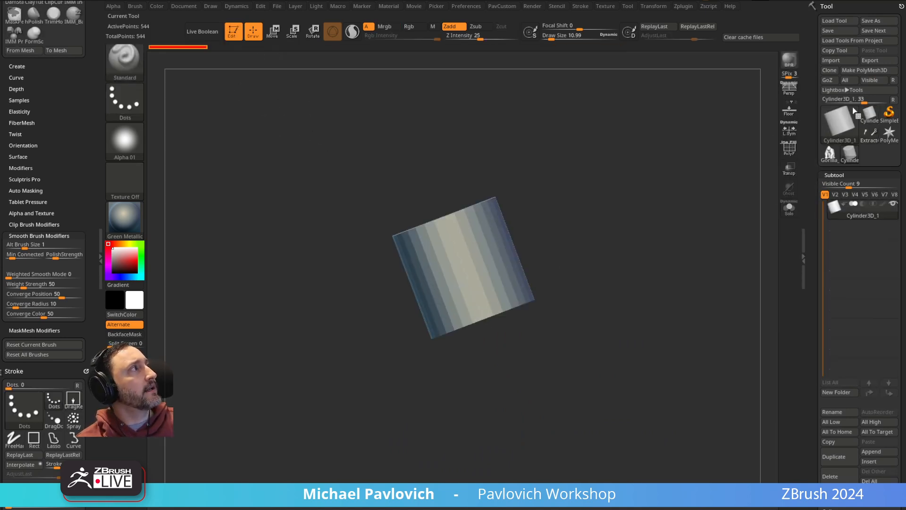
# Step: Convert the cylinder to a PolyMesh3D, show its polyframe and frame it straight on from the side
pyautogui.click(871, 72)
pyautogui.click(787, 150)
pyautogui.press('f')
pyautogui.moveTo(684, 206); pyautogui.dragTo(694, 136)
pyautogui.moveTo(666, 171)
pyautogui.mouseDown()
pyautogui.moveTo(593, 160)
pyautogui.moveTo(562, 213)
pyautogui.moveTo(644, 140)
pyautogui.moveTo(679, 160)
pyautogui.mouseUp()
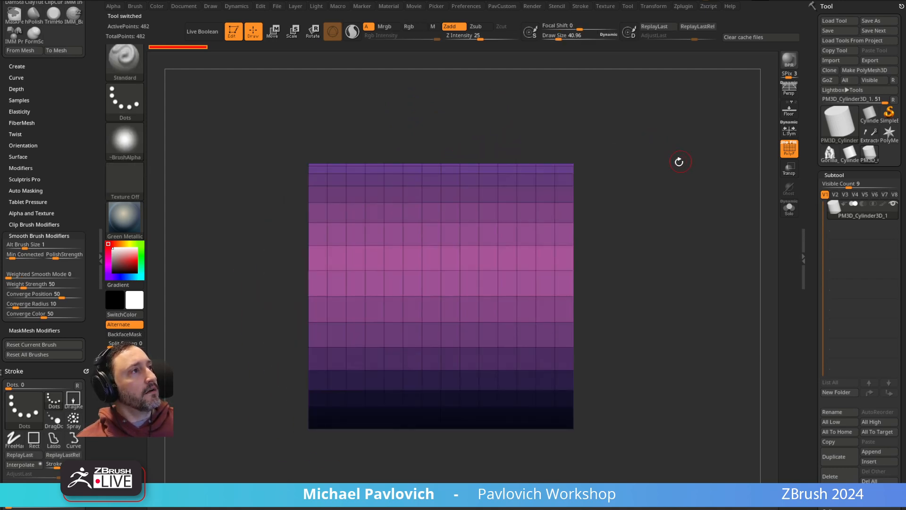
# Step: Try to taper the cylinder with the gizmo's Taper deformer and undo the taper
pyautogui.press('w')
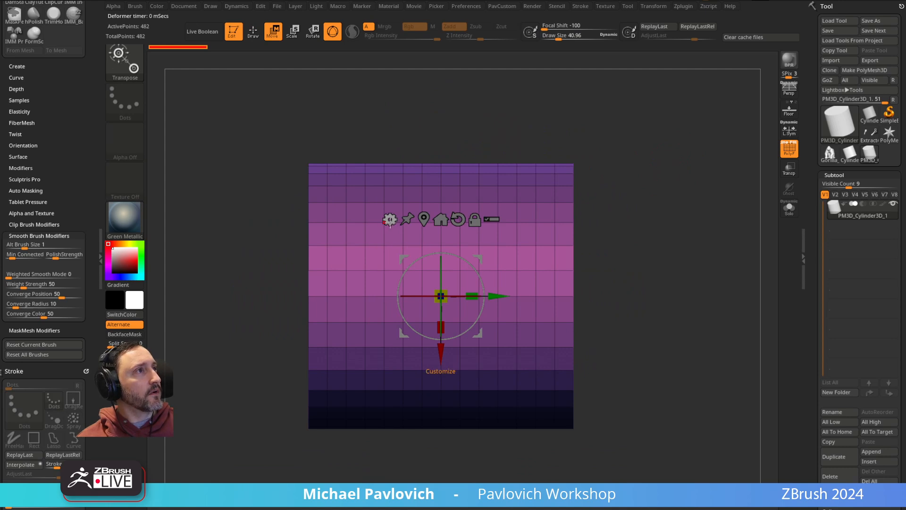
pyautogui.click(390, 220)
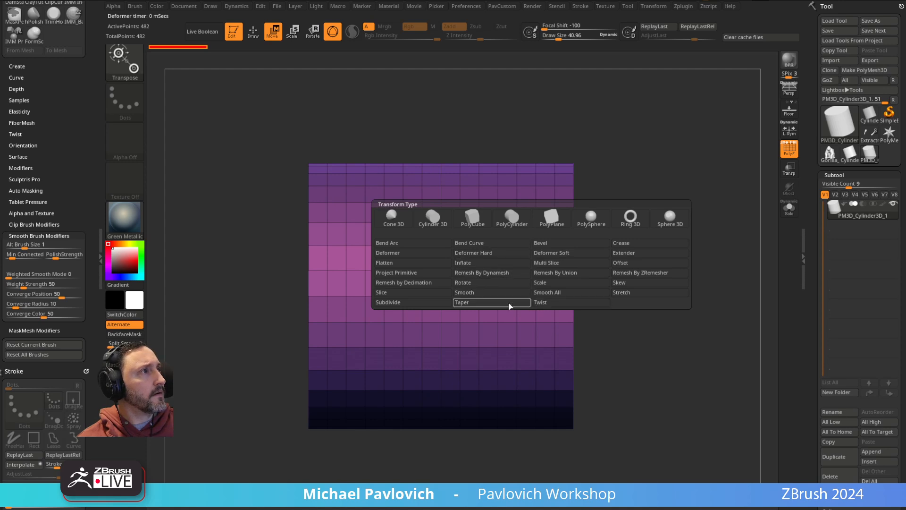
pyautogui.click(490, 303)
pyautogui.moveTo(712, 158); pyautogui.dragTo(665, 154)
pyautogui.moveTo(432, 192); pyautogui.dragTo(432, 180)
pyautogui.hotkey('ctrl', 'z')
pyautogui.moveTo(597, 174); pyautogui.dragTo(613, 176)
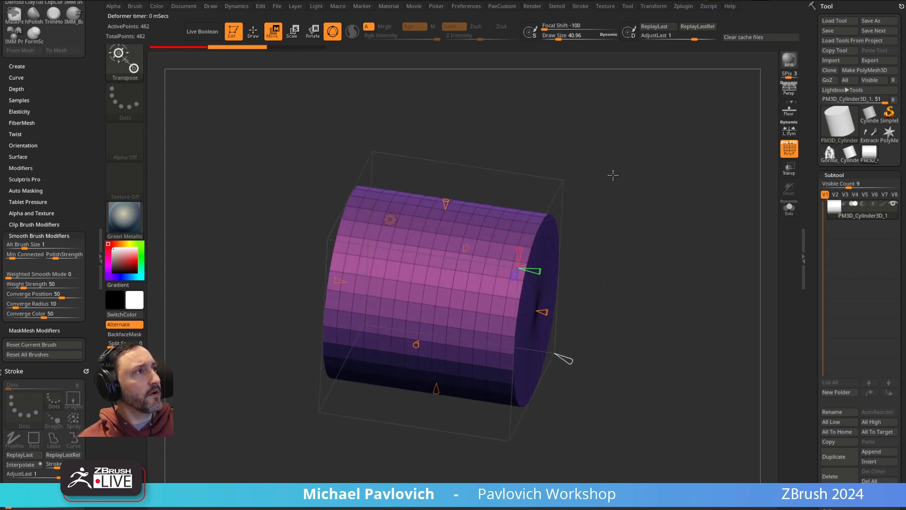
# Step: Replace the Taper with another gizmo deformer, bulge the cylinder's middle into a barrel shape and return to draw mode
pyautogui.click(390, 219)
pyautogui.click(390, 219)
pyautogui.click(390, 219)
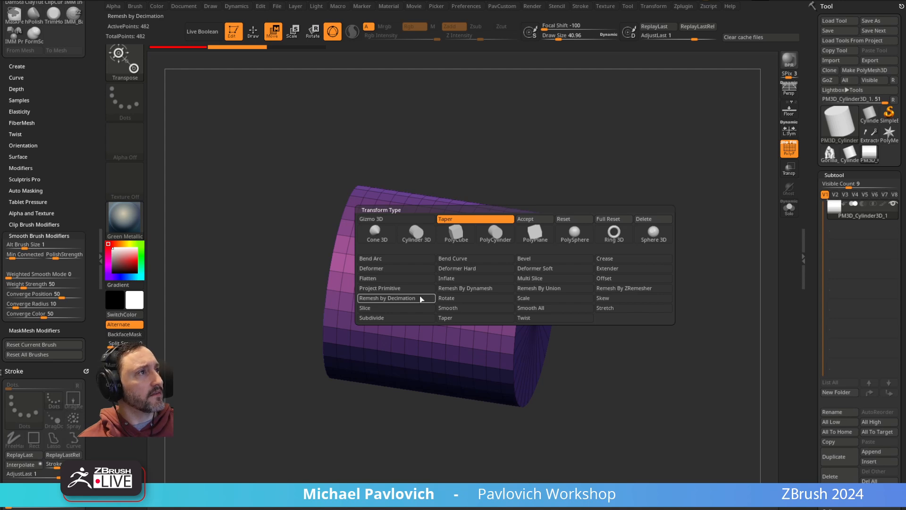
pyautogui.click(409, 281)
pyautogui.moveTo(468, 183)
pyautogui.keyDown('ctrl'); pyautogui.mouseDown()
pyautogui.moveTo(418, 403)
pyautogui.moveTo(405, 170)
pyautogui.mouseUp(); pyautogui.keyUp('ctrl')
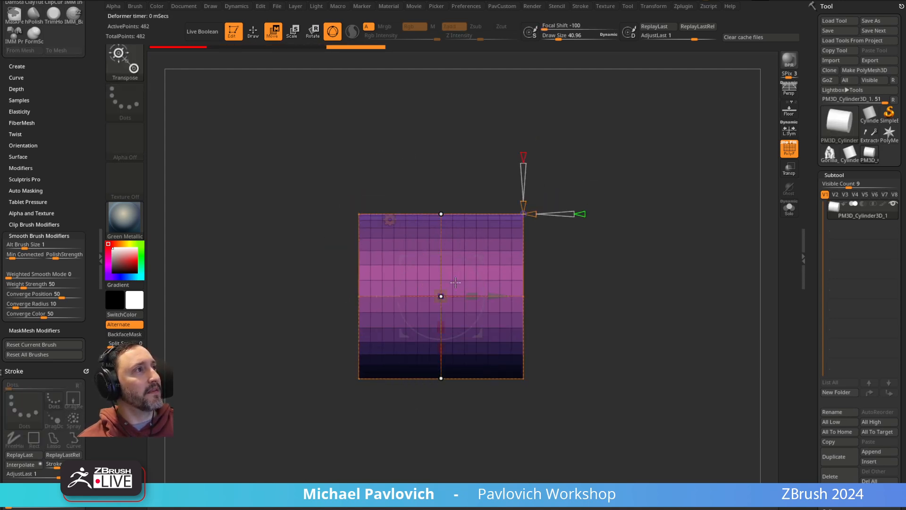
pyautogui.moveTo(445, 291); pyautogui.dragTo(623, 197)
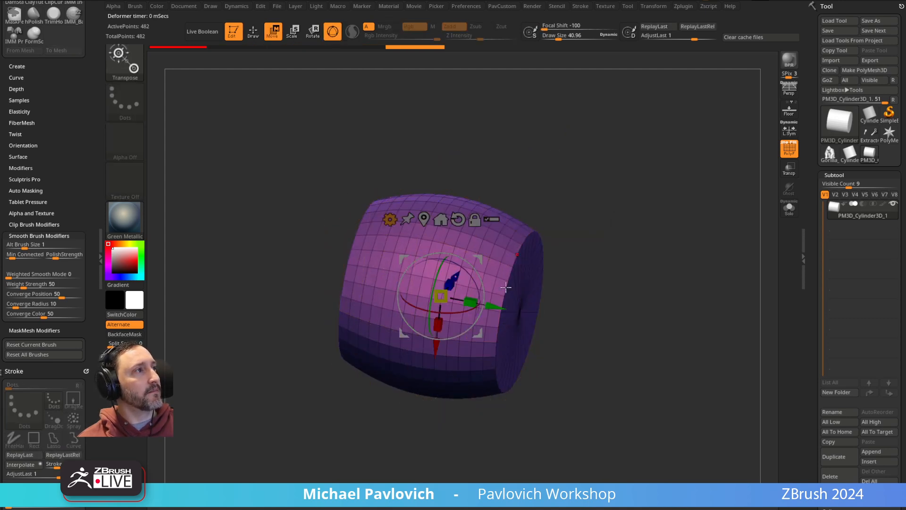
pyautogui.keyDown('alt'); pyautogui.moveTo(472, 300); pyautogui.dragTo(451, 289); pyautogui.keyUp('alt')
pyautogui.press('q')
# Step: Duplicate the barrel subtool and view it from the side
pyautogui.moveTo(496, 189)
pyautogui.mouseDown()
pyautogui.moveTo(631, 176)
pyautogui.moveTo(604, 191)
pyautogui.mouseUp()
pyautogui.press('s')
pyautogui.moveTo(606, 192)
pyautogui.mouseDown()
pyautogui.moveTo(589, 192)
pyautogui.moveTo(567, 214)
pyautogui.moveTo(575, 214)
pyautogui.mouseUp()
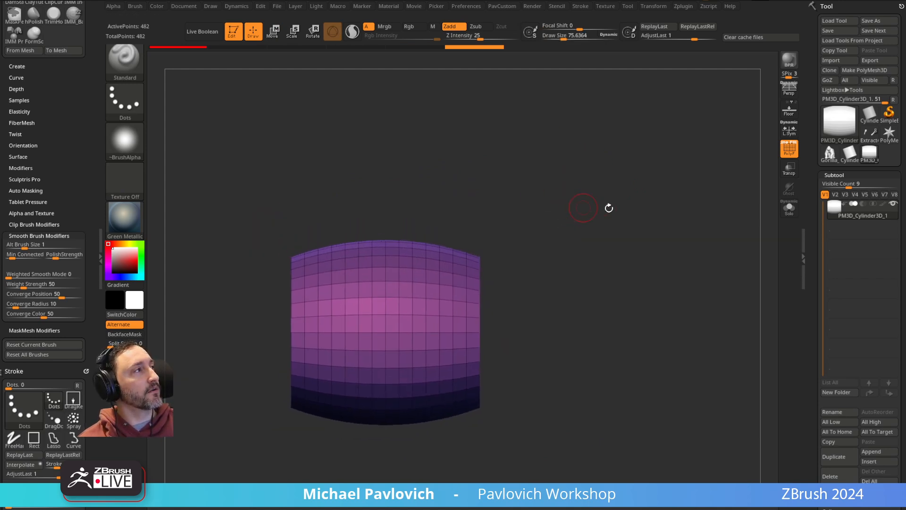
pyautogui.click(814, 286)
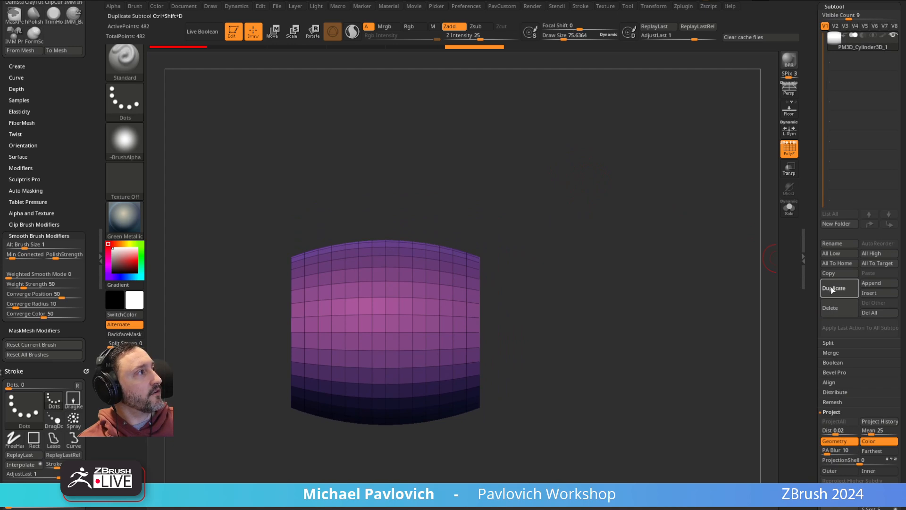
pyautogui.click(835, 290)
pyautogui.keyDown('alt'); pyautogui.moveTo(645, 222); pyautogui.dragTo(622, 234); pyautogui.keyUp('alt')
# Step: With ZModeler's PolyGroup edge action, assign a polyloop band near each end of the duplicated barrel to its own polygroup
pyautogui.press('b')
pyautogui.press('z')
pyautogui.press('m')
pyautogui.press('space')
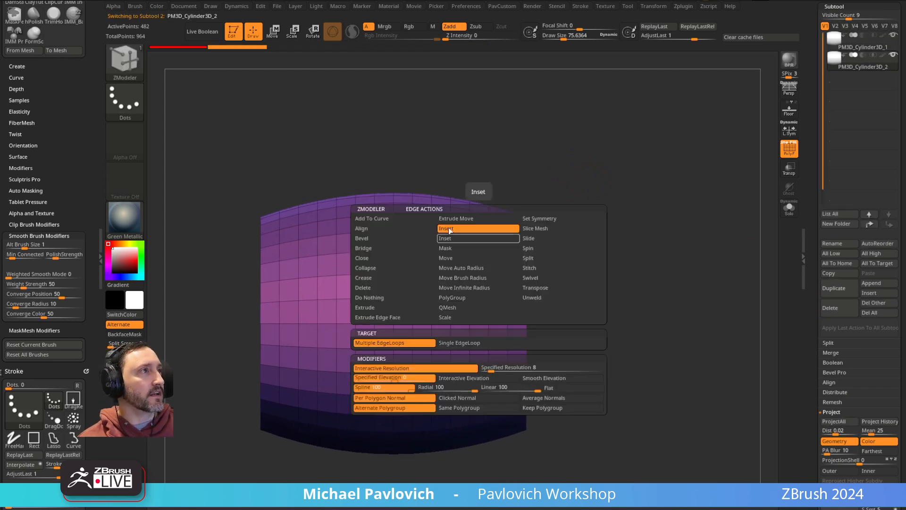
pyautogui.click(453, 298)
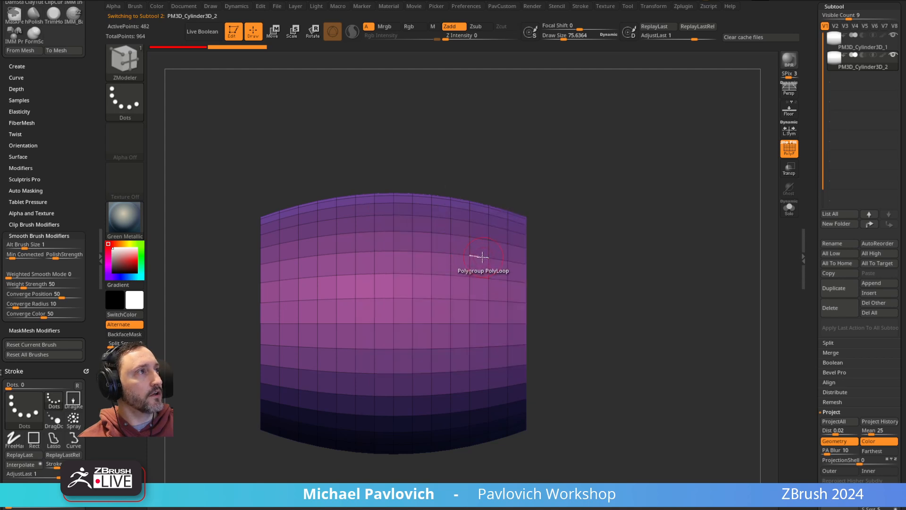
pyautogui.click(478, 256)
pyautogui.click(304, 256)
pyautogui.moveTo(582, 170); pyautogui.dragTo(589, 172)
pyautogui.click(435, 255)
pyautogui.click(301, 257)
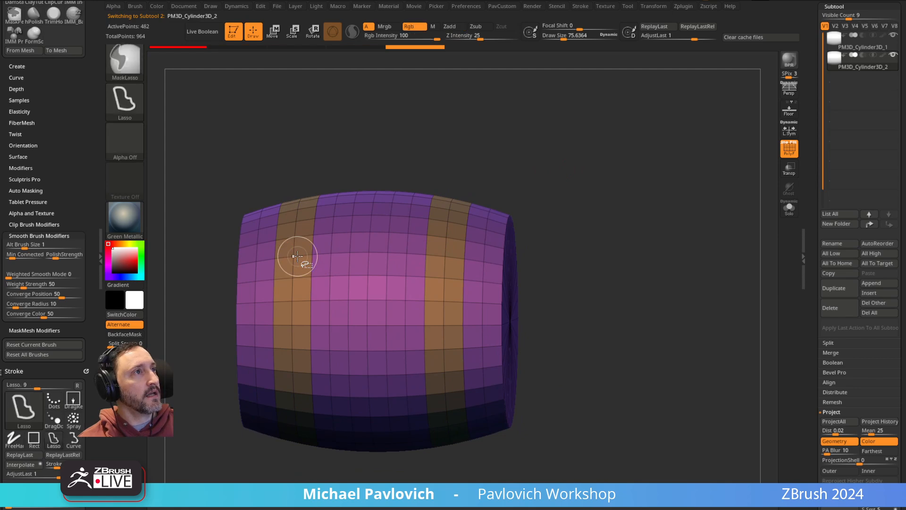
# Step: Isolate the two band polygroups and delete the hidden rest of the duplicate
pyautogui.keyDown('ctrl'); pyautogui.keyDown('shift'); pyautogui.click(296, 256); pyautogui.keyUp('shift'); pyautogui.keyUp('ctrl')
pyautogui.press('2')
pyautogui.click(620, 233)
pyautogui.moveTo(647, 178); pyautogui.dragTo(631, 151)
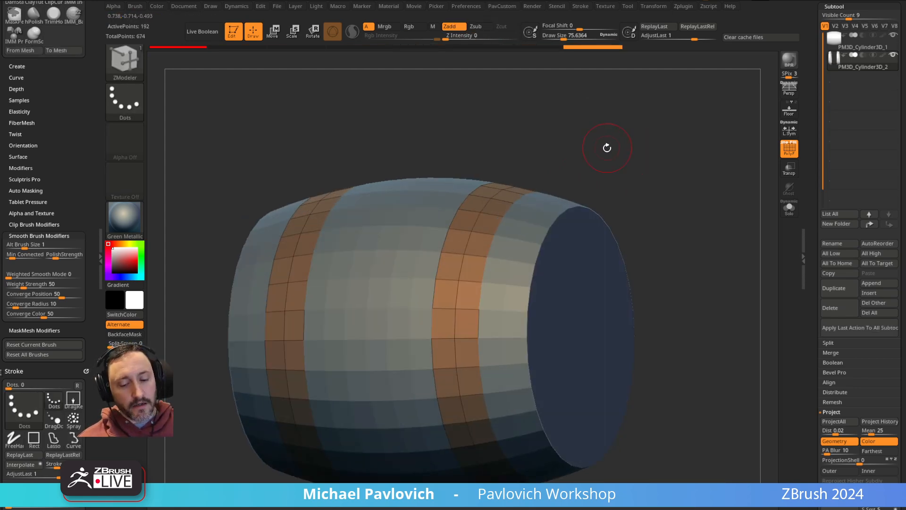
# Step: Choose a ZModeler polygon action for the bands, try it on the band nearer the open view and undo the trial
pyautogui.press('b')
pyautogui.press('z')
pyautogui.press('m')
pyautogui.press('space')
pyautogui.click(500, 209)
pyautogui.click(496, 203)
pyautogui.hotkey('ctrl', 'z')
pyautogui.moveTo(639, 172); pyautogui.dragTo(630, 155)
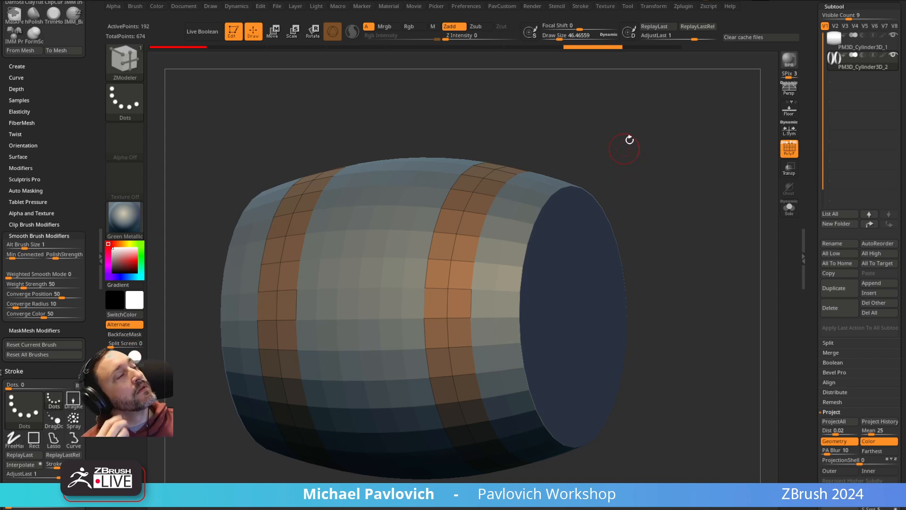
# Step: Open the Dynamic Subdiv settings in the band subtool's Geometry options
pyautogui.moveTo(808, 304); pyautogui.dragTo(808, 157)
pyautogui.moveTo(810, 338); pyautogui.dragTo(810, 125)
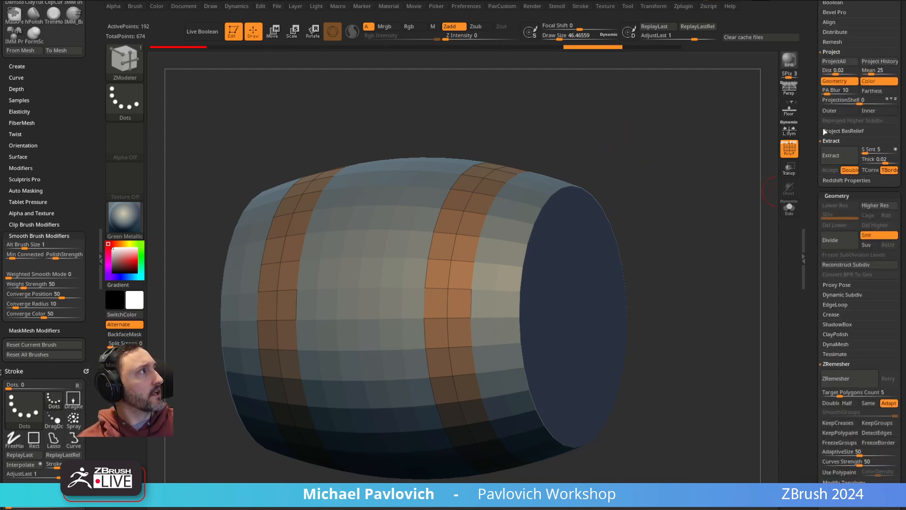
pyautogui.moveTo(816, 80); pyautogui.dragTo(816, 9)
pyautogui.click(840, 224)
pyautogui.moveTo(819, 228); pyautogui.dragTo(814, 199)
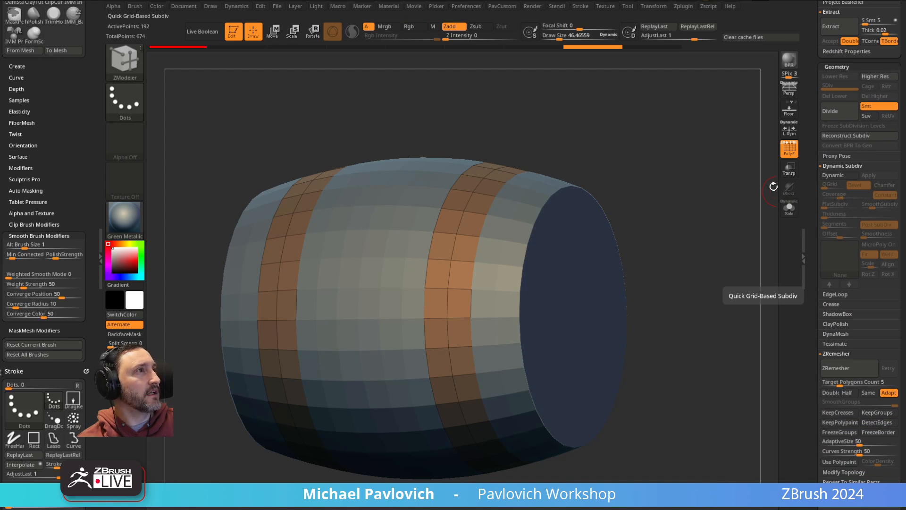
# Step: Extrude the bands into raised rings, then strip the rings back to their inner faces and flip those outward
pyautogui.moveTo(482, 199); pyautogui.dragTo(503, 283)
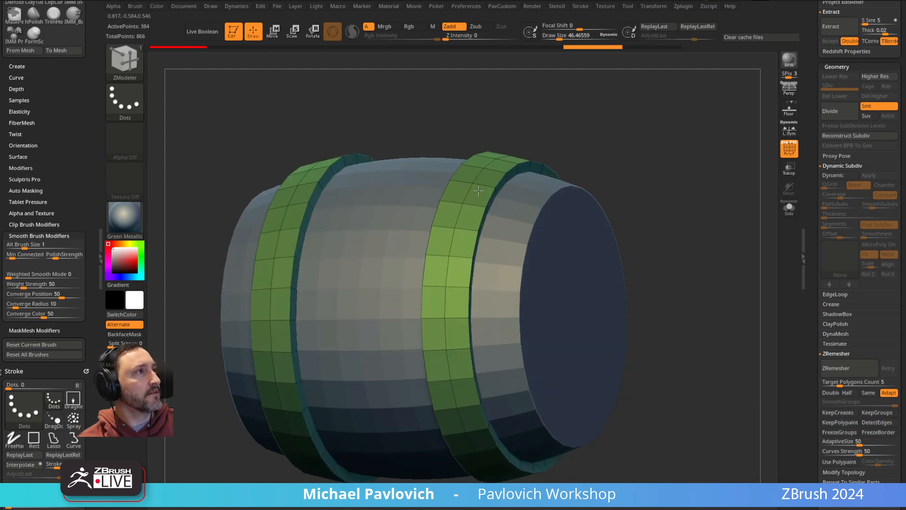
pyautogui.click(790, 209)
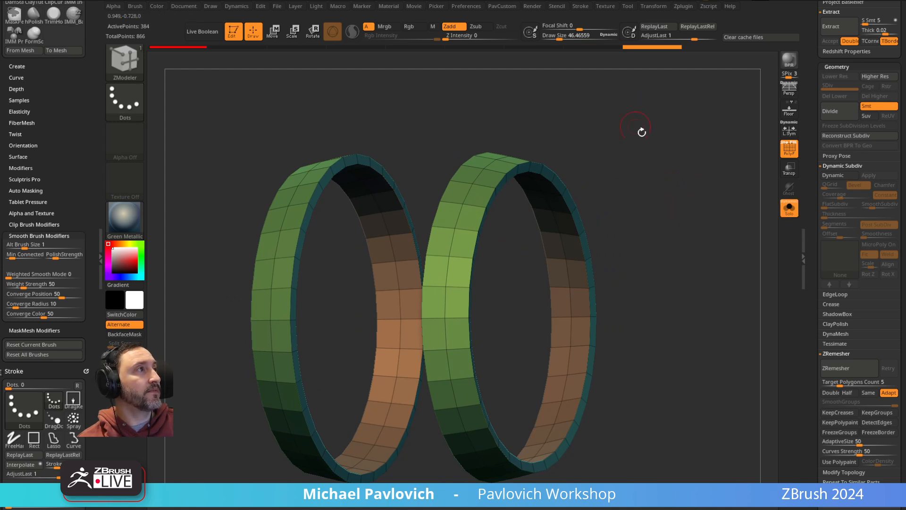
pyautogui.keyDown('ctrl'); pyautogui.keyDown('shift'); pyautogui.click(554, 216); pyautogui.keyUp('shift'); pyautogui.keyUp('ctrl')
pyautogui.press('3')
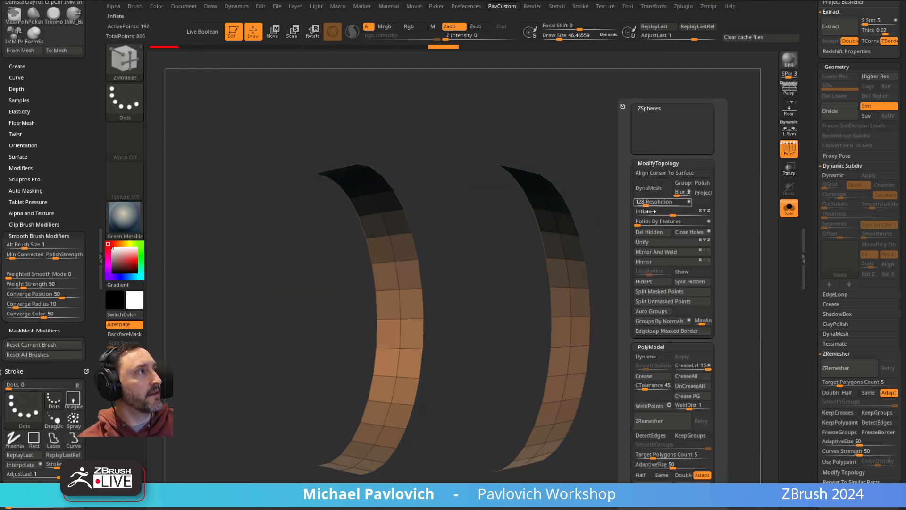
pyautogui.click(650, 233)
pyautogui.click(651, 493)
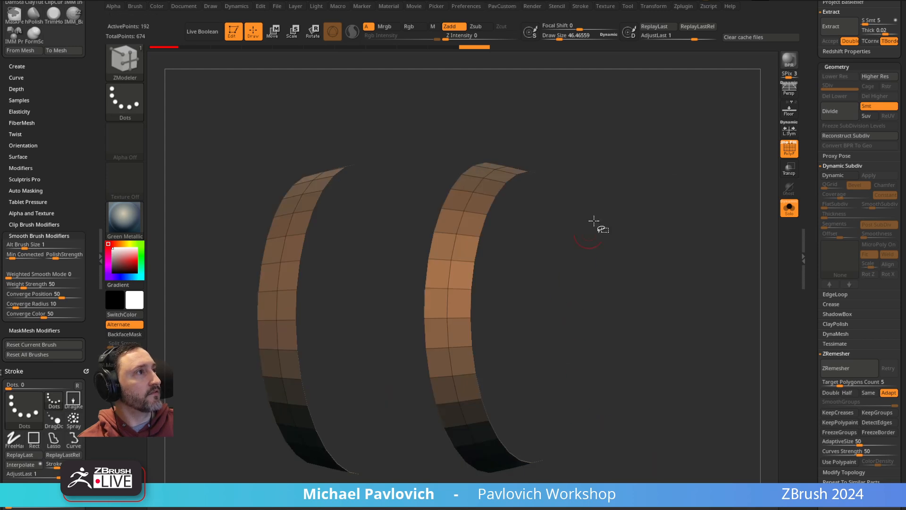
pyautogui.click(789, 208)
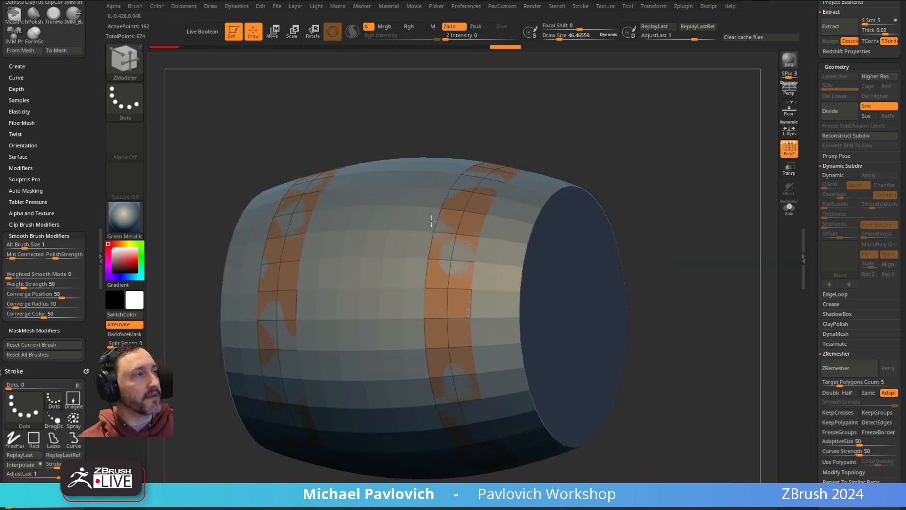
# Step: Extrude both bands outward again and bevel the rings' edges with a bevel width of about 0.096
pyautogui.moveTo(591, 174); pyautogui.dragTo(652, 207)
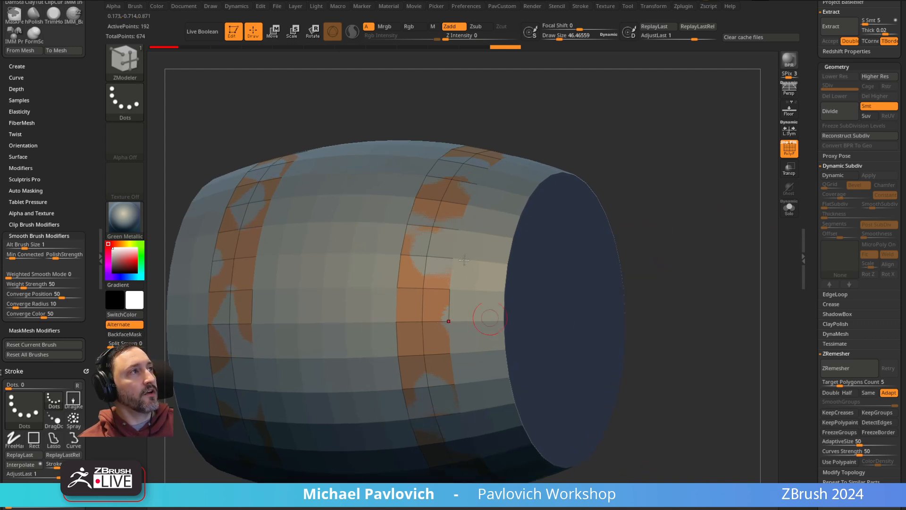
pyautogui.moveTo(448, 210); pyautogui.dragTo(465, 183)
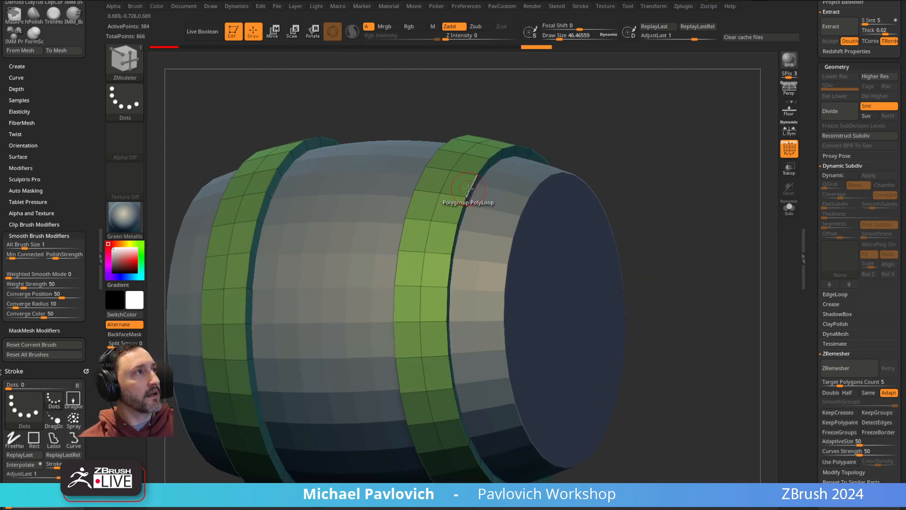
pyautogui.scroll(-3, 821, 206)
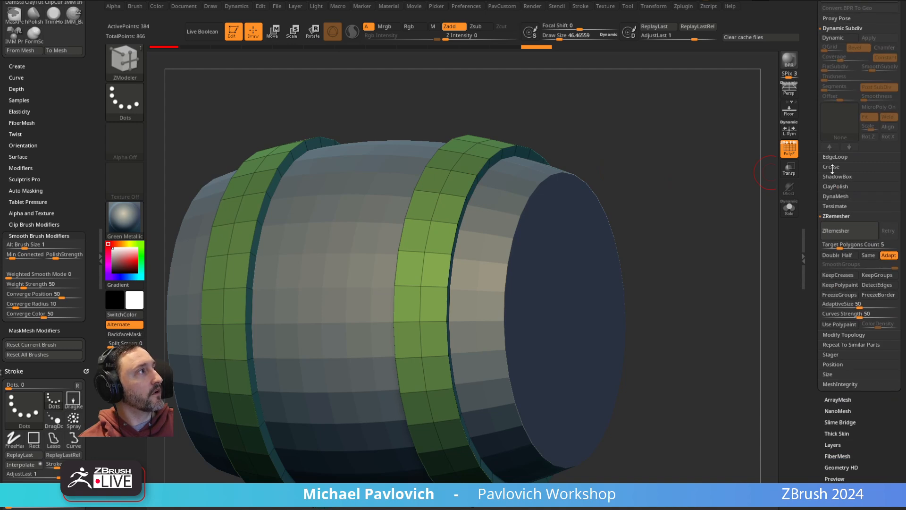
pyautogui.press('shift')
pyautogui.click(831, 167)
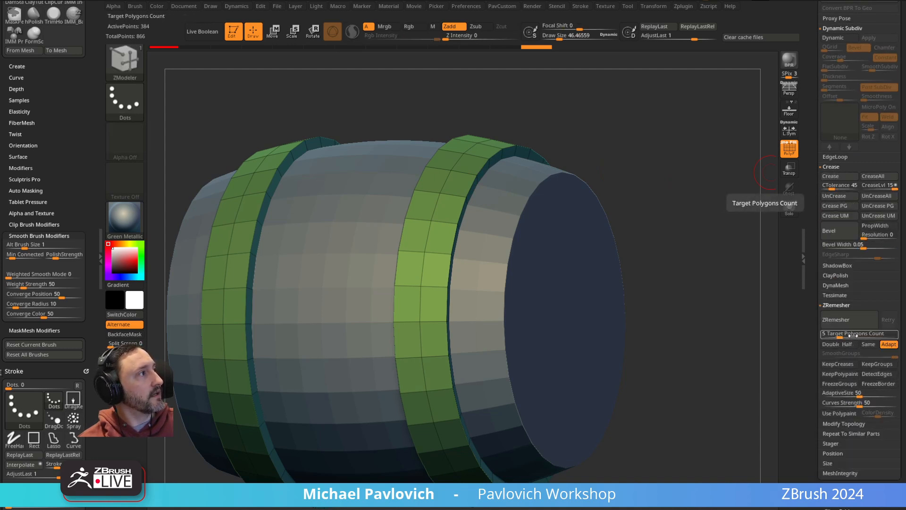
pyautogui.keyDown('ctrl'); pyautogui.moveTo(864, 244); pyautogui.dragTo(871, 244); pyautogui.keyUp('ctrl')
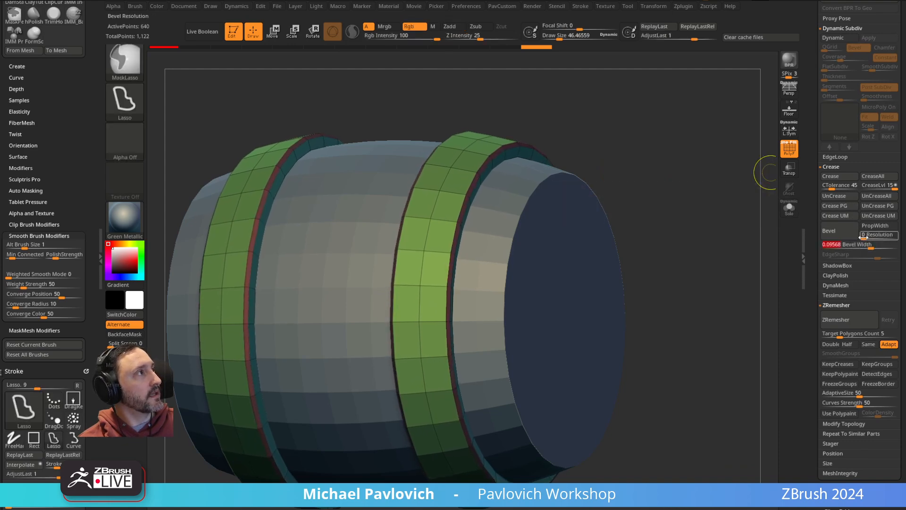
# Step: Crease the rings along their polygroup borders and turn on Dynamic Subdivision
pyautogui.moveTo(750, 182); pyautogui.dragTo(721, 184)
pyautogui.press('2')
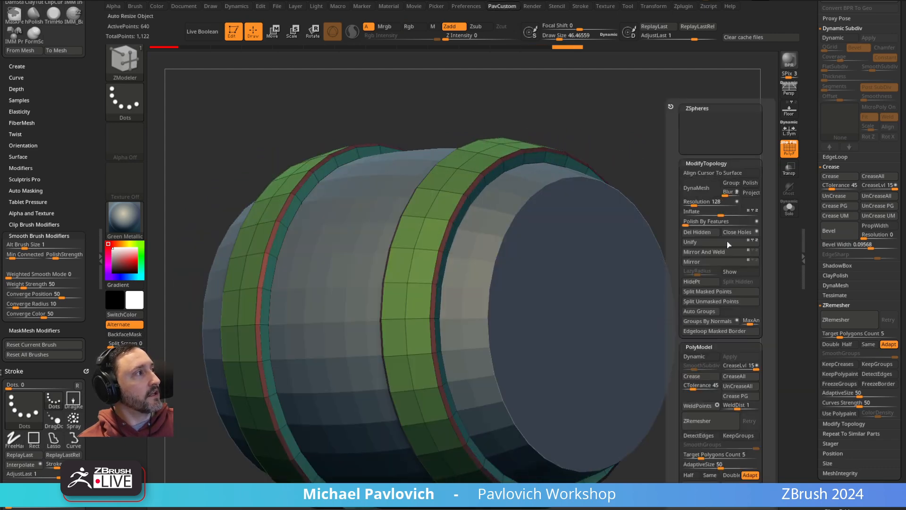
pyautogui.click(743, 398)
pyautogui.press('d')
# Step: Set the crease level to 2 and view the smoothed rings on the barrel without the polyframe
pyautogui.press('2')
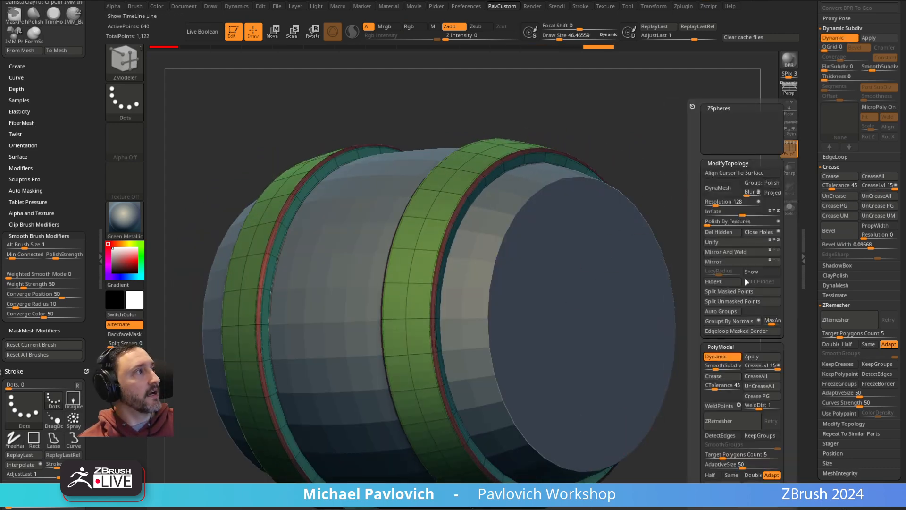
pyautogui.click(760, 366)
pyautogui.write('2')
pyautogui.press('Return')
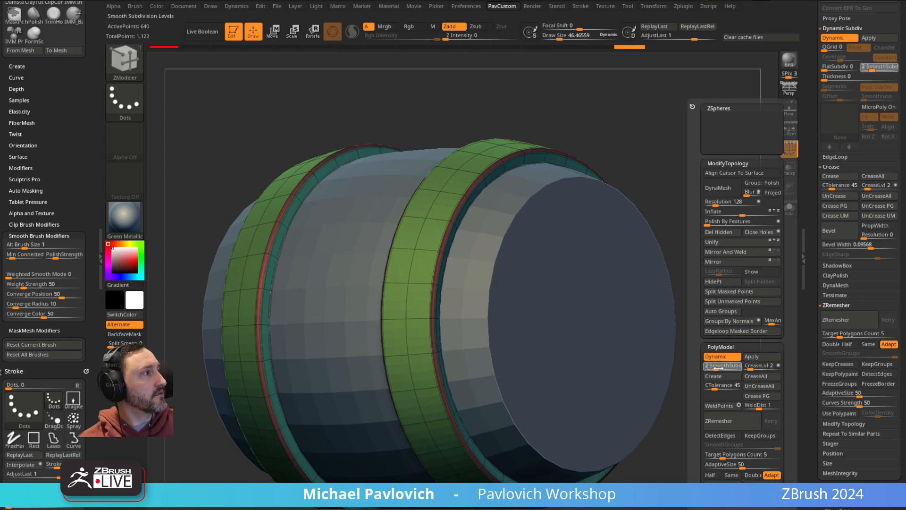
pyautogui.hotkey('shift', 'f')
pyautogui.moveTo(713, 196); pyautogui.dragTo(679, 203)
pyautogui.moveTo(689, 234); pyautogui.dragTo(680, 210)
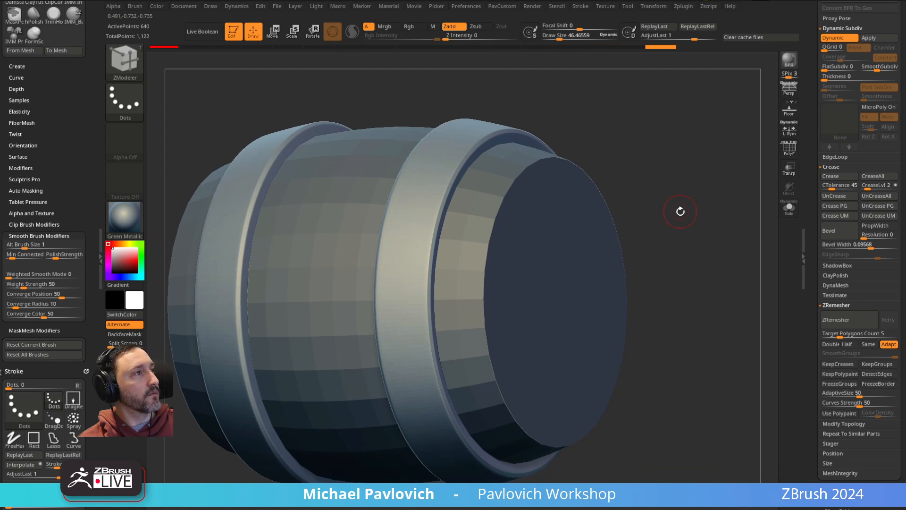
# Step: Solo the bevelled rings, delete all but their inner faces, flip those outward and bring the barrel back into view
pyautogui.hotkey('shift', 'f')
pyautogui.click(787, 206)
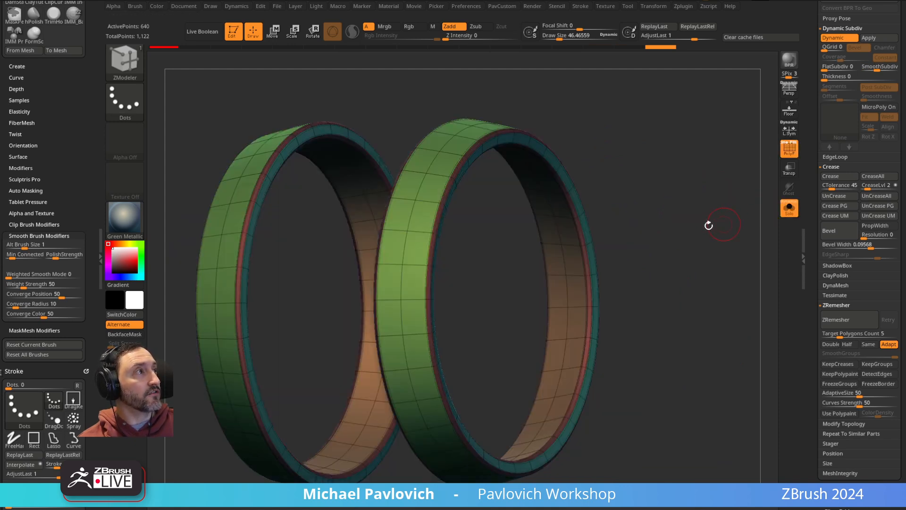
pyautogui.keyDown('ctrl'); pyautogui.keyDown('shift'); pyautogui.click(553, 216); pyautogui.keyUp('shift'); pyautogui.keyUp('ctrl')
pyautogui.press('2')
pyautogui.click(689, 234)
pyautogui.click(726, 486)
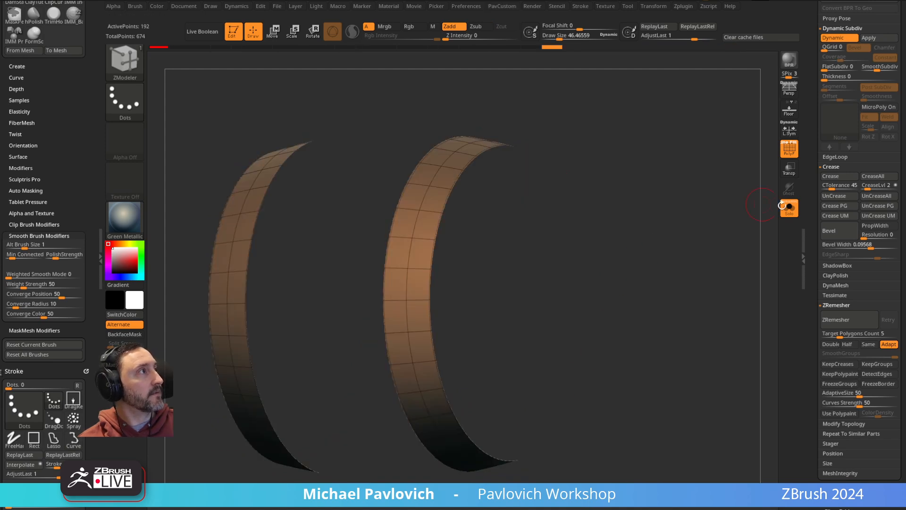
pyautogui.click(789, 208)
# Step: Pull the flat bands slightly out of the barrel's surface with the polyframe shown, and collapse the ZRemesher settings
pyautogui.click(789, 150)
pyautogui.hotkey('shift', 'f')
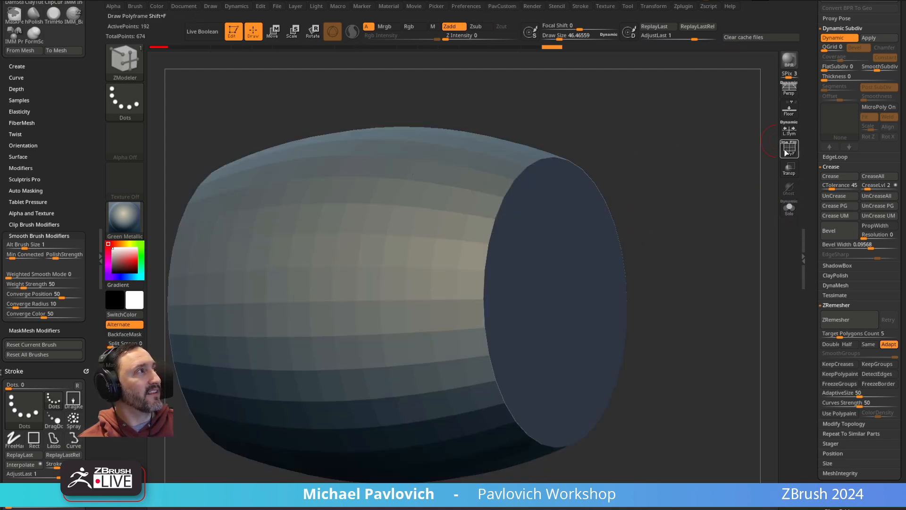
pyautogui.moveTo(433, 199); pyautogui.dragTo(429, 182)
pyautogui.moveTo(692, 194); pyautogui.dragTo(716, 146)
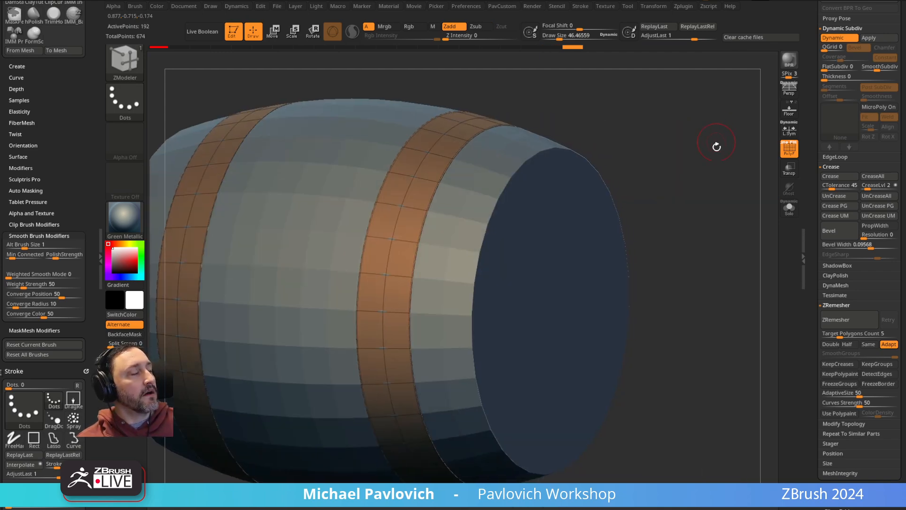
pyautogui.click(827, 305)
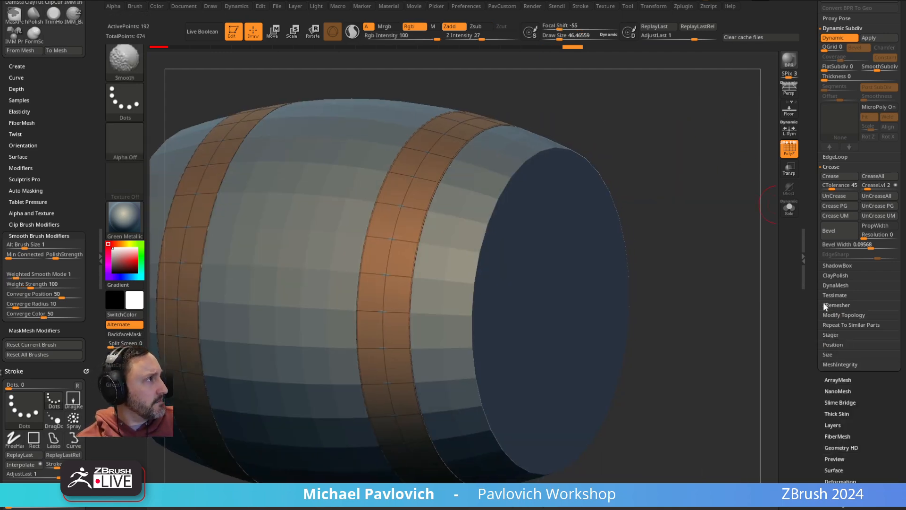
# Step: Give the barrel's bands zero smooth subdivisions and a dynamic thickness of about 0.024, with transparency turned on
pyautogui.click(833, 157)
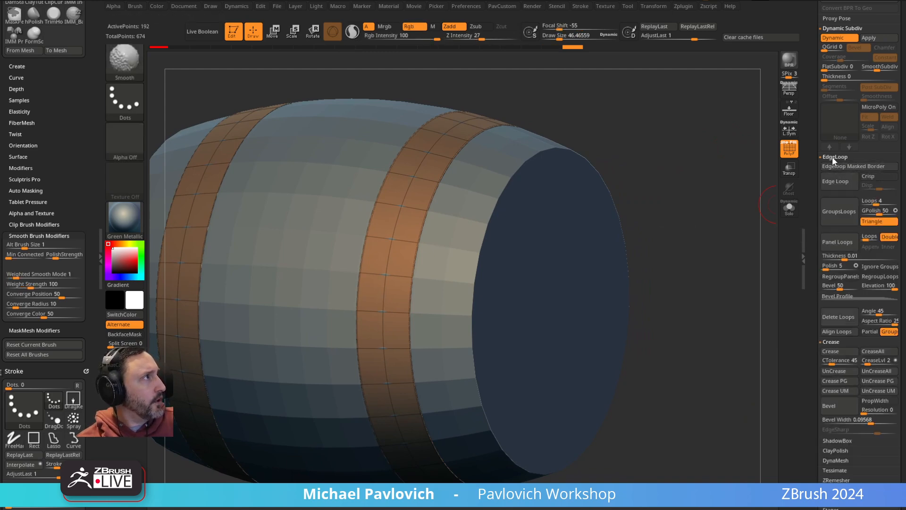
pyautogui.click(835, 157)
pyautogui.scroll(3, 875, 187)
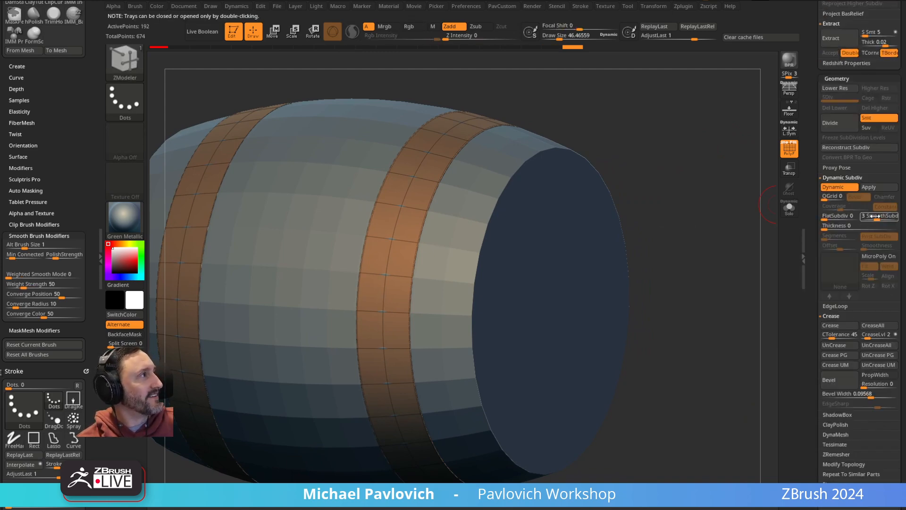
pyautogui.click(844, 189)
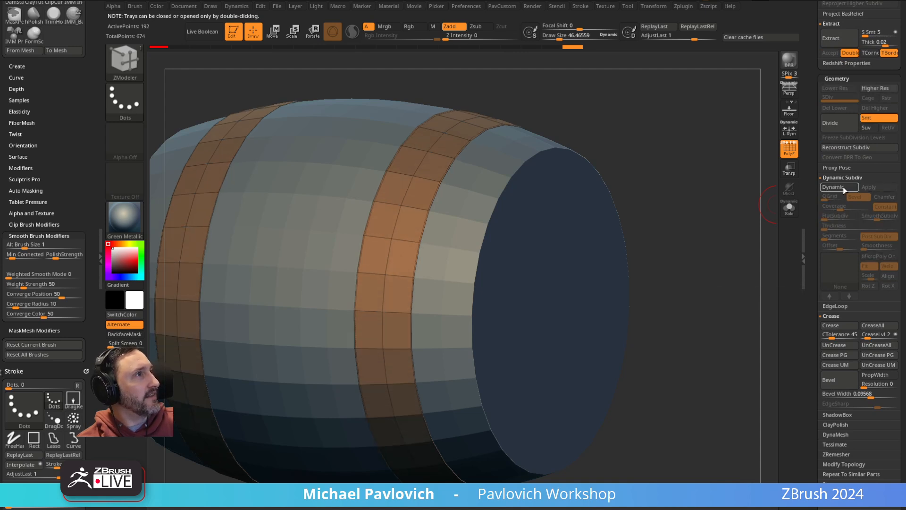
pyautogui.click(845, 190)
pyautogui.moveTo(876, 217); pyautogui.dragTo(820, 269)
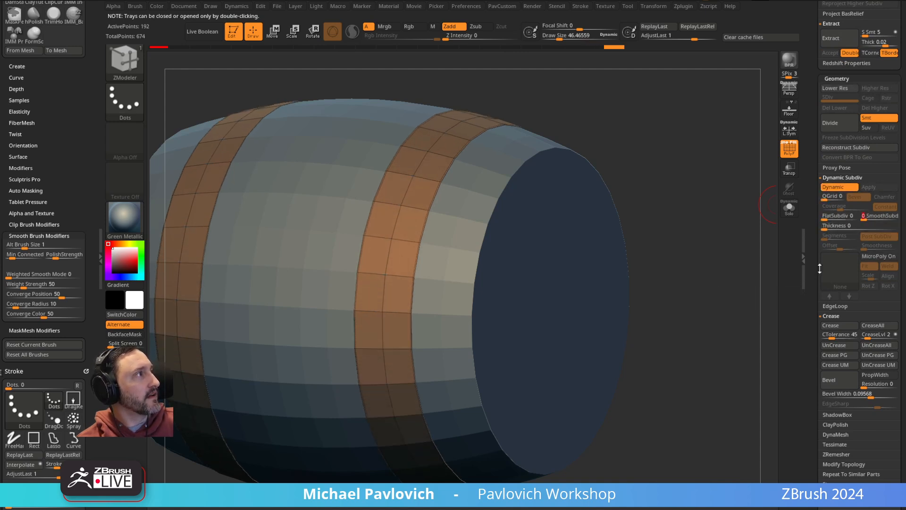
pyautogui.moveTo(826, 225); pyautogui.dragTo(849, 225)
pyautogui.moveTo(728, 244); pyautogui.dragTo(712, 184)
pyautogui.hotkey('ctrl', 'shift', 't')
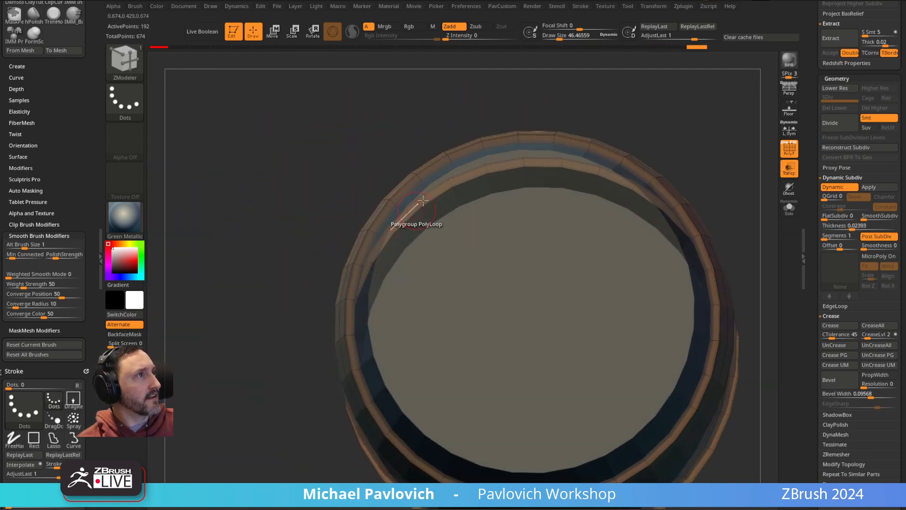
# Step: Set the bands' dynamic thickness offset to 100 and switch the material to SkinShade4
pyautogui.moveTo(701, 116); pyautogui.dragTo(735, 148)
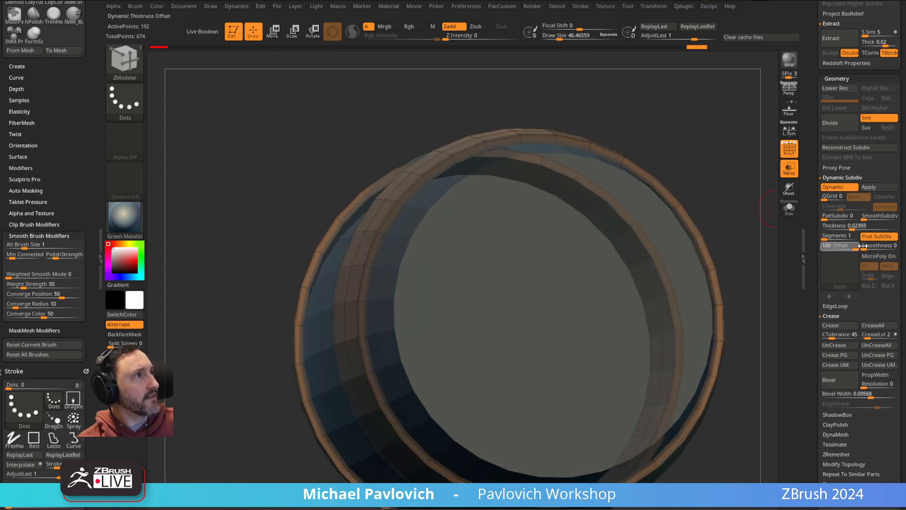
pyautogui.moveTo(839, 245); pyautogui.dragTo(858, 246)
pyautogui.moveTo(750, 189); pyautogui.dragTo(700, 117)
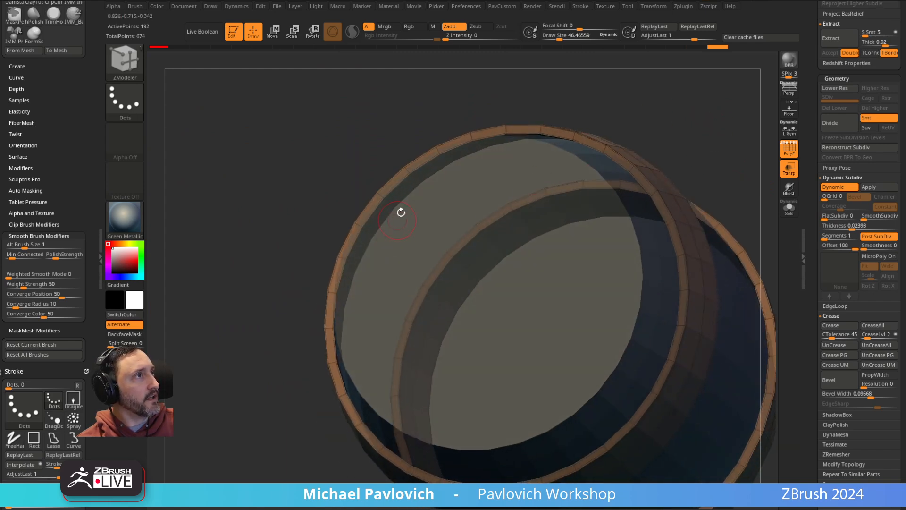
pyautogui.moveTo(372, 148); pyautogui.dragTo(396, 195)
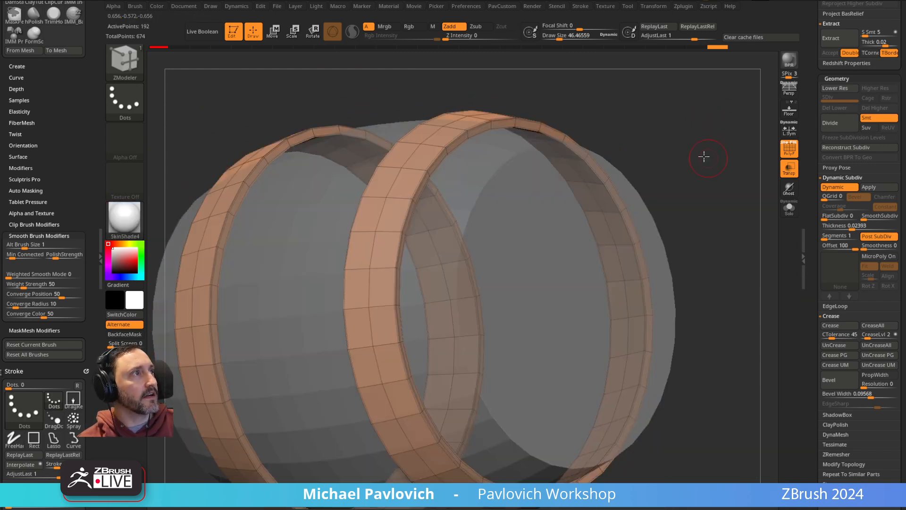
pyautogui.moveTo(703, 155); pyautogui.dragTo(715, 141)
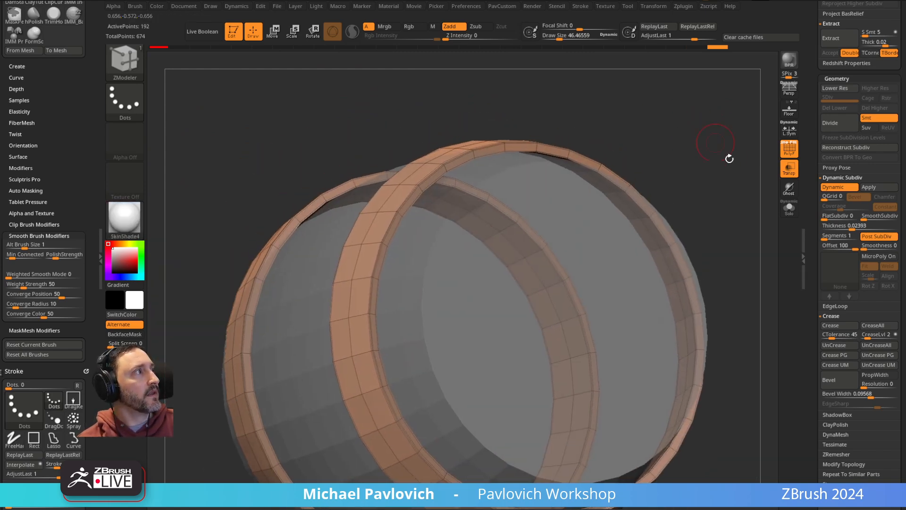
# Step: Try a thickness offset of -100 and check the bands from both ends of the barrel
pyautogui.moveTo(817, 249); pyautogui.dragTo(750, 254)
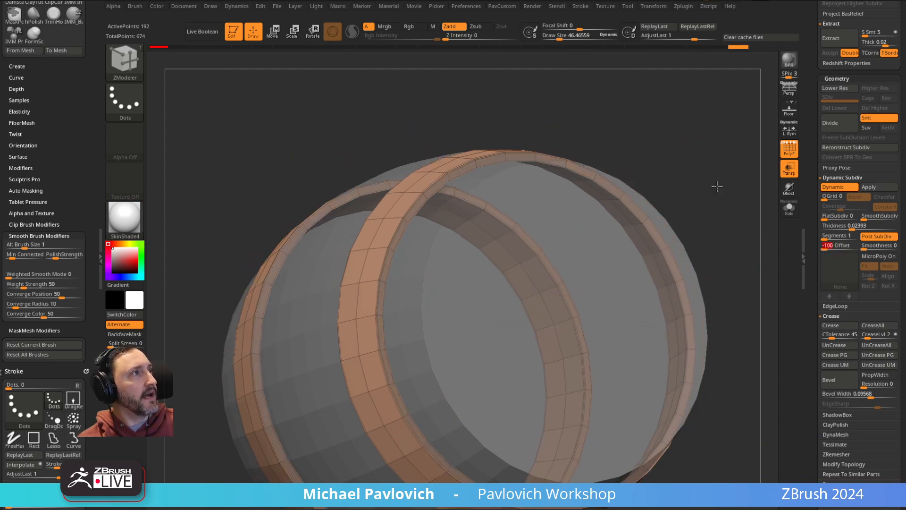
pyautogui.moveTo(708, 176); pyautogui.dragTo(737, 189)
pyautogui.moveTo(627, 128); pyautogui.dragTo(543, 137)
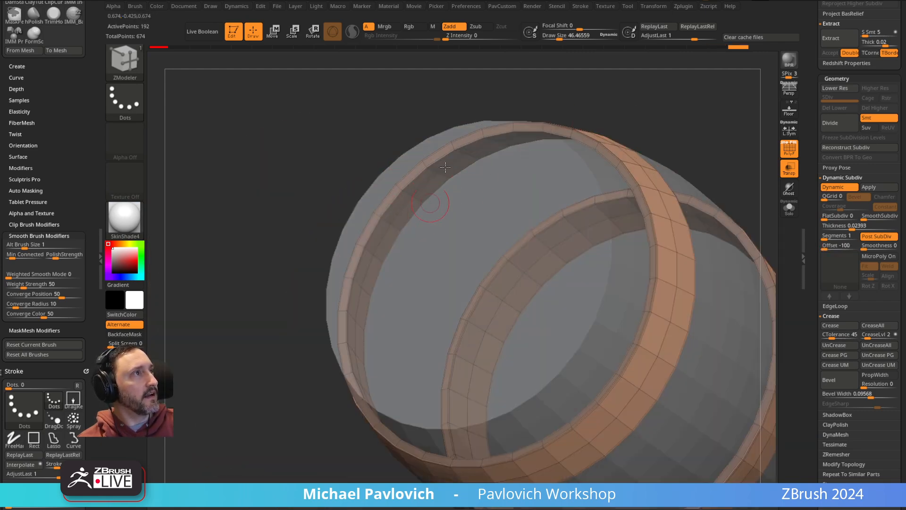
pyautogui.moveTo(431, 201); pyautogui.dragTo(590, 175)
# Step: Compare the bands with Dynamic Subdivision off and on, and set the thickness offset to 100
pyautogui.click(841, 191)
pyautogui.click(841, 192)
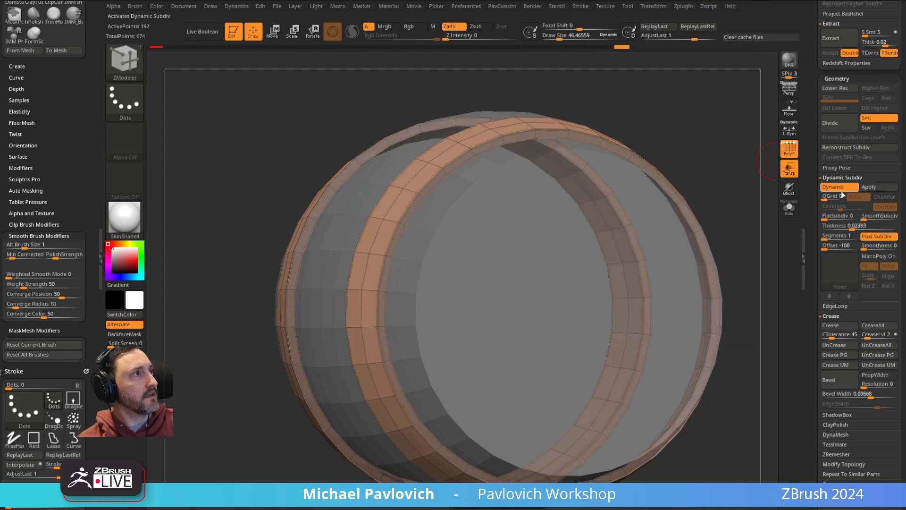
pyautogui.click(841, 191)
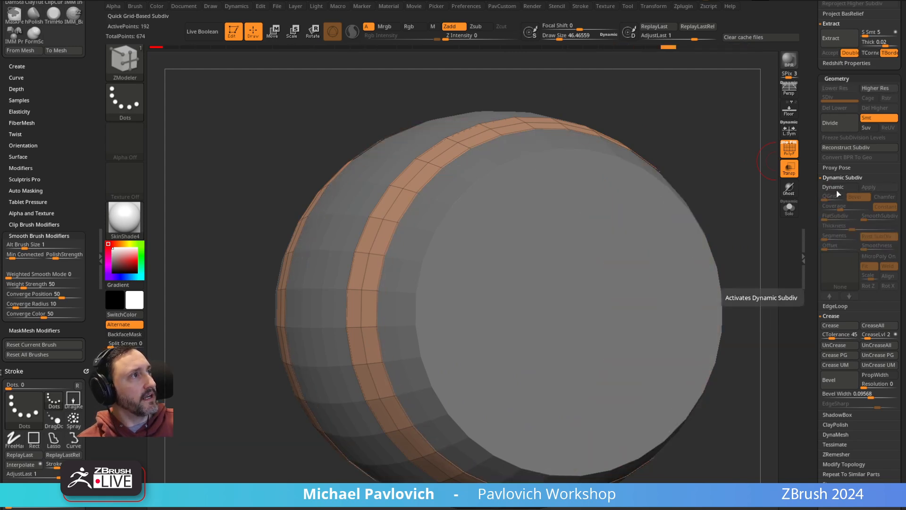
pyautogui.click(841, 189)
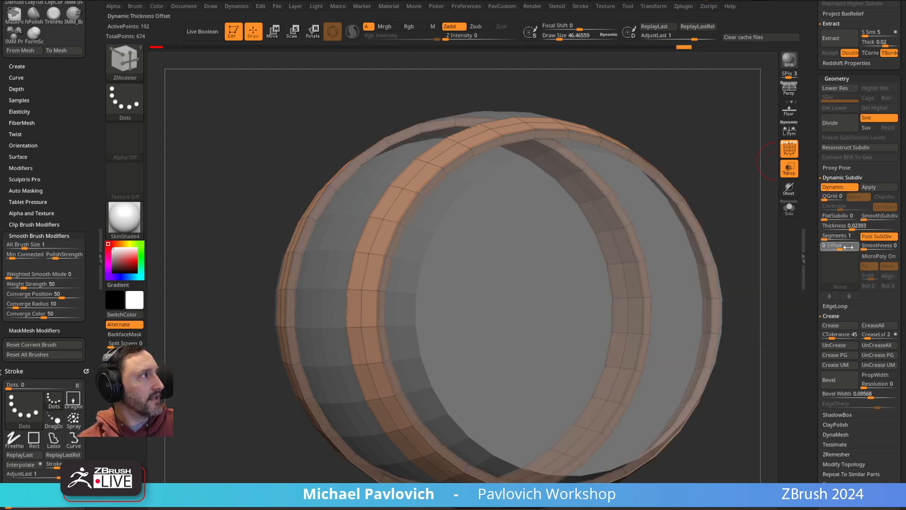
pyautogui.moveTo(837, 246); pyautogui.dragTo(861, 246)
pyautogui.moveTo(666, 125); pyautogui.dragTo(669, 162)
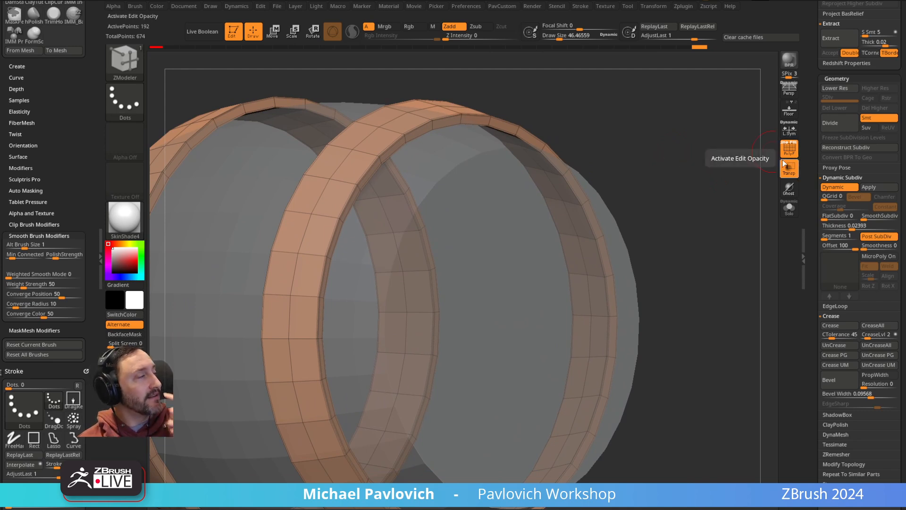
# Step: Raise the bands' smooth subdivisions to 3, checking the smoothed result without the polyframe before showing it again
pyautogui.moveTo(868, 219); pyautogui.dragTo(870, 219)
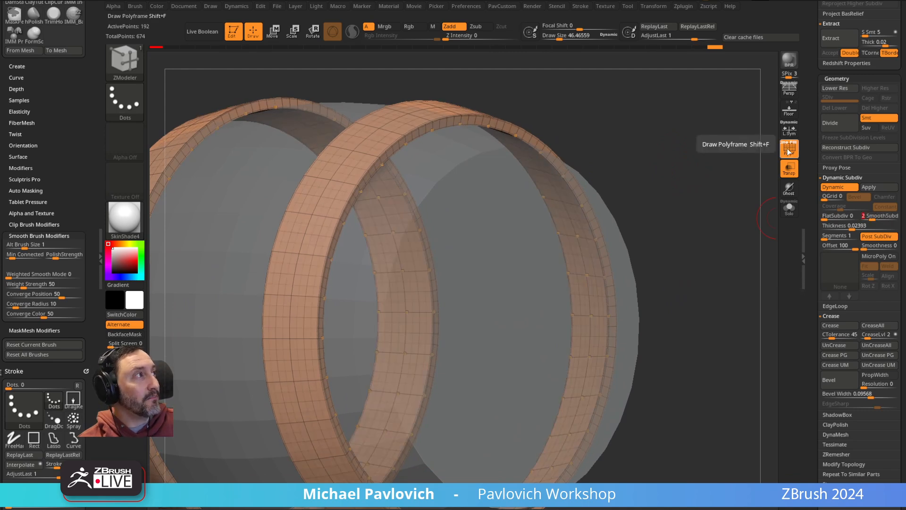
pyautogui.click(789, 150)
pyautogui.click(877, 217)
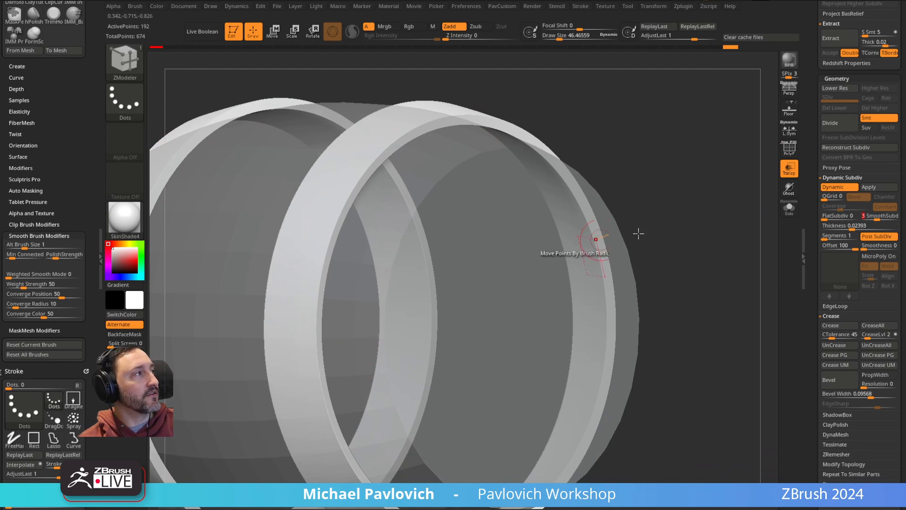
pyautogui.scroll(-3, 864, 283)
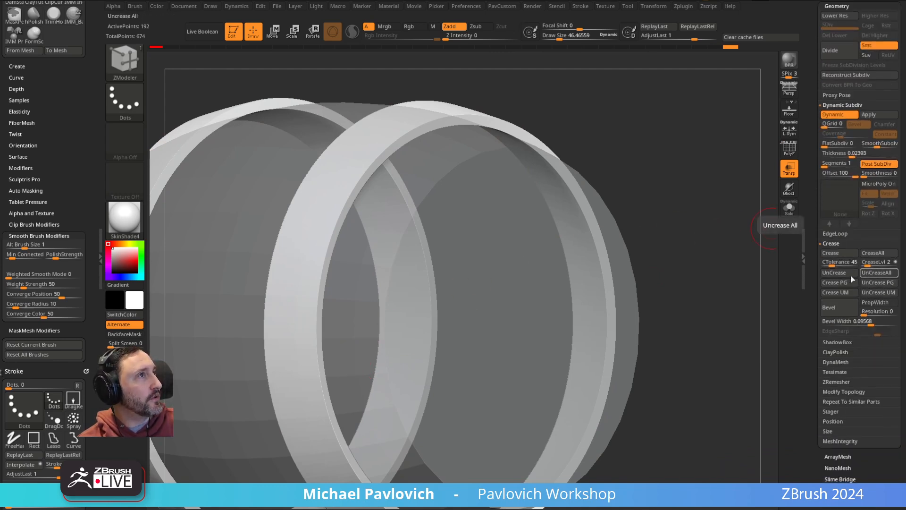
pyautogui.keyDown('ctrl'); pyautogui.moveTo(692, 192); pyautogui.dragTo(775, 148, button='right'); pyautogui.keyUp('ctrl')
pyautogui.hotkey('shift', 'f')
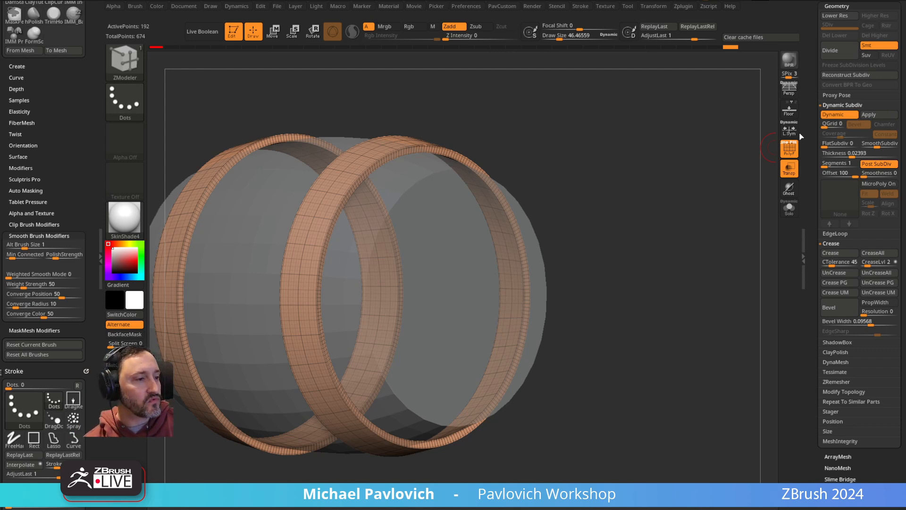
# Step: Turn off Dynamic Subdivision and delete the middle edge loop of both bands with the ZModeler Insert edge action
pyautogui.click(855, 153)
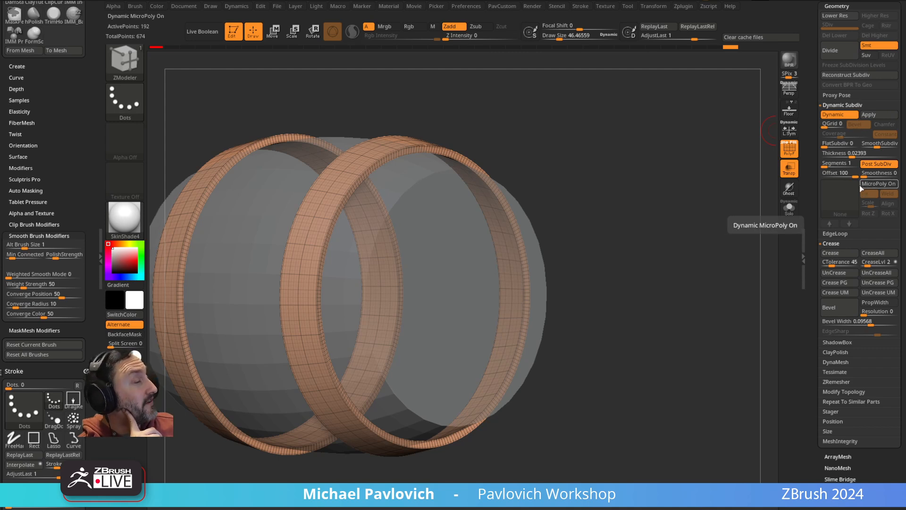
pyautogui.moveTo(678, 159); pyautogui.dragTo(699, 154)
pyautogui.moveTo(577, 172); pyautogui.dragTo(701, 167)
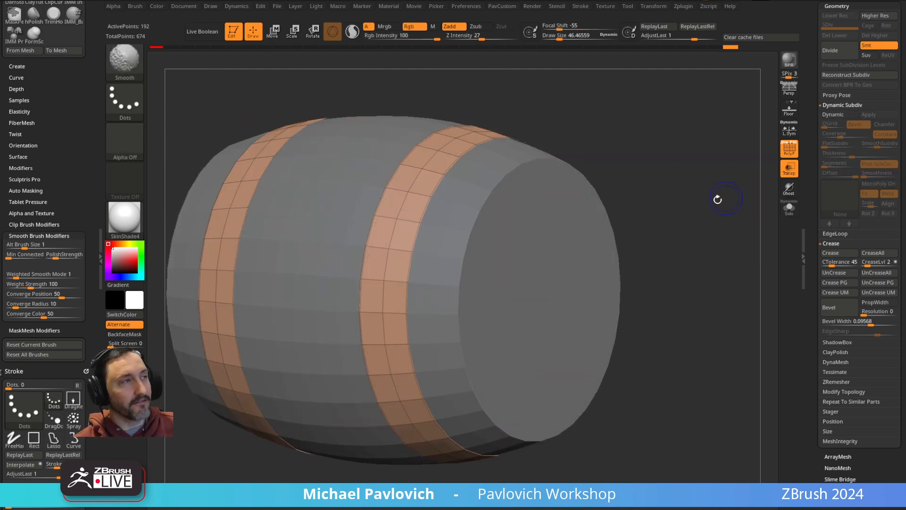
pyautogui.moveTo(730, 171); pyautogui.dragTo(751, 169)
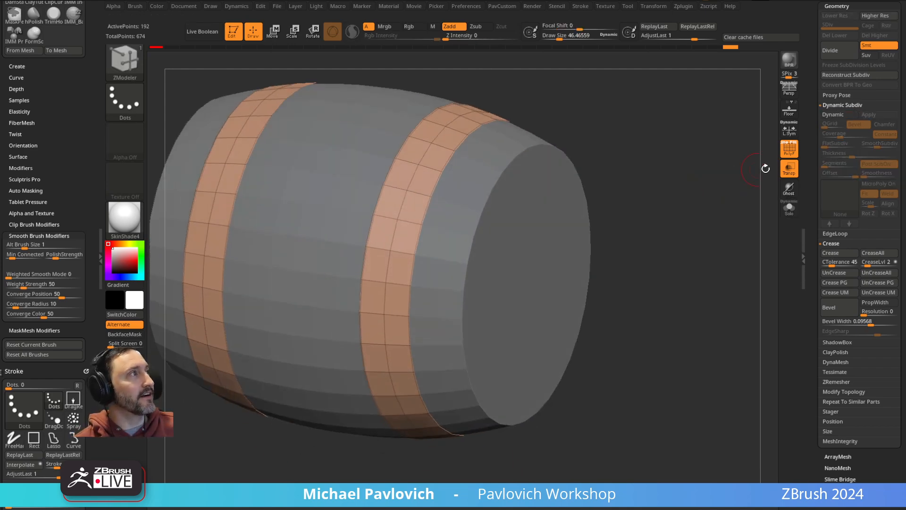
pyautogui.press('space')
pyautogui.click(398, 184)
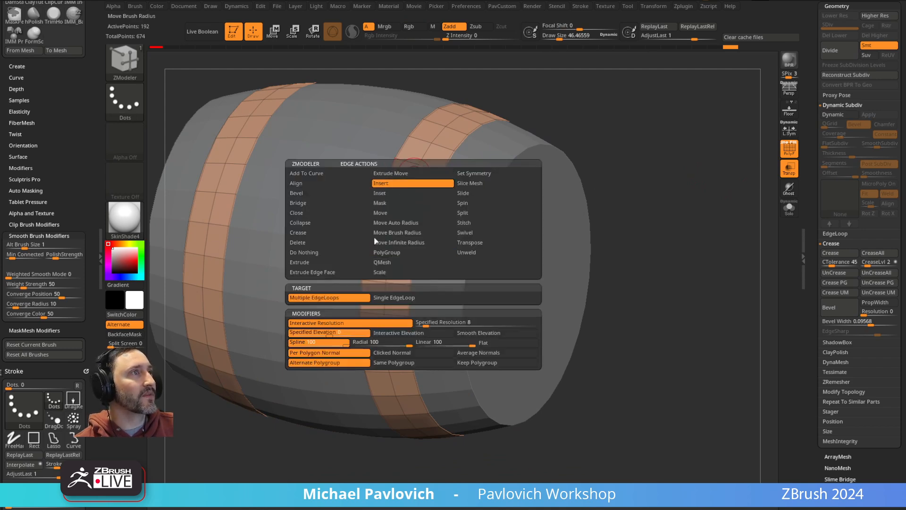
pyautogui.keyDown('alt'); pyautogui.click(415, 174); pyautogui.keyUp('alt')
pyautogui.keyDown('alt'); pyautogui.click(232, 148); pyautogui.keyUp('alt')
pyautogui.moveTo(677, 174); pyautogui.dragTo(764, 178)
# Step: Turn Dynamic Subdivision on for the bands, set the thickness to 0 and enable MicroPoly to show its shape library
pyautogui.click(848, 115)
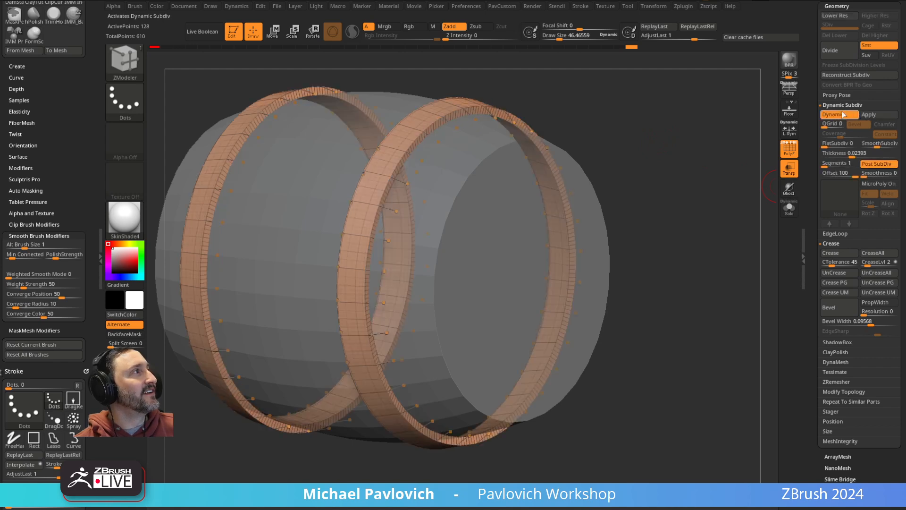
pyautogui.moveTo(843, 158); pyautogui.dragTo(822, 157)
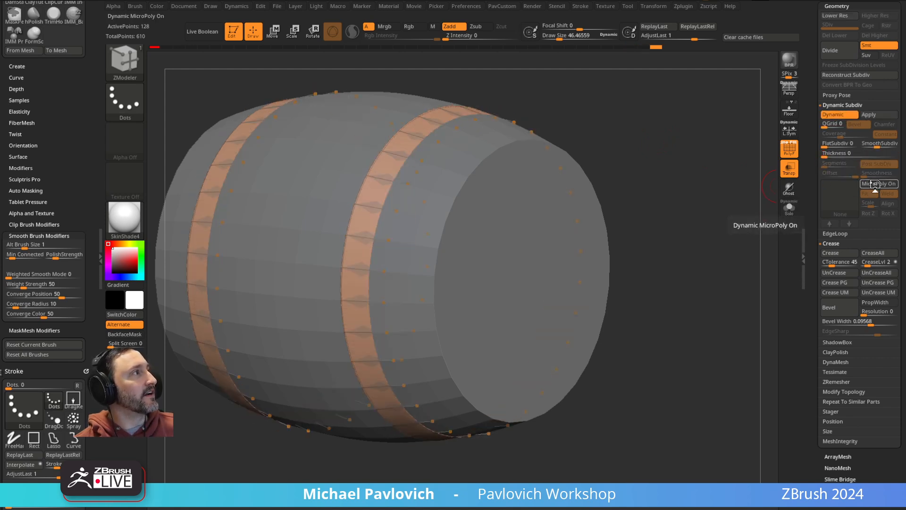
pyautogui.click(874, 183)
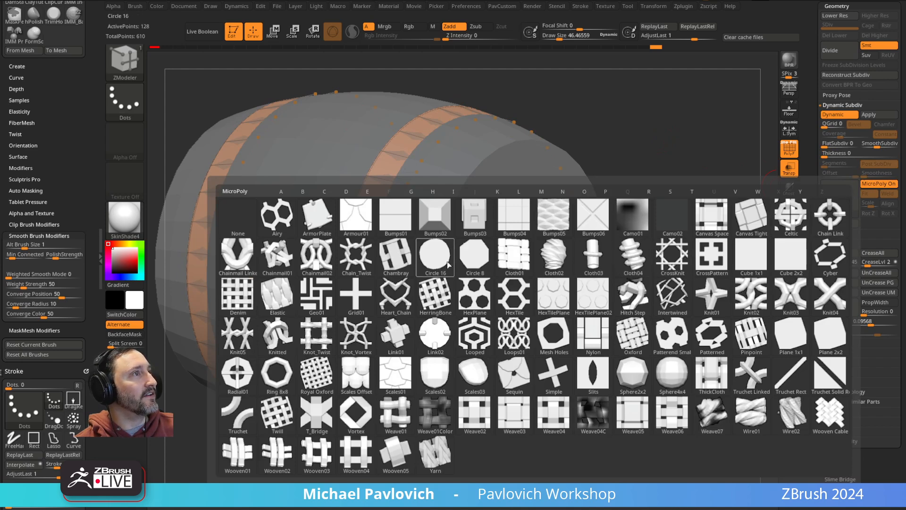
pyautogui.moveTo(446, 256)
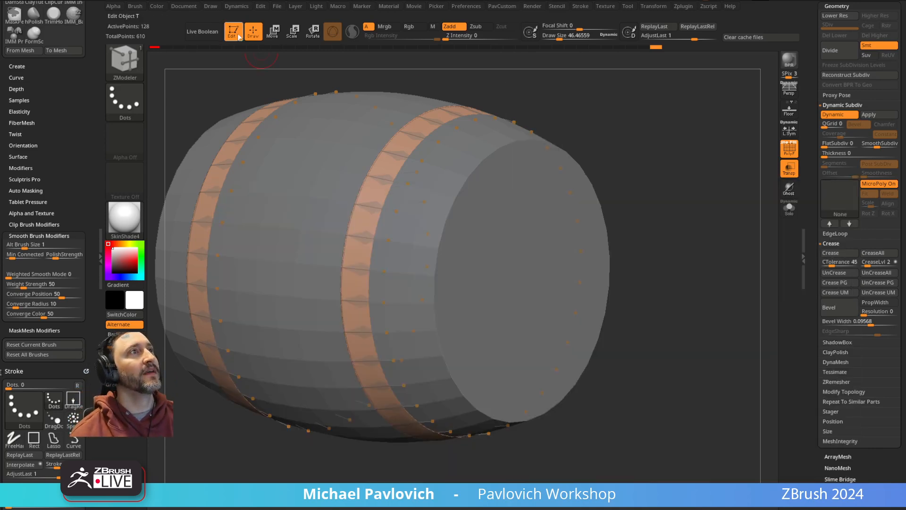
# Step: Clear the canvas and place a new Cube3D primitive on it in edit mode
pyautogui.click(238, 38)
pyautogui.hotkey('ctrl', 'n')
pyautogui.moveTo(812, 165); pyautogui.dragTo(769, 423)
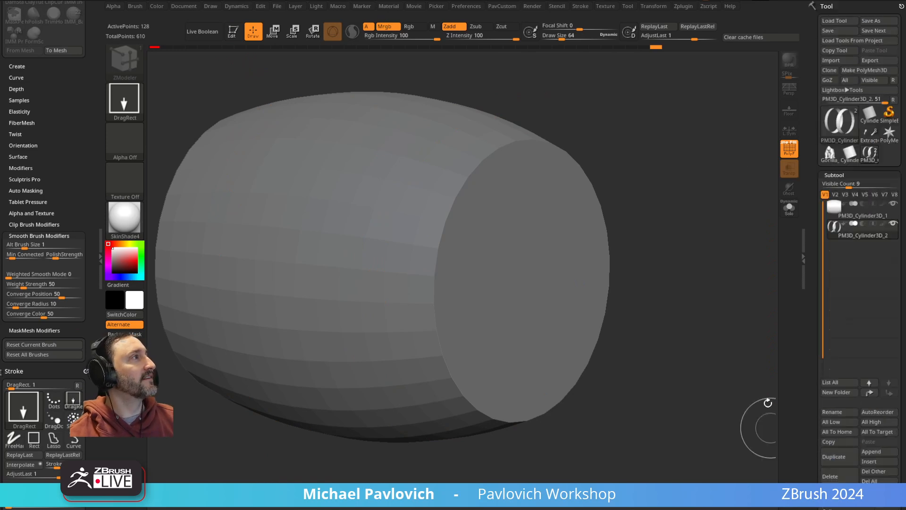
pyautogui.click(839, 122)
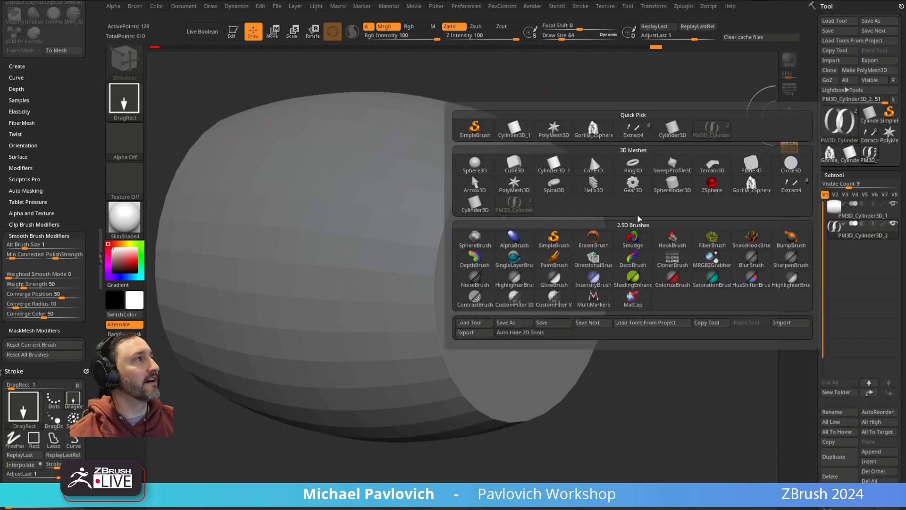
pyautogui.click(514, 163)
pyautogui.press('ctrl')
pyautogui.press('ctrl')
pyautogui.hotkey('ctrl', 'n')
pyautogui.moveTo(631, 219); pyautogui.dragTo(631, 307)
pyautogui.click(234, 32)
pyautogui.keyDown('alt'); pyautogui.moveTo(494, 97); pyautogui.dragTo(343, 186); pyautogui.keyUp('alt')
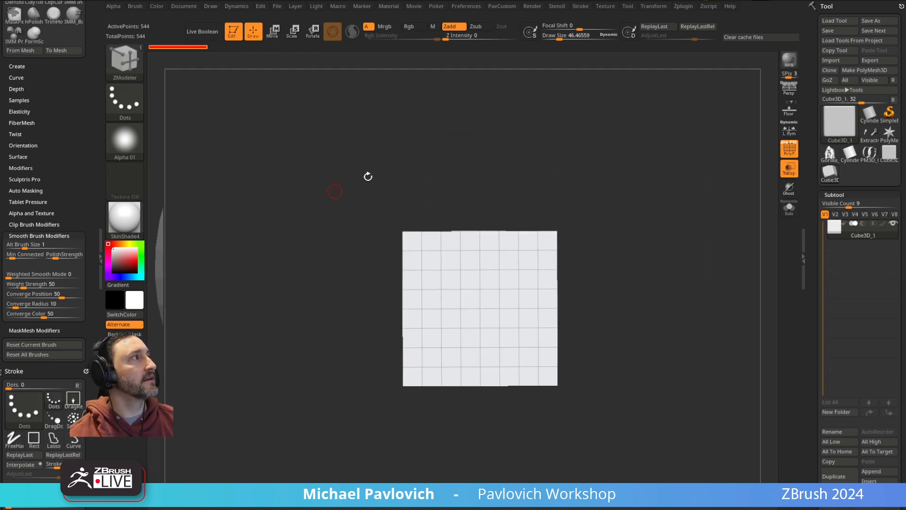
# Step: Convert the cube to a PolyMesh3D and ZRemesh it at Half with an adaptive size of 0
pyautogui.click(864, 70)
pyautogui.moveTo(623, 137); pyautogui.dragTo(656, 171)
pyautogui.press('w')
pyautogui.press('`')
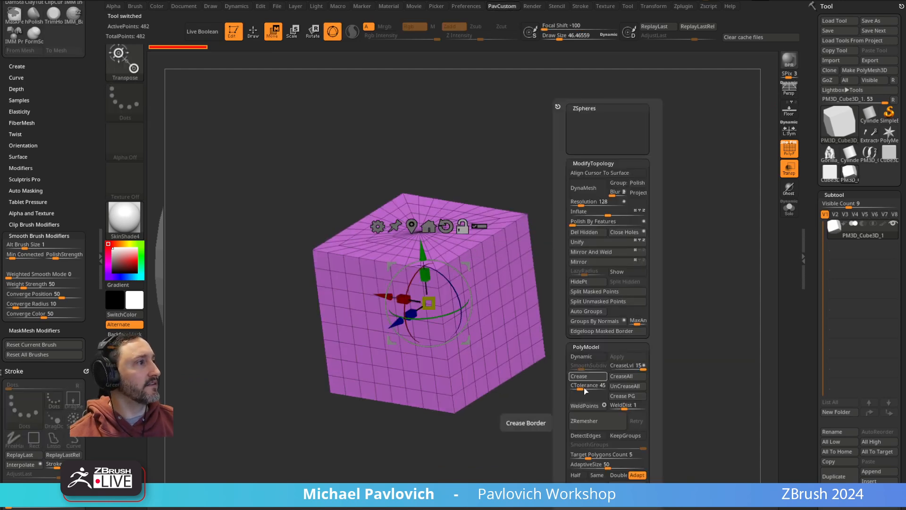
pyautogui.click(576, 475)
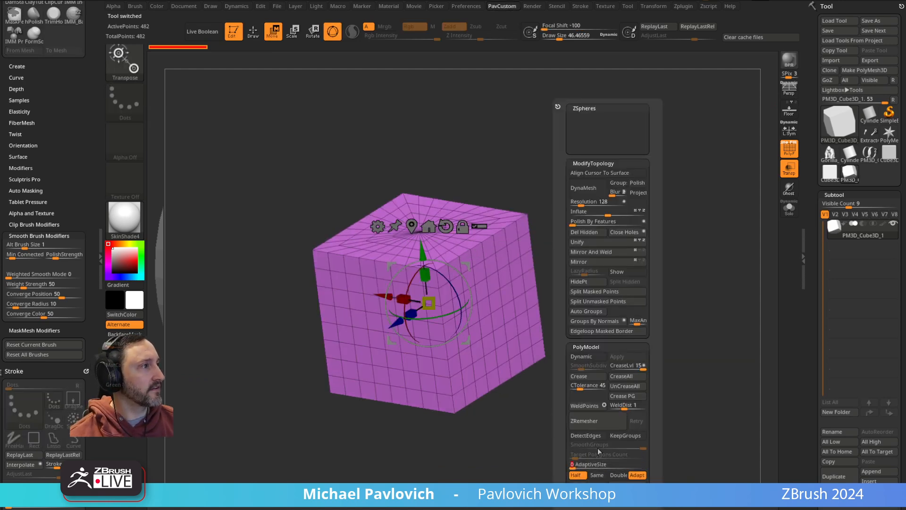
pyautogui.click(596, 426)
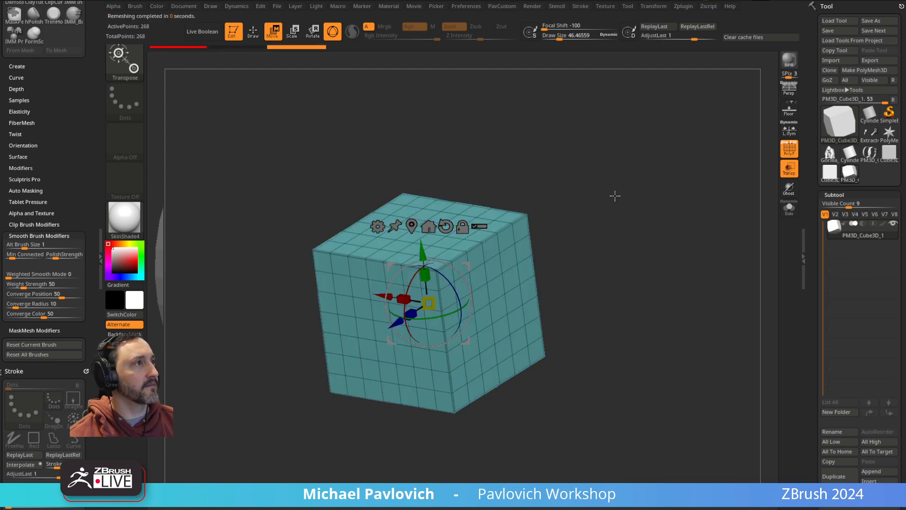
# Step: Scale the cube along its depth into a thinner slab and ZRemesh it again
pyautogui.moveTo(580, 259); pyautogui.dragTo(612, 224)
pyautogui.moveTo(406, 323); pyautogui.dragTo(423, 309)
pyautogui.press('q')
pyautogui.press('`')
pyautogui.click(586, 414)
pyautogui.keyDown('shift'); pyautogui.moveTo(574, 300); pyautogui.dragTo(662, 263); pyautogui.keyUp('shift')
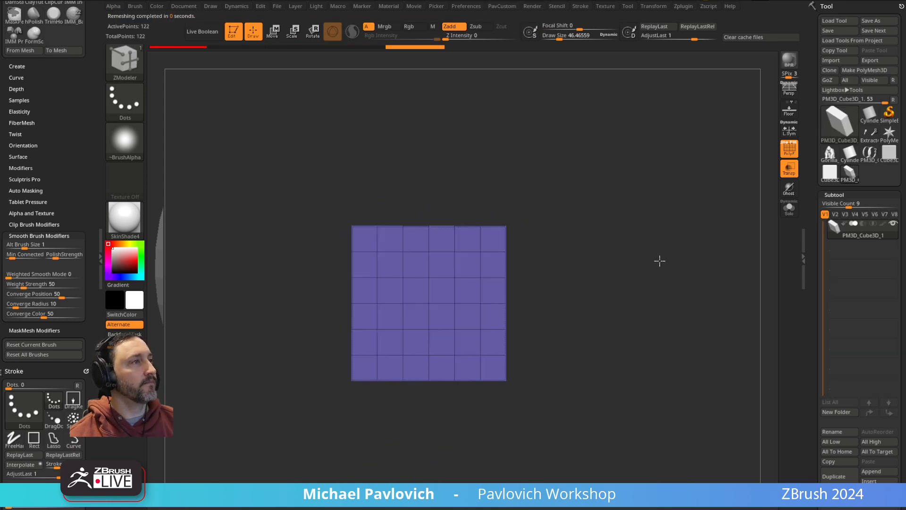
# Step: Mark the faces of the slab's narrow side as a temporary polygroup with ZModeler
pyautogui.moveTo(628, 212); pyautogui.dragTo(608, 251)
pyautogui.keyDown('alt'); pyautogui.moveTo(603, 132); pyautogui.dragTo(576, 228); pyautogui.keyUp('alt')
pyautogui.moveTo(324, 253)
pyautogui.keyDown('alt'); pyautogui.mouseDown()
pyautogui.moveTo(324, 270)
pyautogui.moveTo(471, 286)
pyautogui.moveTo(346, 254)
pyautogui.mouseUp(); pyautogui.keyUp('alt')
pyautogui.moveTo(628, 196); pyautogui.dragTo(479, 223)
pyautogui.moveTo(346, 219)
pyautogui.keyDown('alt'); pyautogui.mouseDown()
pyautogui.moveTo(515, 246)
pyautogui.moveTo(378, 213)
pyautogui.mouseUp(); pyautogui.keyUp('alt')
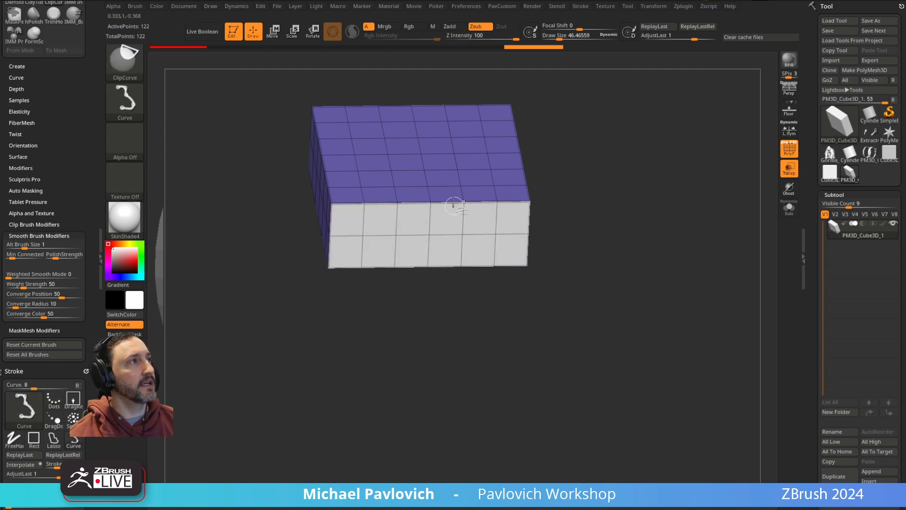
# Step: Isolate the slab's purple polygroup and delete the hidden narrow-side faces
pyautogui.keyDown('ctrl'); pyautogui.keyDown('shift'); pyautogui.click(473, 178); pyautogui.keyUp('shift'); pyautogui.keyUp('ctrl')
pyautogui.press('3')
pyautogui.click(617, 233)
# Step: Insert a single edge loop close to each side border of the slab's front face with ZModeler
pyautogui.keyDown('shift'); pyautogui.moveTo(603, 172); pyautogui.dragTo(615, 228); pyautogui.keyUp('shift')
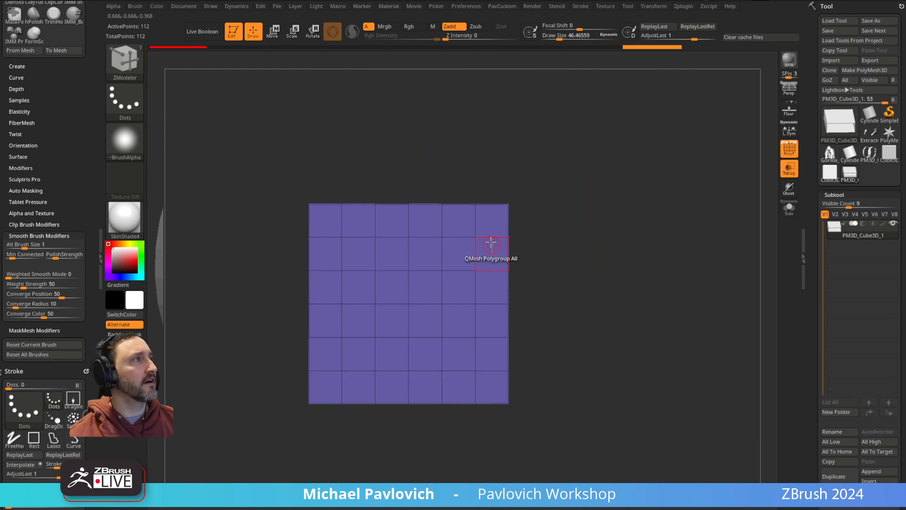
pyautogui.press('space')
pyautogui.click(471, 343)
pyautogui.click(501, 237)
pyautogui.moveTo(500, 236); pyautogui.dragTo(498, 236)
# Step: Assign the polyloops across the slab's front face, between the inserted loops, to a separate polygroup using ZModeler's PolyGroup PolyLoop action
pyautogui.press('space')
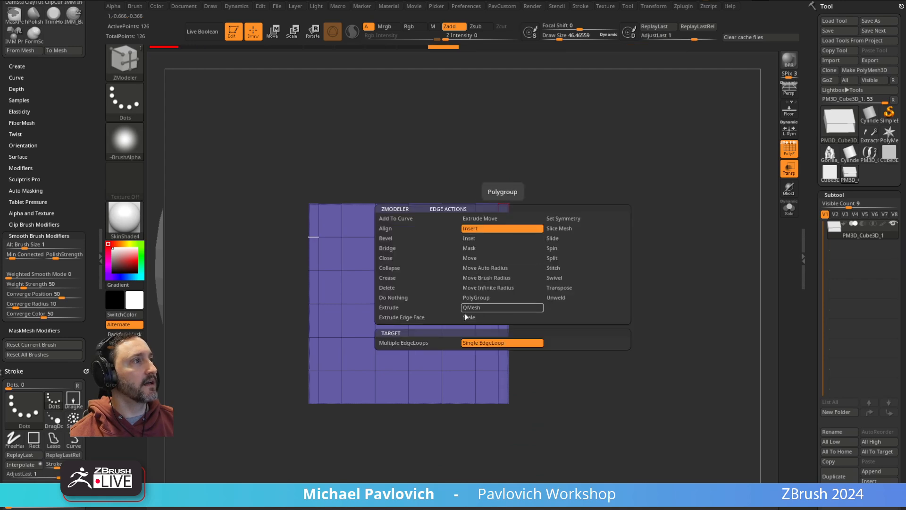
pyautogui.click(447, 343)
pyautogui.press('space')
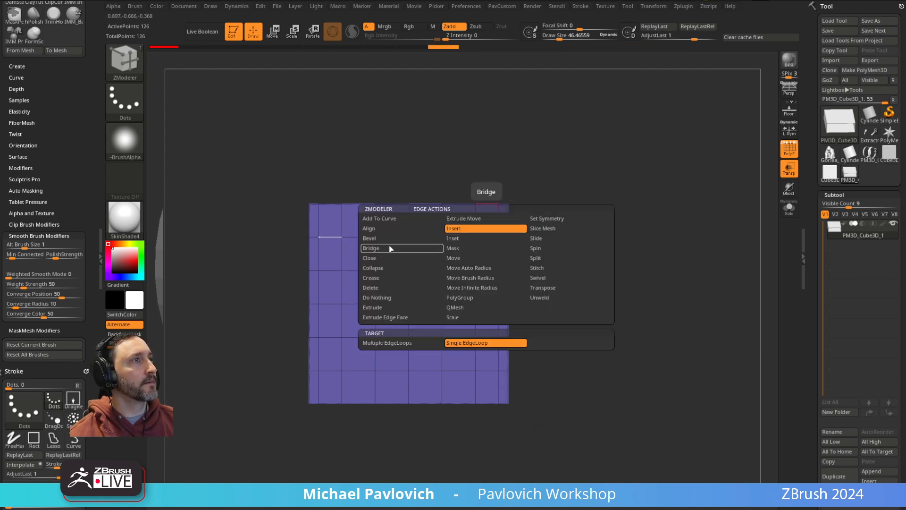
pyautogui.click(455, 307)
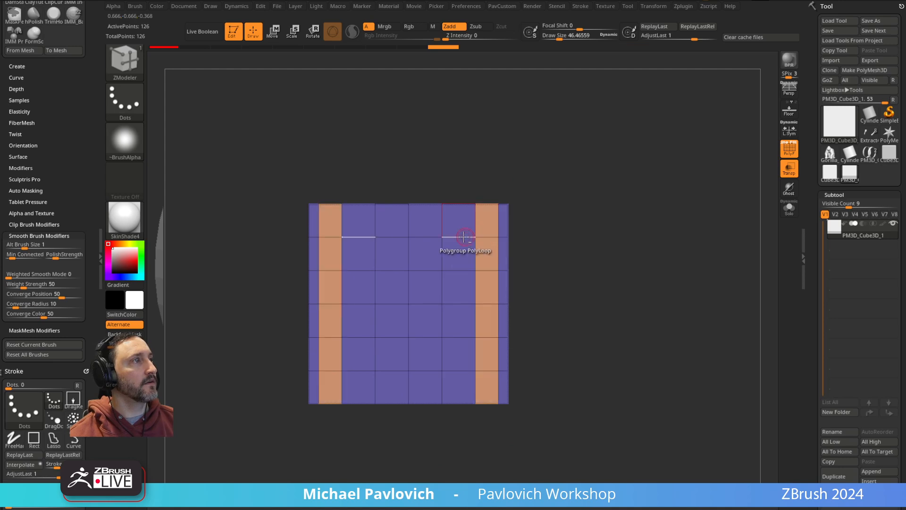
pyautogui.click(424, 238)
# Step: Give the narrow border strips beside the slab's front face their own polygroup
pyautogui.moveTo(616, 232); pyautogui.dragTo(591, 243)
pyautogui.press('space')
pyautogui.press('shift')
pyautogui.moveTo(434, 228); pyautogui.dragTo(489, 220)
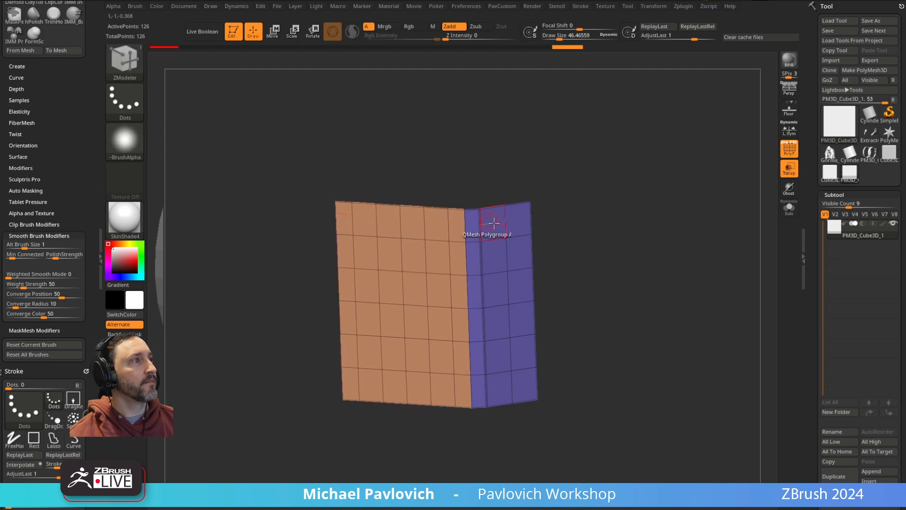
pyautogui.click(473, 241)
# Step: Mirror and weld the slab across its depth so the back matches the front's border strips
pyautogui.keyDown('shift'); pyautogui.moveTo(595, 225); pyautogui.dragTo(626, 233); pyautogui.keyUp('shift')
pyautogui.press('space')
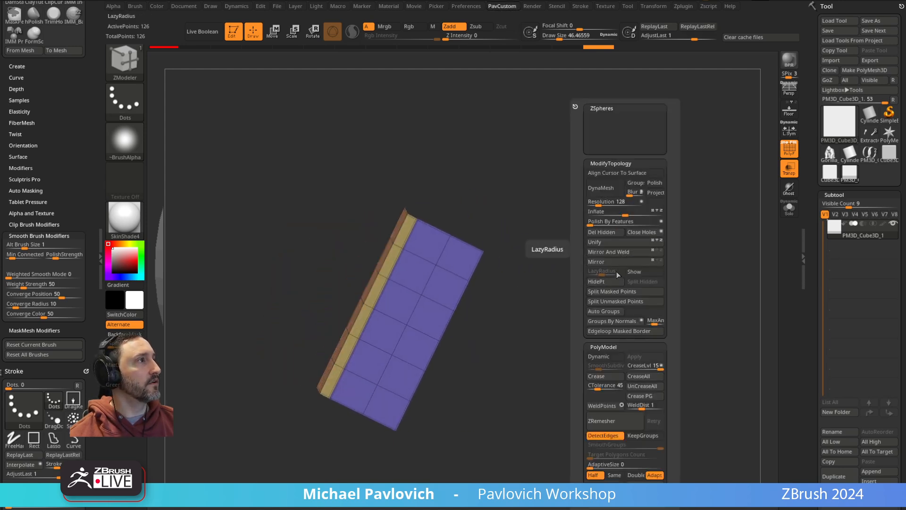
pyautogui.click(638, 253)
pyautogui.keyDown('shift'); pyautogui.moveTo(519, 216); pyautogui.dragTo(621, 233); pyautogui.keyUp('shift')
pyautogui.keyDown('alt'); pyautogui.moveTo(514, 251); pyautogui.dragTo(717, 223); pyautogui.keyUp('alt')
# Step: Switch to the barrel tool and set the bands' dynamic SmoothSubdiv to 0
pyautogui.click(874, 160)
pyautogui.keyDown('alt'); pyautogui.moveTo(718, 223); pyautogui.dragTo(744, 231); pyautogui.keyUp('alt')
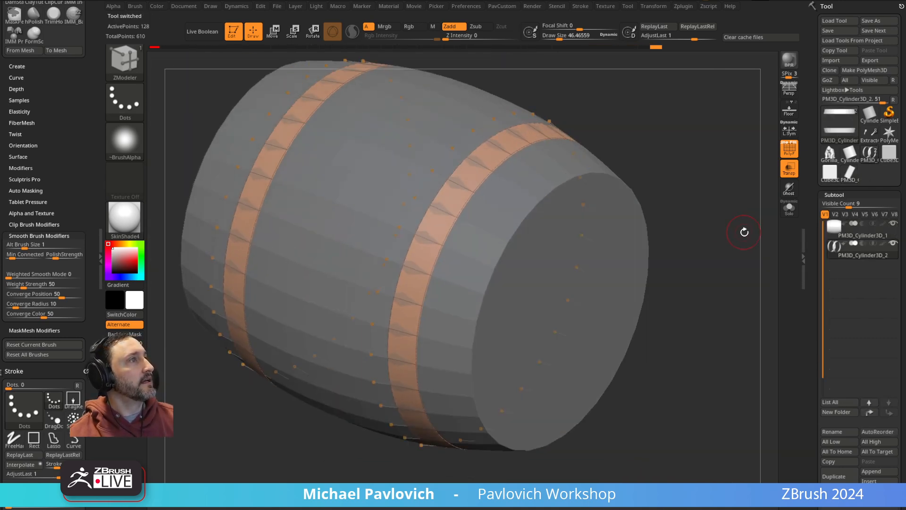
pyautogui.scroll(-10, 835, 172)
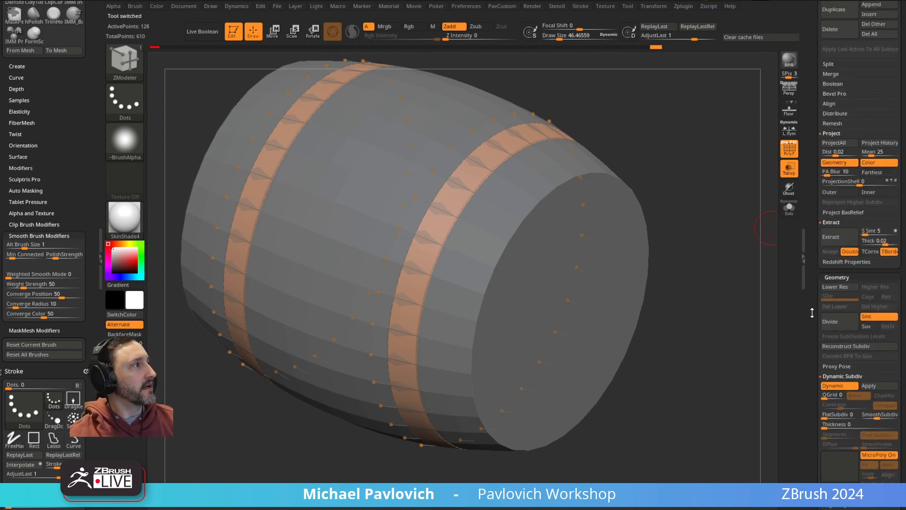
pyautogui.moveTo(812, 314); pyautogui.dragTo(806, 243)
pyautogui.click(866, 250)
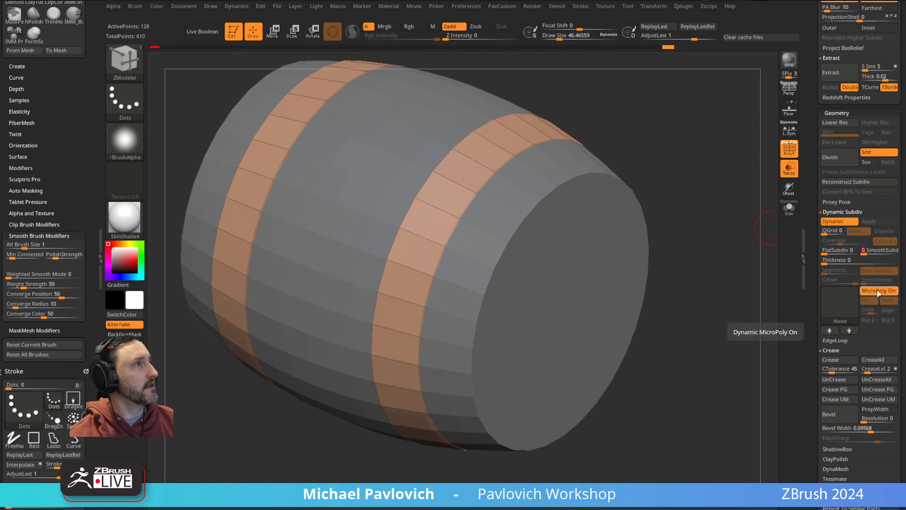
# Step: Switch back to the custom cube piece and rename its subtool USETHIS
pyautogui.click(845, 305)
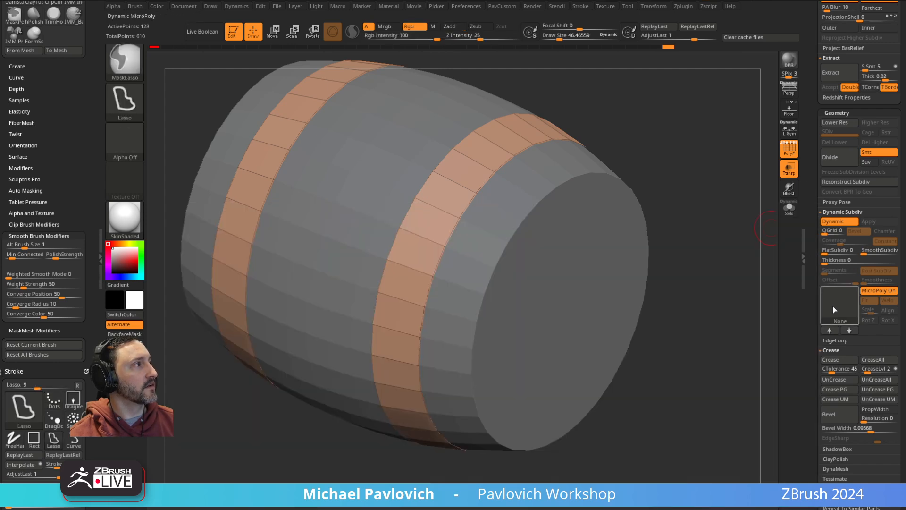
pyautogui.keyDown('ctrl'); pyautogui.click(834, 306); pyautogui.keyUp('ctrl')
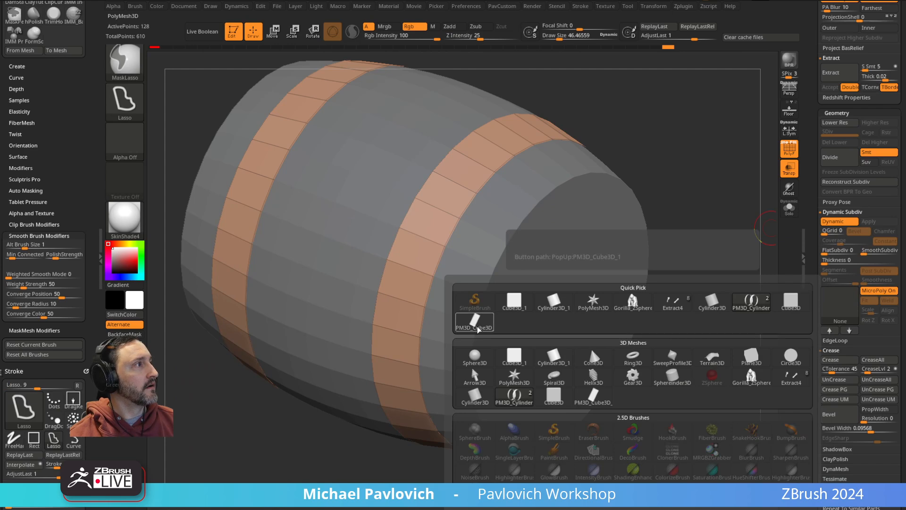
pyautogui.moveTo(811, 116); pyautogui.dragTo(828, 252)
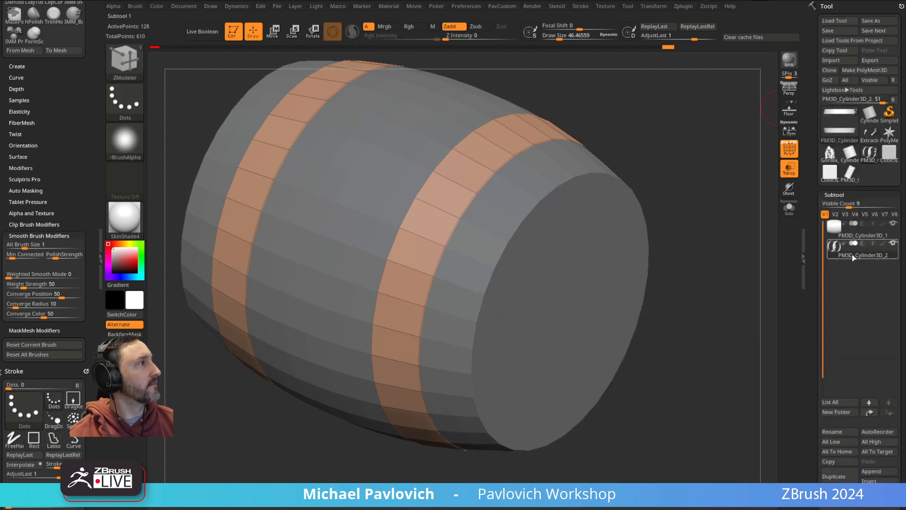
pyautogui.click(854, 179)
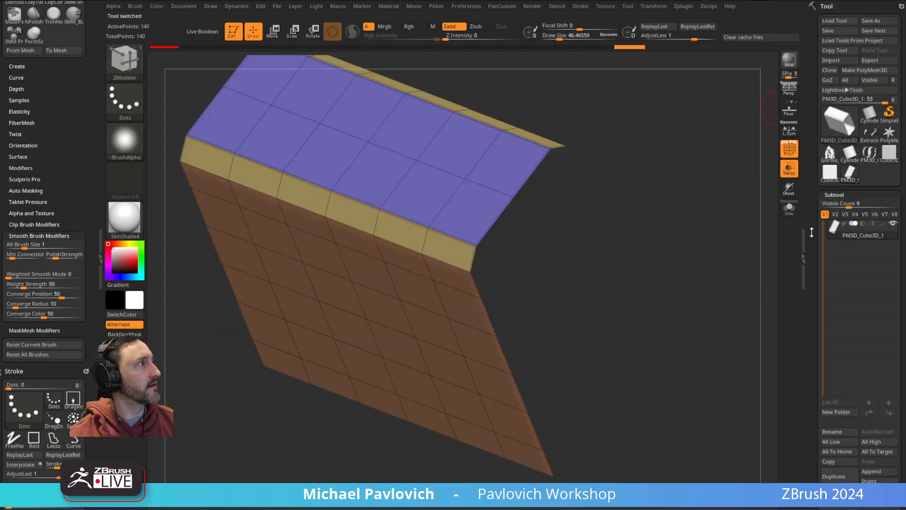
pyautogui.moveTo(811, 231); pyautogui.dragTo(813, 87)
pyautogui.click(834, 289)
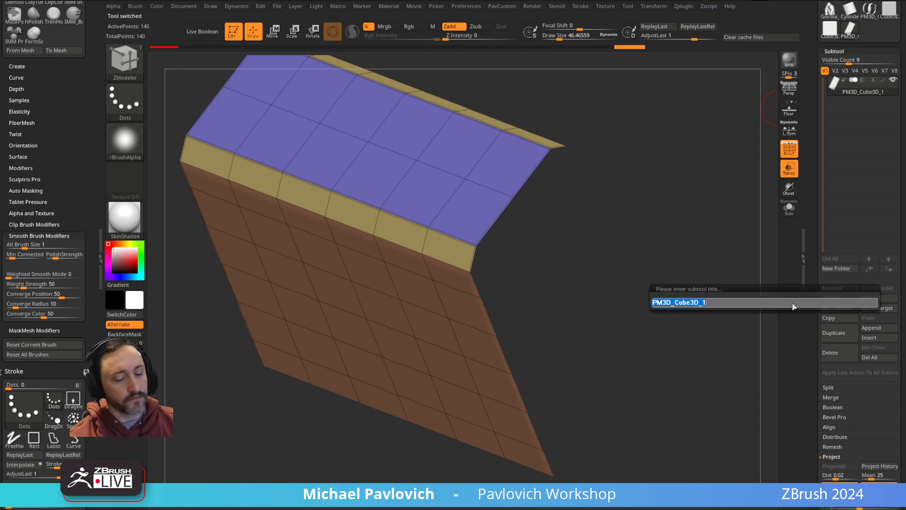
pyautogui.write('USETHIS')
pyautogui.press('Return')
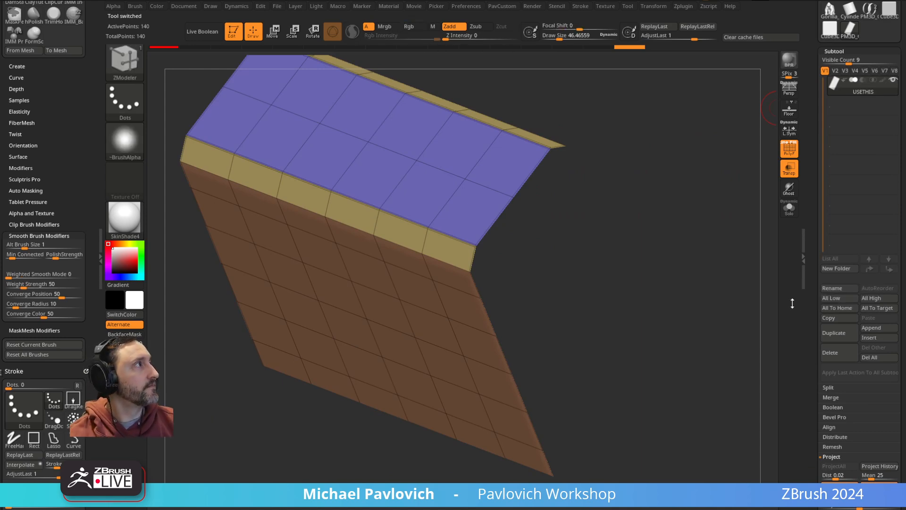
# Step: Assign the USETHIS mesh as the MicroPoly of the barrel bands and return to the ZModeler brush
pyautogui.moveTo(815, 177); pyautogui.dragTo(819, 113)
pyautogui.click(871, 160)
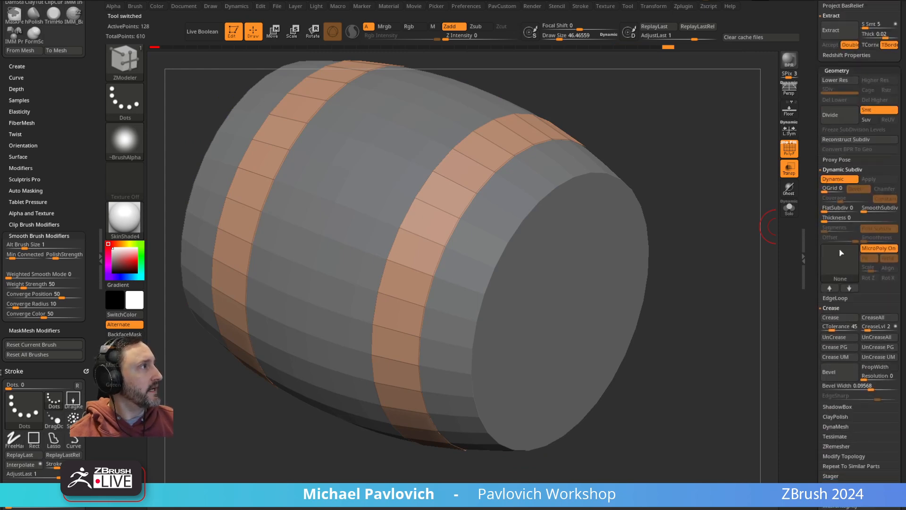
pyautogui.click(842, 261)
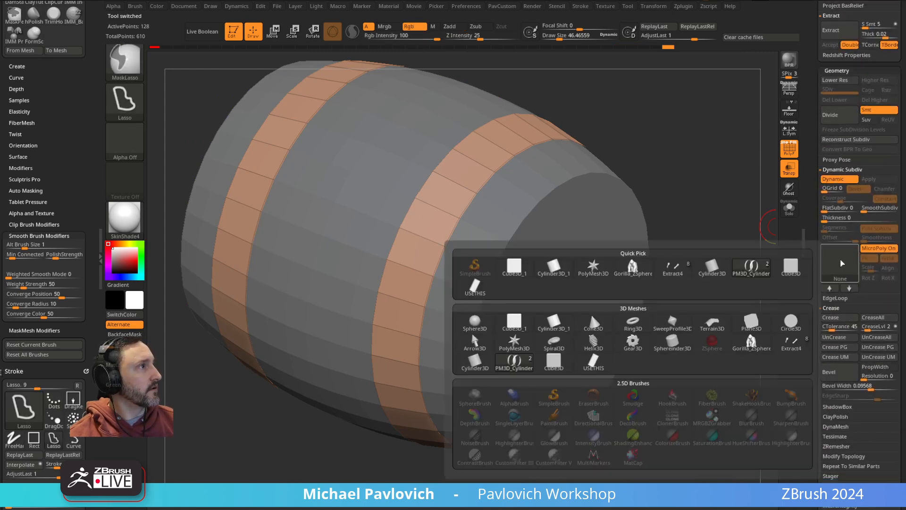
pyautogui.click(475, 286)
pyautogui.press('b')
pyautogui.press('z')
pyautogui.press('m')
pyautogui.moveTo(701, 229)
pyautogui.mouseDown()
pyautogui.moveTo(702, 219)
pyautogui.moveTo(703, 227)
pyautogui.mouseUp()
# Step: Switch to the USETHIS piece and delete the inner edge loops that cross its border strips
pyautogui.scroll(10, 814, 292)
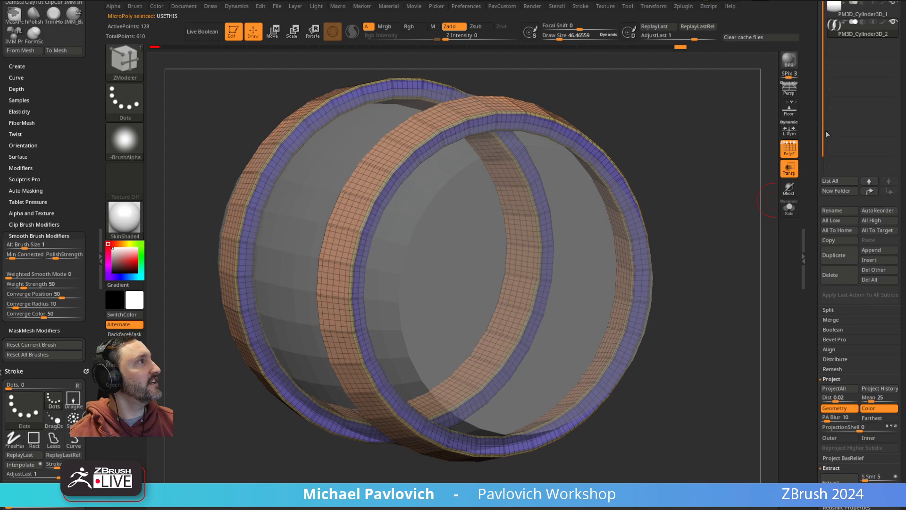
pyautogui.moveTo(830, 141); pyautogui.dragTo(820, 211)
pyautogui.click(853, 175)
pyautogui.moveTo(700, 191); pyautogui.dragTo(746, 181)
pyautogui.keyDown('alt'); pyautogui.moveTo(555, 364); pyautogui.dragTo(491, 376); pyautogui.keyUp('alt')
pyautogui.keyDown('alt'); pyautogui.moveTo(714, 247); pyautogui.dragTo(638, 286); pyautogui.keyUp('alt')
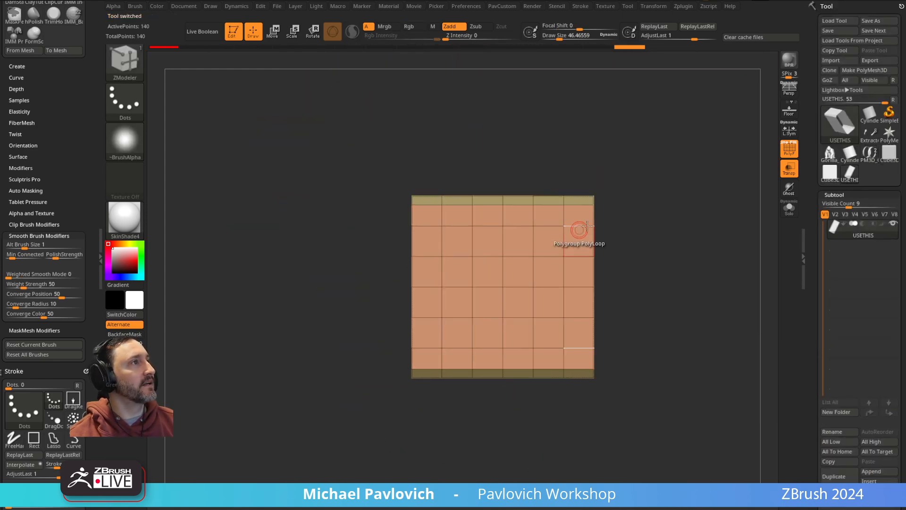
pyautogui.press('space')
pyautogui.click(534, 304)
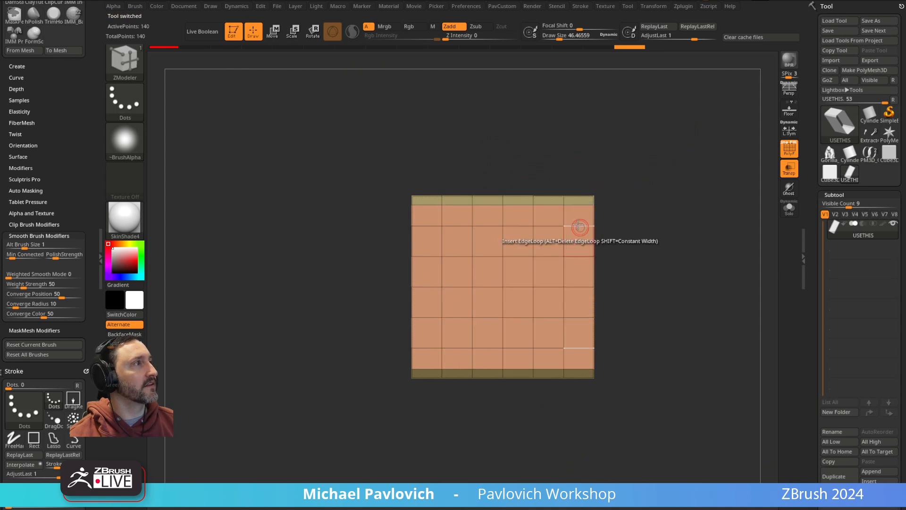
pyautogui.keyDown('alt'); pyautogui.click(503, 222); pyautogui.keyUp('alt')
pyautogui.keyDown('alt'); pyautogui.click(473, 221); pyautogui.keyUp('alt')
pyautogui.keyDown('alt'); pyautogui.click(442, 217); pyautogui.keyUp('alt')
# Step: Delete the remaining interior edge loops parallel to the border strips on the USETHIS piece's front, back and sides
pyautogui.moveTo(654, 207); pyautogui.dragTo(607, 204)
pyautogui.keyDown('alt'); pyautogui.click(515, 228); pyautogui.keyUp('alt')
pyautogui.keyDown('alt'); pyautogui.click(515, 256); pyautogui.keyUp('alt')
pyautogui.keyDown('alt'); pyautogui.click(515, 286); pyautogui.keyUp('alt')
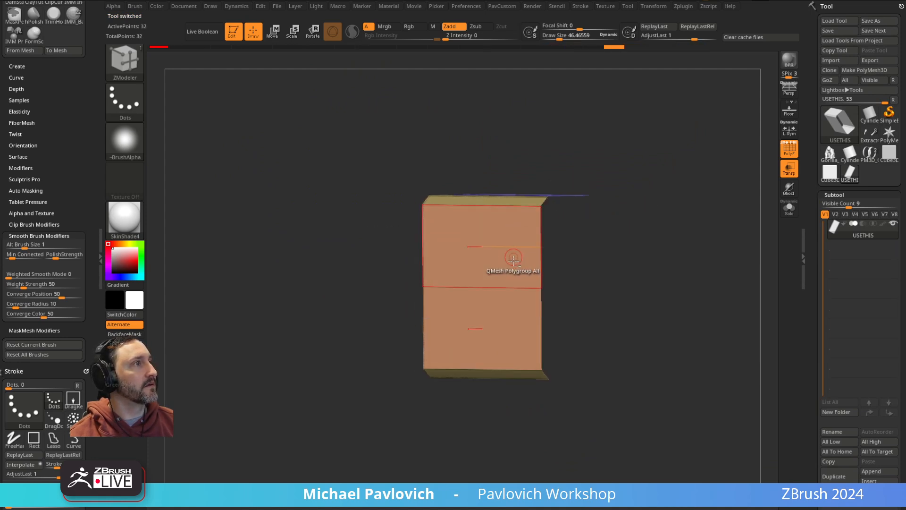
pyautogui.moveTo(595, 236); pyautogui.dragTo(661, 153)
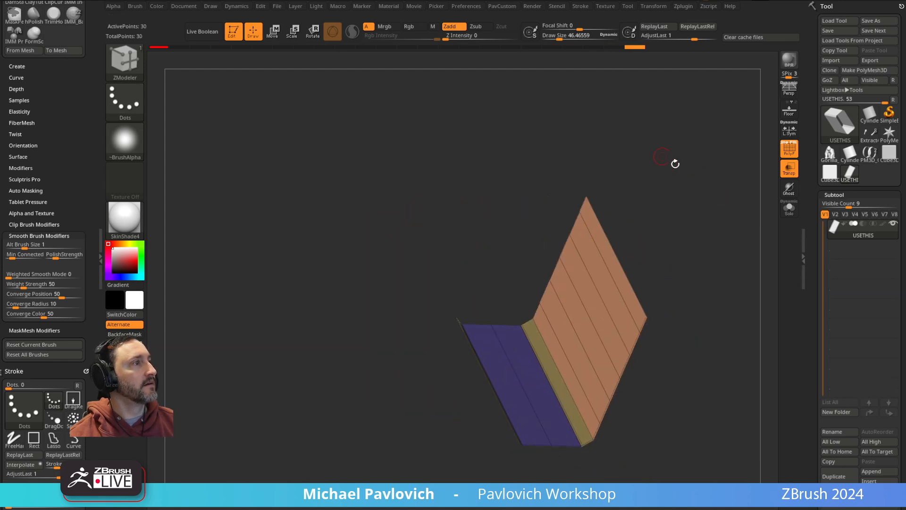
pyautogui.keyDown('alt'); pyautogui.click(537, 333); pyautogui.keyUp('alt')
pyautogui.keyDown('alt'); pyautogui.click(557, 315); pyautogui.keyUp('alt')
pyautogui.keyDown('alt'); pyautogui.click(573, 300); pyautogui.keyUp('alt')
pyautogui.keyDown('shift'); pyautogui.moveTo(671, 210); pyautogui.dragTo(778, 208); pyautogui.keyUp('shift')
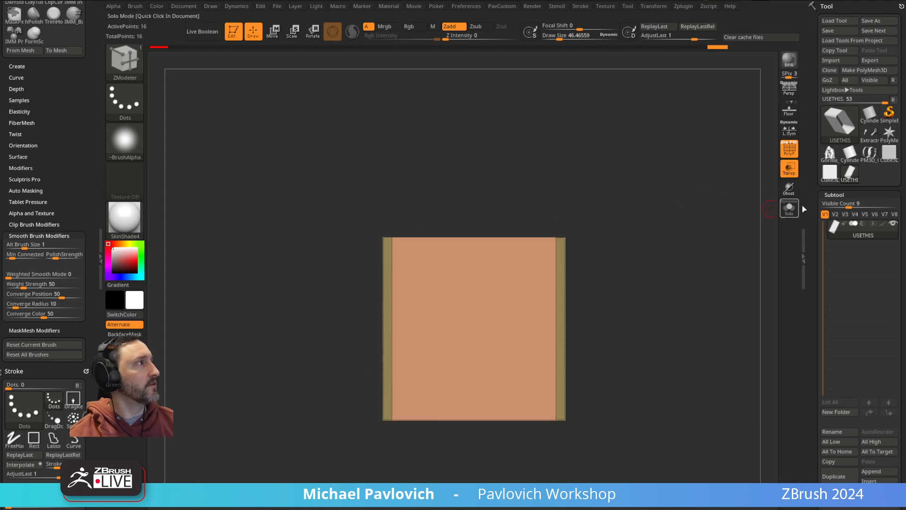
# Step: Reassign the simplified USETHIS mesh as the MicroPoly of the barrel bands
pyautogui.click(868, 158)
pyautogui.keyDown('alt'); pyautogui.moveTo(706, 256); pyautogui.dragTo(689, 134); pyautogui.keyUp('alt')
pyautogui.press('space')
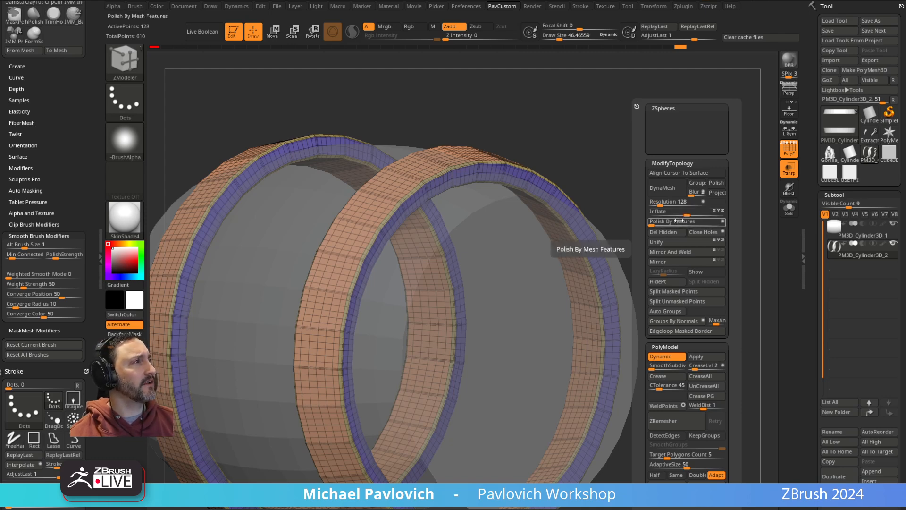
pyautogui.moveTo(815, 204); pyautogui.dragTo(810, 45)
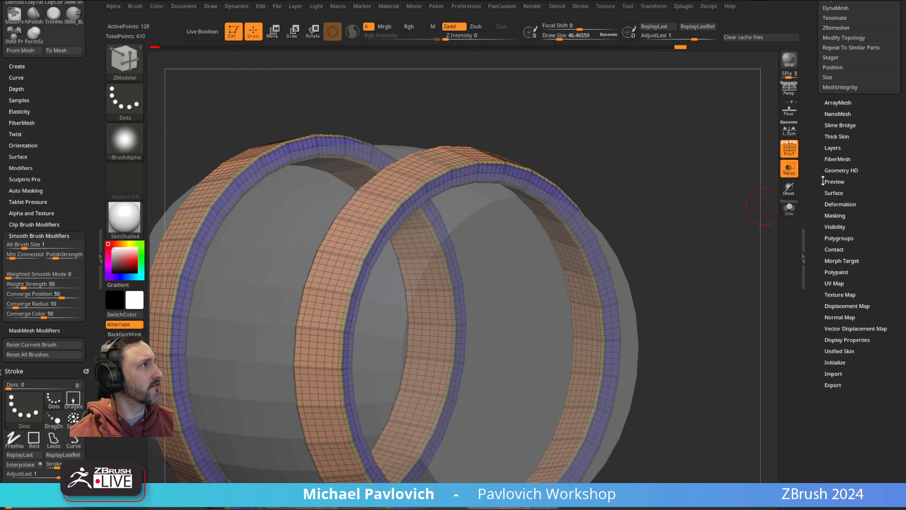
pyautogui.moveTo(829, 190); pyautogui.dragTo(798, 401)
pyautogui.keyDown('alt'); pyautogui.moveTo(711, 227); pyautogui.dragTo(709, 184); pyautogui.keyUp('alt')
pyautogui.moveTo(814, 201); pyautogui.dragTo(817, 134)
pyautogui.moveTo(813, 310); pyautogui.dragTo(813, 221)
pyautogui.keyDown('ctrl'); pyautogui.click(839, 299); pyautogui.keyUp('ctrl')
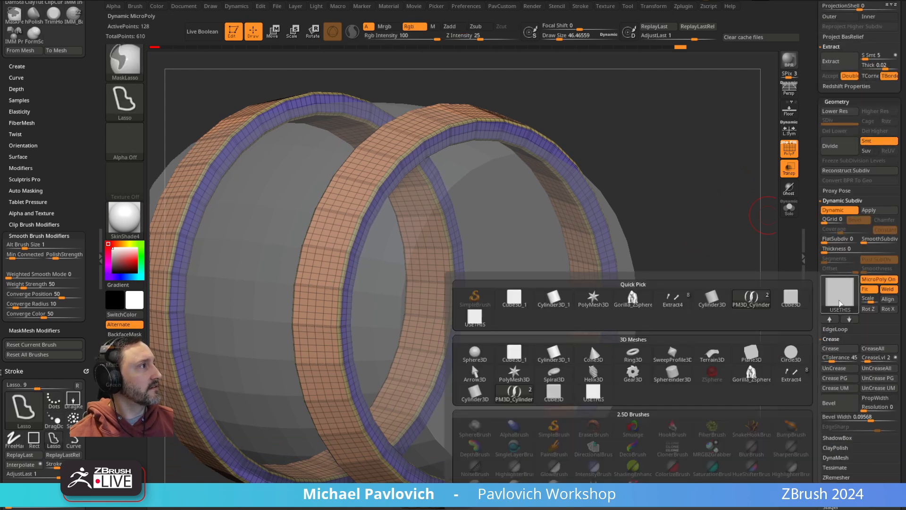
pyautogui.click(478, 324)
pyautogui.keyDown('alt'); pyautogui.moveTo(725, 274); pyautogui.dragTo(728, 261); pyautogui.keyUp('alt')
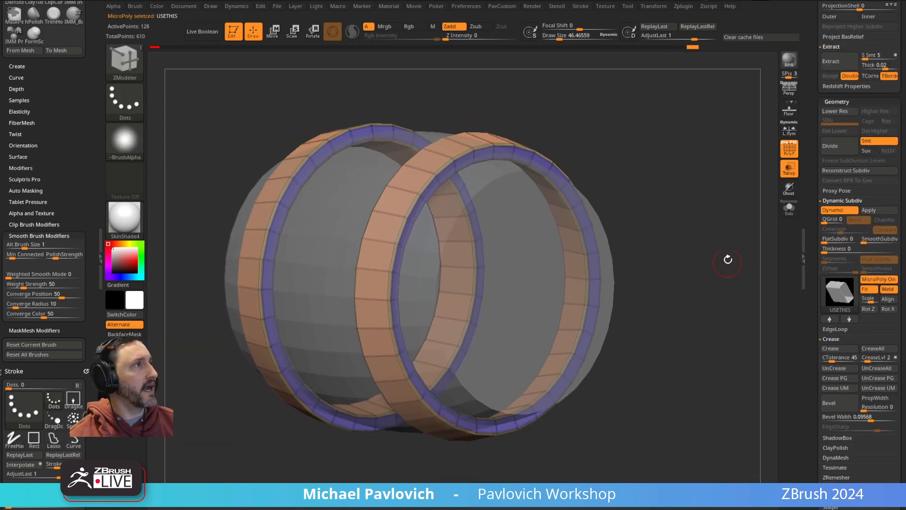
# Step: Toggle dynamic subdivision on the bands to compare the MicroPoly geometry with the base strips
pyautogui.click(861, 211)
pyautogui.click(842, 212)
pyautogui.click(842, 212)
pyautogui.click(841, 212)
# Step: Turn off the bands' dynamic subdivision, divide the strips once and delete the lower subdivision level
pyautogui.keyDown('alt'); pyautogui.moveTo(715, 255); pyautogui.dragTo(726, 257); pyautogui.keyUp('alt')
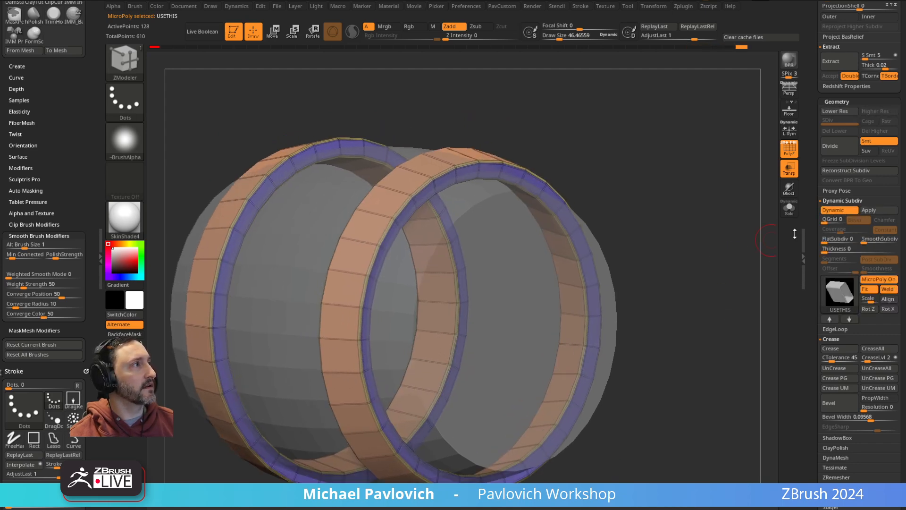
pyautogui.click(833, 212)
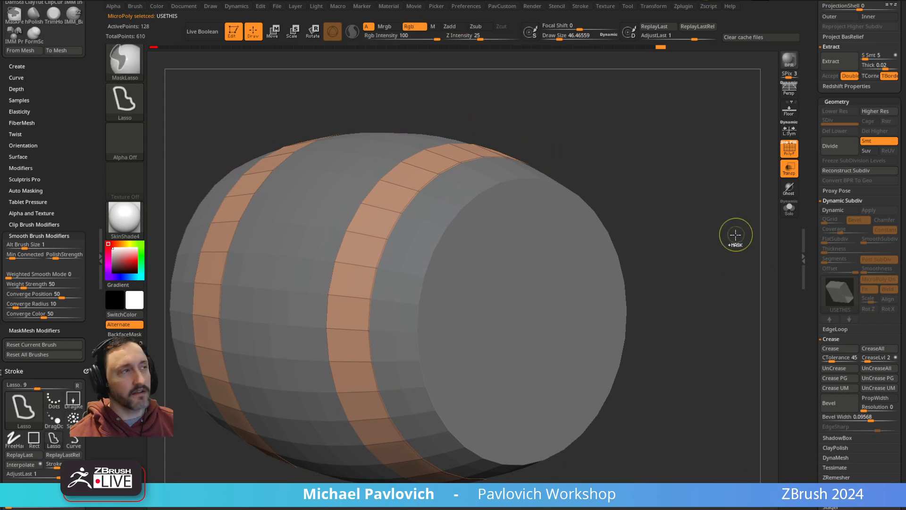
pyautogui.click(836, 132)
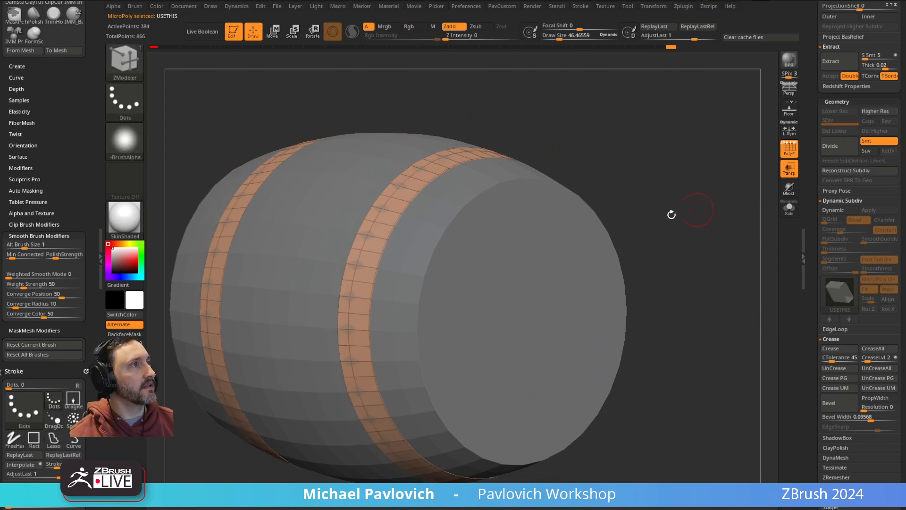
# Step: Delete the center edge loop of the band nearest the barrel's visible end and turn dynamic subdivision back on
pyautogui.press('space')
pyautogui.moveTo(382, 217); pyautogui.dragTo(378, 214)
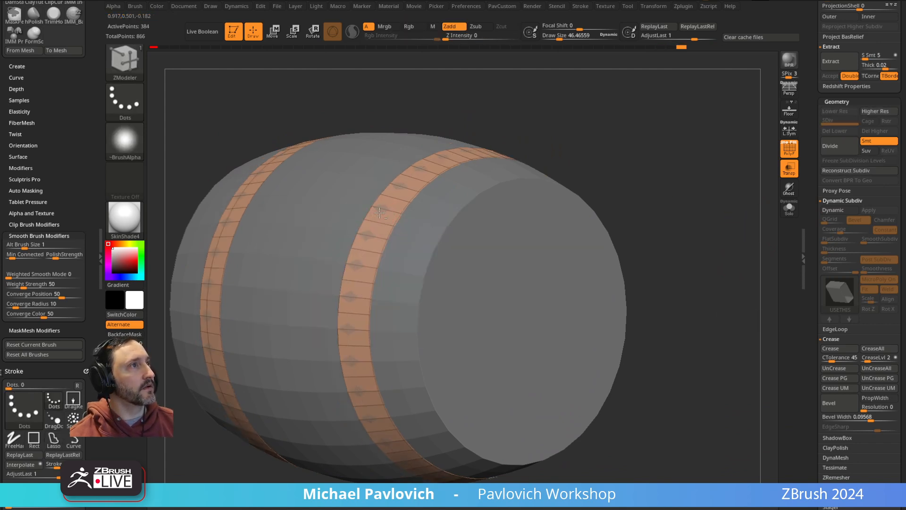
pyautogui.click(833, 208)
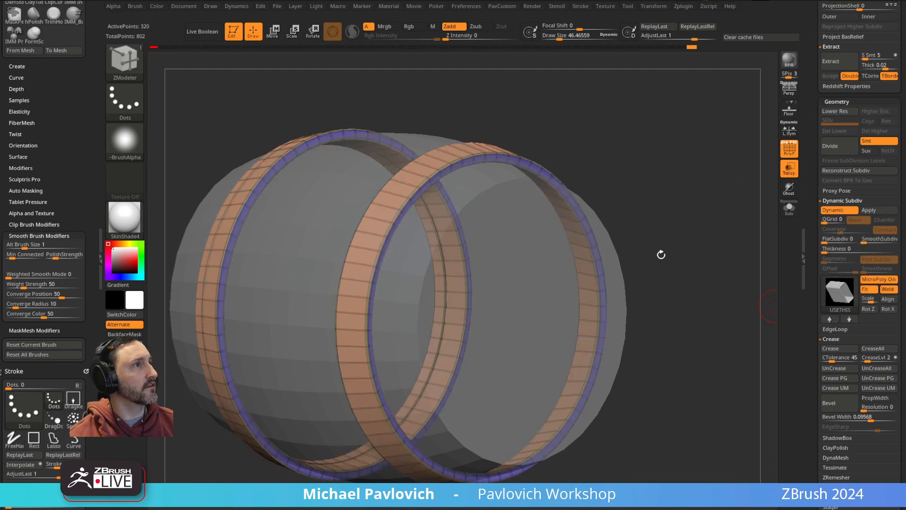
# Step: Isolate the single-row band on the barrel and bring the two-row band back into view
pyautogui.moveTo(383, 221); pyautogui.dragTo(625, 194, button='right')
pyautogui.keyDown('ctrl'); pyautogui.keyDown('shift'); pyautogui.moveTo(536, 126); pyautogui.dragTo(353, 508); pyautogui.keyUp('shift'); pyautogui.keyUp('ctrl')
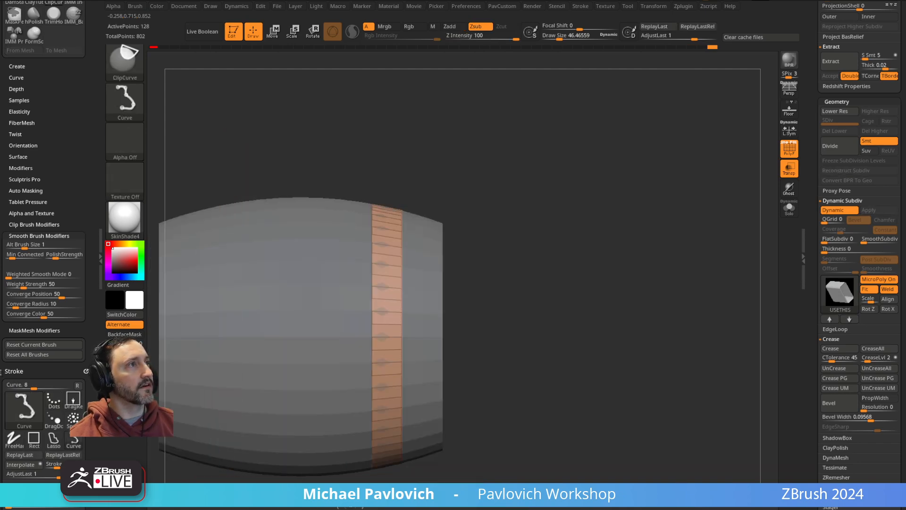
pyautogui.press('4')
pyautogui.click(606, 232)
pyautogui.moveTo(643, 243); pyautogui.dragTo(733, 201, button='right')
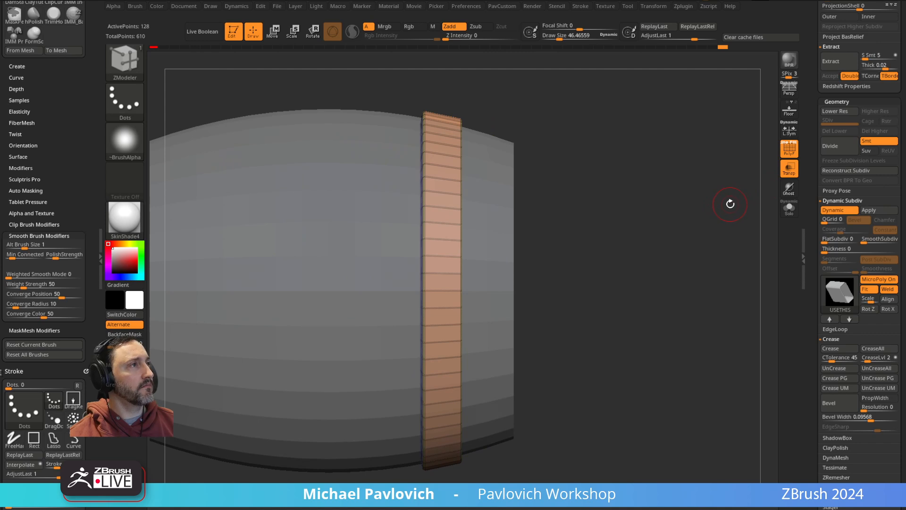
pyautogui.keyDown('ctrl'); pyautogui.keyDown('shift'); pyautogui.click(725, 203); pyautogui.keyUp('shift'); pyautogui.keyUp('ctrl')
pyautogui.press('f')
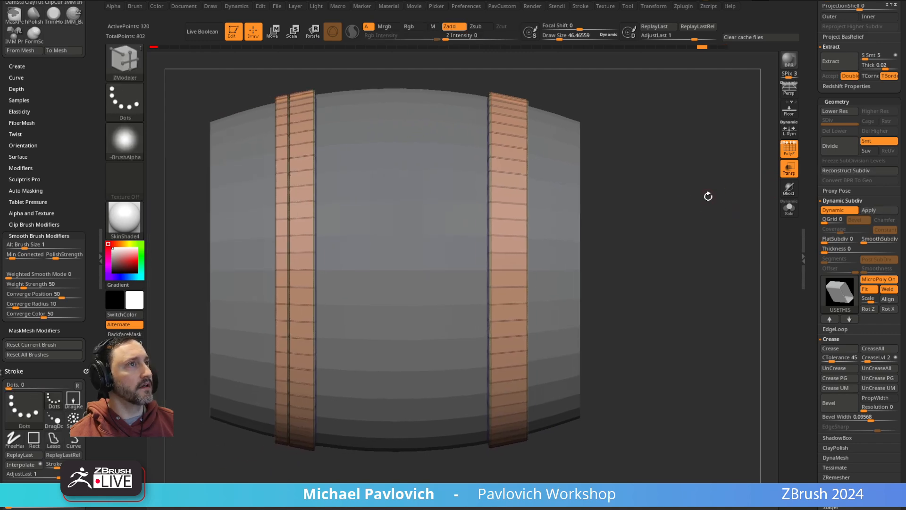
# Step: Slide the two-row band's center edge loop toward its outer edge using EdgeLoop Complete, and turn dynamic subdivision back on
pyautogui.press('space')
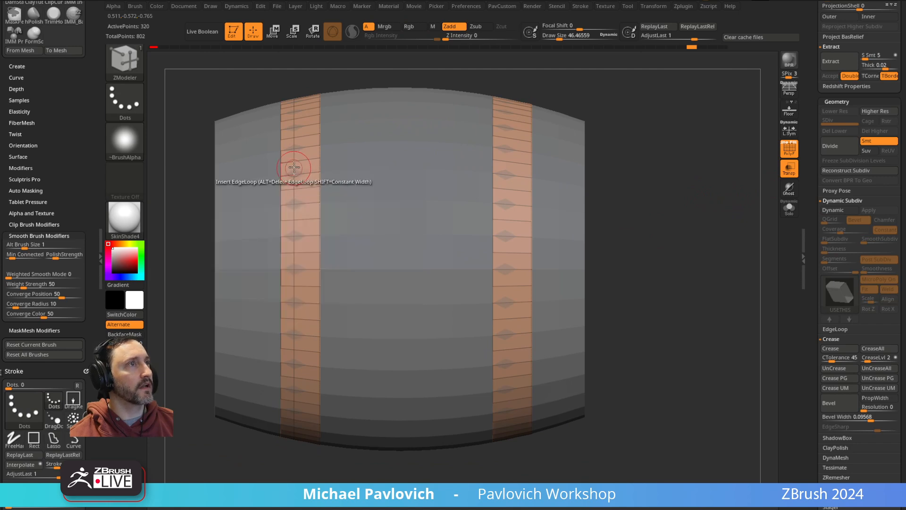
pyautogui.press('space')
pyautogui.click(355, 187)
pyautogui.click(294, 290)
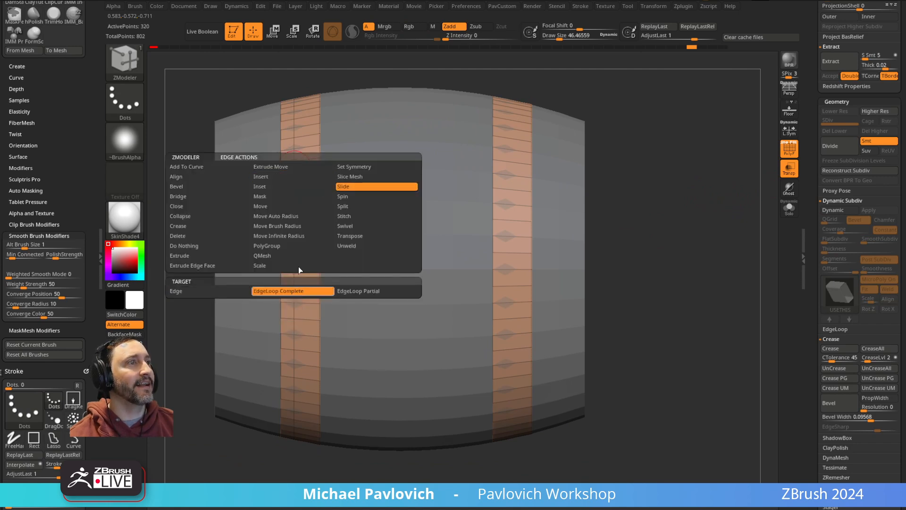
pyautogui.moveTo(298, 195)
pyautogui.mouseDown()
pyautogui.moveTo(285, 200)
pyautogui.moveTo(313, 203)
pyautogui.moveTo(293, 207)
pyautogui.mouseUp()
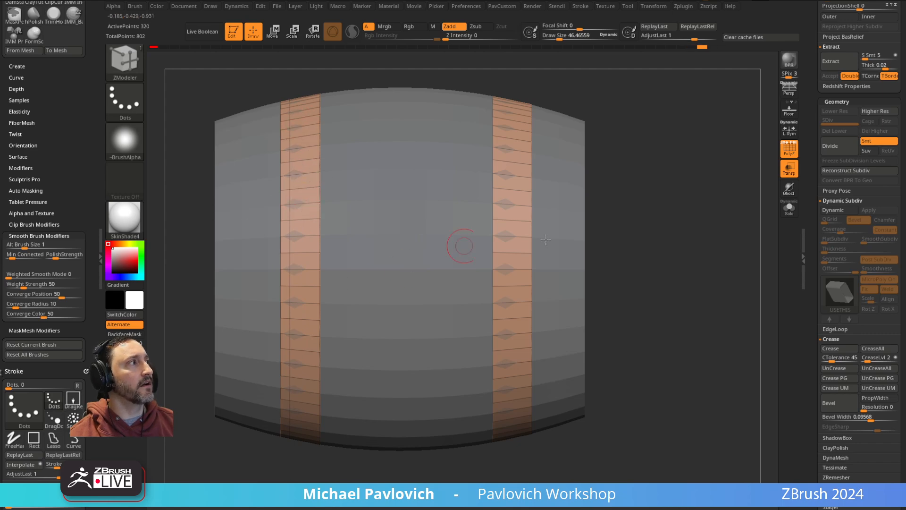
pyautogui.click(829, 209)
pyautogui.hotkey('shift', 'f')
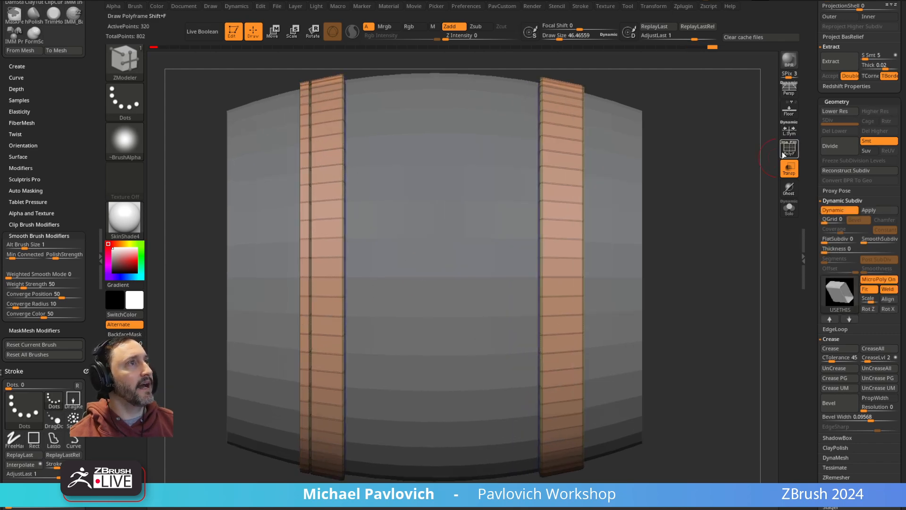
# Step: Turn off the bands' dynamic subdivision and insert an edge loop around the band nearest the barrel's visible end
pyautogui.moveTo(718, 182); pyautogui.dragTo(521, 250)
pyautogui.press('2')
pyautogui.moveTo(677, 179); pyautogui.dragTo(661, 132)
pyautogui.hotkey('shift', 'f')
pyautogui.hotkey('shift', 'd')
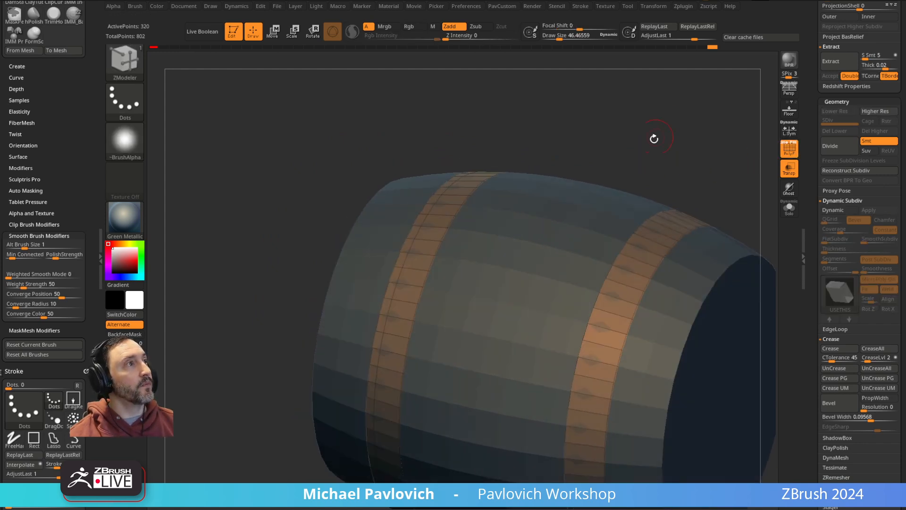
pyautogui.press('space')
pyautogui.keyDown('alt'); pyautogui.moveTo(738, 172); pyautogui.dragTo(607, 87); pyautogui.keyUp('alt')
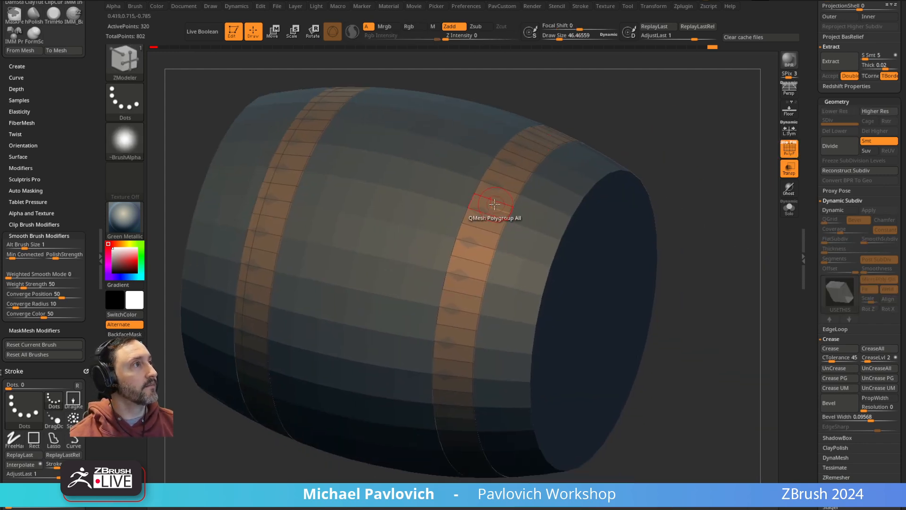
pyautogui.press('space')
pyautogui.click(480, 211)
pyautogui.click(472, 324)
pyautogui.click(499, 202)
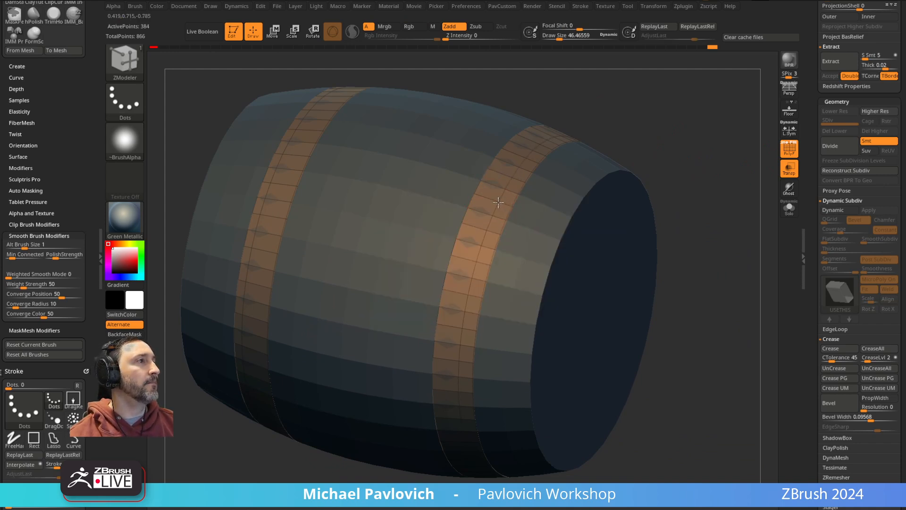
# Step: Collapse a few edges on the newly divided band nearest the barrel's visible end
pyautogui.keyDown('alt'); pyautogui.moveTo(711, 180); pyautogui.dragTo(640, 165); pyautogui.keyUp('alt')
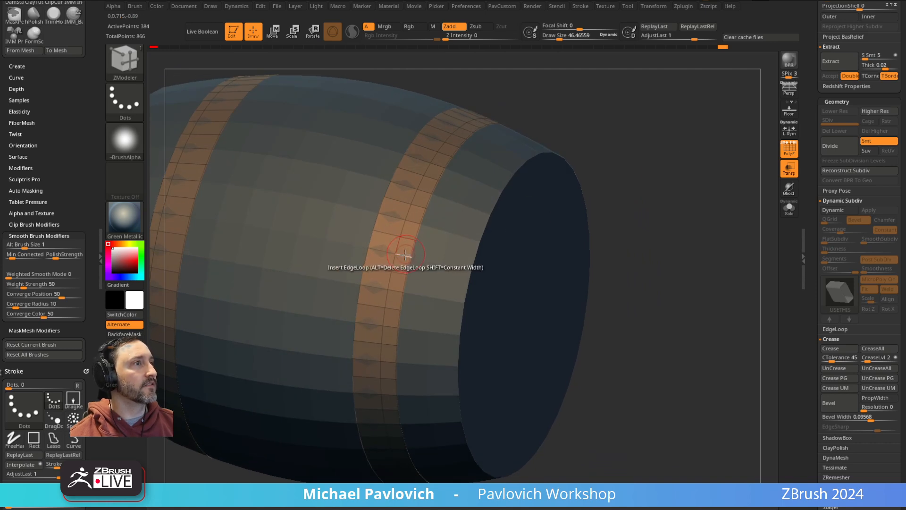
pyautogui.press('space')
pyautogui.click(303, 267)
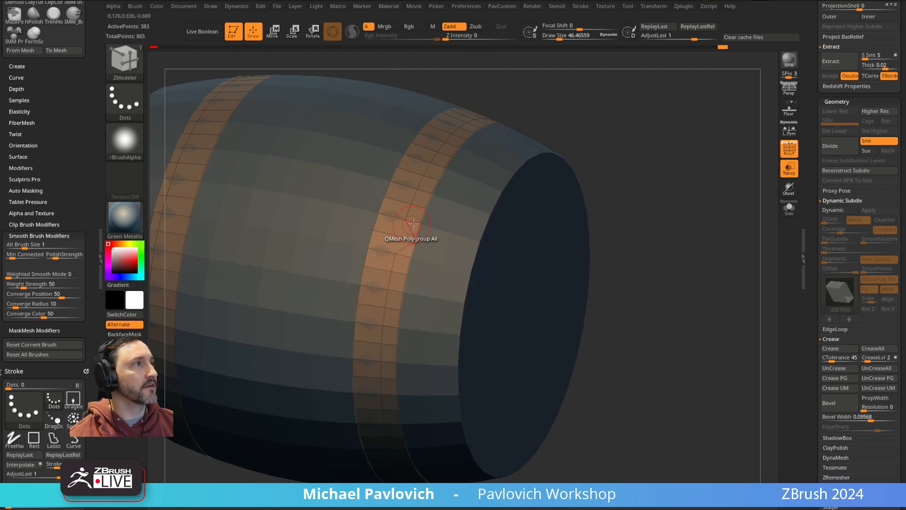
pyautogui.click(419, 206)
pyautogui.moveTo(609, 151); pyautogui.dragTo(645, 175)
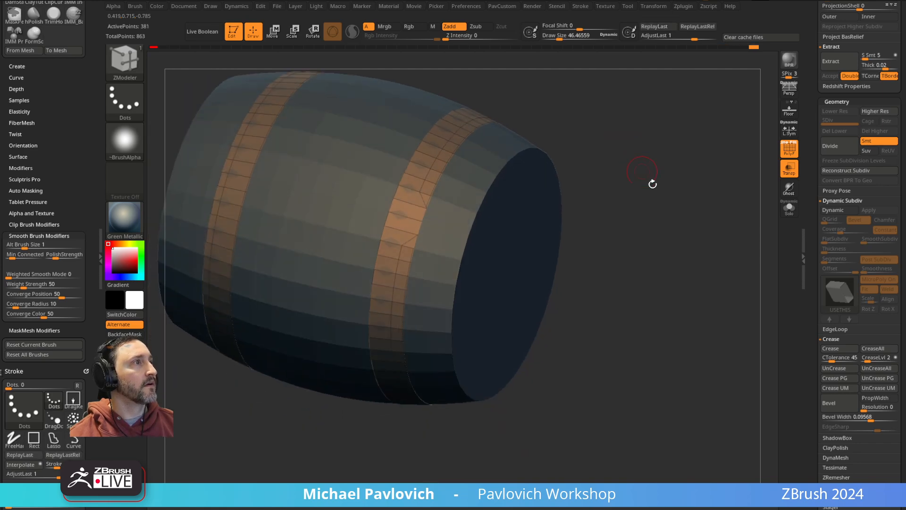
# Step: Turn on dynamic subdivision and examine how the MicroPoly geometry follows the slid and collapsed edges
pyautogui.click(832, 210)
pyautogui.keyDown('alt'); pyautogui.moveTo(678, 207); pyautogui.dragTo(688, 124); pyautogui.keyUp('alt')
pyautogui.click(789, 152)
pyautogui.click(789, 150)
pyautogui.moveTo(698, 196); pyautogui.dragTo(670, 200)
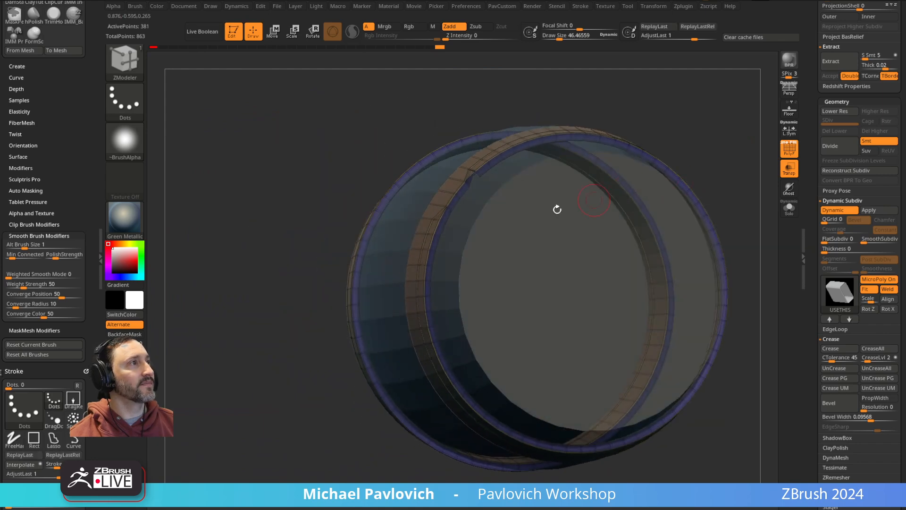
pyautogui.moveTo(722, 150); pyautogui.dragTo(757, 164)
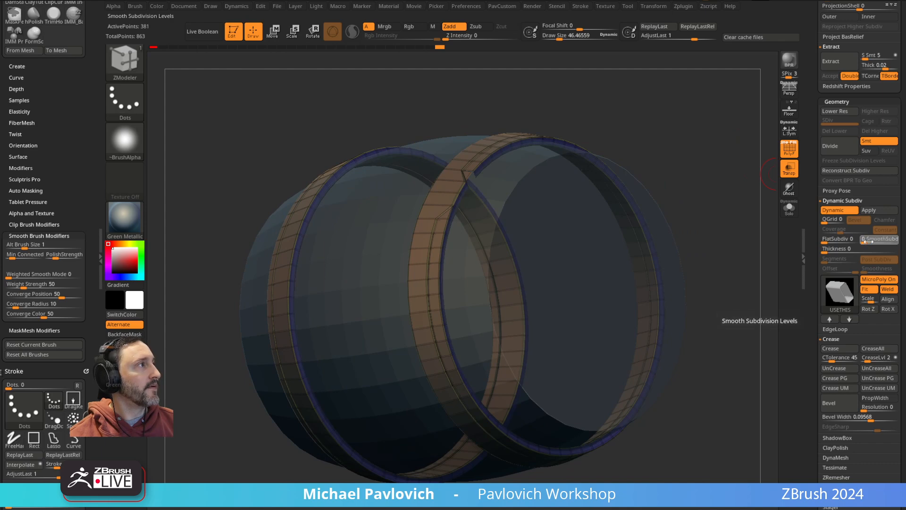
pyautogui.moveTo(870, 242); pyautogui.dragTo(873, 240)
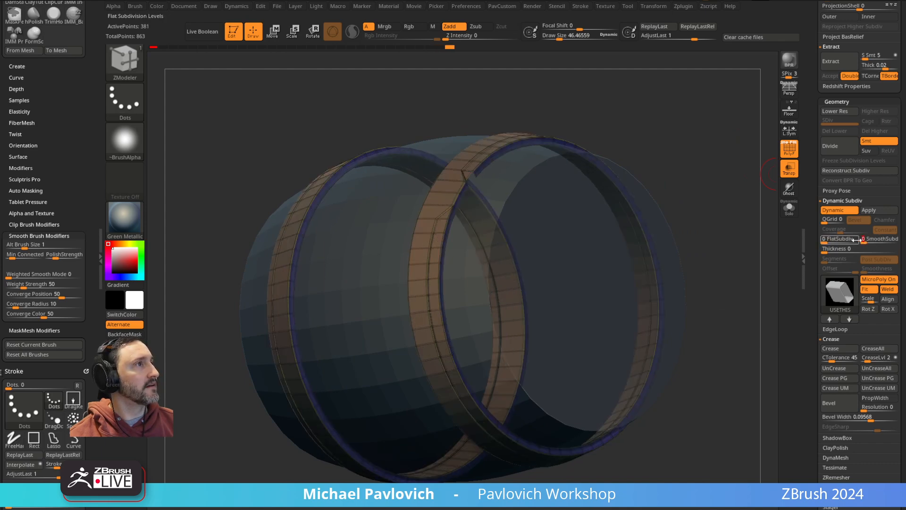
pyautogui.moveTo(663, 267); pyautogui.dragTo(696, 289)
pyautogui.moveTo(704, 107); pyautogui.dragTo(704, 206)
# Step: Hide the polyframes, compare the bands with dynamic subdivision off and on, and apply it to the mesh
pyautogui.hotkey('shift', 'f')
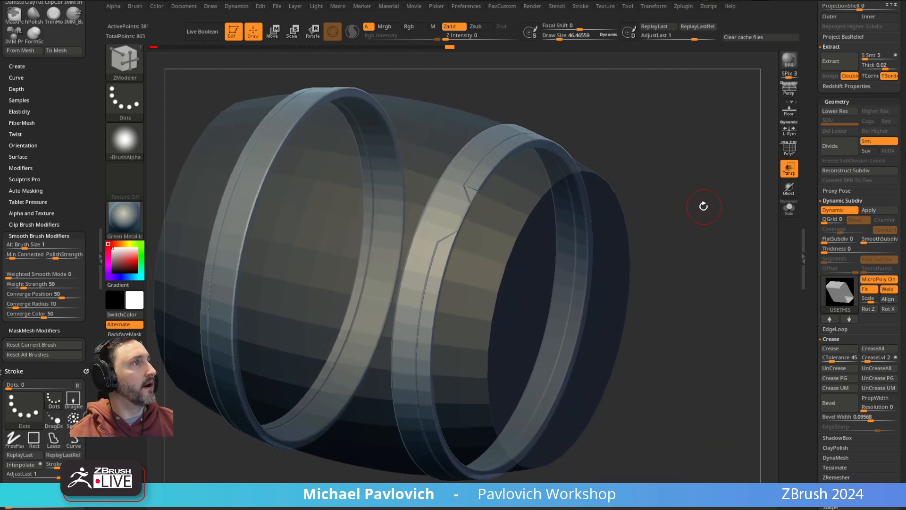
pyautogui.moveTo(684, 238); pyautogui.dragTo(708, 249)
pyautogui.hotkey('shift', 'd')
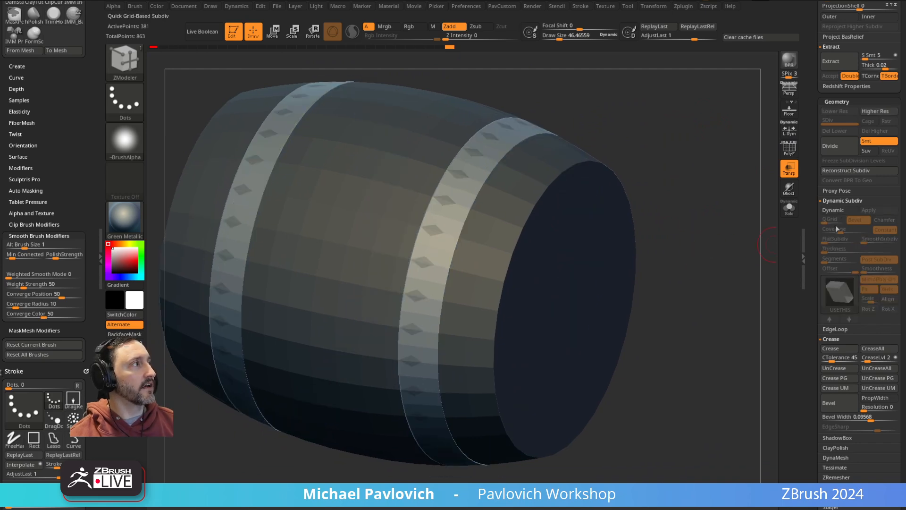
pyautogui.hotkey('shift', 'd')
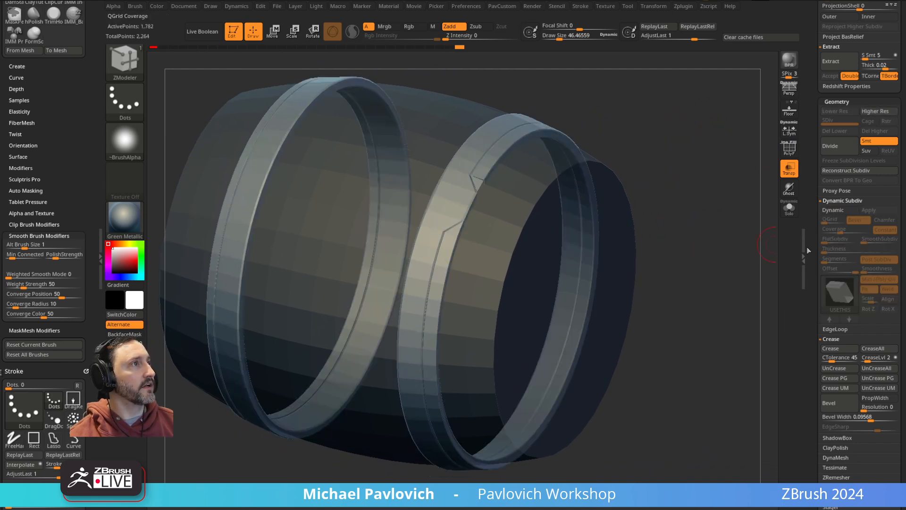
# Step: Isolate the bands with polyframes shown and examine the applied MicroPoly geometry
pyautogui.click(785, 152)
pyautogui.moveTo(725, 215); pyautogui.dragTo(710, 161)
pyautogui.keyDown('ctrl'); pyautogui.keyDown('shift'); pyautogui.moveTo(696, 131); pyautogui.dragTo(660, 186); pyautogui.keyUp('shift'); pyautogui.keyUp('ctrl')
pyautogui.hotkey('ctrl', 'shift', 'a')
pyautogui.press('b')
pyautogui.press('z')
pyautogui.press('m')
pyautogui.moveTo(738, 182)
pyautogui.mouseDown()
pyautogui.moveTo(625, 183)
pyautogui.moveTo(797, 196)
pyautogui.mouseUp()
pyautogui.moveTo(672, 181); pyautogui.dragTo(691, 190)
pyautogui.keyDown('ctrl'); pyautogui.keyDown('shift'); pyautogui.click(690, 197); pyautogui.keyUp('shift'); pyautogui.keyUp('ctrl')
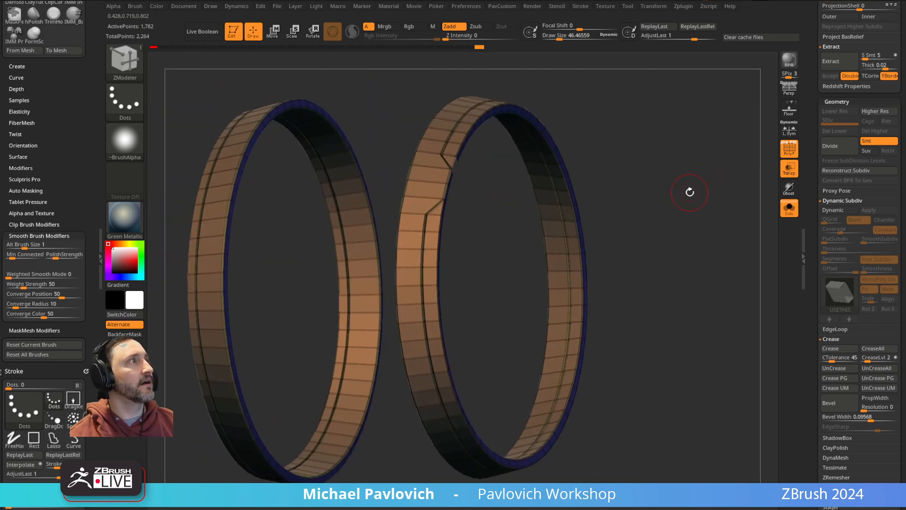
# Step: Delete the bands subtool and assign a new polygroup to two two-row bands around the barrel
pyautogui.moveTo(810, 156); pyautogui.dragTo(815, 273)
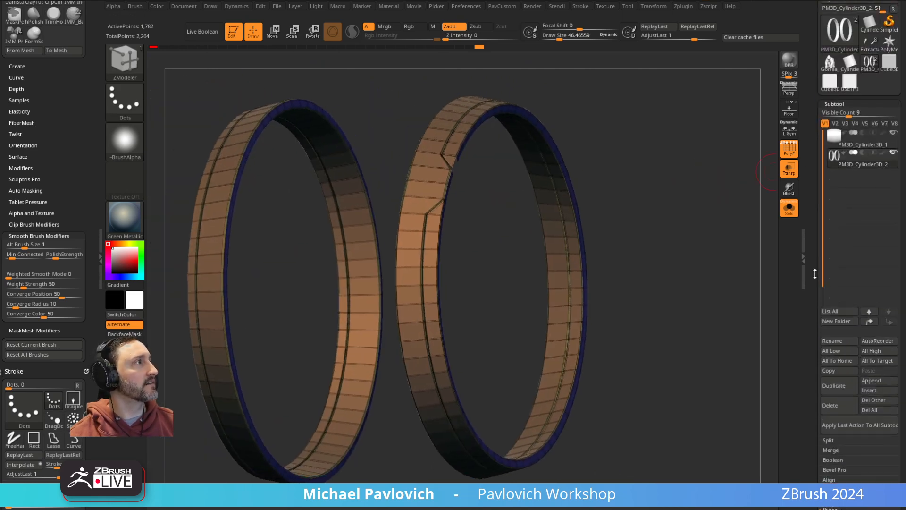
pyautogui.click(831, 406)
pyautogui.moveTo(717, 201); pyautogui.dragTo(546, 204)
pyautogui.press('space')
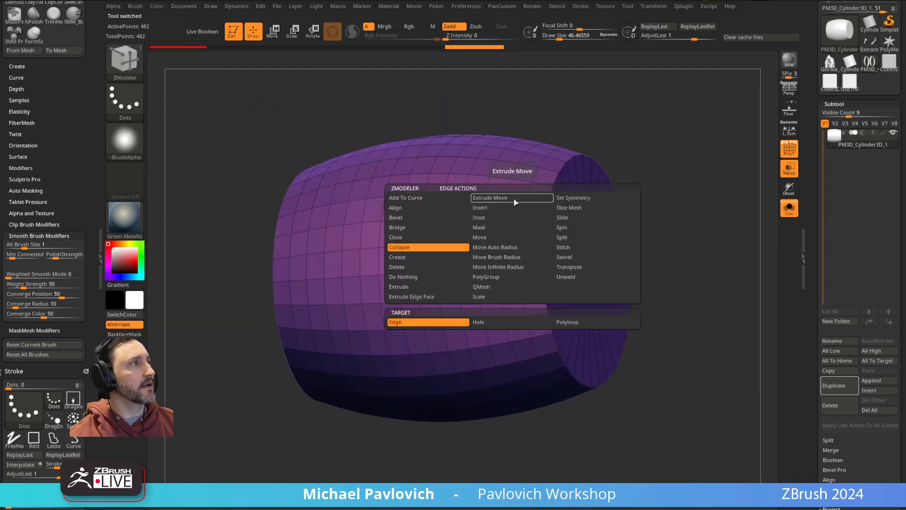
pyautogui.click(491, 279)
pyautogui.click(516, 200)
pyautogui.moveTo(613, 142); pyautogui.dragTo(684, 137)
pyautogui.click(293, 204)
pyautogui.moveTo(722, 163); pyautogui.dragTo(680, 155)
# Step: Duplicate the barrel subtool and keep only the two polygrouped bands on the copy
pyautogui.click(832, 385)
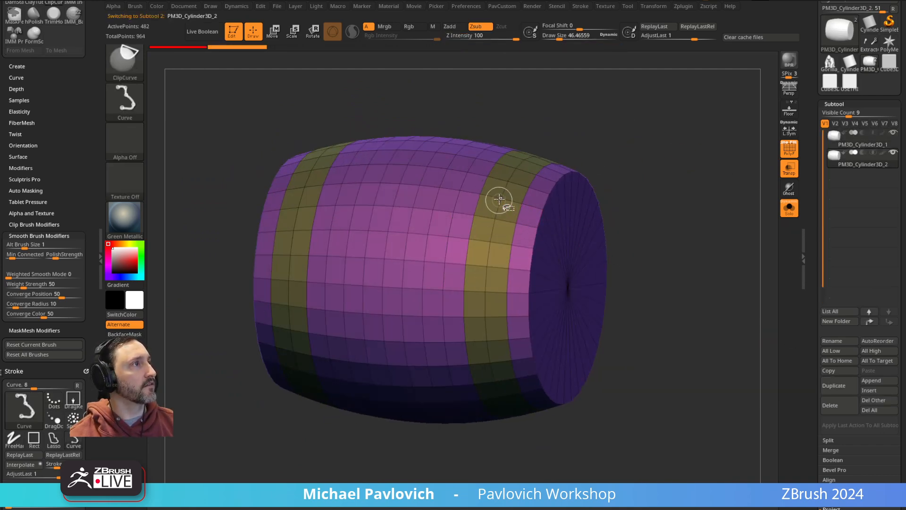
pyautogui.keyDown('ctrl'); pyautogui.keyDown('shift'); pyautogui.click(499, 202); pyautogui.keyUp('shift'); pyautogui.keyUp('ctrl')
pyautogui.press('space')
# Step: Enable dynamic subdivision with MicroPoly on the new bands and use the USETHIS mesh as the piece
pyautogui.moveTo(812, 217); pyautogui.dragTo(813, 121)
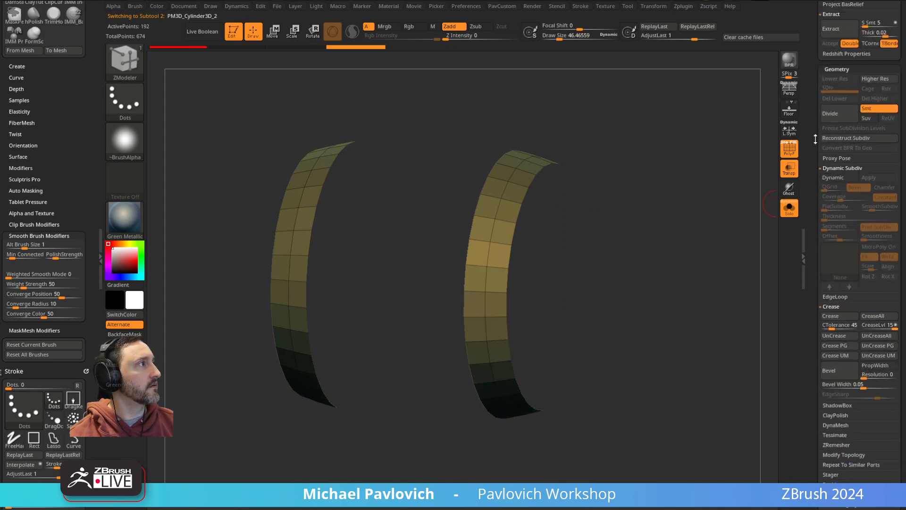
pyautogui.click(854, 179)
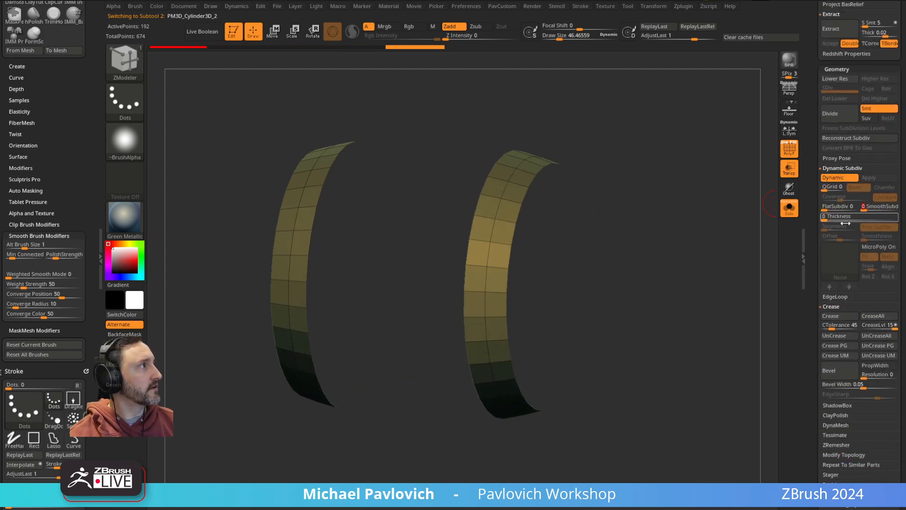
pyautogui.click(867, 248)
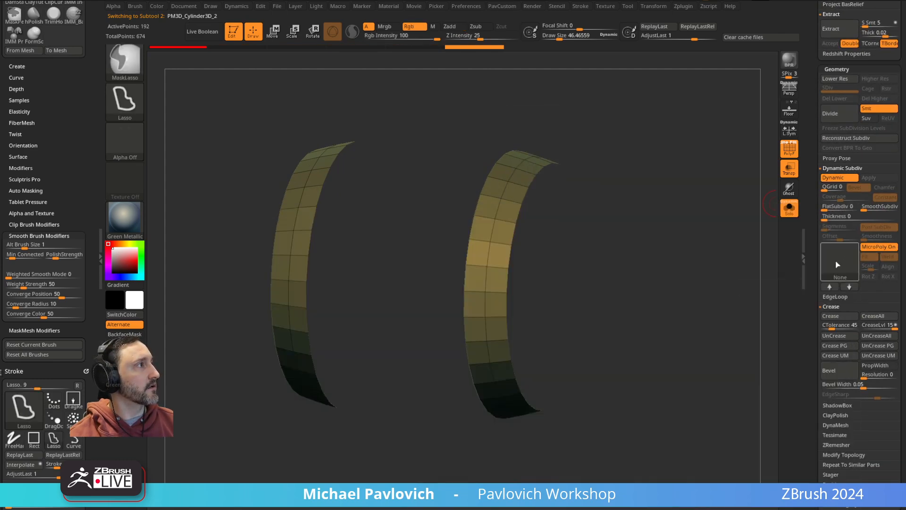
pyautogui.keyDown('ctrl'); pyautogui.click(838, 263); pyautogui.keyUp('ctrl')
pyautogui.click(589, 366)
# Step: Rotate the MicroPoly piece around Z twice so its segments run continuously along the bands
pyautogui.keyDown('ctrl'); pyautogui.moveTo(722, 222); pyautogui.dragTo(722, 161, button='right'); pyautogui.keyUp('ctrl')
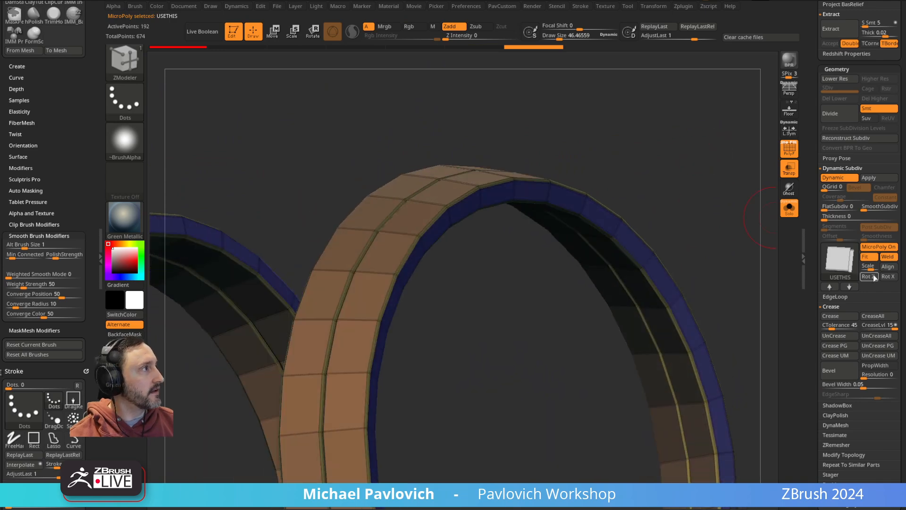
pyautogui.click(871, 277)
pyautogui.moveTo(732, 250); pyautogui.dragTo(659, 209, button='right')
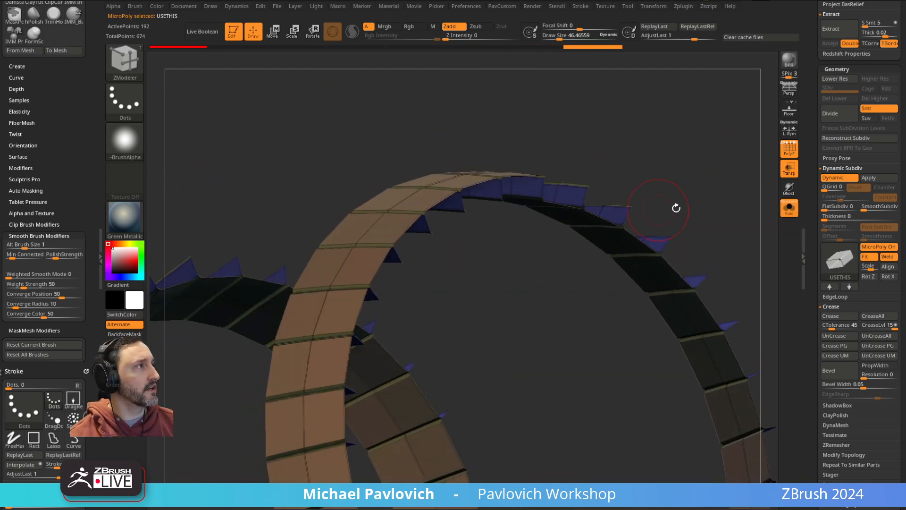
pyautogui.click(870, 279)
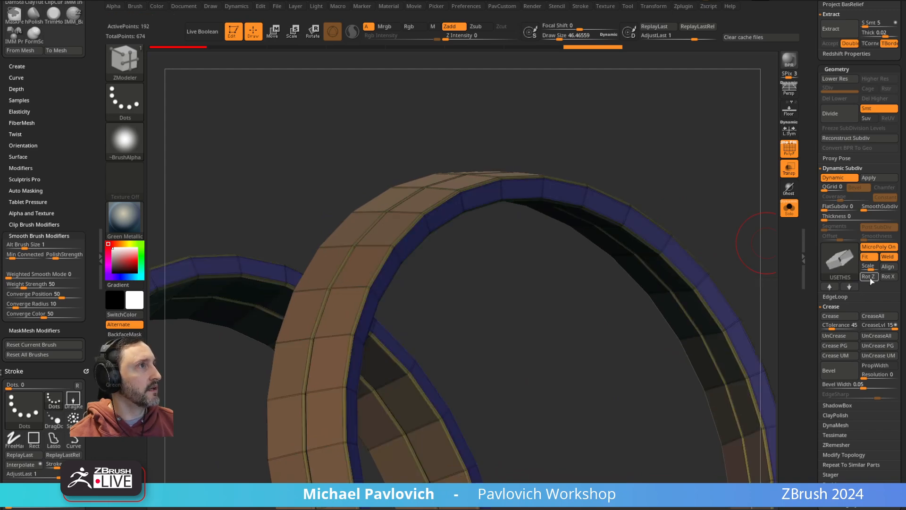
# Step: Apply the dynamic subdivision to the bands to turn the MicroPoly pieces into real geometry
pyautogui.moveTo(657, 154); pyautogui.dragTo(707, 184, button='right')
pyautogui.keyDown('ctrl'); pyautogui.moveTo(649, 189); pyautogui.dragTo(747, 246, button='right'); pyautogui.keyUp('ctrl')
pyautogui.click(869, 178)
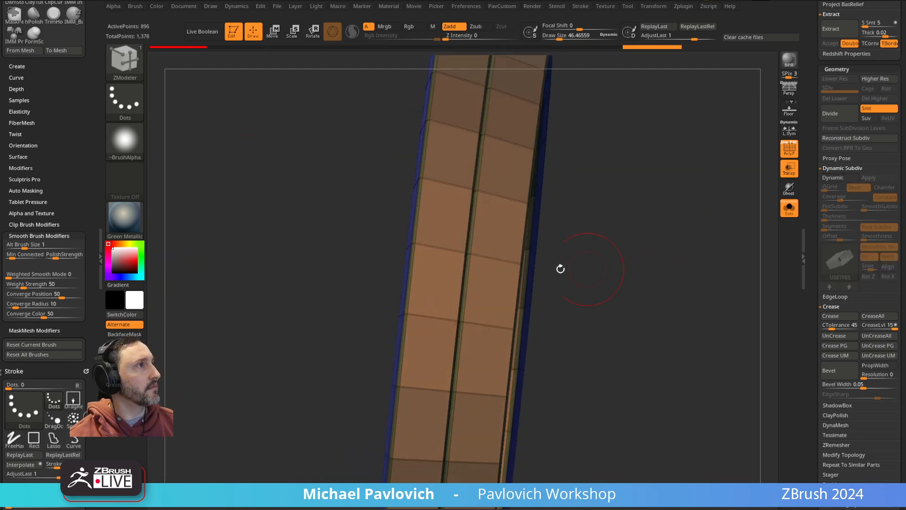
# Step: Try isolating and hiding polygroups of the applied band geometry to separate its outer faces and side strips
pyautogui.moveTo(603, 247); pyautogui.dragTo(587, 229, button='right')
pyautogui.moveTo(587, 228)
pyautogui.keyDown('ctrl'); pyautogui.keyDown('shift'); pyautogui.mouseDown()
pyautogui.moveTo(510, 312)
pyautogui.moveTo(501, 351)
pyautogui.mouseUp(); pyautogui.keyUp('shift'); pyautogui.keyUp('ctrl')
pyautogui.keyDown('ctrl'); pyautogui.keyDown('shift'); pyautogui.click(500, 351); pyautogui.keyUp('shift'); pyautogui.keyUp('ctrl')
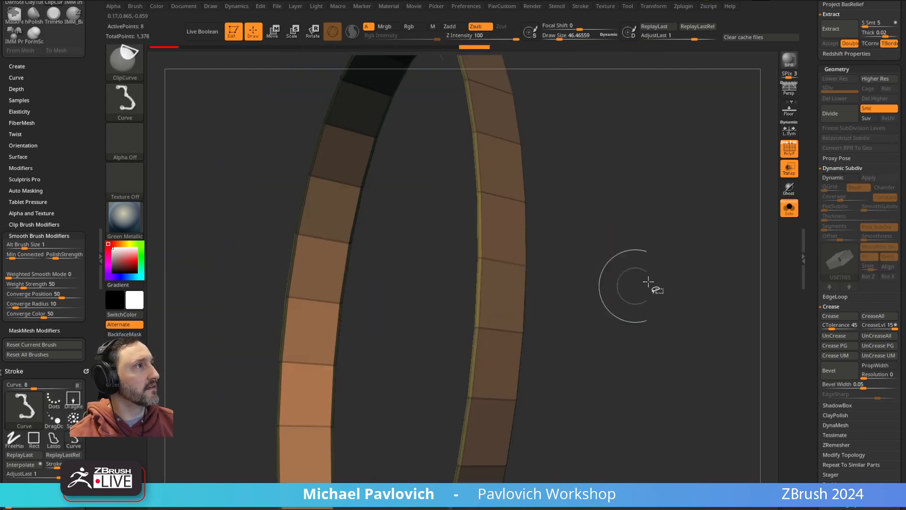
pyautogui.moveTo(661, 265); pyautogui.dragTo(683, 267, button='right')
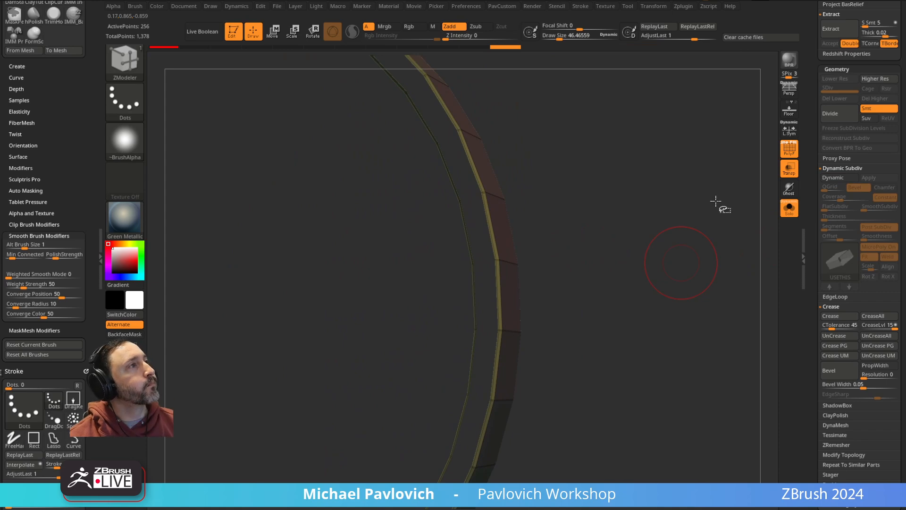
pyautogui.hotkey('ctrl', 'shift')
pyautogui.keyDown('ctrl'); pyautogui.keyDown('shift'); pyautogui.click(673, 192); pyautogui.keyUp('shift'); pyautogui.keyUp('ctrl')
pyautogui.moveTo(673, 192); pyautogui.dragTo(625, 191, button='right')
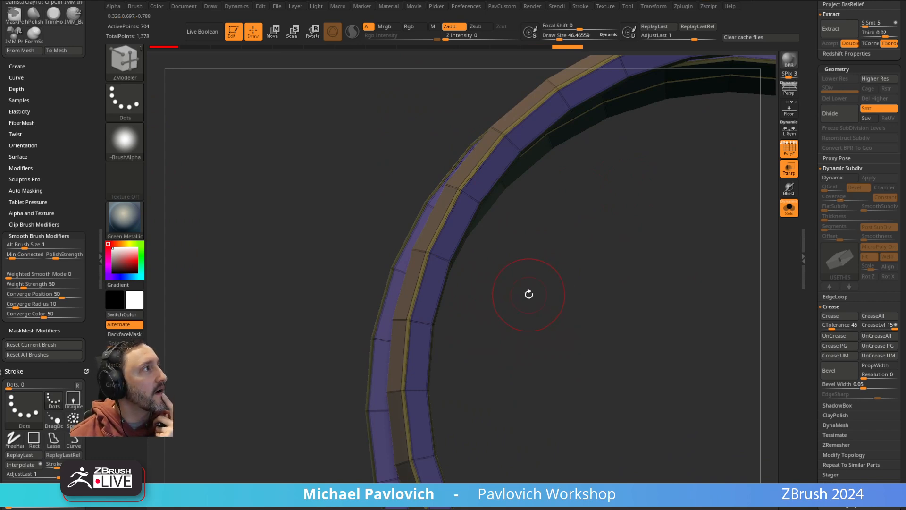
pyautogui.keyDown('ctrl'); pyautogui.keyDown('shift'); pyautogui.click(551, 321); pyautogui.keyUp('shift'); pyautogui.keyUp('ctrl')
pyautogui.moveTo(562, 303)
pyautogui.mouseDown(button='right')
pyautogui.moveTo(765, 222)
pyautogui.moveTo(723, 223)
pyautogui.mouseUp(button='right')
# Step: Undo the polygroup visibility changes and the applied dynamic subdivision on the bands, and hide the polyframes
pyautogui.hotkey('ctrl', 'z')
pyautogui.hotkey('ctrl', 'z')
pyautogui.hotkey('ctrl', 'z')
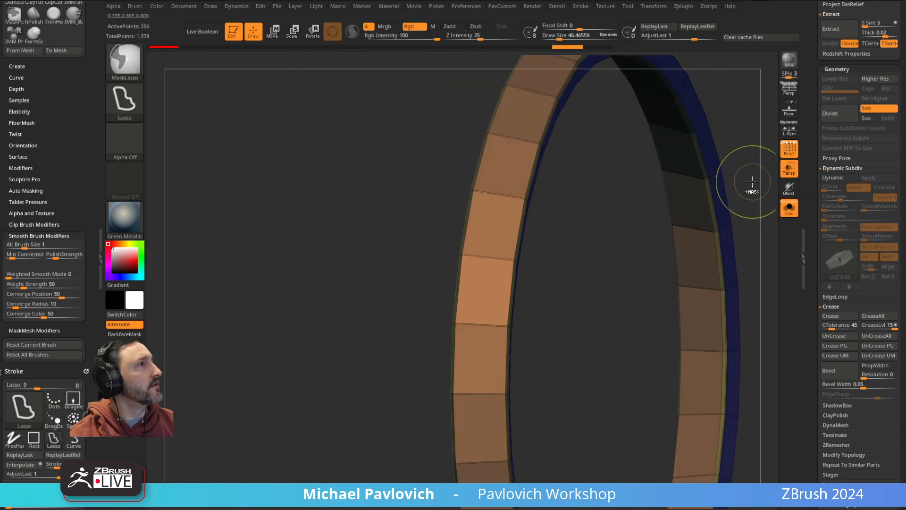
pyautogui.hotkey('ctrl', 'z')
pyautogui.hotkey('ctrl', 'z')
pyautogui.hotkey('ctrl', 'z')
pyautogui.hotkey('ctrl', 'z')
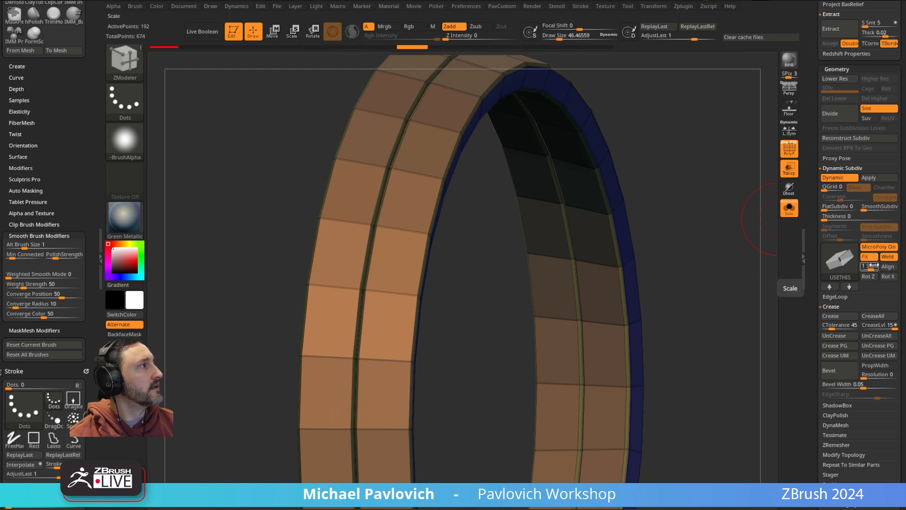
pyautogui.keyDown('ctrl'); pyautogui.moveTo(659, 240); pyautogui.dragTo(714, 198, button='right'); pyautogui.keyUp('ctrl')
pyautogui.hotkey('shift', 'f')
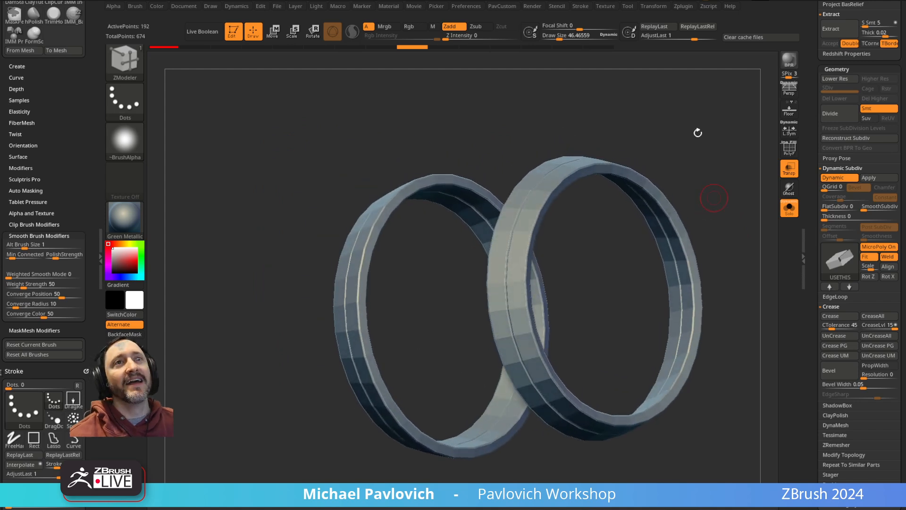
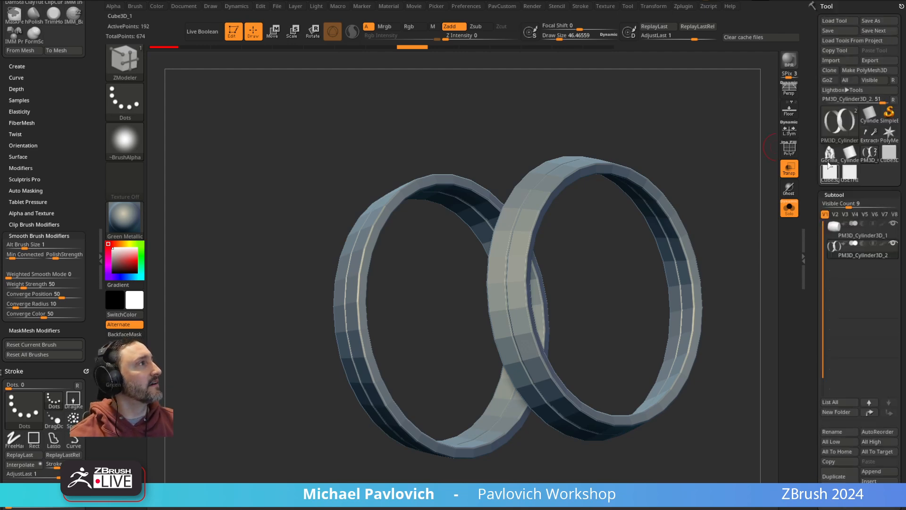
# Step: Switch to the Gorilla_ZSpheres tool, frame the gorilla from the side and enlarge the draw size to about 183
pyautogui.click(829, 167)
pyautogui.moveTo(624, 249)
pyautogui.mouseDown()
pyautogui.moveTo(599, 299)
pyautogui.moveTo(664, 196)
pyautogui.moveTo(675, 202)
pyautogui.moveTo(659, 207)
pyautogui.mouseUp()
pyautogui.press('s')
pyautogui.keyDown('alt'); pyautogui.moveTo(704, 176); pyautogui.dragTo(574, 253); pyautogui.keyUp('alt')
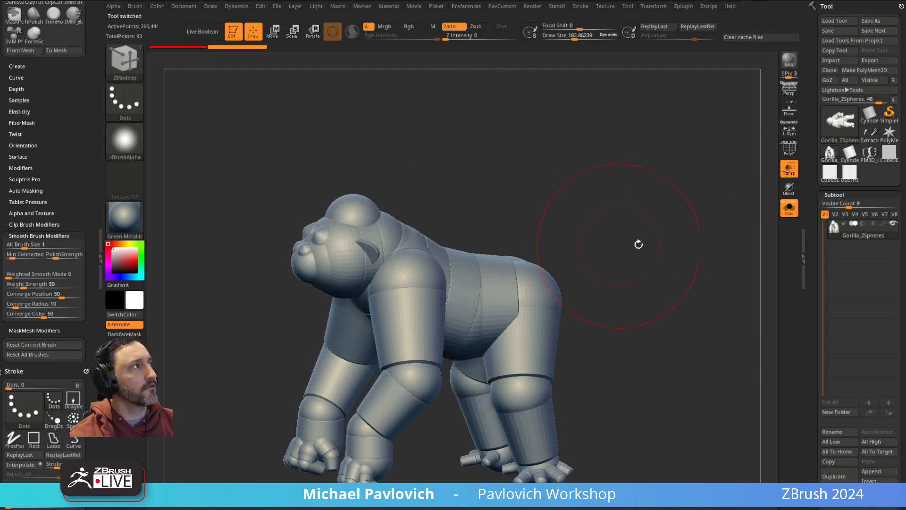
# Step: Switch to the Extract4 gorilla tool and turn off Solo and transparency so all its subtools show normally
pyautogui.click(872, 499)
pyautogui.click(789, 493)
pyautogui.click(868, 154)
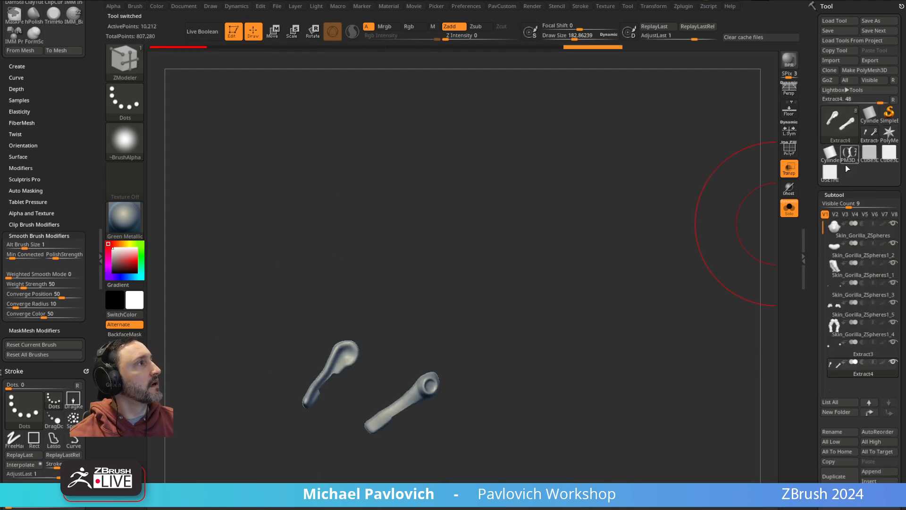
pyautogui.keyDown('alt'); pyautogui.moveTo(807, 358); pyautogui.dragTo(815, 301); pyautogui.keyUp('alt')
pyautogui.click(789, 210)
pyautogui.keyDown('shift'); pyautogui.moveTo(754, 222); pyautogui.dragTo(692, 277); pyautogui.keyUp('shift')
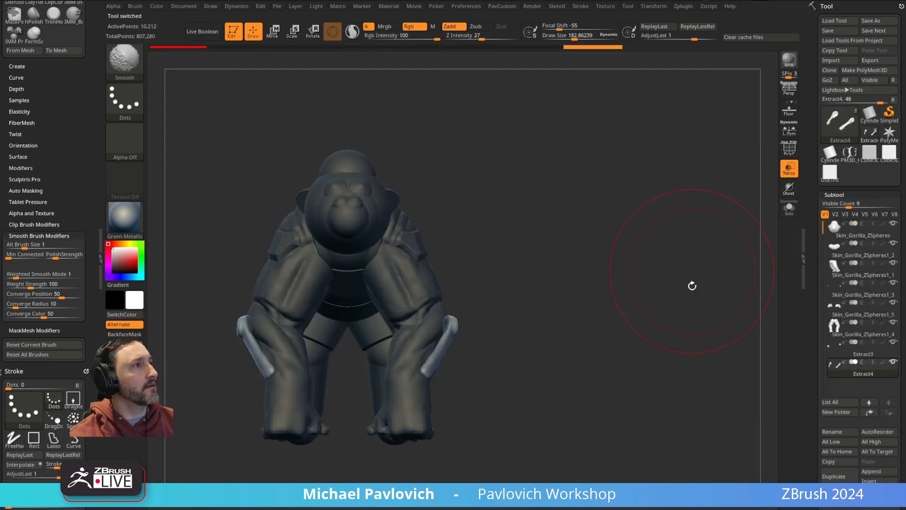
pyautogui.click(789, 170)
pyautogui.moveTo(750, 212)
pyautogui.mouseDown()
pyautogui.moveTo(646, 265)
pyautogui.moveTo(726, 296)
pyautogui.mouseUp()
# Step: Select the Standard brush, append the Merged_Extract5 mesh as a subtool and make it active
pyautogui.press('b')
pyautogui.press('s')
pyautogui.press('t')
pyautogui.press('s')
pyautogui.scroll(-3, 813, 384)
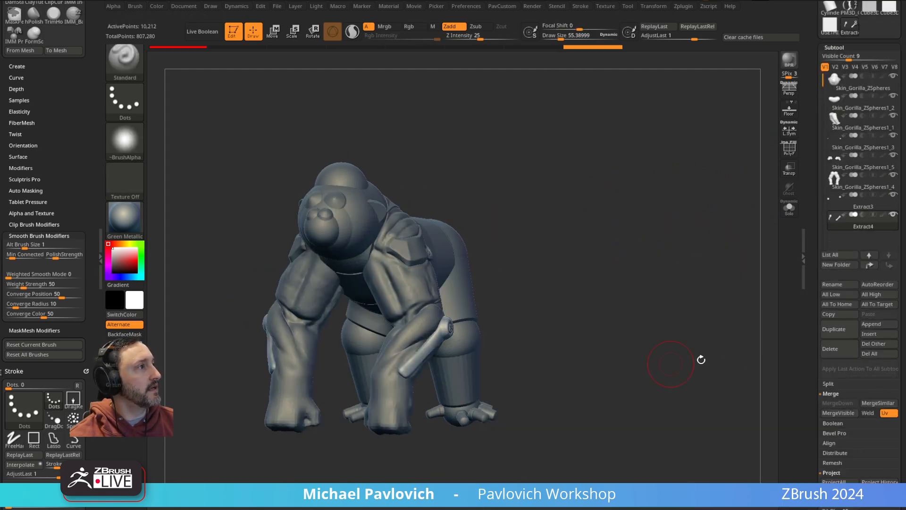
pyautogui.click(879, 324)
pyautogui.click(633, 396)
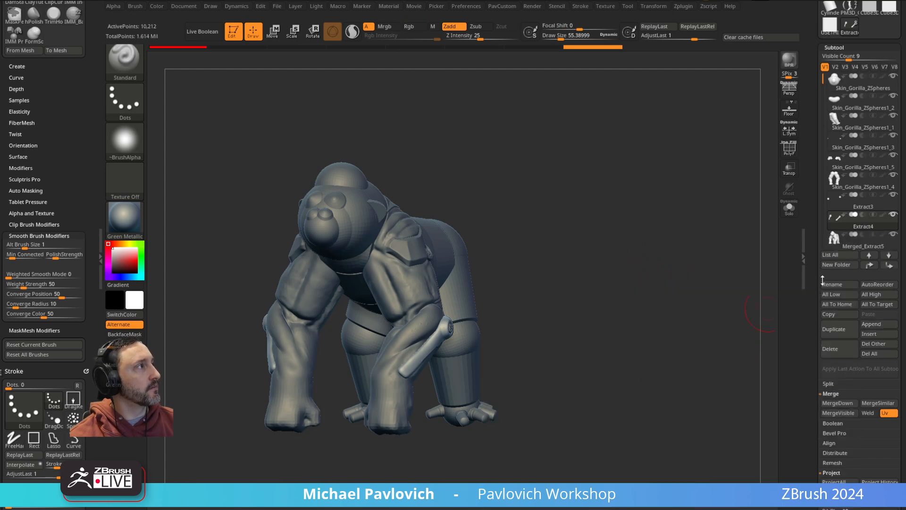
pyautogui.click(847, 244)
pyautogui.press('4')
pyautogui.click(597, 192)
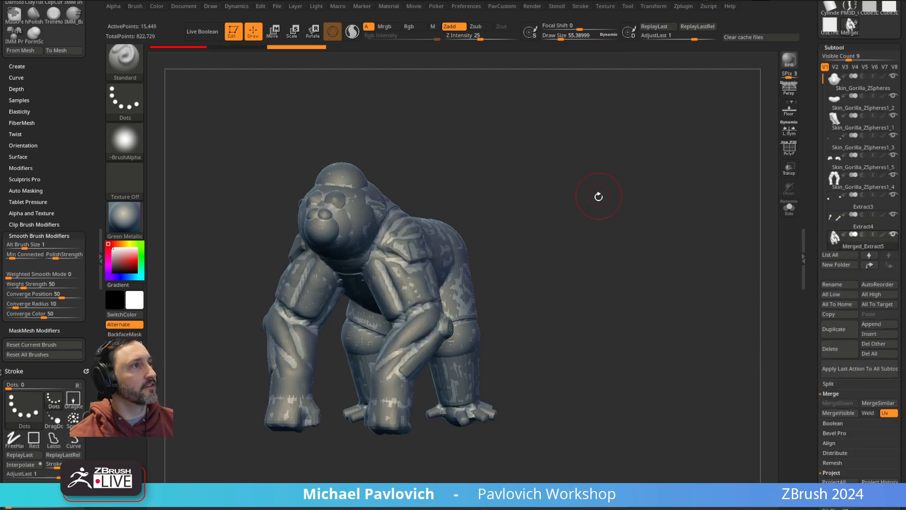
# Step: Isolate the Merged_Extract5 subtool and set the masking brush to MaskPen
pyautogui.click(789, 208)
pyautogui.moveTo(504, 193); pyautogui.dragTo(362, 270)
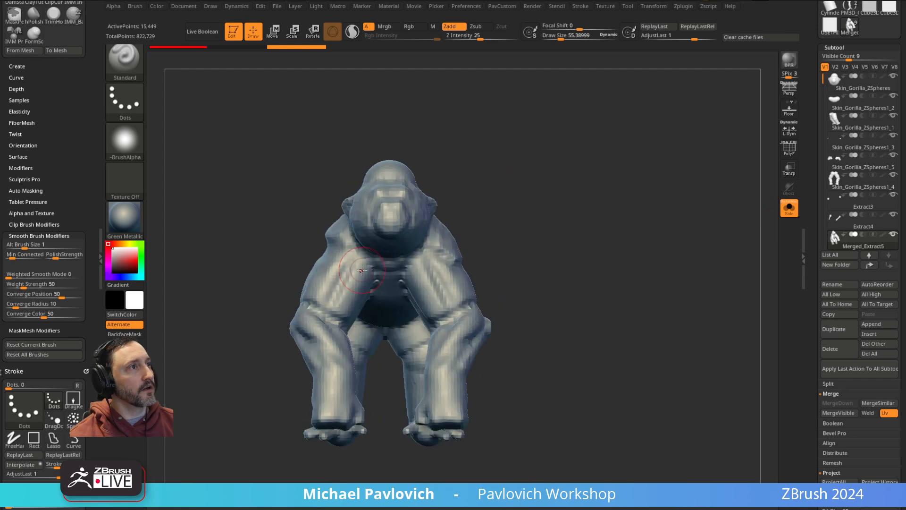
pyautogui.press('shift')
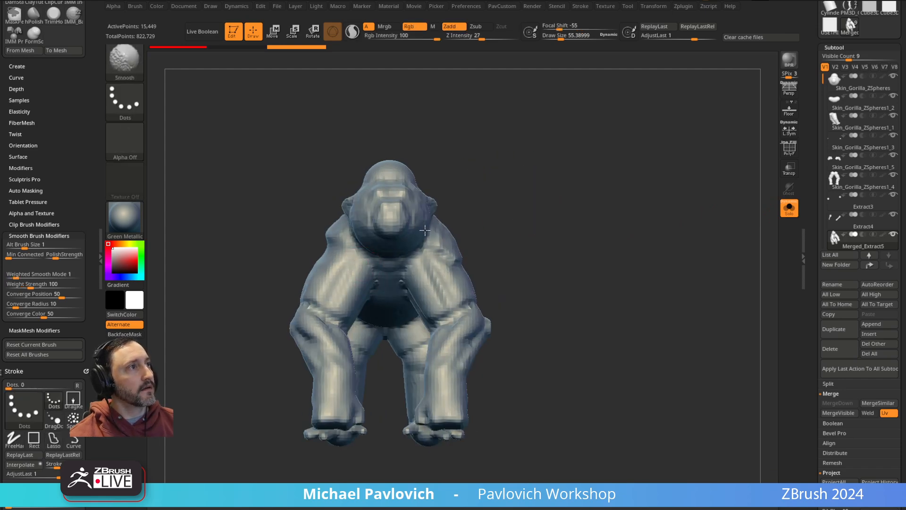
pyautogui.moveTo(504, 217)
pyautogui.mouseDown()
pyautogui.moveTo(542, 213)
pyautogui.moveTo(395, 230)
pyautogui.moveTo(446, 235)
pyautogui.mouseUp()
pyautogui.keyDown('alt'); pyautogui.moveTo(521, 163); pyautogui.dragTo(512, 198); pyautogui.keyUp('alt')
pyautogui.moveTo(415, 253)
pyautogui.keyDown('ctrl'); pyautogui.mouseDown()
pyautogui.moveTo(384, 237)
pyautogui.moveTo(378, 266)
pyautogui.mouseUp(); pyautogui.keyUp('ctrl')
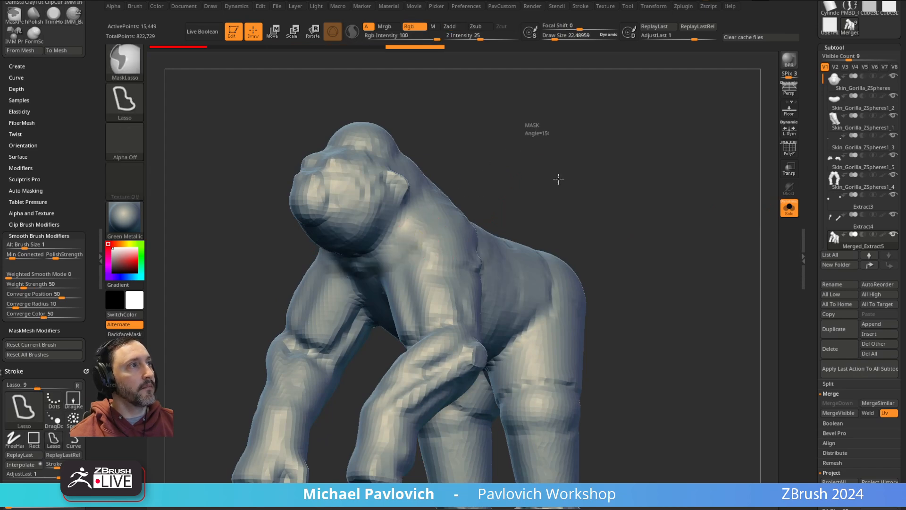
pyautogui.press('b')
pyautogui.keyDown('ctrl'); pyautogui.click(219, 79); pyautogui.keyUp('ctrl')
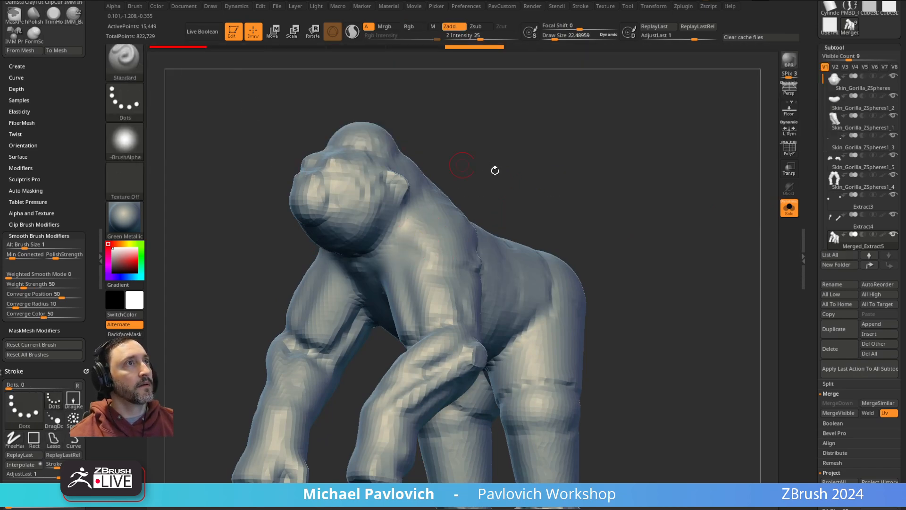
# Step: Paint a mask band across the gorilla's upper chest, around the shoulders and over the upper back
pyautogui.moveTo(449, 160); pyautogui.dragTo(380, 246)
pyautogui.keyDown('ctrl'); pyautogui.moveTo(358, 281); pyautogui.dragTo(418, 255); pyautogui.keyUp('ctrl')
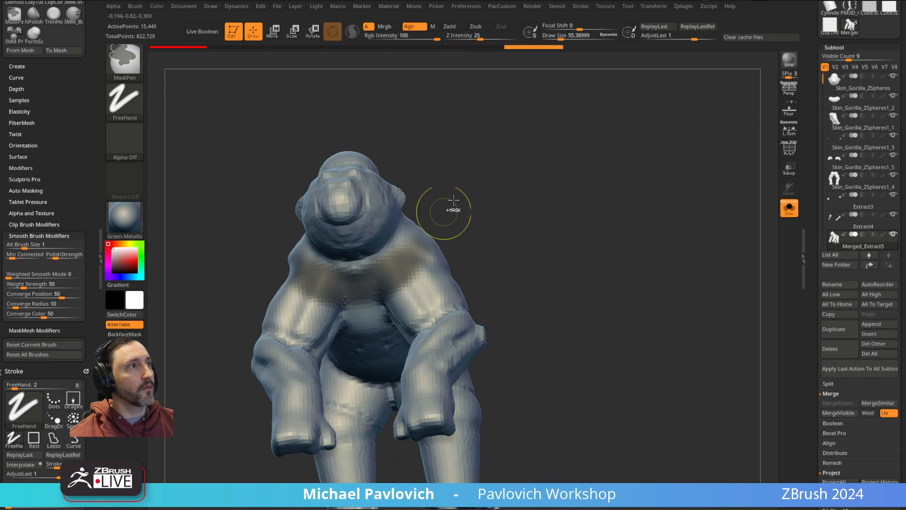
pyautogui.moveTo(441, 216); pyautogui.dragTo(410, 238)
pyautogui.press('s')
pyautogui.keyDown('ctrl'); pyautogui.moveTo(353, 281); pyautogui.dragTo(397, 210); pyautogui.keyUp('ctrl')
pyautogui.moveTo(443, 191); pyautogui.dragTo(411, 211)
pyautogui.keyDown('ctrl'); pyautogui.moveTo(377, 250); pyautogui.dragTo(398, 202); pyautogui.keyUp('ctrl')
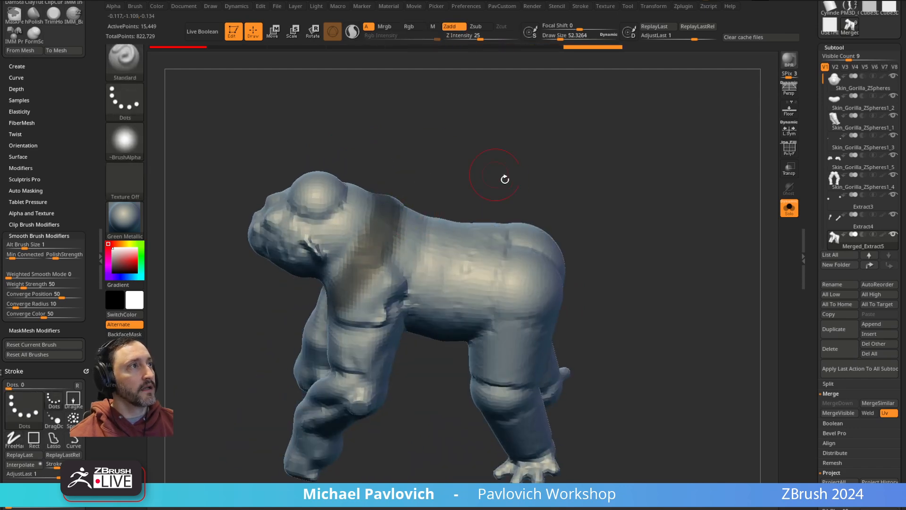
pyautogui.moveTo(485, 174); pyautogui.dragTo(461, 215)
pyautogui.moveTo(494, 190); pyautogui.dragTo(472, 207)
# Step: Switch the masking brush to MaskLasso and mask the torso region behind the shoulders from the side
pyautogui.keyDown('ctrl'); pyautogui.click(125, 59); pyautogui.keyUp('ctrl')
pyautogui.keyDown('ctrl'); pyautogui.click(219, 105); pyautogui.keyUp('ctrl')
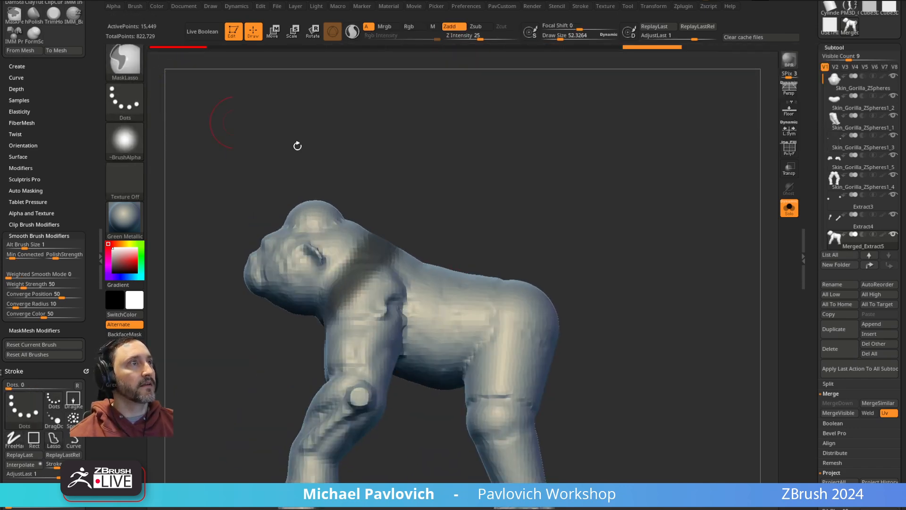
pyautogui.moveTo(411, 404)
pyautogui.keyDown('ctrl'); pyautogui.mouseDown()
pyautogui.moveTo(385, 368)
pyautogui.moveTo(295, 323)
pyautogui.moveTo(417, 255)
pyautogui.mouseUp(); pyautogui.keyUp('ctrl')
pyautogui.moveTo(457, 147)
pyautogui.mouseDown()
pyautogui.moveTo(554, 158)
pyautogui.moveTo(550, 184)
pyautogui.moveTo(546, 149)
pyautogui.mouseUp()
# Step: Return to MaskPen masking and fill in the mask on the underside of the chest and torso
pyautogui.keyDown('ctrl'); pyautogui.click(126, 61); pyautogui.keyUp('ctrl')
pyautogui.keyDown('ctrl'); pyautogui.click(212, 79); pyautogui.keyUp('ctrl')
pyautogui.moveTo(556, 231); pyautogui.dragTo(554, 151)
pyautogui.moveTo(330, 170)
pyautogui.keyDown('ctrl'); pyautogui.mouseDown()
pyautogui.moveTo(331, 250)
pyautogui.moveTo(318, 185)
pyautogui.mouseUp(); pyautogui.keyUp('ctrl')
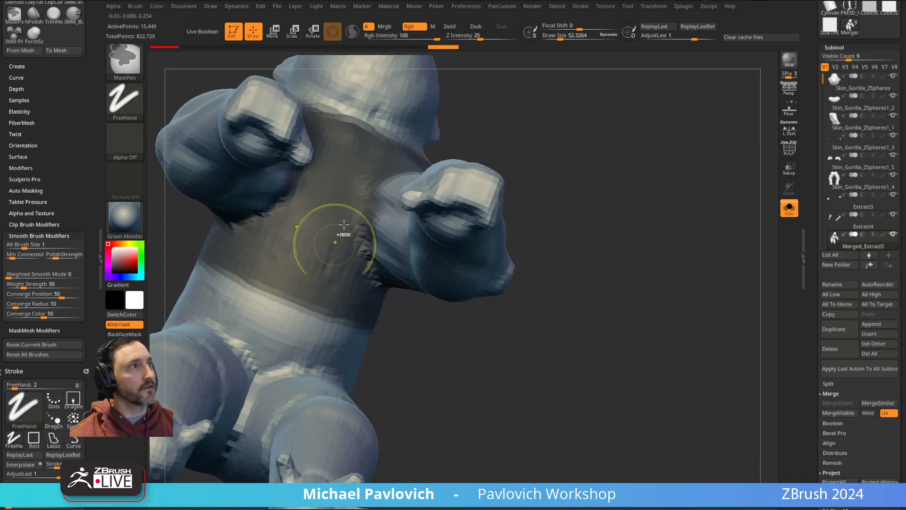
pyautogui.moveTo(533, 161); pyautogui.dragTo(531, 207)
pyautogui.moveTo(423, 189)
pyautogui.keyDown('ctrl'); pyautogui.mouseDown()
pyautogui.moveTo(386, 196)
pyautogui.moveTo(394, 201)
pyautogui.mouseUp(); pyautogui.keyUp('ctrl')
pyautogui.moveTo(453, 151); pyautogui.dragTo(494, 163)
# Step: Extend the mask over the shoulders, armpits and upper arms with a draw size of about 49
pyautogui.press('s')
pyautogui.moveTo(435, 187); pyautogui.dragTo(433, 187)
pyautogui.moveTo(442, 194)
pyautogui.keyDown('ctrl'); pyautogui.mouseDown()
pyautogui.moveTo(431, 176)
pyautogui.moveTo(418, 205)
pyautogui.mouseUp(); pyautogui.keyUp('ctrl')
pyautogui.moveTo(500, 188); pyautogui.dragTo(477, 122)
pyautogui.moveTo(408, 177)
pyautogui.keyDown('ctrl'); pyautogui.mouseDown()
pyautogui.moveTo(388, 204)
pyautogui.moveTo(406, 264)
pyautogui.mouseUp(); pyautogui.keyUp('ctrl')
pyautogui.moveTo(639, 122); pyautogui.dragTo(566, 156)
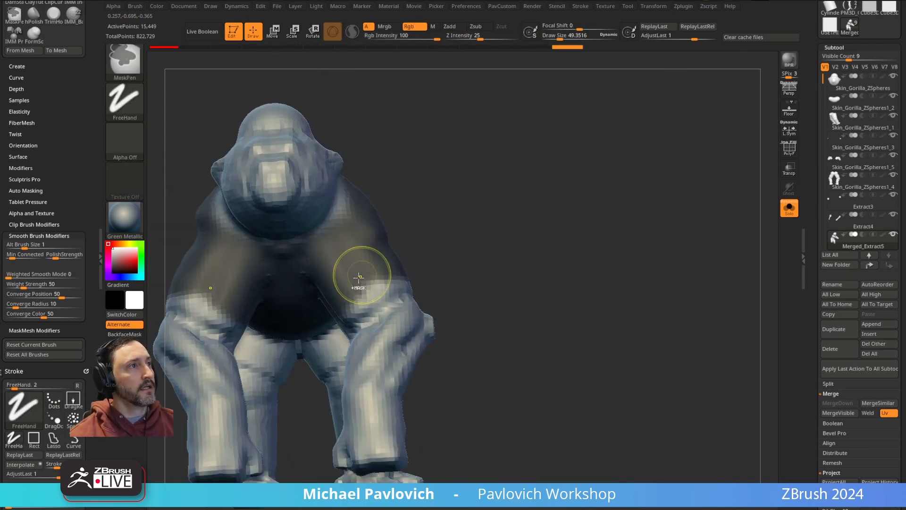
pyautogui.keyDown('ctrl'); pyautogui.moveTo(362, 274); pyautogui.dragTo(398, 265); pyautogui.keyUp('ctrl')
pyautogui.moveTo(453, 208)
pyautogui.mouseDown()
pyautogui.moveTo(551, 122)
pyautogui.moveTo(605, 140)
pyautogui.moveTo(597, 189)
pyautogui.mouseUp()
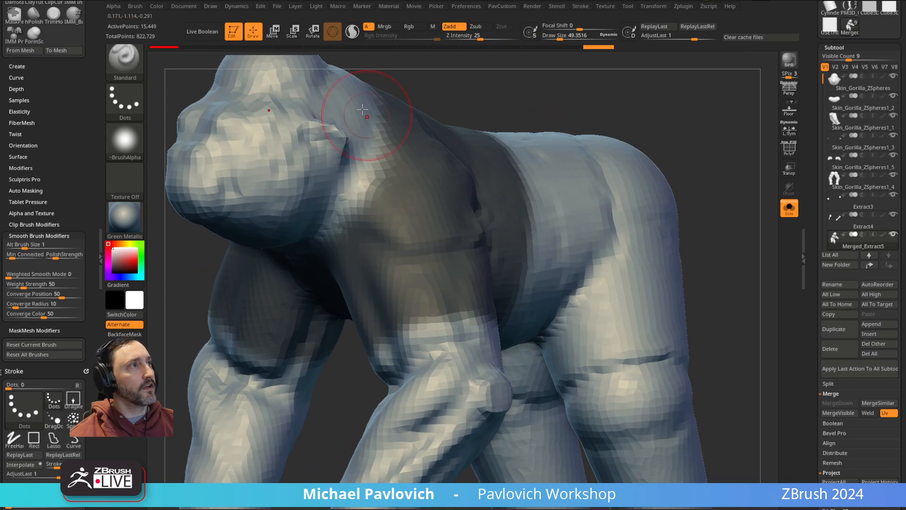
# Step: Show polyframes, turn the masked area into its own polygroup, isolate it and delete the hidden geometry
pyautogui.click(791, 169)
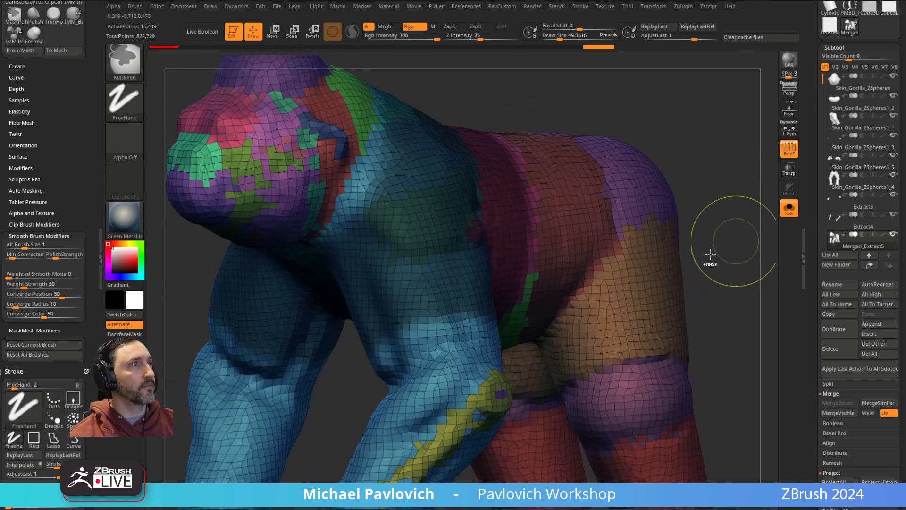
pyautogui.moveTo(673, 121)
pyautogui.keyDown('alt'); pyautogui.mouseDown()
pyautogui.moveTo(642, 124)
pyautogui.moveTo(661, 122)
pyautogui.mouseUp(); pyautogui.keyUp('alt')
pyautogui.hotkey('ctrl', 'w')
pyautogui.keyDown('alt'); pyautogui.moveTo(598, 128); pyautogui.dragTo(609, 153); pyautogui.keyUp('alt')
pyautogui.keyDown('ctrl'); pyautogui.keyDown('shift'); pyautogui.click(451, 245); pyautogui.keyUp('shift'); pyautogui.keyUp('ctrl')
pyautogui.press('1')
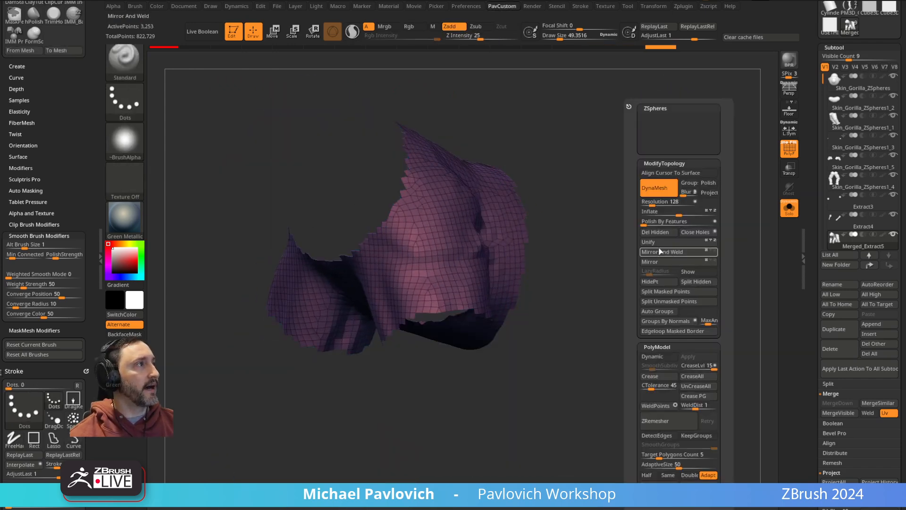
pyautogui.keyDown('alt'); pyautogui.moveTo(611, 240); pyautogui.dragTo(637, 232); pyautogui.keyUp('alt')
pyautogui.moveTo(816, 258); pyautogui.dragTo(820, 86)
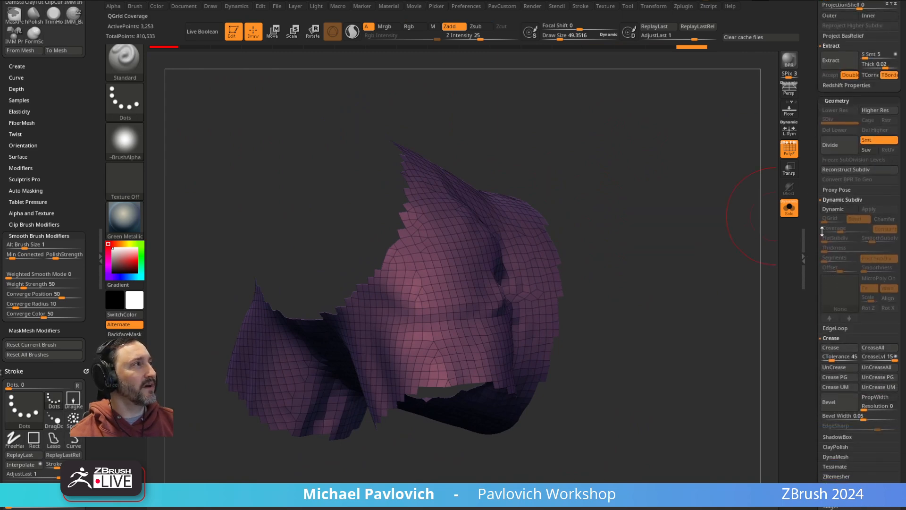
# Step: Smooth the jagged borders of the shirt piece with Polish By Features
pyautogui.press('space')
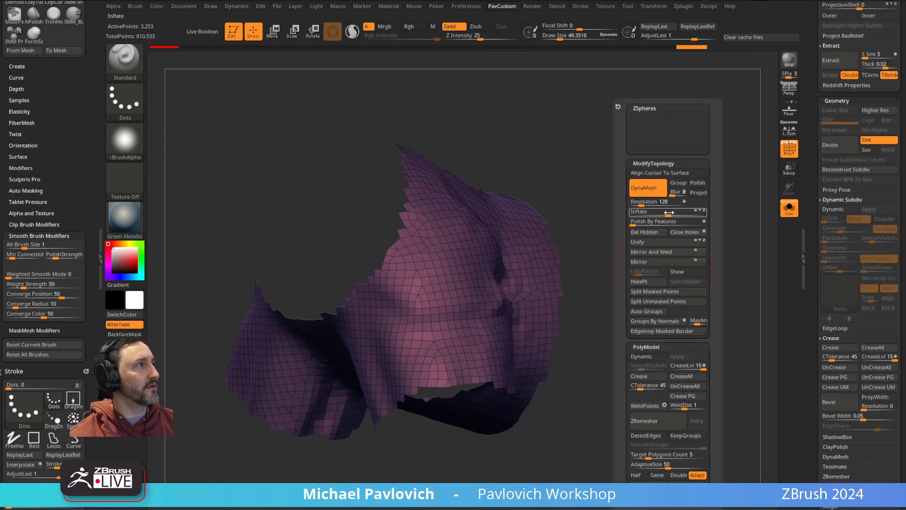
pyautogui.click(705, 223)
pyautogui.moveTo(492, 207); pyautogui.dragTo(478, 280)
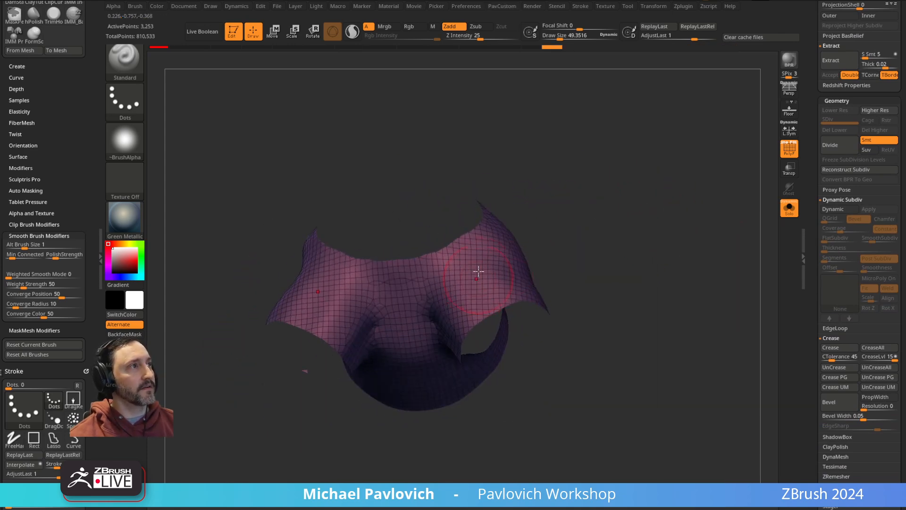
# Step: ZRemesh the shirt piece with Half and an AdaptiveSize of 0, and switch to the ZModeler brush
pyautogui.press('space')
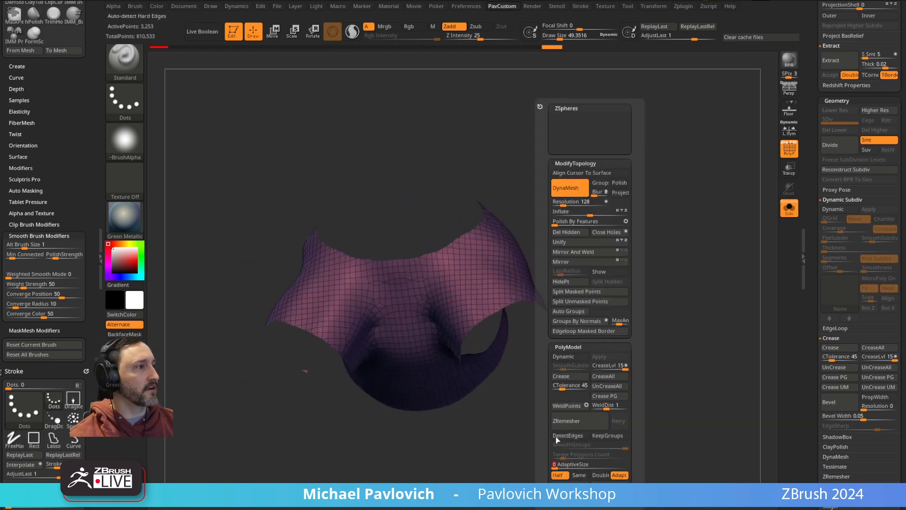
pyautogui.moveTo(683, 181); pyautogui.dragTo(669, 219)
pyautogui.moveTo(651, 189)
pyautogui.keyDown('alt'); pyautogui.mouseDown()
pyautogui.moveTo(643, 220)
pyautogui.moveTo(595, 202)
pyautogui.mouseUp(); pyautogui.keyUp('alt')
pyautogui.press('b')
pyautogui.press('z')
pyautogui.press('m')
# Step: Try thickening the shirt piece by extruding all its polygons with ZModeler
pyautogui.press('space')
pyautogui.moveTo(452, 249); pyautogui.dragTo(463, 249)
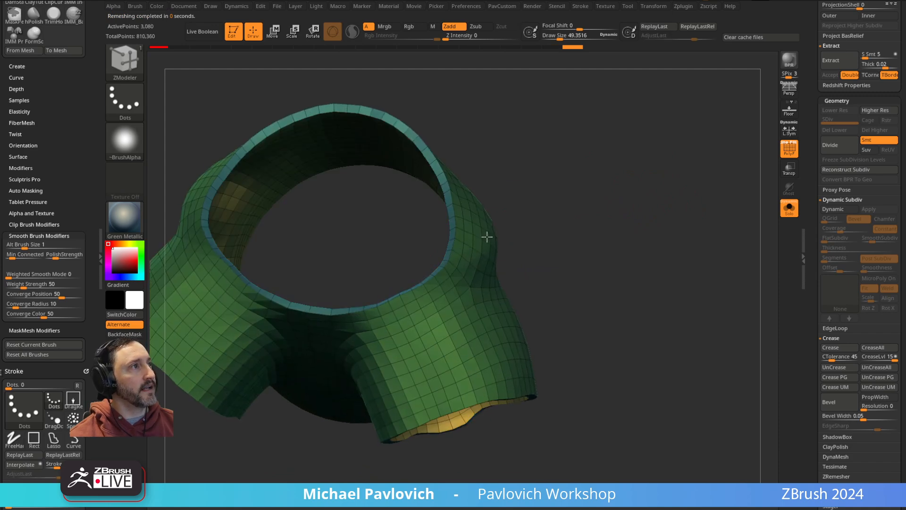
pyautogui.hotkey('ctrl', 'z')
# Step: Show the shirt piece on the gorilla, extrude it into a thick shell against the body, and isolate it again
pyautogui.moveTo(558, 232); pyautogui.dragTo(460, 242)
pyautogui.press('space')
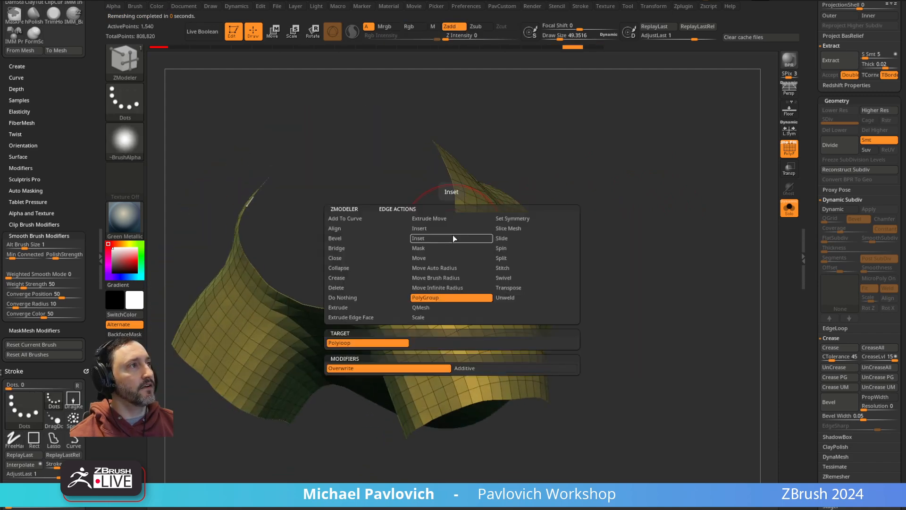
pyautogui.click(787, 206)
pyautogui.moveTo(662, 166); pyautogui.dragTo(686, 172)
pyautogui.moveTo(627, 169); pyautogui.dragTo(687, 150)
pyautogui.moveTo(445, 294); pyautogui.dragTo(468, 282)
pyautogui.moveTo(598, 288); pyautogui.dragTo(558, 309)
pyautogui.moveTo(717, 222); pyautogui.dragTo(670, 236)
pyautogui.click(789, 207)
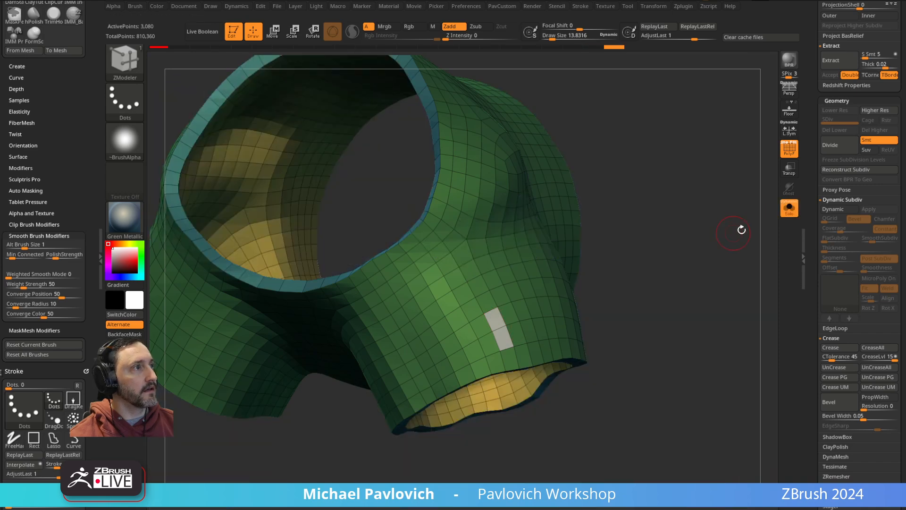
# Step: Cut two rectangular openings through the thickened sleeve of the shirt piece with ZModeler
pyautogui.moveTo(732, 231); pyautogui.dragTo(701, 250)
pyautogui.press('space')
pyautogui.moveTo(495, 324); pyautogui.dragTo(475, 335)
pyautogui.moveTo(608, 312)
pyautogui.mouseDown()
pyautogui.moveTo(528, 297)
pyautogui.moveTo(569, 313)
pyautogui.moveTo(572, 291)
pyautogui.moveTo(558, 304)
pyautogui.mouseUp()
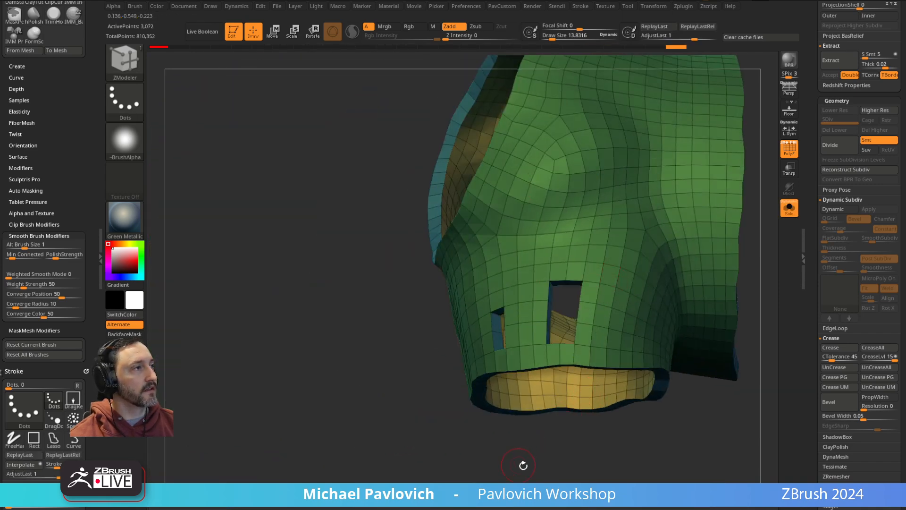
# Step: Divide the thickened shirt piece twice and check it at lower subdivision levels without polyframes
pyautogui.moveTo(519, 465); pyautogui.dragTo(687, 288)
pyautogui.hotkey('ctrl', 'd')
pyautogui.hotkey('ctrl', 'd')
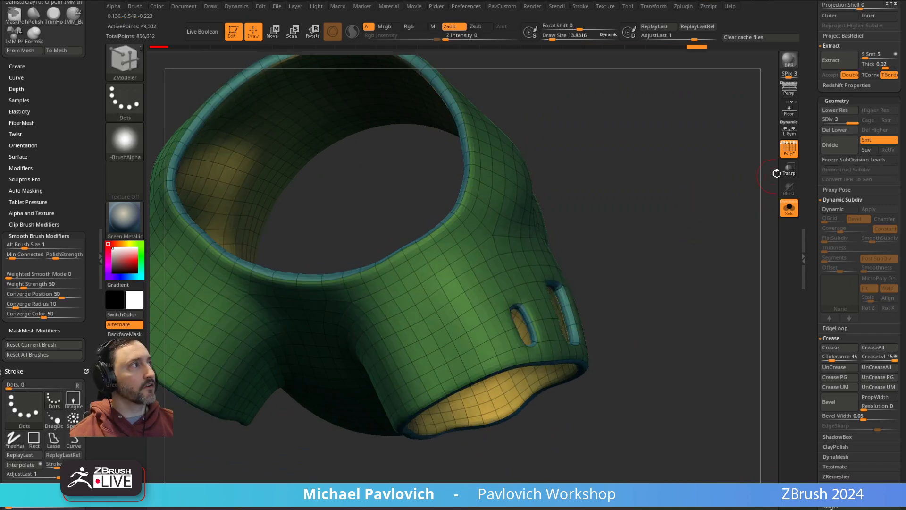
pyautogui.click(789, 148)
pyautogui.moveTo(701, 226); pyautogui.dragTo(749, 186)
pyautogui.hotkey('shift', 'd')
pyautogui.hotkey('shift', 'd')
pyautogui.hotkey('shift', 'f')
# Step: Show the whole gorilla and undo the subdivision, sleeve openings and thickness of the shirt piece
pyautogui.click(788, 207)
pyautogui.moveTo(675, 236)
pyautogui.mouseDown()
pyautogui.moveTo(698, 231)
pyautogui.moveTo(694, 189)
pyautogui.moveTo(704, 203)
pyautogui.moveTo(688, 206)
pyautogui.moveTo(698, 198)
pyautogui.mouseUp()
pyautogui.hotkey('ctrl', 'z')
pyautogui.hotkey('ctrl', 'z')
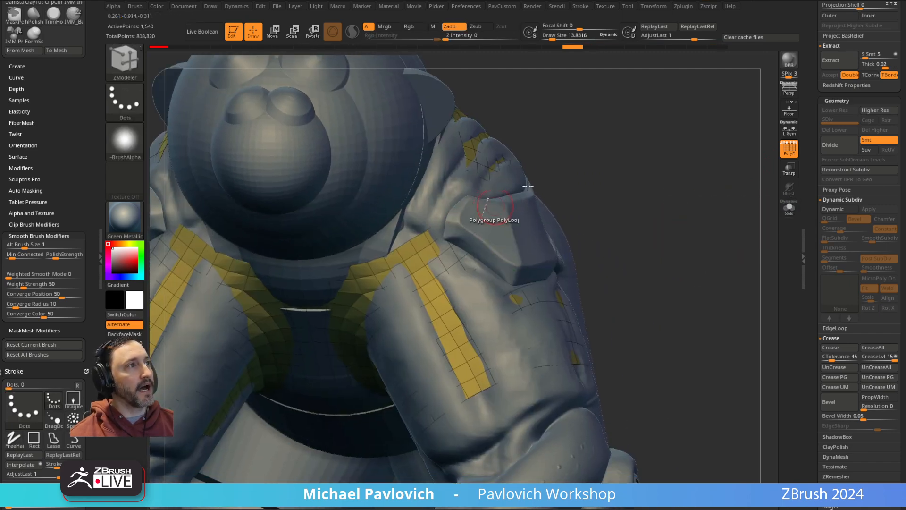
# Step: Offset the single-layer shirt surface outward so it sits over the gorilla's chest and upper arms
pyautogui.moveTo(461, 215); pyautogui.dragTo(463, 247)
pyautogui.hotkey('ctrl', 'w')
pyautogui.hotkey('ctrl', 'shift', 'z')
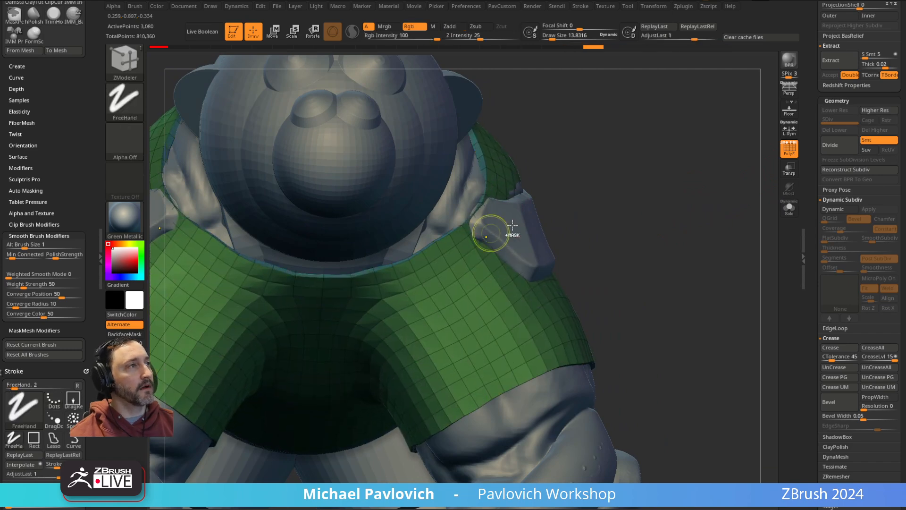
pyautogui.hotkey('ctrl', 'z')
pyautogui.moveTo(461, 248); pyautogui.dragTo(474, 255)
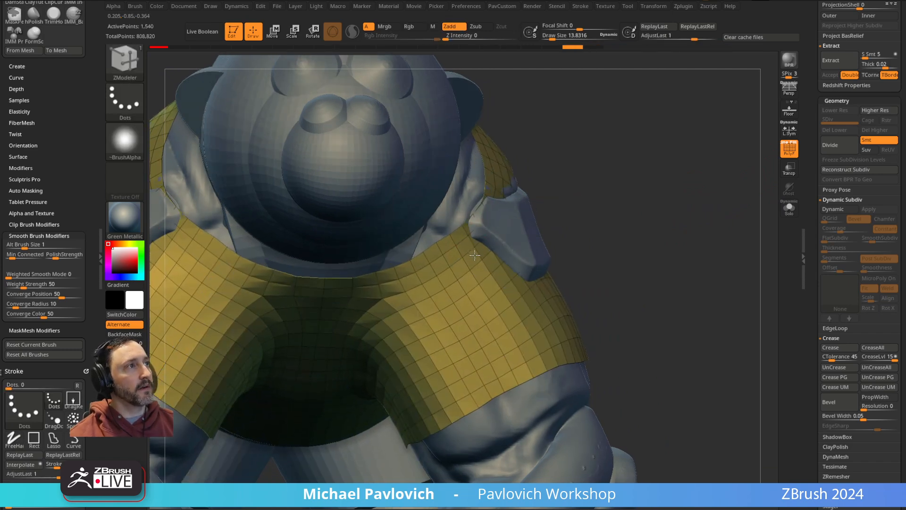
# Step: Isolate the shirt piece and cap its open neck, sleeve and waist holes with ZModeler's edge Close action set to Convex Hole
pyautogui.click(789, 208)
pyautogui.moveTo(682, 202); pyautogui.dragTo(599, 200)
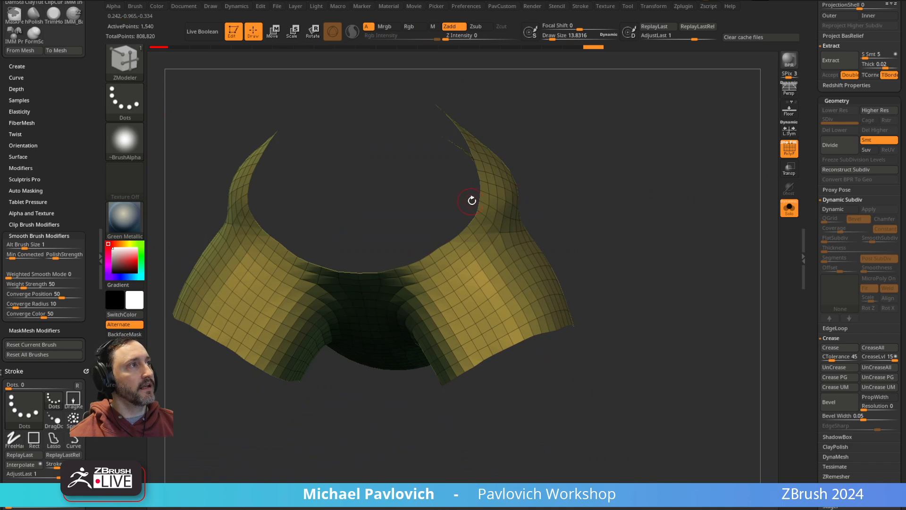
pyautogui.press('space')
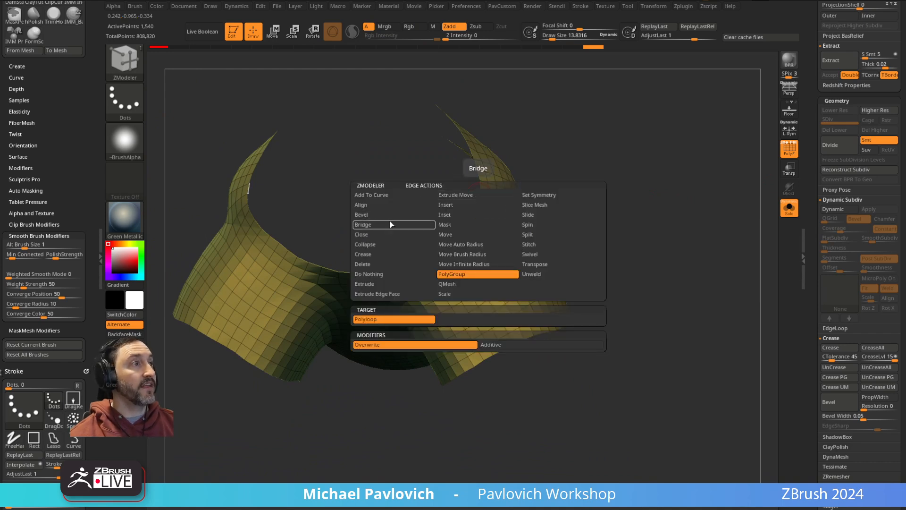
pyautogui.click(377, 235)
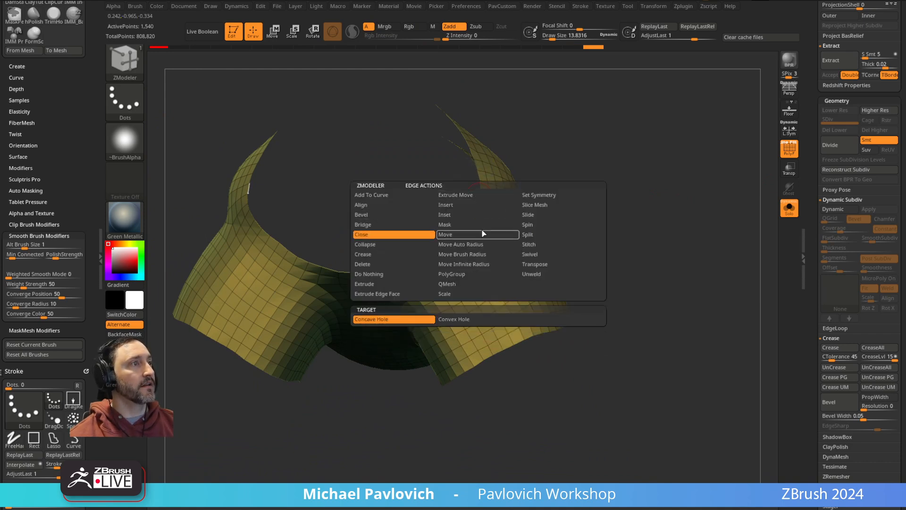
pyautogui.press('space')
pyautogui.click(444, 319)
pyautogui.click(480, 187)
pyautogui.moveTo(615, 230); pyautogui.dragTo(534, 314)
pyautogui.click(525, 318)
pyautogui.moveTo(696, 250); pyautogui.dragTo(627, 253)
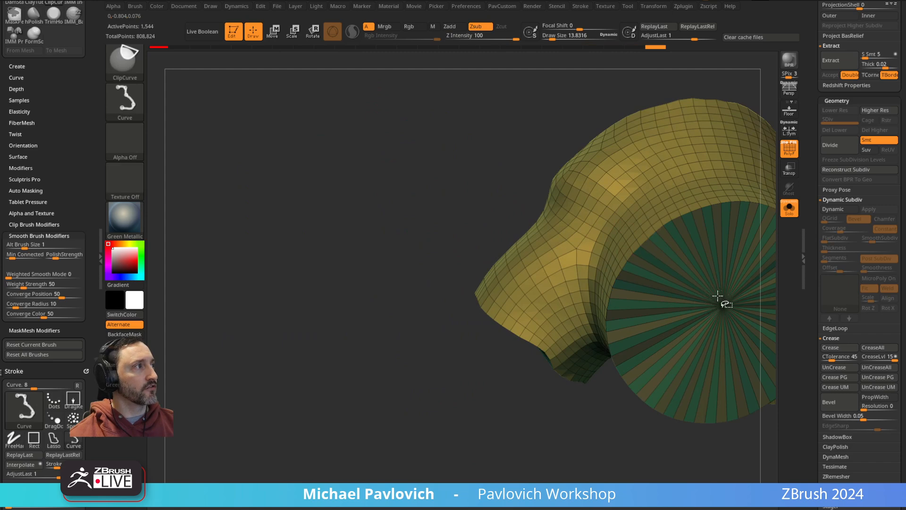
# Step: Isolate the cap faces, assign them a single polygroup and unhide the rest of the shirt piece
pyautogui.keyDown('ctrl'); pyautogui.keyDown('shift'); pyautogui.click(718, 298); pyautogui.keyUp('shift'); pyautogui.keyUp('ctrl')
pyautogui.hotkey('ctrl', 'w')
pyautogui.keyDown('ctrl'); pyautogui.keyDown('shift'); pyautogui.click(469, 403); pyautogui.keyUp('shift'); pyautogui.keyUp('ctrl')
pyautogui.moveTo(471, 403); pyautogui.dragTo(511, 397)
pyautogui.keyDown('alt'); pyautogui.moveTo(454, 446); pyautogui.dragTo(141, 461); pyautogui.keyUp('alt')
# Step: Crease the polygroup borders of the capped shirt piece and divide it to subdivision level 3
pyautogui.press('3')
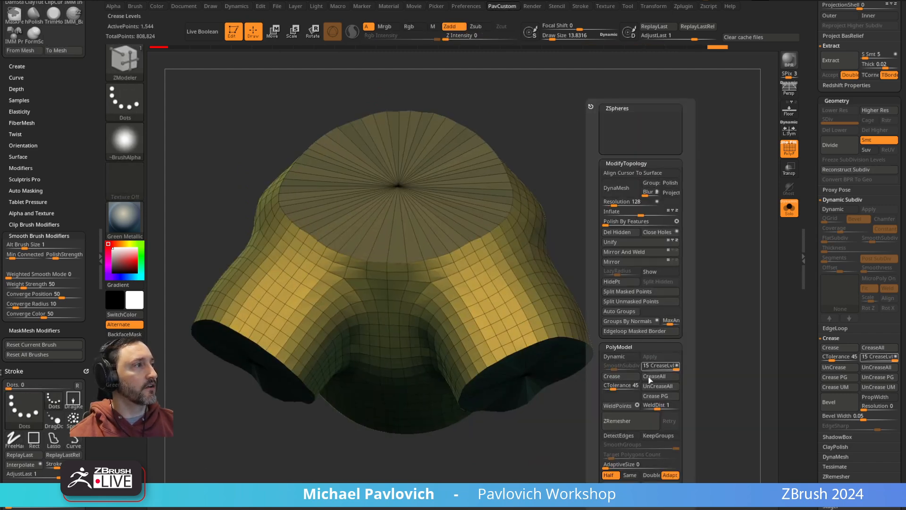
pyautogui.click(656, 398)
pyautogui.moveTo(666, 224)
pyautogui.mouseDown()
pyautogui.moveTo(639, 220)
pyautogui.moveTo(664, 217)
pyautogui.mouseUp()
pyautogui.hotkey('ctrl', 'd')
pyautogui.hotkey('ctrl', 'd')
# Step: Select the ZModeler brush with the smoothed shirt piece displayed on the whole gorilla without polyframes
pyautogui.press('b')
pyautogui.press('z')
pyautogui.press('m')
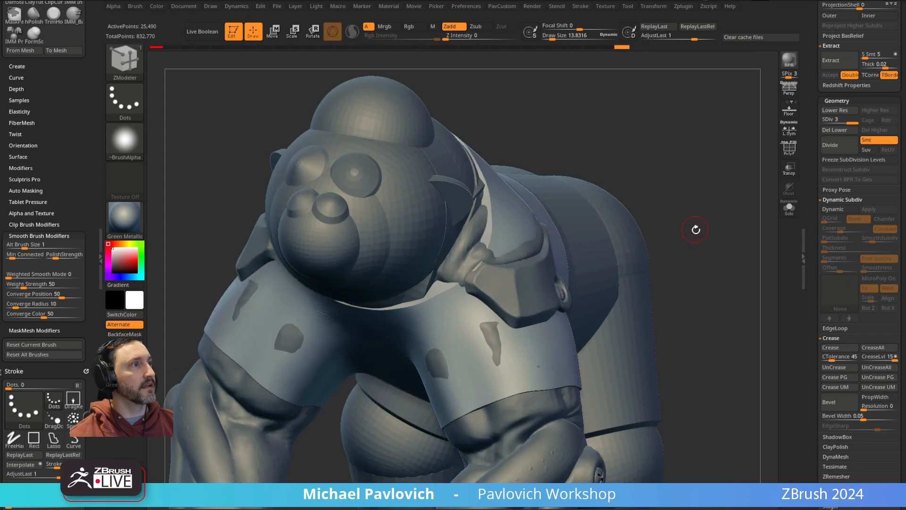
# Step: Divide the shirt piece to subdivision level 4 and pick the Standard brush with a smaller draw size
pyautogui.press('3')
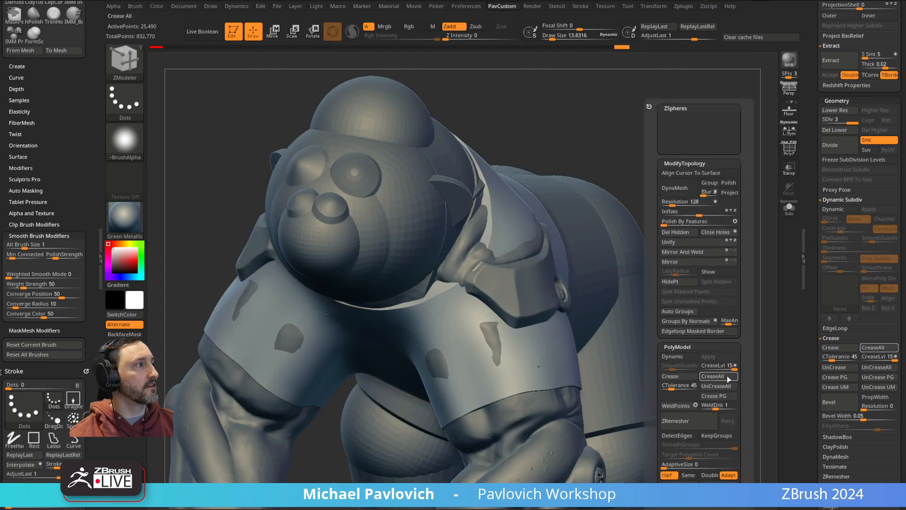
pyautogui.hotkey('ctrl', 'd')
pyautogui.press('b')
pyautogui.press('s')
pyautogui.press('t')
pyautogui.keyDown('alt'); pyautogui.moveTo(661, 210); pyautogui.dragTo(681, 173); pyautogui.keyUp('alt')
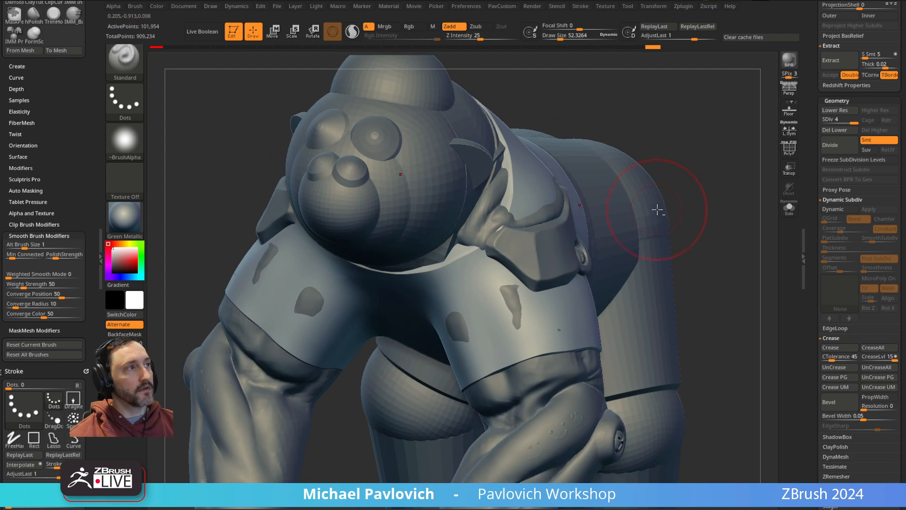
pyautogui.moveTo(656, 210); pyautogui.dragTo(516, 281, button='right')
pyautogui.keyDown('alt'); pyautogui.moveTo(693, 200); pyautogui.dragTo(629, 239); pyautogui.keyUp('alt')
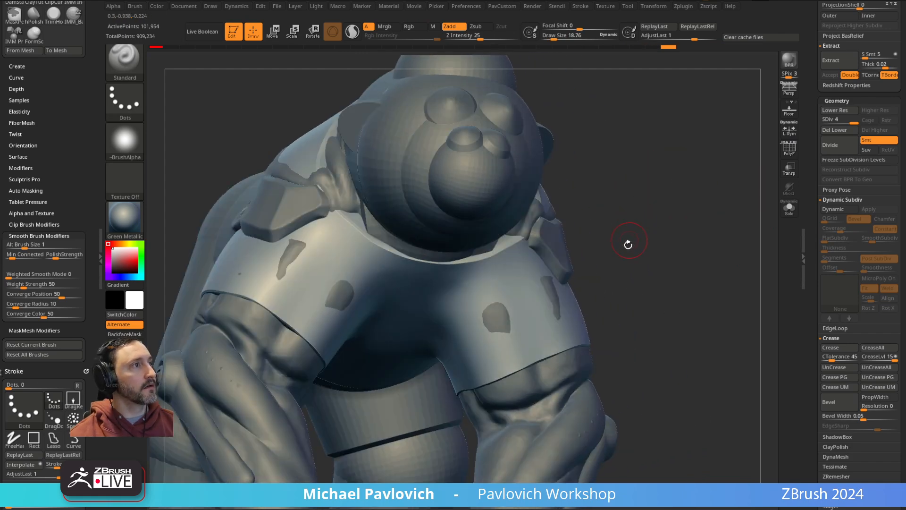
# Step: Lower the shirt piece to subdivision level 3 and sculpt folds across the chest and sleeves with the Standard brush
pyautogui.press('3')
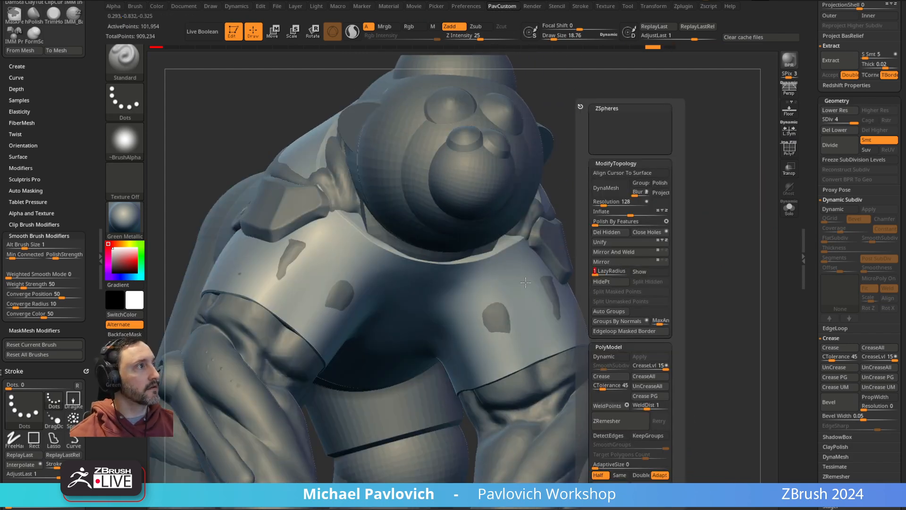
pyautogui.keyDown('alt'); pyautogui.moveTo(452, 337); pyautogui.dragTo(559, 309); pyautogui.keyUp('alt')
pyautogui.moveTo(604, 279); pyautogui.dragTo(654, 258)
pyautogui.click(847, 119)
pyautogui.keyDown('alt'); pyautogui.moveTo(464, 331); pyautogui.dragTo(536, 320); pyautogui.keyUp('alt')
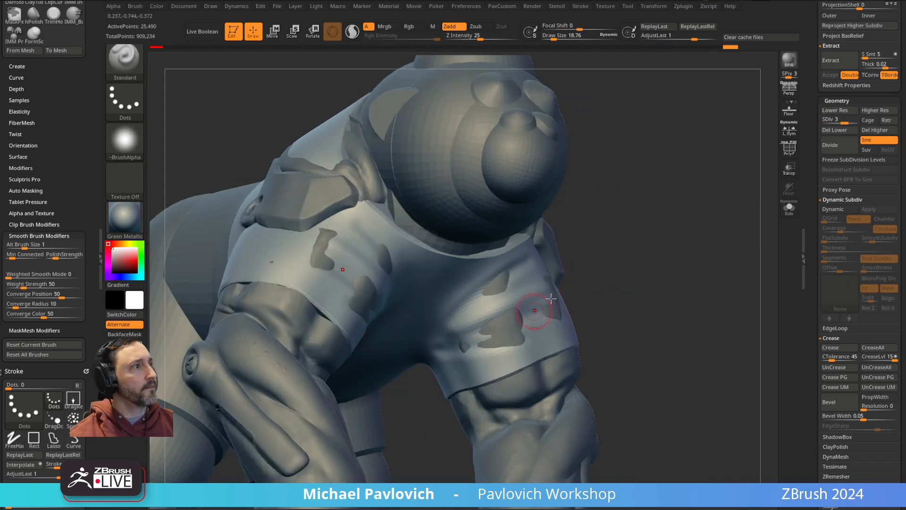
pyautogui.moveTo(654, 265); pyautogui.dragTo(599, 264)
pyautogui.moveTo(468, 333); pyautogui.dragTo(551, 314)
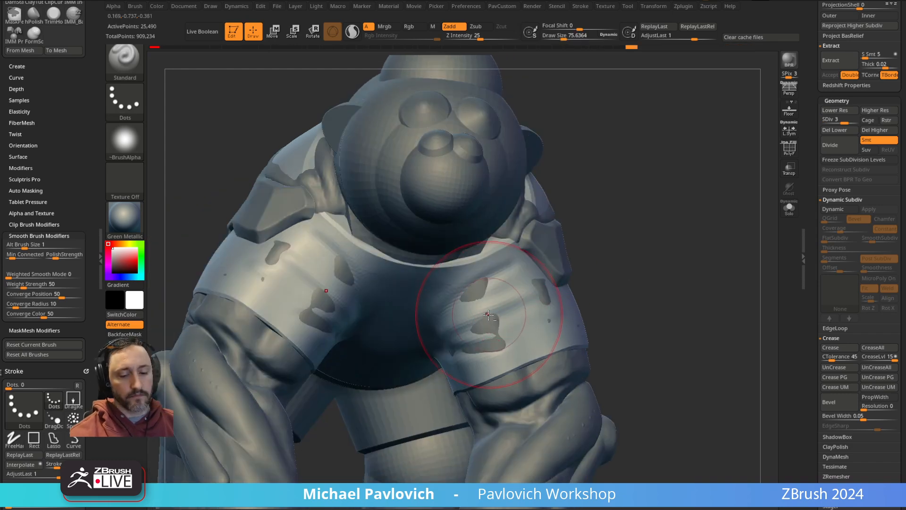
# Step: Puff up the chest folds of the shirt with the Inflat brush
pyautogui.press('b')
pyautogui.press('i')
pyautogui.press('n')
pyautogui.moveTo(460, 331); pyautogui.dragTo(493, 293)
pyautogui.moveTo(689, 238); pyautogui.dragTo(634, 238)
# Step: Carve small dents and notches into the sleeve and its hem using the Standard brush at a smaller draw size
pyautogui.press('b')
pyautogui.press('s')
pyautogui.press('t')
pyautogui.press('s')
pyautogui.moveTo(551, 304); pyautogui.dragTo(537, 303)
pyautogui.keyDown('alt'); pyautogui.moveTo(679, 283); pyautogui.dragTo(587, 286); pyautogui.keyUp('alt')
pyautogui.press('s')
pyautogui.moveTo(459, 350); pyautogui.dragTo(453, 350)
pyautogui.keyDown('alt'); pyautogui.moveTo(653, 245); pyautogui.dragTo(480, 314); pyautogui.keyUp('alt')
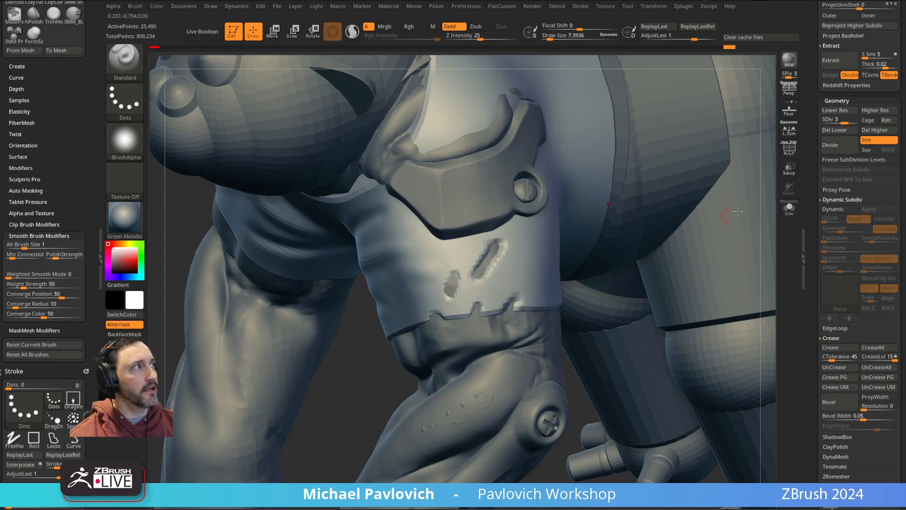
# Step: Examine the sculpted sleeve dents and folds on the isolated shirt piece and on the whole gorilla
pyautogui.click(789, 208)
pyautogui.moveTo(756, 208); pyautogui.dragTo(533, 331)
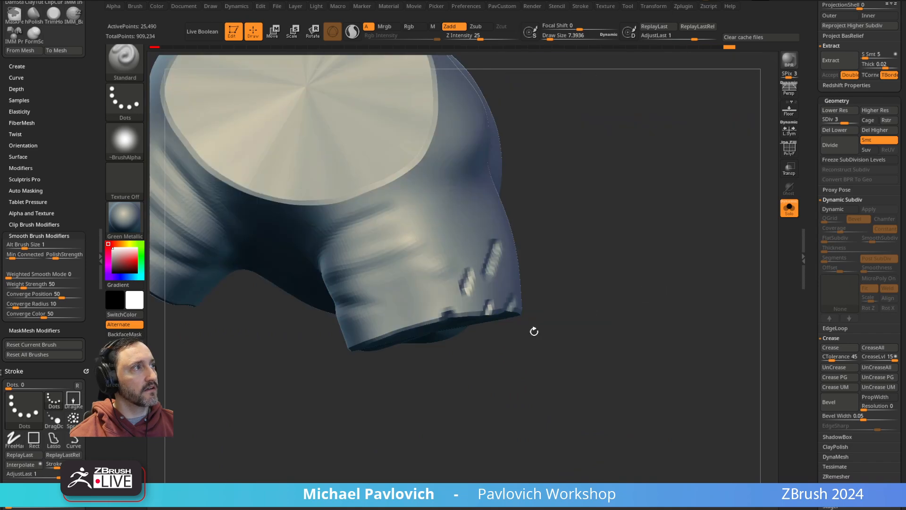
pyautogui.click(787, 210)
pyautogui.moveTo(576, 380); pyautogui.dragTo(327, 338)
pyautogui.moveTo(670, 202)
pyautogui.keyDown('alt'); pyautogui.mouseDown()
pyautogui.moveTo(712, 150)
pyautogui.moveTo(690, 169)
pyautogui.moveTo(744, 181)
pyautogui.mouseUp(); pyautogui.keyUp('alt')
pyautogui.press('ctrl')
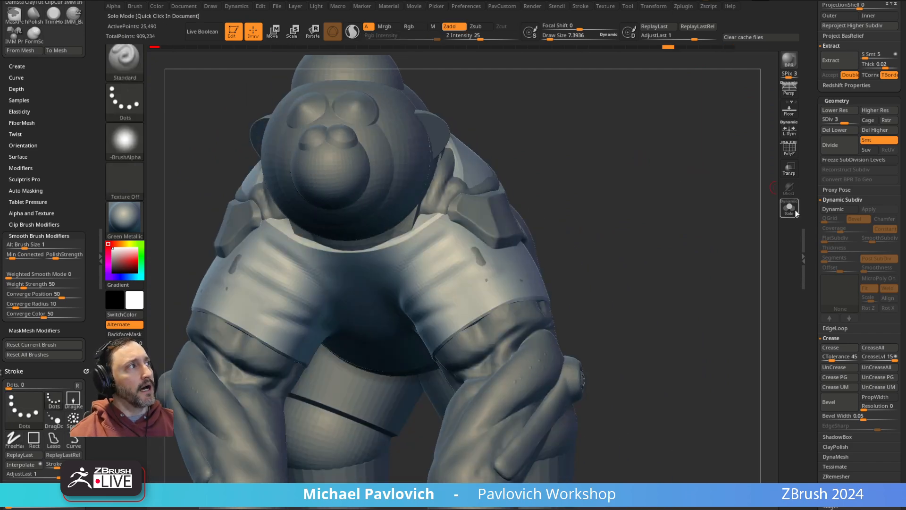
# Step: Isolate the shirt piece with polyframes and undo the sculpting and subdivisions back to the isolated cap faces
pyautogui.click(790, 209)
pyautogui.hotkey('shift', 'f')
pyautogui.press('d')
pyautogui.press('ctrl')
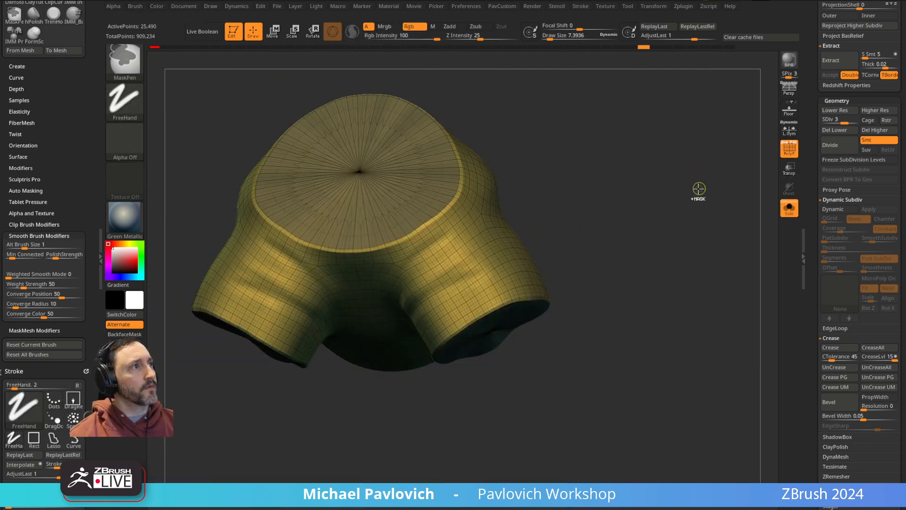
pyautogui.hotkey('shift', 'd')
pyautogui.hotkey('shift', 'd')
pyautogui.hotkey('ctrl', 'z')
pyautogui.hotkey('ctrl', 'z')
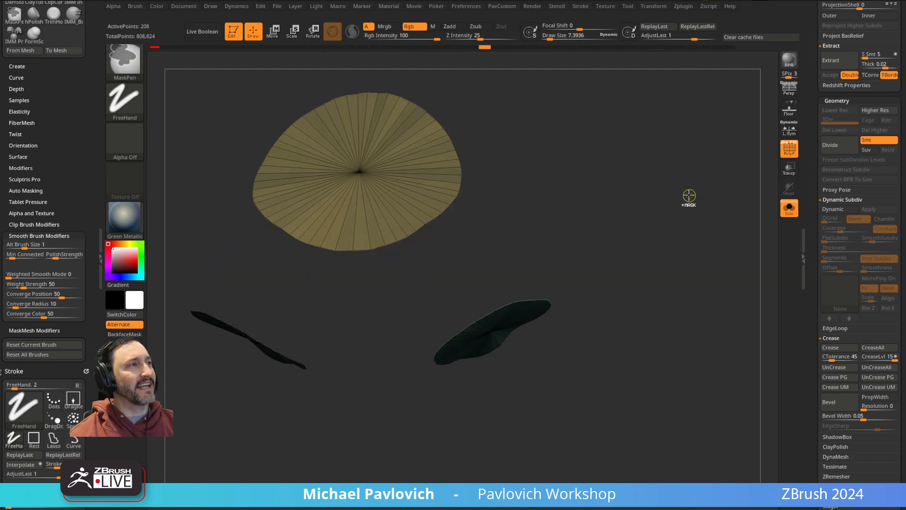
pyautogui.hotkey('ctrl', 'z')
# Step: Invert the visibility with the SelectRect brush to show only the open shirt, and delete the hidden cap faces
pyautogui.keyDown('ctrl'); pyautogui.keyDown('shift'); pyautogui.click(125, 69); pyautogui.keyUp('shift'); pyautogui.keyUp('ctrl')
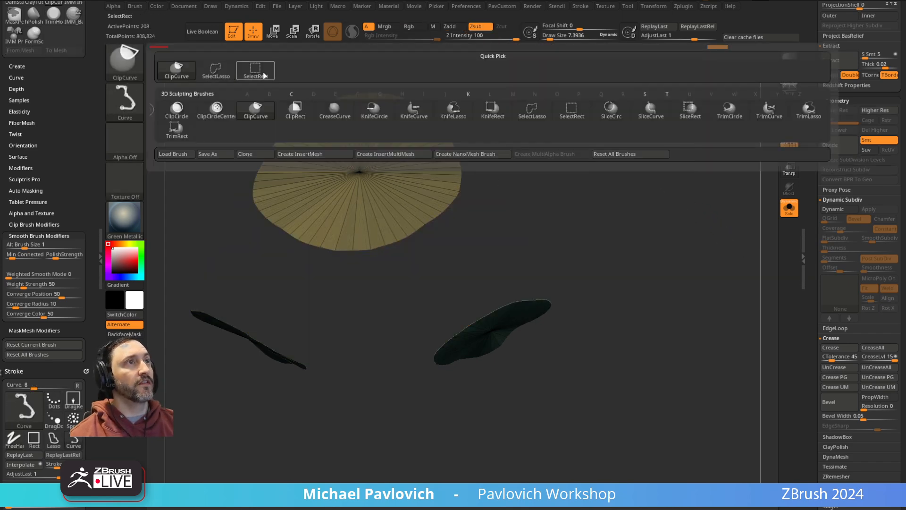
pyautogui.keyDown('ctrl'); pyautogui.keyDown('shift'); pyautogui.click(259, 73); pyautogui.keyUp('shift'); pyautogui.keyUp('ctrl')
pyautogui.keyDown('ctrl'); pyautogui.keyDown('shift'); pyautogui.moveTo(650, 215); pyautogui.dragTo(696, 257); pyautogui.keyUp('shift'); pyautogui.keyUp('ctrl')
pyautogui.press('`')
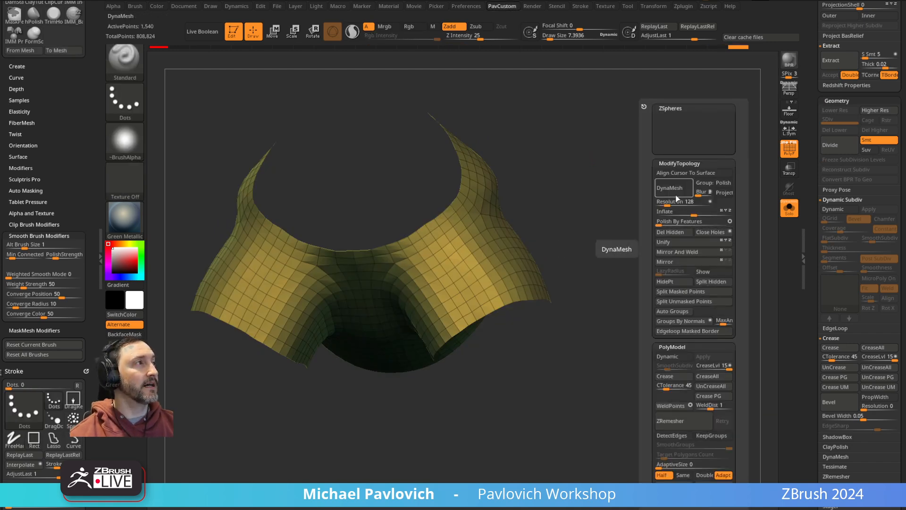
pyautogui.click(675, 234)
# Step: Thicken the open shirt surface into a double-sided shell and select the ZModeler brush
pyautogui.moveTo(593, 173)
pyautogui.mouseDown()
pyautogui.moveTo(656, 184)
pyautogui.moveTo(652, 202)
pyautogui.mouseUp()
pyautogui.press('b')
pyautogui.press('z')
pyautogui.press('m')
pyautogui.moveTo(514, 255); pyautogui.dragTo(522, 252)
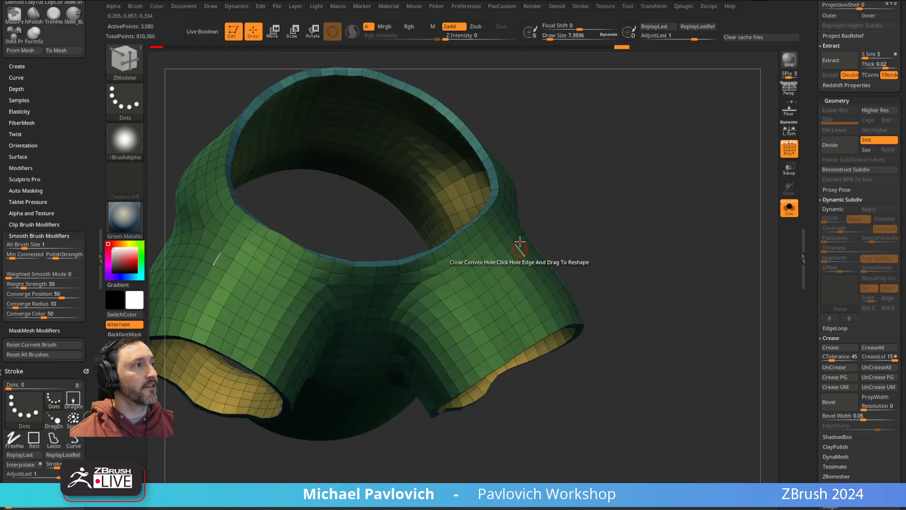
# Step: Divide the thick shirt shell to subdivision level 4 and display it smoothly on the whole gorilla without polyframes
pyautogui.hotkey('ctrl', 'd')
pyautogui.hotkey('ctrl', 'd')
pyautogui.hotkey('ctrl', 'd')
pyautogui.moveTo(667, 228); pyautogui.dragTo(793, 208)
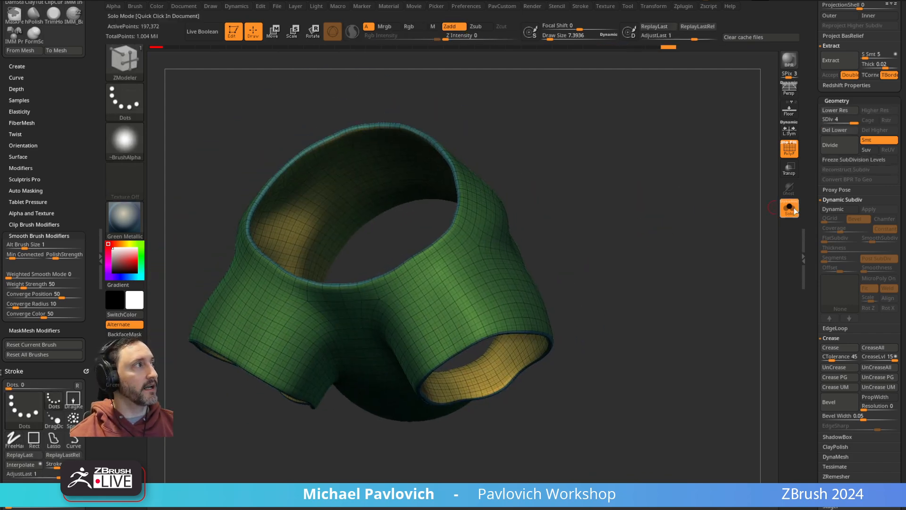
pyautogui.click(793, 207)
pyautogui.click(794, 155)
pyautogui.moveTo(724, 183)
pyautogui.mouseDown()
pyautogui.moveTo(703, 194)
pyautogui.moveTo(685, 189)
pyautogui.moveTo(707, 190)
pyautogui.mouseUp()
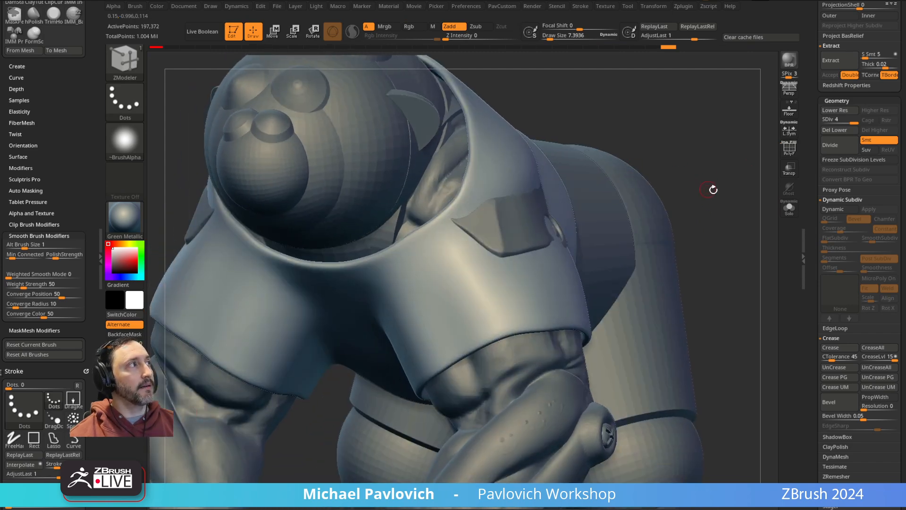
# Step: Freeze the shirt's subdivision levels, cut a rectangular hole through the sleeve with ZModeler, and unfreeze the levels
pyautogui.click(842, 161)
pyautogui.hotkey('shift', 'f')
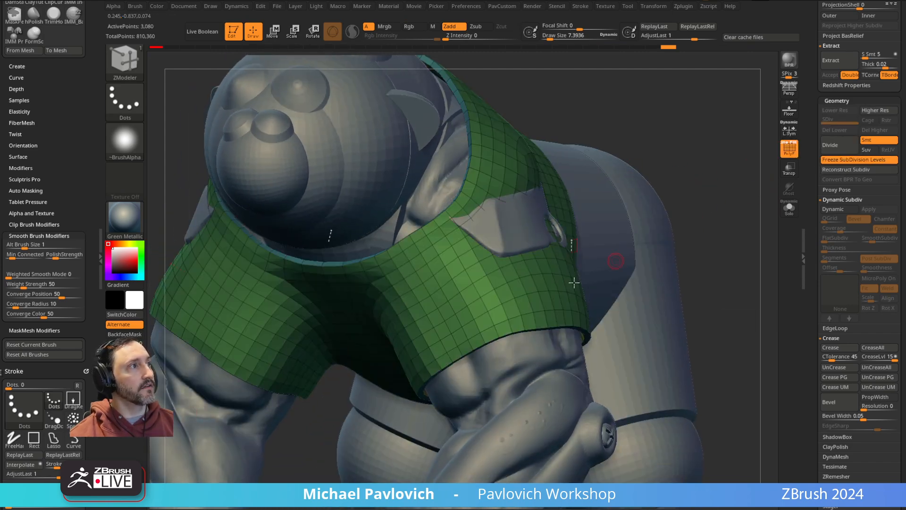
pyautogui.moveTo(694, 231); pyautogui.dragTo(731, 229)
pyautogui.click(498, 302)
pyautogui.click(847, 161)
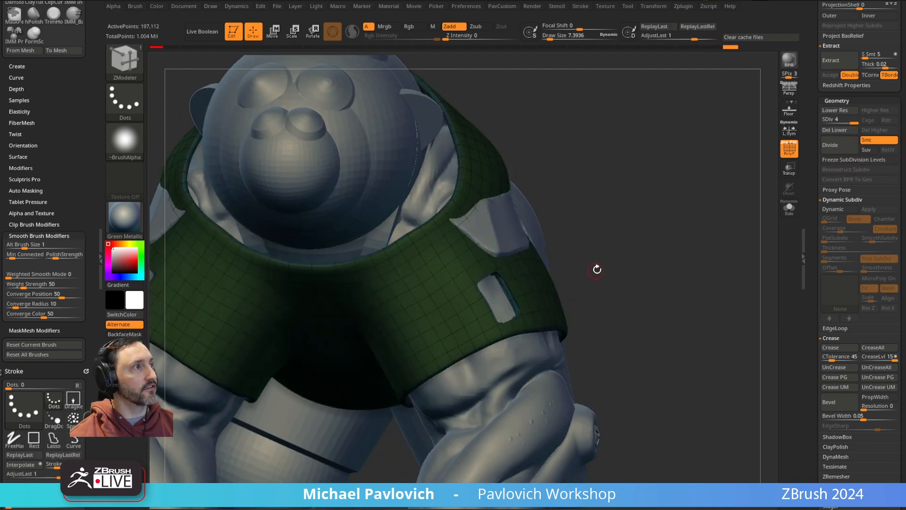
# Step: Clear the shirt's mask, smooth the rim of the rectangular sleeve hole and turn off polyframes
pyautogui.moveTo(647, 248); pyautogui.dragTo(630, 246)
pyautogui.press('s')
pyautogui.moveTo(504, 305); pyautogui.dragTo(513, 304)
pyautogui.keyDown('ctrl'); pyautogui.moveTo(651, 171); pyautogui.dragTo(667, 189); pyautogui.keyUp('ctrl')
pyautogui.press('s')
pyautogui.keyDown('shift'); pyautogui.moveTo(503, 297); pyautogui.dragTo(487, 265); pyautogui.keyUp('shift')
pyautogui.click(789, 150)
pyautogui.moveTo(683, 213)
pyautogui.mouseDown()
pyautogui.moveTo(647, 215)
pyautogui.moveTo(640, 202)
pyautogui.mouseUp()
# Step: DynaMesh the shirt at a resolution picked from its surface, declining to freeze the subdivision levels
pyautogui.press('space')
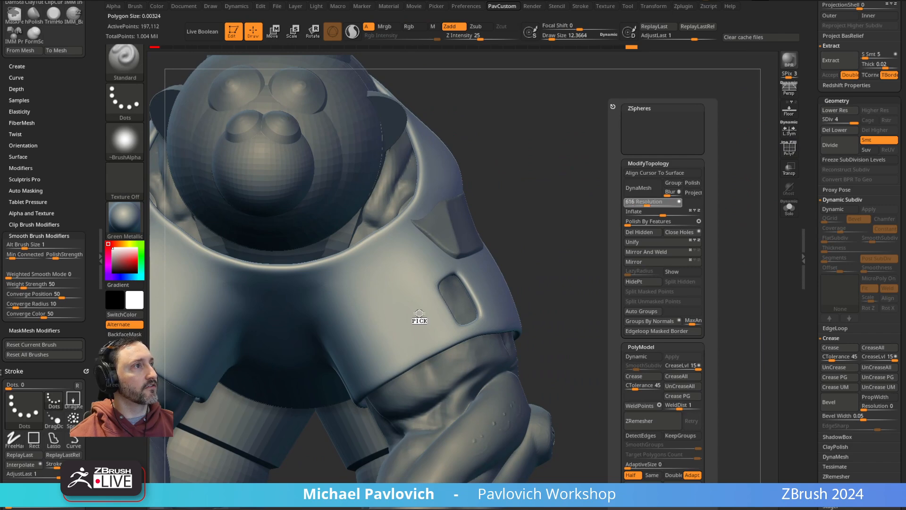
pyautogui.moveTo(418, 315); pyautogui.dragTo(419, 314)
pyautogui.press('space')
pyautogui.click(624, 188)
pyautogui.click(605, 214)
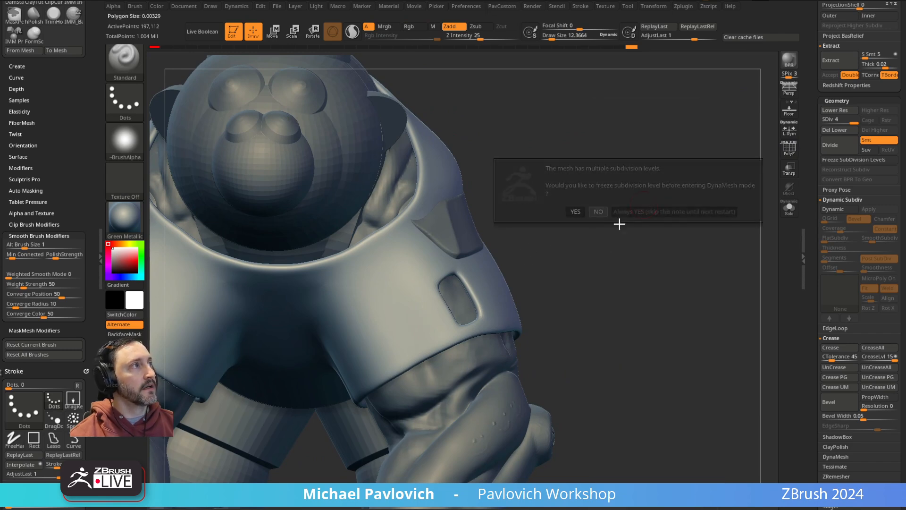
# Step: Insert a Sphere32 from the IMM base primitives on the outer sleeve beside the rectangular hole
pyautogui.moveTo(642, 245); pyautogui.dragTo(618, 237)
pyautogui.press('s')
pyautogui.moveTo(516, 298); pyautogui.dragTo(501, 298)
pyautogui.keyDown('alt'); pyautogui.moveTo(688, 138); pyautogui.dragTo(629, 145); pyautogui.keyUp('alt')
pyautogui.press('s')
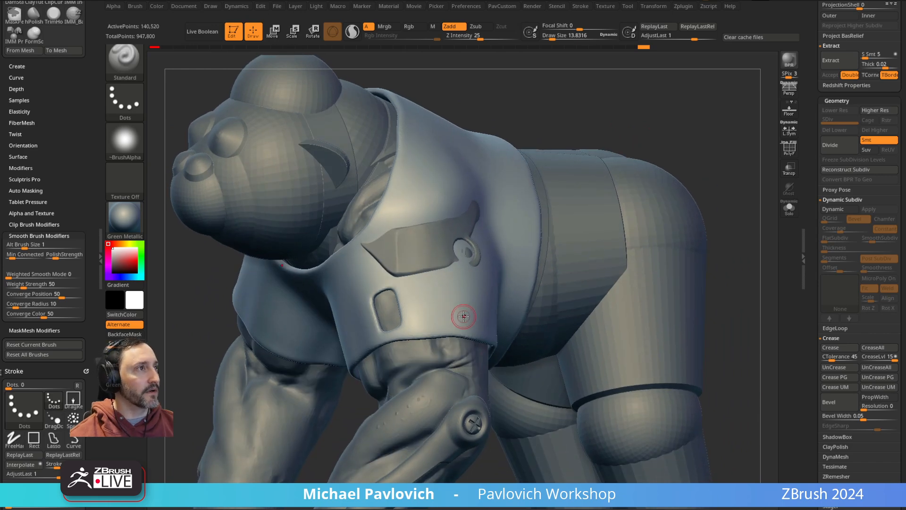
pyautogui.hotkey('alt', '1')
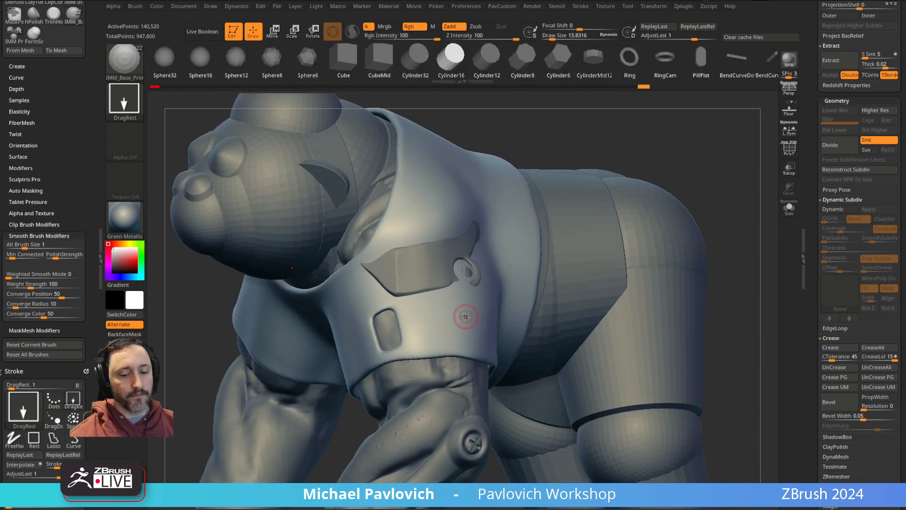
pyautogui.press('m')
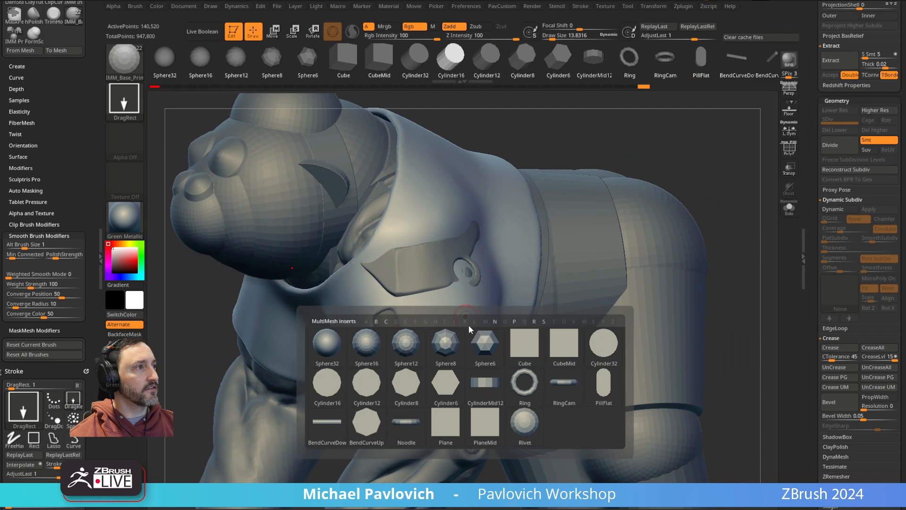
pyautogui.click(324, 361)
pyautogui.moveTo(669, 132); pyautogui.dragTo(630, 153)
pyautogui.moveTo(480, 293); pyautogui.dragTo(452, 351)
pyautogui.moveTo(728, 136); pyautogui.dragTo(761, 130)
# Step: Reposition the inserted sphere on the sleeve, enable local symmetry, and scale it down with the gizmo
pyautogui.press('w')
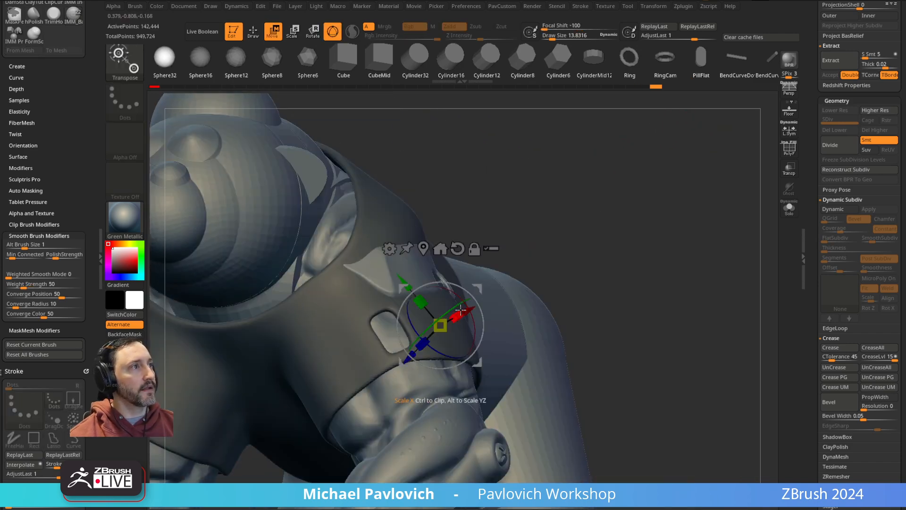
pyautogui.moveTo(411, 353); pyautogui.dragTo(463, 306)
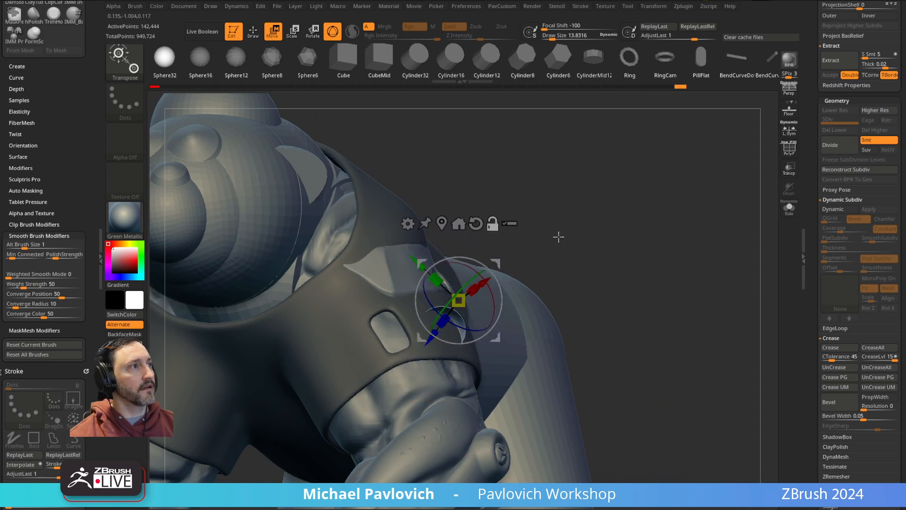
pyautogui.click(785, 133)
pyautogui.moveTo(533, 245); pyautogui.dragTo(566, 241, button='right')
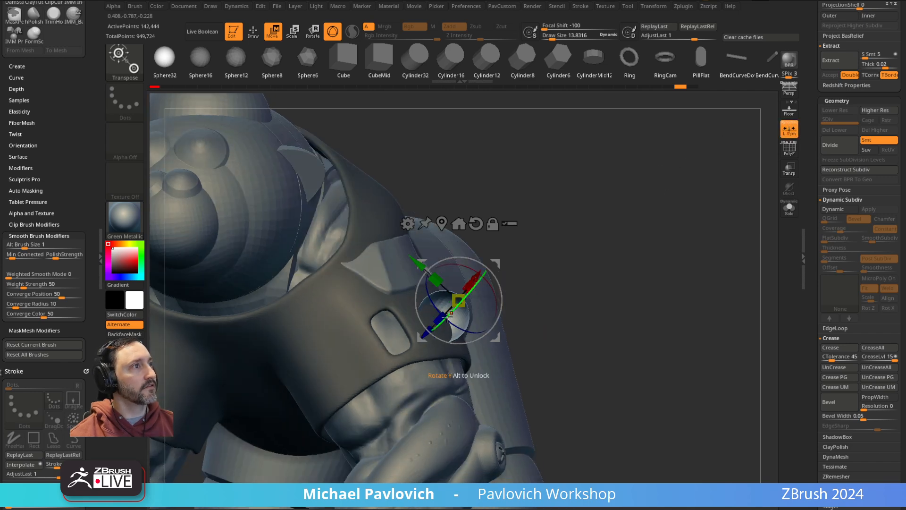
pyautogui.moveTo(439, 319); pyautogui.dragTo(571, 241)
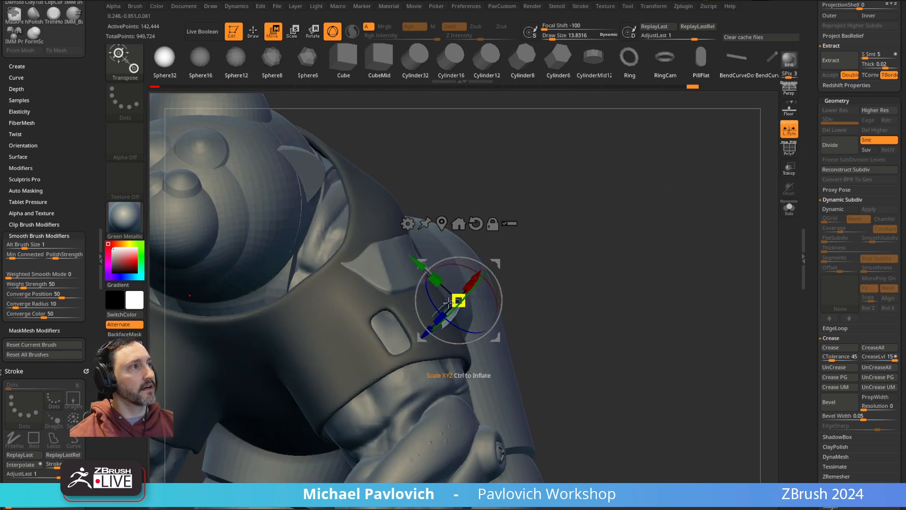
# Step: Clear the mask and re-DynaMesh the shirt to cut a small round hole with the inserted sphere
pyautogui.press('q')
pyautogui.keyDown('ctrl'); pyautogui.moveTo(614, 187); pyautogui.dragTo(634, 220); pyautogui.keyUp('ctrl')
pyautogui.keyDown('ctrl'); pyautogui.moveTo(624, 173); pyautogui.dragTo(659, 229); pyautogui.keyUp('ctrl')
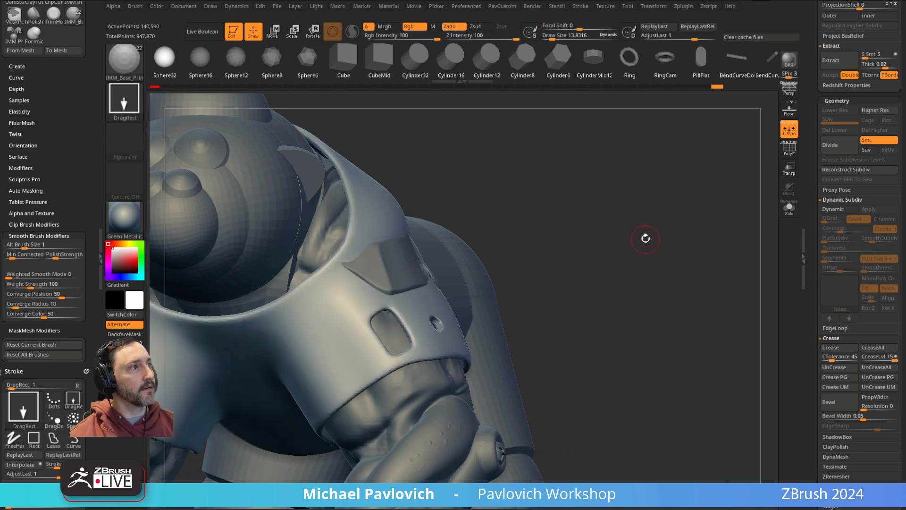
# Step: Undo the last remesh, reposition the inserted cylinder through the shirt's sleeve, and remesh with DynaMesh to cut a round hole
pyautogui.moveTo(645, 237); pyautogui.dragTo(571, 267, button='right')
pyautogui.hotkey('ctrl', 'z')
pyautogui.press('2')
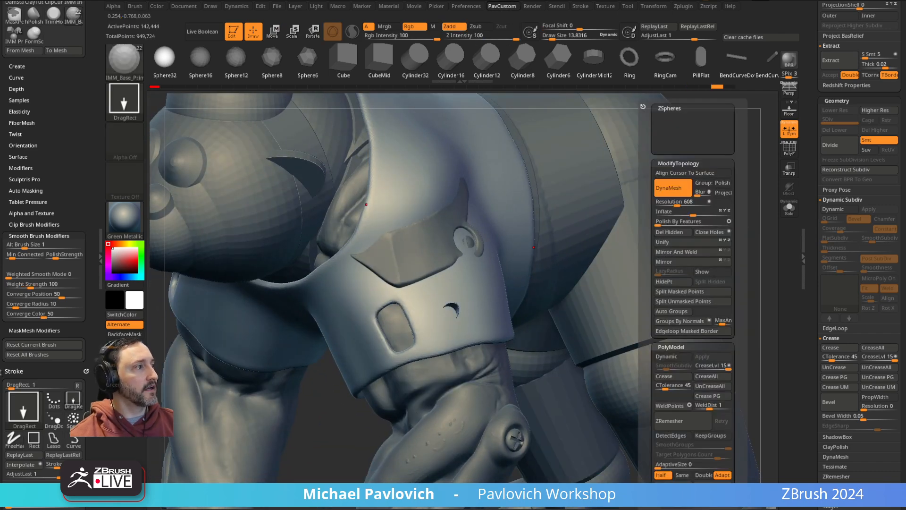
pyautogui.click(668, 473)
pyautogui.moveTo(723, 192); pyautogui.dragTo(740, 123, button='right')
pyautogui.press('w')
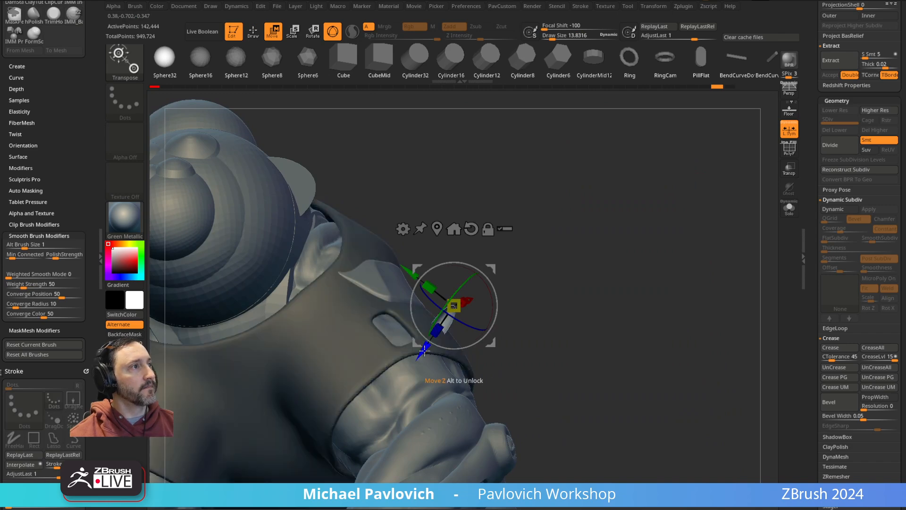
pyautogui.moveTo(425, 349)
pyautogui.mouseDown()
pyautogui.moveTo(413, 361)
pyautogui.moveTo(419, 352)
pyautogui.mouseUp()
pyautogui.press('q')
pyautogui.keyDown('ctrl'); pyautogui.moveTo(623, 209); pyautogui.dragTo(699, 300); pyautogui.keyUp('ctrl')
pyautogui.moveTo(643, 248)
pyautogui.mouseDown(button='right')
pyautogui.moveTo(557, 289)
pyautogui.moveTo(287, 372)
pyautogui.moveTo(623, 252)
pyautogui.moveTo(459, 325)
pyautogui.mouseUp(button='right')
pyautogui.moveTo(641, 236); pyautogui.dragTo(617, 285, button='right')
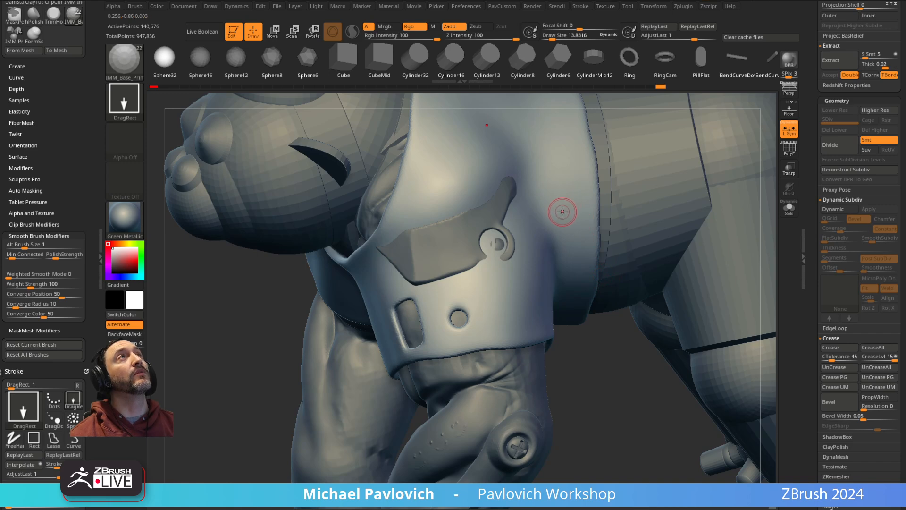
# Step: Step back through the undo history to the shirt before the round hole and show its polyframe
pyautogui.moveTo(559, 203); pyautogui.dragTo(655, 154, button='right')
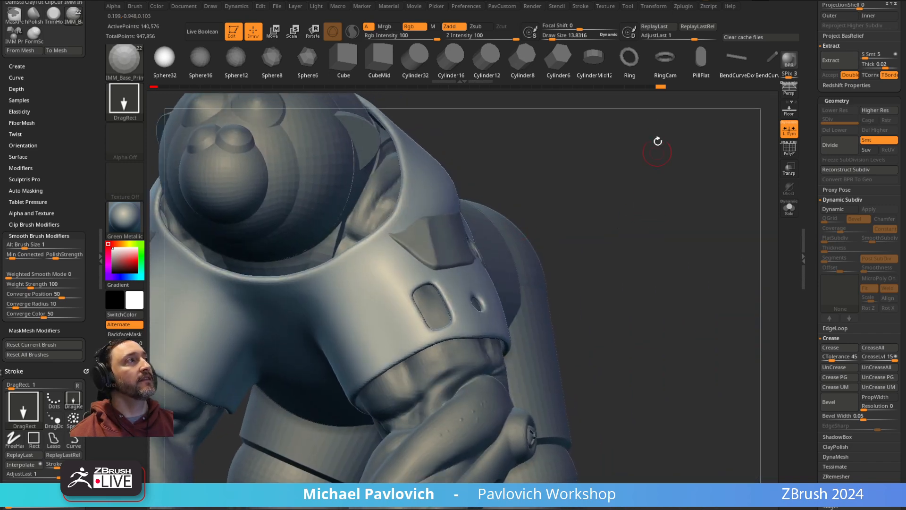
pyautogui.moveTo(656, 86); pyautogui.dragTo(542, 107)
pyautogui.click(789, 149)
# Step: Select the Standard brush and set its draw size to 28.75
pyautogui.press('s')
pyautogui.moveTo(469, 292)
pyautogui.mouseDown()
pyautogui.moveTo(480, 291)
pyautogui.moveTo(419, 289)
pyautogui.moveTo(431, 265)
pyautogui.mouseUp()
pyautogui.press('b')
pyautogui.press('s')
pyautogui.press('t')
pyautogui.moveTo(652, 255)
pyautogui.mouseDown(button='right')
pyautogui.moveTo(764, 173)
pyautogui.moveTo(692, 178)
pyautogui.moveTo(703, 178)
pyautogui.mouseUp(button='right')
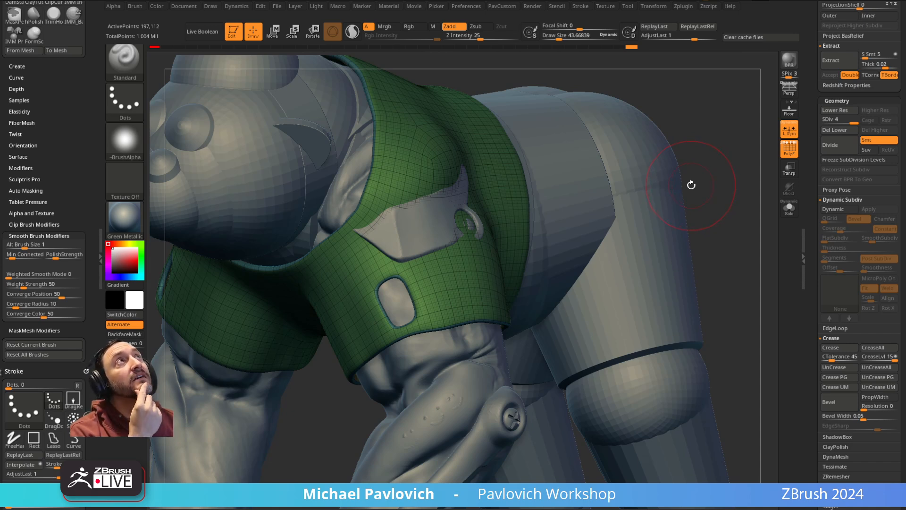
pyautogui.moveTo(692, 169)
pyautogui.mouseDown()
pyautogui.moveTo(744, 176)
pyautogui.moveTo(688, 207)
pyautogui.moveTo(698, 203)
pyautogui.mouseUp()
pyautogui.press('s')
pyautogui.click(692, 196)
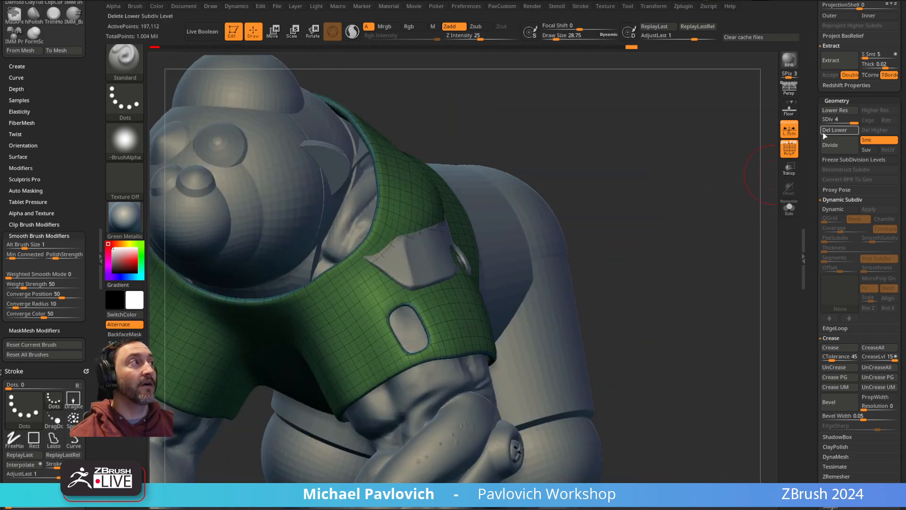
# Step: Delete the shirt's lower subdivision levels
pyautogui.click(835, 131)
pyautogui.moveTo(692, 204)
pyautogui.mouseDown()
pyautogui.moveTo(683, 136)
pyautogui.moveTo(644, 195)
pyautogui.mouseUp()
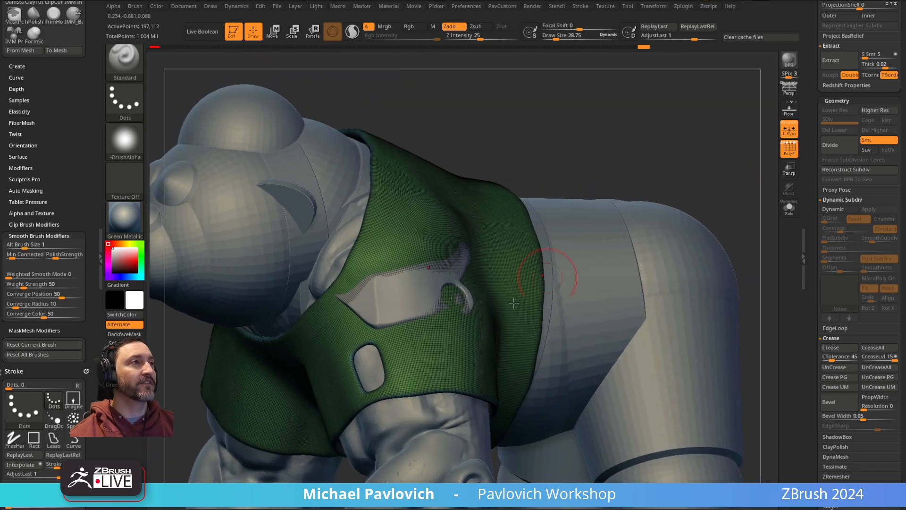
# Step: Turn on Sculptris Pro, open the sleeve's slot through to the hem, and undo the excess strokes
pyautogui.moveTo(438, 325)
pyautogui.keyDown('shift'); pyautogui.mouseDown()
pyautogui.moveTo(361, 353)
pyautogui.moveTo(374, 330)
pyautogui.moveTo(391, 392)
pyautogui.moveTo(378, 349)
pyautogui.moveTo(425, 359)
pyautogui.moveTo(343, 394)
pyautogui.mouseUp(); pyautogui.keyUp('shift')
pyautogui.click(352, 31)
pyautogui.hotkey('ctrl', 'z')
pyautogui.hotkey('ctrl', 'z')
pyautogui.hotkey('ctrl', 'z')
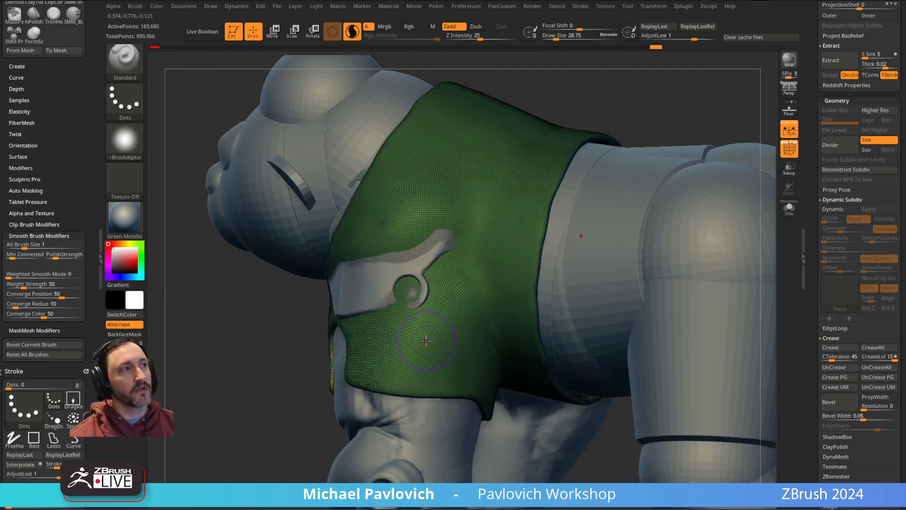
pyautogui.moveTo(236, 412)
pyautogui.keyDown('alt'); pyautogui.mouseDown()
pyautogui.moveTo(200, 410)
pyautogui.moveTo(203, 429)
pyautogui.mouseUp(); pyautogui.keyUp('alt')
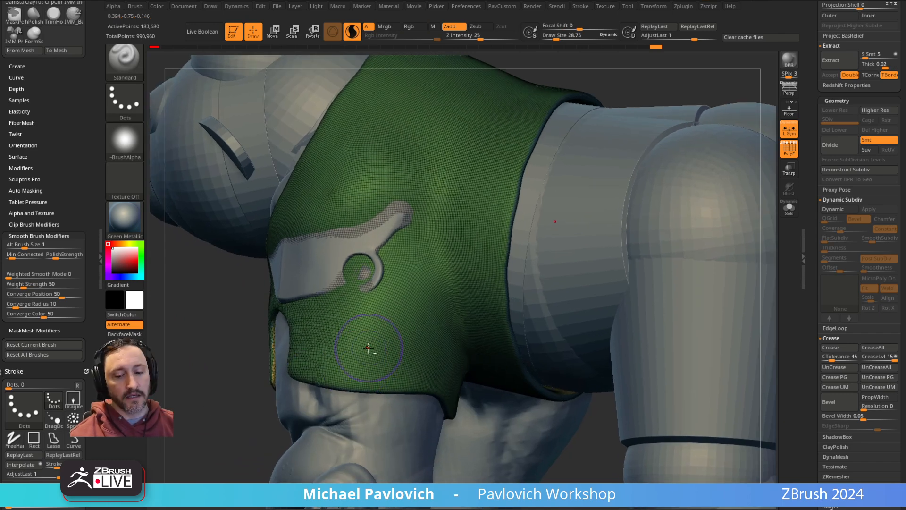
# Step: Try to insert a primitive into the lower sleeve, move it through the cloth, and merge it with the shirt
pyautogui.press('b')
pyautogui.press('i')
pyautogui.press('b')
pyautogui.press('m')
pyautogui.click(235, 389)
pyautogui.moveTo(364, 358); pyautogui.dragTo(373, 378)
pyautogui.moveTo(221, 447); pyautogui.dragTo(288, 425)
pyautogui.press('w')
pyautogui.moveTo(328, 380); pyautogui.dragTo(347, 373)
pyautogui.press('q')
pyautogui.keyDown('ctrl'); pyautogui.click(688, 253); pyautogui.keyUp('ctrl')
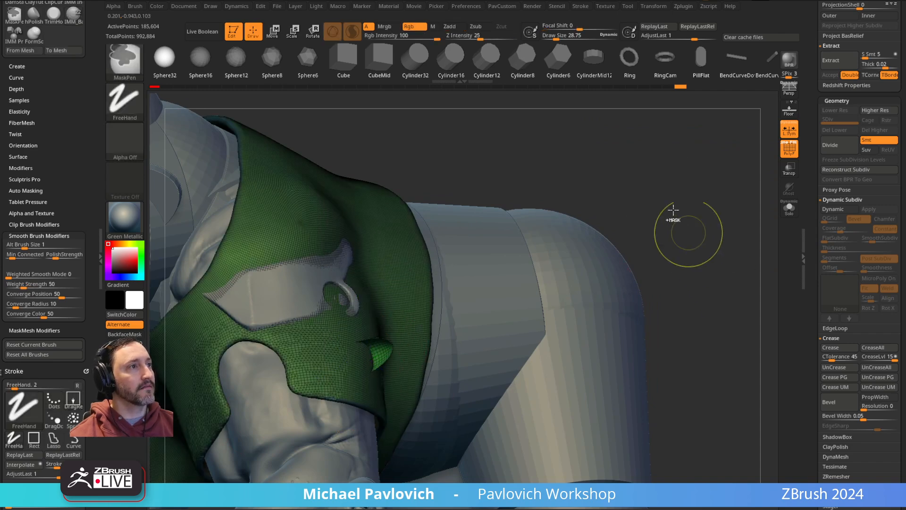
pyautogui.keyDown('ctrl'); pyautogui.click(694, 242); pyautogui.keyUp('ctrl')
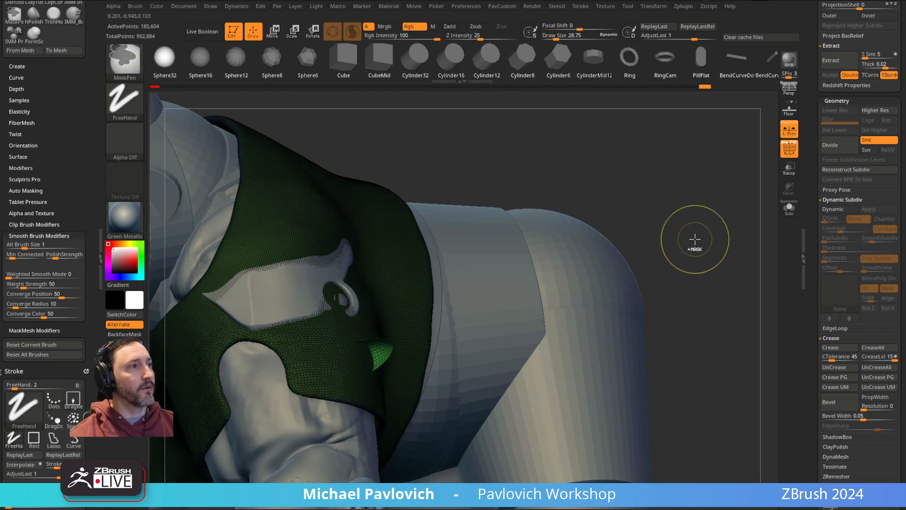
pyautogui.keyDown('ctrl'); pyautogui.click(692, 235); pyautogui.keyUp('ctrl')
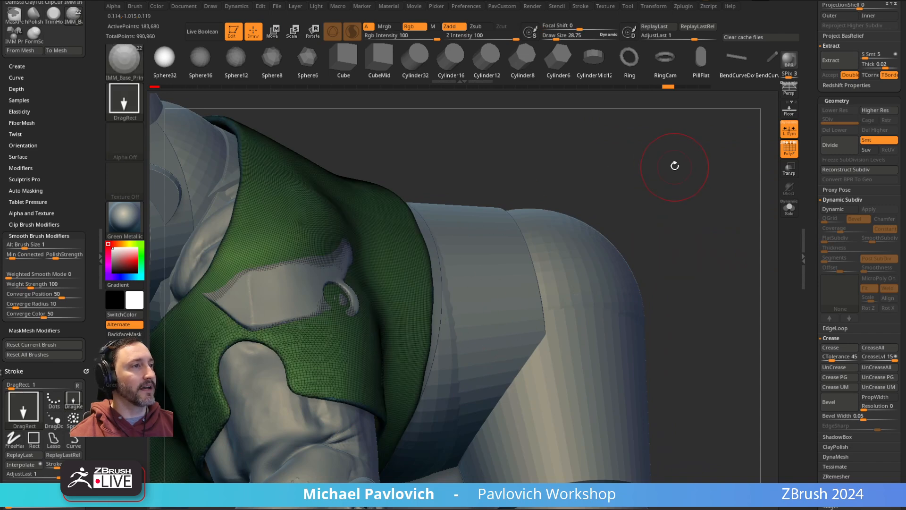
# Step: Look through the Spotlight images in LightBox and hide the shirt's polyframe
pyautogui.moveTo(691, 215); pyautogui.dragTo(662, 213)
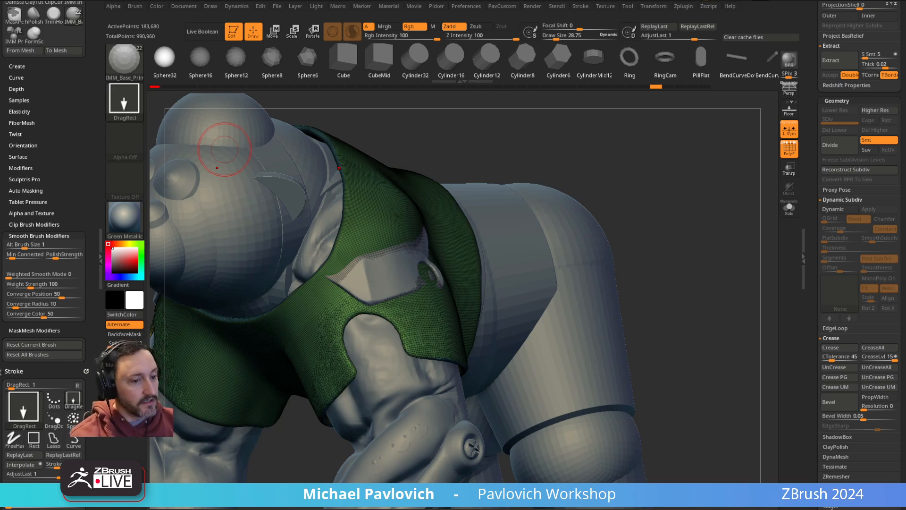
pyautogui.press(',')
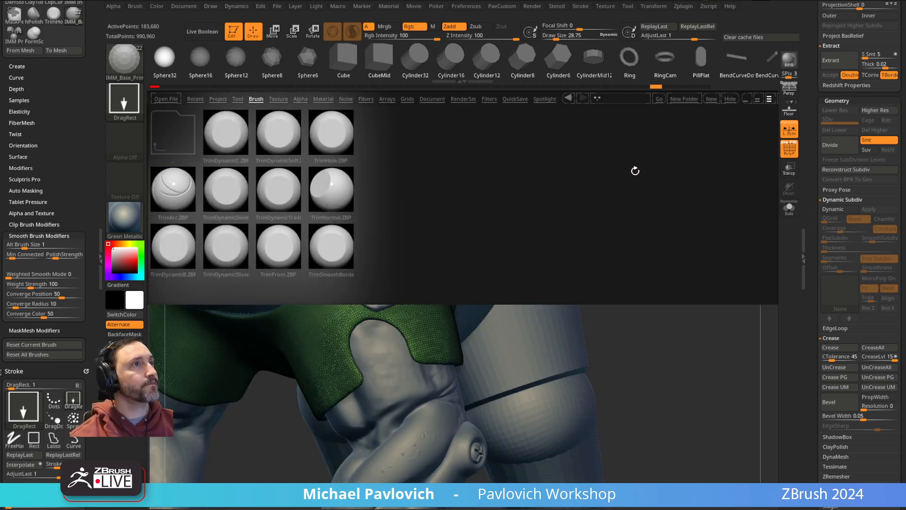
pyautogui.click(544, 99)
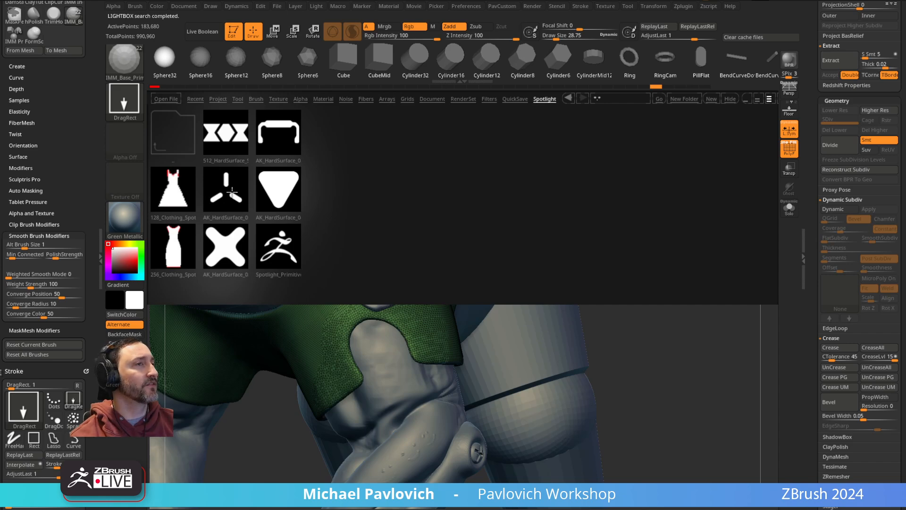
pyautogui.press(',')
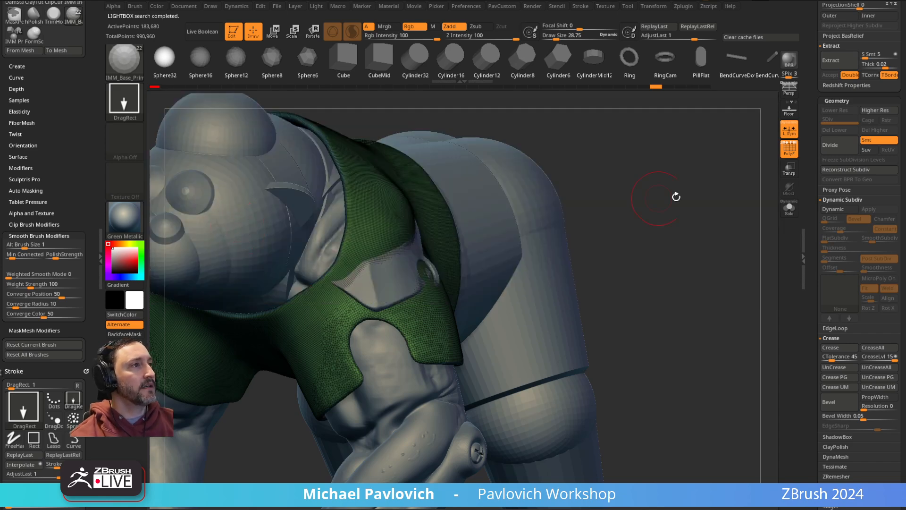
pyautogui.moveTo(653, 197); pyautogui.dragTo(678, 192)
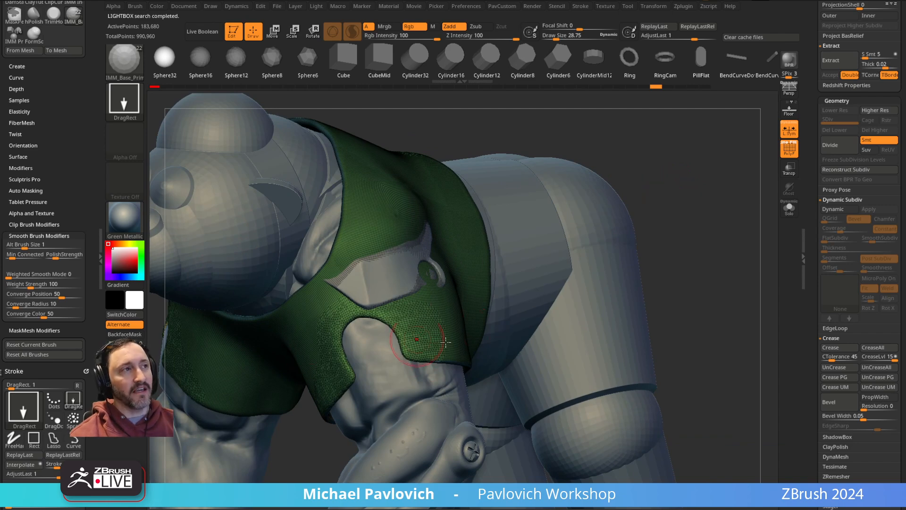
pyautogui.click(796, 152)
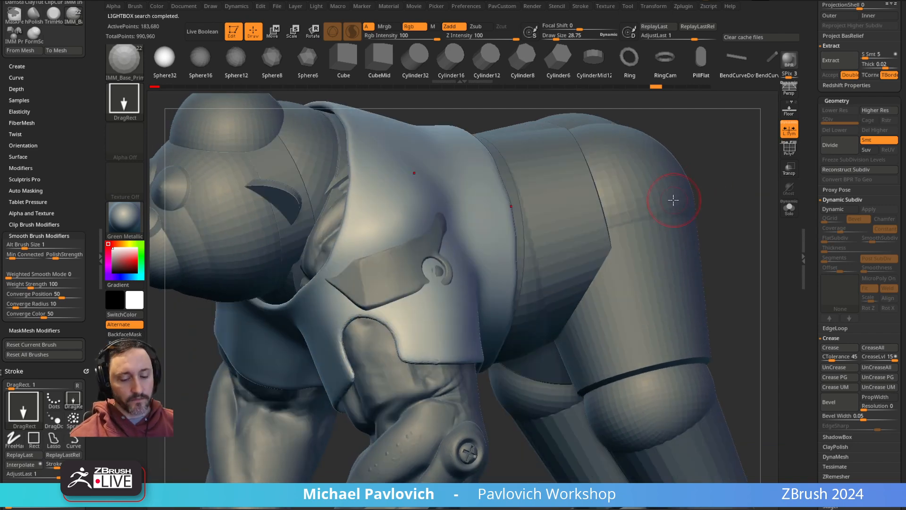
# Step: Load the ClothDamageVDM brush from the _Cloth brush folder in LightBox
pyautogui.press(',')
pyautogui.click(255, 98)
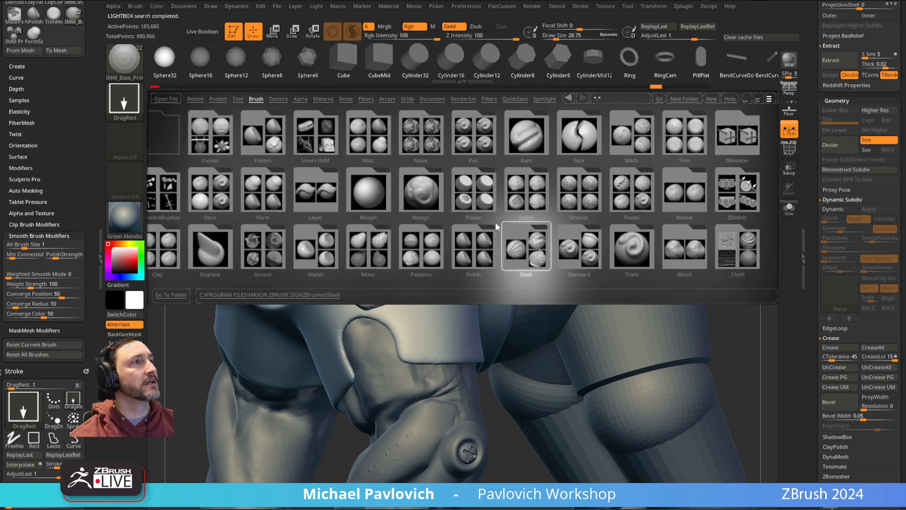
pyautogui.moveTo(674, 241); pyautogui.dragTo(613, 249)
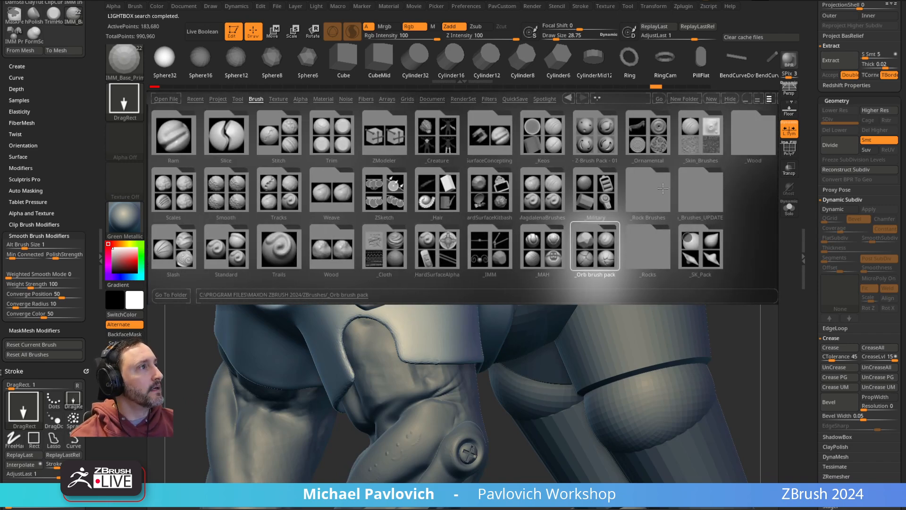
pyautogui.click(437, 137)
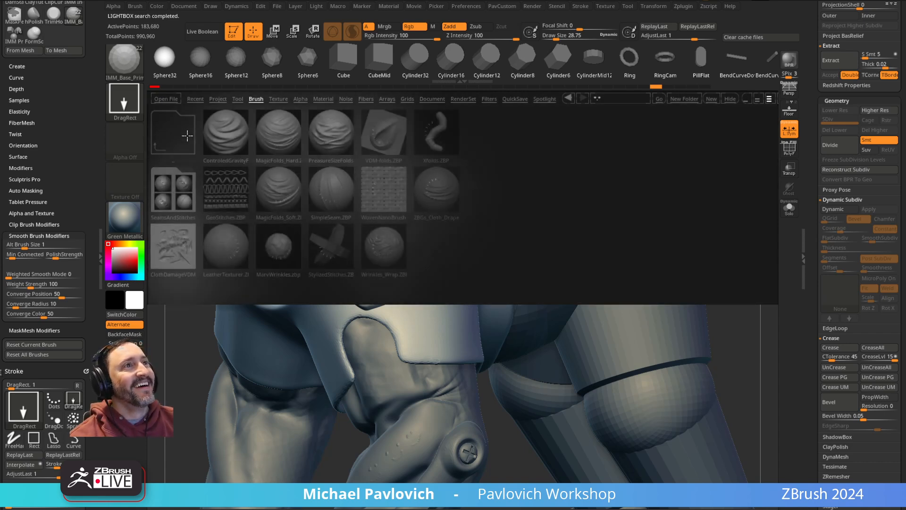
pyautogui.doubleClick(172, 245)
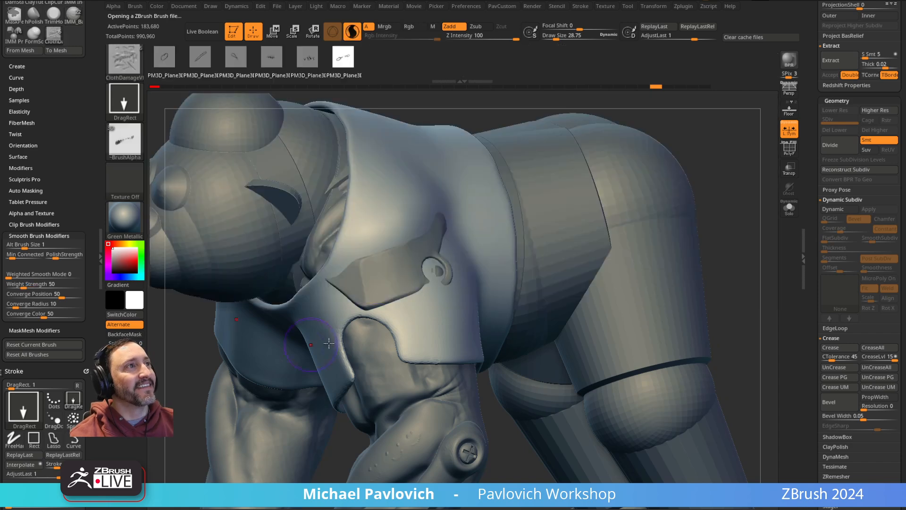
# Step: Place torn-cloth damage details on the front and outer side of the sleeve with the ClothDamageVDM brush
pyautogui.moveTo(716, 179); pyautogui.dragTo(609, 177)
pyautogui.moveTo(464, 296); pyautogui.dragTo(472, 333)
pyautogui.moveTo(537, 263); pyautogui.dragTo(551, 281, button='right')
pyautogui.hotkey('ctrl', 'z')
pyautogui.moveTo(363, 335); pyautogui.dragTo(368, 374)
pyautogui.moveTo(517, 271); pyautogui.dragTo(574, 245, button='right')
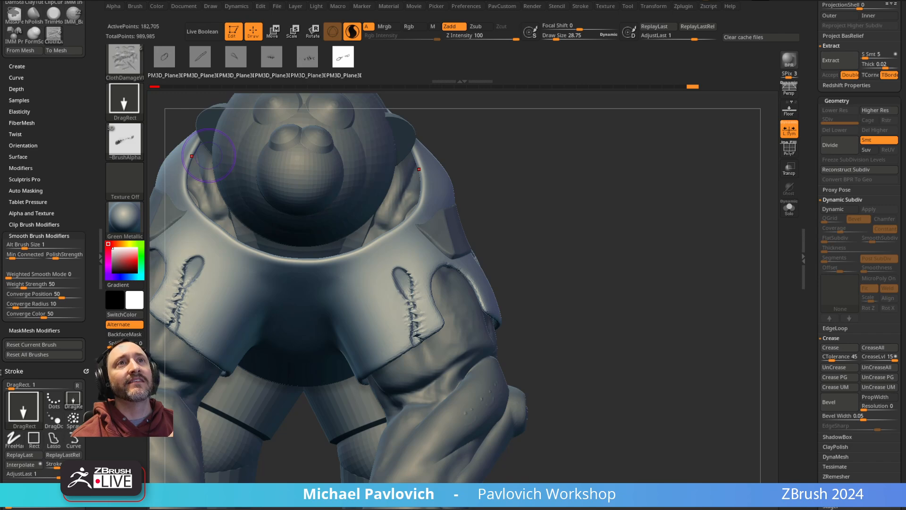
# Step: Inspect the torn sleeve up close, and select the Standard brush with a draw size of about 46
pyautogui.moveTo(554, 203)
pyautogui.keyDown('alt'); pyautogui.mouseDown(button='right')
pyautogui.moveTo(621, 164)
pyautogui.moveTo(556, 232)
pyautogui.moveTo(503, 252)
pyautogui.moveTo(524, 326)
pyautogui.moveTo(512, 265)
pyautogui.moveTo(489, 323)
pyautogui.moveTo(565, 213)
pyautogui.mouseUp(button='right'); pyautogui.keyUp('alt')
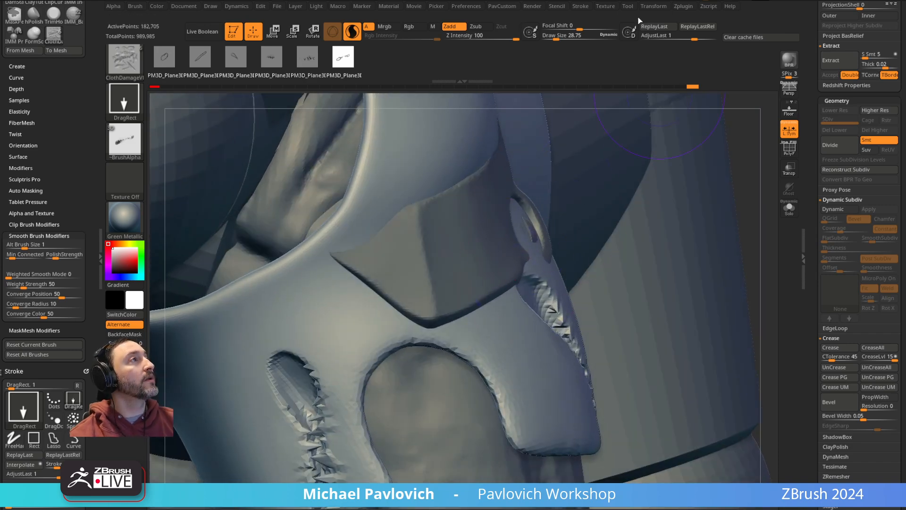
pyautogui.click(653, 6)
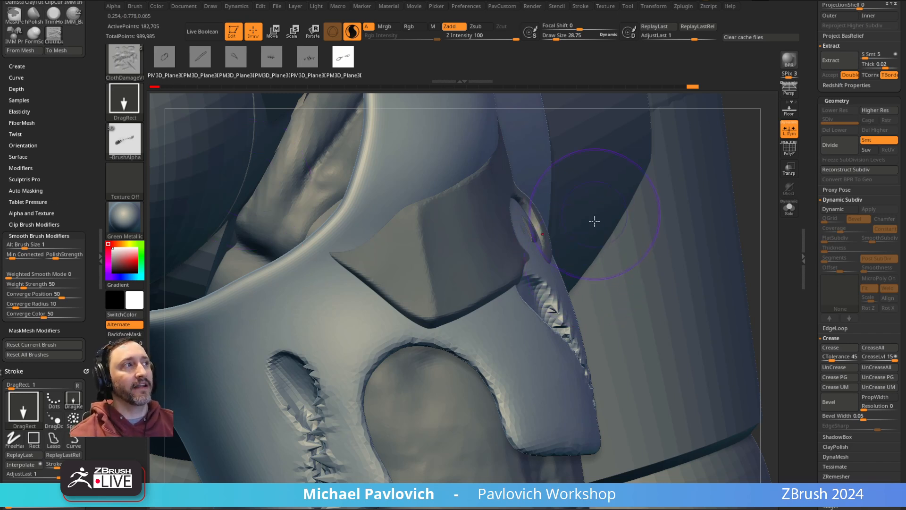
pyautogui.press('shift')
pyautogui.moveTo(737, 186)
pyautogui.keyDown('alt'); pyautogui.mouseDown()
pyautogui.moveTo(678, 111)
pyautogui.moveTo(648, 185)
pyautogui.mouseUp(); pyautogui.keyUp('alt')
pyautogui.press('s')
pyautogui.moveTo(644, 188)
pyautogui.mouseDown()
pyautogui.moveTo(673, 178)
pyautogui.moveTo(662, 198)
pyautogui.mouseUp()
pyautogui.press('s')
pyautogui.moveTo(661, 198)
pyautogui.mouseDown()
pyautogui.moveTo(670, 198)
pyautogui.moveTo(633, 223)
pyautogui.mouseUp()
pyautogui.press('b')
pyautogui.press('s')
pyautogui.press('t')
pyautogui.moveTo(667, 198); pyautogui.dragTo(690, 196)
pyautogui.press('s')
pyautogui.moveTo(693, 197); pyautogui.dragTo(665, 196)
pyautogui.press('s')
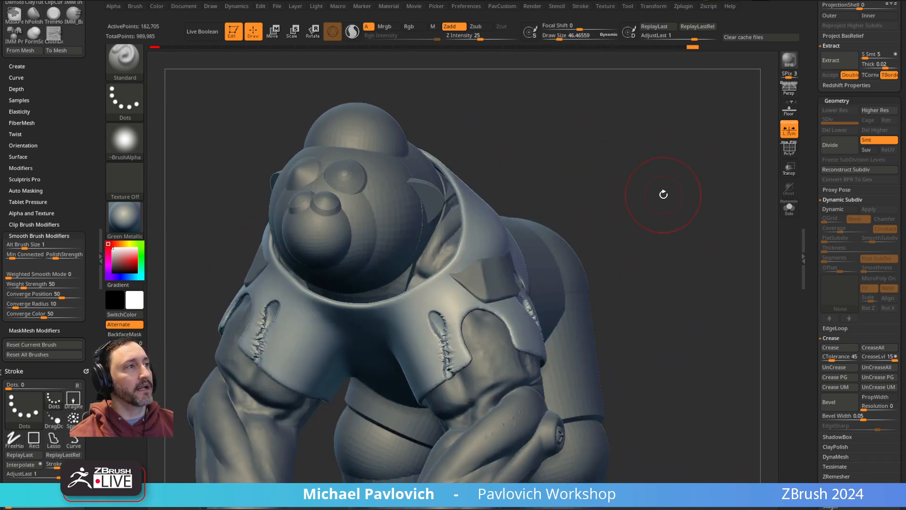
# Step: Make the Extract4 subtool the active one
pyautogui.keyDown('alt'); pyautogui.click(489, 354); pyautogui.keyUp('alt')
pyautogui.keyDown('alt'); pyautogui.moveTo(668, 304); pyautogui.dragTo(630, 192); pyautogui.keyUp('alt')
pyautogui.keyDown('alt'); pyautogui.click(529, 320); pyautogui.keyUp('alt')
pyautogui.moveTo(695, 209)
pyautogui.mouseDown(button='right')
pyautogui.moveTo(676, 182)
pyautogui.moveTo(675, 265)
pyautogui.mouseUp(button='right')
# Step: Load DemoHead.ZTL from the LightBox tools and isolate the head with Solo
pyautogui.press(',')
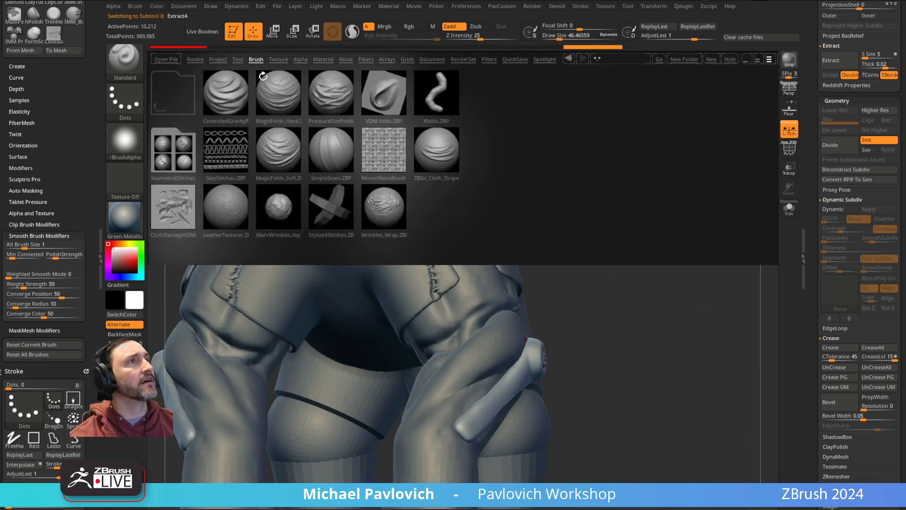
pyautogui.click(237, 60)
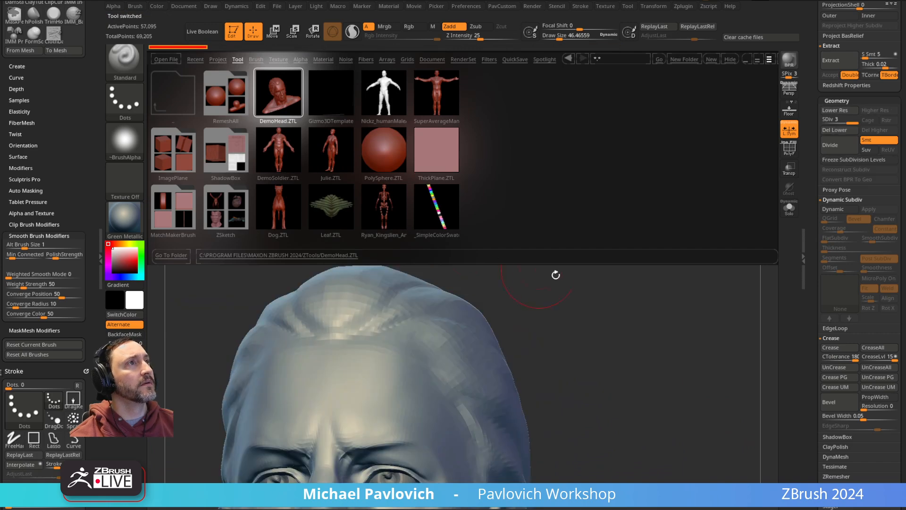
pyautogui.press(',')
pyautogui.keyDown('alt'); pyautogui.moveTo(607, 356); pyautogui.dragTo(684, 141, button='right'); pyautogui.keyUp('alt')
pyautogui.keyDown('ctrl'); pyautogui.moveTo(684, 141); pyautogui.dragTo(706, 236, button='right'); pyautogui.keyUp('ctrl')
pyautogui.click(789, 209)
pyautogui.moveTo(494, 293)
pyautogui.mouseDown(button='right')
pyautogui.moveTo(751, 283)
pyautogui.moveTo(607, 303)
pyautogui.mouseUp(button='right')
# Step: Select the Move brush and try pulling the upper lip away from the lower lip
pyautogui.press('b')
pyautogui.press('m')
pyautogui.press('v')
pyautogui.moveTo(488, 268); pyautogui.dragTo(486, 279)
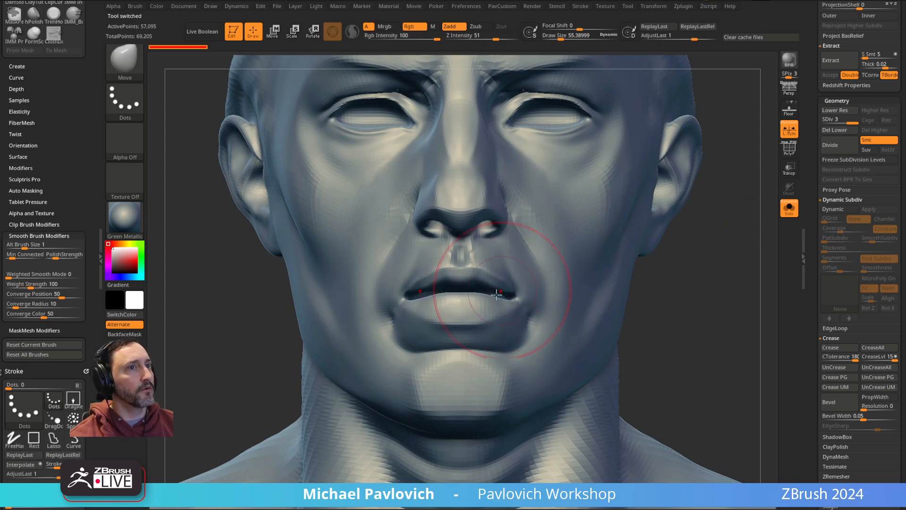
# Step: Show the Move brush's Auto Masking settings in place of the Smooth Brush Modifiers
pyautogui.scroll(5, 67, 204)
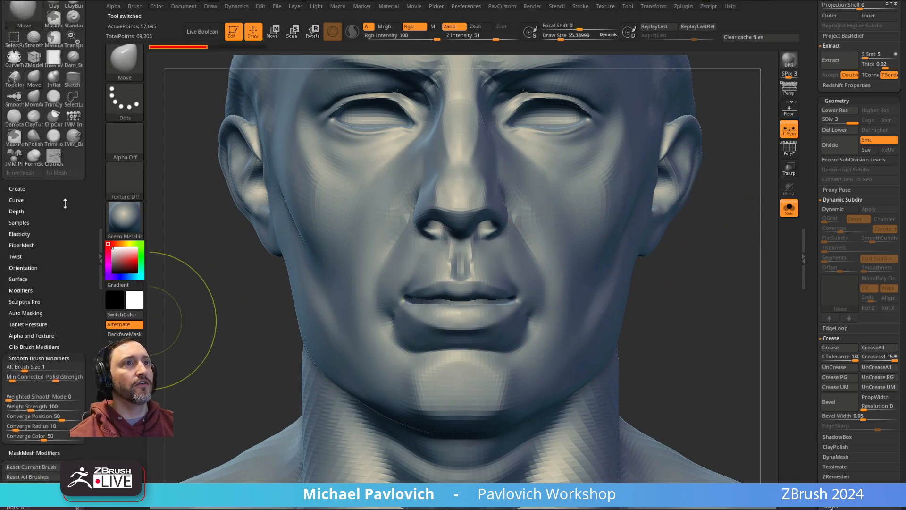
pyautogui.keyDown('shift'); pyautogui.click(38, 357); pyautogui.keyUp('shift')
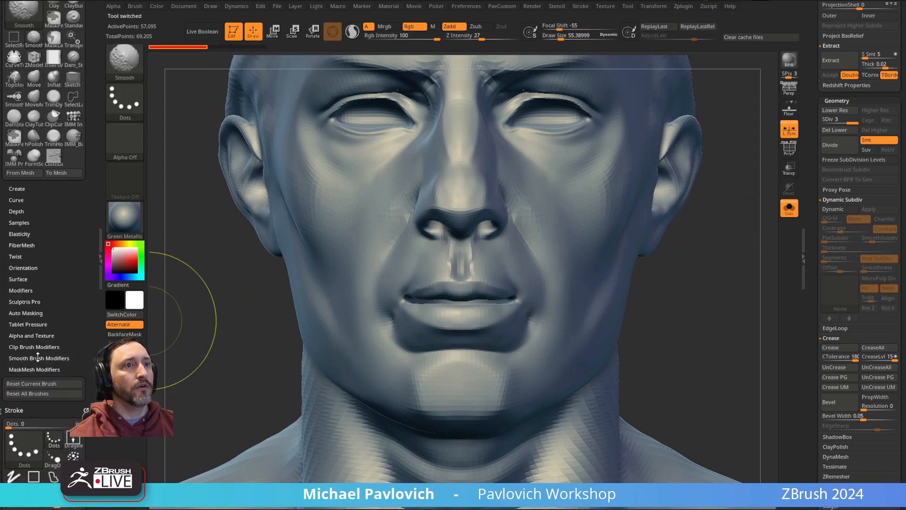
pyautogui.click(25, 313)
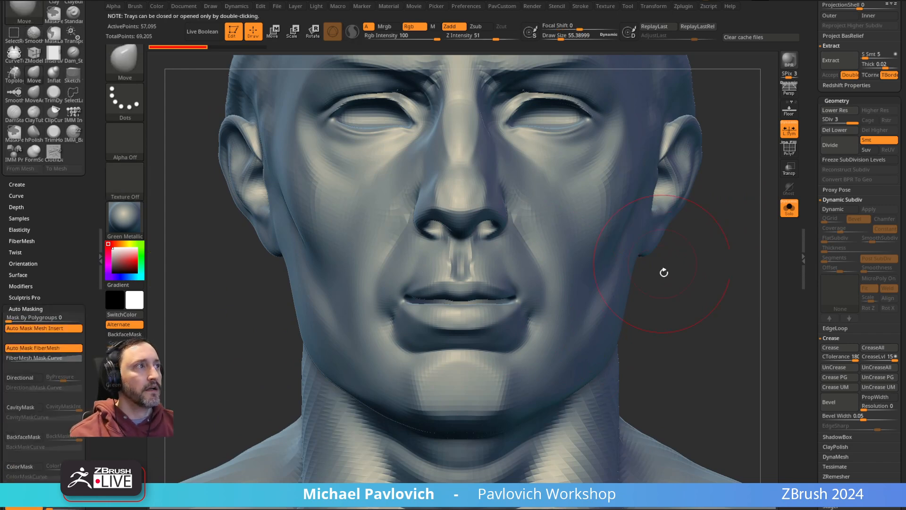
# Step: Pull the upper lip up to part the mouth and reshape its corners with a smaller Move brush
pyautogui.keyDown('alt'); pyautogui.moveTo(662, 264); pyautogui.dragTo(659, 231); pyautogui.keyUp('alt')
pyautogui.moveTo(476, 260); pyautogui.dragTo(461, 231)
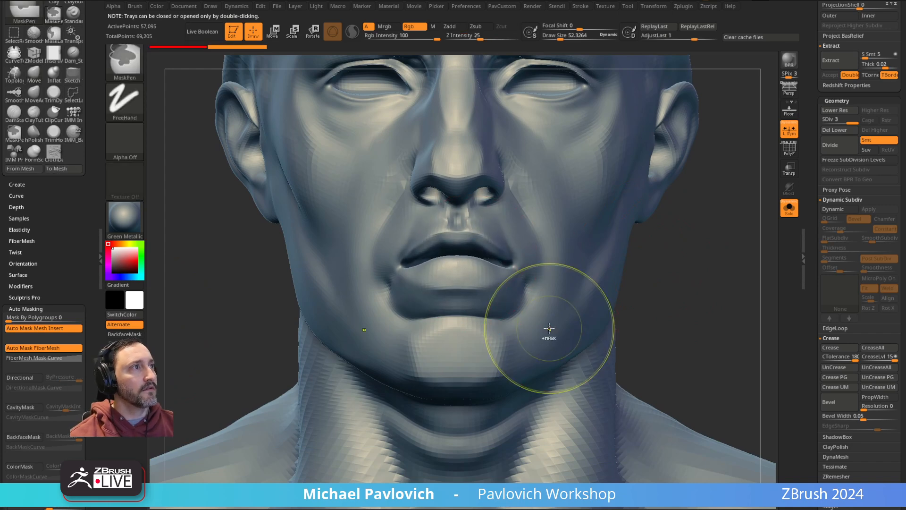
pyautogui.moveTo(711, 263)
pyautogui.mouseDown()
pyautogui.moveTo(699, 263)
pyautogui.moveTo(704, 255)
pyautogui.mouseUp()
pyautogui.press('s')
pyautogui.moveTo(418, 286); pyautogui.dragTo(415, 285)
pyautogui.moveTo(410, 265)
pyautogui.mouseDown()
pyautogui.moveTo(406, 248)
pyautogui.moveTo(406, 265)
pyautogui.mouseUp()
pyautogui.moveTo(560, 232)
pyautogui.mouseDown()
pyautogui.moveTo(608, 235)
pyautogui.moveTo(594, 231)
pyautogui.mouseUp()
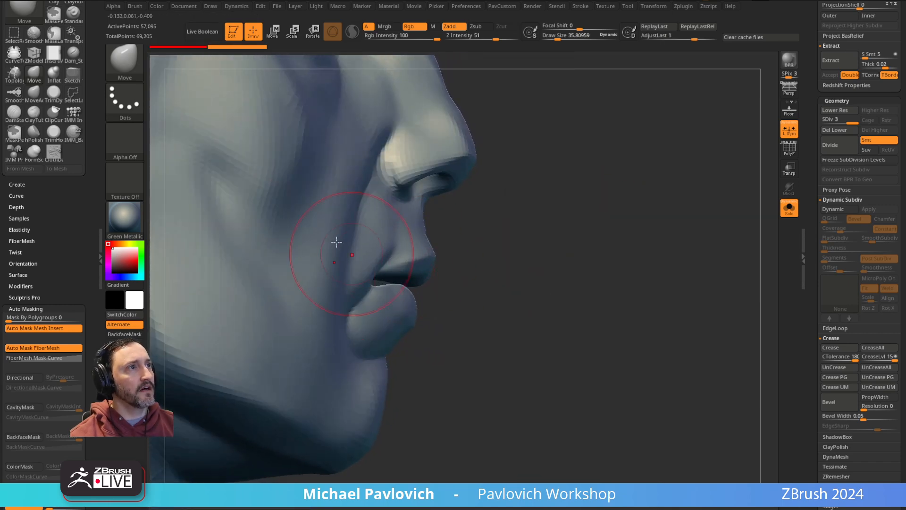
# Step: Reduce the Move brush's draw size to about 24 and undo the lip edits
pyautogui.moveTo(571, 283)
pyautogui.keyDown('shift'); pyautogui.mouseDown()
pyautogui.moveTo(457, 277)
pyautogui.moveTo(450, 261)
pyautogui.moveTo(455, 289)
pyautogui.moveTo(433, 262)
pyautogui.mouseUp(); pyautogui.keyUp('shift')
pyautogui.press('s')
pyautogui.hotkey('ctrl', 'z')
pyautogui.hotkey('ctrl', 'z')
pyautogui.hotkey('ctrl', 'z')
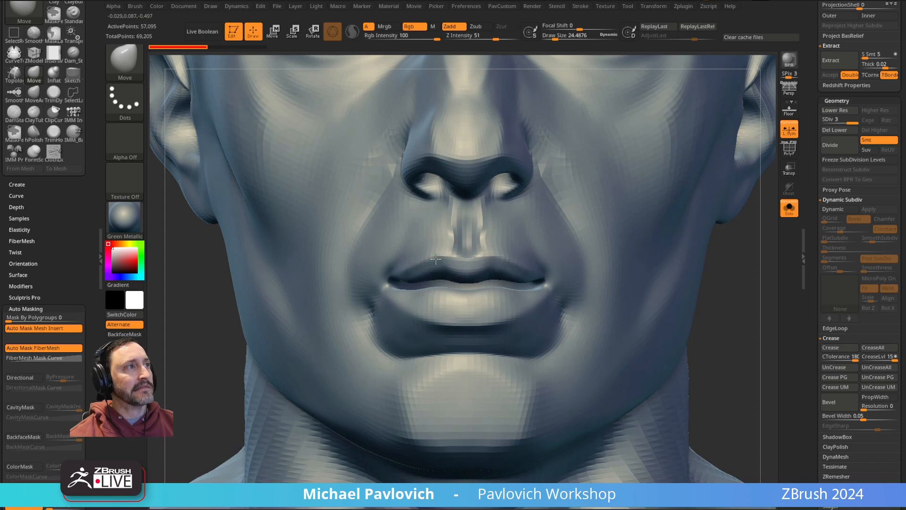
# Step: Try to pull the upper lip up with the Move brush, and to topologically mask from the mouth corner in gizmo Move mode
pyautogui.moveTo(439, 279); pyautogui.dragTo(441, 265)
pyautogui.hotkey('ctrl', 'z')
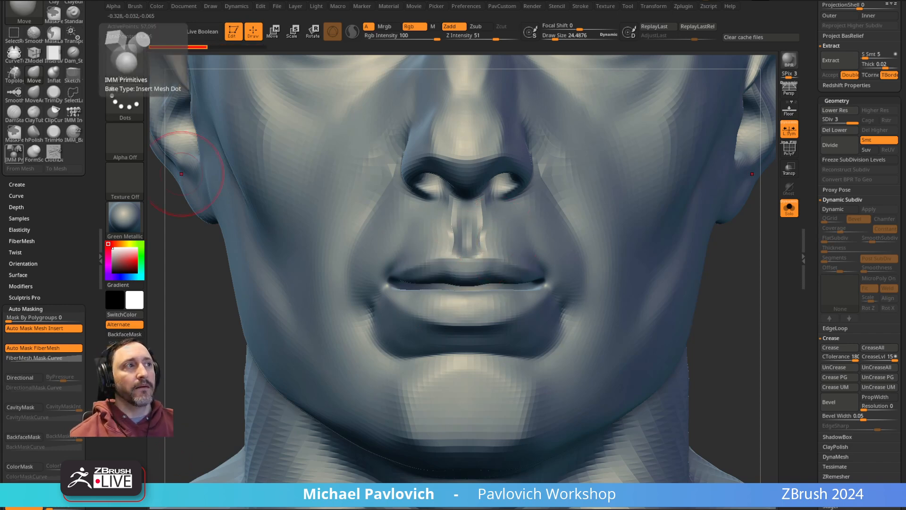
pyautogui.press('w')
pyautogui.moveTo(639, 233); pyautogui.dragTo(749, 283)
pyautogui.keyDown('ctrl'); pyautogui.moveTo(367, 256); pyautogui.dragTo(359, 304); pyautogui.keyUp('ctrl')
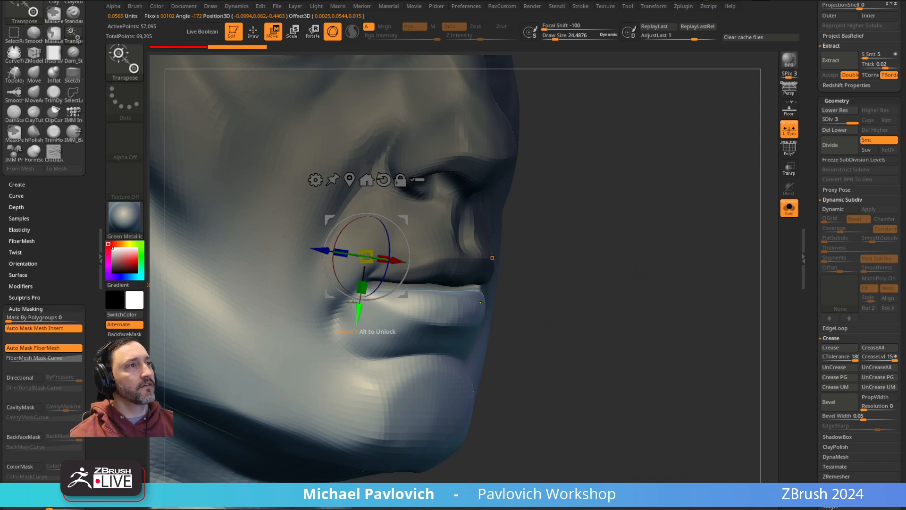
# Step: Switch to the TransposeClassic brush and spread a topological mask from the corner of the mouth
pyautogui.press('q')
pyautogui.press('b')
pyautogui.press('t')
pyautogui.click(489, 457)
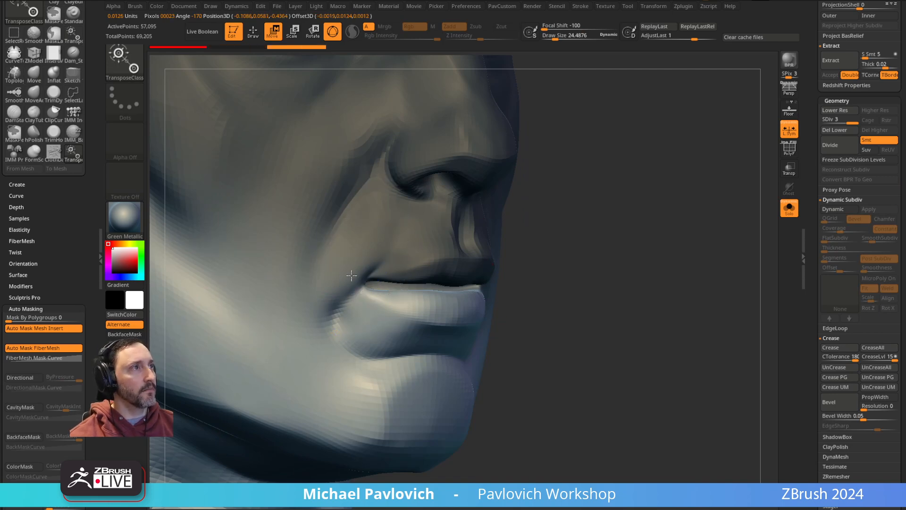
pyautogui.keyDown('ctrl'); pyautogui.moveTo(355, 255); pyautogui.dragTo(342, 317); pyautogui.keyUp('ctrl')
# Step: Open the mouth by reshaping the unmasked lip with the Move brush, then invert the mask and pull the upper lip upward
pyautogui.press('q')
pyautogui.moveTo(673, 264); pyautogui.dragTo(651, 267)
pyautogui.press('s')
pyautogui.moveTo(408, 319); pyautogui.dragTo(449, 315)
pyautogui.press('s')
pyautogui.hotkey('ctrl', 'i')
pyautogui.press('s')
pyautogui.moveTo(426, 279); pyautogui.dragTo(444, 257)
pyautogui.moveTo(675, 284); pyautogui.dragTo(656, 286)
pyautogui.press('s')
pyautogui.moveTo(721, 292); pyautogui.dragTo(669, 313)
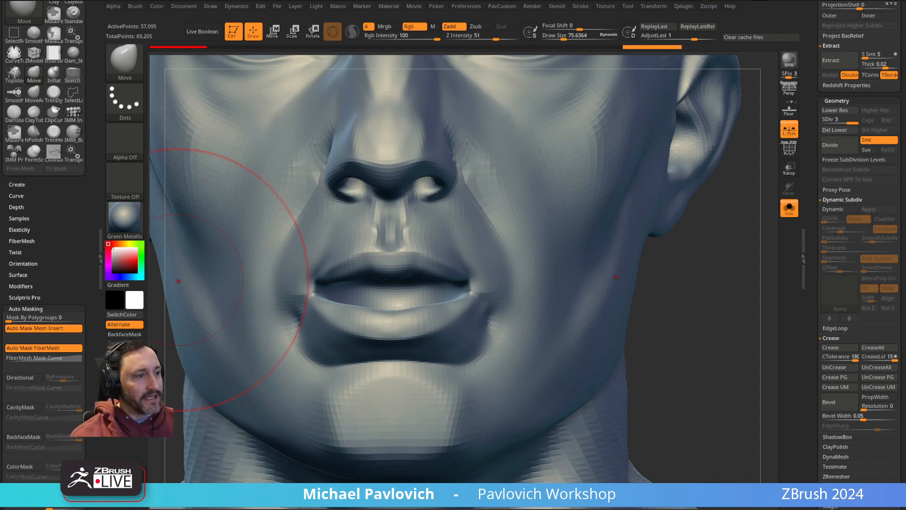
# Step: Switch to the browser and look through the artworks on the ArtStation portfolio page
pyautogui.hotkey('alt', 'Tab')
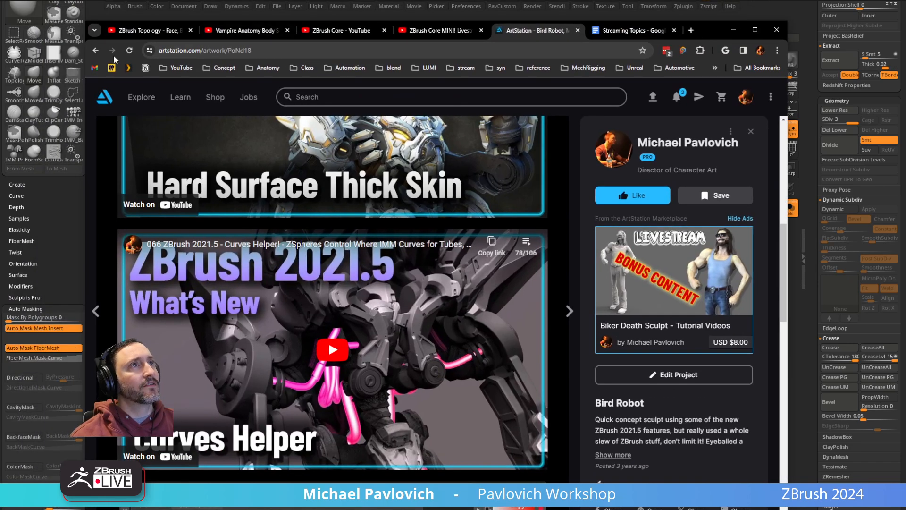
pyautogui.click(96, 50)
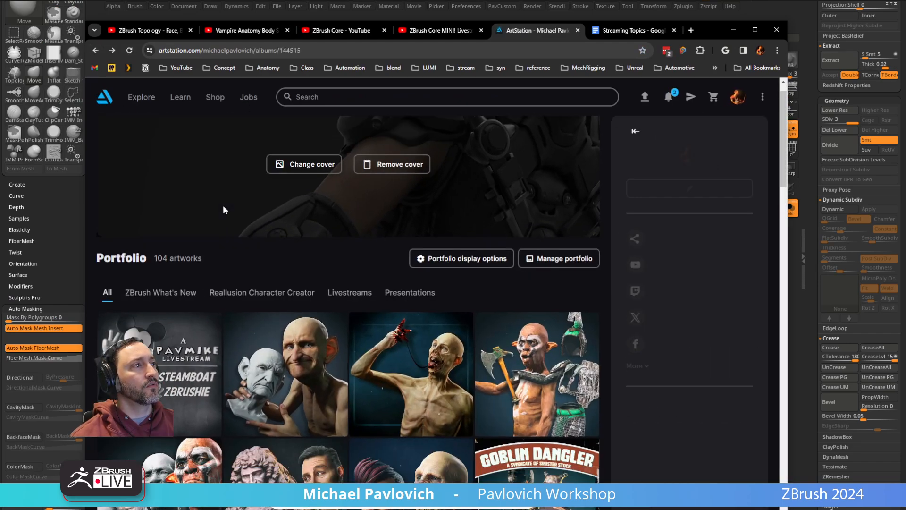
pyautogui.scroll(-6, 224, 211)
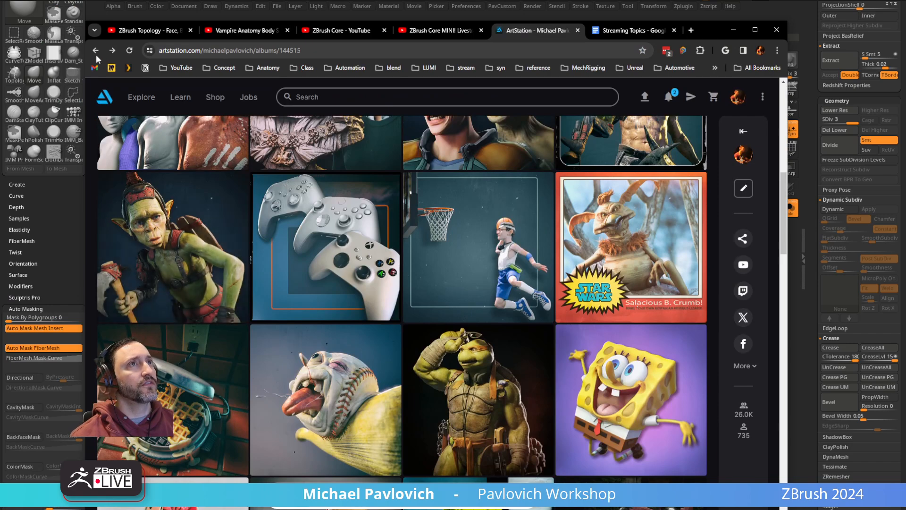
# Step: Return to the YouTube channel's home page and look over the ZBrush What's New playlists
pyautogui.click(147, 31)
pyautogui.click(96, 50)
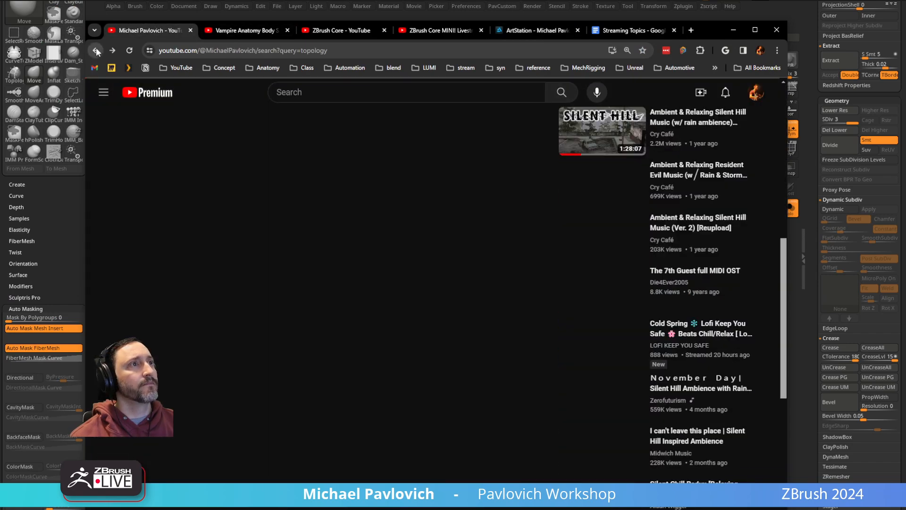
pyautogui.click(96, 51)
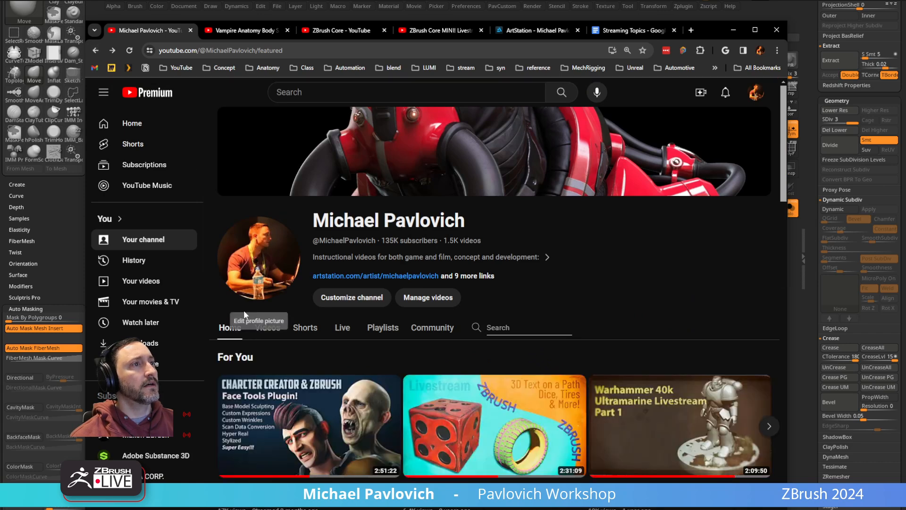
pyautogui.scroll(-4, 246, 321)
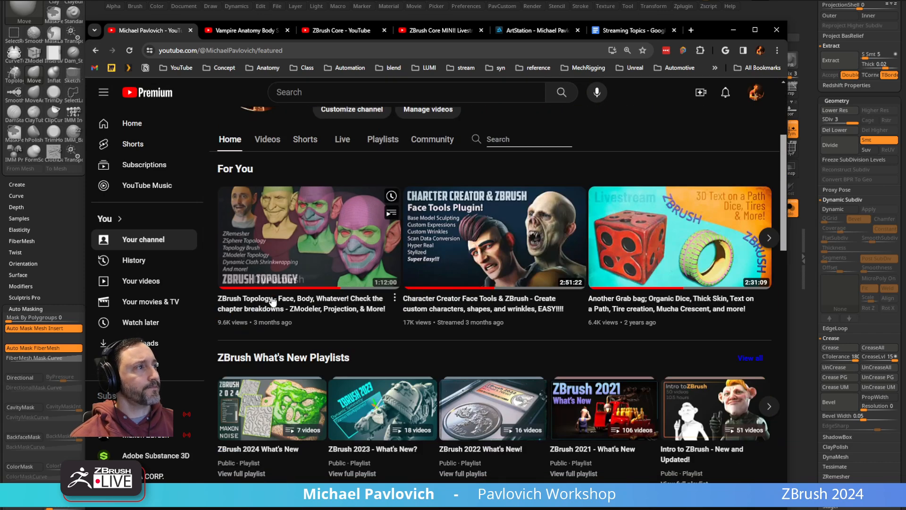
pyautogui.scroll(-2, 273, 302)
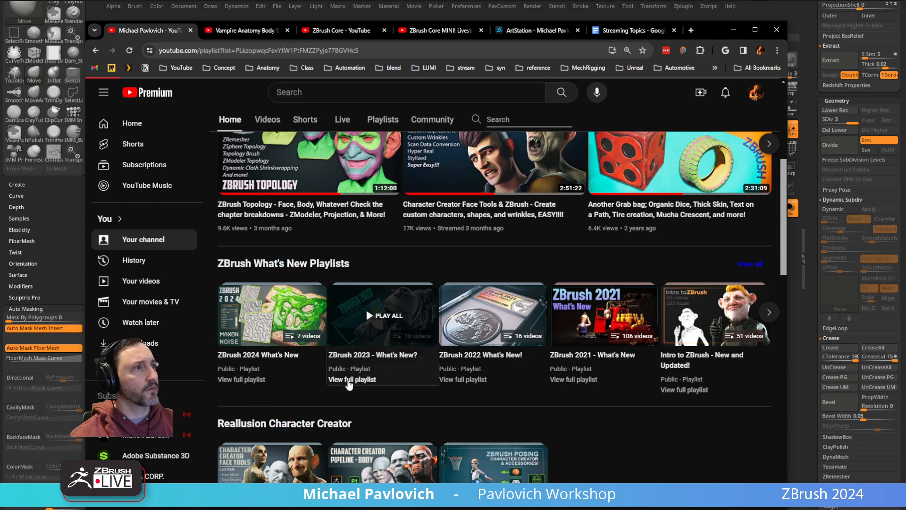
# Step: Open the full ZBrush 2023 What's New playlist and examine its Proxy Pose and Transpose Master videos
pyautogui.click(349, 380)
pyautogui.scroll(-9, 544, 182)
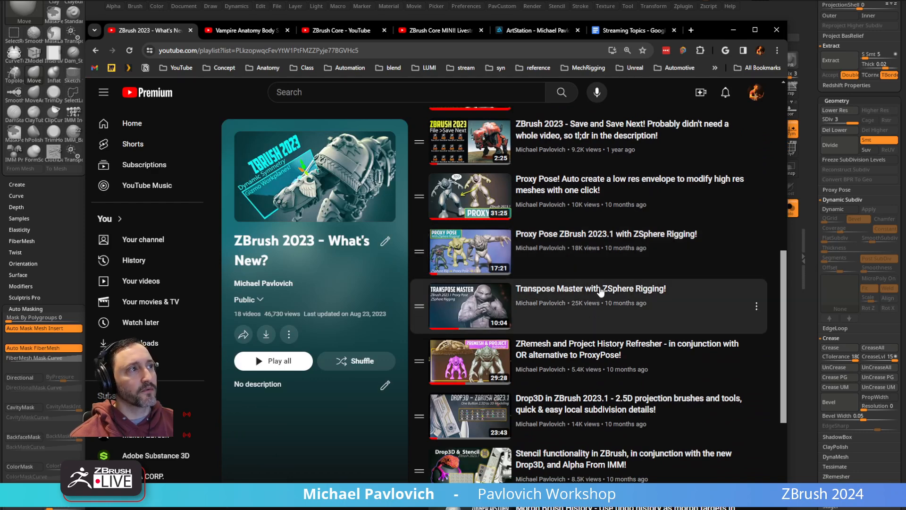
pyautogui.scroll(-1, 598, 295)
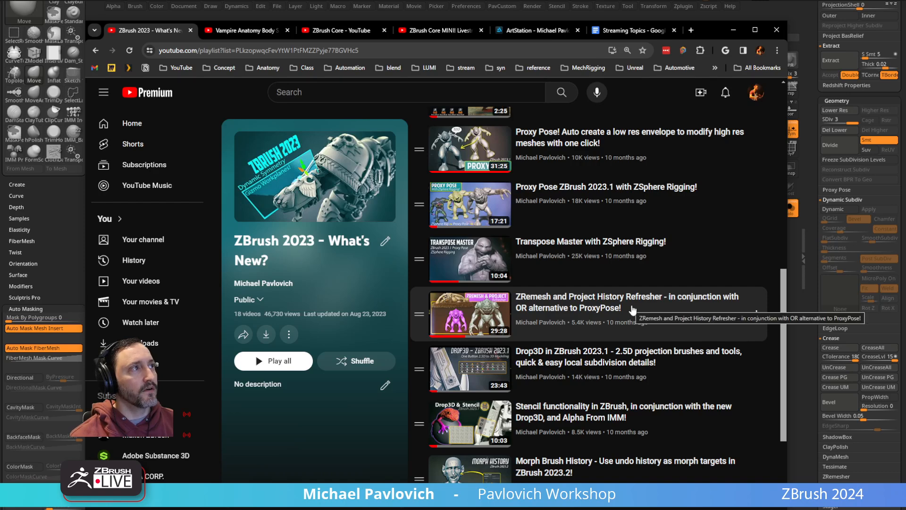
pyautogui.scroll(2, 517, 315)
pyautogui.scroll(-1, 547, 323)
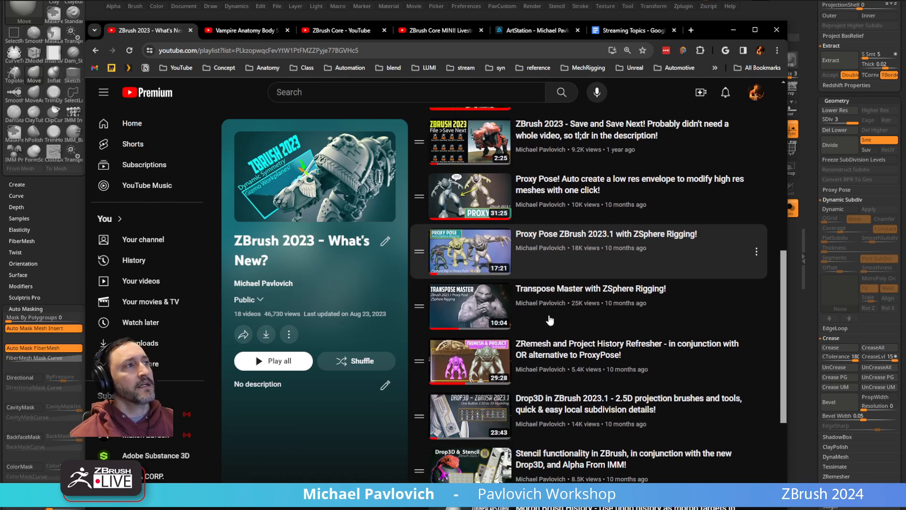
# Step: Go back to the channel's home page, then move the browser window out of the way to return to ZBrush
pyautogui.click(95, 51)
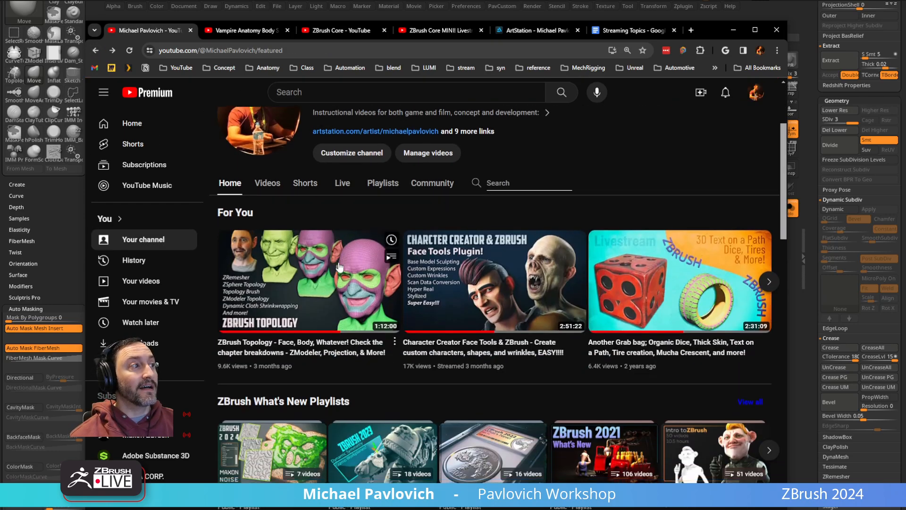
pyautogui.scroll(-2, 306, 288)
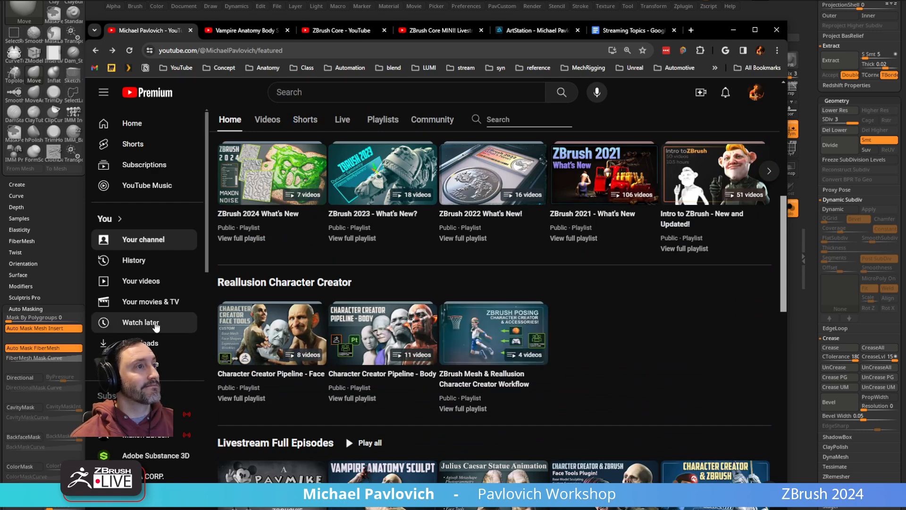
pyautogui.moveTo(690, 32); pyautogui.dragTo(682, 12)
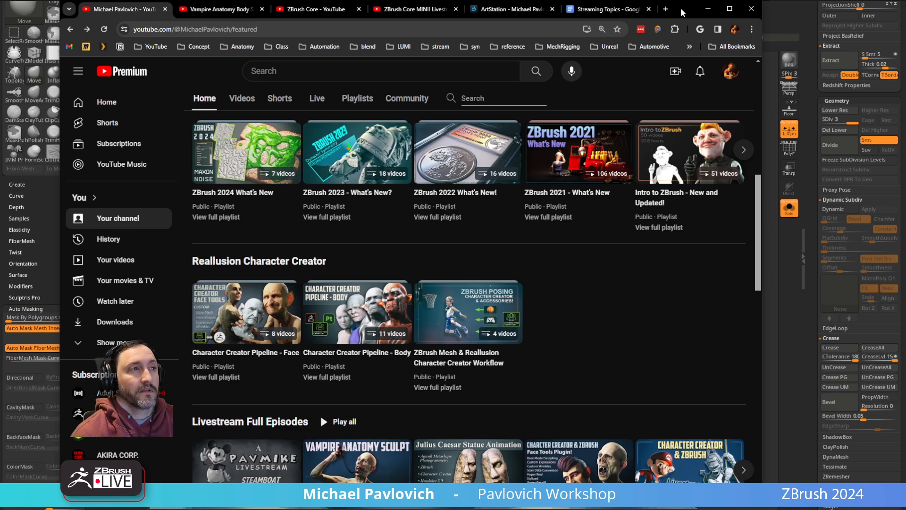
pyautogui.moveTo(682, 13); pyautogui.dragTo(784, 509)
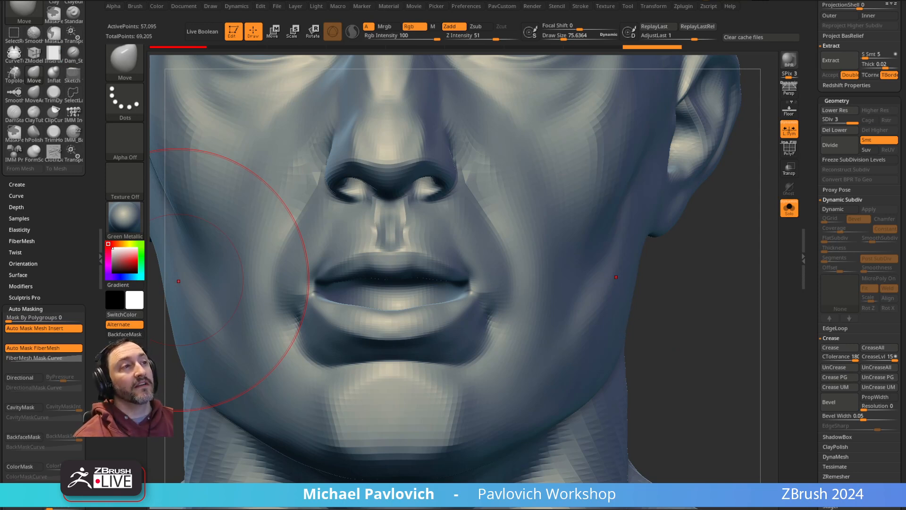
# Step: Switch from the demo head to the Merged_Extract4 gorilla tool
pyautogui.moveTo(811, 62); pyautogui.dragTo(833, 203)
pyautogui.click(868, 133)
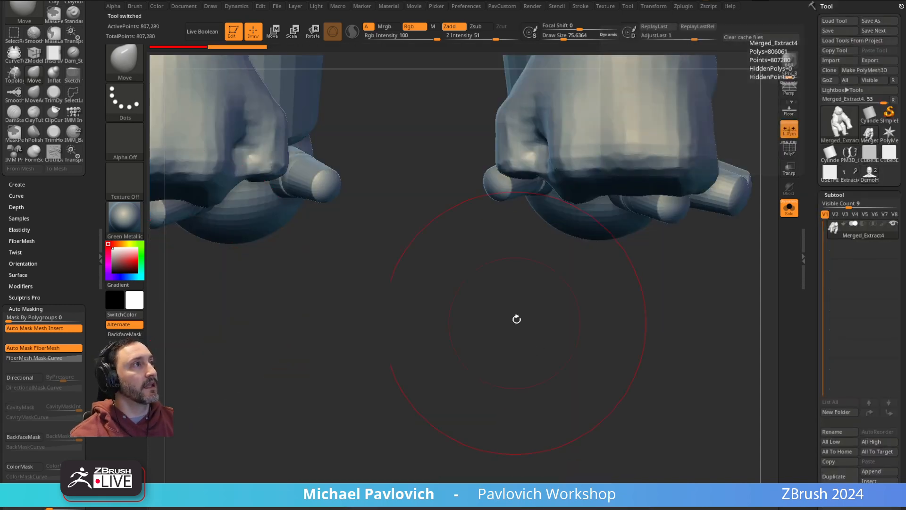
pyautogui.press('s')
pyautogui.moveTo(583, 304)
pyautogui.mouseDown()
pyautogui.moveTo(595, 304)
pyautogui.moveTo(583, 302)
pyautogui.mouseUp()
pyautogui.moveTo(590, 283)
pyautogui.keyDown('alt'); pyautogui.mouseDown()
pyautogui.moveTo(607, 303)
pyautogui.moveTo(599, 307)
pyautogui.mouseUp(); pyautogui.keyUp('alt')
pyautogui.press('s')
pyautogui.moveTo(599, 306)
pyautogui.mouseDown()
pyautogui.moveTo(613, 297)
pyautogui.moveTo(476, 258)
pyautogui.mouseUp()
# Step: Select the Standard brush and turn off Solo mode
pyautogui.press('b')
pyautogui.press('s')
pyautogui.press('t')
pyautogui.press('s')
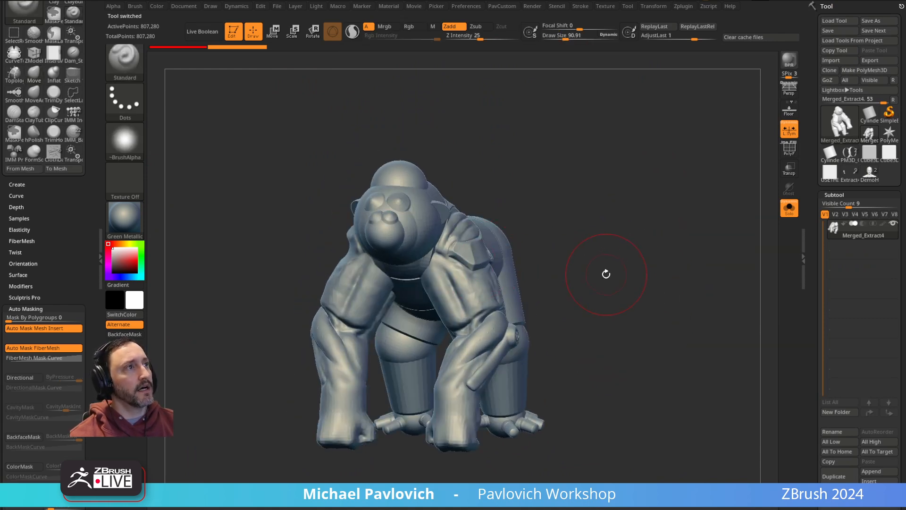
pyautogui.moveTo(661, 261); pyautogui.dragTo(669, 257)
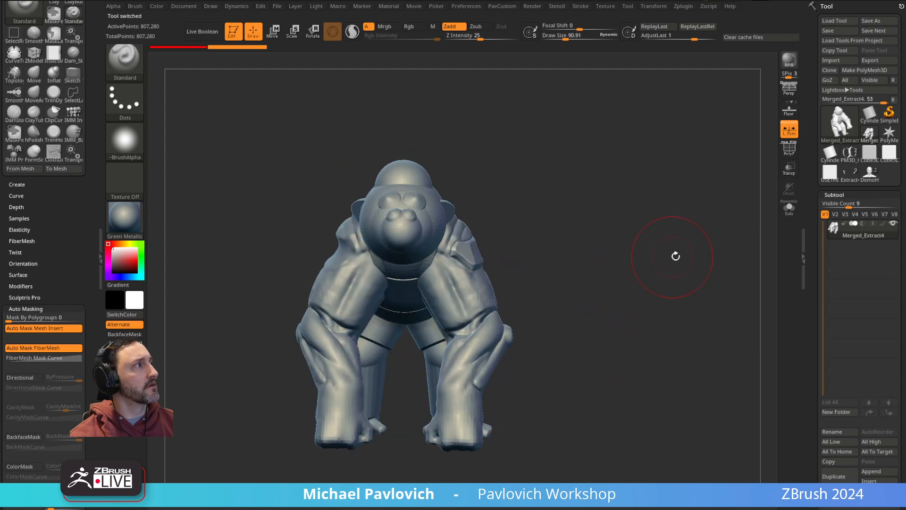
# Step: Delete the merged gorilla mesh and switch to the multi-part gorilla tool with its shirt subtool, Merged_Extract5, selected
pyautogui.click(836, 494)
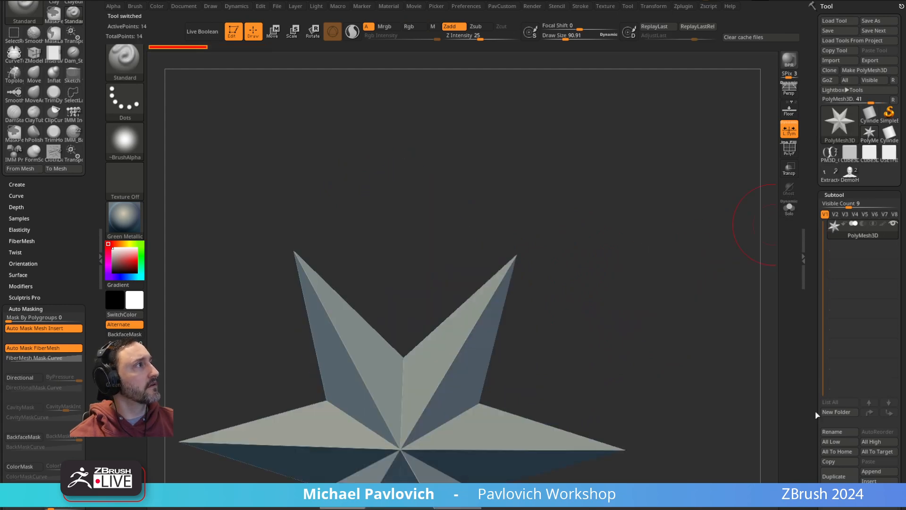
pyautogui.click(831, 180)
pyautogui.keyDown('alt'); pyautogui.click(501, 282); pyautogui.keyUp('alt')
pyautogui.moveTo(661, 214); pyautogui.dragTo(713, 247)
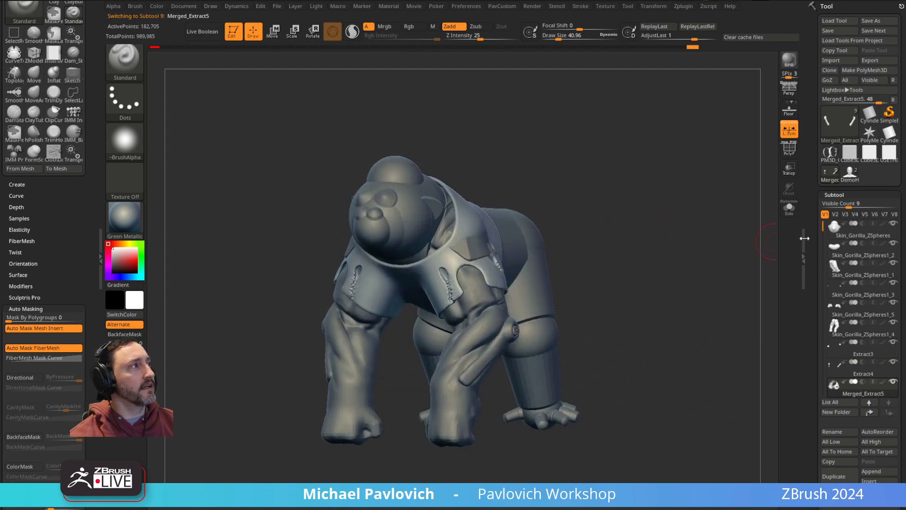
# Step: Roll the shirt's undo history back to its untorn low-resolution state and turn on PolyFrame
pyautogui.moveTo(803, 241); pyautogui.dragTo(802, 175)
pyautogui.moveTo(690, 49); pyautogui.dragTo(585, 51)
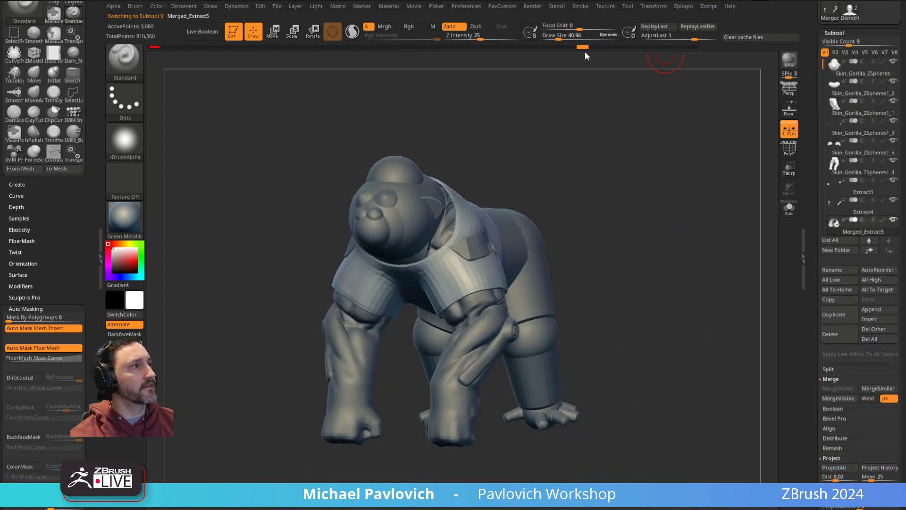
pyautogui.click(789, 150)
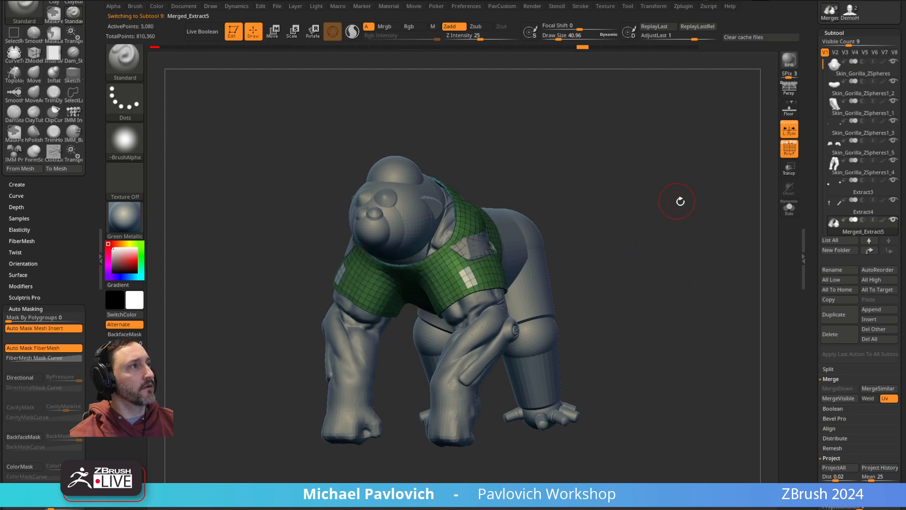
pyautogui.moveTo(677, 198); pyautogui.dragTo(731, 237)
pyautogui.moveTo(814, 298); pyautogui.dragTo(807, 213)
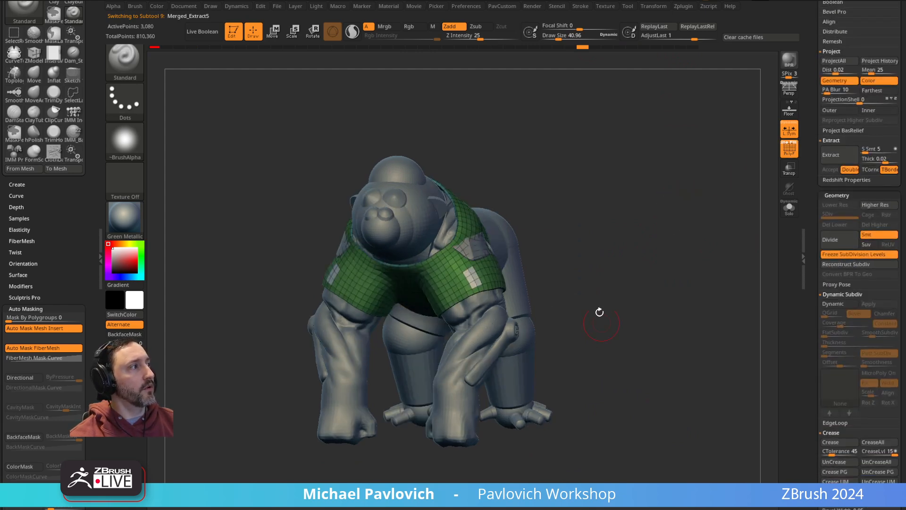
pyautogui.moveTo(566, 198)
pyautogui.mouseDown()
pyautogui.moveTo(605, 191)
pyautogui.moveTo(635, 201)
pyautogui.moveTo(678, 198)
pyautogui.moveTo(663, 204)
pyautogui.mouseUp()
pyautogui.press('s')
pyautogui.moveTo(665, 208); pyautogui.dragTo(657, 213)
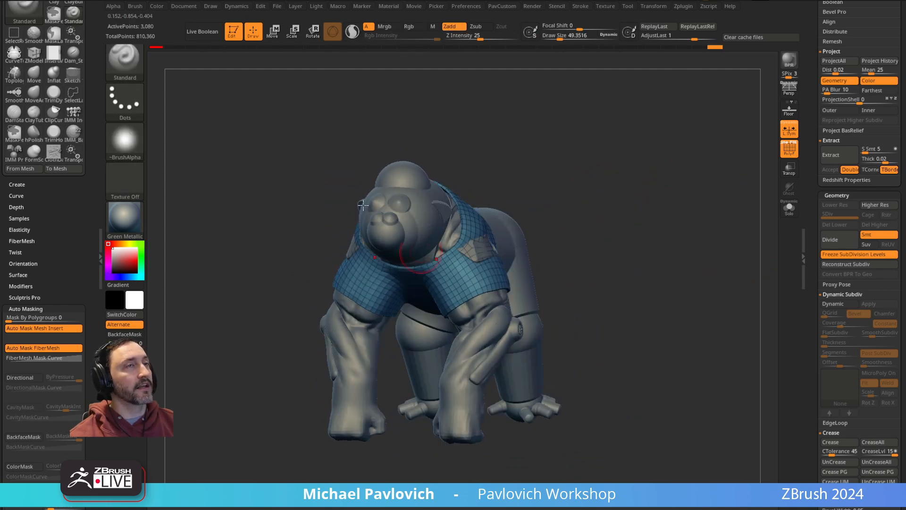
# Step: Remove the docked Brush palette from the tray and dock the Zplugin palette in its place
pyautogui.moveTo(96, 25); pyautogui.dragTo(83, 119)
pyautogui.click(84, 6)
pyautogui.click(84, 5)
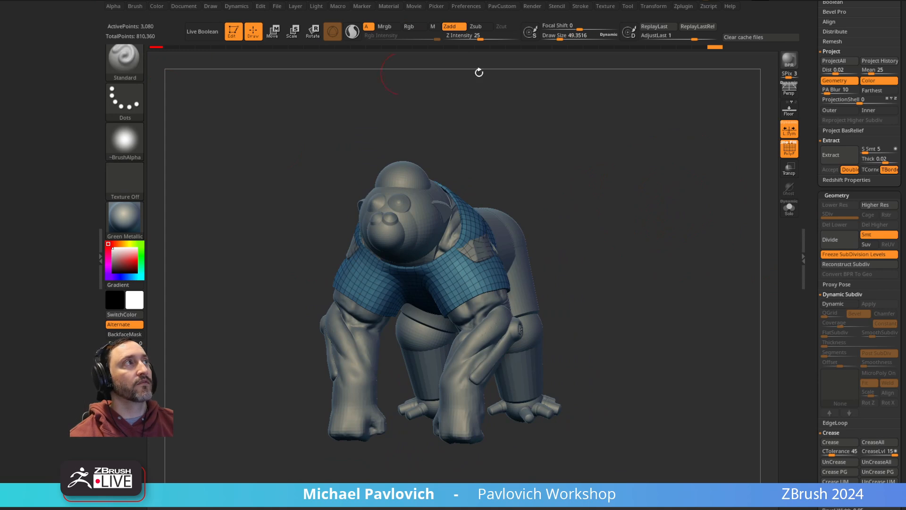
pyautogui.moveTo(685, 10)
pyautogui.moveTo(680, 16); pyautogui.dragTo(28, 27)
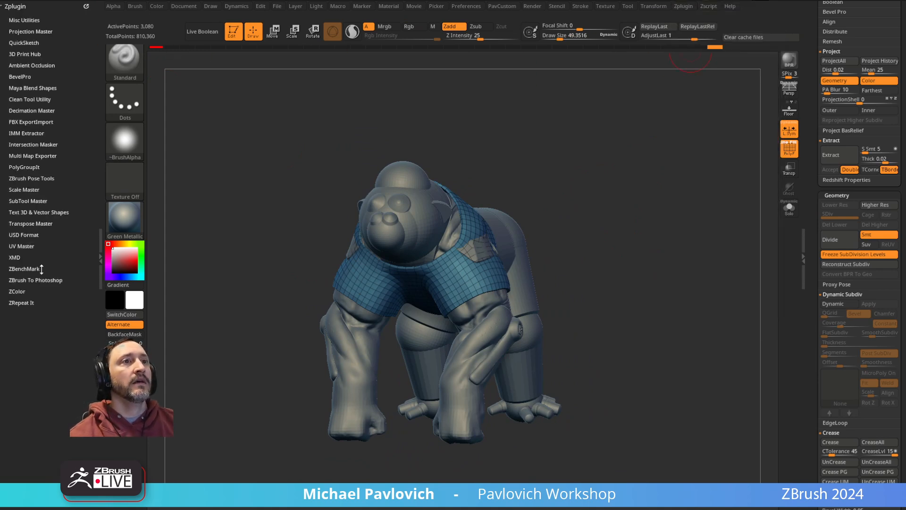
# Step: Combine the gorilla's subtools into one posing mesh with Transpose Master's TPoseMesh and set the draw size to about 29
pyautogui.click(29, 224)
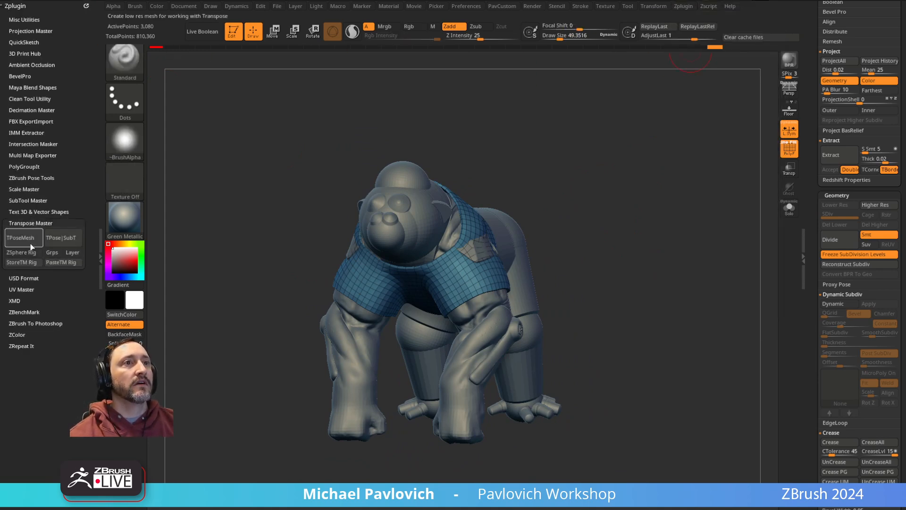
pyautogui.click(22, 238)
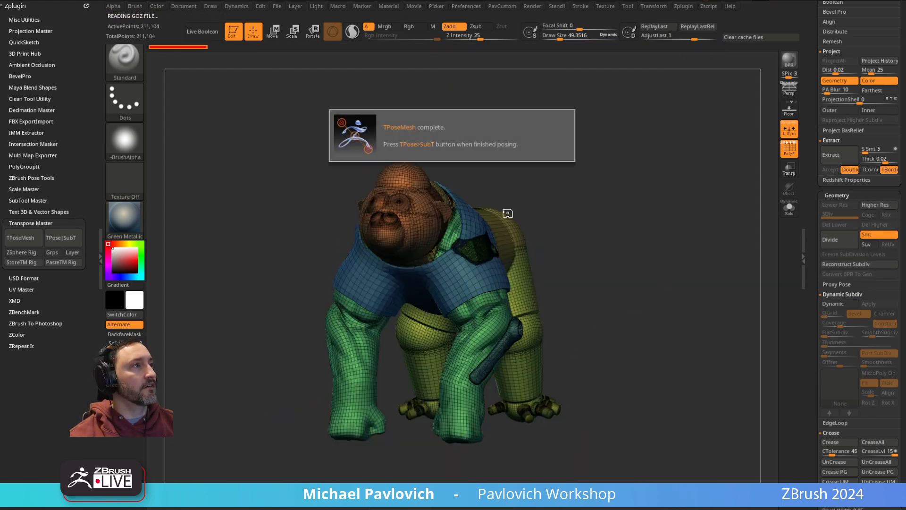
pyautogui.moveTo(640, 218)
pyautogui.mouseDown()
pyautogui.moveTo(656, 228)
pyautogui.moveTo(649, 265)
pyautogui.moveTo(663, 211)
pyautogui.moveTo(686, 218)
pyautogui.moveTo(631, 218)
pyautogui.mouseUp()
pyautogui.press('s')
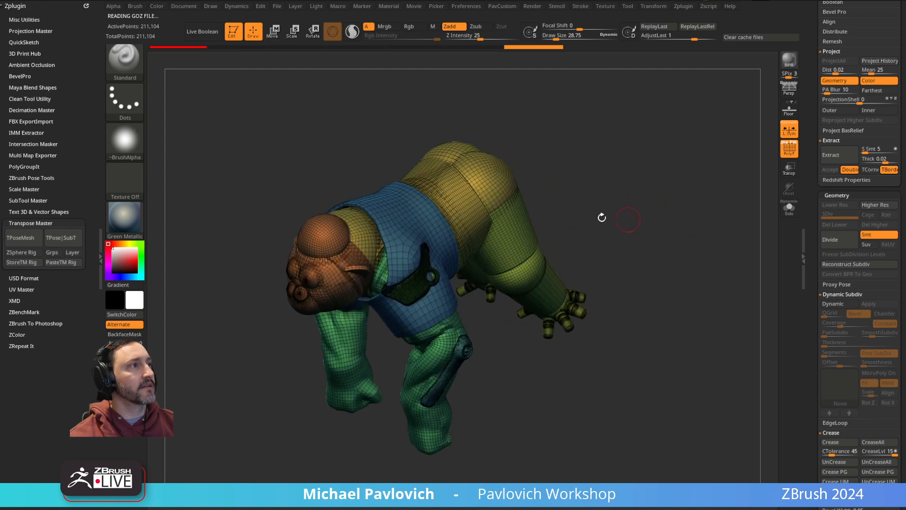
# Step: Choose MaskLasso as the masking brush and lasso a mask around the gorilla's arm, undoing and redrawing the selection once
pyautogui.keyDown('ctrl'); pyautogui.click(126, 65); pyautogui.keyUp('ctrl')
pyautogui.click(177, 71)
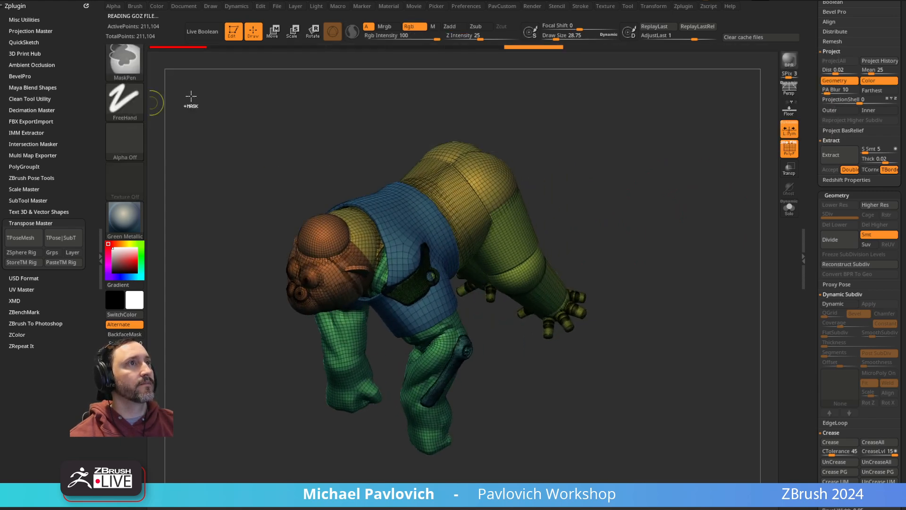
pyautogui.moveTo(452, 283)
pyautogui.keyDown('ctrl'); pyautogui.mouseDown()
pyautogui.moveTo(418, 279)
pyautogui.moveTo(385, 330)
pyautogui.moveTo(378, 391)
pyautogui.moveTo(486, 477)
pyautogui.mouseUp(); pyautogui.keyUp('ctrl')
pyautogui.moveTo(675, 245)
pyautogui.mouseDown()
pyautogui.moveTo(699, 158)
pyautogui.moveTo(631, 280)
pyautogui.mouseUp()
pyautogui.hotkey('ctrl', 'z')
pyautogui.moveTo(481, 416)
pyautogui.keyDown('ctrl'); pyautogui.mouseDown()
pyautogui.moveTo(475, 375)
pyautogui.moveTo(408, 344)
pyautogui.moveTo(385, 394)
pyautogui.moveTo(471, 459)
pyautogui.mouseUp(); pyautogui.keyUp('ctrl')
pyautogui.moveTo(652, 302)
pyautogui.mouseDown()
pyautogui.moveTo(689, 220)
pyautogui.moveTo(720, 227)
pyautogui.moveTo(639, 283)
pyautogui.moveTo(633, 203)
pyautogui.moveTo(573, 201)
pyautogui.moveTo(532, 264)
pyautogui.moveTo(542, 282)
pyautogui.mouseUp()
pyautogui.moveTo(728, 255); pyautogui.dragTo(695, 224)
pyautogui.moveTo(693, 175)
pyautogui.mouseDown()
pyautogui.moveTo(673, 166)
pyautogui.moveTo(694, 207)
pyautogui.moveTo(666, 203)
pyautogui.mouseUp()
# Step: Place the gizmo on the gorilla's shoulder area in Move mode and return to Draw mode
pyautogui.press('w')
pyautogui.keyDown('alt'); pyautogui.click(524, 220); pyautogui.keyUp('alt')
pyautogui.moveTo(595, 141); pyautogui.dragTo(619, 153)
pyautogui.keyDown('alt'); pyautogui.moveTo(561, 186); pyautogui.dragTo(543, 186); pyautogui.keyUp('alt')
pyautogui.moveTo(628, 170)
pyautogui.keyDown('alt'); pyautogui.mouseDown()
pyautogui.moveTo(627, 186)
pyautogui.moveTo(659, 170)
pyautogui.moveTo(573, 191)
pyautogui.mouseUp(); pyautogui.keyUp('alt')
pyautogui.press('q')
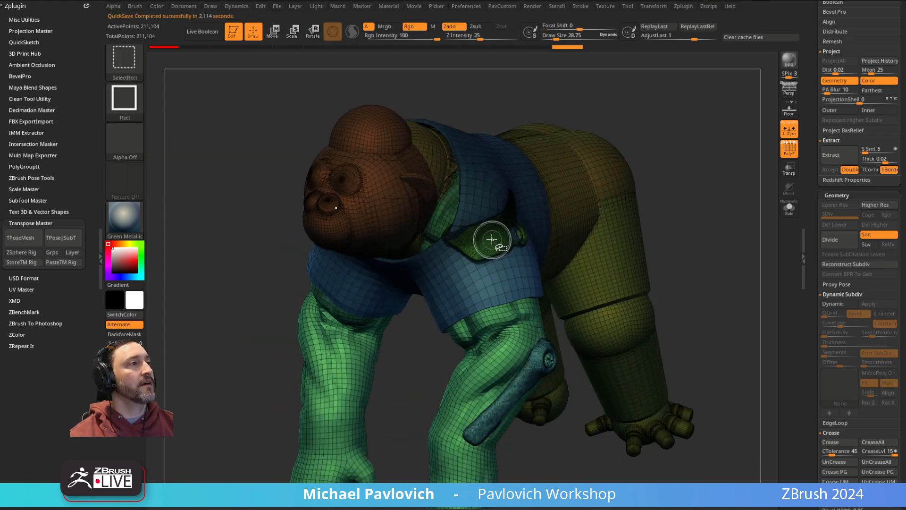
# Step: Isolate the accessory on the gorilla's shoulder, mask it completely, and show the rest of the posing mesh again
pyautogui.keyDown('ctrl'); pyautogui.keyDown('shift'); pyautogui.click(494, 238); pyautogui.keyUp('shift'); pyautogui.keyUp('ctrl')
pyautogui.keyDown('ctrl'); pyautogui.keyDown('shift'); pyautogui.click(707, 169); pyautogui.keyUp('shift'); pyautogui.keyUp('ctrl')
pyautogui.keyDown('shift'); pyautogui.moveTo(706, 168); pyautogui.dragTo(609, 204); pyautogui.keyUp('shift')
pyautogui.keyDown('ctrl'); pyautogui.keyDown('shift'); pyautogui.click(483, 235); pyautogui.keyUp('shift'); pyautogui.keyUp('ctrl')
pyautogui.keyDown('ctrl'); pyautogui.click(704, 165); pyautogui.keyUp('ctrl')
pyautogui.moveTo(627, 146)
pyautogui.keyDown('ctrl'); pyautogui.keyDown('alt'); pyautogui.mouseDown()
pyautogui.moveTo(398, 323)
pyautogui.moveTo(619, 146)
pyautogui.moveTo(380, 269)
pyautogui.moveTo(569, 130)
pyautogui.mouseUp(); pyautogui.keyUp('alt'); pyautogui.keyUp('ctrl')
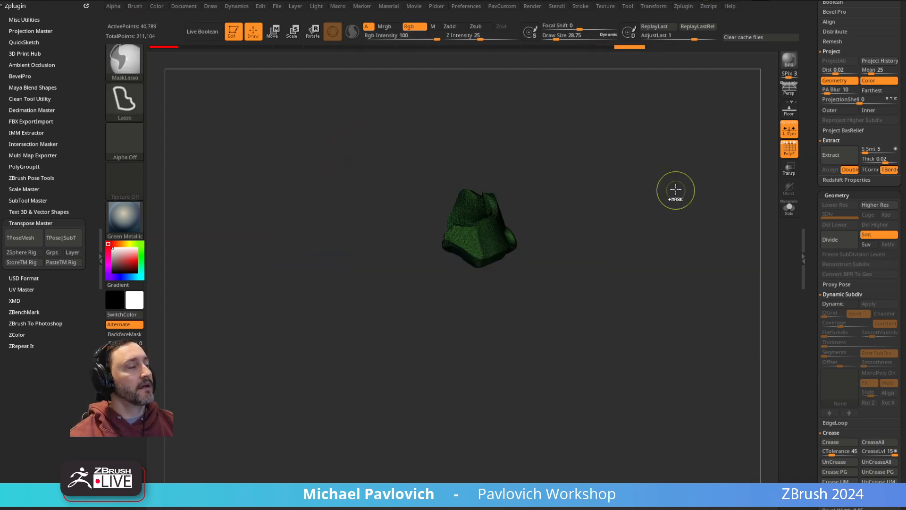
pyautogui.keyDown('ctrl'); pyautogui.keyDown('shift'); pyautogui.click(706, 183); pyautogui.keyUp('shift'); pyautogui.keyUp('ctrl')
pyautogui.keyDown('shift'); pyautogui.moveTo(716, 180); pyautogui.dragTo(708, 183); pyautogui.keyUp('shift')
# Step: Spread the gorilla's unmasked arms outward from the shoulders with the Move gizmo, and undo the last mask change
pyautogui.press('w')
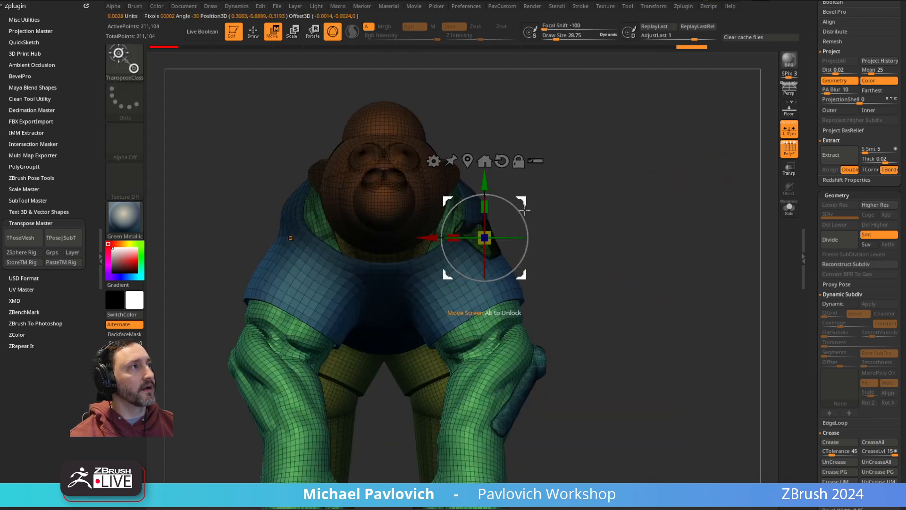
pyautogui.moveTo(489, 220); pyautogui.dragTo(510, 248)
pyautogui.moveTo(583, 219); pyautogui.dragTo(505, 262)
pyautogui.moveTo(500, 235); pyautogui.dragTo(477, 221)
pyautogui.moveTo(500, 218)
pyautogui.mouseDown(button='right')
pyautogui.moveTo(695, 153)
pyautogui.moveTo(674, 135)
pyautogui.moveTo(649, 164)
pyautogui.moveTo(650, 189)
pyautogui.moveTo(580, 226)
pyautogui.mouseUp(button='right')
pyautogui.moveTo(580, 221)
pyautogui.keyDown('ctrl'); pyautogui.mouseDown()
pyautogui.moveTo(516, 132)
pyautogui.moveTo(357, 260)
pyautogui.moveTo(420, 272)
pyautogui.moveTo(532, 170)
pyautogui.moveTo(556, 215)
pyautogui.mouseUp(); pyautogui.keyUp('ctrl')
pyautogui.moveTo(556, 214); pyautogui.dragTo(538, 243, button='right')
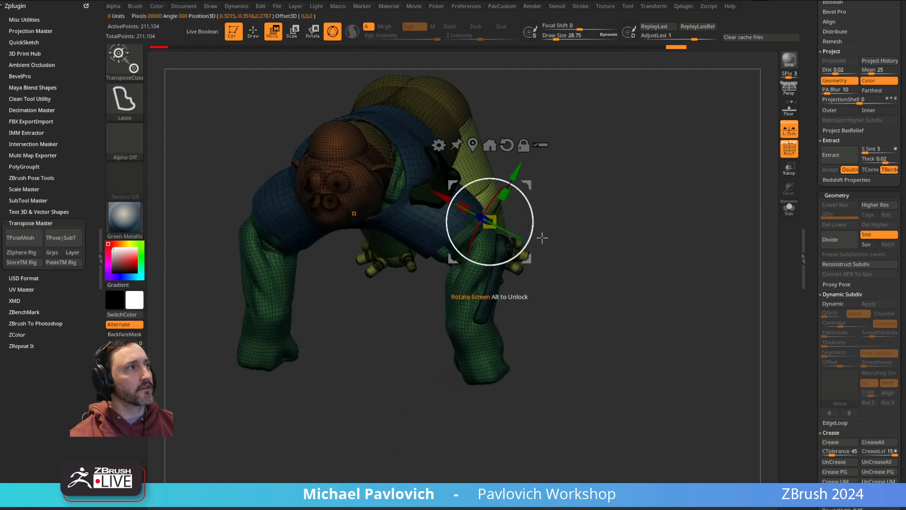
pyautogui.hotkey('ctrl', 'z')
# Step: Place the gizmo at the gorilla's elbow and reorient it to follow the arm
pyautogui.keyDown('alt'); pyautogui.click(479, 222); pyautogui.keyUp('alt')
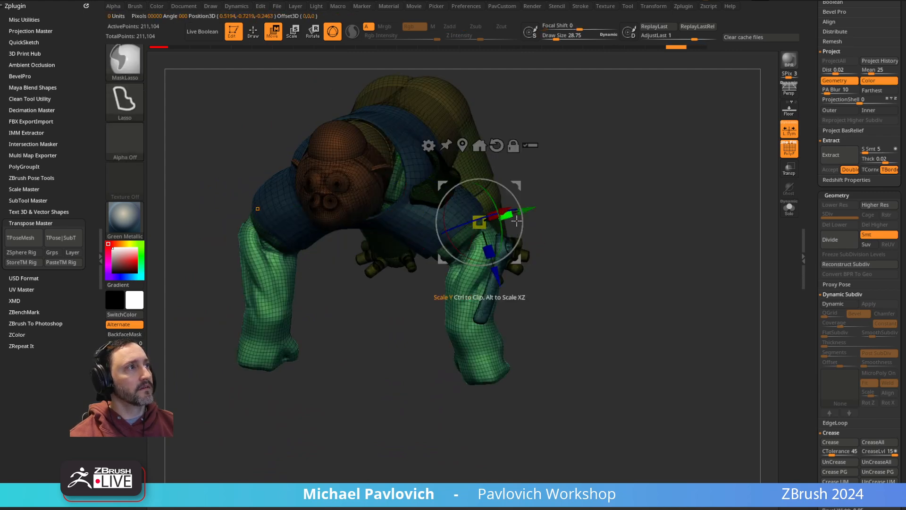
pyautogui.keyDown('alt'); pyautogui.moveTo(518, 183); pyautogui.dragTo(518, 211); pyautogui.keyUp('alt')
pyautogui.moveTo(594, 236); pyautogui.dragTo(496, 207, button='right')
pyautogui.keyDown('alt'); pyautogui.moveTo(517, 213); pyautogui.dragTo(527, 222); pyautogui.keyUp('alt')
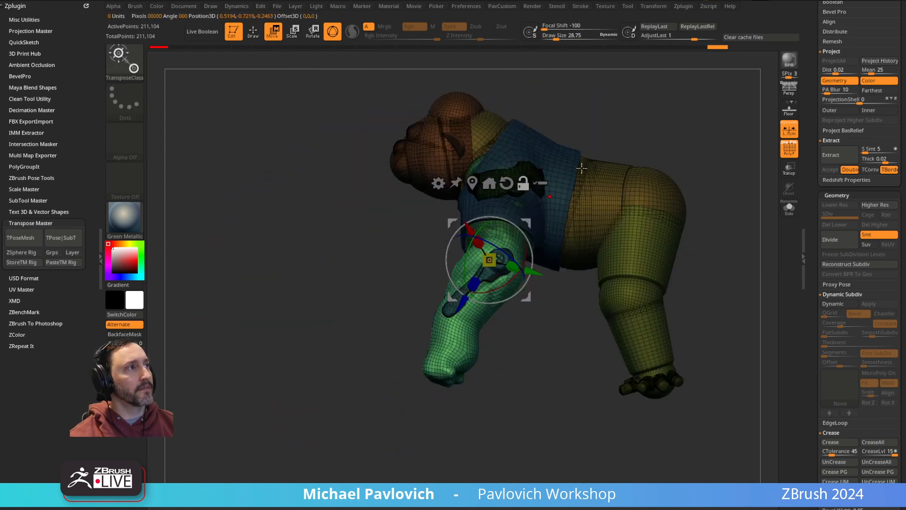
pyautogui.moveTo(560, 184); pyautogui.dragTo(692, 146, button='right')
# Step: Draw a Transpose line from the elbow toward the hand and rotate the forearm outward, undoing and redoing the rotation once
pyautogui.press('y')
pyautogui.moveTo(629, 162); pyautogui.dragTo(508, 268, button='right')
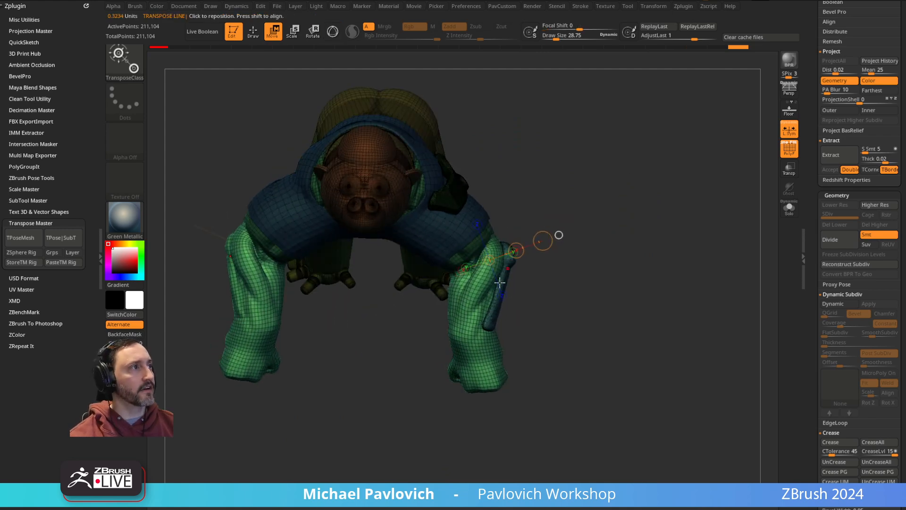
pyautogui.moveTo(499, 243); pyautogui.dragTo(480, 348)
pyautogui.moveTo(661, 250); pyautogui.dragTo(530, 262, button='right')
pyautogui.moveTo(400, 358); pyautogui.dragTo(583, 248, button='right')
pyautogui.press('r')
pyautogui.moveTo(463, 334); pyautogui.dragTo(523, 312)
pyautogui.hotkey('ctrl', 'z')
pyautogui.moveTo(583, 307); pyautogui.dragTo(571, 272, button='right')
pyautogui.moveTo(464, 333); pyautogui.dragTo(514, 310)
pyautogui.moveTo(565, 279); pyautogui.dragTo(633, 239, button='right')
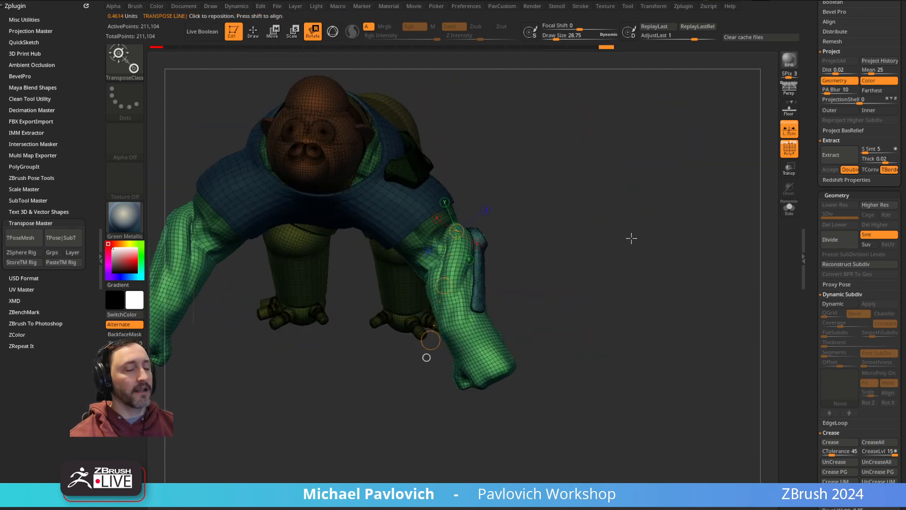
# Step: Adjust the forearm's position with the gizmo, return to Draw mode, and smooth the inner elbow
pyautogui.press('y')
pyautogui.moveTo(535, 241); pyautogui.dragTo(566, 257, button='right')
pyautogui.moveTo(472, 267)
pyautogui.mouseDown()
pyautogui.moveTo(487, 231)
pyautogui.moveTo(492, 252)
pyautogui.mouseUp()
pyautogui.press('q')
pyautogui.moveTo(613, 255)
pyautogui.mouseDown(button='right')
pyautogui.moveTo(509, 265)
pyautogui.moveTo(543, 240)
pyautogui.moveTo(578, 232)
pyautogui.mouseUp(button='right')
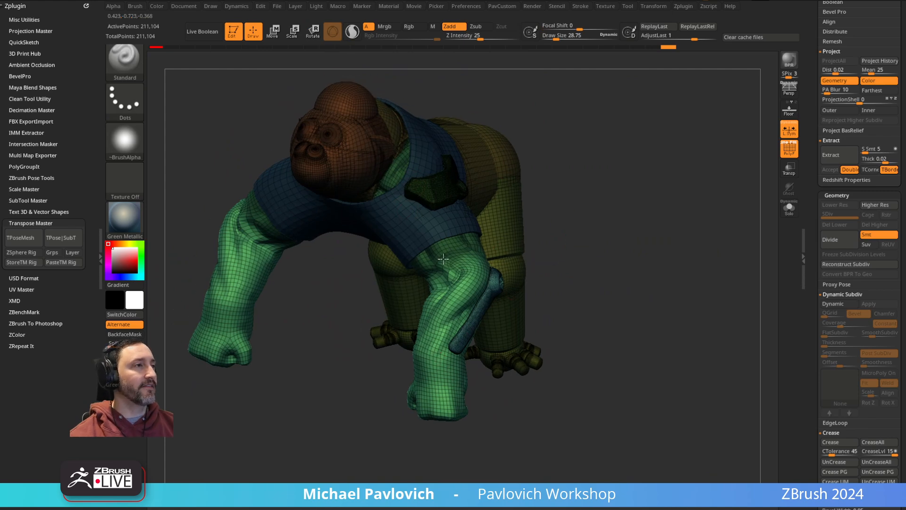
pyautogui.moveTo(488, 241); pyautogui.dragTo(575, 249, button='right')
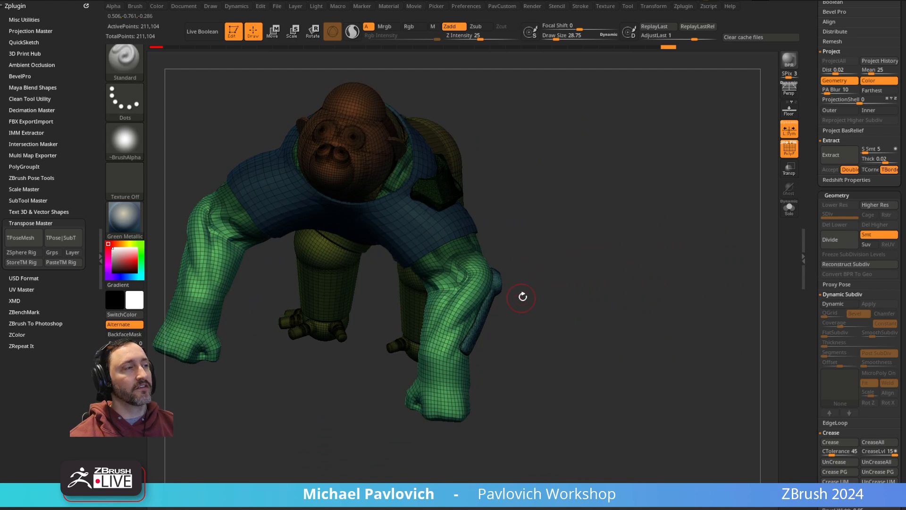
pyautogui.moveTo(576, 300); pyautogui.dragTo(495, 259, button='right')
pyautogui.keyDown('shift'); pyautogui.moveTo(457, 264); pyautogui.dragTo(454, 273); pyautogui.keyUp('shift')
# Step: Transfer the pose back to the separate subtools with TPose|SubT and select the arms subtool
pyautogui.click(60, 237)
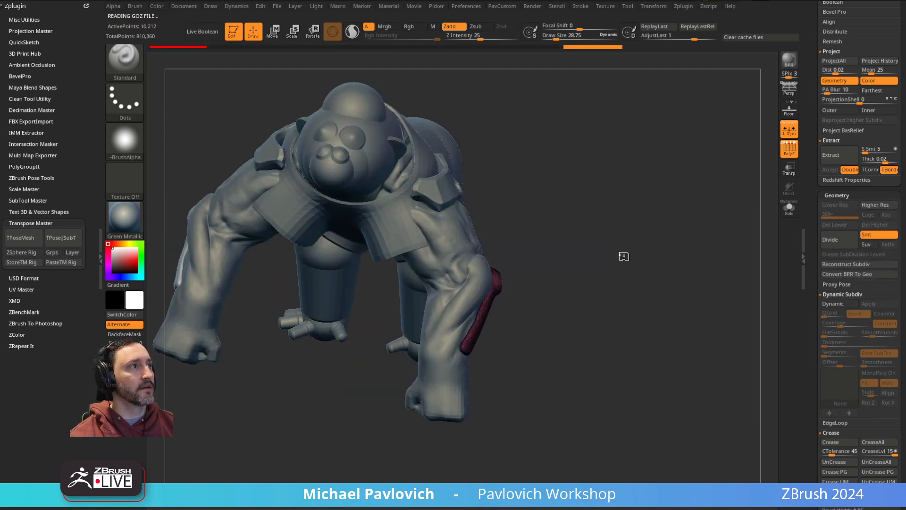
pyautogui.keyDown('alt'); pyautogui.moveTo(564, 248); pyautogui.dragTo(582, 258); pyautogui.keyUp('alt')
pyautogui.keyDown('alt'); pyautogui.click(486, 257); pyautogui.keyUp('alt')
pyautogui.keyDown('alt'); pyautogui.moveTo(585, 191); pyautogui.dragTo(591, 224); pyautogui.keyUp('alt')
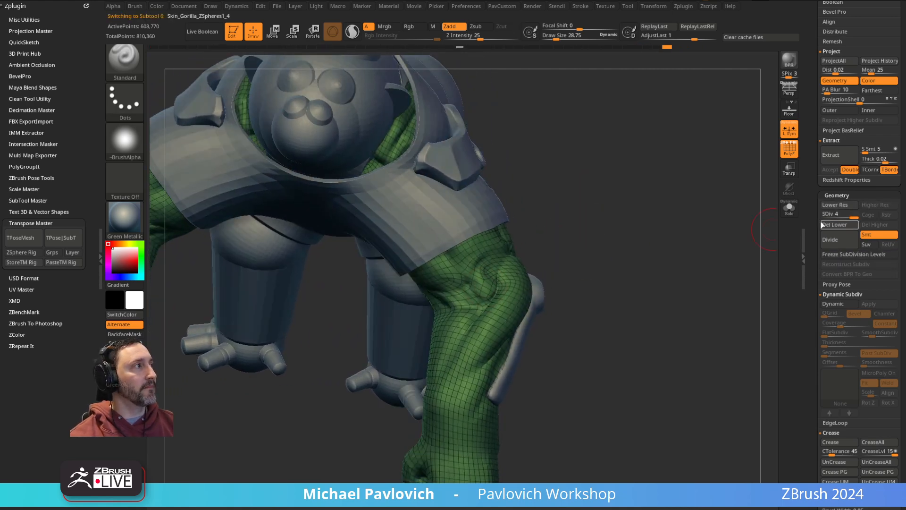
# Step: Lower the arms subtool to subdivision level 1 and smooth the inner elbow
pyautogui.click(825, 216)
pyautogui.moveTo(583, 278); pyautogui.dragTo(564, 257)
pyautogui.moveTo(476, 276)
pyautogui.keyDown('shift'); pyautogui.mouseDown()
pyautogui.moveTo(420, 308)
pyautogui.moveTo(472, 308)
pyautogui.mouseUp(); pyautogui.keyUp('shift')
# Step: Solo the arms subtool and carve creases along the upper arm and inner elbow with the DamStandard brush
pyautogui.click(788, 212)
pyautogui.moveTo(700, 224); pyautogui.dragTo(627, 193)
pyautogui.press('b')
pyautogui.press('d')
pyautogui.press('s')
pyautogui.moveTo(610, 245)
pyautogui.mouseDown()
pyautogui.moveTo(637, 237)
pyautogui.moveTo(630, 224)
pyautogui.mouseUp()
pyautogui.press('s')
pyautogui.moveTo(555, 248); pyautogui.dragTo(538, 264)
pyautogui.press('s')
pyautogui.moveTo(461, 297); pyautogui.dragTo(445, 298)
pyautogui.moveTo(418, 259); pyautogui.dragTo(448, 317)
# Step: Carve another crease across the inner elbow and smooth the surrounding surface
pyautogui.moveTo(571, 290); pyautogui.dragTo(542, 288)
pyautogui.moveTo(577, 255); pyautogui.dragTo(580, 215)
pyautogui.moveTo(463, 290); pyautogui.dragTo(491, 264)
pyautogui.moveTo(581, 246)
pyautogui.mouseDown()
pyautogui.moveTo(582, 203)
pyautogui.moveTo(562, 208)
pyautogui.mouseUp()
pyautogui.moveTo(428, 310)
pyautogui.keyDown('shift'); pyautogui.mouseDown()
pyautogui.moveTo(398, 285)
pyautogui.moveTo(407, 285)
pyautogui.mouseUp(); pyautogui.keyUp('shift')
pyautogui.press(']')
pyautogui.press('b')
pyautogui.press('m')
pyautogui.press('v')
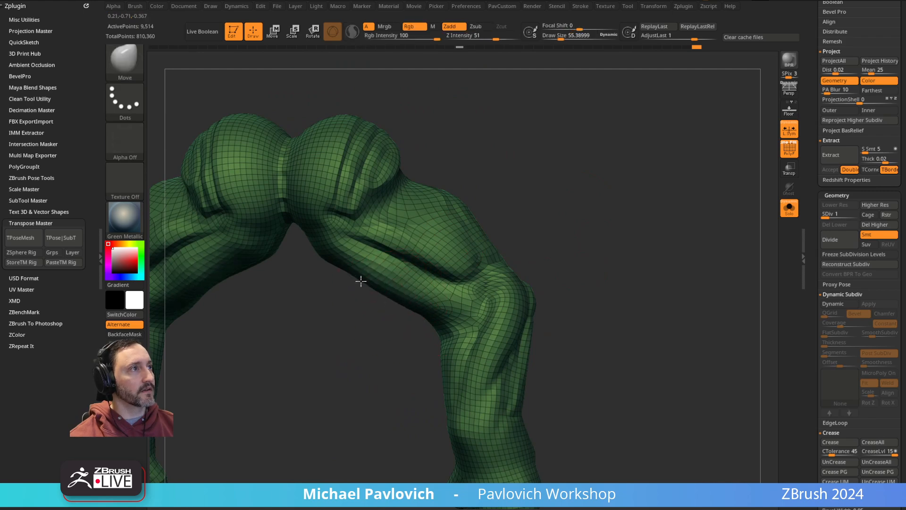
pyautogui.moveTo(588, 239); pyautogui.dragTo(631, 217)
# Step: Raise the arms to subdivision level 2 and carve the underside of the upper arm with the DamStandard brush
pyautogui.press('b')
pyautogui.press('d')
pyautogui.press('s')
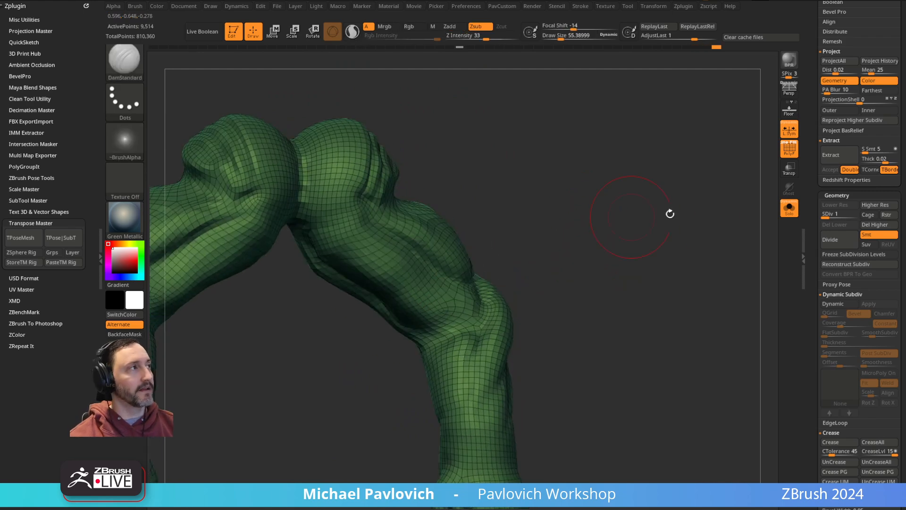
pyautogui.click(835, 216)
pyautogui.moveTo(708, 222); pyautogui.dragTo(619, 237)
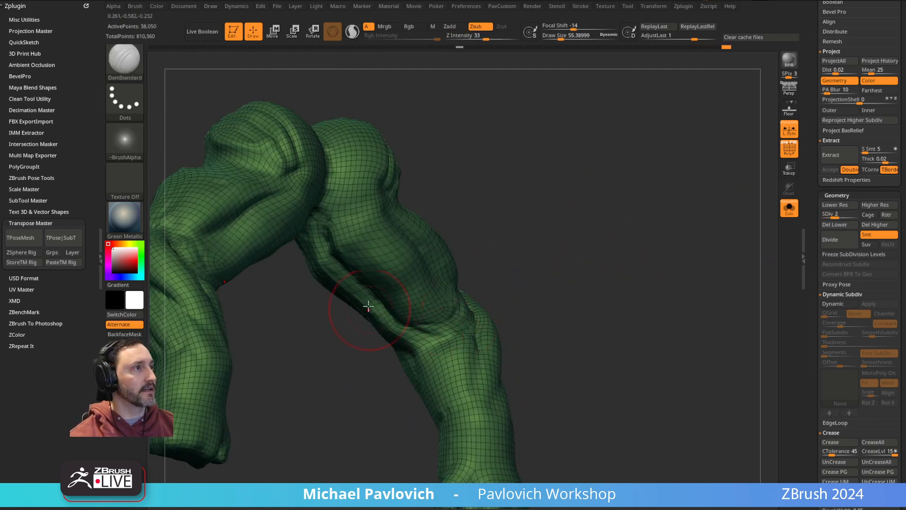
pyautogui.moveTo(372, 312); pyautogui.dragTo(398, 330)
pyautogui.moveTo(481, 260); pyautogui.dragTo(439, 279)
# Step: Reduce the draw size to about 36, carve the muscle lines into the inner elbow, and smooth them
pyautogui.press('[')
pyautogui.press('[')
pyautogui.moveTo(380, 300); pyautogui.dragTo(434, 326)
pyautogui.moveTo(528, 288); pyautogui.dragTo(476, 309)
pyautogui.moveTo(423, 337); pyautogui.dragTo(446, 336)
pyautogui.moveTo(521, 299); pyautogui.dragTo(561, 284)
pyautogui.keyDown('shift'); pyautogui.moveTo(437, 326); pyautogui.dragTo(427, 285); pyautogui.keyUp('shift')
# Step: Turn off Solo to bring back the gorilla's other subtools
pyautogui.keyDown('alt'); pyautogui.moveTo(557, 265); pyautogui.dragTo(599, 236); pyautogui.keyUp('alt')
pyautogui.moveTo(599, 236); pyautogui.dragTo(610, 268)
pyautogui.click(789, 208)
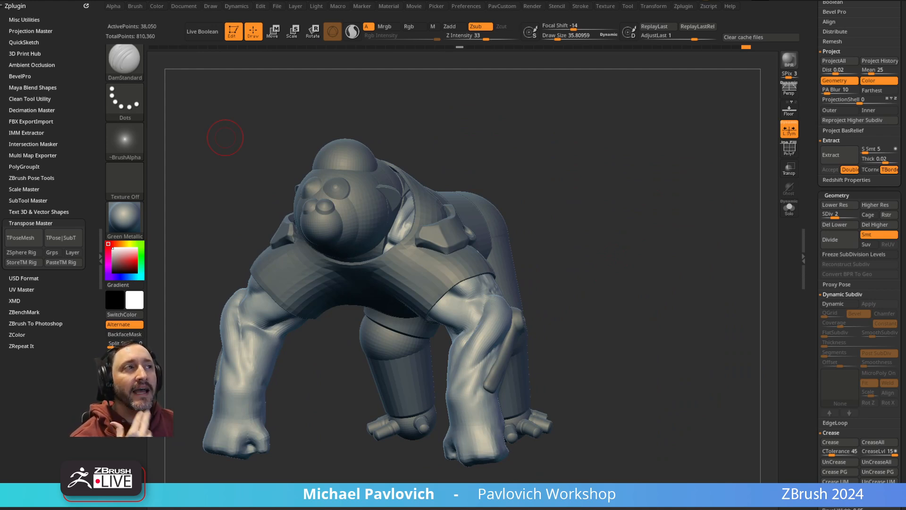
# Step: Solo the arms at subdivision level 1, carve the inner elbow at a draw size of about 38, and smooth the upper arm
pyautogui.click(826, 216)
pyautogui.click(789, 208)
pyautogui.moveTo(731, 202)
pyautogui.keyDown('alt'); pyautogui.mouseDown()
pyautogui.moveTo(688, 249)
pyautogui.moveTo(670, 241)
pyautogui.mouseUp(); pyautogui.keyUp('alt')
pyautogui.press('s')
pyautogui.click(440, 301)
pyautogui.moveTo(415, 324)
pyautogui.mouseDown()
pyautogui.moveTo(436, 312)
pyautogui.moveTo(435, 301)
pyautogui.mouseUp()
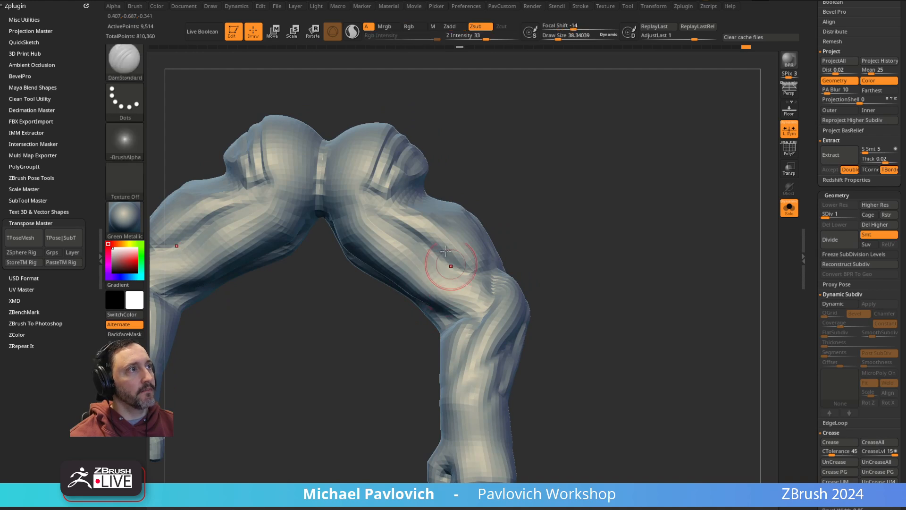
pyautogui.keyDown('shift'); pyautogui.moveTo(493, 38); pyautogui.dragTo(499, 39); pyautogui.keyUp('shift')
pyautogui.moveTo(548, 189); pyautogui.dragTo(529, 208)
pyautogui.moveTo(434, 309)
pyautogui.keyDown('shift'); pyautogui.mouseDown()
pyautogui.moveTo(398, 285)
pyautogui.moveTo(382, 259)
pyautogui.mouseUp(); pyautogui.keyUp('shift')
pyautogui.moveTo(555, 210); pyautogui.dragTo(520, 224)
# Step: Choose the Move brush at a draw size of about 76 and reshape the underside of the upper arm
pyautogui.press('s')
pyautogui.press('b')
pyautogui.press('m')
pyautogui.press('v')
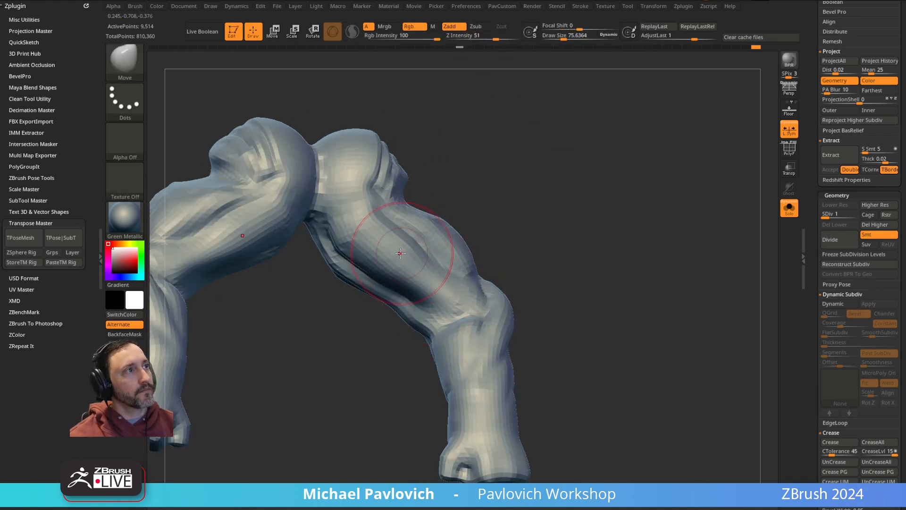
pyautogui.moveTo(406, 302); pyautogui.dragTo(386, 277)
pyautogui.moveTo(512, 207); pyautogui.dragTo(465, 224)
pyautogui.moveTo(617, 229)
pyautogui.mouseDown()
pyautogui.moveTo(628, 215)
pyautogui.moveTo(597, 206)
pyautogui.moveTo(604, 221)
pyautogui.mouseUp()
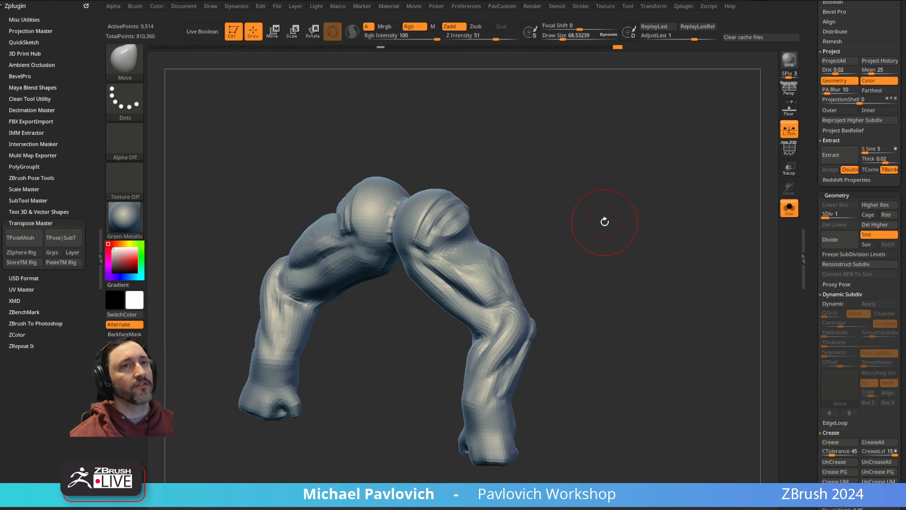
# Step: Refine the shape near the inner elbow with move strokes at draw sizes of about 99 and about 65
pyautogui.moveTo(605, 222)
pyautogui.mouseDown()
pyautogui.moveTo(594, 168)
pyautogui.moveTo(574, 232)
pyautogui.moveTo(554, 259)
pyautogui.moveTo(530, 259)
pyautogui.mouseUp()
pyautogui.press('s')
pyautogui.moveTo(429, 302); pyautogui.dragTo(434, 301)
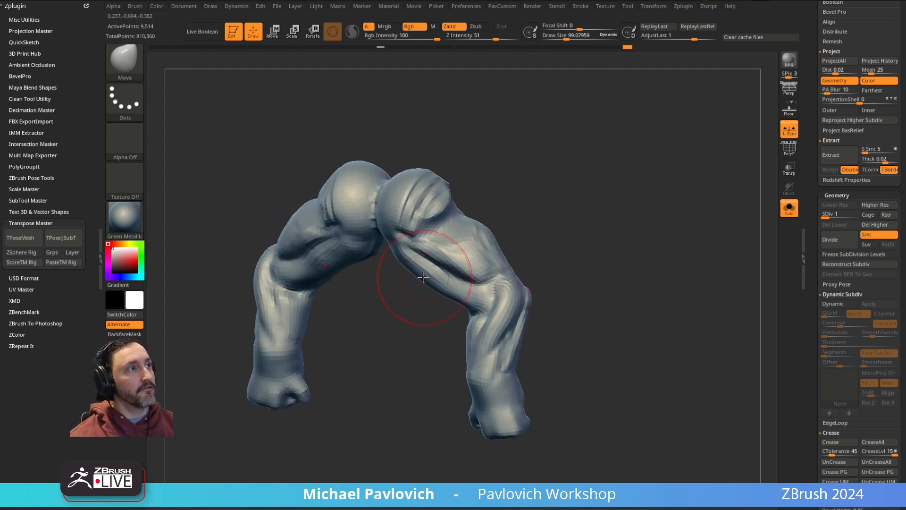
pyautogui.moveTo(596, 217)
pyautogui.mouseDown()
pyautogui.moveTo(623, 185)
pyautogui.moveTo(485, 237)
pyautogui.mouseUp()
pyautogui.press('s')
pyautogui.moveTo(436, 291); pyautogui.dragTo(452, 313)
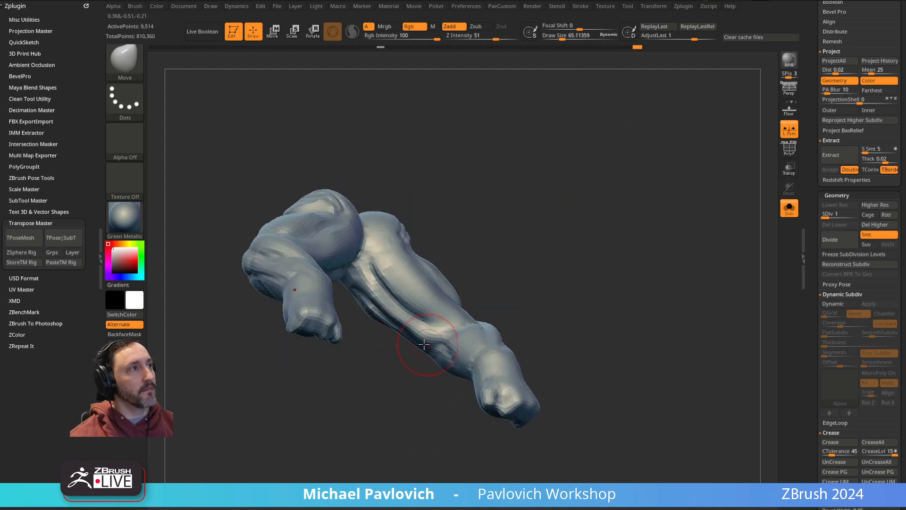
# Step: Build up the underside of the arm near the elbow with the ClayTubes brush
pyautogui.moveTo(503, 275)
pyautogui.mouseDown()
pyautogui.moveTo(434, 328)
pyautogui.moveTo(546, 225)
pyautogui.moveTo(491, 277)
pyautogui.mouseUp()
pyautogui.press('2')
pyautogui.moveTo(502, 234); pyautogui.dragTo(468, 249)
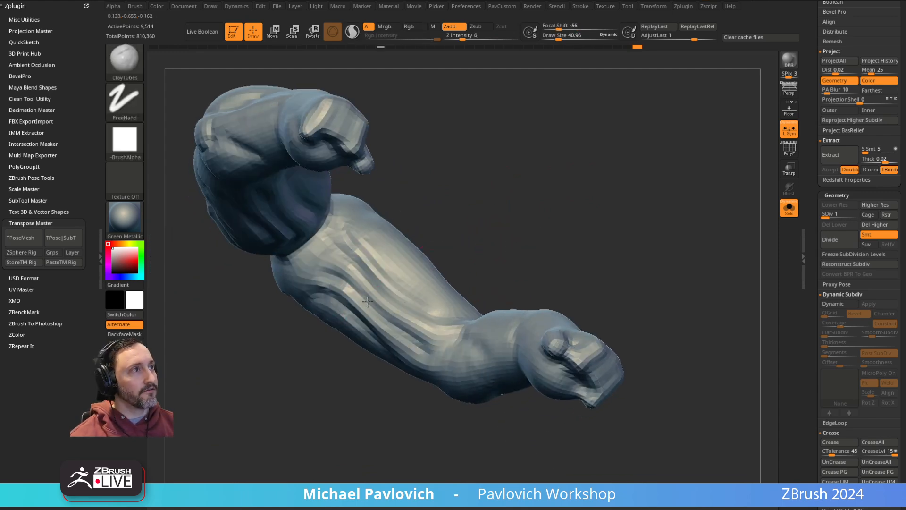
pyautogui.moveTo(426, 336); pyautogui.dragTo(444, 338)
pyautogui.moveTo(483, 276); pyautogui.dragTo(472, 326)
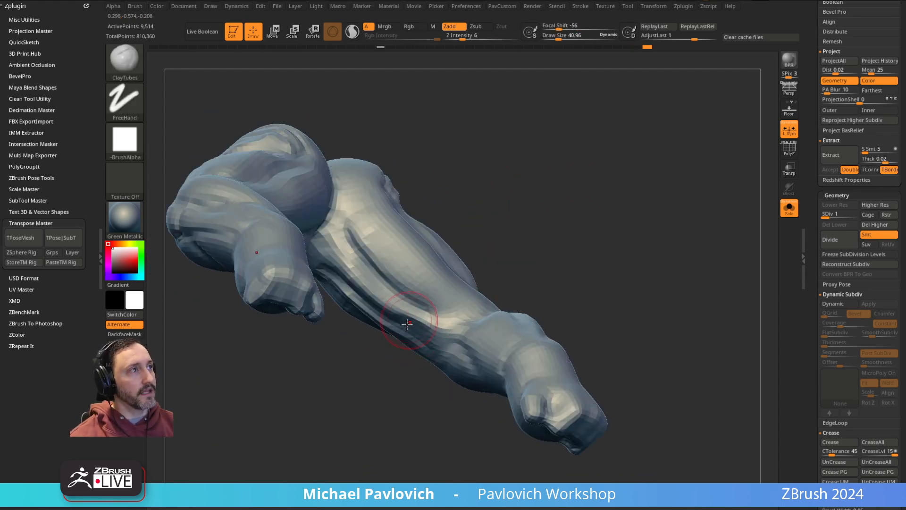
pyautogui.moveTo(560, 261)
pyautogui.mouseDown()
pyautogui.moveTo(498, 285)
pyautogui.moveTo(518, 265)
pyautogui.moveTo(411, 324)
pyautogui.mouseUp()
# Step: Reshape the underside of the upper arm with the Move brush and touch up the inner elbow
pyautogui.press('1')
pyautogui.moveTo(378, 296); pyautogui.dragTo(370, 301)
pyautogui.moveTo(336, 302); pyautogui.dragTo(449, 313)
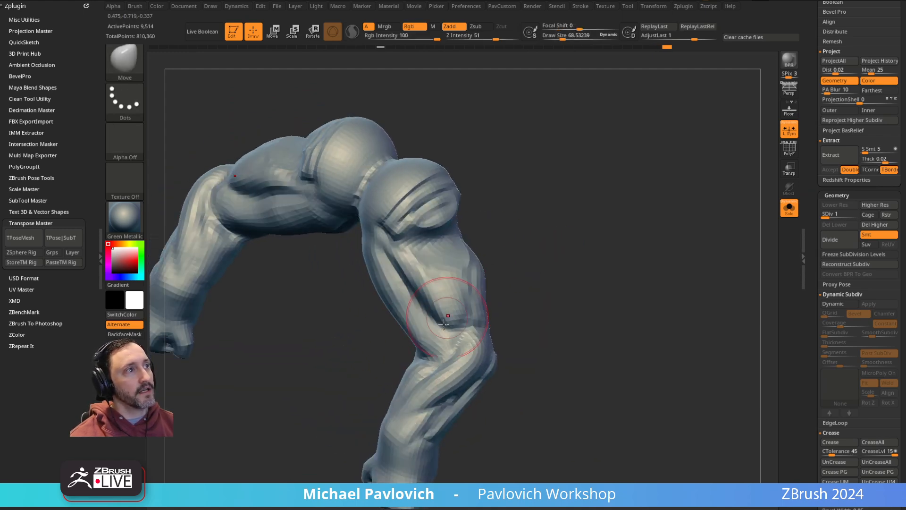
pyautogui.moveTo(549, 264); pyautogui.dragTo(508, 287)
pyautogui.press('2')
pyautogui.moveTo(417, 355); pyautogui.dragTo(426, 349)
# Step: Show the whole gorilla together with the reworked arms by turning off Solo
pyautogui.moveTo(503, 286)
pyautogui.mouseDown()
pyautogui.moveTo(545, 253)
pyautogui.moveTo(563, 252)
pyautogui.moveTo(581, 223)
pyautogui.mouseUp()
pyautogui.moveTo(581, 222); pyautogui.dragTo(654, 229)
pyautogui.click(789, 208)
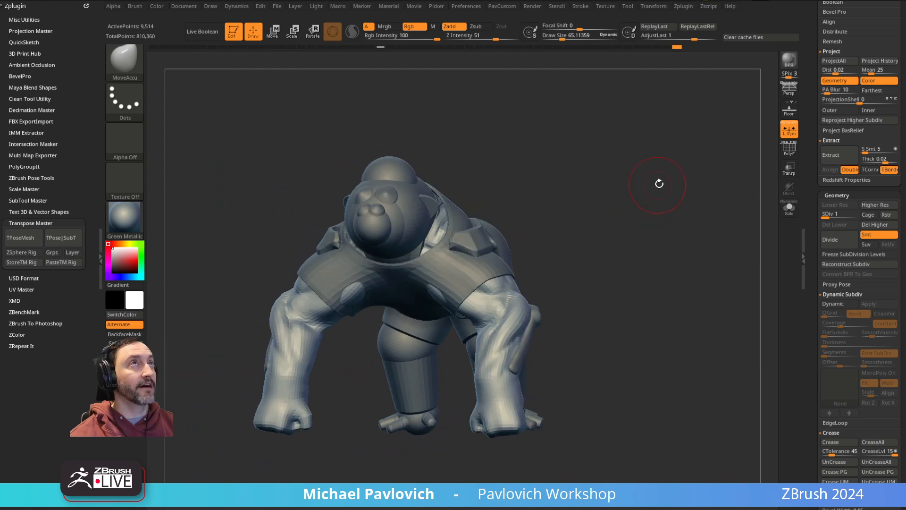
pyautogui.moveTo(522, 233); pyautogui.dragTo(602, 211)
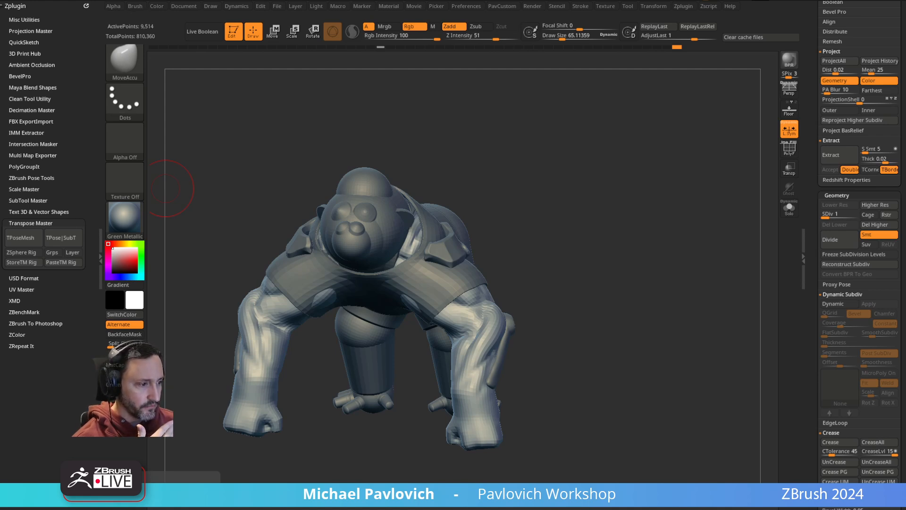
# Step: Switch to the browser, enlarge HairProcess.jpg in Google Drive, and examine its hair-creation workflow from insert mesh curves to hair cards
pyautogui.moveTo(0, 94); pyautogui.dragTo(291, 21)
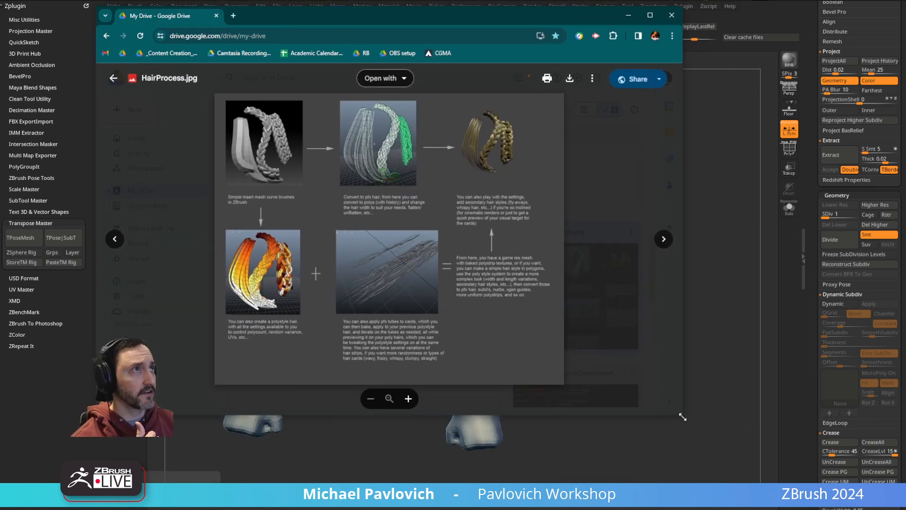
pyautogui.moveTo(682, 415); pyautogui.dragTo(873, 505)
pyautogui.moveTo(321, 18); pyautogui.dragTo(252, 0)
pyautogui.keyDown('ctrl'); pyautogui.scroll(3, 345, 256); pyautogui.keyUp('ctrl')
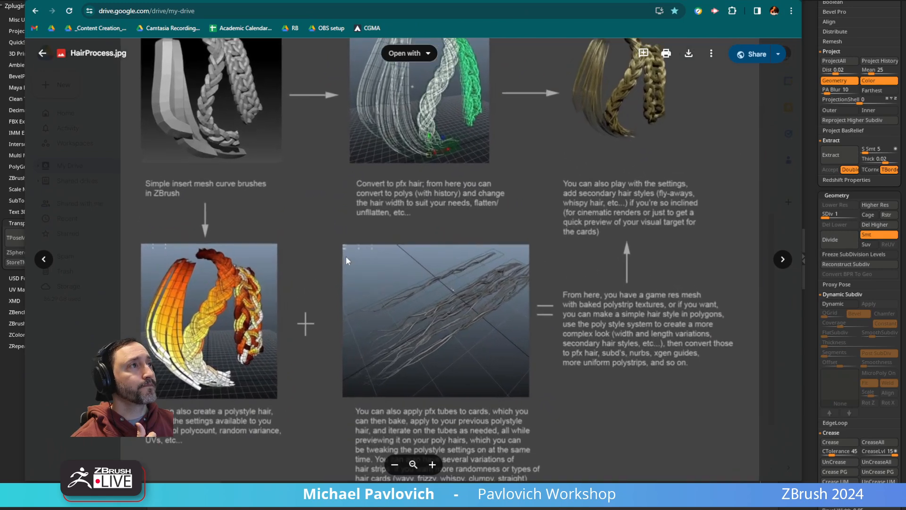
pyautogui.moveTo(265, 164); pyautogui.dragTo(264, 309)
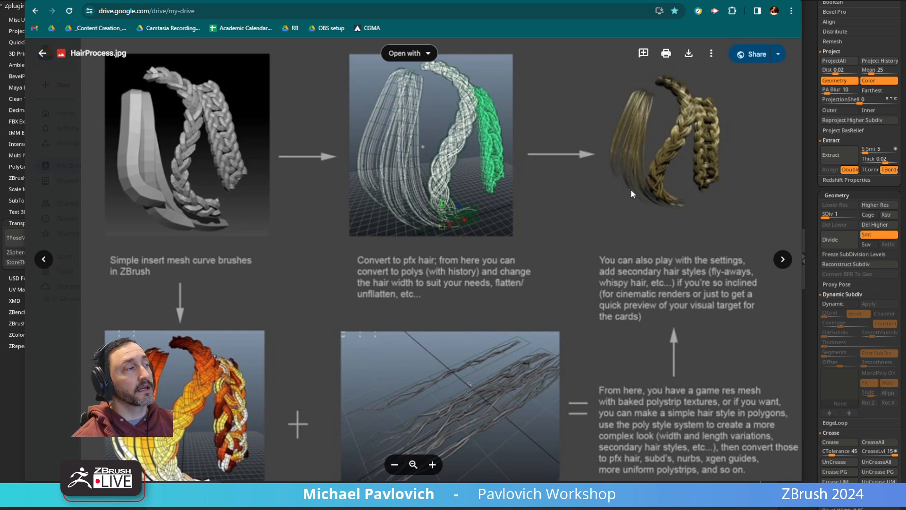
pyautogui.moveTo(480, 279)
pyautogui.mouseDown()
pyautogui.moveTo(464, 209)
pyautogui.moveTo(464, 280)
pyautogui.mouseUp()
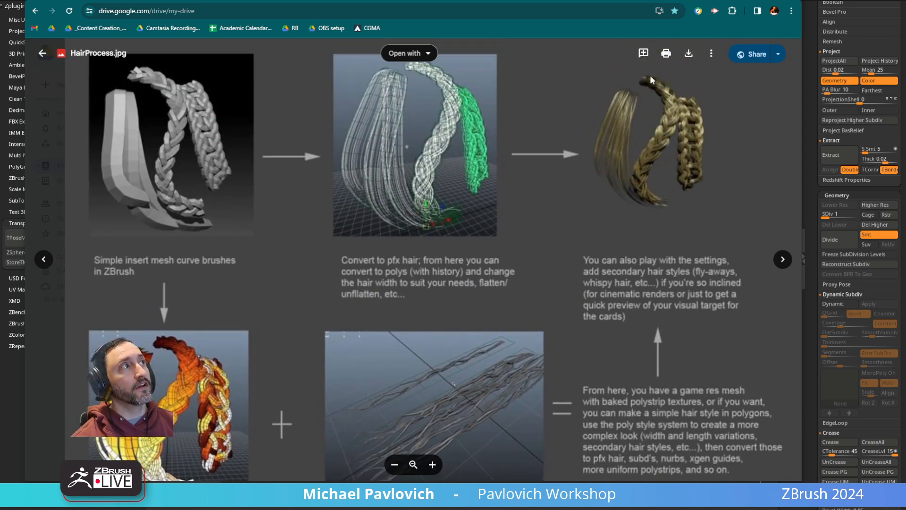
pyautogui.scroll(-3, 425, 212)
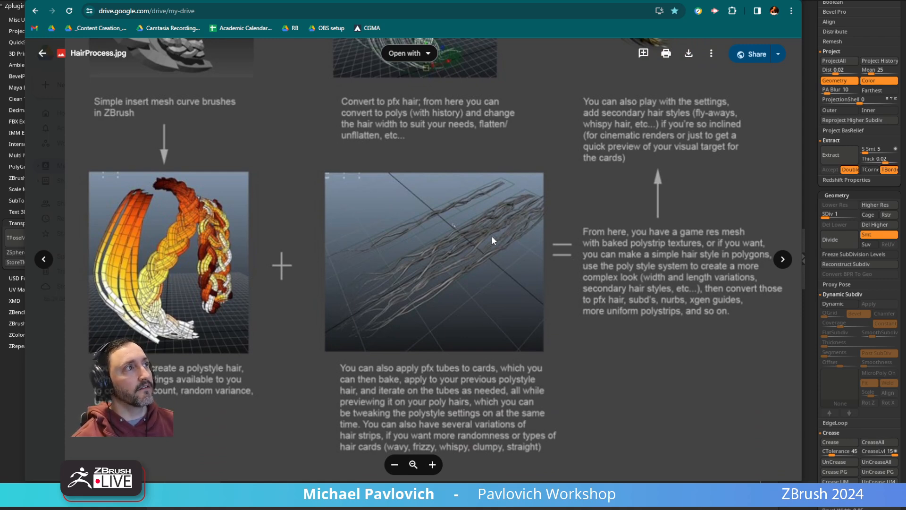
pyautogui.scroll(3, 630, 161)
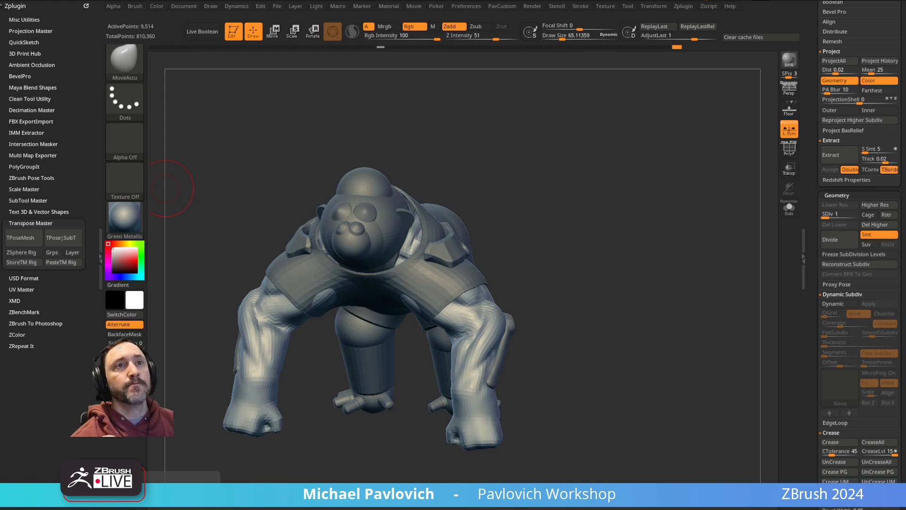
# Step: Return to ZBrush and copy the gorilla tool with Copy Tool
pyautogui.moveTo(502, 210); pyautogui.dragTo(359, 182)
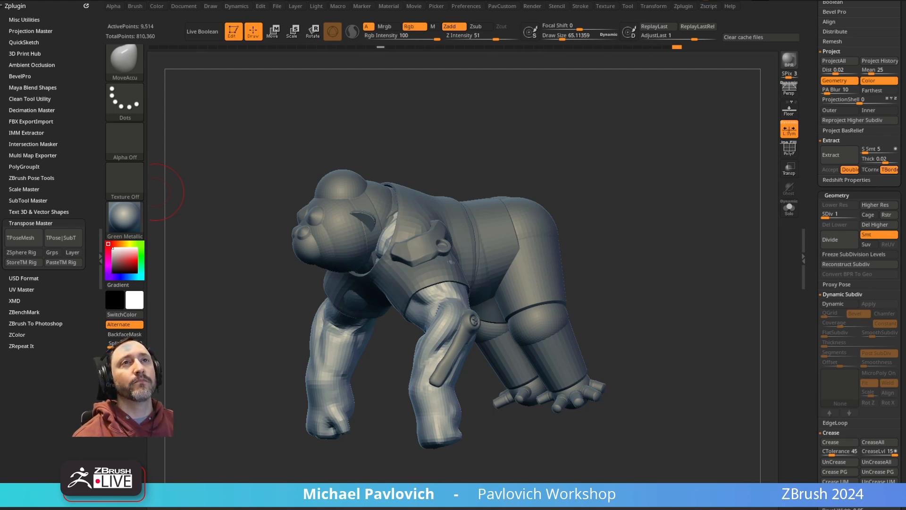
pyautogui.moveTo(621, 161)
pyautogui.mouseDown()
pyautogui.moveTo(666, 158)
pyautogui.moveTo(634, 169)
pyautogui.mouseUp()
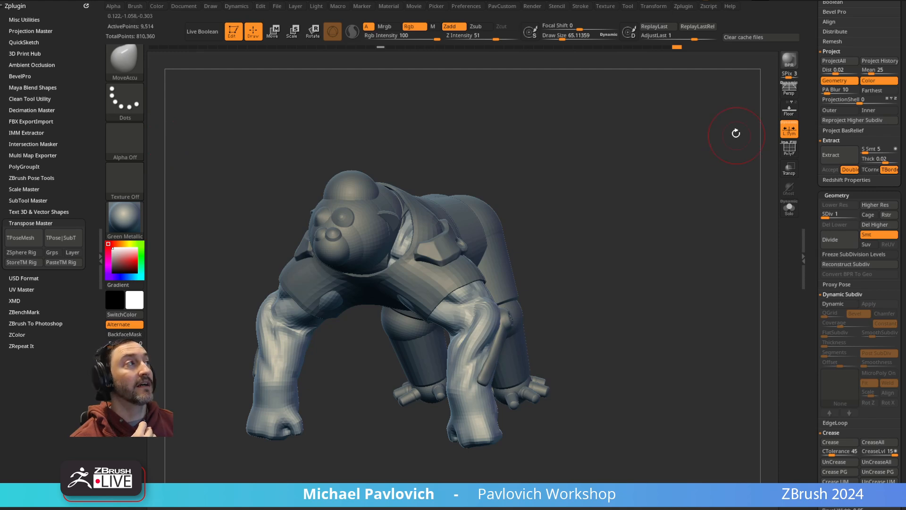
pyautogui.moveTo(819, 117); pyautogui.dragTo(794, 346)
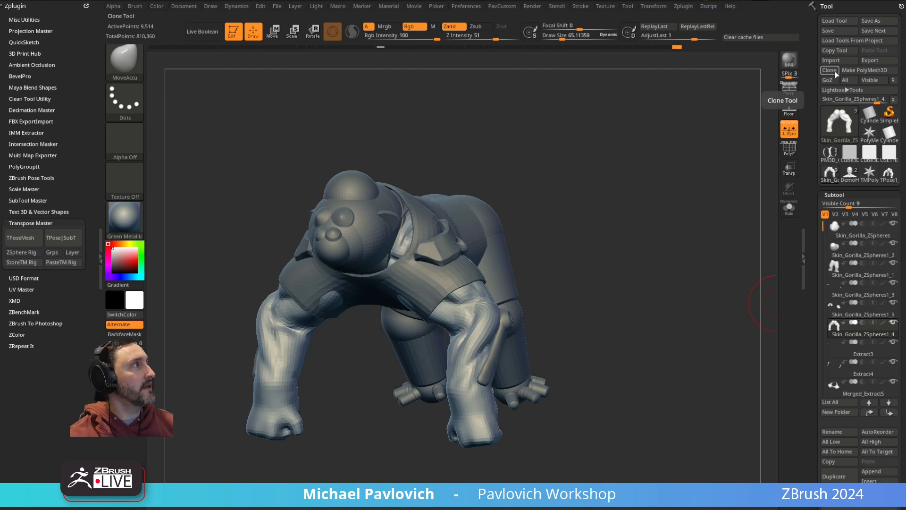
pyautogui.click(834, 51)
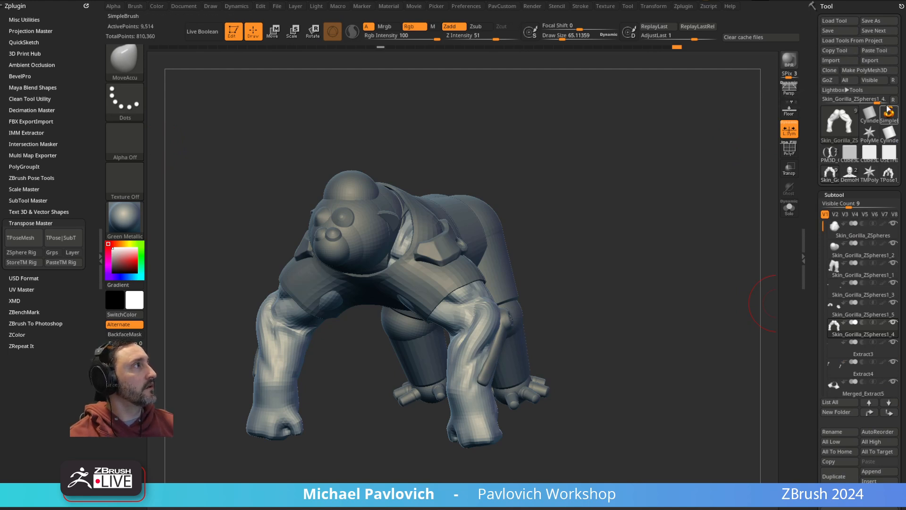
# Step: Switch the active tool to SimpleBrush, paste the copied gorilla as a new tool, and show its subtools
pyautogui.click(886, 110)
pyautogui.click(514, 162)
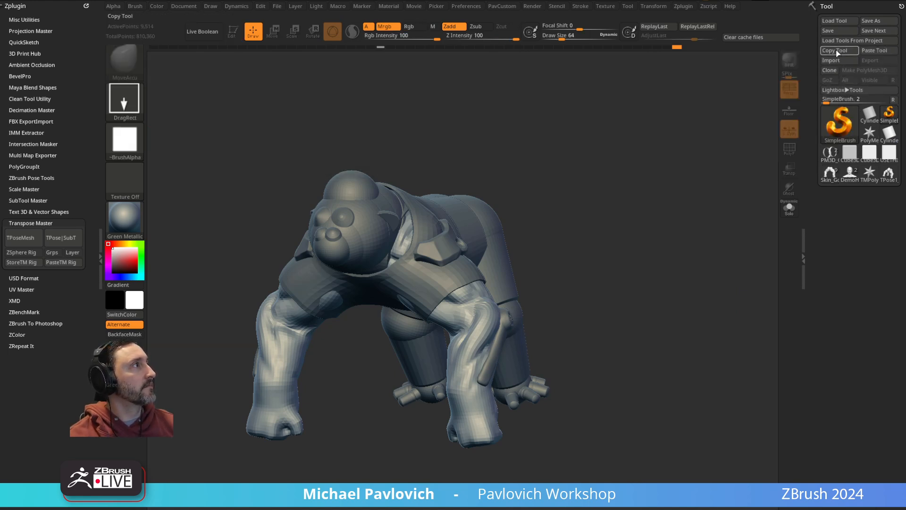
pyautogui.click(875, 51)
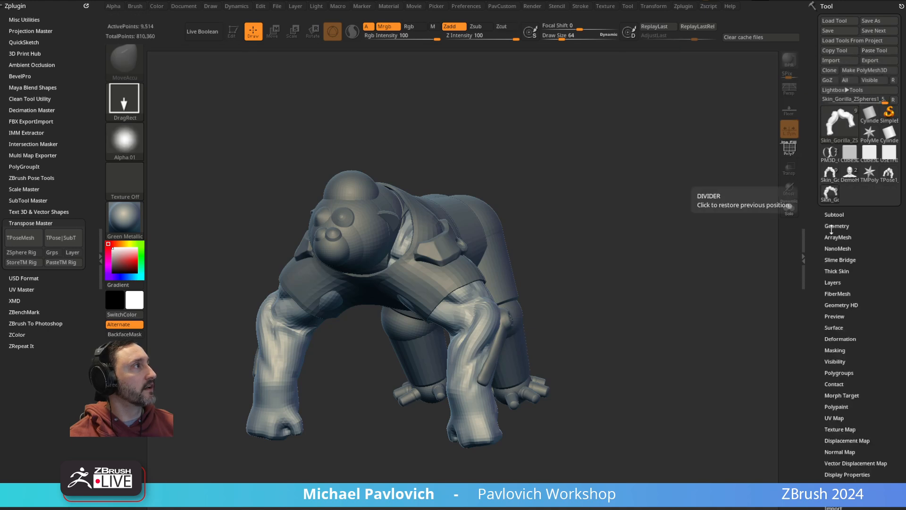
pyautogui.click(834, 214)
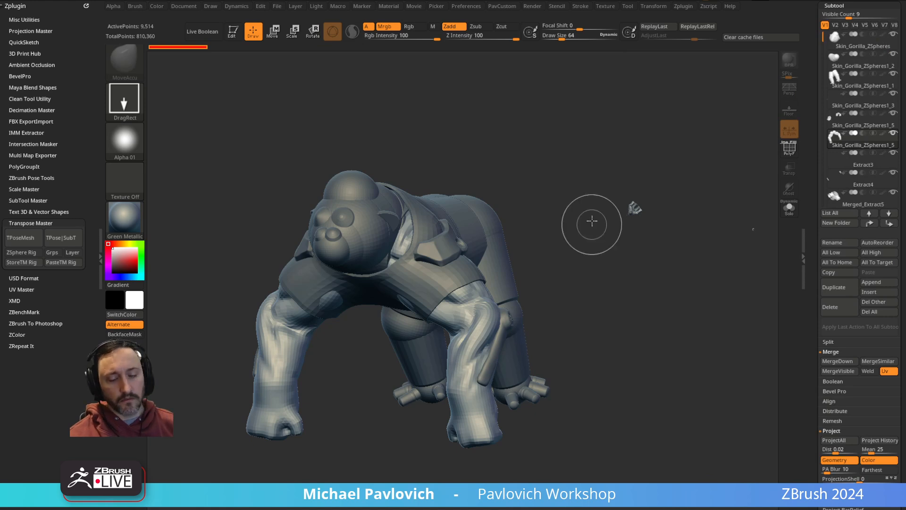
# Step: Clear the canvas, draw the pasted gorilla in Edit mode, and frame it in a straight side view
pyautogui.hotkey('ctrl', 'n')
pyautogui.moveTo(399, 298); pyautogui.dragTo(400, 344)
pyautogui.click(233, 32)
pyautogui.press('f')
pyautogui.keyDown('ctrl'); pyautogui.click(201, 49); pyautogui.keyUp('ctrl')
pyautogui.keyDown('shift'); pyautogui.moveTo(478, 159); pyautogui.dragTo(594, 195); pyautogui.keyUp('shift')
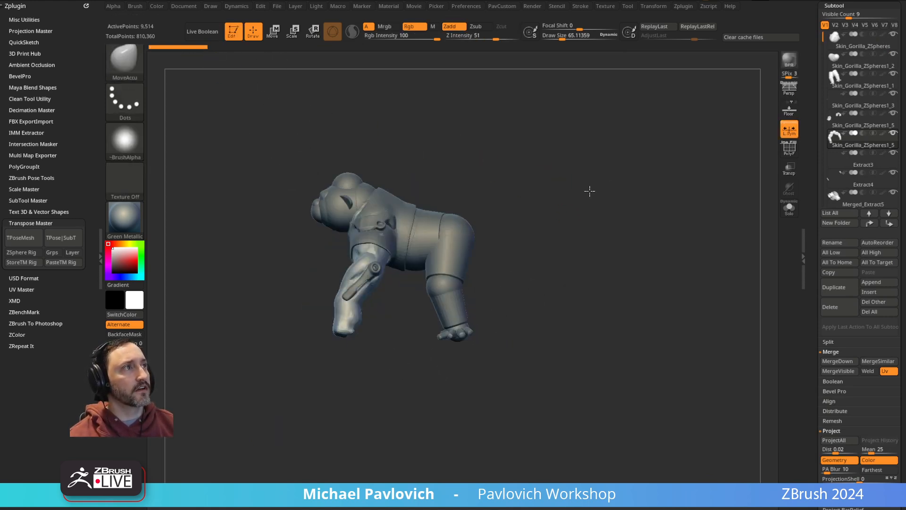
# Step: Select all gorilla parts except the legs with the gizmo's transpose selection and group them in a folder named "test"
pyautogui.keyDown('alt'); pyautogui.moveTo(565, 119); pyautogui.dragTo(600, 154); pyautogui.keyUp('alt')
pyautogui.press('w')
pyautogui.moveTo(305, 160)
pyautogui.keyDown('ctrl'); pyautogui.keyDown('shift'); pyautogui.mouseDown()
pyautogui.moveTo(321, 249)
pyautogui.moveTo(427, 418)
pyautogui.mouseUp(); pyautogui.keyUp('shift'); pyautogui.keyUp('ctrl')
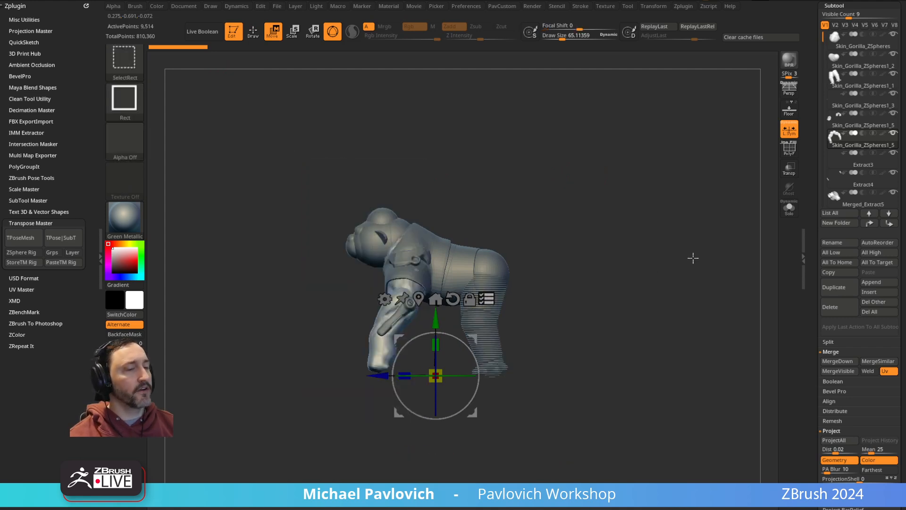
pyautogui.click(688, 279)
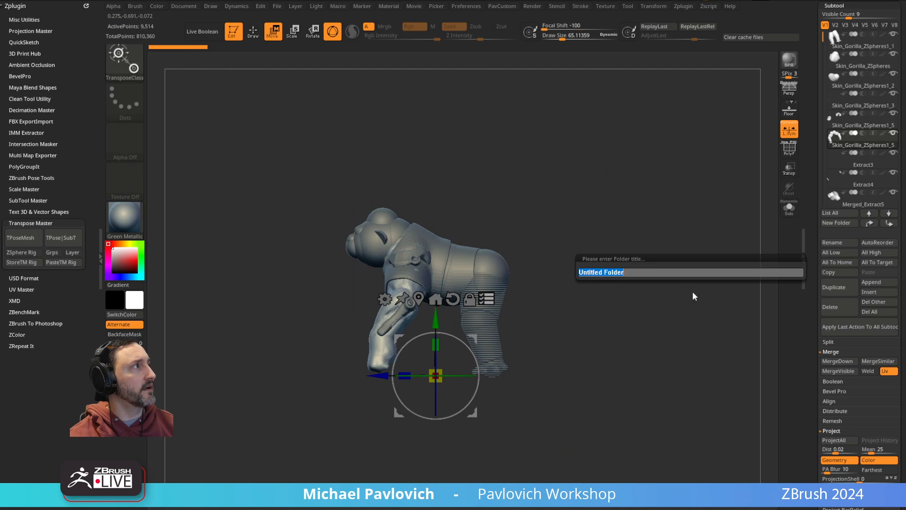
pyautogui.write('test')
pyautogui.press('Return')
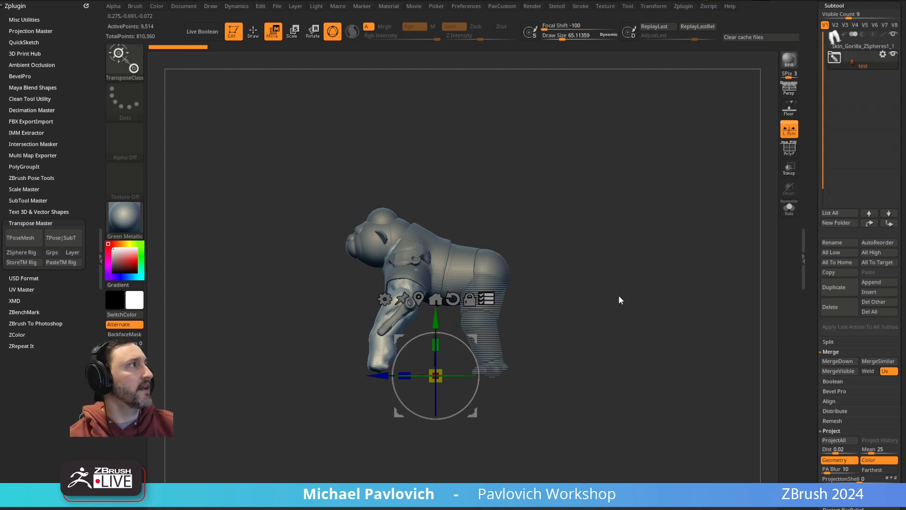
# Step: Return to Draw mode, check individual parts of the grouped gorilla, and delete the test folder with all its subtools
pyautogui.moveTo(633, 162)
pyautogui.mouseDown()
pyautogui.moveTo(407, 275)
pyautogui.moveTo(603, 226)
pyautogui.moveTo(613, 244)
pyautogui.mouseUp()
pyautogui.press('q')
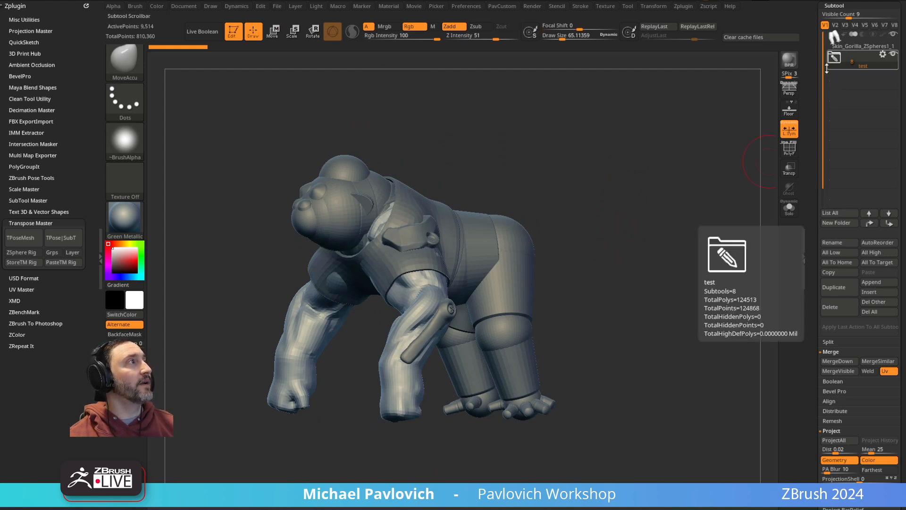
pyautogui.keyDown('alt'); pyautogui.click(414, 237); pyautogui.keyUp('alt')
pyautogui.keyDown('alt'); pyautogui.click(414, 237); pyautogui.keyUp('alt')
pyautogui.press('s')
pyautogui.keyDown('alt'); pyautogui.click(320, 211); pyautogui.keyUp('alt')
pyautogui.keyDown('alt'); pyautogui.moveTo(518, 153); pyautogui.dragTo(590, 176); pyautogui.keyUp('alt')
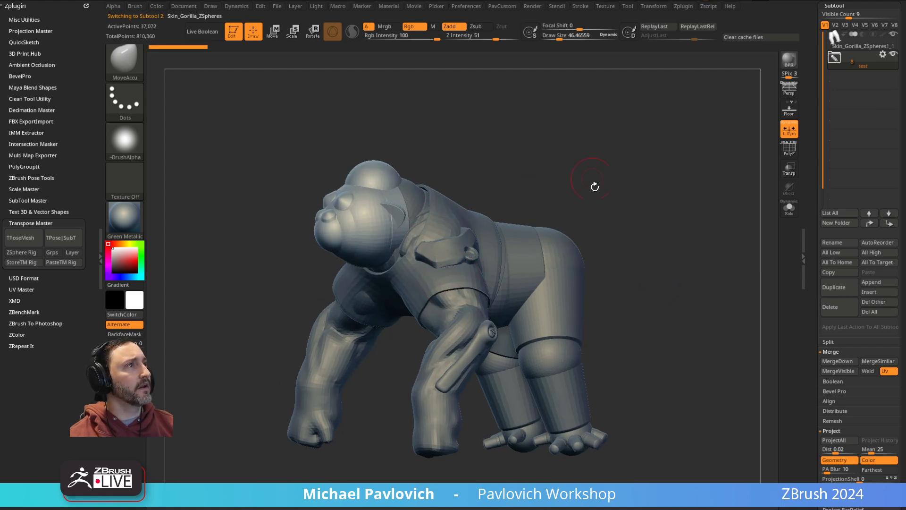
pyautogui.click(830, 308)
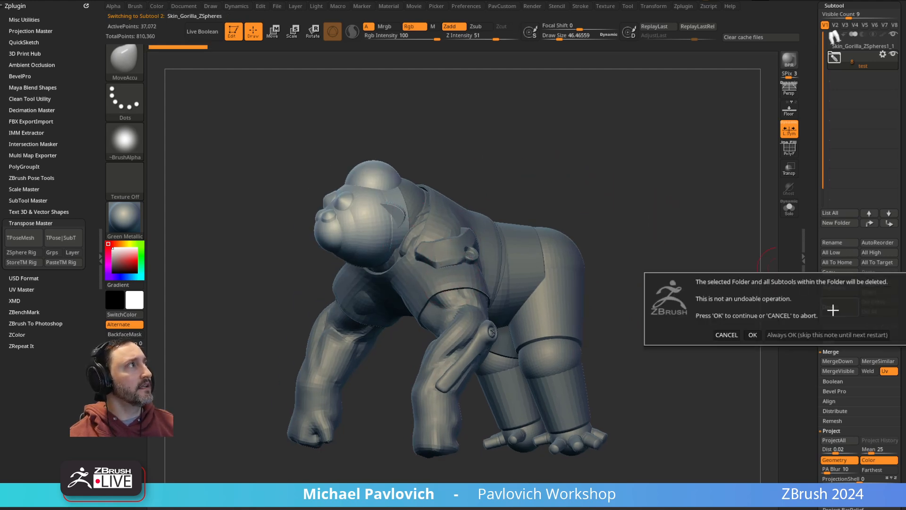
pyautogui.click(752, 335)
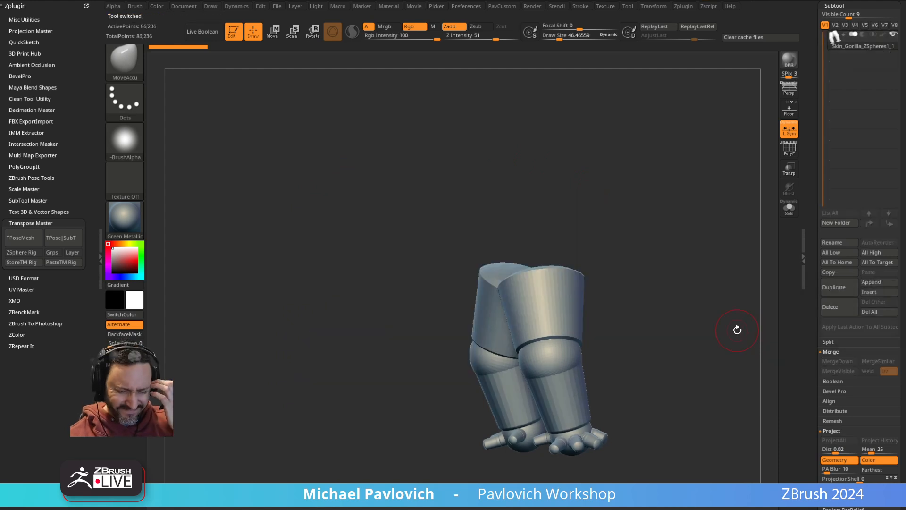
pyautogui.click(465, 6)
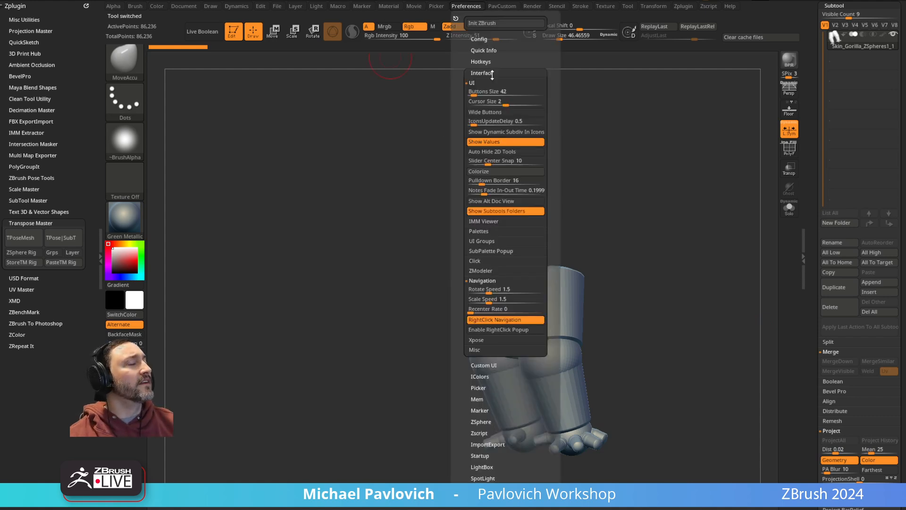
pyautogui.moveTo(466, 333)
pyautogui.mouseDown()
pyautogui.moveTo(463, 259)
pyautogui.moveTo(472, 243)
pyautogui.moveTo(466, 303)
pyautogui.mouseUp()
pyautogui.keyDown('shift'); pyautogui.click(477, 227); pyautogui.keyUp('shift')
pyautogui.keyDown('shift'); pyautogui.click(479, 227); pyautogui.keyUp('shift')
pyautogui.moveTo(522, 174); pyautogui.dragTo(529, 223)
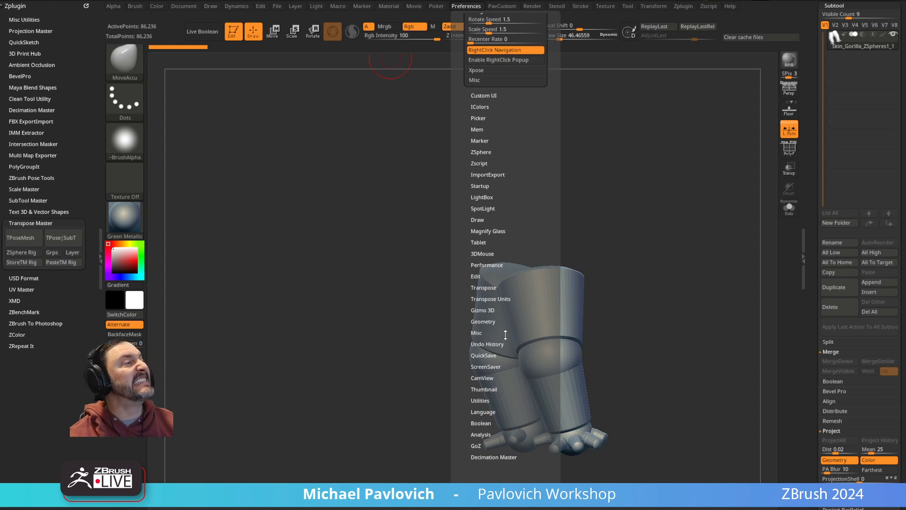
# Step: Delete the leftover legs copy and bring back the original gorilla tool in side view with the Move gizmo
pyautogui.click(832, 310)
pyautogui.moveTo(814, 293); pyautogui.dragTo(814, 323)
pyautogui.click(886, 174)
pyautogui.click(830, 174)
pyautogui.moveTo(678, 261); pyautogui.dragTo(680, 249)
pyautogui.press('w')
pyautogui.keyDown('alt'); pyautogui.moveTo(624, 322); pyautogui.dragTo(622, 267); pyautogui.keyUp('alt')
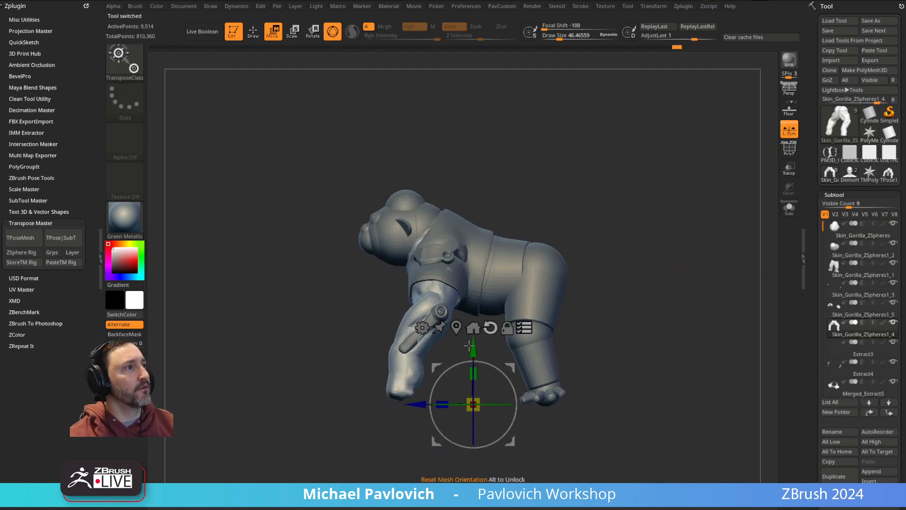
pyautogui.moveTo(511, 363)
pyautogui.mouseDown()
pyautogui.moveTo(515, 387)
pyautogui.moveTo(510, 356)
pyautogui.mouseUp()
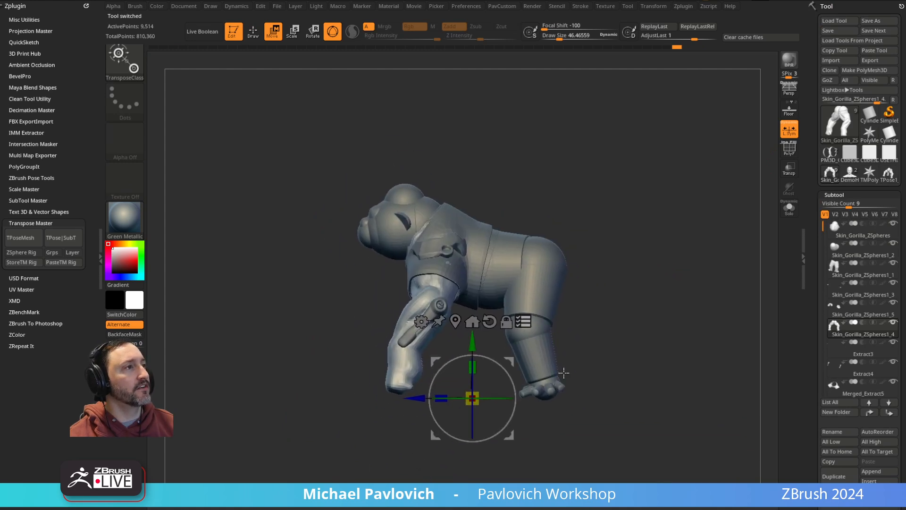
pyautogui.hotkey('ctrl', 'z')
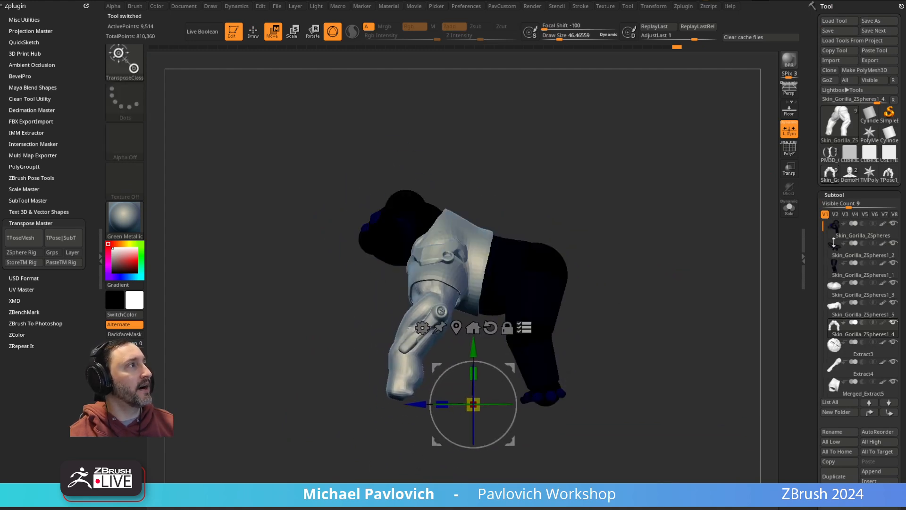
pyautogui.click(880, 325)
# Step: Build a transpose selection around the head and body, adding the shoulder armor and arms part by part
pyautogui.keyDown('ctrl'); pyautogui.keyDown('shift'); pyautogui.moveTo(333, 170); pyautogui.dragTo(389, 249); pyautogui.keyUp('shift'); pyautogui.keyUp('ctrl')
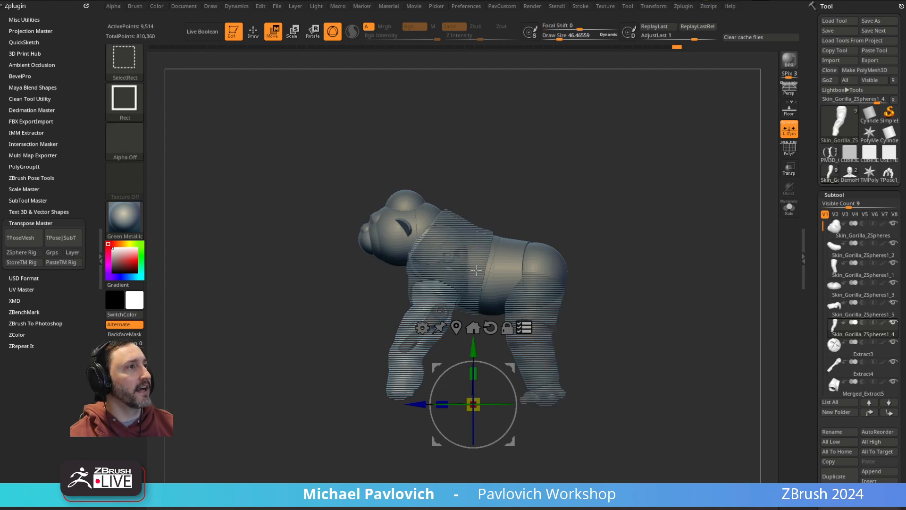
pyautogui.keyDown('ctrl'); pyautogui.keyDown('shift'); pyautogui.click(453, 257); pyautogui.keyUp('shift'); pyautogui.keyUp('ctrl')
pyautogui.keyDown('ctrl'); pyautogui.keyDown('shift'); pyautogui.click(442, 310); pyautogui.keyUp('shift'); pyautogui.keyUp('ctrl')
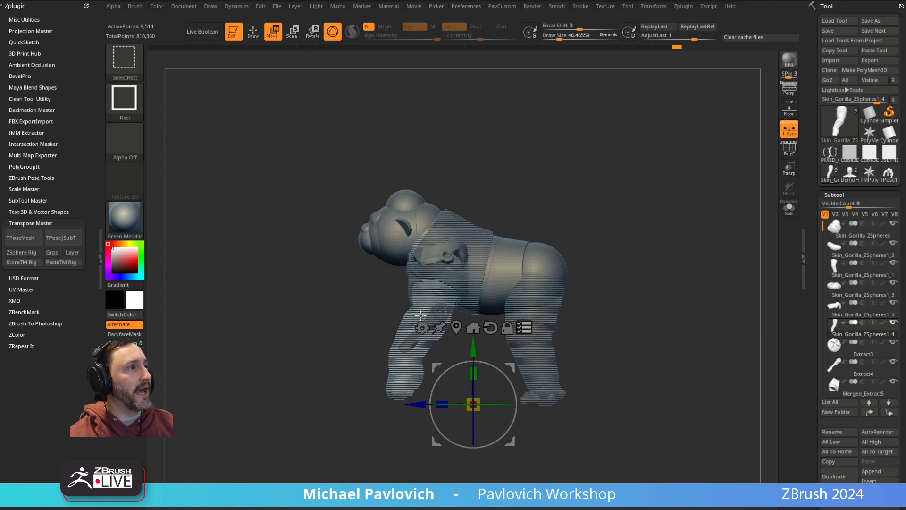
pyautogui.keyDown('ctrl'); pyautogui.keyDown('shift'); pyautogui.click(452, 293); pyautogui.keyUp('shift'); pyautogui.keyUp('ctrl')
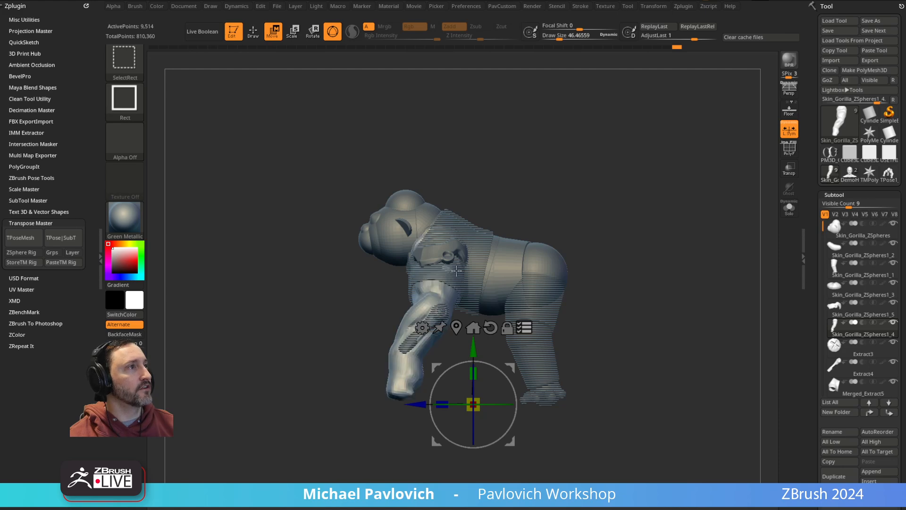
pyautogui.keyDown('ctrl'); pyautogui.keyDown('shift'); pyautogui.click(432, 293); pyautogui.keyUp('shift'); pyautogui.keyUp('ctrl')
# Step: Reset the transpose selection, select every gorilla part except the legs, and group them in a folder named "test"
pyautogui.keyDown('ctrl'); pyautogui.keyDown('shift'); pyautogui.moveTo(549, 176); pyautogui.dragTo(529, 181); pyautogui.keyUp('shift'); pyautogui.keyUp('ctrl')
pyautogui.keyDown('ctrl'); pyautogui.keyDown('shift'); pyautogui.moveTo(300, 131); pyautogui.dragTo(445, 435); pyautogui.keyUp('shift'); pyautogui.keyUp('ctrl')
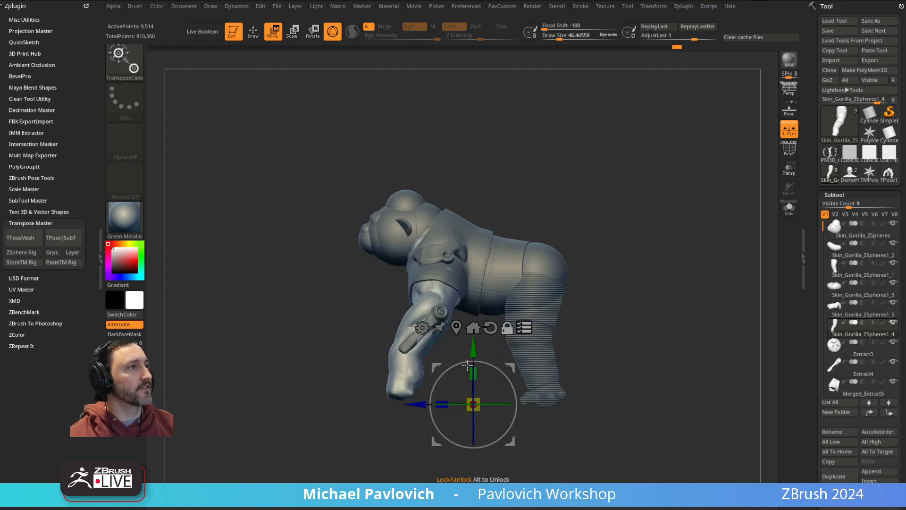
pyautogui.moveTo(577, 206); pyautogui.dragTo(613, 211)
pyautogui.hotkey('ctrl', 'g')
pyautogui.write('test')
pyautogui.press('Return')
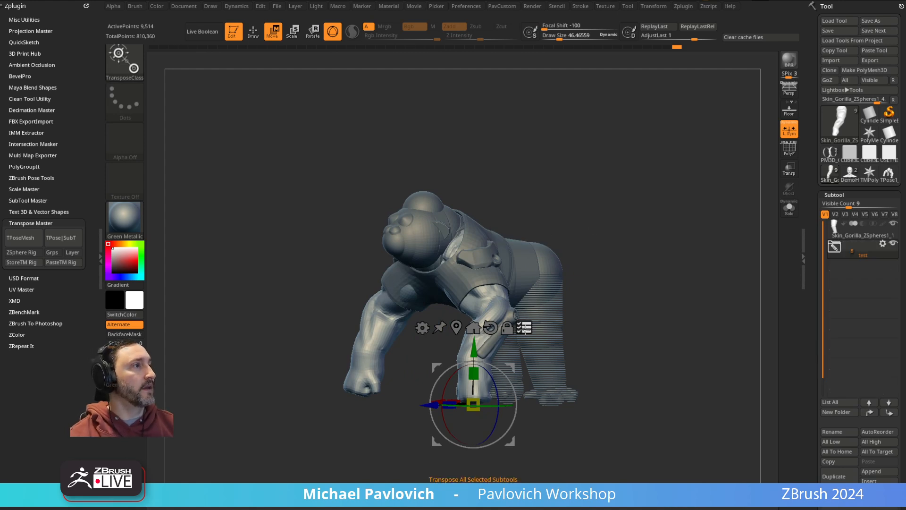
# Step: Turn off transposing of all selected subtools, and apply Transpose Set to the test folder
pyautogui.moveTo(647, 208); pyautogui.dragTo(633, 257)
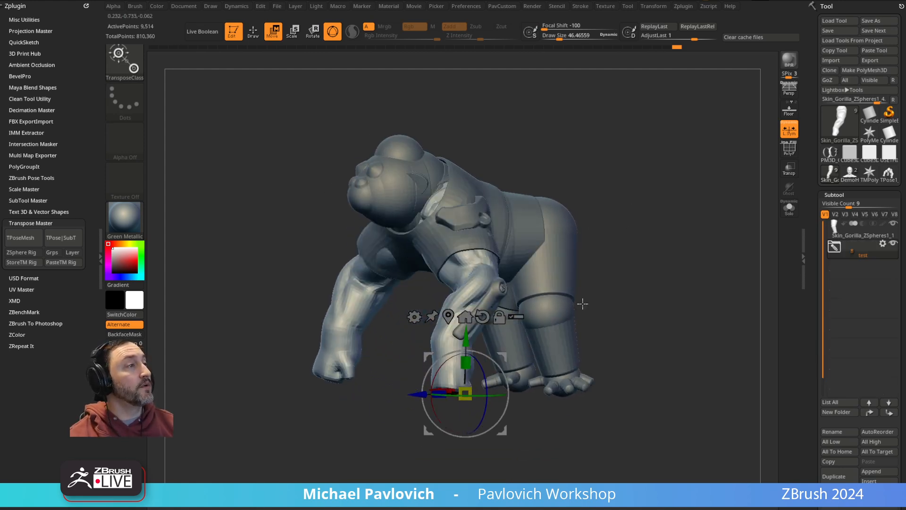
pyautogui.moveTo(692, 289); pyautogui.dragTo(680, 254)
pyautogui.click(883, 244)
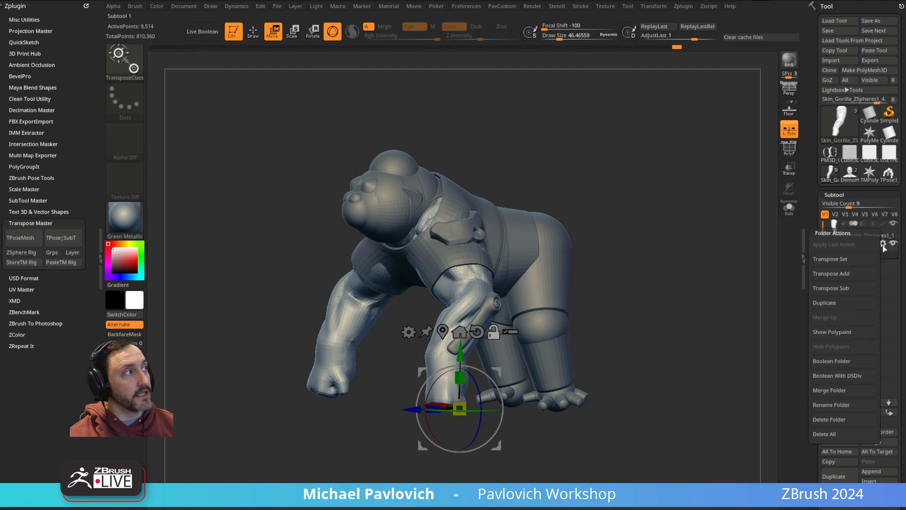
pyautogui.click(846, 261)
# Step: Try moving the test folder's parts together with the gizmo, undo the move, and return to Draw mode
pyautogui.moveTo(670, 289); pyautogui.dragTo(640, 289)
pyautogui.moveTo(496, 372); pyautogui.dragTo(404, 352)
pyautogui.hotkey('ctrl', 'z')
pyautogui.moveTo(637, 239)
pyautogui.mouseDown()
pyautogui.moveTo(665, 262)
pyautogui.moveTo(552, 275)
pyautogui.mouseUp()
pyautogui.press('q')
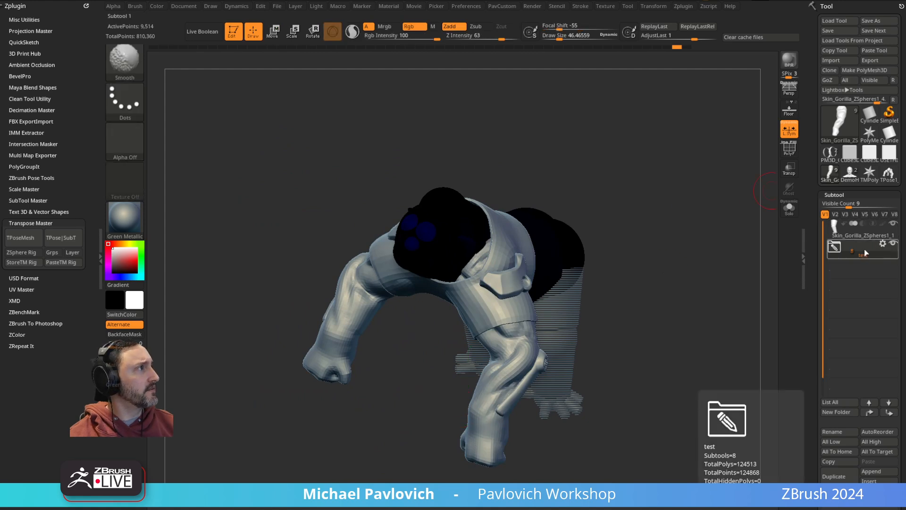
# Step: Expand the test folder and activate its body, hip and shoulder subtools one after another directly on the model
pyautogui.click(871, 236)
pyautogui.click(882, 273)
pyautogui.moveTo(721, 325); pyautogui.dragTo(617, 228)
pyautogui.keyDown('alt'); pyautogui.click(474, 242); pyautogui.keyUp('alt')
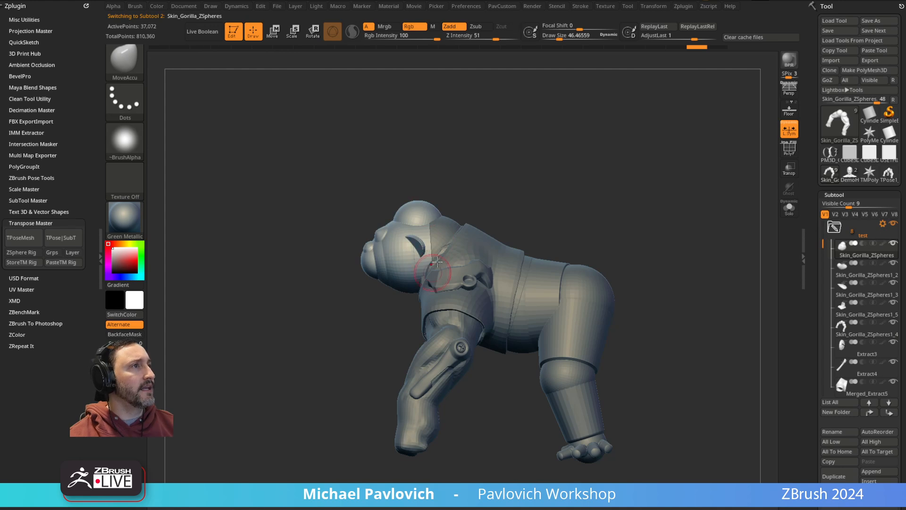
pyautogui.keyDown('alt'); pyautogui.click(614, 295); pyautogui.keyUp('alt')
pyautogui.moveTo(633, 293); pyautogui.dragTo(504, 268)
pyautogui.keyDown('alt'); pyautogui.click(504, 268); pyautogui.keyUp('alt')
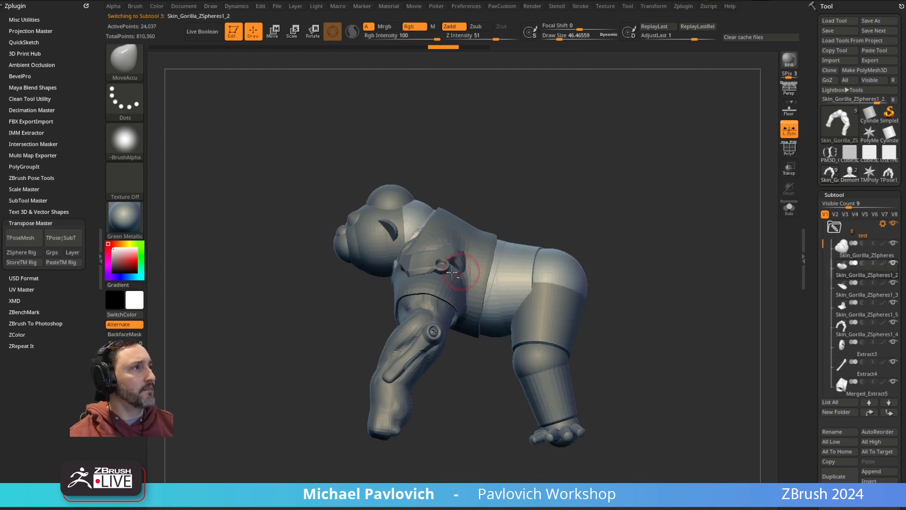
pyautogui.keyDown('alt'); pyautogui.click(448, 261); pyautogui.keyUp('alt')
pyautogui.moveTo(595, 217); pyautogui.dragTo(621, 220)
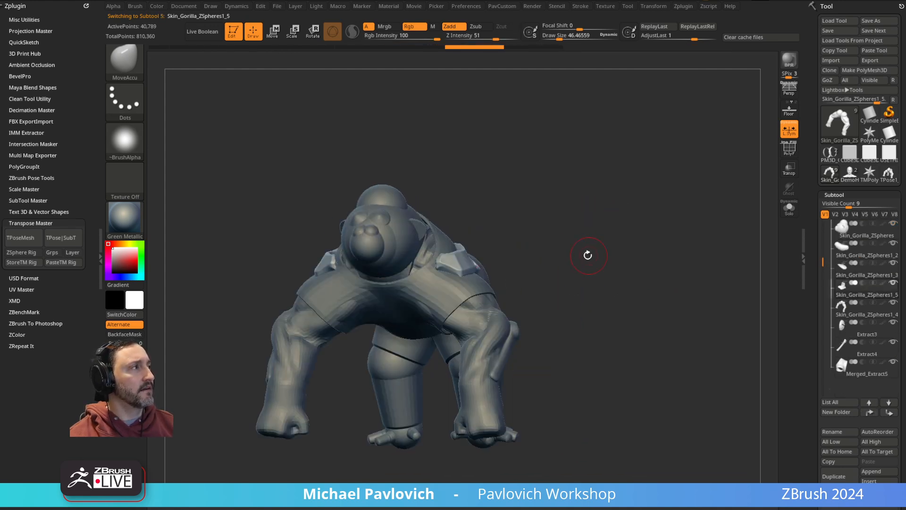
# Step: Open the test folder's actions to examine the available options, including Delete Folder and Delete All
pyautogui.moveTo(823, 262); pyautogui.dragTo(820, 230)
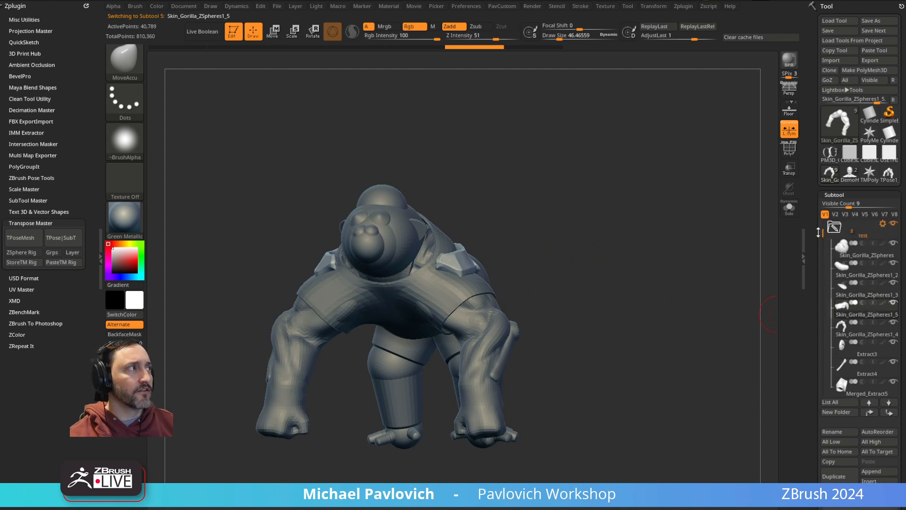
pyautogui.click(883, 224)
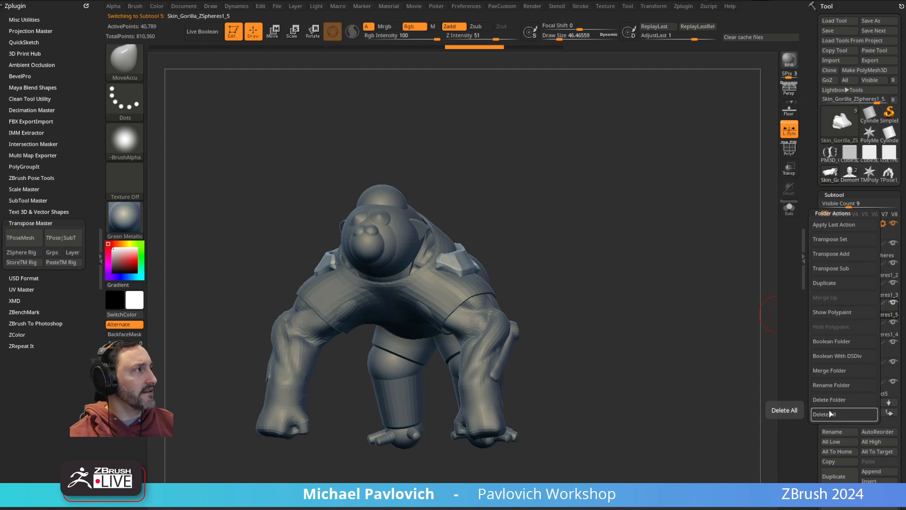
pyautogui.click(852, 270)
pyautogui.press('s')
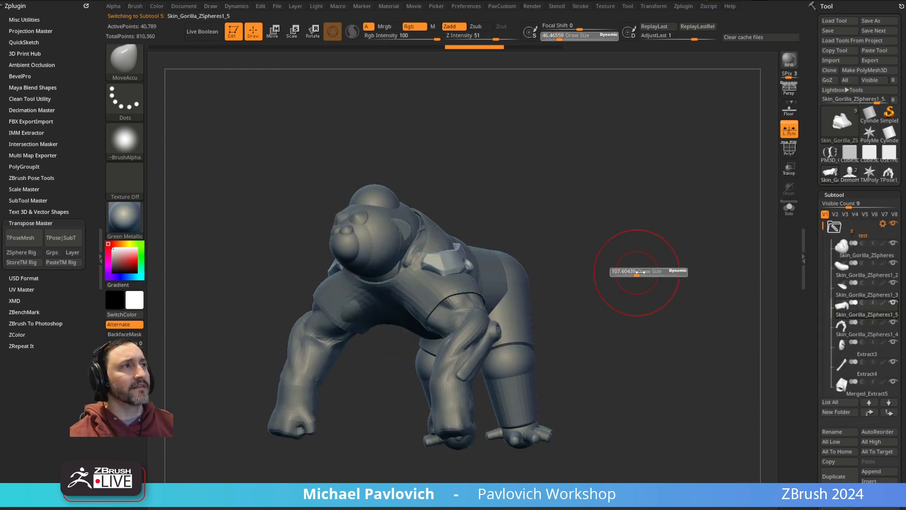
pyautogui.click(467, 7)
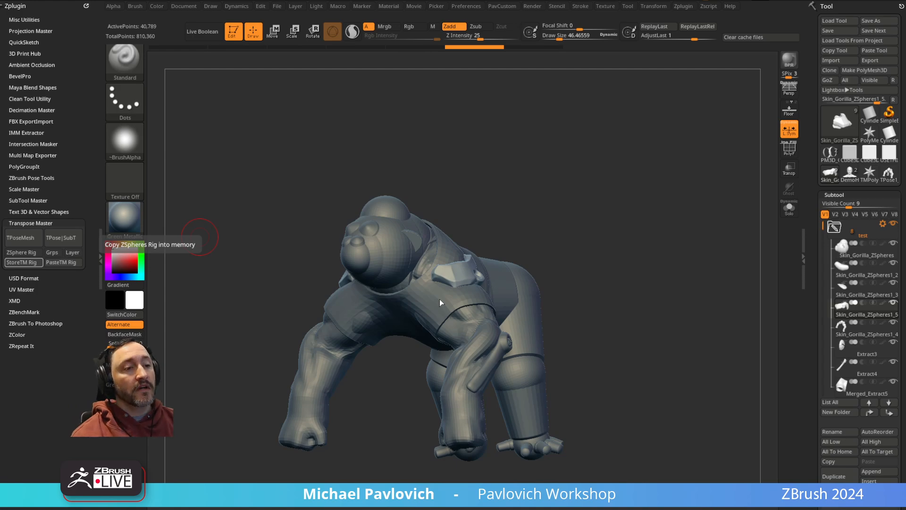
# Step: Switch to the browser, show the ArtStation portfolio and its blog page, select the page address, and return to ZBrush
pyautogui.moveTo(453, 509); pyautogui.dragTo(682, 47)
pyautogui.scroll(15, 378, 203)
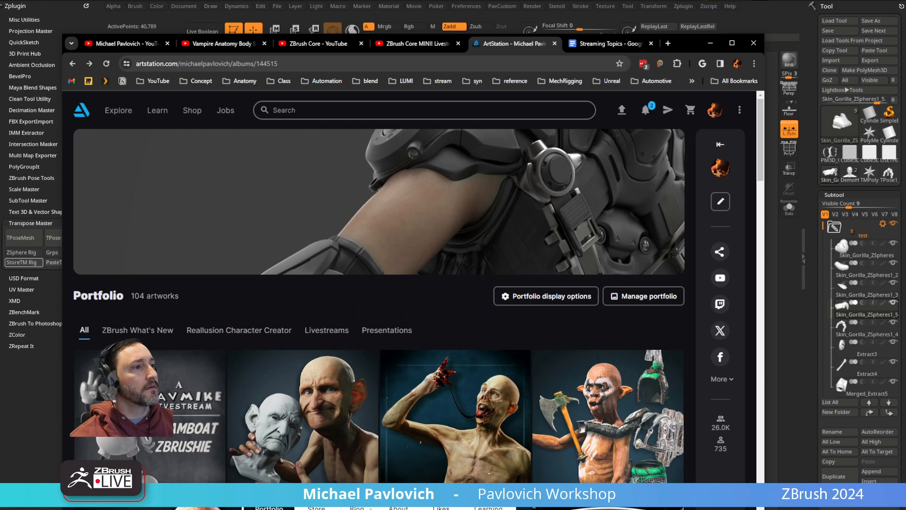
pyautogui.click(357, 507)
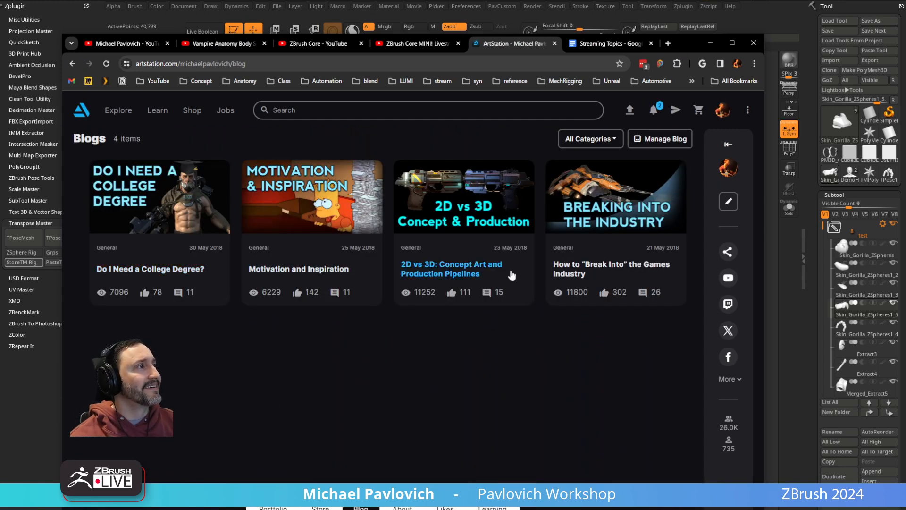
pyautogui.click(267, 62)
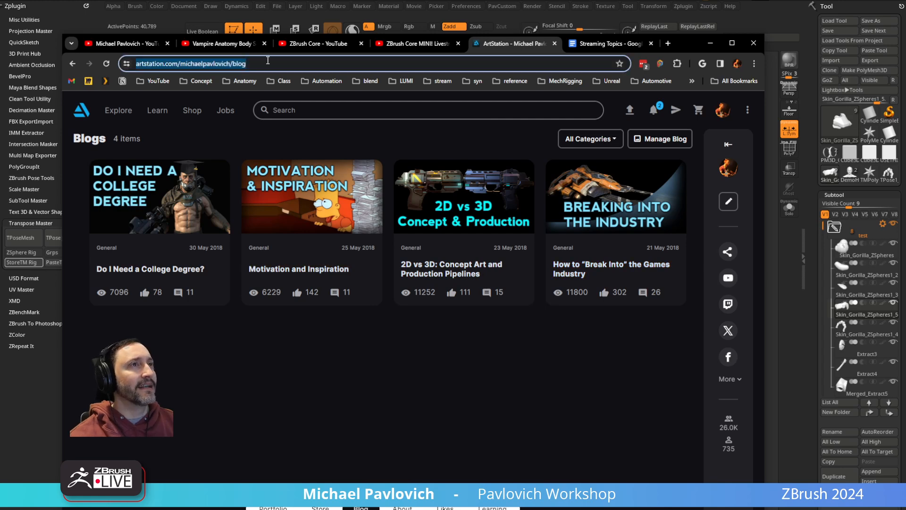
pyautogui.click(710, 43)
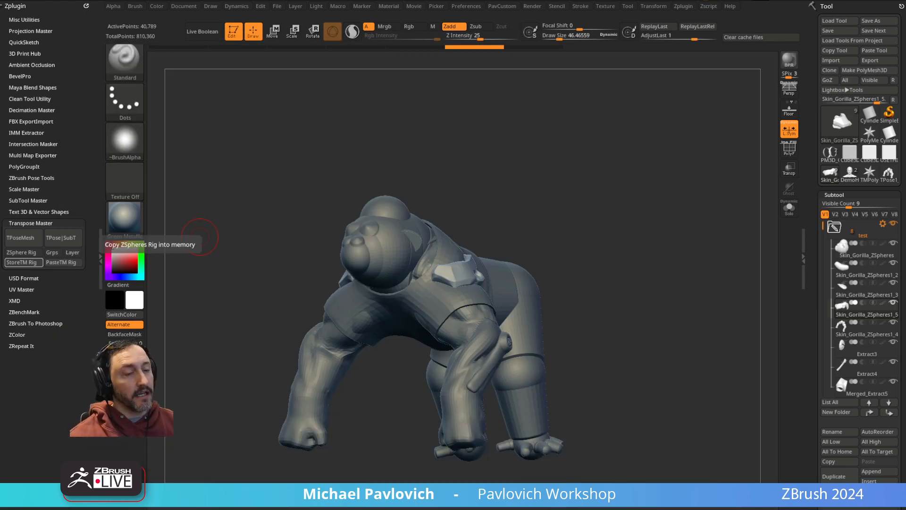
# Step: Switch to the browser, bring the ArtStation blog listing into view, and return to ZBrush
pyautogui.hotkey('alt', 'Tab')
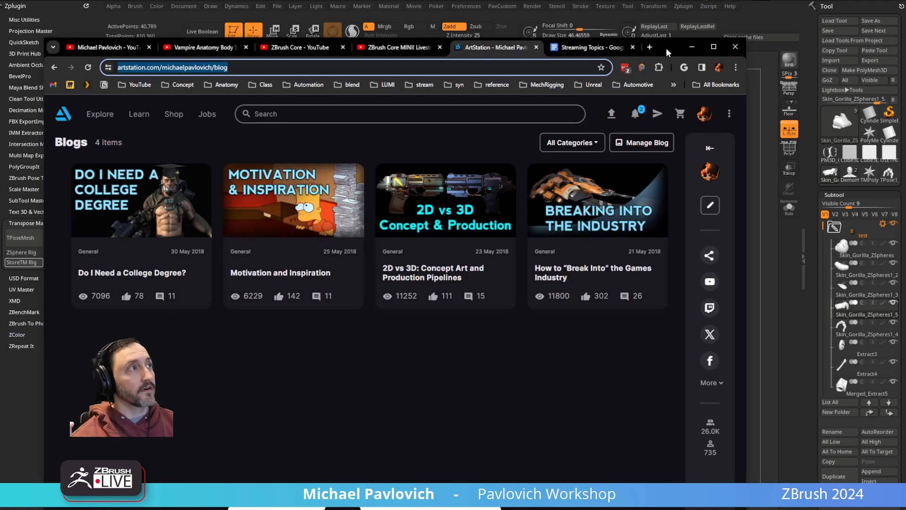
pyautogui.moveTo(663, 45); pyautogui.dragTo(667, 274)
pyautogui.hotkey('alt', 'Tab')
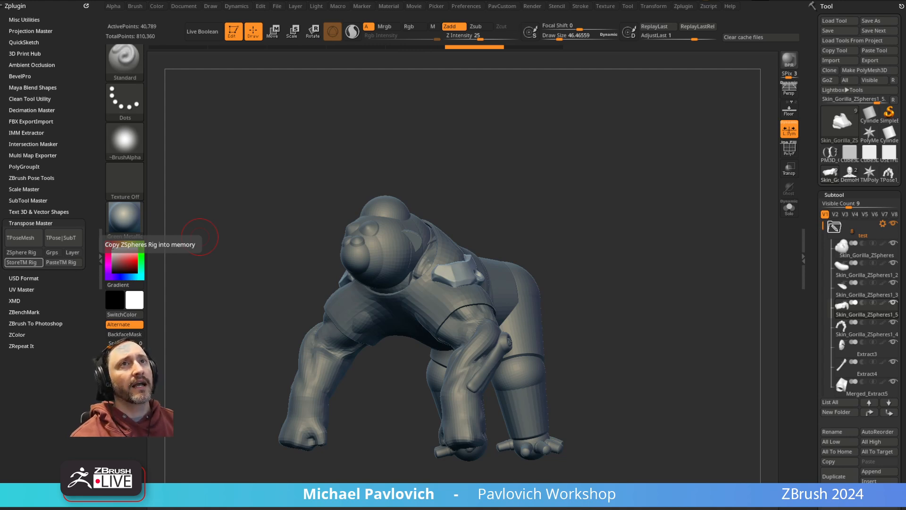
# Step: Load the interface configuration CustomUserInterface2024.cfg from the ZStartup folder inside ZBrushData2024
pyautogui.moveTo(370, 111); pyautogui.dragTo(686, 93)
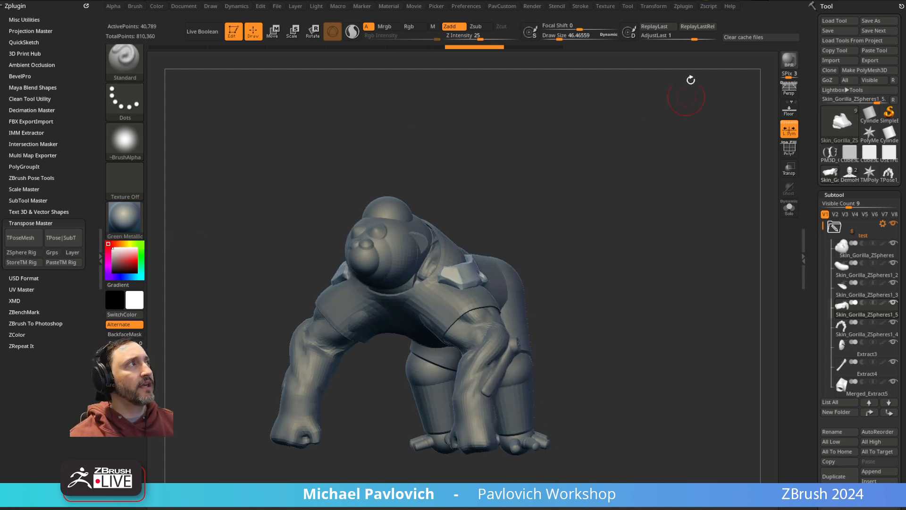
pyautogui.moveTo(585, 151); pyautogui.dragTo(572, 140)
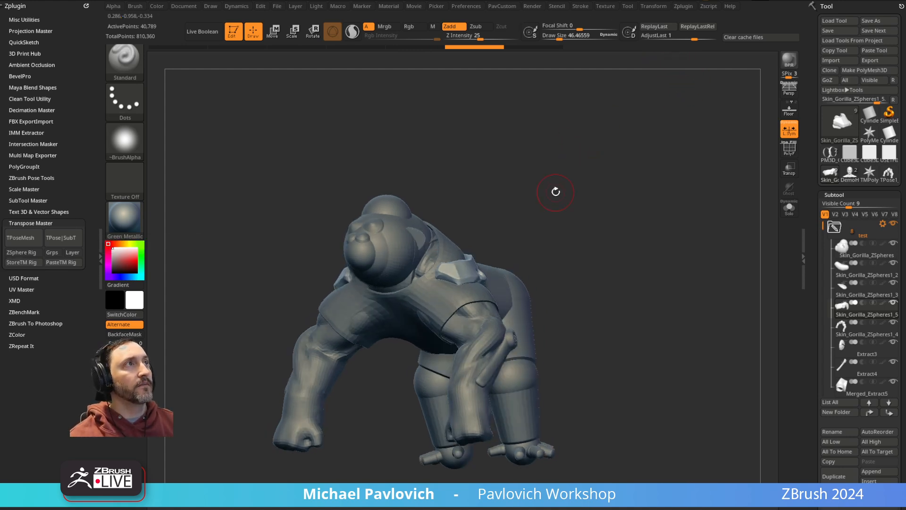
pyautogui.click(508, 8)
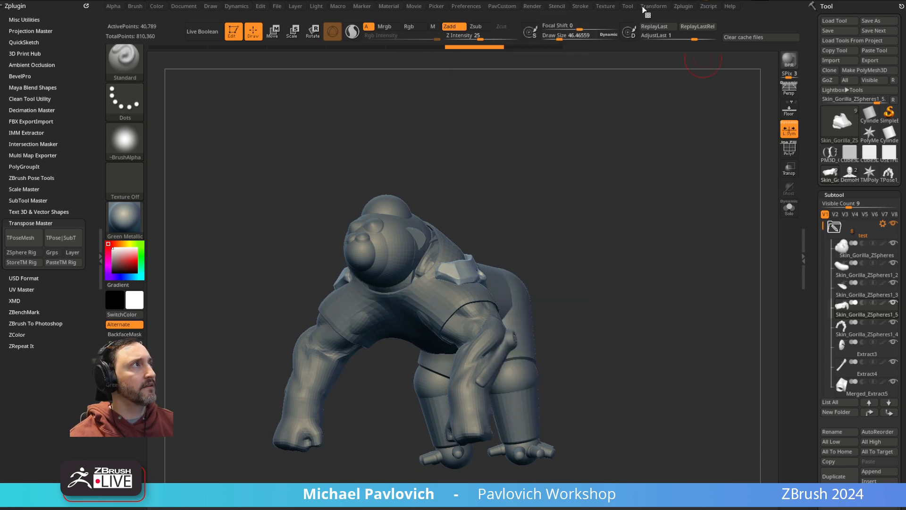
pyautogui.click(480, 7)
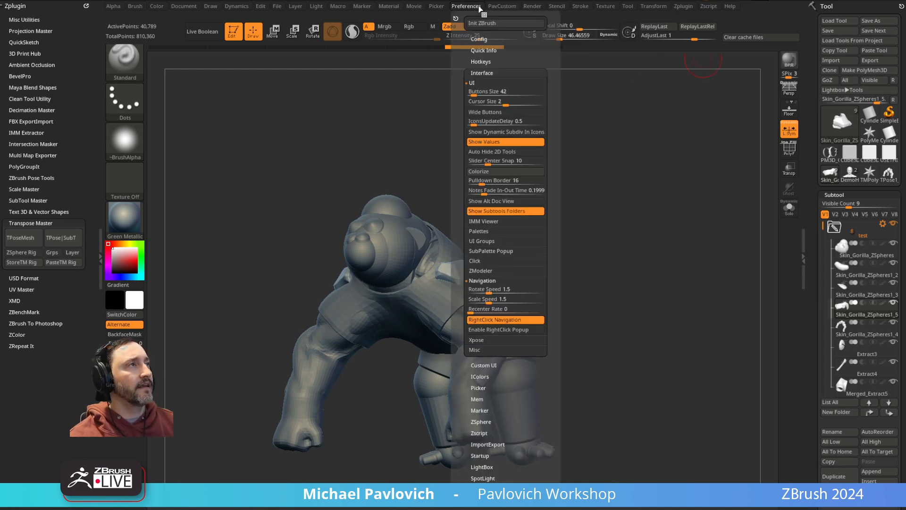
pyautogui.click(479, 39)
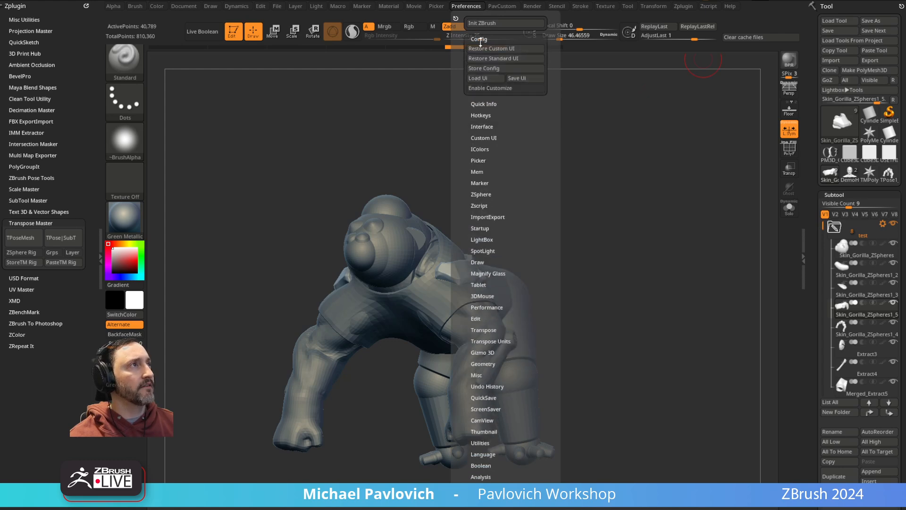
pyautogui.click(489, 79)
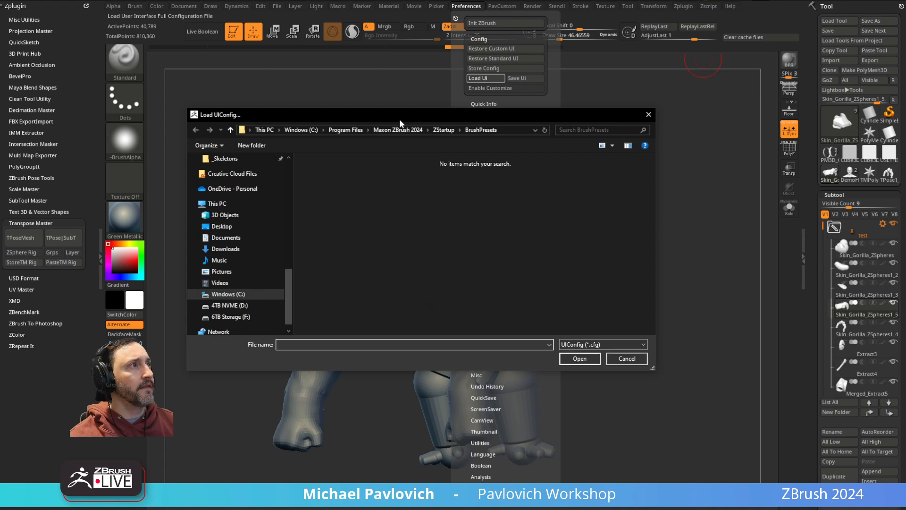
pyautogui.scroll(8, 236, 265)
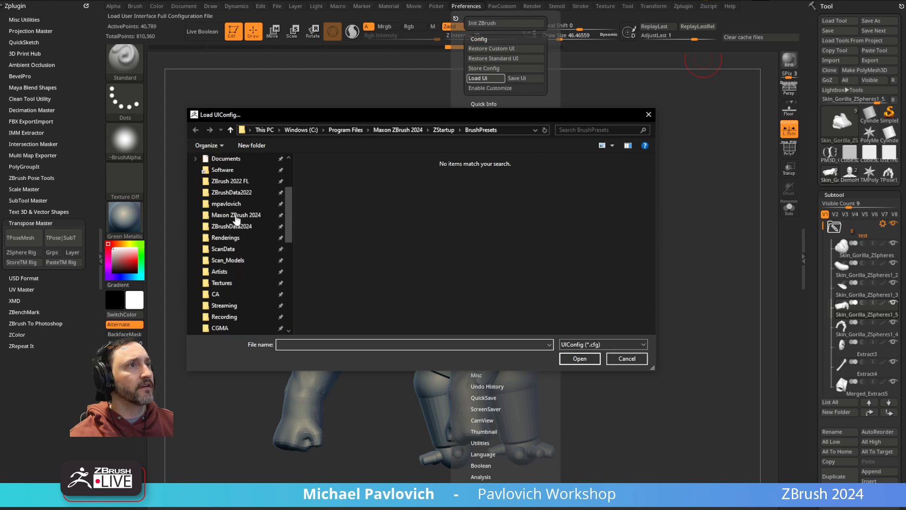
pyautogui.click(228, 240)
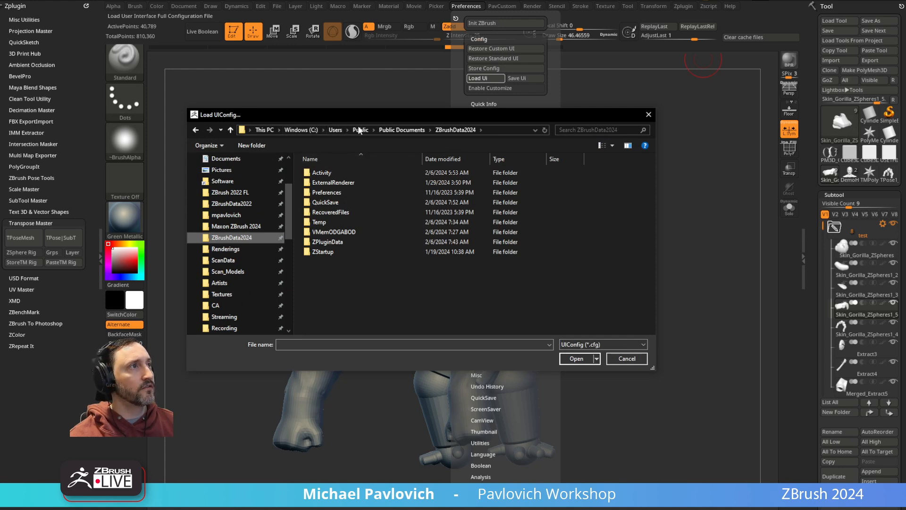
pyautogui.click(322, 253)
pyautogui.doubleClick(322, 253)
pyautogui.doubleClick(363, 203)
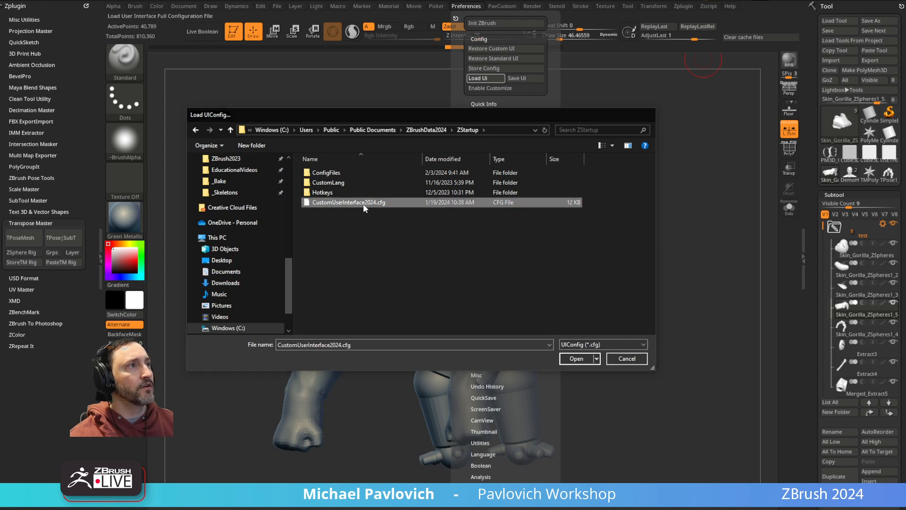
pyautogui.moveTo(522, 269); pyautogui.dragTo(617, 228)
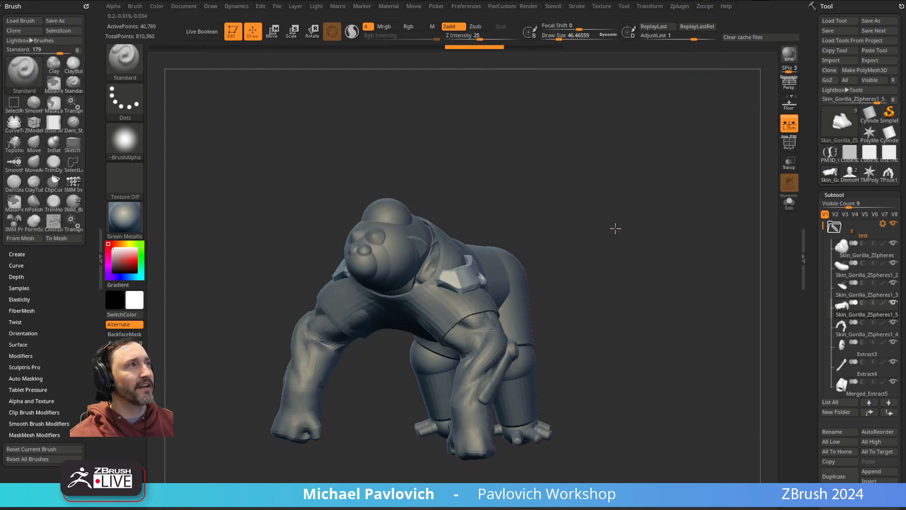
pyautogui.press('space')
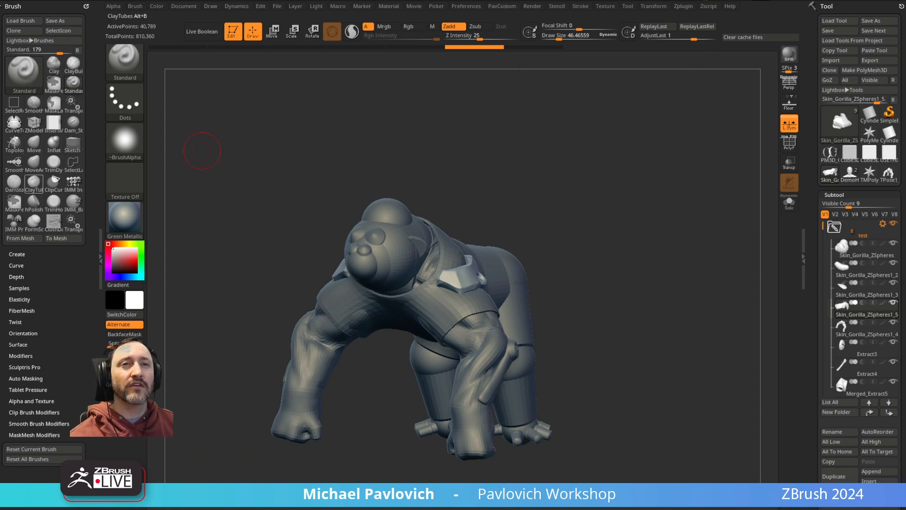
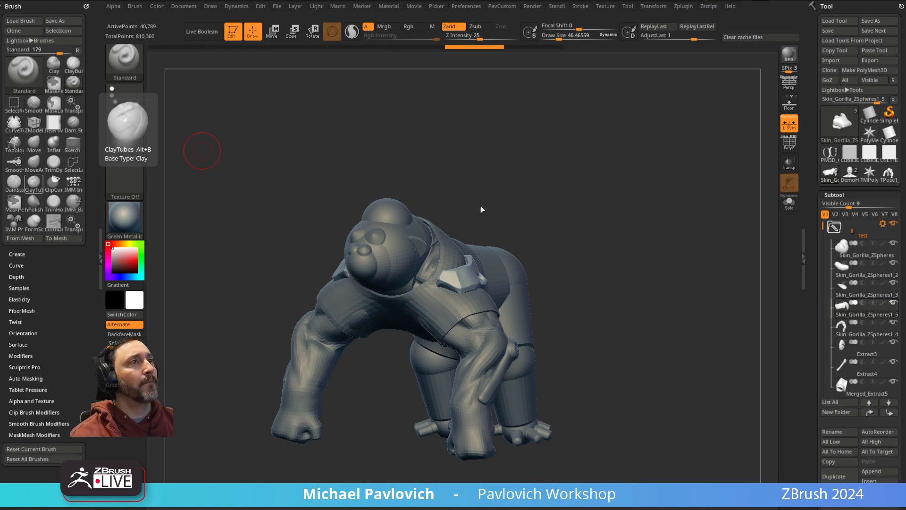
# Step: Close the docked Brush palette and apply the RSAluminium material to the gorilla, skipping the Redshift note until next restart
pyautogui.moveTo(542, 142)
pyautogui.mouseDown()
pyautogui.moveTo(556, 174)
pyautogui.moveTo(491, 156)
pyautogui.mouseUp()
pyautogui.press('s')
pyautogui.click(86, 6)
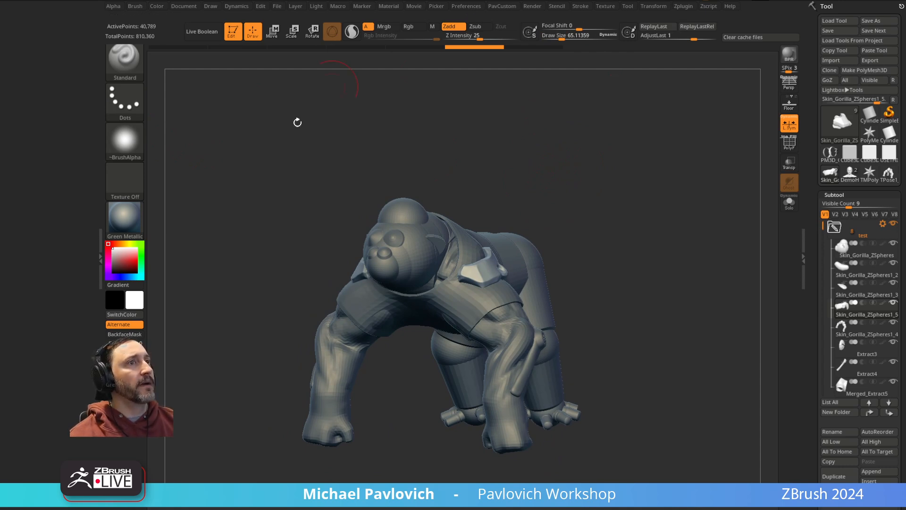
pyautogui.click(125, 217)
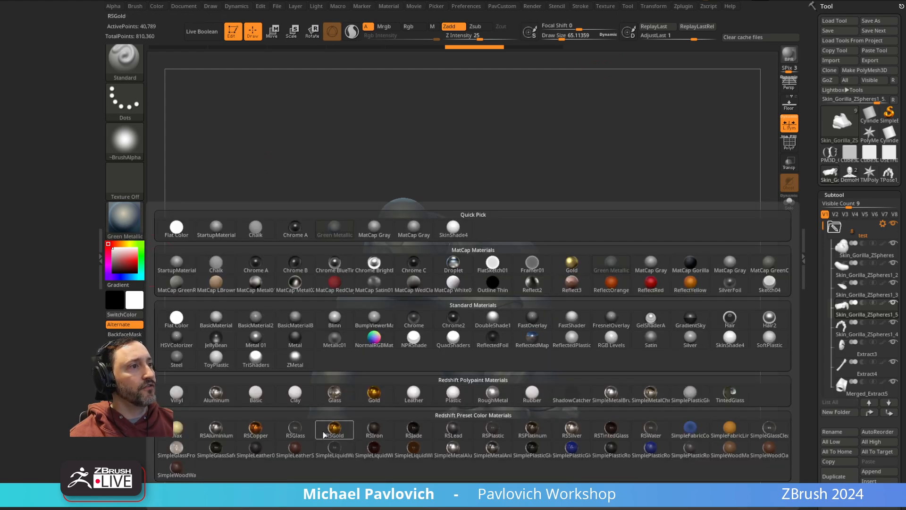
pyautogui.click(213, 451)
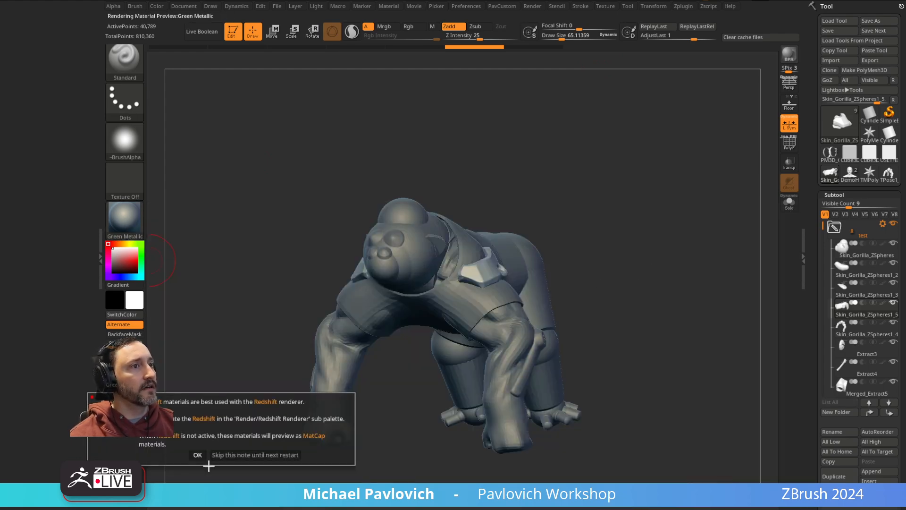
pyautogui.click(230, 455)
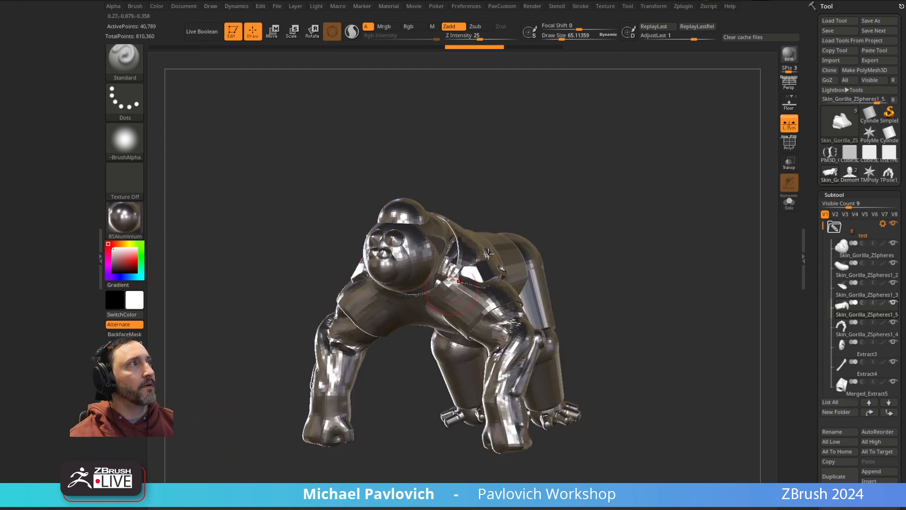
# Step: Dock the Render palette with the Redshift renderer enabled and start a BPR render of the gorilla
pyautogui.click(533, 6)
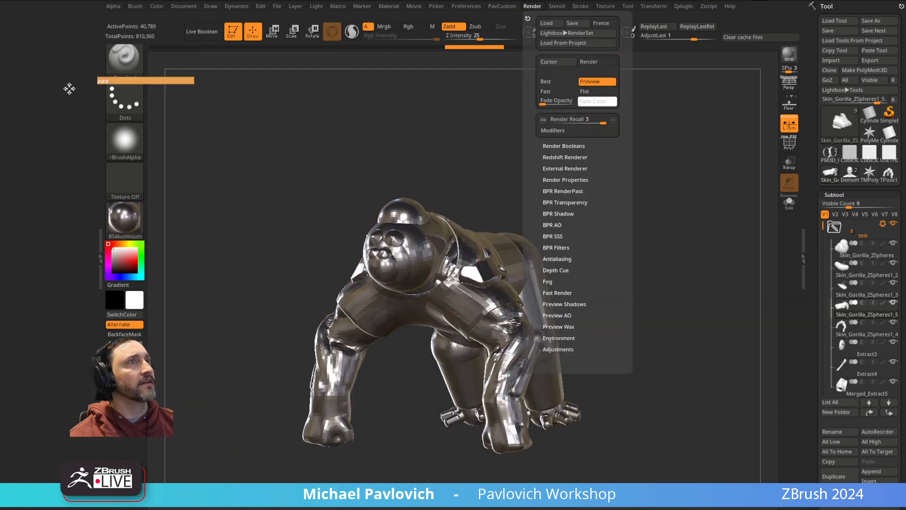
pyautogui.click(37, 154)
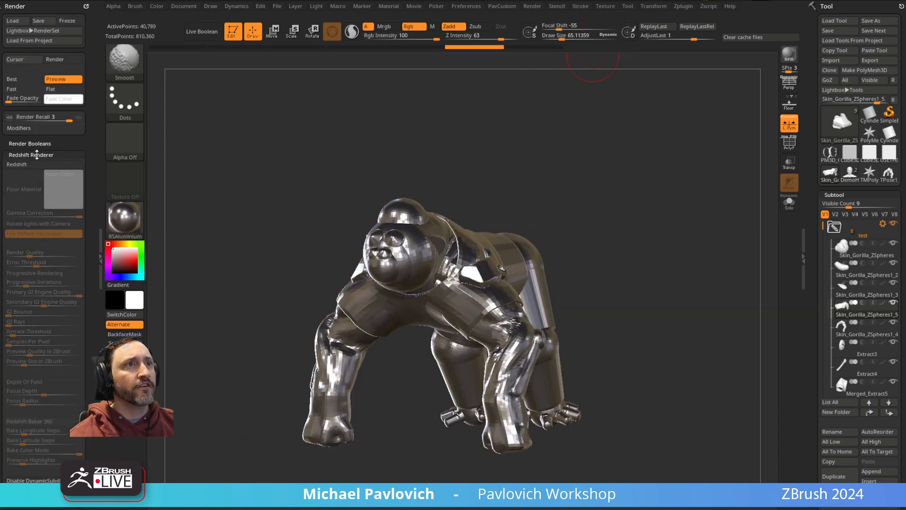
pyautogui.click(30, 163)
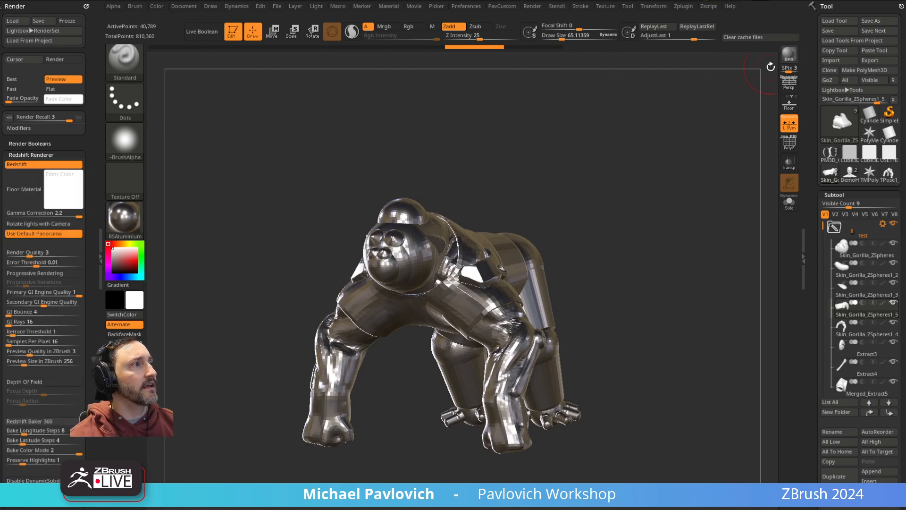
pyautogui.click(789, 54)
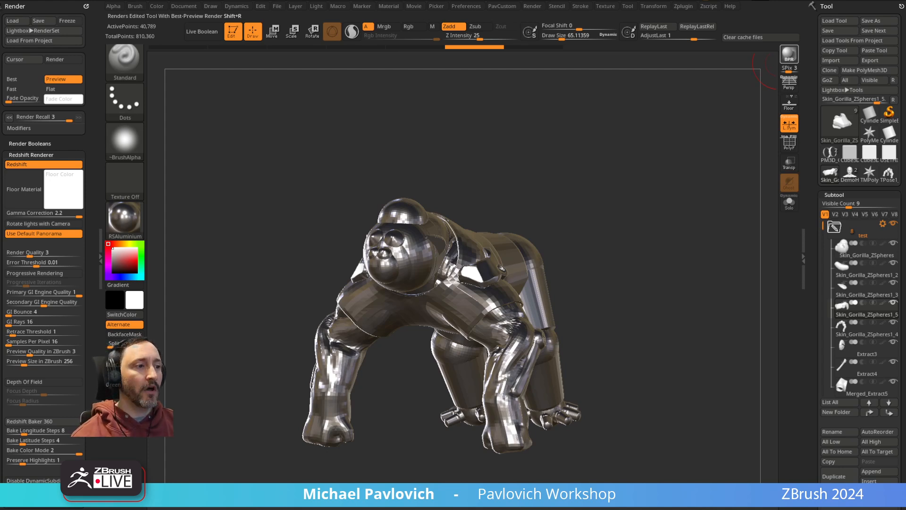
# Step: Switch to YouTube in the browser and open the ZBrush & C4D playlist from the channel's playlists
pyautogui.moveTo(669, 77); pyautogui.dragTo(682, 52)
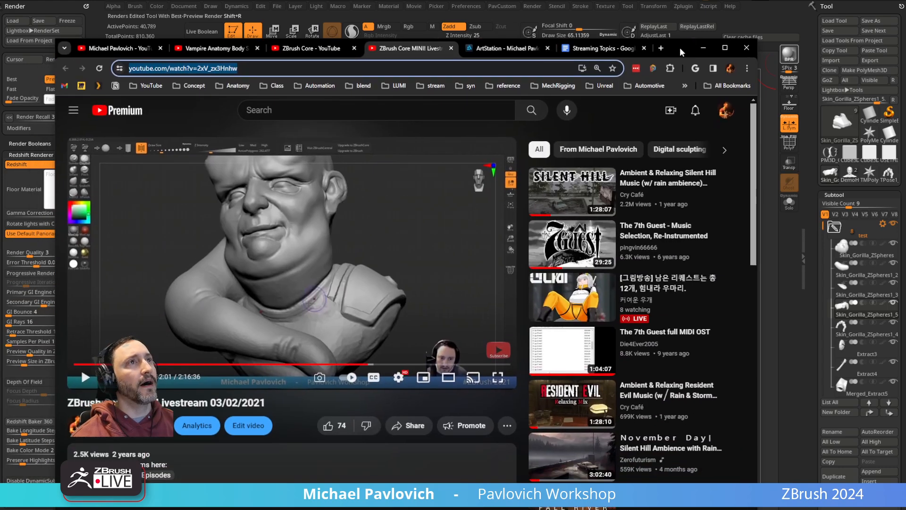
pyautogui.click(116, 48)
pyautogui.scroll(3, 220, 196)
pyautogui.scroll(5, 220, 196)
pyautogui.click(347, 306)
pyautogui.scroll(-5, 347, 308)
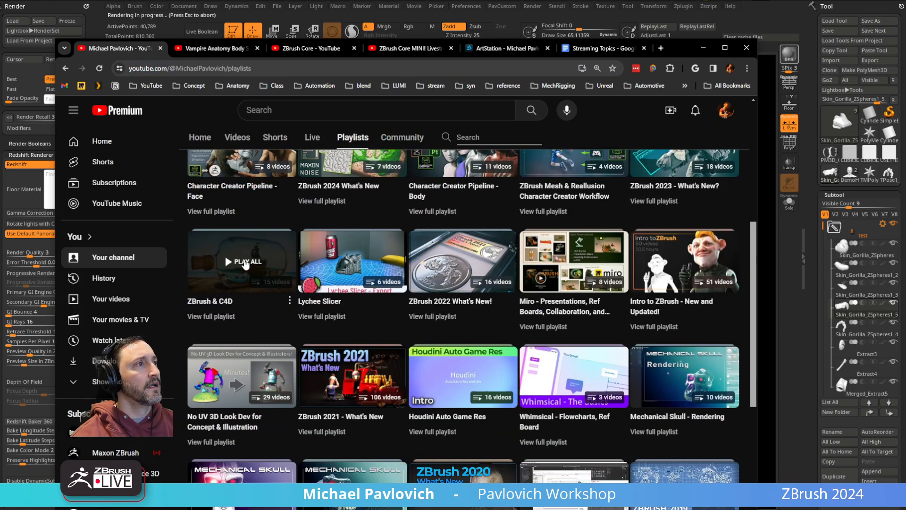
pyautogui.click(217, 320)
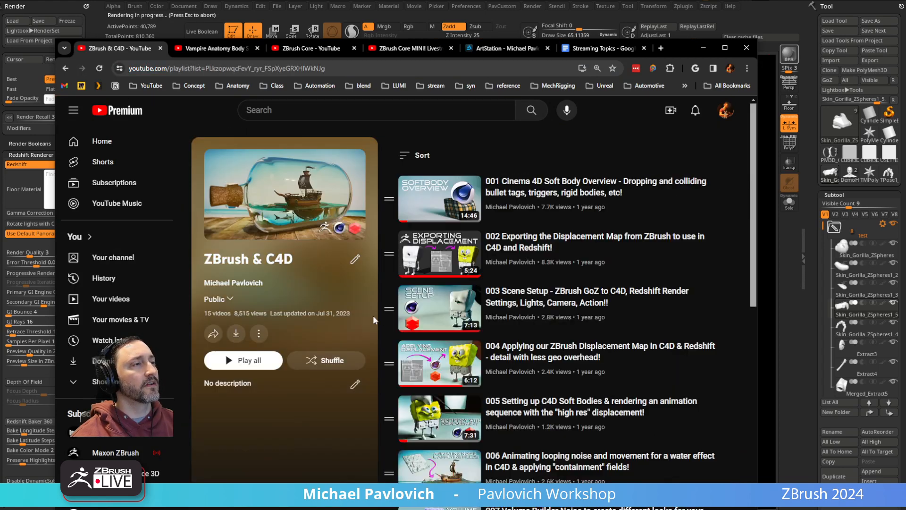
# Step: Look through the ZBrush & C4D playlist's videos, select the page address, and return to ZBrush
pyautogui.scroll(-3, 564, 246)
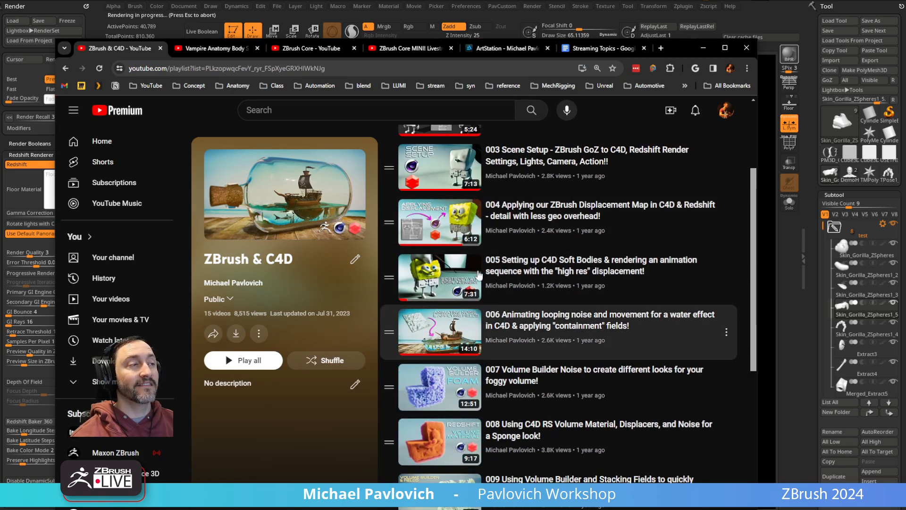
pyautogui.scroll(-5, 589, 233)
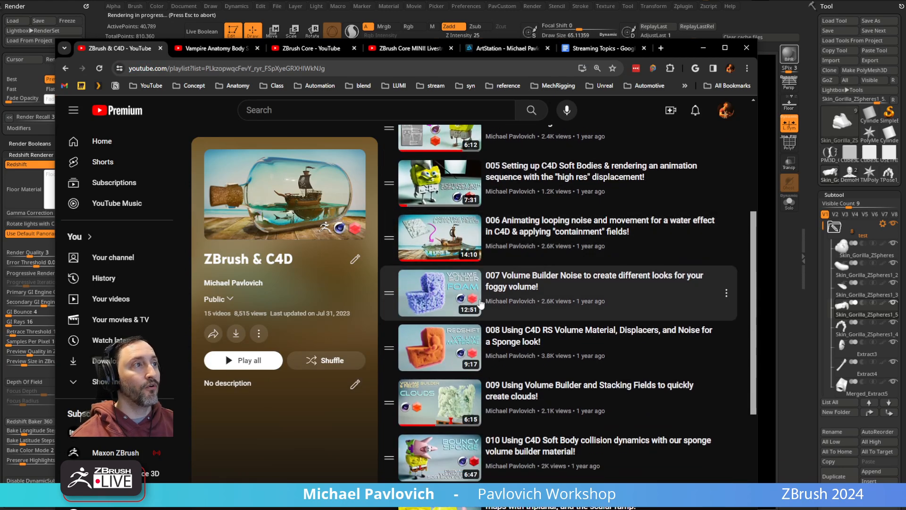
pyautogui.scroll(-3, 567, 368)
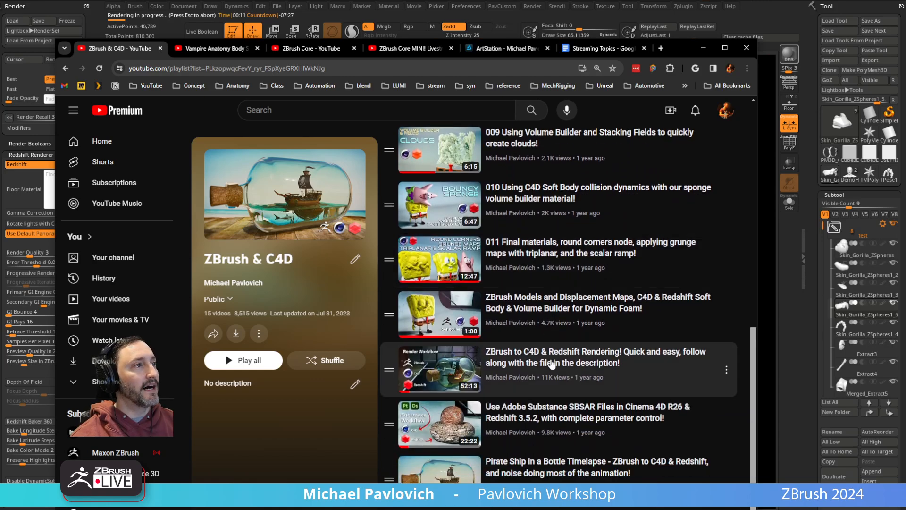
pyautogui.scroll(10, 581, 347)
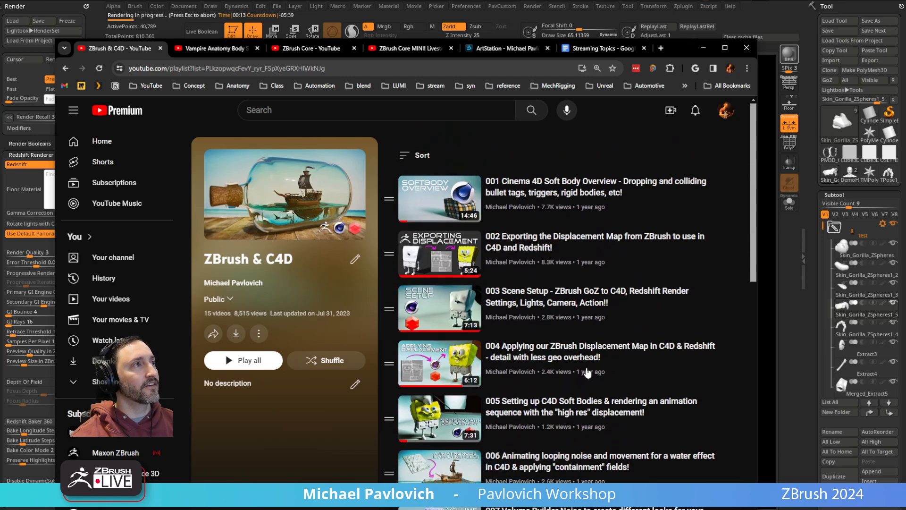
pyautogui.click(356, 67)
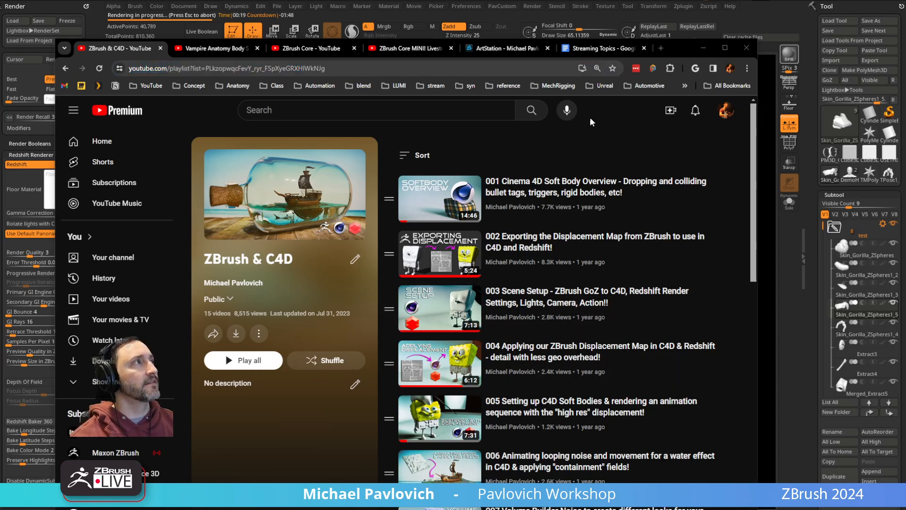
pyautogui.click(703, 47)
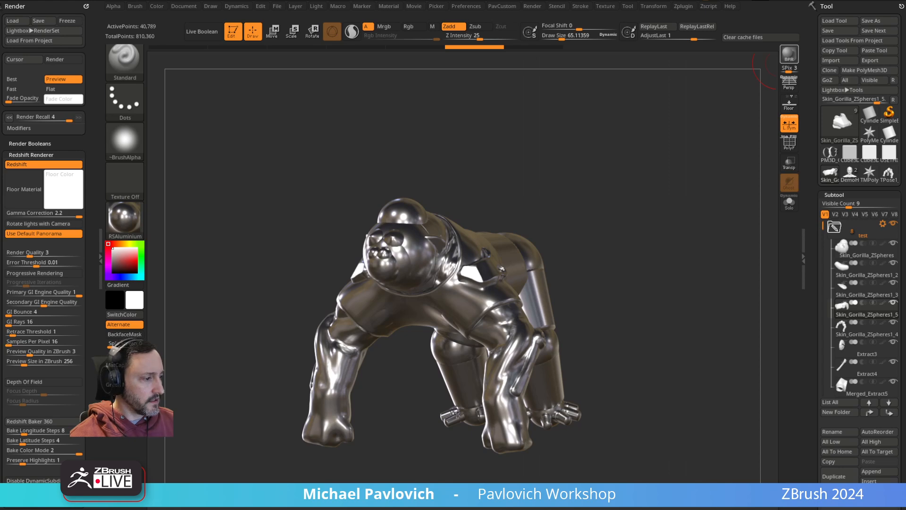
# Step: Show DetailedHatWeaveProblemSolving.webm in Google Drive, mute it, skip ahead to the hat reference photos, and return to ZBrush
pyautogui.moveTo(535, 509); pyautogui.dragTo(508, 15)
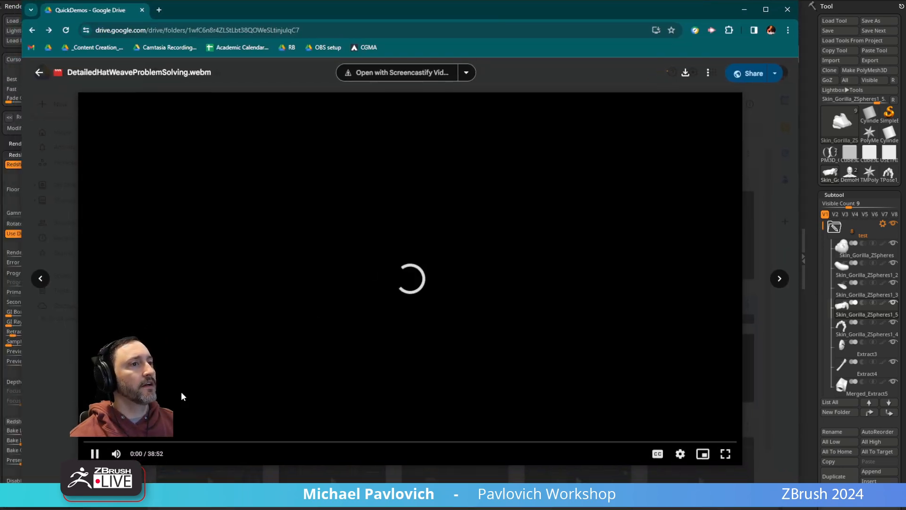
pyautogui.click(109, 454)
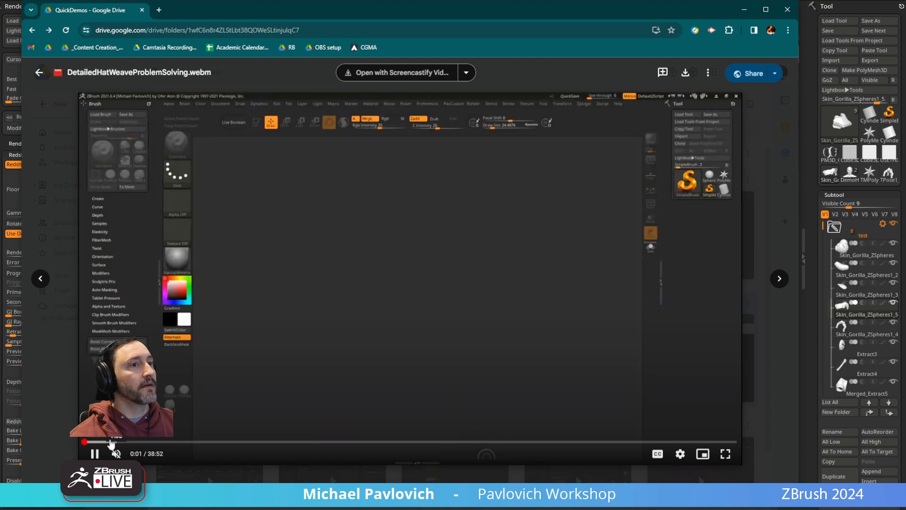
pyautogui.click(92, 442)
pyautogui.click(111, 442)
pyautogui.click(139, 442)
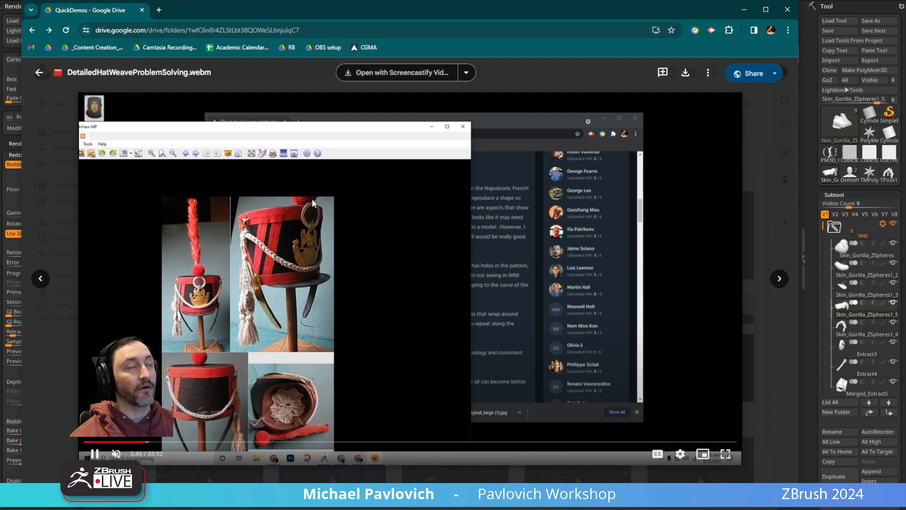
pyautogui.moveTo(318, 17); pyautogui.dragTo(317, 0)
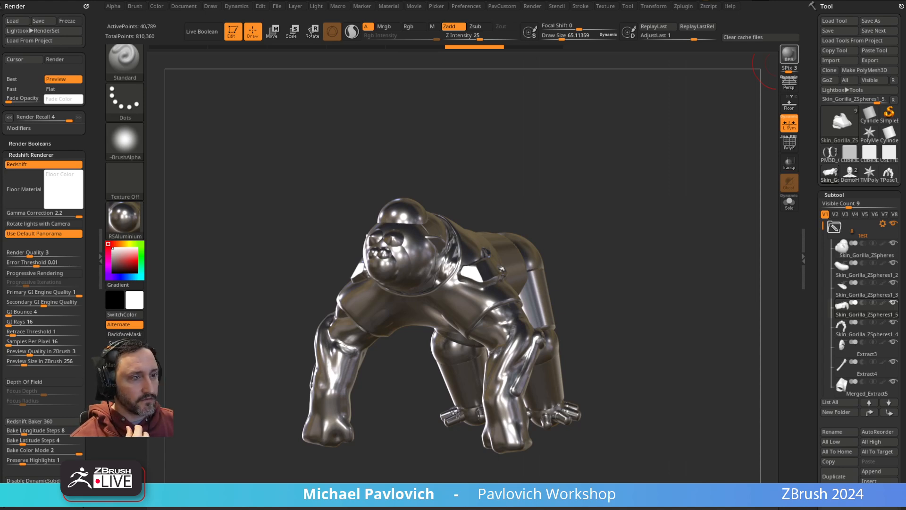
# Step: Search the web for "zbrush masters" in a new browser window, open the ZBrushLIVE ZBrush Masters page, and select its address
pyautogui.hotkey('alt', 'Tab')
pyautogui.hotkey('alt', 'Tab')
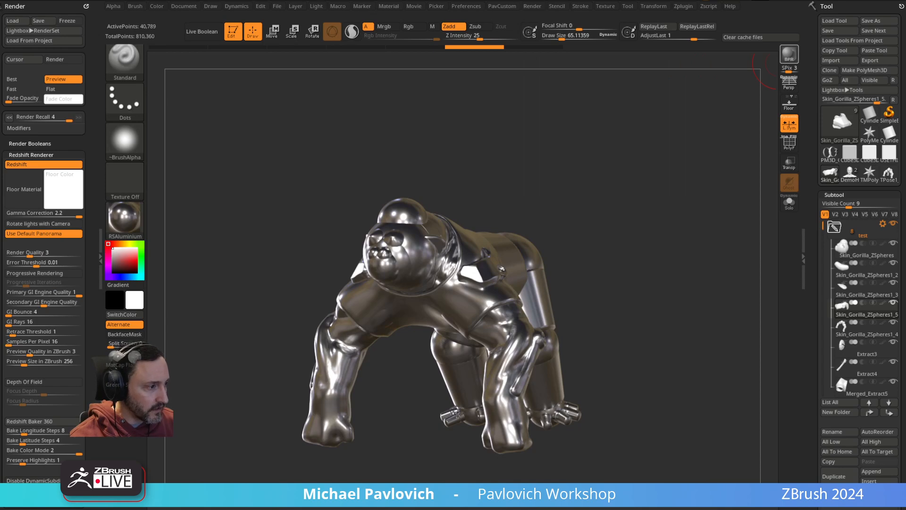
pyautogui.moveTo(896, 66); pyautogui.dragTo(613, 49)
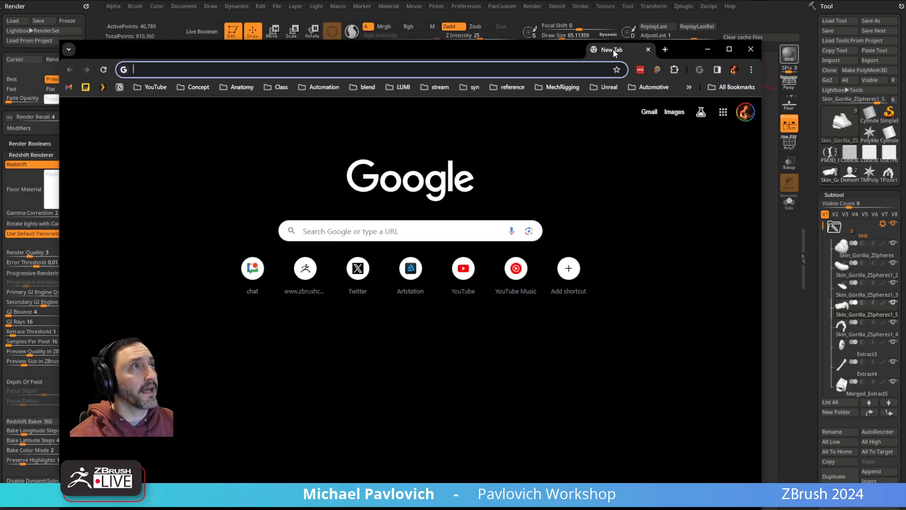
pyautogui.click(537, 76)
pyautogui.write('zbrush masters')
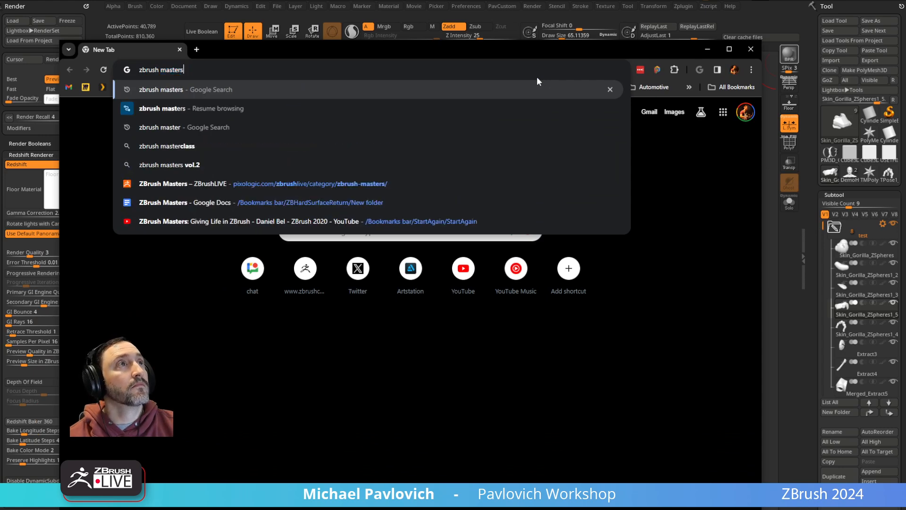
pyautogui.press('Return')
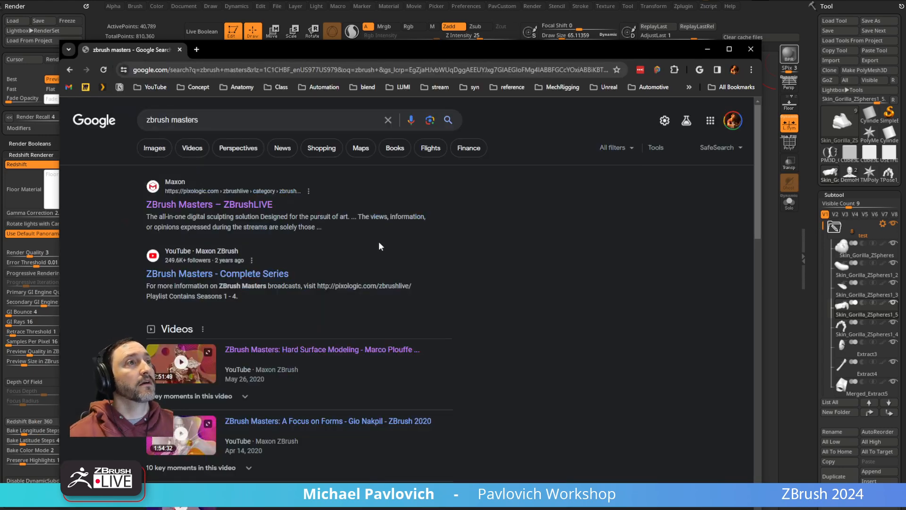
pyautogui.click(246, 206)
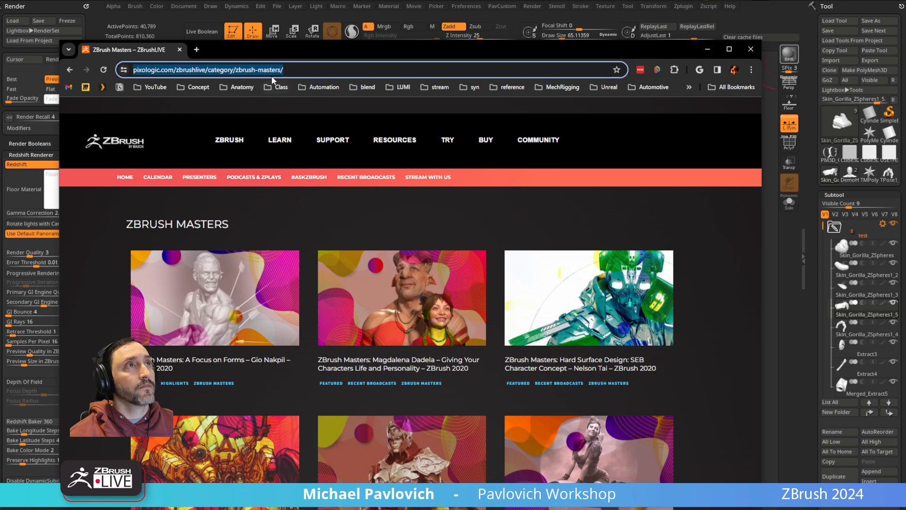
pyautogui.tripleClick(272, 75)
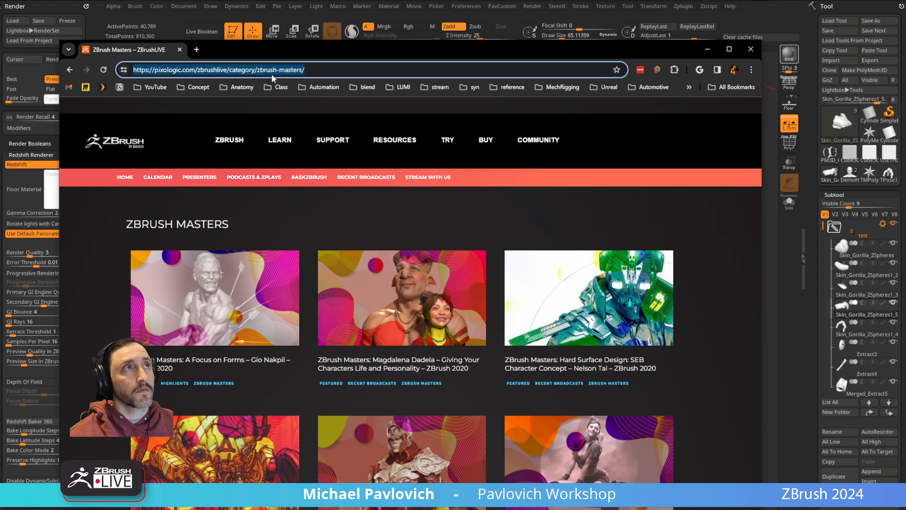
pyautogui.hotkey('alt', 'Tab')
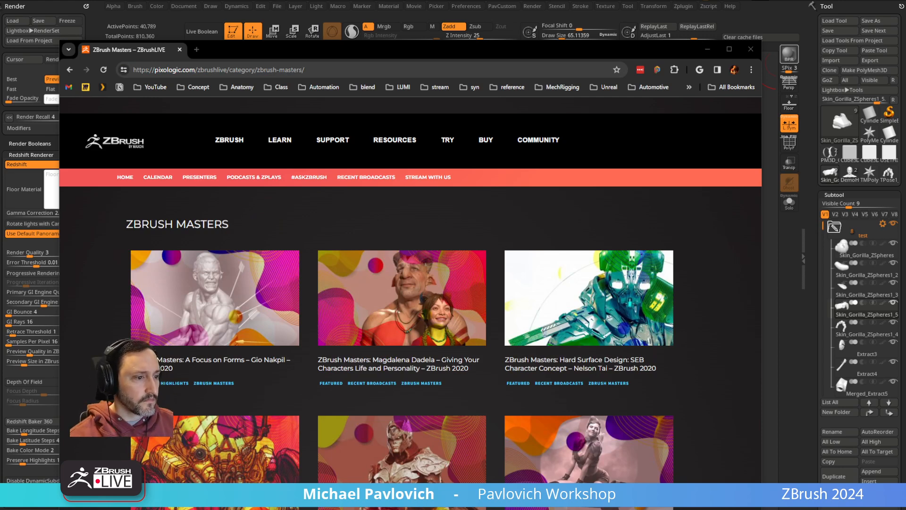
# Step: Skim the ZBrush Hard Surface - Linear Walkthrough document's artist examples, select its address, and put both browser windows away to return to ZBrush
pyautogui.moveTo(674, 509); pyautogui.dragTo(661, 31)
pyautogui.scroll(-14, 354, 269)
pyautogui.scroll(-20, 354, 270)
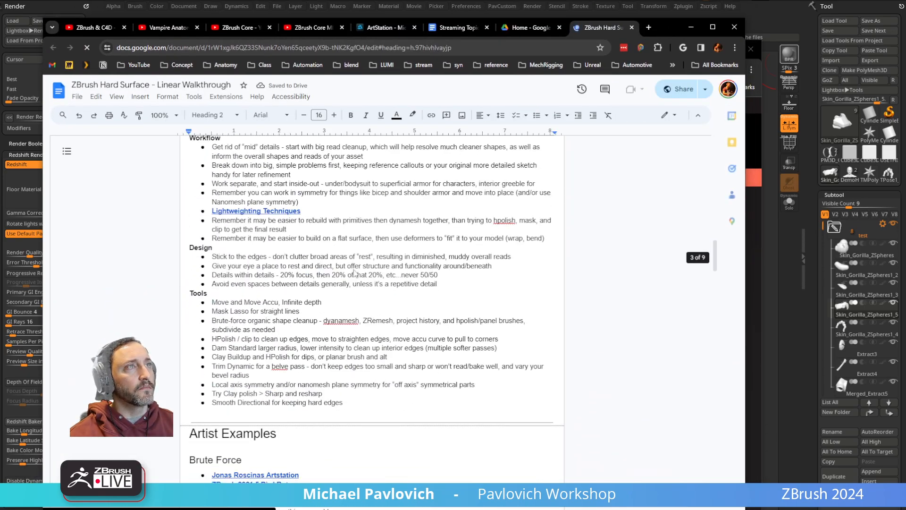
pyautogui.scroll(-10, 270, 214)
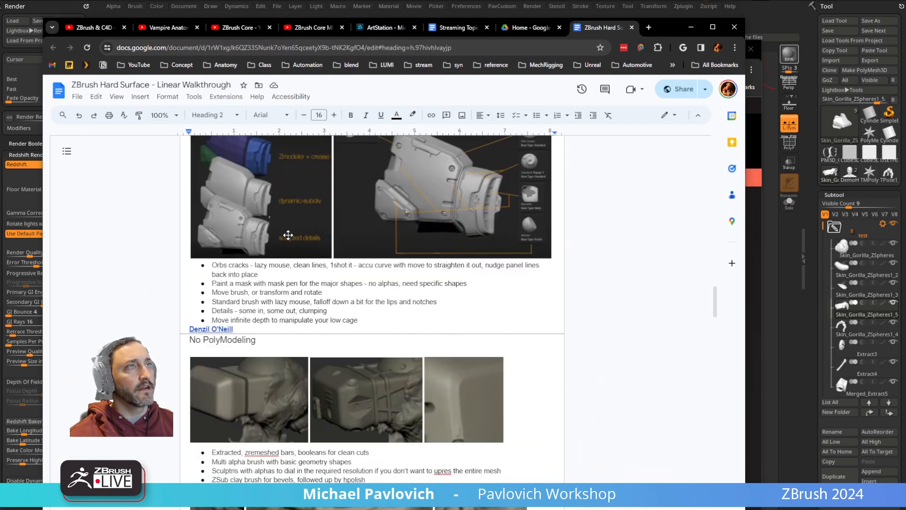
pyautogui.click(469, 47)
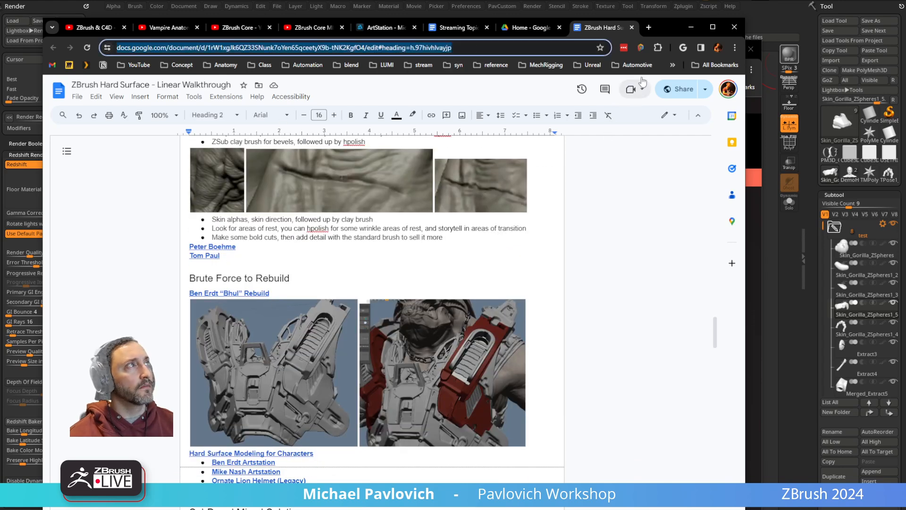
pyautogui.click(691, 26)
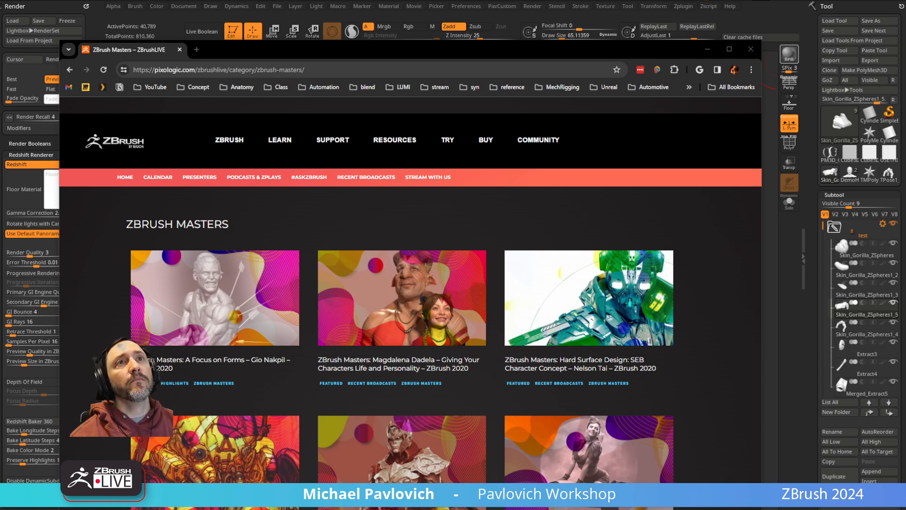
pyautogui.click(378, 70)
pyautogui.moveTo(403, 50); pyautogui.dragTo(404, 508)
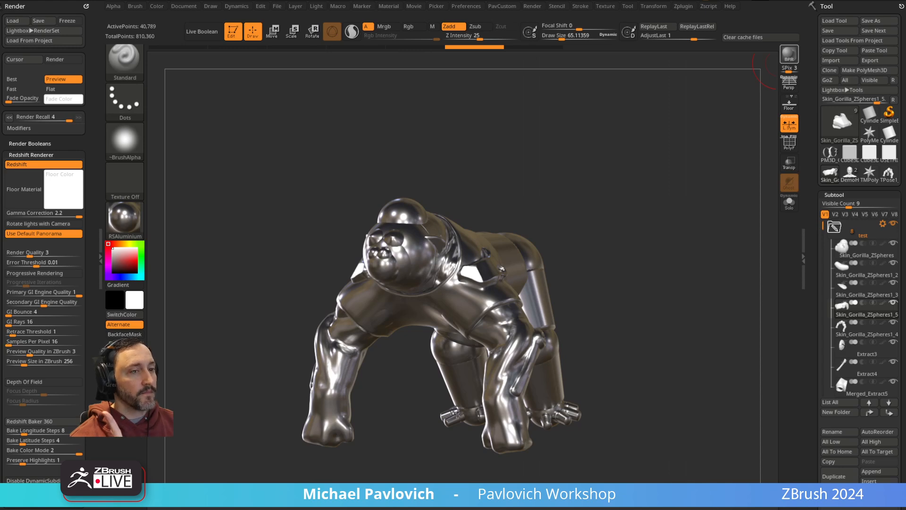
# Step: Switch to YouTube in the browser, list the channel's latest videos, and open the Wrap & Conform Surfaces & Objects in ZBrush video
pyautogui.hotkey('alt', 'Tab')
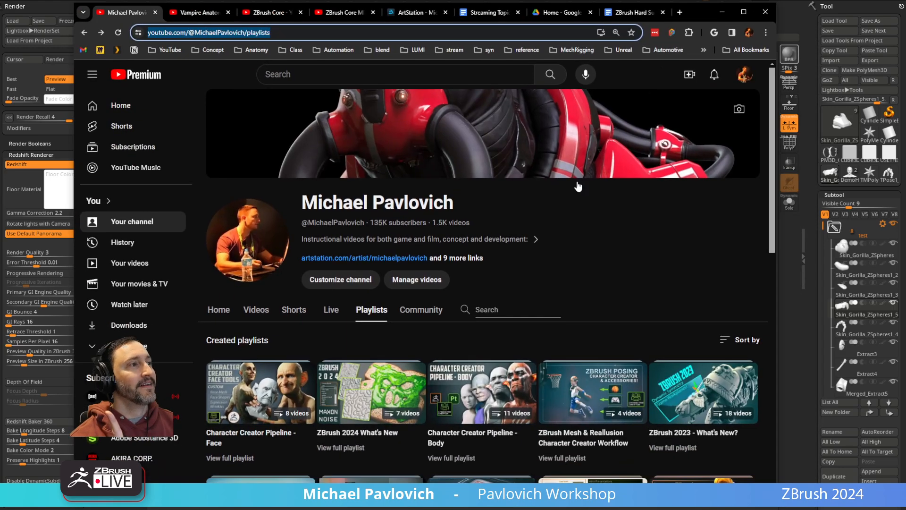
pyautogui.scroll(-5, 406, 203)
pyautogui.scroll(-1, 406, 203)
pyautogui.click(254, 98)
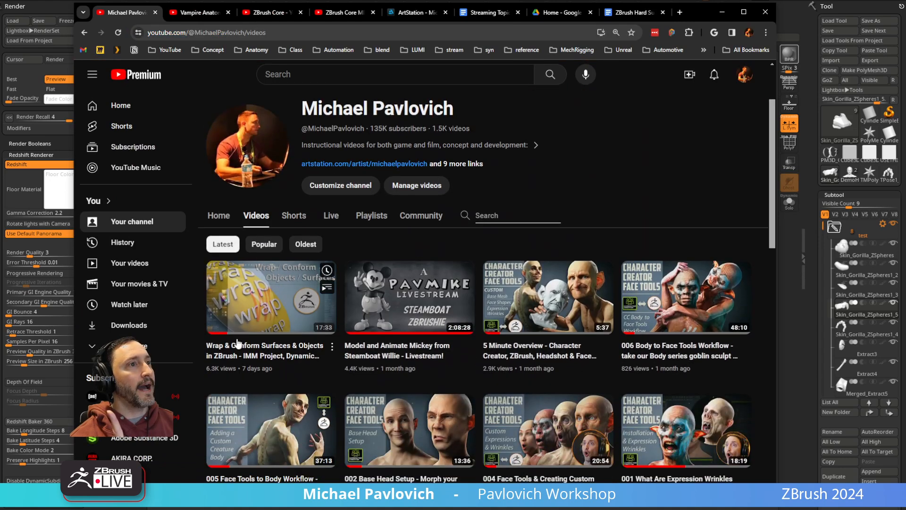
pyautogui.click(253, 344)
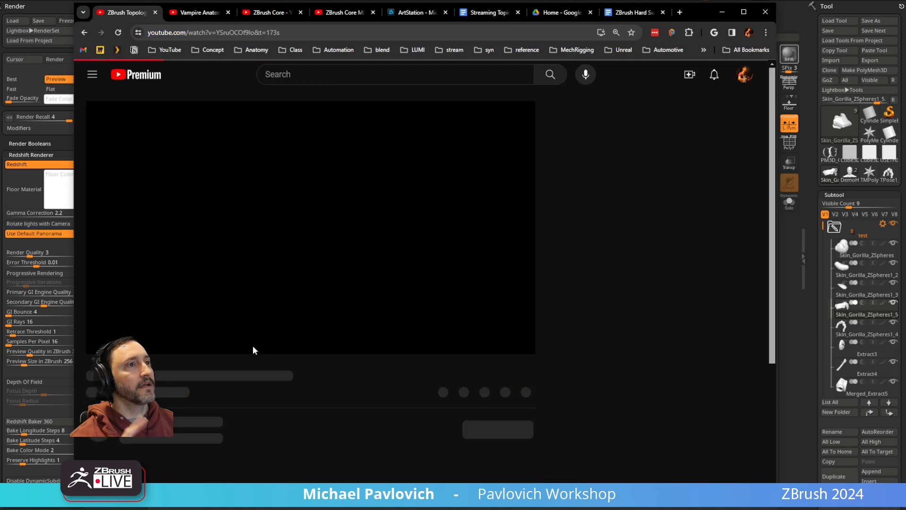
# Step: Skip the video to about 2:35, pause it, copy its share link, and return to ZBrush
pyautogui.click(158, 330)
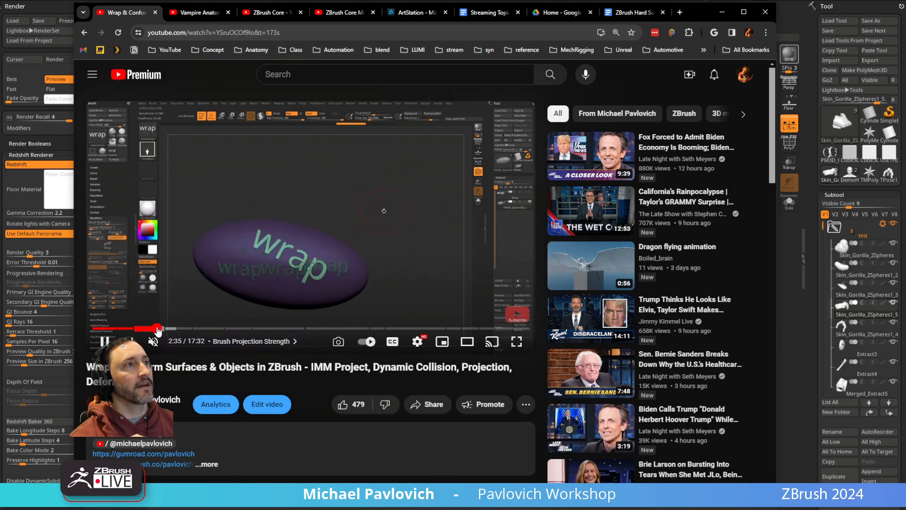
pyautogui.click(105, 341)
pyautogui.click(427, 406)
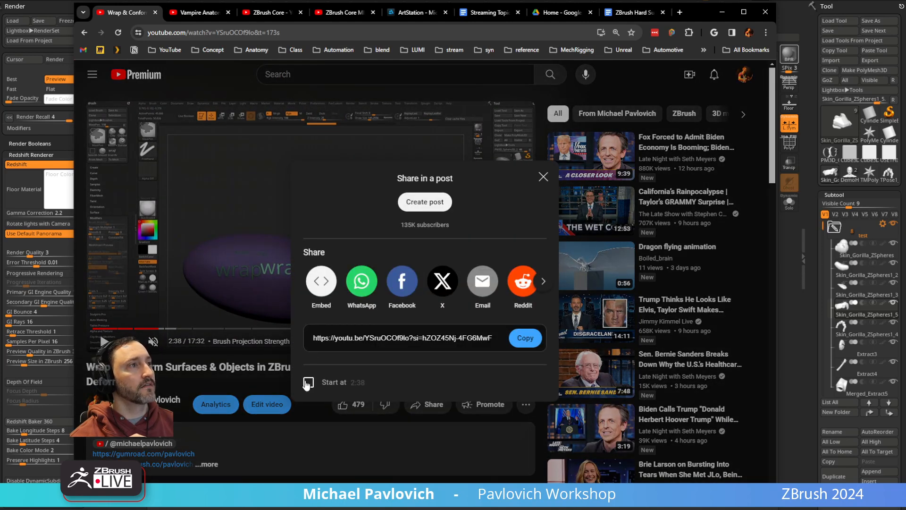
pyautogui.click(525, 338)
pyautogui.click(543, 177)
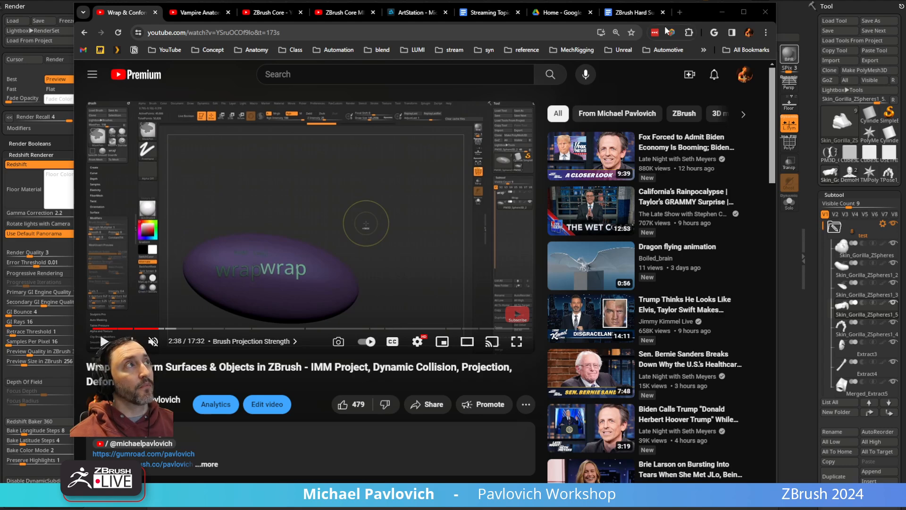
pyautogui.click(722, 12)
# Step: Exit the rendered view of the gorilla and switch its material to Green Metallic
pyautogui.moveTo(719, 181); pyautogui.dragTo(625, 217)
pyautogui.click(127, 220)
pyautogui.click(185, 286)
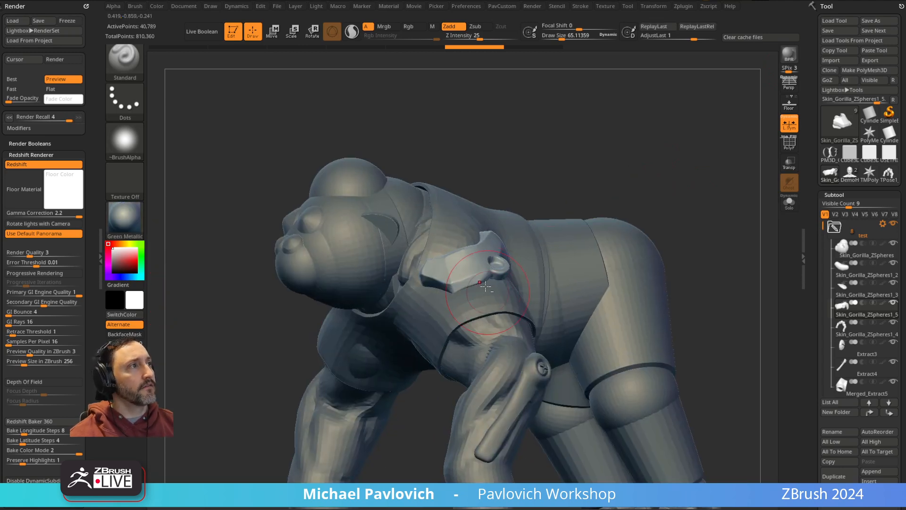
# Step: Select the shoulder armour subtool Skin_Gorilla_ZSpheres1_5, show it in Solo, and reduce the draw size to about 6.4
pyautogui.keyDown('alt'); pyautogui.click(496, 323); pyautogui.keyUp('alt')
pyautogui.keyDown('alt'); pyautogui.moveTo(727, 279); pyautogui.dragTo(701, 207); pyautogui.keyUp('alt')
pyautogui.keyDown('alt'); pyautogui.click(431, 195); pyautogui.keyUp('alt')
pyautogui.moveTo(722, 115)
pyautogui.keyDown('alt'); pyautogui.mouseDown()
pyautogui.moveTo(720, 190)
pyautogui.moveTo(707, 178)
pyautogui.moveTo(645, 265)
pyautogui.mouseUp(); pyautogui.keyUp('alt')
pyautogui.click(707, 178)
pyautogui.press('s')
pyautogui.moveTo(645, 265); pyautogui.dragTo(631, 265)
pyautogui.keyDown('alt'); pyautogui.moveTo(642, 213); pyautogui.dragTo(631, 262); pyautogui.keyUp('alt')
# Step: Try a straight curve insertion across the armour plate with the InsertMesh brush, and undo it
pyautogui.press('b')
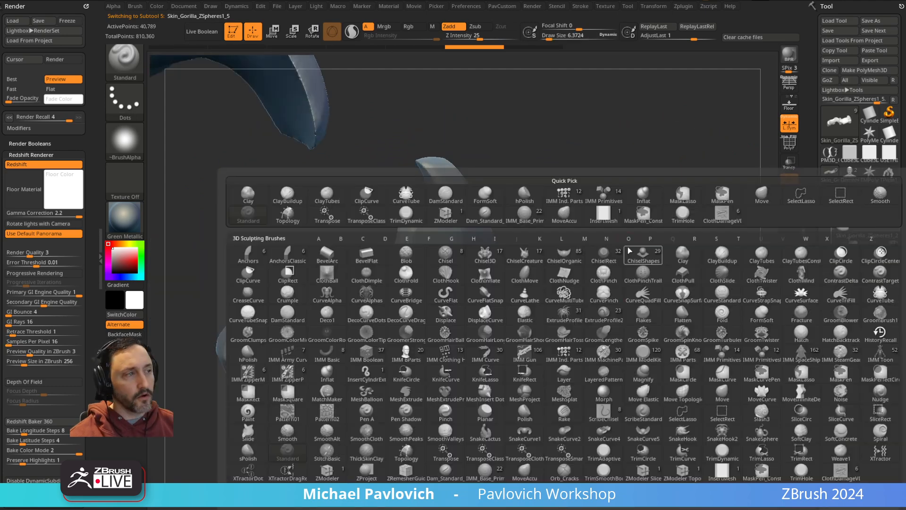
pyautogui.click(731, 477)
pyautogui.moveTo(421, 274); pyautogui.dragTo(398, 346)
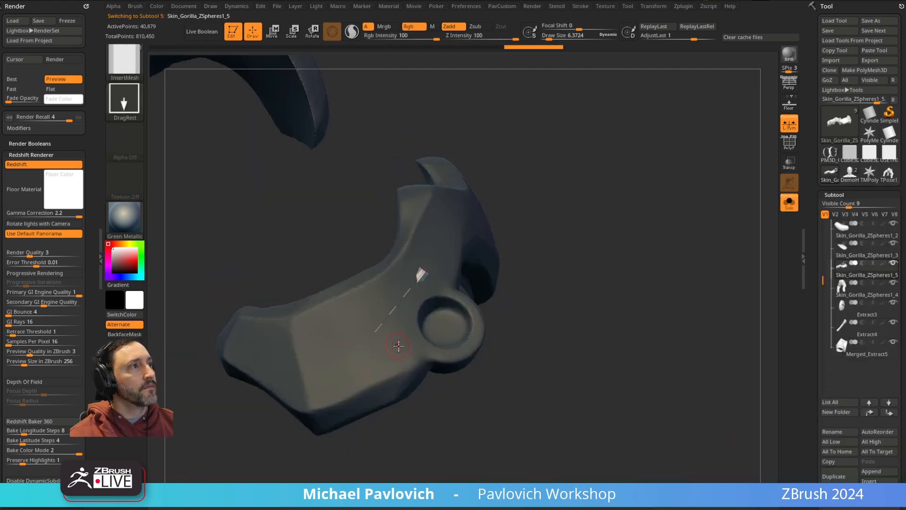
pyautogui.hotkey('ctrl', 'z')
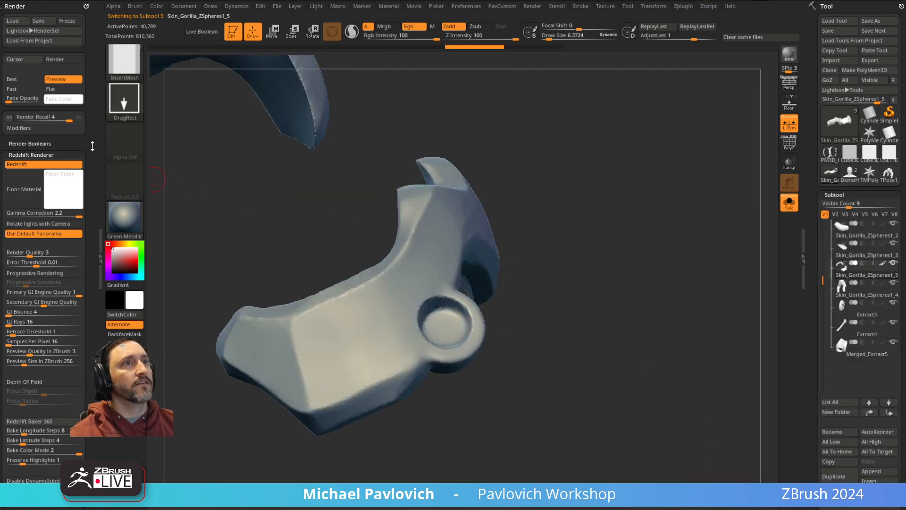
# Step: Dock the Stroke palette, disable AsLine while keeping Bend Start and Bend End enabled, and draw a freehand insert curve on the armour
pyautogui.click(79, 10)
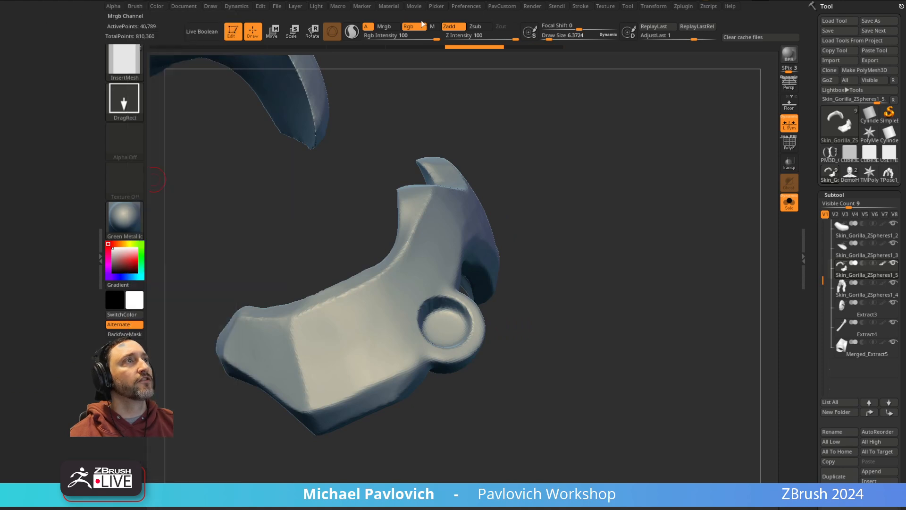
pyautogui.click(577, 19)
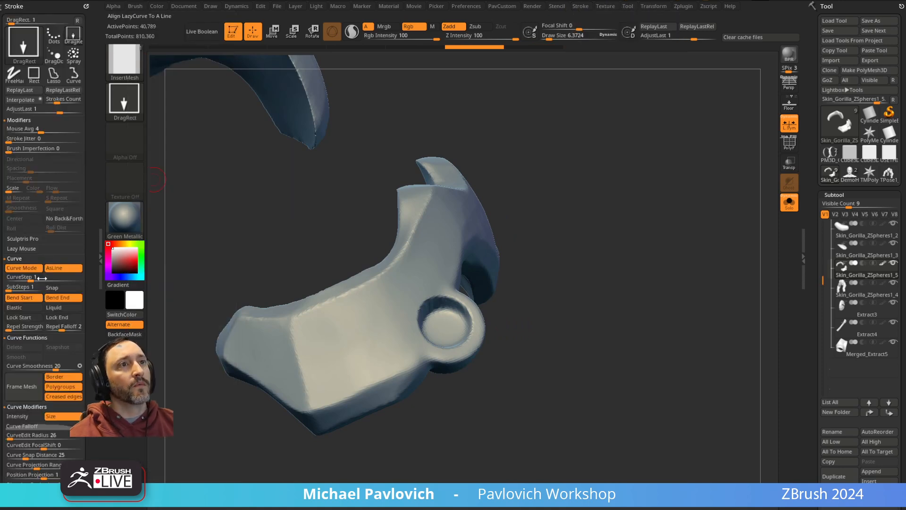
pyautogui.click(34, 298)
pyautogui.click(61, 301)
pyautogui.click(33, 299)
pyautogui.click(60, 270)
pyautogui.click(61, 300)
pyautogui.moveTo(400, 290); pyautogui.dragTo(322, 369)
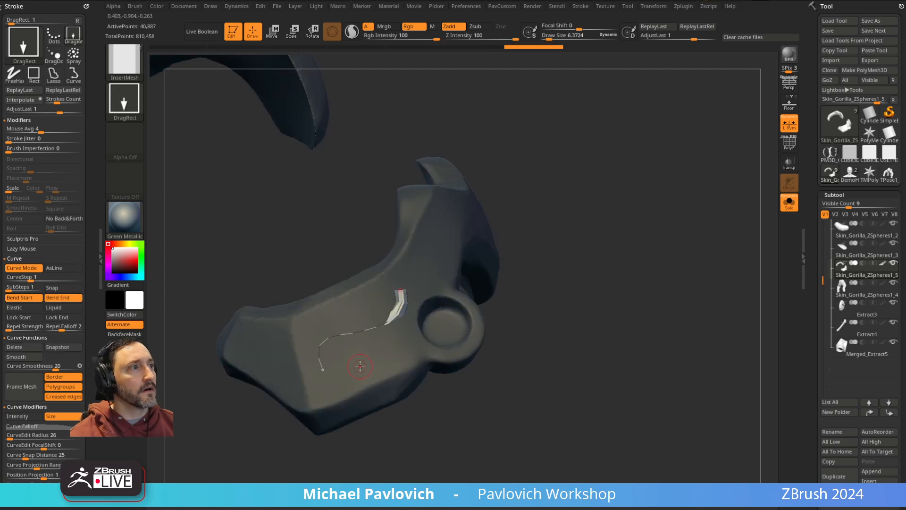
# Step: Load the SimpleTubeAgain brush from the _Military brush folder in Lightbox
pyautogui.press(',')
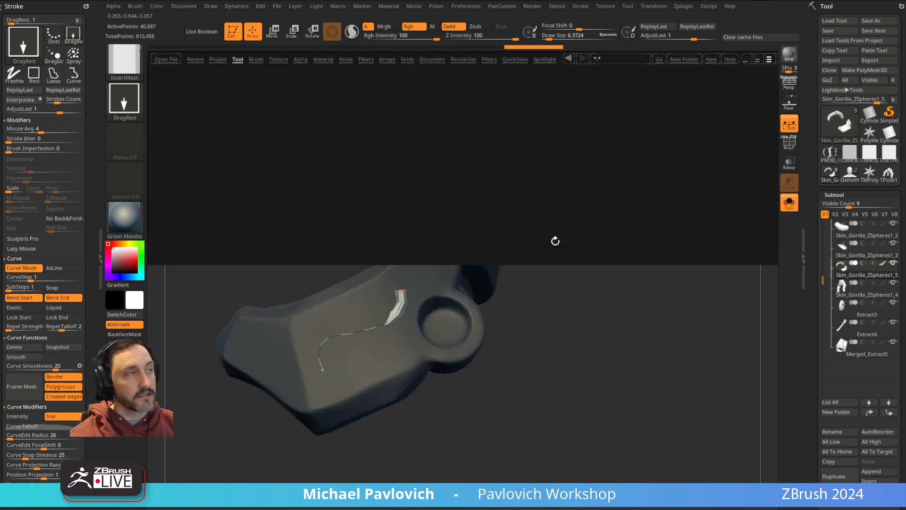
pyautogui.click(254, 60)
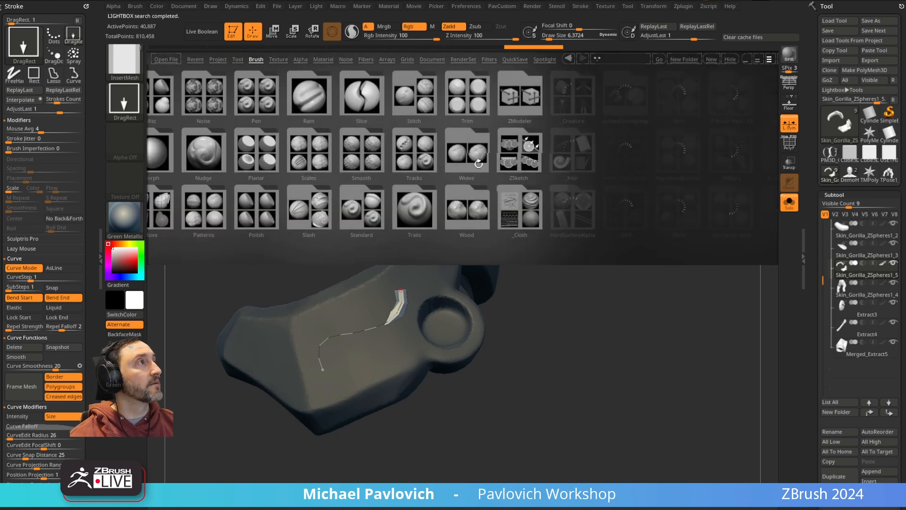
pyautogui.click(571, 153)
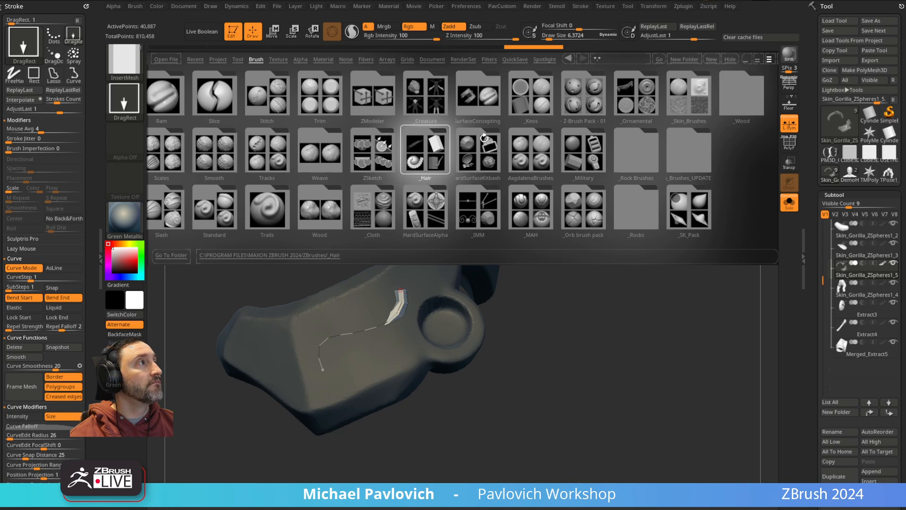
pyautogui.click(572, 163)
pyautogui.scroll(-6, 443, 165)
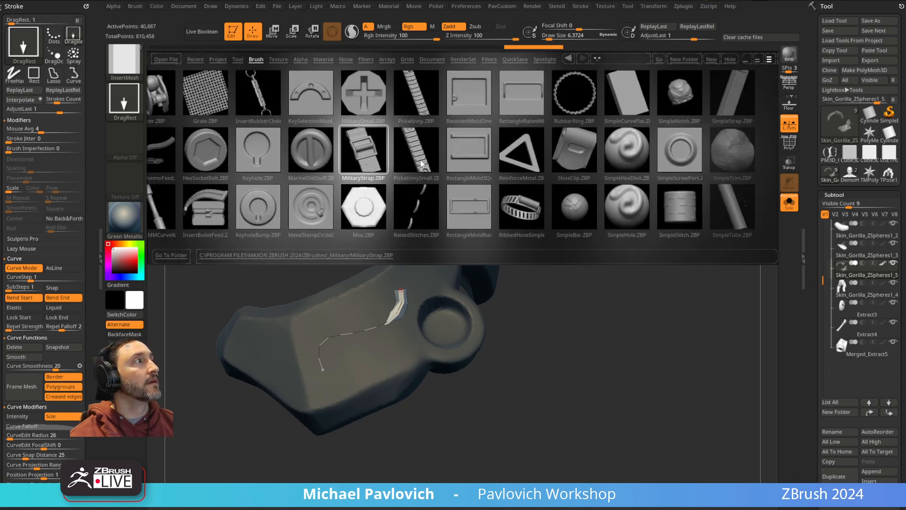
pyautogui.doubleClick(544, 92)
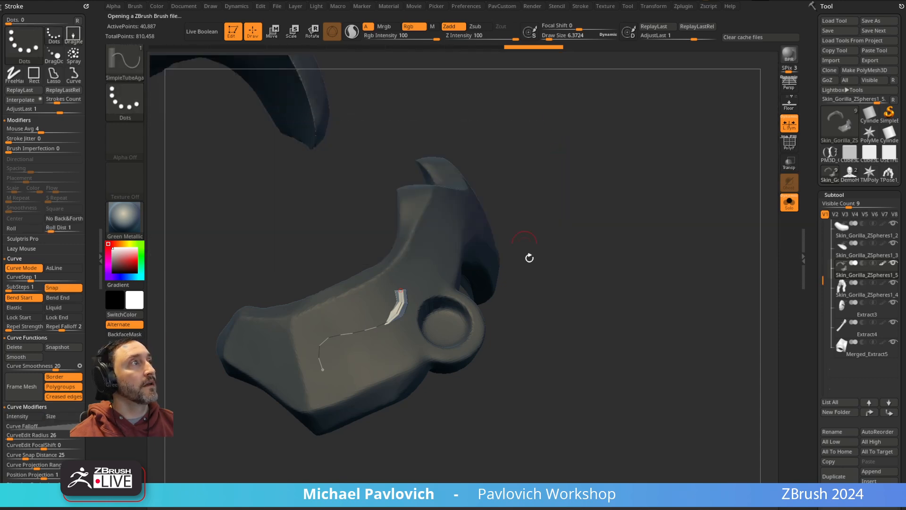
# Step: Undo the previous insert curve, draw a tube across the armour plate, and check how it sits on the surface
pyautogui.moveTo(631, 263); pyautogui.dragTo(625, 244)
pyautogui.hotkey('ctrl', 'z')
pyautogui.moveTo(566, 242); pyautogui.dragTo(574, 215)
pyautogui.moveTo(440, 230)
pyautogui.mouseDown()
pyautogui.moveTo(432, 250)
pyautogui.moveTo(336, 312)
pyautogui.mouseUp()
pyautogui.moveTo(585, 264)
pyautogui.mouseDown()
pyautogui.moveTo(586, 204)
pyautogui.moveTo(488, 239)
pyautogui.moveTo(520, 188)
pyautogui.mouseUp()
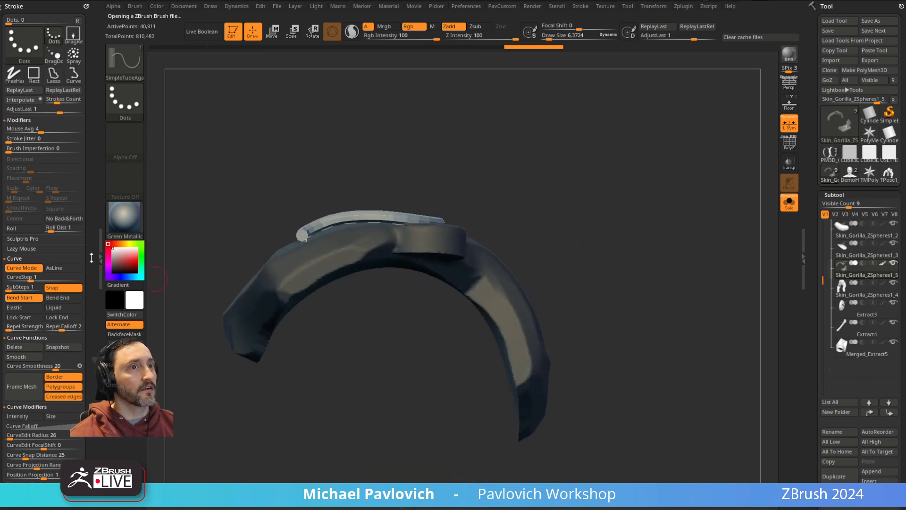
# Step: Dock the Brush palette and open the Depth settings of the SimpleTubeAgain brush
pyautogui.click(137, 8)
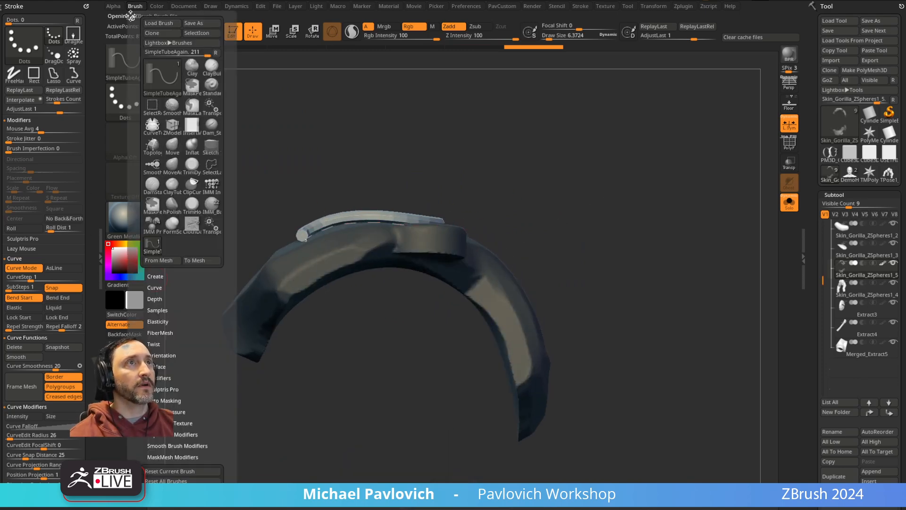
pyautogui.moveTo(133, 15); pyautogui.dragTo(30, 11)
pyautogui.press('shift')
pyautogui.click(18, 285)
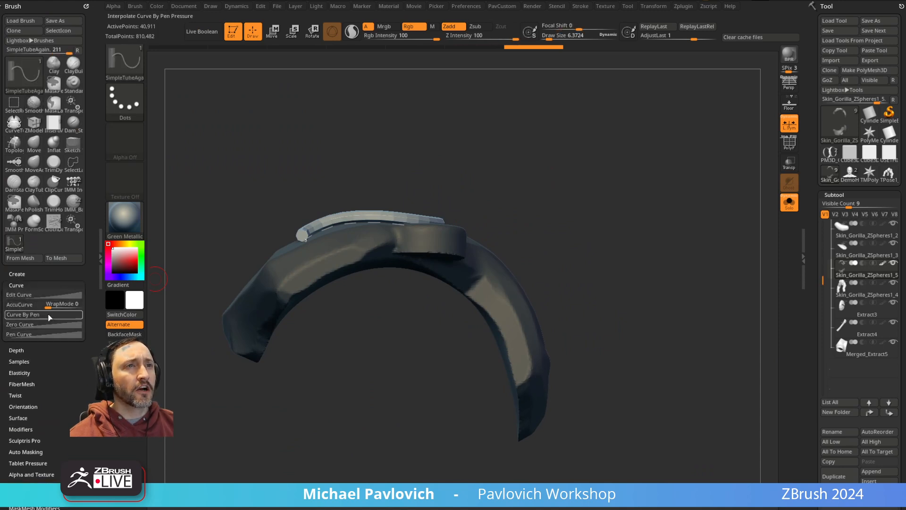
pyautogui.click(20, 285)
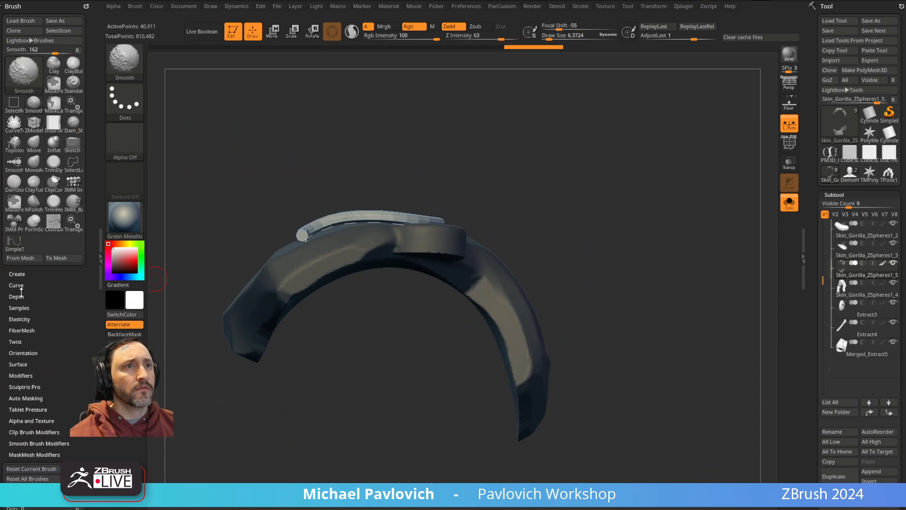
pyautogui.click(16, 297)
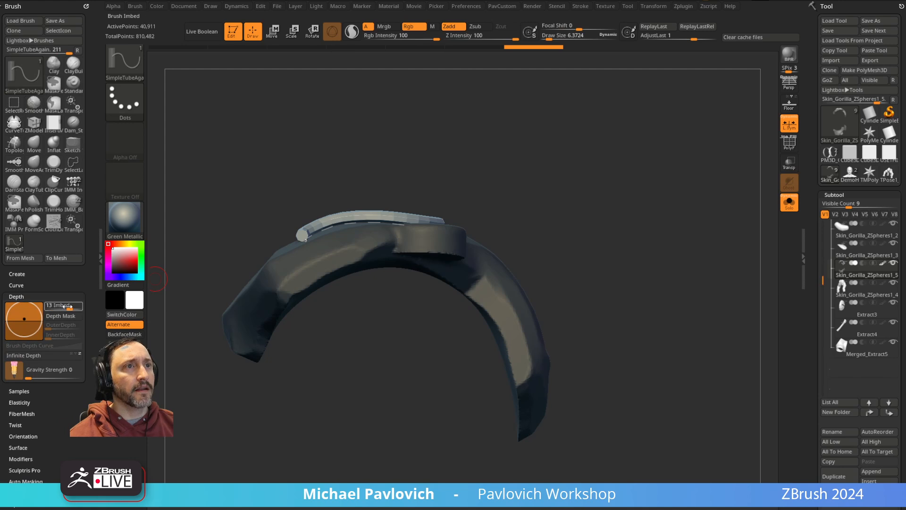
# Step: Set the brush's Imbed depth to 14 and update the tube on the armour plate
pyautogui.moveTo(556, 251); pyautogui.dragTo(540, 211)
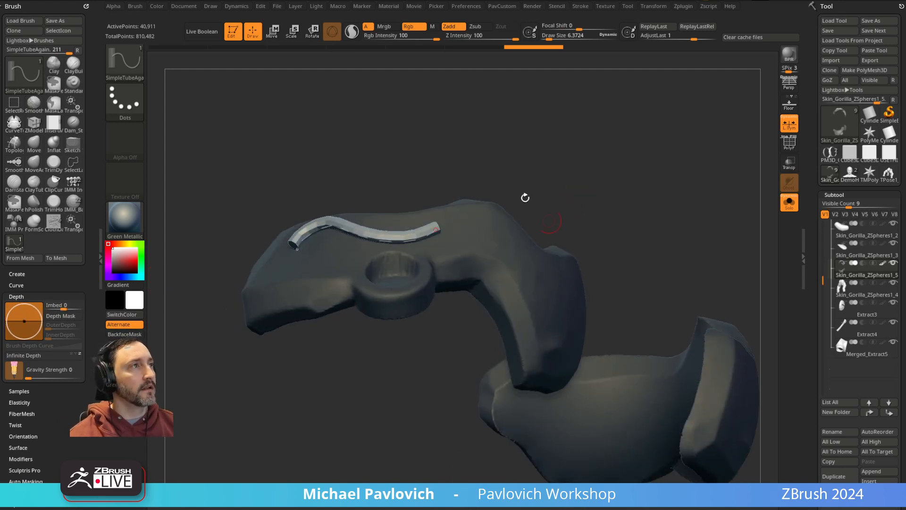
pyautogui.moveTo(556, 177); pyautogui.dragTo(538, 166)
pyautogui.moveTo(597, 202)
pyautogui.mouseDown()
pyautogui.moveTo(615, 180)
pyautogui.moveTo(591, 194)
pyautogui.mouseUp()
pyautogui.moveTo(60, 306); pyautogui.dragTo(70, 307)
pyautogui.moveTo(177, 295); pyautogui.dragTo(305, 290)
pyautogui.click(317, 251)
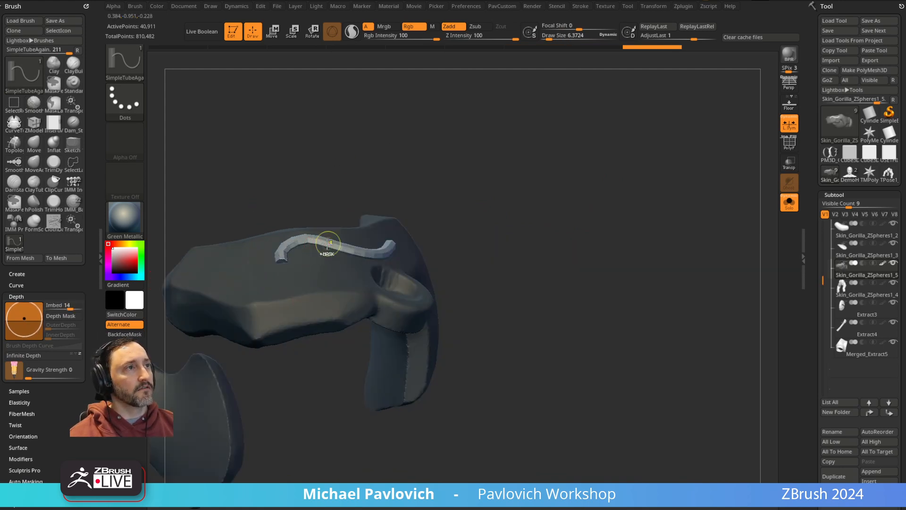
# Step: Set the Imbed depth to 44 and then 36, updating the tube to compare its height on the surface
pyautogui.moveTo(549, 184); pyautogui.dragTo(530, 181)
pyautogui.moveTo(24, 313); pyautogui.dragTo(25, 312)
pyautogui.click(347, 249)
pyautogui.moveTo(385, 222); pyautogui.dragTo(461, 151)
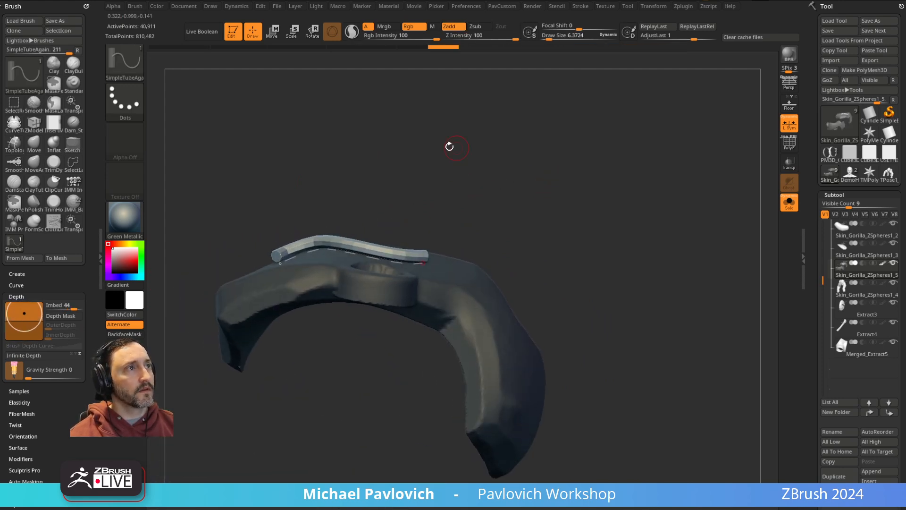
pyautogui.moveTo(23, 313); pyautogui.dragTo(24, 315)
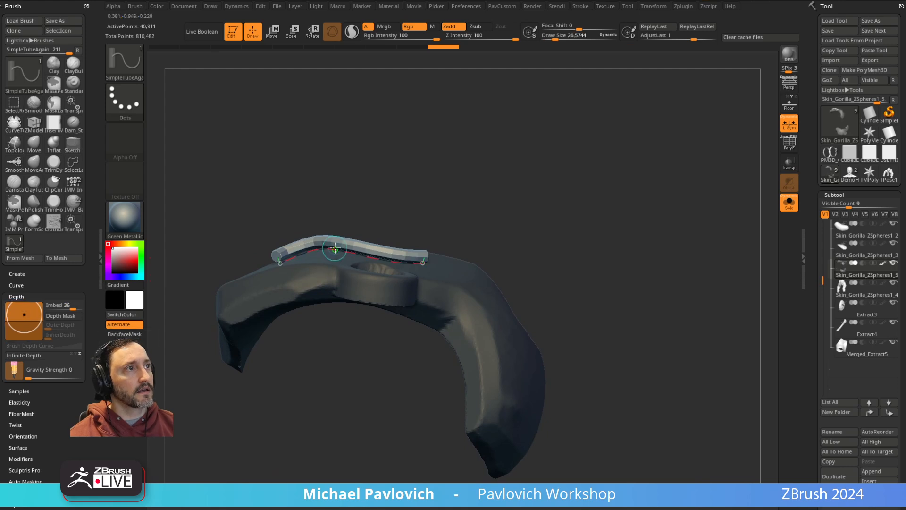
pyautogui.moveTo(463, 255); pyautogui.dragTo(423, 259)
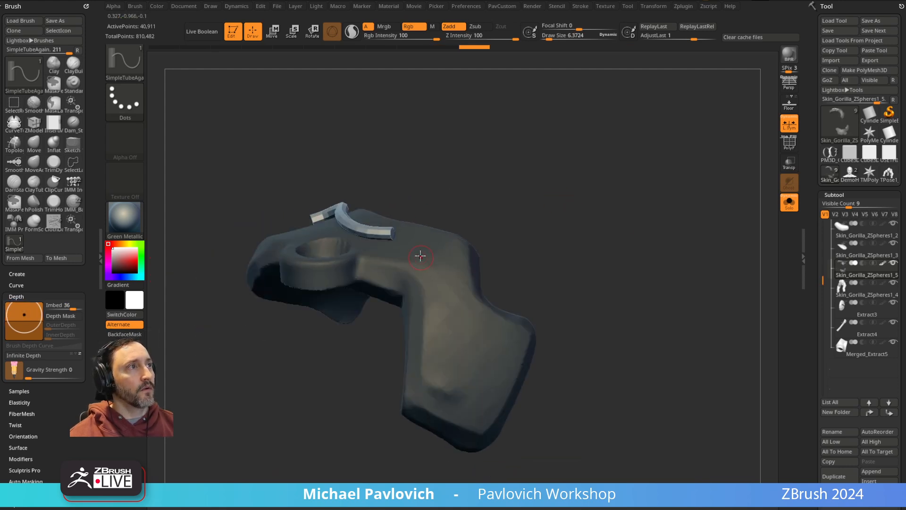
# Step: Draw further test tubes across the armour plate with the 36 Imbed depth
pyautogui.moveTo(625, 259); pyautogui.dragTo(416, 282)
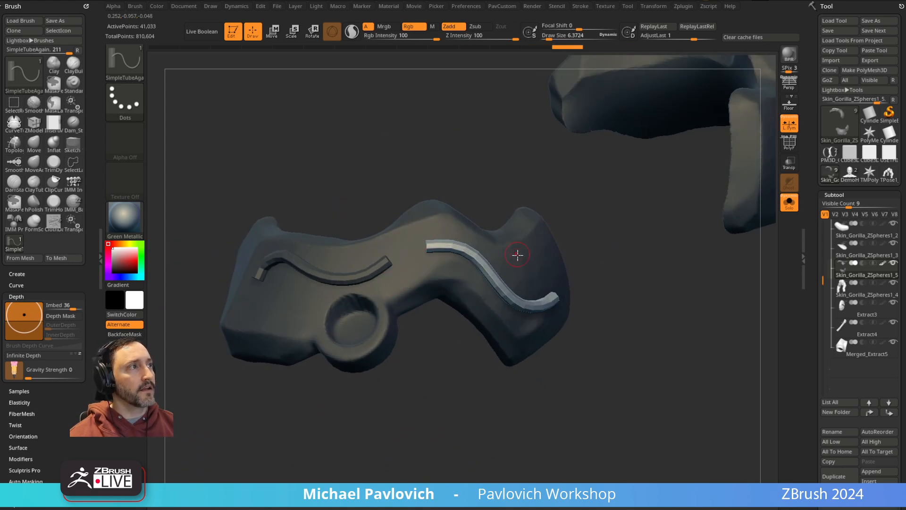
pyautogui.moveTo(280, 272); pyautogui.dragTo(259, 338)
pyautogui.moveTo(597, 226)
pyautogui.mouseDown()
pyautogui.moveTo(611, 156)
pyautogui.moveTo(594, 146)
pyautogui.mouseUp()
pyautogui.moveTo(347, 306); pyautogui.dragTo(603, 209)
# Step: Undo the test tubes until the armour plate is bare
pyautogui.hotkey('ctrl', 'z')
pyautogui.hotkey('ctrl', 'z')
pyautogui.hotkey('ctrl', 'z')
pyautogui.hotkey('ctrl', 'z')
pyautogui.hotkey('ctrl', 'z')
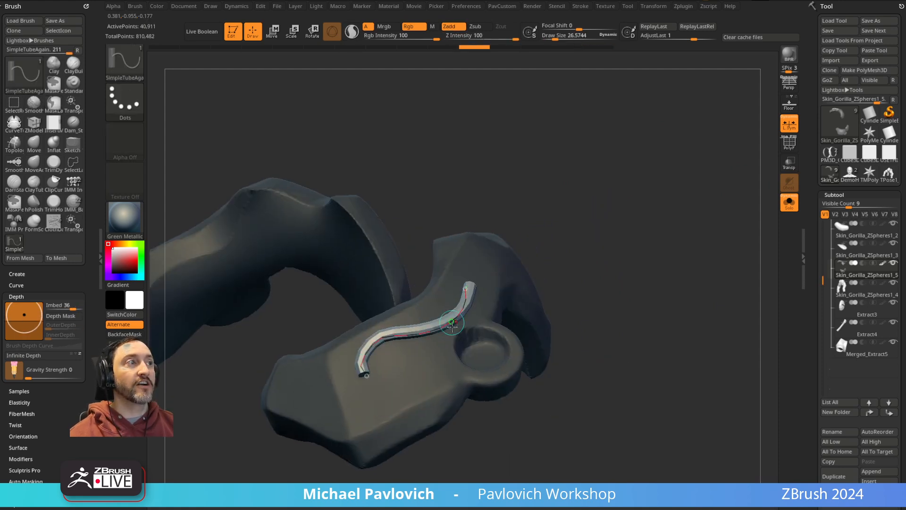
pyautogui.hotkey('ctrl', 'z')
pyautogui.hotkey('ctrl', 'z')
pyautogui.hotkey('ctrl', 'z')
pyautogui.hotkey('ctrl', 'z')
pyautogui.hotkey('ctrl', 'z')
pyautogui.hotkey('ctrl', 'z')
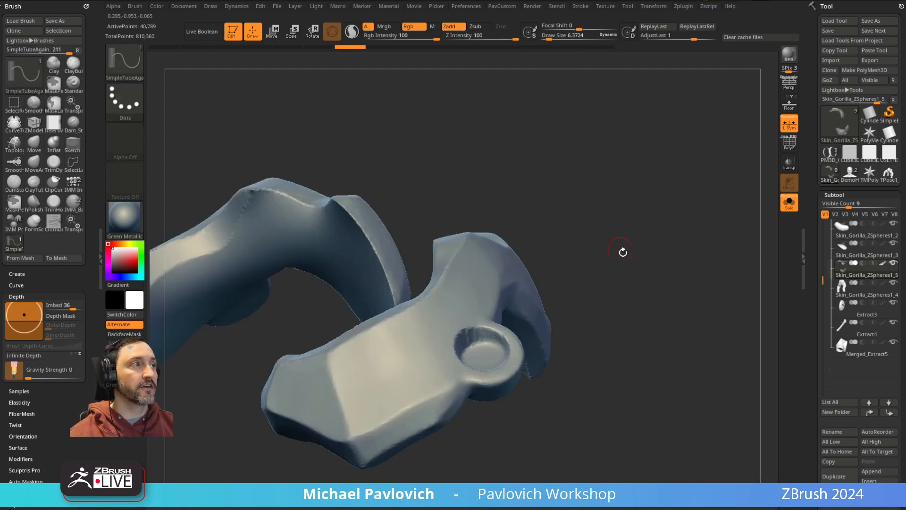
# Step: Reduce the draw size to about 2.6 and draw a thin wavy tube along the armour plate
pyautogui.moveTo(621, 248); pyautogui.dragTo(554, 247)
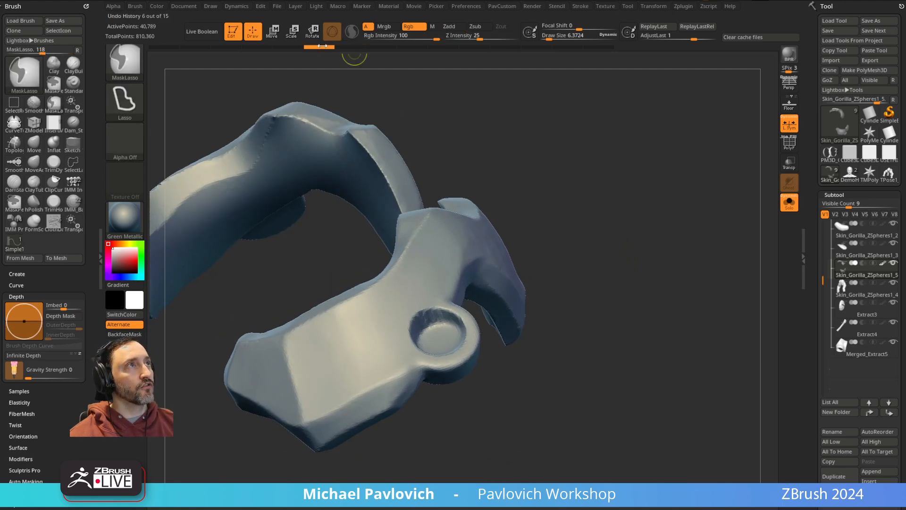
pyautogui.moveTo(569, 250)
pyautogui.mouseDown()
pyautogui.moveTo(600, 184)
pyautogui.moveTo(608, 216)
pyautogui.mouseUp()
pyautogui.press('s')
pyautogui.moveTo(608, 217); pyautogui.dragTo(606, 217)
pyautogui.moveTo(456, 217)
pyautogui.mouseDown()
pyautogui.moveTo(417, 299)
pyautogui.moveTo(353, 380)
pyautogui.mouseUp()
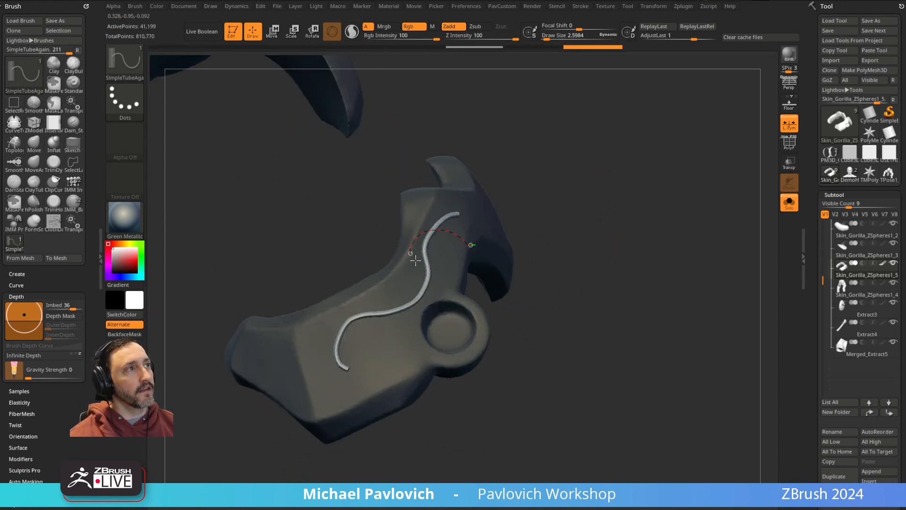
# Step: Draw several more thin tubes that loop over and cross each other along the armour plate
pyautogui.moveTo(557, 264); pyautogui.dragTo(528, 292)
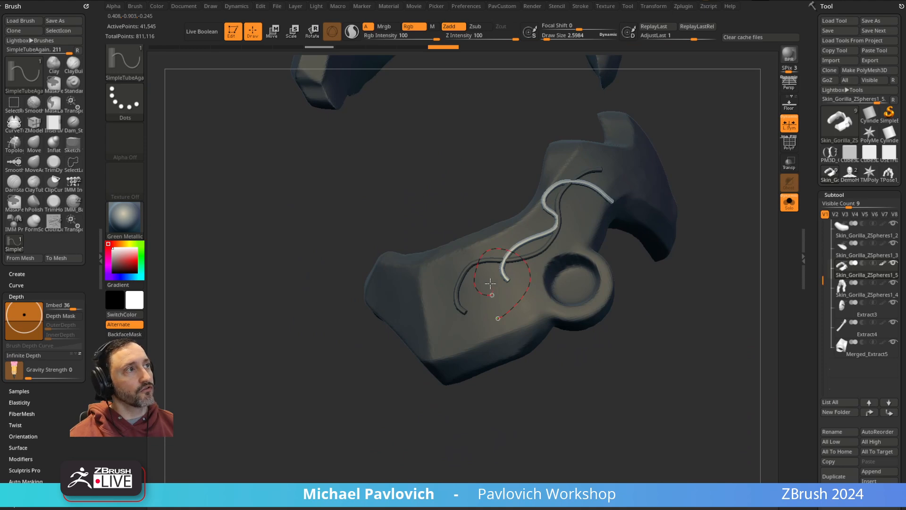
pyautogui.moveTo(437, 315); pyautogui.dragTo(437, 317)
pyautogui.moveTo(714, 211)
pyautogui.keyDown('alt'); pyautogui.mouseDown()
pyautogui.moveTo(633, 231)
pyautogui.moveTo(619, 248)
pyautogui.mouseUp(); pyautogui.keyUp('alt')
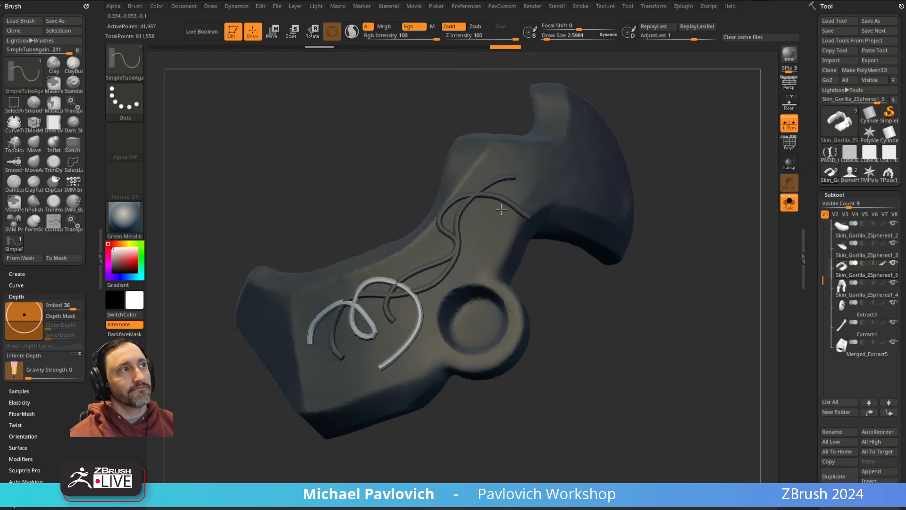
pyautogui.moveTo(404, 336); pyautogui.dragTo(405, 335)
pyautogui.moveTo(692, 291)
pyautogui.mouseDown()
pyautogui.moveTo(599, 214)
pyautogui.moveTo(676, 129)
pyautogui.moveTo(720, 155)
pyautogui.moveTo(718, 192)
pyautogui.moveTo(669, 257)
pyautogui.moveTo(520, 183)
pyautogui.mouseUp()
pyautogui.moveTo(353, 345); pyautogui.dragTo(314, 400)
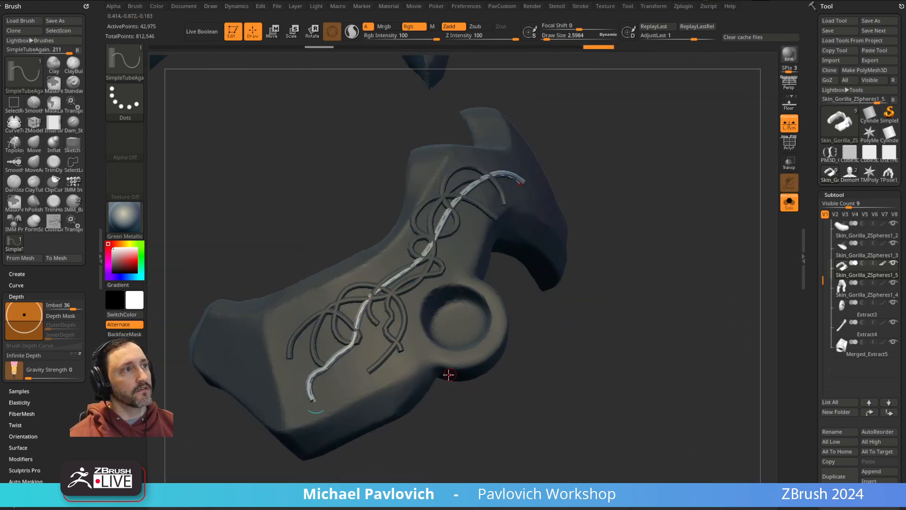
pyautogui.moveTo(564, 364)
pyautogui.mouseDown()
pyautogui.moveTo(562, 318)
pyautogui.moveTo(579, 361)
pyautogui.mouseUp()
pyautogui.moveTo(342, 472)
pyautogui.mouseDown()
pyautogui.moveTo(645, 251)
pyautogui.moveTo(454, 338)
pyautogui.mouseUp()
pyautogui.moveTo(486, 399); pyautogui.dragTo(555, 269)
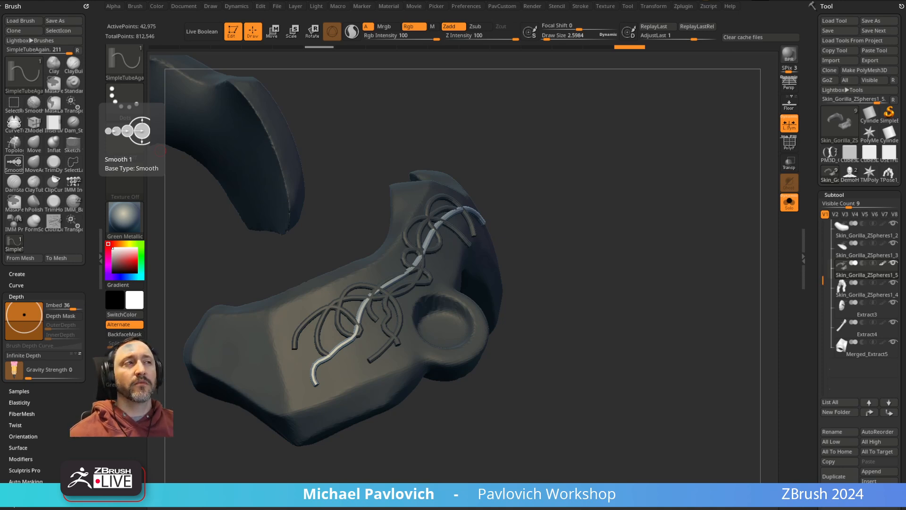
# Step: Turn off Solo to show the whole gorilla and undo the latest tube insertions on the armour plate
pyautogui.click(789, 203)
pyautogui.moveTo(690, 296); pyautogui.dragTo(602, 195)
pyautogui.moveTo(542, 266)
pyautogui.keyDown('alt'); pyautogui.mouseDown(button='right')
pyautogui.moveTo(534, 262)
pyautogui.moveTo(536, 200)
pyautogui.mouseUp(button='right'); pyautogui.keyUp('alt')
pyautogui.hotkey('ctrl', 'z')
pyautogui.hotkey('ctrl', 'z')
pyautogui.hotkey('ctrl', 'z')
# Step: Try short tube strokes near the armour plate on the full gorilla and undo them
pyautogui.moveTo(617, 212)
pyautogui.mouseDown(button='right')
pyautogui.moveTo(649, 199)
pyautogui.moveTo(691, 208)
pyautogui.mouseUp(button='right')
pyautogui.moveTo(509, 281)
pyautogui.mouseDown()
pyautogui.moveTo(502, 283)
pyautogui.moveTo(548, 269)
pyautogui.mouseUp()
pyautogui.moveTo(647, 234); pyautogui.dragTo(644, 255, button='right')
pyautogui.hotkey('ctrl', 'z')
pyautogui.moveTo(500, 237); pyautogui.dragTo(574, 230)
pyautogui.moveTo(692, 226)
pyautogui.mouseDown(button='right')
pyautogui.moveTo(643, 237)
pyautogui.moveTo(657, 233)
pyautogui.mouseUp(button='right')
pyautogui.hotkey('ctrl', 'z')
pyautogui.press('space')
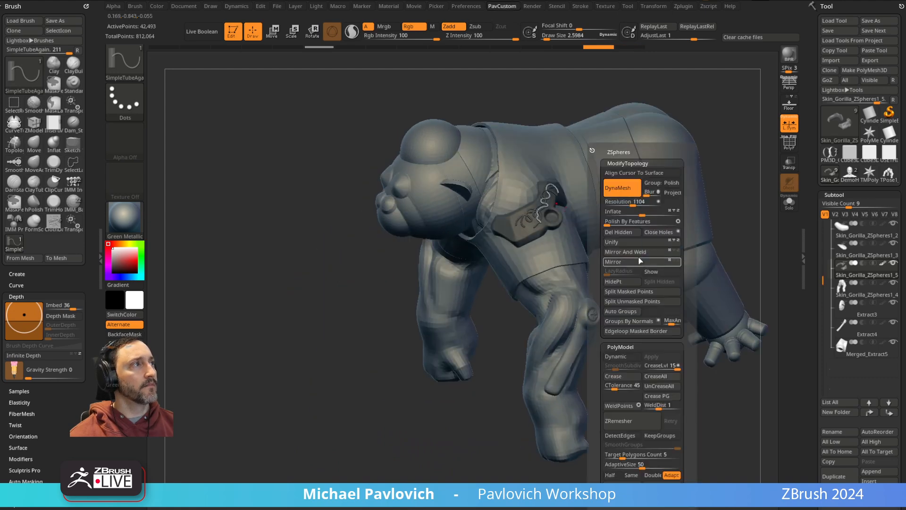
# Step: Switch to the Standard brush with a draw size of about 31 and make the arms the active subtool
pyautogui.press('b')
pyautogui.press('s')
pyautogui.press('t')
pyautogui.press('s')
pyautogui.moveTo(378, 368); pyautogui.dragTo(386, 368)
pyautogui.press('s')
pyautogui.moveTo(386, 368)
pyautogui.mouseDown(button='right')
pyautogui.moveTo(366, 371)
pyautogui.moveTo(425, 289)
pyautogui.mouseUp(button='right')
pyautogui.keyDown('ctrl'); pyautogui.moveTo(640, 316); pyautogui.dragTo(631, 301, button='right'); pyautogui.keyUp('ctrl')
pyautogui.press('s')
pyautogui.moveTo(629, 303); pyautogui.dragTo(620, 303)
pyautogui.keyDown('alt'); pyautogui.click(534, 317); pyautogui.keyUp('alt')
pyautogui.keyDown('alt'); pyautogui.moveTo(648, 248); pyautogui.dragTo(631, 278, button='right'); pyautogui.keyUp('alt')
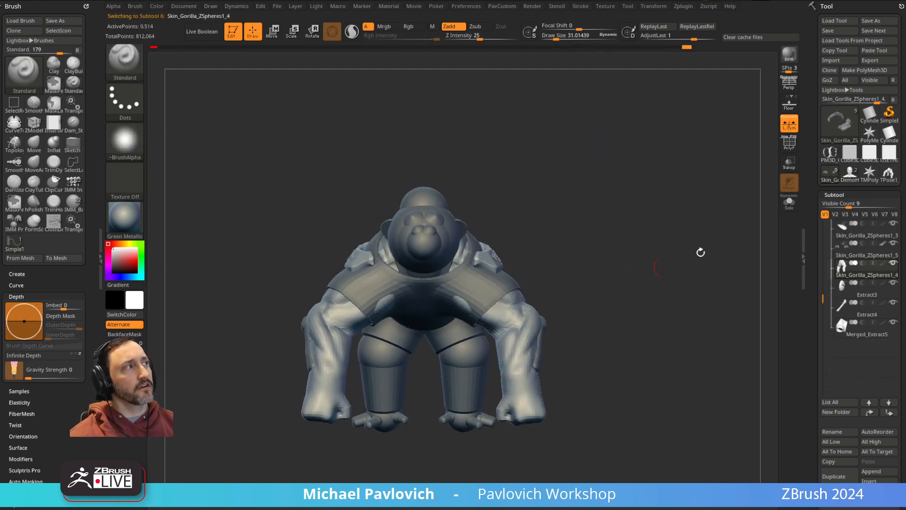
# Step: Isolate the arms with their wireframe shown and mask one arm using the MaskPen brush
pyautogui.click(789, 202)
pyautogui.click(785, 147)
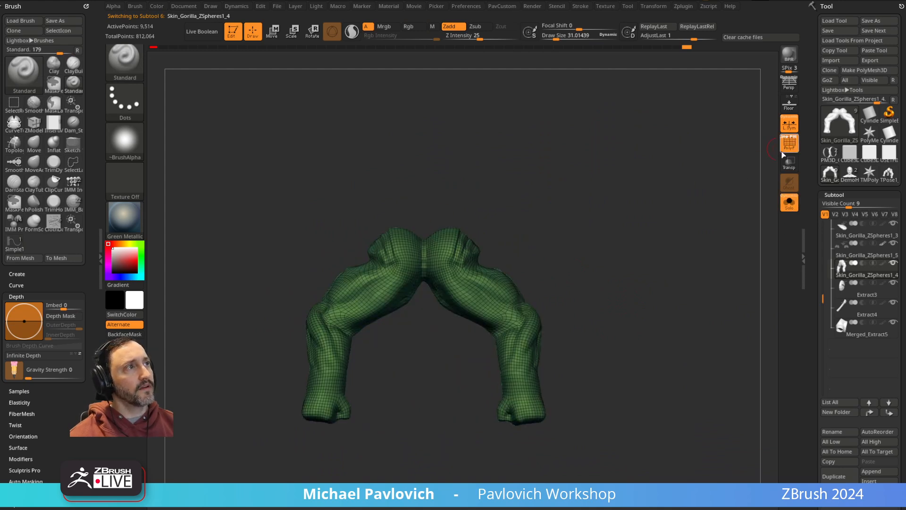
pyautogui.keyDown('alt'); pyautogui.moveTo(689, 212); pyautogui.dragTo(685, 199, button='right'); pyautogui.keyUp('alt')
pyautogui.moveTo(185, 198)
pyautogui.keyDown('ctrl'); pyautogui.mouseDown()
pyautogui.moveTo(257, 324)
pyautogui.moveTo(406, 458)
pyautogui.mouseUp(); pyautogui.keyUp('ctrl')
pyautogui.keyDown('ctrl'); pyautogui.click(130, 68); pyautogui.keyUp('ctrl')
pyautogui.keyDown('ctrl'); pyautogui.click(252, 71); pyautogui.keyUp('ctrl')
pyautogui.moveTo(219, 87)
pyautogui.keyDown('ctrl'); pyautogui.mouseDown()
pyautogui.moveTo(222, 111)
pyautogui.moveTo(413, 471)
pyautogui.mouseUp(); pyautogui.keyUp('ctrl')
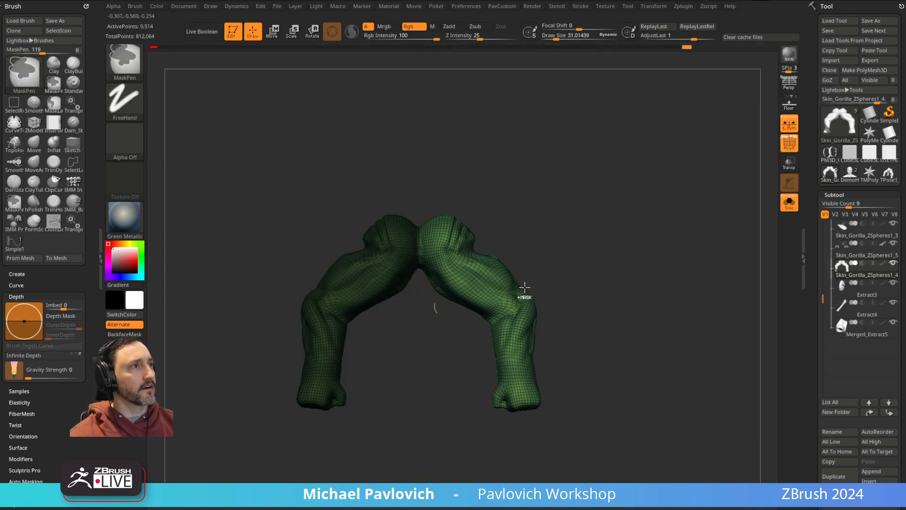
# Step: Run the ReSym deformation on the masked arms, undo it, and run it again
pyautogui.moveTo(809, 309)
pyautogui.mouseDown()
pyautogui.moveTo(811, 143)
pyautogui.moveTo(816, 198)
pyautogui.mouseUp()
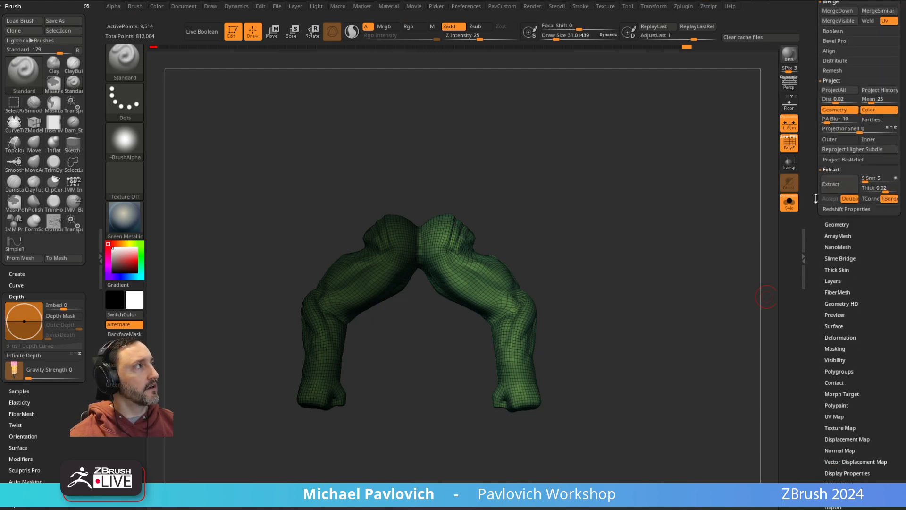
pyautogui.click(840, 337)
pyautogui.click(836, 260)
pyautogui.hotkey('ctrl', 'z')
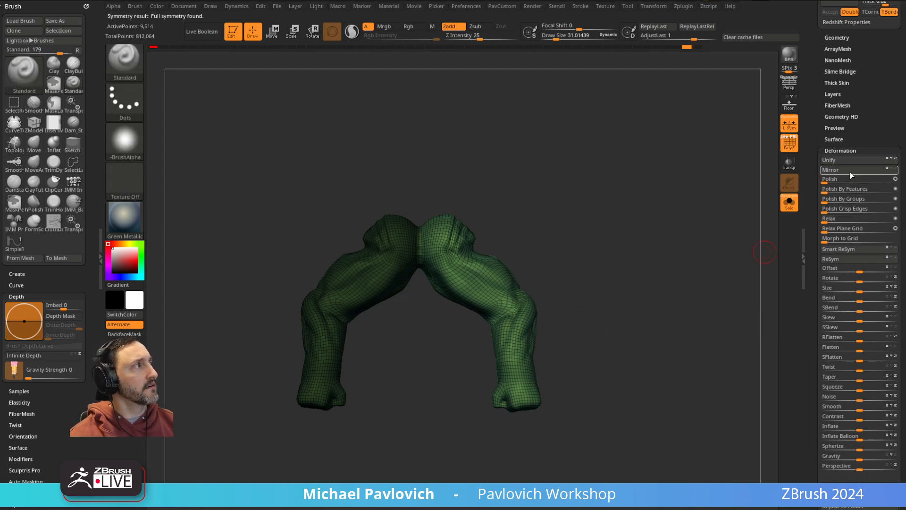
pyautogui.click(848, 258)
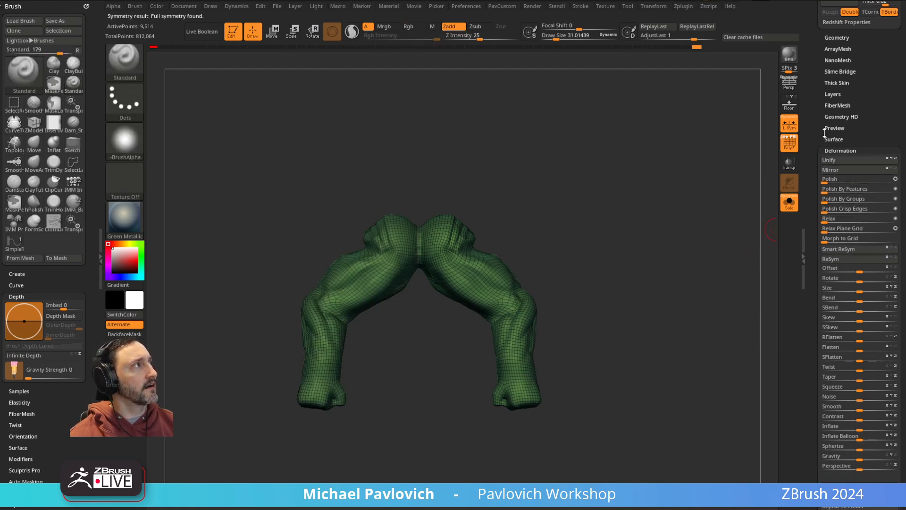
pyautogui.scroll(5, 831, 137)
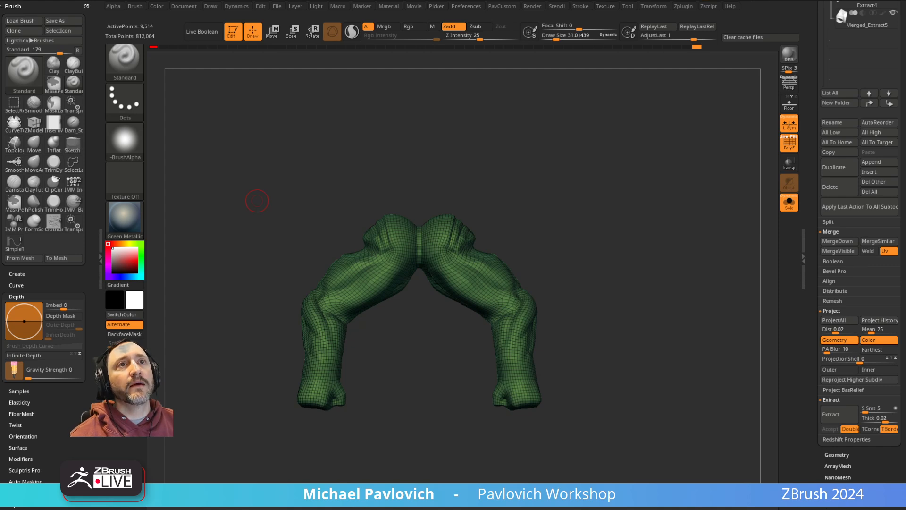
# Step: Hide the wireframe and raise the arms to subdivision level 4 in the Geometry settings
pyautogui.hotkey('shift', 'f')
pyautogui.keyDown('alt'); pyautogui.moveTo(710, 210); pyautogui.dragTo(690, 215); pyautogui.keyUp('alt')
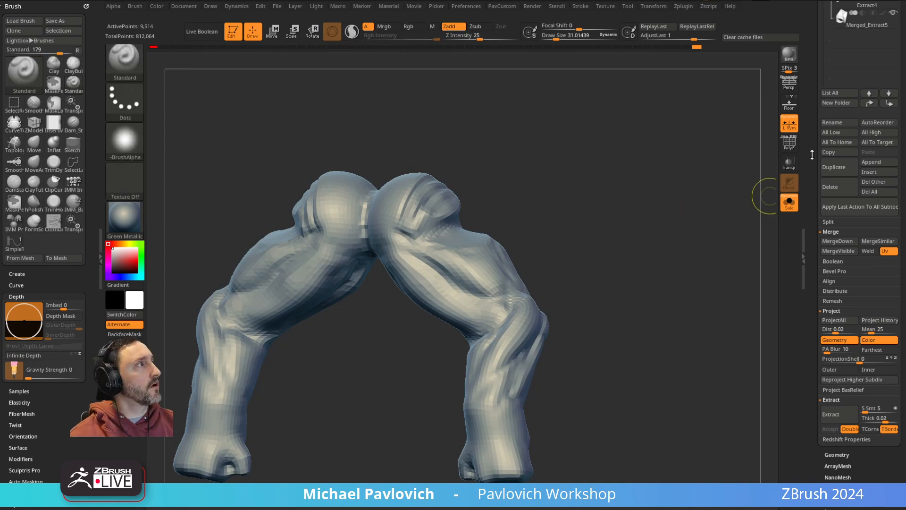
pyautogui.scroll(-10, 814, 117)
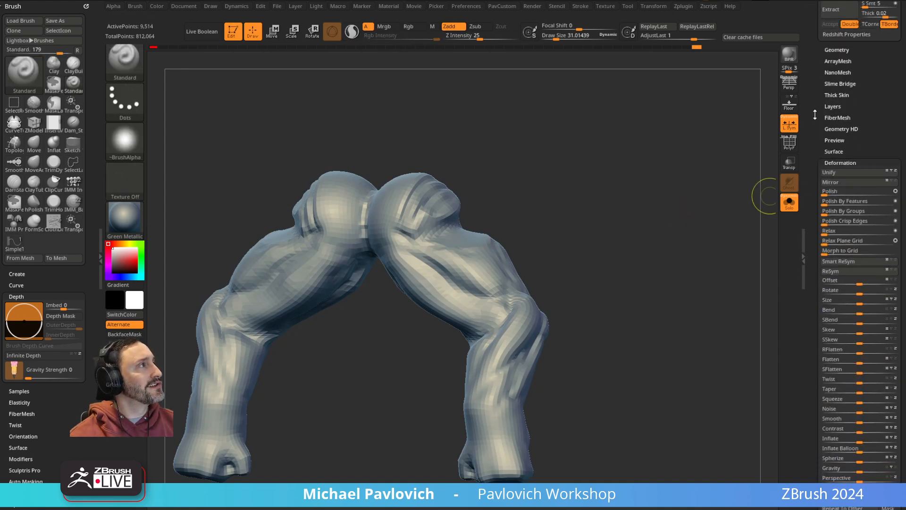
pyautogui.scroll(10, 822, 236)
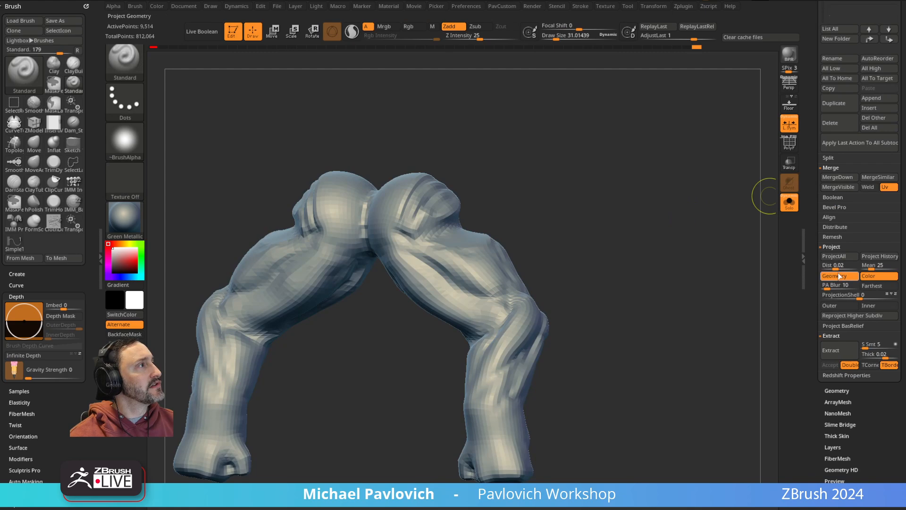
pyautogui.scroll(5, 818, 278)
pyautogui.moveTo(817, 274); pyautogui.dragTo(819, 167)
pyautogui.click(838, 126)
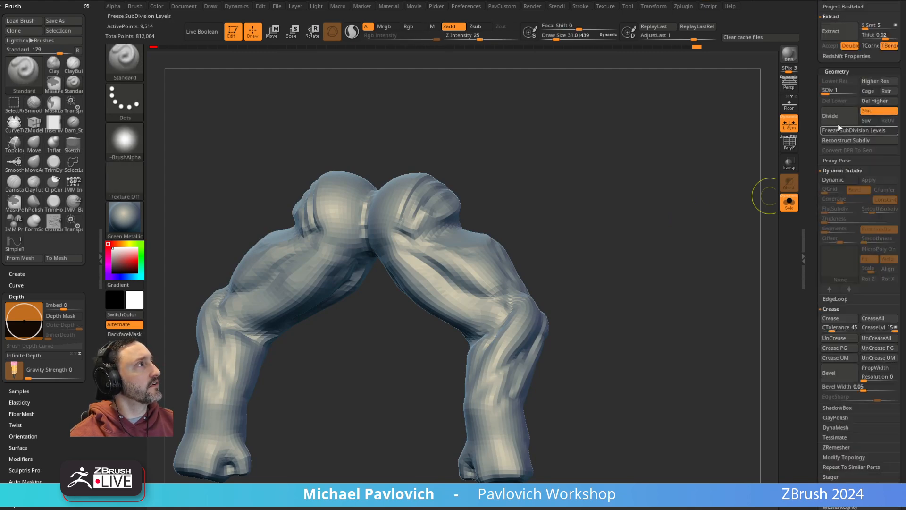
pyautogui.click(857, 94)
pyautogui.keyDown('alt'); pyautogui.moveTo(712, 217); pyautogui.dragTo(692, 204); pyautogui.keyUp('alt')
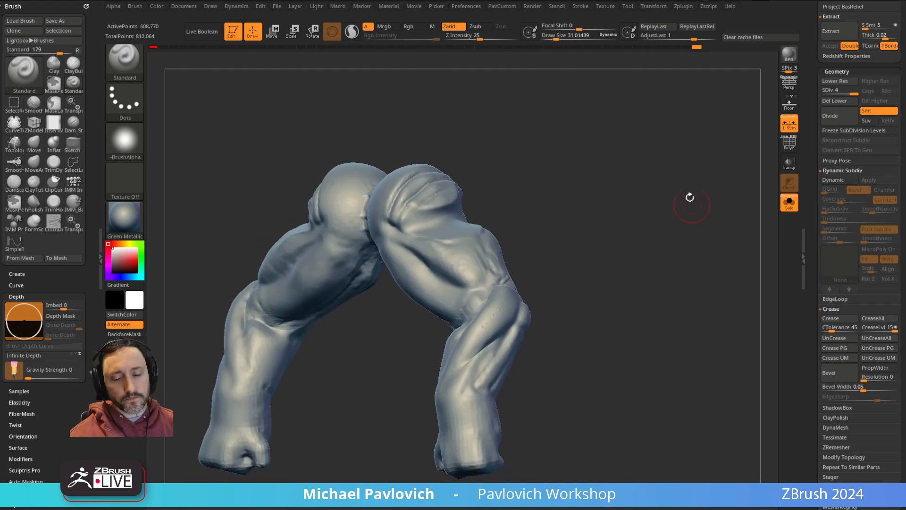
# Step: Switch to the DamStandard brush, try carving diagonal strokes across the upper arm, and undo them
pyautogui.press('b')
pyautogui.press('d')
pyautogui.press('s')
pyautogui.moveTo(655, 166)
pyautogui.keyDown('alt'); pyautogui.mouseDown()
pyautogui.moveTo(676, 196)
pyautogui.moveTo(663, 203)
pyautogui.mouseUp(); pyautogui.keyUp('alt')
pyautogui.press('s')
pyautogui.moveTo(449, 321)
pyautogui.mouseDown()
pyautogui.moveTo(466, 319)
pyautogui.moveTo(455, 321)
pyautogui.mouseUp()
pyautogui.moveTo(457, 278)
pyautogui.mouseDown()
pyautogui.moveTo(453, 302)
pyautogui.moveTo(476, 340)
pyautogui.moveTo(501, 342)
pyautogui.mouseUp()
pyautogui.hotkey('ctrl', 'z')
pyautogui.press('[')
pyautogui.moveTo(453, 277); pyautogui.dragTo(497, 341)
pyautogui.hotkey('ctrl', 'z')
# Step: Set the draw size to about 7.4, carve a straight groove down the upper arm, and undo it
pyautogui.press('s')
pyautogui.moveTo(457, 301); pyautogui.dragTo(446, 301)
pyautogui.moveTo(451, 268); pyautogui.dragTo(450, 381)
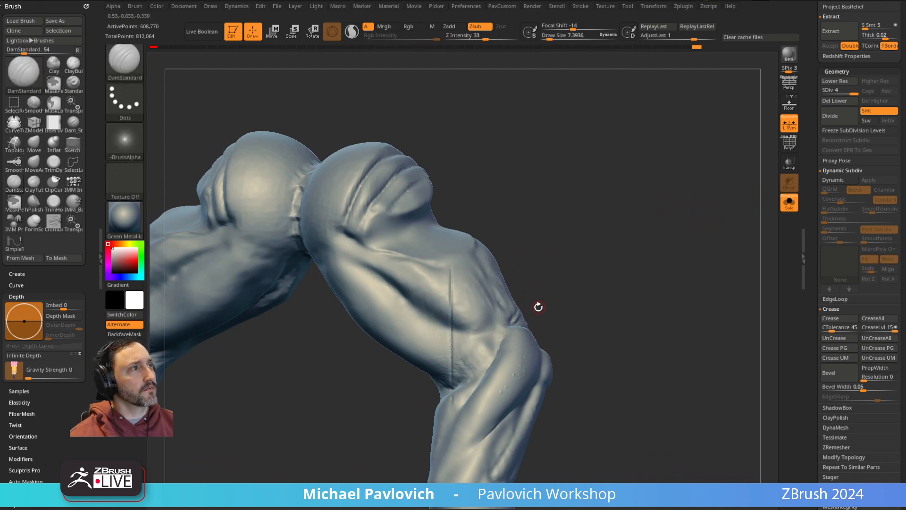
pyautogui.hotkey('ctrl', 'z')
# Step: Increase the draw size to about 24, try larger DamStandard strokes on the upper arm, and undo them
pyautogui.press('s')
pyautogui.moveTo(456, 312); pyautogui.dragTo(469, 311)
pyautogui.moveTo(455, 269)
pyautogui.mouseDown()
pyautogui.moveTo(452, 318)
pyautogui.moveTo(460, 326)
pyautogui.mouseUp()
pyautogui.keyDown('alt'); pyautogui.moveTo(531, 270); pyautogui.dragTo(559, 264); pyautogui.keyUp('alt')
pyautogui.hotkey('ctrl', 'z')
pyautogui.press('s')
pyautogui.moveTo(461, 299)
pyautogui.mouseDown()
pyautogui.moveTo(453, 298)
pyautogui.moveTo(442, 328)
pyautogui.moveTo(468, 340)
pyautogui.mouseUp()
pyautogui.moveTo(572, 273); pyautogui.dragTo(550, 277)
pyautogui.hotkey('ctrl', 'z')
pyautogui.moveTo(450, 269)
pyautogui.mouseDown()
pyautogui.moveTo(442, 309)
pyautogui.moveTo(467, 353)
pyautogui.moveTo(488, 341)
pyautogui.mouseUp()
pyautogui.hotkey('ctrl', 'z')
# Step: Change the Lazy Mouse radius, carve looping grooves into the upper arm, and undo them
pyautogui.press('space')
pyautogui.click(543, 273)
pyautogui.write('10')
pyautogui.press('Return')
pyautogui.moveTo(444, 259)
pyautogui.mouseDown()
pyautogui.moveTo(444, 336)
pyautogui.moveTo(441, 322)
pyautogui.moveTo(473, 285)
pyautogui.mouseUp()
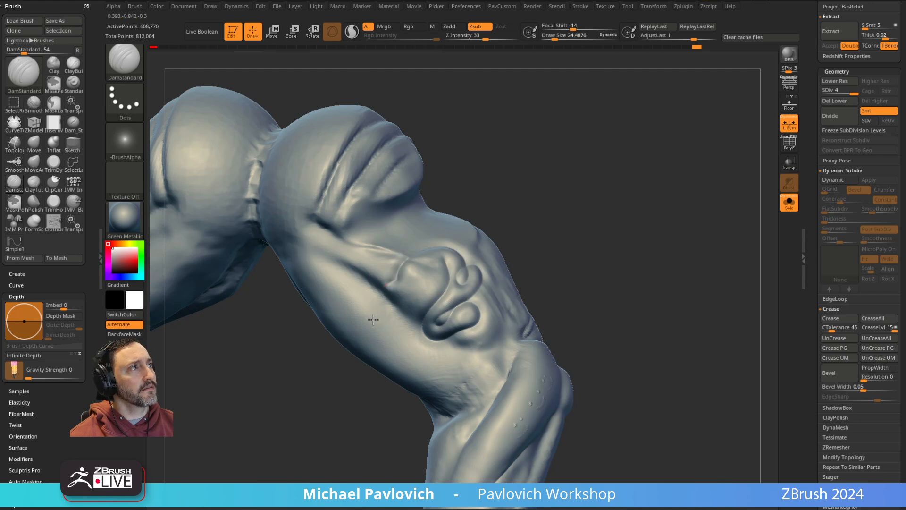
pyautogui.hotkey('ctrl', 'z')
# Step: Undo the looping grooves, expand the Lazy Mouse stroke settings, try one DamStandard stroke on the upper arm, and undo it
pyautogui.click(580, 6)
pyautogui.press('shift')
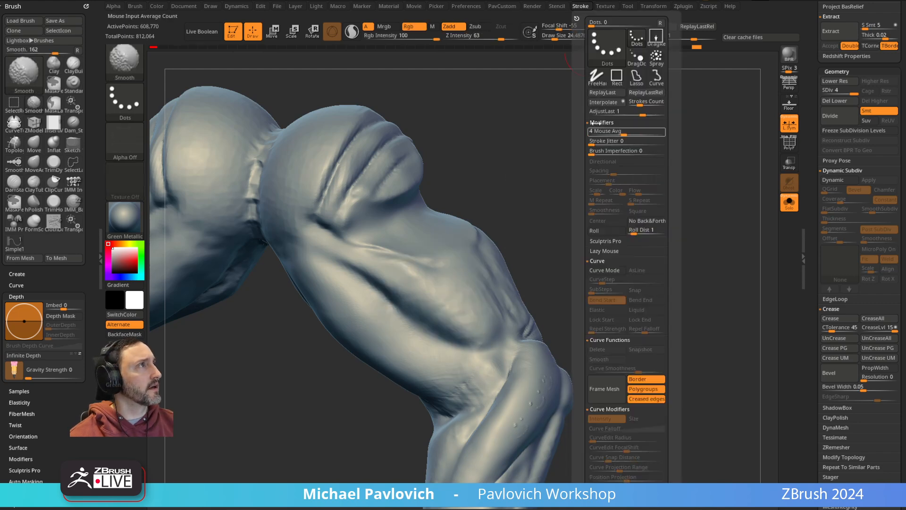
pyautogui.click(601, 122)
pyautogui.click(604, 142)
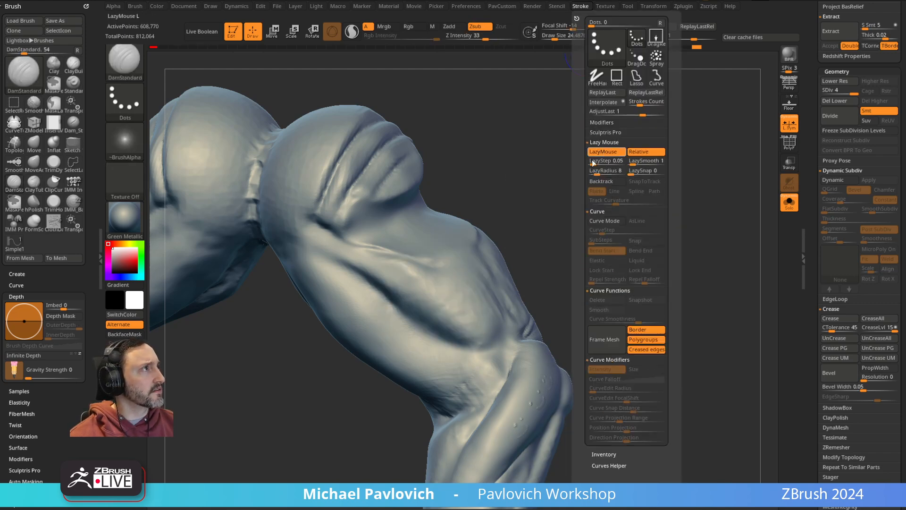
pyautogui.moveTo(443, 273)
pyautogui.mouseDown()
pyautogui.moveTo(463, 370)
pyautogui.moveTo(477, 274)
pyautogui.moveTo(397, 302)
pyautogui.moveTo(382, 357)
pyautogui.mouseUp()
pyautogui.hotkey('ctrl', 'z')
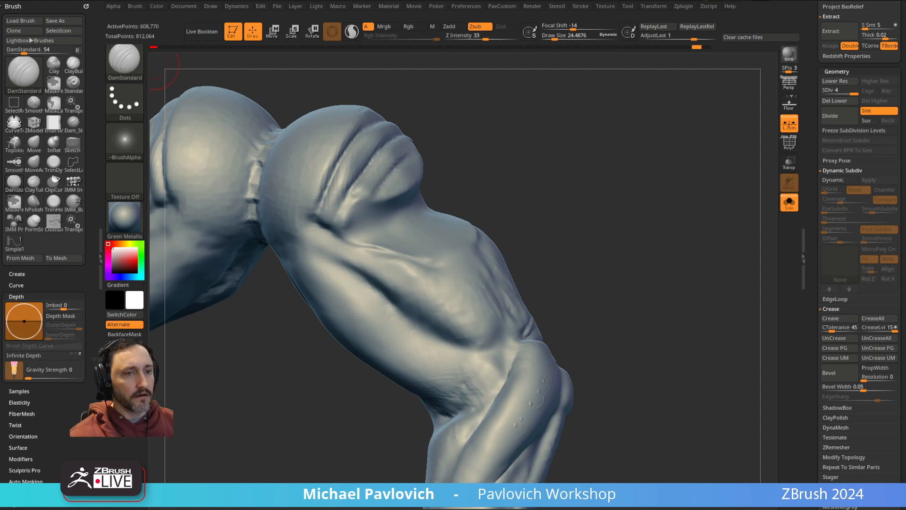
# Step: Switch to the web browser, return from the video to the YouTube channel's playlists, and look through them
pyautogui.moveTo(625, 508); pyautogui.dragTo(721, 29)
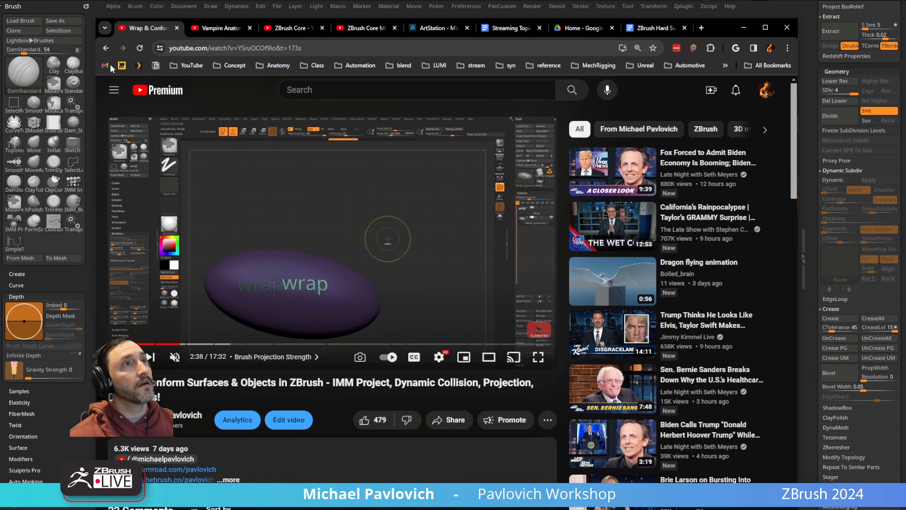
pyautogui.click(107, 49)
pyautogui.click(106, 47)
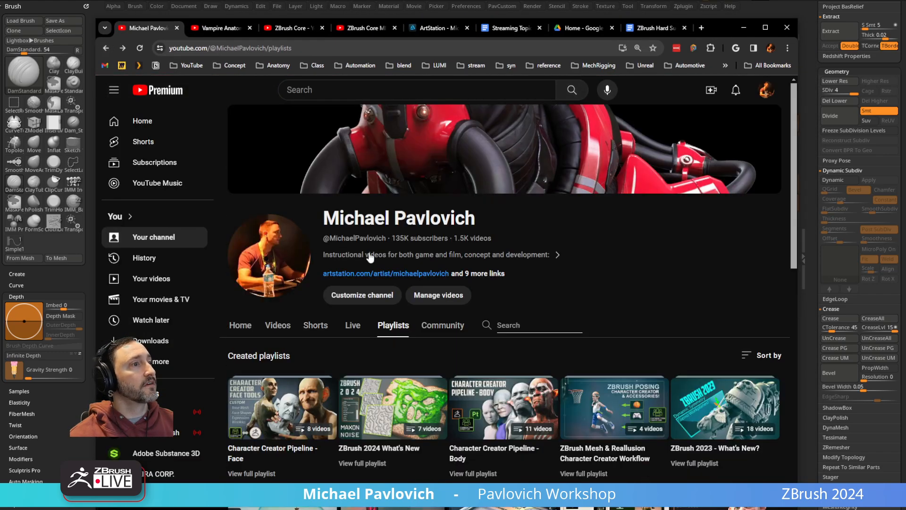
pyautogui.scroll(-6, 371, 257)
pyautogui.scroll(-3, 370, 257)
pyautogui.scroll(4, 295, 157)
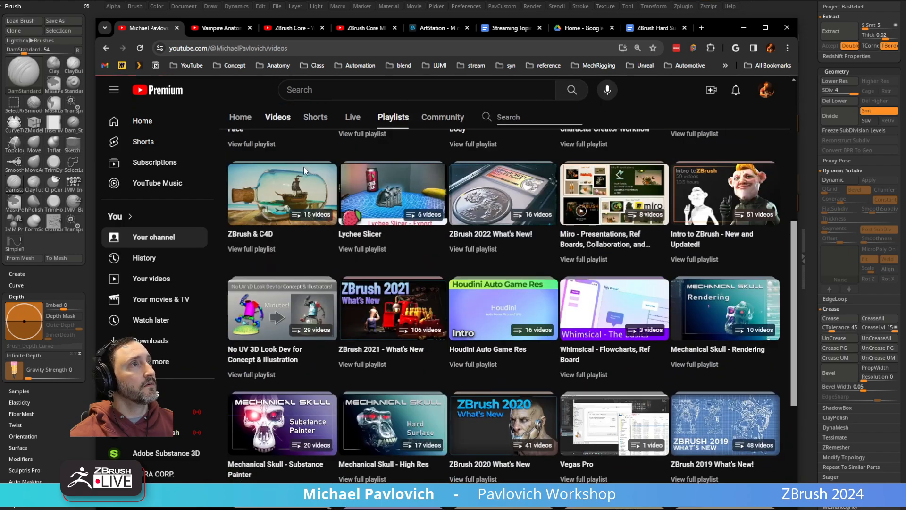
# Step: Browse the channel's uploaded videos for one about topology
pyautogui.click(277, 116)
pyautogui.scroll(-10, 315, 235)
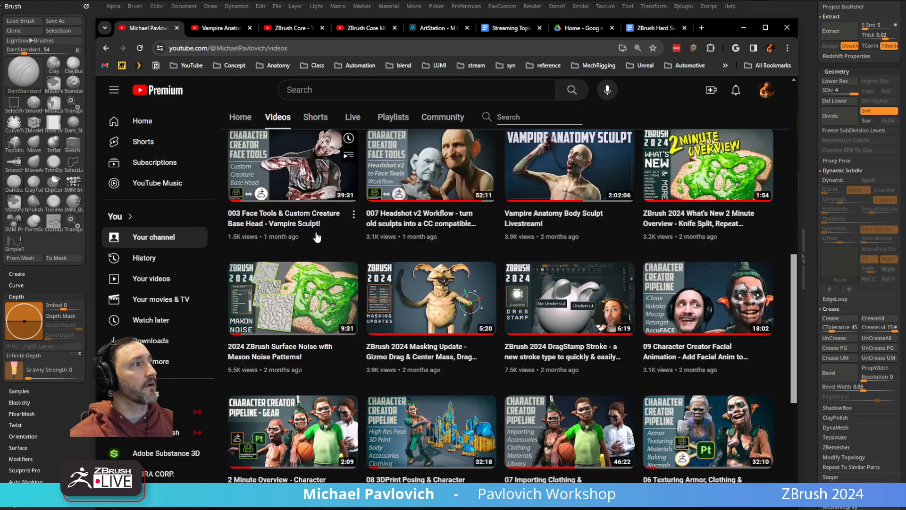
pyautogui.scroll(-10, 316, 235)
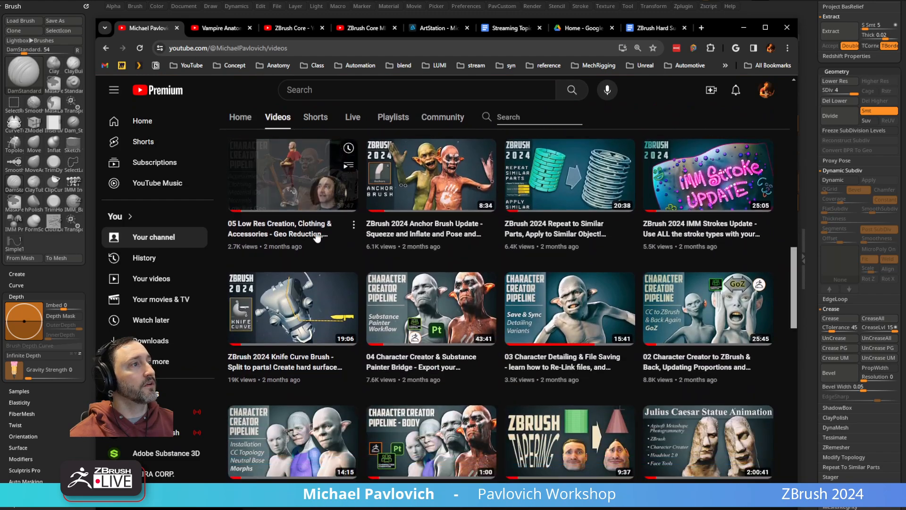
pyautogui.scroll(-9, 315, 231)
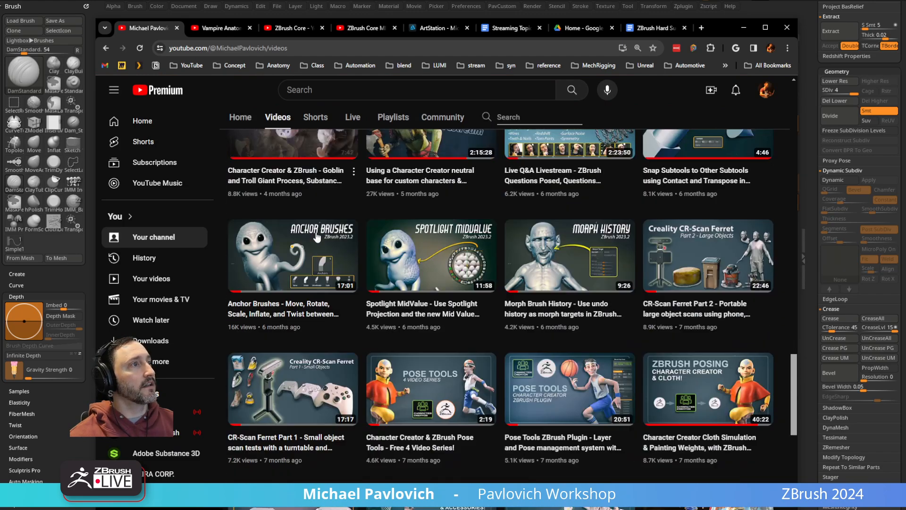
pyautogui.scroll(-3, 316, 236)
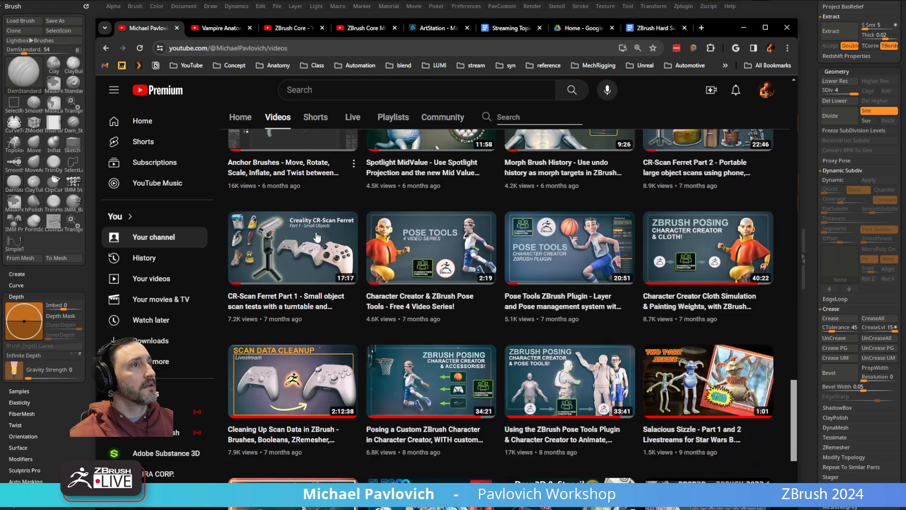
# Step: Search the channel for "topology", open the "ZBrush Topology - Face, Body, Whatever!" video, and return to ZBrush
pyautogui.scroll(15, 458, 261)
pyautogui.click(521, 122)
pyautogui.write('topology')
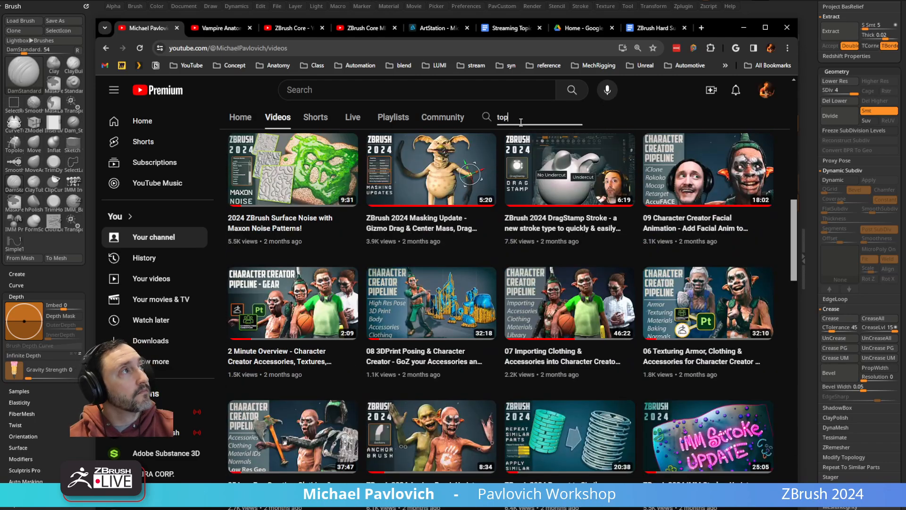
pyautogui.press('Return')
pyautogui.scroll(-9, 521, 126)
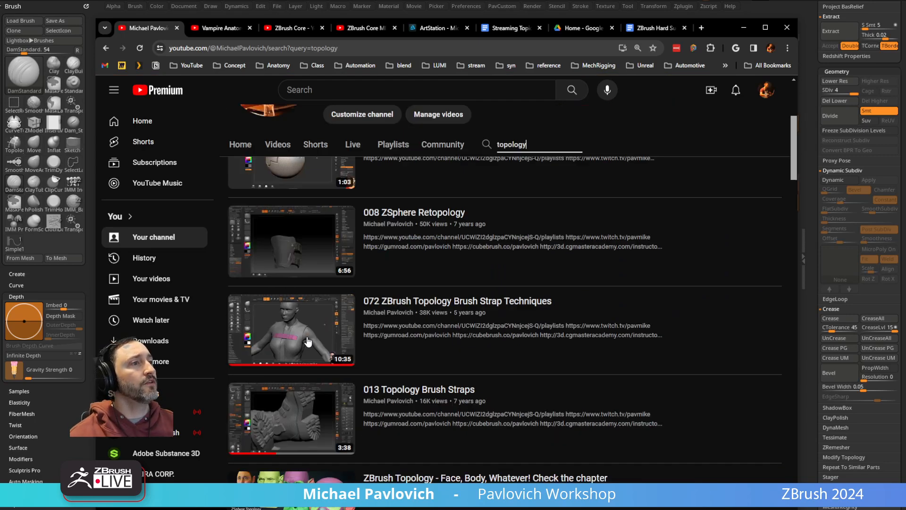
pyautogui.click(409, 295)
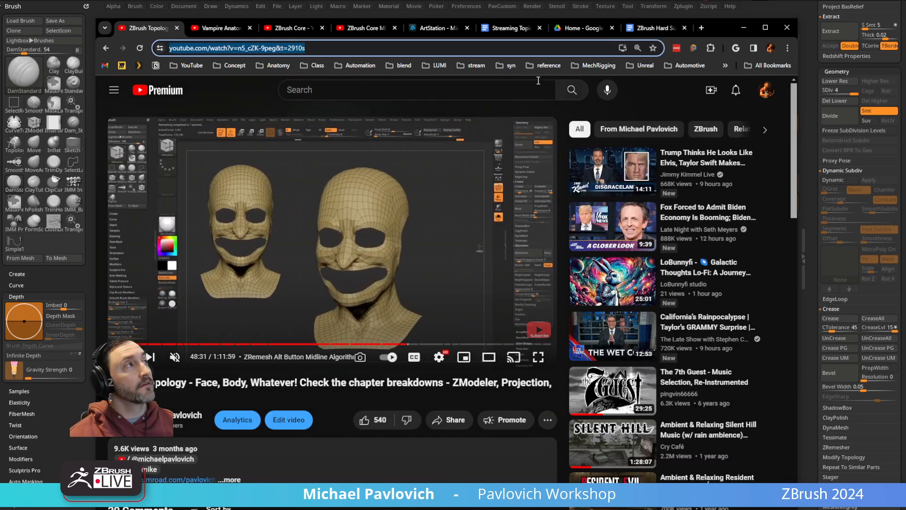
pyautogui.click(743, 28)
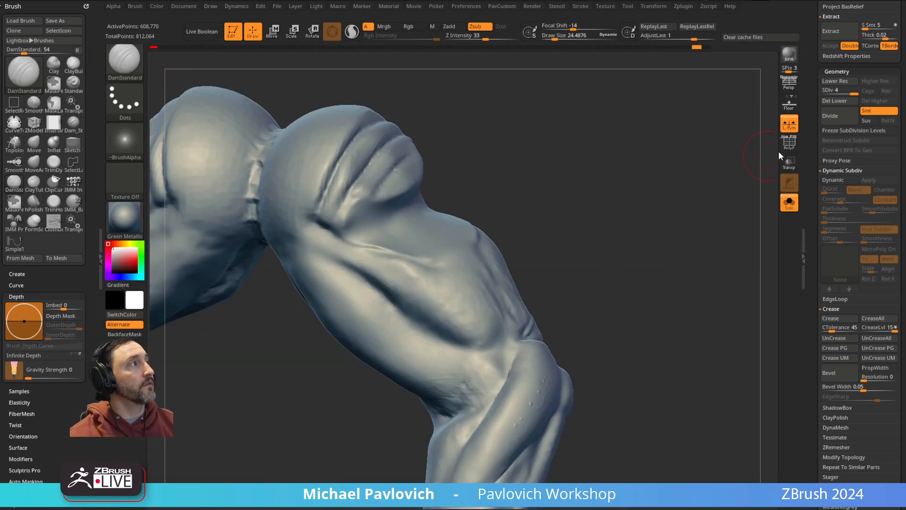
# Step: Display the arms' polyframe, set the subdivision level to 3, and delete the higher and lower levels
pyautogui.click(789, 143)
pyautogui.press('f')
pyautogui.click(846, 91)
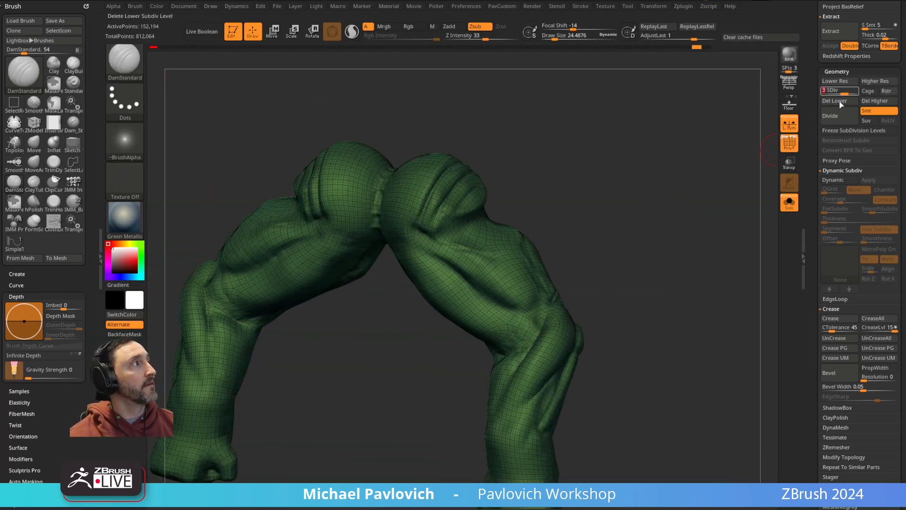
pyautogui.click(865, 100)
pyautogui.click(844, 100)
# Step: Switch to the Standard brush with a draw size of about 58.5 and clear the mask on the arms
pyautogui.moveTo(647, 290)
pyautogui.keyDown('alt'); pyautogui.mouseDown()
pyautogui.moveTo(668, 237)
pyautogui.moveTo(646, 230)
pyautogui.mouseUp(); pyautogui.keyUp('alt')
pyautogui.press(']')
pyautogui.press(']')
pyautogui.press(']')
pyautogui.press('1')
pyautogui.press('[')
pyautogui.press('[')
pyautogui.moveTo(495, 203)
pyautogui.keyDown('ctrl'); pyautogui.mouseDown()
pyautogui.moveTo(496, 231)
pyautogui.moveTo(504, 203)
pyautogui.mouseUp(); pyautogui.keyUp('ctrl')
pyautogui.keyDown('ctrl'); pyautogui.moveTo(615, 178); pyautogui.dragTo(607, 183); pyautogui.keyUp('ctrl')
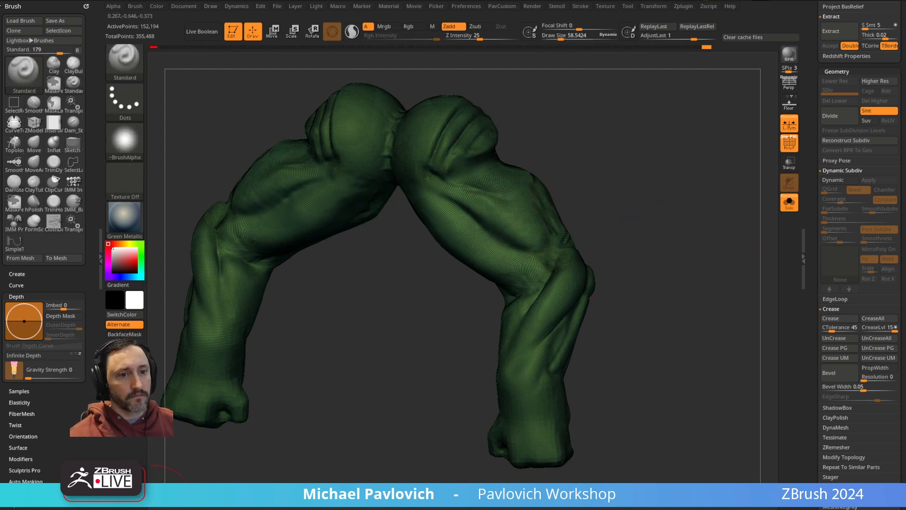
# Step: Display the arms in SkinShade4 material without the polyframe and enable Use Polypaint in the ZRemesher settings
pyautogui.scroll(-5, 840, 283)
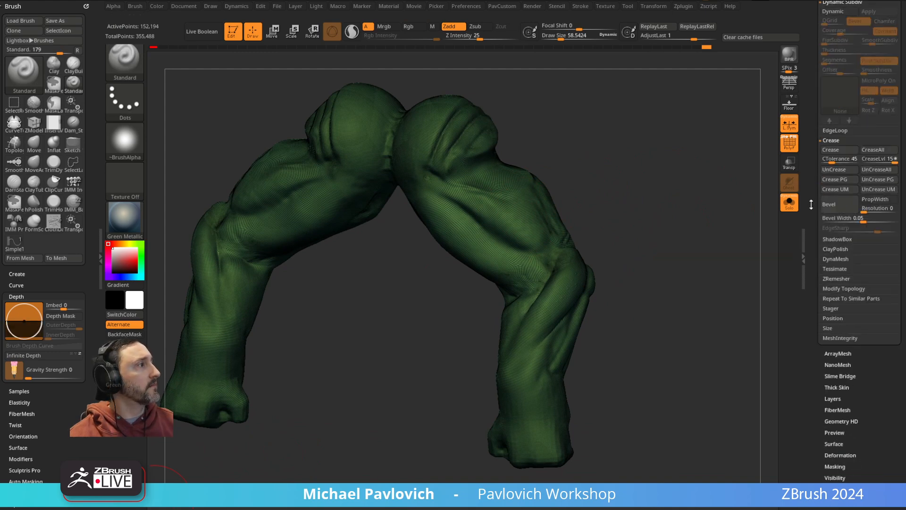
pyautogui.click(835, 280)
pyautogui.hotkey('shift', 'f')
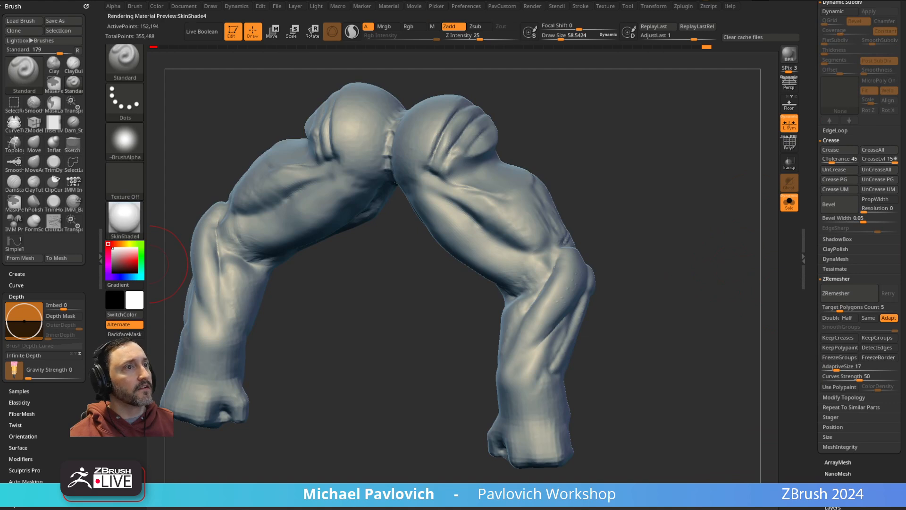
pyautogui.click(131, 358)
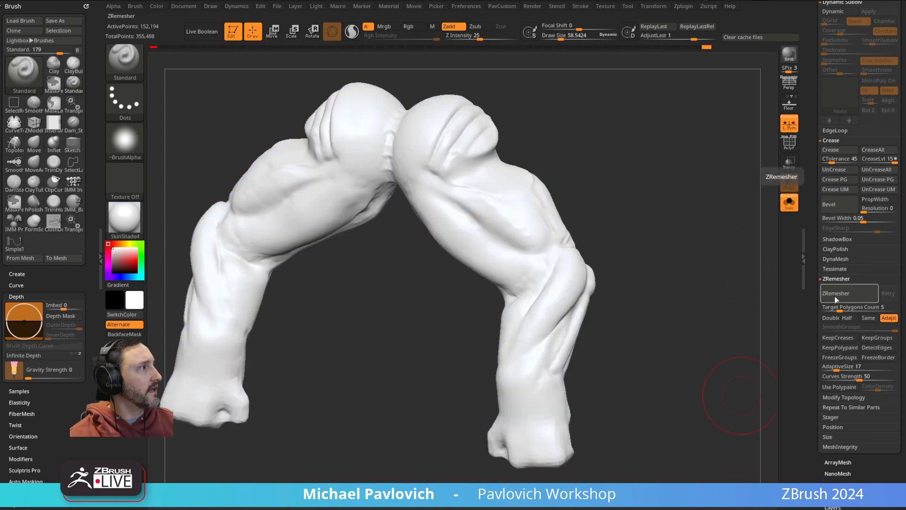
pyautogui.click(839, 387)
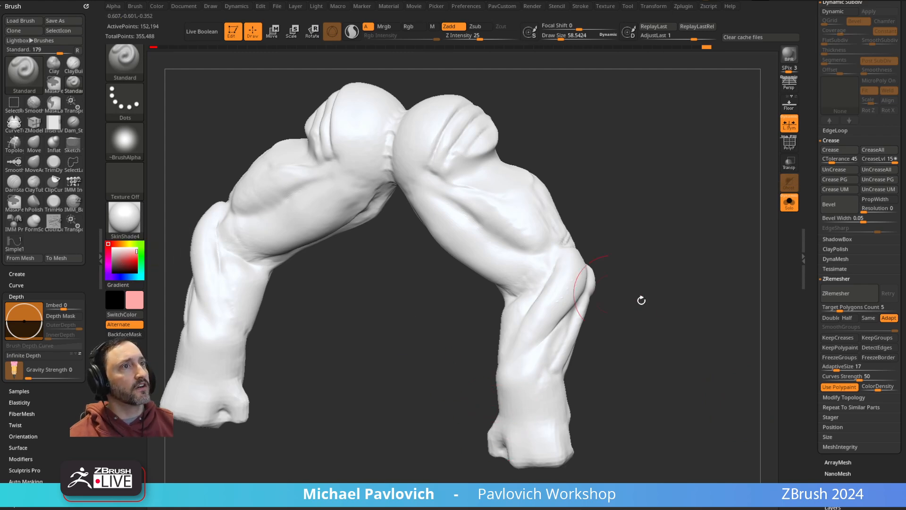
# Step: Set the Standard brush to Rgb without Zadd and paint one fist pink all the way around
pyautogui.keyDown('alt'); pyautogui.moveTo(619, 233); pyautogui.dragTo(612, 202); pyautogui.keyUp('alt')
pyautogui.click(409, 27)
pyautogui.click(449, 26)
pyautogui.moveTo(507, 416)
pyautogui.mouseDown()
pyautogui.moveTo(519, 392)
pyautogui.moveTo(535, 404)
pyautogui.moveTo(552, 380)
pyautogui.mouseUp()
pyautogui.moveTo(698, 330); pyautogui.dragTo(606, 358)
pyautogui.moveTo(568, 420); pyautogui.dragTo(592, 411)
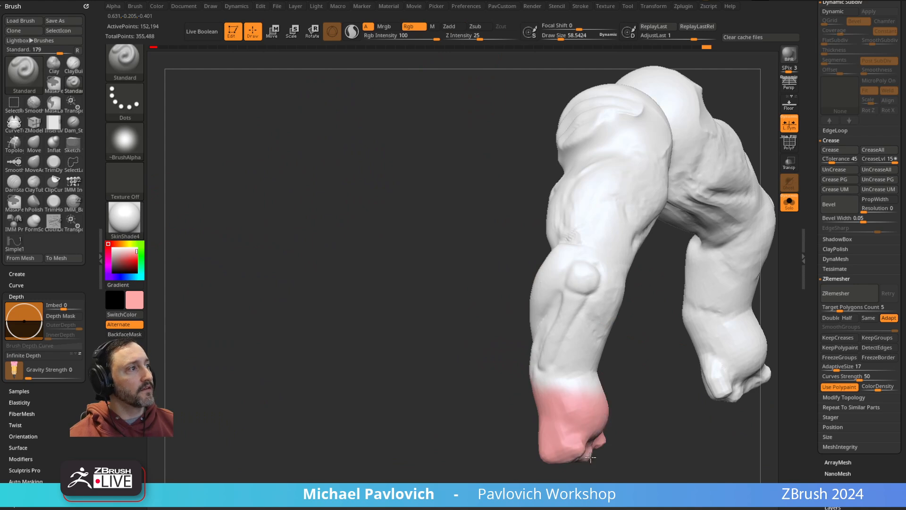
pyautogui.moveTo(381, 413); pyautogui.dragTo(418, 351)
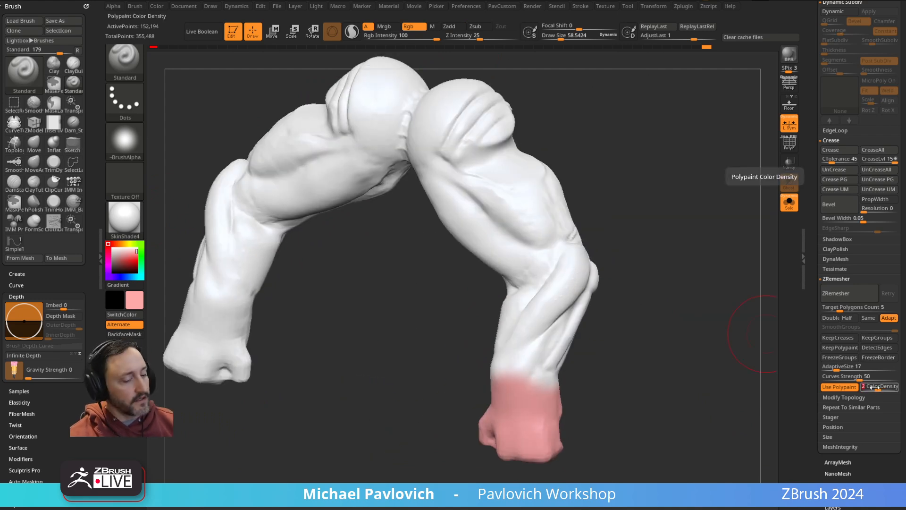
# Step: Lower ZRemesher's ColorDensity to get the cyan density color and paint it over the shoulder on the same arm
pyautogui.moveTo(873, 387); pyautogui.dragTo(872, 387)
pyautogui.keyDown('alt'); pyautogui.moveTo(682, 229); pyautogui.dragTo(660, 268); pyautogui.keyUp('alt')
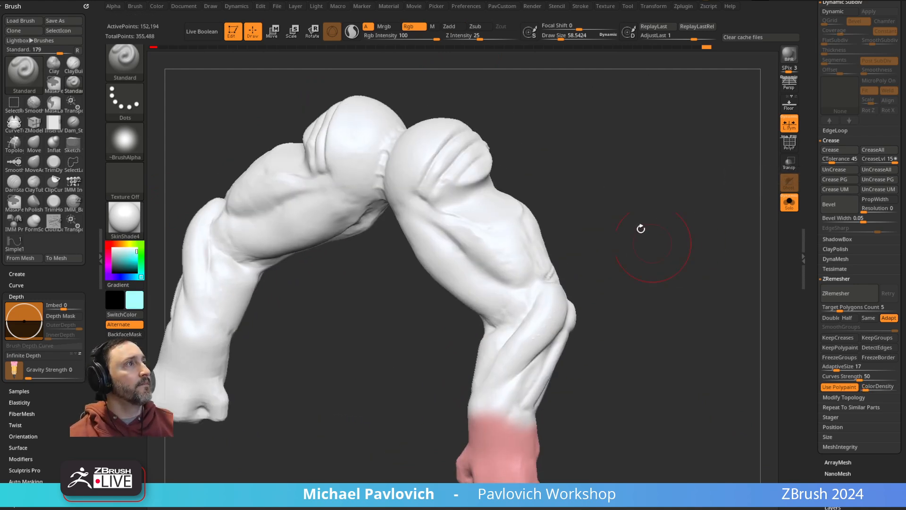
pyautogui.moveTo(448, 162)
pyautogui.mouseDown()
pyautogui.moveTo(459, 142)
pyautogui.moveTo(473, 171)
pyautogui.mouseUp()
pyautogui.moveTo(512, 129)
pyautogui.mouseDown()
pyautogui.moveTo(532, 134)
pyautogui.moveTo(516, 142)
pyautogui.moveTo(575, 133)
pyautogui.mouseUp()
pyautogui.moveTo(482, 144)
pyautogui.mouseDown()
pyautogui.moveTo(460, 178)
pyautogui.moveTo(491, 191)
pyautogui.mouseUp()
# Step: Mirror the arms and apply Mirror And Weld so both sides carry the pink and cyan polypaint
pyautogui.press('`')
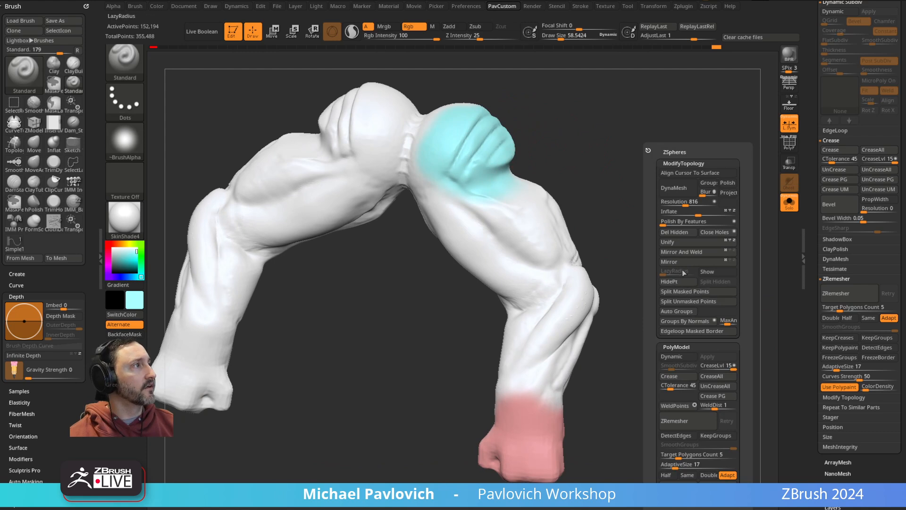
pyautogui.click(684, 262)
pyautogui.click(684, 252)
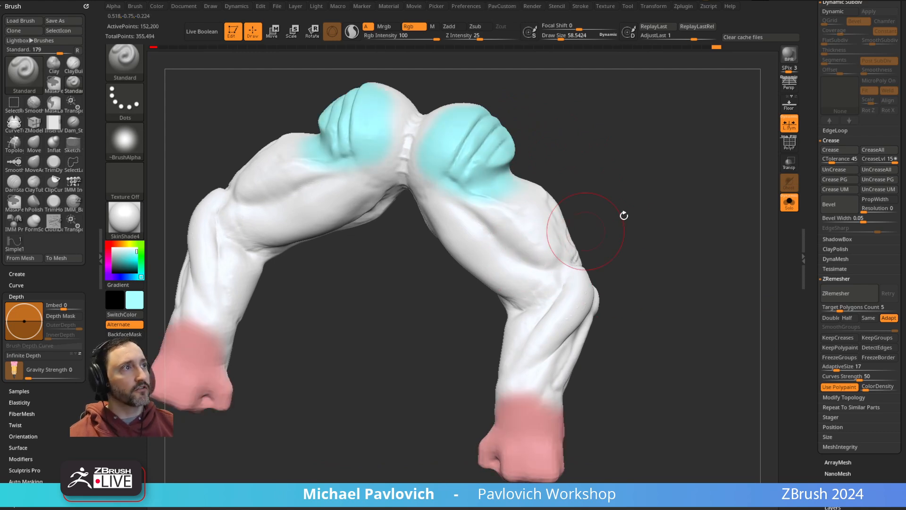
pyautogui.moveTo(589, 227); pyautogui.dragTo(655, 234)
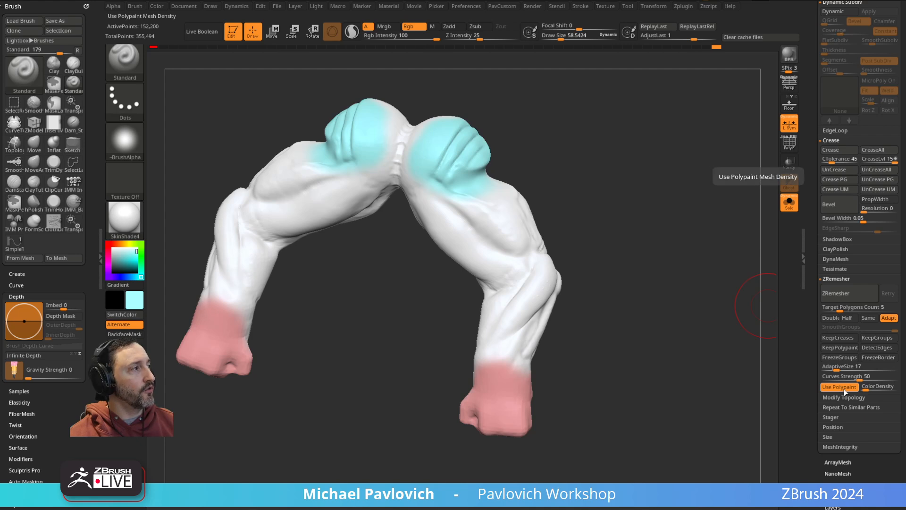
# Step: Leave ZRemesher's Half option off and set the Target Polygons Count to about 17.17
pyautogui.click(848, 320)
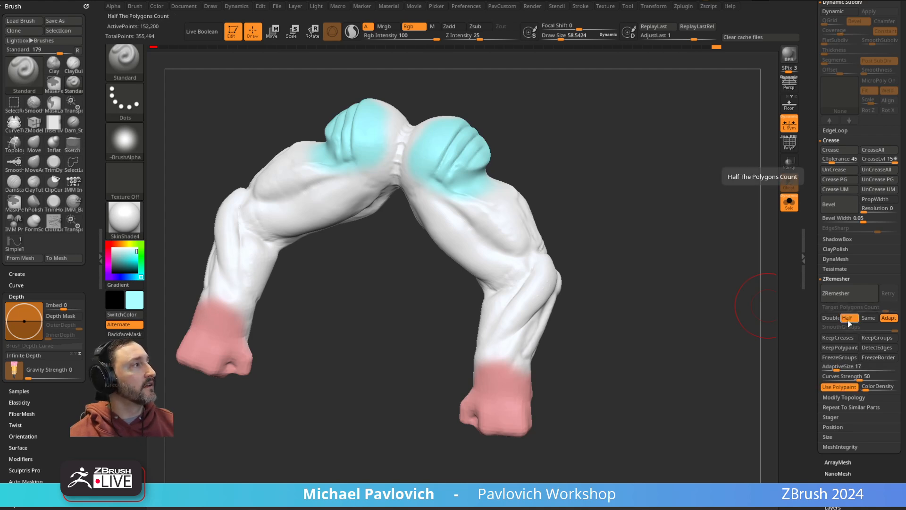
pyautogui.click(848, 321)
pyautogui.click(853, 309)
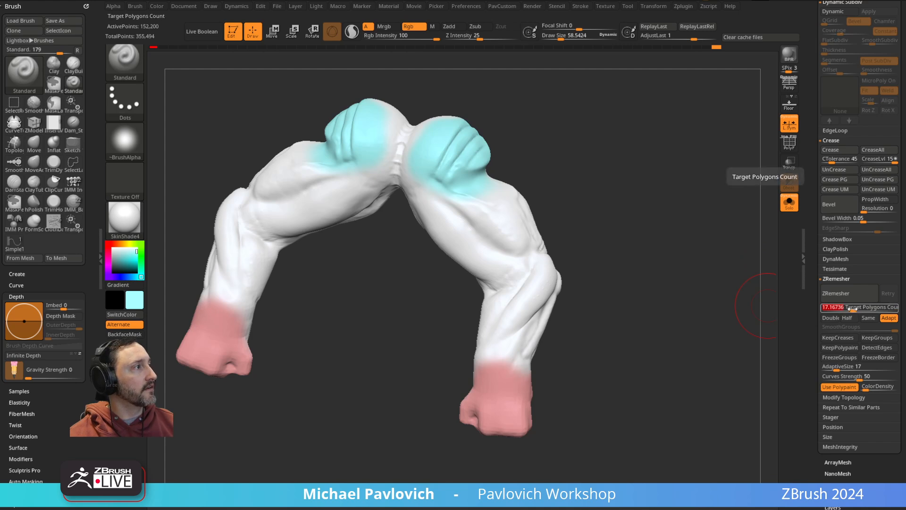
# Step: Abort a remesh of the symmetrically painted arms, undo Mirror And Weld, and ZRemesh them with polypaint on one side only
pyautogui.click(849, 293)
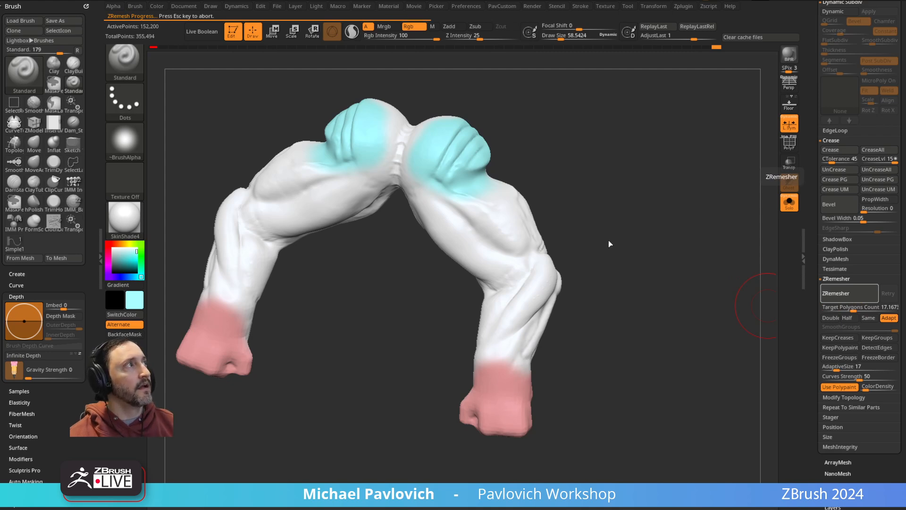
pyautogui.press('Escape')
pyautogui.press('ctrl')
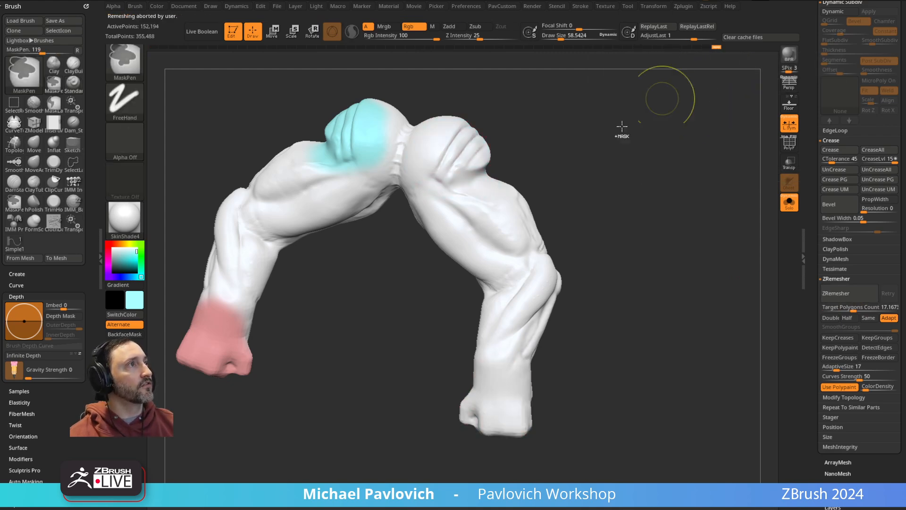
pyautogui.click(789, 141)
pyautogui.click(844, 294)
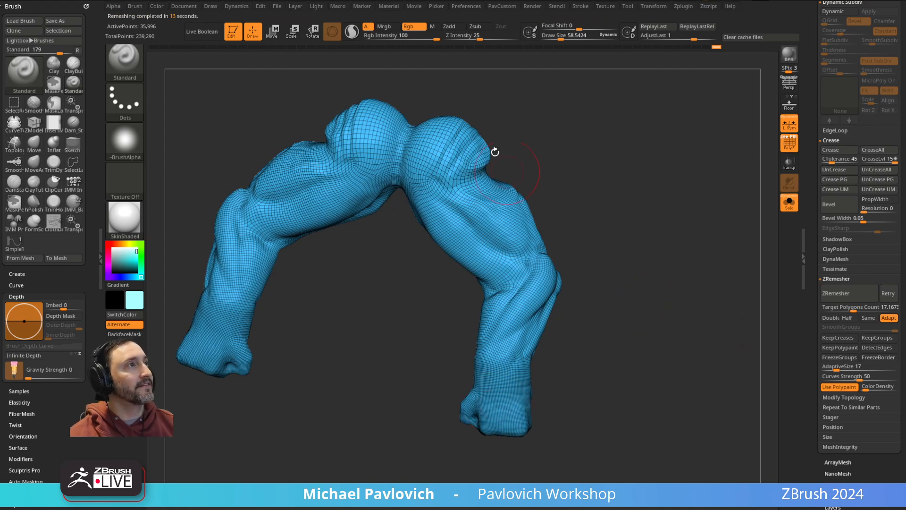
# Step: Subdivide the remeshed arms twice, projecting the original detail and polypaint back on, and check the polypaint against the wireframe
pyautogui.press('4')
pyautogui.click(650, 420)
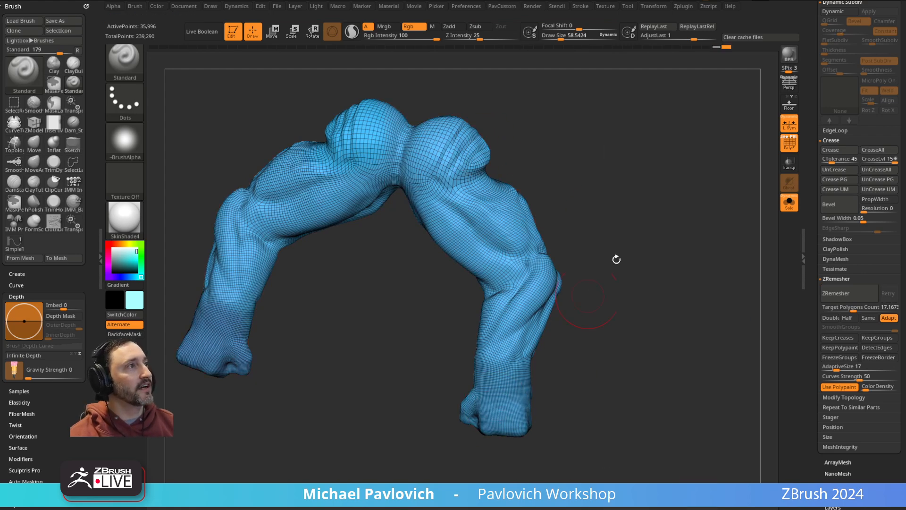
pyautogui.press('4')
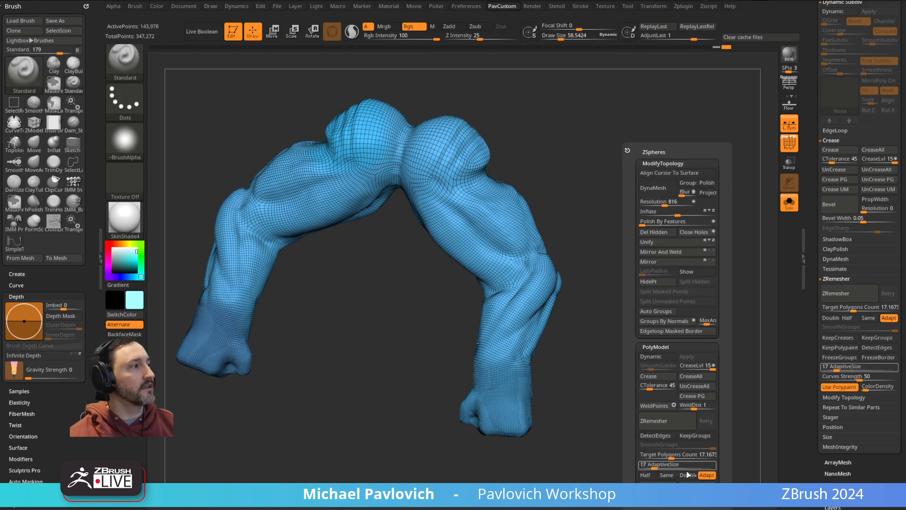
pyautogui.hotkey('ctrl', 'd')
pyautogui.press('4')
pyautogui.click(789, 142)
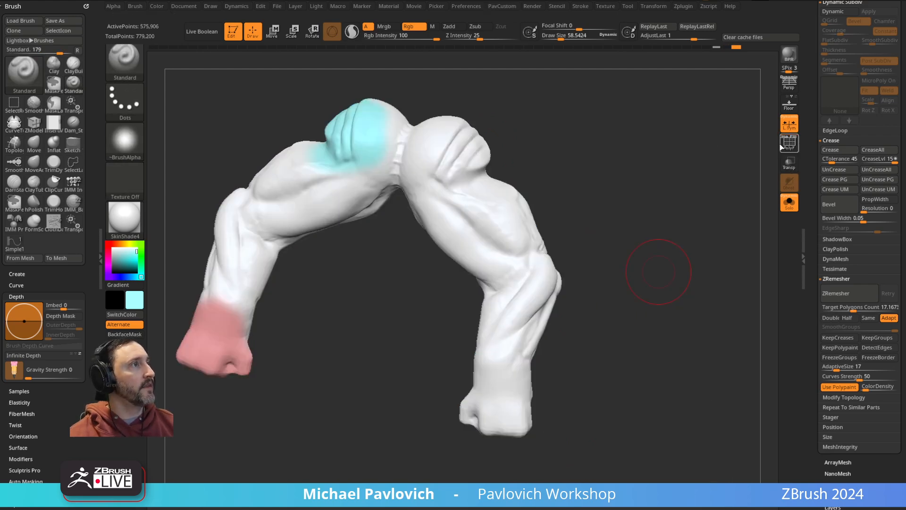
pyautogui.moveTo(669, 216); pyautogui.dragTo(745, 192)
pyautogui.hotkey('shift', 'f')
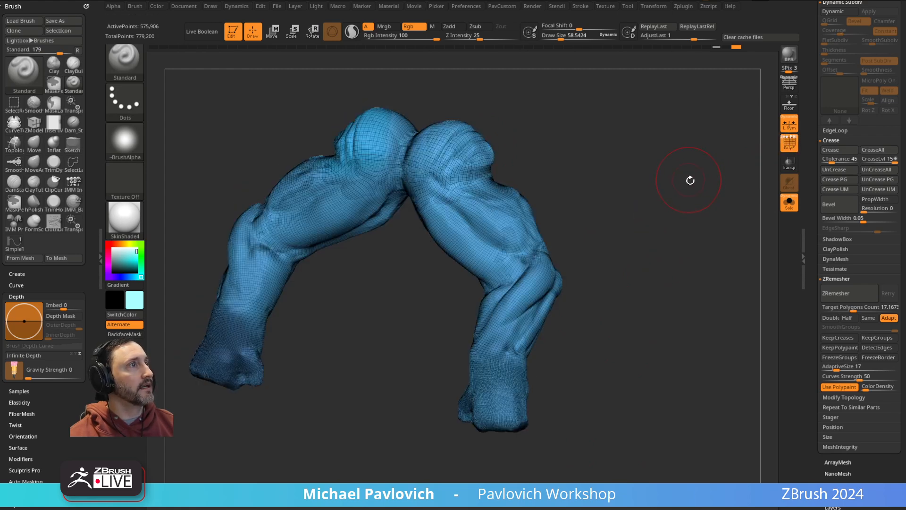
# Step: Enable Transp and hide the polyframe so the arms show without their wireframe, with the Subtool list in view
pyautogui.moveTo(822, 155); pyautogui.dragTo(827, 331)
pyautogui.keyDown('shift'); pyautogui.click(883, 264); pyautogui.keyUp('shift')
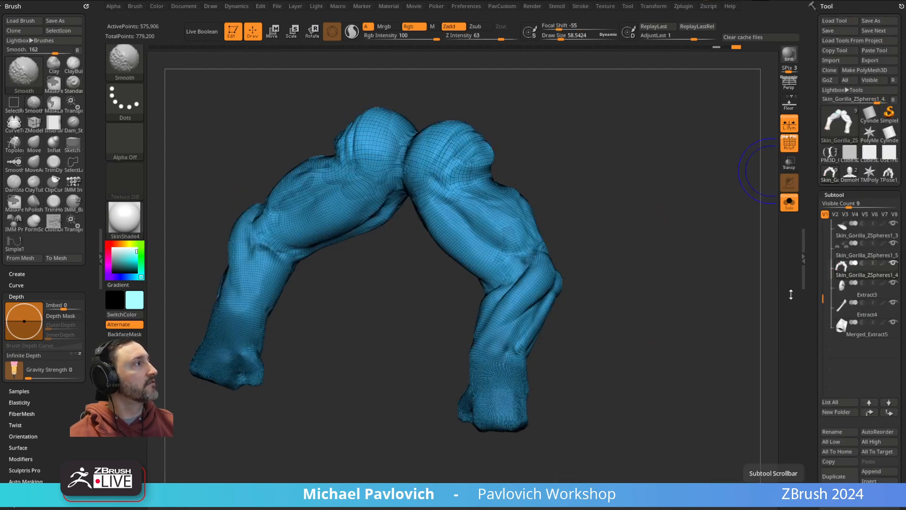
pyautogui.click(790, 161)
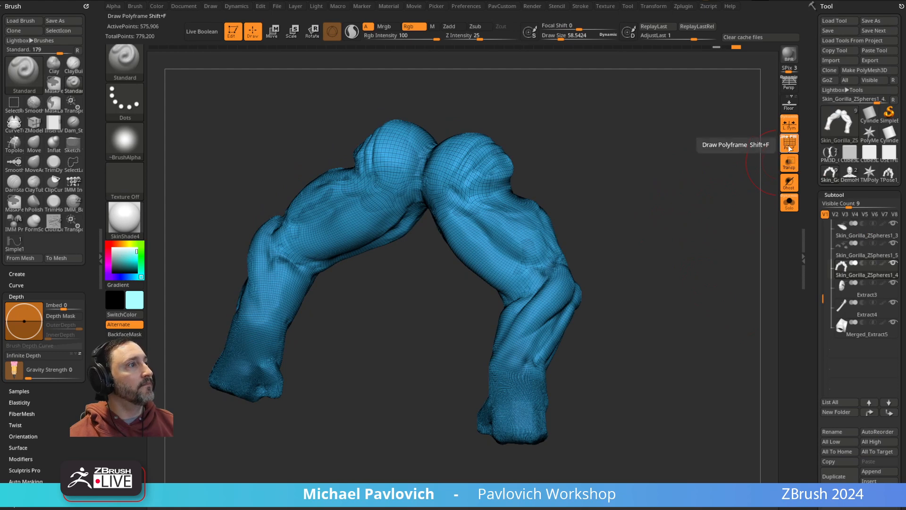
pyautogui.click(789, 144)
pyautogui.moveTo(585, 179); pyautogui.dragTo(606, 170)
pyautogui.press('[')
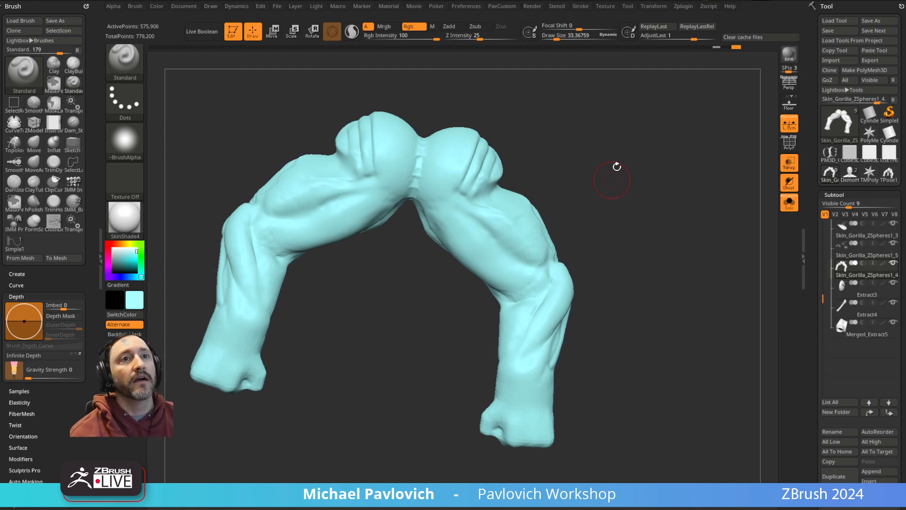
pyautogui.click(789, 144)
pyautogui.moveTo(722, 173)
pyautogui.keyDown('ctrl'); pyautogui.mouseDown(button='right')
pyautogui.moveTo(714, 202)
pyautogui.moveTo(699, 209)
pyautogui.mouseUp(button='right'); pyautogui.keyUp('ctrl')
pyautogui.click(790, 146)
# Step: Carve a test groove down the upper arm with the DamStandard brush at a draw size of about 38.34
pyautogui.press('b')
pyautogui.press('d')
pyautogui.press('s')
pyautogui.press('[')
pyautogui.press('[')
pyautogui.moveTo(469, 252); pyautogui.dragTo(497, 353)
pyautogui.moveTo(653, 238)
pyautogui.keyDown('alt'); pyautogui.mouseDown(button='right')
pyautogui.moveTo(633, 218)
pyautogui.moveTo(642, 224)
pyautogui.moveTo(640, 207)
pyautogui.mouseUp(button='right'); pyautogui.keyUp('alt')
pyautogui.hotkey('ctrl', 'z')
pyautogui.press('s')
pyautogui.moveTo(444, 285); pyautogui.dragTo(450, 285)
pyautogui.moveTo(449, 244); pyautogui.dragTo(491, 337)
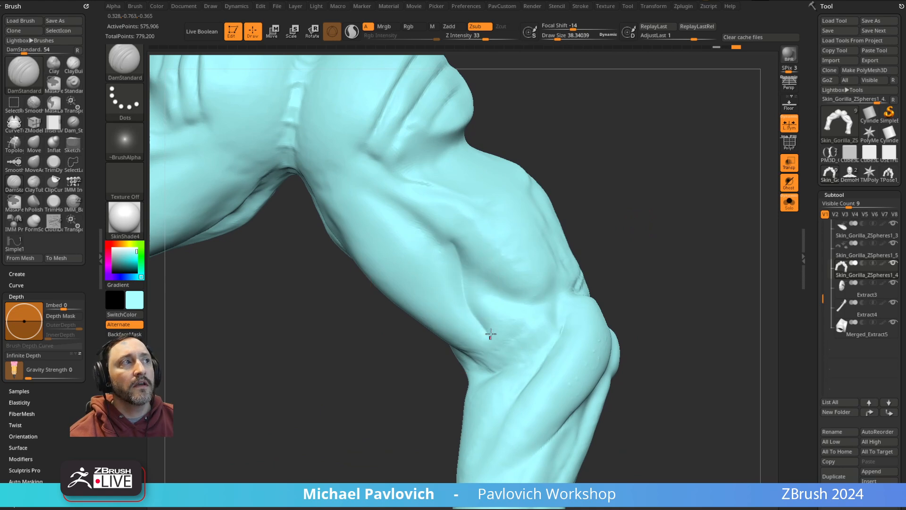
# Step: Carve and smooth a finer crease at the inner elbow with a draw size of about 24.49, and undo the test strokes
pyautogui.keyDown('alt'); pyautogui.moveTo(572, 283); pyautogui.dragTo(544, 271, button='right'); pyautogui.keyUp('alt')
pyautogui.press('s')
pyautogui.moveTo(467, 318); pyautogui.dragTo(486, 368)
pyautogui.moveTo(623, 230); pyautogui.dragTo(589, 240, button='right')
pyautogui.keyDown('shift'); pyautogui.moveTo(502, 297); pyautogui.dragTo(479, 358); pyautogui.keyUp('shift')
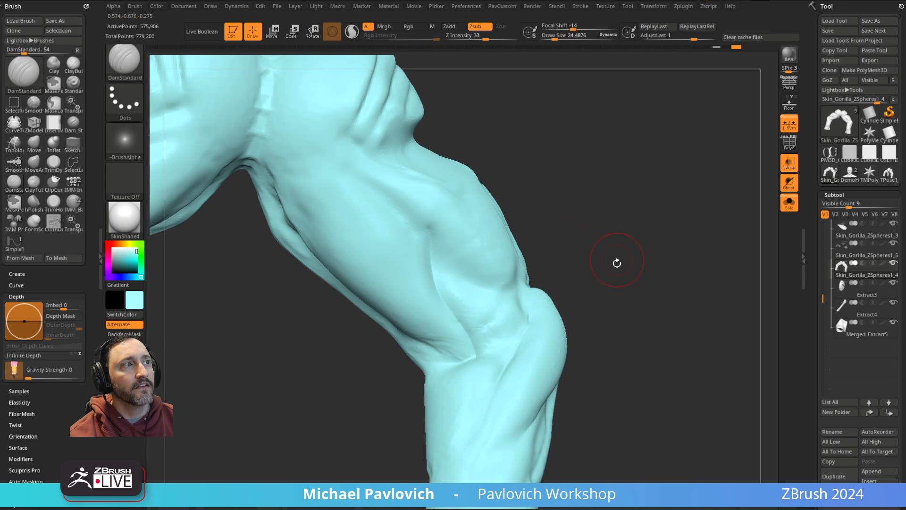
pyautogui.moveTo(617, 259); pyautogui.dragTo(615, 255, button='right')
pyautogui.hotkey('ctrl', 'z')
pyautogui.hotkey('ctrl', 'z')
pyautogui.hotkey('ctrl', 'z')
pyautogui.keyDown('alt'); pyautogui.moveTo(595, 187); pyautogui.dragTo(584, 248, button='right'); pyautogui.keyUp('alt')
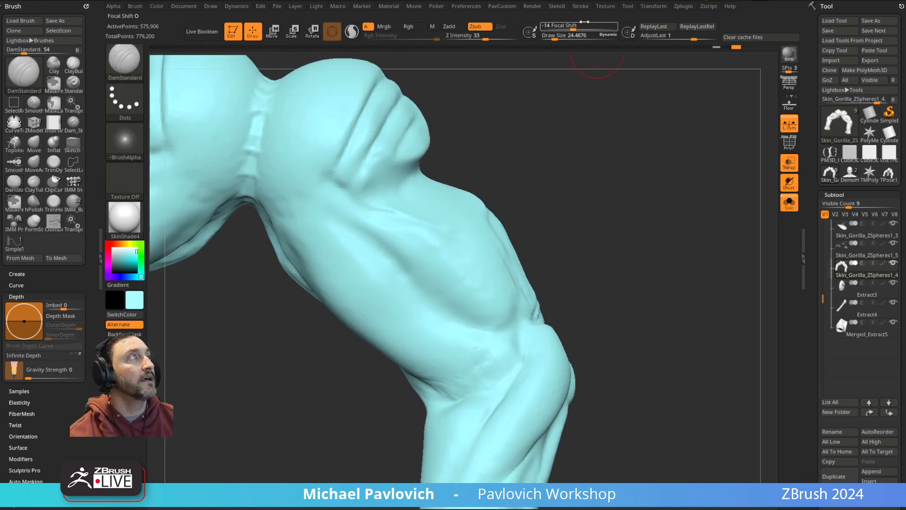
# Step: Raise LazySnap in the Lazy Mouse settings, try continuing a groove down the upper arm from its end point, and undo it
pyautogui.click(581, 6)
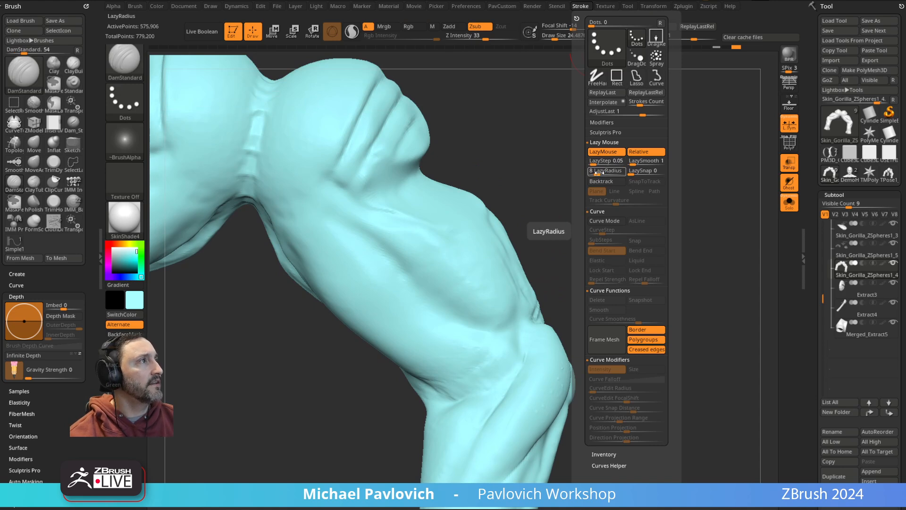
pyautogui.moveTo(632, 172); pyautogui.dragTo(647, 173)
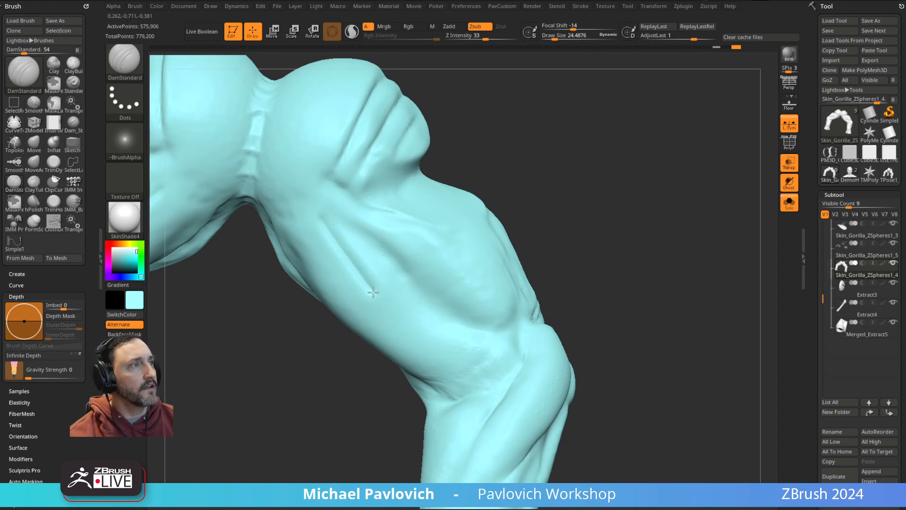
pyautogui.press('ctrl')
pyautogui.moveTo(373, 292); pyautogui.dragTo(451, 332)
pyautogui.hotkey('ctrl', 'z')
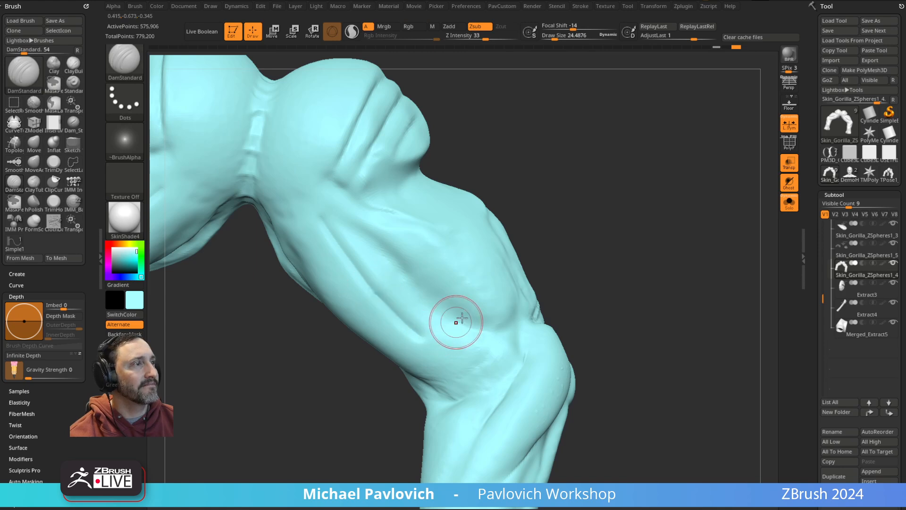
pyautogui.press('shift')
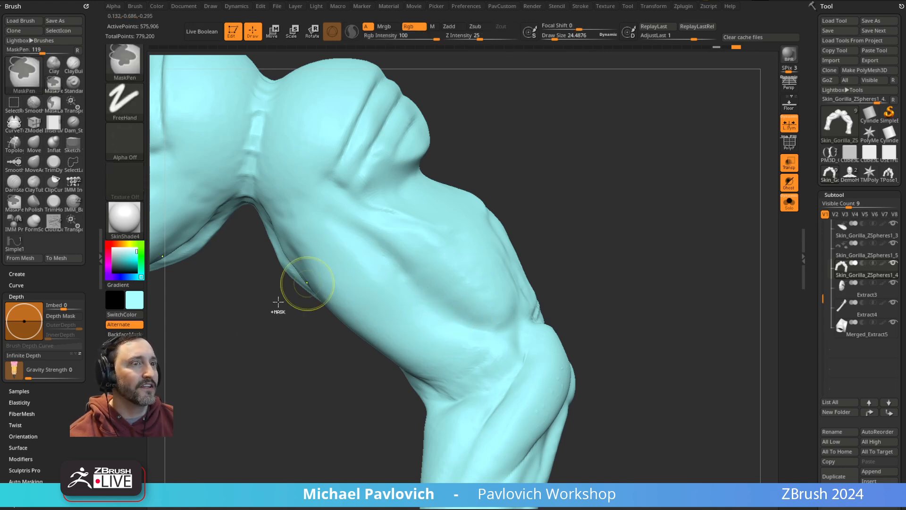
# Step: Review the DamStandard brush's Tablet Pressure settings
pyautogui.scroll(-4, 31, 411)
pyautogui.click(26, 398)
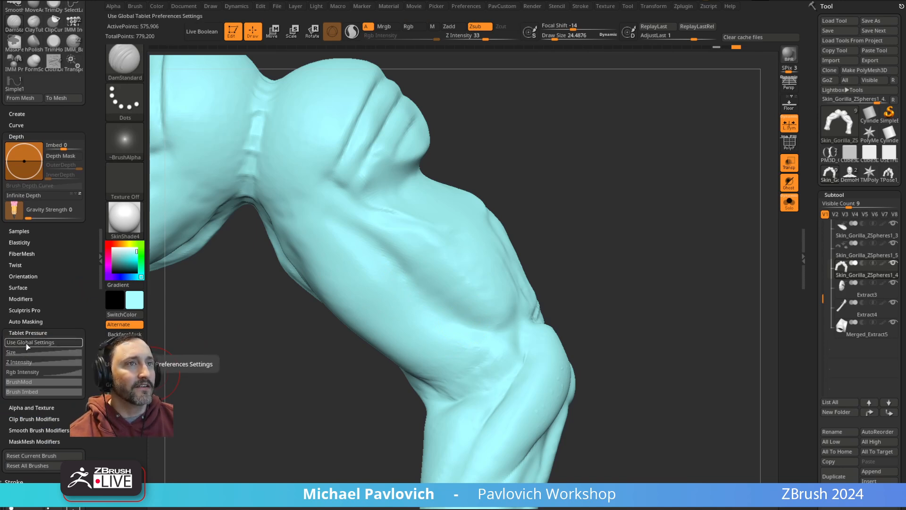
pyautogui.click(28, 333)
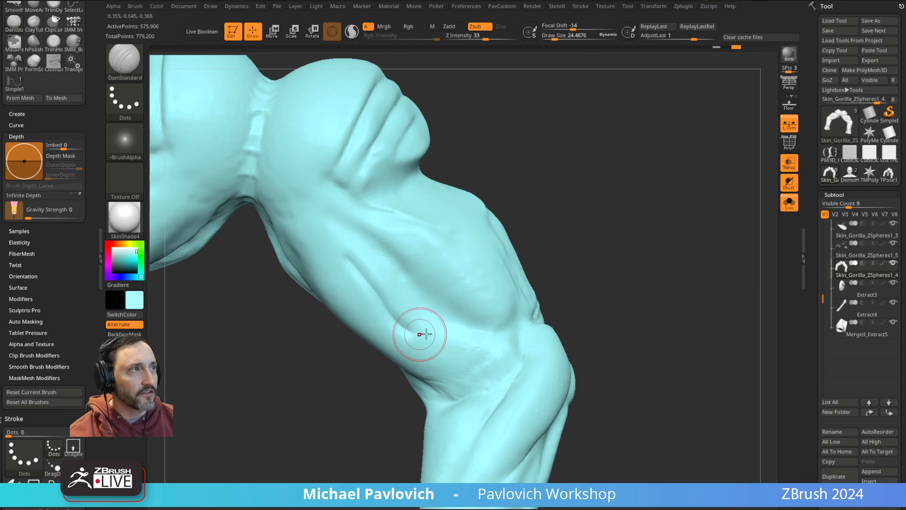
# Step: Try resuming a groove along the upper arm towards the elbow in separate strokes, and undo the strokes
pyautogui.moveTo(428, 341); pyautogui.dragTo(482, 350)
pyautogui.moveTo(580, 277)
pyautogui.mouseDown()
pyautogui.moveTo(574, 261)
pyautogui.moveTo(568, 279)
pyautogui.mouseUp()
pyautogui.moveTo(344, 259); pyautogui.dragTo(417, 329)
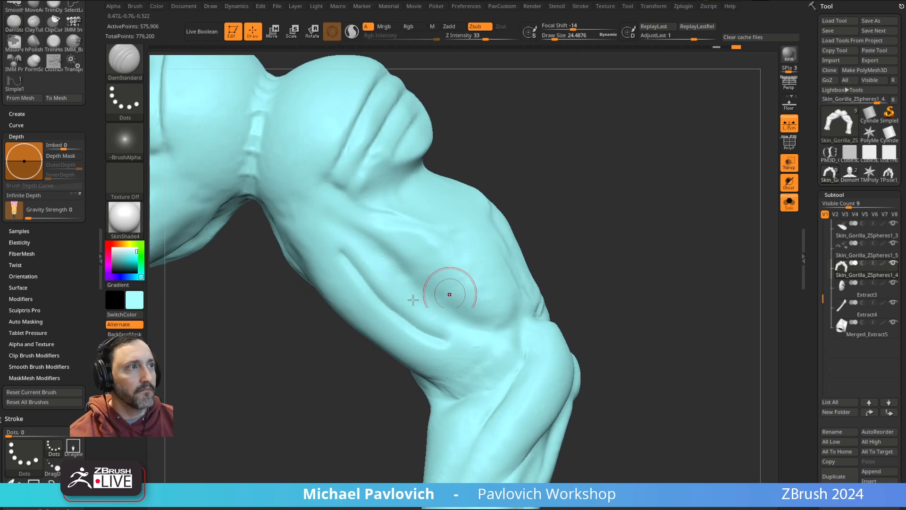
pyautogui.moveTo(574, 247); pyautogui.dragTo(581, 237)
pyautogui.hotkey('ctrl', 'z')
pyautogui.hotkey('ctrl', 'z')
# Step: Carve one long groove down the upper arm, resuming it near the elbow from a changed viewing angle
pyautogui.moveTo(333, 243)
pyautogui.mouseDown()
pyautogui.moveTo(396, 329)
pyautogui.moveTo(430, 349)
pyautogui.mouseUp()
pyautogui.moveTo(598, 269); pyautogui.dragTo(435, 364)
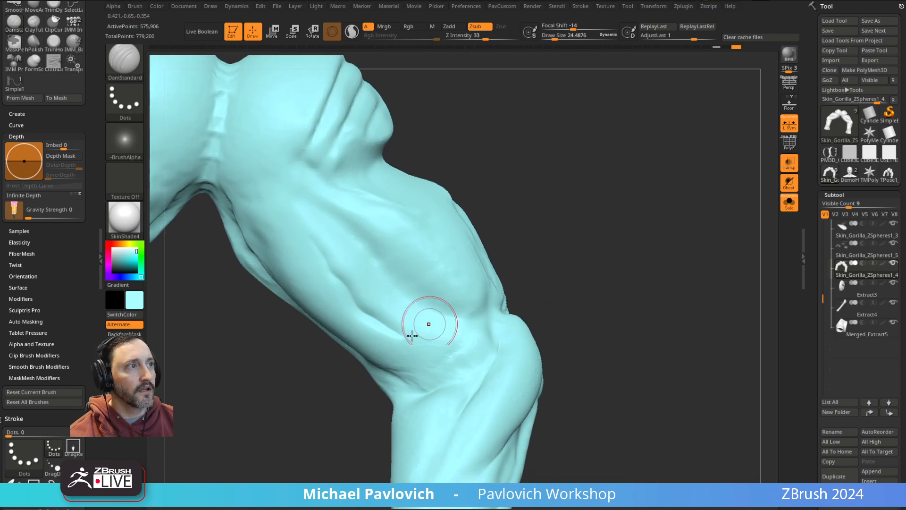
pyautogui.moveTo(545, 277); pyautogui.dragTo(516, 293)
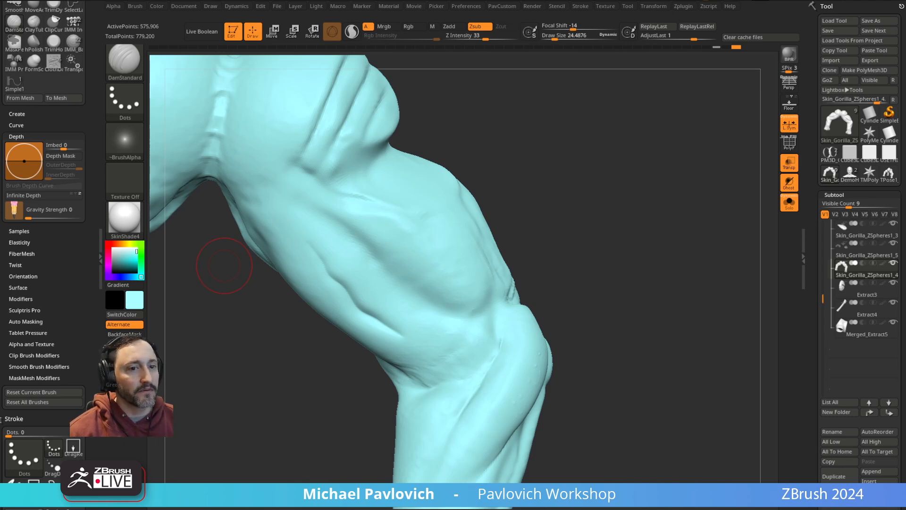
# Step: Switch to the browser and open the Intro to ZBrush - New and Updated! playlist from the YouTube channel
pyautogui.moveTo(623, 509); pyautogui.dragTo(688, 76)
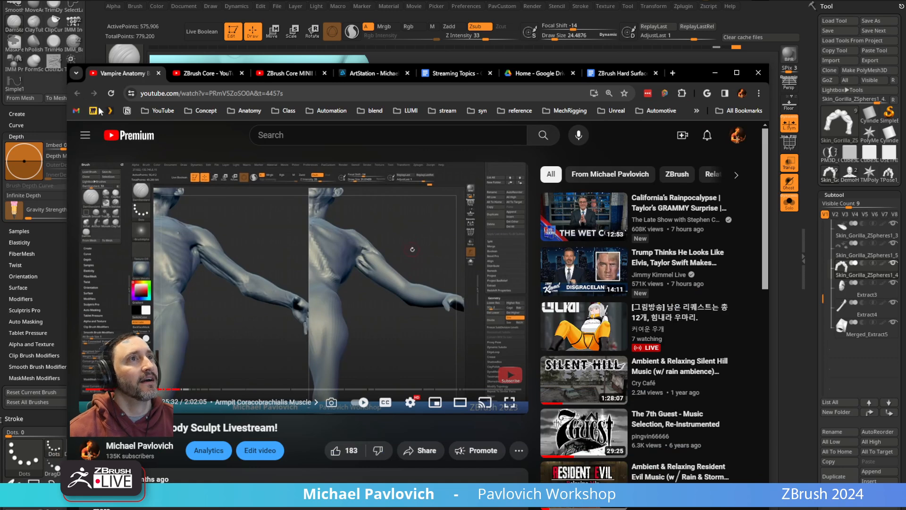
pyautogui.click(160, 111)
pyautogui.click(163, 180)
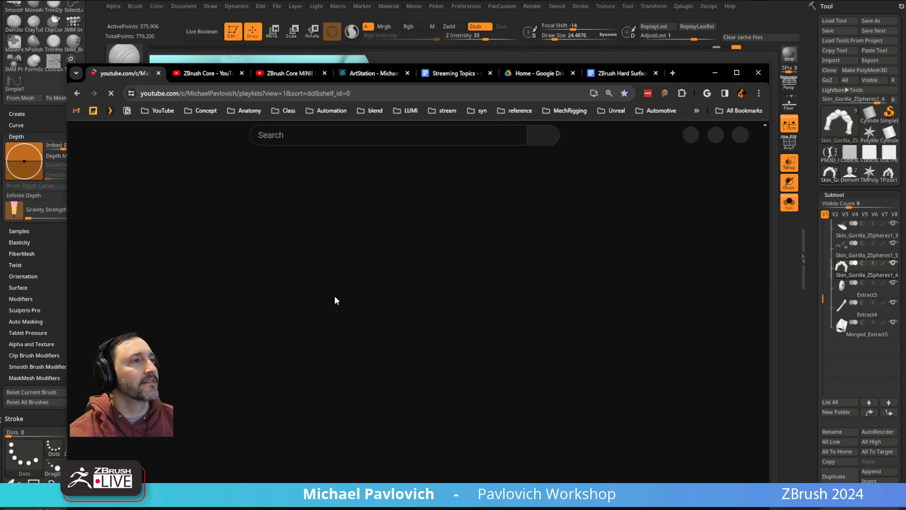
pyautogui.click(160, 112)
pyautogui.click(170, 126)
pyautogui.scroll(-5, 304, 341)
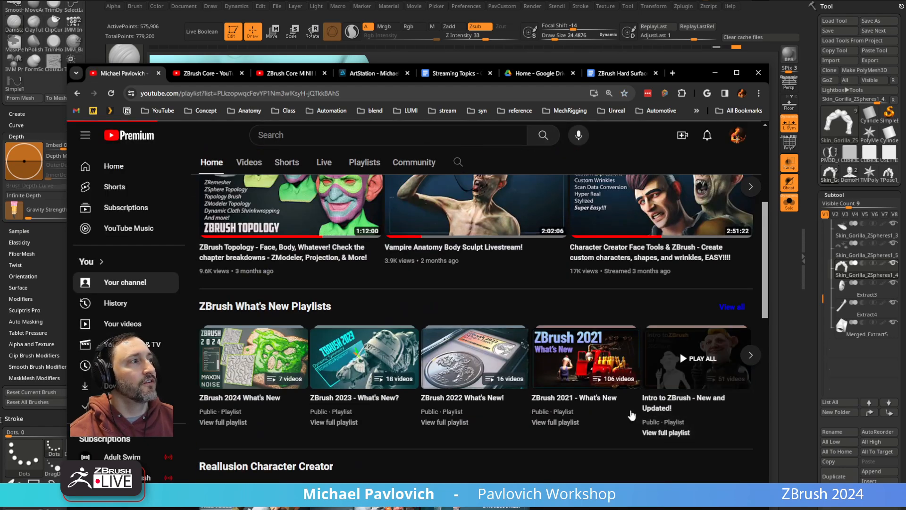
pyautogui.click(651, 431)
pyautogui.scroll(-10, 535, 335)
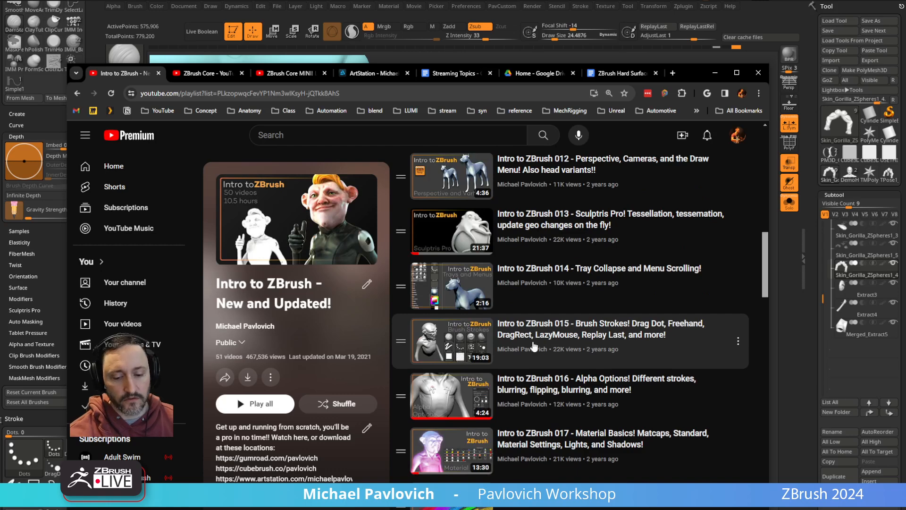
# Step: Find "custom" within the playlist page, go to the second match, and select the page's address
pyautogui.hotkey('ctrl', 'f')
pyautogui.write('custom')
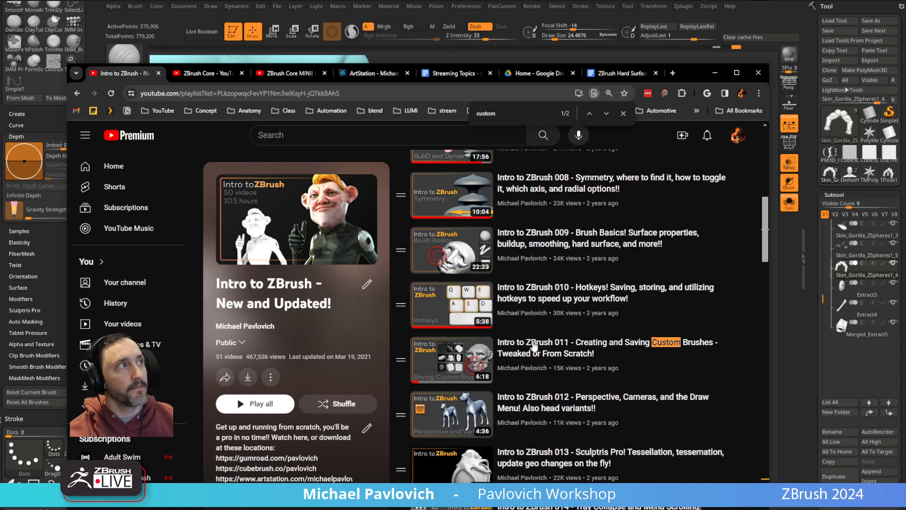
pyautogui.click(607, 113)
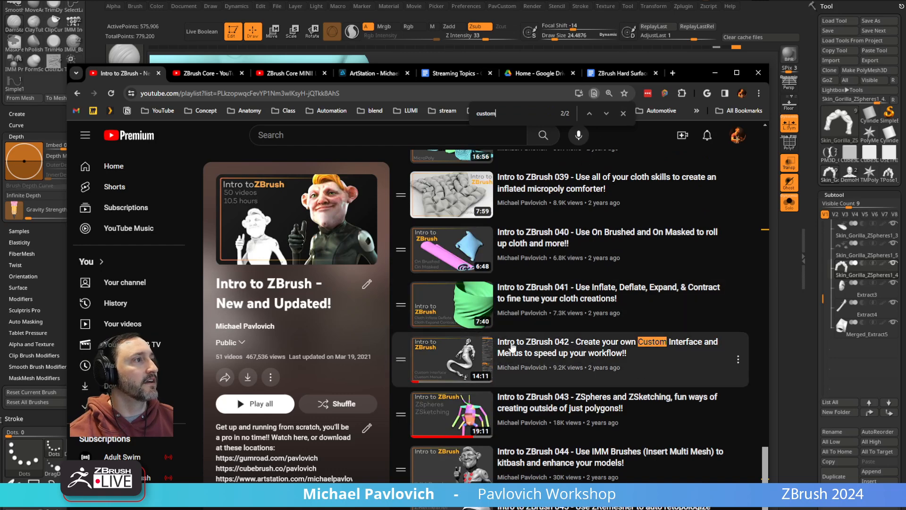
pyautogui.click(387, 93)
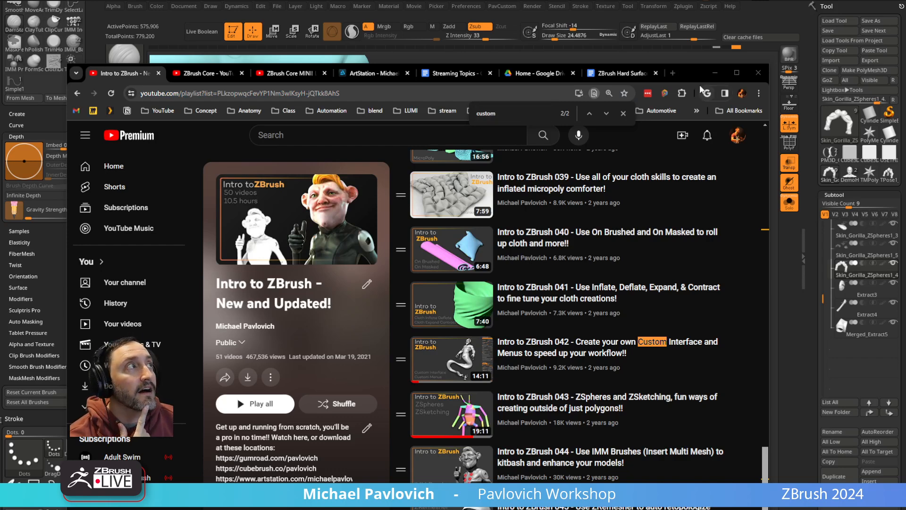
# Step: Return to ZBrush and examine the arm's wireframe, leaving the polyframe hidden
pyautogui.click(715, 73)
pyautogui.hotkey('shift', 'f')
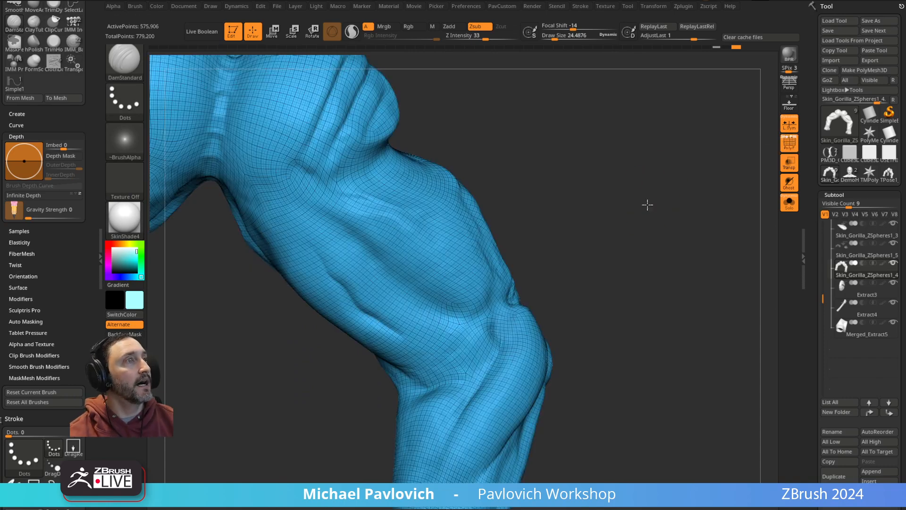
pyautogui.moveTo(652, 209); pyautogui.dragTo(638, 208)
pyautogui.moveTo(708, 211); pyautogui.dragTo(745, 222)
pyautogui.click(789, 143)
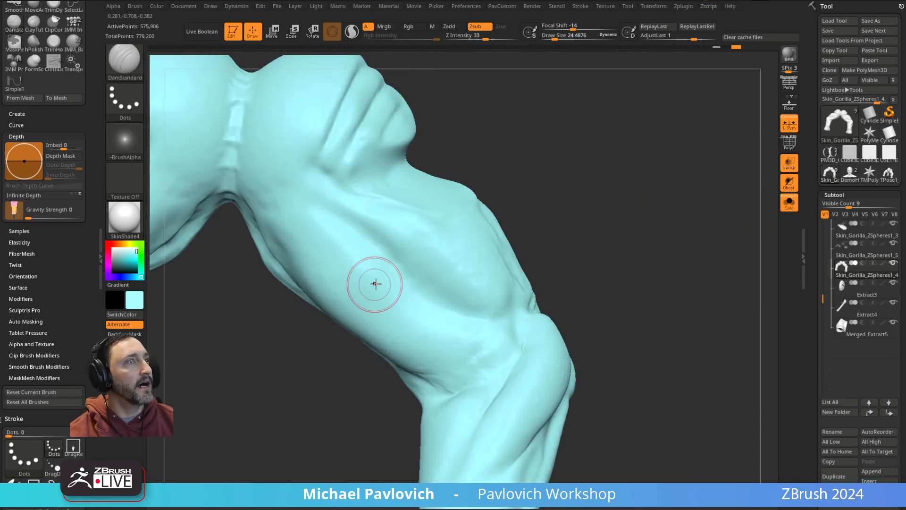
# Step: Set the active color to white and display the arms with the Green Metallic material
pyautogui.click(105, 246)
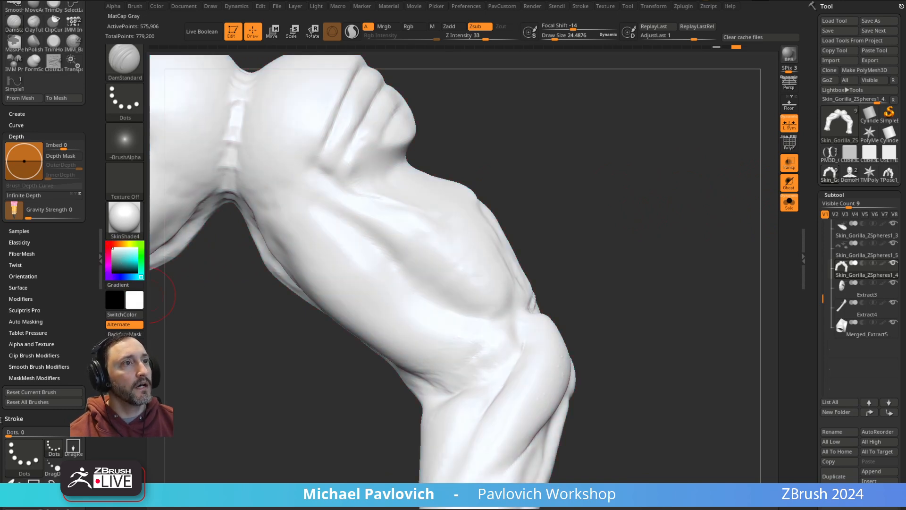
pyautogui.press('2')
pyautogui.moveTo(540, 219); pyautogui.dragTo(521, 227)
# Step: Carve a groove down the upper arm, deepen it by replaying the last stroke twice, and undo everything
pyautogui.moveTo(347, 259)
pyautogui.mouseDown()
pyautogui.moveTo(382, 298)
pyautogui.moveTo(444, 335)
pyautogui.mouseUp()
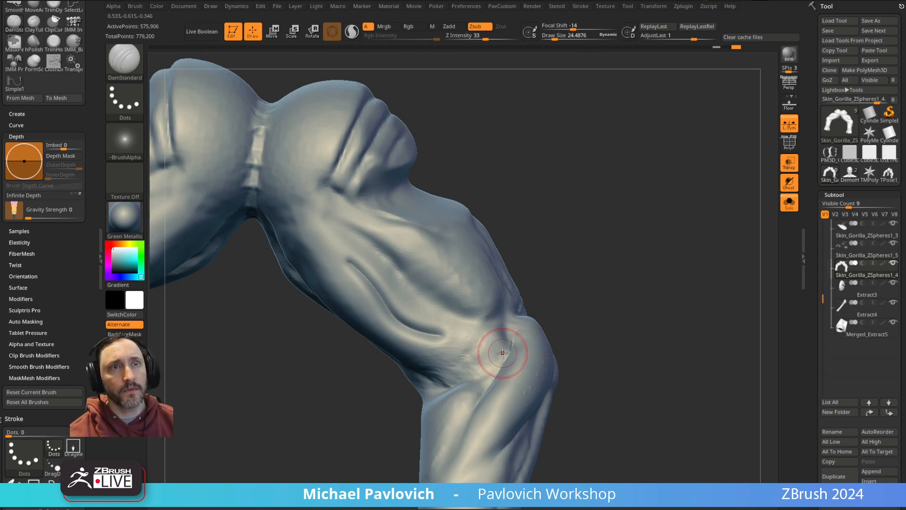
pyautogui.press('1')
pyautogui.press('1')
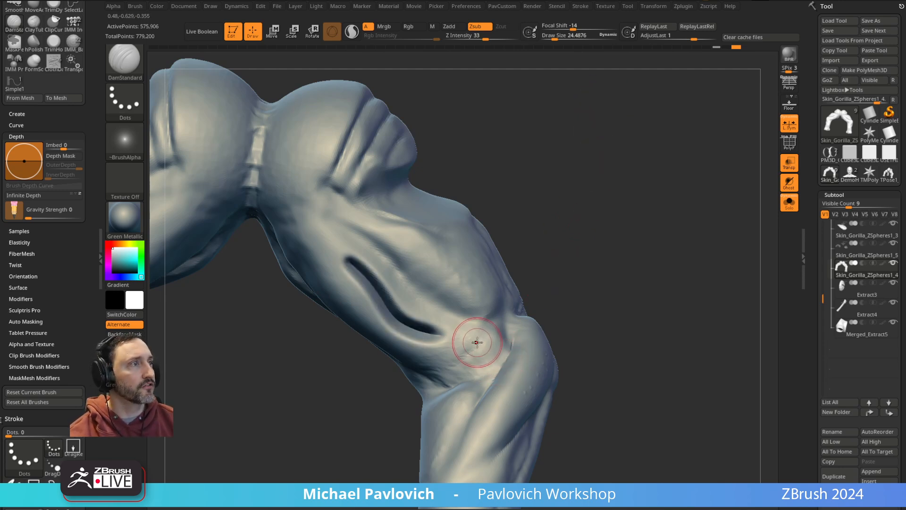
pyautogui.hotkey('ctrl', 'z')
pyautogui.hotkey('ctrl', 'z')
pyautogui.hotkey('ctrl', 'z')
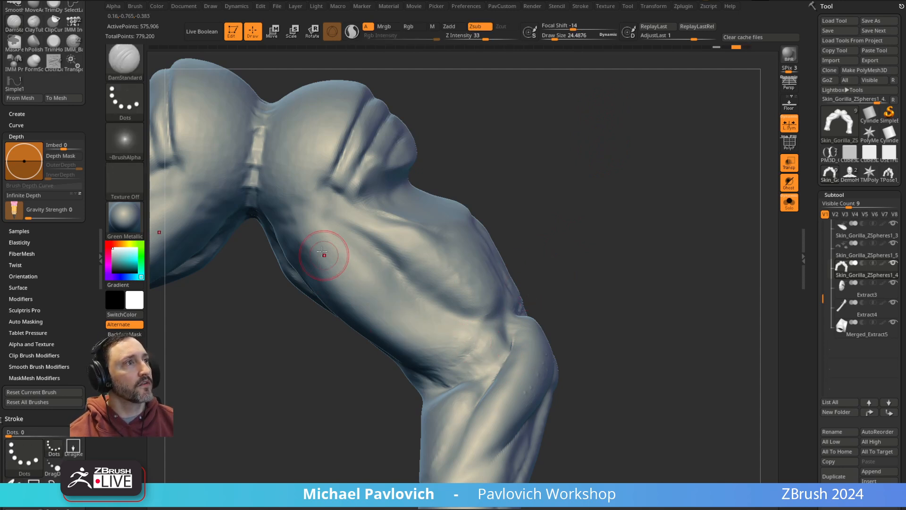
# Step: Carve a groove down the upper arm, strengthen it with AdjustLast at about 2.06, and undo the result
pyautogui.moveTo(325, 257); pyautogui.dragTo(420, 337)
pyautogui.moveTo(693, 38); pyautogui.dragTo(702, 38)
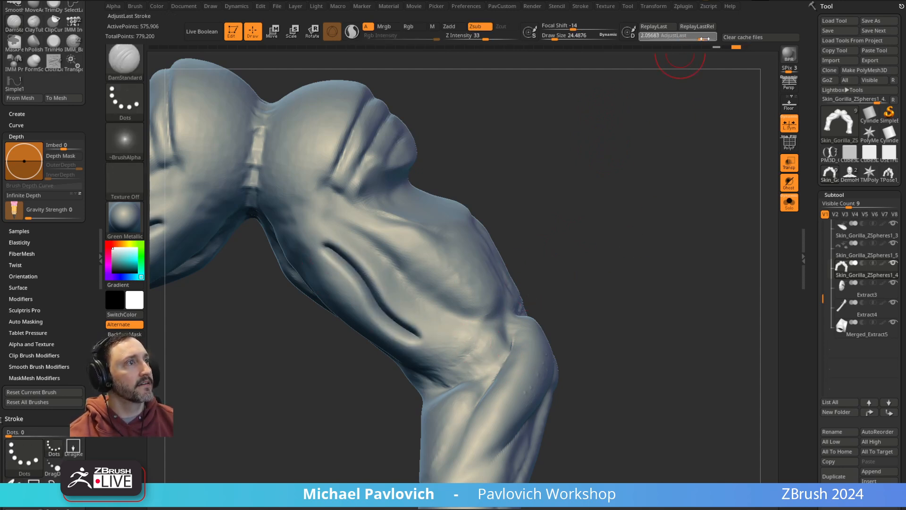
pyautogui.hotkey('ctrl', 'z')
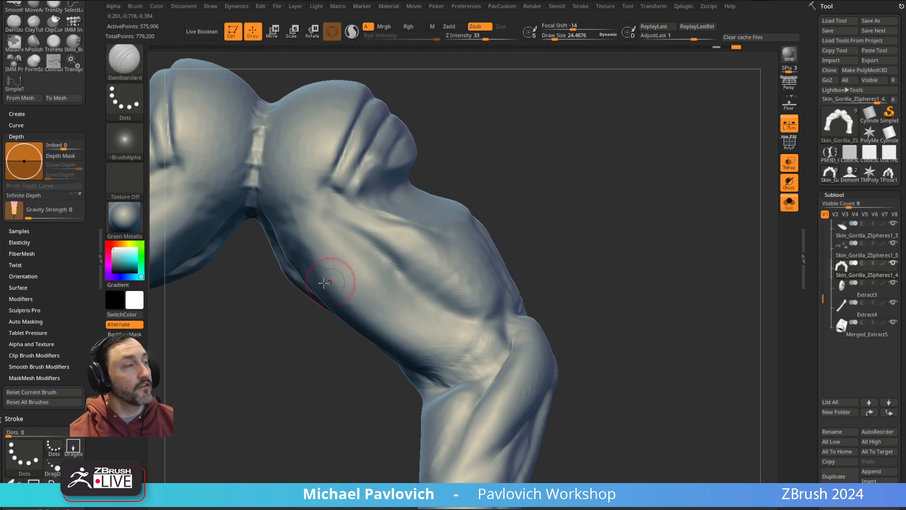
# Step: Carve three short parallel grooves across the upper arm, try AdjustLast on the last one, and undo that adjustment
pyautogui.moveTo(349, 246); pyautogui.dragTo(341, 284)
pyautogui.moveTo(371, 257); pyautogui.dragTo(362, 308)
pyautogui.moveTo(395, 278)
pyautogui.mouseDown()
pyautogui.moveTo(390, 327)
pyautogui.moveTo(406, 347)
pyautogui.mouseUp()
pyautogui.moveTo(694, 39); pyautogui.dragTo(670, 44)
pyautogui.hotkey('ctrl', 'z')
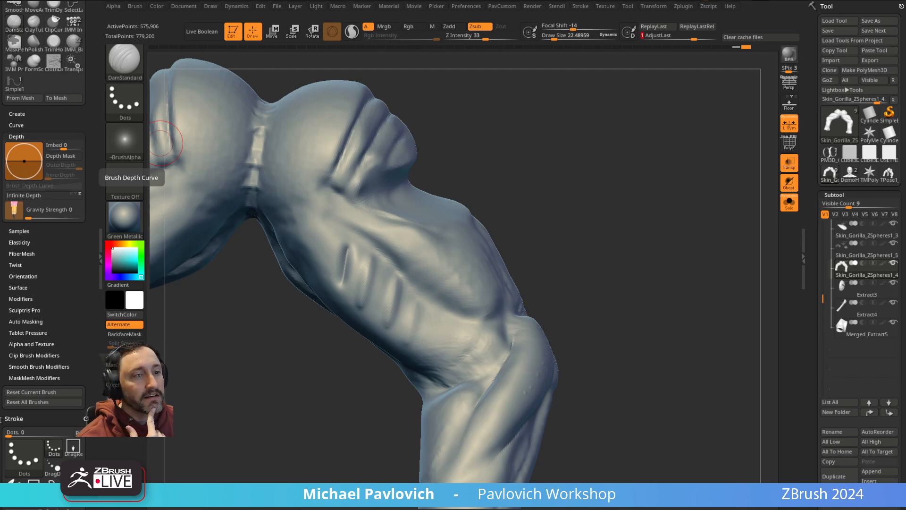
# Step: Switch to the browser, open the YouTube channel's home page, and search the channel for "anatomy"
pyautogui.hotkey('alt', 'Tab')
pyautogui.click(150, 80)
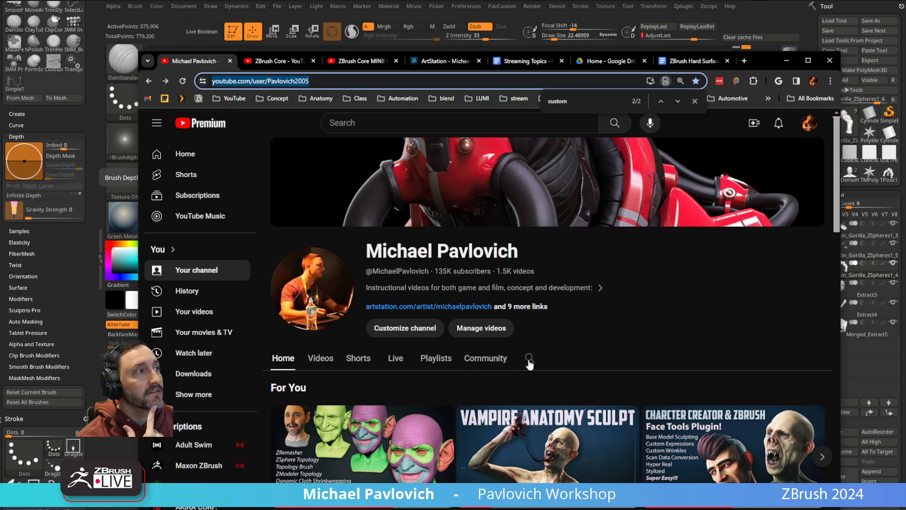
pyautogui.click(529, 359)
pyautogui.write('anatomy')
pyautogui.press('Return')
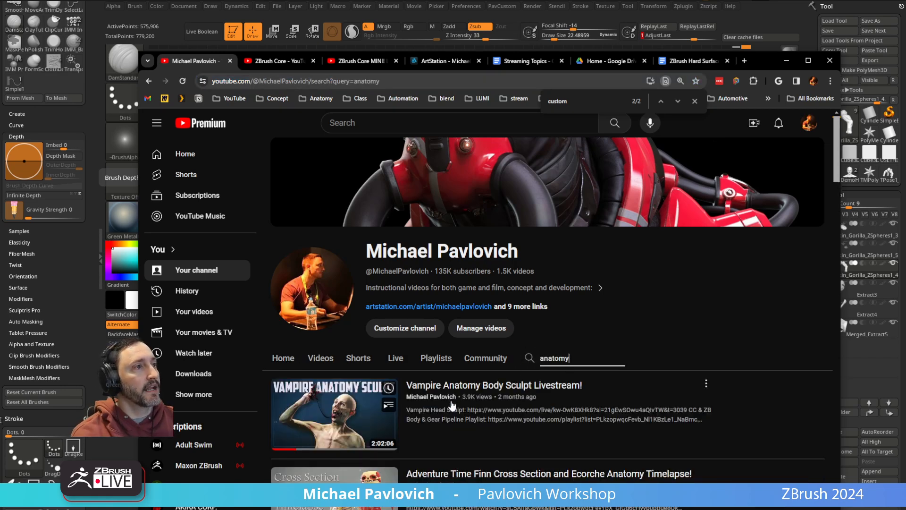
# Step: Look through the channel's anatomy search results and select the results page's address
pyautogui.scroll(-3, 429, 460)
pyautogui.scroll(-4, 428, 458)
pyautogui.scroll(8, 456, 298)
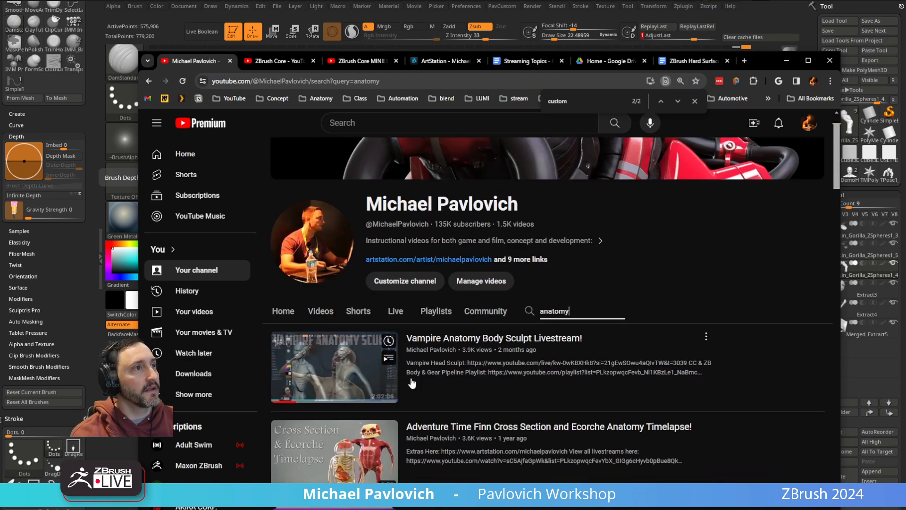
pyautogui.click(397, 80)
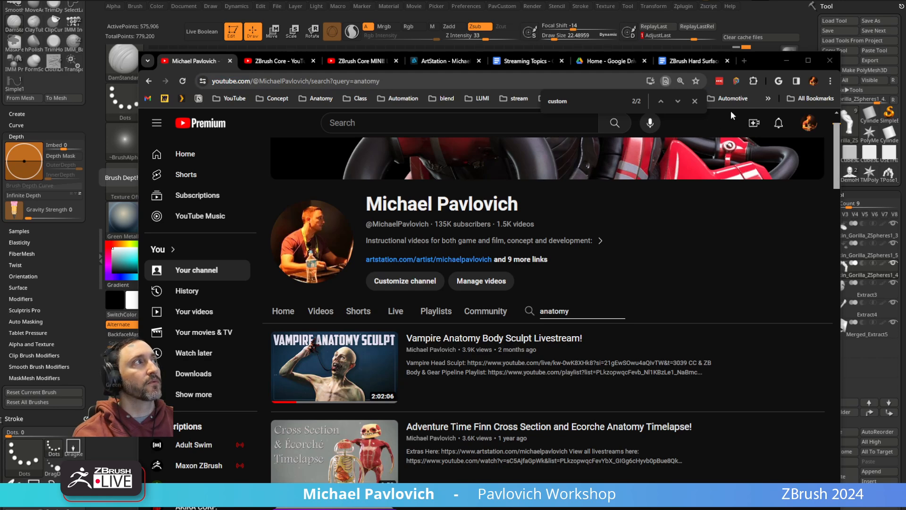
# Step: Switch back to ZBrush and carve short test grooves along the upper arm with the DamStandard brush
pyautogui.moveTo(763, 58); pyautogui.dragTo(764, 0)
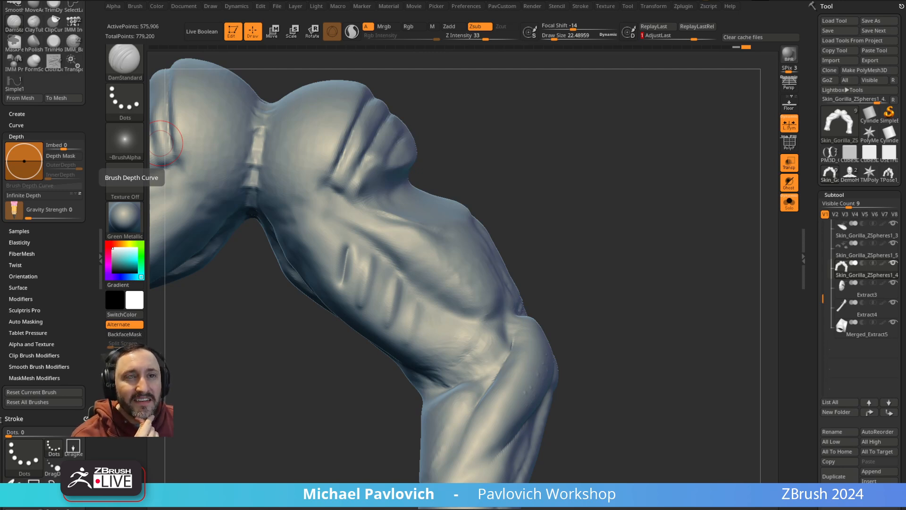
pyautogui.moveTo(637, 157)
pyautogui.mouseDown()
pyautogui.moveTo(627, 148)
pyautogui.moveTo(631, 185)
pyautogui.mouseUp()
pyautogui.moveTo(411, 270); pyautogui.dragTo(482, 337)
pyautogui.moveTo(549, 266); pyautogui.dragTo(524, 274)
pyautogui.press('s')
pyautogui.moveTo(458, 282); pyautogui.dragTo(459, 281)
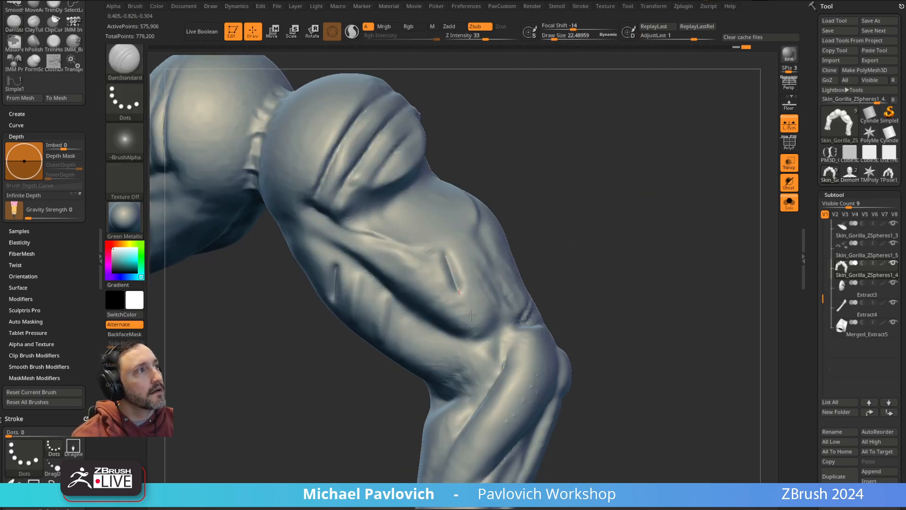
# Step: Set the Lazy Mouse LazyStep to 0.1, try a groove down the arm, and undo that stroke
pyautogui.click(580, 6)
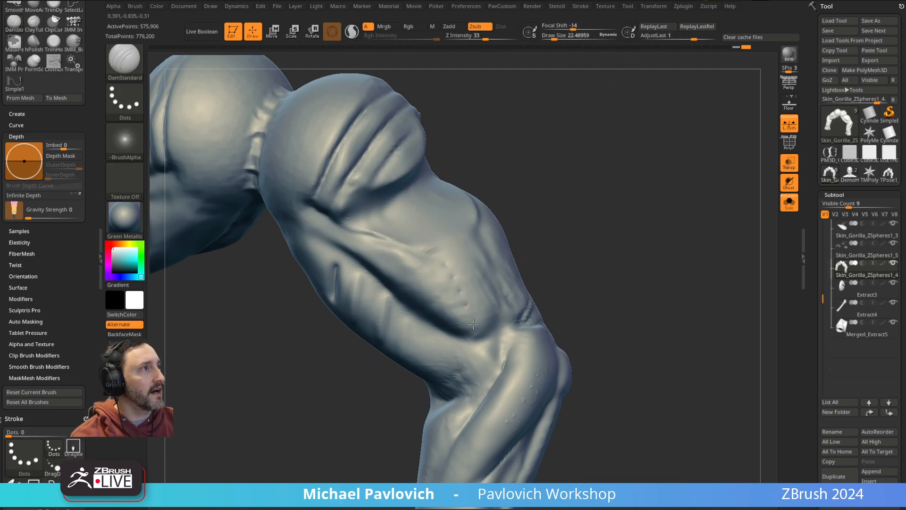
pyautogui.moveTo(445, 256); pyautogui.dragTo(467, 355)
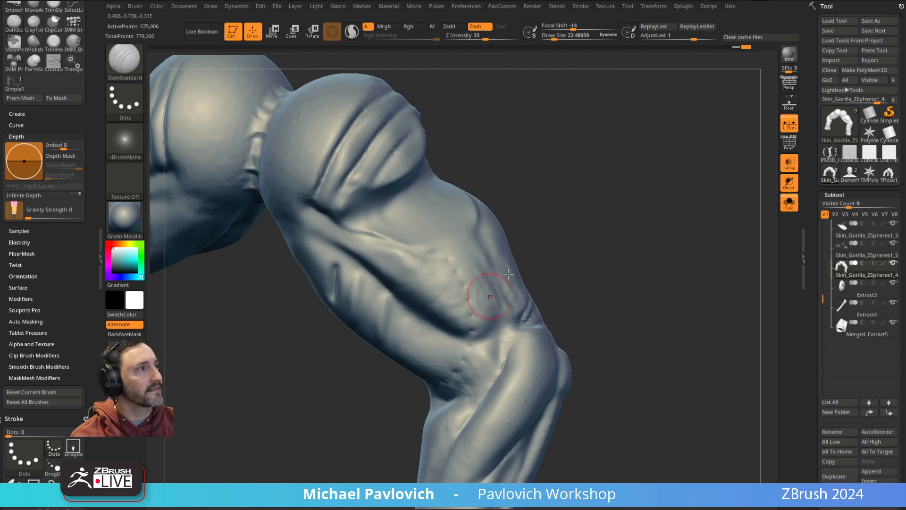
pyautogui.click(580, 6)
pyautogui.click(599, 165)
pyautogui.write('.1')
pyautogui.press('Return')
pyautogui.moveTo(422, 258)
pyautogui.mouseDown()
pyautogui.moveTo(458, 289)
pyautogui.moveTo(473, 360)
pyautogui.mouseUp()
pyautogui.hotkey('ctrl', 'z')
# Step: Set the Lazy Mouse LazySmooth to 8 and lower the LazyStep
pyautogui.click(586, 6)
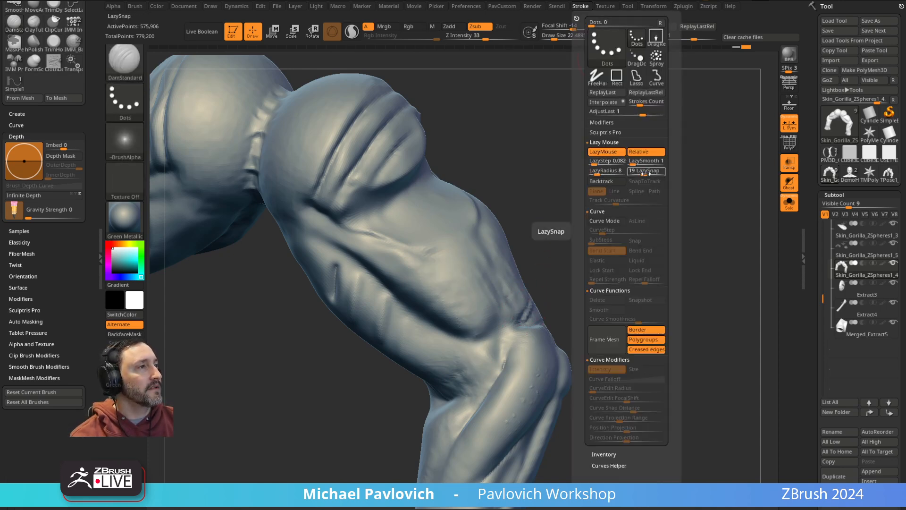
pyautogui.moveTo(632, 164); pyautogui.dragTo(647, 164)
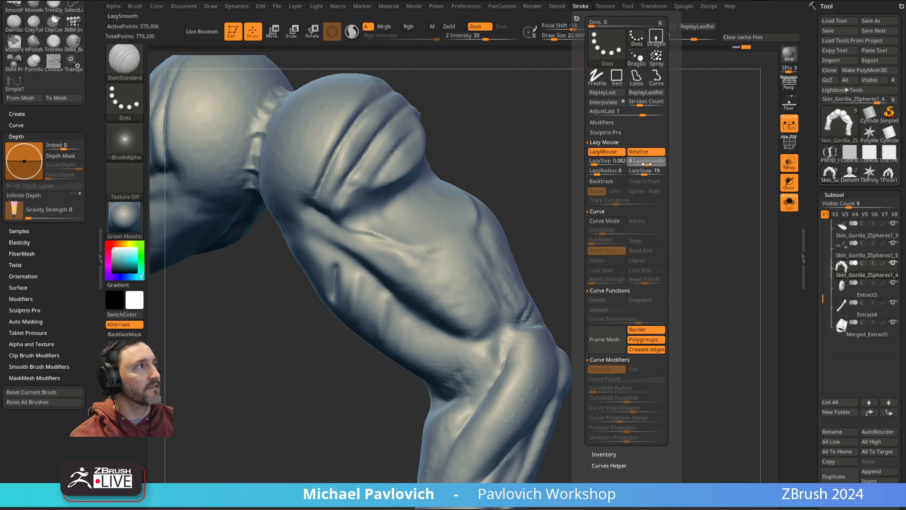
pyautogui.moveTo(609, 164); pyautogui.dragTo(594, 165)
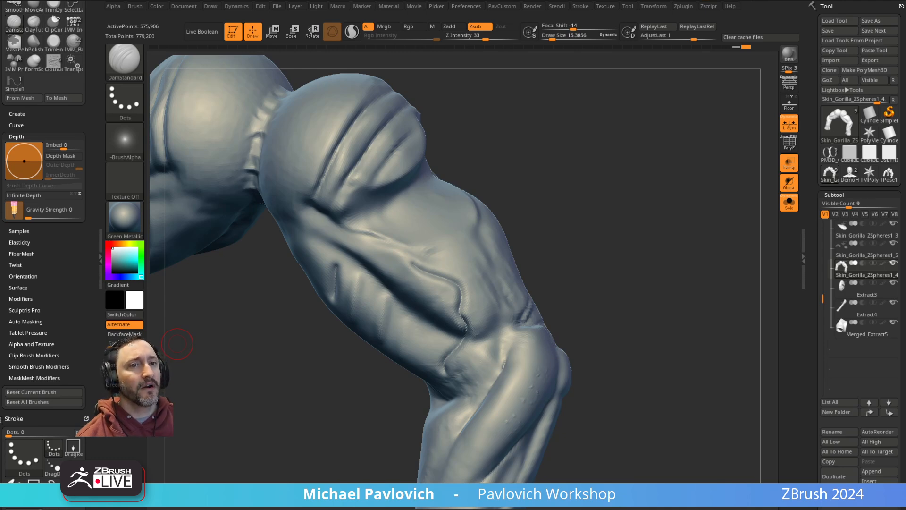
# Step: Switch to the browser, look at the YouTube channel's playlists page, and return to the channel's home page
pyautogui.hotkey('alt', 'Tab')
pyautogui.moveTo(729, 56); pyautogui.dragTo(712, 65)
pyautogui.click(98, 86)
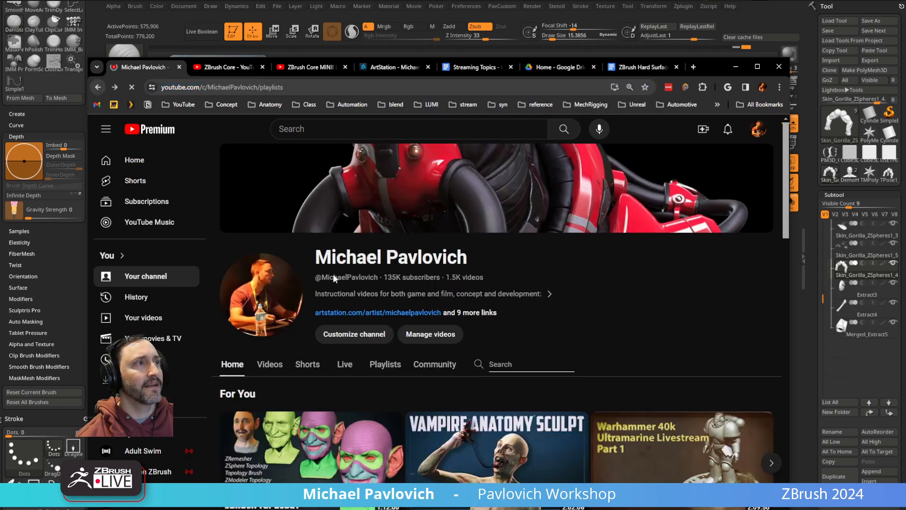
pyautogui.click(385, 364)
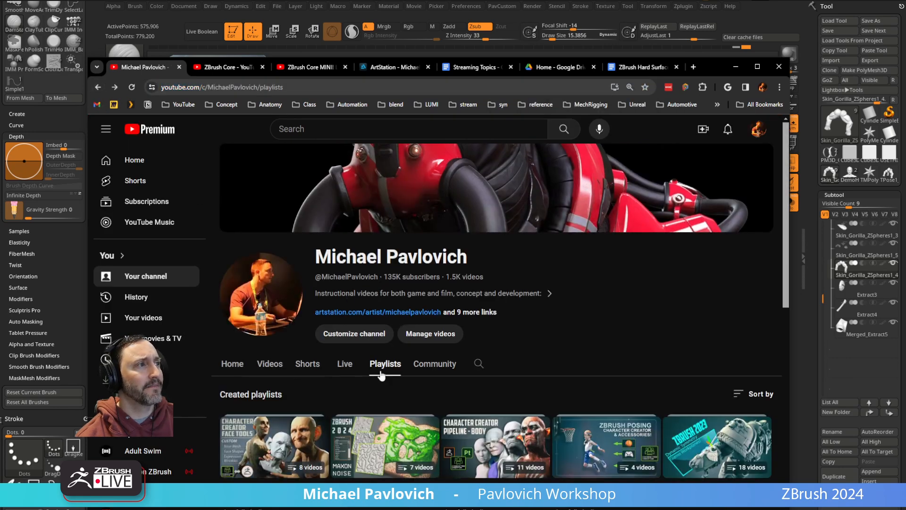
pyautogui.scroll(-3, 359, 373)
pyautogui.click(225, 224)
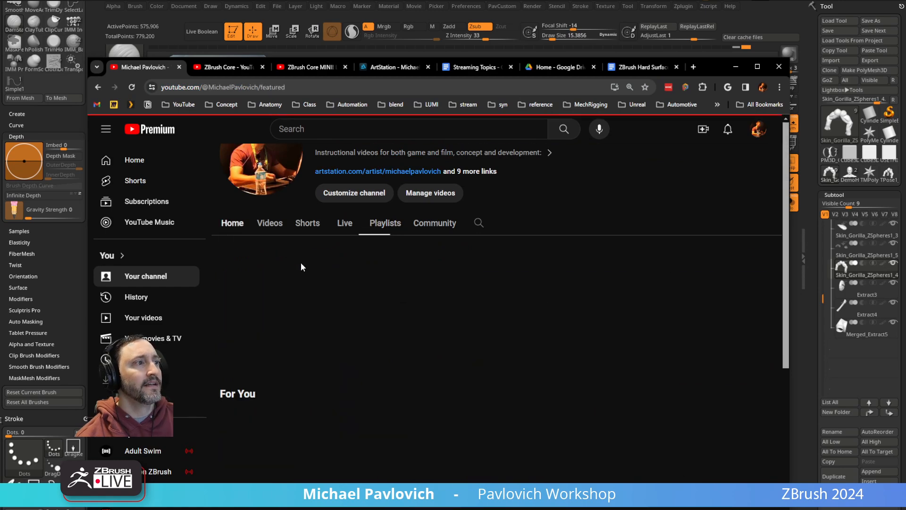
# Step: Open the "ZBrush Mesh & Reallusion Character Creator Workflow" playlist, view its videos, and go back to the channel's home page
pyautogui.scroll(-10, 302, 264)
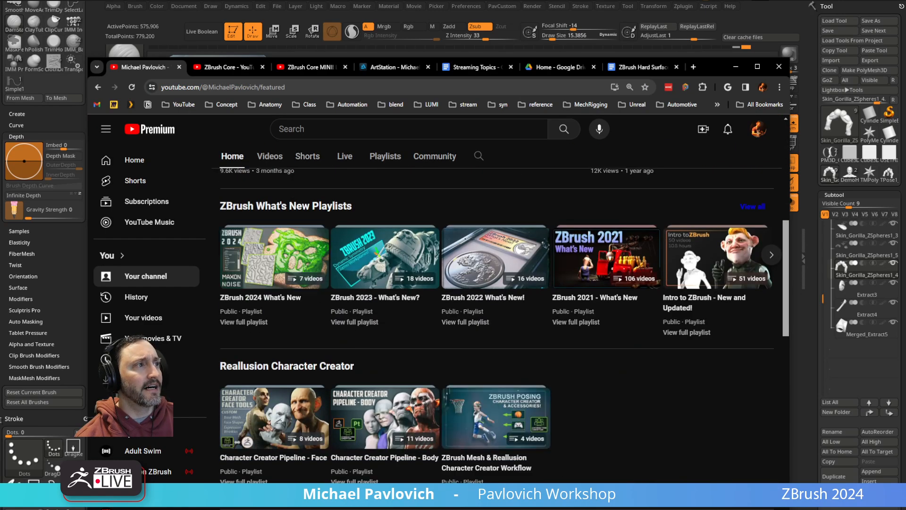
pyautogui.scroll(-2, 640, 460)
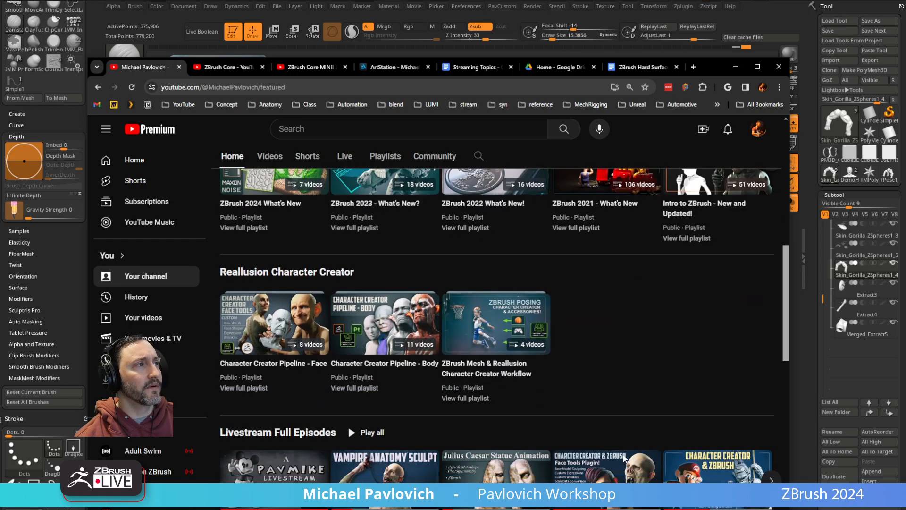
pyautogui.click(475, 401)
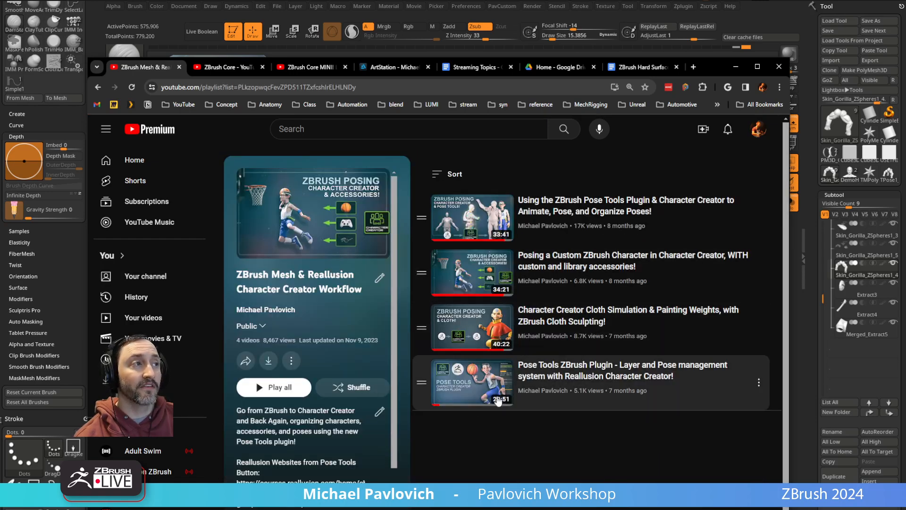
pyautogui.click(98, 87)
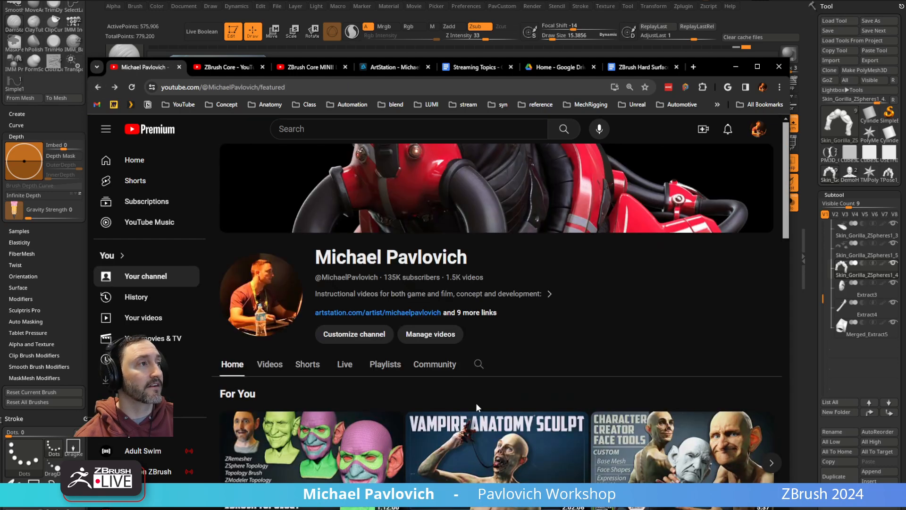
# Step: Open the full "ZBrush 2021 - What's New" playlist, find "cache" on the page, and open the Animation Cache video
pyautogui.scroll(-8, 471, 400)
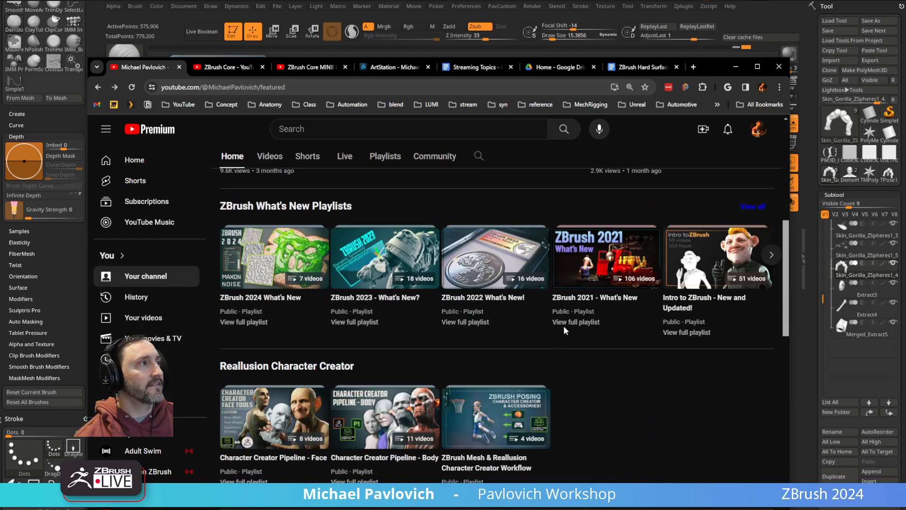
pyautogui.click(566, 324)
pyautogui.scroll(-7, 586, 314)
pyautogui.hotkey('ctrl', 'f')
pyautogui.write('cac')
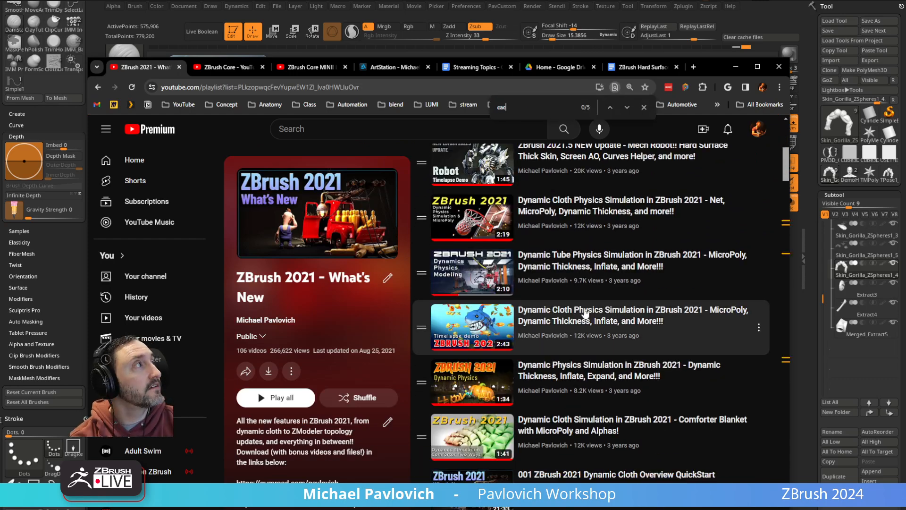
pyautogui.write('he')
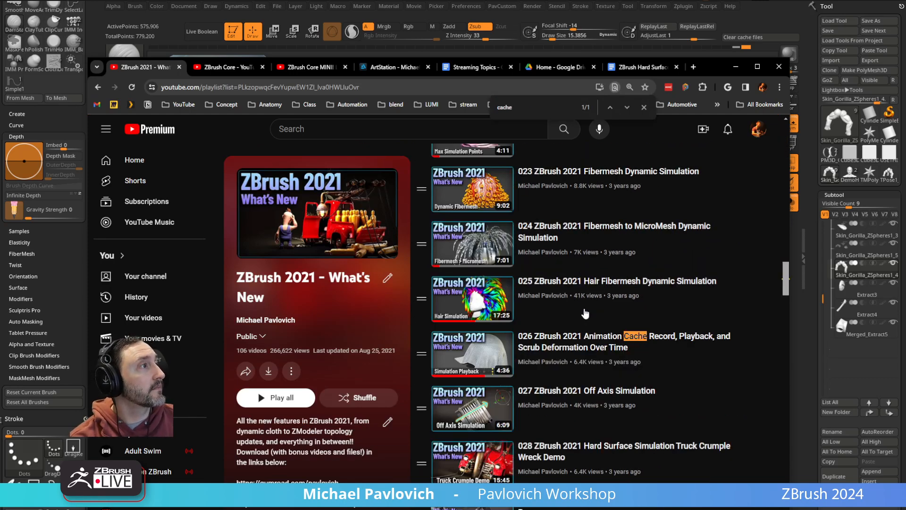
pyautogui.click(583, 335)
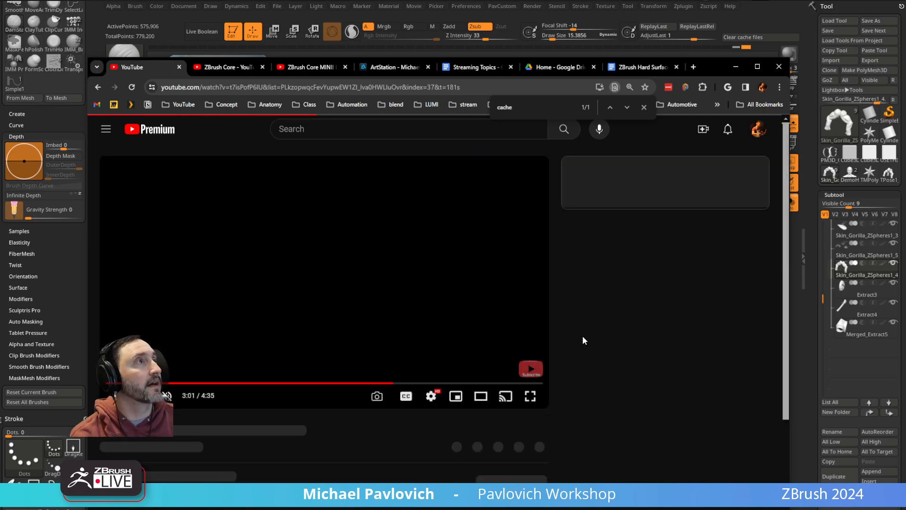
# Step: Select the Animation Cache video's full address and minimize the browser to return to ZBrush
pyautogui.click(465, 87)
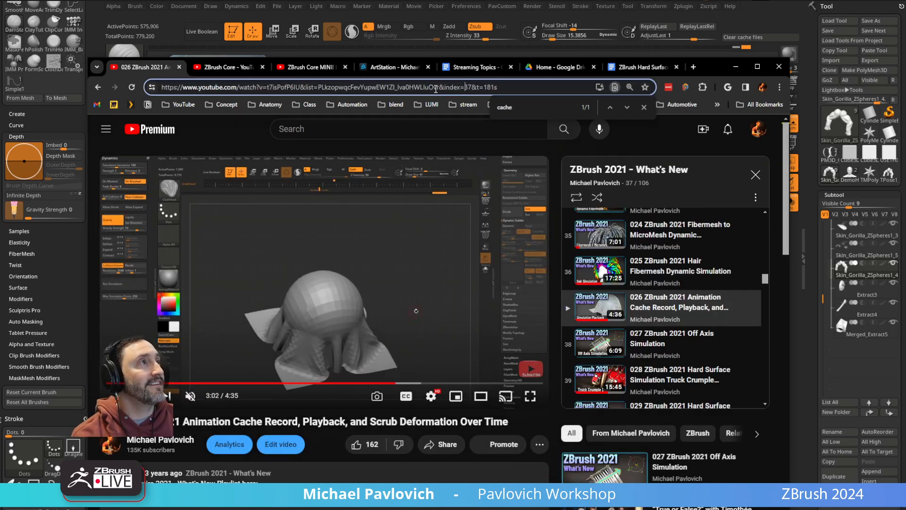
pyautogui.moveTo(471, 87); pyautogui.dragTo(162, 87)
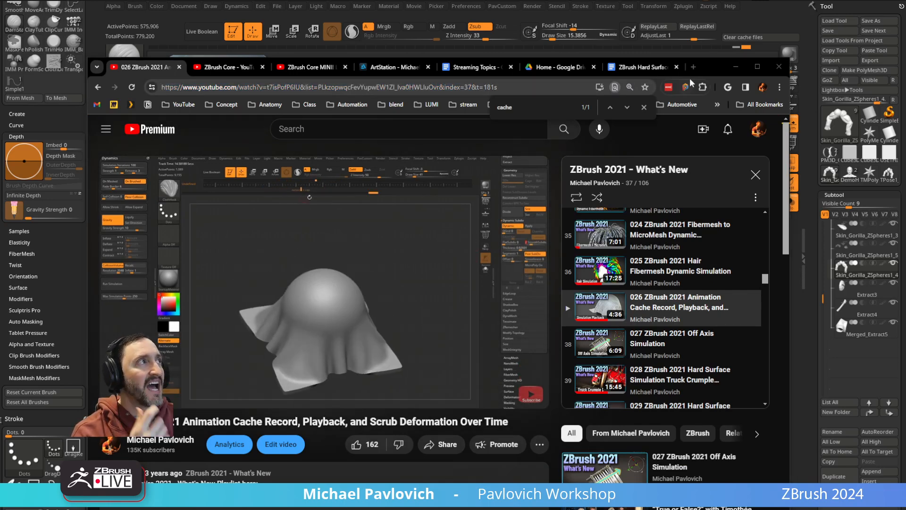
pyautogui.click(735, 67)
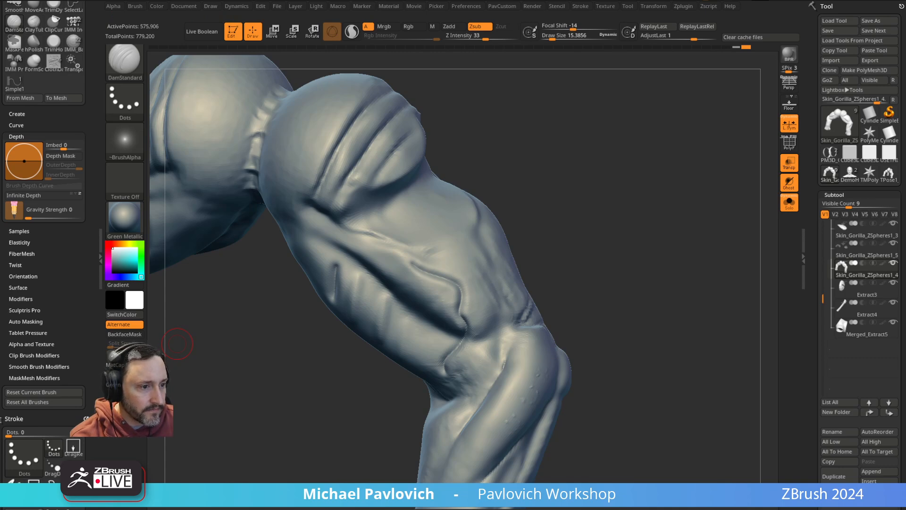
# Step: Bring up the "ZBrush 2021 Cloth Dynamic to Maya" video in the browser, select its address, and return to ZBrush
pyautogui.hotkey('alt', 'Tab')
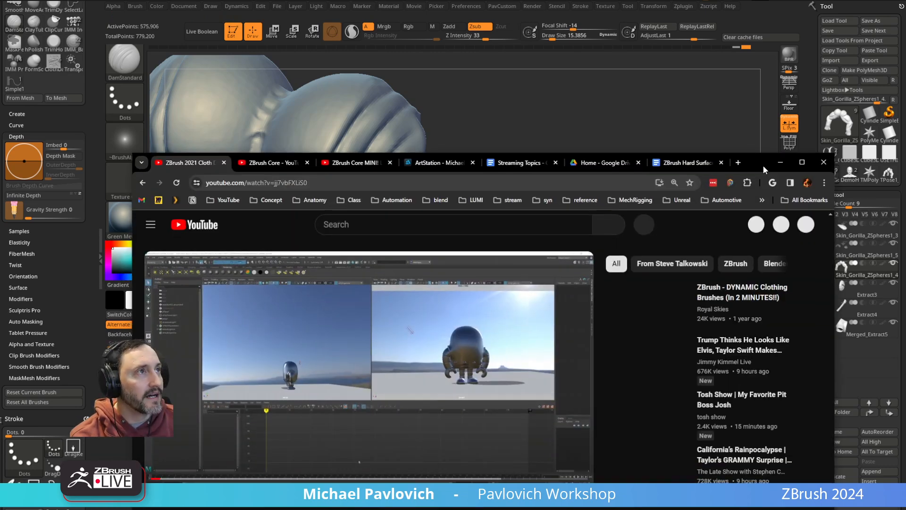
pyautogui.hotkey('ctrl', 'l')
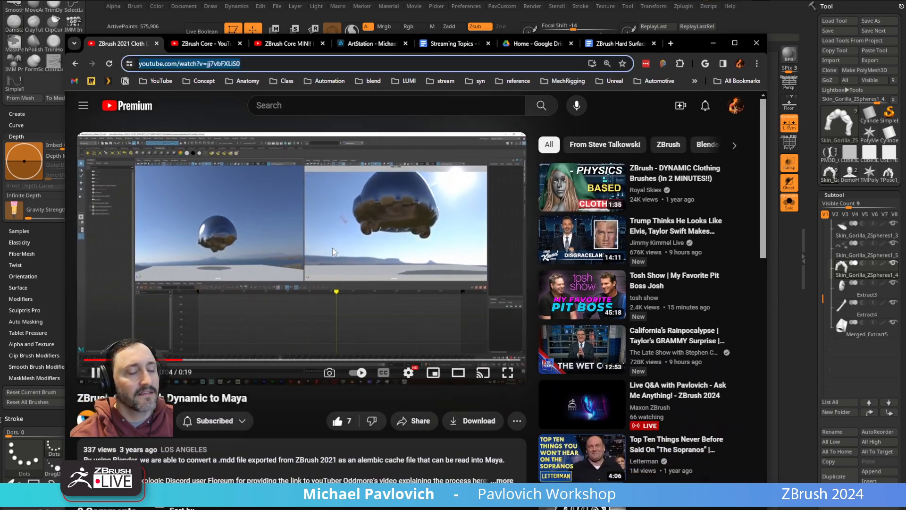
pyautogui.click(95, 373)
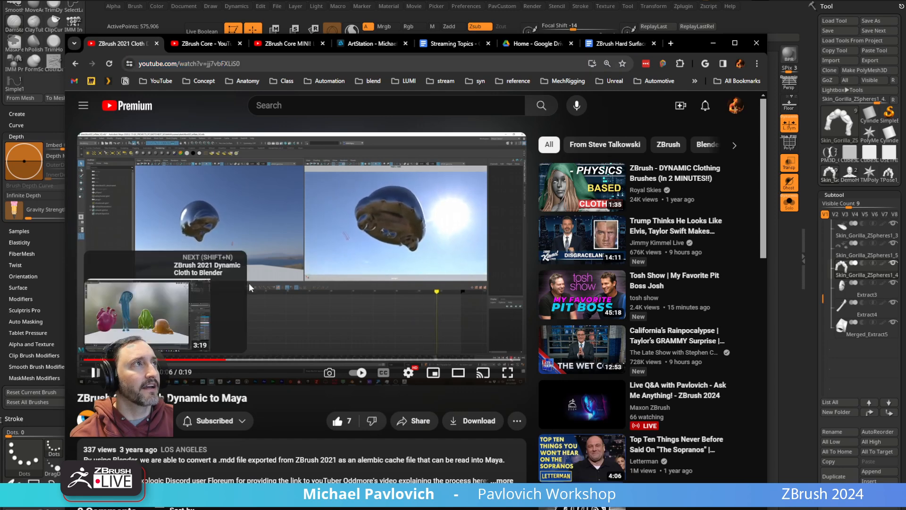
pyautogui.click(713, 43)
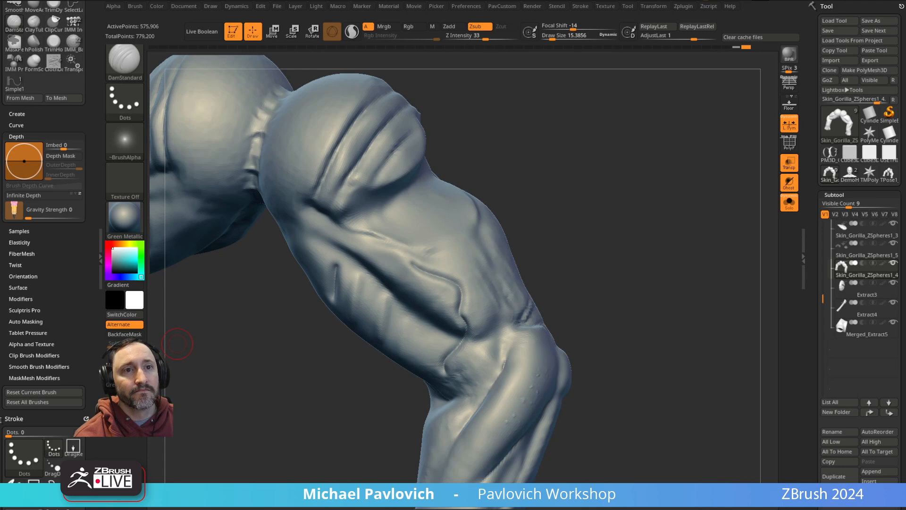
# Step: Check the spiral candle reference image, and place a Cylinder3D on the canvas in edit mode with its polyframe shown
pyautogui.moveTo(469, 509); pyautogui.dragTo(542, 88)
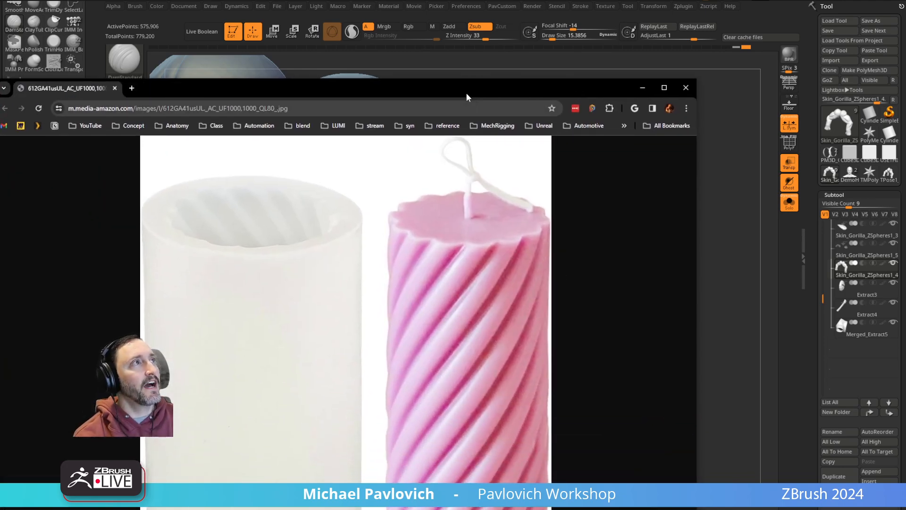
pyautogui.moveTo(469, 96); pyautogui.dragTo(469, 509)
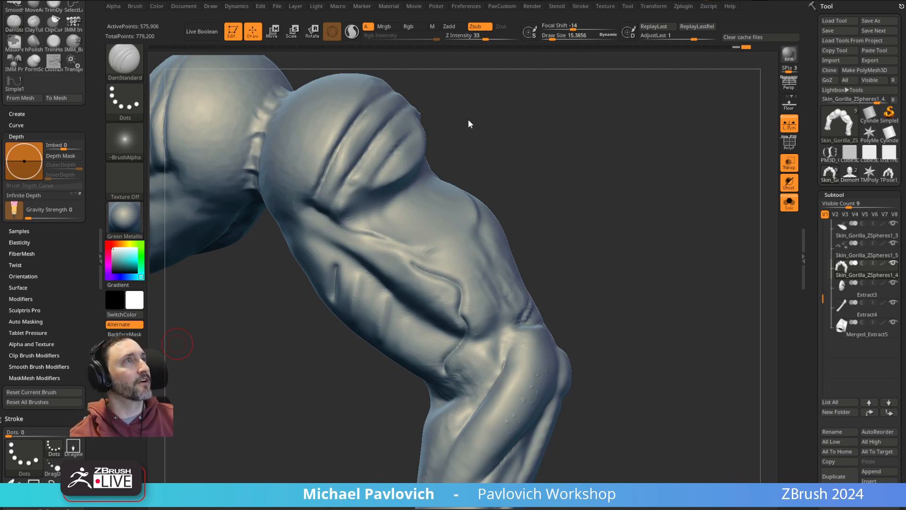
pyautogui.click(832, 152)
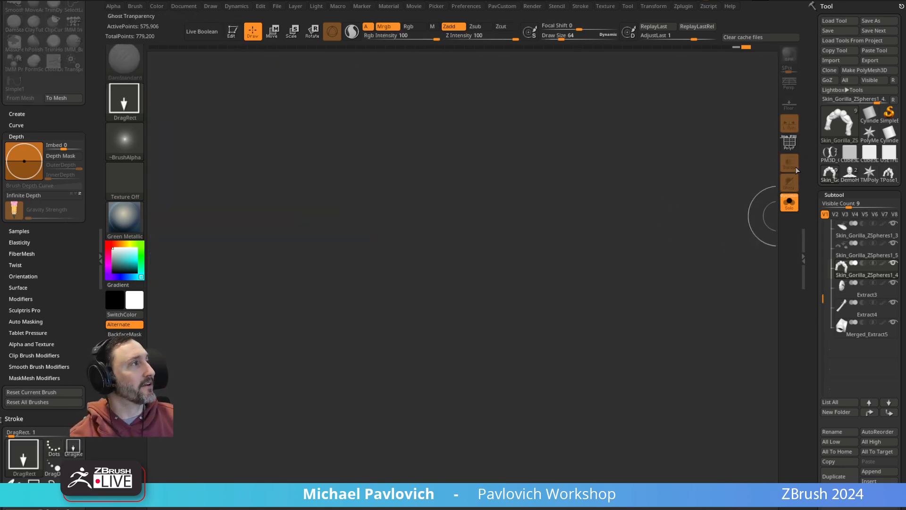
pyautogui.click(838, 123)
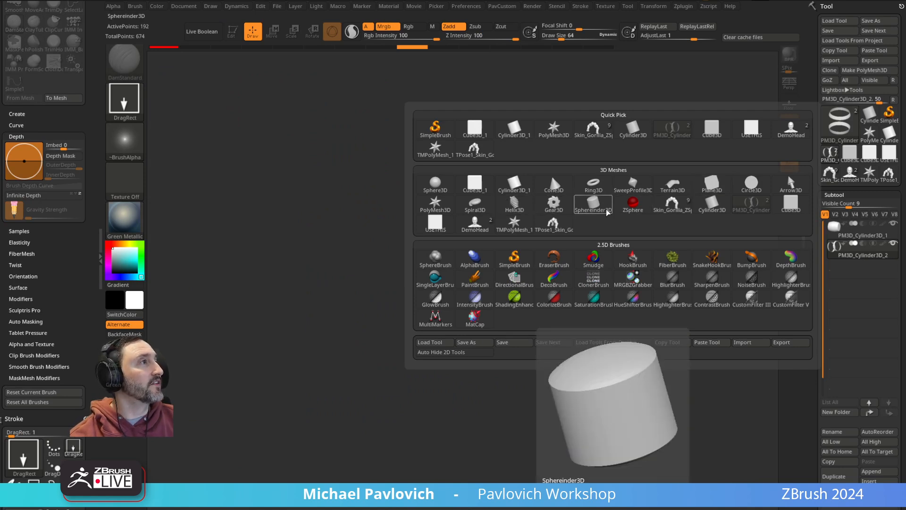
pyautogui.click(712, 203)
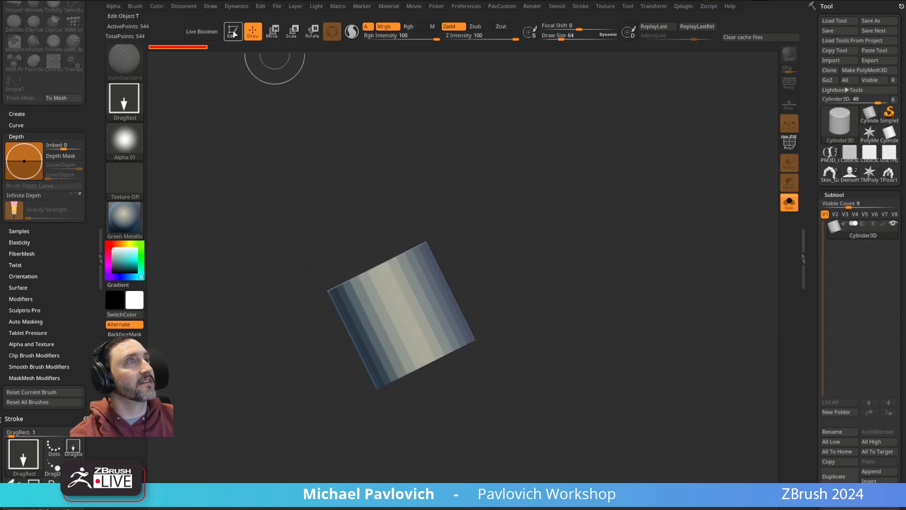
pyautogui.click(785, 146)
pyautogui.keyDown('shift'); pyautogui.moveTo(692, 217); pyautogui.dragTo(689, 240); pyautogui.keyUp('shift')
pyautogui.moveTo(703, 198); pyautogui.dragTo(727, 219)
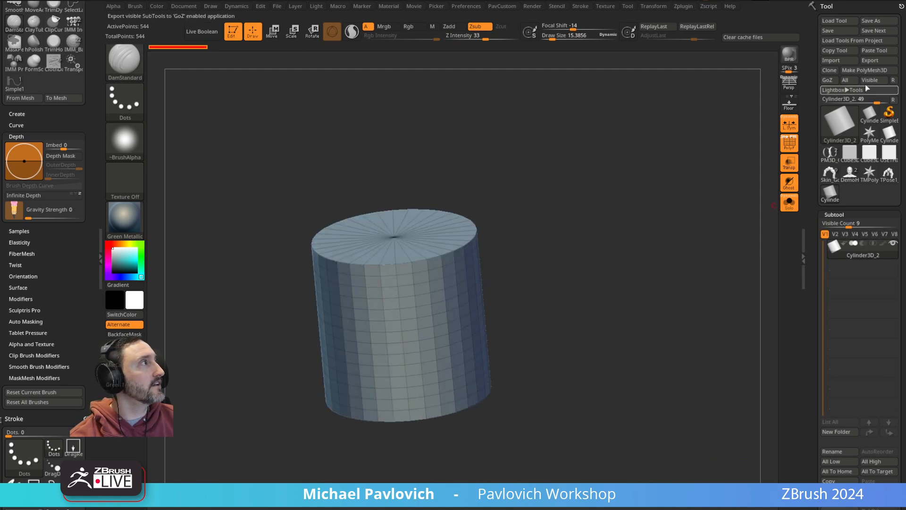
# Step: Show the Deformation options and stretch the cylinder taller along its vertical axis with the gizmo
pyautogui.scroll(-10, 833, 246)
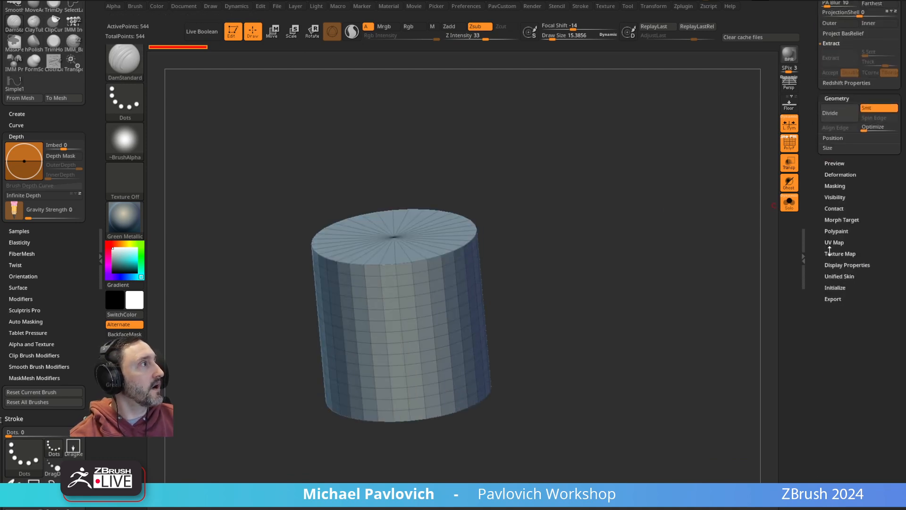
pyautogui.click(839, 175)
pyautogui.keyDown('alt'); pyautogui.moveTo(639, 258); pyautogui.dragTo(636, 276); pyautogui.keyUp('alt')
pyautogui.press('w')
pyautogui.moveTo(394, 305); pyautogui.dragTo(392, 257)
pyautogui.keyDown('alt'); pyautogui.moveTo(587, 265); pyautogui.dragTo(577, 225); pyautogui.keyUp('alt')
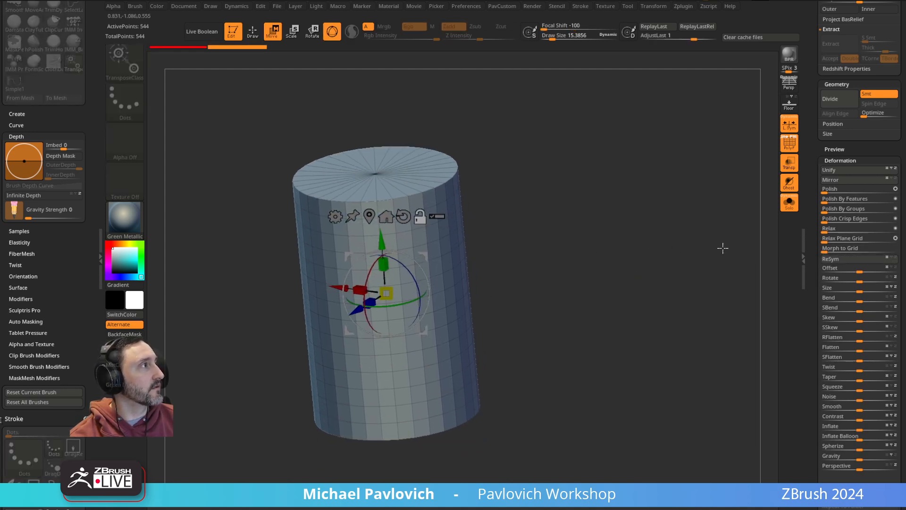
# Step: Twist the cylinder about its vertical Y axis with the Twist deformation, undoing the trial twist on the wrong axis
pyautogui.press('q')
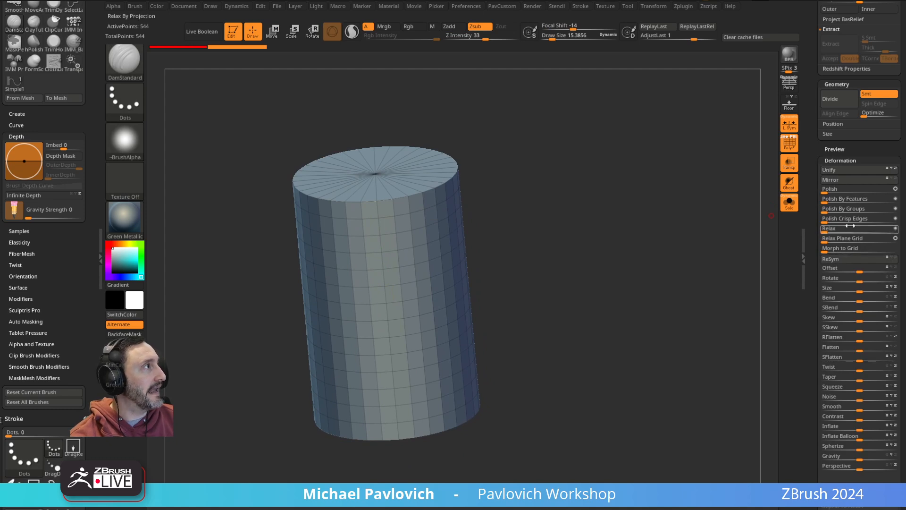
pyautogui.moveTo(859, 369); pyautogui.dragTo(874, 368)
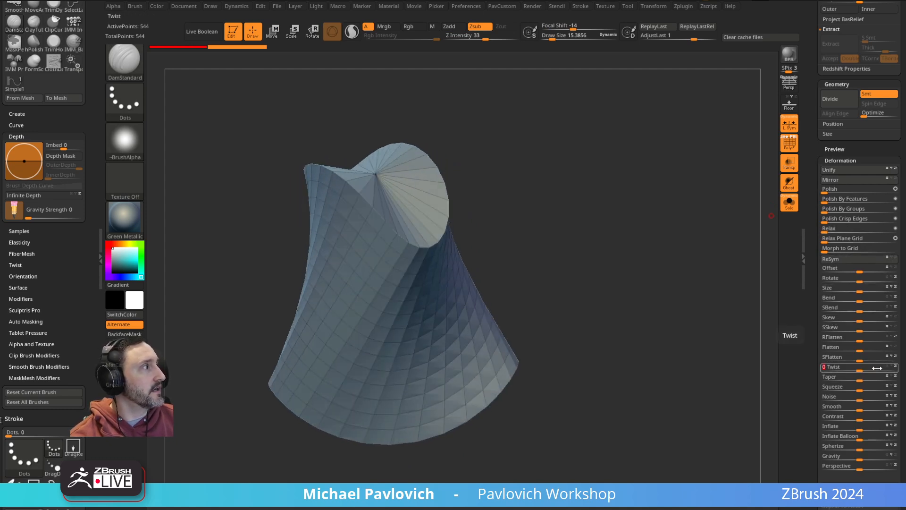
pyautogui.hotkey('ctrl', 'z')
pyautogui.moveTo(892, 368); pyautogui.dragTo(893, 367)
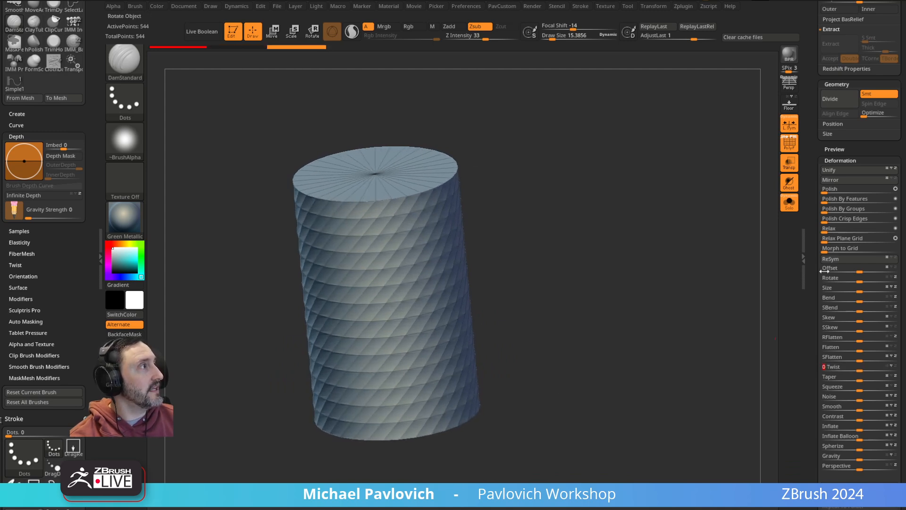
# Step: Show the Masking options with Mask By Color, Mask By Alpha and Apply expanded, and mask the whole cylinder
pyautogui.click(830, 161)
pyautogui.click(833, 162)
pyautogui.moveTo(824, 211); pyautogui.dragTo(826, 200)
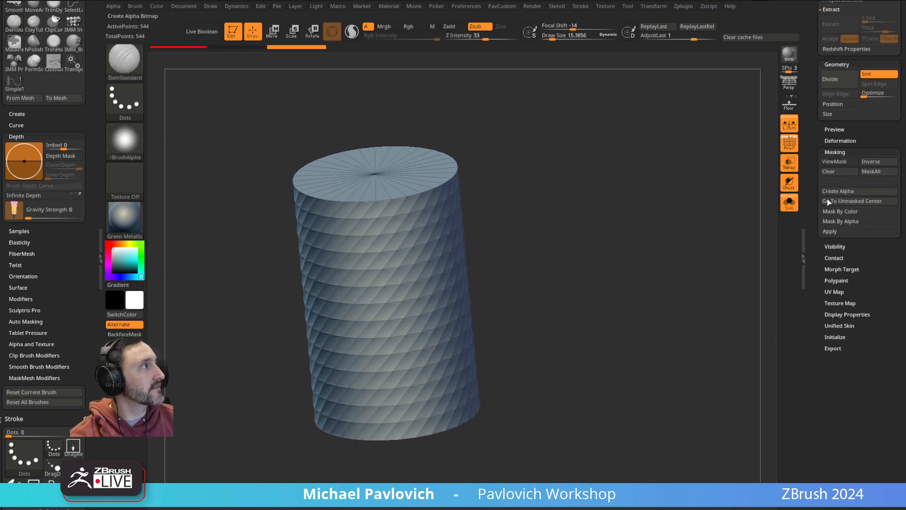
pyautogui.keyDown('ctrl'); pyautogui.click(727, 239); pyautogui.keyUp('ctrl')
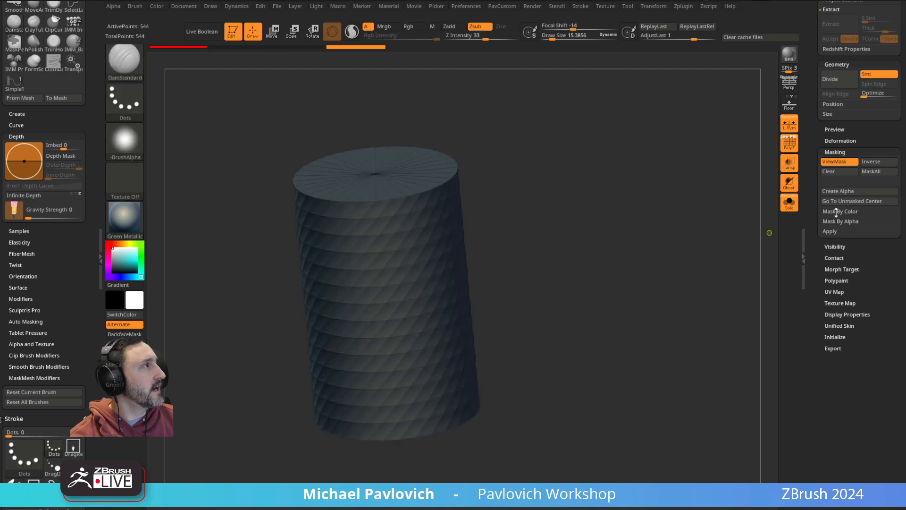
pyautogui.keyDown('shift'); pyautogui.click(830, 231); pyautogui.keyUp('shift')
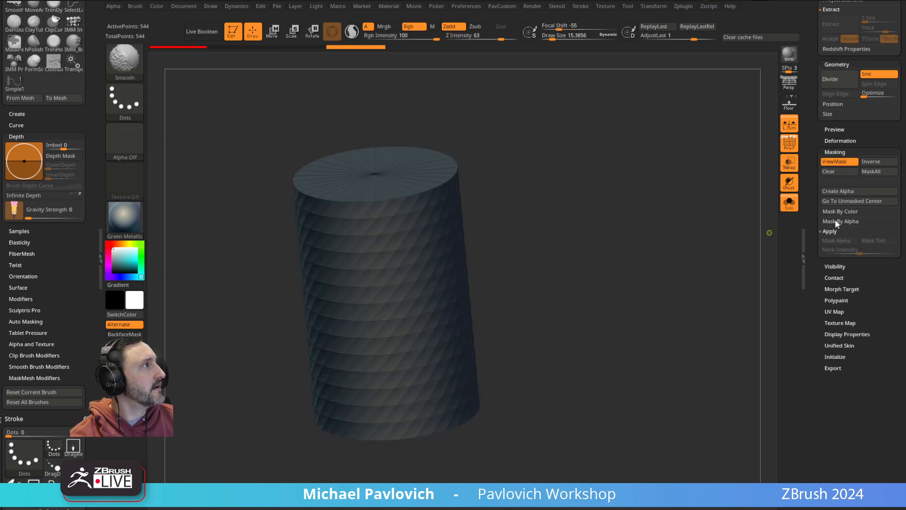
pyautogui.keyDown('shift'); pyautogui.click(835, 221); pyautogui.keyUp('shift')
pyautogui.keyDown('shift'); pyautogui.click(839, 212); pyautogui.keyUp('shift')
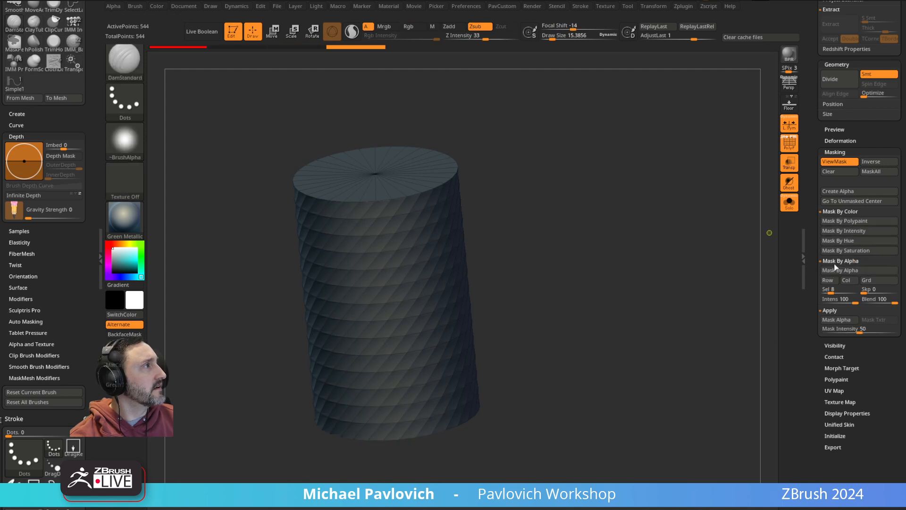
# Step: Mask alternating columns of the twisted cylinder with Sel 1 and Skp 1
pyautogui.moveTo(832, 291); pyautogui.dragTo(826, 293)
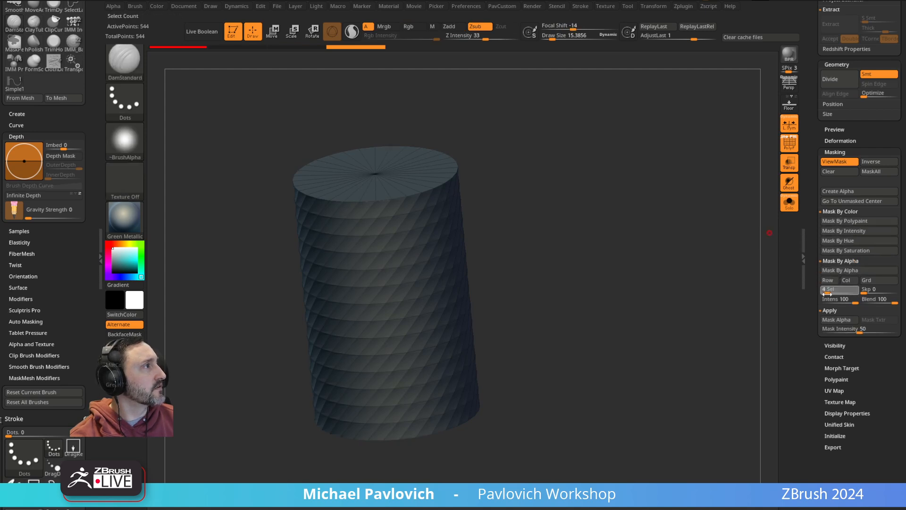
pyautogui.click(866, 293)
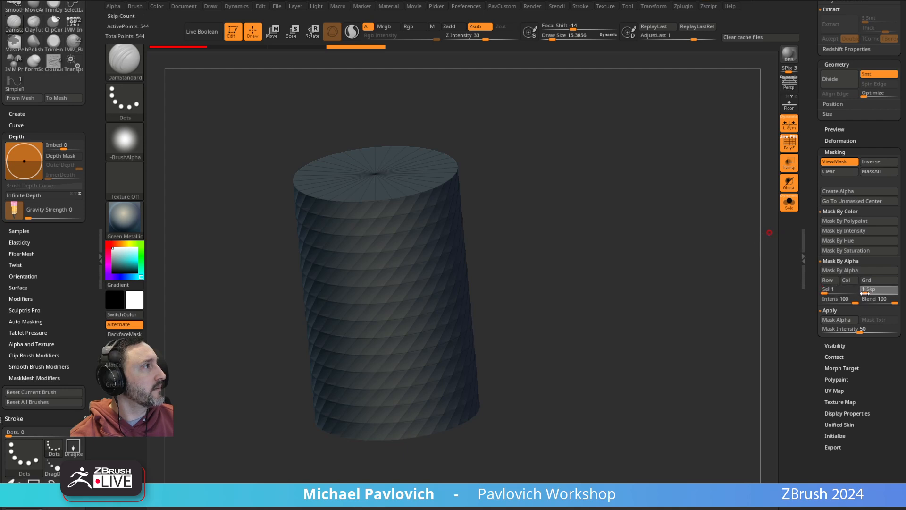
pyautogui.click(833, 282)
pyautogui.click(850, 280)
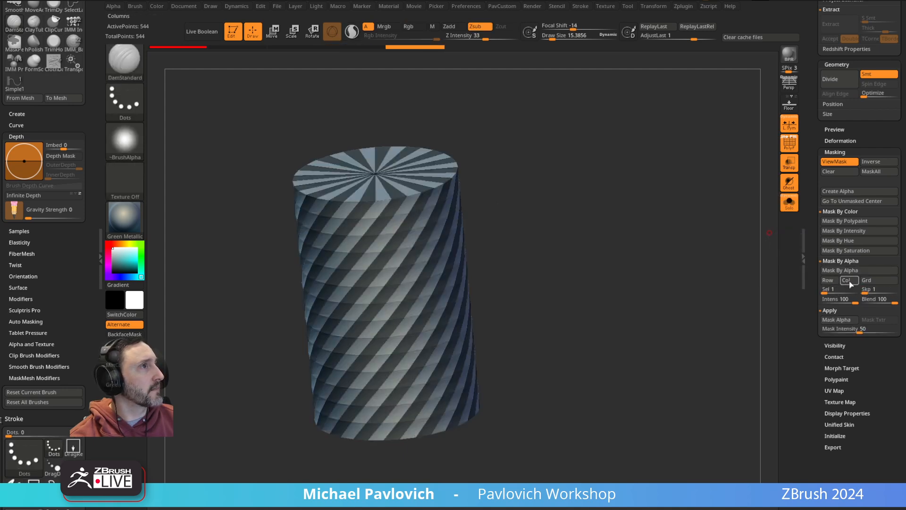
# Step: Invert the column mask, offset the unmasked columns with Inflate, hide the polyframe, and clear the mask
pyautogui.moveTo(661, 302); pyautogui.dragTo(665, 248)
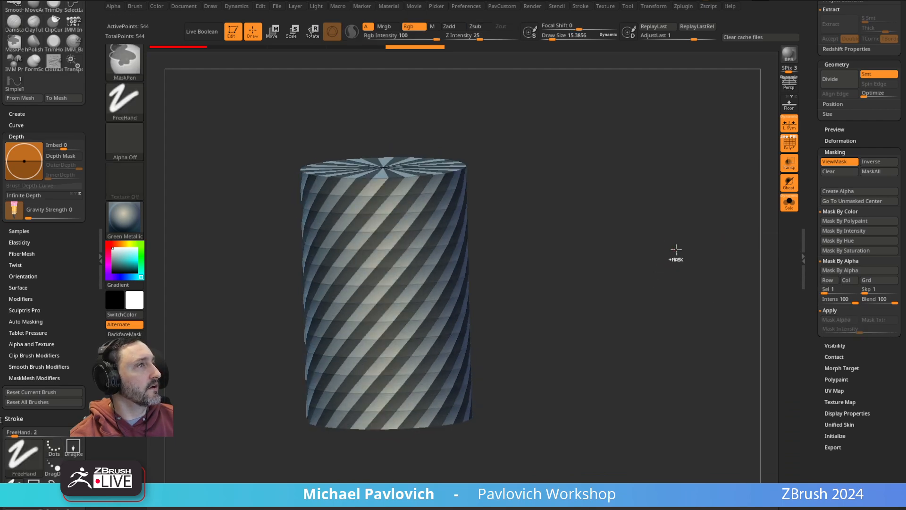
pyautogui.keyDown('ctrl'); pyautogui.click(675, 239); pyautogui.keyUp('ctrl')
pyautogui.press('3')
pyautogui.moveTo(678, 213); pyautogui.dragTo(666, 236)
pyautogui.hotkey('shift', 'f')
pyautogui.keyDown('ctrl'); pyautogui.moveTo(673, 183); pyautogui.dragTo(732, 208); pyautogui.keyUp('ctrl')
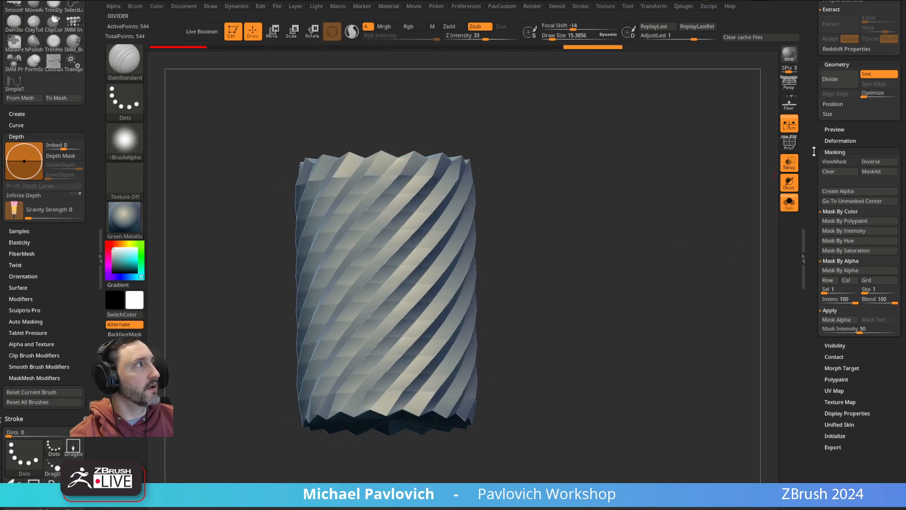
# Step: Convert the twisted cylinder to a PolyMesh3D and turn on its dynamic subdivision smoothing
pyautogui.moveTo(814, 134); pyautogui.dragTo(821, 352)
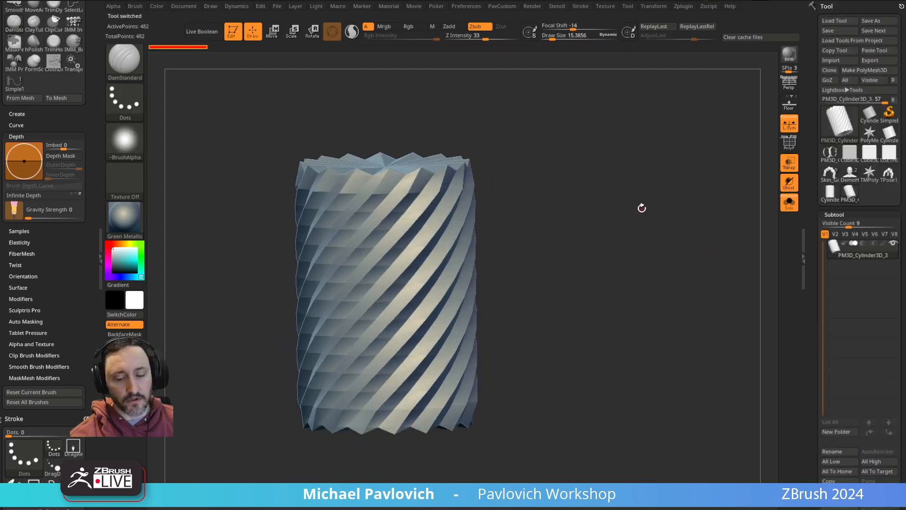
pyautogui.press('d')
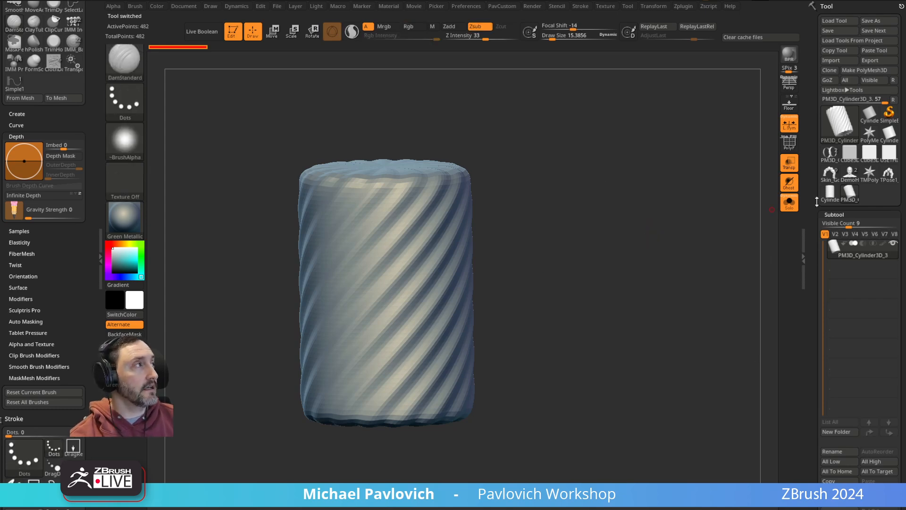
# Step: Switch to the Cylinder3D_1 tool, make it a PolyMesh3D, and stretch it vertically to about 1.66 times its height
pyautogui.click(852, 127)
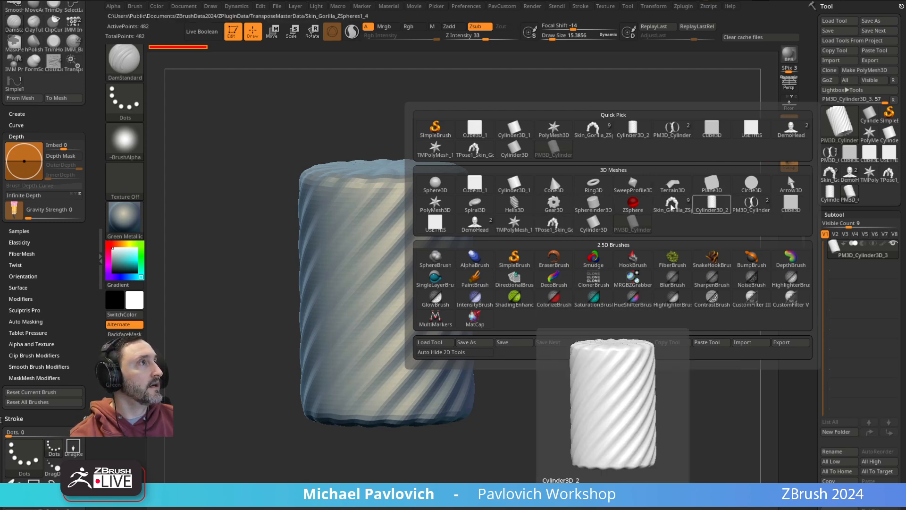
pyautogui.click(515, 184)
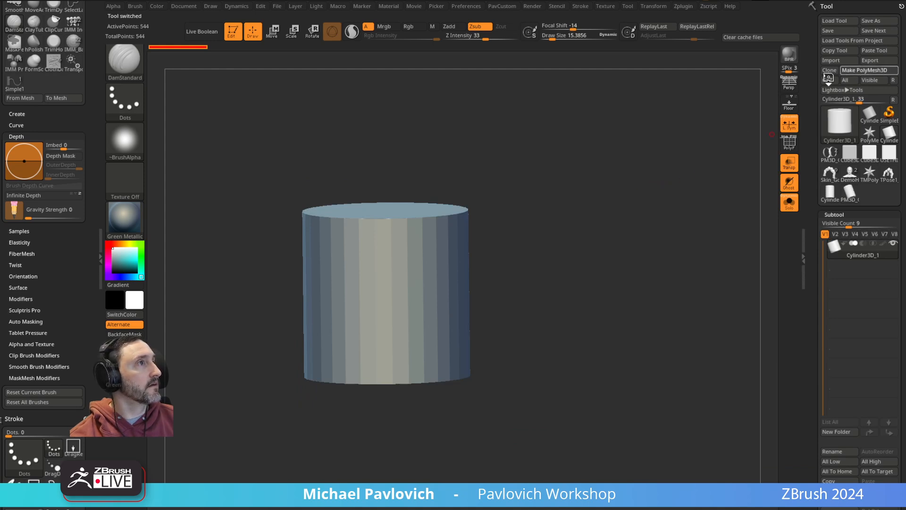
pyautogui.click(847, 71)
pyautogui.press('w')
pyautogui.moveTo(385, 262); pyautogui.dragTo(388, 201)
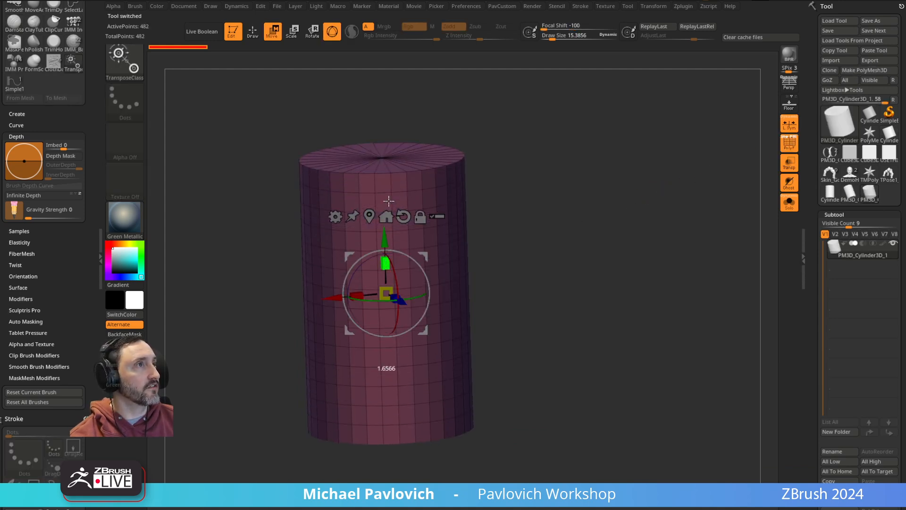
# Step: Display the cylinder in the SkinShade4 material and bring the gizmo back
pyautogui.click(134, 356)
pyautogui.press('q')
pyautogui.press('w')
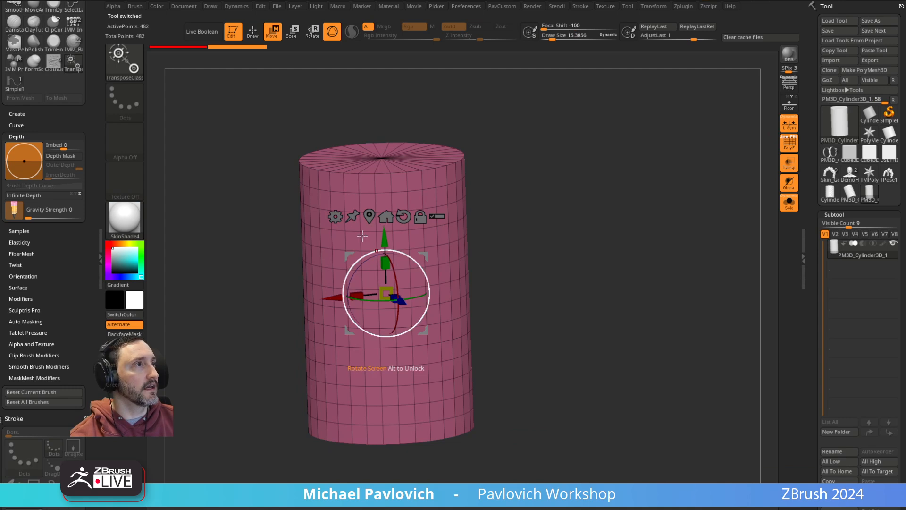
# Step: Apply the gizmo's Twist deformer to the tall cylinder and return to draw mode
pyautogui.click(335, 216)
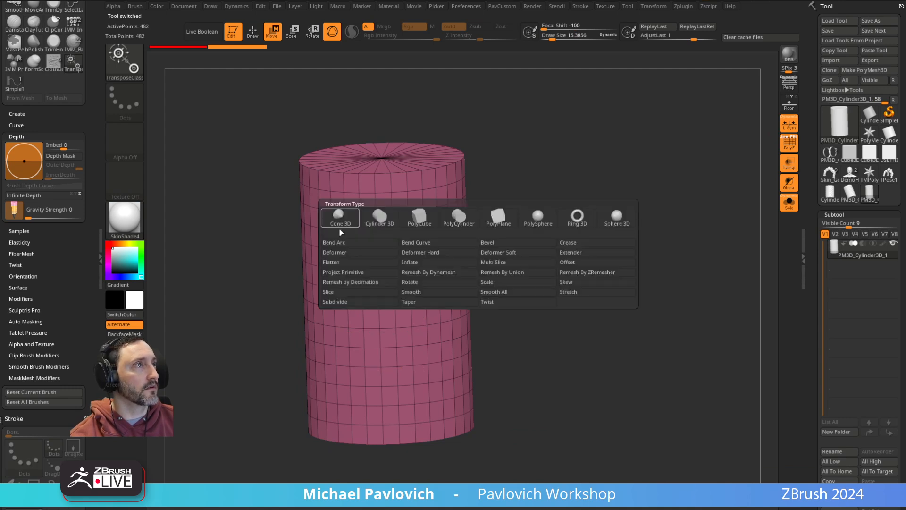
pyautogui.click(448, 301)
pyautogui.moveTo(381, 150); pyautogui.dragTo(380, 111)
pyautogui.moveTo(392, 445); pyautogui.dragTo(391, 432)
pyautogui.press('q')
# Step: Group the cylinder by normals, isolate its side wall, and delete the hidden caps
pyautogui.moveTo(570, 259); pyautogui.dragTo(576, 239)
pyautogui.press('2')
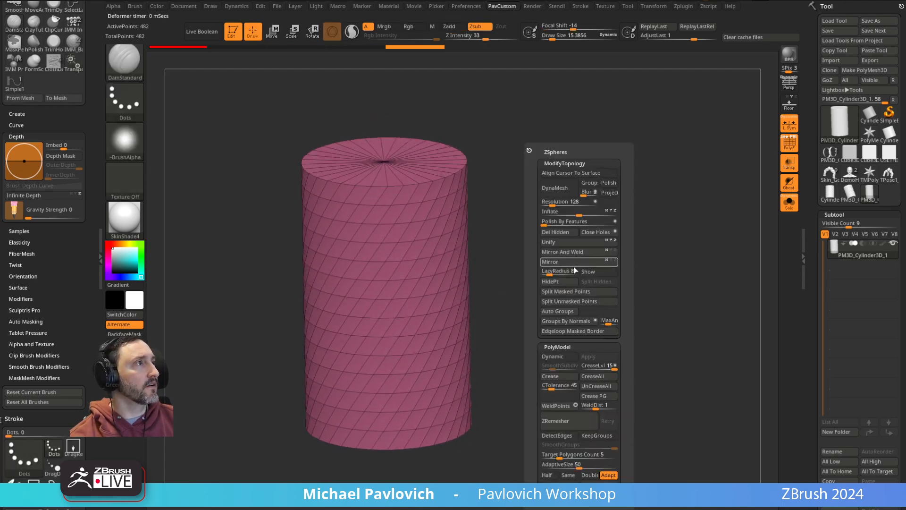
pyautogui.click(567, 321)
pyautogui.keyDown('ctrl'); pyautogui.keyDown('shift'); pyautogui.click(423, 202); pyautogui.keyUp('shift'); pyautogui.keyUp('ctrl')
pyautogui.press('2')
pyautogui.click(571, 232)
# Step: Select the ZModeler brush and set its edge action to PolyGroup
pyautogui.press('b')
pyautogui.press('z')
pyautogui.press('m')
pyautogui.press('space')
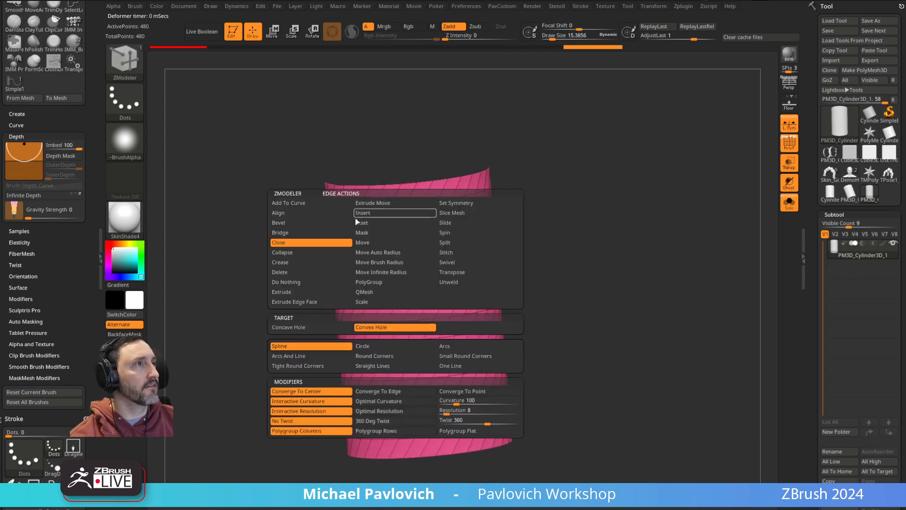
pyautogui.click(375, 291)
pyautogui.click(369, 283)
# Step: Assign every other twisted column around the cylinder wall to a second polygroup
pyautogui.moveTo(465, 190); pyautogui.dragTo(487, 193, button='right')
pyautogui.click(399, 202)
pyautogui.click(429, 203)
pyautogui.click(410, 212)
pyautogui.click(445, 206)
pyautogui.click(408, 217)
pyautogui.click(435, 214)
pyautogui.moveTo(515, 190); pyautogui.dragTo(477, 196)
pyautogui.click(400, 228)
pyautogui.click(427, 222)
pyautogui.moveTo(548, 186); pyautogui.dragTo(478, 212)
pyautogui.click(405, 225)
pyautogui.click(432, 218)
pyautogui.click(391, 238)
pyautogui.click(418, 232)
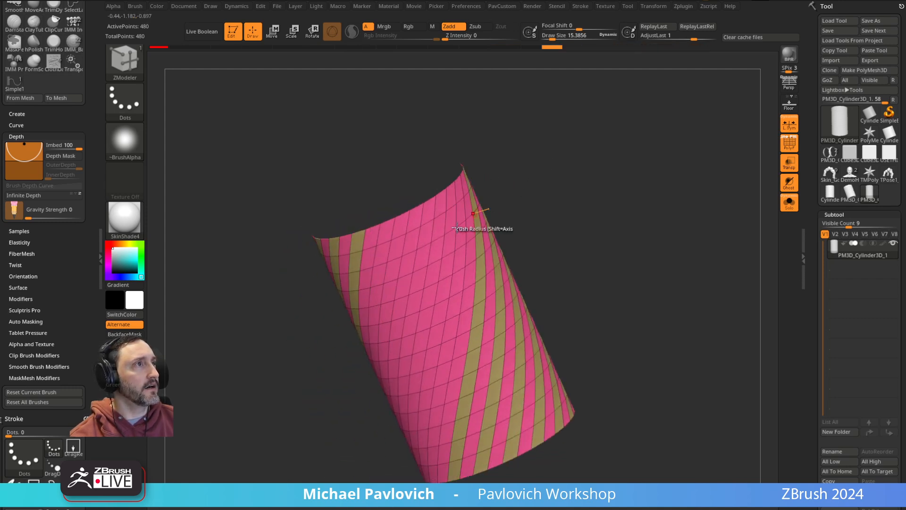
pyautogui.click(383, 243)
pyautogui.click(413, 232)
pyautogui.moveTo(532, 182); pyautogui.dragTo(477, 196)
pyautogui.click(409, 234)
pyautogui.click(434, 226)
# Step: Try a ZModeler inset on the striped wall with Polygroup All as the target, and undo the trial edit
pyautogui.moveTo(550, 178); pyautogui.dragTo(608, 193)
pyautogui.press('space')
pyautogui.click(400, 169)
pyautogui.click(482, 283)
pyautogui.press('space')
pyautogui.click(459, 220)
pyautogui.click(473, 208)
pyautogui.hotkey('ctrl', 'z')
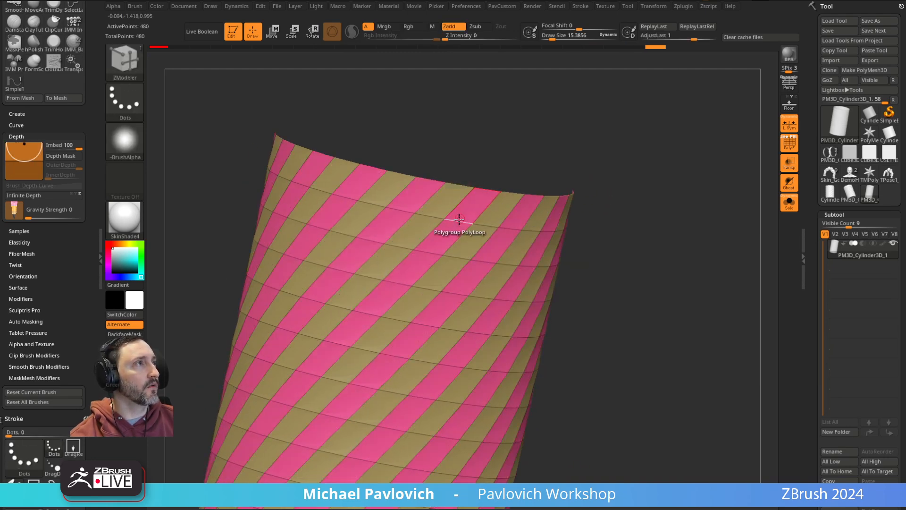
# Step: Set the ZModeler edge action to Insert with Multiple EdgeLoops, and insert raised edge loops along one twisted stripe
pyautogui.press('space')
pyautogui.click(373, 343)
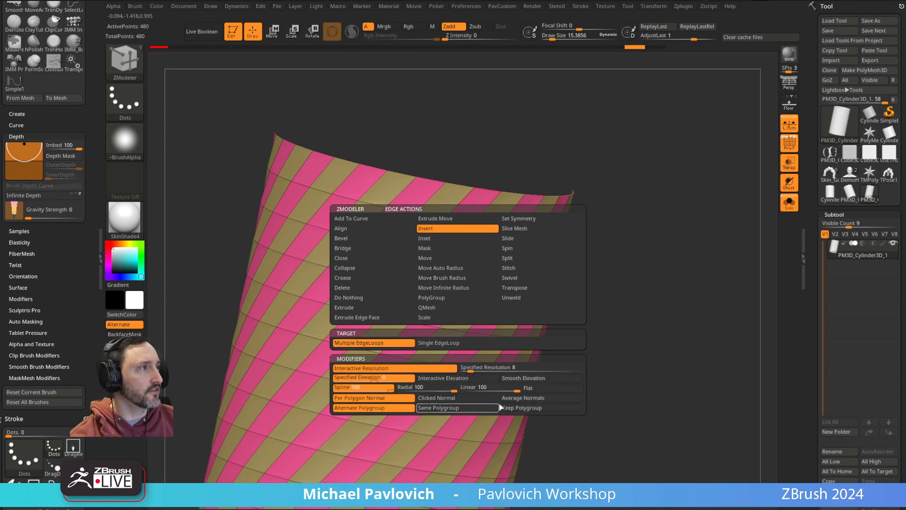
pyautogui.moveTo(615, 259); pyautogui.dragTo(576, 286)
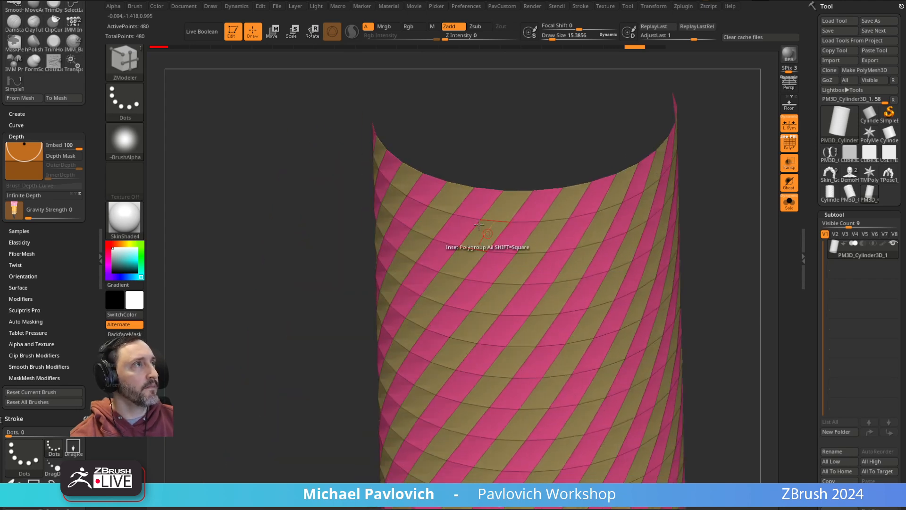
pyautogui.click(466, 217)
pyautogui.moveTo(512, 215); pyautogui.dragTo(543, 200)
# Step: Repeat the raised edge loops on the neighbouring twisted stripes and hide the polyframe
pyautogui.press('f')
pyautogui.moveTo(299, 334); pyautogui.dragTo(593, 198)
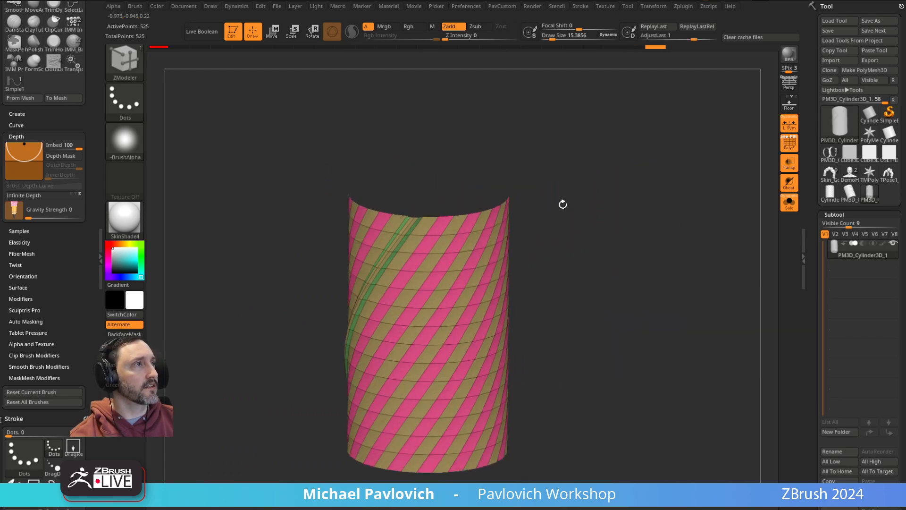
pyautogui.click(435, 237)
pyautogui.click(451, 236)
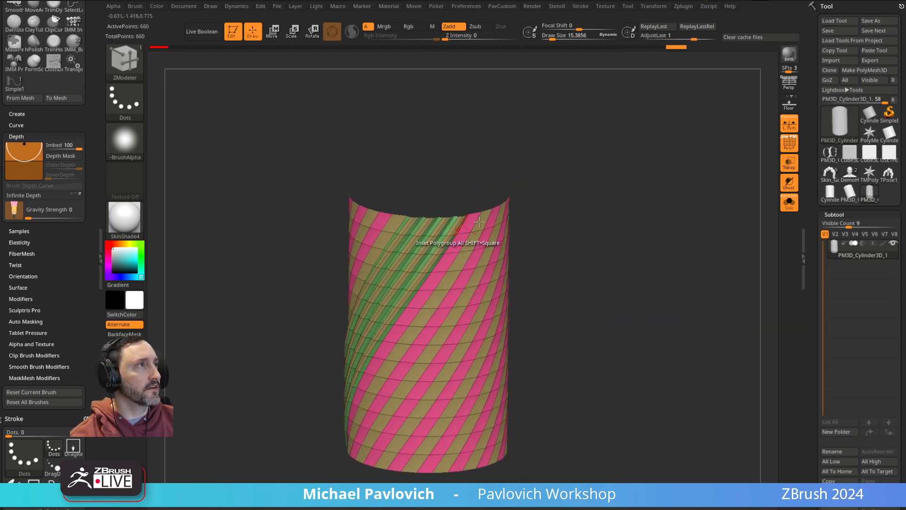
pyautogui.moveTo(452, 235); pyautogui.dragTo(469, 234, button='right')
pyautogui.click(465, 234)
pyautogui.click(477, 232)
pyautogui.moveTo(533, 215); pyautogui.dragTo(657, 183, button='right')
pyautogui.hotkey('shift', 'f')
pyautogui.click(459, 246)
pyautogui.click(470, 243)
# Step: Close the holes at the open ends of the fluted cylinder
pyautogui.press('space')
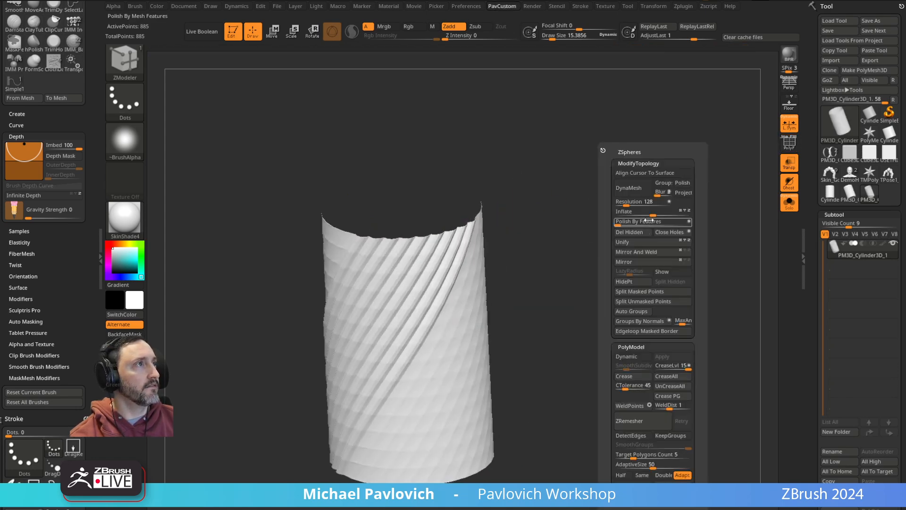
pyautogui.click(673, 233)
pyautogui.keyDown('shift'); pyautogui.moveTo(597, 249); pyautogui.dragTo(620, 250, button='right'); pyautogui.keyUp('shift')
pyautogui.moveTo(619, 250); pyautogui.dragTo(595, 248, button='right')
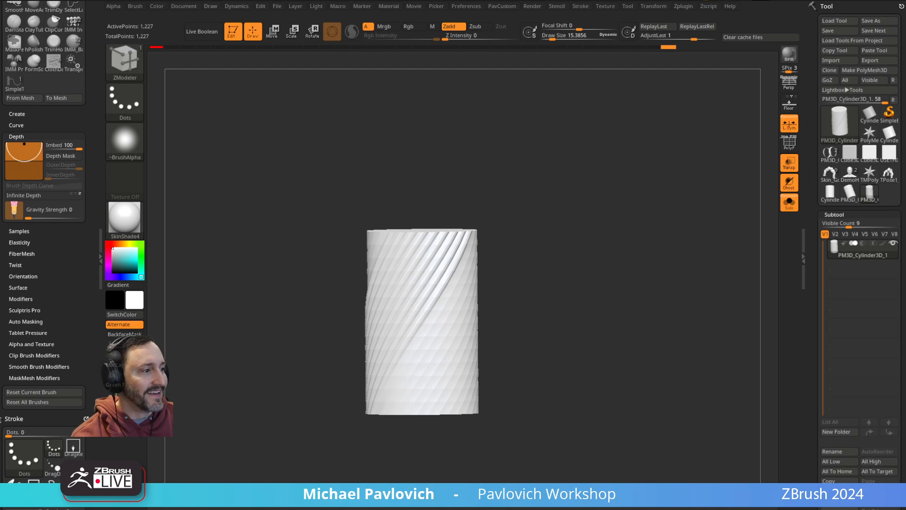
# Step: Switch to the browser and open the presenter's YouTube channel page in the ZBrush Core playlist tab
pyautogui.moveTo(702, 509); pyautogui.dragTo(674, 62)
pyautogui.click(59, 83)
pyautogui.scroll(3, 248, 241)
pyautogui.click(173, 60)
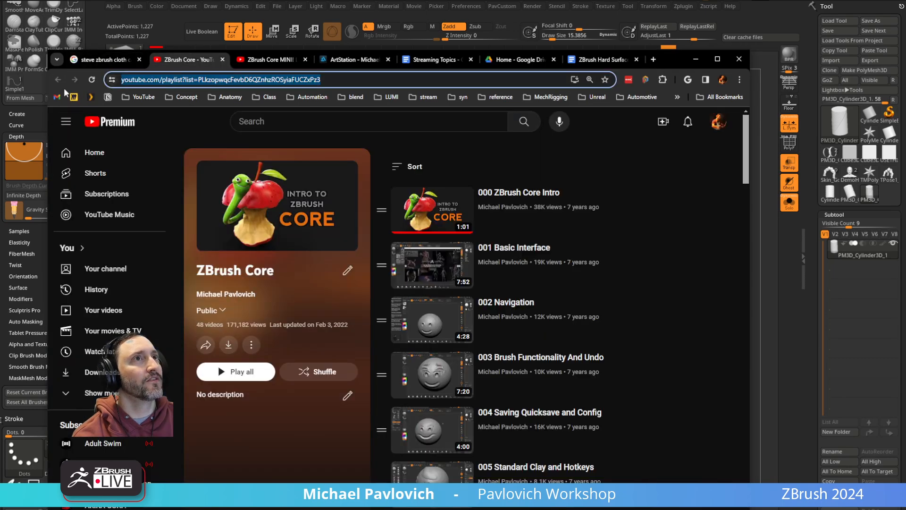
pyautogui.click(142, 98)
pyautogui.click(150, 115)
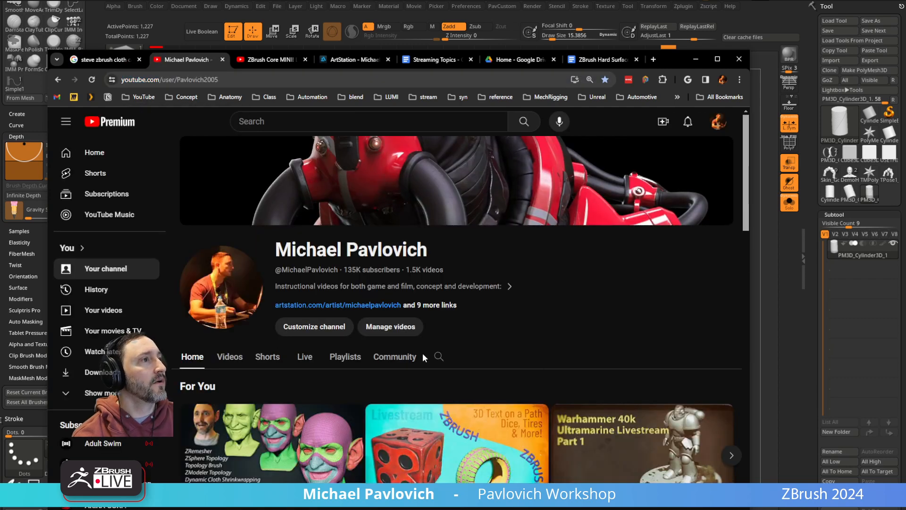
# Step: Search the YouTube channel for "workstation"
pyautogui.click(437, 358)
pyautogui.write('work')
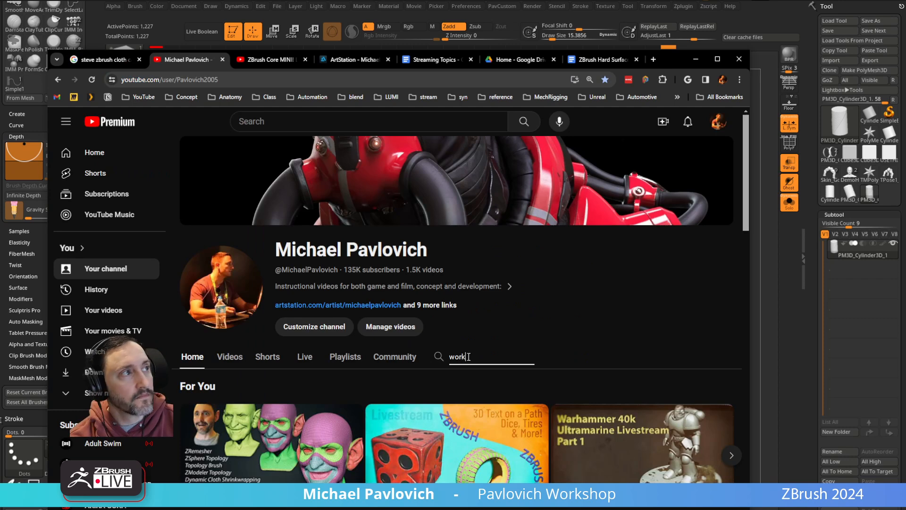
pyautogui.write('station')
pyautogui.press('Return')
# Step: Select the workstation search results page's full address and move the browser away to return to ZBrush
pyautogui.scroll(-3, 360, 326)
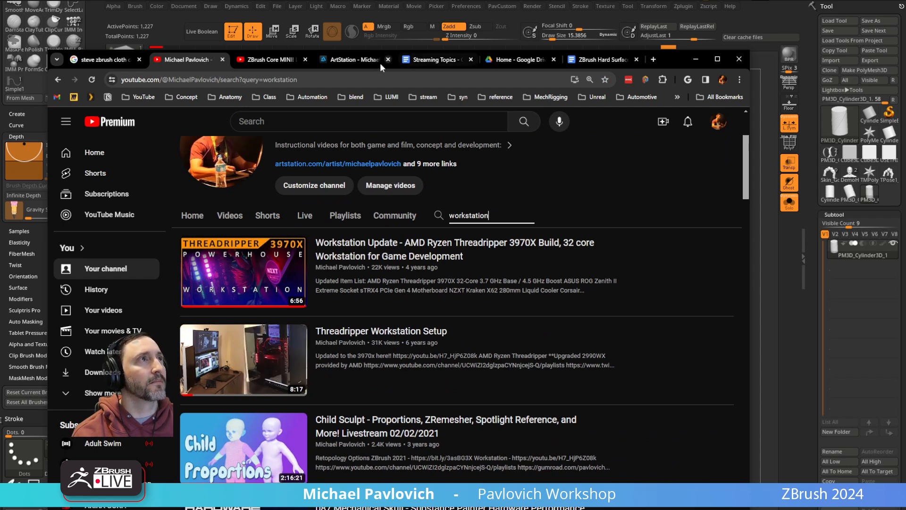
pyautogui.click(363, 78)
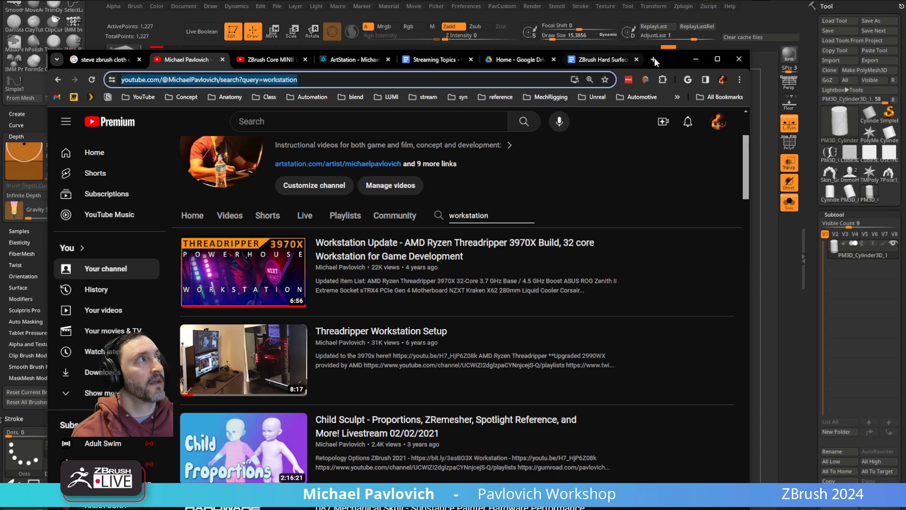
pyautogui.moveTo(670, 61); pyautogui.dragTo(905, 61)
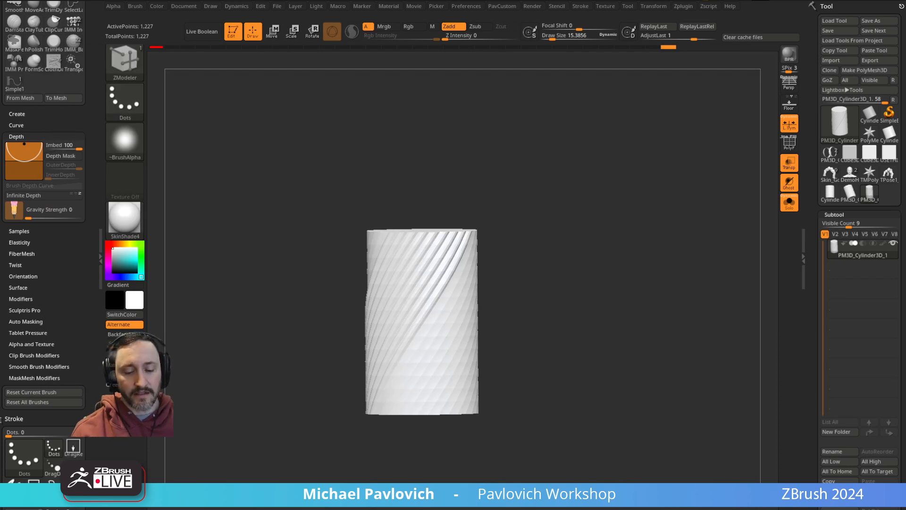